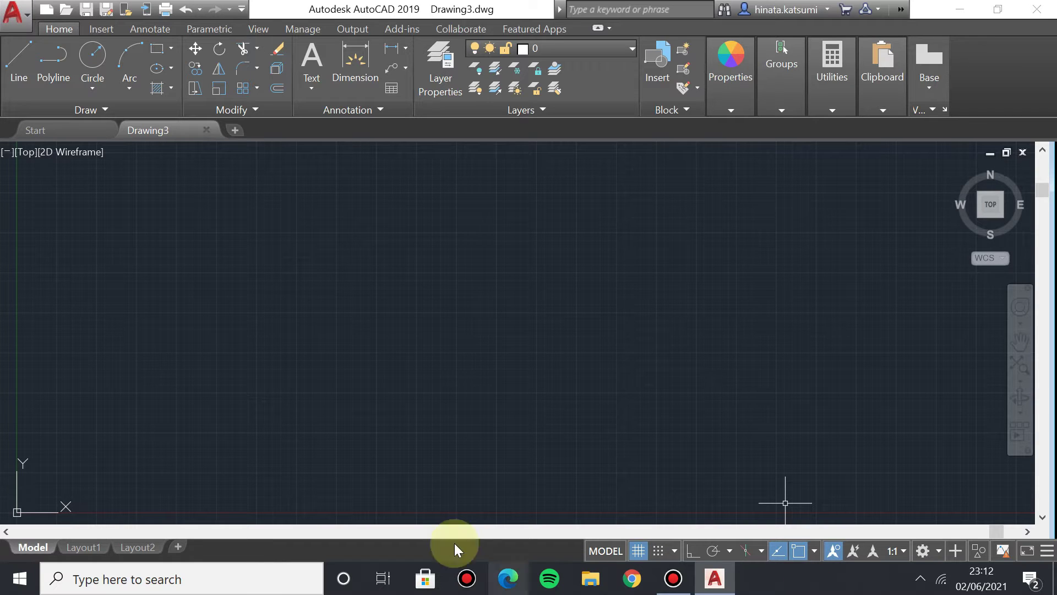
Open the Options dialog and choose the Dark color scheme in the display settings.
type("OP")
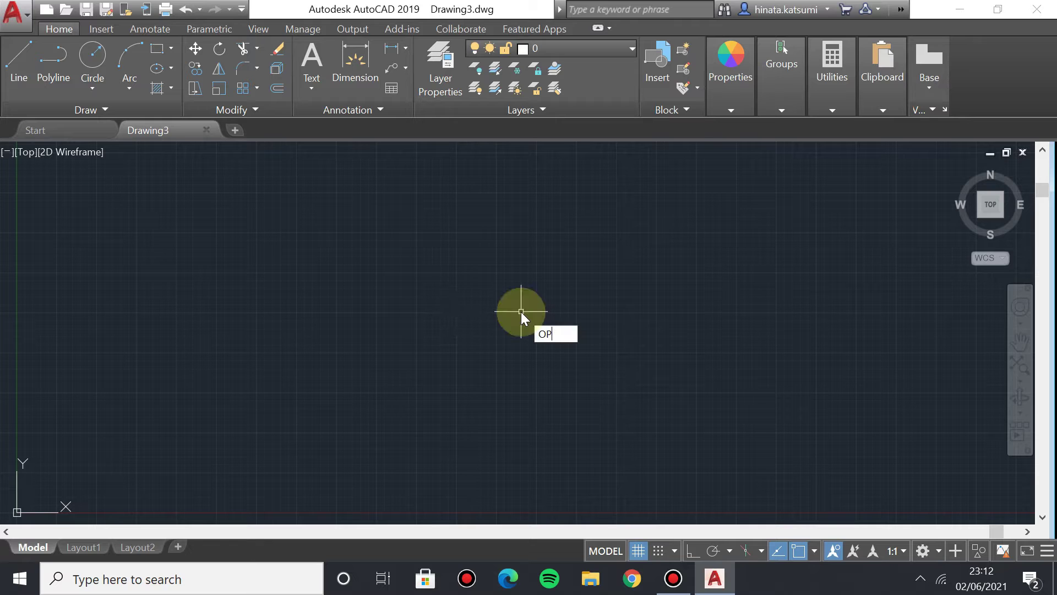
key("Return")
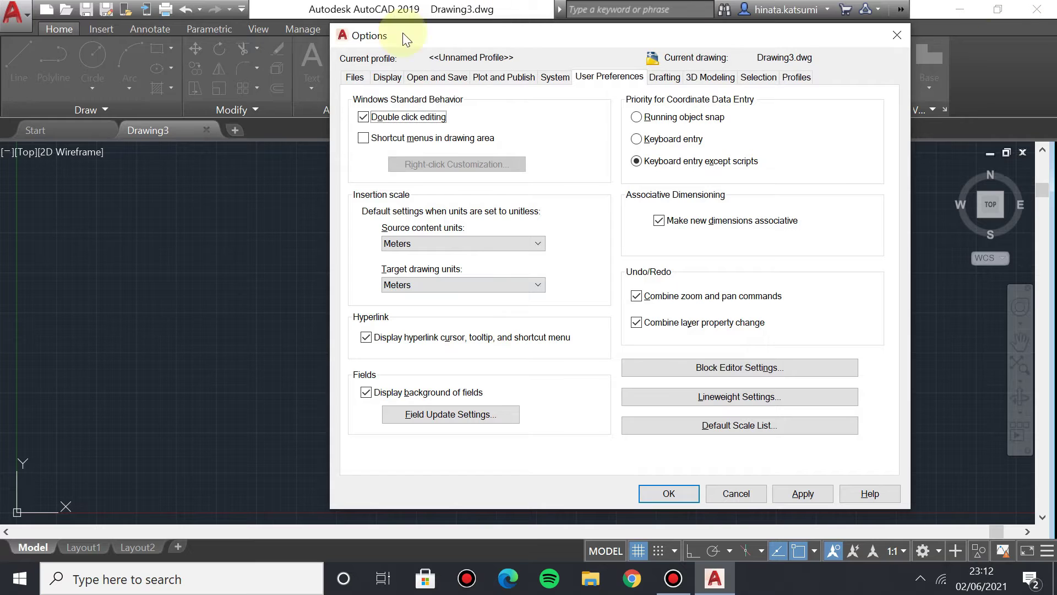
left_click(387, 77)
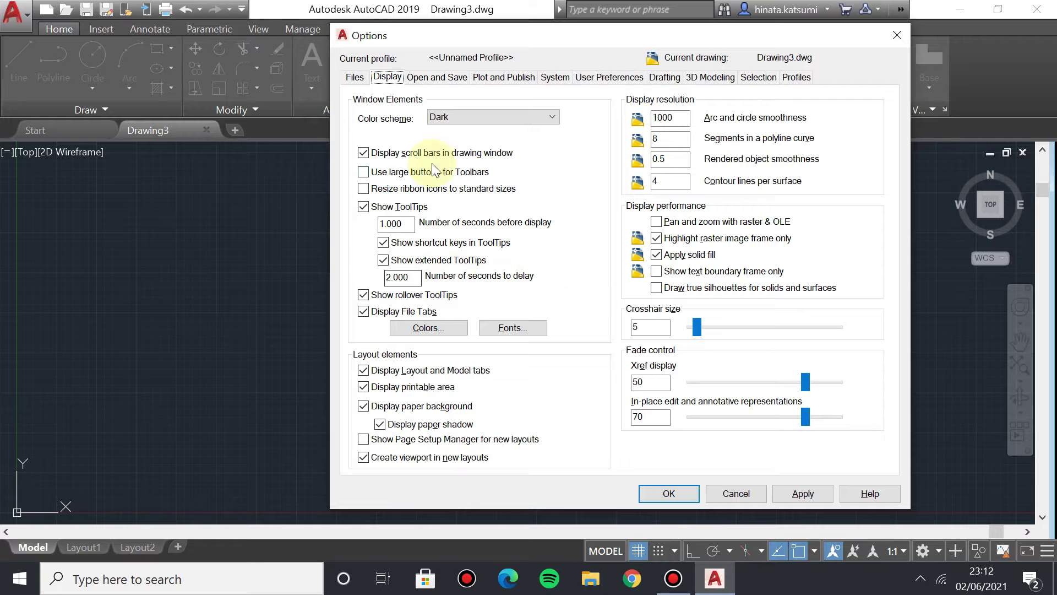
left_click(433, 117)
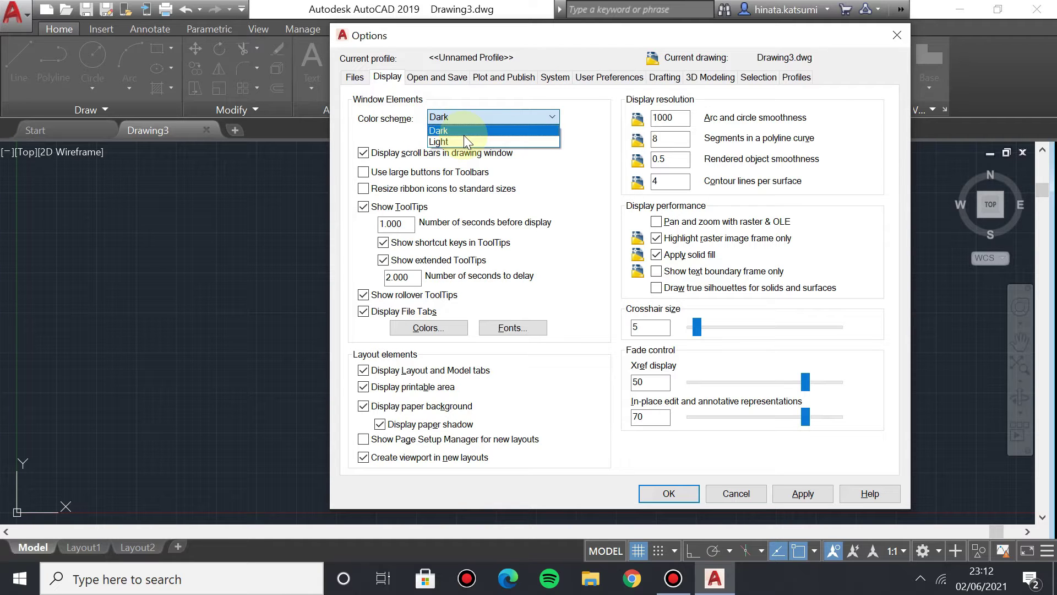
left_click(444, 132)
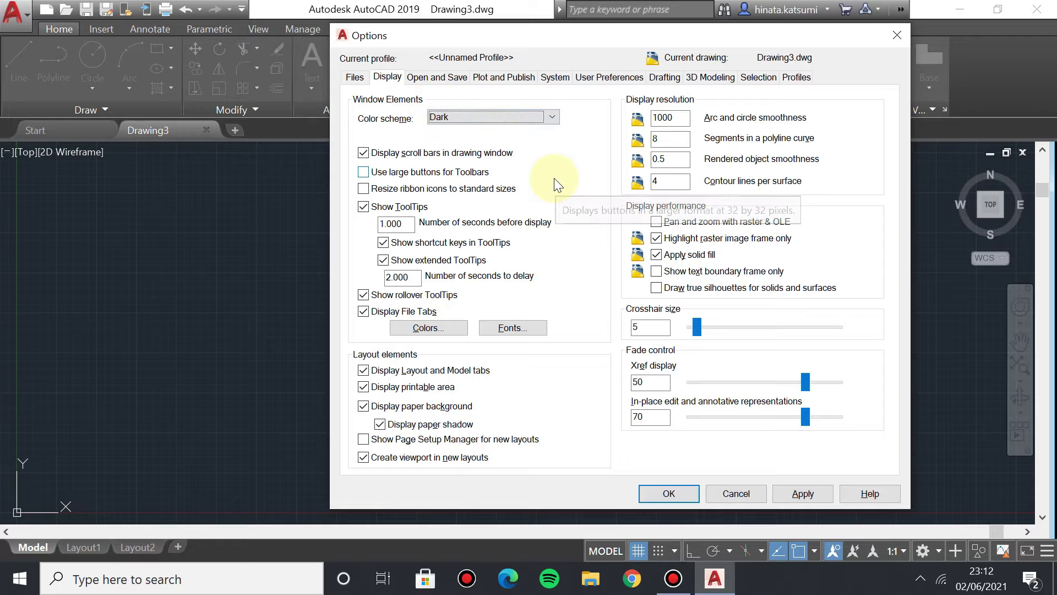
Examine the default save format and the automatic save interval in the Open and Save options.
left_click(447, 77)
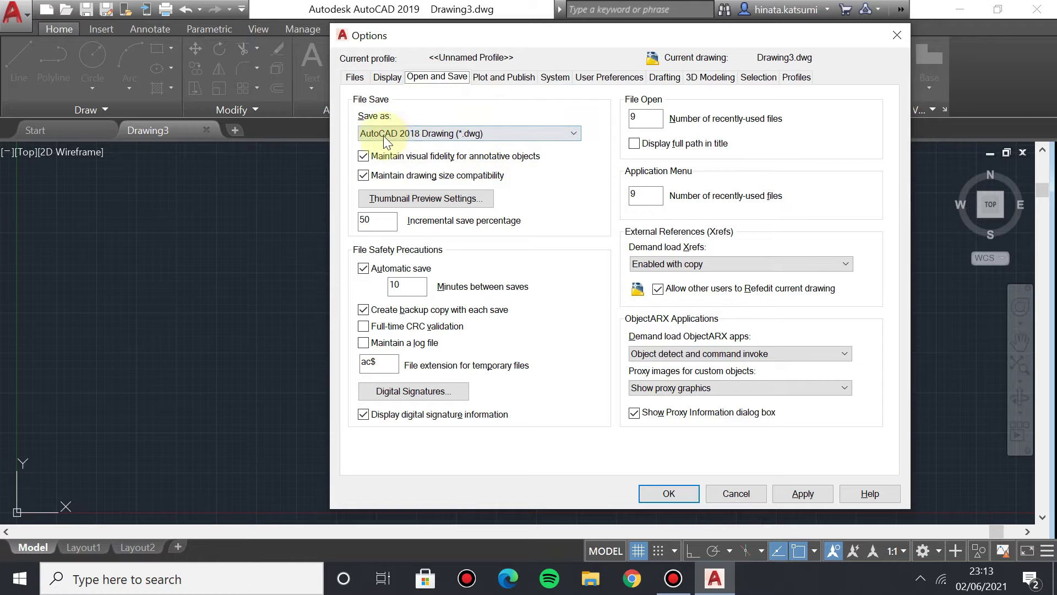
left_click(419, 136)
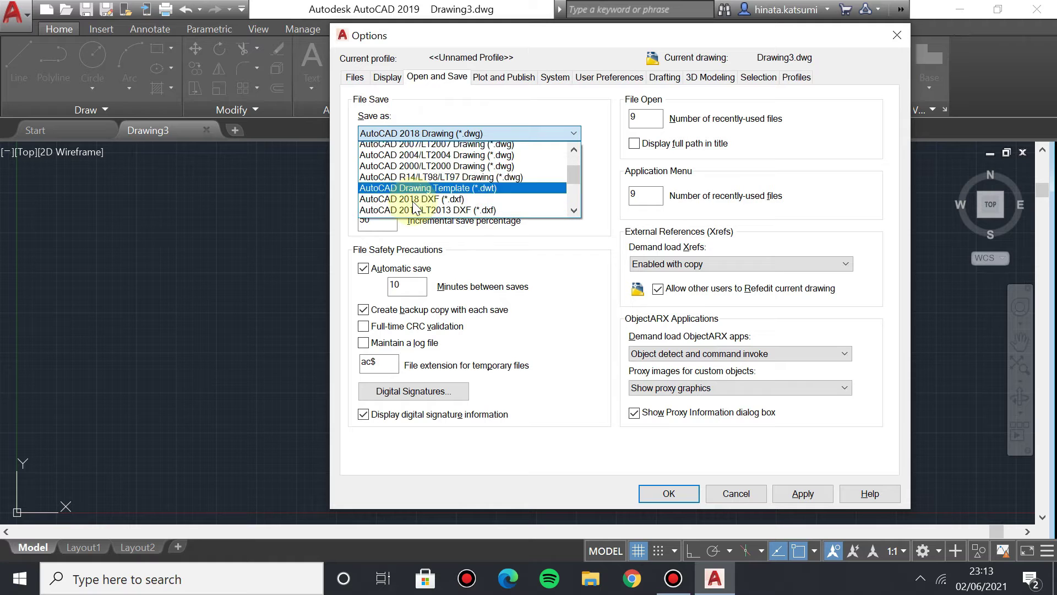
left_click(424, 134)
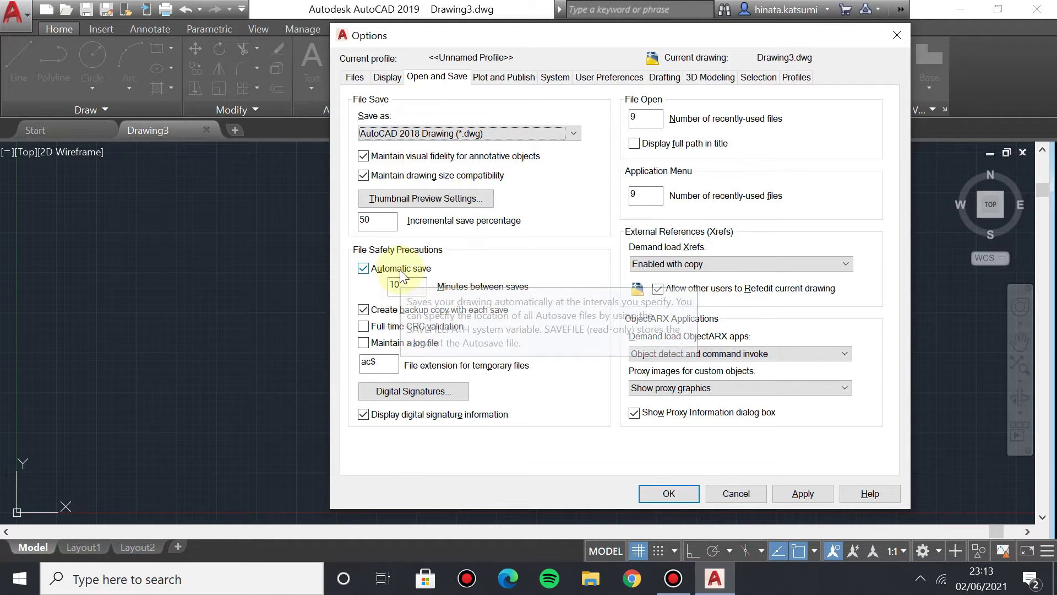
left_click(407, 288)
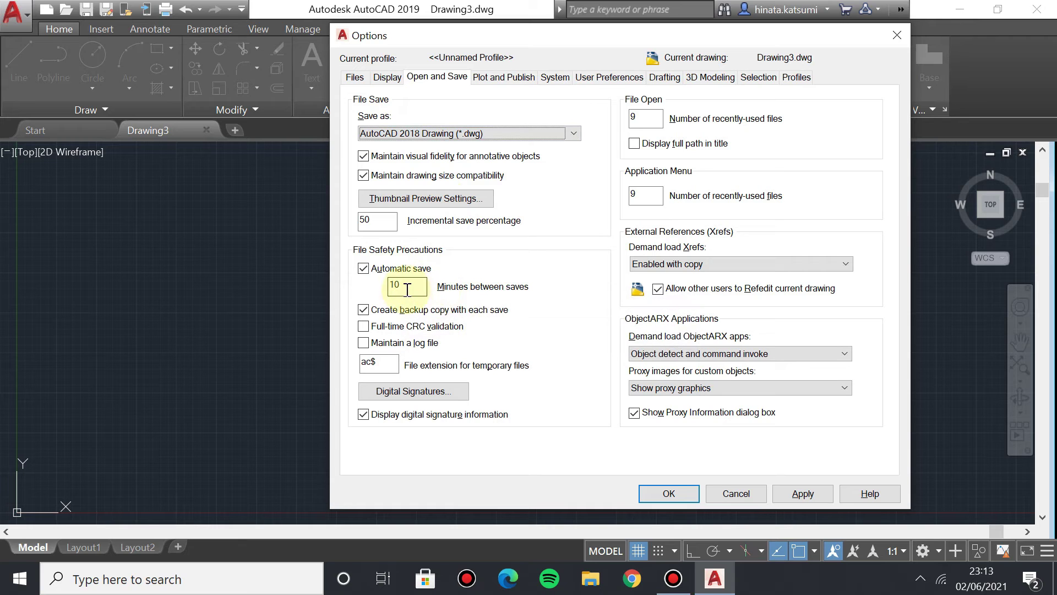
mouse_move(683, 205)
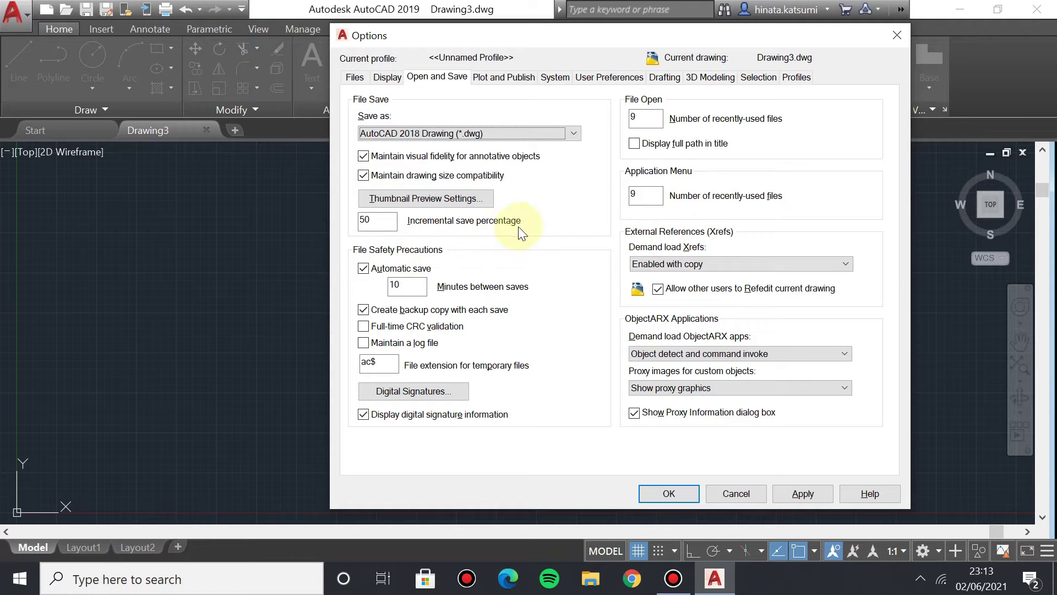
Customize right-click in the user preferences: Repeat Last Command for Default and Edit Mode, ENTER for Command Mode.
left_click(596, 75)
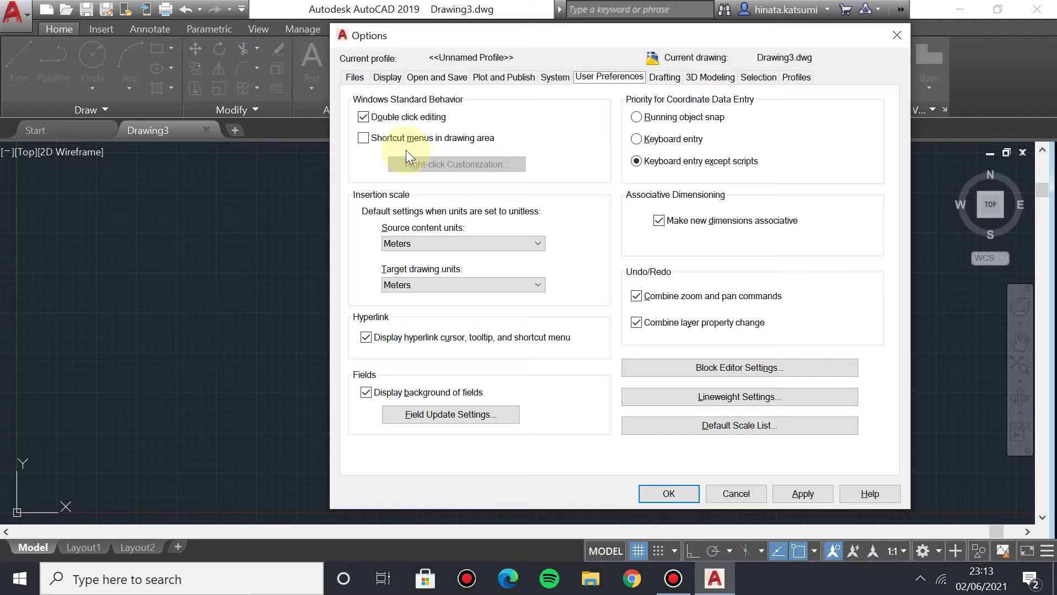
left_click(364, 138)
left_click(364, 138)
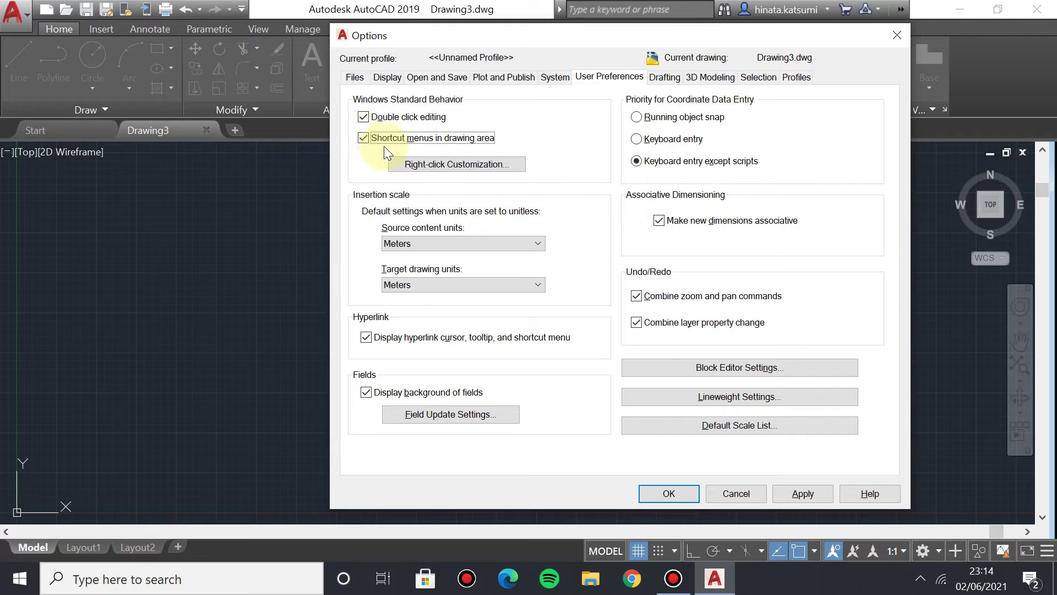
left_click(425, 169)
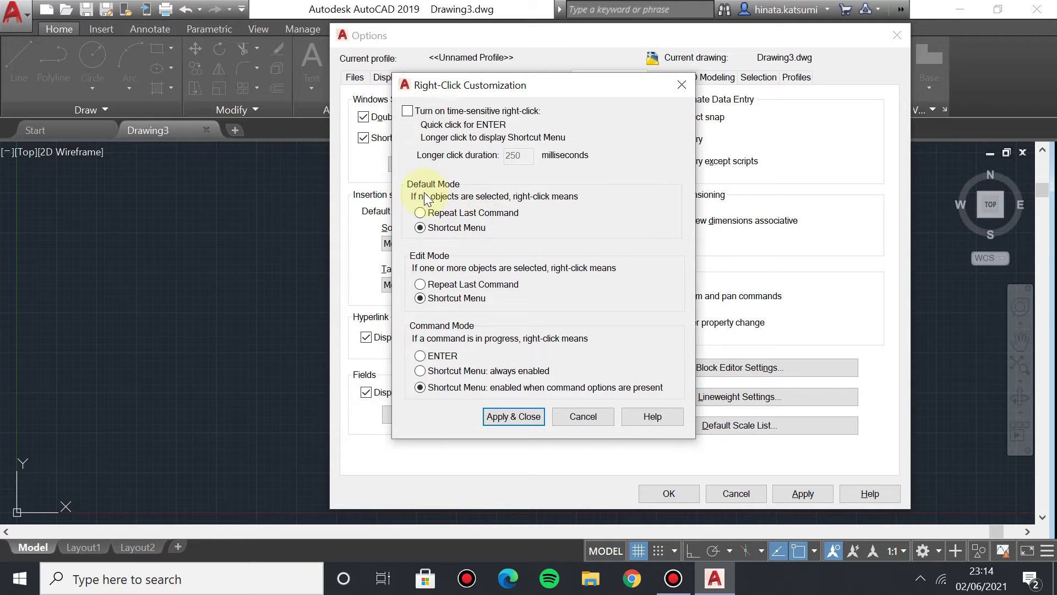
left_click(420, 213)
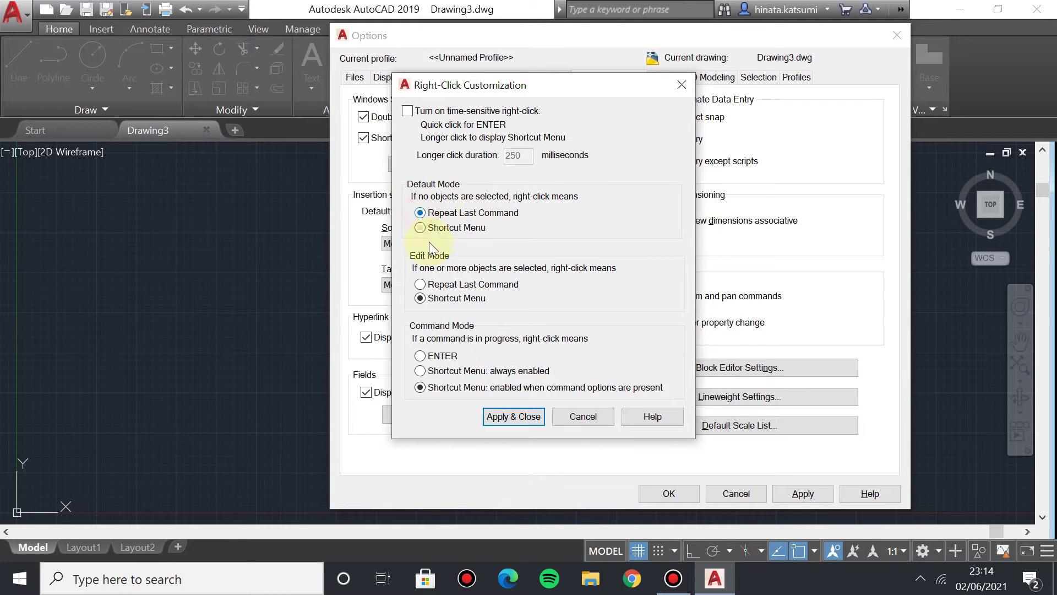
left_click(423, 284)
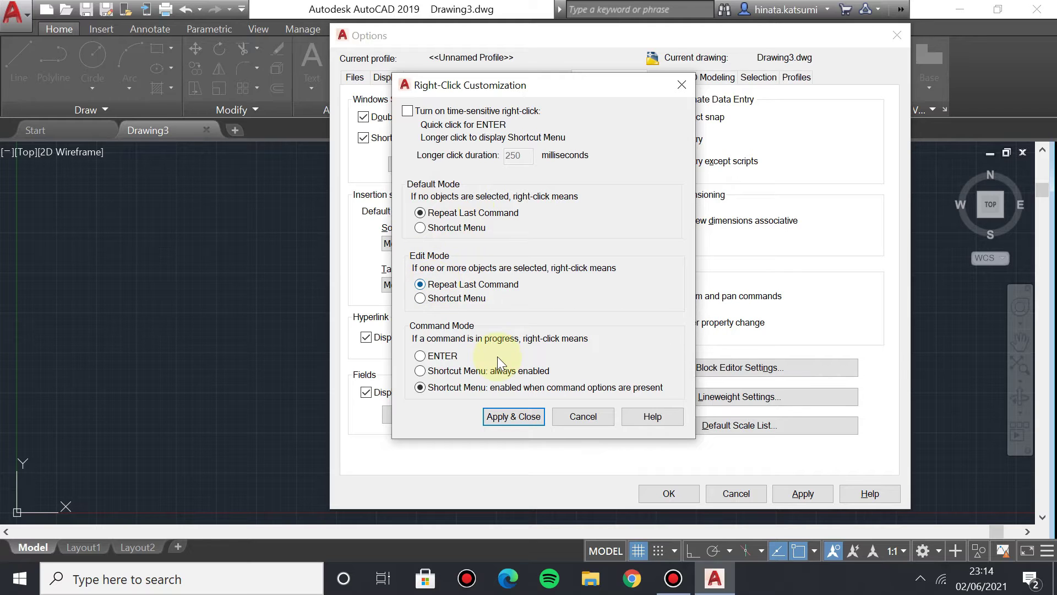
left_click(428, 357)
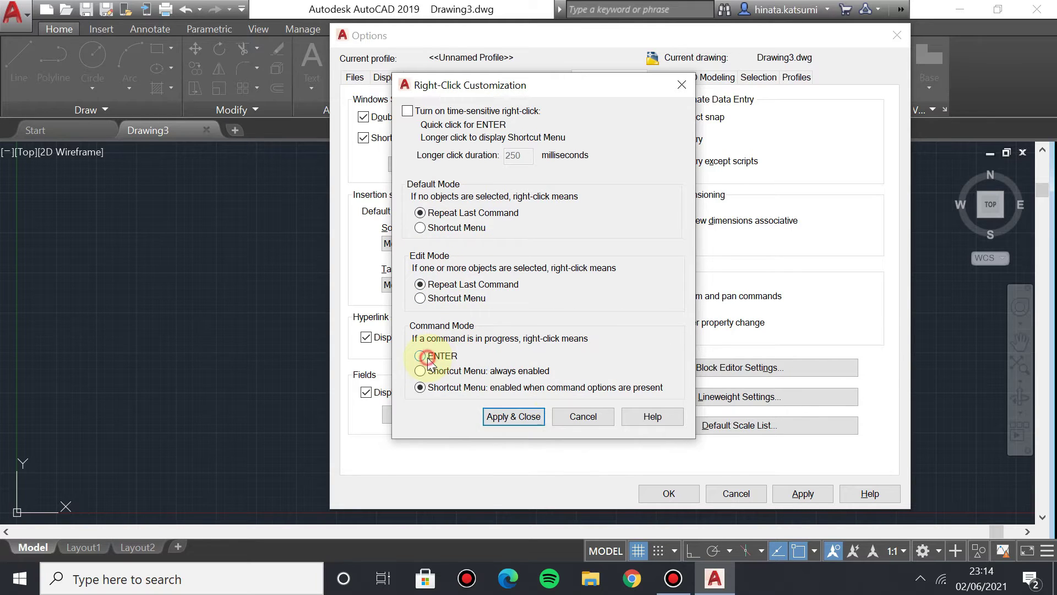
left_click(514, 416)
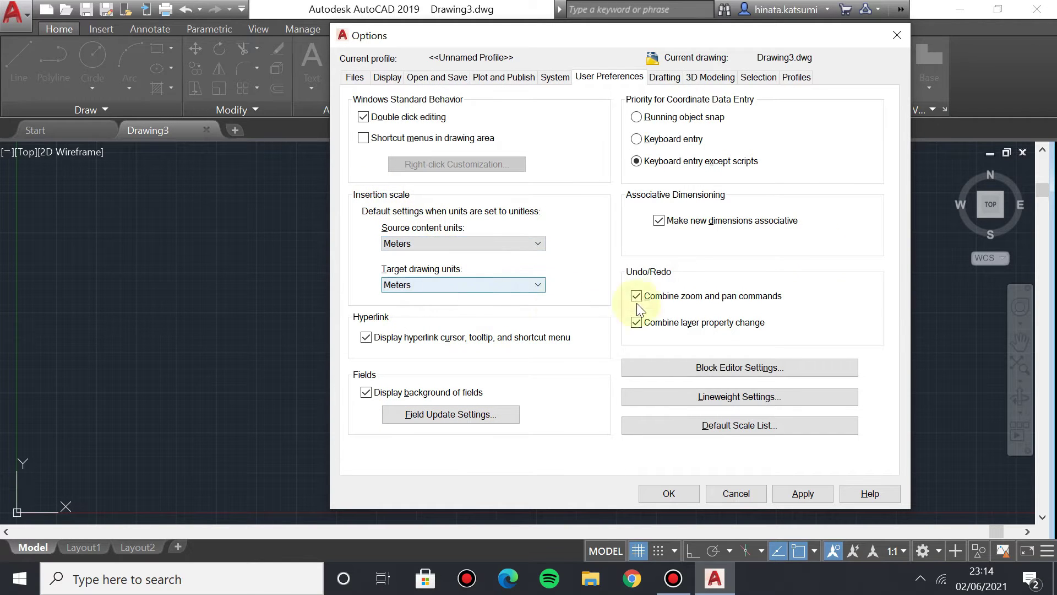
Switch the default scale list to Metric, then apply the options and close the dialog.
left_click(697, 426)
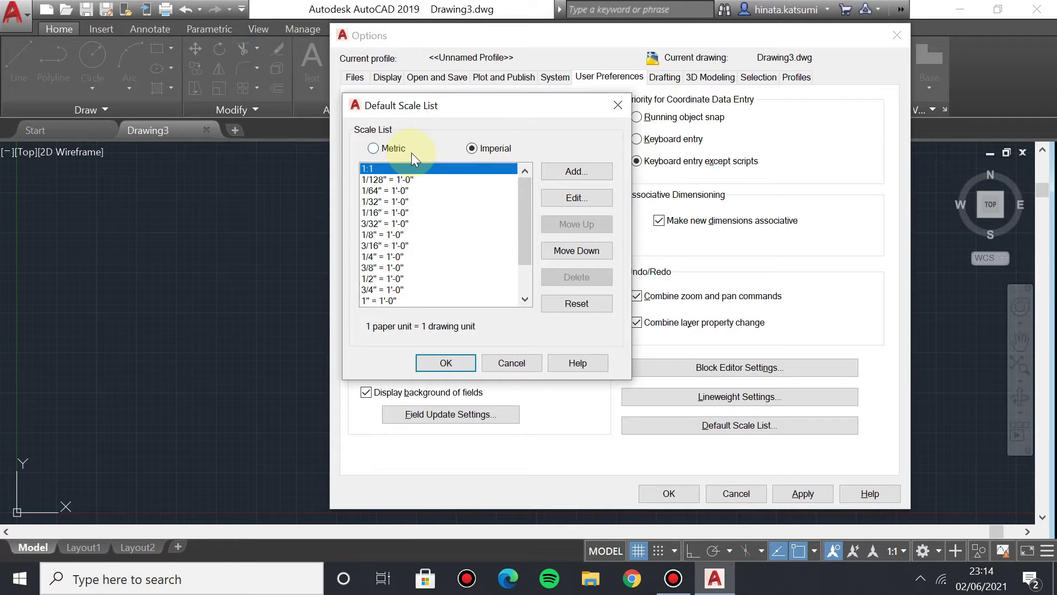
left_click(389, 149)
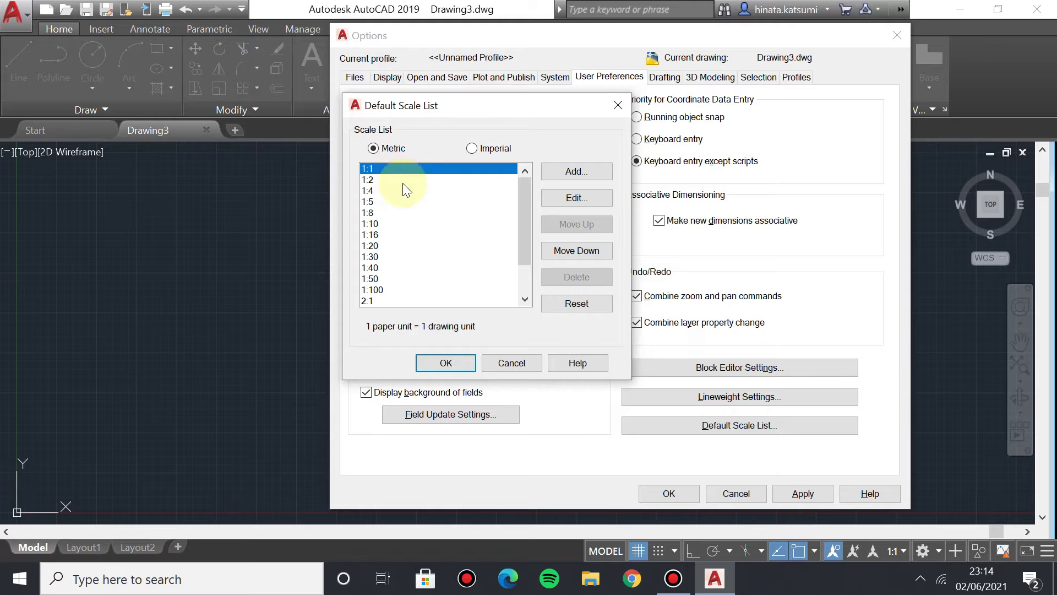
left_click(458, 363)
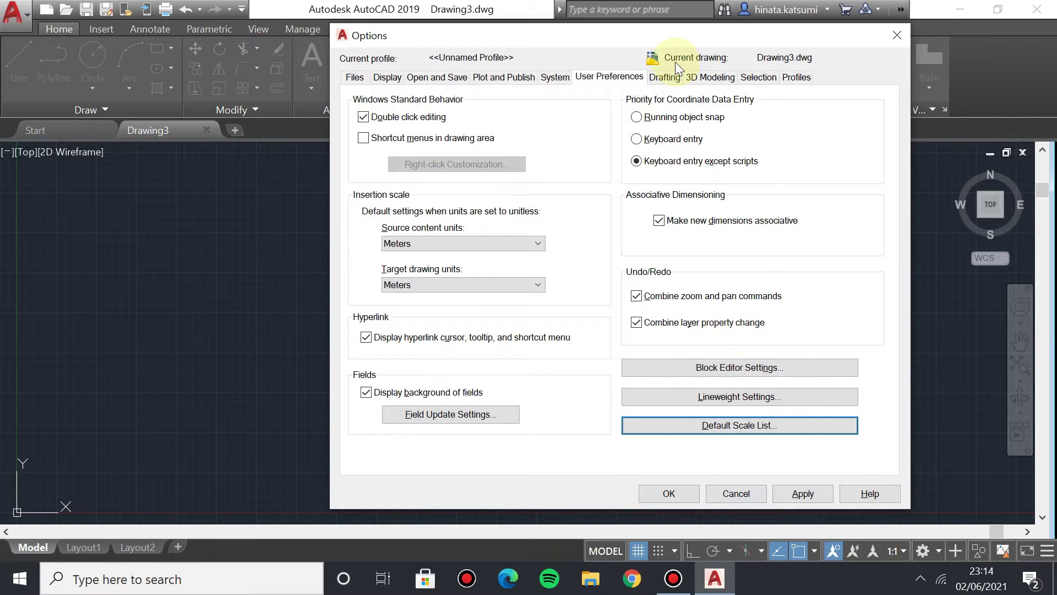
left_click(700, 77)
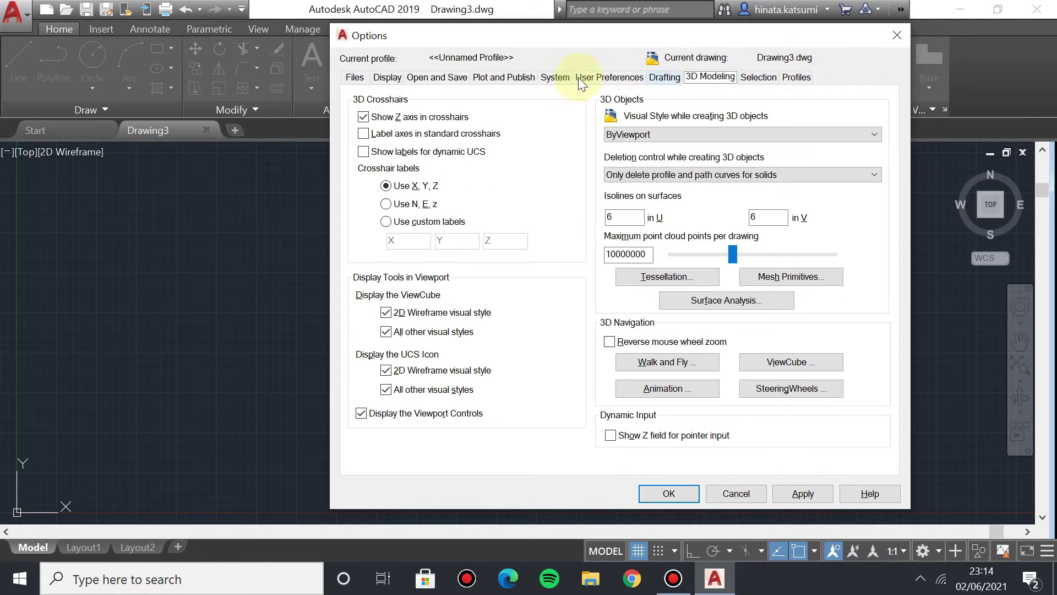
left_click(592, 77)
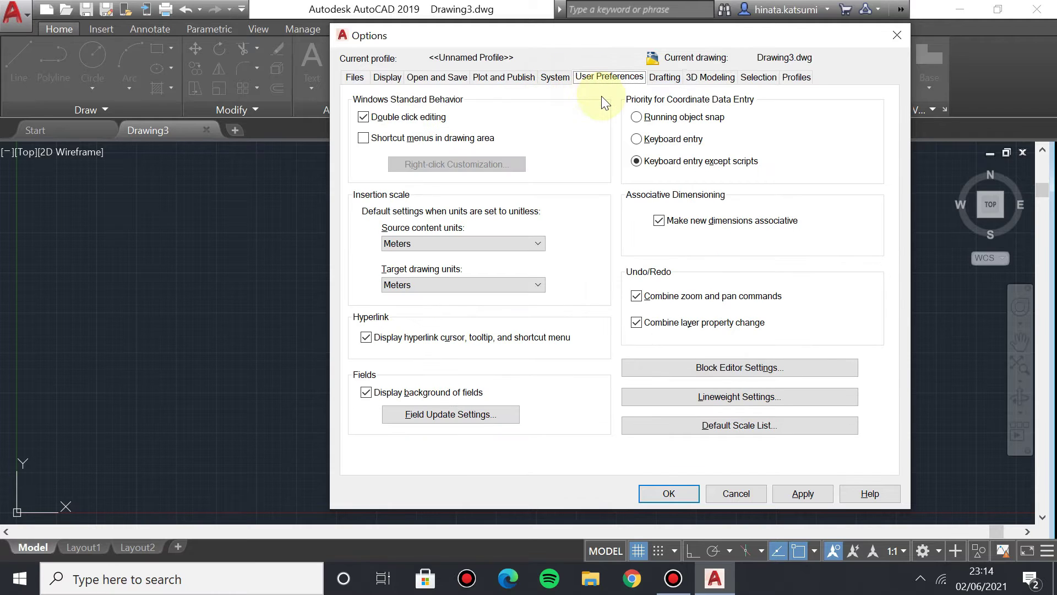
left_click(805, 494)
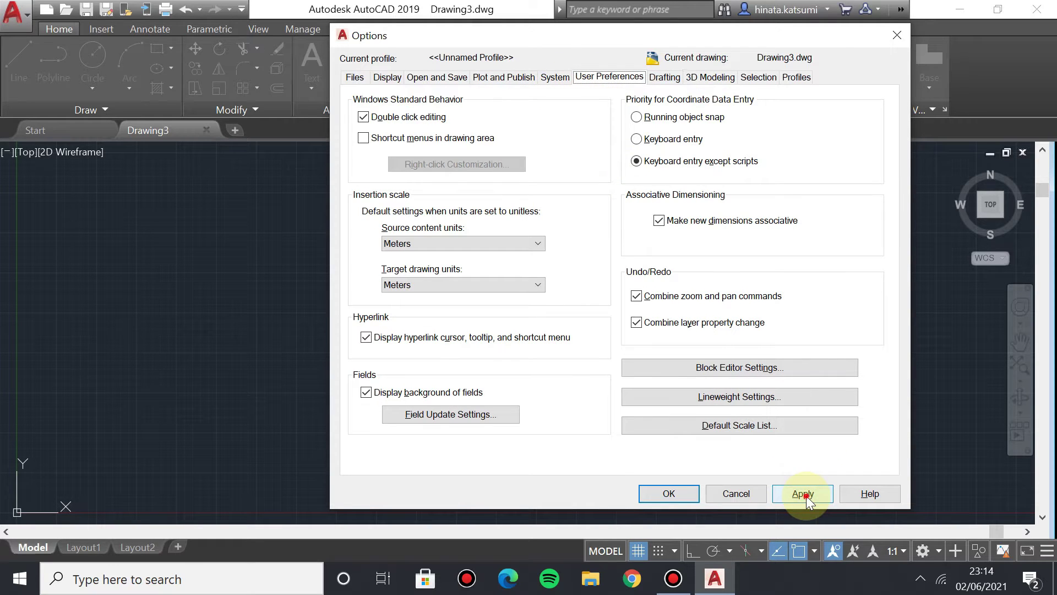
left_click(673, 494)
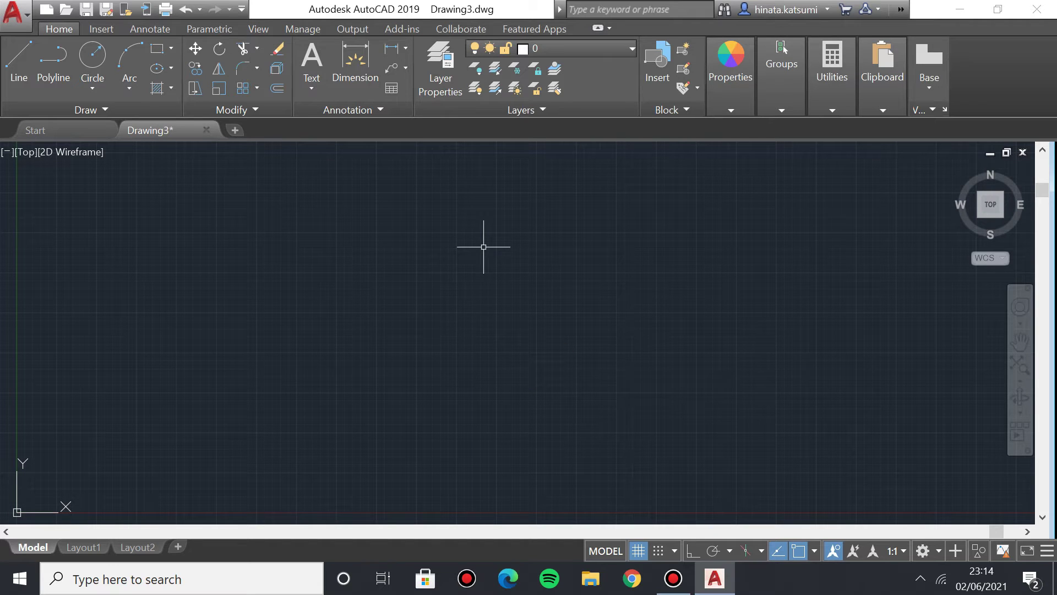
Open the Drafting Settings, turn the grid off and turn polar tracking on.
type("DS")
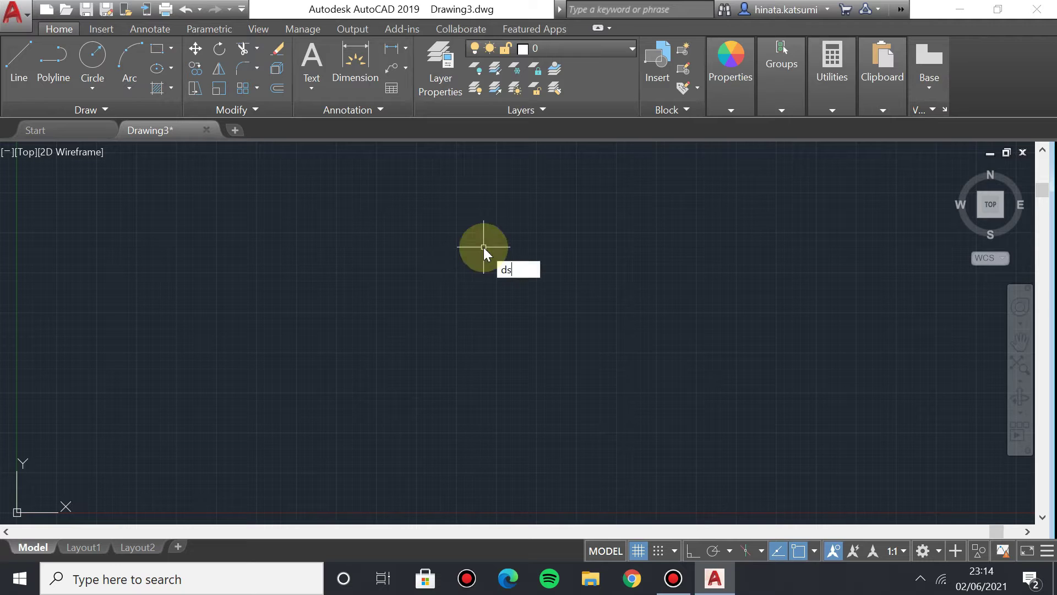
key("Return")
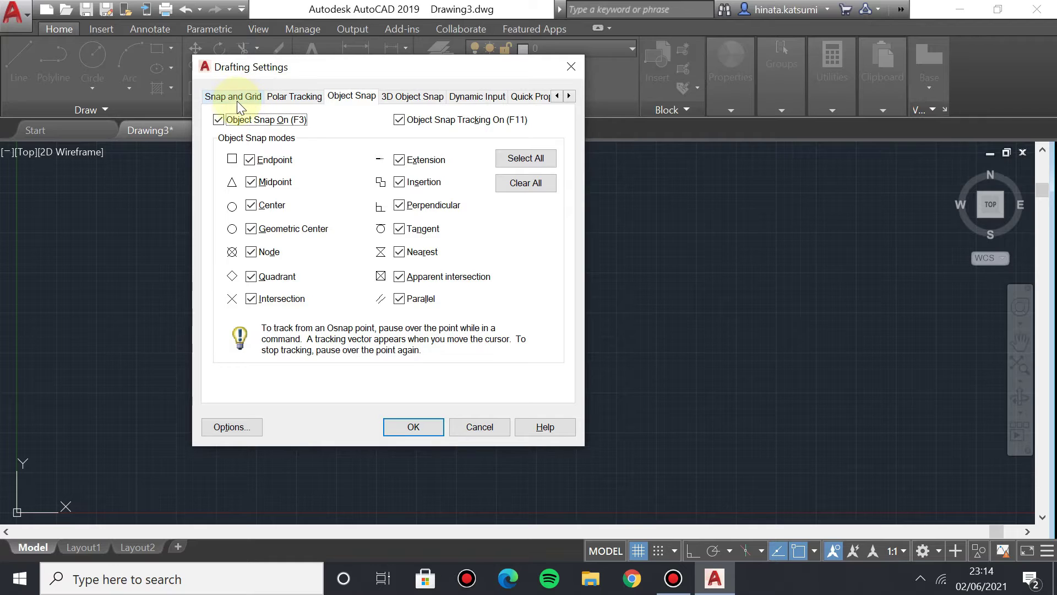
left_click(237, 99)
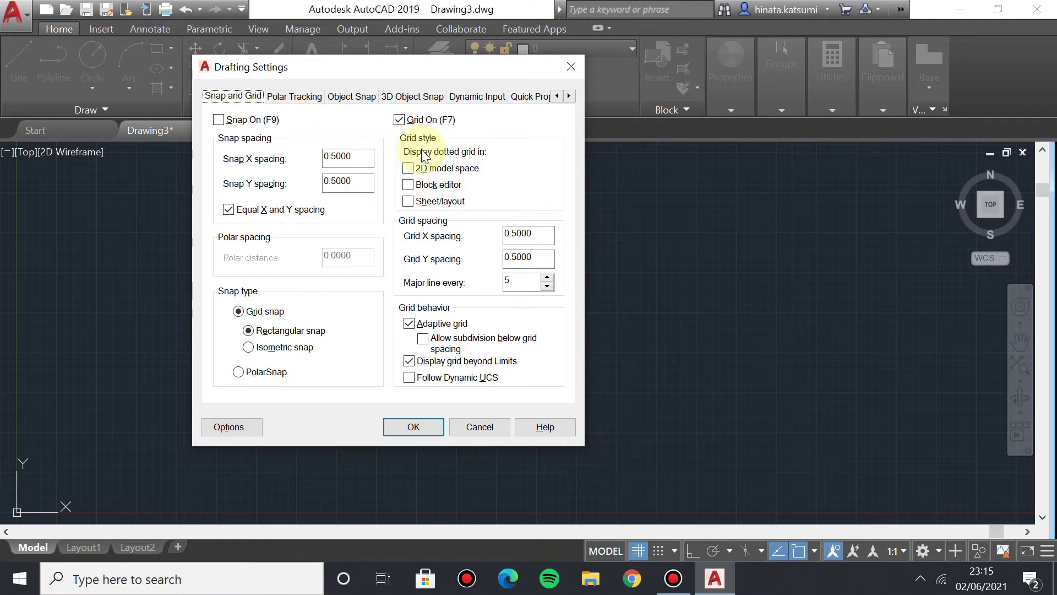
left_click(400, 120)
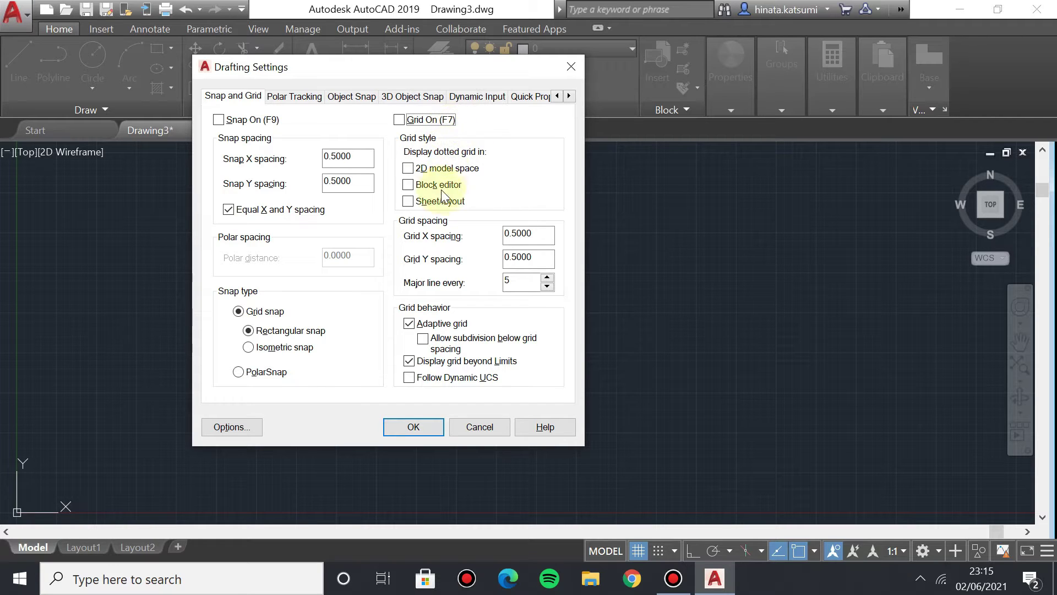
left_click(292, 97)
left_click(220, 121)
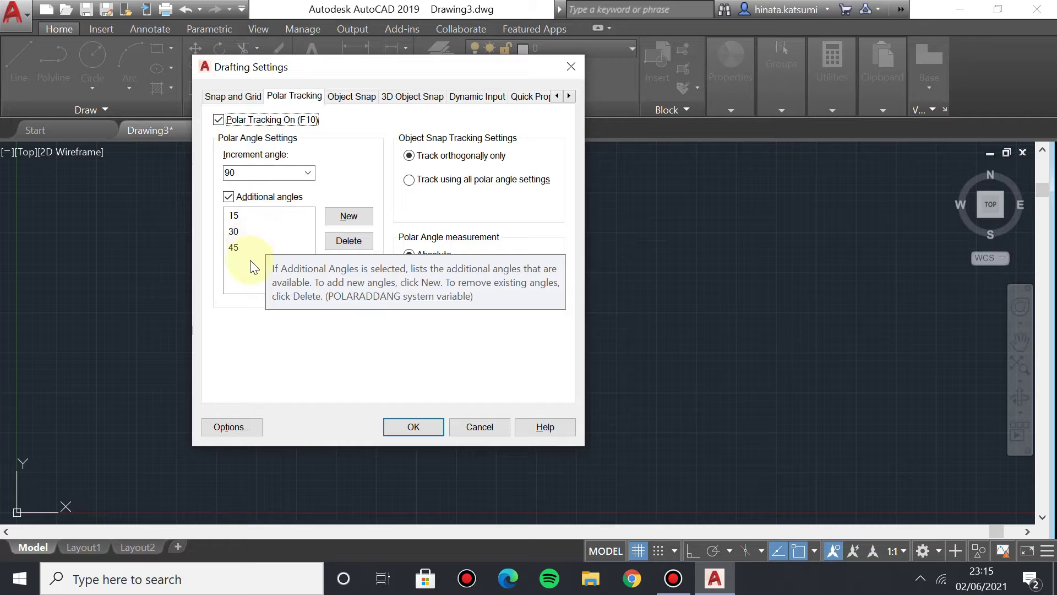
Examine the object snap, 3D object snap, dynamic input, quick properties, polar tracking and snap and grid settings.
left_click(343, 97)
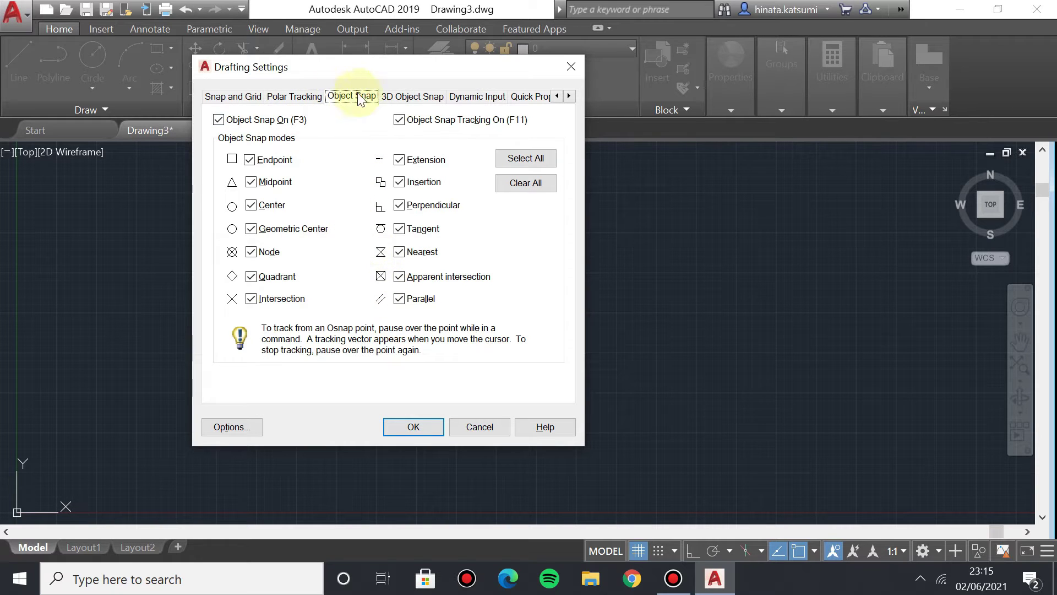
left_click(408, 97)
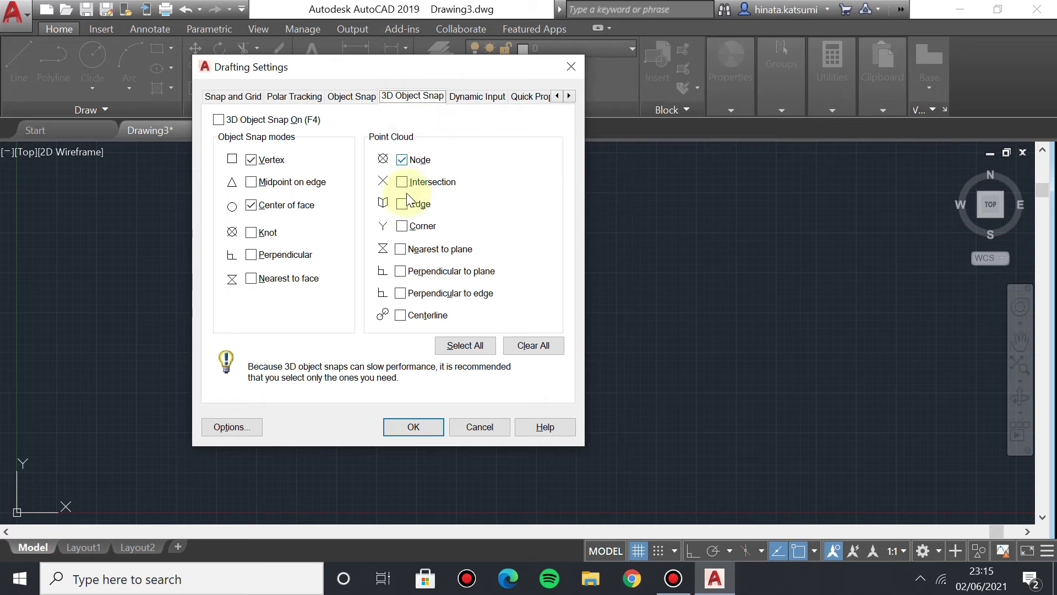
left_click(476, 100)
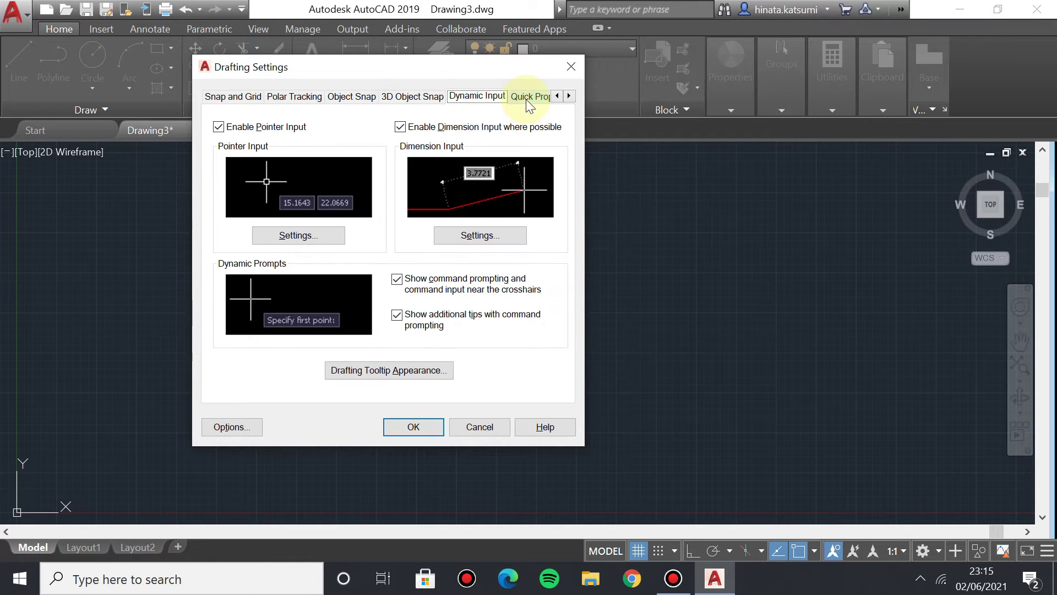
left_click(526, 99)
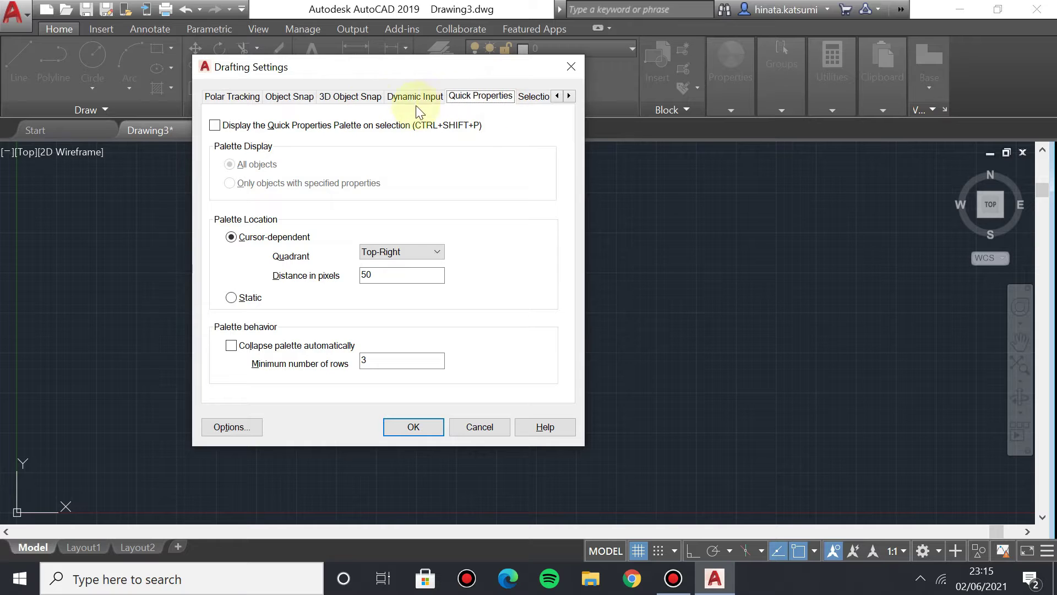
left_click(245, 100)
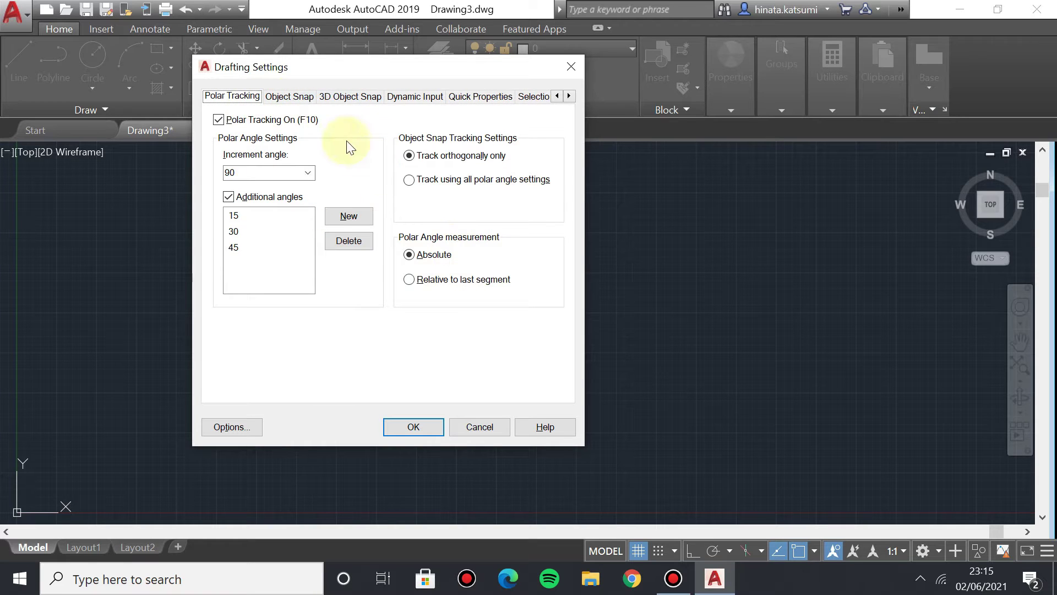
left_click(528, 96)
left_click(557, 96)
left_click(220, 100)
left_click(557, 96)
left_click(214, 96)
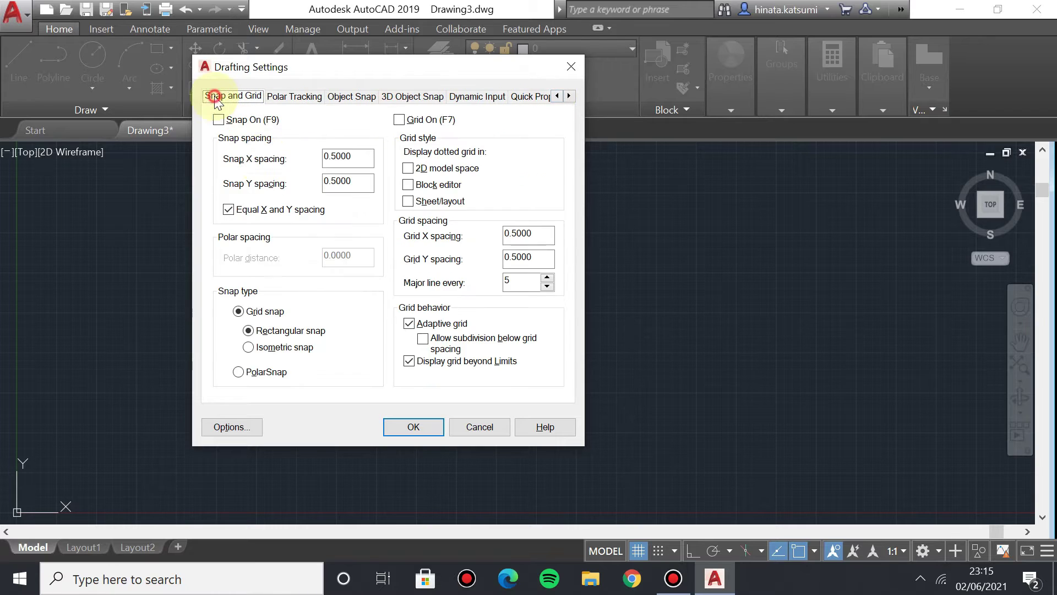
Accept the drafting settings, then configure the drawing units to 0.00 length precision and a Meters insertion scale.
left_click(428, 426)
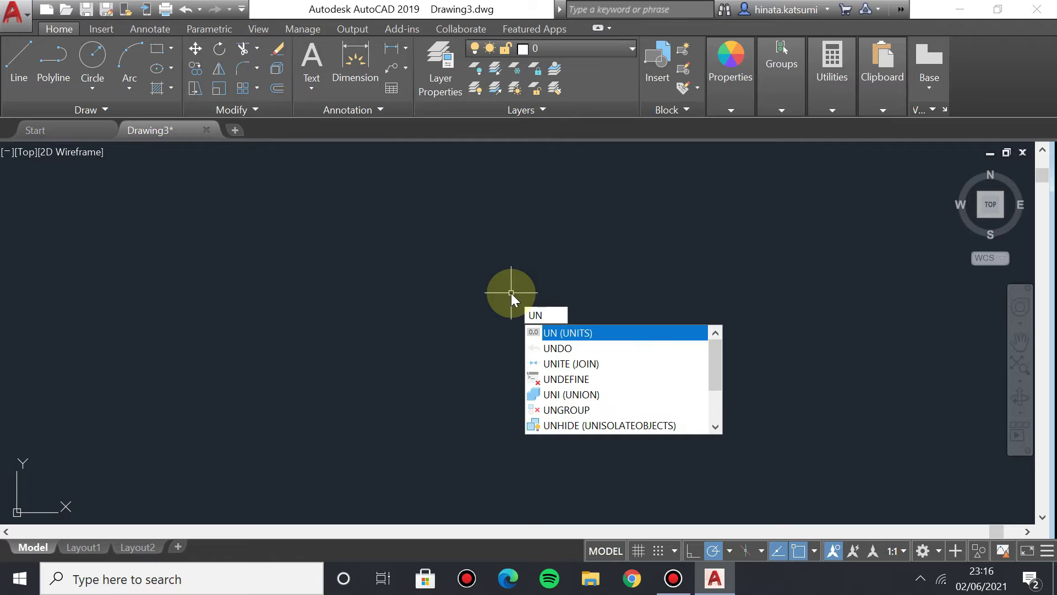
key("Return")
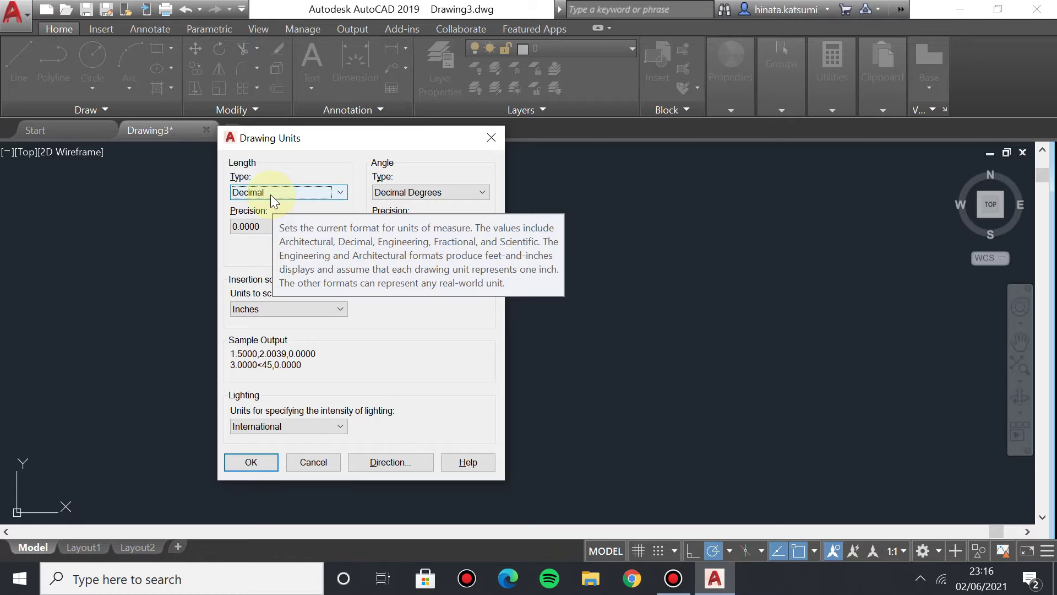
left_click(259, 230)
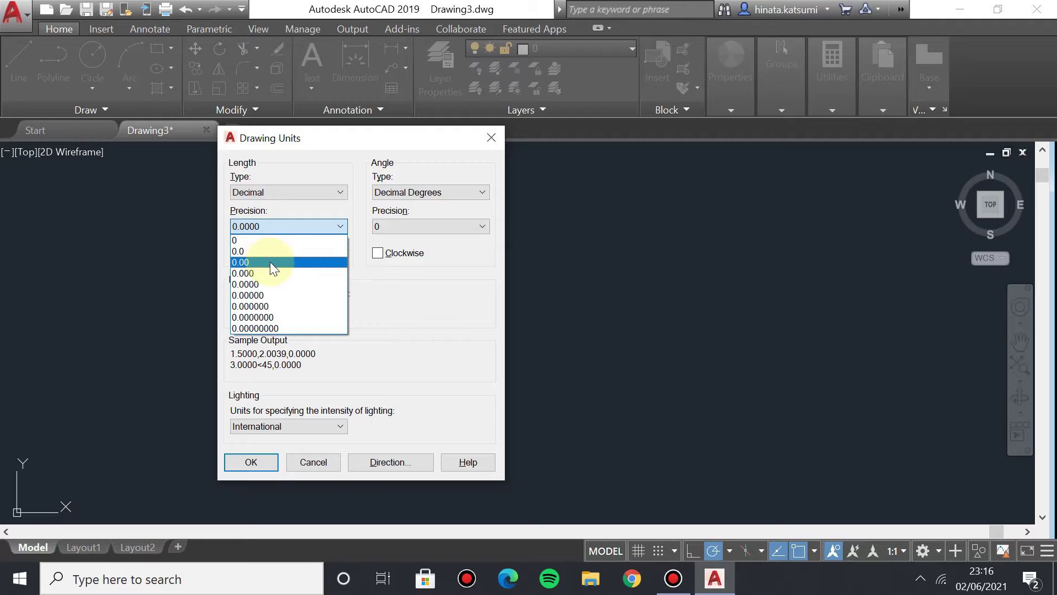
left_click(273, 262)
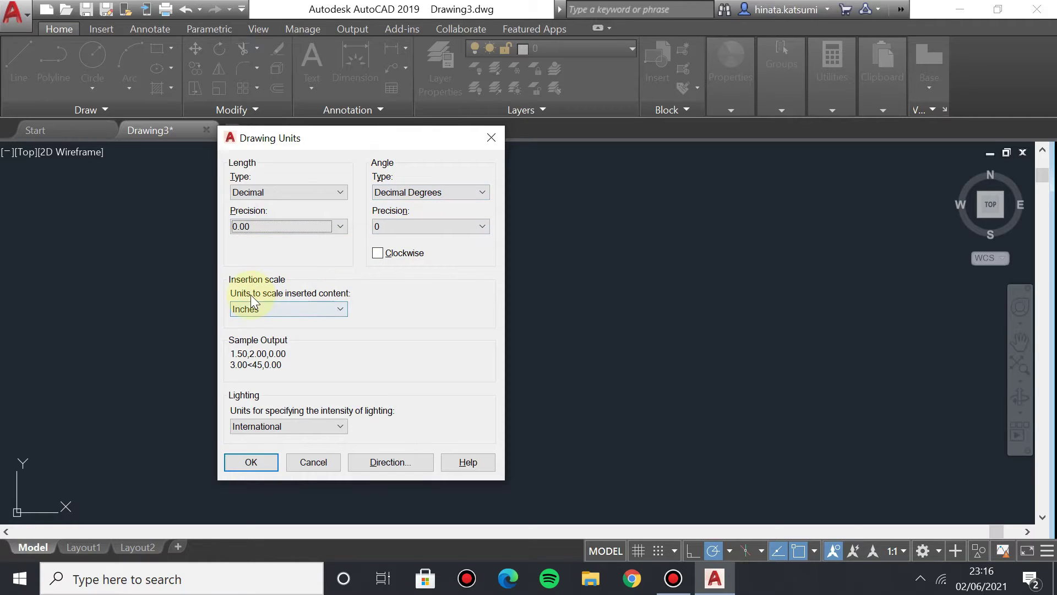
mouse_move(289, 307)
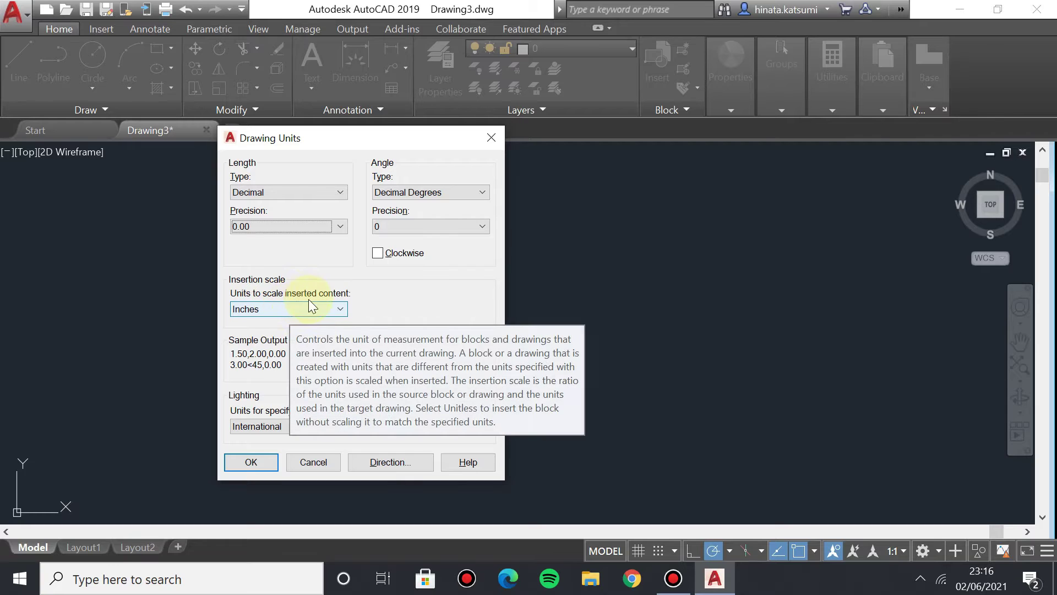
left_click(277, 312)
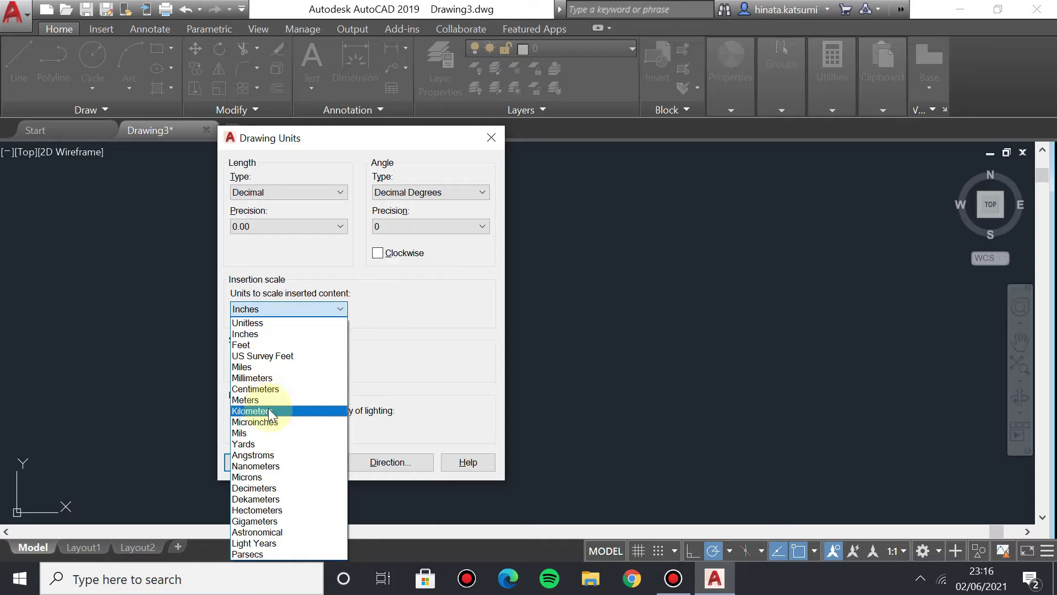
left_click(263, 405)
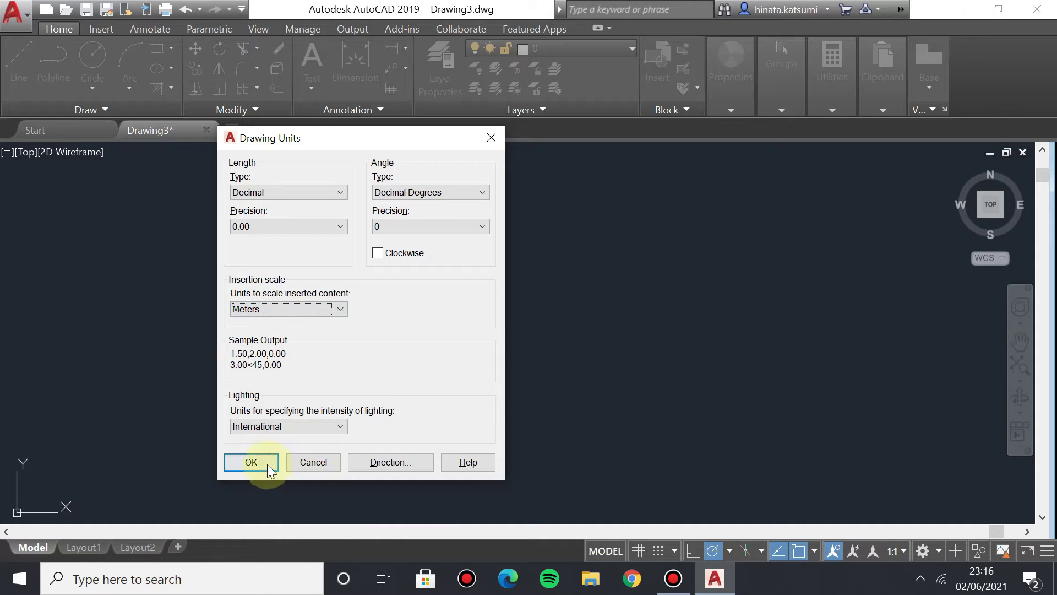
left_click(251, 464)
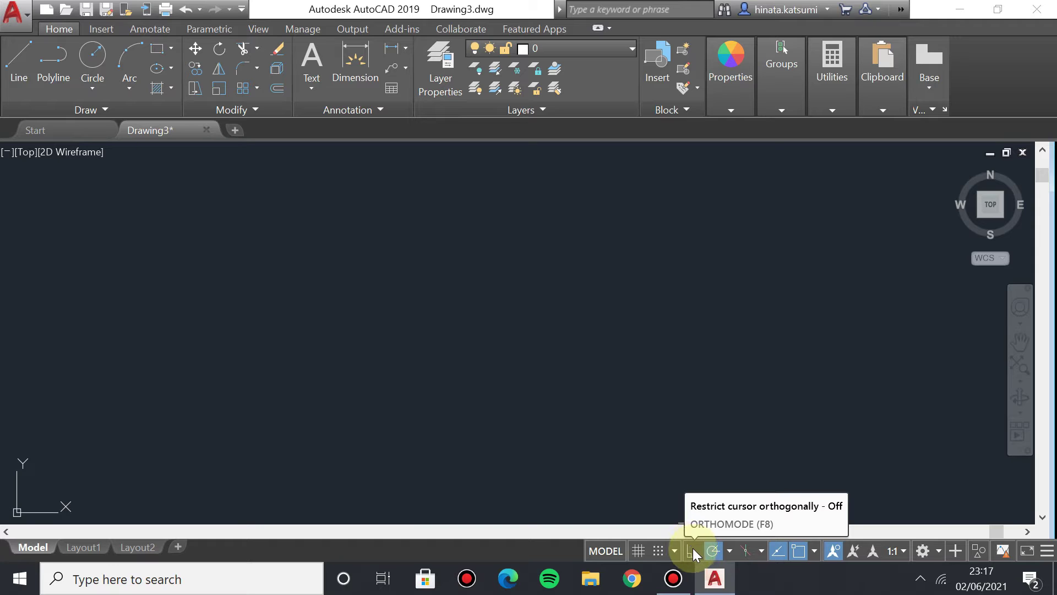
Turn on ortho mode and draw a 5-unit horizontal base line with a 4.2-unit line rising from its right end.
left_click(691, 547)
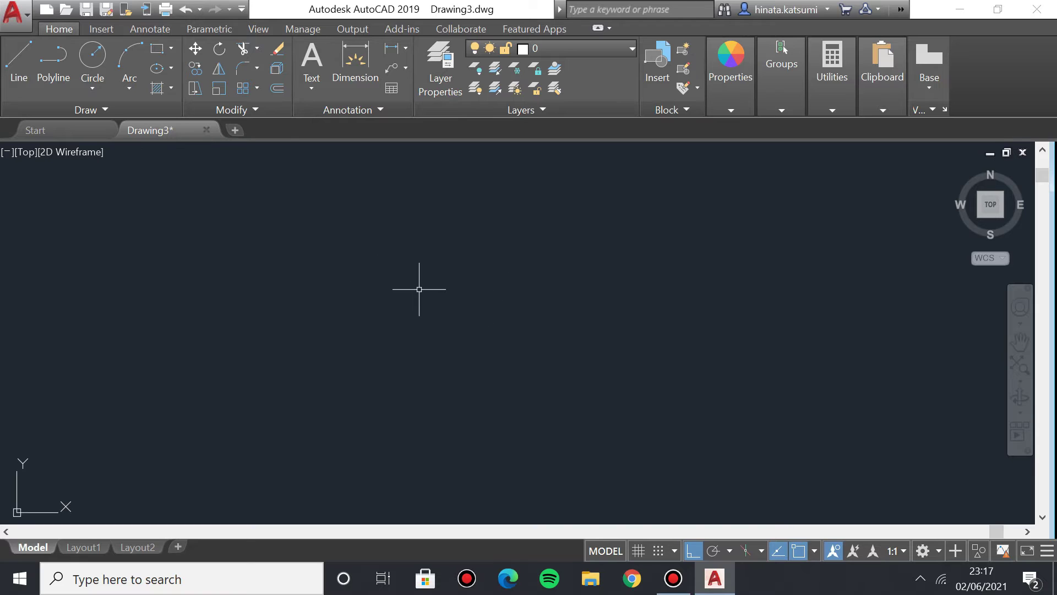
type("L")
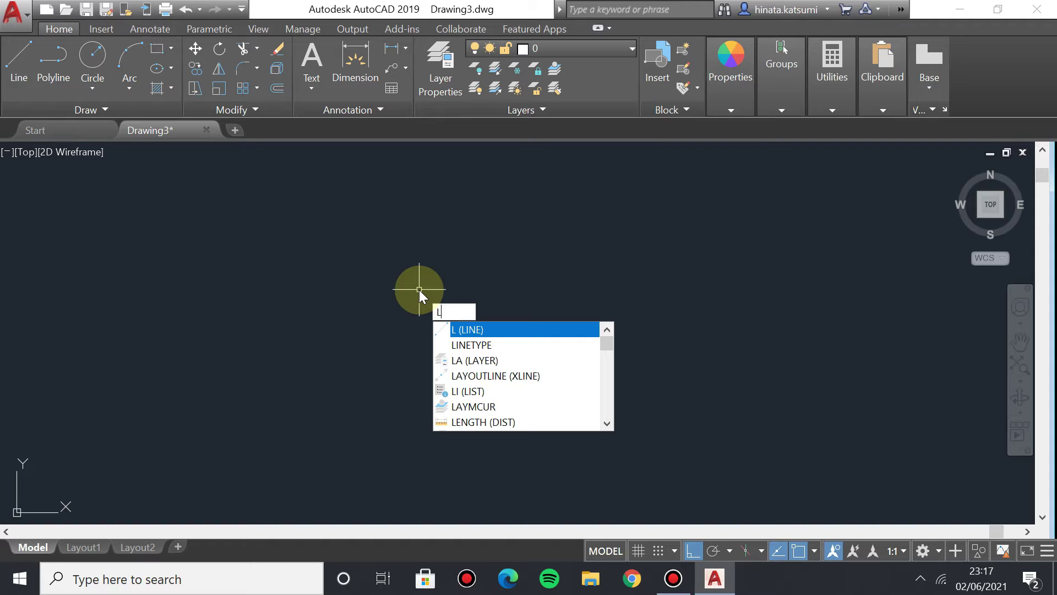
key("Return")
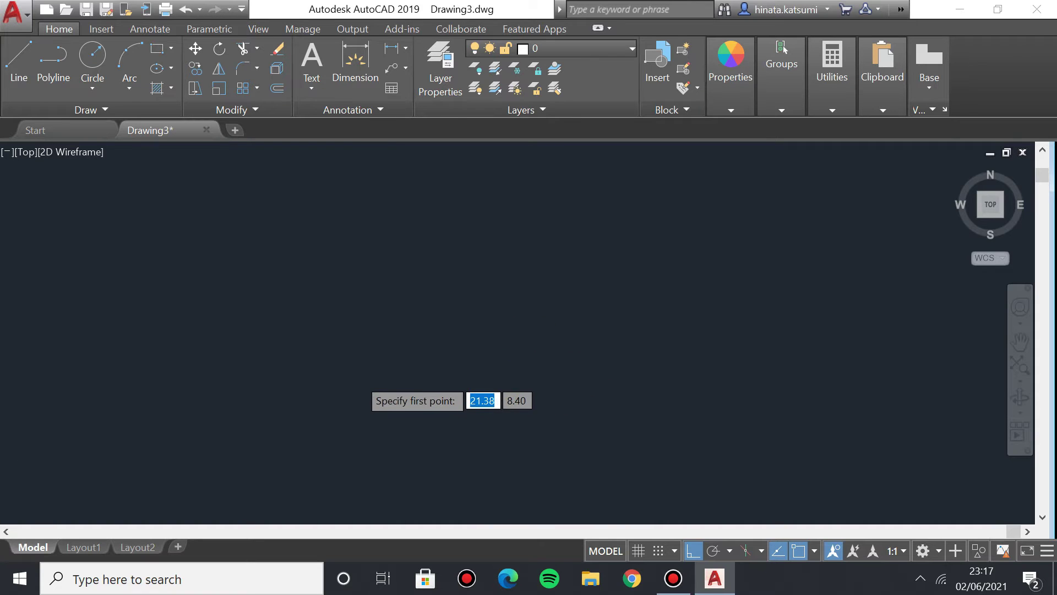
left_click(316, 392)
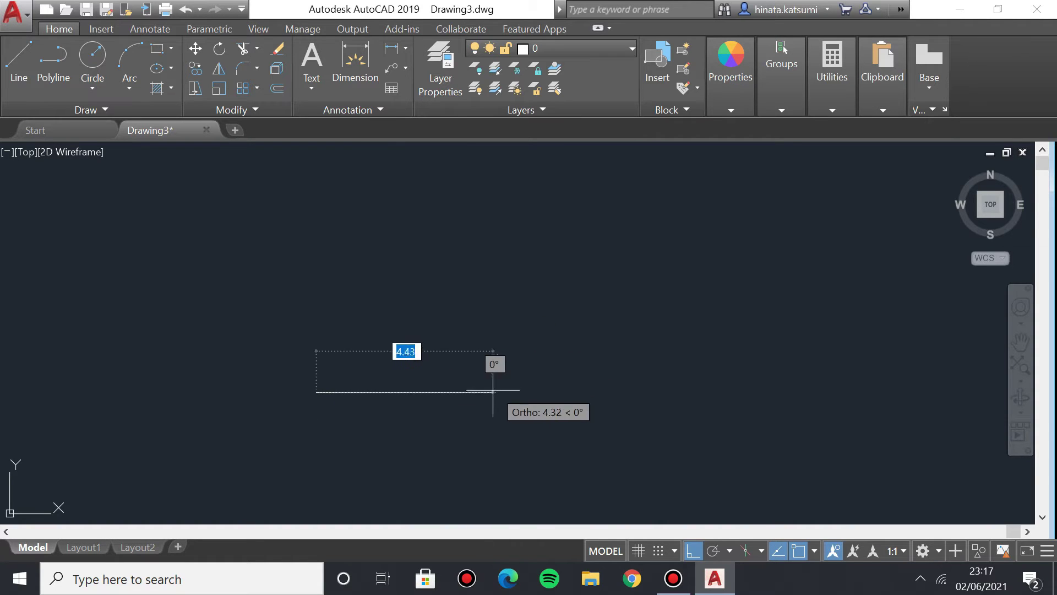
left_click(563, 392)
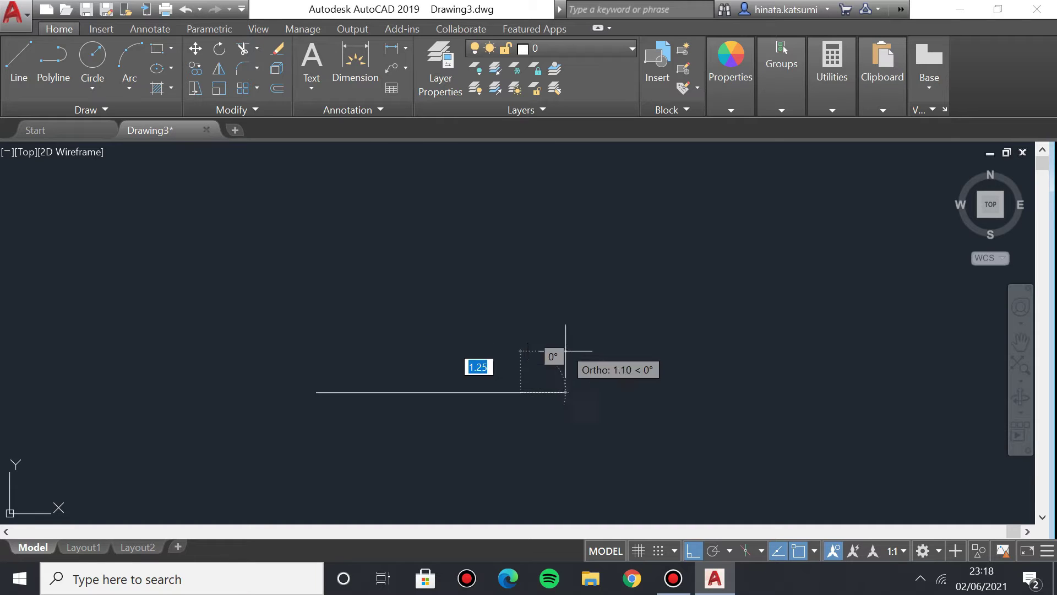
type("4")
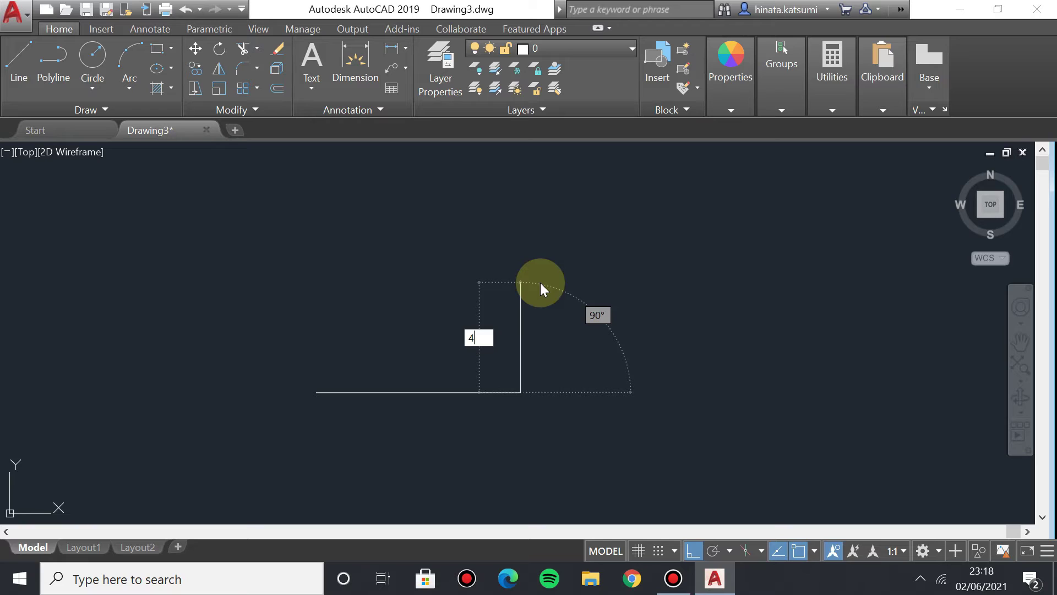
type(".2")
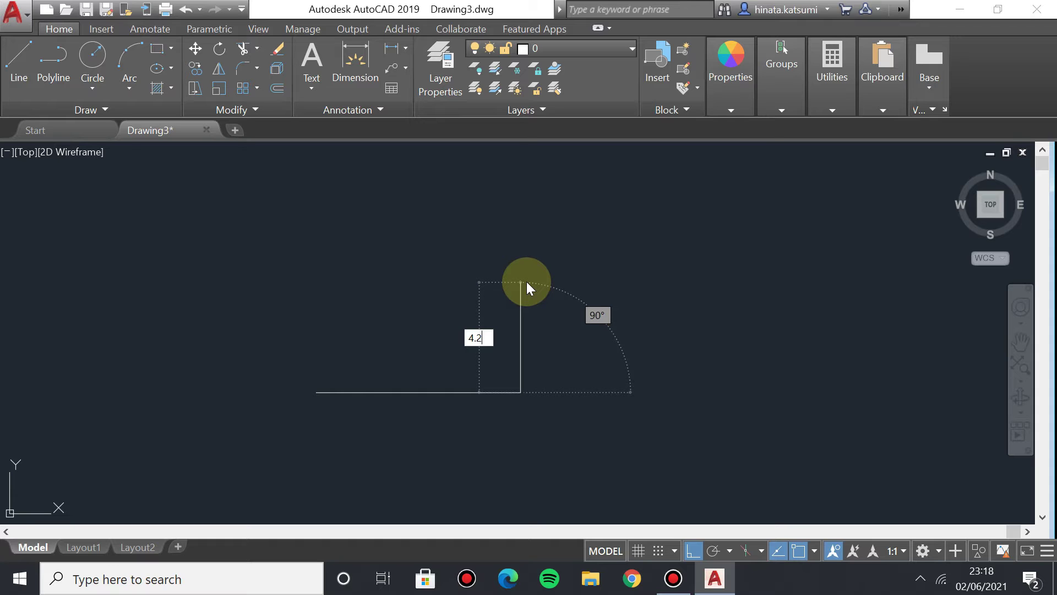
key("Return")
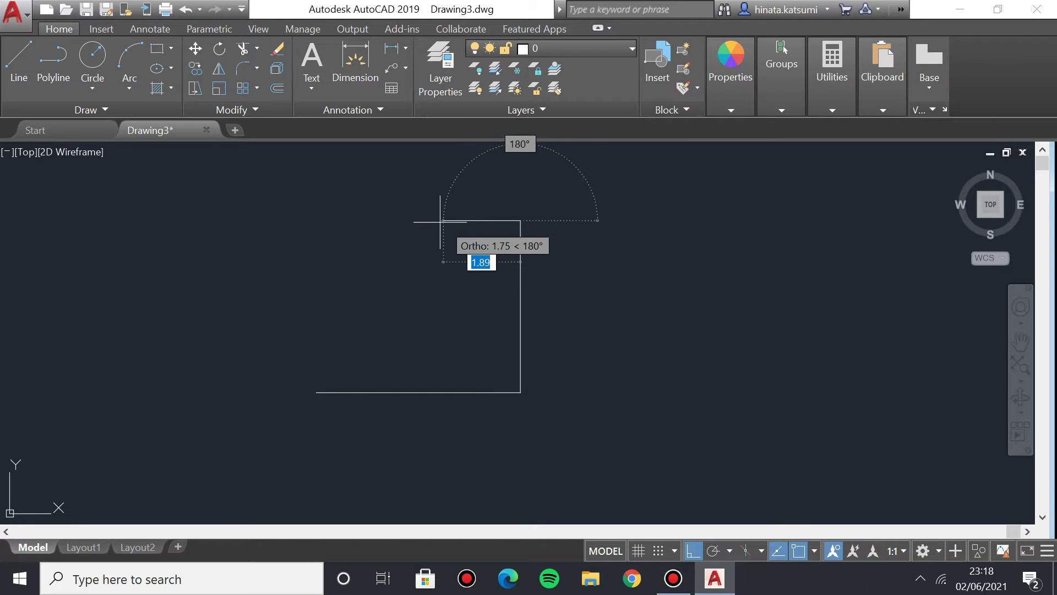
Close the rectangular outline with a 5-unit top line and a 4.2-unit left side, ending the Line command.
type("5")
key("Return")
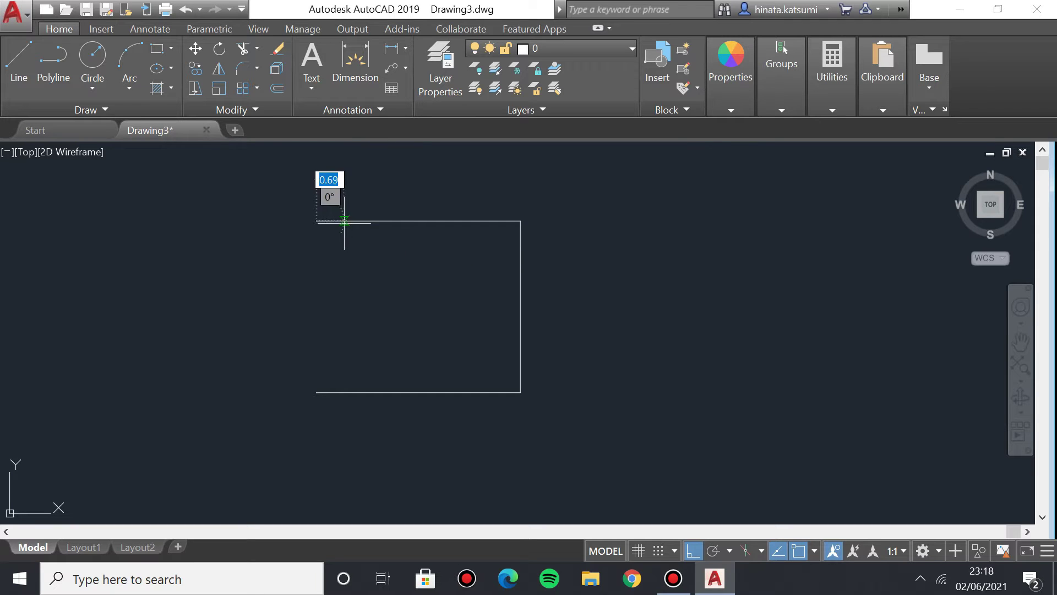
type("4.2")
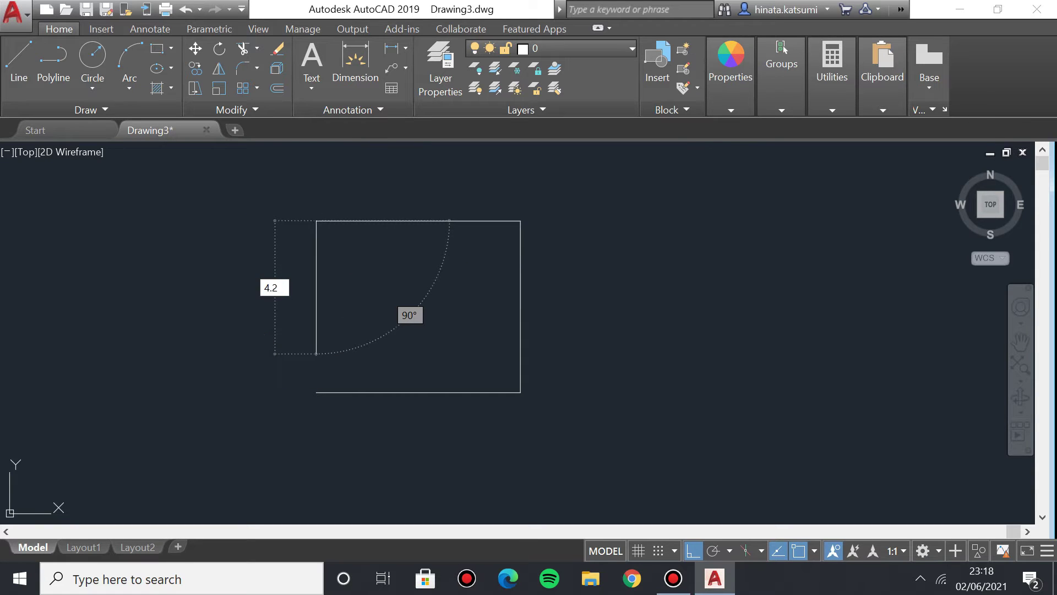
key("Return")
key("Return")
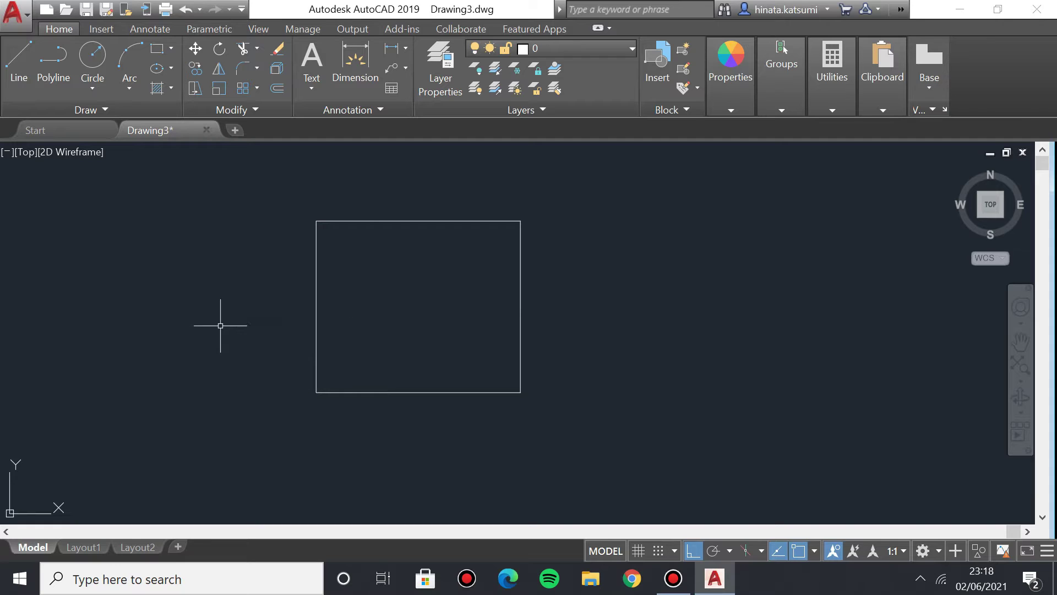
Draw a 2.5-unit line along the rectangle's bottom edge, starting from its lower-left corner.
scroll(485, 339, "up", 2)
middle_click_drag(424, 294, 458, 317)
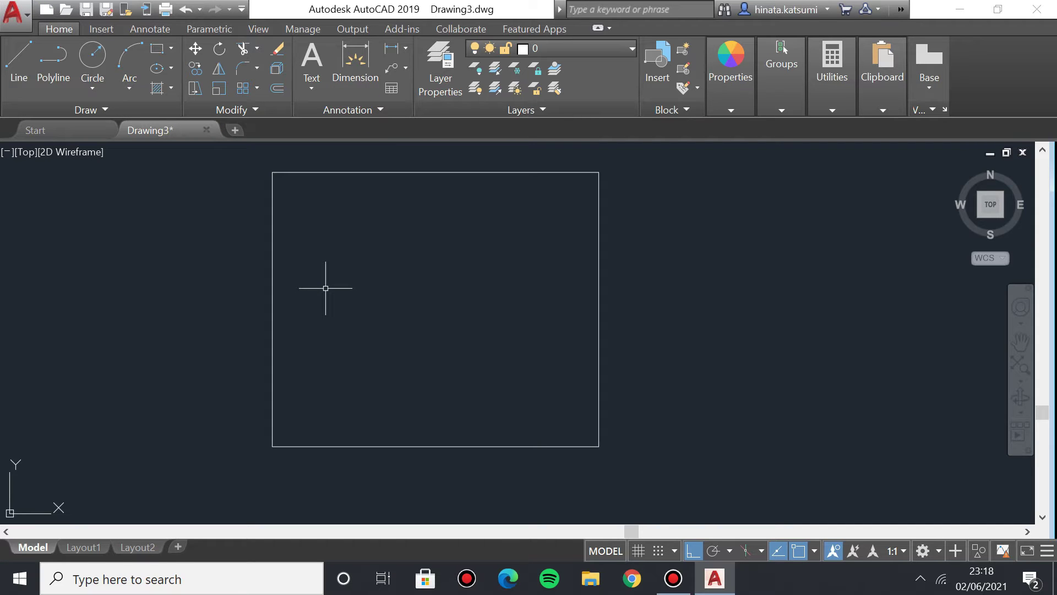
type("L")
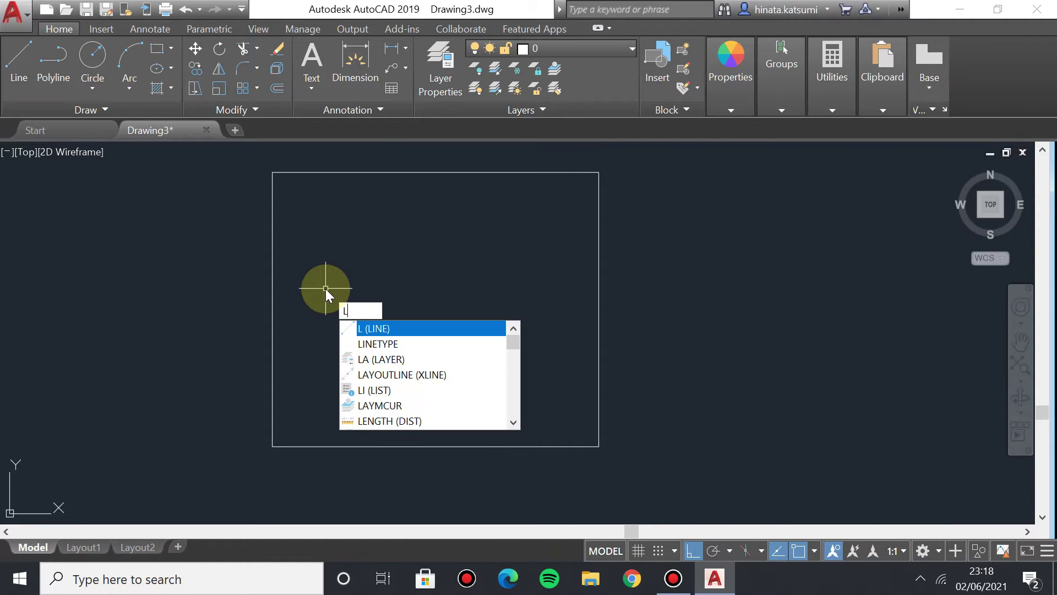
key("Return")
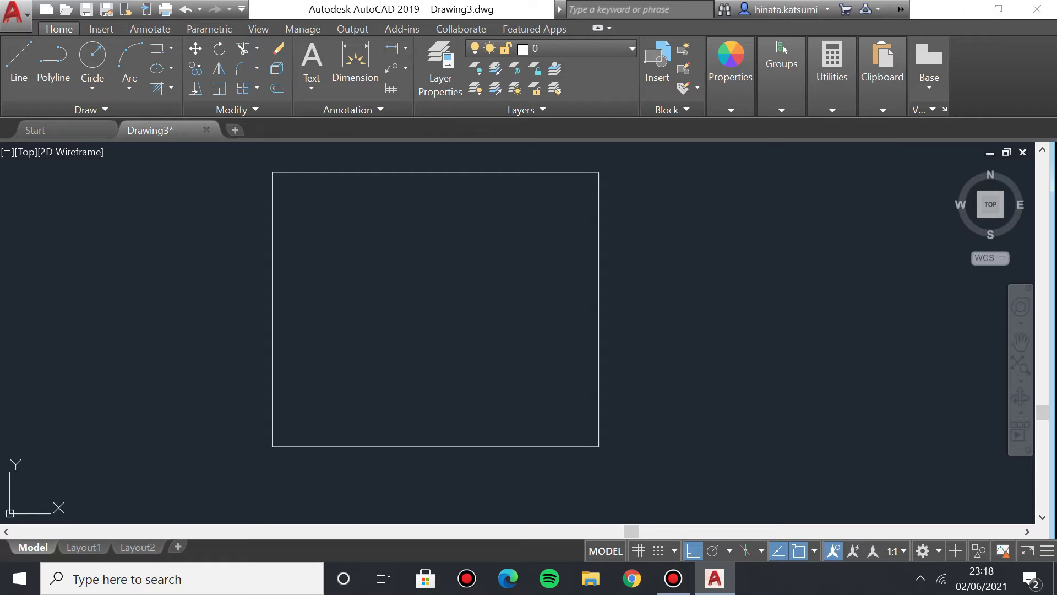
scroll(325, 443, "up", 2)
left_click(242, 446)
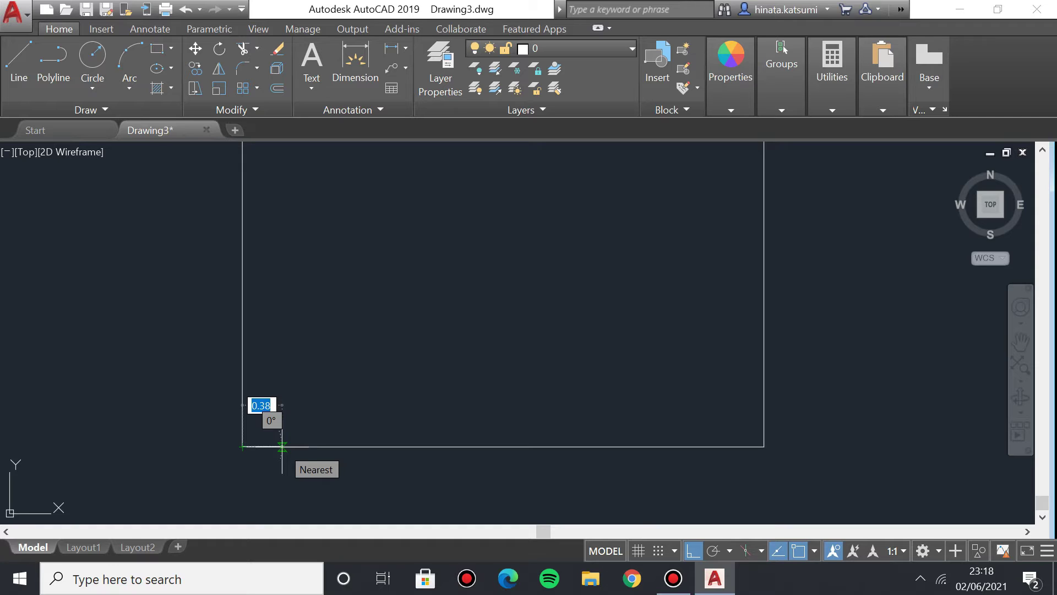
type("2")
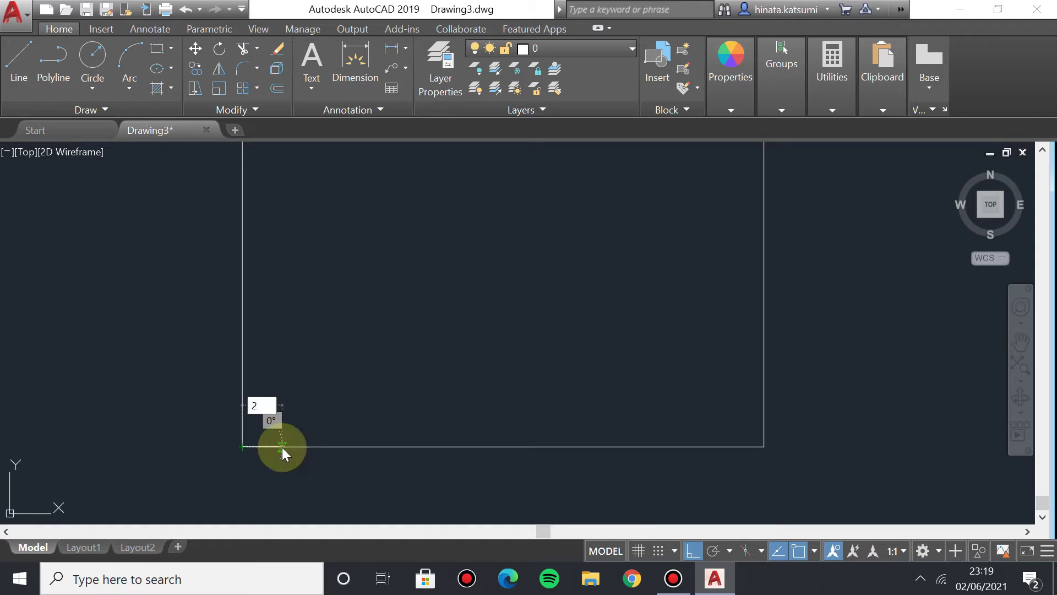
type(".5")
key("Return")
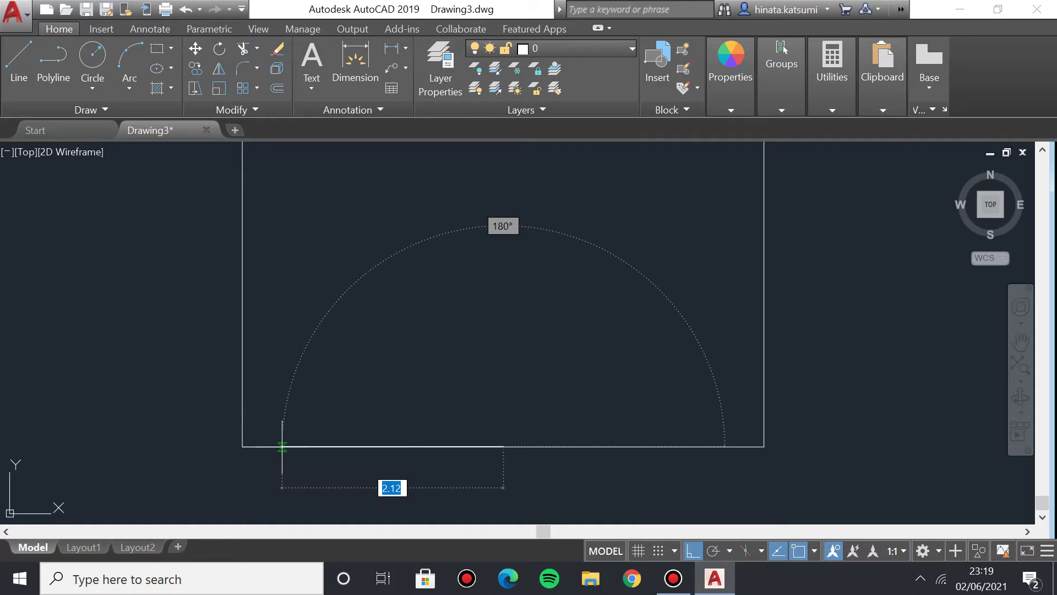
Continue 2.5 units upward and 2.5 units back to the rectangle's left side, completing a square in the lower-left corner.
type("2.5")
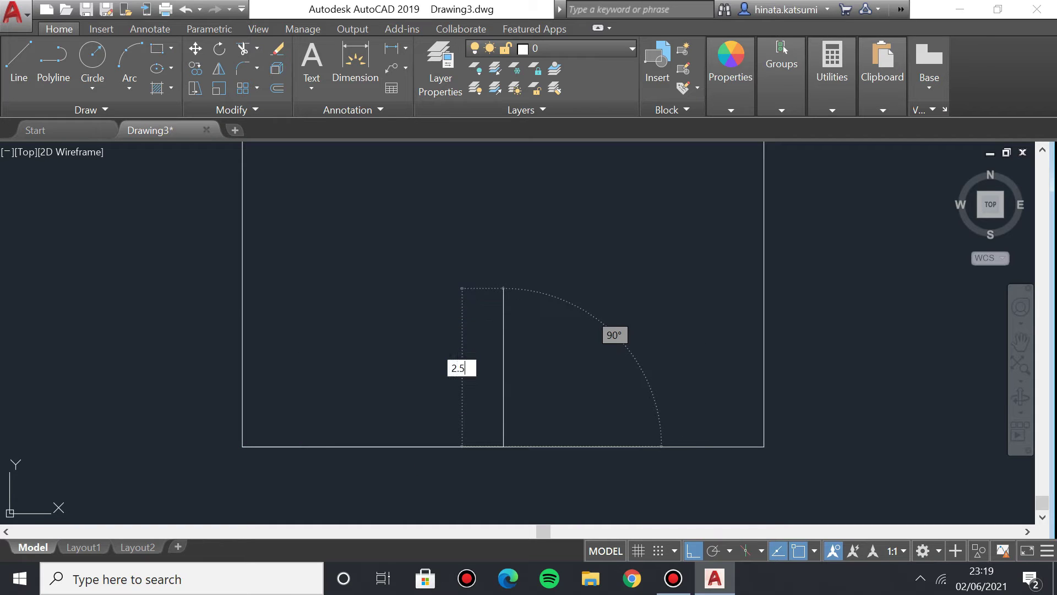
key("Return")
type("2.5")
key("Return")
key("Escape")
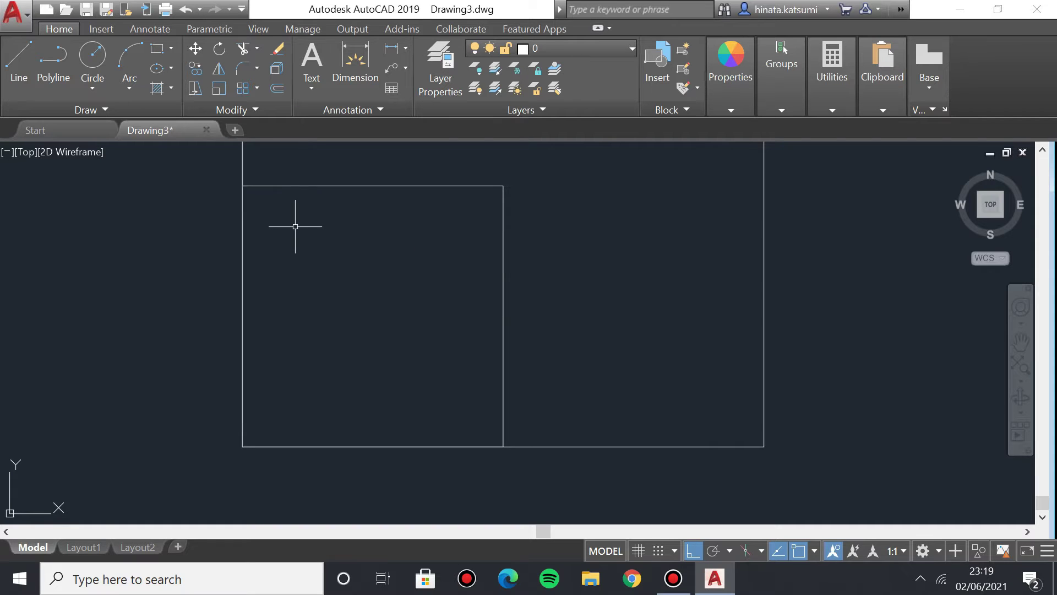
From the inner square's upper-left corner, draw a line 1.7 units to the right and 1.7 units up to the rectangle's top edge.
middle_click_drag(60, 283, 82, 487)
scroll(380, 291, "down", 2)
scroll(407, 311, "up", 2)
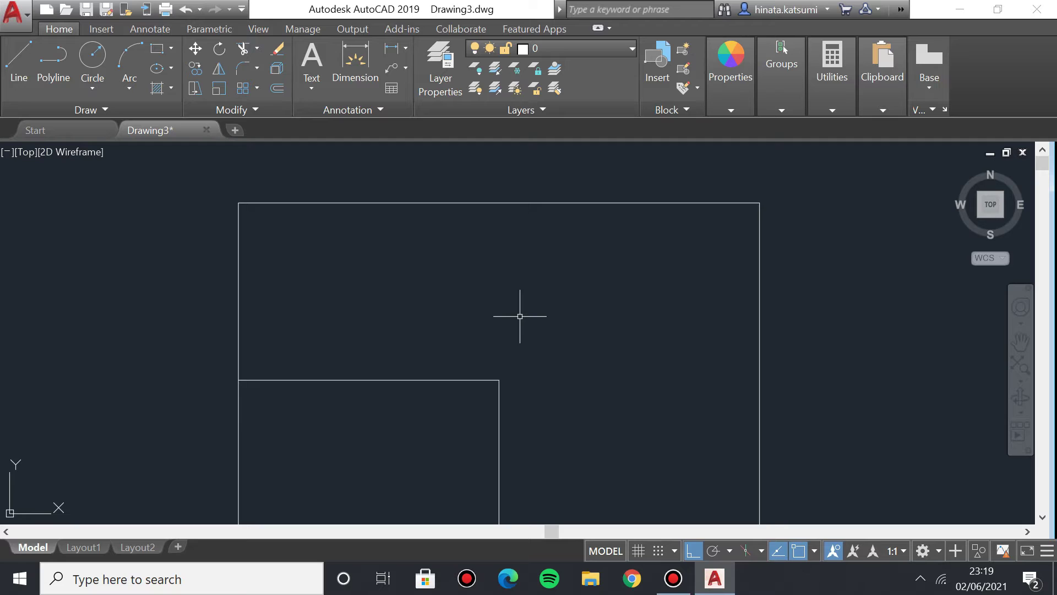
type("L")
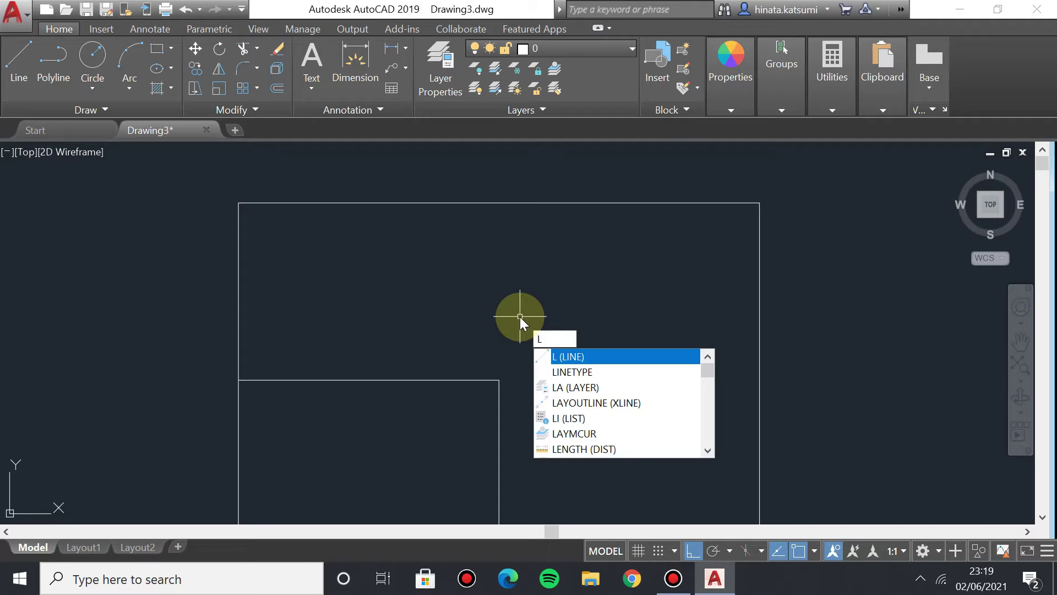
key("Return")
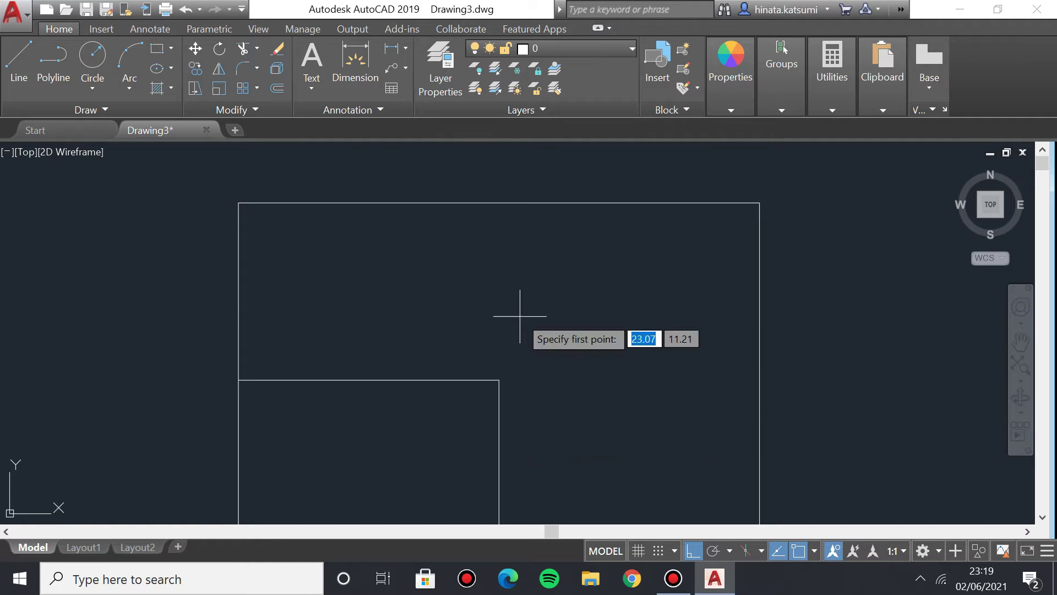
left_click(238, 381)
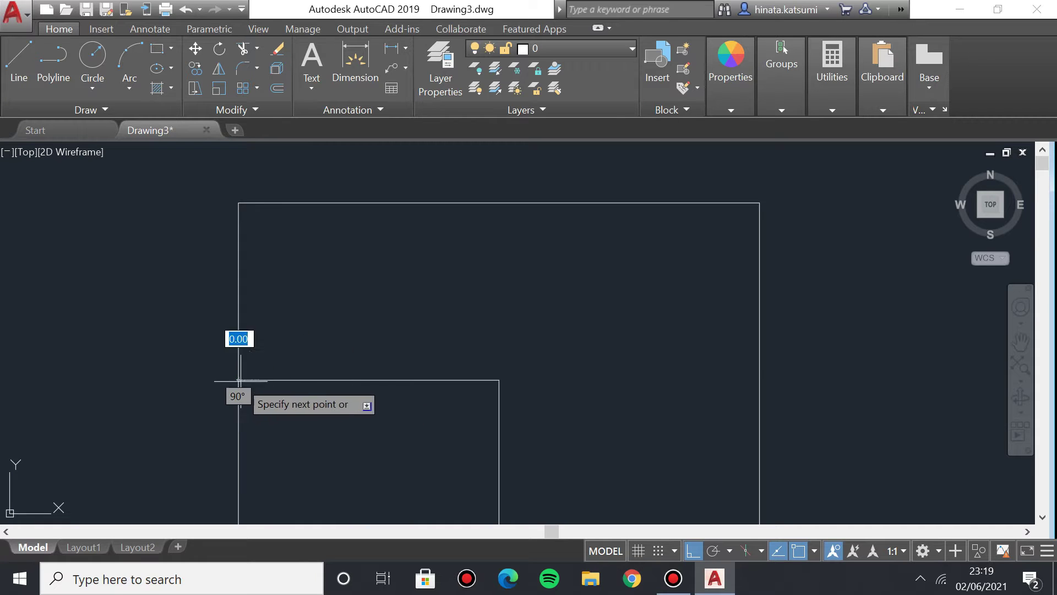
type("1.7")
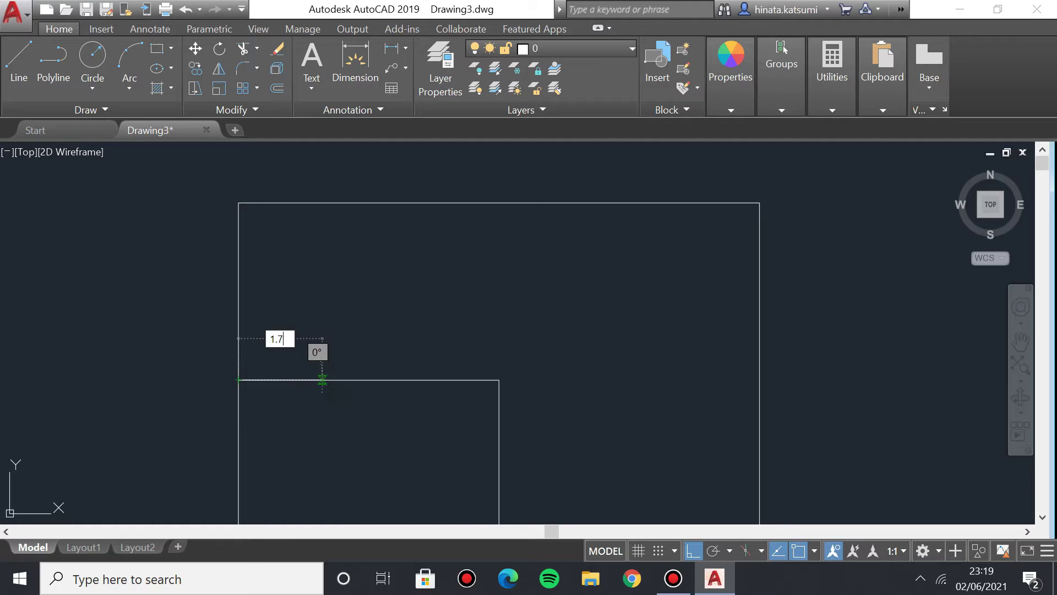
key("Return")
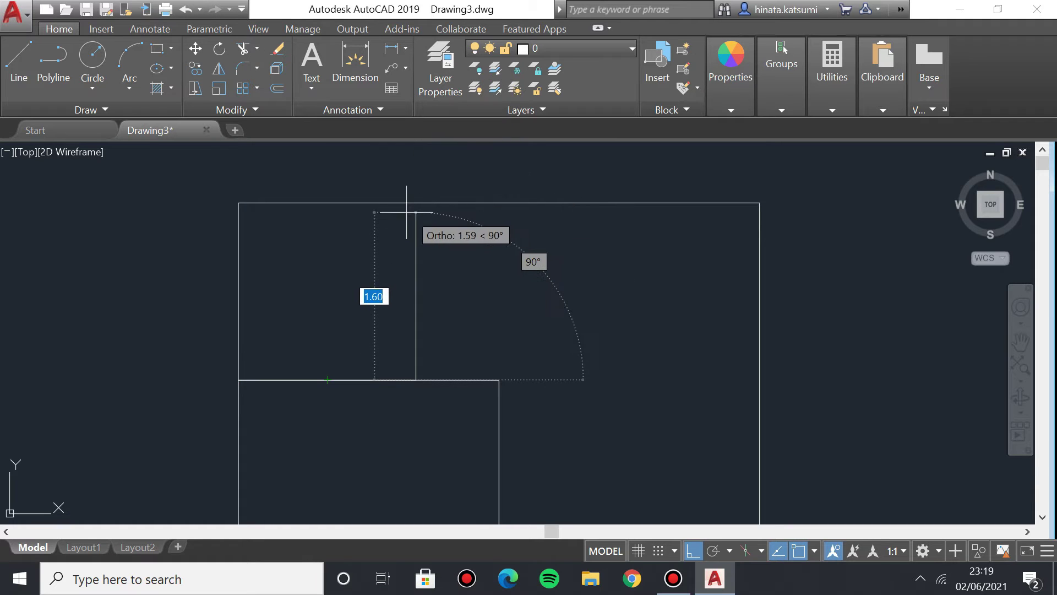
type("1.6")
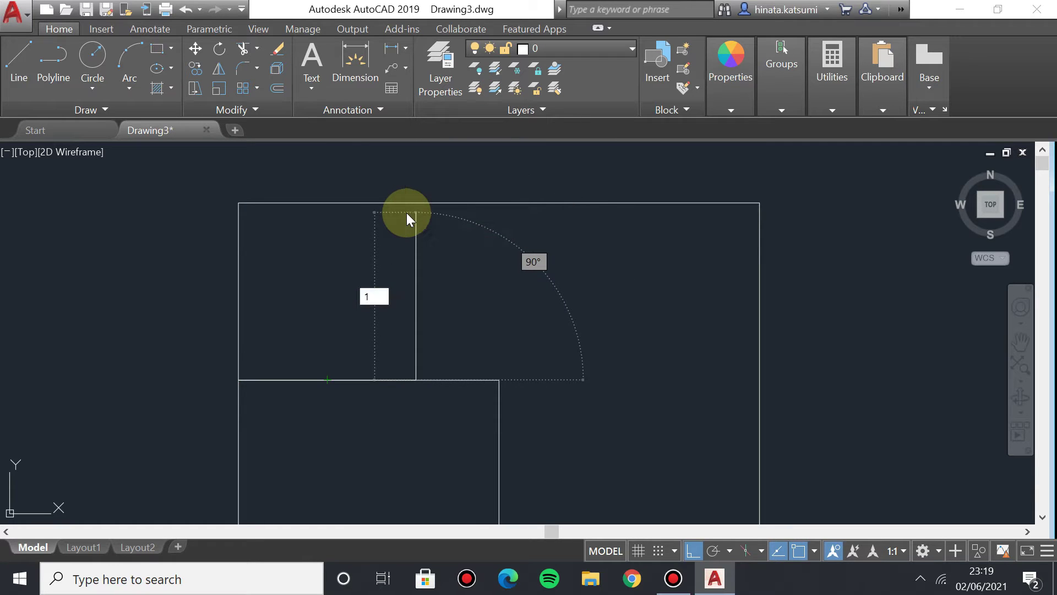
key("Return")
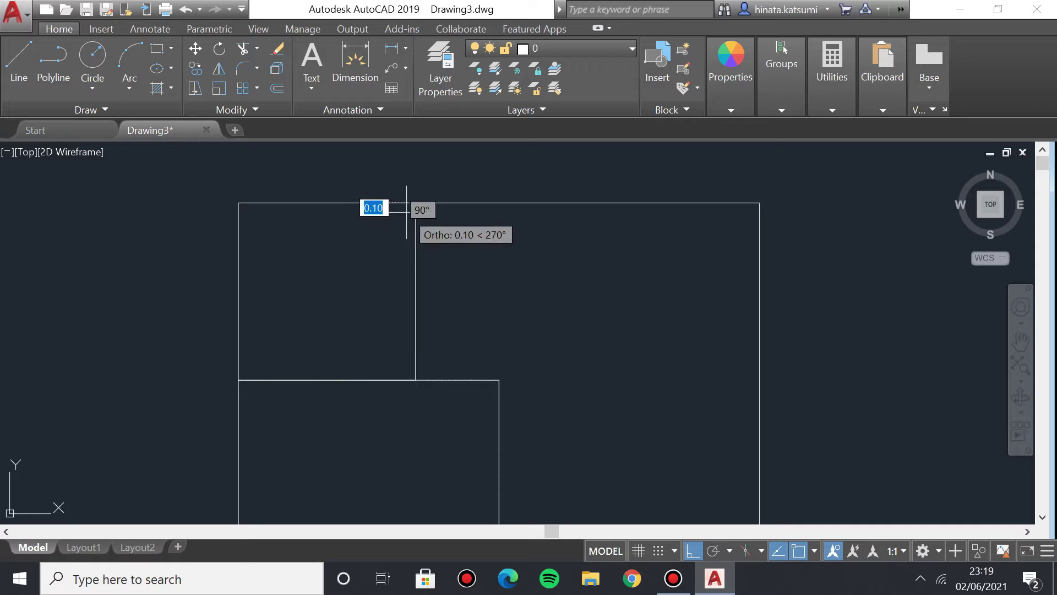
Finish the upper-left area's vertical divider at the rectangle's top edge and end the Line command.
left_click(415, 203)
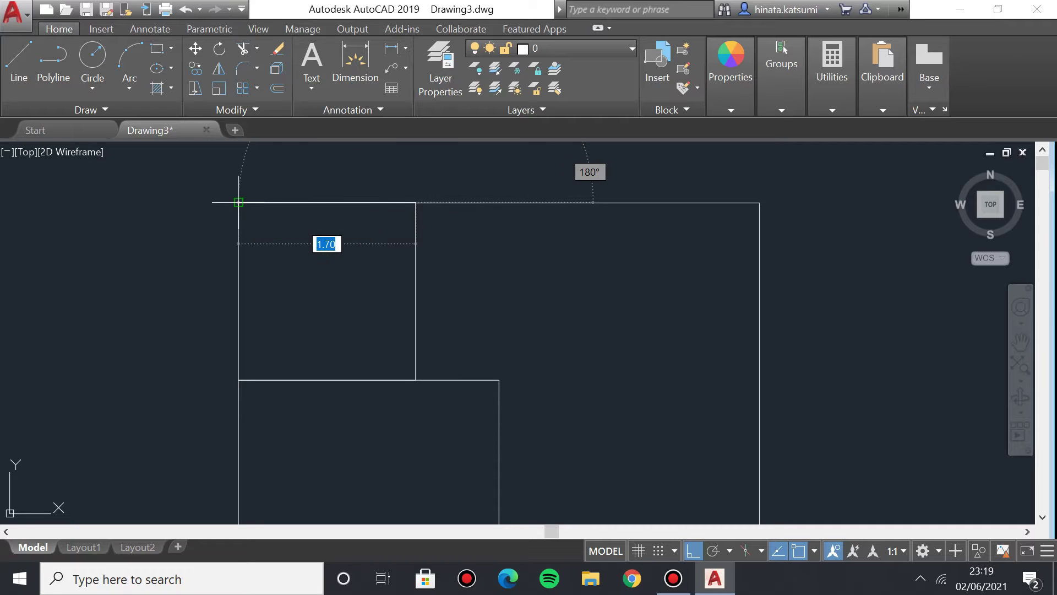
key("Escape")
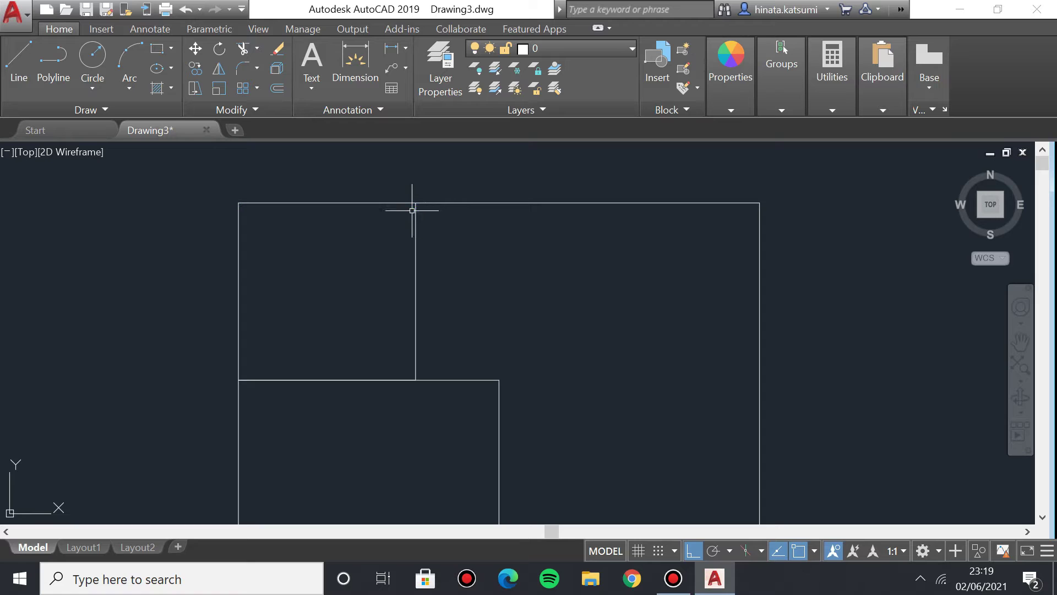
From the inner square's lower-right corner, draw a line 1 unit up and across to the rectangle's right side.
mouse_move(512, 321)
middle_mouse_down()
mouse_move(333, 229)
mouse_move(338, 250)
mouse_move(441, 354)
middle_mouse_up()
scroll(332, 229, "down", 2)
scroll(441, 354, "up", 2)
middle_click_drag(595, 409, 569, 330)
scroll(558, 341, "down", 2)
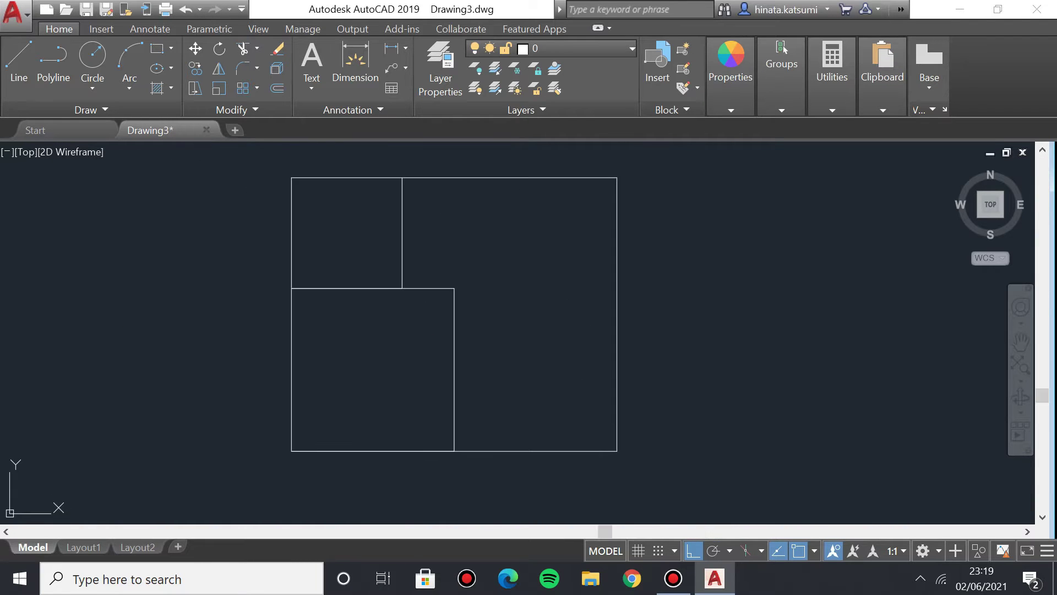
scroll(550, 352, "up", 2)
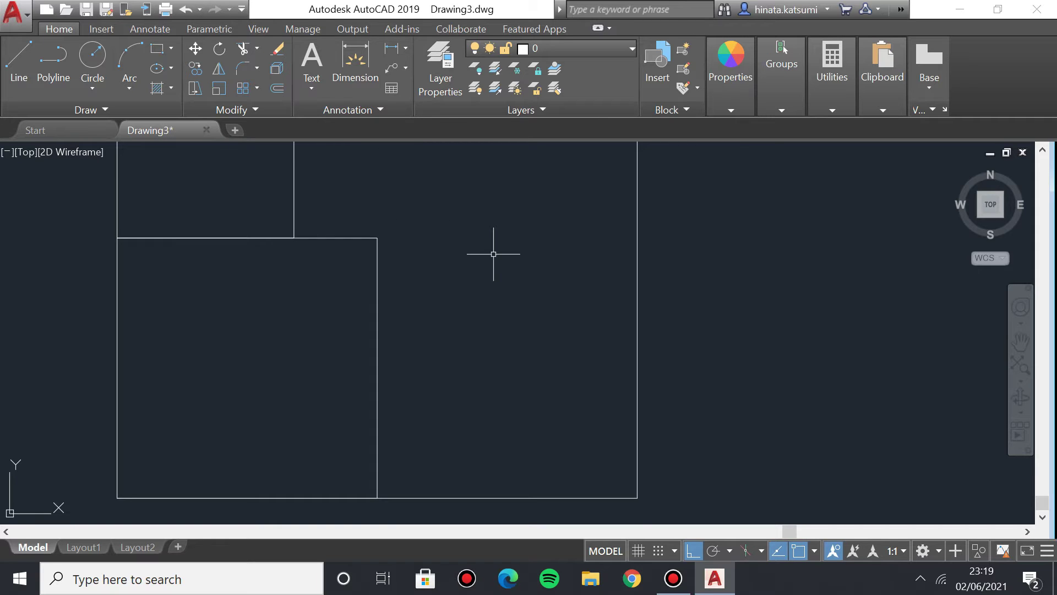
type("L")
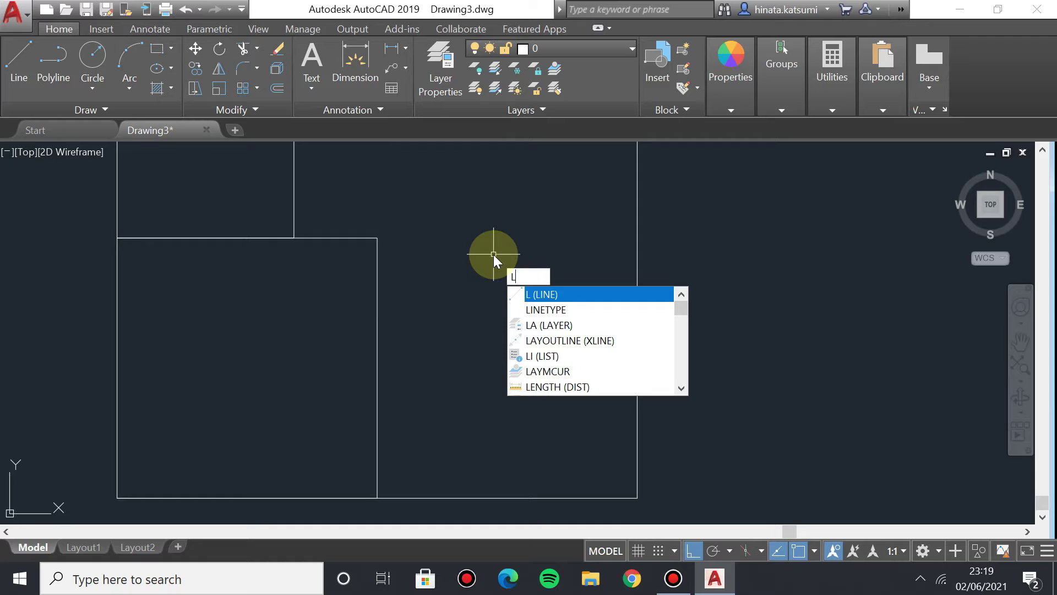
key("Return")
mouse_move(341, 374)
middle_mouse_down()
mouse_move(329, 314)
mouse_move(339, 323)
middle_mouse_up()
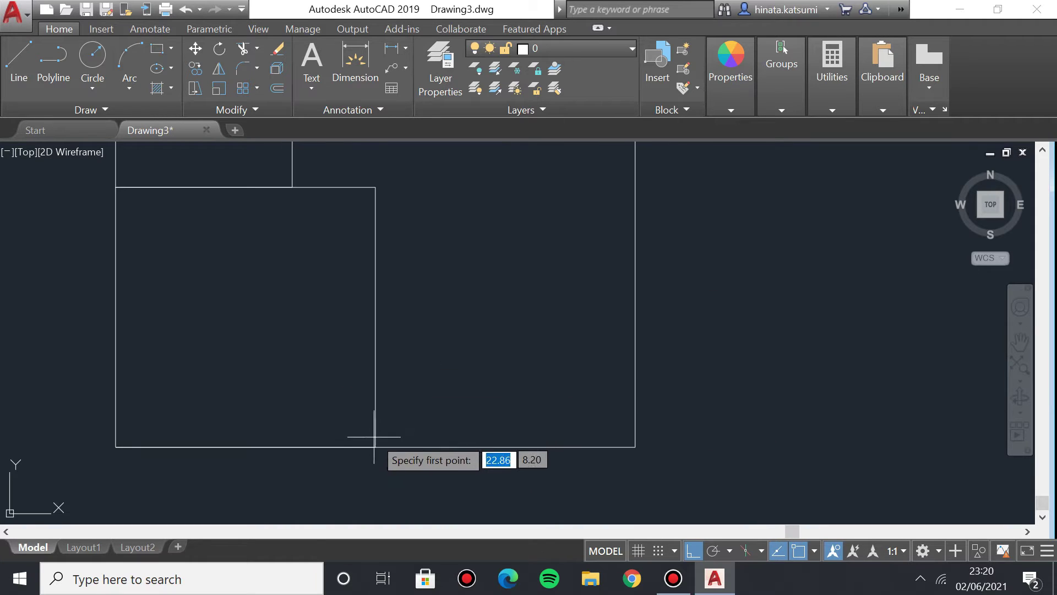
left_click(375, 447)
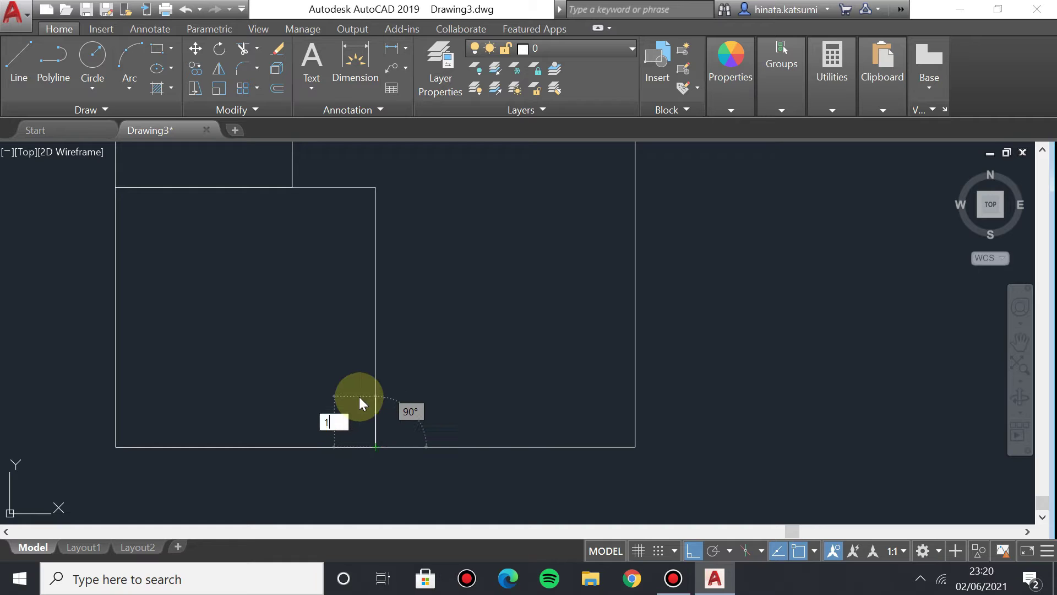
type("1")
key("Return")
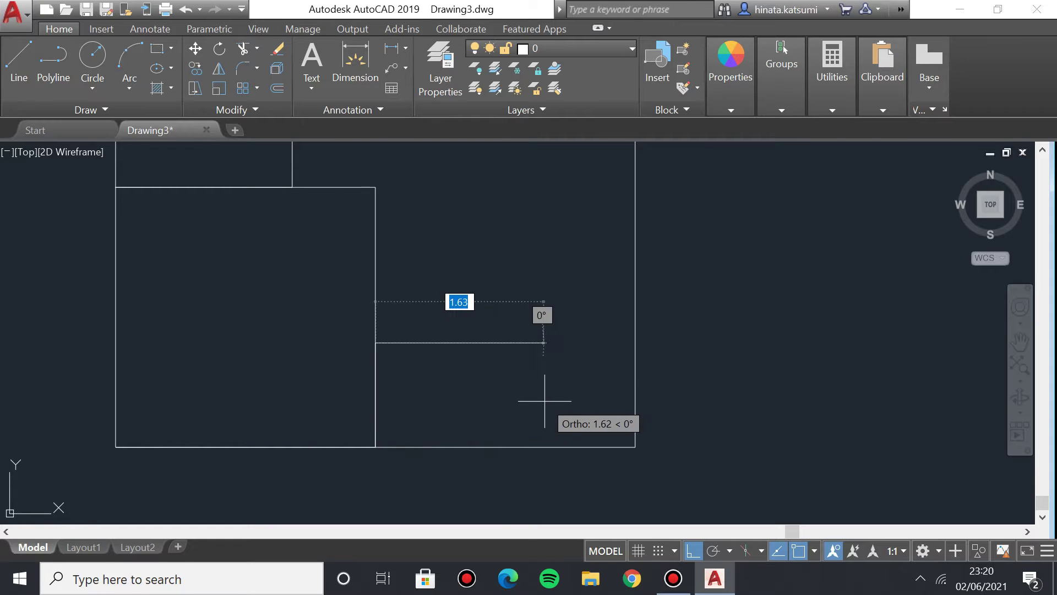
left_click(635, 343)
key("Escape")
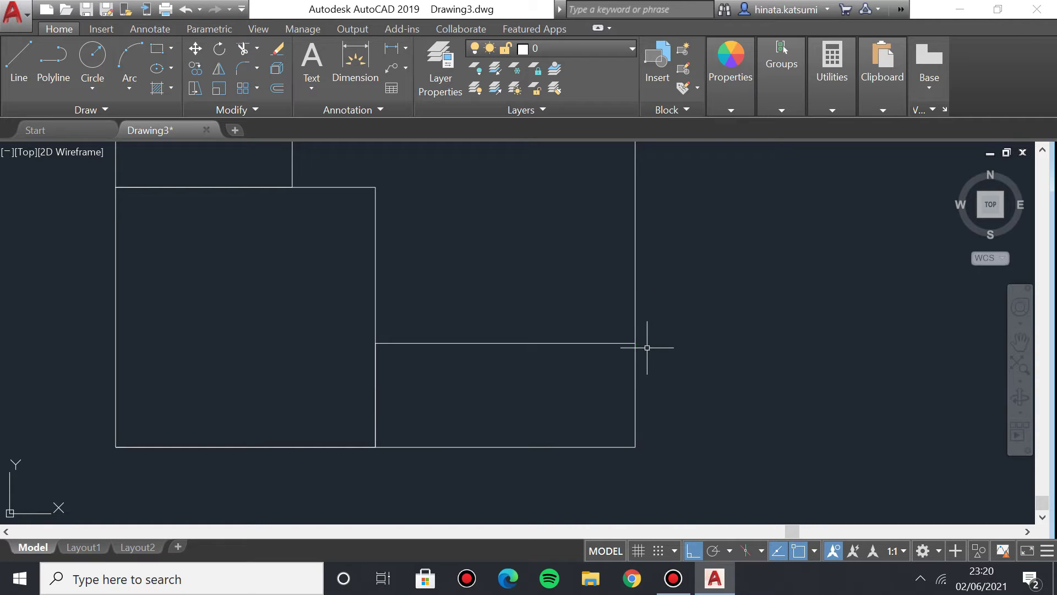
Create a new layer named "garis as" in the layer properties.
scroll(569, 343, "down", 4)
mouse_move(483, 243)
middle_mouse_down()
mouse_move(338, 292)
mouse_move(396, 280)
mouse_move(359, 274)
middle_mouse_up()
scroll(341, 314, "up", 2)
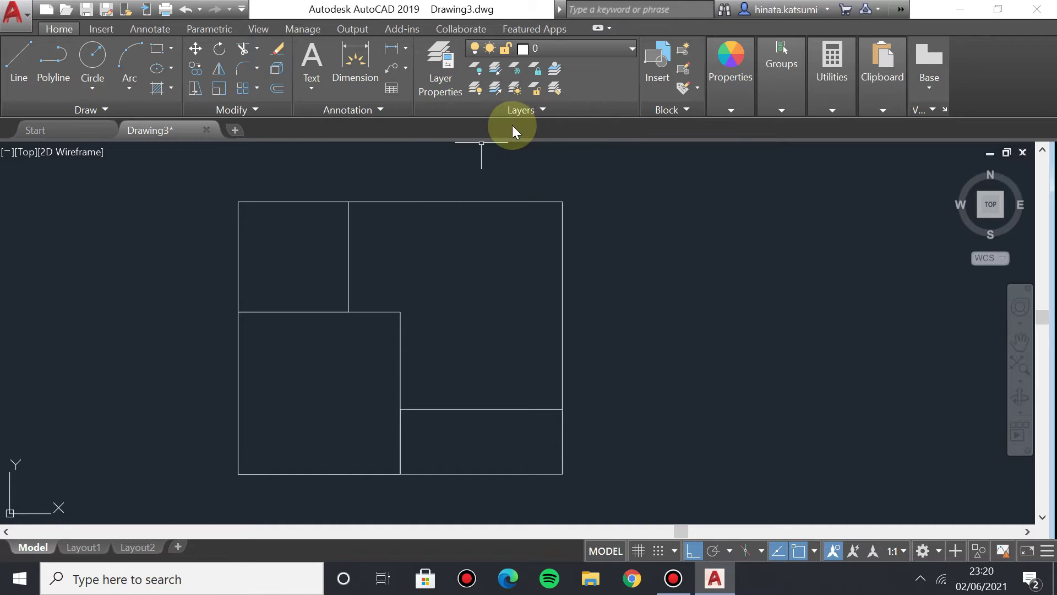
left_click(440, 80)
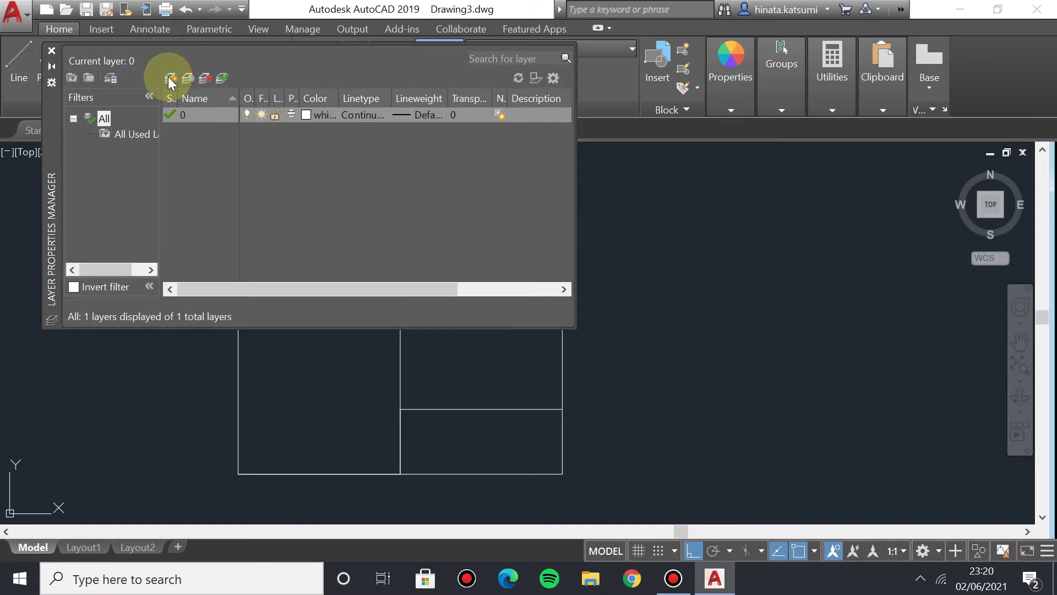
left_click(170, 81)
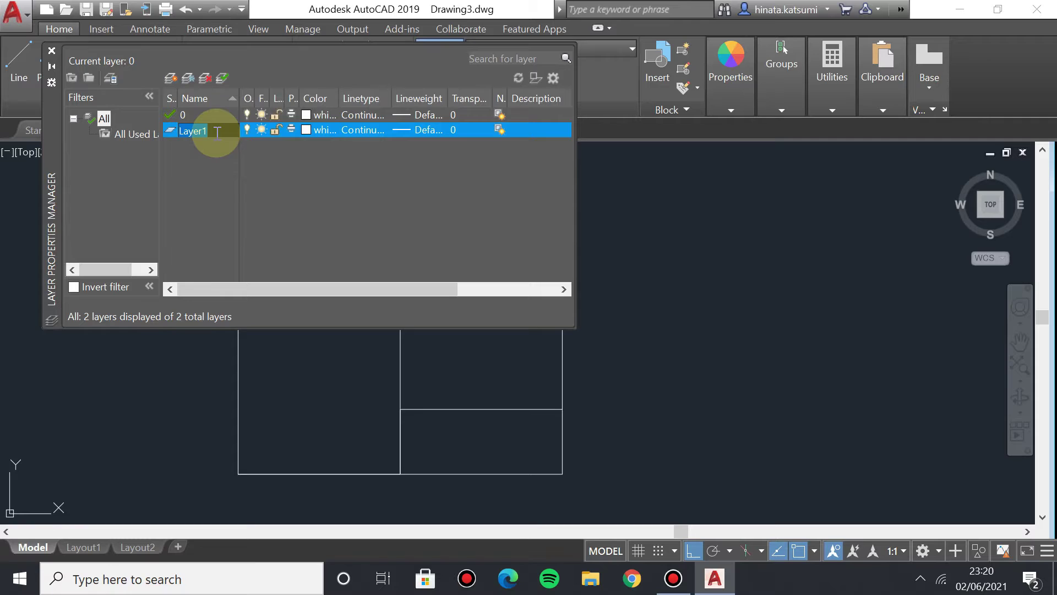
type("g")
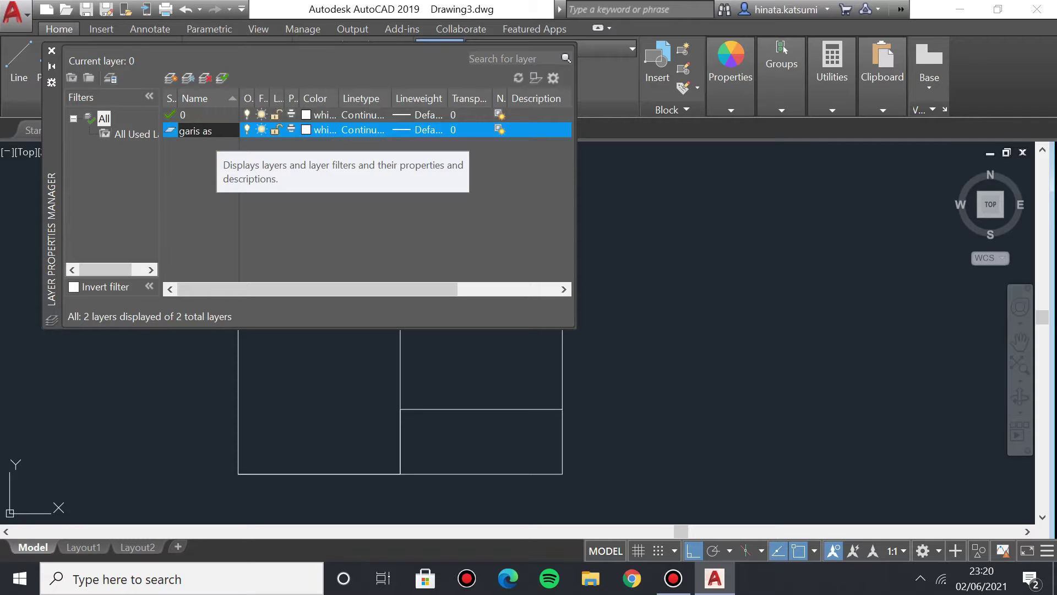
type("aris as")
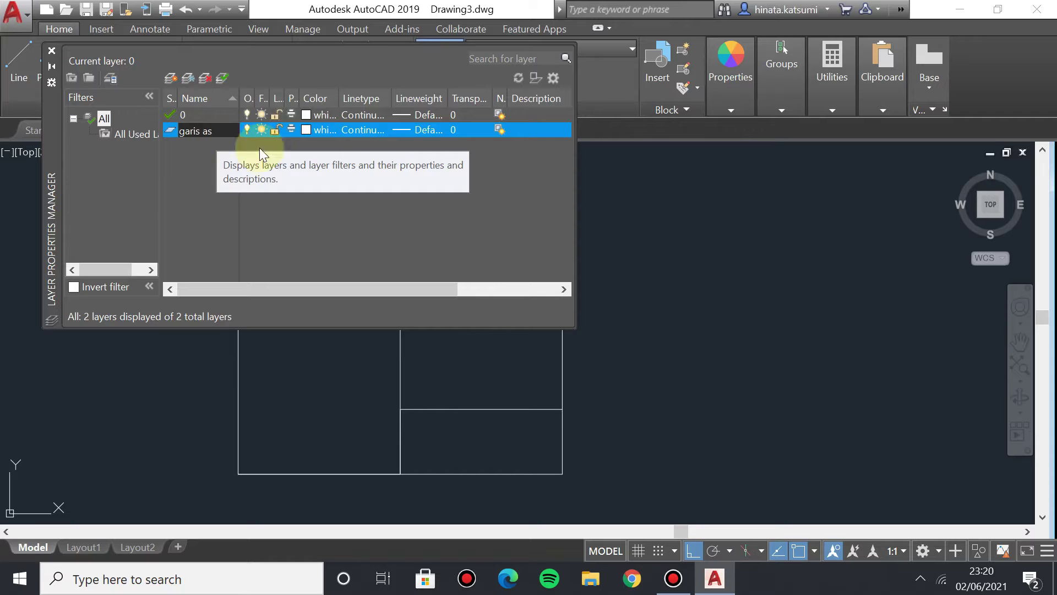
Set the color of the "garis as" layer to index color 52.
left_click(328, 130)
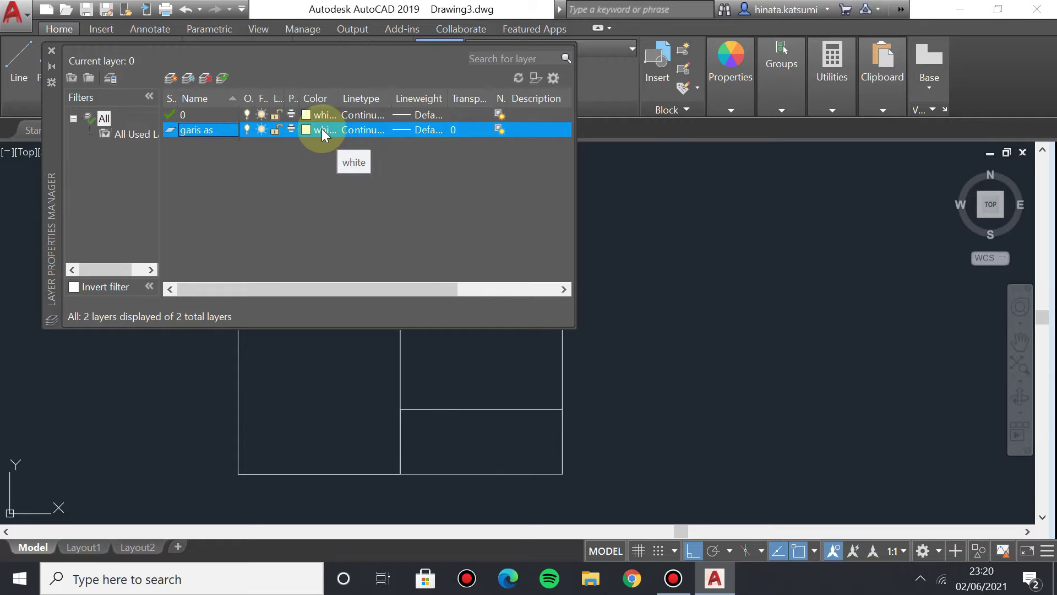
left_click(445, 380)
key("BackSpace")
key("BackSpace")
key("BackSpace")
key("BackSpace")
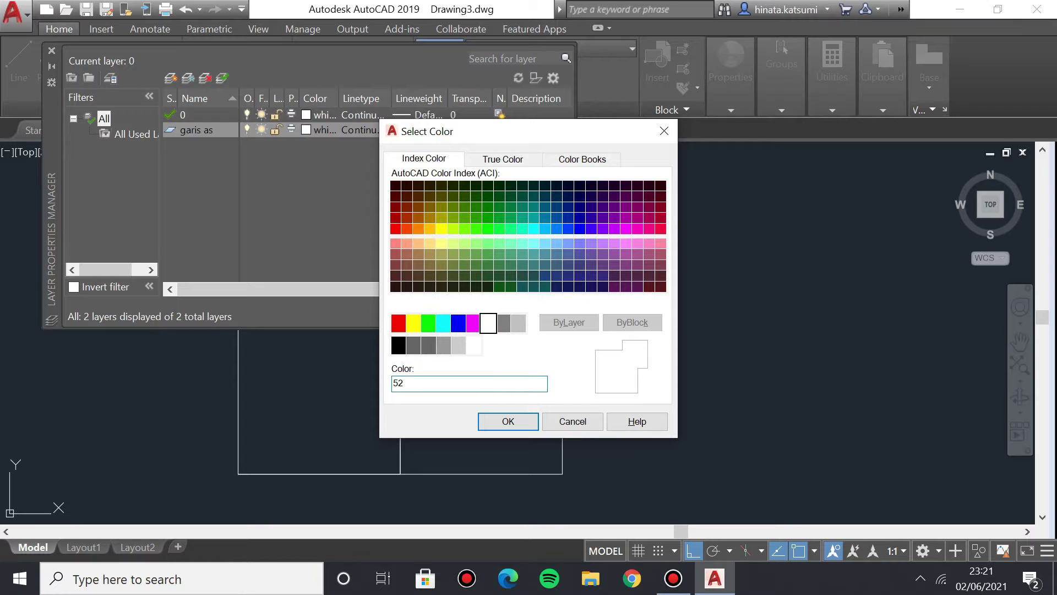
key("Return")
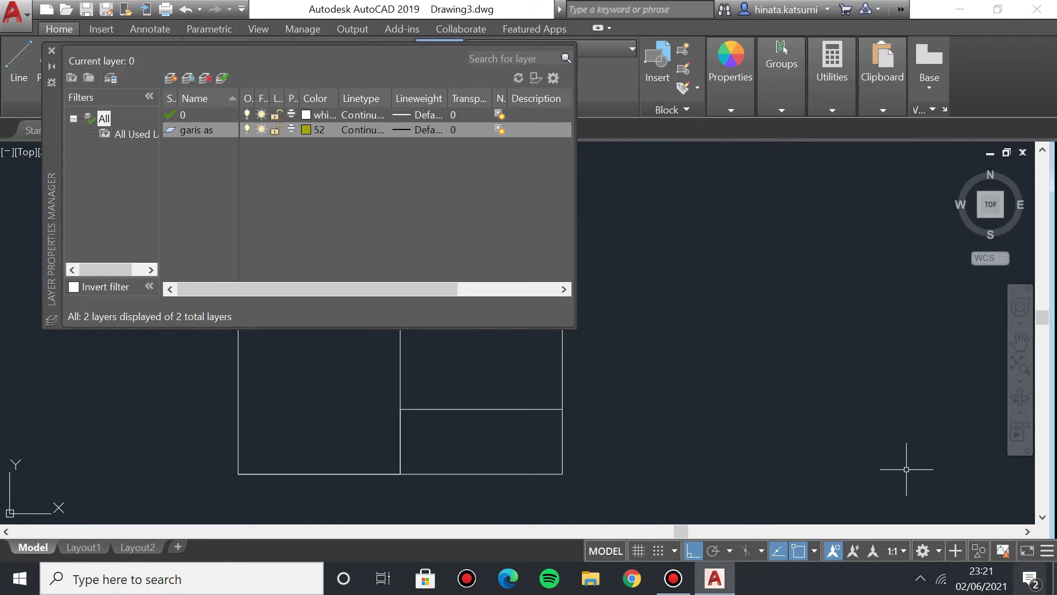
Load the DASHDOT linetype and assign it to the "garis as" layer.
left_click(361, 130)
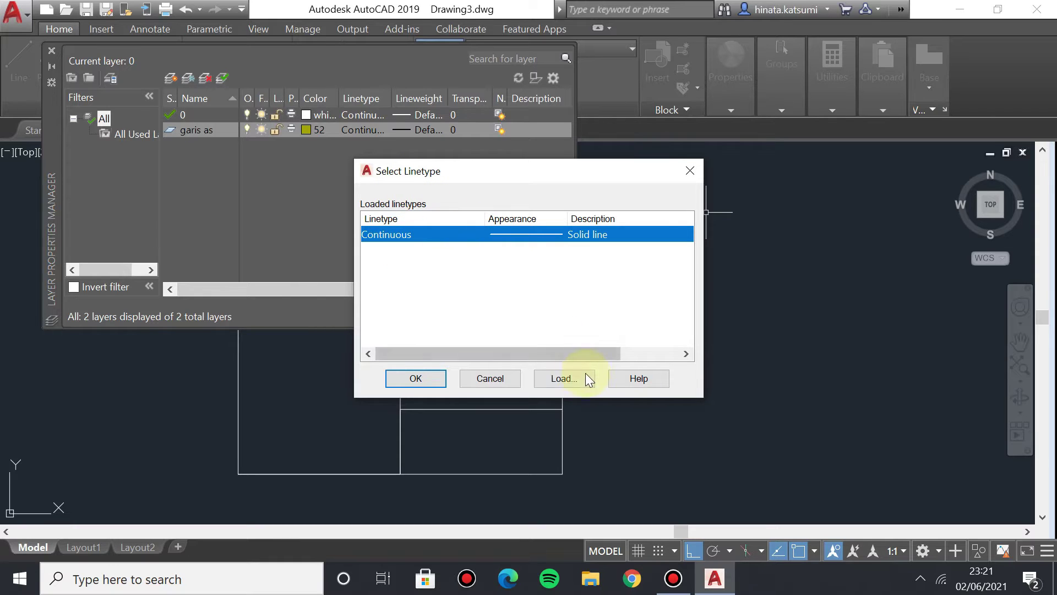
left_click(568, 379)
scroll(434, 286, "down", 5)
left_click(399, 345)
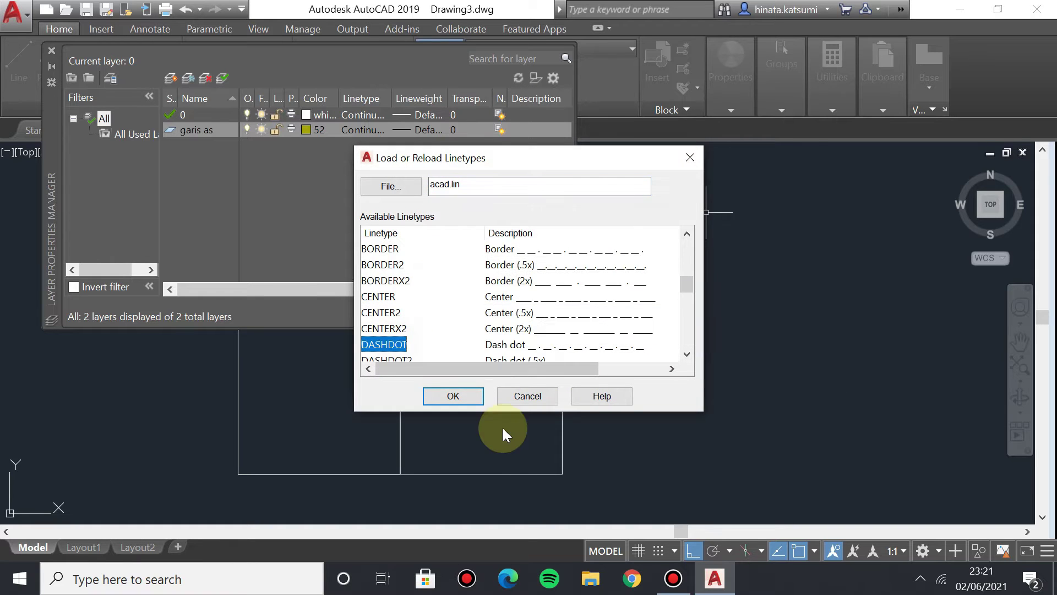
left_click(453, 397)
left_click(410, 252)
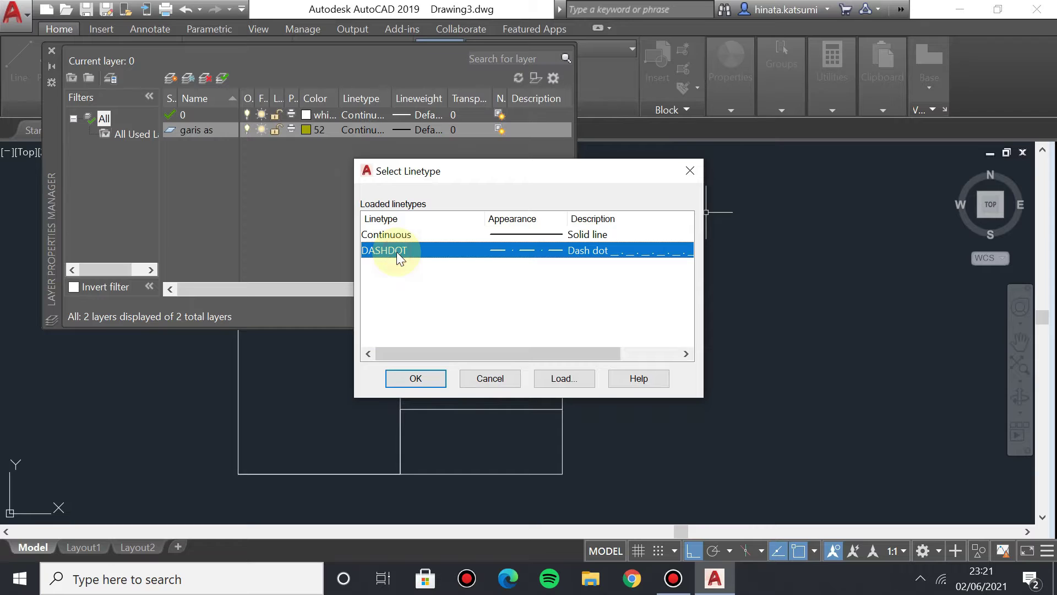
left_click(427, 377)
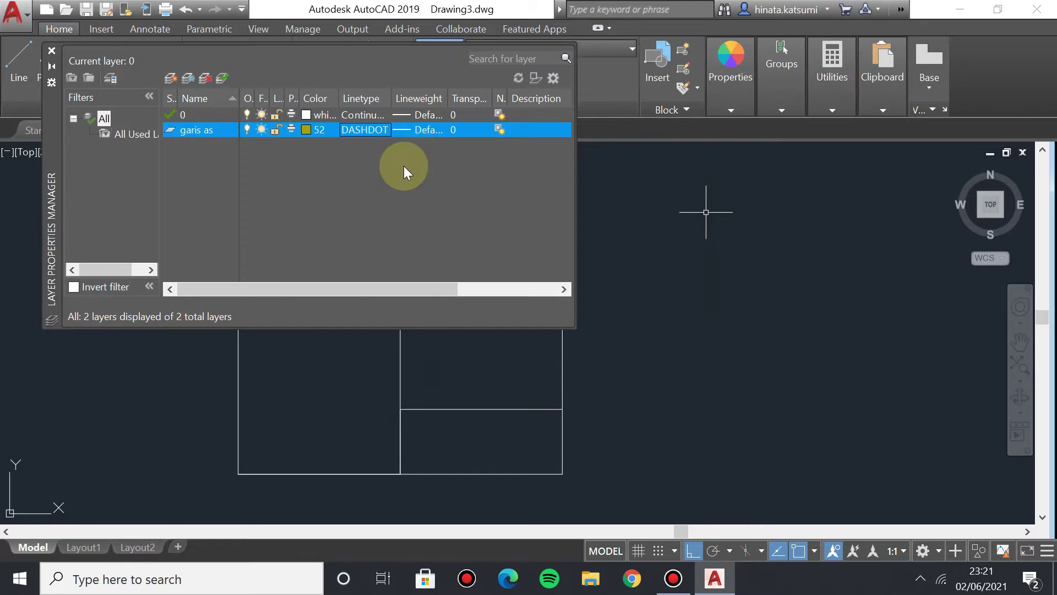
Set the "garis as" layer's lineweight to 0.05 mm and close the layer properties.
left_click(418, 131)
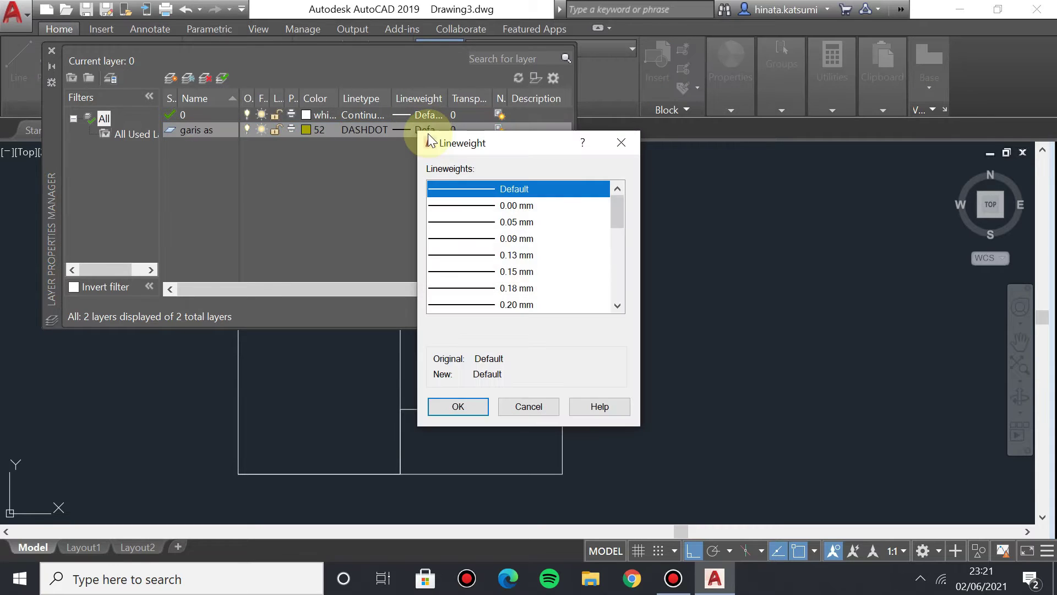
left_click(542, 222)
left_click(477, 406)
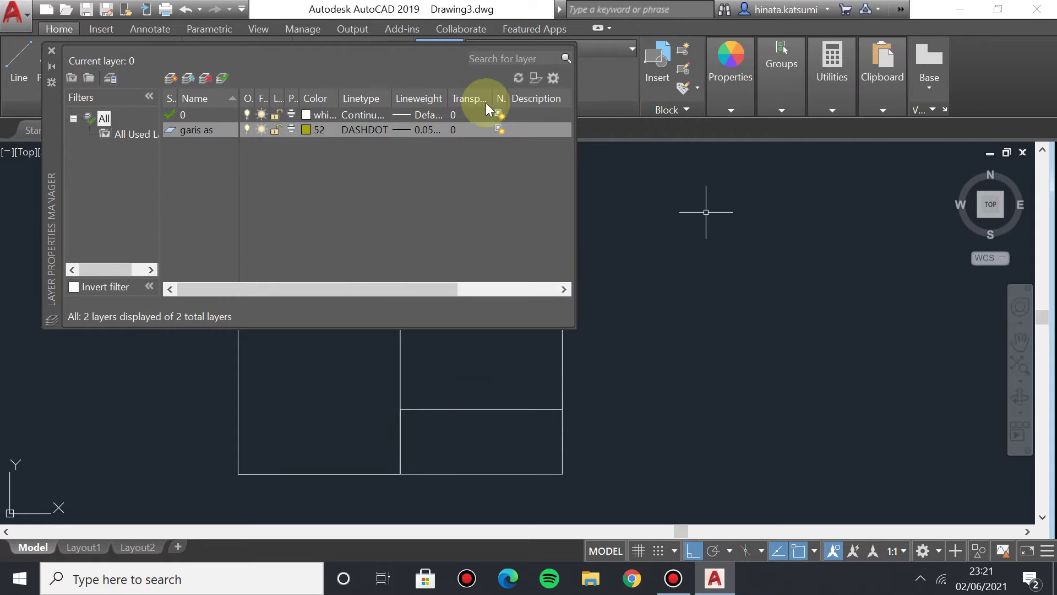
left_click(51, 51)
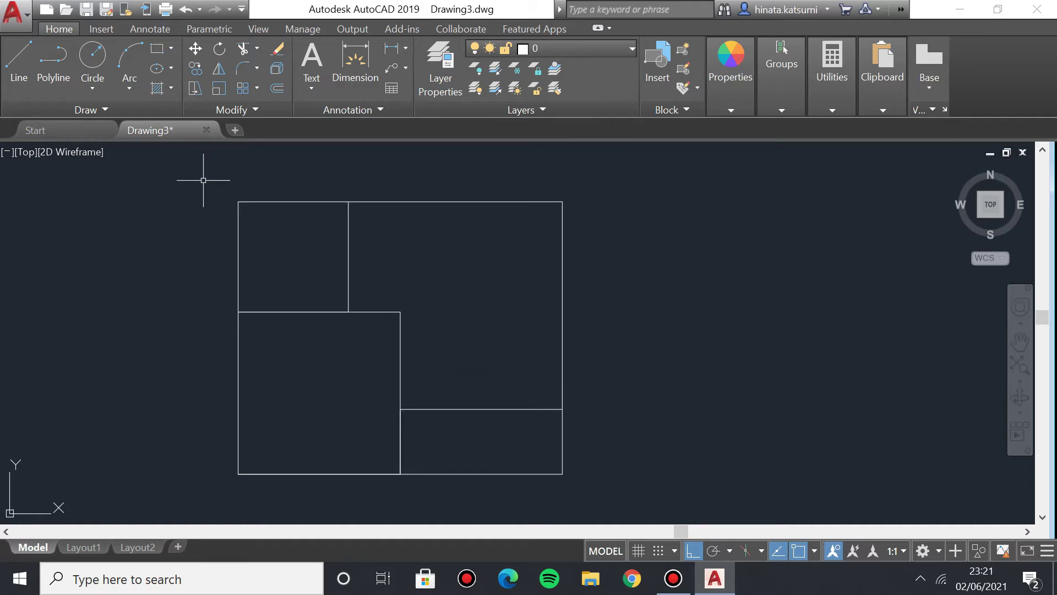
Move all lines of the plan to the "garis as" layer and clear the selection.
left_click(201, 167)
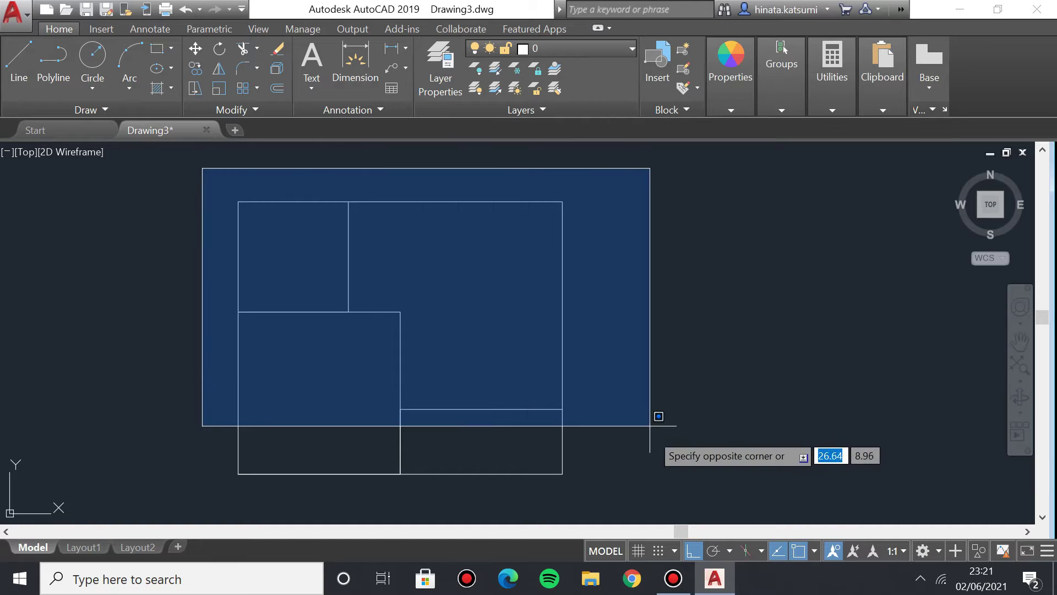
left_click(674, 479)
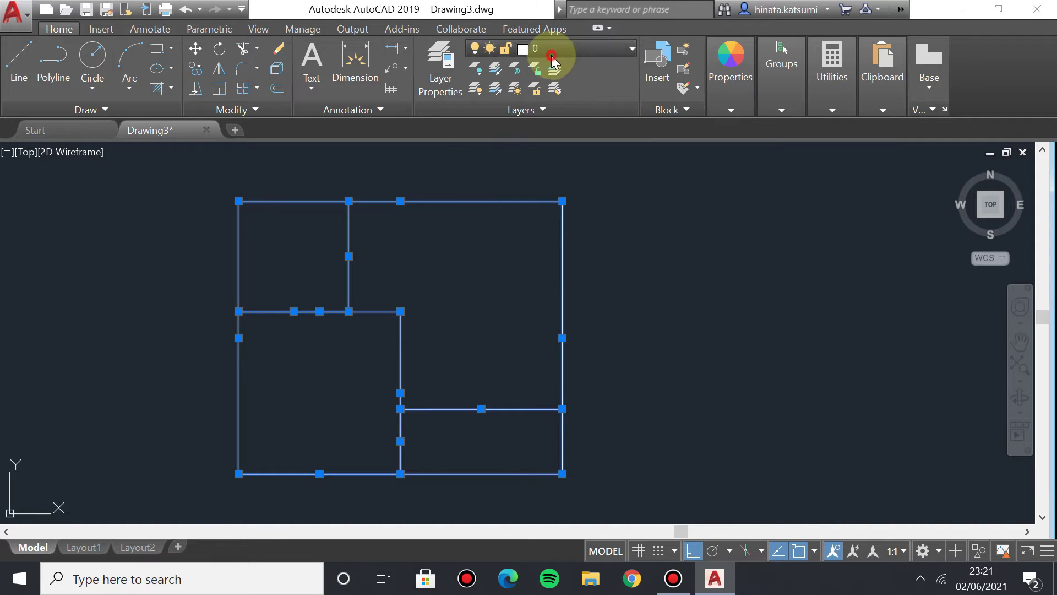
left_click(544, 50)
left_click(549, 88)
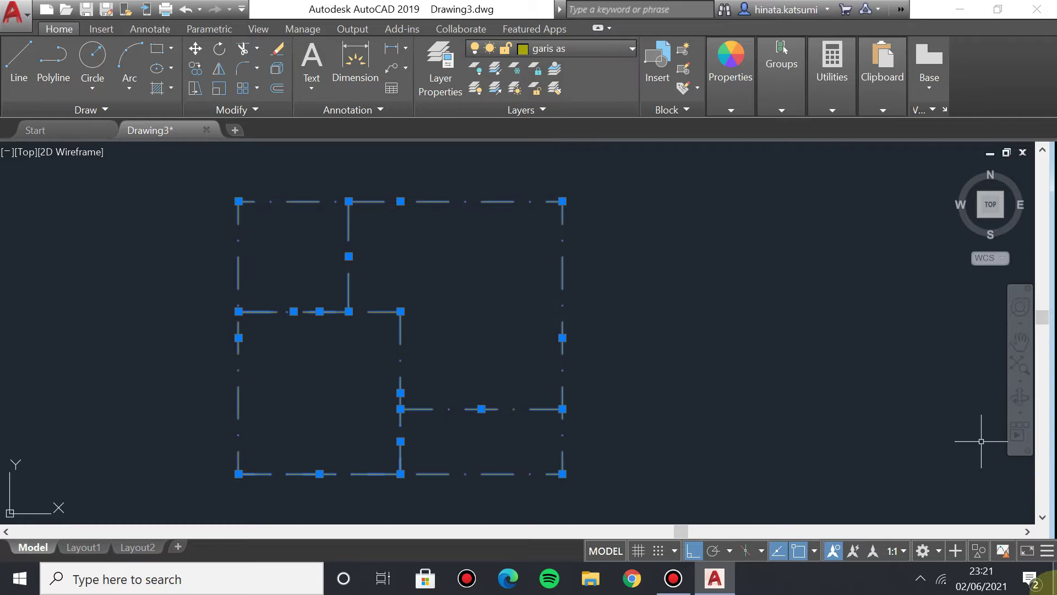
key("Escape")
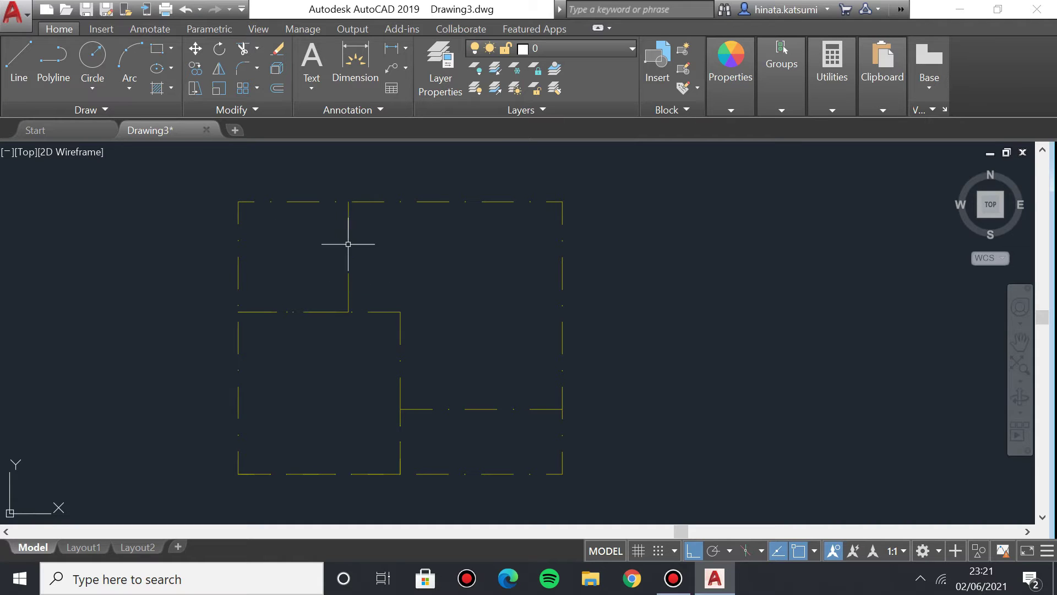
Set the linetype scale of all the plan's lines to 0.20 in their properties.
left_click(211, 187)
left_click(667, 490)
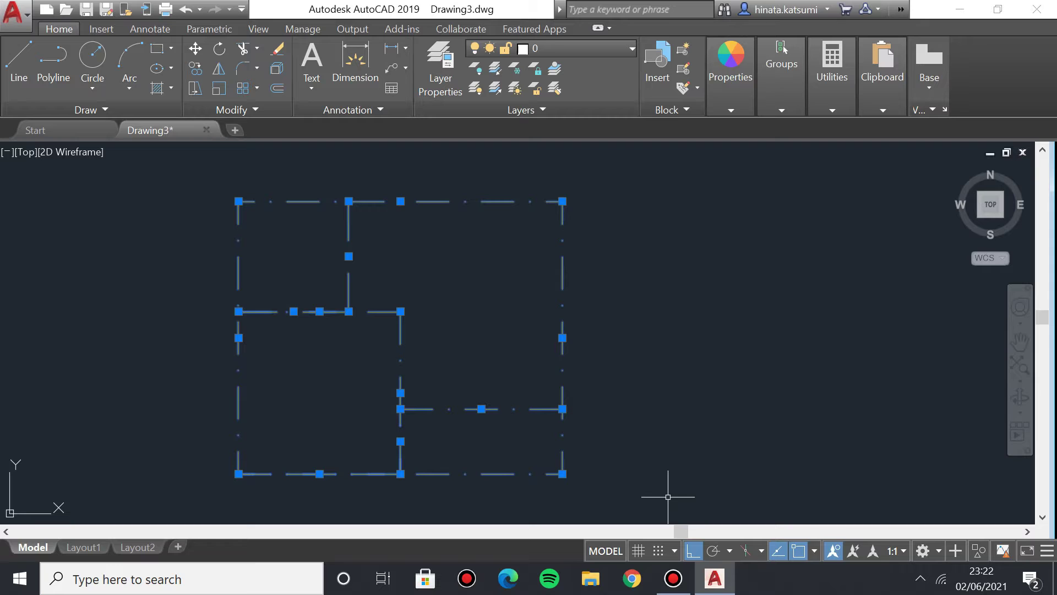
left_click(208, 179)
left_click(663, 507)
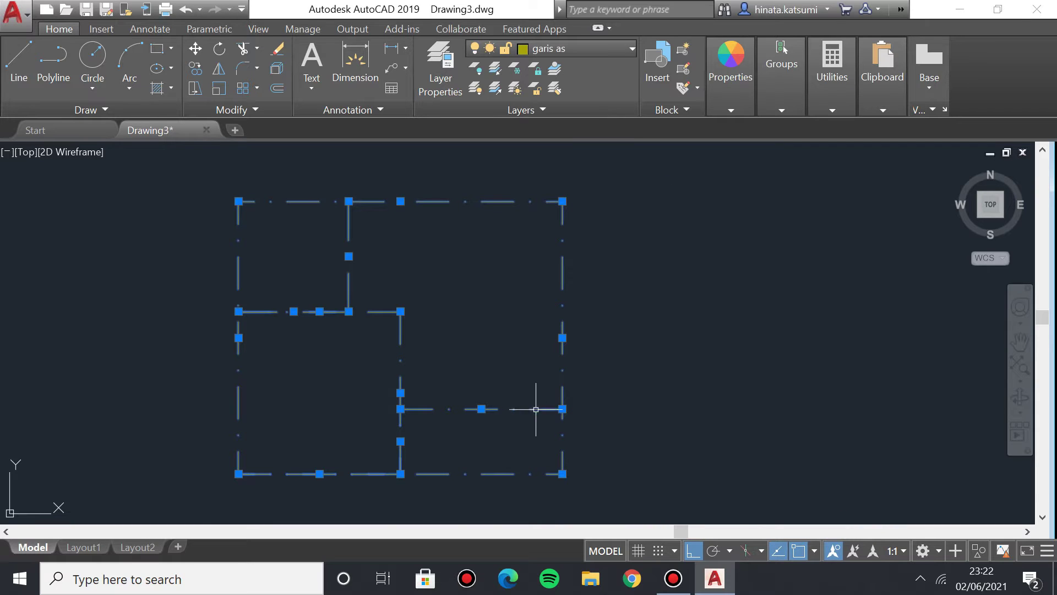
type("Pr")
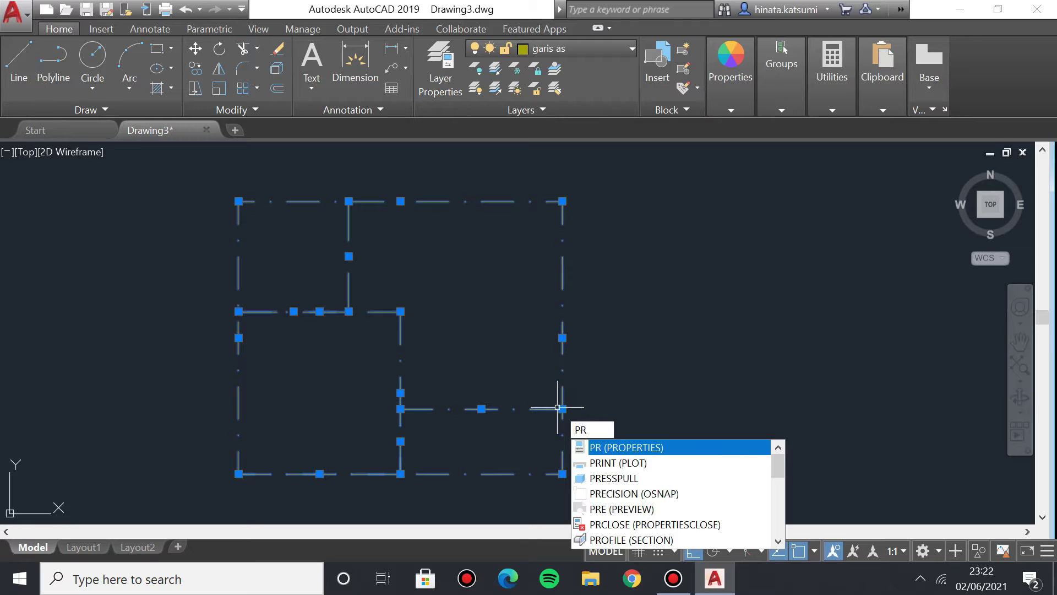
key("Return")
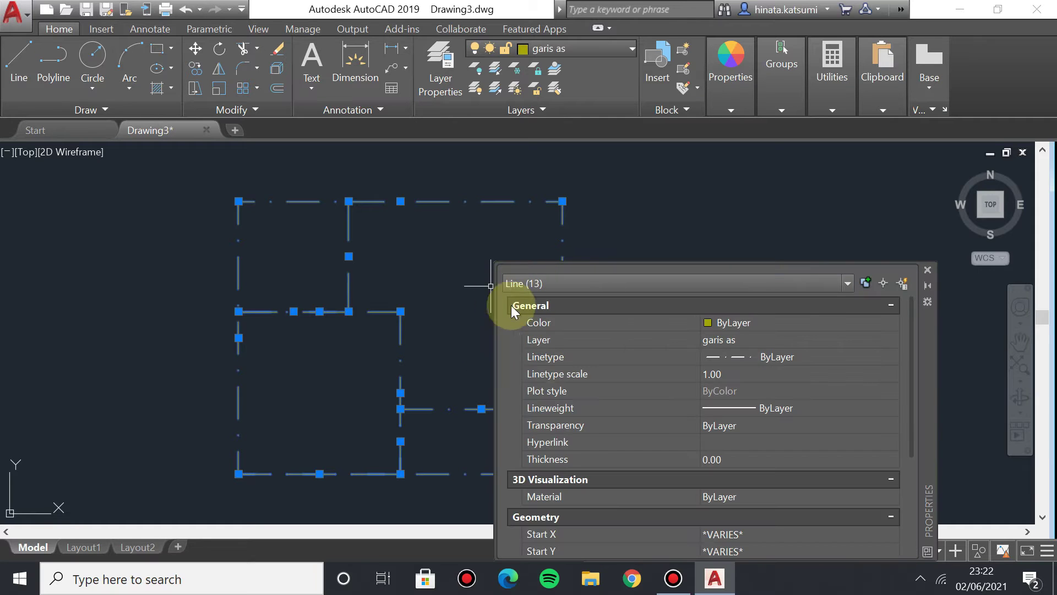
left_click(720, 375)
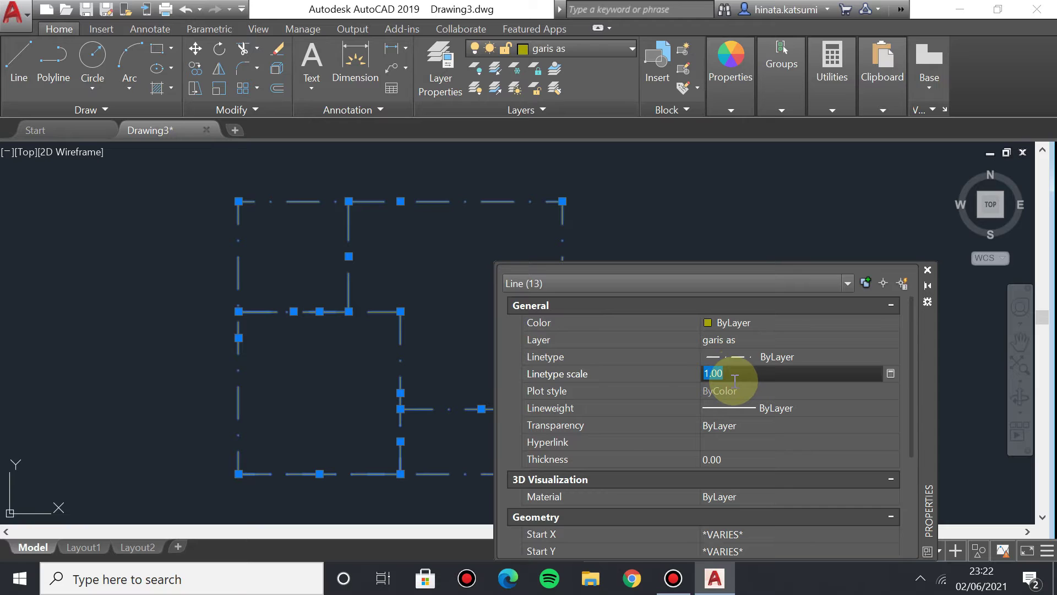
type("0.")
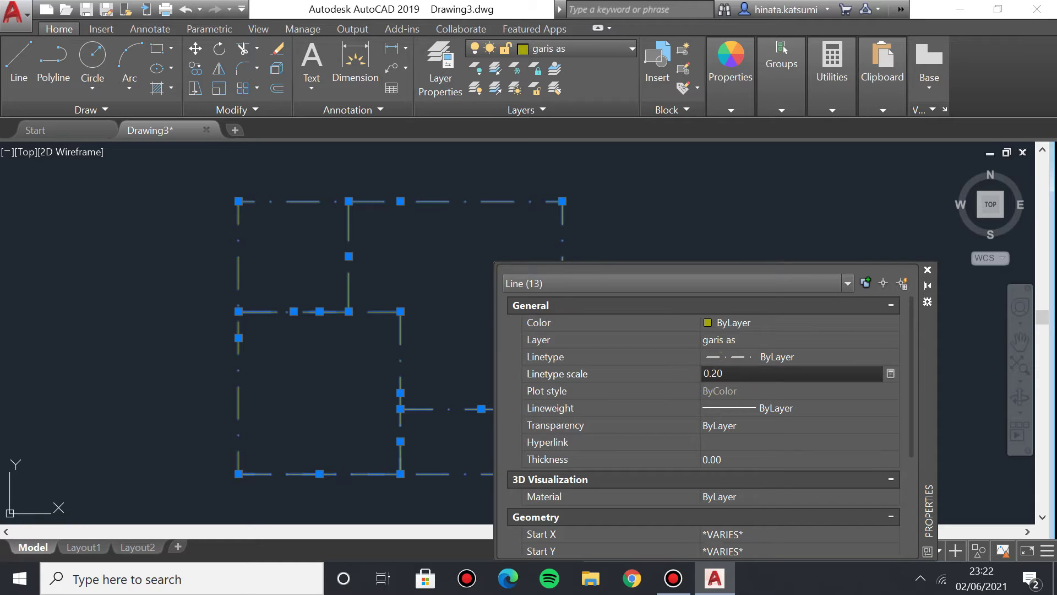
key("Return")
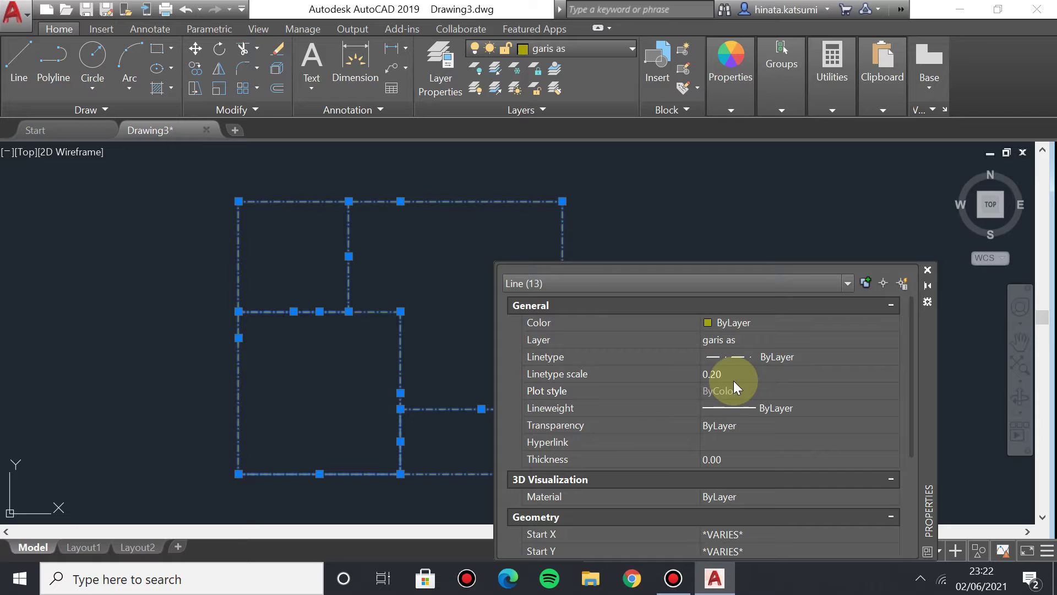
Set the linetype scale of all the plan's lines to 0.30, close their properties and clear the selection.
scroll(369, 320, "up", 2)
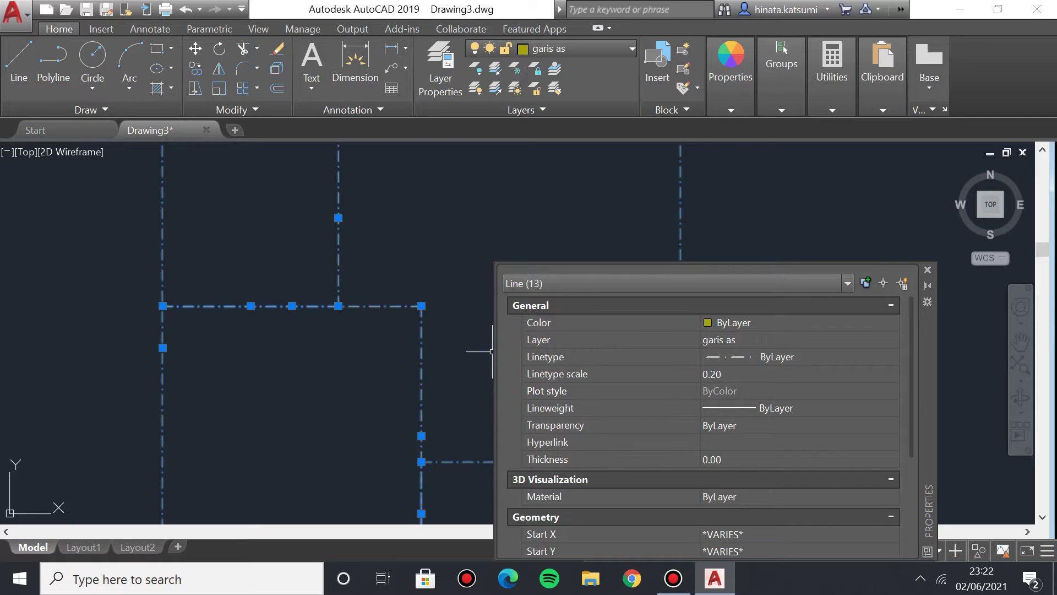
scroll(435, 348, "down", 2)
left_click(732, 374)
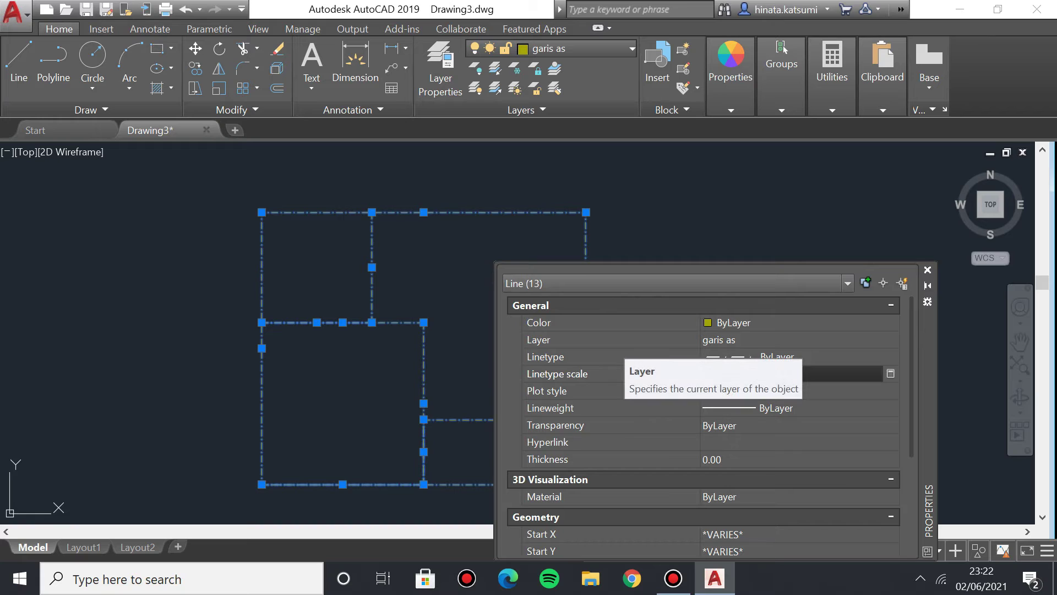
type("0.30")
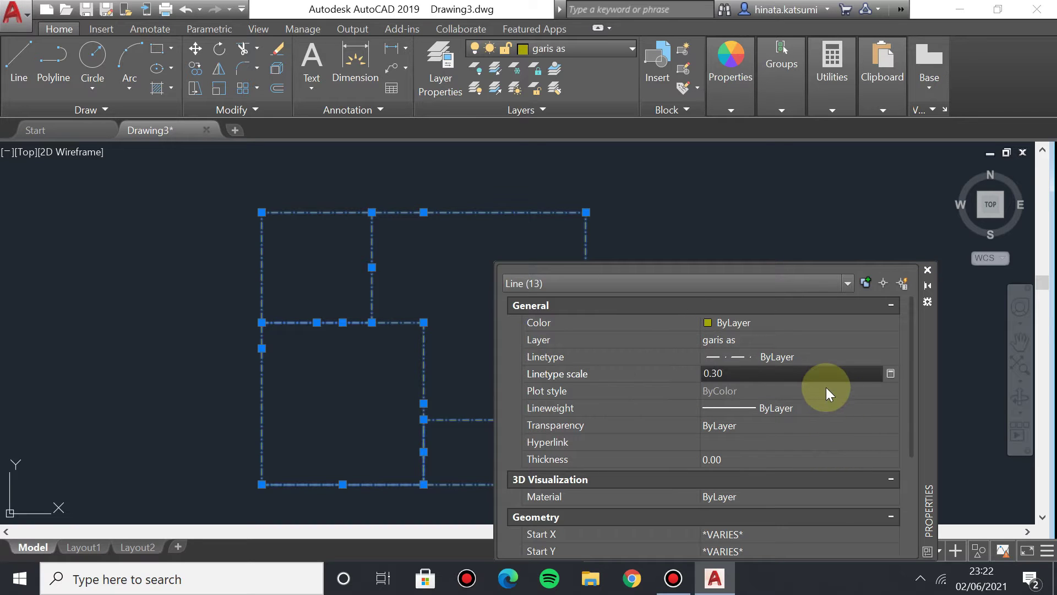
key("Return")
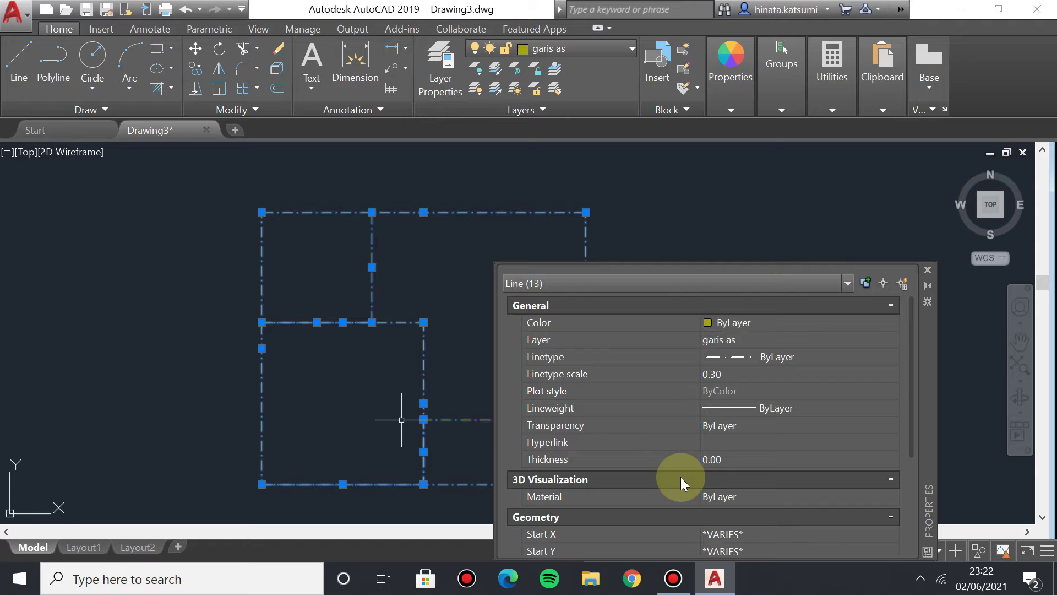
left_click(732, 225)
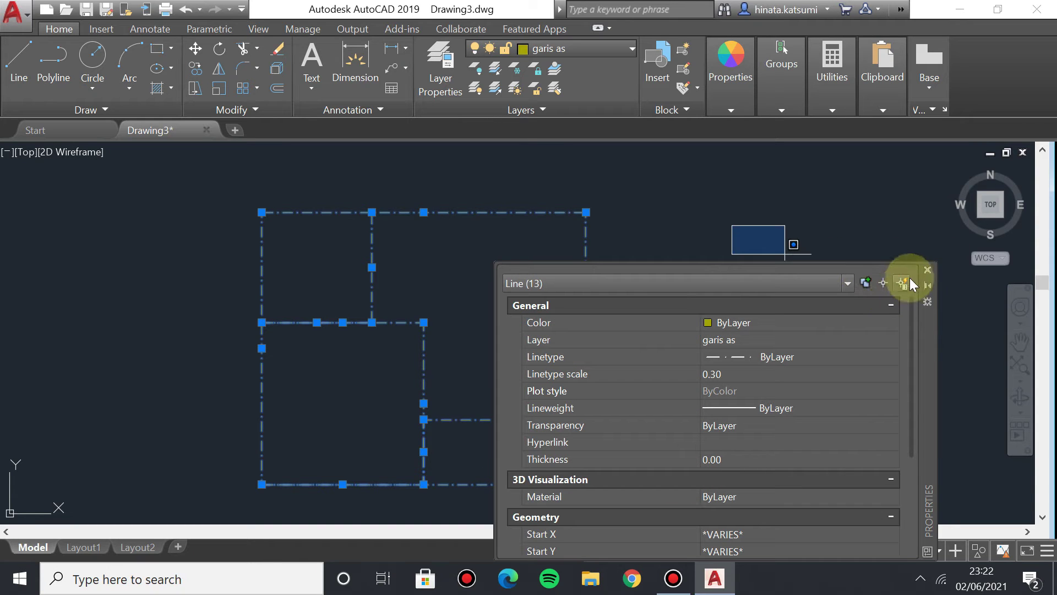
left_click(927, 270)
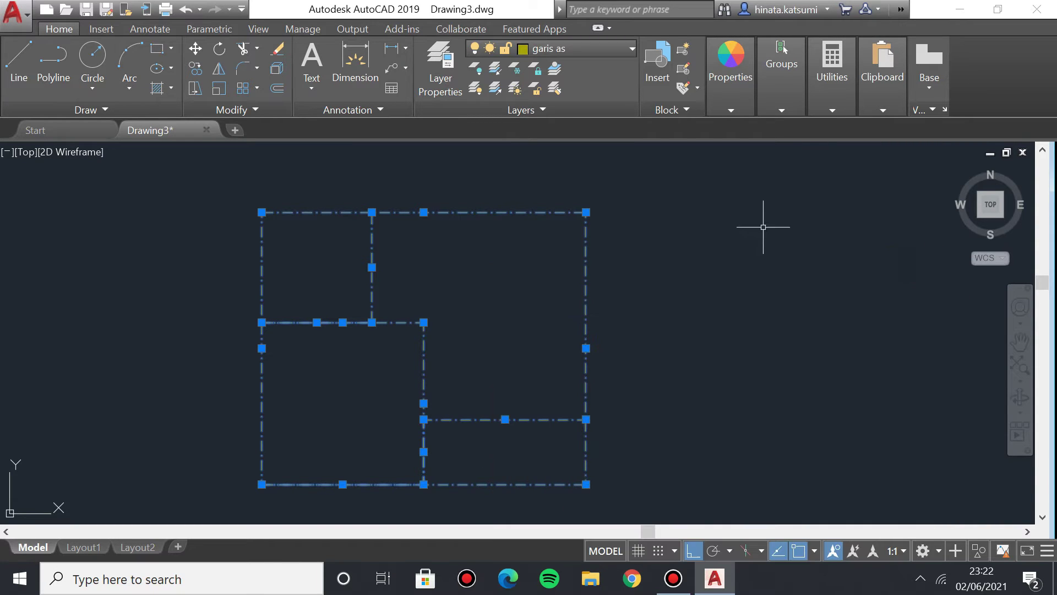
left_click(765, 230)
key("Escape")
key("Escape")
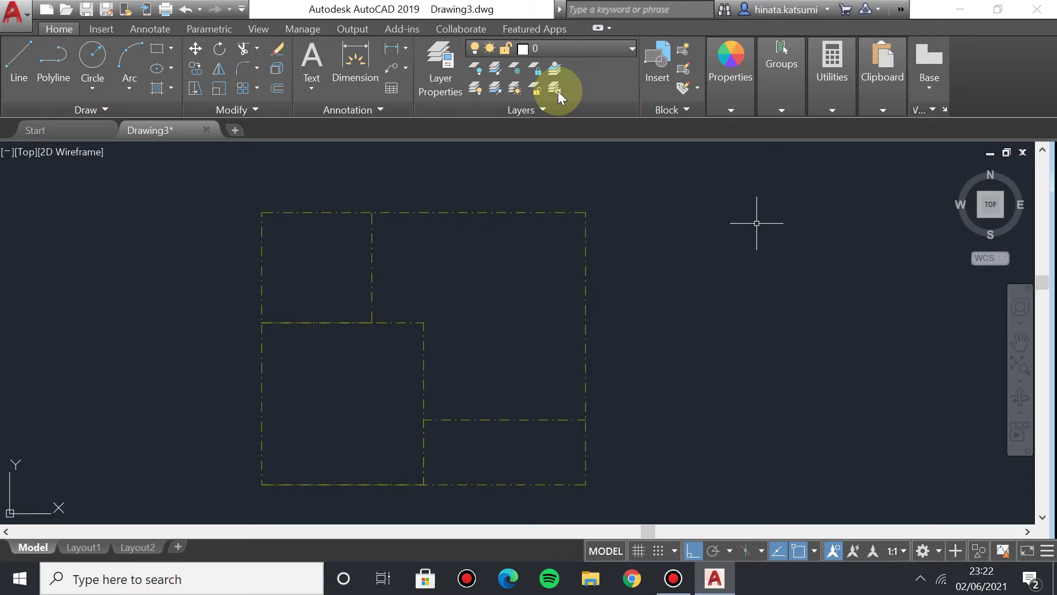
Delete the duplicate horizontal lines overlapping the plan's middle divider and its bottom edge.
scroll(397, 335, "up", 6)
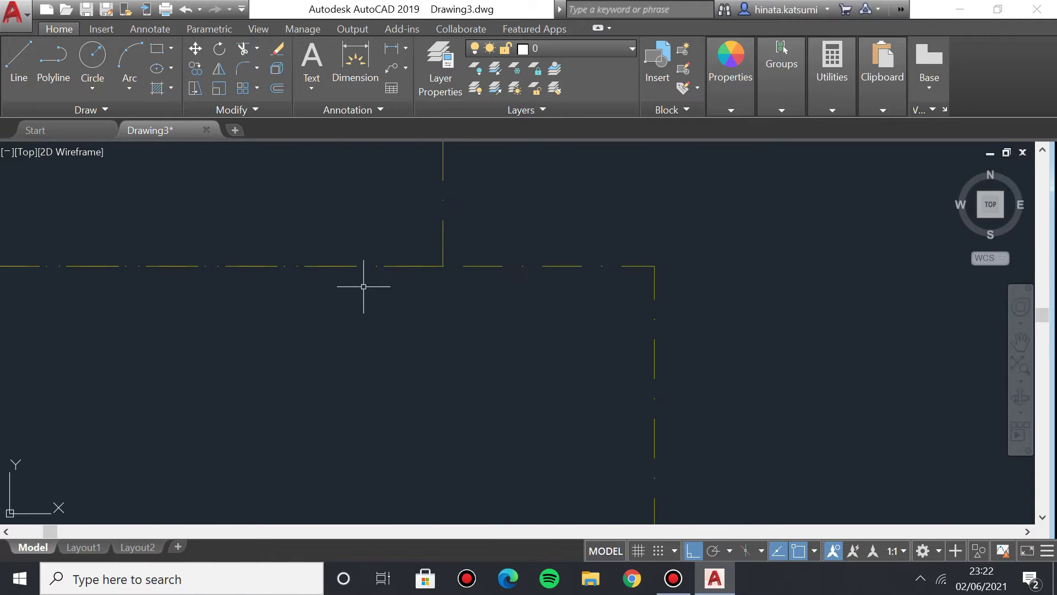
left_click(410, 359)
scroll(419, 358, "down", 4)
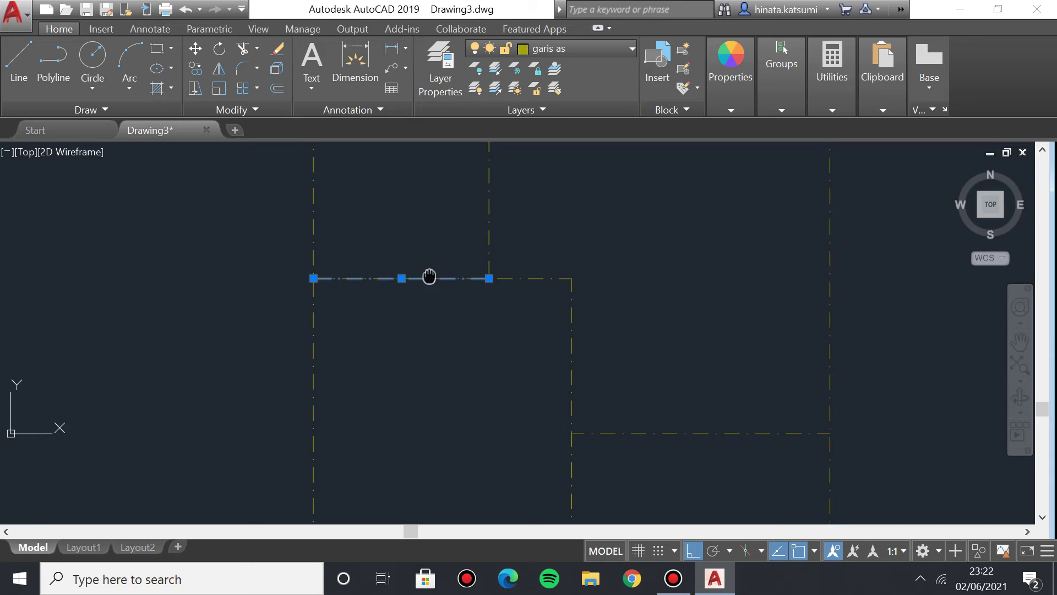
left_click(421, 485)
scroll(425, 303, "down", 2)
scroll(434, 346, "up", 2)
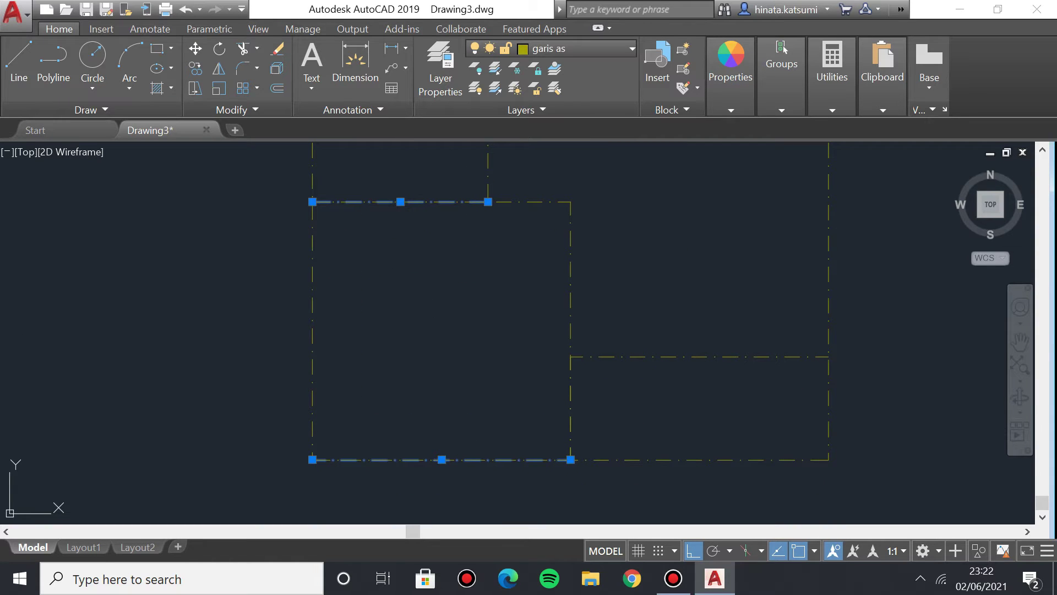
key("Escape")
Delete the duplicate vertical line overlapping the lower part of the plan's central divider.
scroll(514, 306, "down", 4)
scroll(514, 307, "up", 2)
scroll(478, 326, "up", 4)
left_click(477, 363)
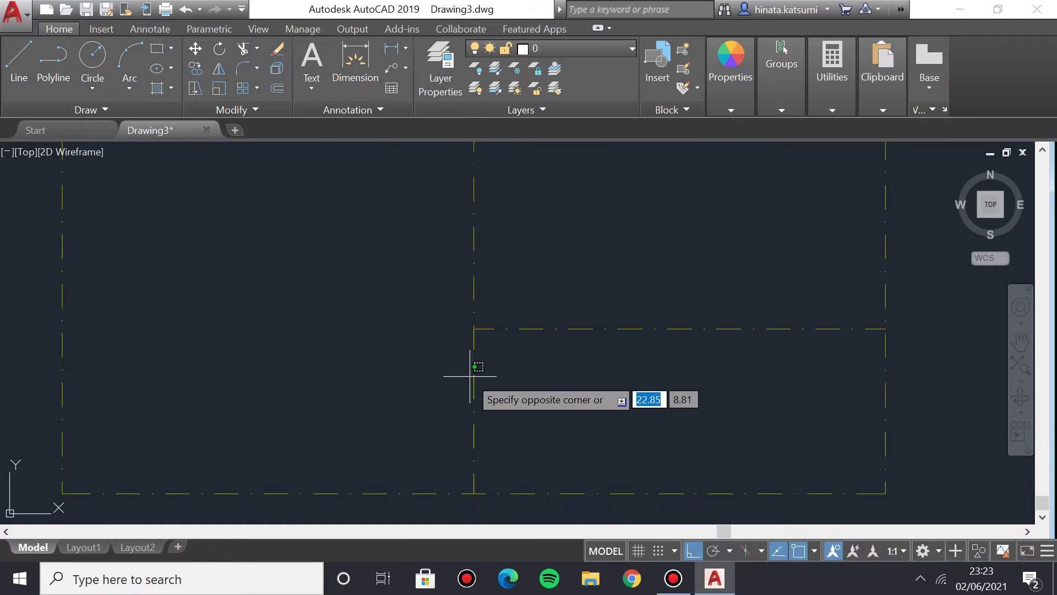
left_click(466, 383)
key("Escape")
scroll(444, 339, "down", 6)
scroll(389, 401, "up", 2)
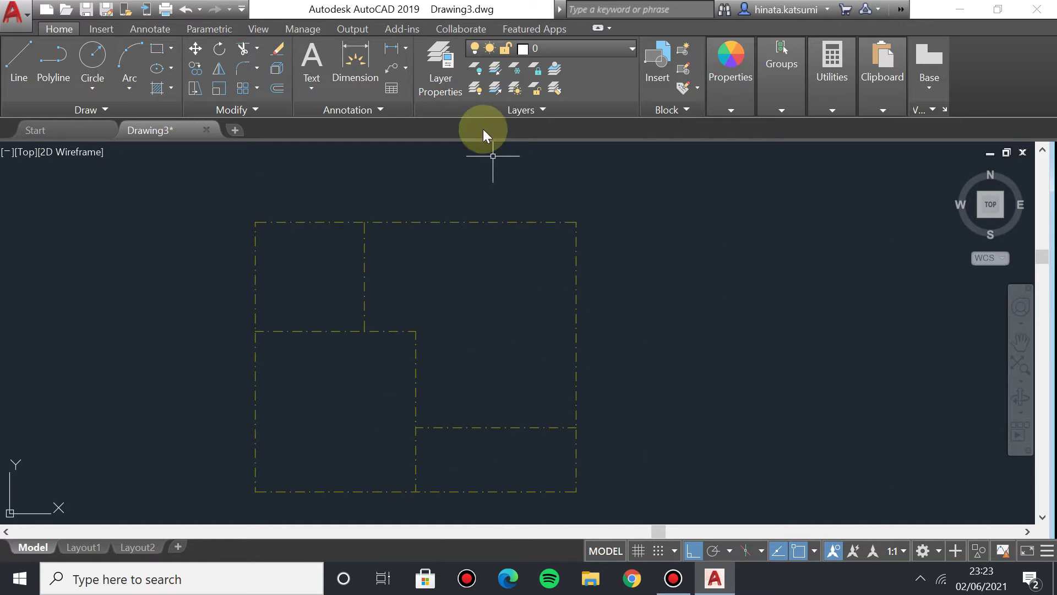
Create a new layer named "dinding penuh".
left_click(447, 66)
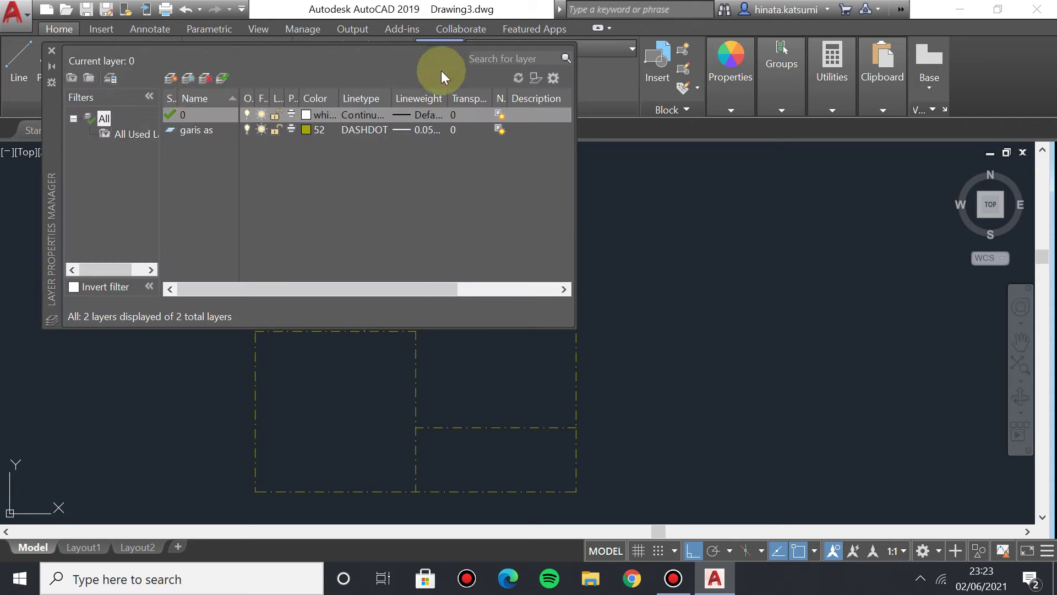
left_click(171, 78)
type("dindin")
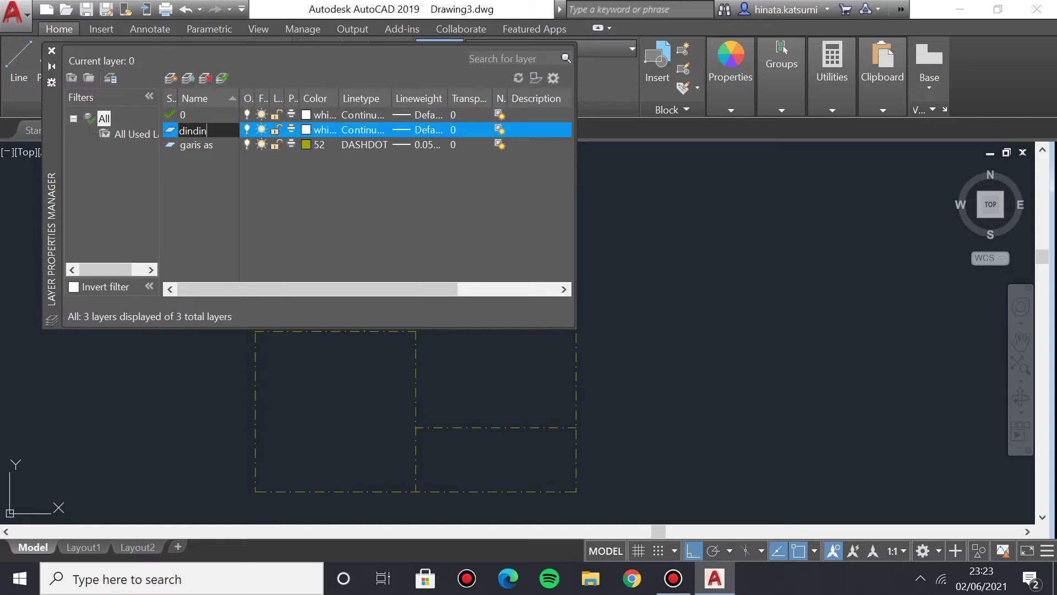
type("g penuh")
key("Return")
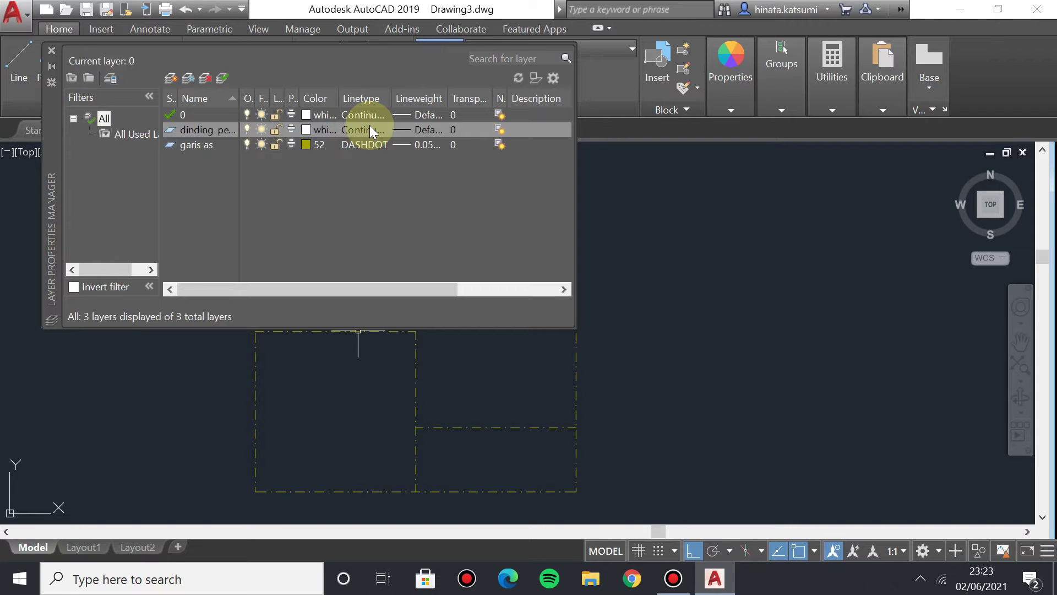
Set the "dinding penuh" layer's lineweight to 0.20 mm and make it the current layer.
left_click(423, 131)
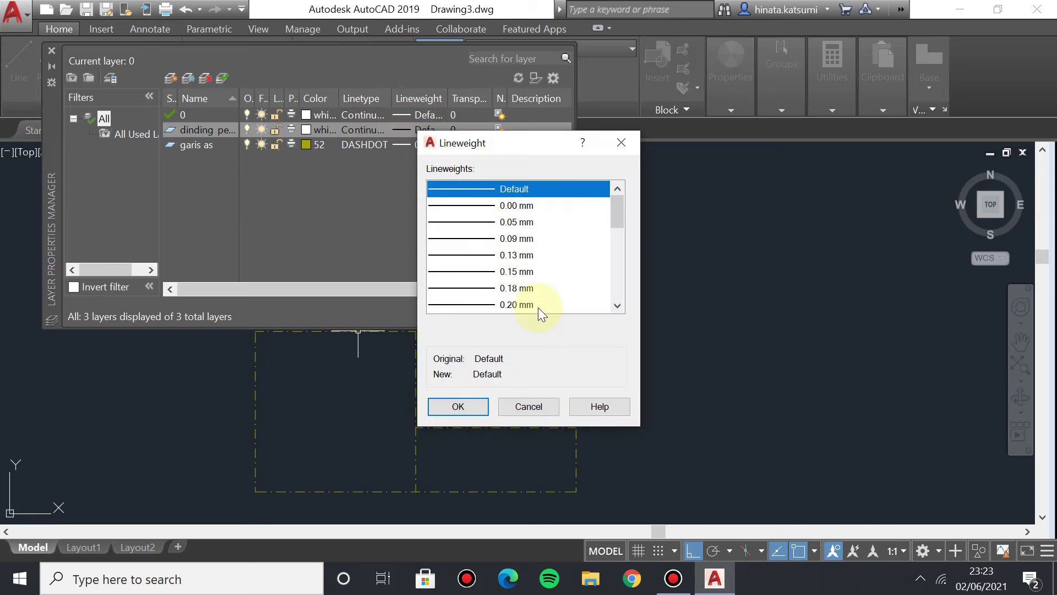
left_click(523, 304)
left_click(458, 407)
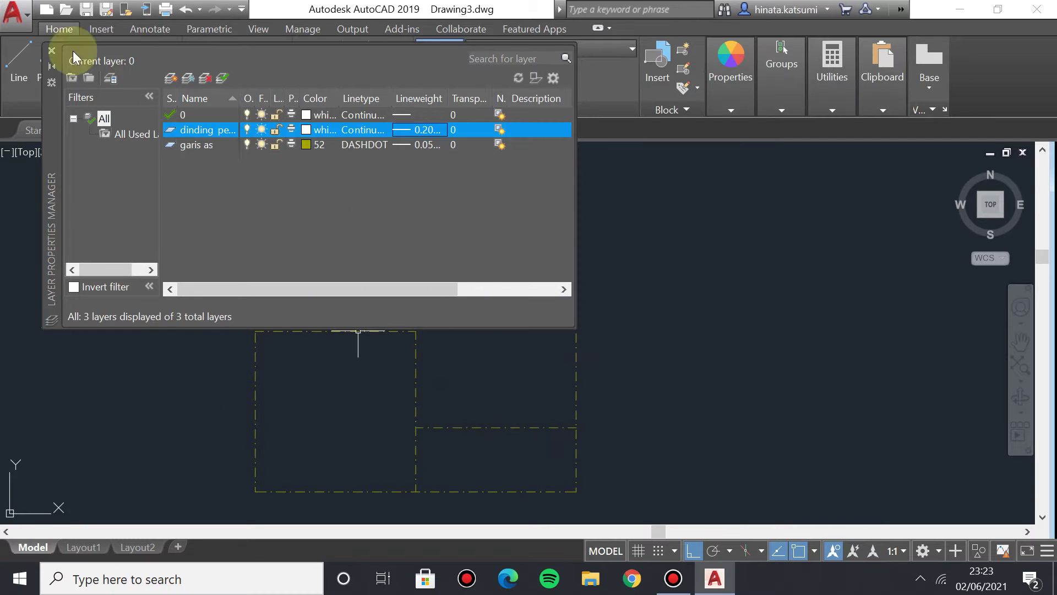
left_click(52, 51)
left_click(534, 48)
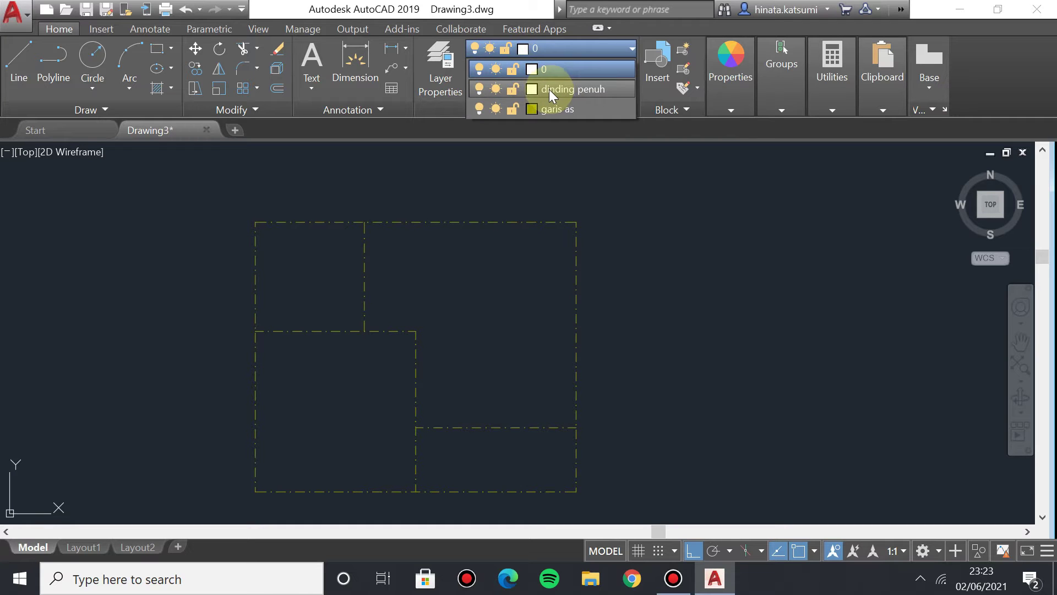
left_click(549, 89)
middle_click_drag(280, 283, 325, 297)
scroll(347, 290, "up", 2)
scroll(326, 298, "down", 2)
scroll(323, 290, "up", 4)
scroll(408, 274, "down", 2)
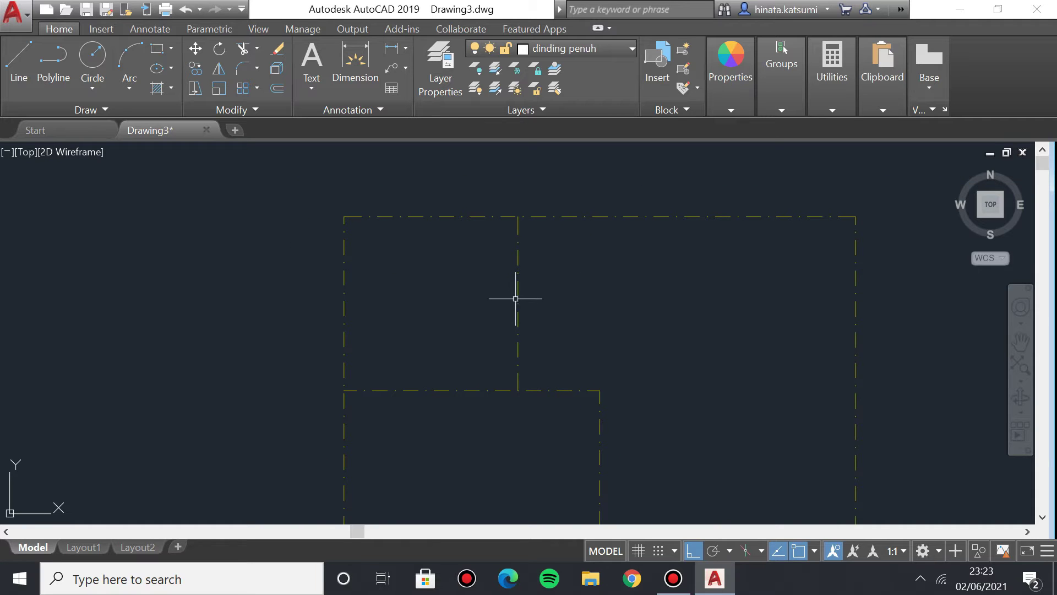
scroll(380, 292, "up", 2)
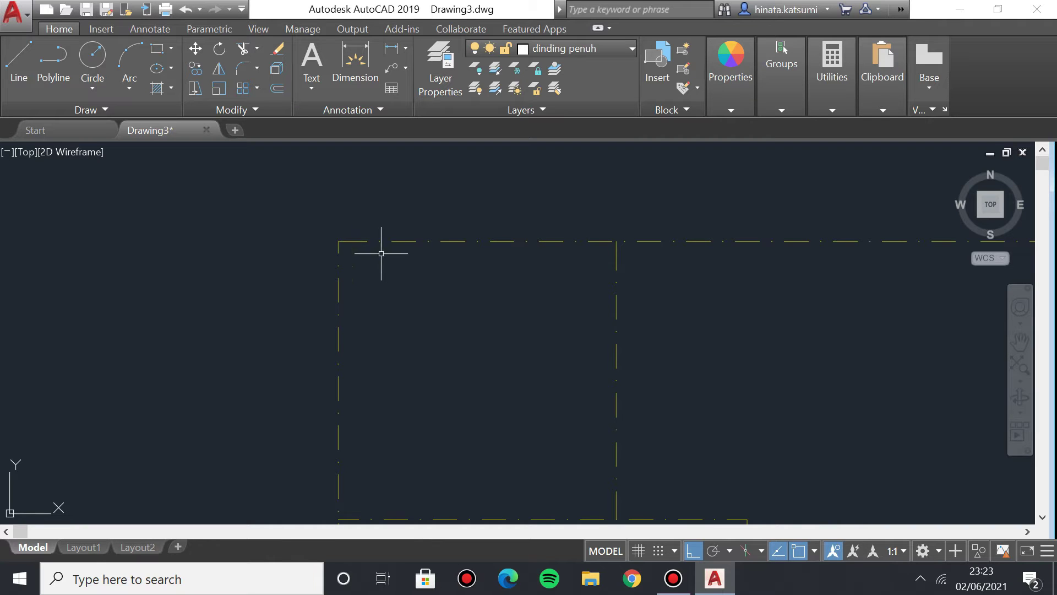
scroll(395, 253, "down", 2)
scroll(472, 333, "up", 2)
mouse_move(458, 351)
middle_mouse_down()
mouse_move(455, 383)
mouse_move(457, 363)
middle_mouse_up()
scroll(434, 348, "down", 2)
scroll(435, 348, "up", 2)
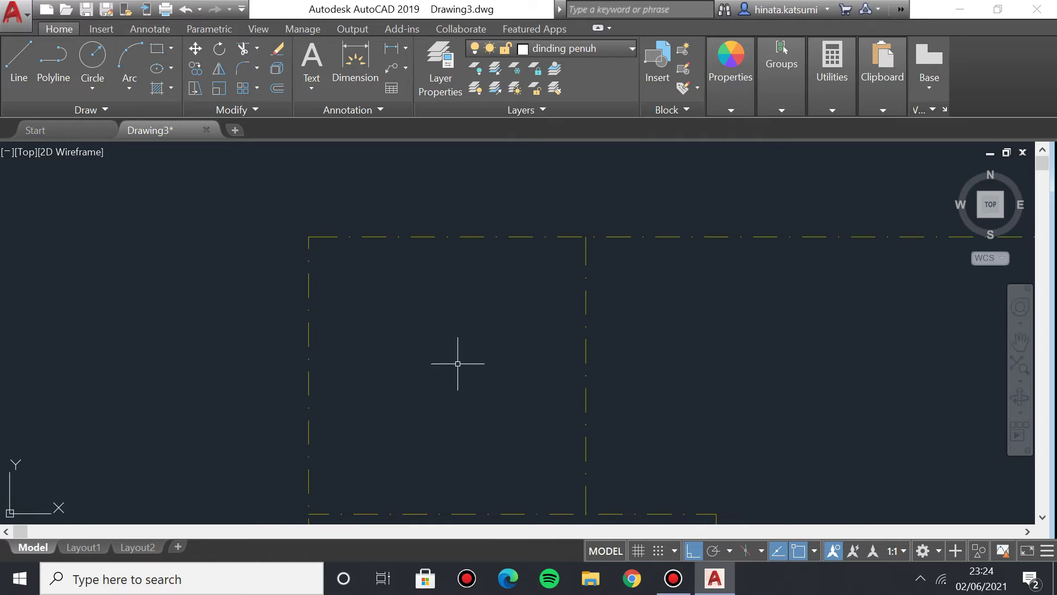
Offset the plan's left outer axis line by 0.075 to both sides.
type("OFFSET")
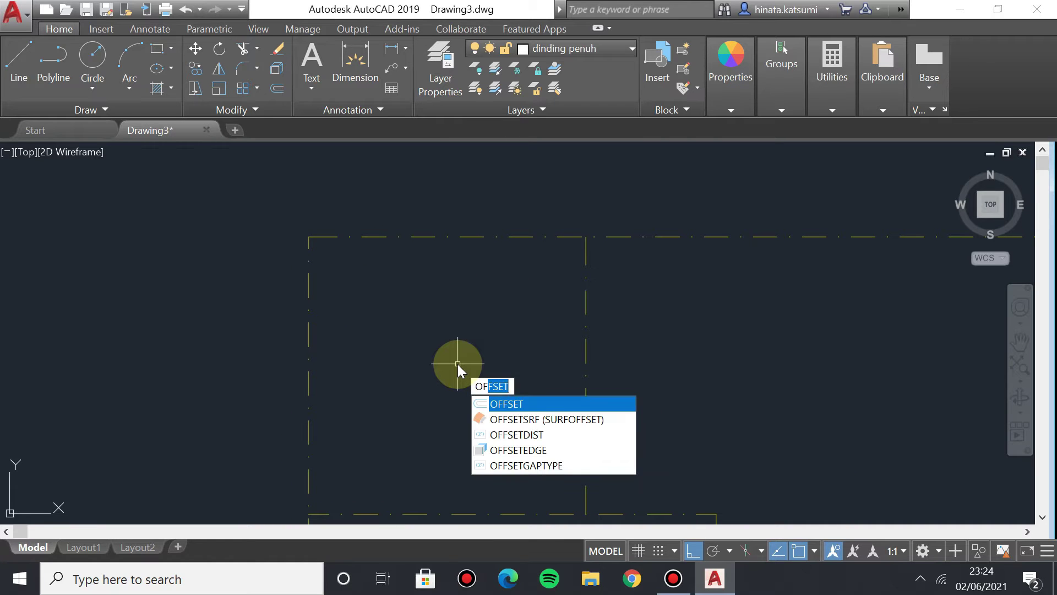
key("Return")
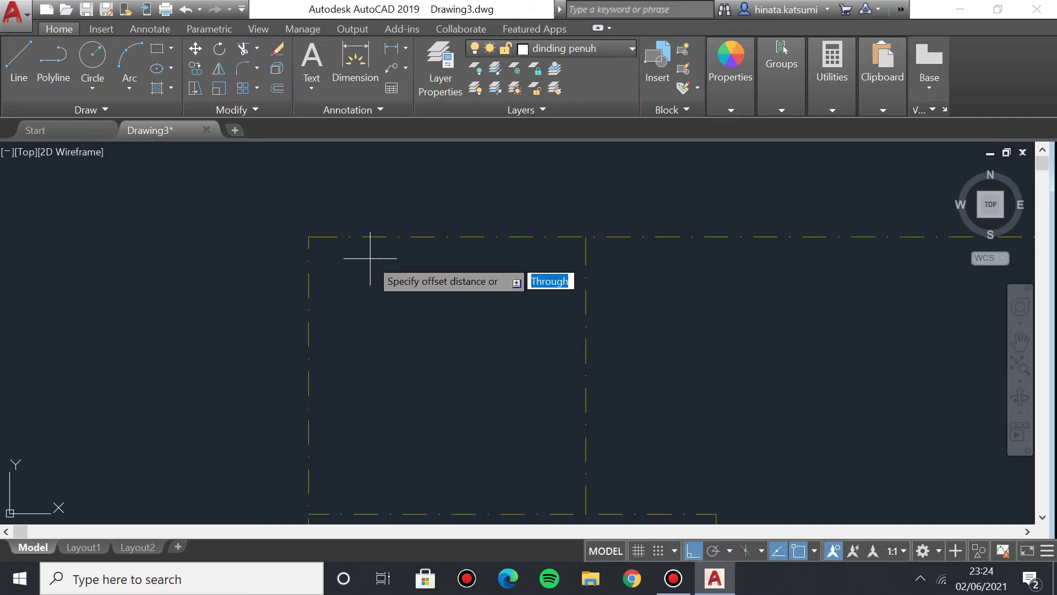
type("0.075")
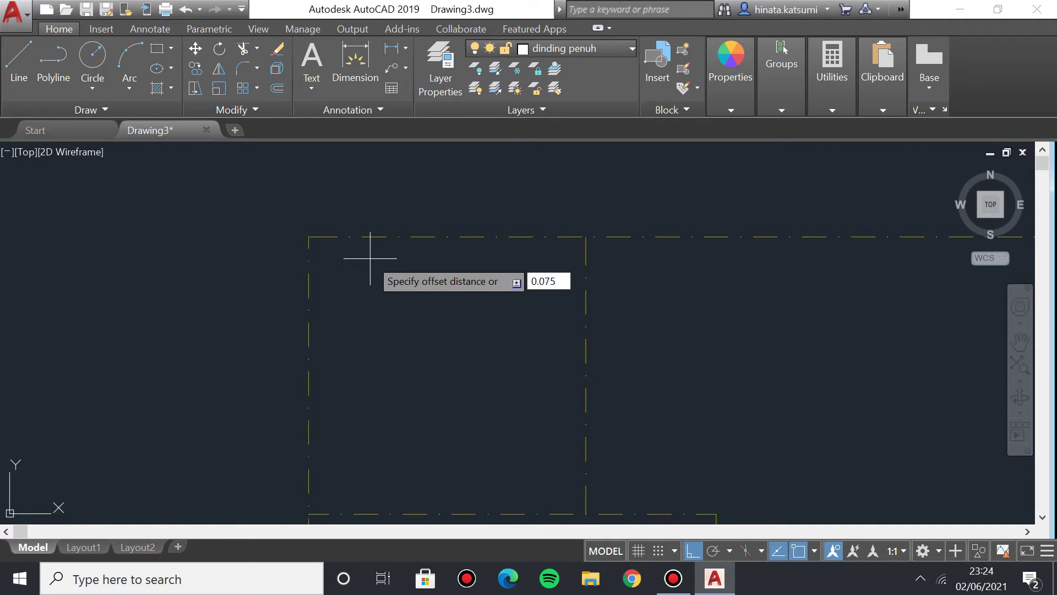
key("Return")
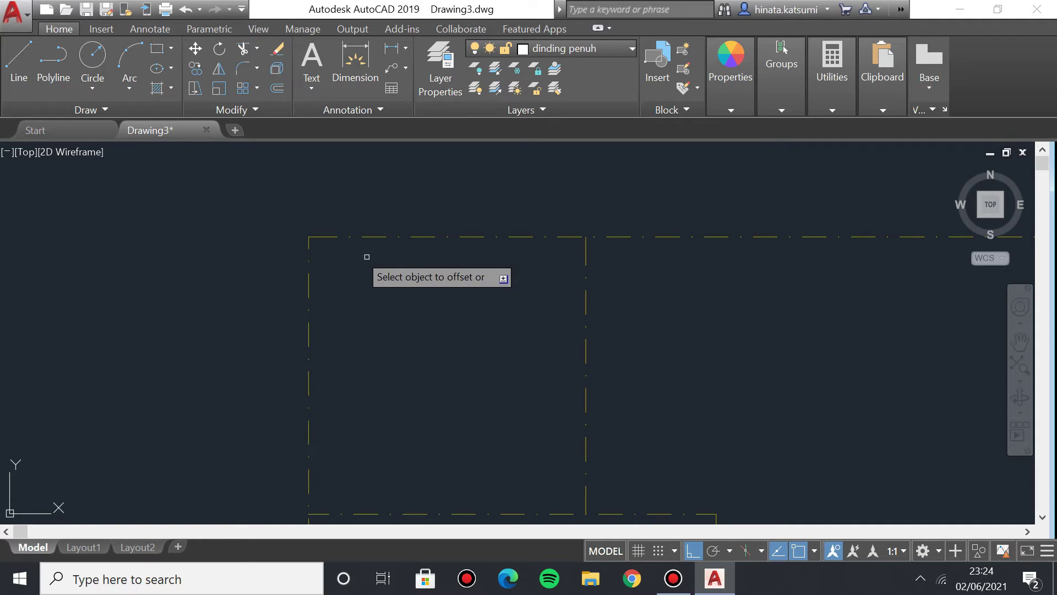
left_click(308, 282)
left_click(286, 285)
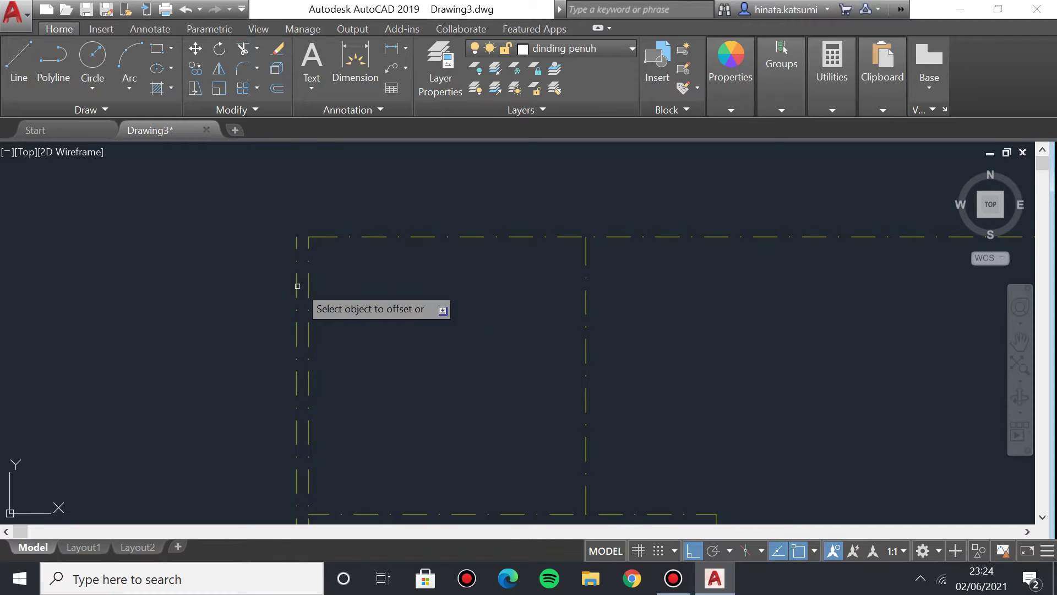
left_click(306, 281)
left_click(347, 309)
Offset the horizontal axis line between the two left rooms by 0.075 to both sides.
scroll(325, 220, "down", 3)
left_click(362, 310)
left_click(373, 301)
scroll(336, 306, "up", 5)
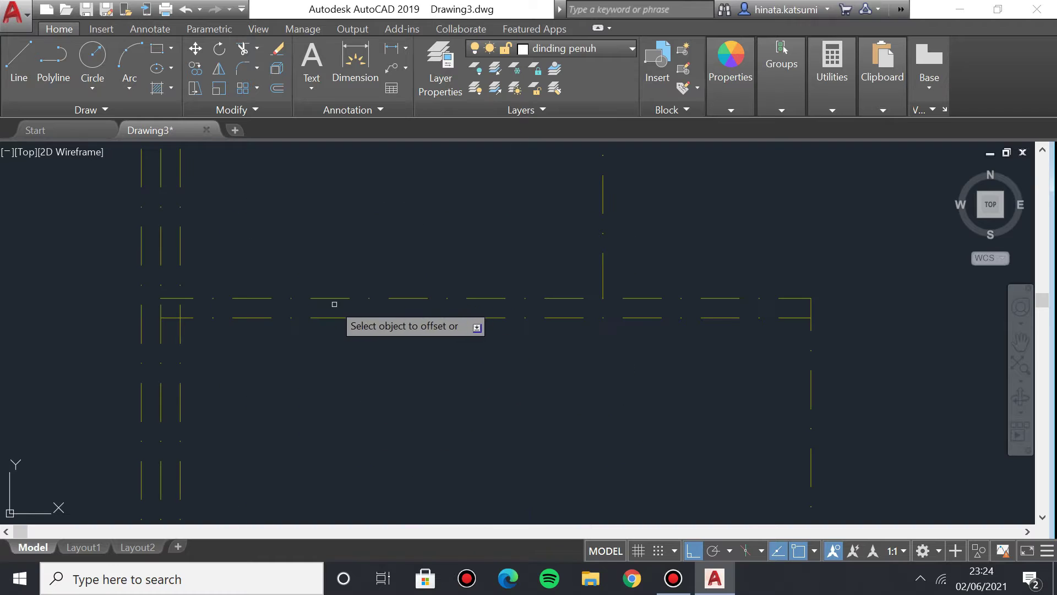
left_click(330, 298)
left_click(337, 267)
Offset the plan's bottom axis line and the central vertical axis line by 0.075 to both sides.
scroll(380, 342, "down", 5)
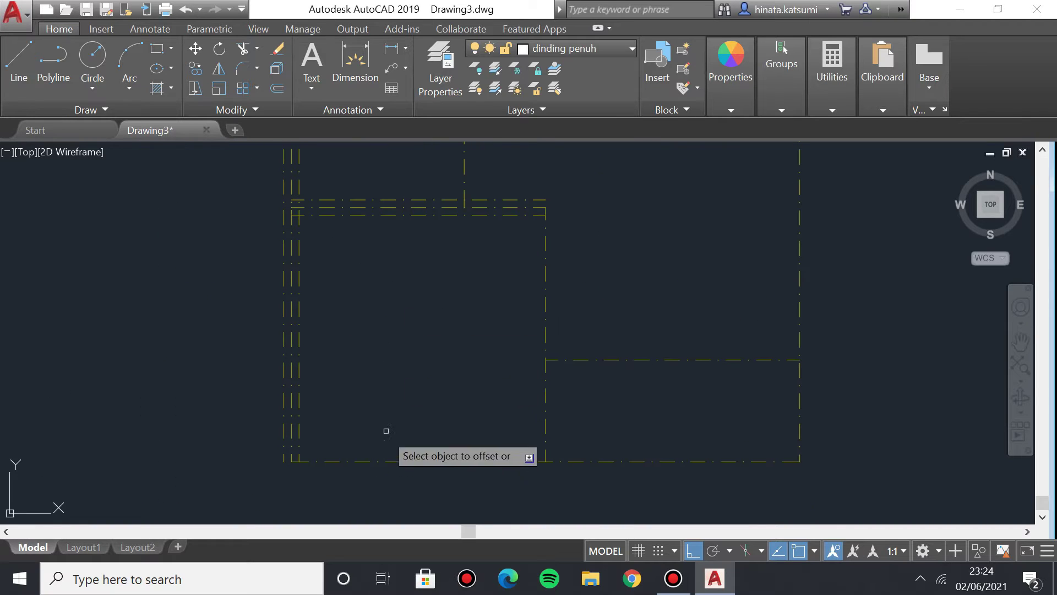
left_click(379, 454)
left_click(393, 459)
left_click(403, 480)
left_click(545, 389)
left_click(518, 396)
left_click(545, 392)
left_click(571, 368)
Offset the upper axis line of the lower-right room and the plan's right outer axis line by 0.075 to both sides.
left_click(573, 359)
left_click(584, 340)
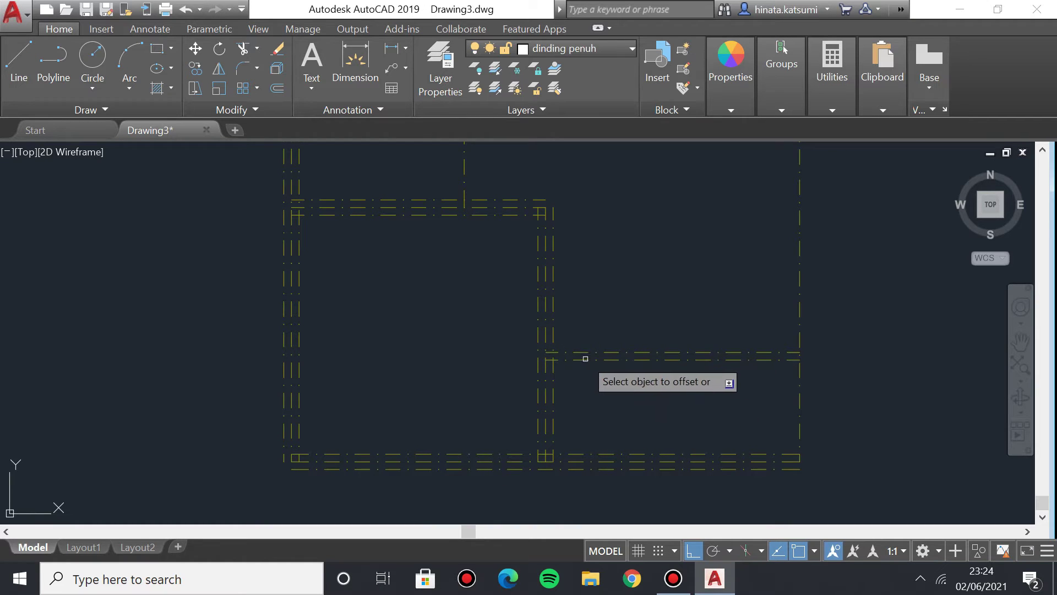
middle_click_drag(611, 286, 429, 386)
left_click(619, 335)
left_click(613, 339)
left_click(620, 331)
left_click(636, 335)
Offset the plan's top outer axis line by 0.075 to both sides.
middle_click_drag(463, 198, 569, 474)
left_click(394, 387)
left_click(403, 379)
left_click(413, 387)
left_click(415, 407)
Offset the vertical axis line of the upper-left room's partition by 0.075 to both sides and end the Offset command.
left_click(392, 434)
left_click(385, 436)
left_click(392, 429)
left_click(402, 458)
scroll(401, 236, "down", 3)
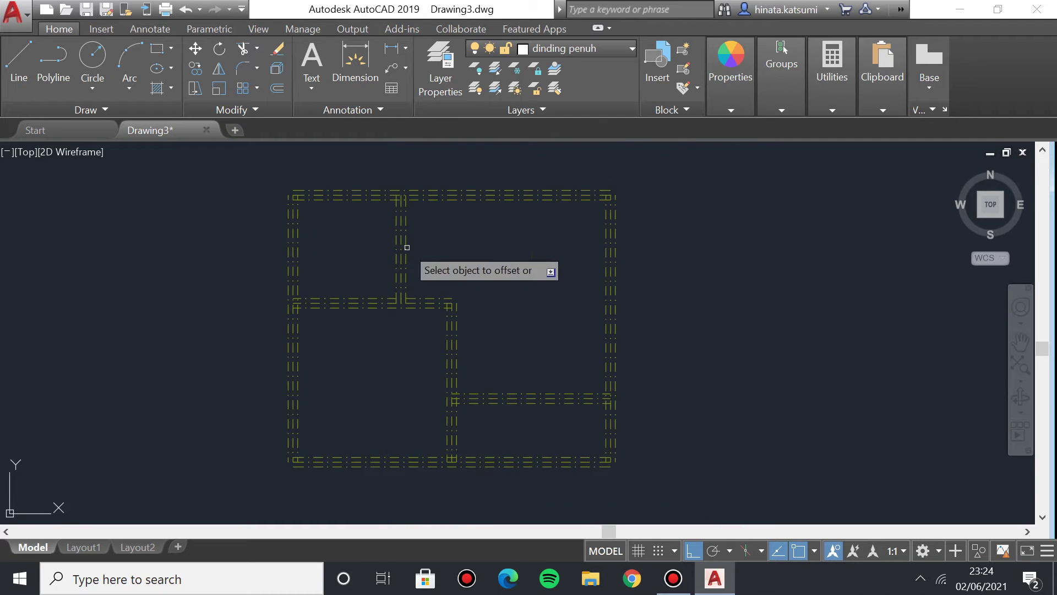
scroll(478, 346, "up", 2)
scroll(488, 357, "down", 3)
scroll(479, 344, "up", 2)
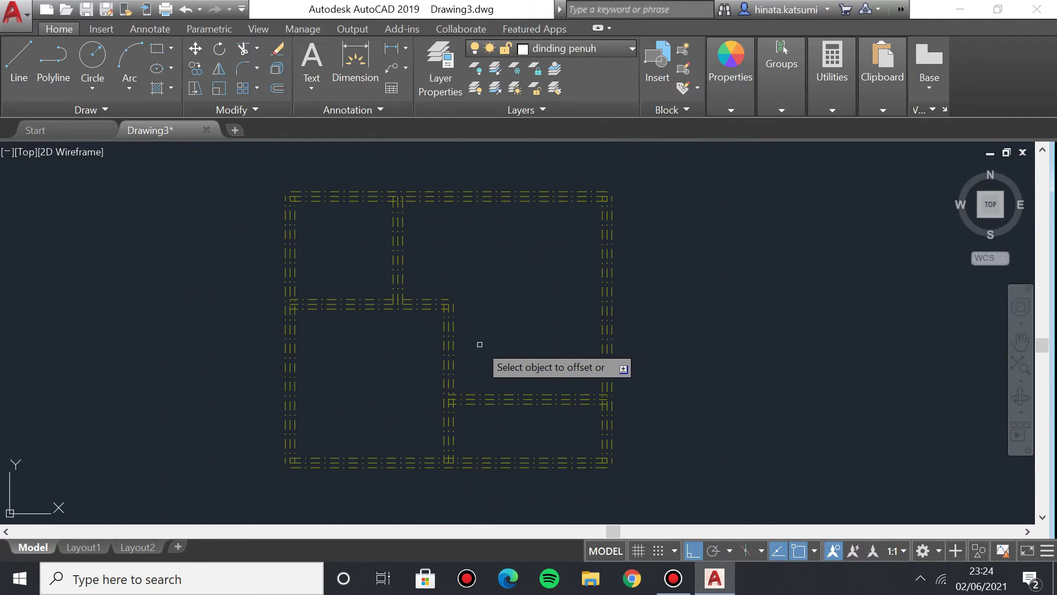
key("Escape")
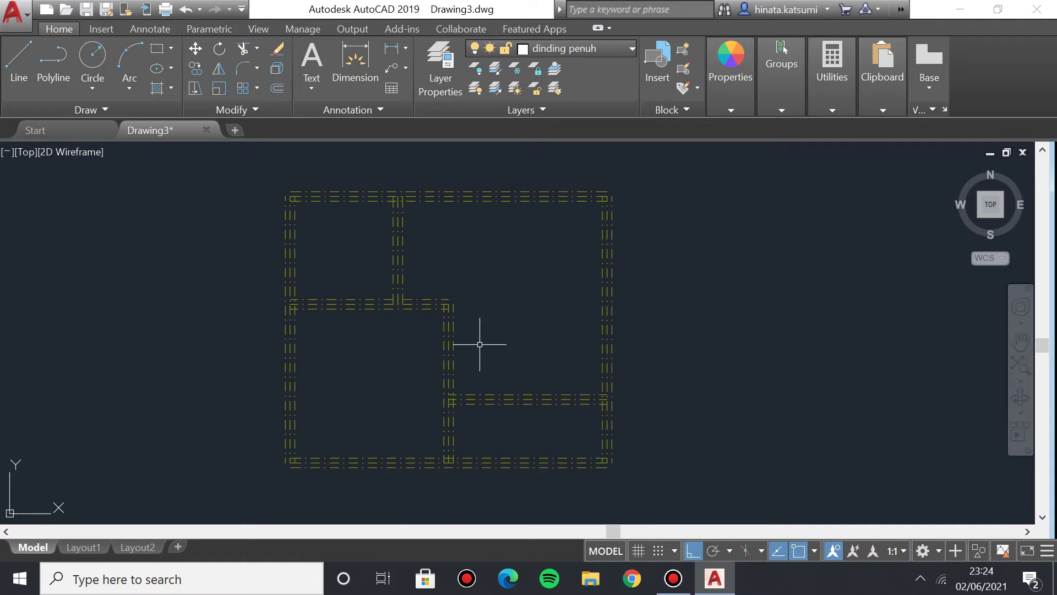
Assign all the offset wall lines on both sides of the axis lines to the "dinding penuh" layer.
scroll(293, 323, "up", 4)
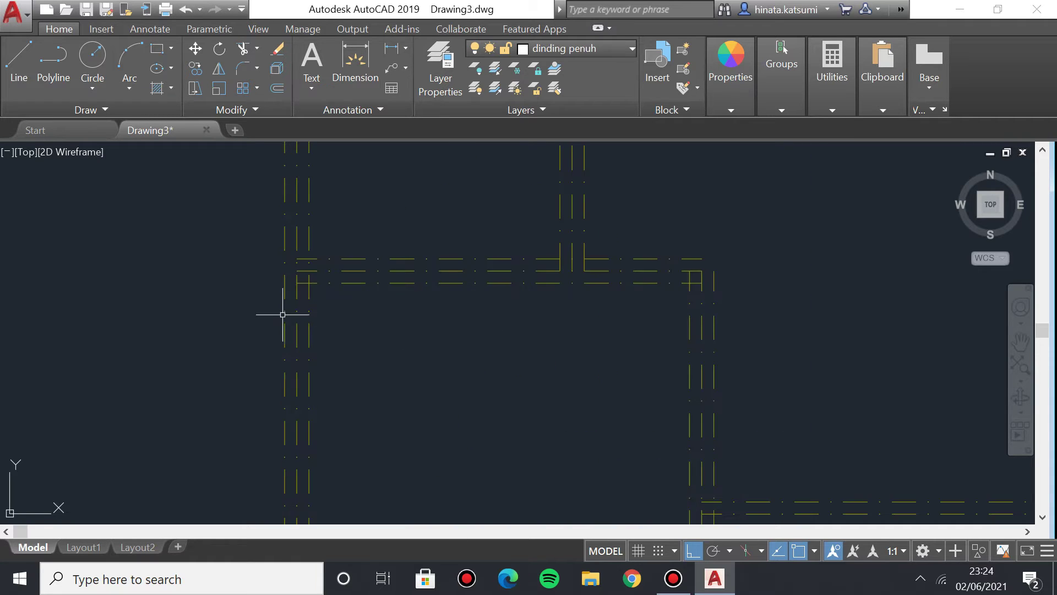
scroll(408, 295, "down", 7)
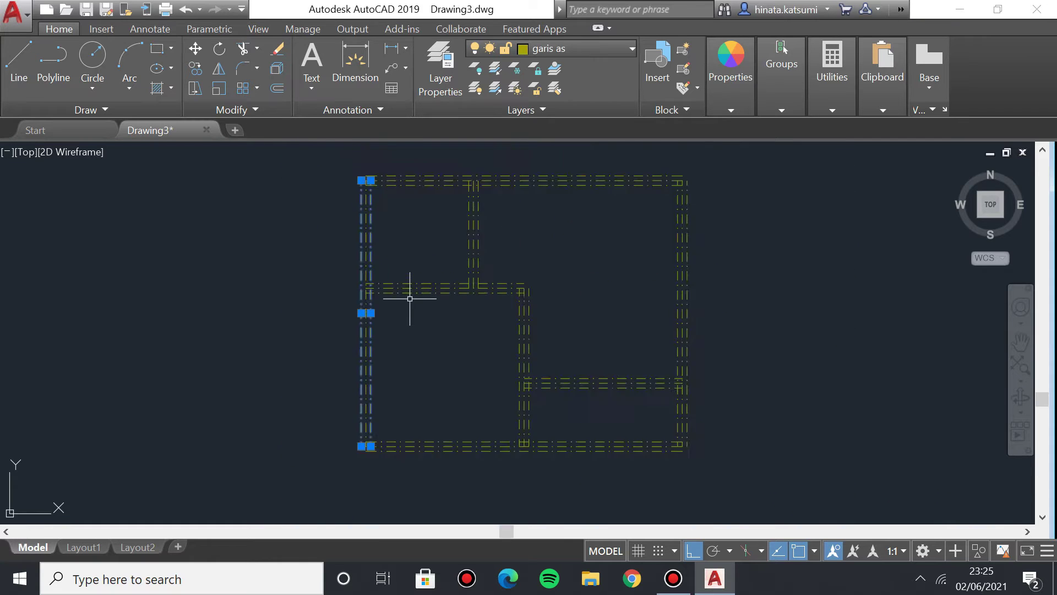
scroll(370, 349, "up", 7)
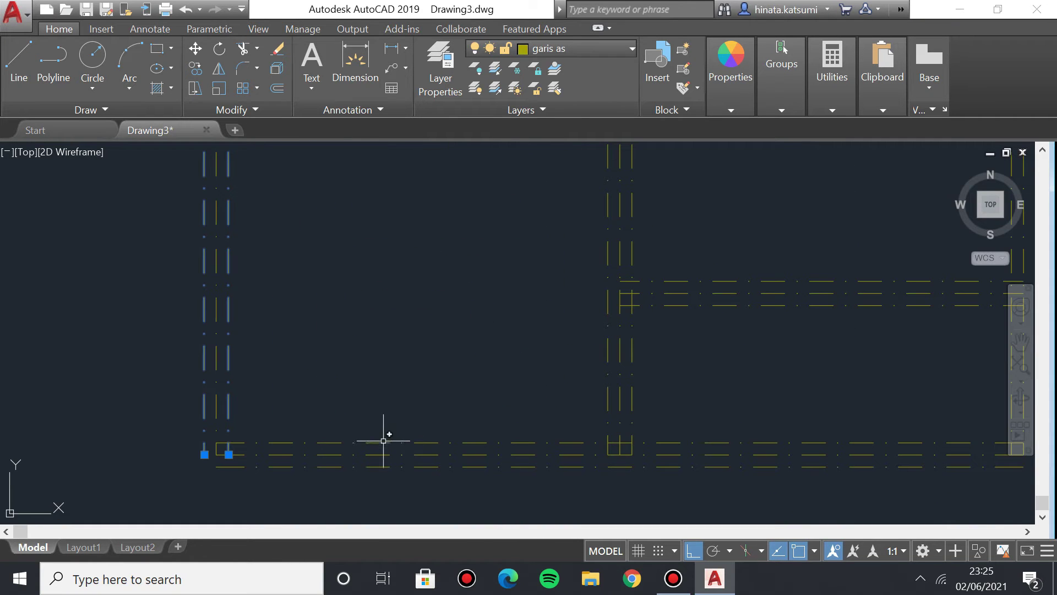
left_click(385, 468)
middle_click_drag(390, 203, 353, 401)
scroll(355, 401, "down", 2)
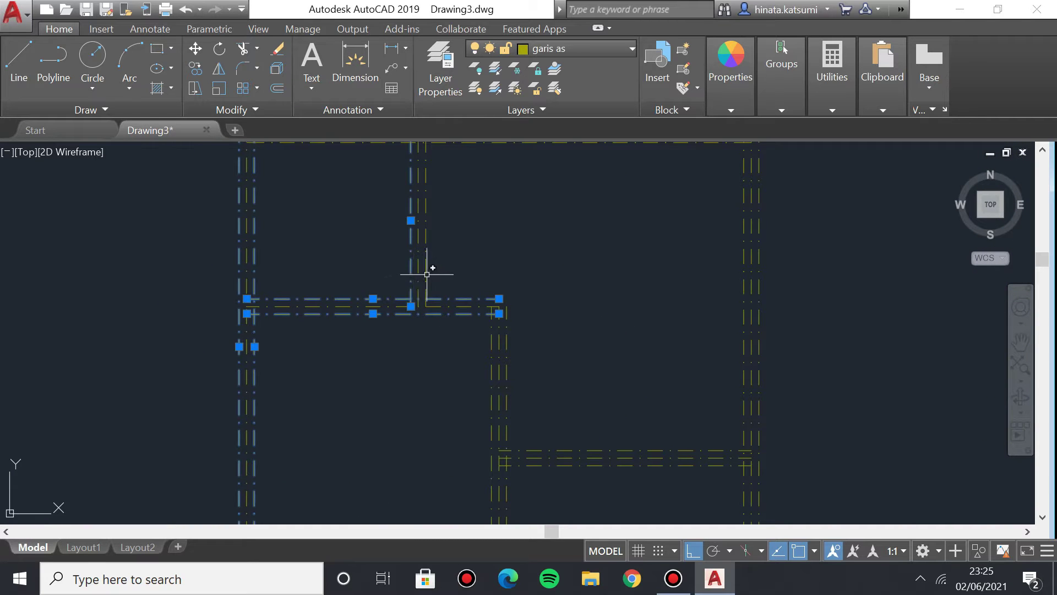
middle_click_drag(366, 154, 351, 253)
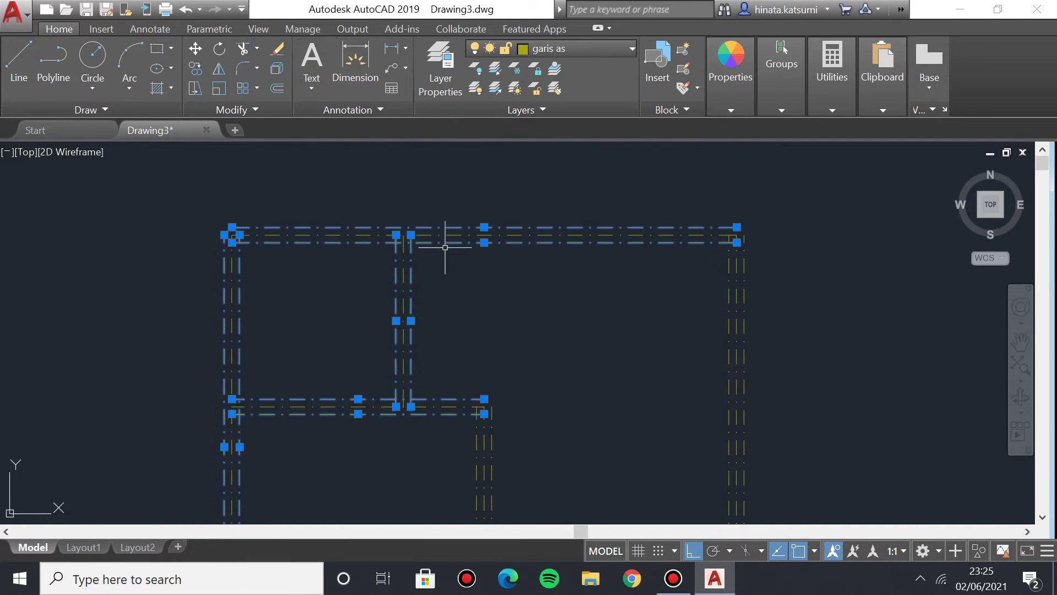
scroll(558, 227, "down", 4)
scroll(321, 263, "up", 4)
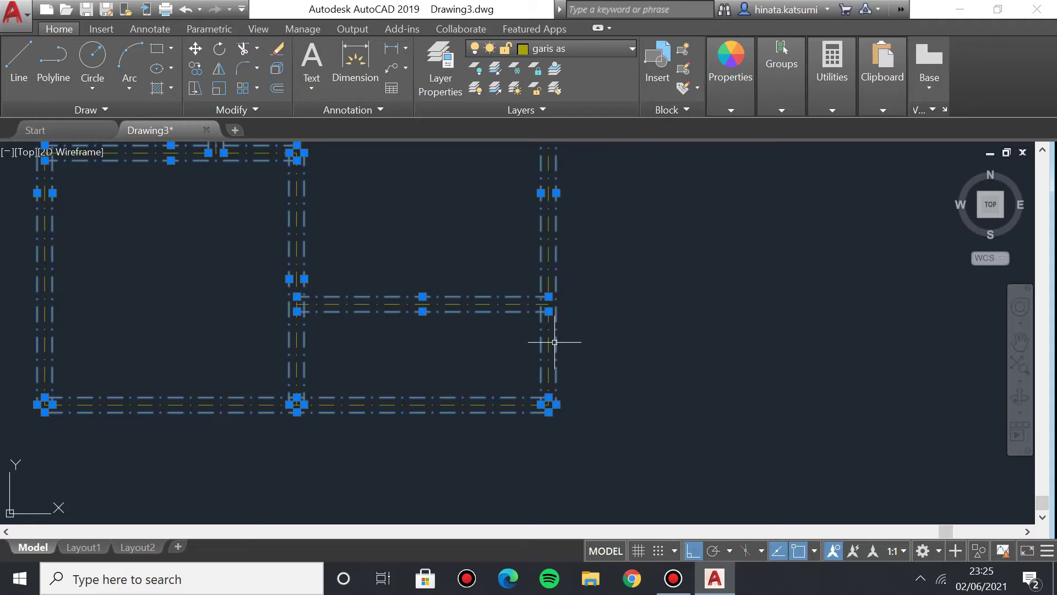
middle_click_drag(367, 251, 472, 374)
scroll(472, 374, "down", 2)
left_click(551, 50)
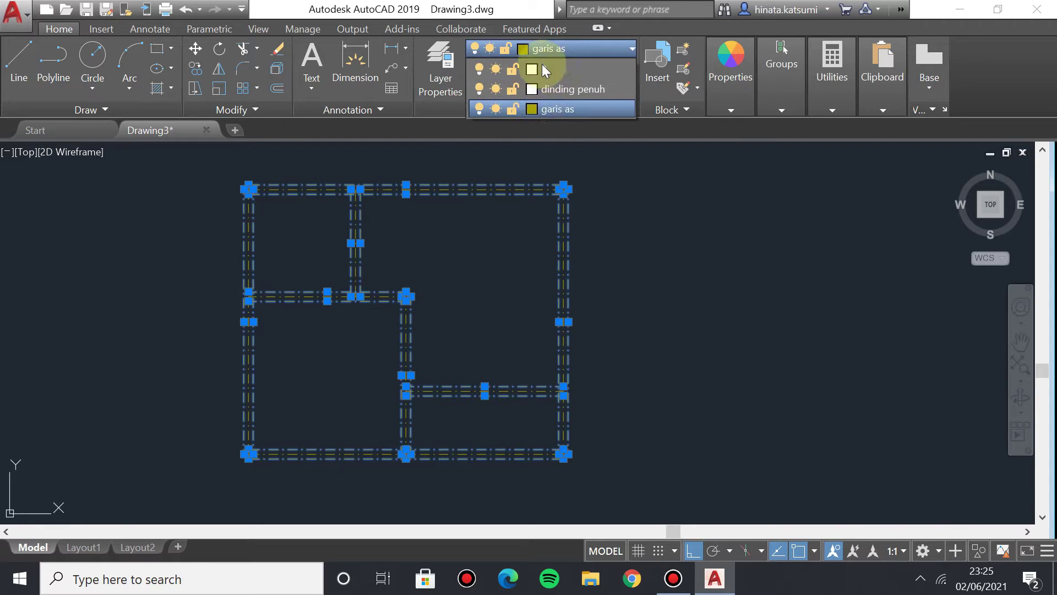
left_click(573, 89)
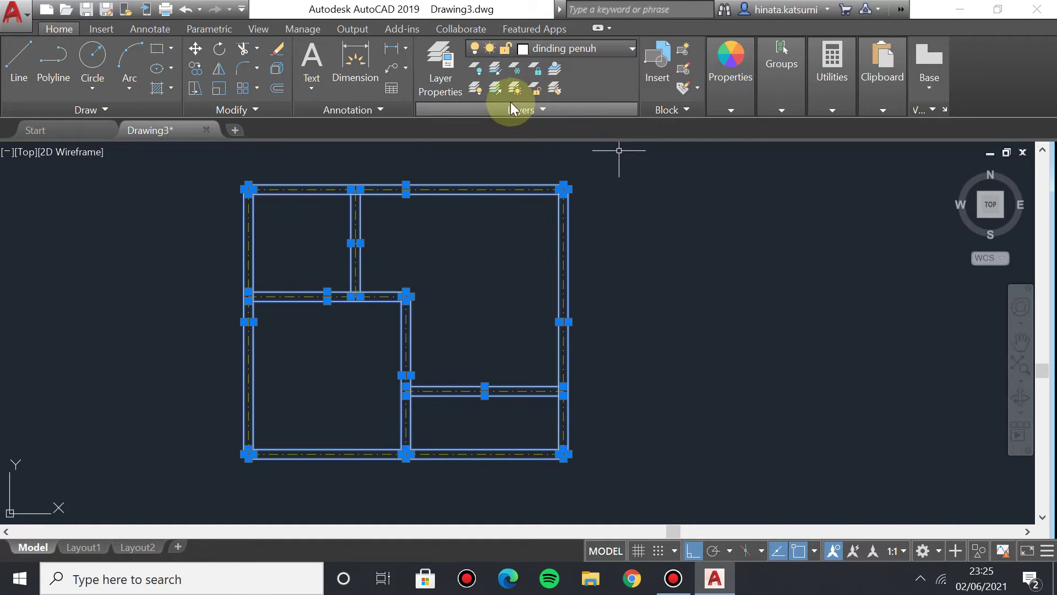
left_click(475, 87)
Examine where the wall lines meet at the left wall junction, the central corner and the top corners.
middle_click_drag(336, 253, 451, 335)
scroll(390, 300, "up", 3)
scroll(330, 295, "up", 6)
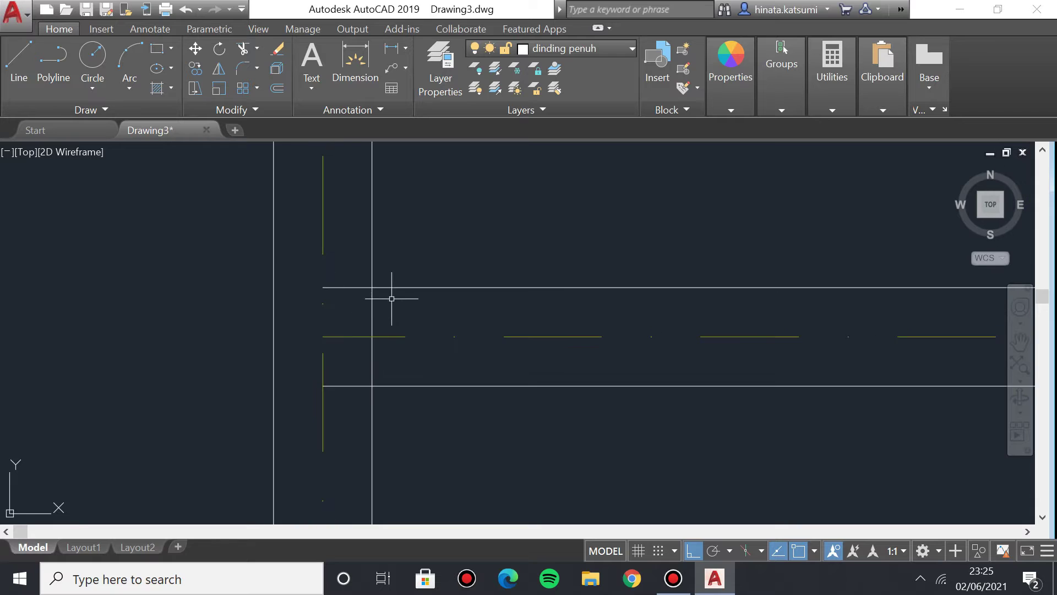
scroll(331, 289, "down", 4)
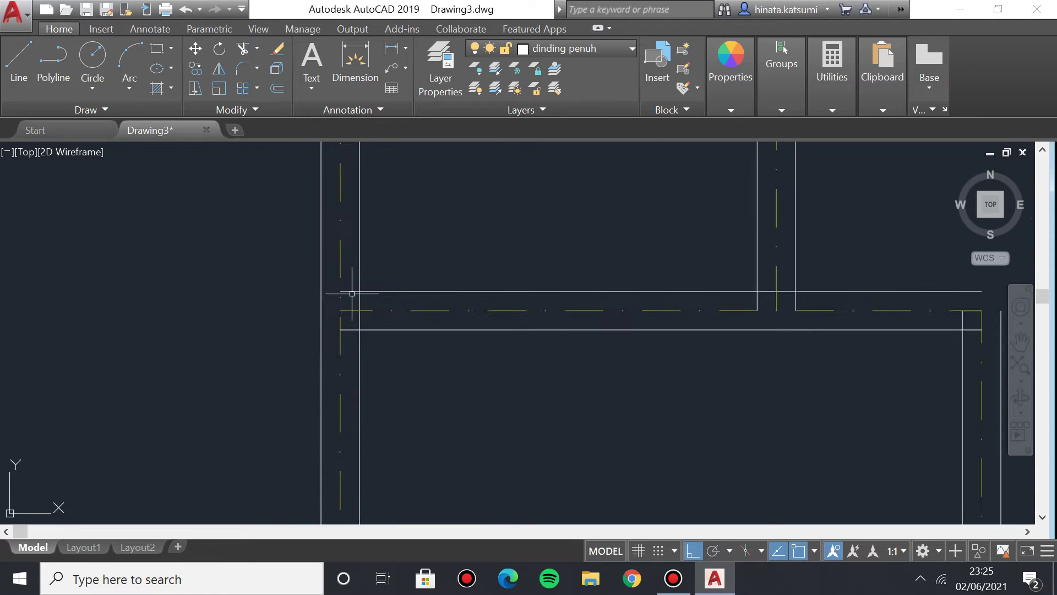
scroll(448, 314, "up", 3)
middle_click_drag(509, 332, 561, 493)
scroll(472, 402, "down", 6)
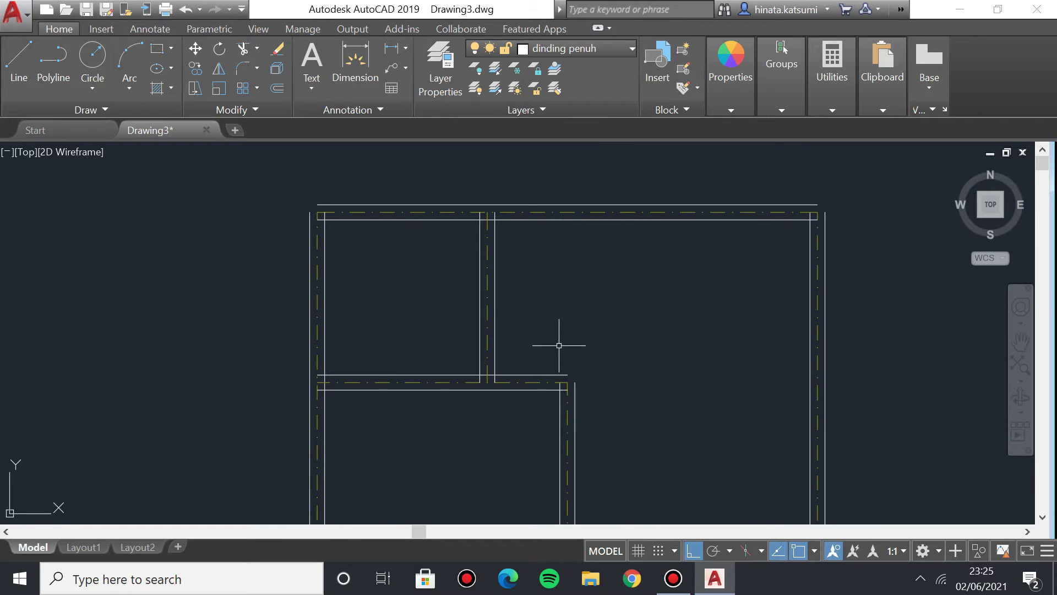
Extend the upper-left partition's two wall lines and the right wall's inner line up to the top outer wall line.
type("EX")
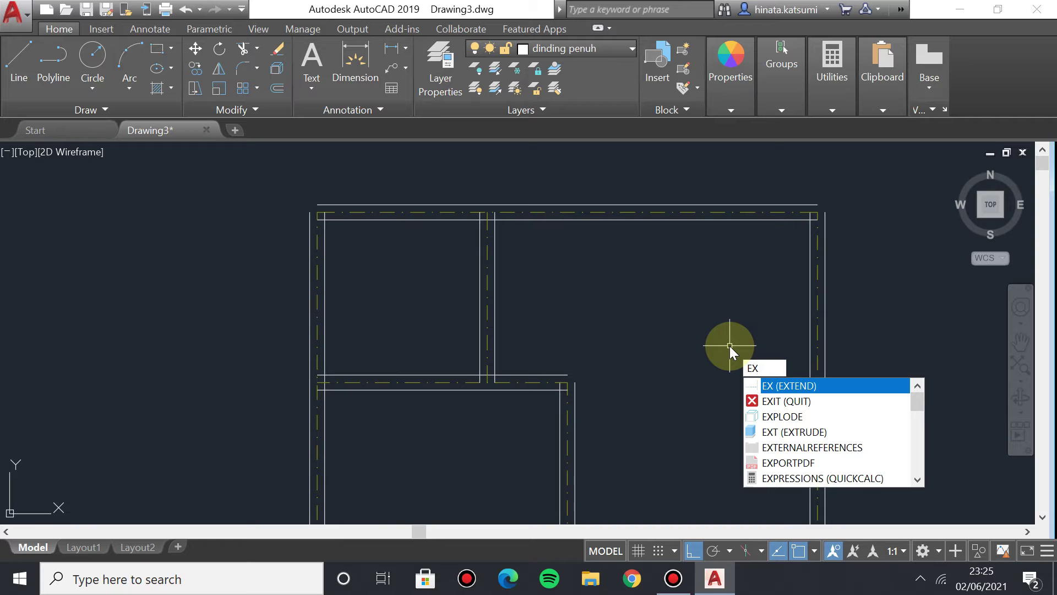
key("Return")
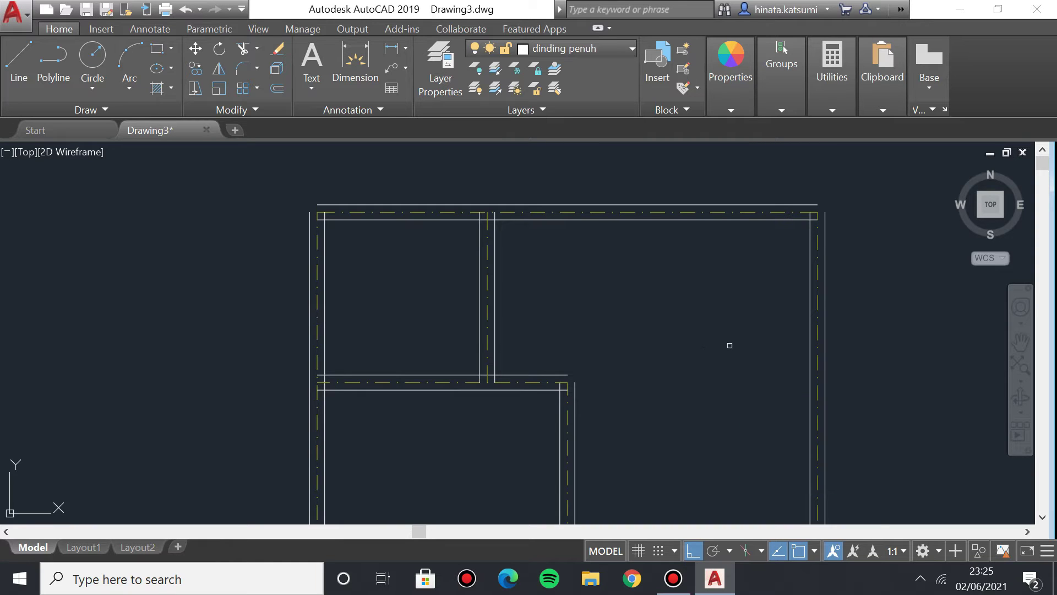
key("Return")
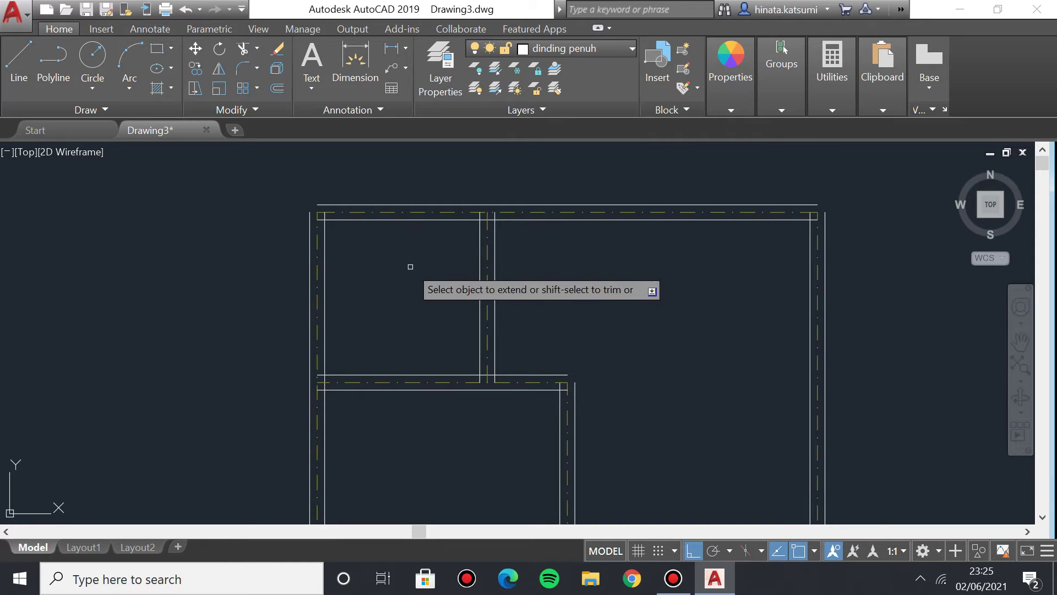
scroll(410, 266, "up", 6)
scroll(220, 522, "up", 2)
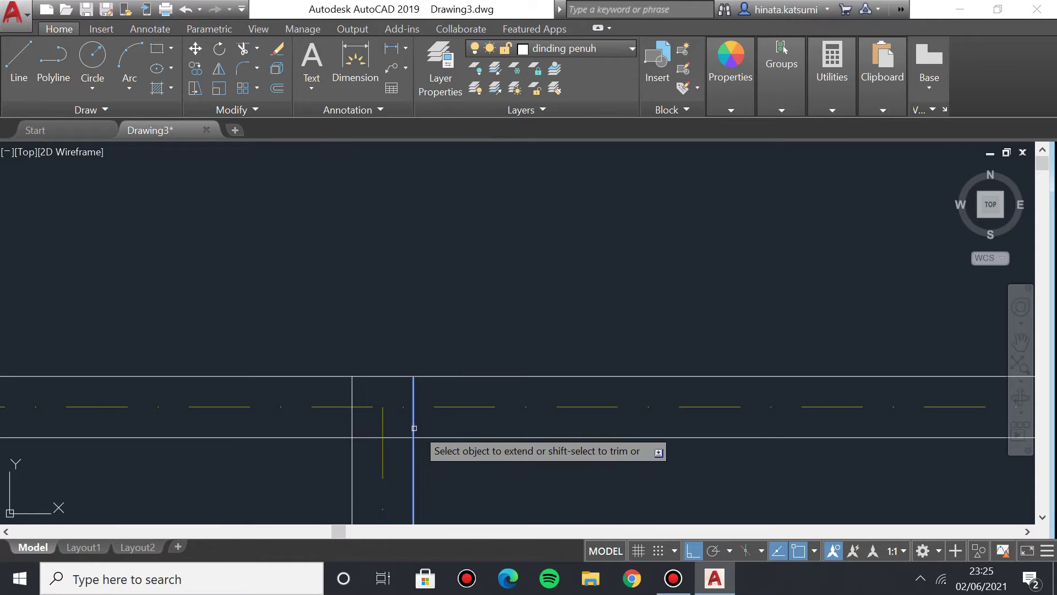
scroll(625, 323, "down", 3)
scroll(618, 217, "up", 4)
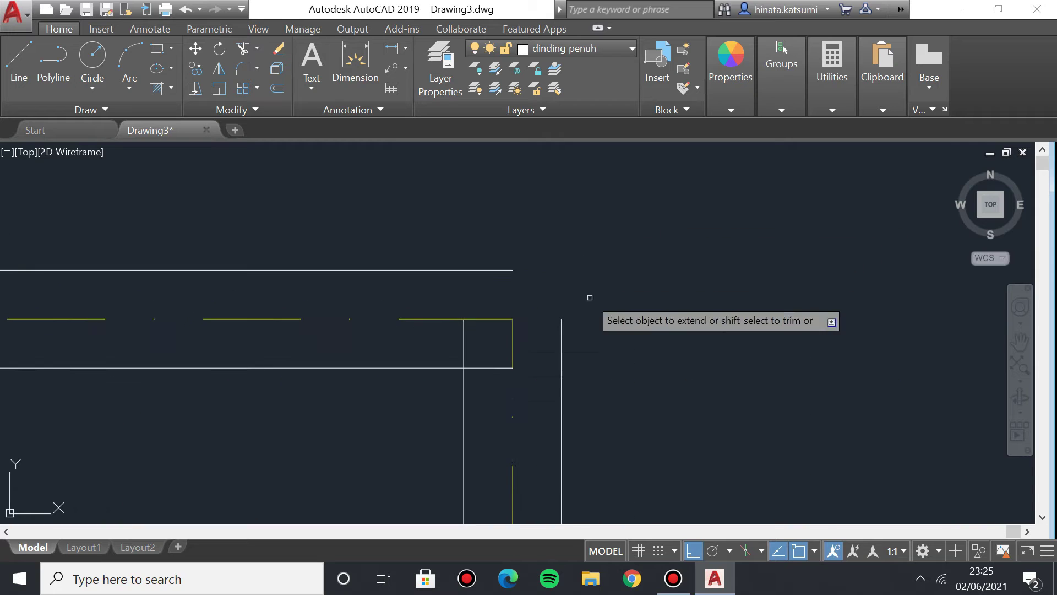
left_click(465, 345)
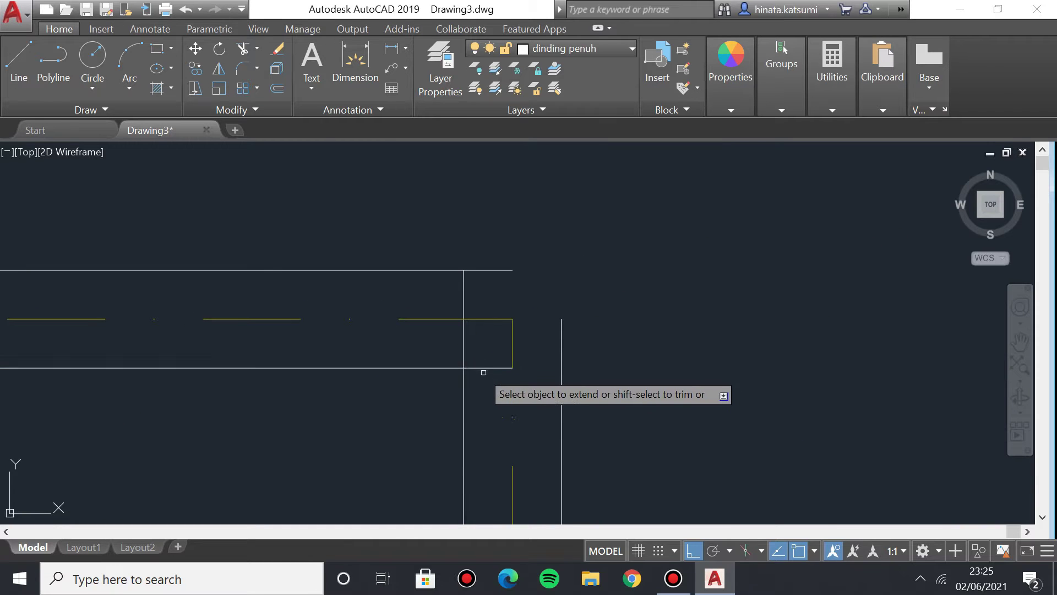
Extend the inner lines at the top-left corner and the left ends of the middle horizontal wall's lines to the outer wall lines.
scroll(402, 363, "down", 4)
scroll(475, 461, "up", 5)
middle_click_drag(475, 460, 464, 275)
scroll(465, 276, "up", 2)
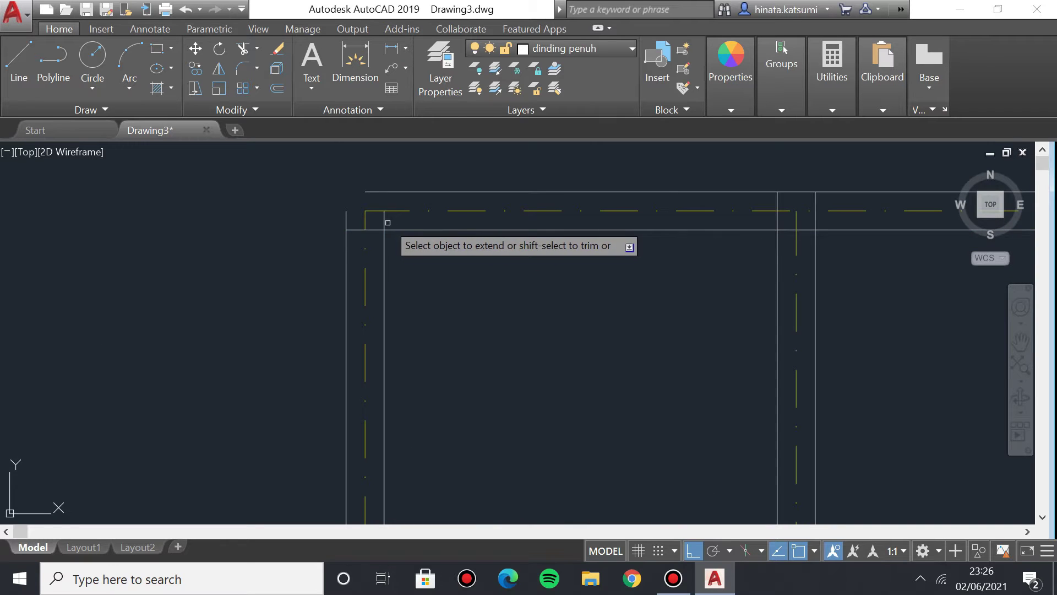
mouse_move(388, 223)
middle_mouse_down()
mouse_move(402, 457)
mouse_move(364, 303)
middle_mouse_up()
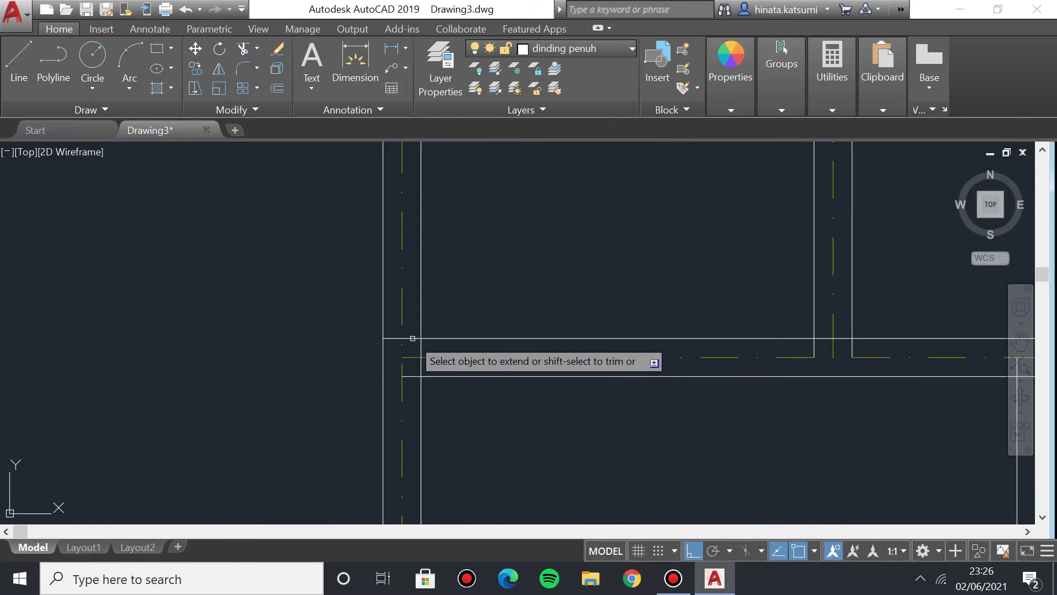
scroll(508, 363, "down", 4)
scroll(562, 361, "up", 5)
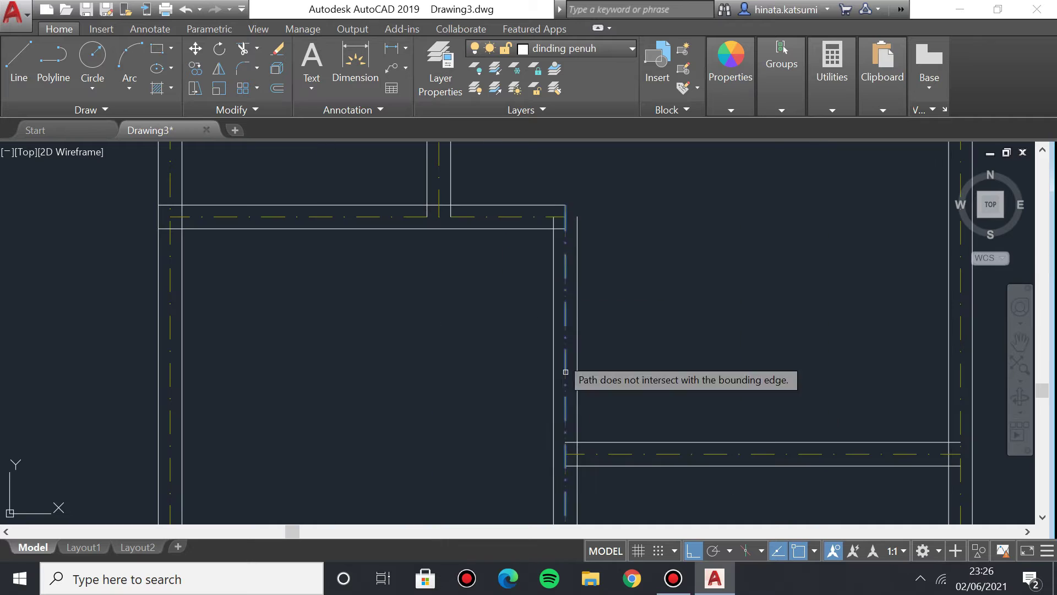
Extend the inner lines at the central wall corner and both lines of the lower-right room's upper wall across the adjoining walls.
left_click(560, 230)
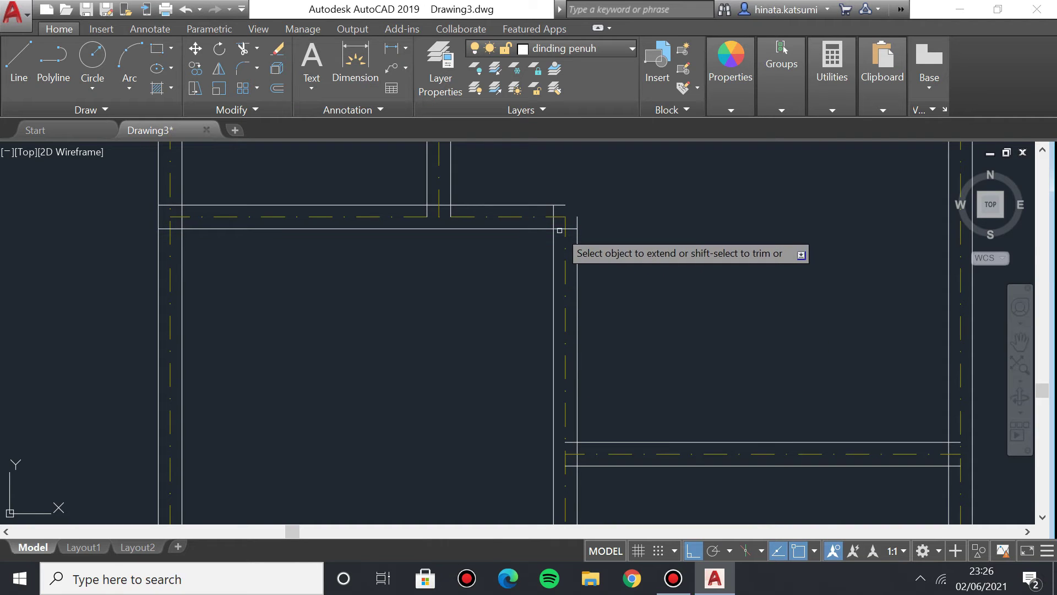
left_click(567, 442)
left_click(572, 465)
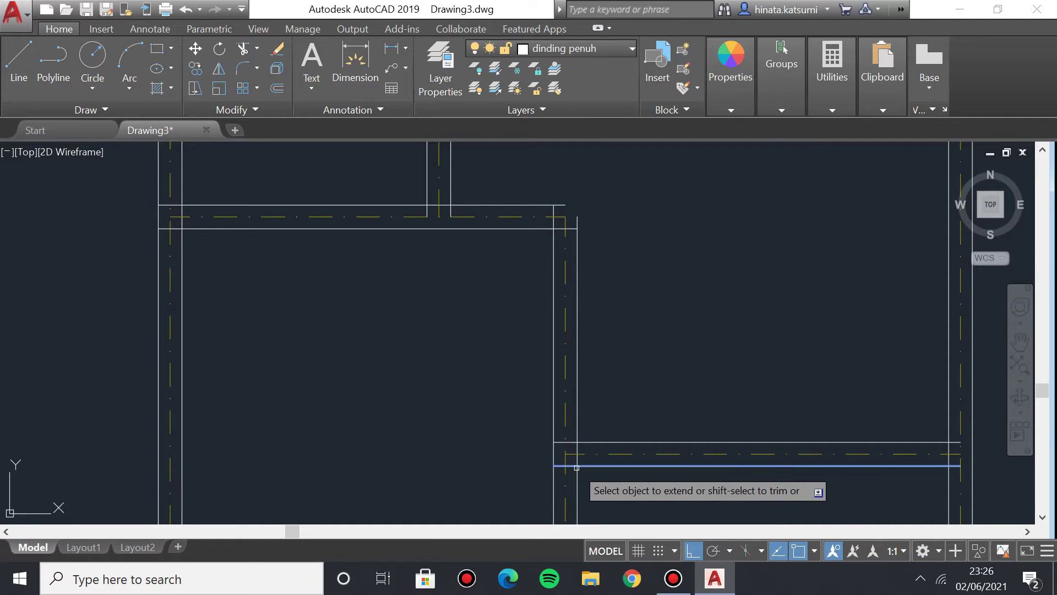
scroll(699, 383, "down", 3)
scroll(484, 264, "up", 3)
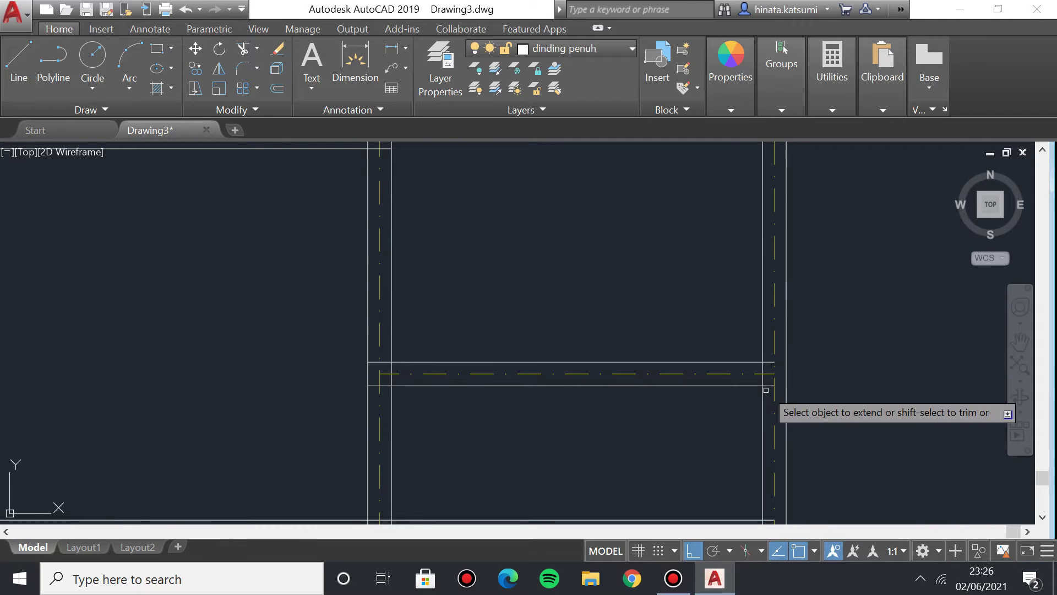
Extend the central vertical wall's lines to the bottom outer line and the bottom wall's inner line to the outer side walls.
middle_click_drag(366, 374, 556, 228)
left_click(559, 374)
left_click(583, 380)
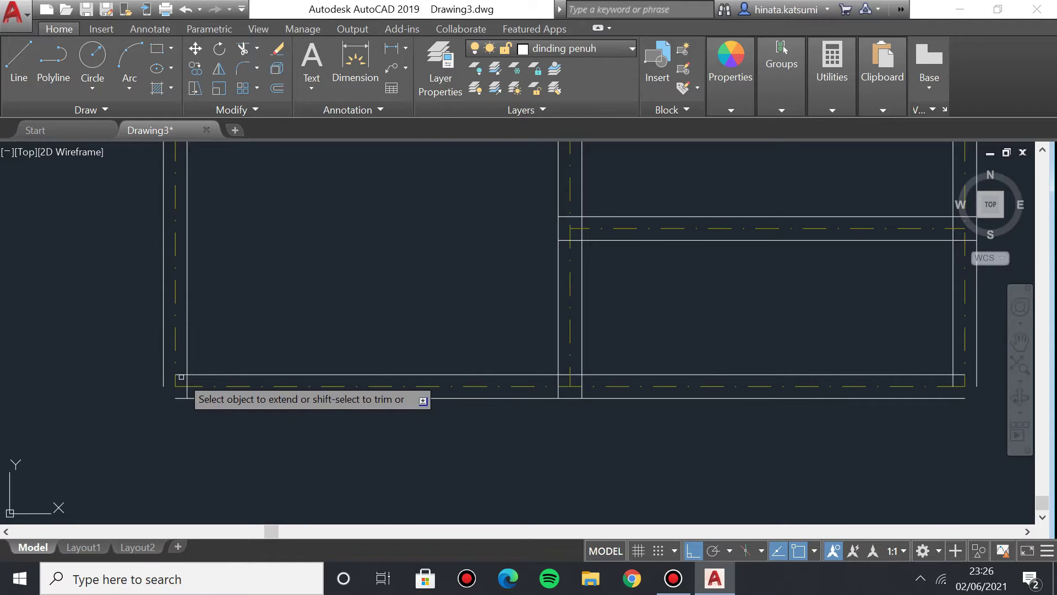
scroll(325, 308, "down", 2)
scroll(325, 347, "up", 2)
Extend the upper-left partition's two lines down to the lower line of the middle horizontal wall and end the Extend command.
middle_click_drag(326, 347, 322, 497)
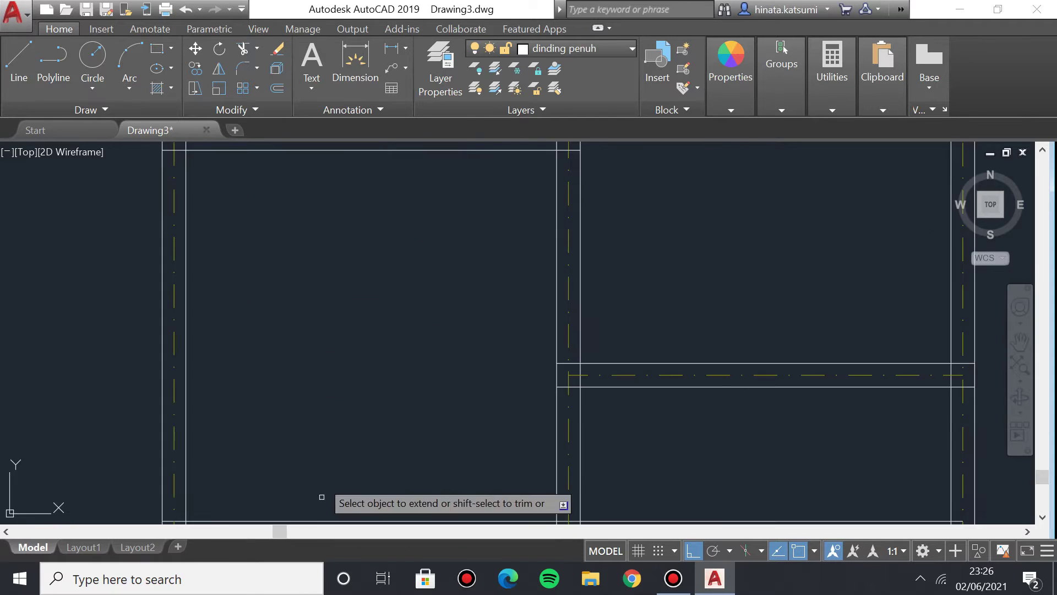
middle_click_drag(409, 268, 356, 398)
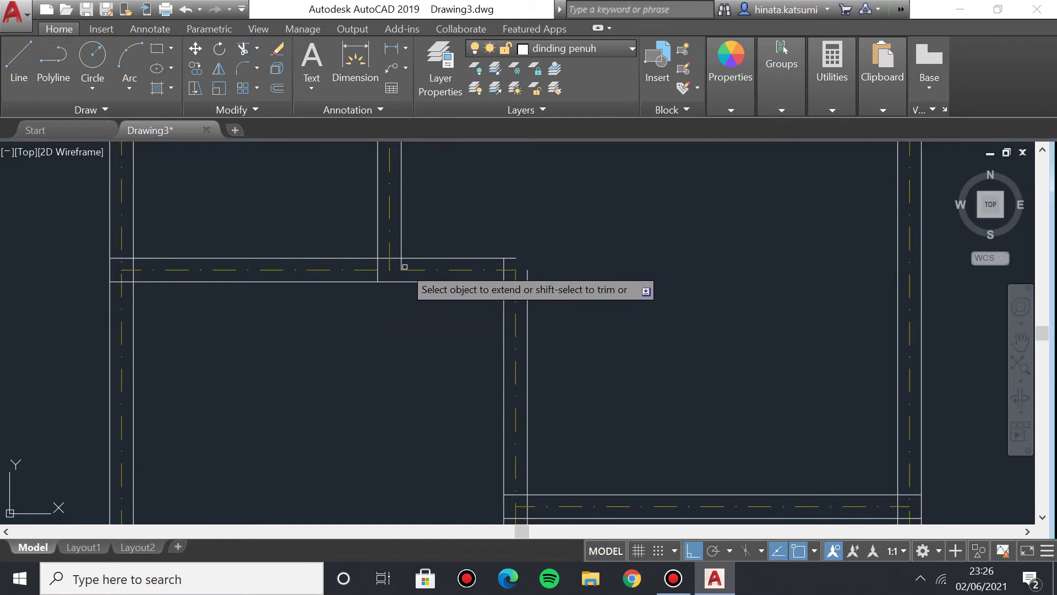
scroll(354, 222, "down", 2)
mouse_move(354, 222)
middle_mouse_down()
mouse_move(338, 368)
mouse_move(334, 310)
middle_mouse_up()
scroll(335, 276, "down", 2)
scroll(331, 262, "up", 2)
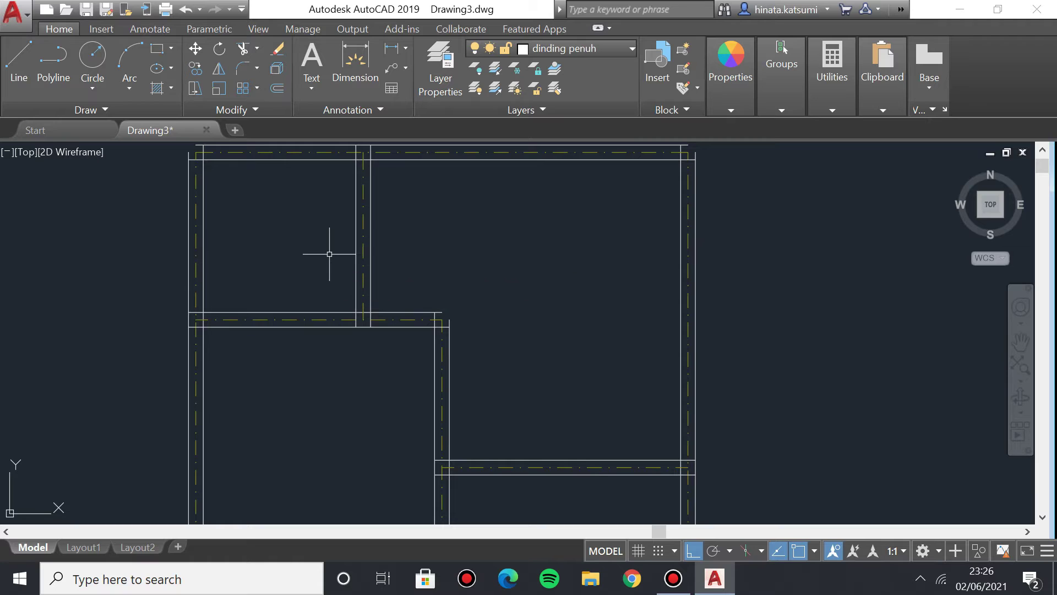
Stretch the top end of the left outer wall line upward by 0.075.
middle_click_drag(325, 254, 439, 437)
scroll(292, 292, "up", 1)
scroll(331, 330, "up", 1)
scroll(330, 331, "up", 3)
middle_click_drag(252, 220, 331, 385)
scroll(333, 391, "down", 1)
left_click(330, 396)
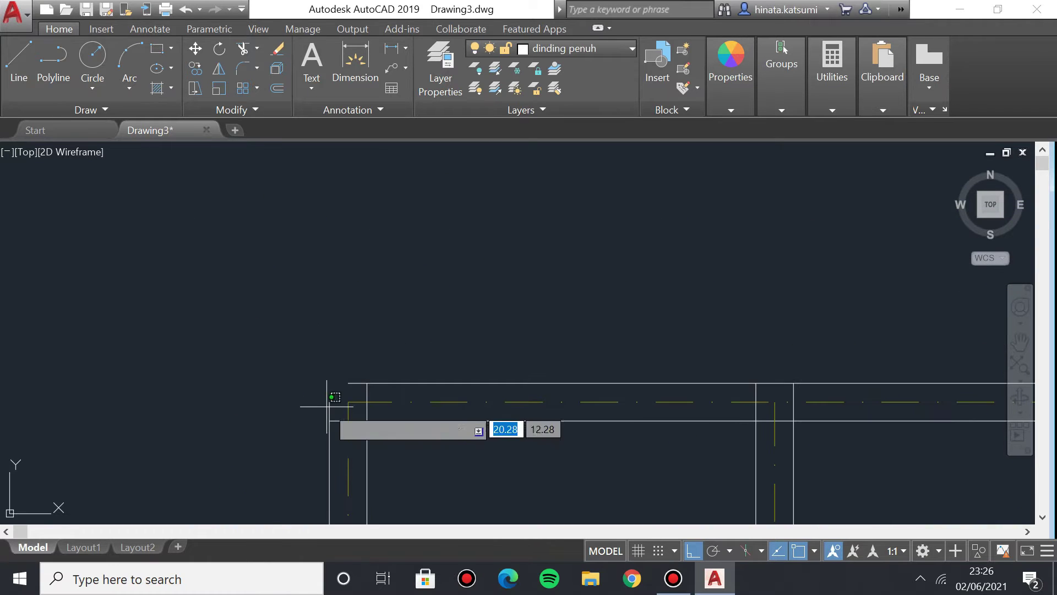
scroll(333, 397, "up", 5)
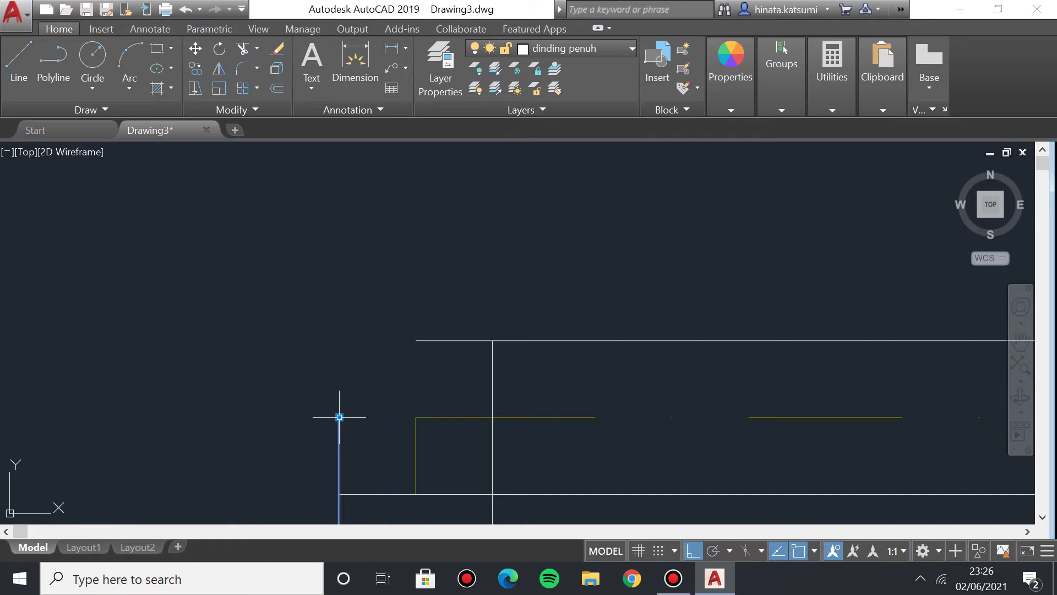
left_click(339, 408)
type("0.07")
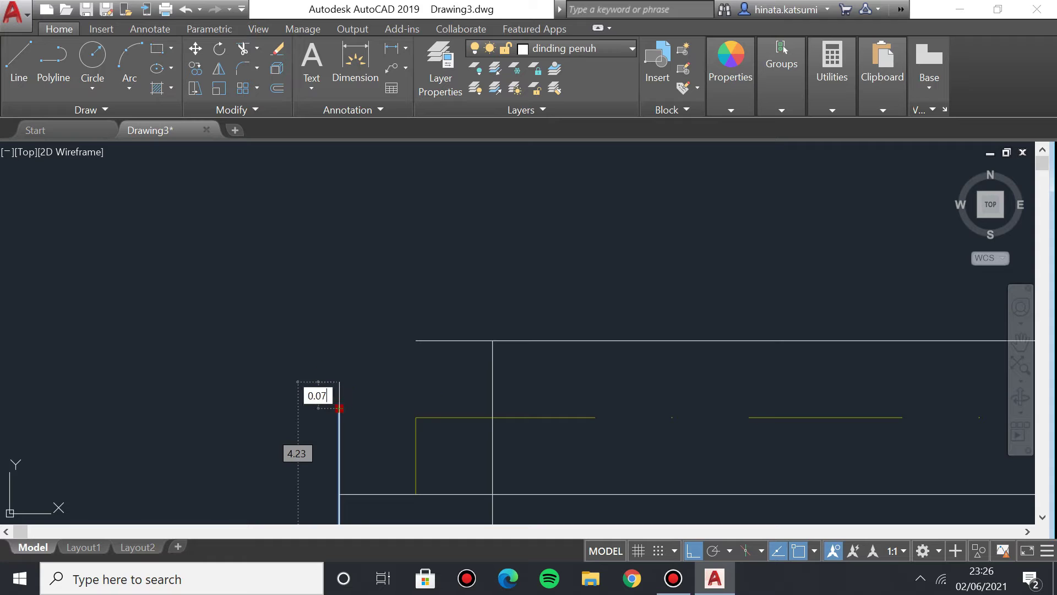
type("5")
key("Return")
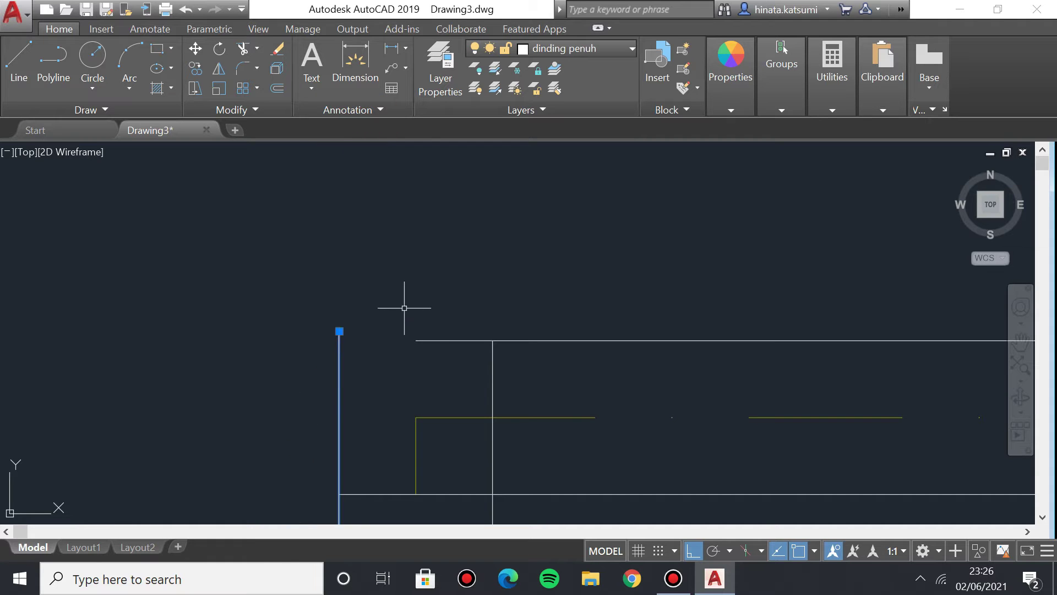
Stretch the left end of the top outer wall line to the top end of the left outer wall line.
left_click(422, 340)
left_click(416, 340)
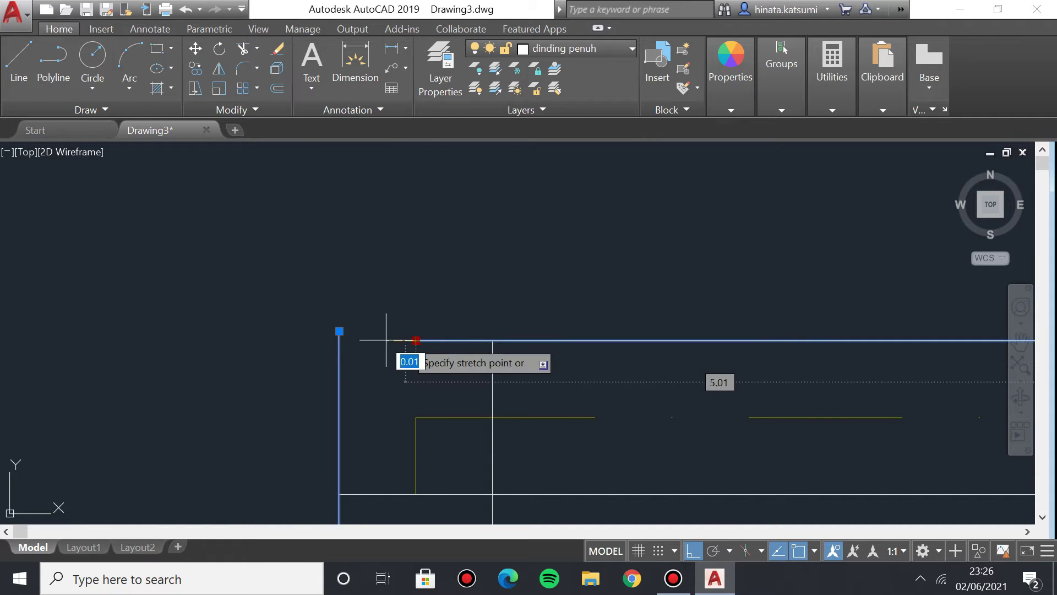
left_click(339, 330)
scroll(339, 331, "up", 2)
middle_click_drag(617, 434, 494, 370)
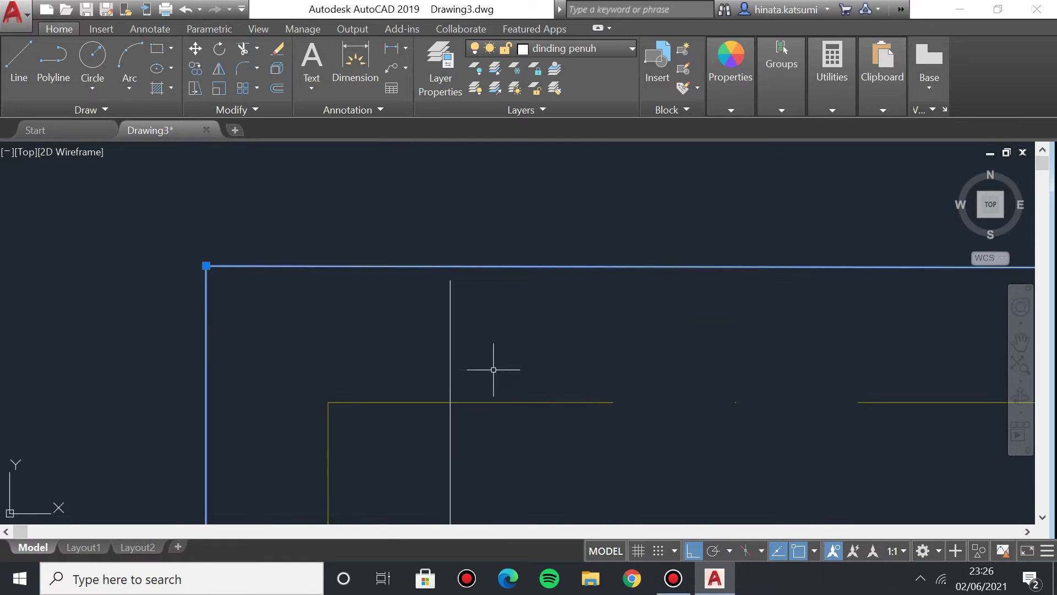
Stretch the upper-left corner shared by the top and left outer wall lines downward by about 0.01.
middle_click_drag(314, 316, 381, 343)
left_click(269, 313)
middle_click_drag(279, 341, 283, 302)
left_click(278, 305)
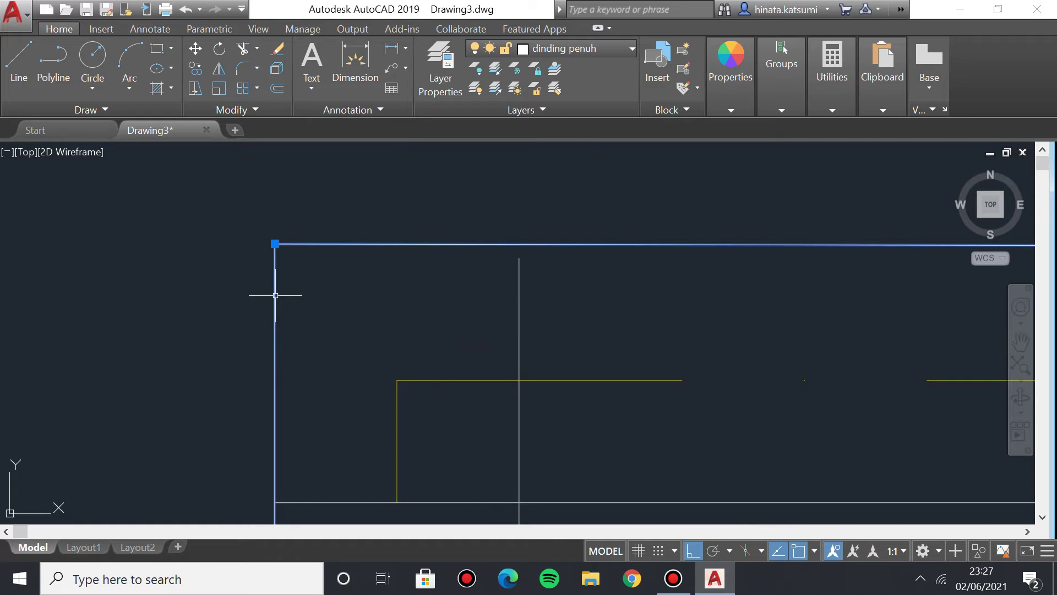
left_click(586, 123)
left_click(274, 244)
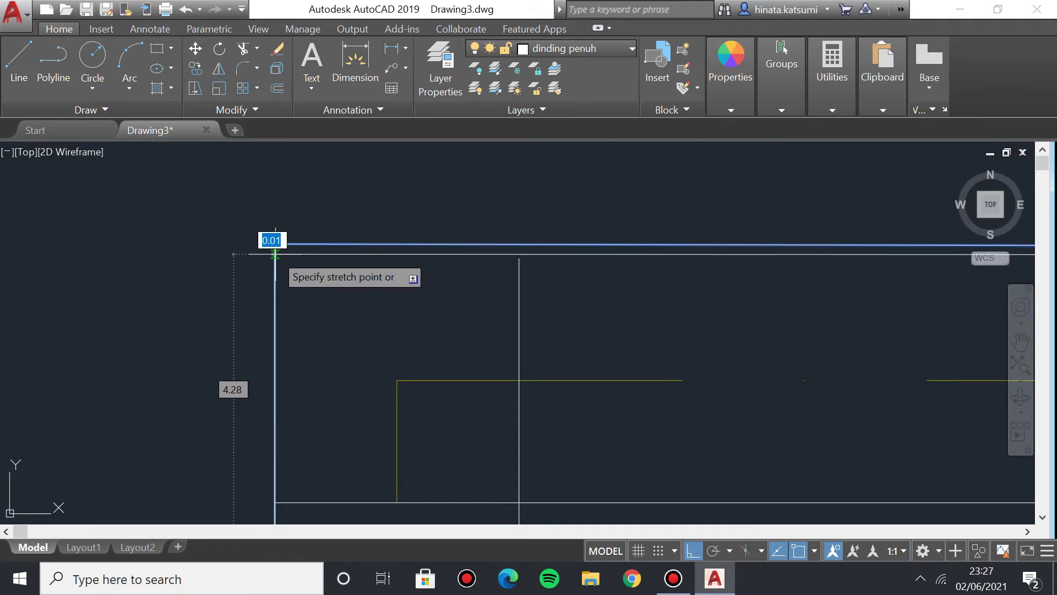
left_click(275, 255)
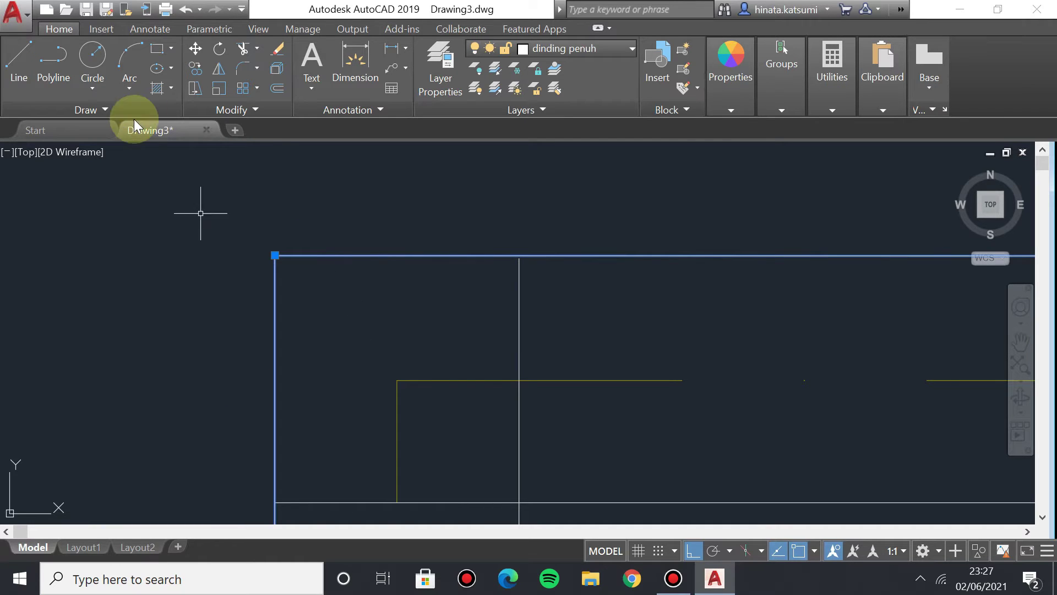
Check the top wall's thickness with a temporary perpendicular line near the upper-left corner, without keeping the line.
left_click(19, 52)
left_click(324, 255)
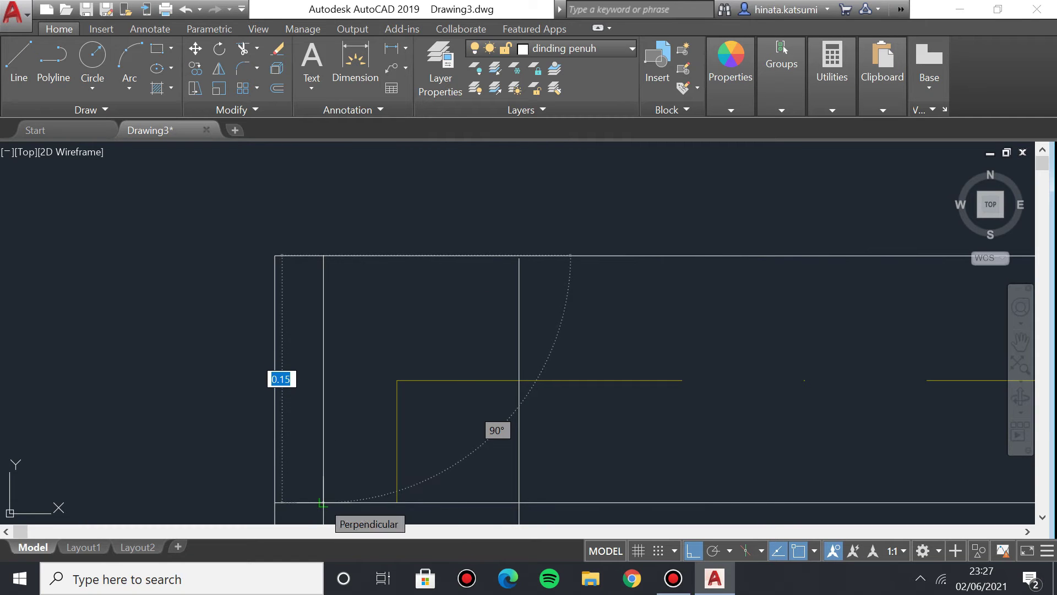
key("Escape")
Stretch the top end of the left wall's inner line up to the top outer wall line.
scroll(473, 338, "up", 5)
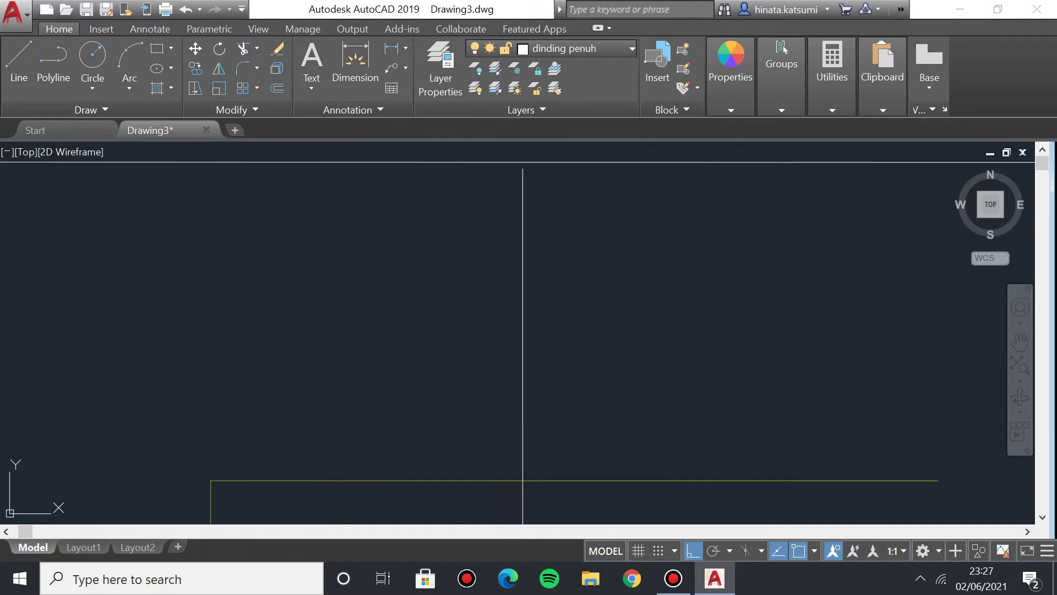
left_click(449, 267)
left_click(448, 251)
scroll(468, 397, "down", 1)
scroll(503, 177, "down", 2)
Recheck the top wall's thickness with a temporary line between its outer and inner lines, discarding the line.
left_click(19, 55)
left_click(430, 171)
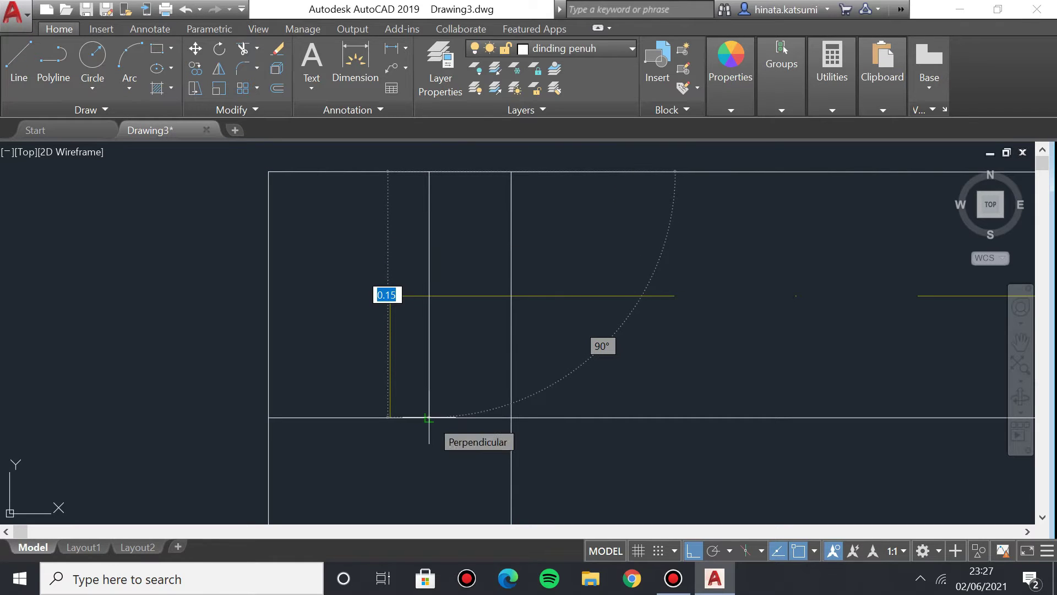
key("Escape")
Stretch the right end of the top outer wall line outward until flush with the right outer wall line.
scroll(491, 339, "up", 5)
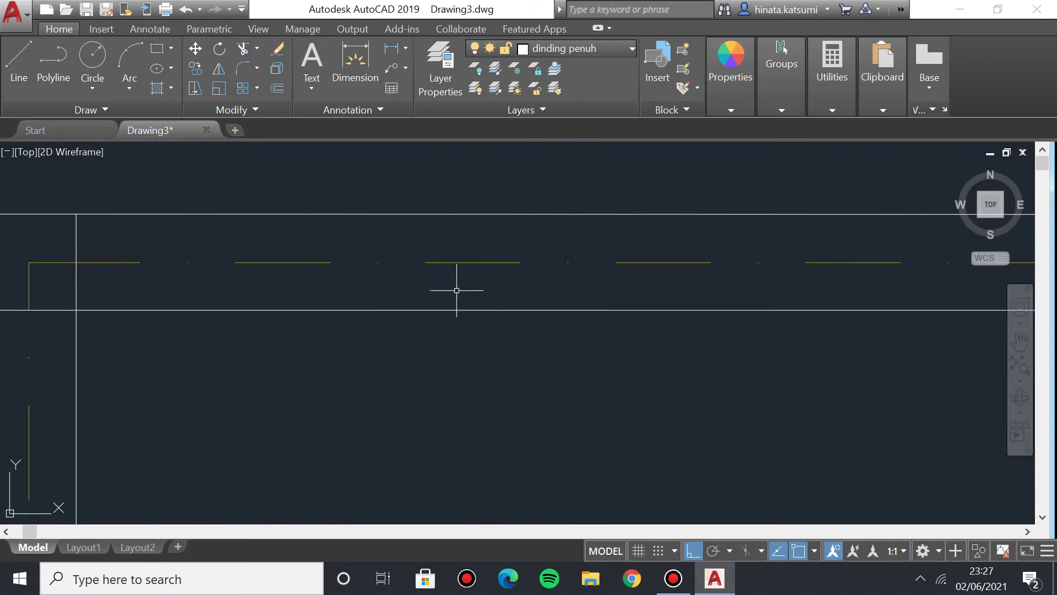
middle_click_drag(671, 303, 759, 385)
scroll(703, 349, "up", 2)
middle_click_drag(703, 349, 289, 376)
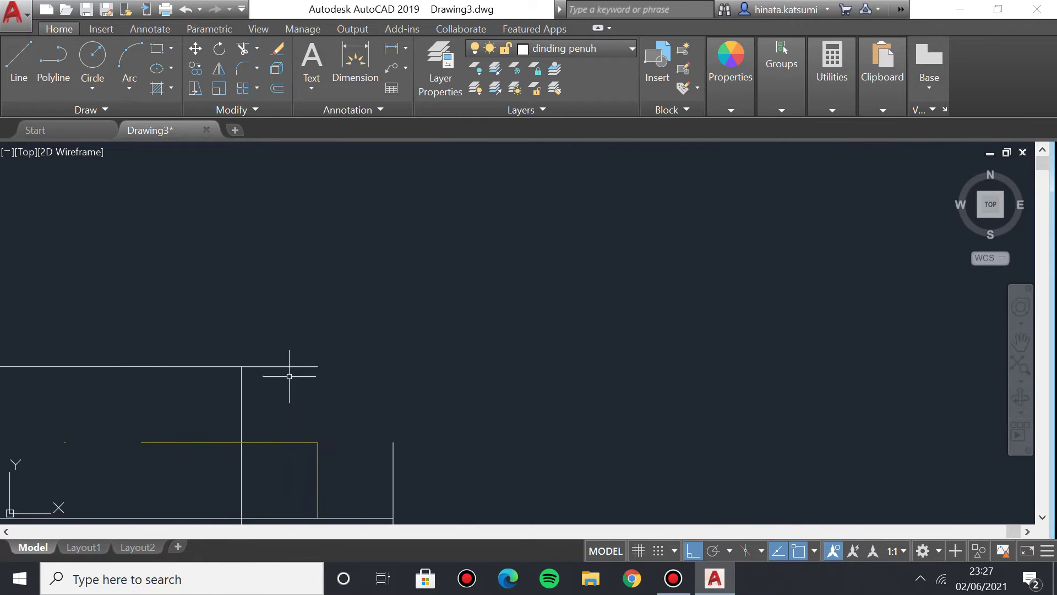
left_click(317, 366)
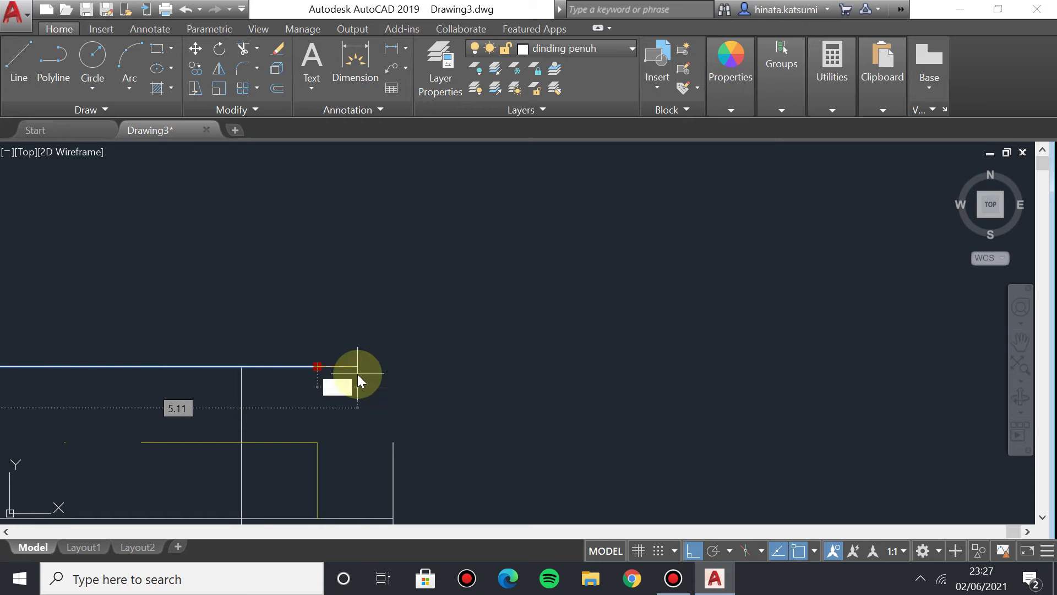
key("Return")
key("Return")
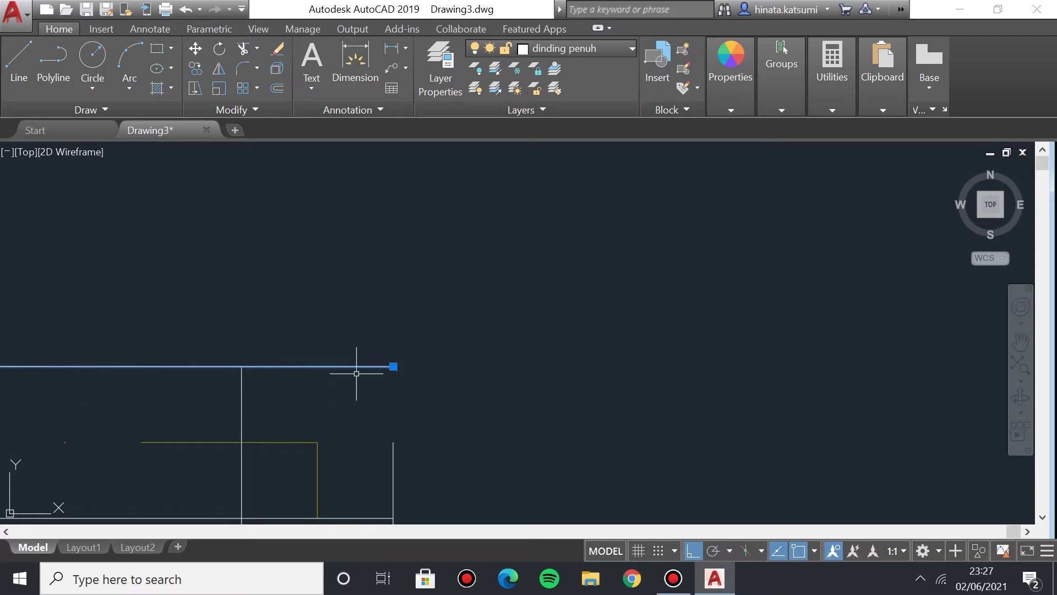
Stretch the top end of the right outer wall line up to the right end of the top outer line.
left_click(393, 441)
scroll(291, 440, "down", 3)
scroll(154, 436, "up", 5)
scroll(154, 386, "down", 3)
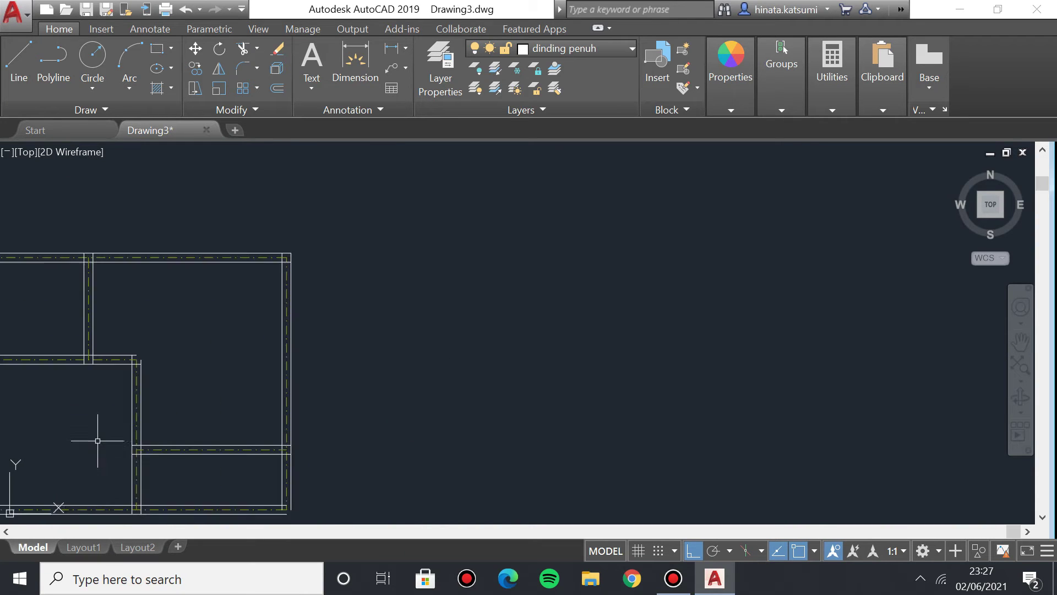
Stretch the middle horizontal wall's upper line 0.075 to the right and raise the central vertical wall's right line to meet its end.
scroll(154, 300, "up", 4)
scroll(157, 228, "up", 2)
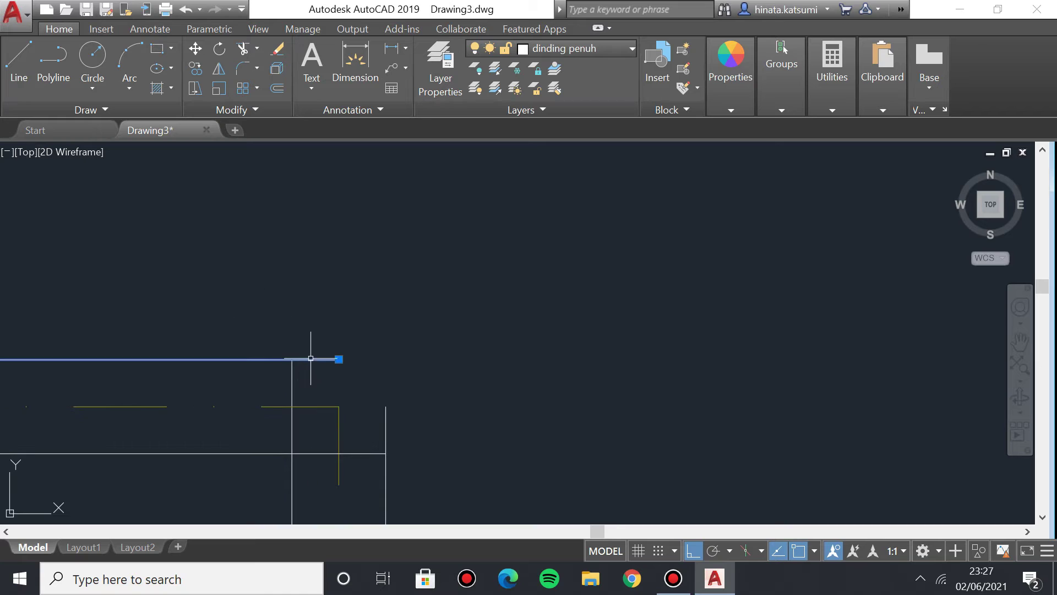
left_click(343, 359)
type("0")
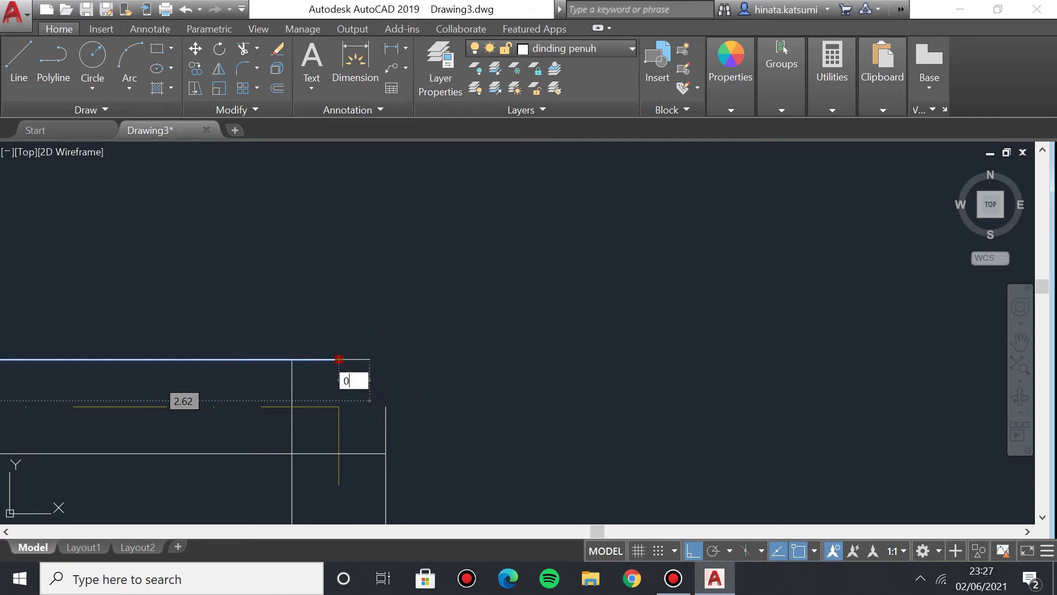
type(".075")
key("Return")
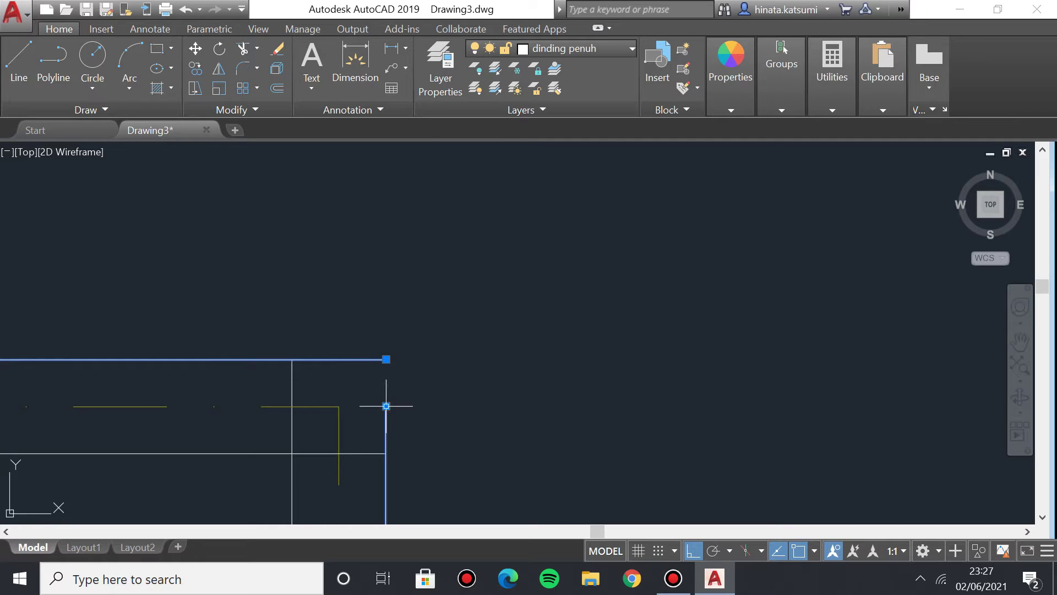
scroll(181, 428, "down", 8)
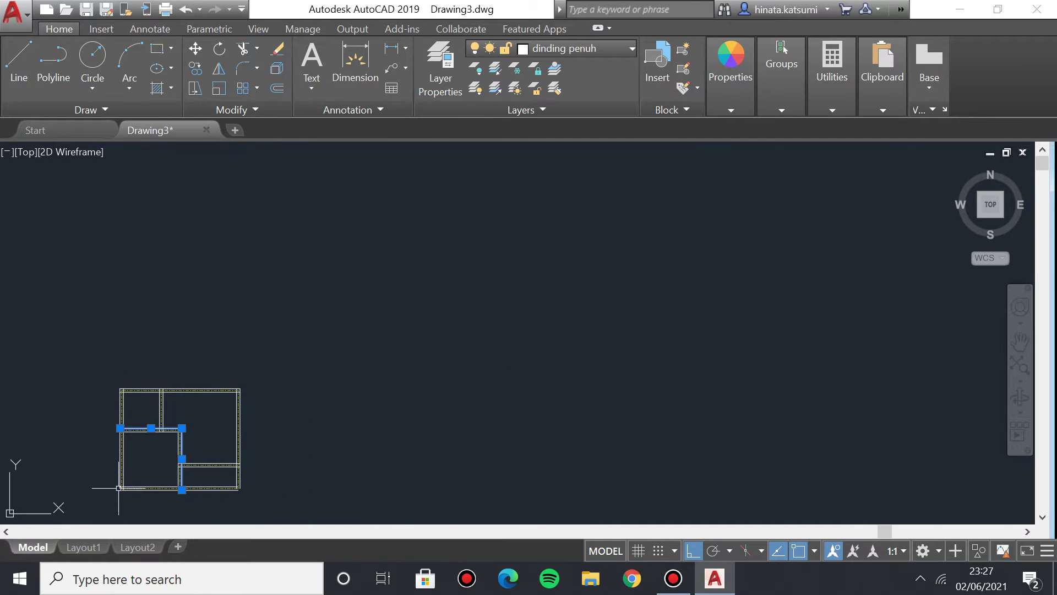
Stretch the left end of the bottom outer wall line outward by 0.075.
scroll(120, 484, "up", 10)
left_click(104, 393)
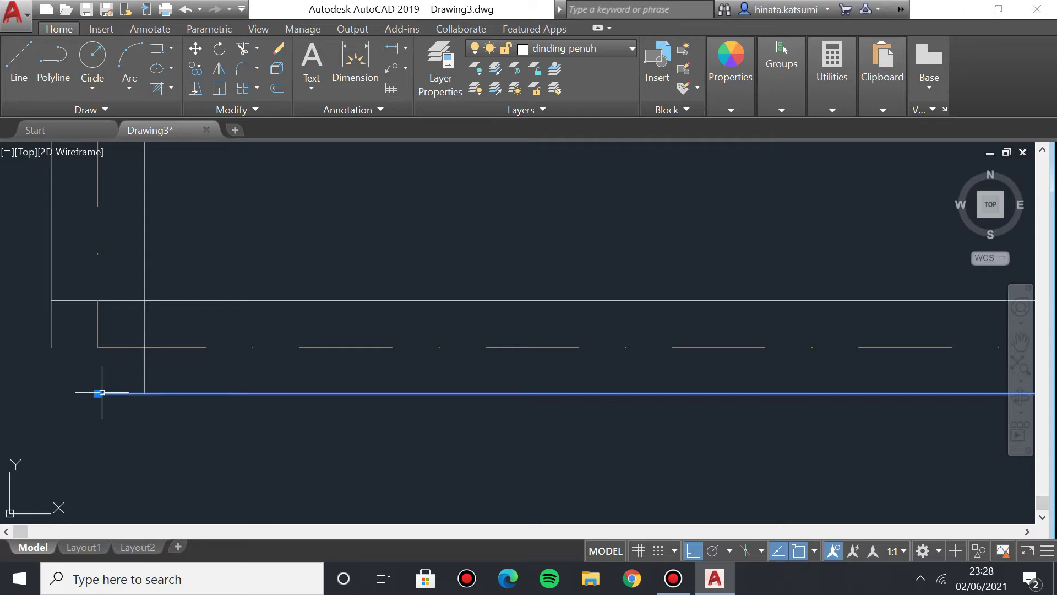
left_click(97, 394)
type("0.075")
key("Return")
Stretch the bottom end of the left outer wall line down to the bottom outer line's left end and clear the selection.
left_click(51, 346)
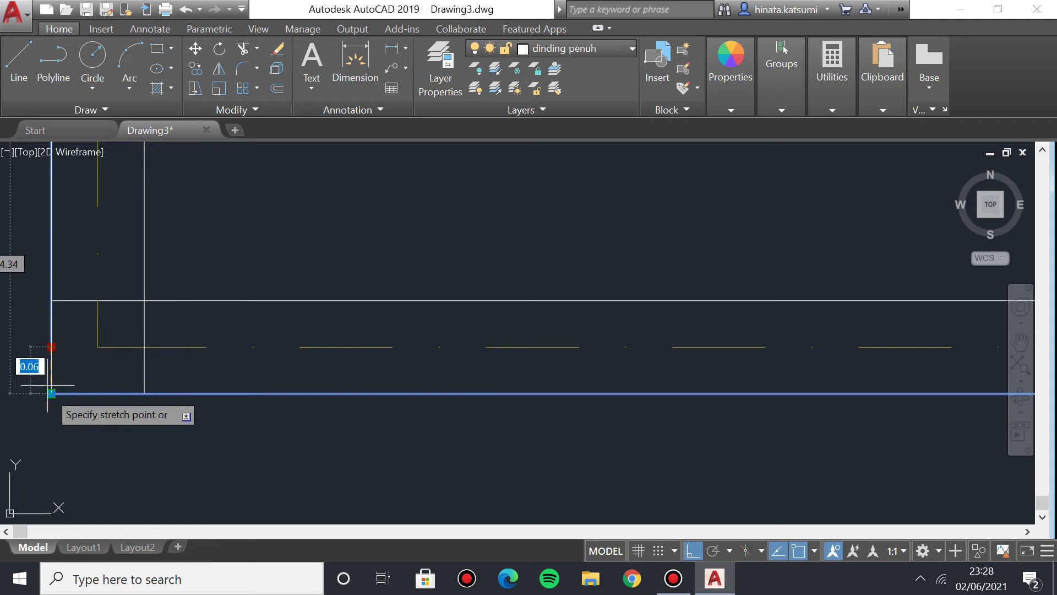
left_click(51, 393)
scroll(347, 358, "down", 5)
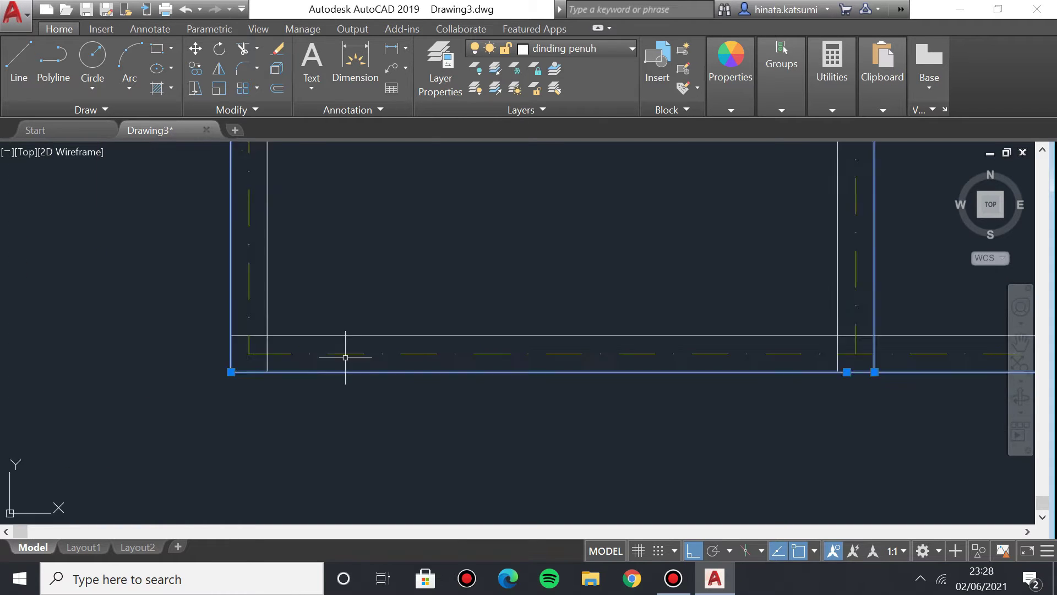
scroll(530, 275, "down", 4)
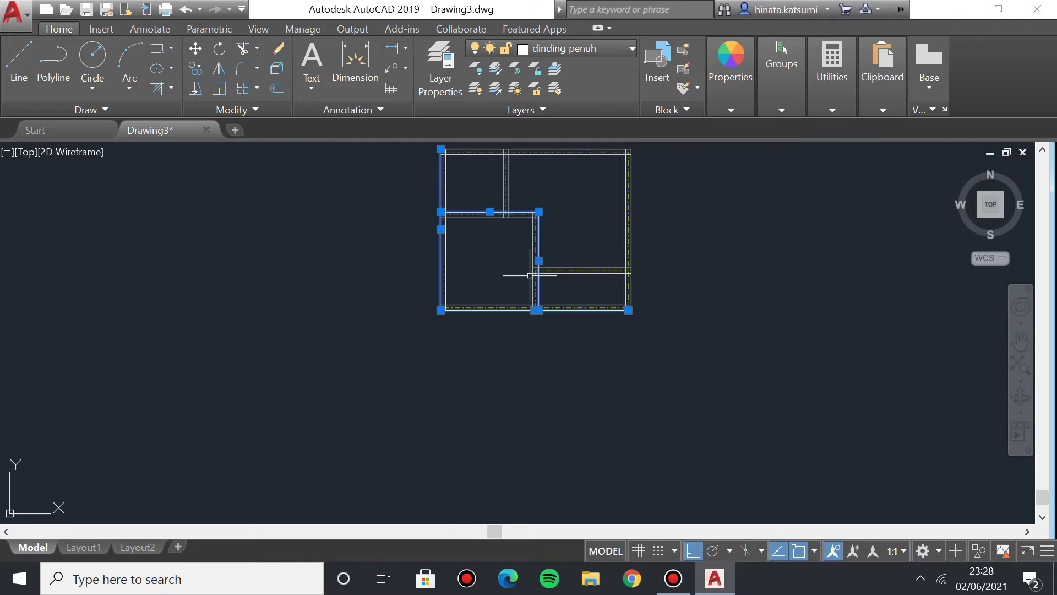
key("Escape")
Shorten the bottom wall's inner line so its right end stops at the central vertical wall's right line.
scroll(519, 284, "up", 3)
middle_click_drag(394, 358, 458, 400)
scroll(457, 400, "up", 4)
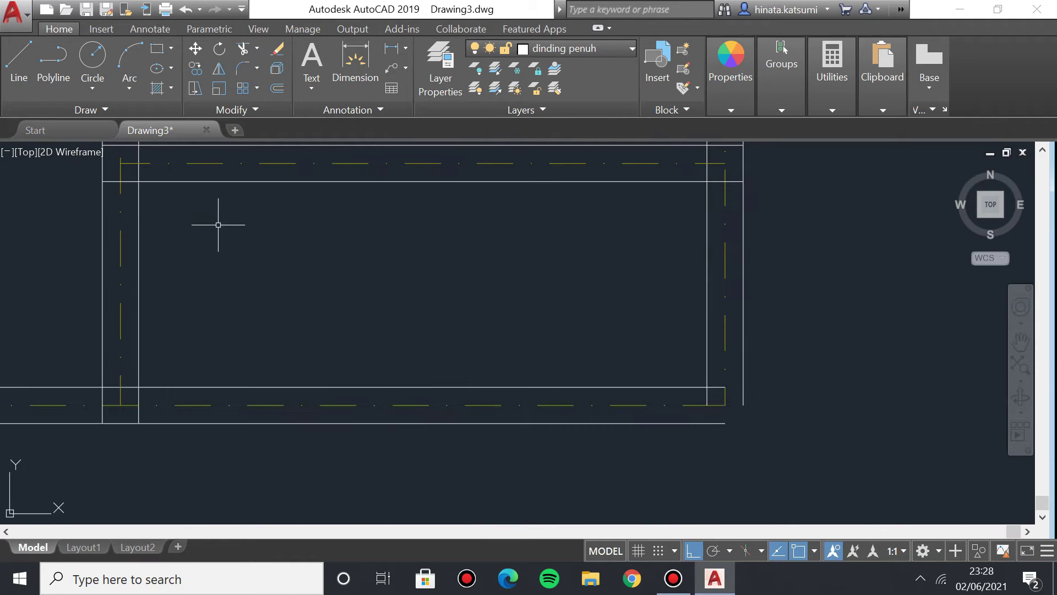
scroll(169, 250, "down", 2)
middle_click_drag(301, 256, 330, 377)
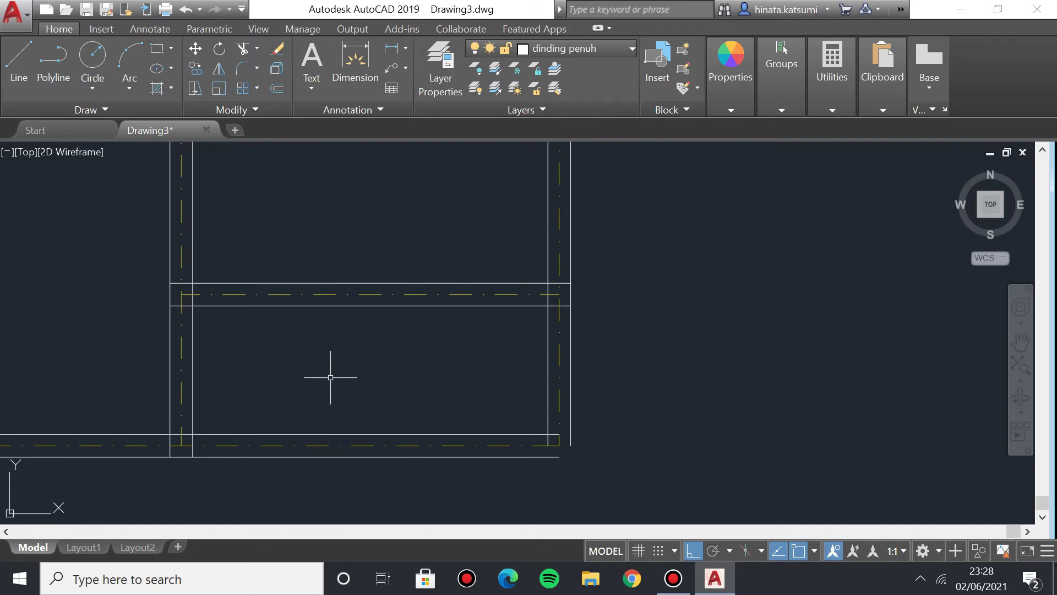
left_click(535, 434)
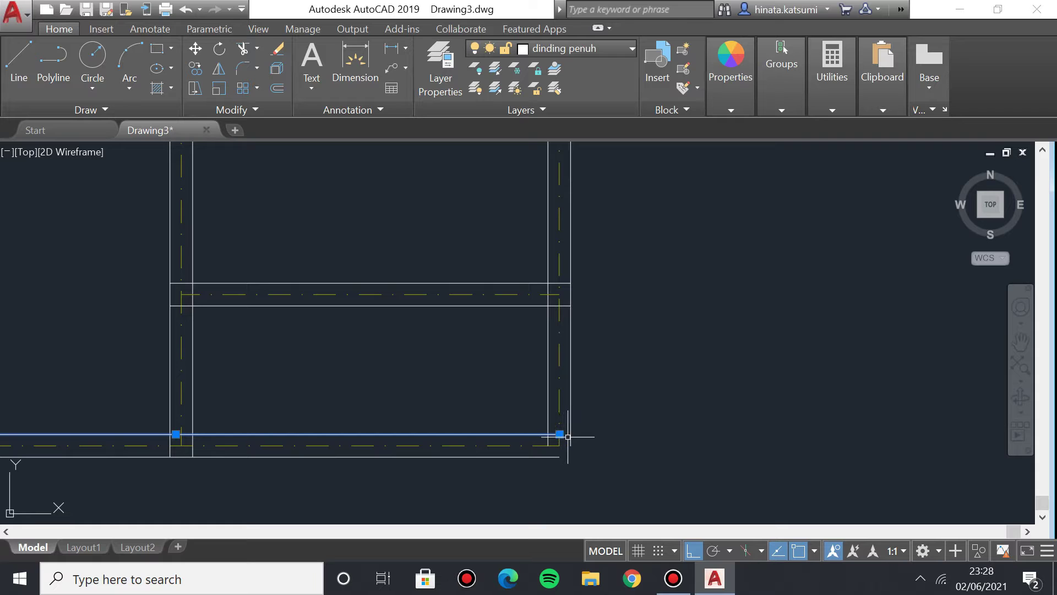
left_click(559, 435)
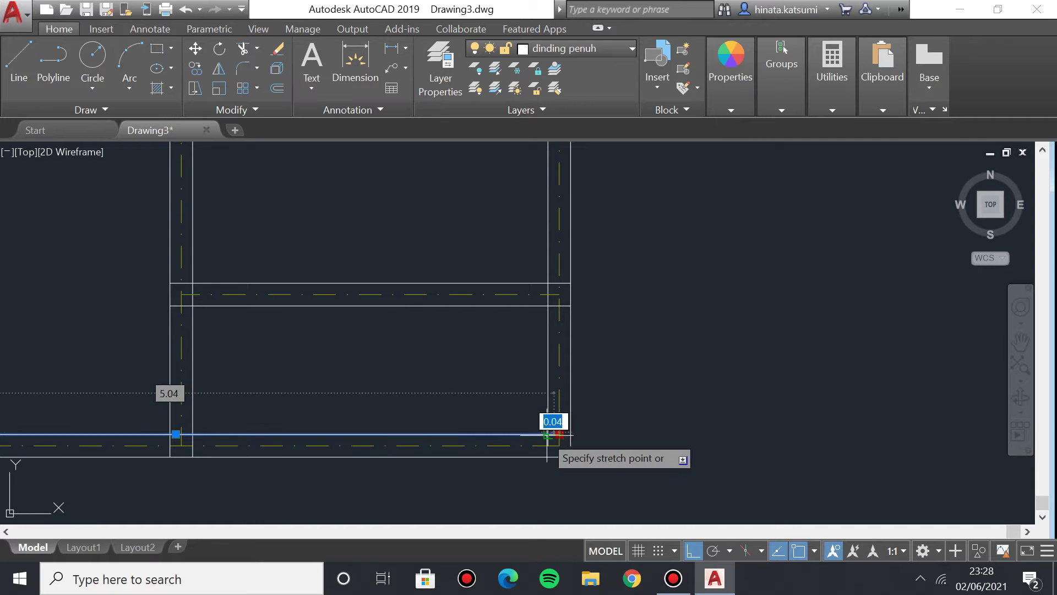
scroll(200, 429, "up", 3)
left_click(186, 444)
scroll(345, 425, "down", 3)
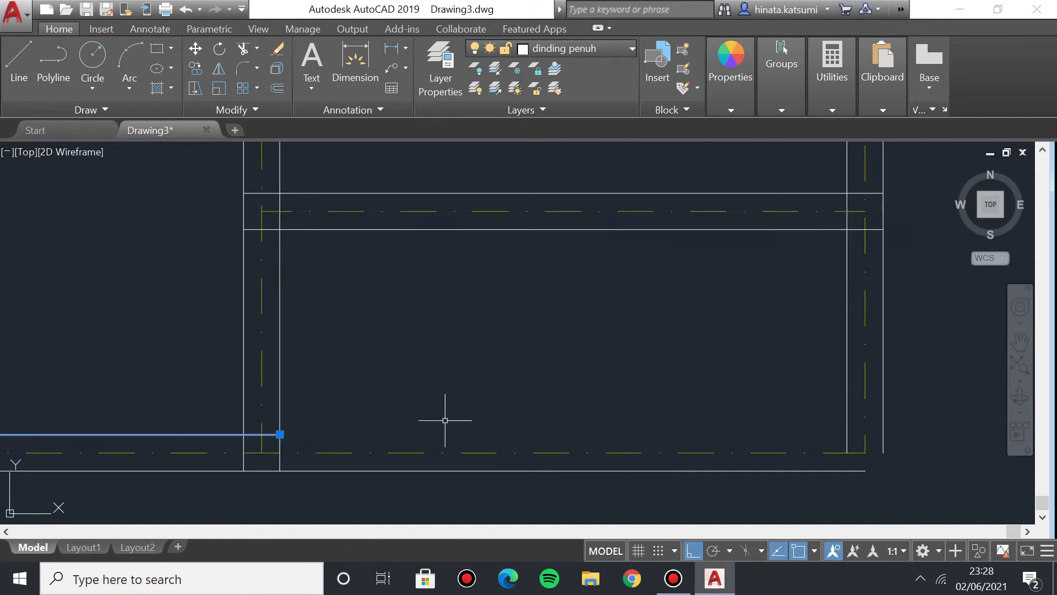
Shorten the bottom outer wall line so its right end stops at the central vertical wall's right line.
middle_click_drag(444, 425, 384, 403)
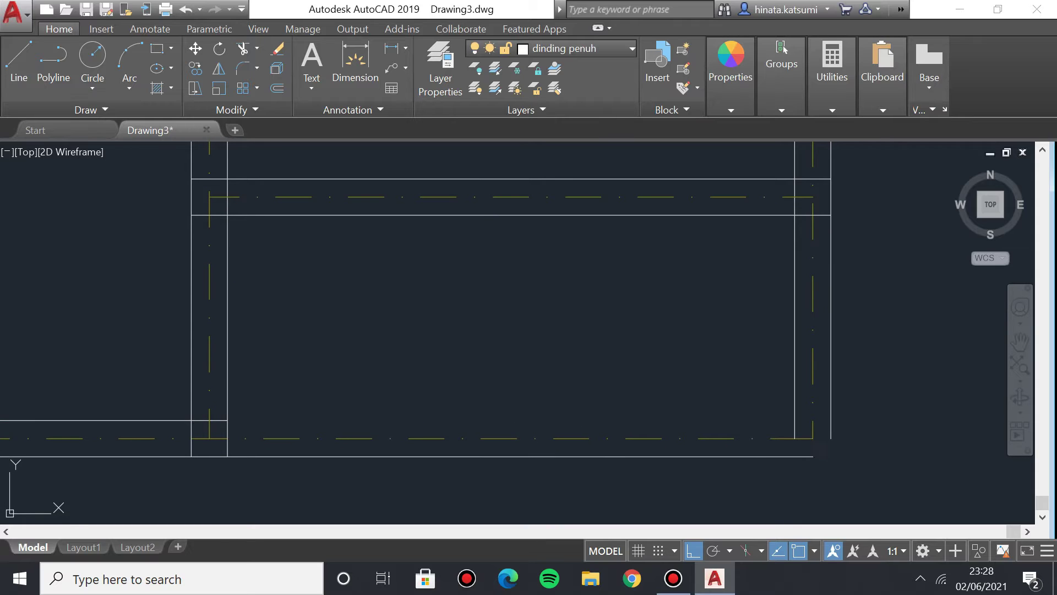
left_click(811, 457)
left_click(804, 456)
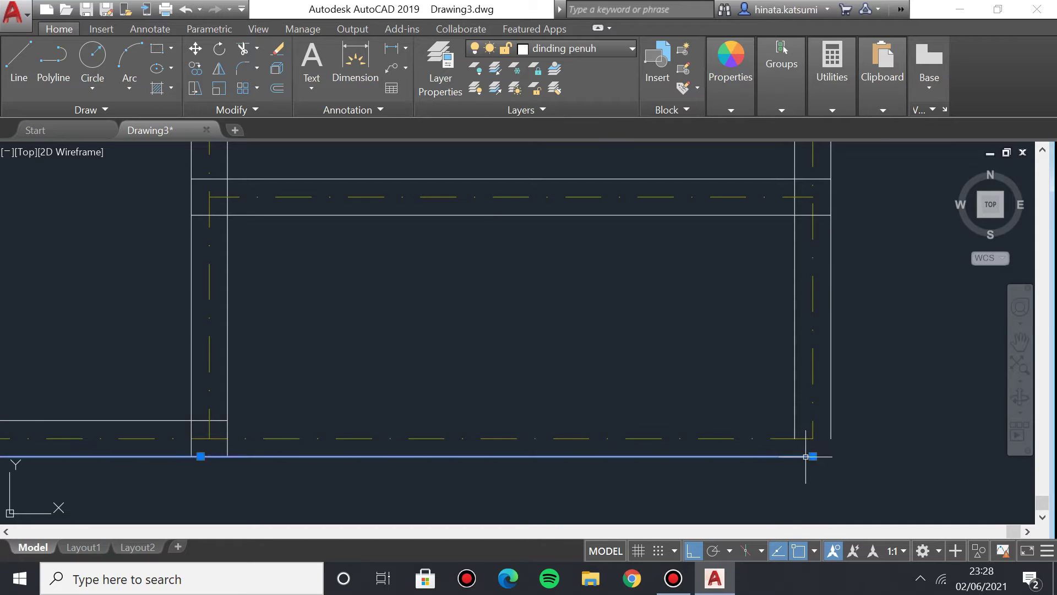
left_click(812, 455)
left_click(813, 456)
left_click(815, 457)
left_click(284, 445)
left_click(813, 456)
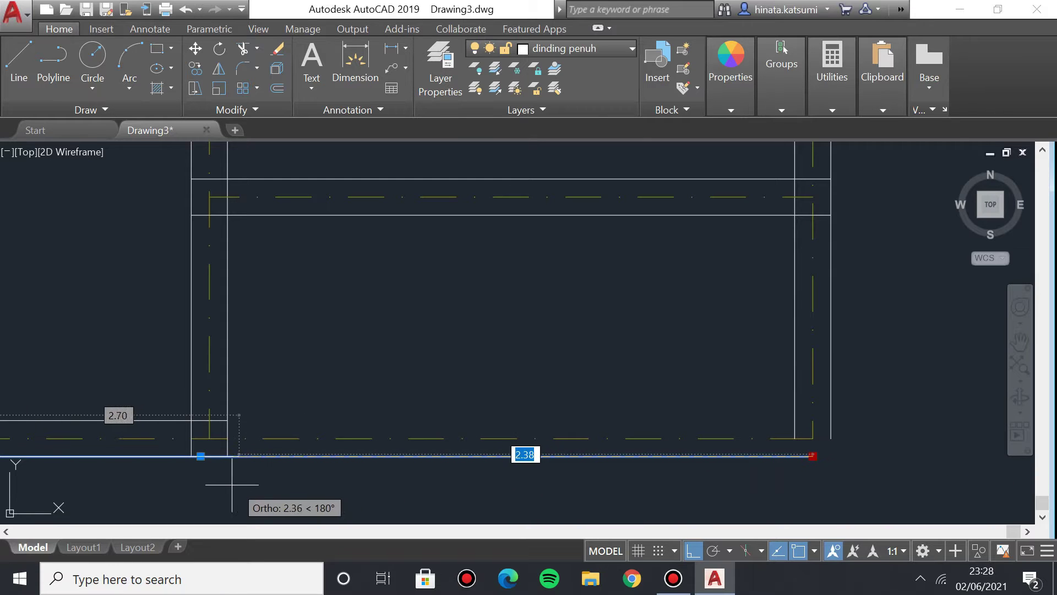
Shorten both right wall lines so their bottom ends stop at the lower line of the lower-right horizontal wall.
middle_click_drag(290, 445, 531, 509)
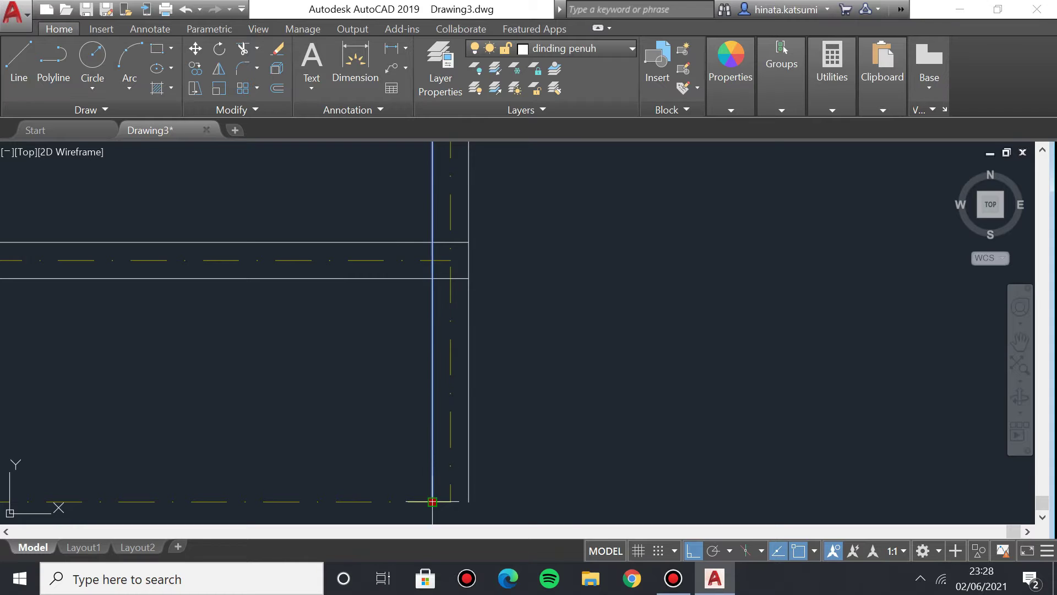
left_click(432, 278)
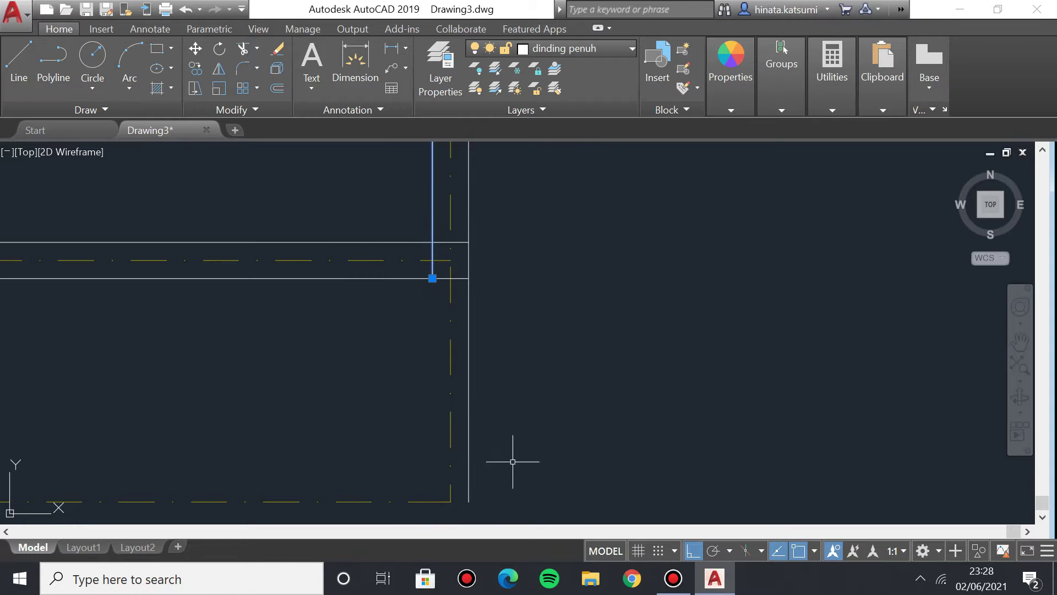
left_click(469, 501)
left_click(469, 278)
scroll(207, 397, "down", 4)
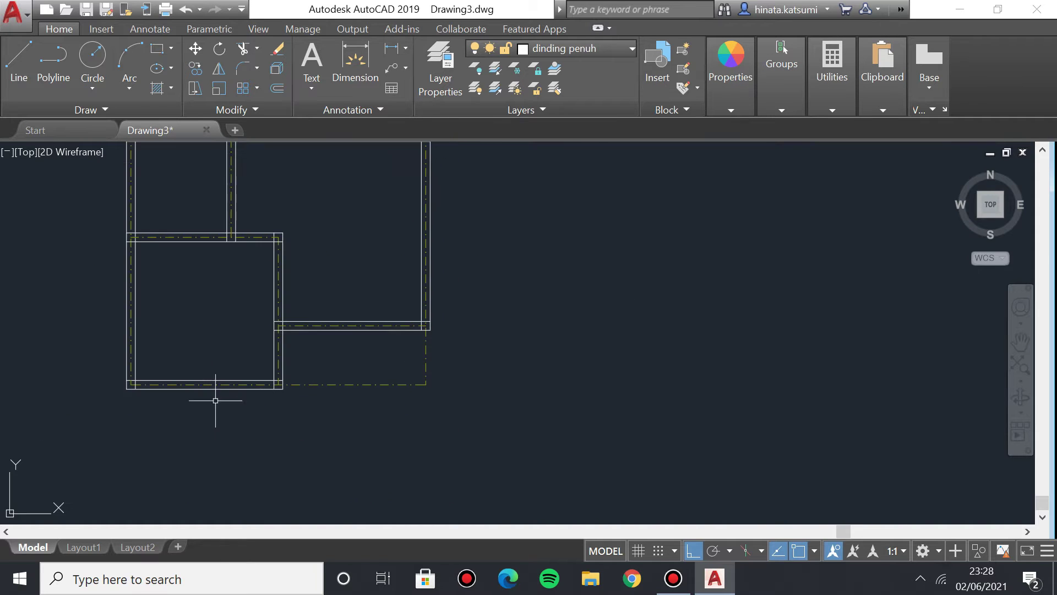
Turn off the "garis as" layer.
scroll(359, 420, "up", 2)
scroll(416, 287, "down", 2)
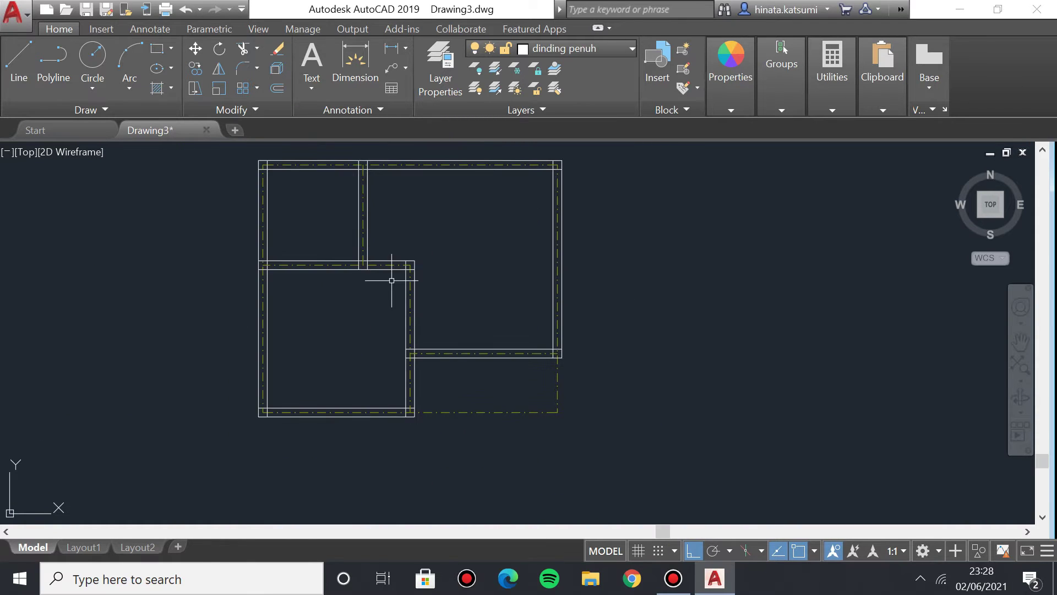
left_click(590, 51)
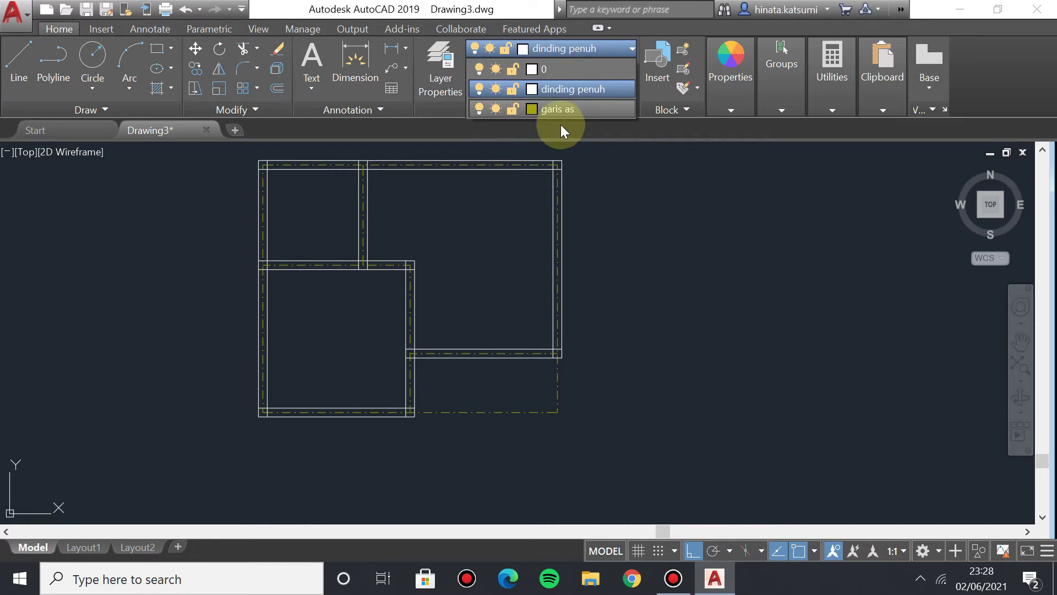
left_click(481, 111)
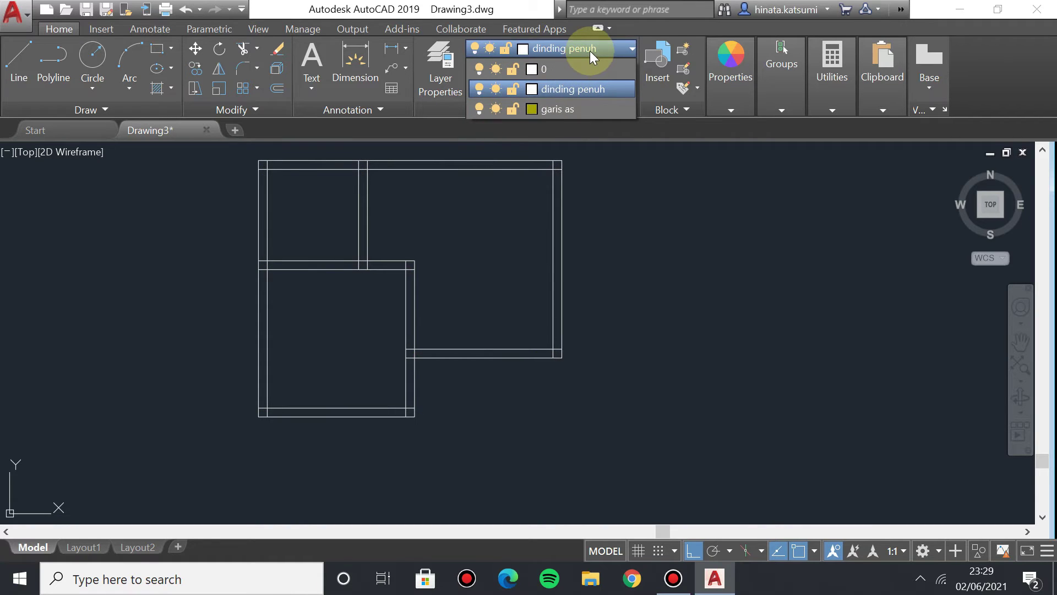
middle_click_drag(534, 366, 465, 330)
scroll(378, 346, "up", 2)
scroll(362, 457, "down", 2)
scroll(261, 287, "up", 2)
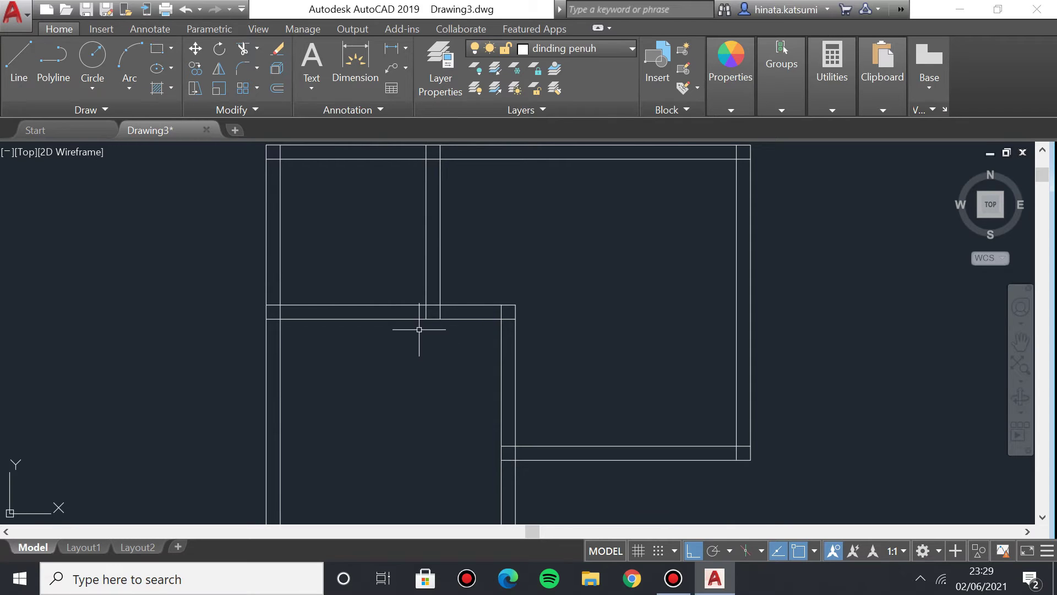
scroll(419, 329, "up", 4)
scroll(318, 330, "down", 2)
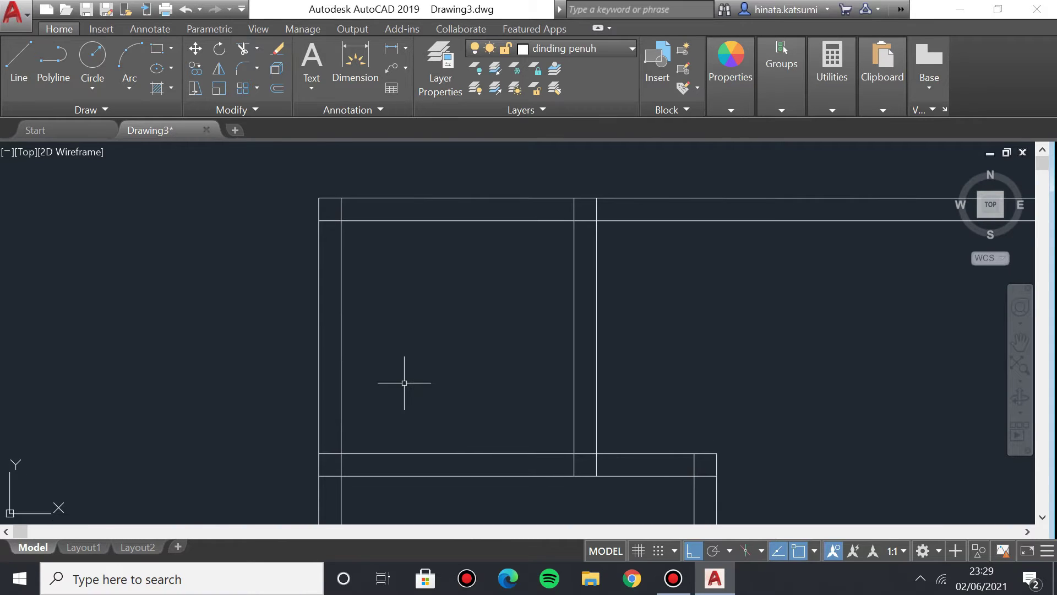
Try offsetting the lines of the left wall, the middle horizontal wall and the upper vertical partition toward each wall's centre.
type("of")
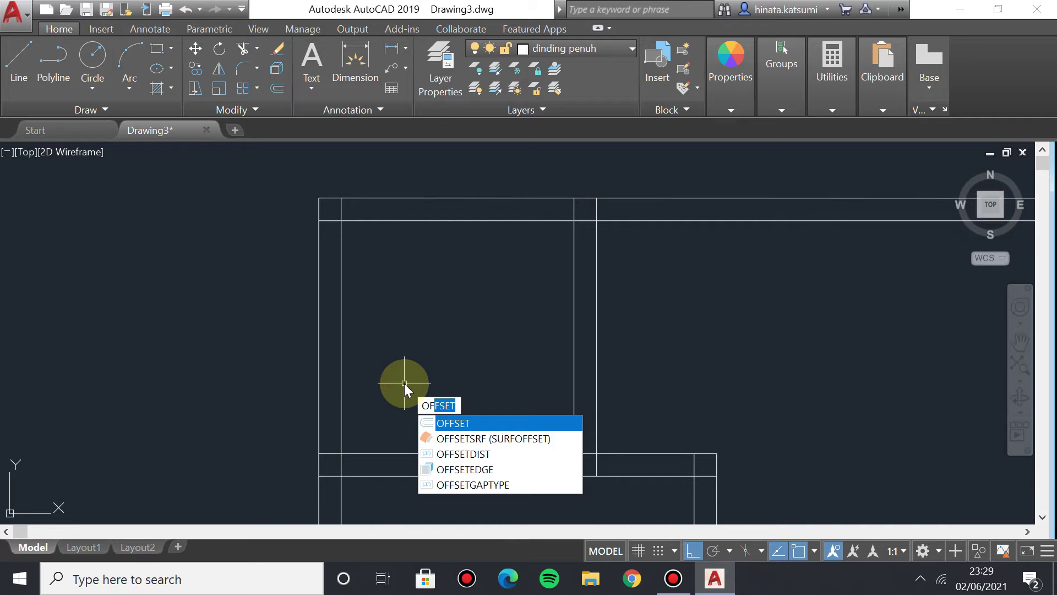
key("Return")
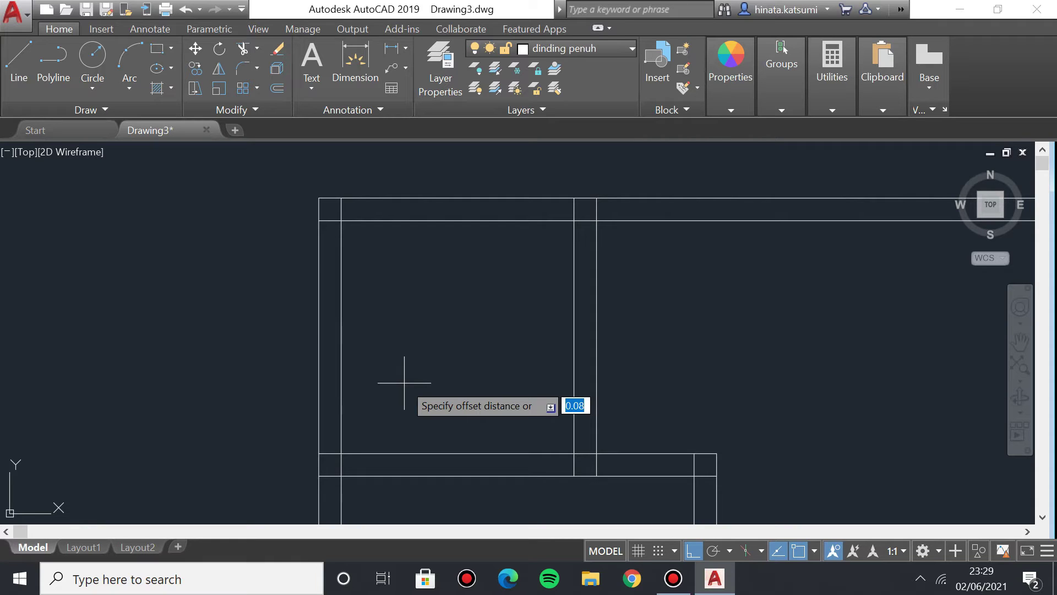
type("0")
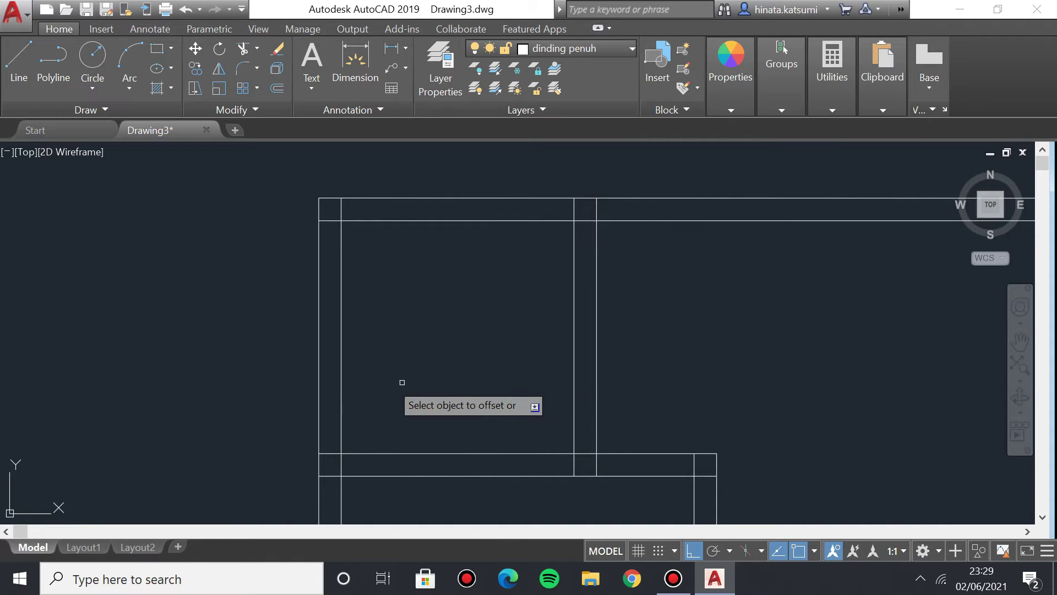
left_click(319, 359)
left_click(334, 359)
left_click(341, 361)
left_click(326, 361)
left_click(427, 454)
left_click(428, 462)
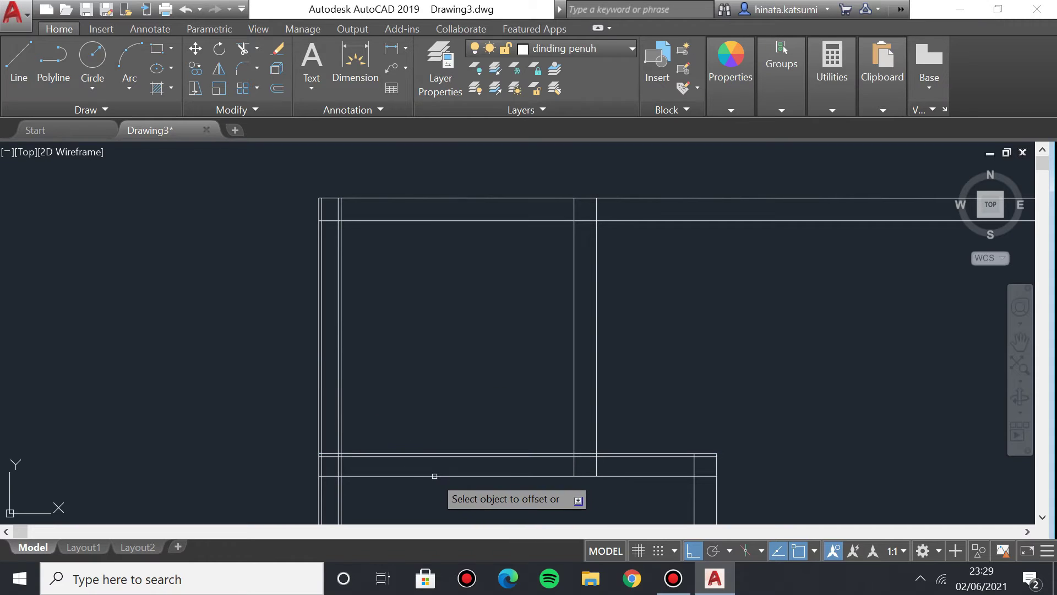
left_click(573, 379)
left_click(592, 385)
left_click(596, 385)
left_click(590, 372)
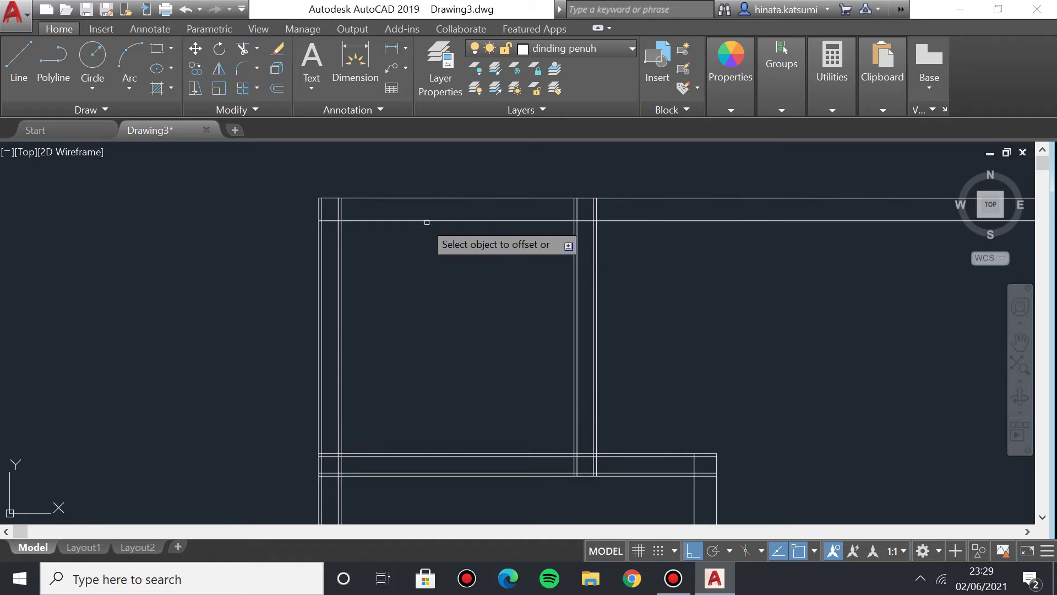
left_click(186, 9)
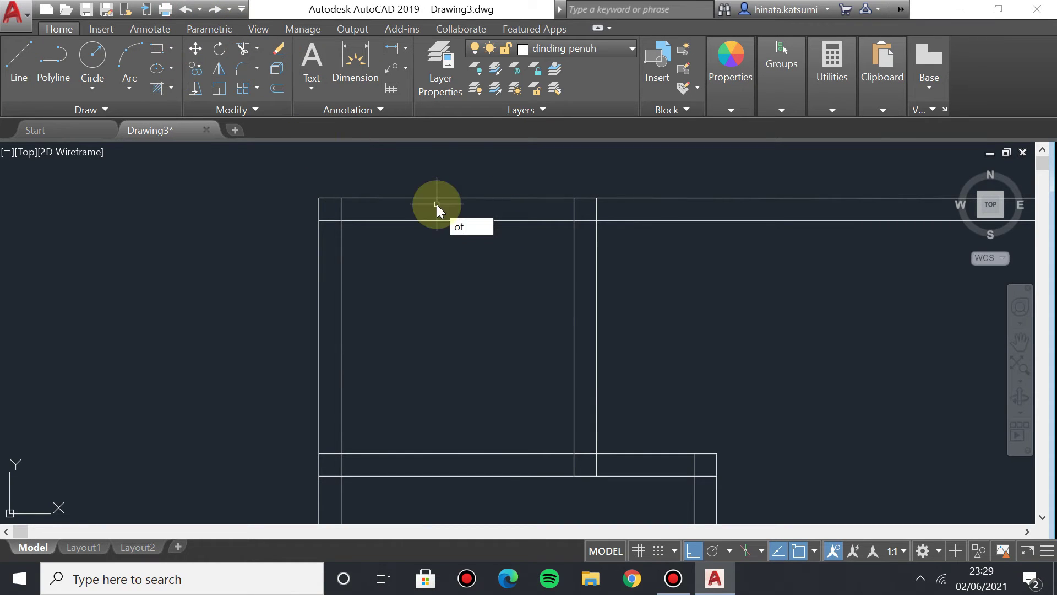
Offset both left wall lines inward and both lines of the middle horizontal wall downward by 0.02.
key("Return")
type("0.02")
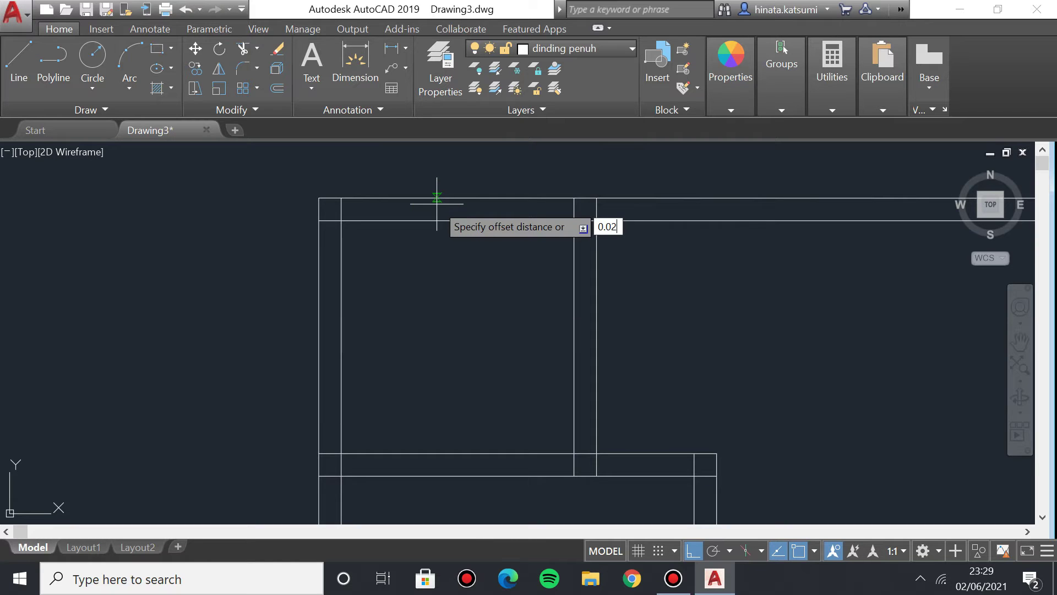
left_click(320, 318)
left_click(340, 322)
left_click(341, 322)
left_click(337, 330)
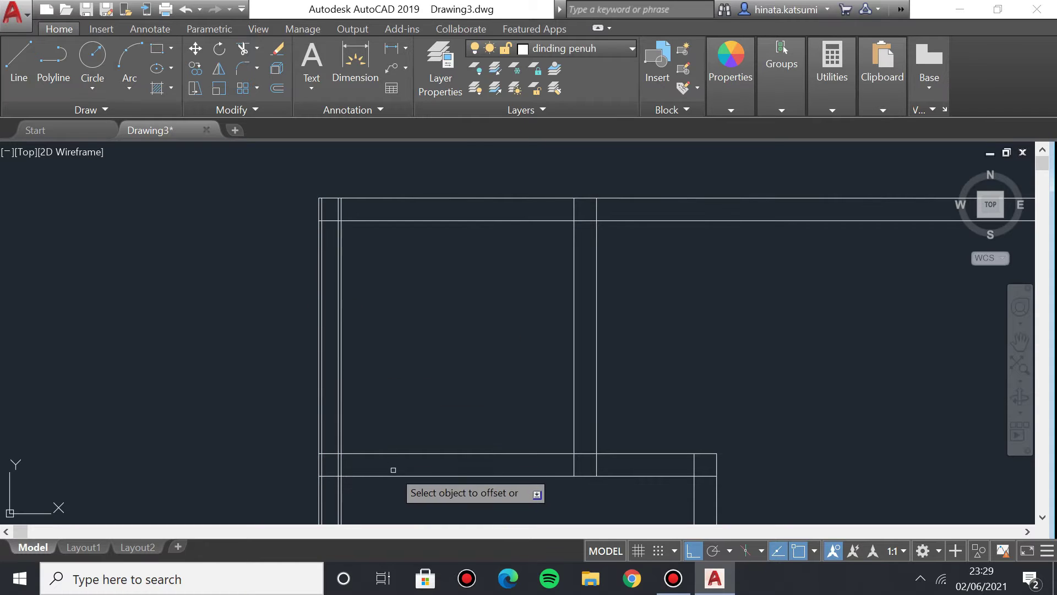
left_click(392, 453)
left_click(396, 465)
Offset both lines of the upper vertical partition and both lines of the top wall by 0.02 toward each wall's centre.
left_click(574, 428)
left_click(583, 426)
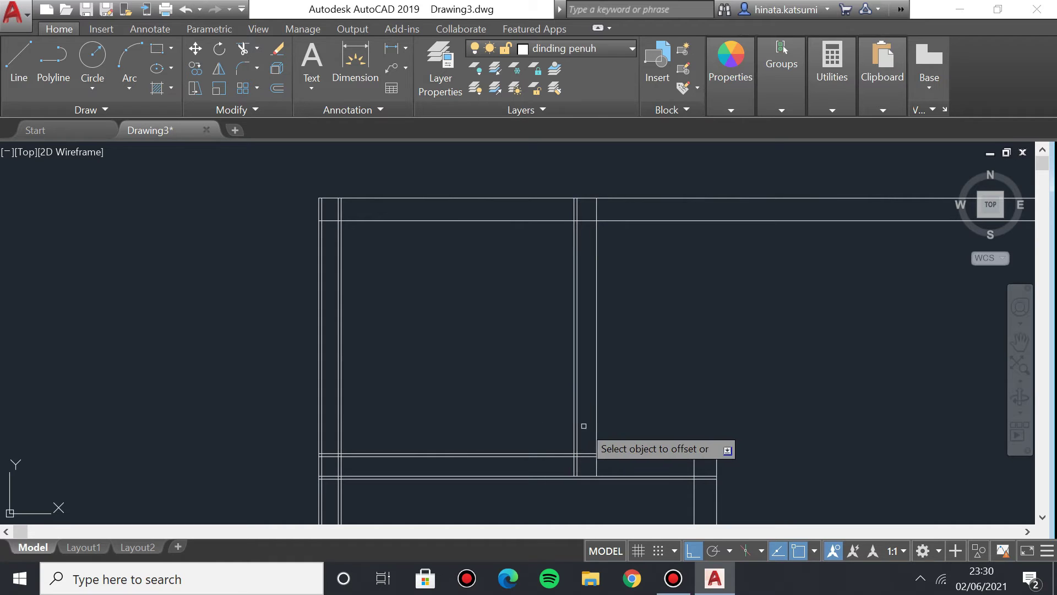
left_click(595, 427)
left_click(590, 414)
scroll(440, 220, "up", 4)
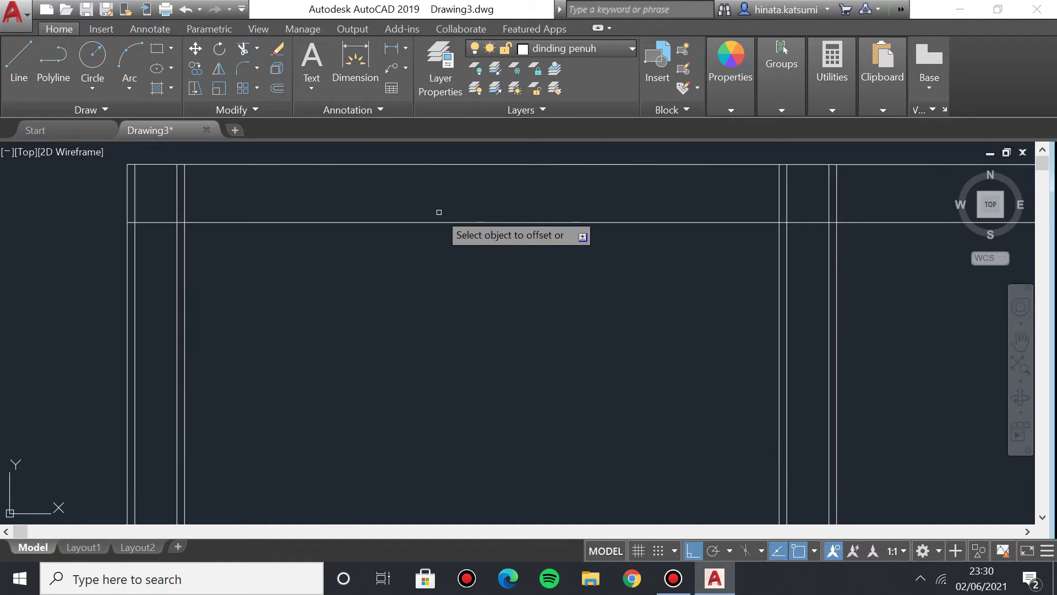
left_click(429, 223)
left_click(421, 176)
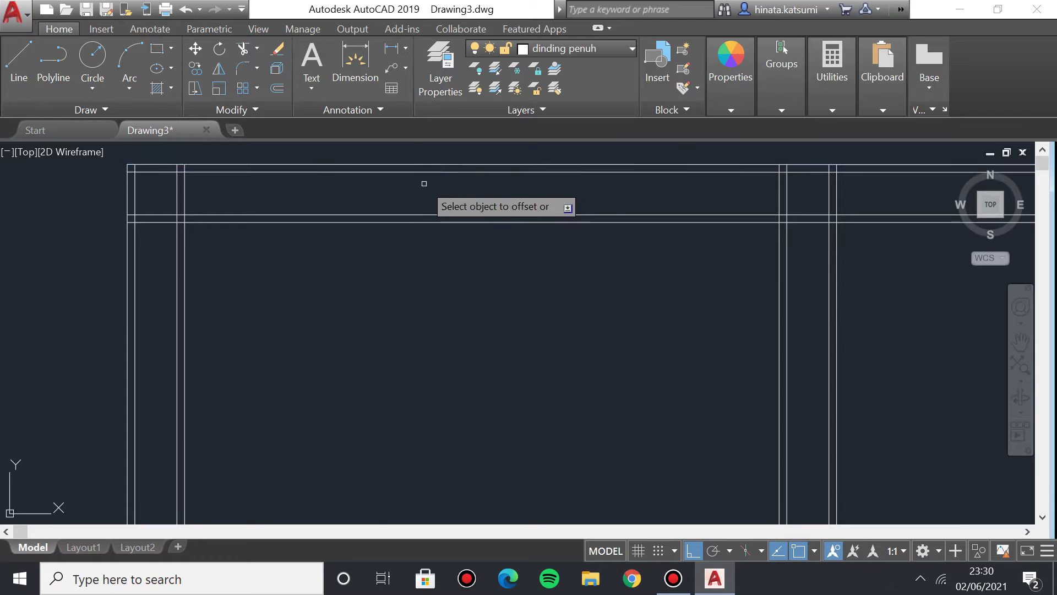
Offset both lines of the central vertical wall by 0.02 toward the wall's centre.
scroll(522, 395, "down", 5)
scroll(522, 396, "up", 5)
left_click(605, 384)
left_click(608, 385)
scroll(600, 396, "down", 3)
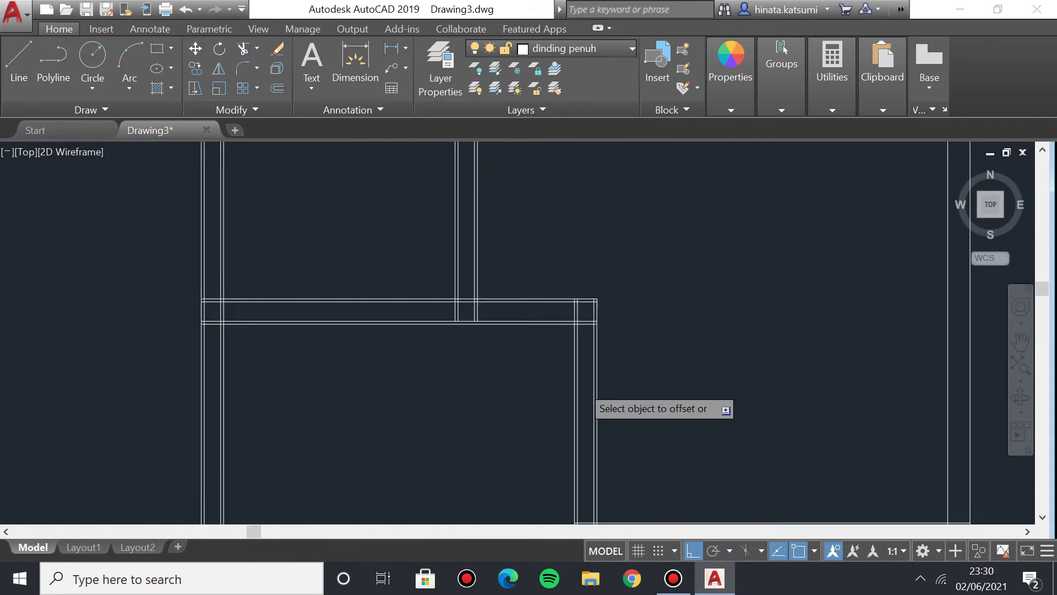
Offset the lines of the bottom wall and the lower-right horizontal wall by 0.02 toward each wall's centre.
scroll(497, 513, "up", 1)
left_click(500, 494)
left_click(503, 477)
left_click(512, 495)
left_click(513, 487)
left_click(811, 346)
left_click(806, 330)
Offset both lines of the right wall by 0.02 toward the wall's centre and end the command.
scroll(748, 345, "down", 2)
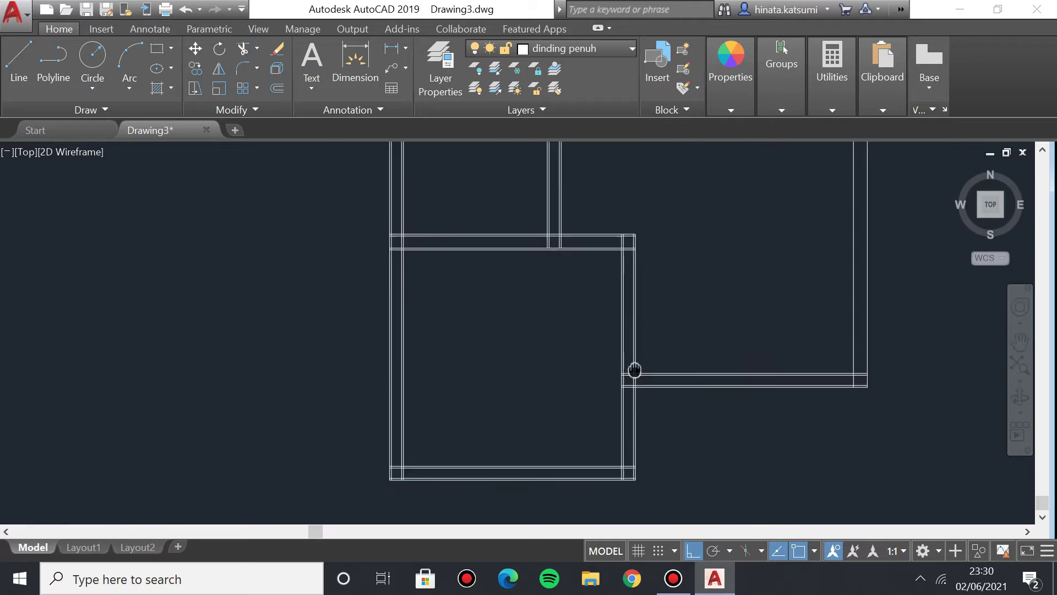
middle_click_drag(748, 345, 555, 328)
left_click(551, 328)
left_click(548, 336)
left_click(550, 337)
left_click(547, 319)
scroll(424, 217, "down", 2)
scroll(443, 298, "up", 3)
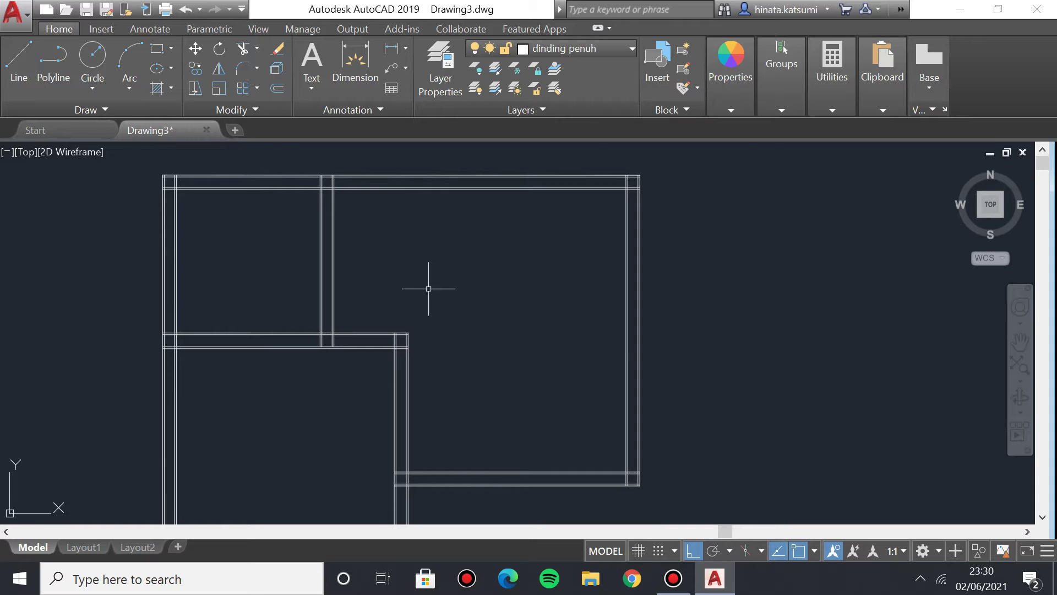
Inspect the doubled wall lines and the wall corners around the large upper-right room.
scroll(424, 292, "up", 2)
scroll(292, 259, "down", 2)
middle_click_drag(292, 260, 292, 305)
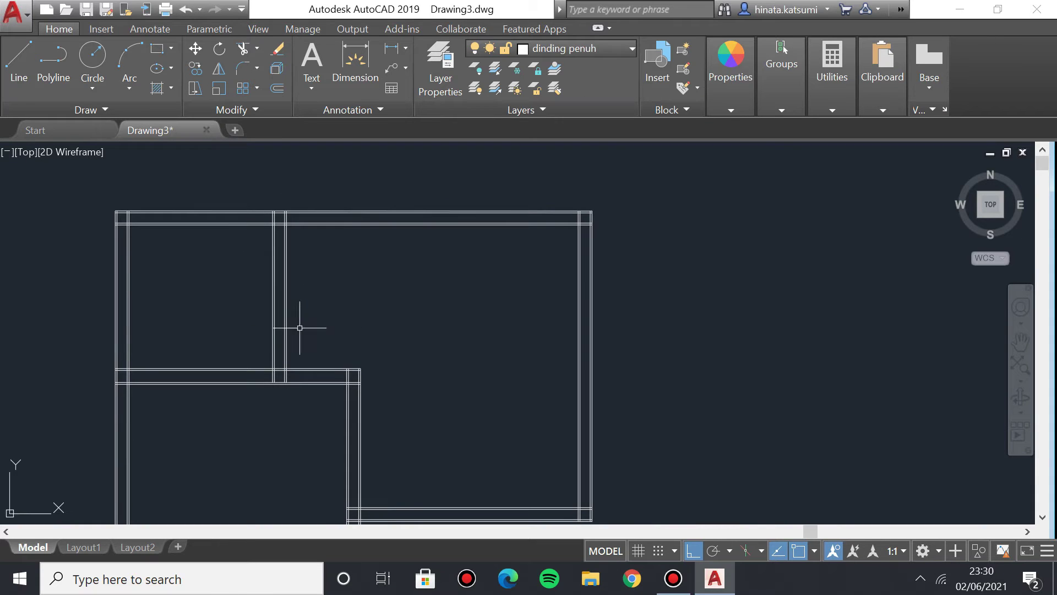
scroll(463, 374, "up", 2)
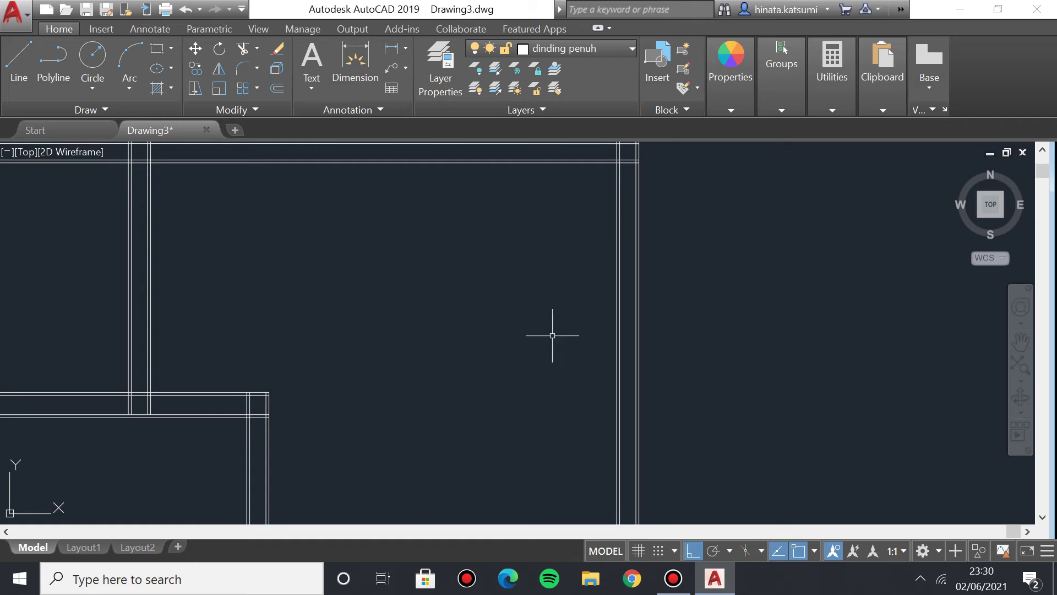
scroll(530, 336, "down", 2)
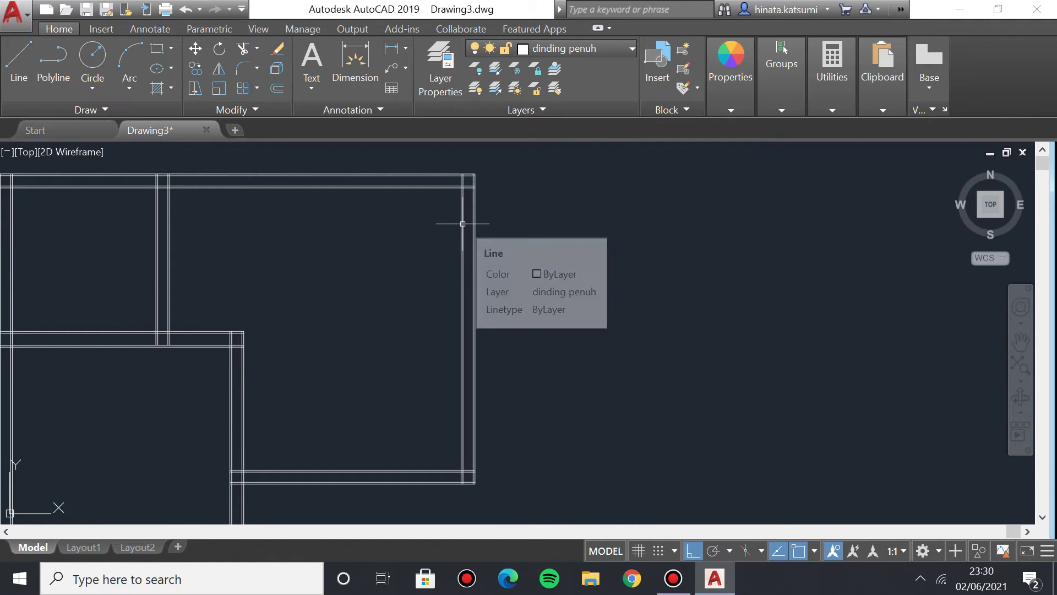
middle_click_drag(451, 223, 486, 231)
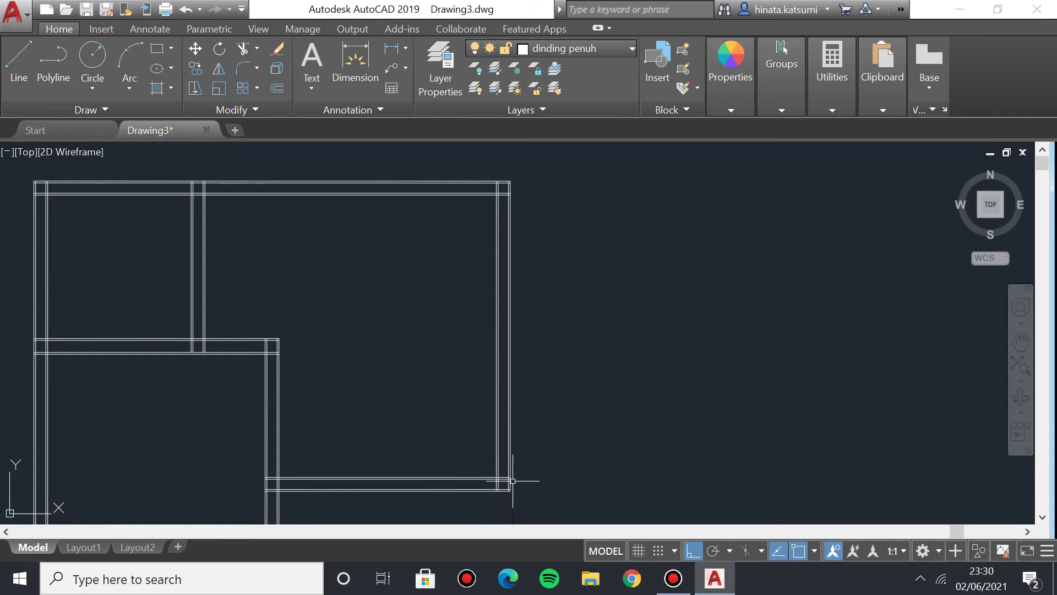
middle_click_drag(507, 187, 511, 231)
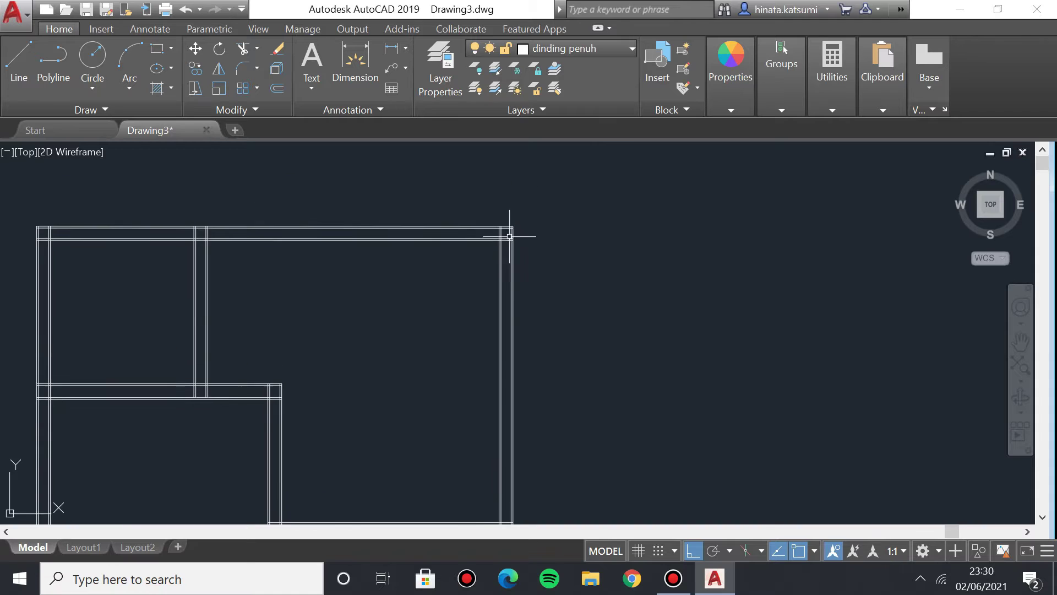
scroll(509, 288, "up", 2)
scroll(439, 374, "down", 3)
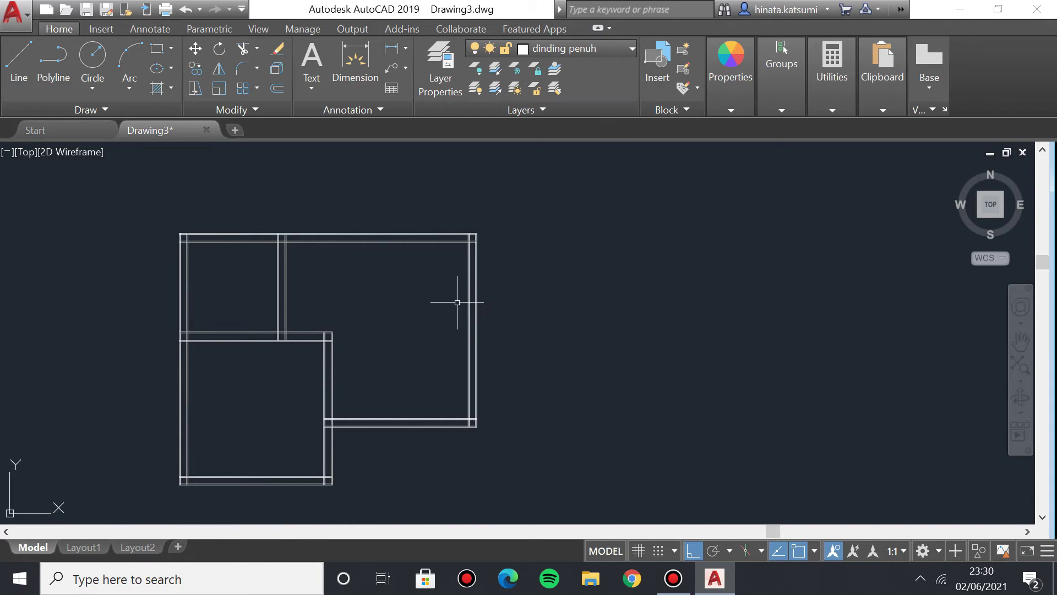
scroll(409, 349, "up", 4)
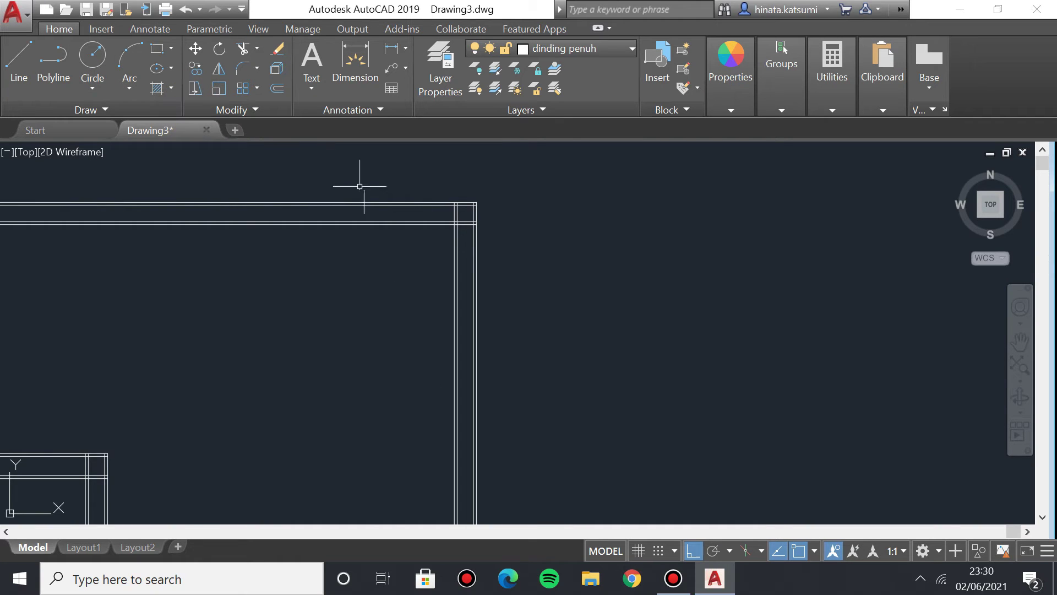
scroll(358, 183, "up", 1)
scroll(299, 231, "down", 1)
scroll(400, 314, "up", 1)
scroll(402, 297, "down", 1)
middle_click_drag(402, 295, 352, 319)
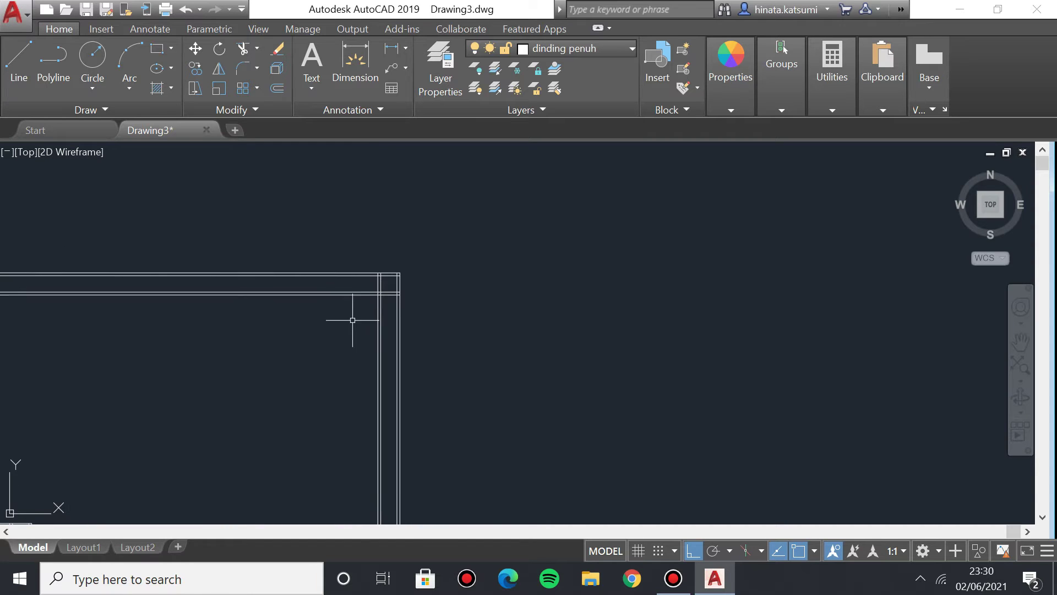
Draw a 0.15 line across the right wall along the top wall's lower line at the upper-right corner.
left_click(19, 61)
scroll(415, 298, "up", 4)
scroll(311, 292, "up", 2)
left_click(220, 316)
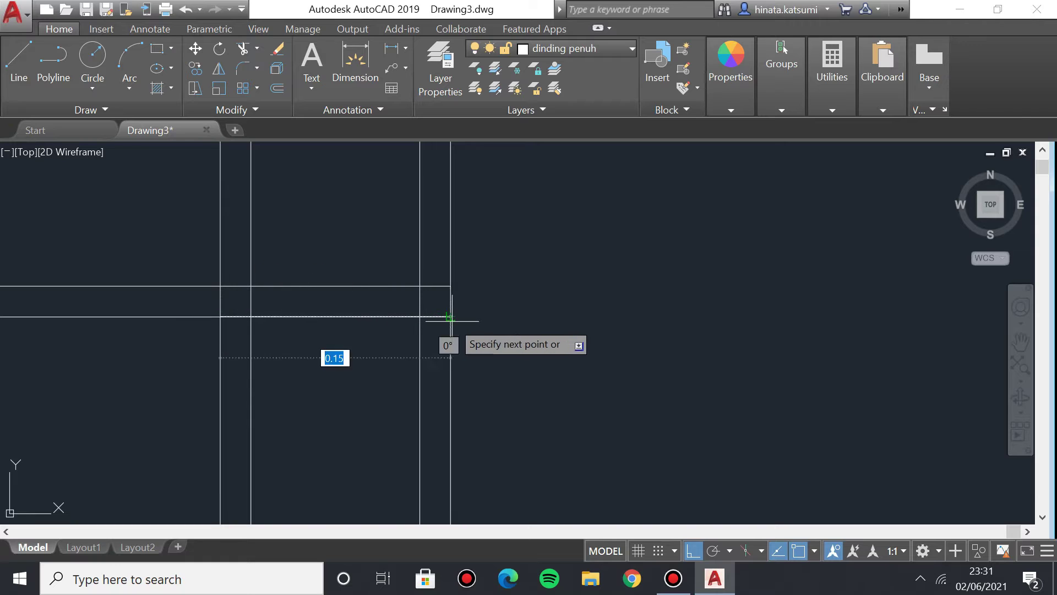
key("Escape")
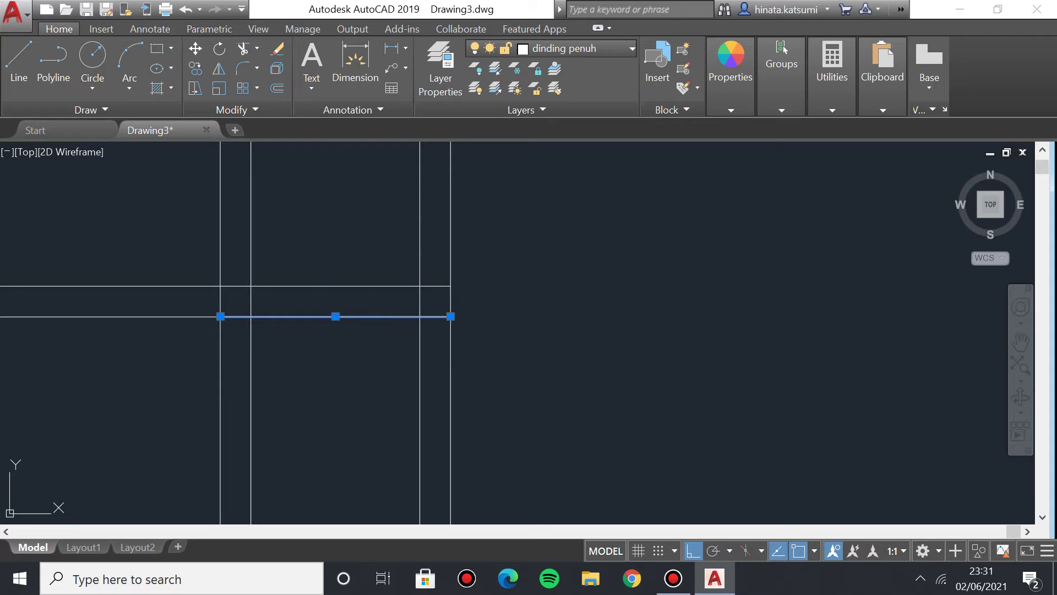
type("of")
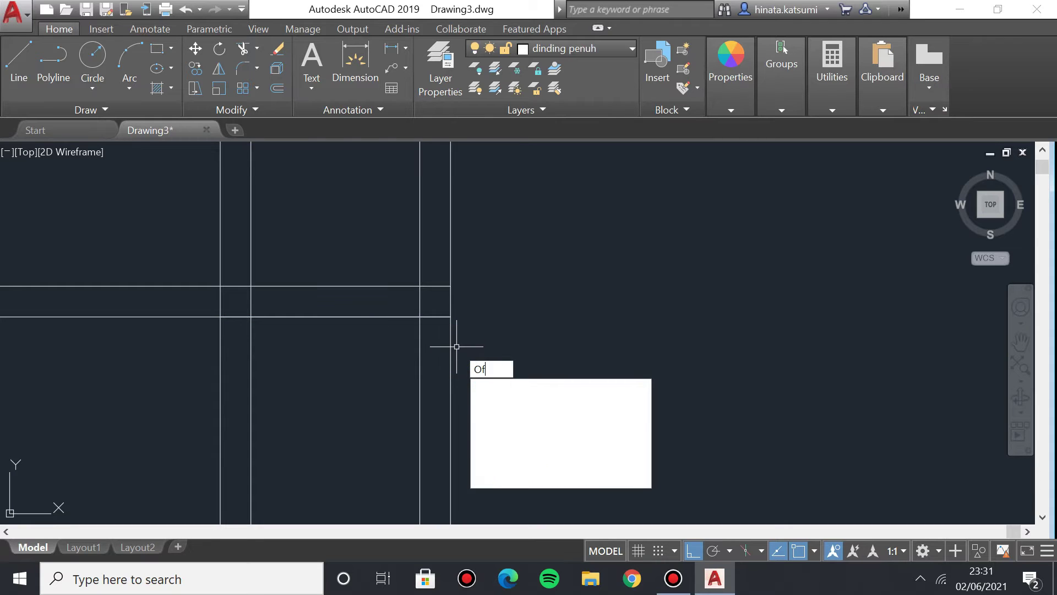
key("Escape")
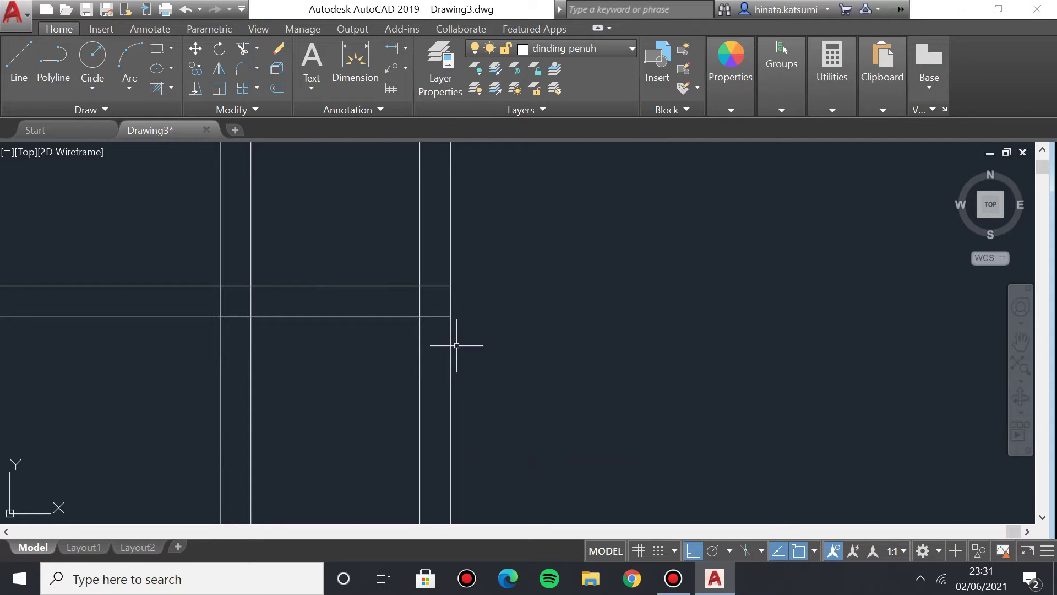
scroll(322, 316, "down", 4)
scroll(313, 273, "up", 2)
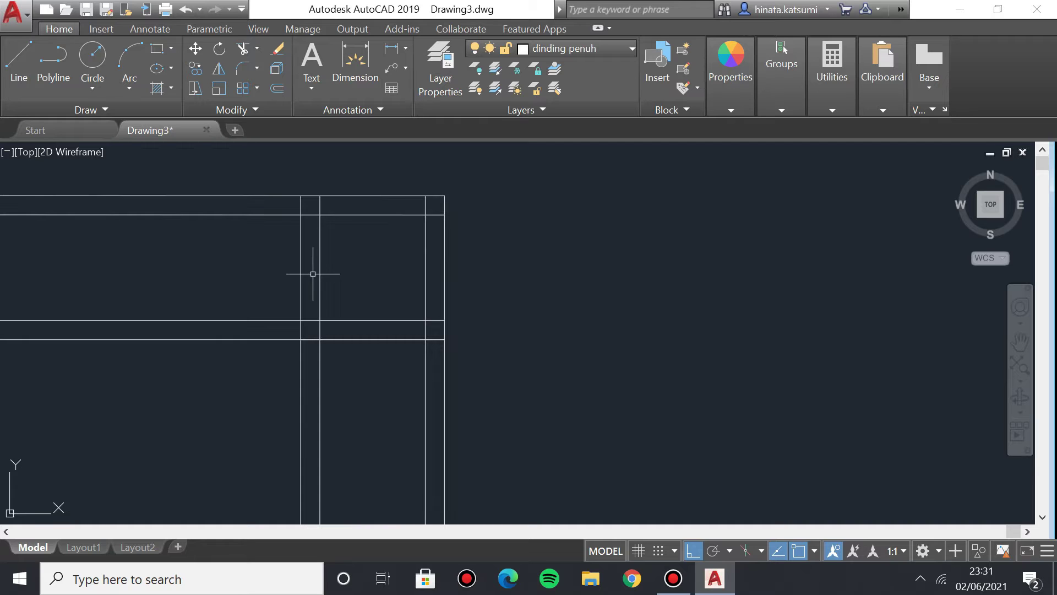
Turn on the "garis as" layer and draw a line across the right wall's full thickness at the top wall's axis.
left_click(545, 55)
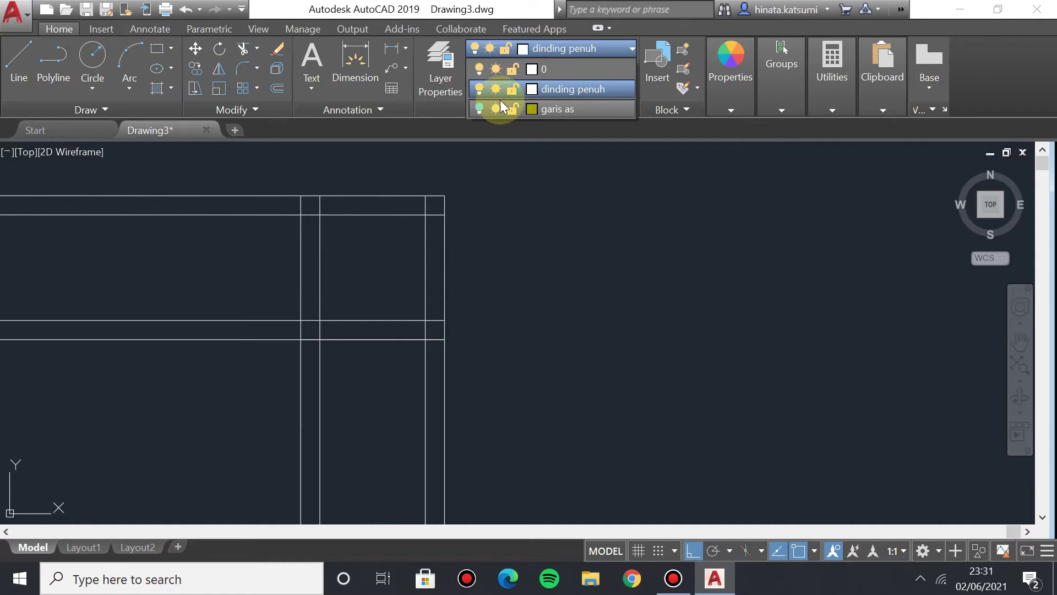
left_click(481, 108)
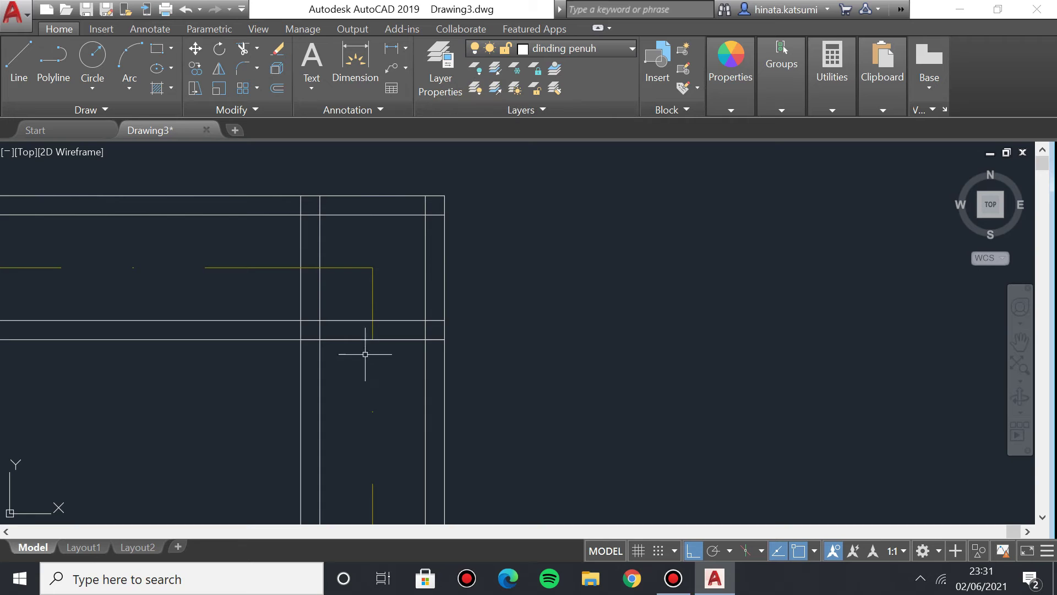
left_click(18, 55)
left_click(300, 268)
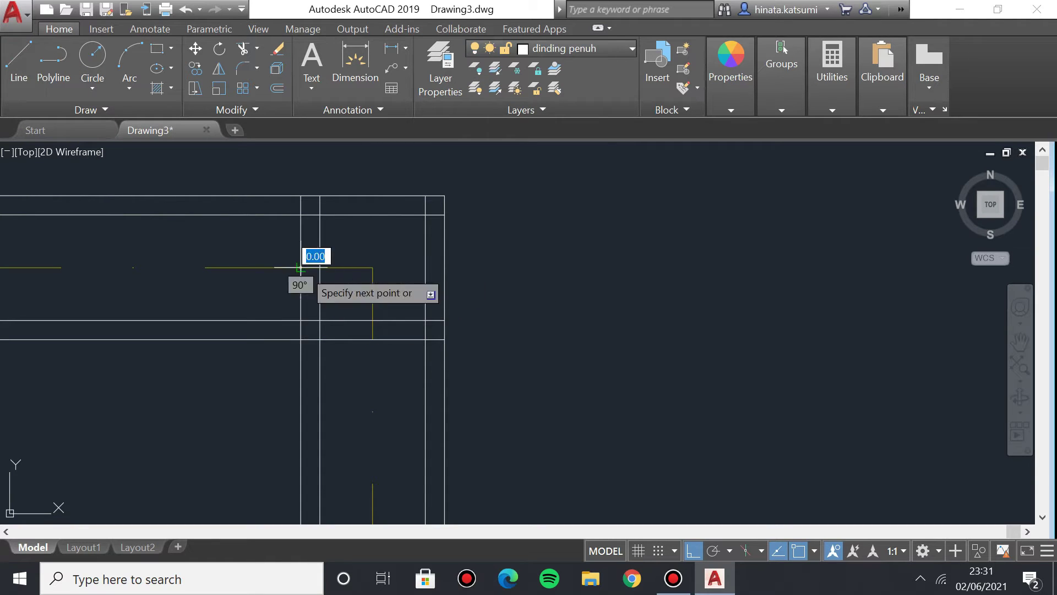
left_click(444, 267)
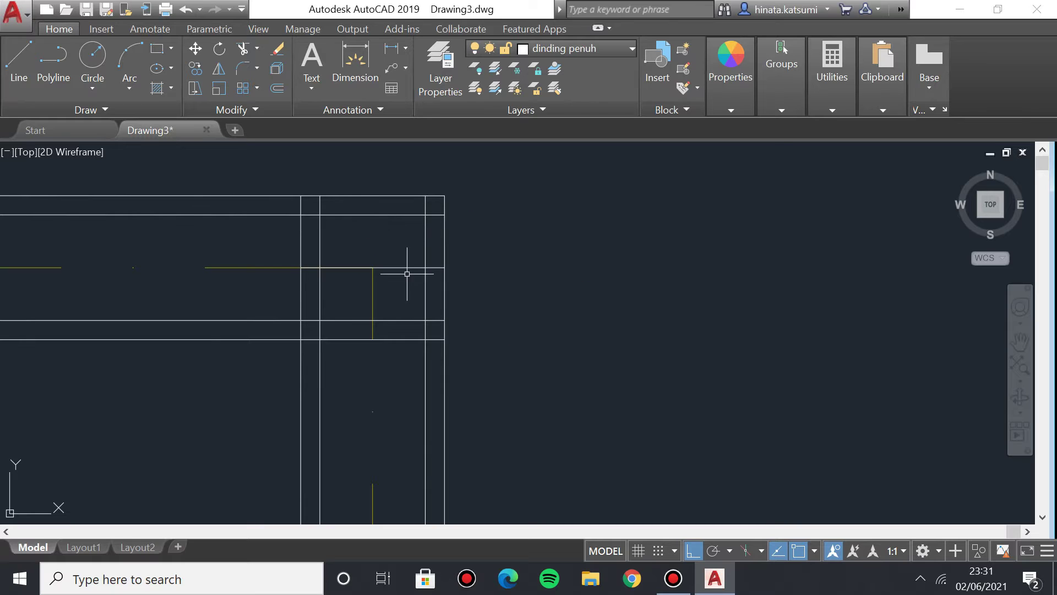
Offset the cross line at the top wall's axis by 1.2 down along the right wall.
type("off")
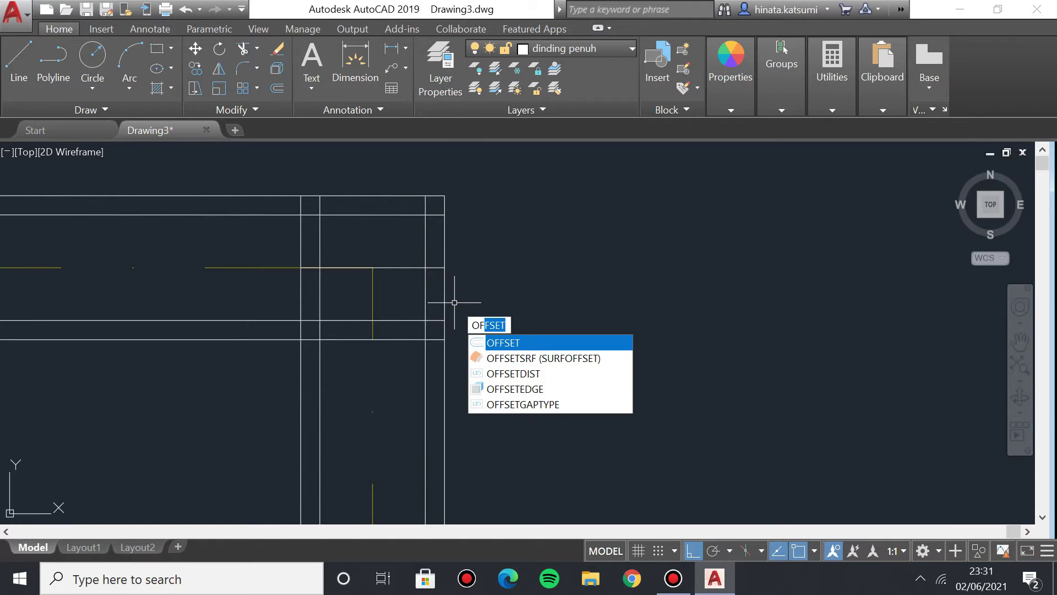
key("Return")
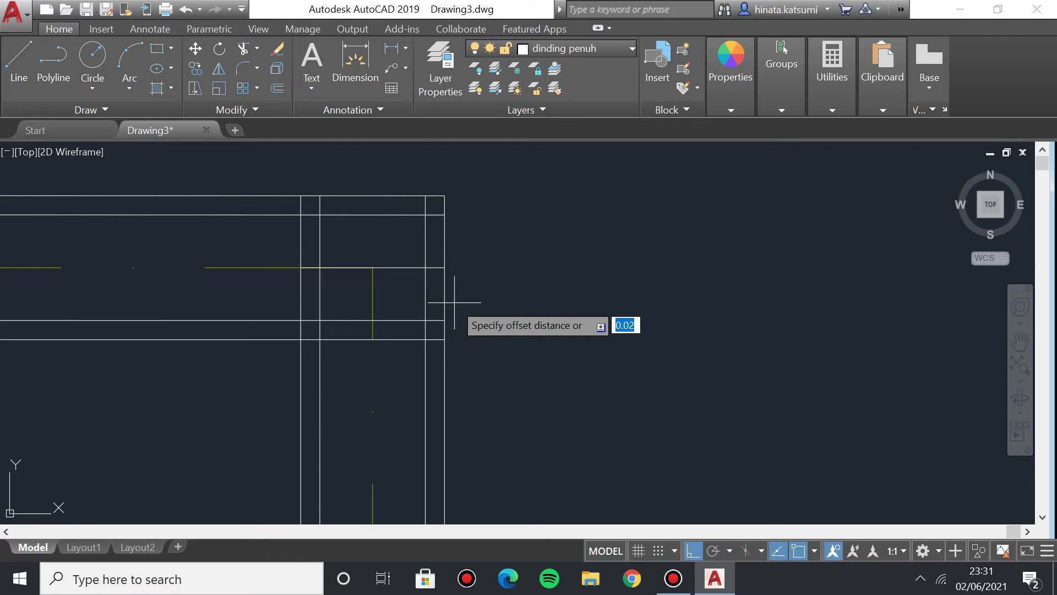
scroll(449, 301, "down", 3)
left_click(438, 186)
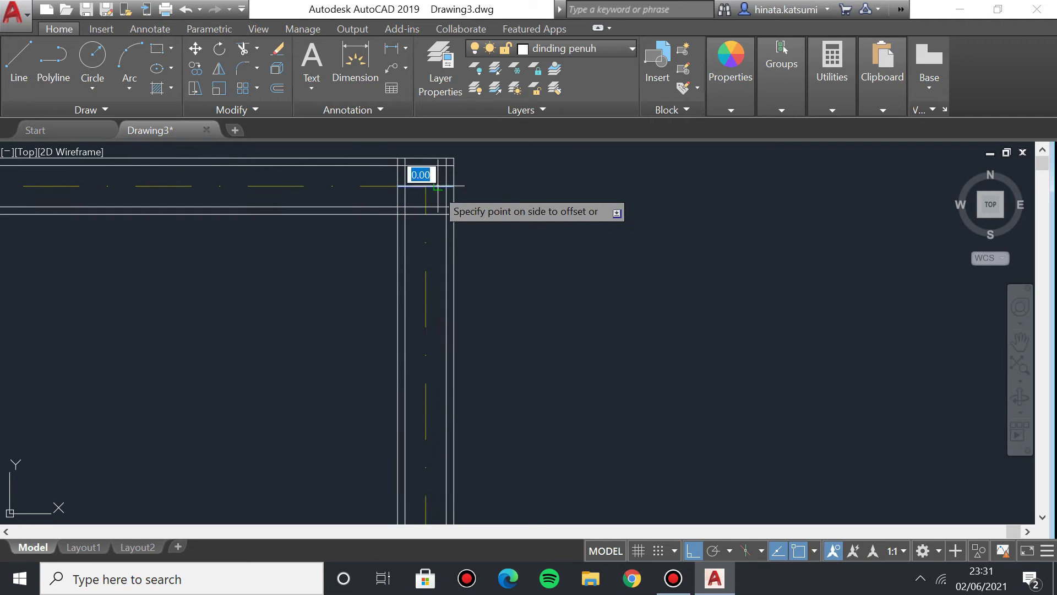
scroll(420, 411, "down", 6)
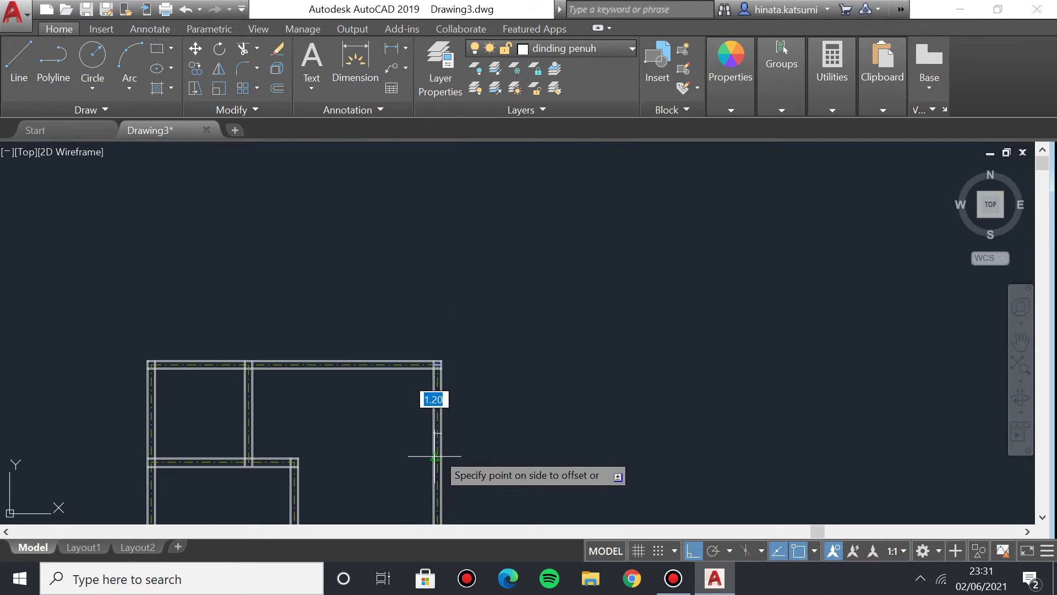
scroll(437, 445, "up", 5)
left_click(424, 374)
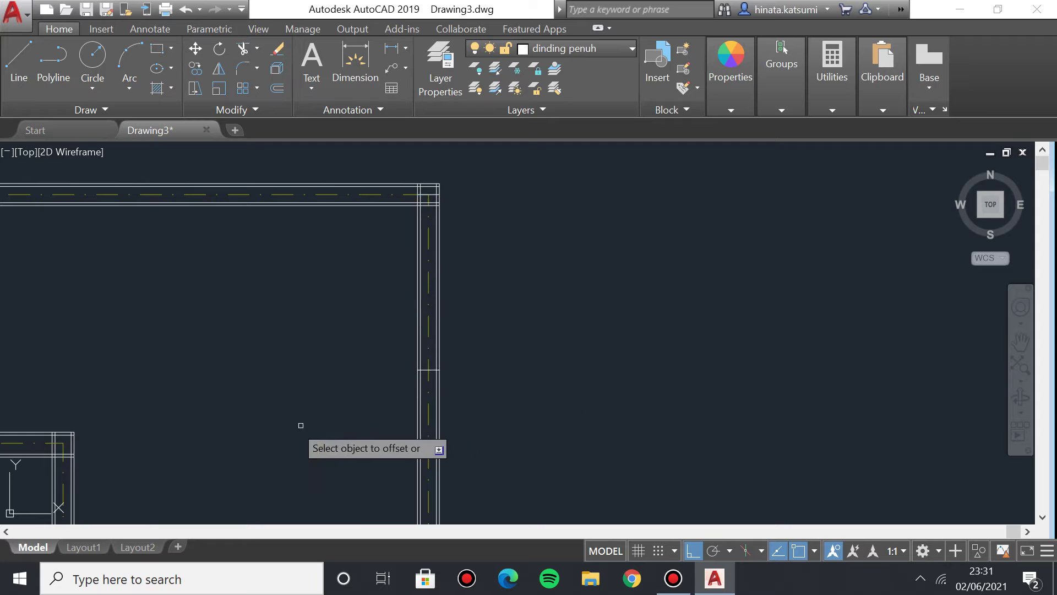
Examine the new cross line on the right wall up close.
scroll(308, 386, "down", 5)
scroll(321, 330, "up", 3)
middle_click_drag(338, 313, 319, 365)
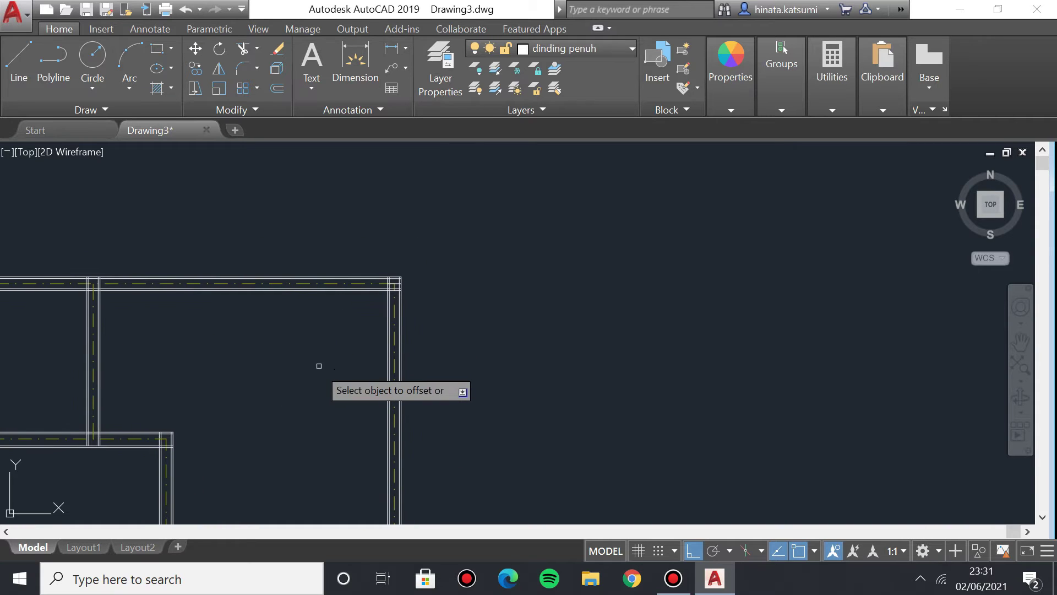
scroll(345, 389, "down", 1)
scroll(363, 422, "up", 1)
scroll(391, 388, "up", 2)
scroll(357, 330, "down", 1)
scroll(381, 359, "down", 1)
scroll(388, 336, "up", 1)
middle_click_drag(390, 325, 358, 358)
scroll(363, 331, "up", 5)
middle_click_drag(333, 279, 285, 303)
scroll(285, 302, "up", 1)
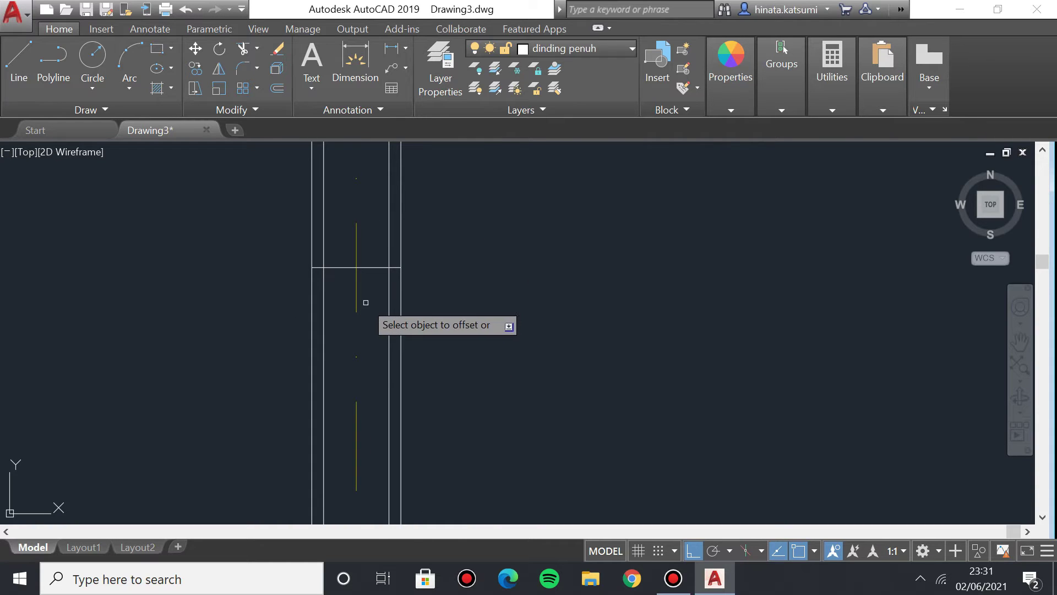
type("of")
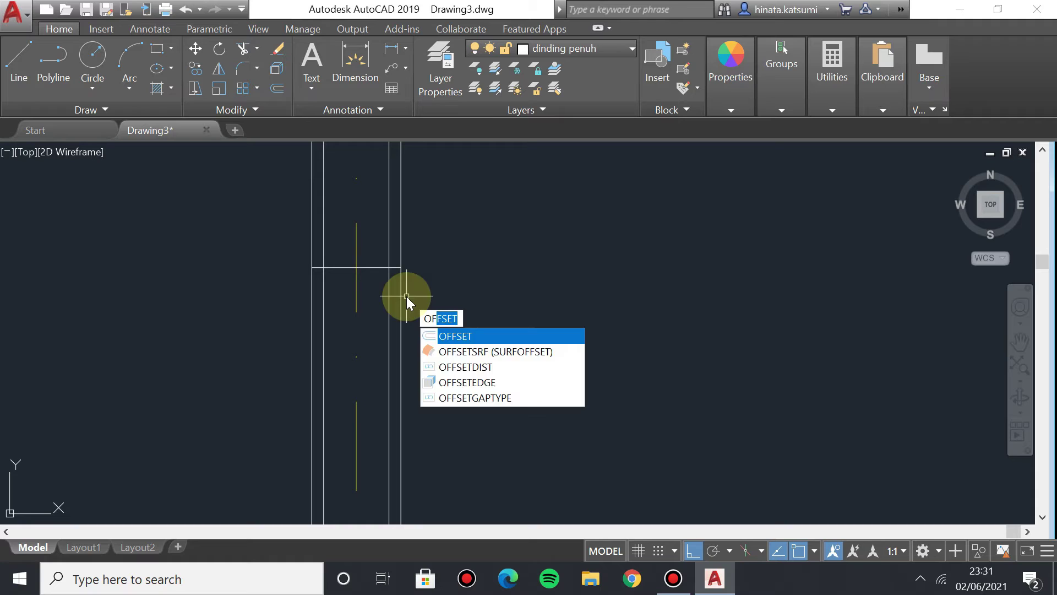
key("Return")
type("0")
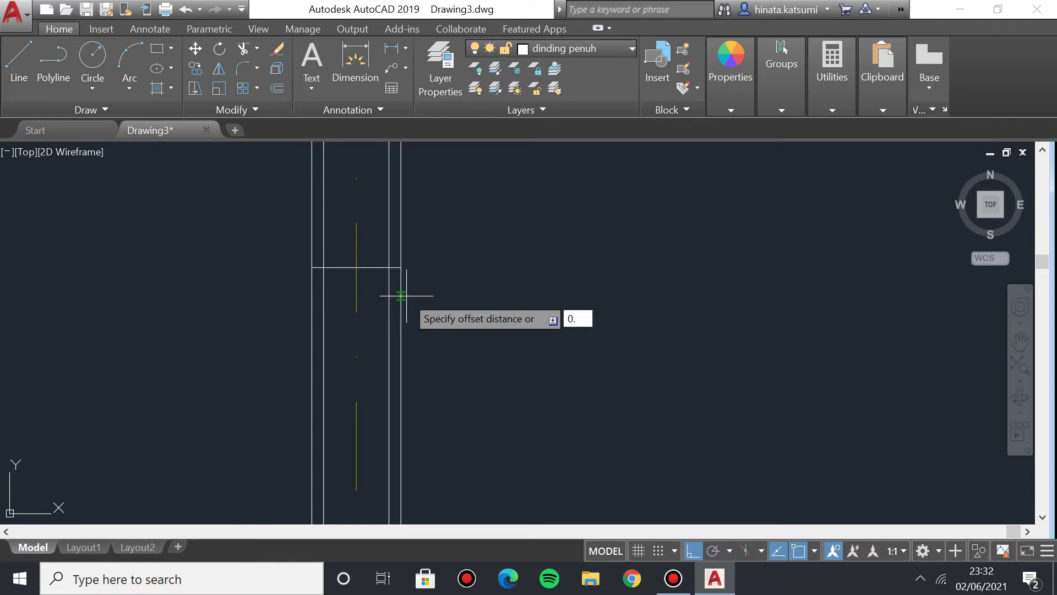
left_click(365, 268)
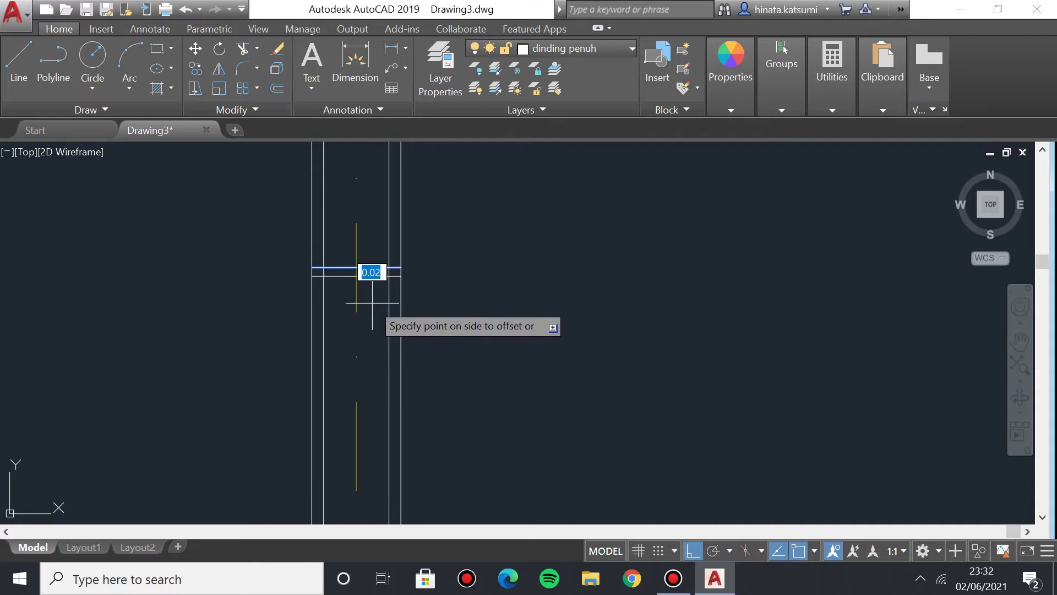
key("Escape")
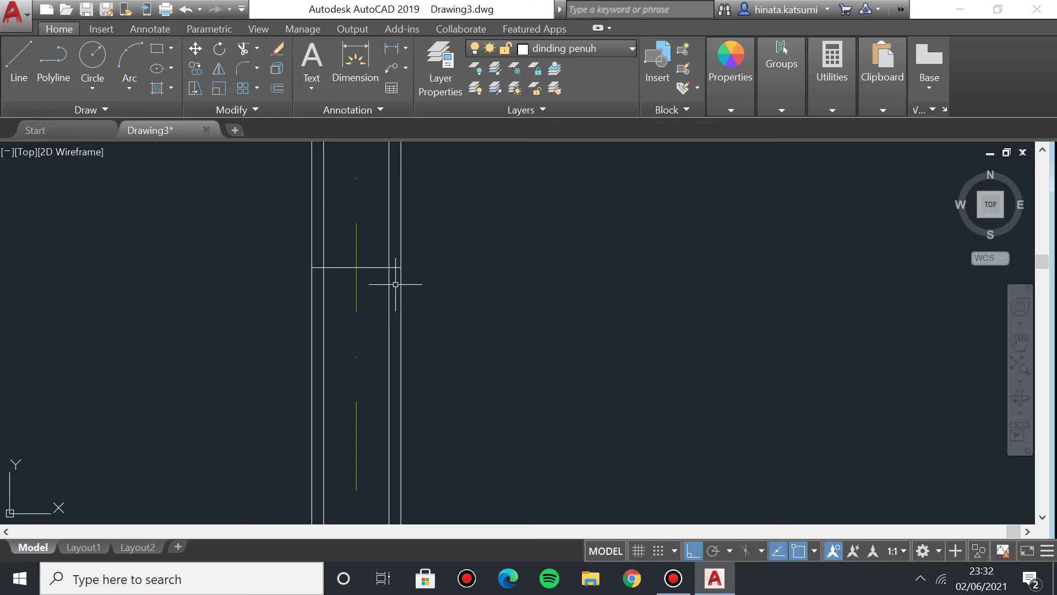
Offset the cross line halfway down the right wall by 0.15 downward.
type("off")
key("Return")
type("0.15")
key("Return")
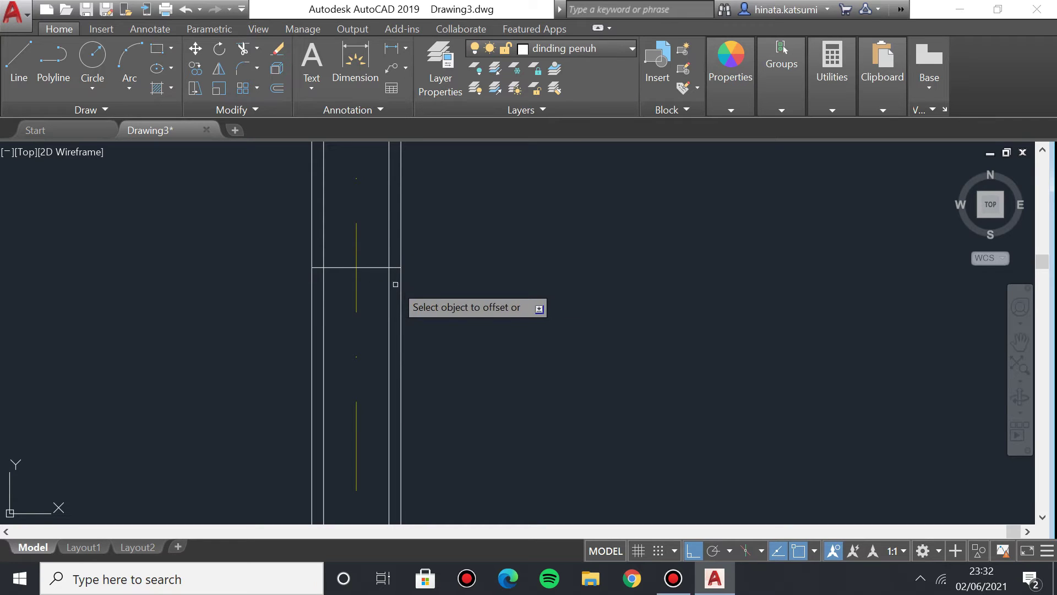
left_click(371, 269)
left_click(397, 375)
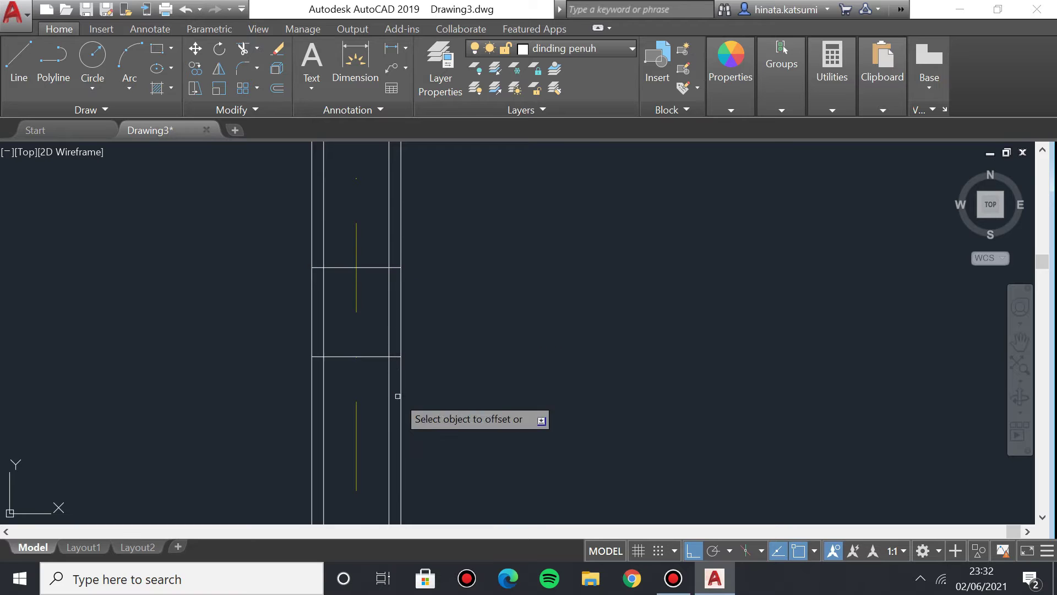
Examine the wall junctions around the large upper-right room.
scroll(259, 217, "down", 3)
scroll(275, 284, "up", 3)
scroll(352, 371, "down", 5)
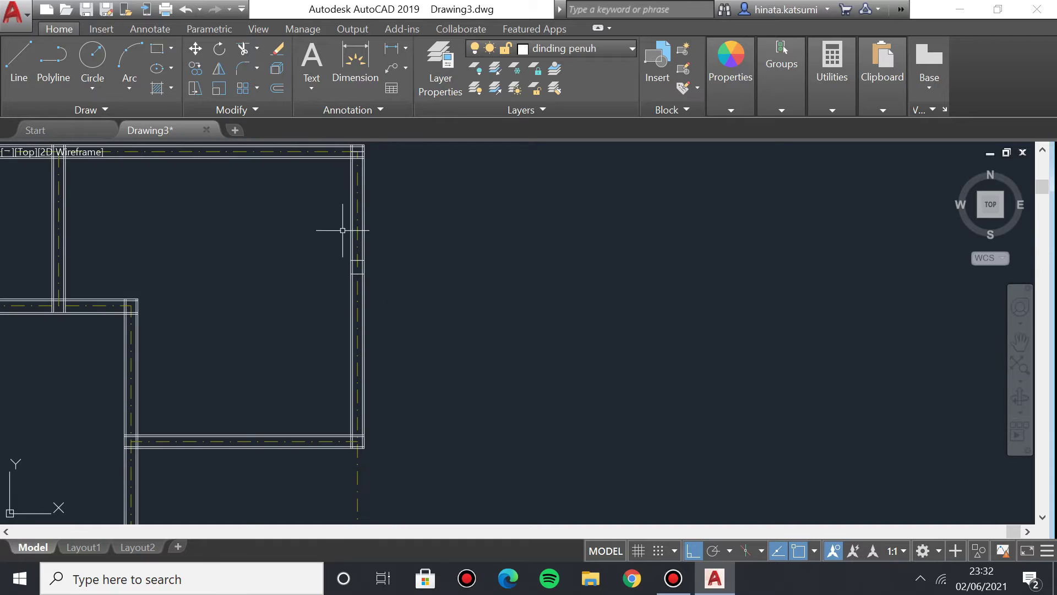
scroll(189, 204, "up", 9)
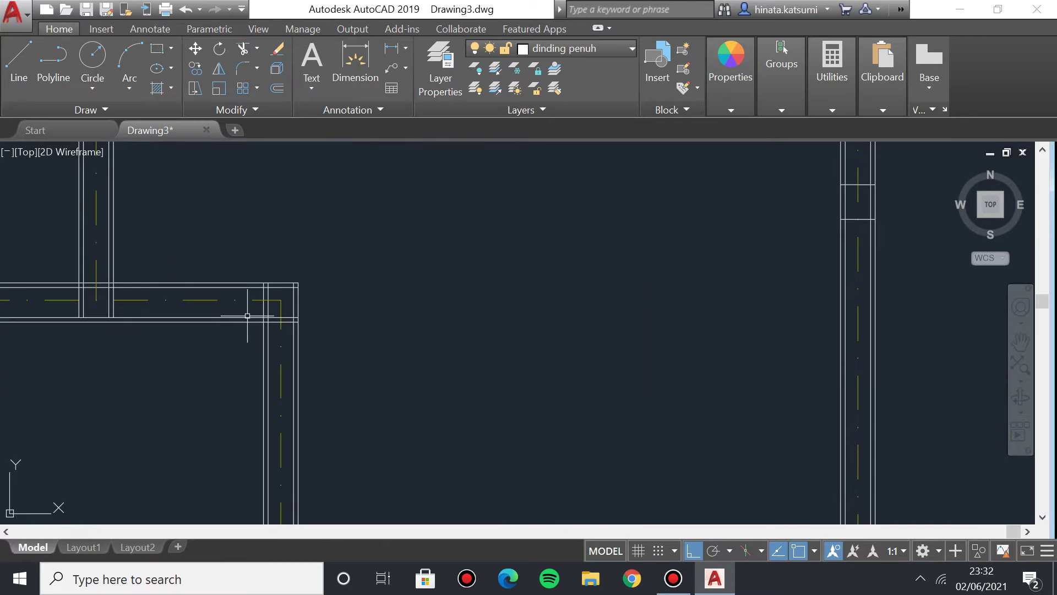
middle_click_drag(422, 264, 406, 355)
scroll(583, 236, "down", 4)
scroll(597, 224, "up", 4)
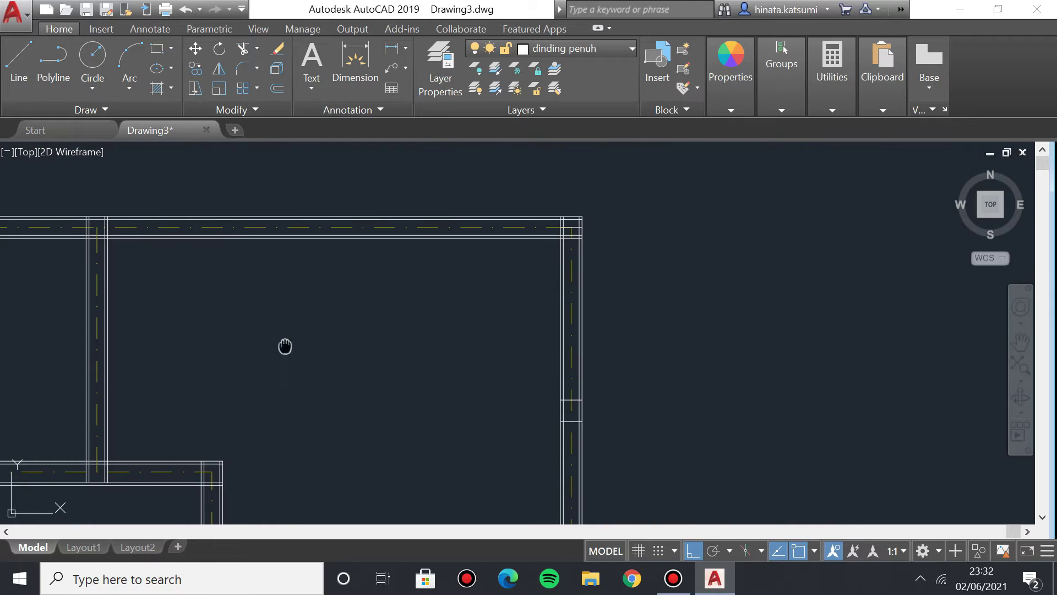
middle_click_drag(286, 347, 425, 335)
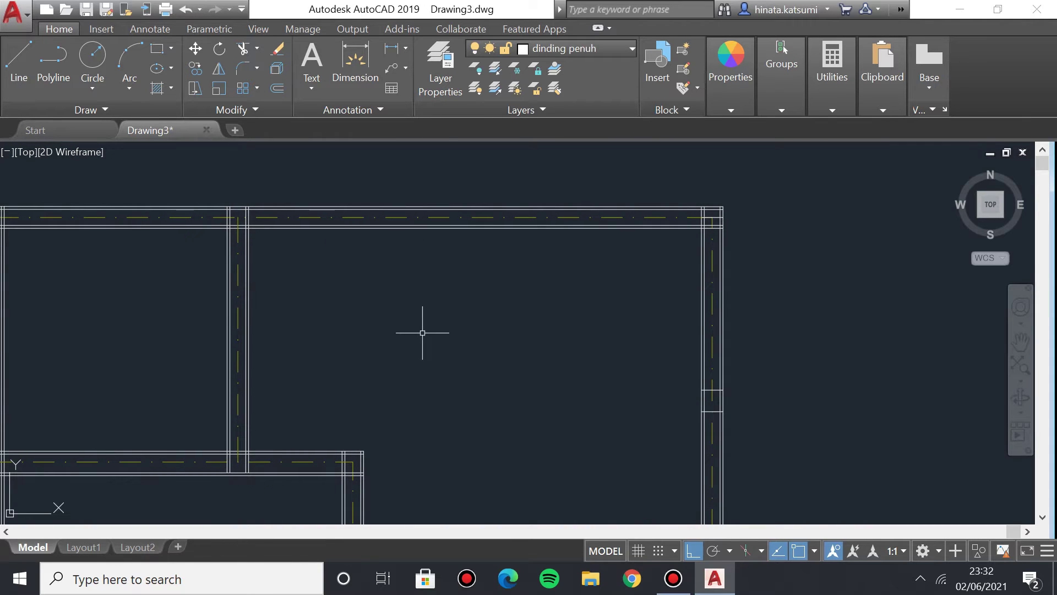
Turn off the "garis as" layer and trim the right wall's inner lines between its two 0.15-spaced cross lines.
type("tr")
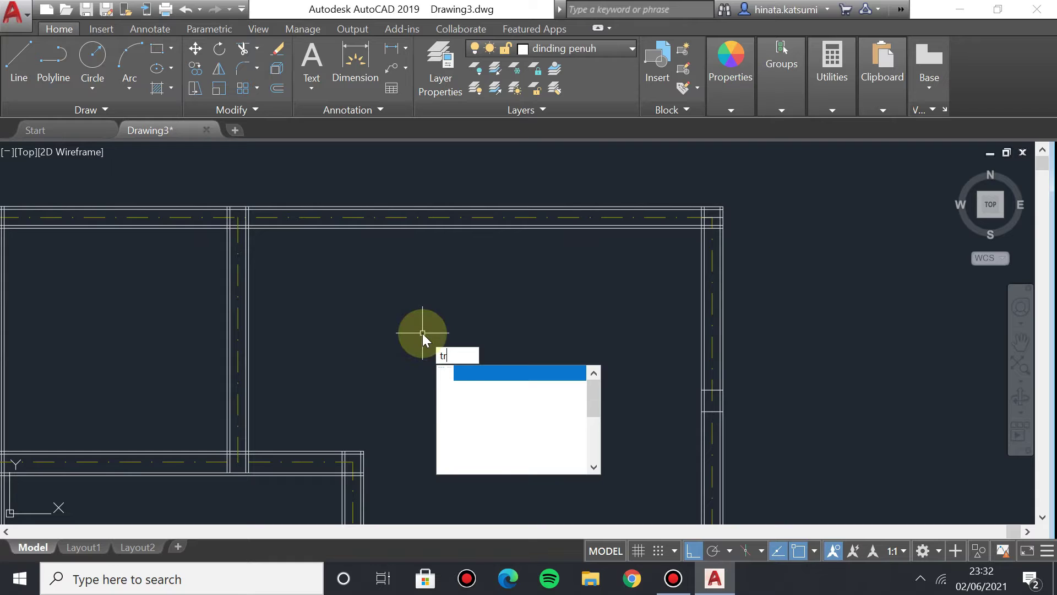
key("Return")
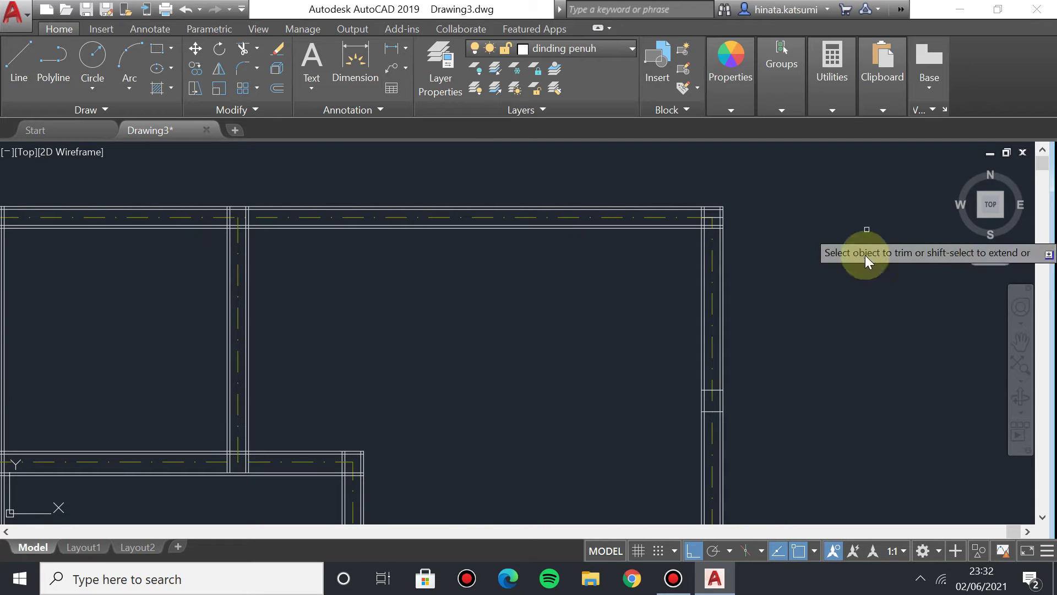
scroll(639, 398, "up", 5)
middle_click_drag(546, 405, 550, 341)
left_click(543, 48)
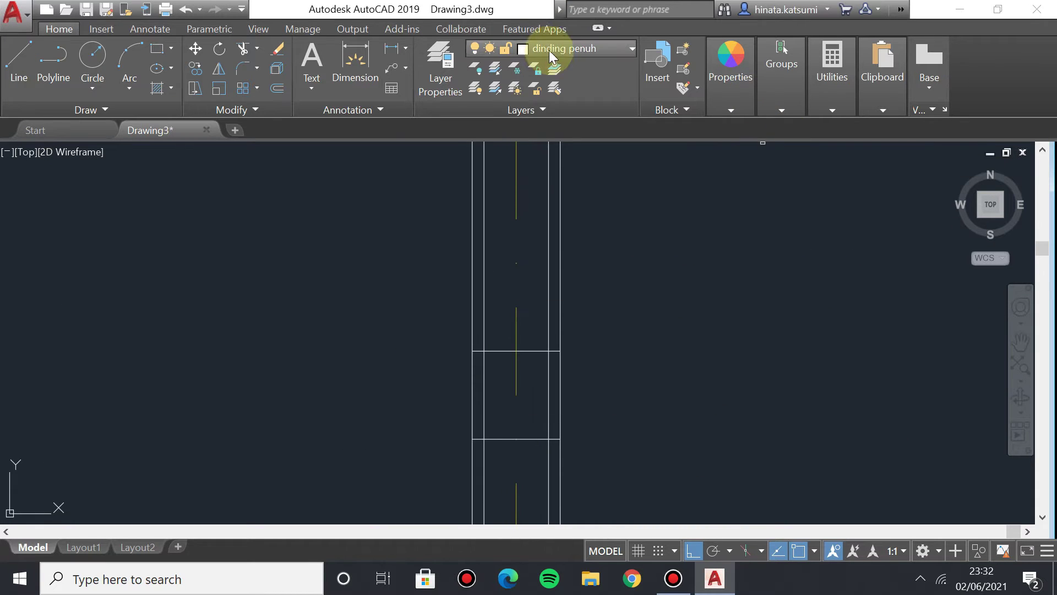
left_click(478, 108)
left_click(547, 45)
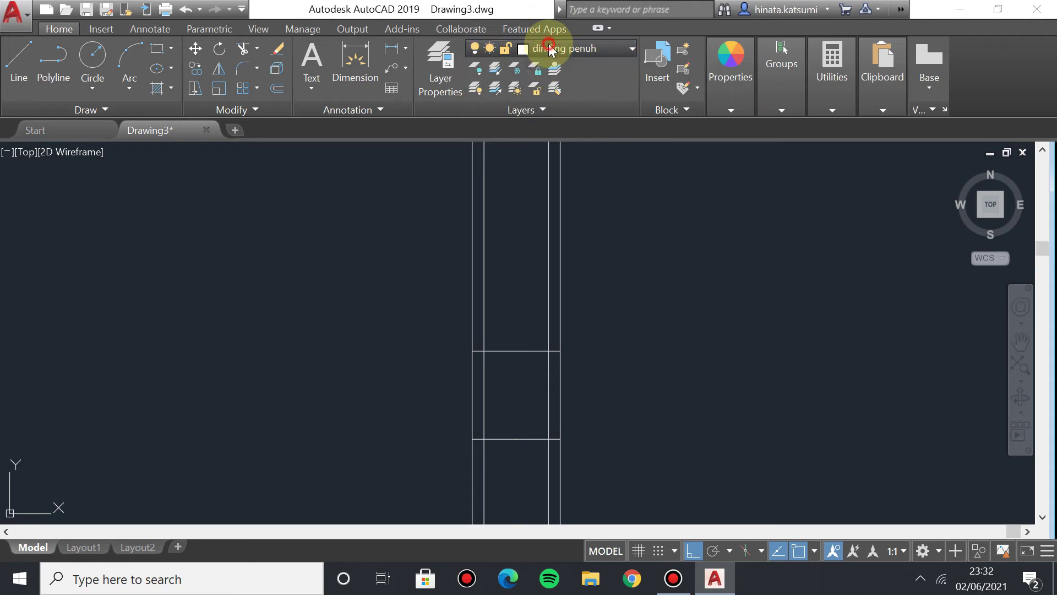
left_click(538, 373)
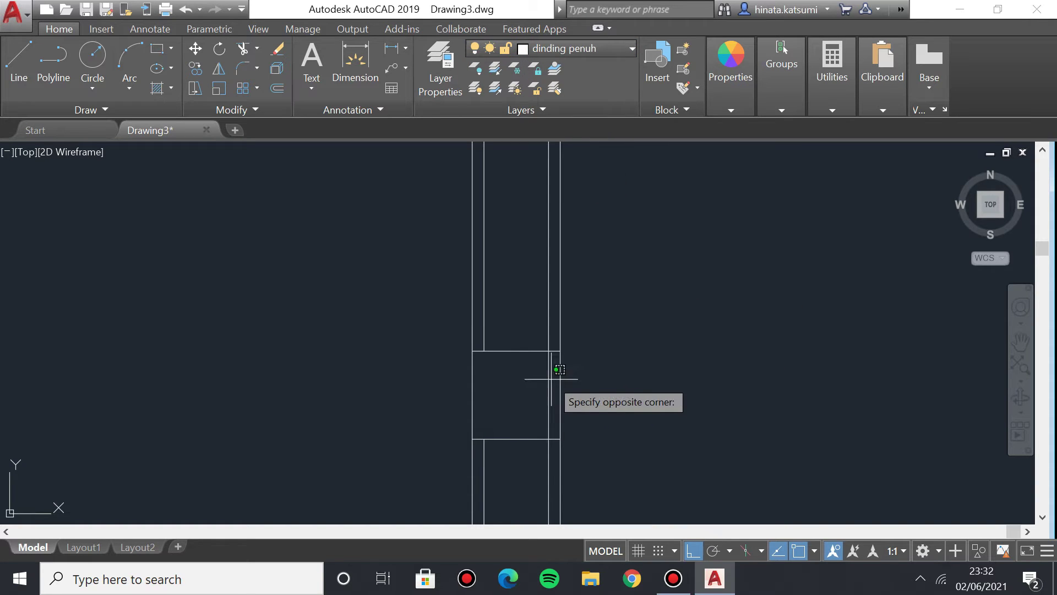
left_click(555, 373)
Trim the inner wall lines above the axis cross line inside the plan's upper-right corner.
scroll(461, 258, "down", 2)
scroll(468, 259, "down", 2)
scroll(472, 236, "up", 3)
middle_click_drag(473, 462, 472, 484)
scroll(433, 236, "up", 1)
left_click(421, 166)
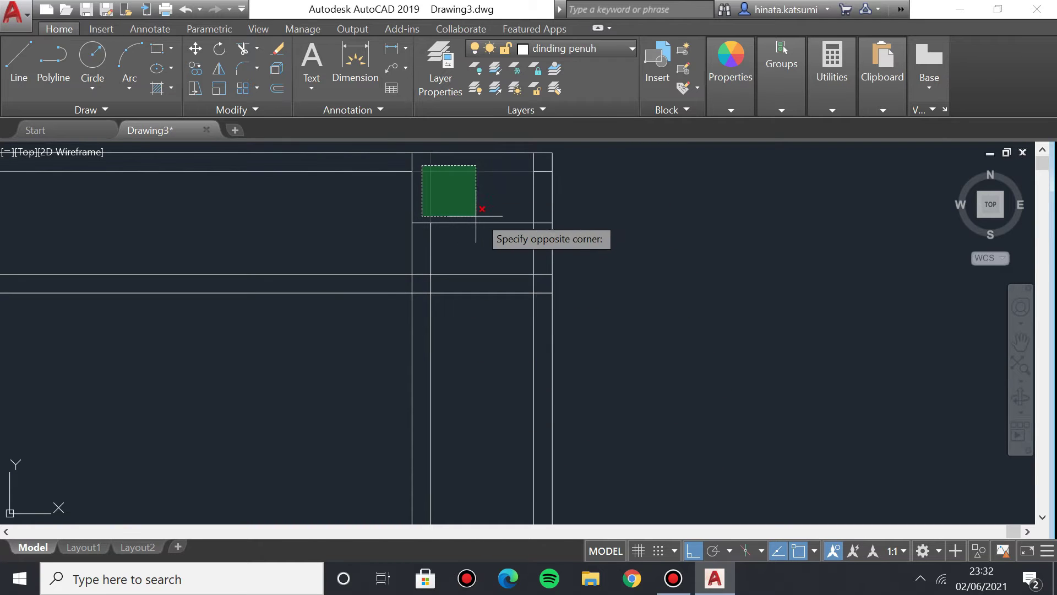
Trim the axis cross line and the remaining inner wall lines below it inside the upper-right corner.
left_click(427, 231)
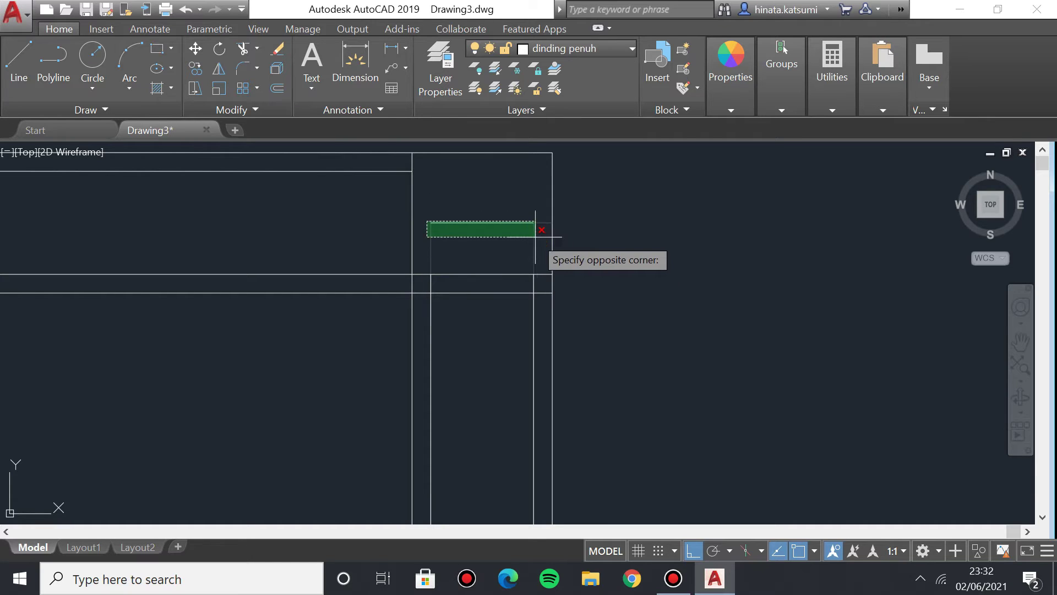
left_click(480, 251)
left_click(515, 209)
left_click(542, 215)
left_click(544, 218)
left_click(540, 286)
left_click(516, 209)
left_click(542, 242)
left_click(418, 252)
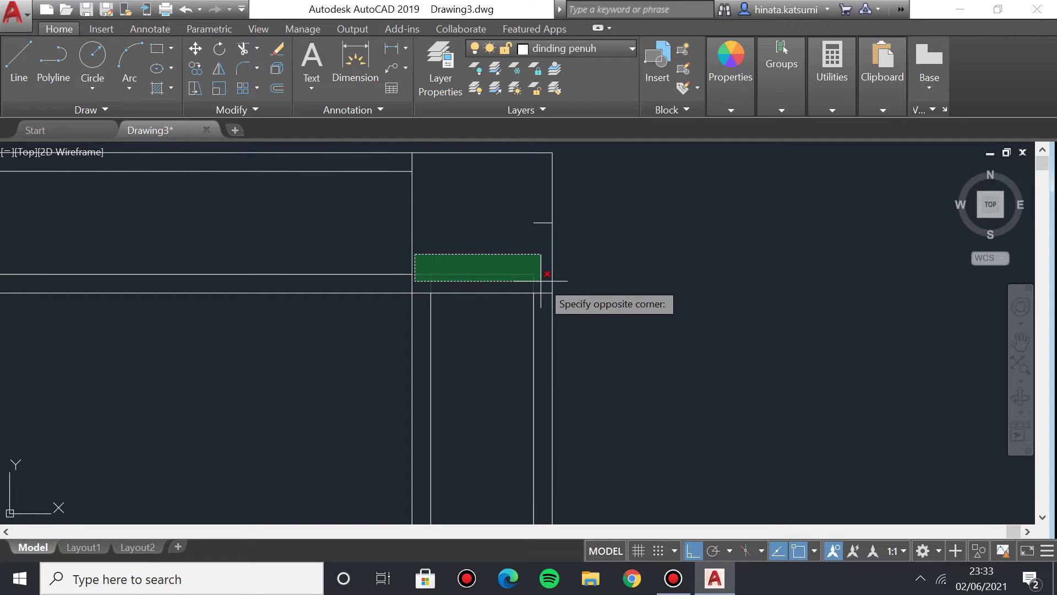
left_click(538, 283)
Trim the overlapping inner wall lines inside the lower-right corner of the large upper-right room.
scroll(294, 313, "down", 2)
scroll(263, 338, "up", 5)
scroll(335, 424, "down", 4)
scroll(264, 484, "up", 6)
left_click(152, 211)
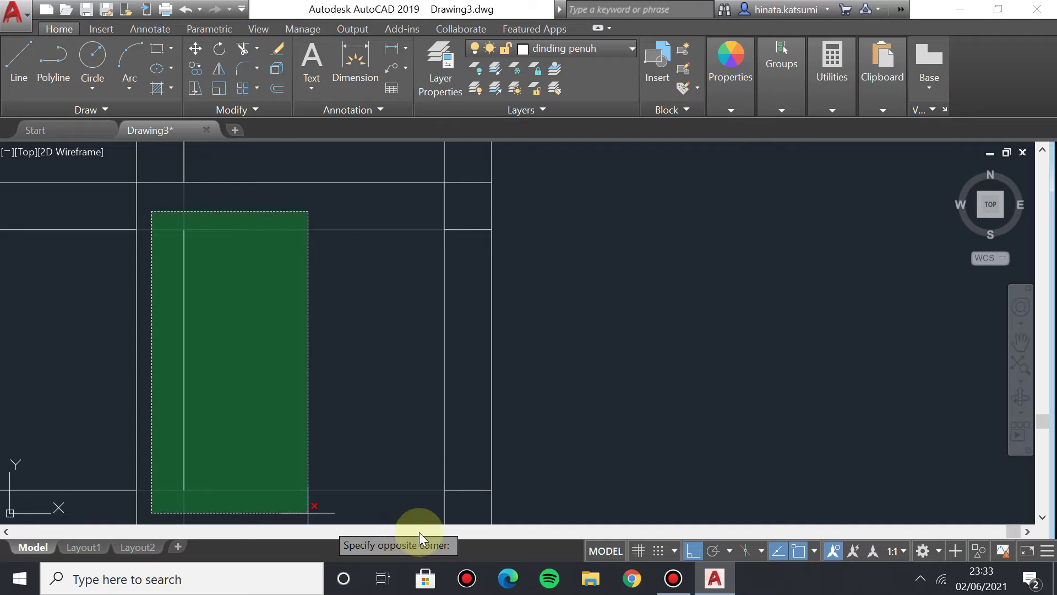
left_click(250, 509)
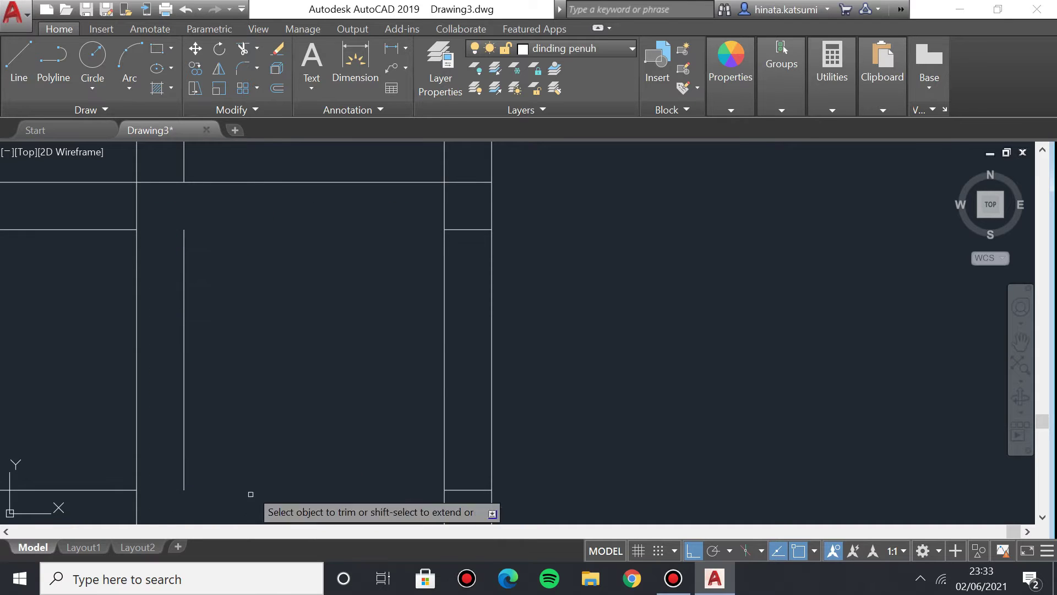
left_click(420, 212)
left_click(451, 479)
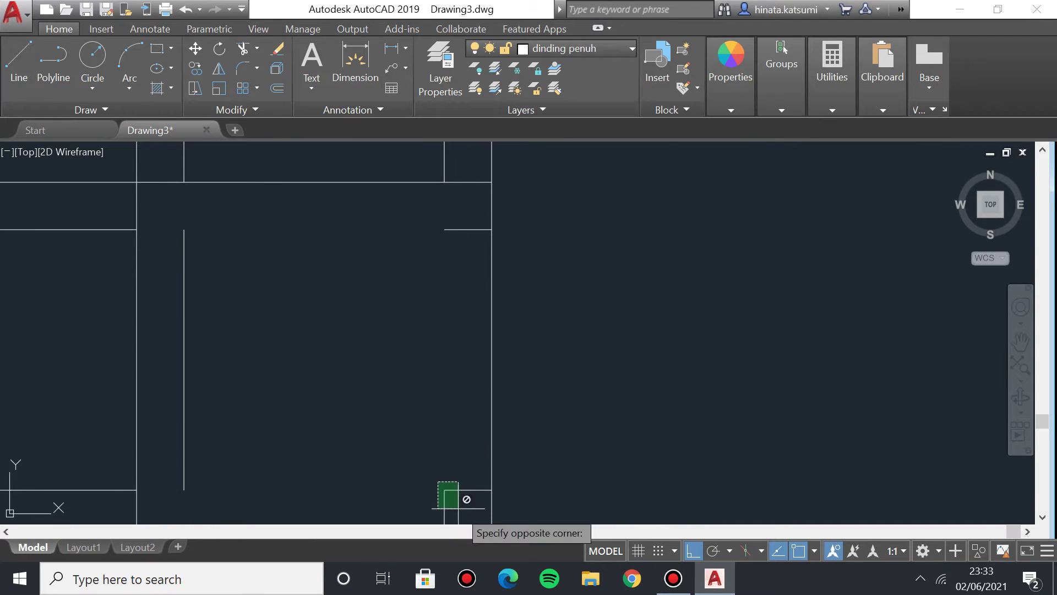
Trim the overlapping inner lines where the large room's bottom wall meets the lower-left room's right wall.
scroll(345, 459, "down", 6)
scroll(339, 461, "down", 5)
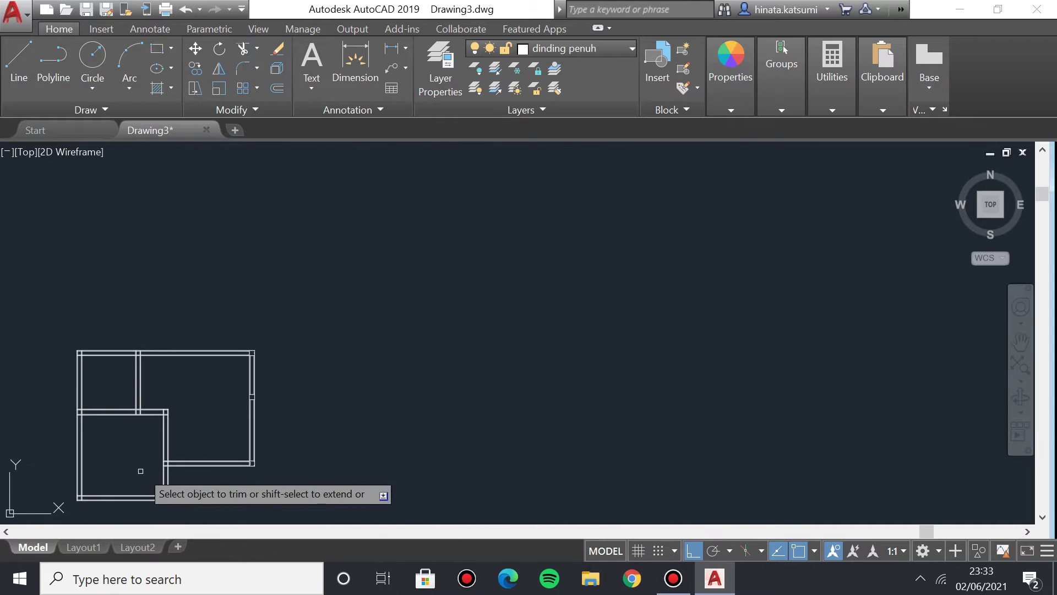
scroll(148, 468, "up", 8)
scroll(434, 387, "down", 1)
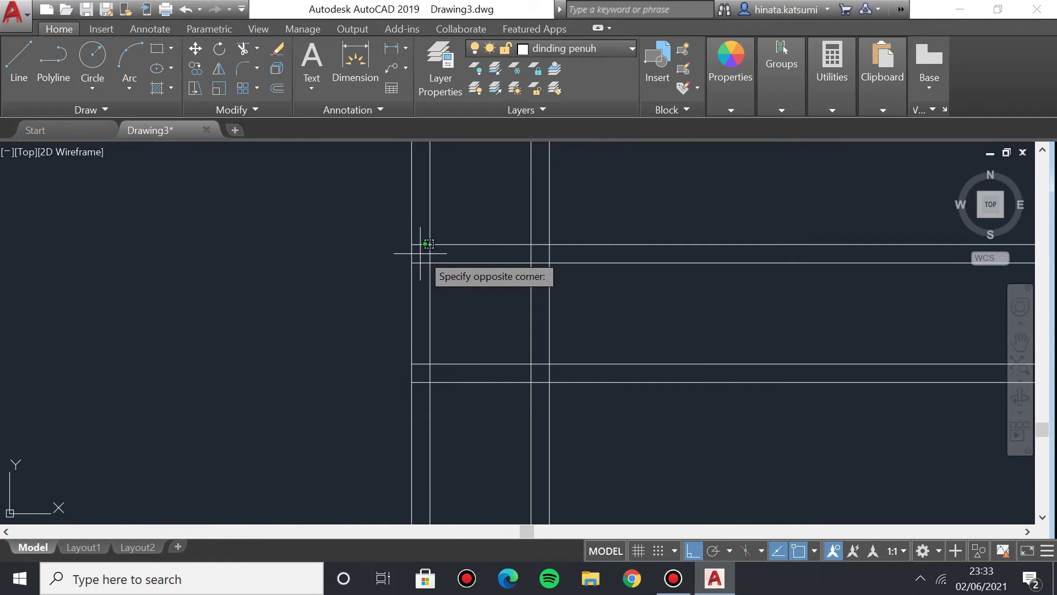
left_click(514, 372)
left_click(524, 258)
left_click(539, 366)
left_click(435, 355)
left_click(409, 370)
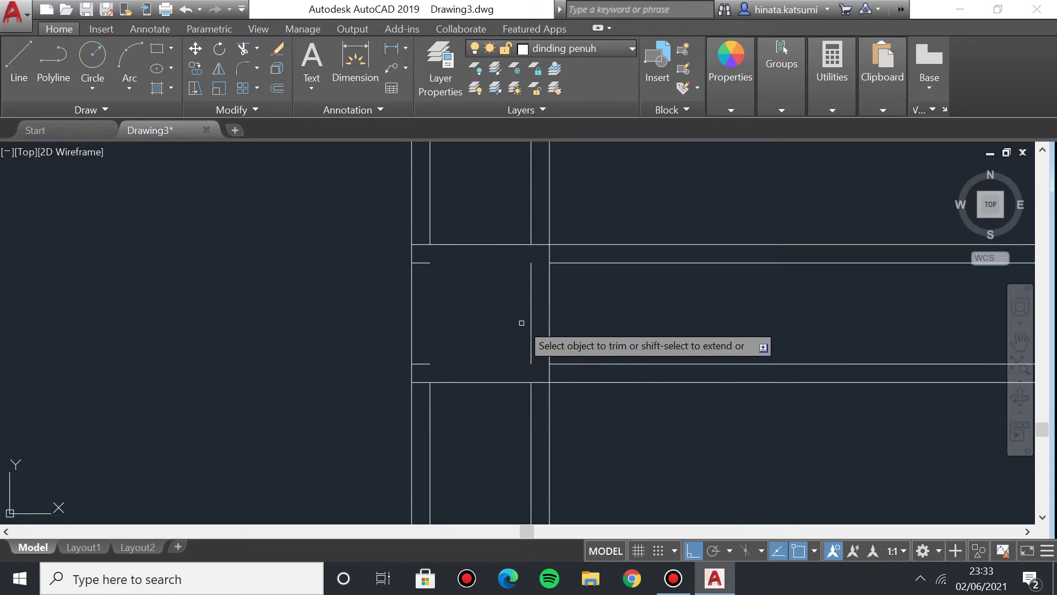
Trim the overlapping inner wall lines inside the lower-right corner of the lower-left room.
scroll(449, 397, "down", 3)
mouse_move(448, 396)
middle_mouse_down()
mouse_move(441, 454)
mouse_move(484, 472)
middle_mouse_up()
scroll(484, 472, "up", 3)
middle_click_drag(453, 432, 453, 333)
left_click(465, 329)
left_click(576, 446)
left_click(564, 338)
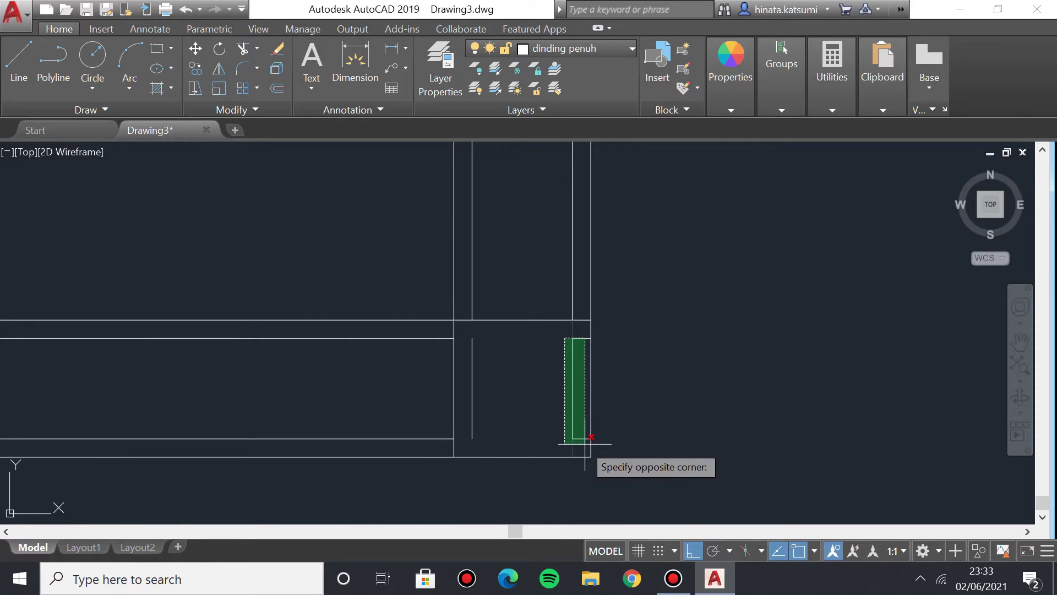
left_click(576, 422)
Trim the overlapping inner wall lines inside the lower-left corner of the lower-left room.
scroll(236, 377, "down", 3)
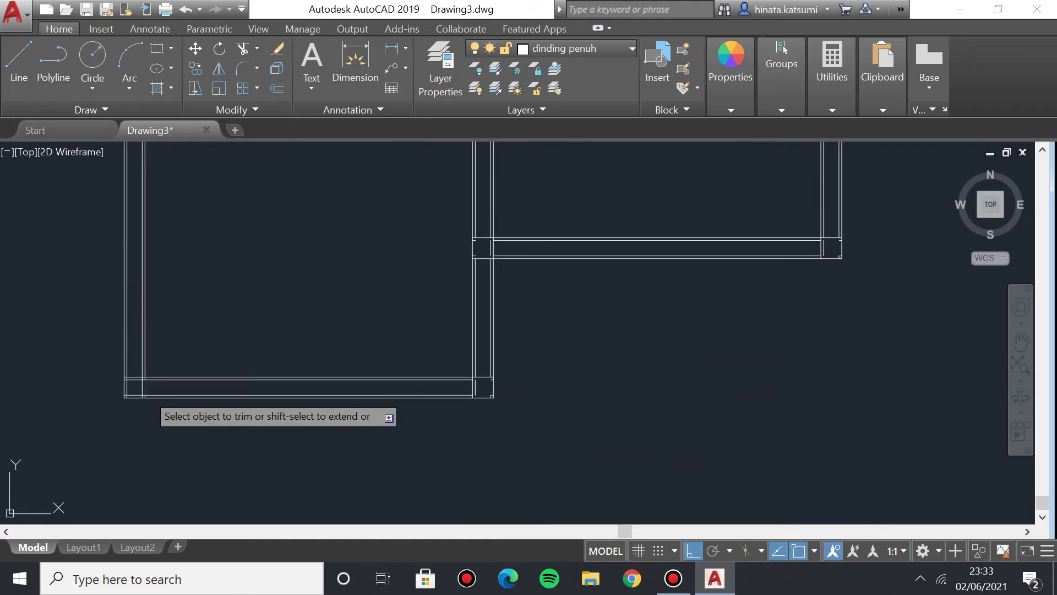
scroll(331, 385, "up", 2)
left_click(236, 353)
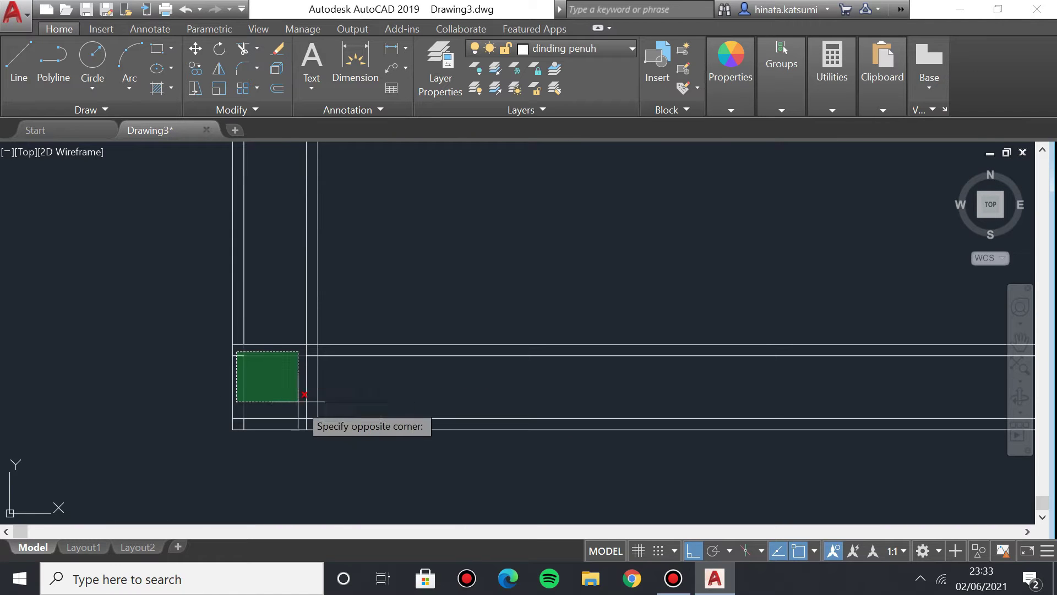
left_click(306, 422)
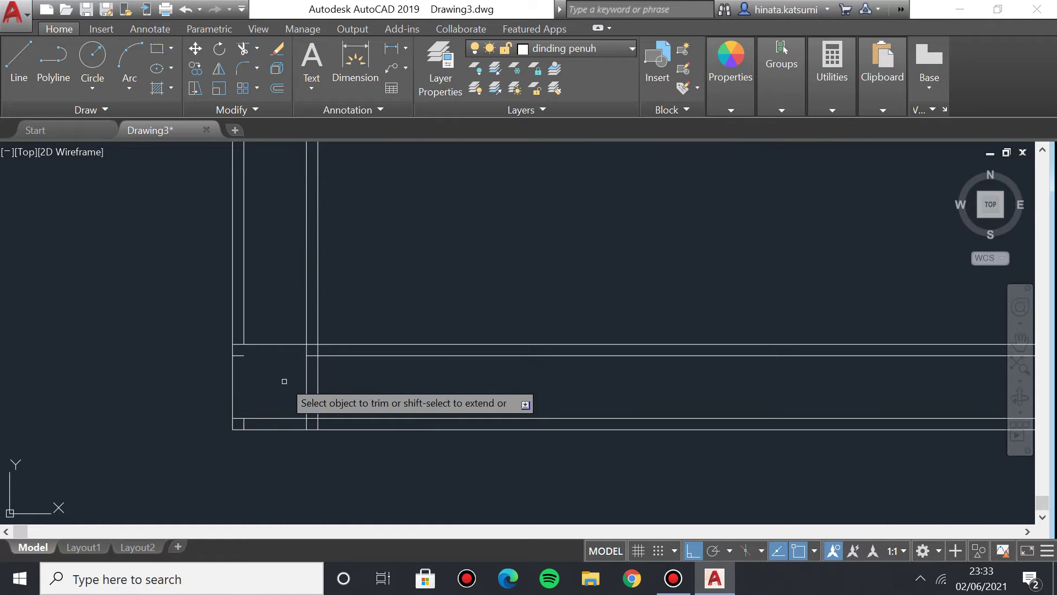
left_click(241, 411)
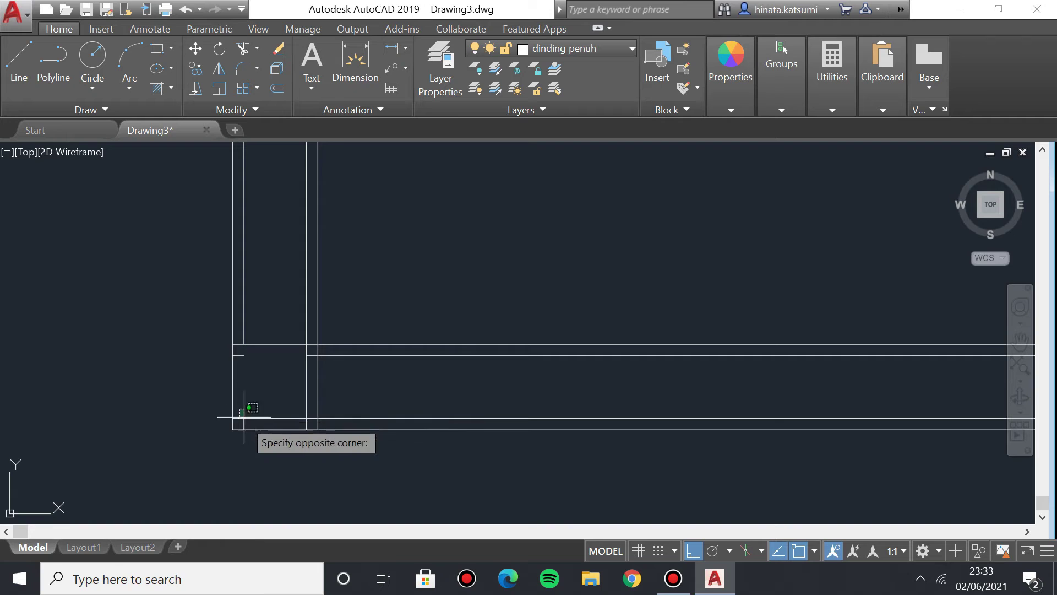
left_click(312, 422)
Trim the overlapping inner wall lines where the middle horizontal wall meets the outer left wall.
scroll(306, 358, "down", 4)
scroll(357, 357, "up", 4)
scroll(395, 396, "down", 3)
left_click(274, 384)
left_click(338, 511)
middle_click_drag(366, 449, 361, 361)
left_click(372, 302)
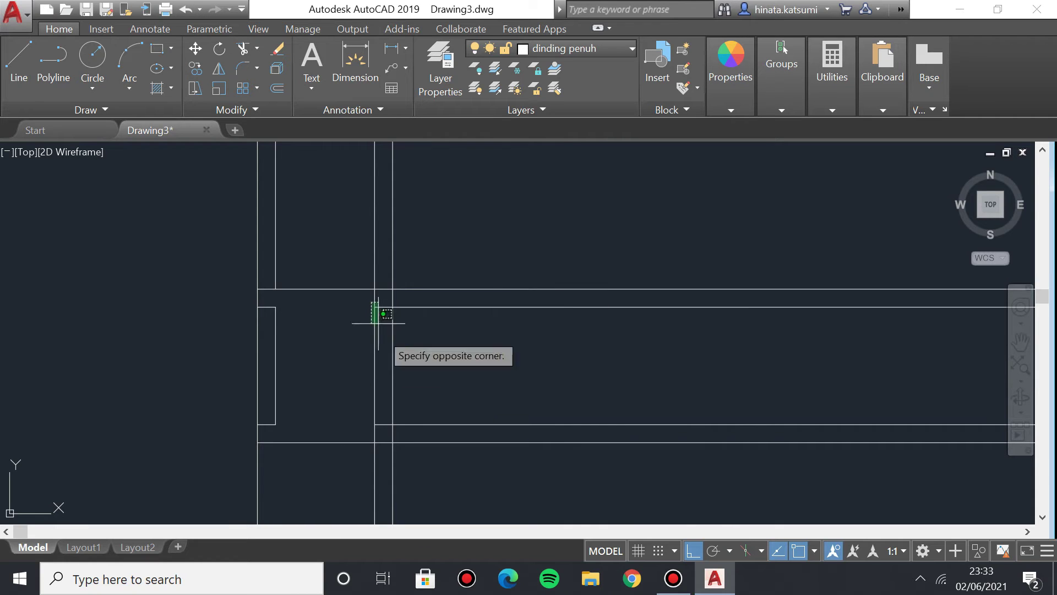
left_click(392, 432)
Trim the overlapping inner wall lines inside the plan's upper-left corner.
scroll(364, 308, "down", 2)
scroll(342, 353, "up", 2)
scroll(347, 368, "down", 2)
scroll(331, 437, "up", 3)
middle_click_drag(364, 302, 324, 332)
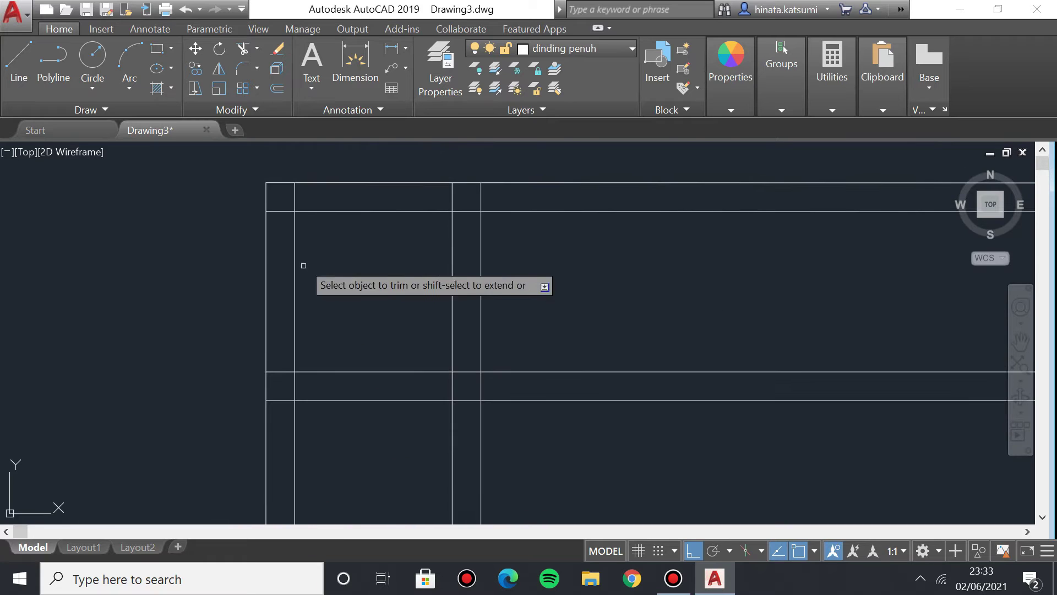
left_click(280, 196)
left_click(307, 379)
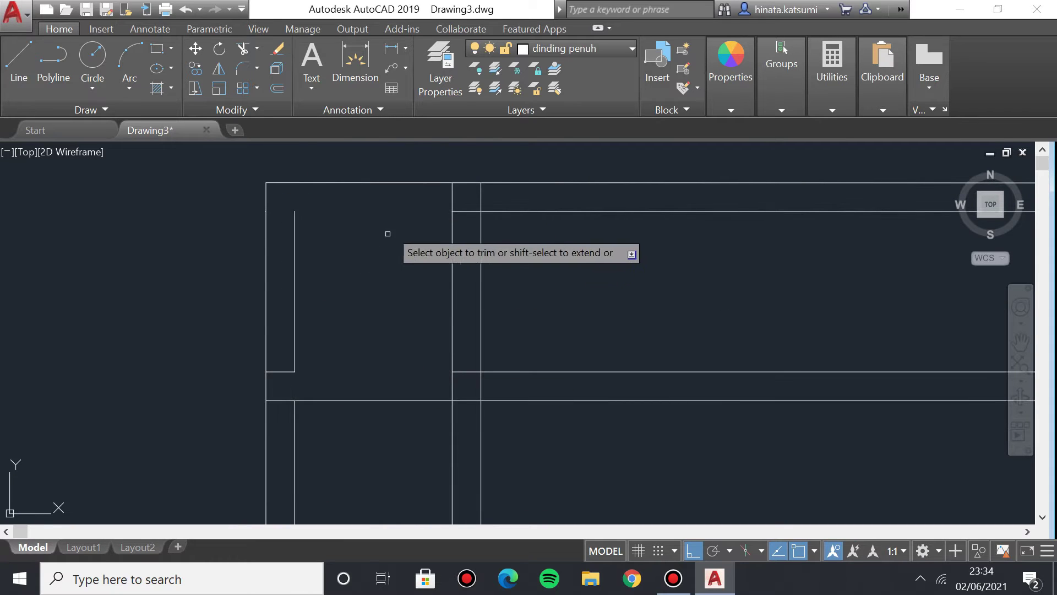
left_click(454, 201)
left_click(443, 360)
Trim the overlapping inner lines where the vertical partition meets the top wall.
scroll(633, 330, "down", 2)
middle_click_drag(632, 331, 575, 357)
scroll(726, 365, "up", 3)
scroll(481, 326, "down", 3)
scroll(505, 275, "down", 1)
left_click(507, 270)
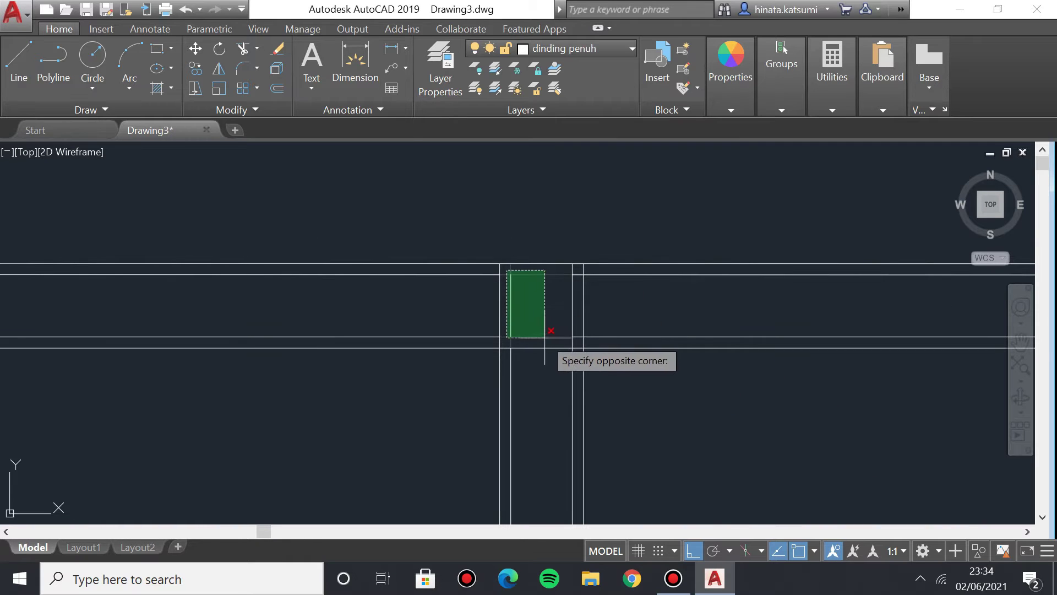
left_click(567, 345)
left_click(566, 278)
left_click(590, 349)
Trim the overlapping inner lines where the vertical partition meets the middle horizontal wall.
scroll(606, 358, "down", 2)
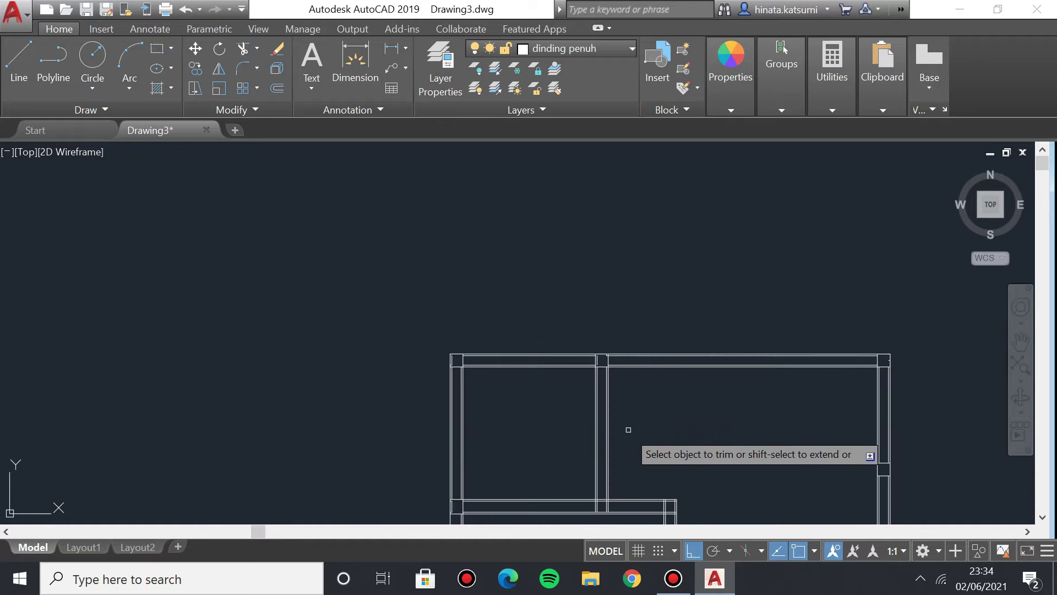
middle_click_drag(644, 427, 567, 354)
scroll(545, 391, "up", 3)
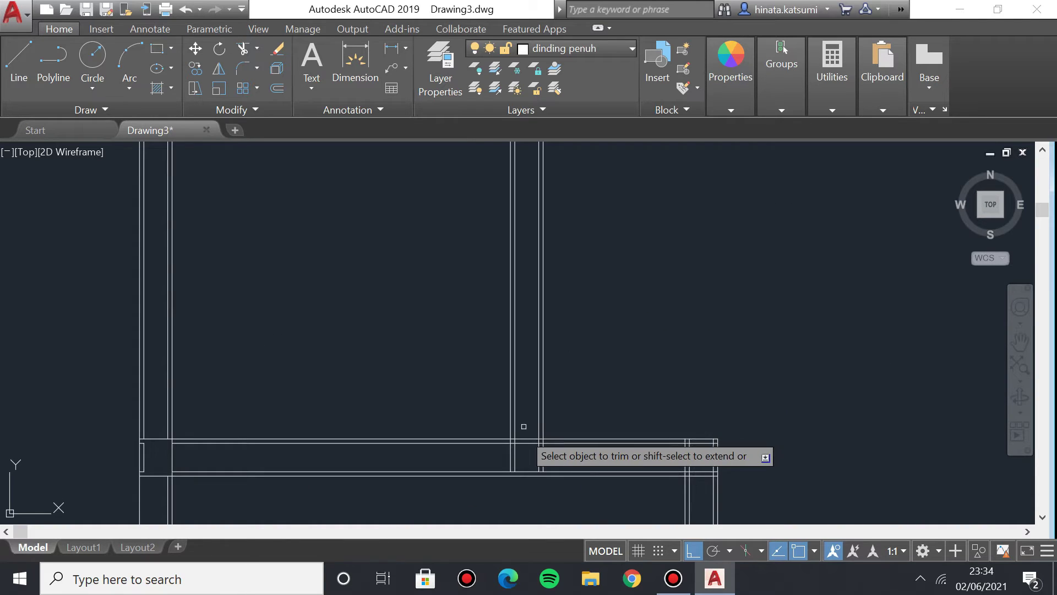
scroll(473, 387, "up", 1)
scroll(473, 386, "down", 2)
mouse_move(488, 411)
middle_mouse_down()
mouse_move(429, 264)
mouse_move(425, 278)
mouse_move(402, 276)
middle_mouse_up()
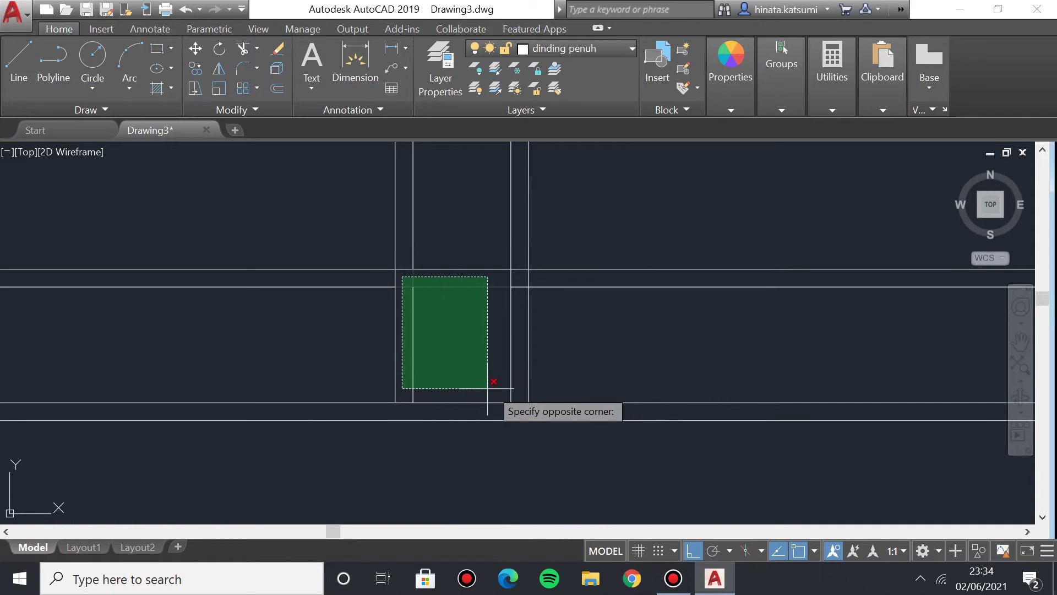
left_click(524, 385)
Trim the overlapping inner lines inside the corner at the right end of the middle horizontal wall.
scroll(668, 401, "up", 2)
scroll(580, 330, "down", 4)
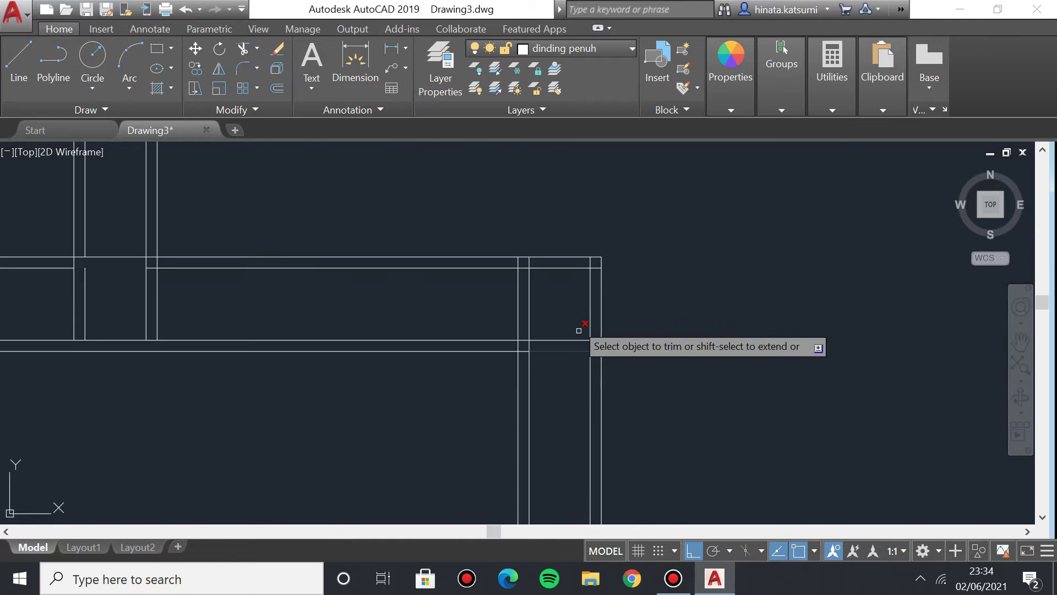
left_click(523, 263)
left_click(580, 333)
left_click(573, 328)
scroll(551, 363, "up", 2)
middle_click_drag(542, 377, 773, 361)
scroll(619, 483, "down", 4)
scroll(618, 484, "up", 3)
middle_click_drag(626, 489, 559, 269)
scroll(589, 356, "down", 2)
scroll(532, 352, "up", 3)
middle_click_drag(381, 298, 420, 422)
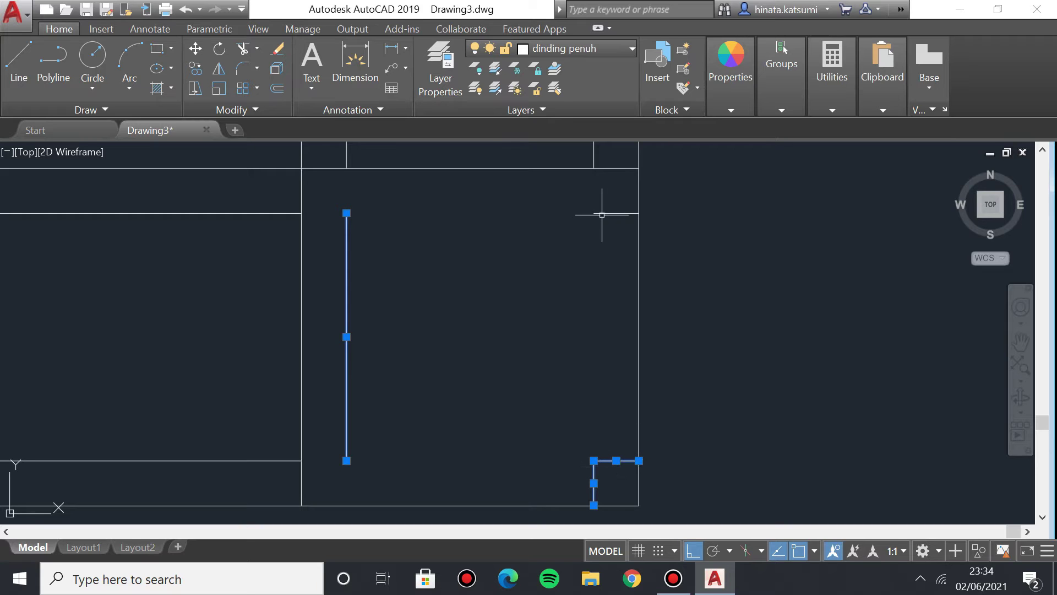
scroll(148, 358, "up", 3)
scroll(767, 432, "down", 3)
scroll(694, 325, "up", 2)
middle_click_drag(693, 325, 543, 391)
scroll(542, 390, "up", 3)
left_click(540, 366)
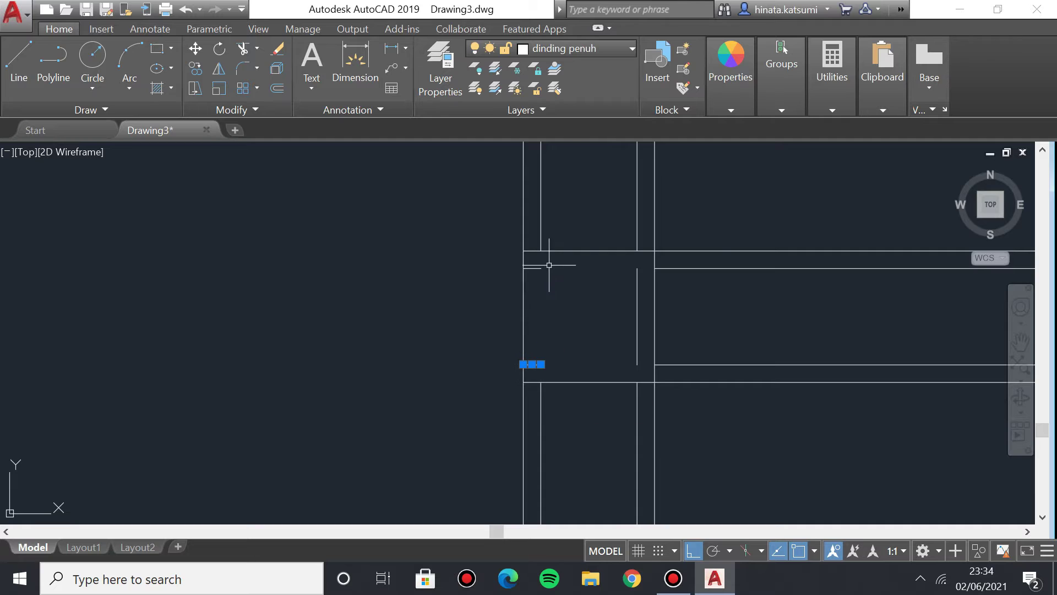
scroll(639, 321, "down", 3)
scroll(606, 342, "up", 2)
key("Escape")
In the plan's lower-left corner, shorten the overshooting vertical and horizontal inner lines so they end at the column square's edges.
scroll(584, 401, "up", 2)
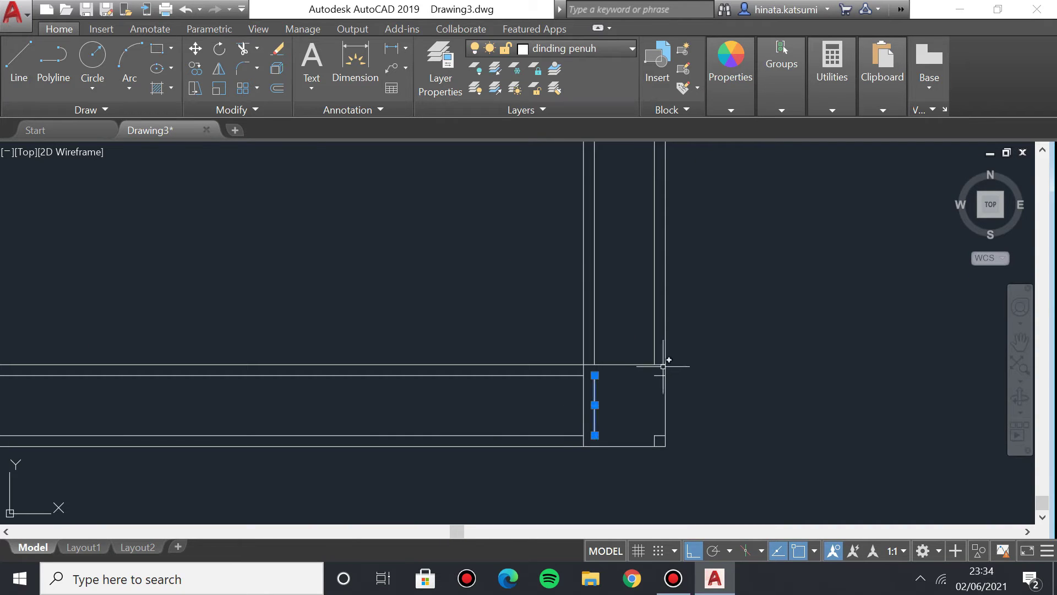
scroll(660, 375, "up", 5)
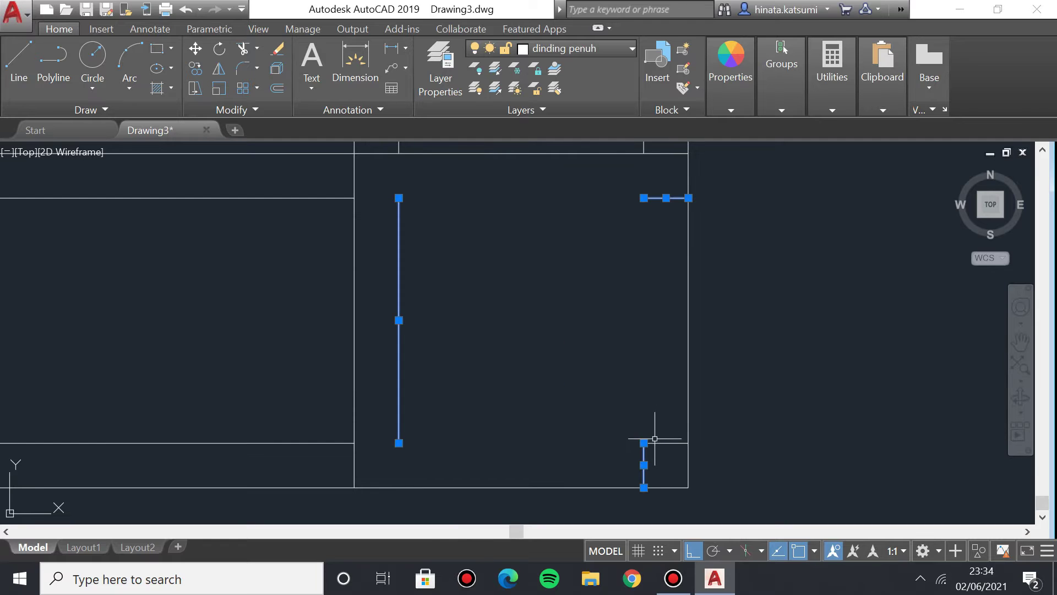
scroll(366, 382, "down", 3)
scroll(484, 424, "up", 4)
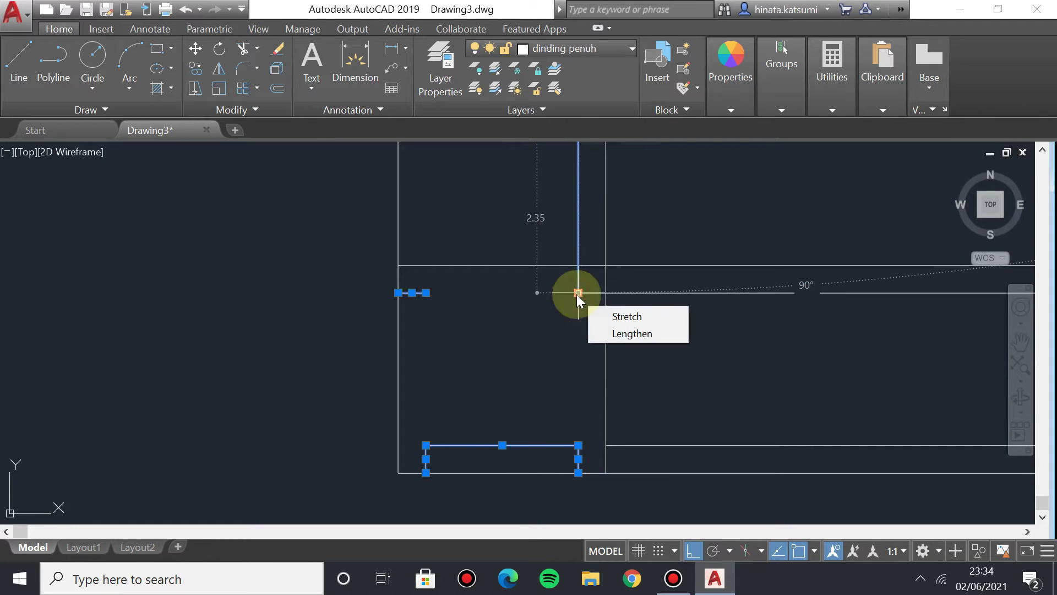
left_click(578, 292)
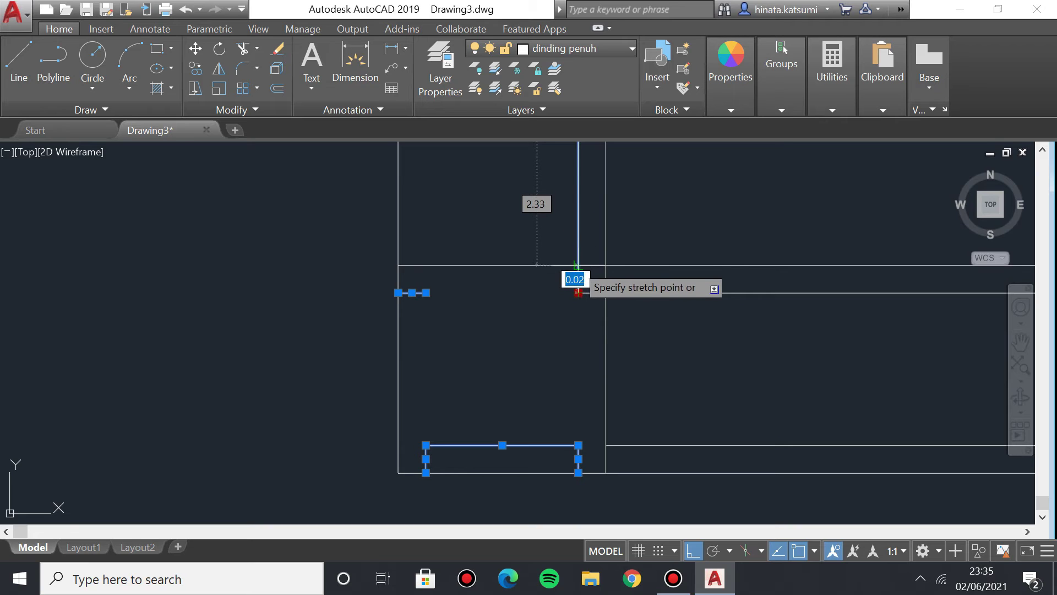
key("BackSpace")
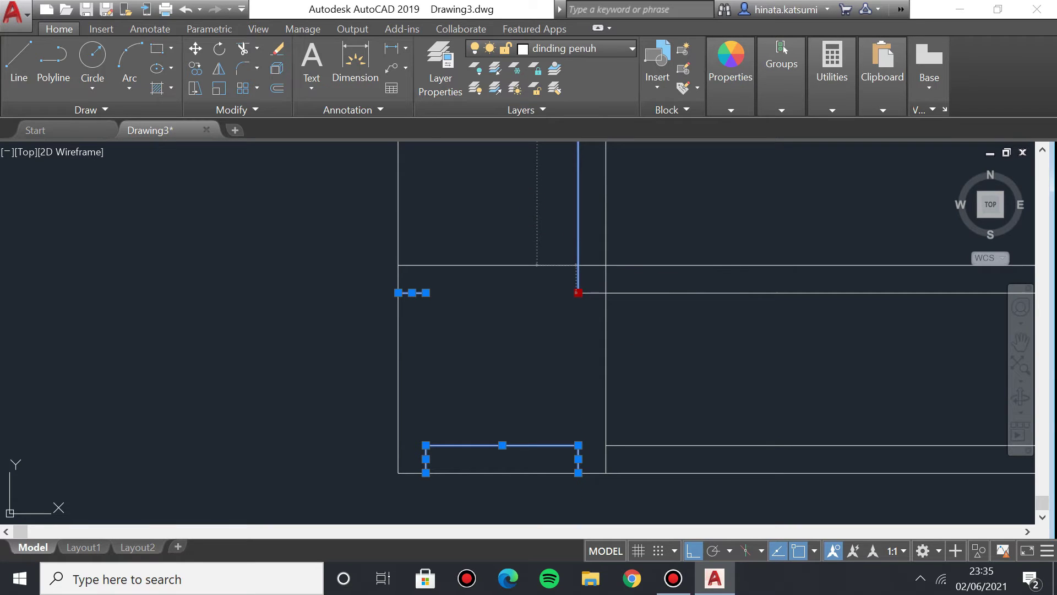
left_click(578, 265)
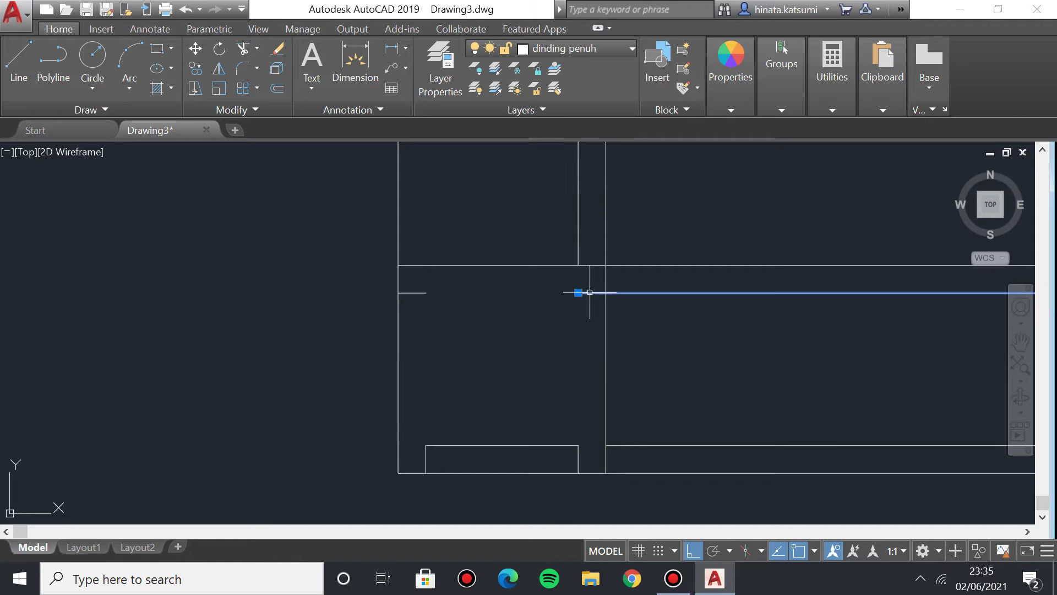
left_click(578, 292)
left_click(606, 293)
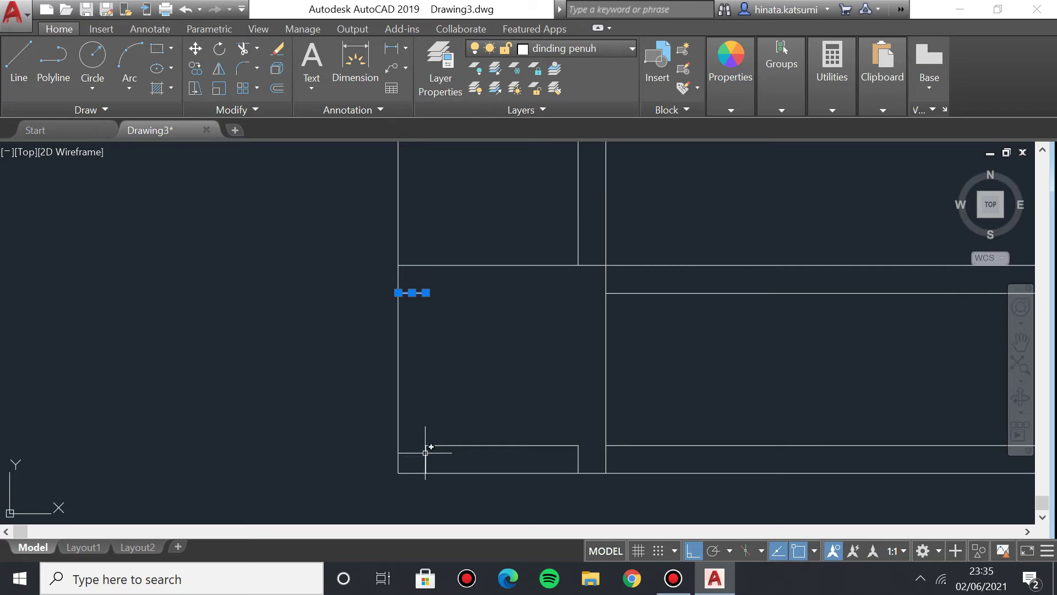
Select the leftover inner line segments inside the column squares at the lower-left room's two bottom corners.
left_click(579, 461)
scroll(597, 378, "down", 7)
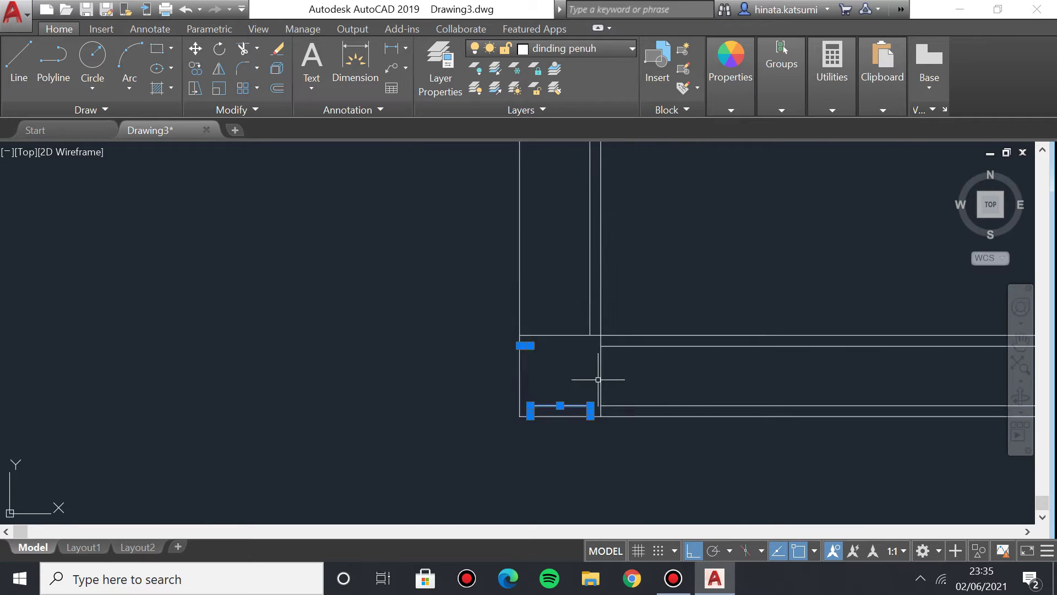
scroll(812, 316, "up", 3)
scroll(653, 395, "up", 3)
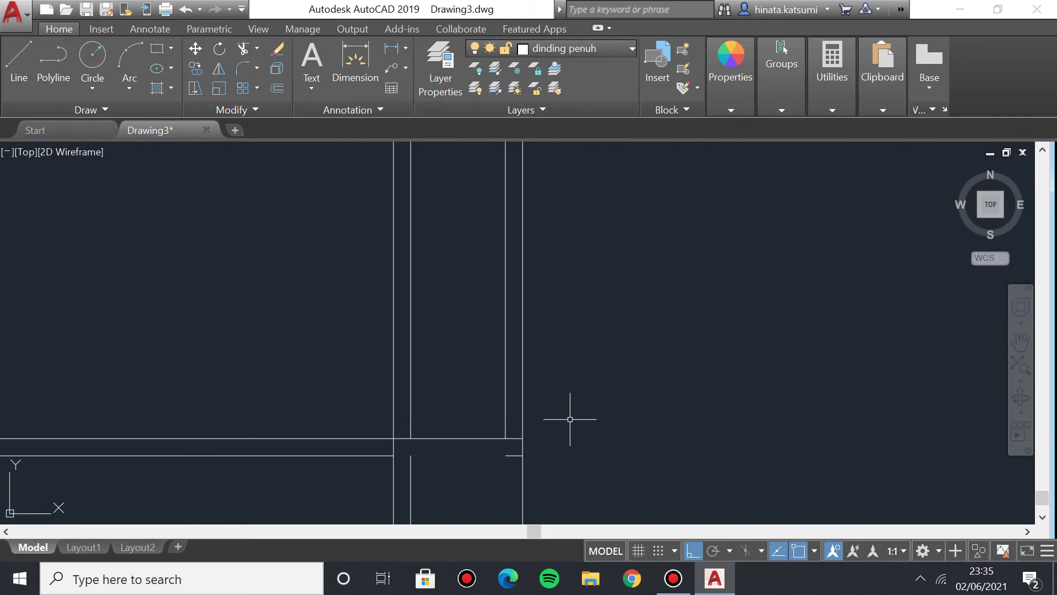
left_click(411, 475)
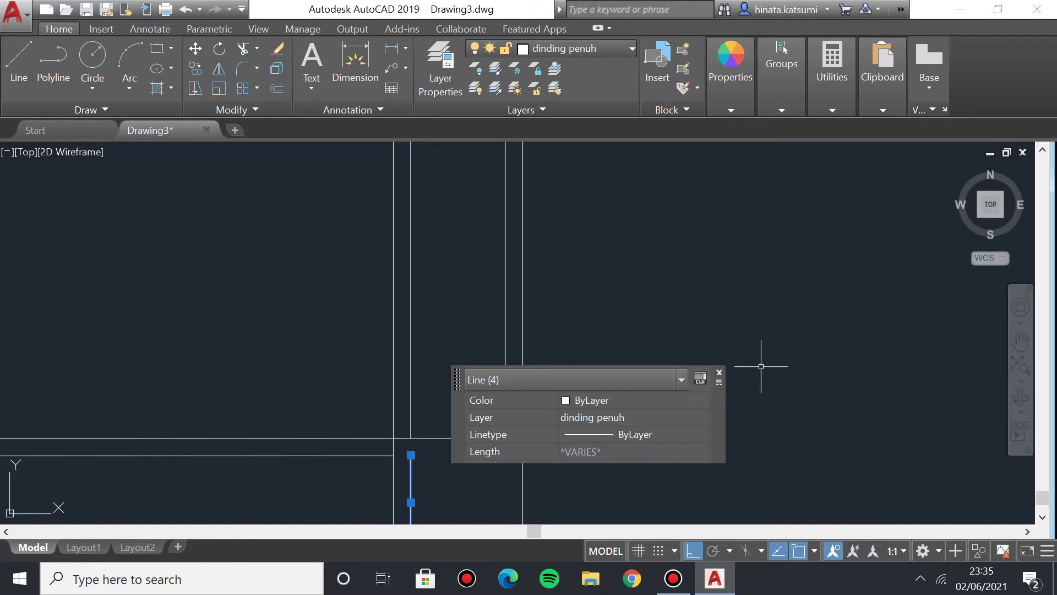
left_click(720, 373)
middle_click_drag(505, 460, 558, 316)
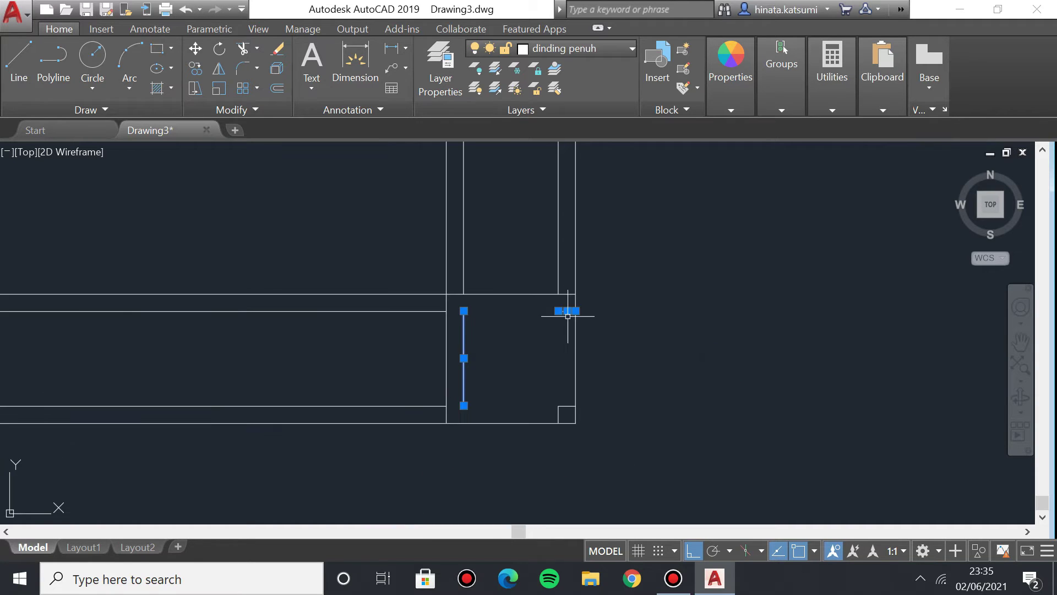
Add the leftover segments at the large room's bottom-wall junction and its lower-right corner to the selection.
scroll(572, 341, "down", 6)
middle_click_drag(611, 235, 495, 330)
scroll(544, 359, "up", 6)
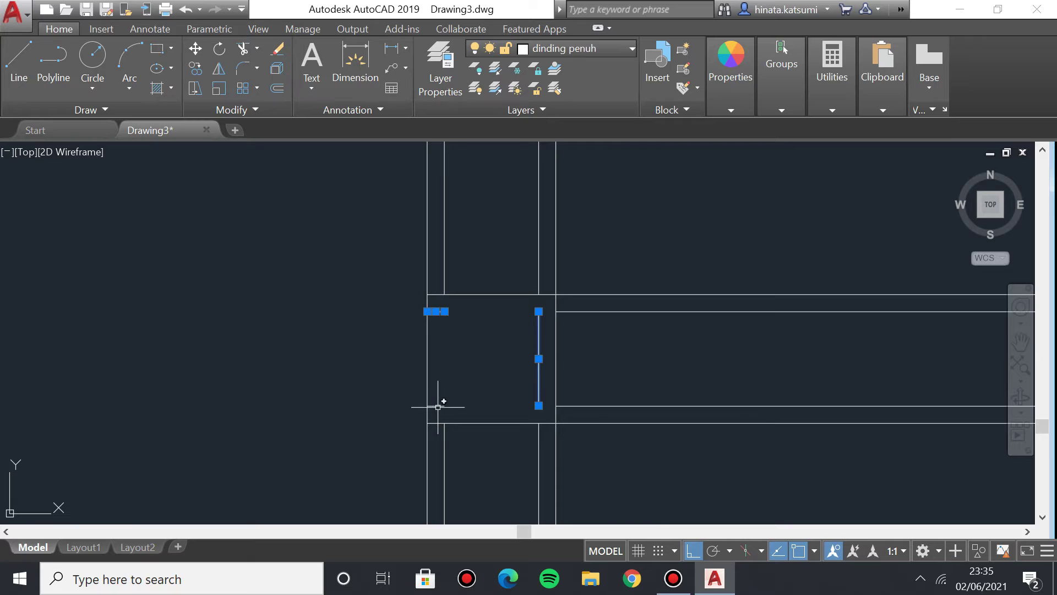
scroll(692, 352, "down", 3)
middle_click_drag(692, 352, 419, 330)
scroll(550, 385, "up", 4)
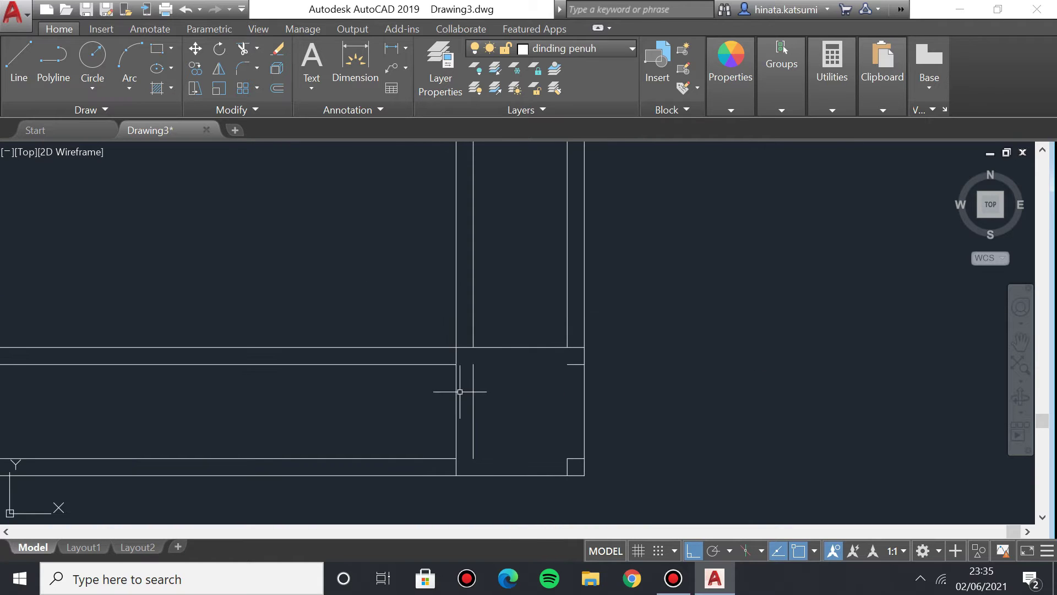
left_click(573, 361)
Add the leftover segments in the column squares up the large room's right wall to the selection.
scroll(507, 444, "down", 4)
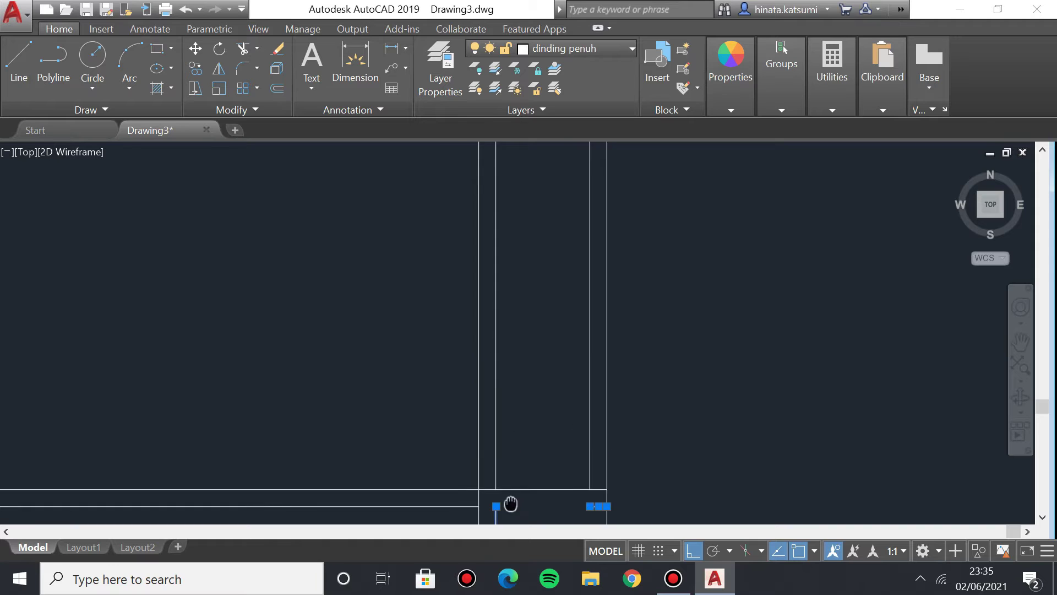
mouse_move(477, 401)
middle_mouse_down()
mouse_move(444, 498)
mouse_move(484, 405)
middle_mouse_up()
scroll(484, 406, "up", 4)
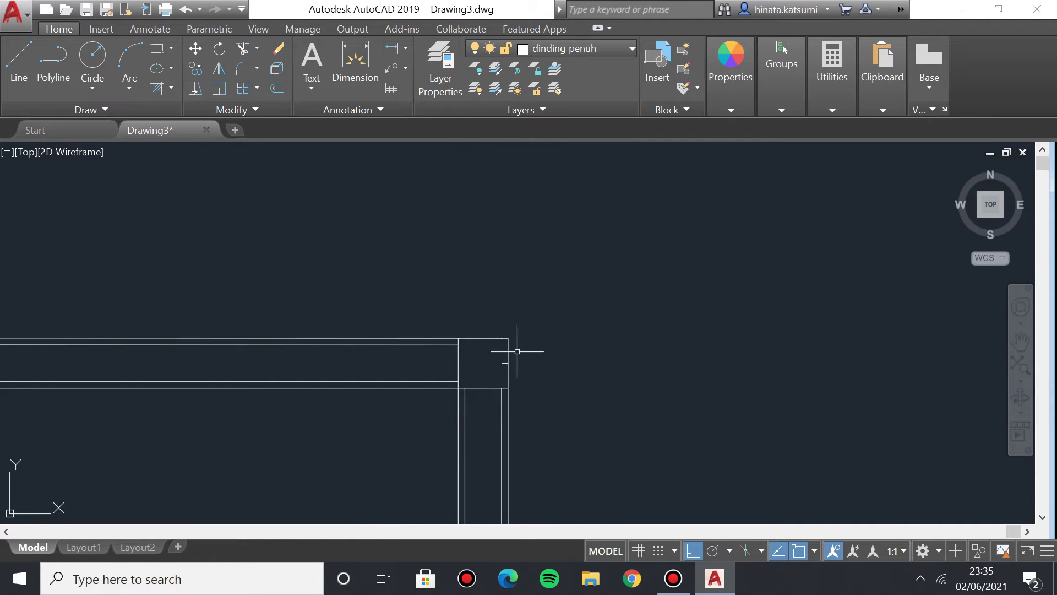
Add the leftover segments in the column square where the partition meets the top wall to the selection.
scroll(426, 391, "down", 4)
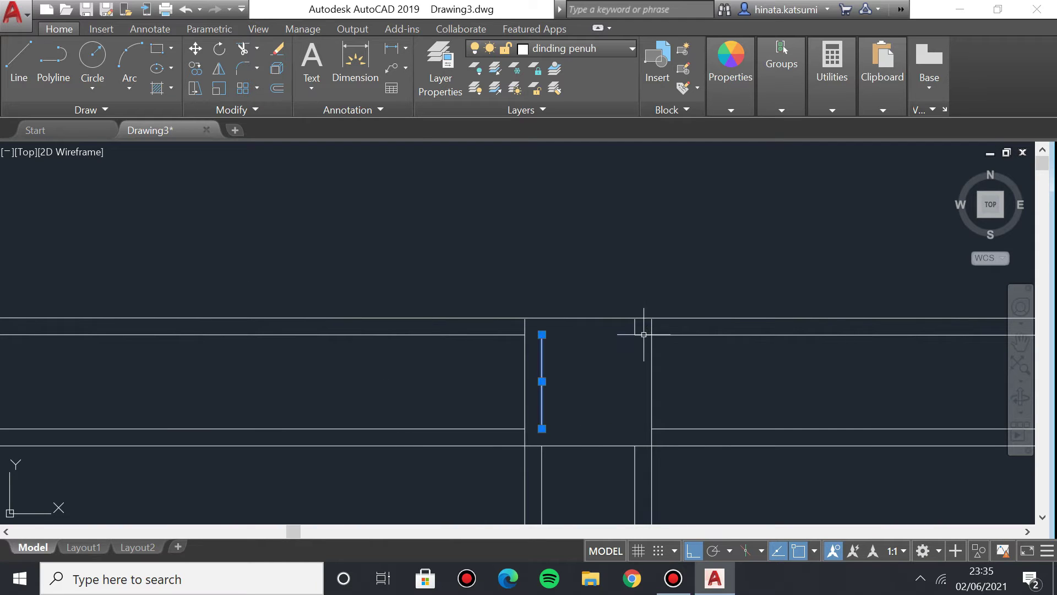
left_click(644, 338)
left_click(642, 333)
scroll(641, 337, "up", 6)
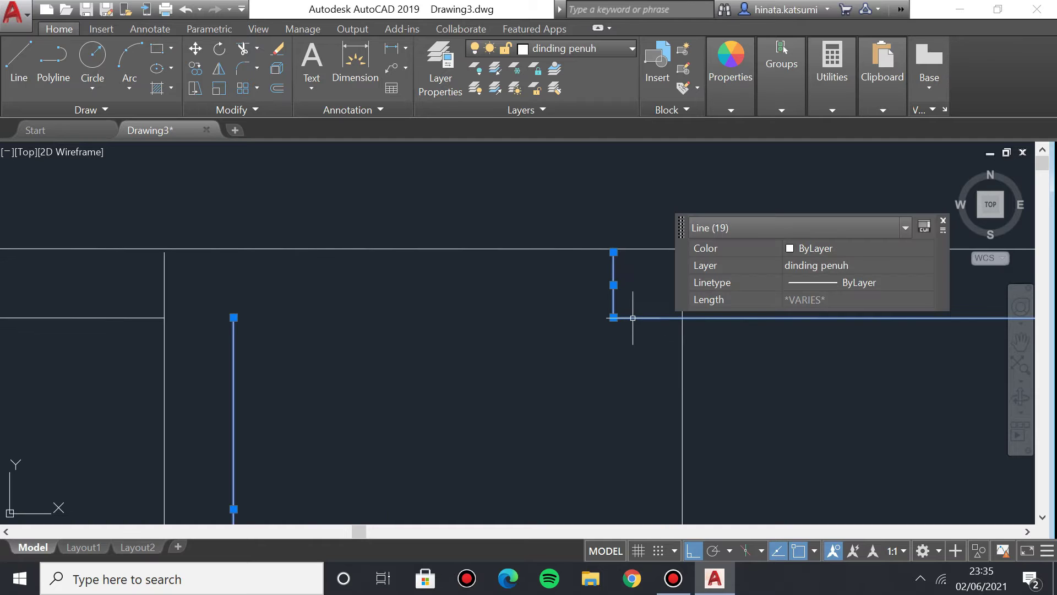
scroll(811, 270, "down", 2)
left_click(943, 221)
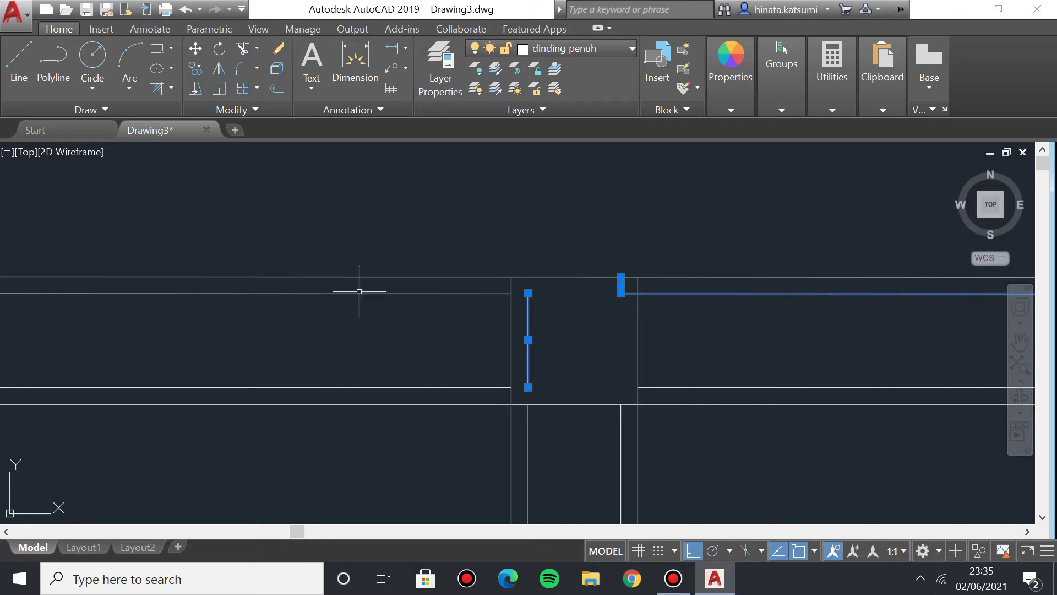
Add the leftover inner segments in the plan's top-left column square to the selection and delete all the selected segments.
middle_click_drag(451, 322, 859, 358)
scroll(295, 349, "down", 3)
scroll(507, 336, "up", 3)
scroll(436, 370, "up", 2)
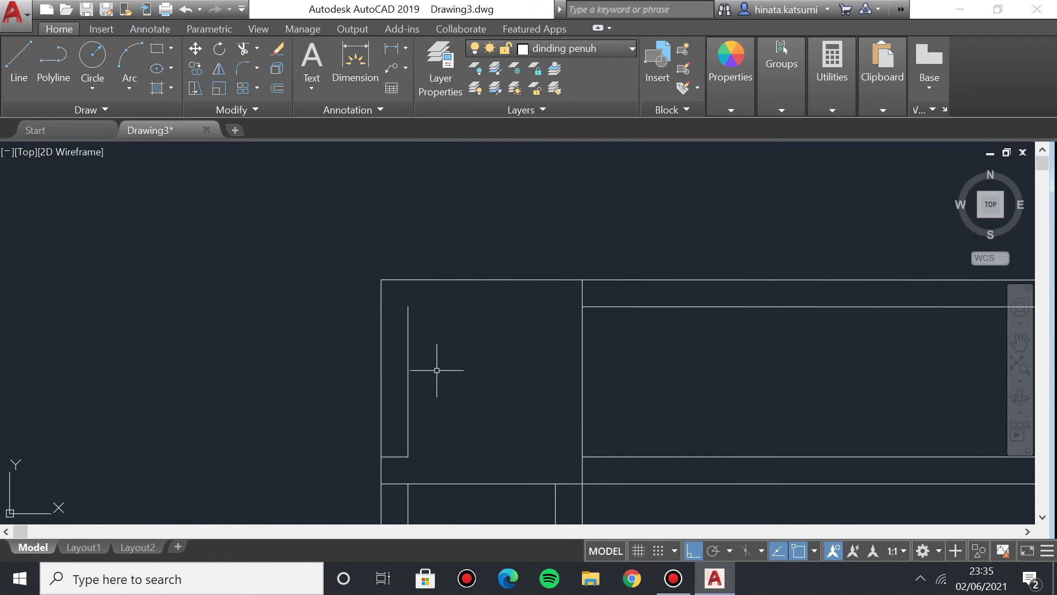
left_click(390, 453)
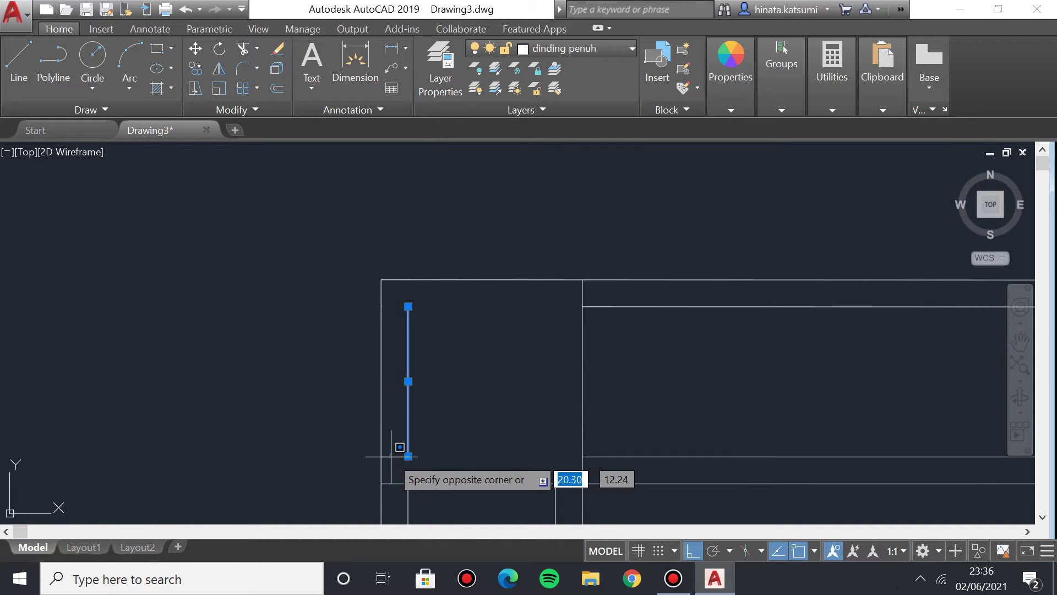
left_click(392, 454)
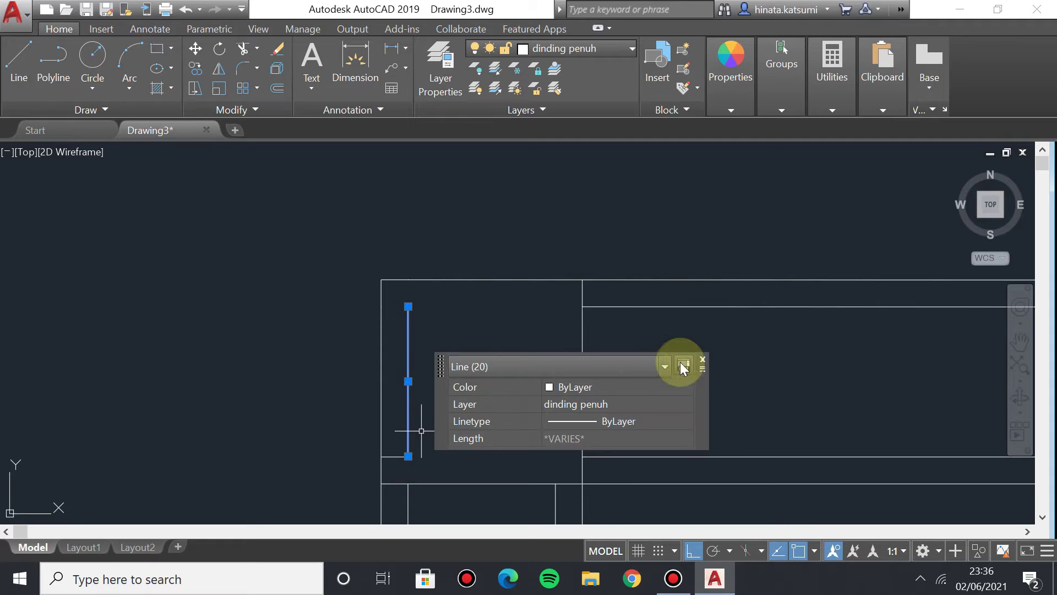
left_click(703, 361)
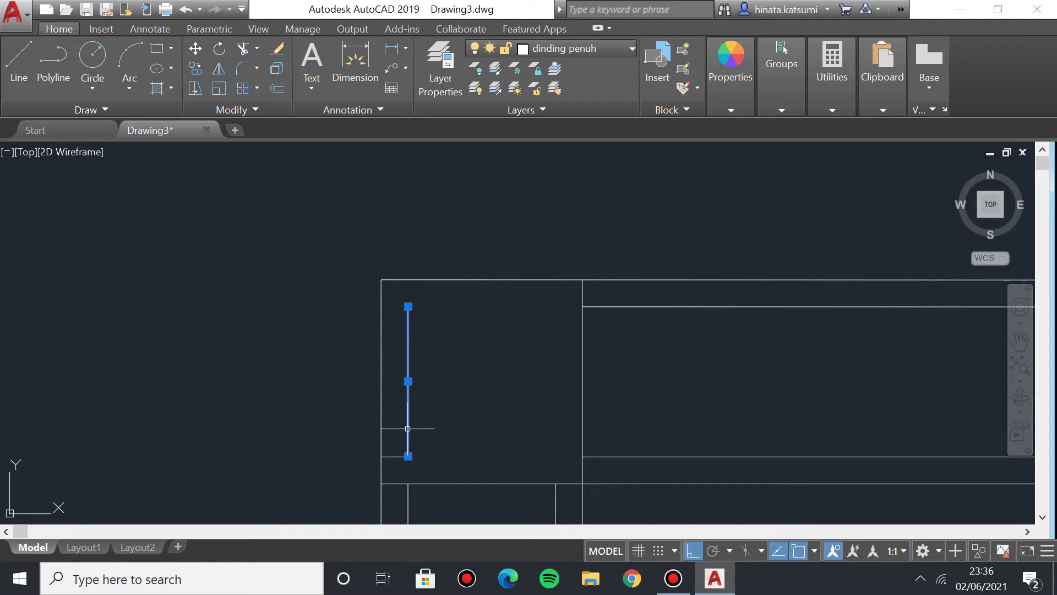
left_click(392, 454)
left_click(393, 457)
scroll(453, 456, "down", 2)
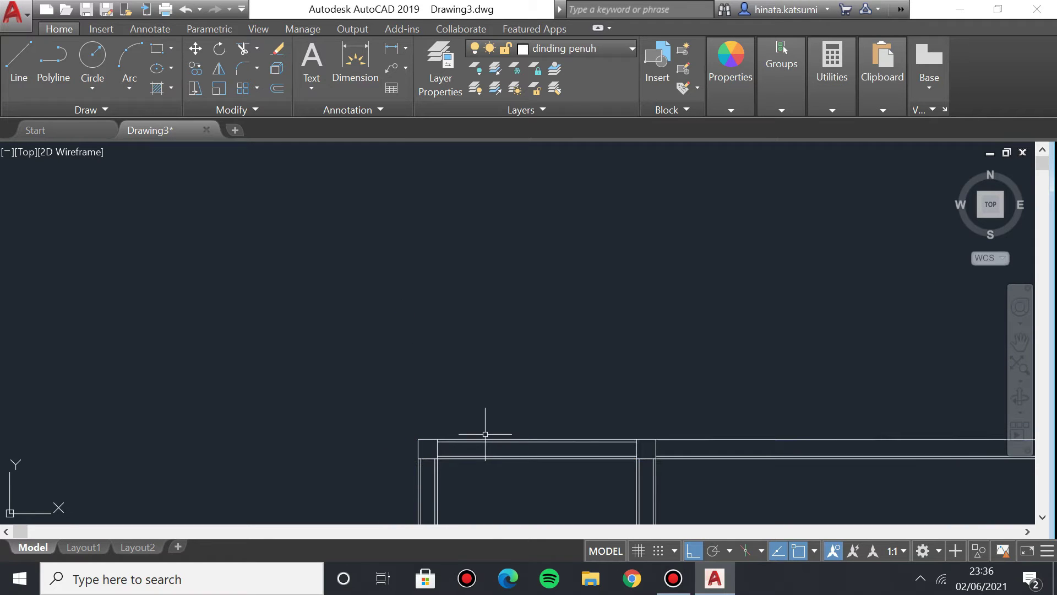
Offset the large room's top outer wall line inward to restore the missing inner layer line.
middle_click_drag(717, 442, 520, 200)
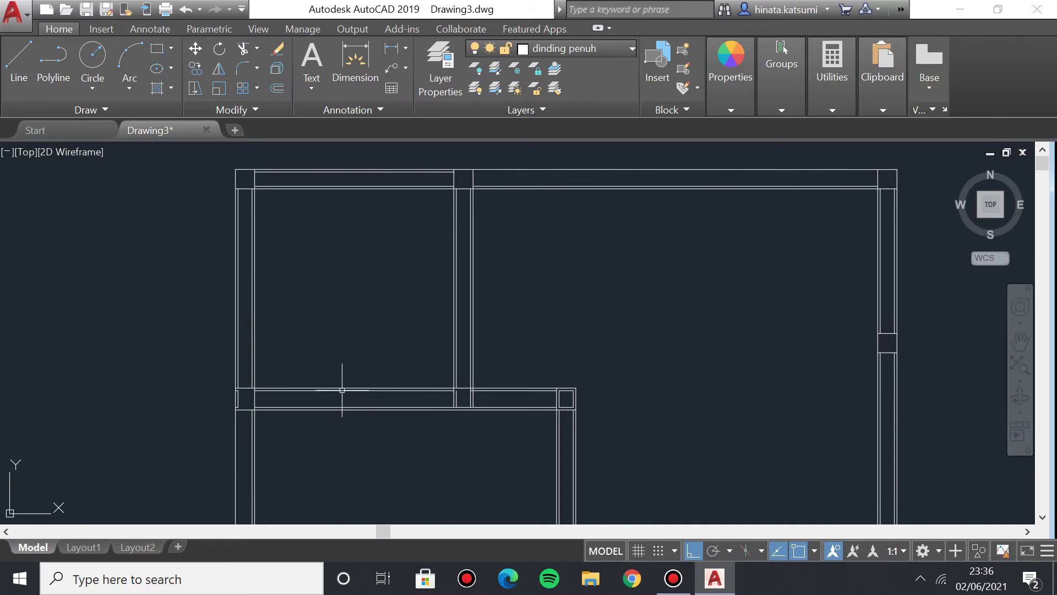
scroll(323, 357, "up", 2)
scroll(594, 272, "up", 1)
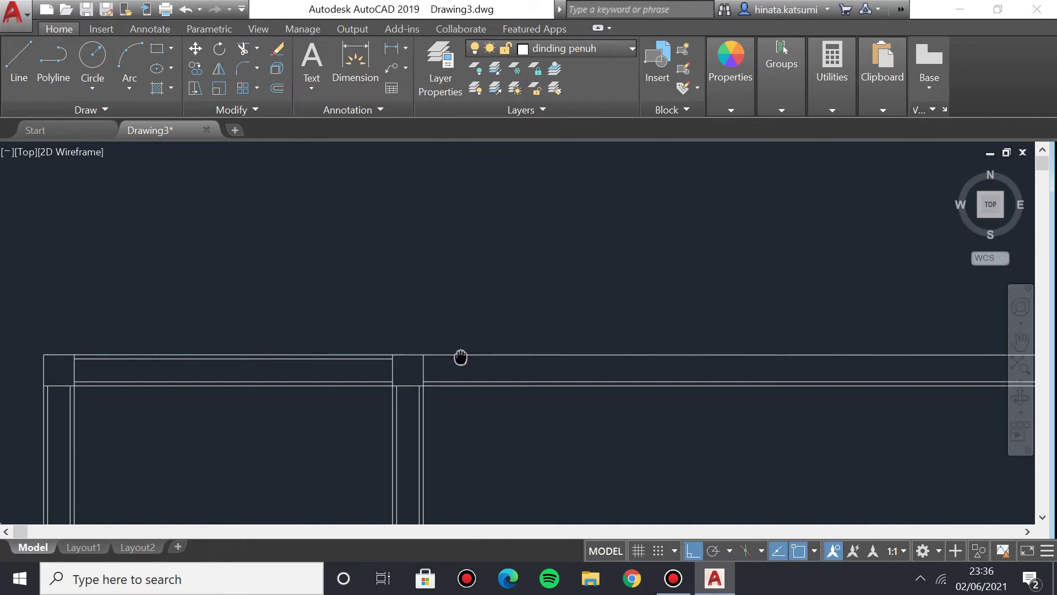
scroll(163, 192, "up", 2)
middle_click_drag(495, 390, 423, 313)
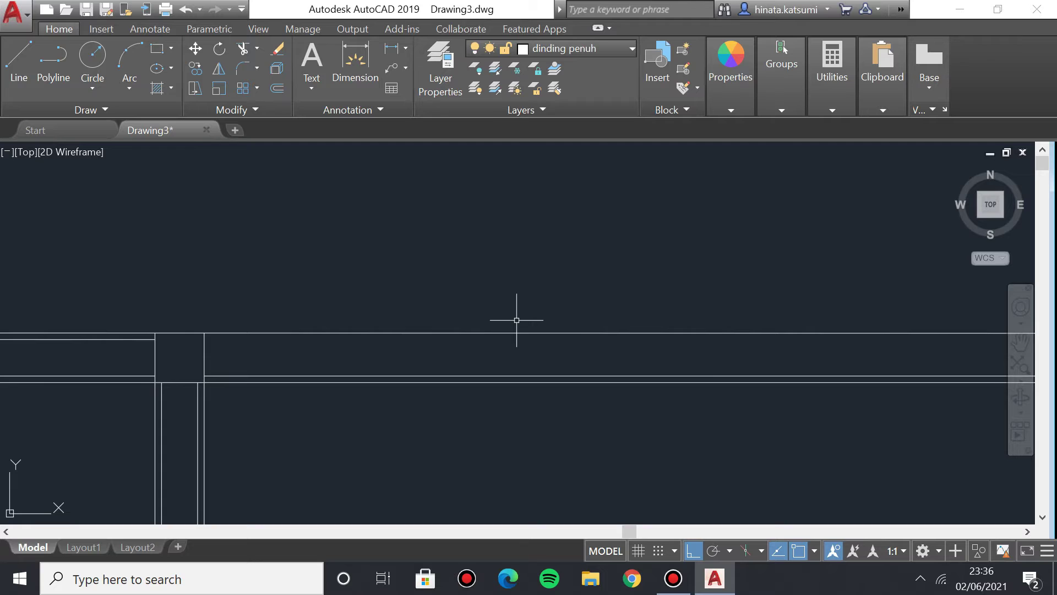
type("OFFSET")
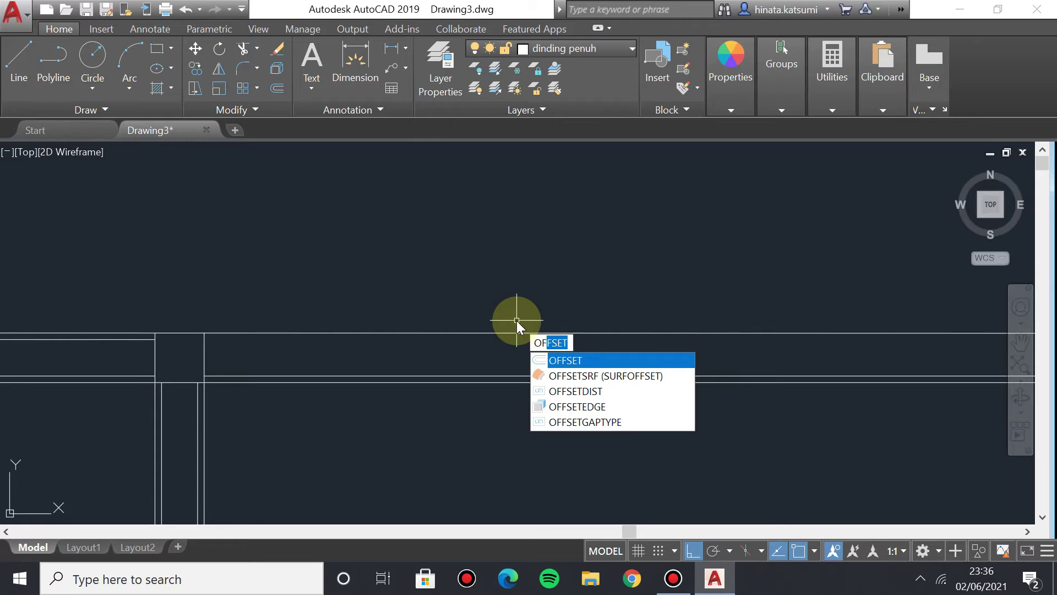
key("Return")
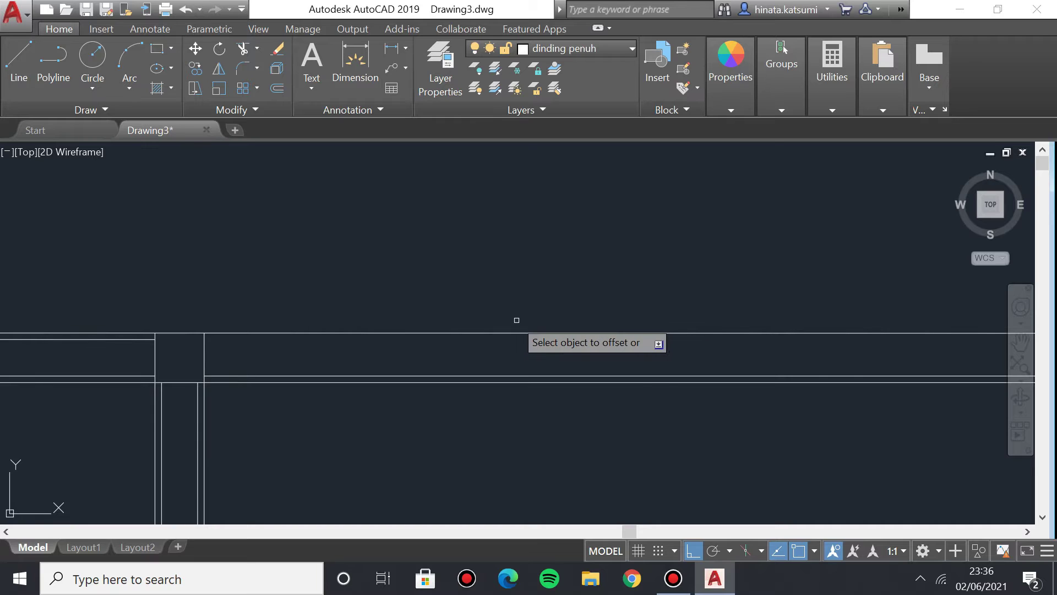
left_click(415, 334)
left_click(409, 348)
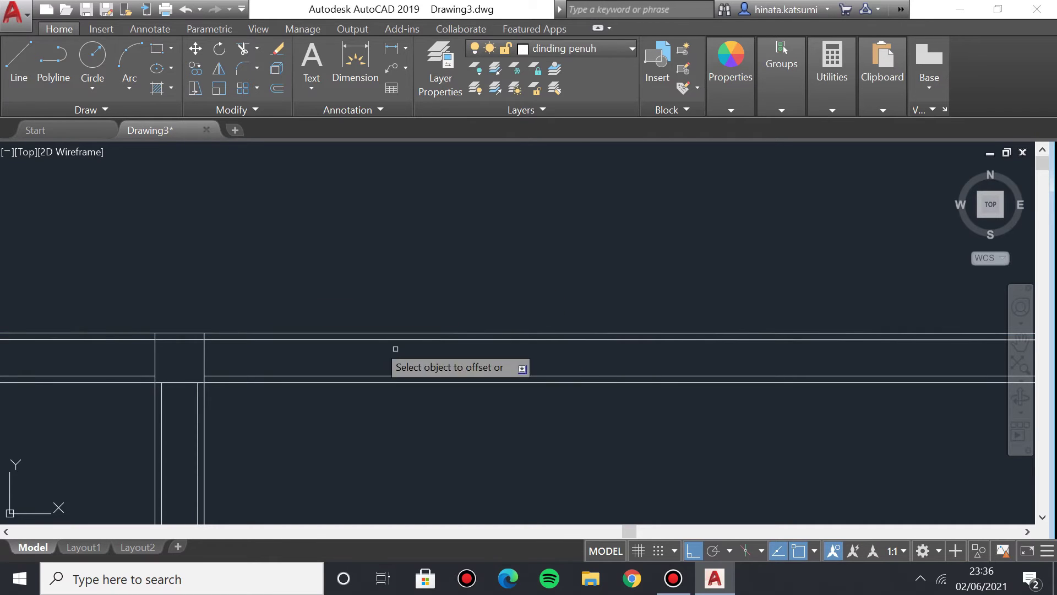
key("Escape")
Check the thickness of the horizontal wall below the upper-left room with a trial line across it.
left_click(182, 340)
key("Escape")
scroll(420, 303, "down", 3)
scroll(560, 193, "up", 4)
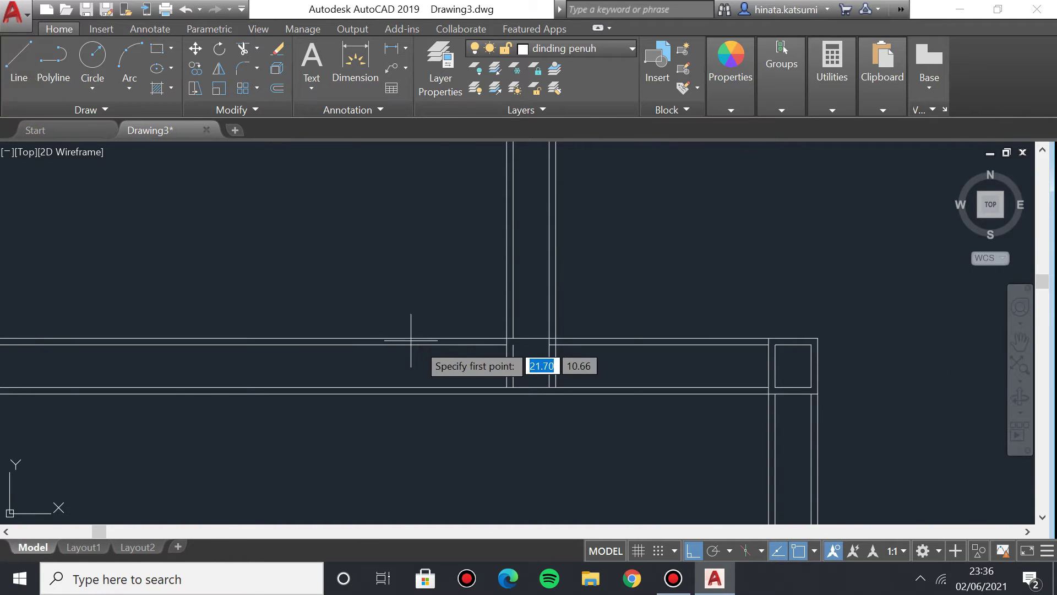
scroll(424, 342, "up", 3)
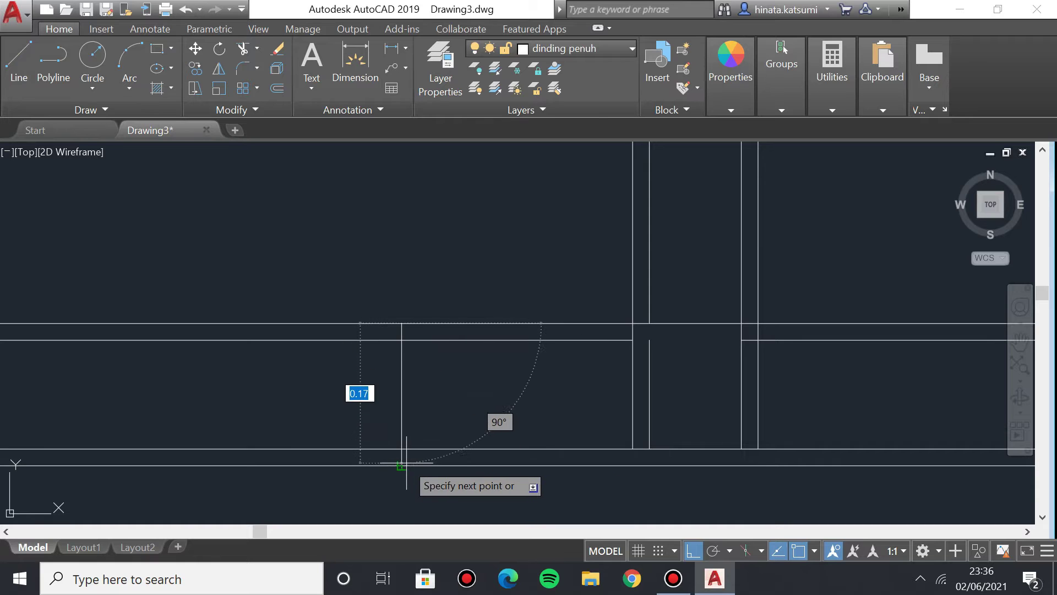
key("Escape")
Delete the lowest line of the horizontal wall below the upper-left room.
scroll(394, 455, "down", 4)
scroll(319, 335, "down", 3)
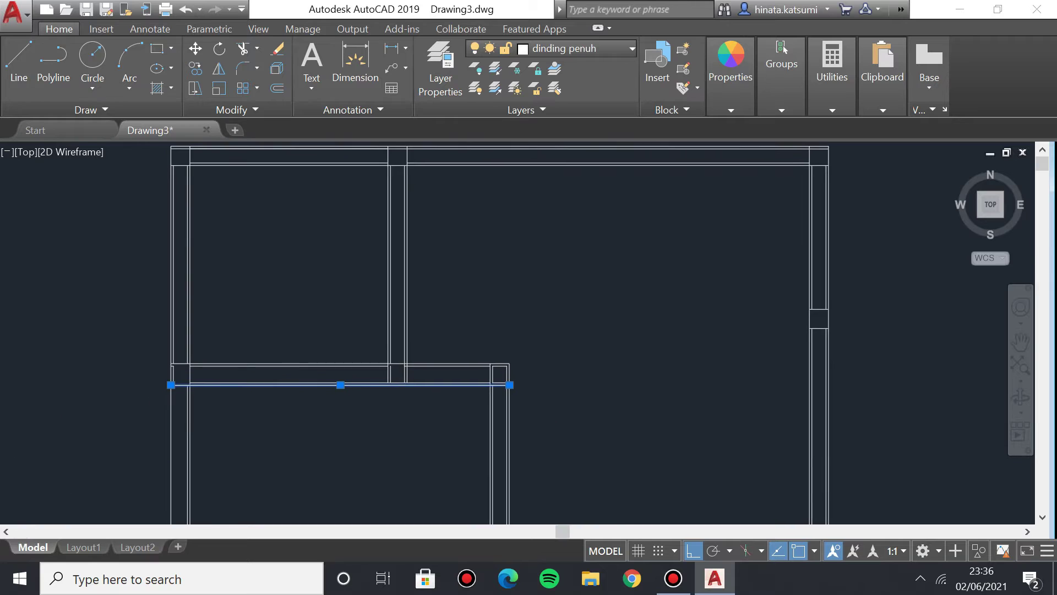
scroll(311, 343, "up", 2)
scroll(305, 341, "up", 2)
scroll(347, 349, "up", 1)
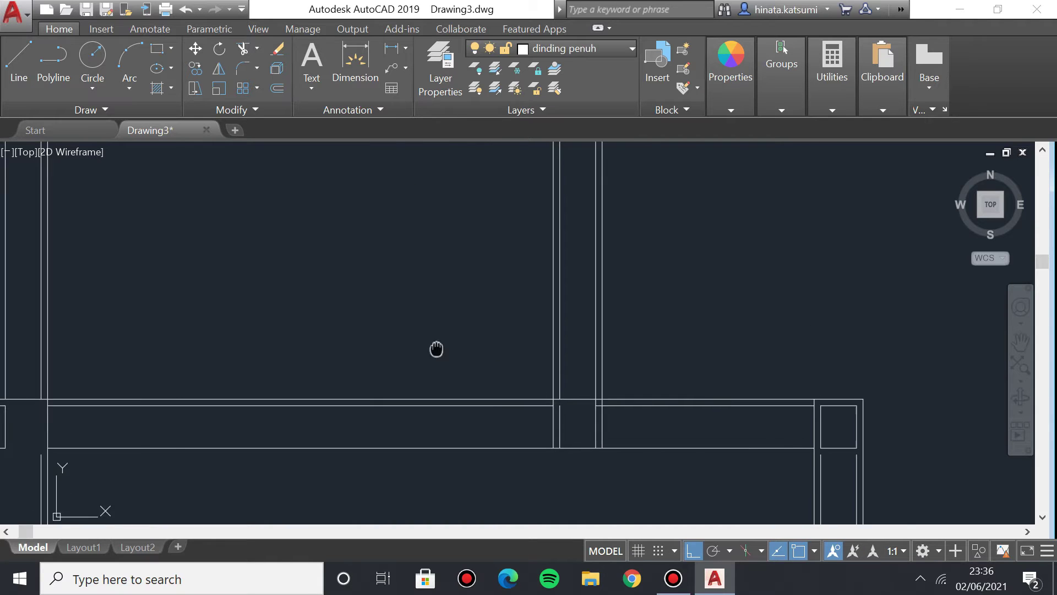
Offset the remaining bottom line of the horizontal wall upward to create its inner layer line.
scroll(496, 346, "up", 1)
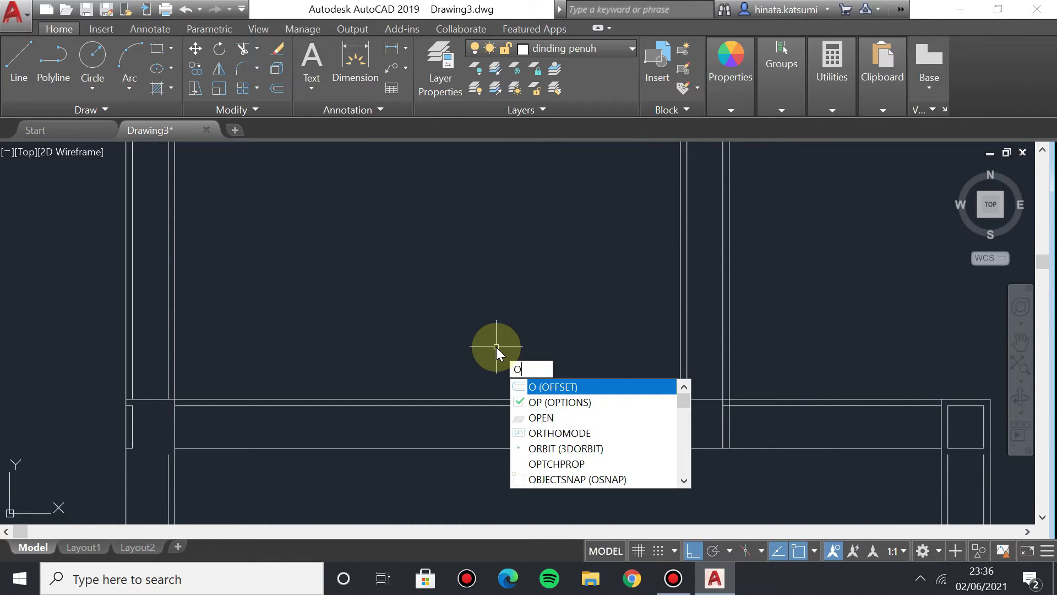
key("Return")
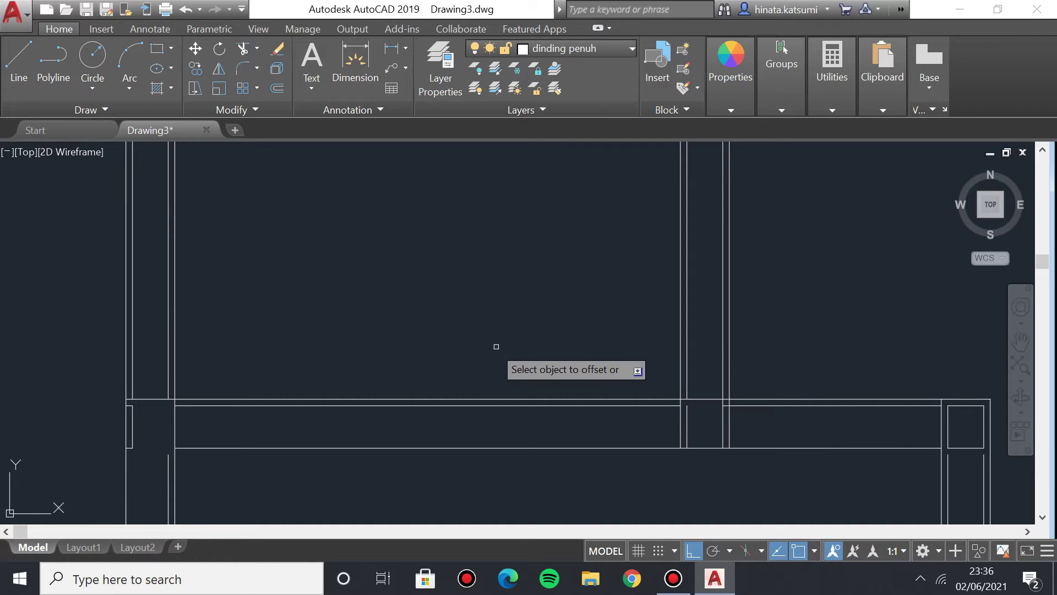
left_click(432, 447)
left_click(303, 429)
Close the bottom of the column square at the horizontal wall's left end with a line and stretch the inner wall line below up to it.
middle_click_drag(112, 414, 195, 369)
scroll(195, 368, "up", 2)
left_click(14, 60)
left_click(226, 419)
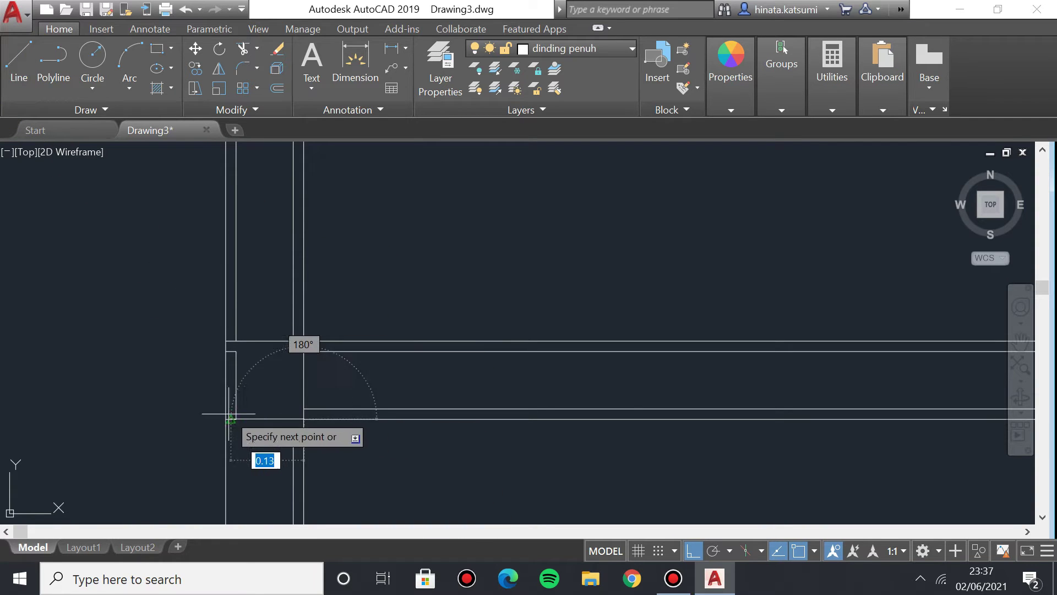
left_click(320, 420)
key("Return")
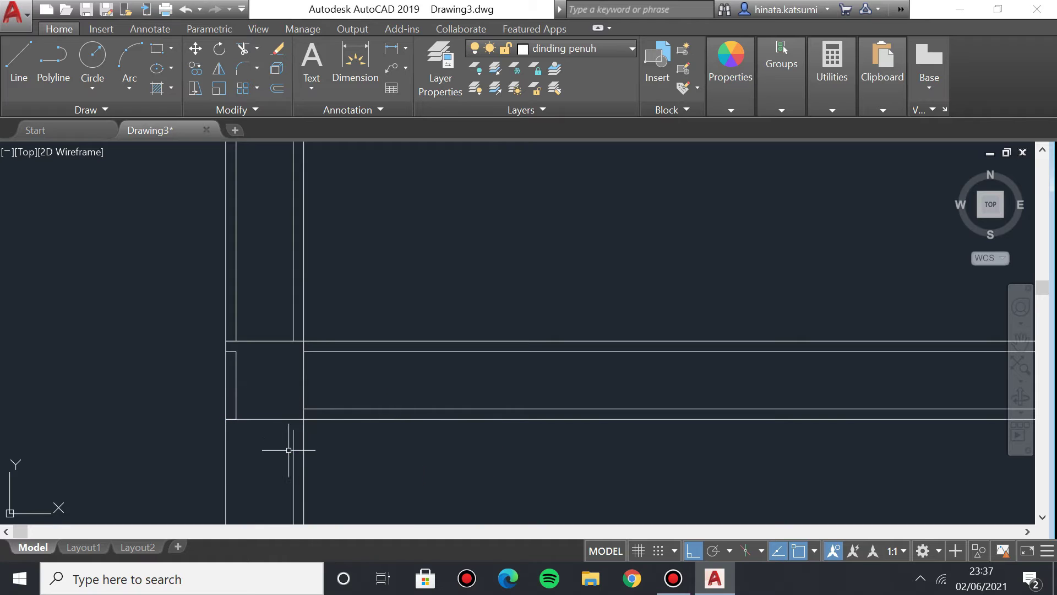
left_click(293, 429)
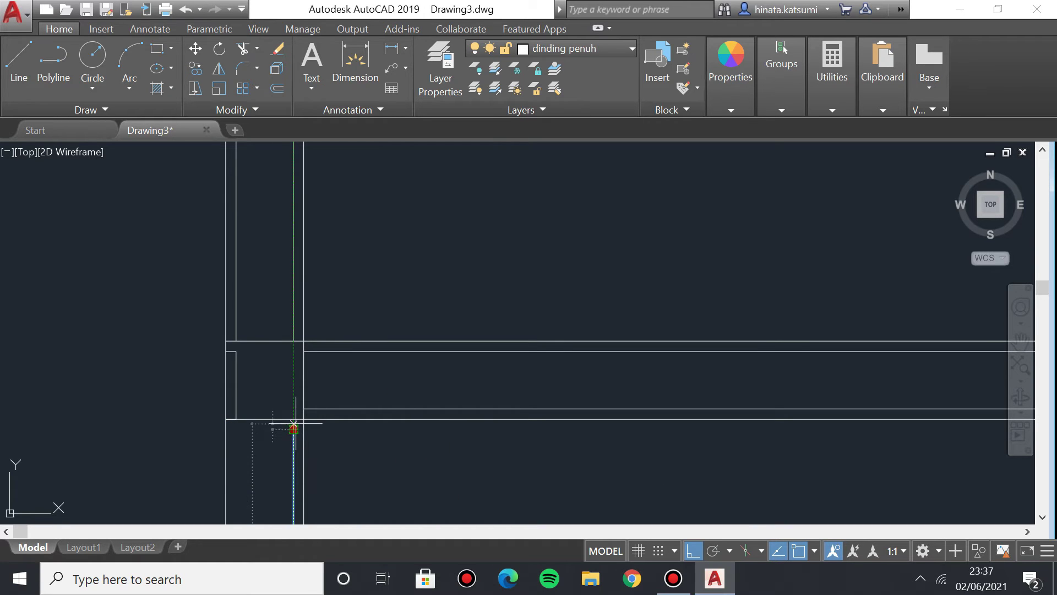
Draw a 0.15 line closing the bottom of the column square at the horizontal wall's right end.
scroll(467, 401, "down", 4)
middle_click_drag(729, 344, 557, 352)
scroll(701, 361, "up", 2)
middle_click_drag(754, 425, 631, 351)
scroll(631, 352, "up", 4)
scroll(552, 400, "up", 3)
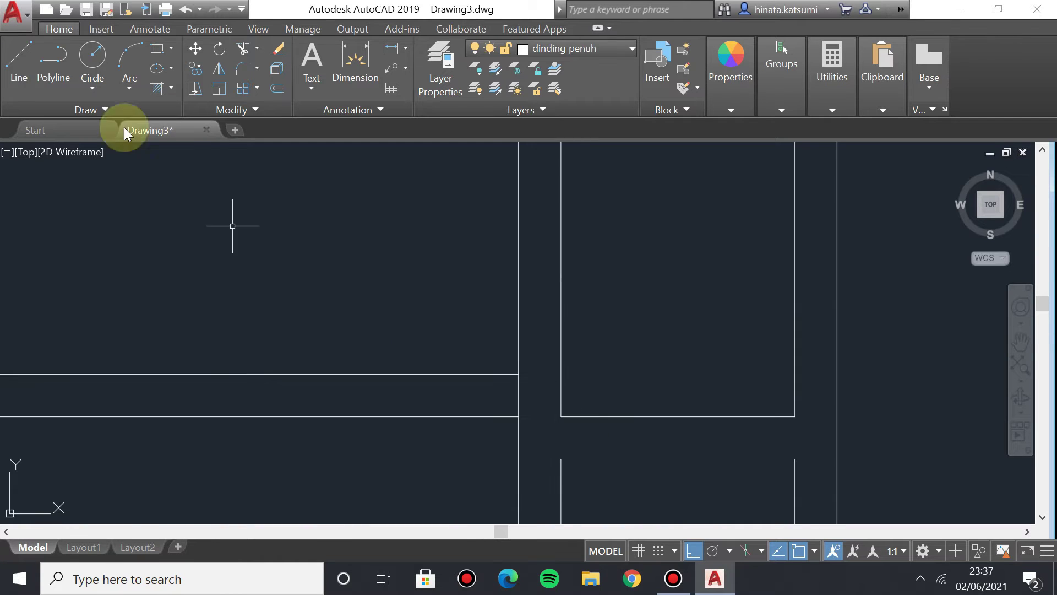
left_click(22, 67)
left_click(518, 416)
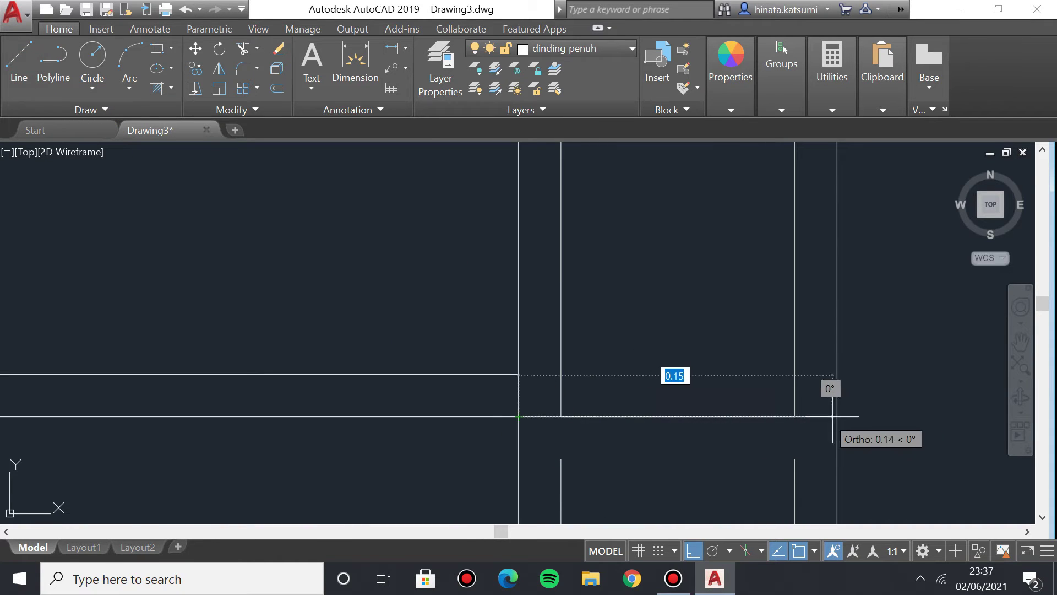
left_click(836, 417)
key("Return")
Stretch the two inner vertical wall lines below the right-end column square up to its bottom edge.
left_click(562, 465)
left_click(868, 364)
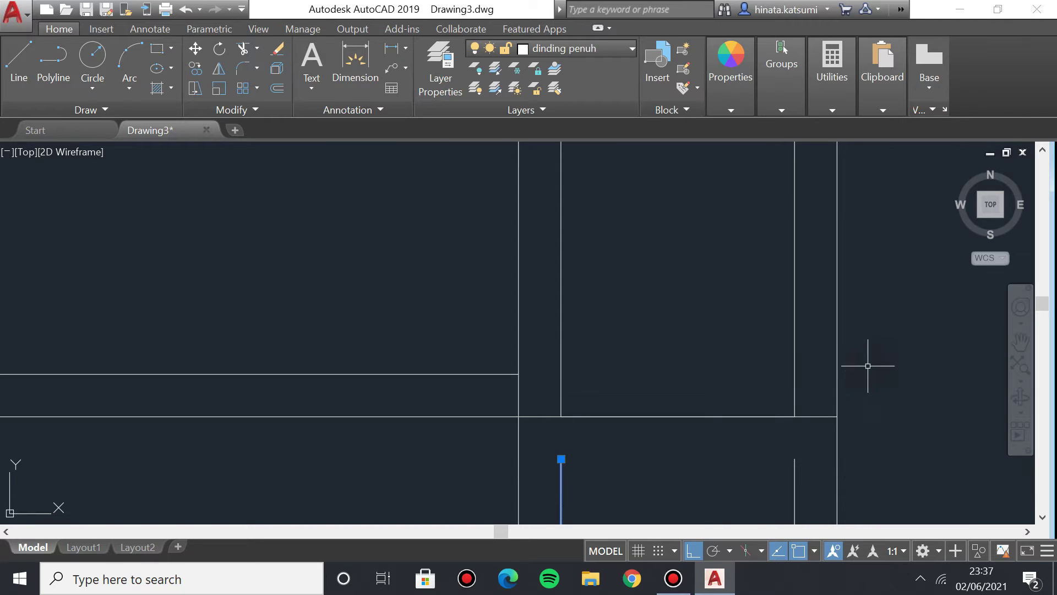
left_click(560, 460)
left_click(561, 416)
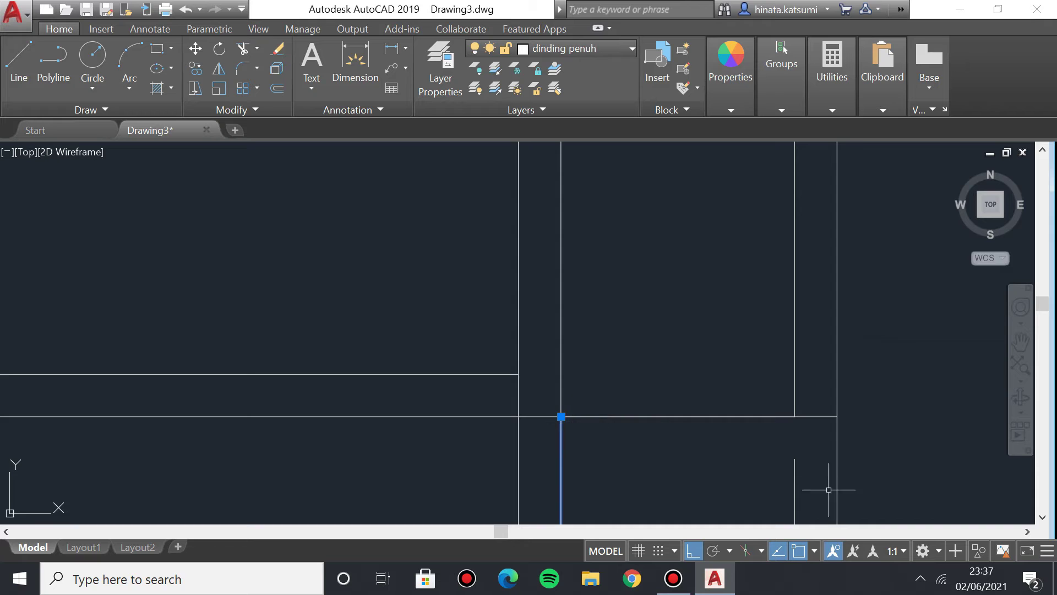
left_click(794, 471)
left_click(794, 459)
Inspect the wall junctions and column squares around the plan for gaps and leftover lines.
scroll(384, 260, "down", 3)
mouse_move(385, 231)
middle_mouse_down()
mouse_move(366, 350)
mouse_move(322, 397)
mouse_move(453, 149)
middle_mouse_up()
scroll(322, 398, "up", 2)
middle_click_drag(370, 297, 565, 366)
scroll(526, 354, "down", 4)
scroll(655, 336, "down", 2)
middle_click_drag(655, 336, 546, 431)
scroll(645, 268, "down", 2)
middle_click_drag(654, 263, 402, 358)
scroll(445, 344, "up", 2)
mouse_move(241, 307)
middle_mouse_down()
mouse_move(285, 395)
mouse_move(298, 399)
middle_mouse_up()
scroll(297, 398, "up", 2)
mouse_move(613, 364)
middle_mouse_down()
mouse_move(597, 391)
mouse_move(668, 408)
middle_mouse_up()
scroll(727, 385, "down", 2)
middle_click_drag(727, 386, 371, 293)
scroll(352, 299, "up", 1)
scroll(773, 262, "up", 1)
scroll(784, 280, "down", 1)
scroll(734, 369, "down", 1)
middle_click_drag(734, 369, 392, 253)
Trim the top wall's inner layer line where it crosses the column squares at the top-left corner and the partition.
scroll(755, 415, "down", 2)
scroll(245, 293, "up", 2)
mouse_move(264, 393)
middle_mouse_down()
mouse_move(344, 316)
mouse_move(401, 317)
mouse_move(460, 377)
middle_mouse_up()
scroll(278, 314, "down", 2)
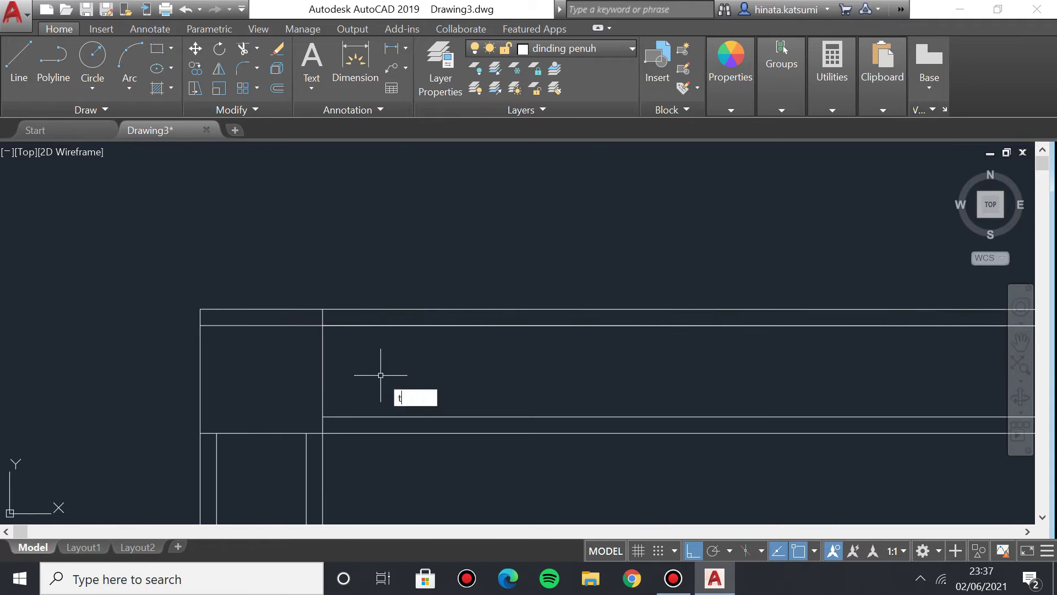
type("r")
key("Return")
key("Return")
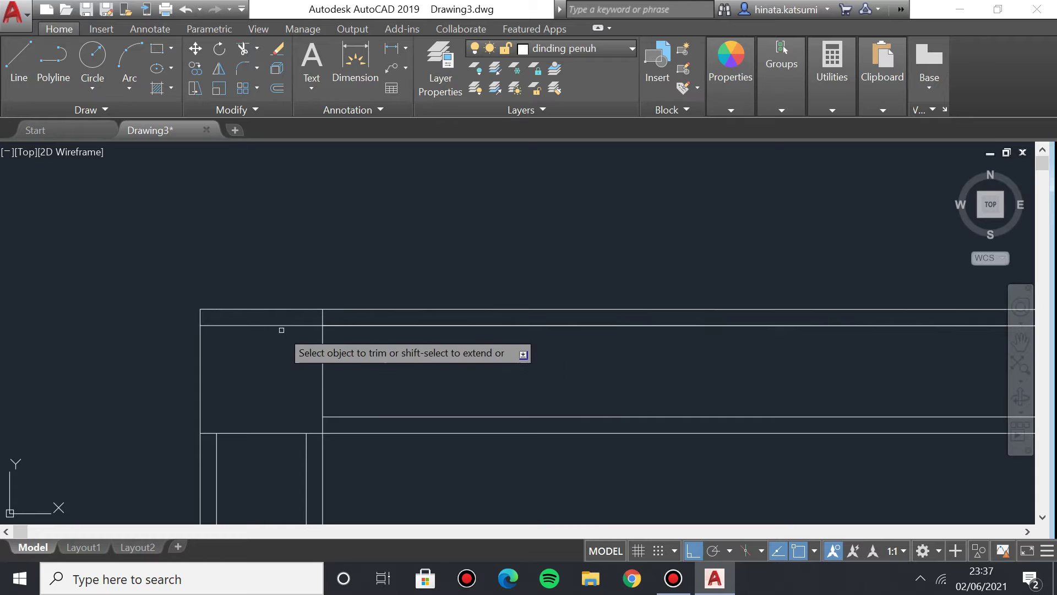
scroll(274, 326, "down", 1)
middle_click_drag(274, 326, 3, 350)
scroll(528, 344, "up", 2)
left_click(542, 311)
left_click(530, 319)
Trim the leftover inner-line segments inside the column square where the partition meets the lower horizontal wall.
scroll(719, 325, "down", 2)
middle_click_drag(720, 326, 460, 325)
scroll(706, 332, "up", 2)
scroll(413, 365, "down", 2)
scroll(300, 385, "down", 2)
middle_click_drag(300, 384, 167, 423)
scroll(349, 443, "up", 3)
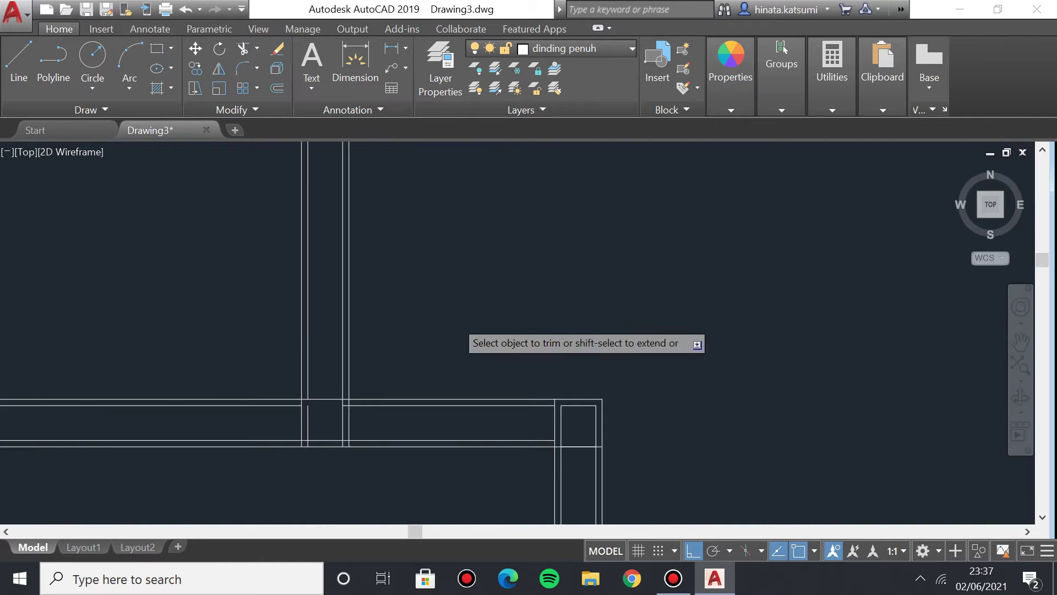
middle_click_drag(354, 391, 508, 224)
left_click(478, 253)
left_click(480, 238)
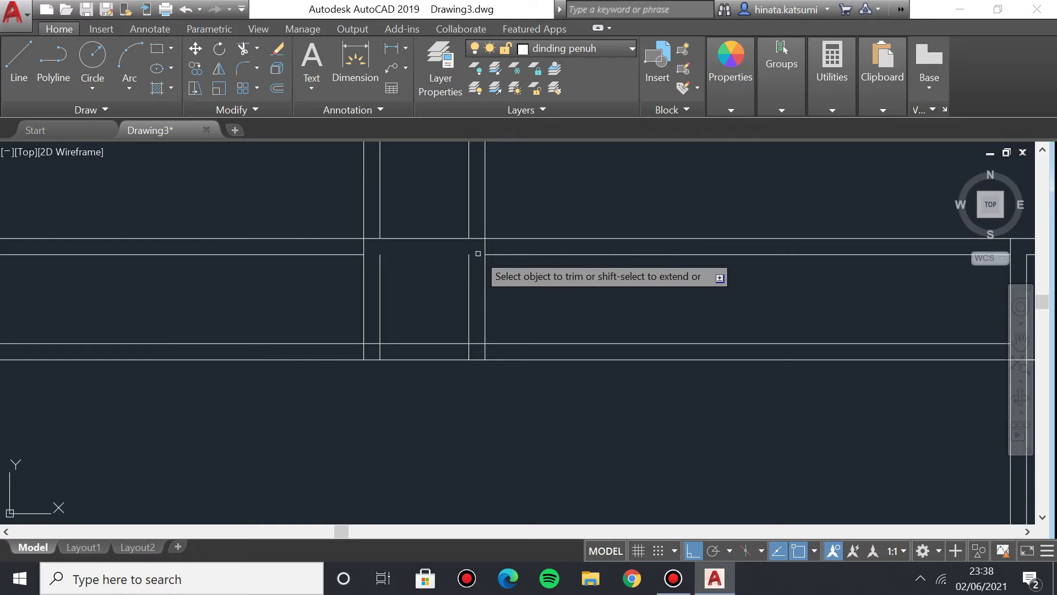
left_click(370, 251)
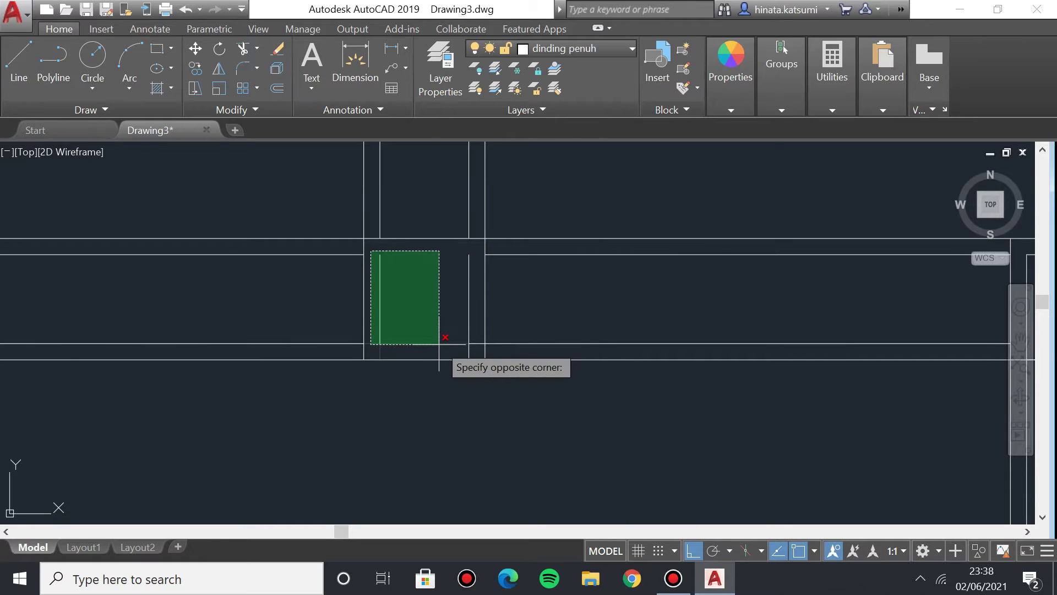
left_click(470, 345)
left_click(472, 349)
left_click(479, 338)
Remove the remaining inner vertical segment and the corner stubs from the column square at the partition's lower end.
left_click(387, 315)
left_click(380, 312)
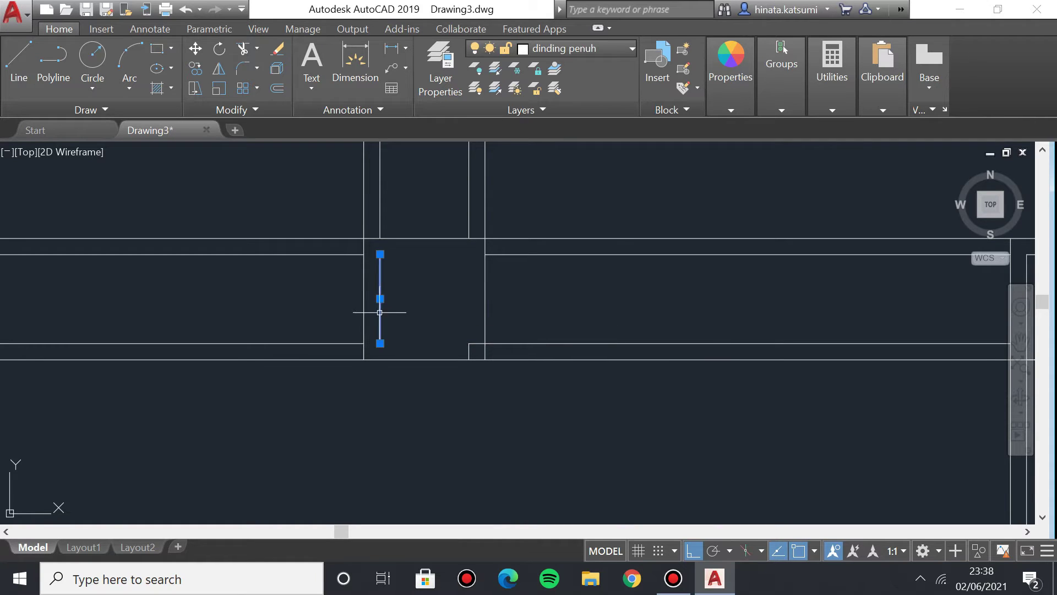
left_click(476, 344)
scroll(481, 345, "up", 4)
key("Escape")
left_click(467, 335)
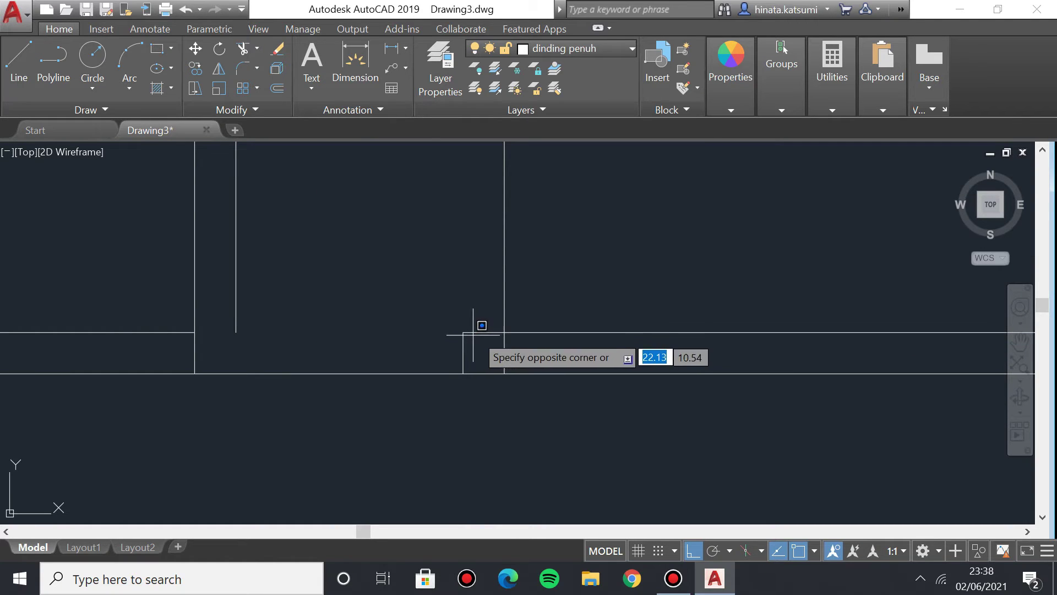
left_click(475, 331)
left_click(462, 332)
left_click(502, 331)
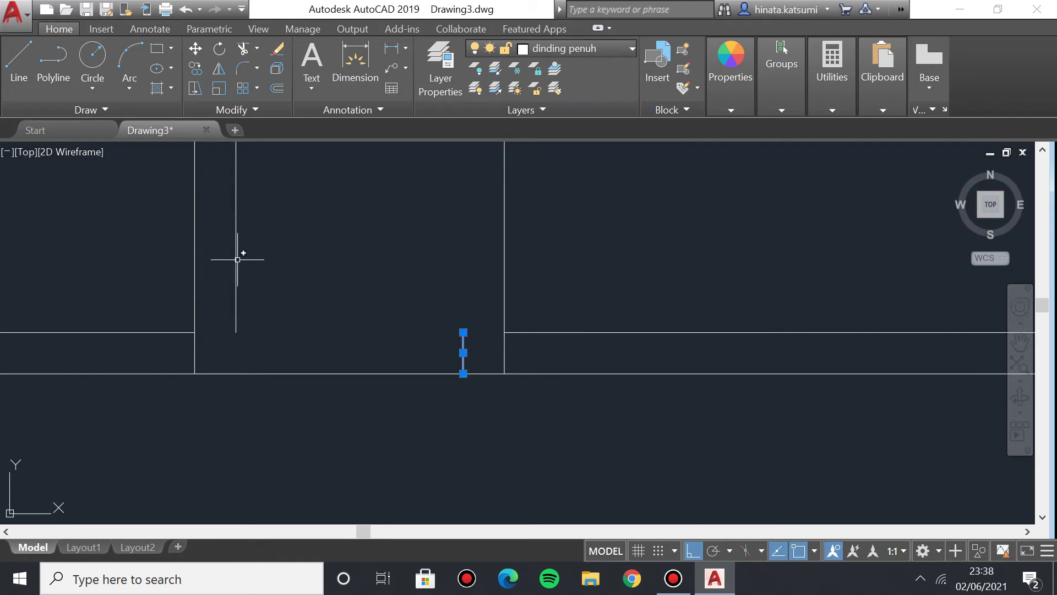
scroll(639, 282, "down", 5)
Select the three leftover inner segments inside the column square at the horizontal wall's right end.
scroll(639, 283, "up", 6)
mouse_move(847, 417)
middle_mouse_down()
mouse_move(428, 310)
mouse_move(424, 324)
middle_mouse_up()
scroll(349, 254, "up", 3)
scroll(455, 383, "down", 3)
middle_click_drag(336, 236, 349, 309)
left_click(347, 307)
left_click(340, 303)
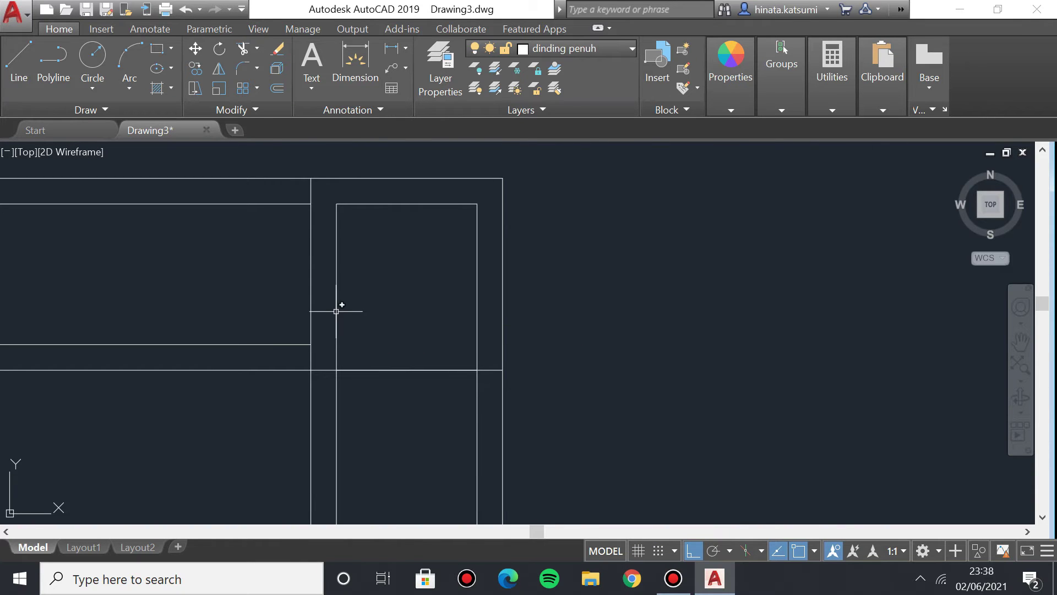
left_click(647, 226)
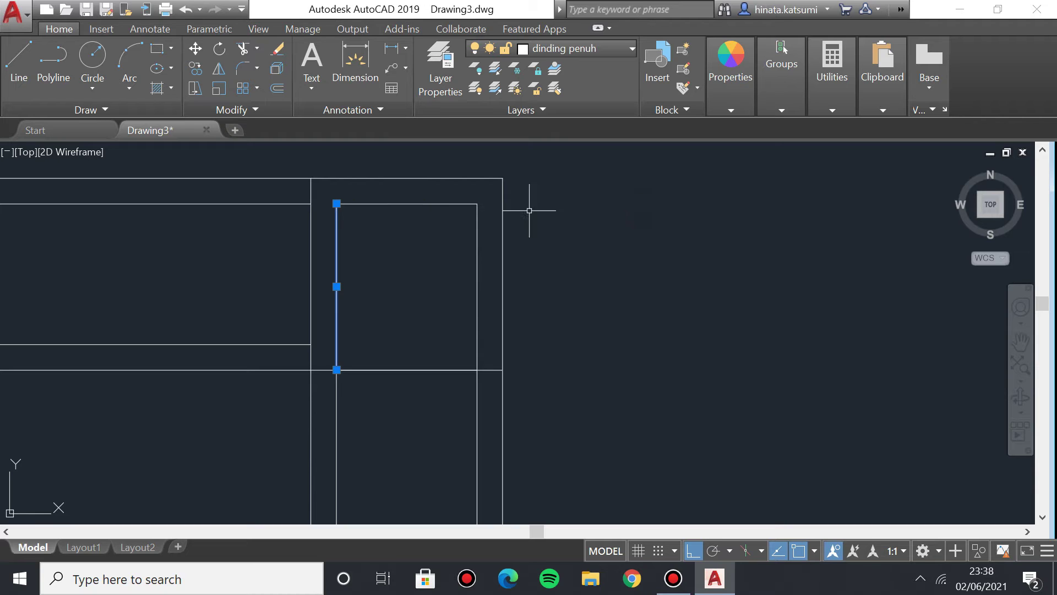
left_click(479, 226)
left_click(441, 204)
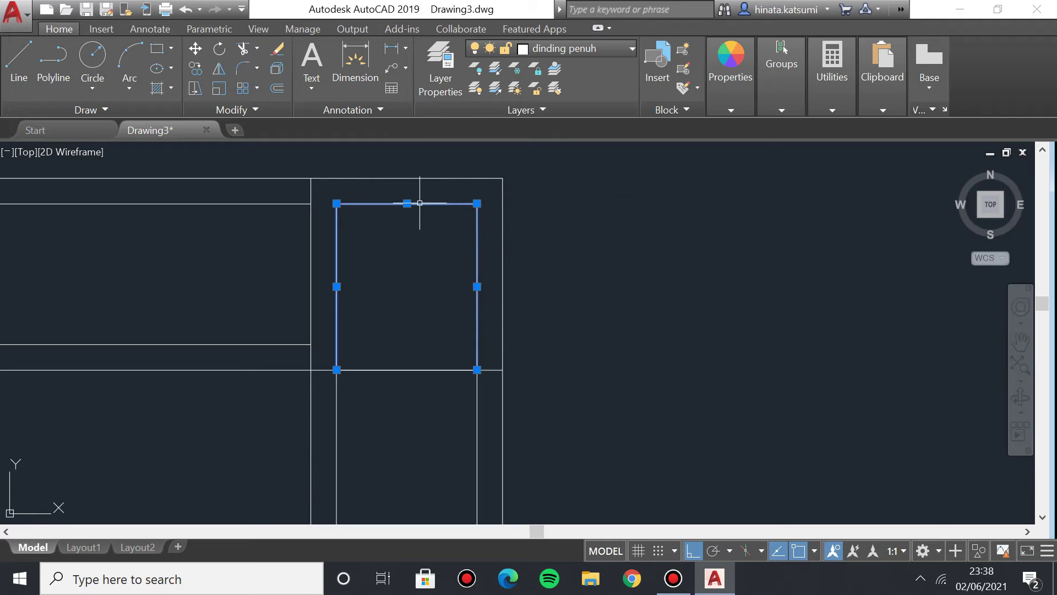
Delete the leftover inner segments from the three column squares along the middle horizontal wall, including those at its left end.
scroll(186, 281, "down", 4)
middle_click_drag(186, 280, 709, 359)
scroll(295, 330, "up", 4)
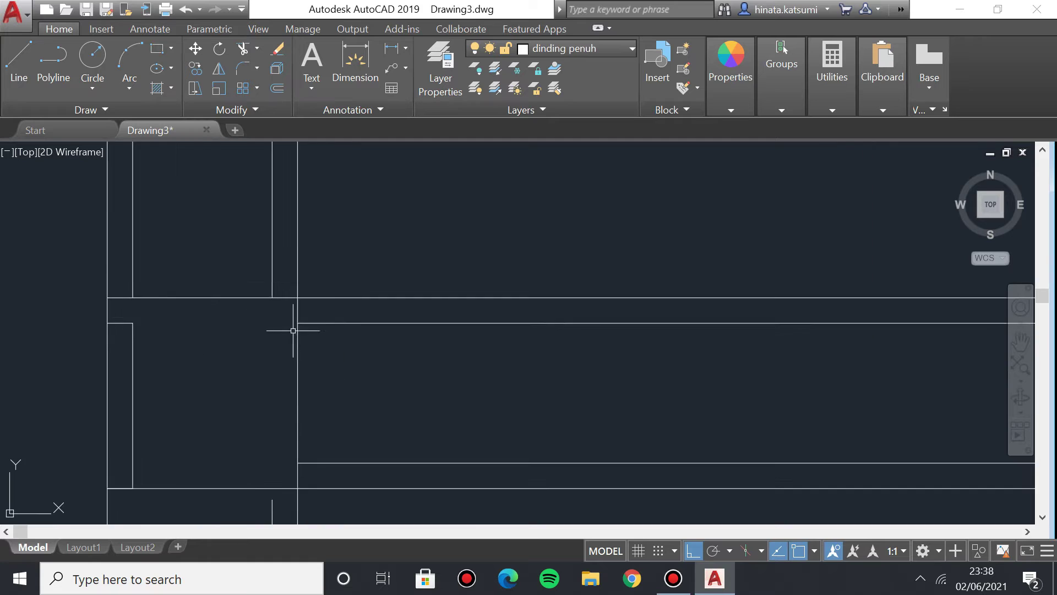
scroll(252, 309, "down", 3)
middle_click_drag(253, 309, 280, 282)
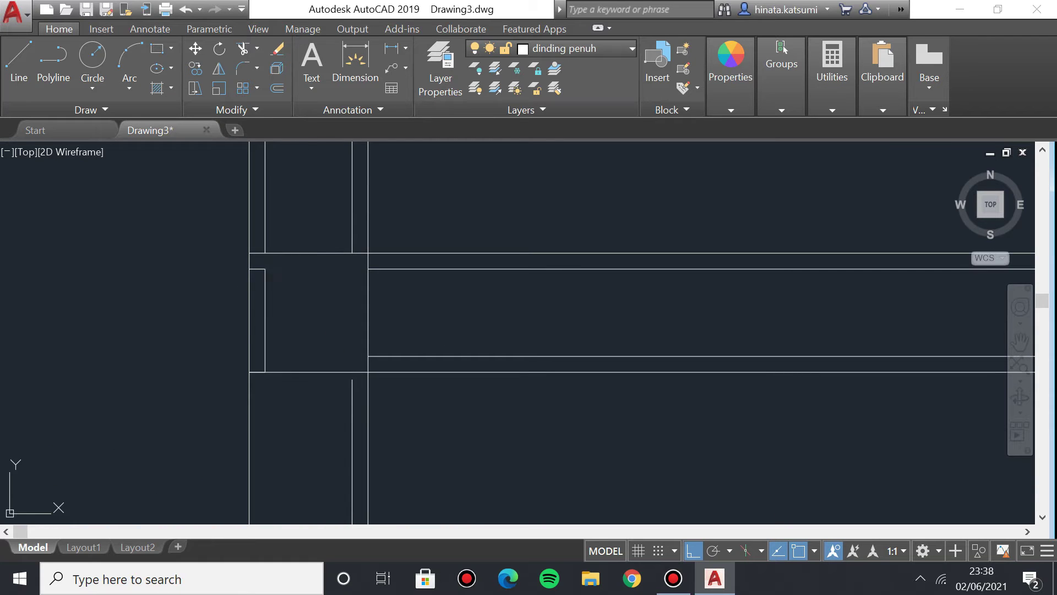
scroll(283, 295, "down", 3)
middle_click_drag(285, 407, 285, 504)
scroll(285, 504, "down", 2)
scroll(397, 389, "up", 2)
scroll(397, 389, "down", 2)
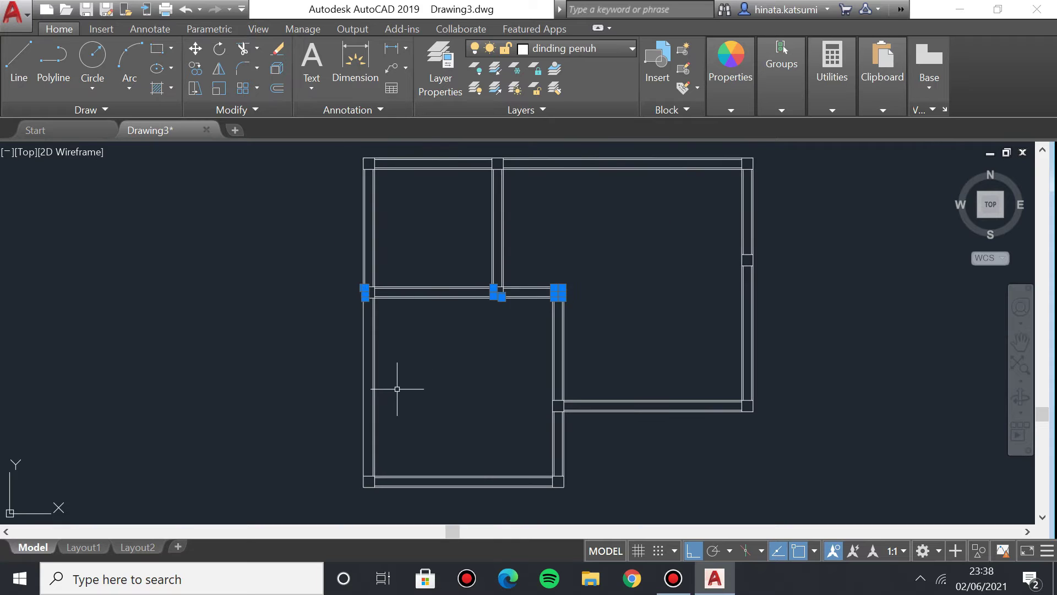
scroll(326, 374, "up", 2)
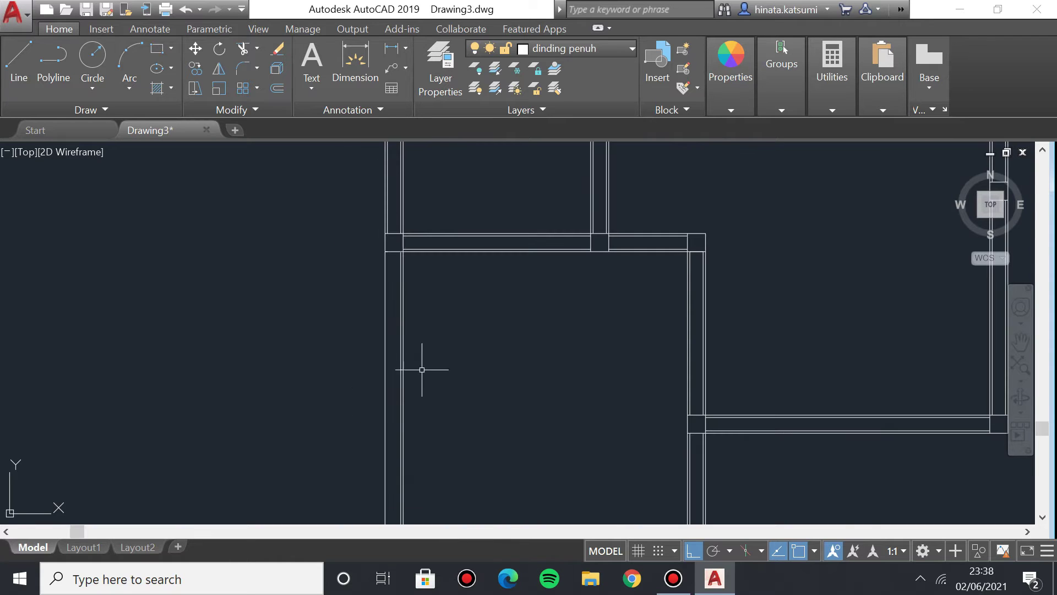
Offset the lower left wall's outer vertical line inward at the preset distance to create its missing inner layer line.
scroll(420, 359, "up", 3)
middle_click_drag(361, 302, 454, 456)
middle_click_drag(521, 455, 530, 401)
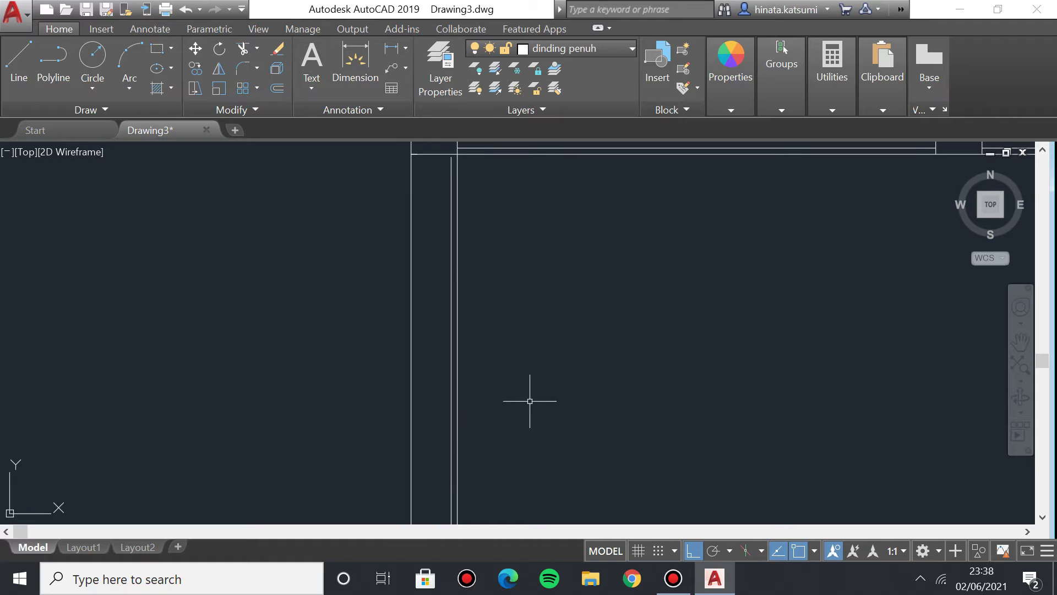
type("o")
key("Return")
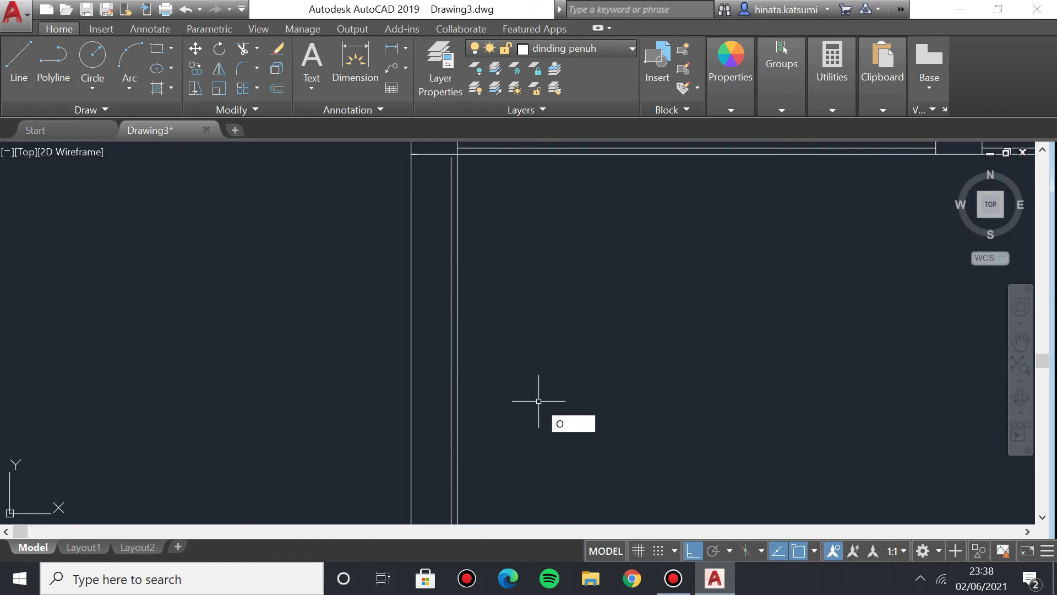
key("Return")
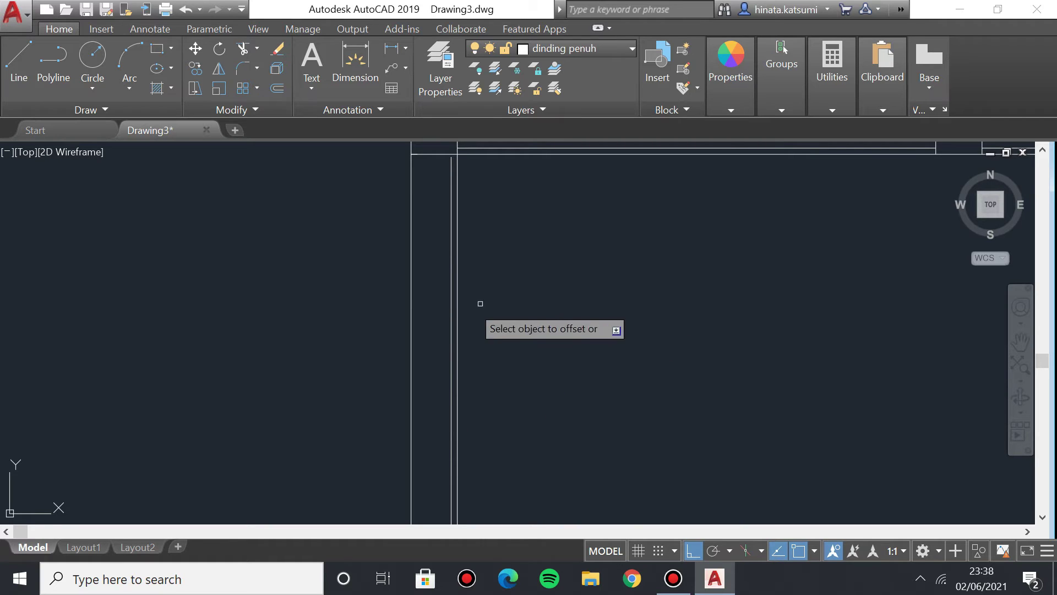
left_click(412, 311)
left_click(426, 314)
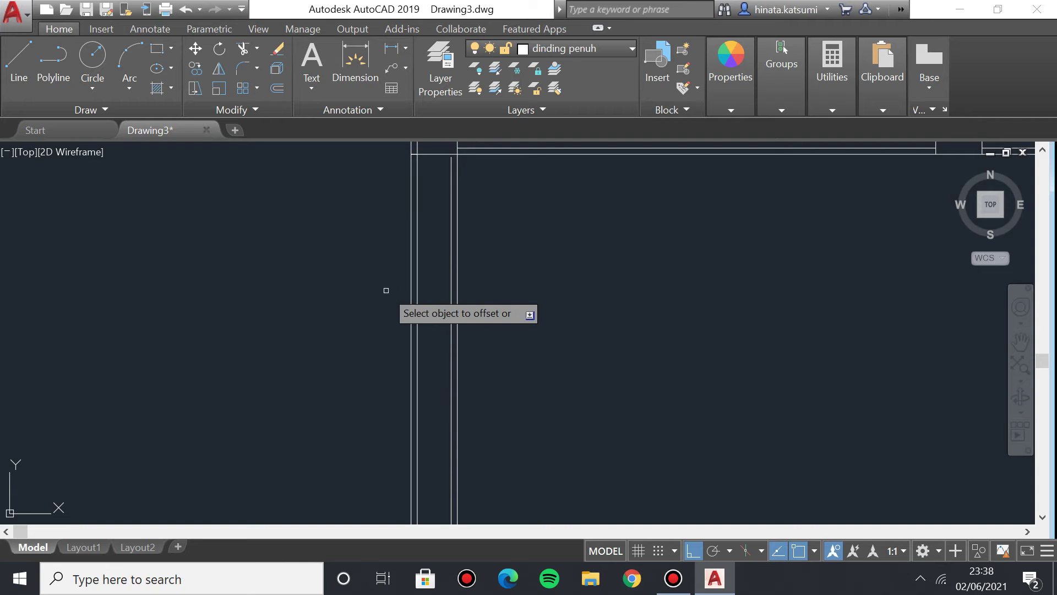
key("Escape")
Trim the new inner layer line where it crosses the column squares at the left wall's middle junction and bottom-left corner.
type("tr")
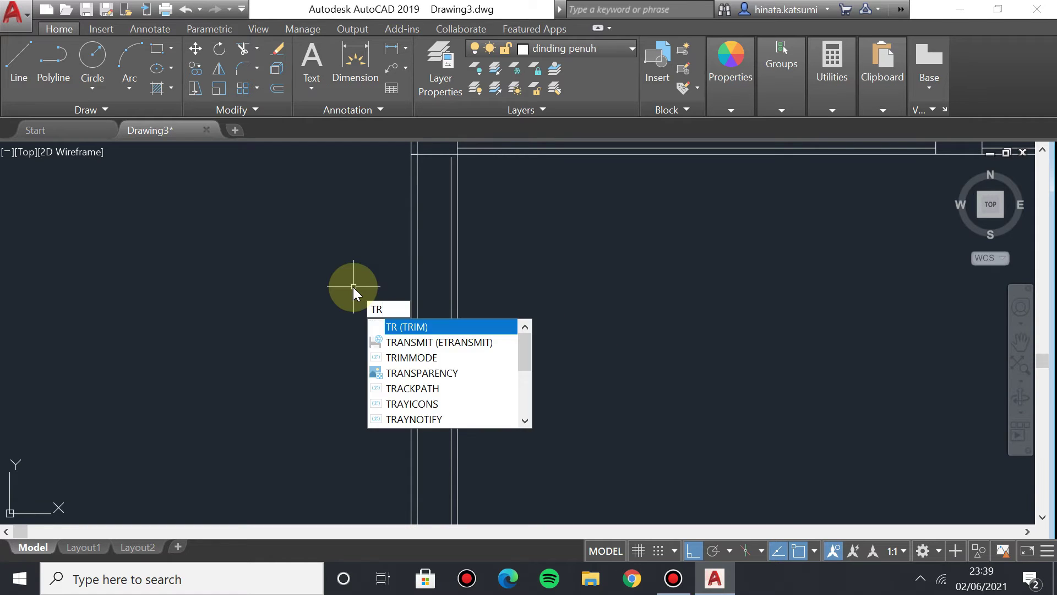
key("Return")
scroll(512, 247, "up", 1)
middle_click_drag(468, 281, 518, 368)
left_click(419, 226)
scroll(462, 267, "down", 1)
middle_click_drag(462, 267, 485, 261)
scroll(490, 329, "up", 3)
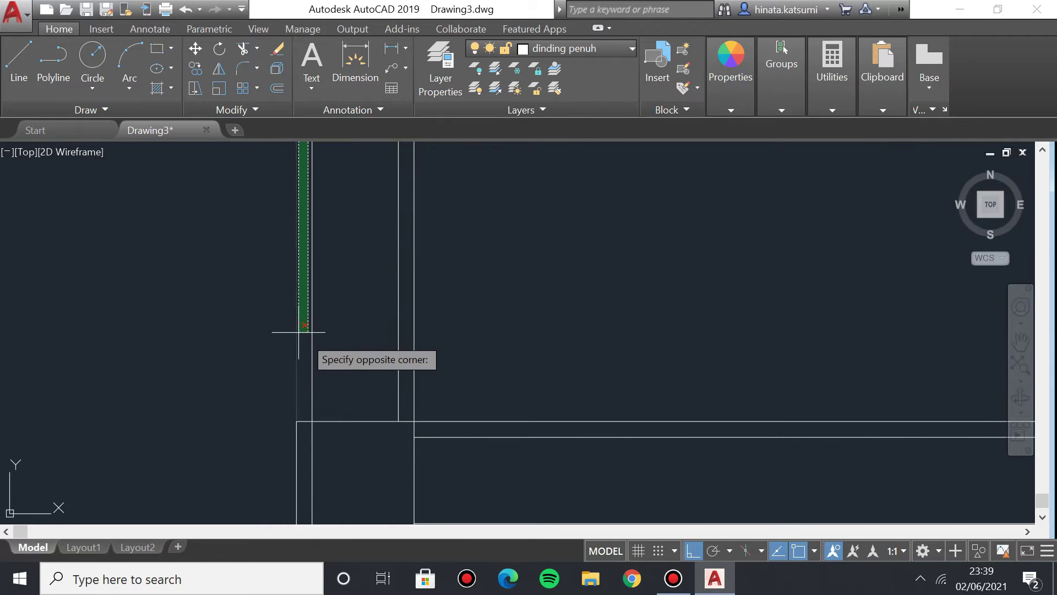
left_click(306, 335)
left_click(314, 442)
scroll(560, 314, "down", 1)
middle_click_drag(560, 314, 691, 272)
middle_click_drag(365, 384, 316, 501)
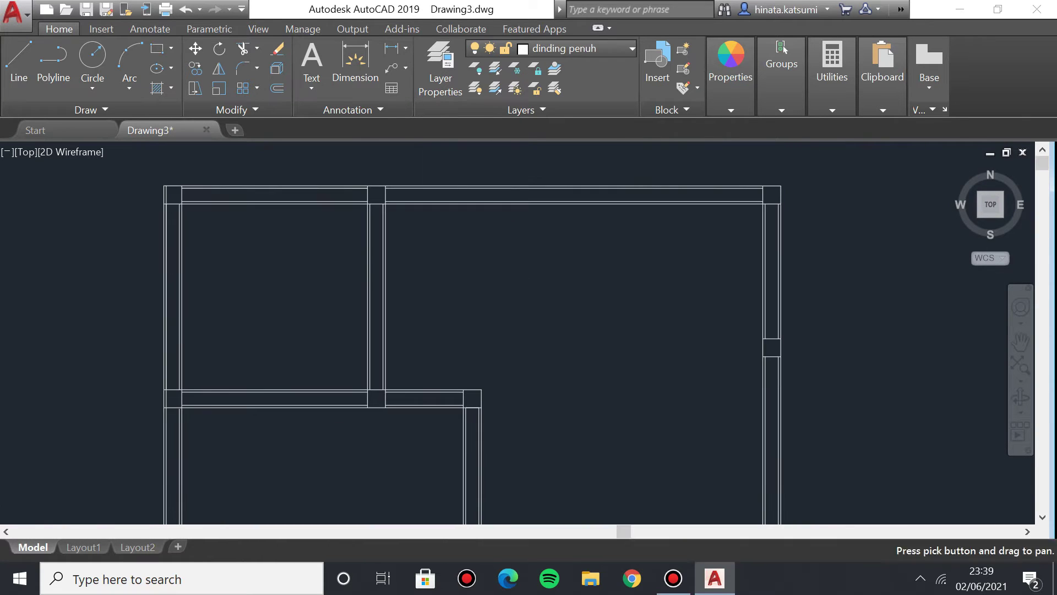
Turn the garis as layer on to check the walls against the axis lines, and turn it off again.
left_click(537, 58)
left_click(476, 109)
scroll(476, 307, "down", 4)
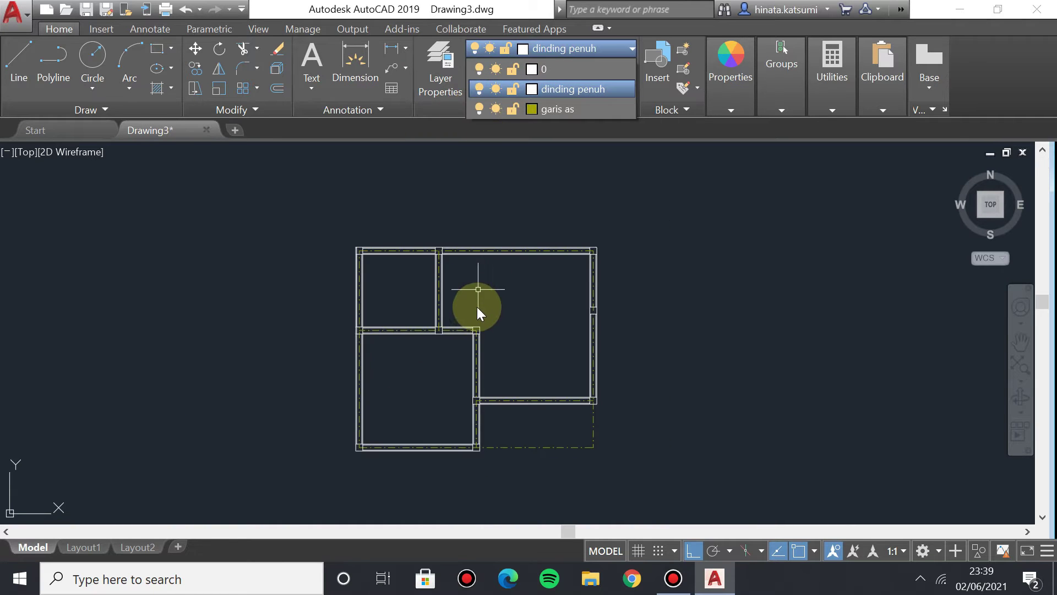
scroll(473, 304, "up", 2)
middle_click_drag(470, 305, 504, 237)
left_click(560, 49)
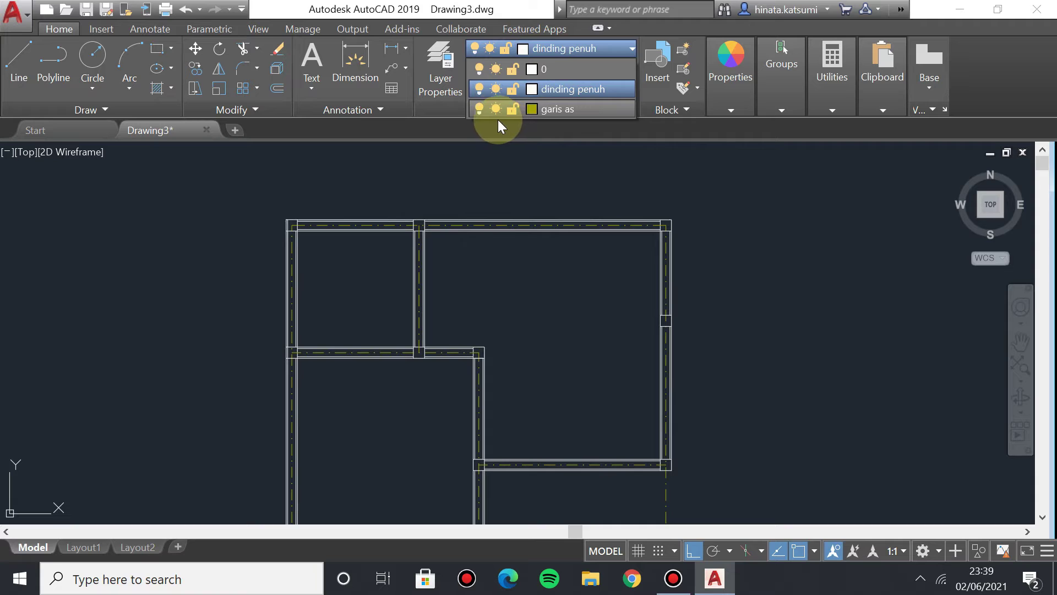
left_click(482, 108)
left_click(567, 47)
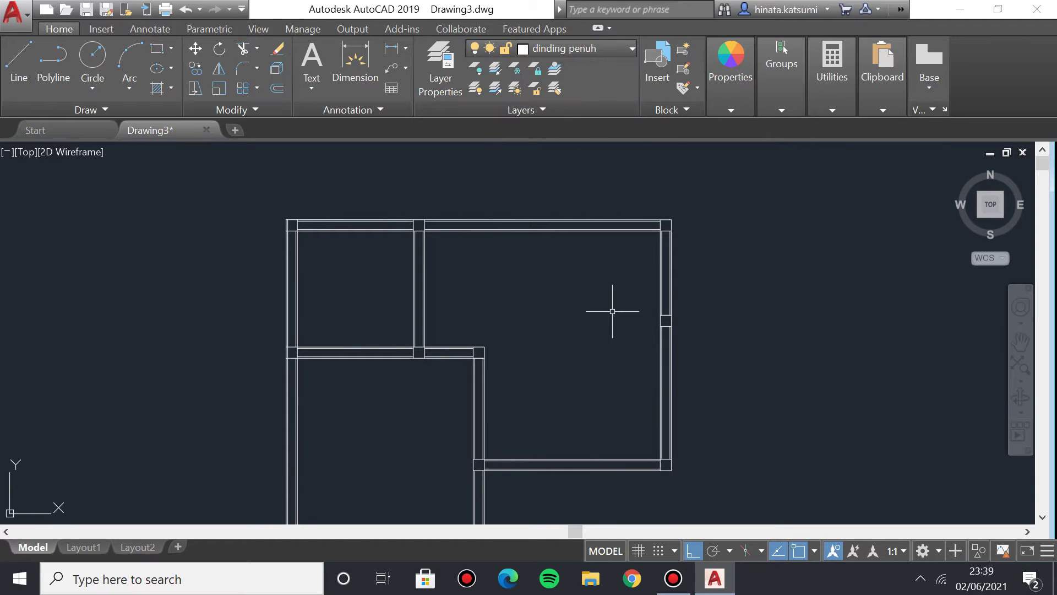
Draw a vertical line across the wall thickness along the left edge of the column square at the right room's bottom-right corner.
middle_click_drag(609, 307, 584, 244)
scroll(626, 336, "up", 2)
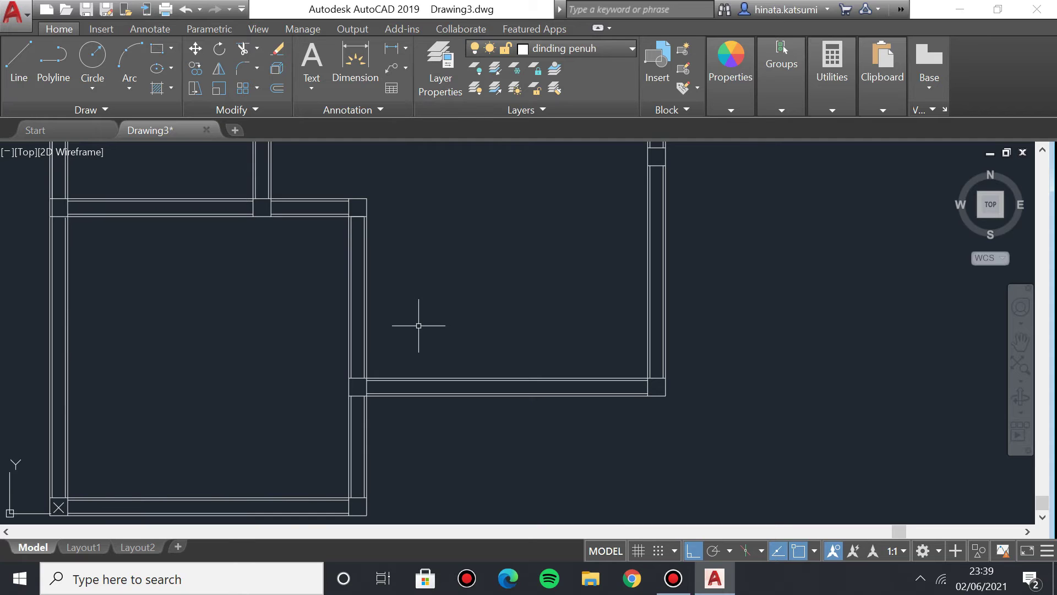
scroll(457, 349, "up", 2)
middle_click_drag(457, 349, 375, 291)
left_click(19, 55)
middle_click_drag(626, 264, 414, 218)
scroll(436, 274, "up", 2)
scroll(436, 274, "up", 2)
left_click(462, 341)
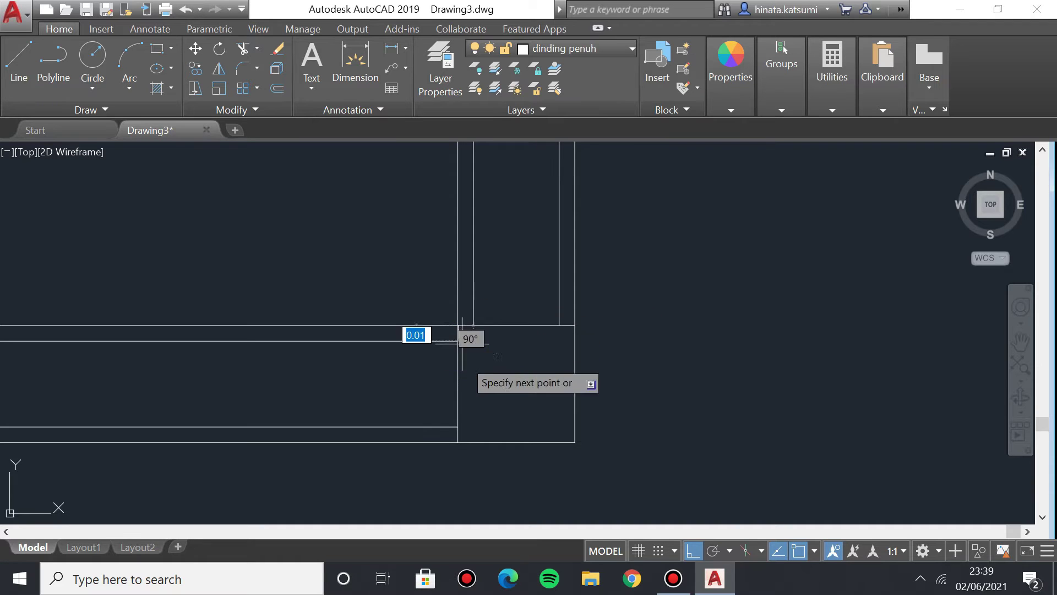
scroll(464, 443, "up", 2)
left_click(454, 442)
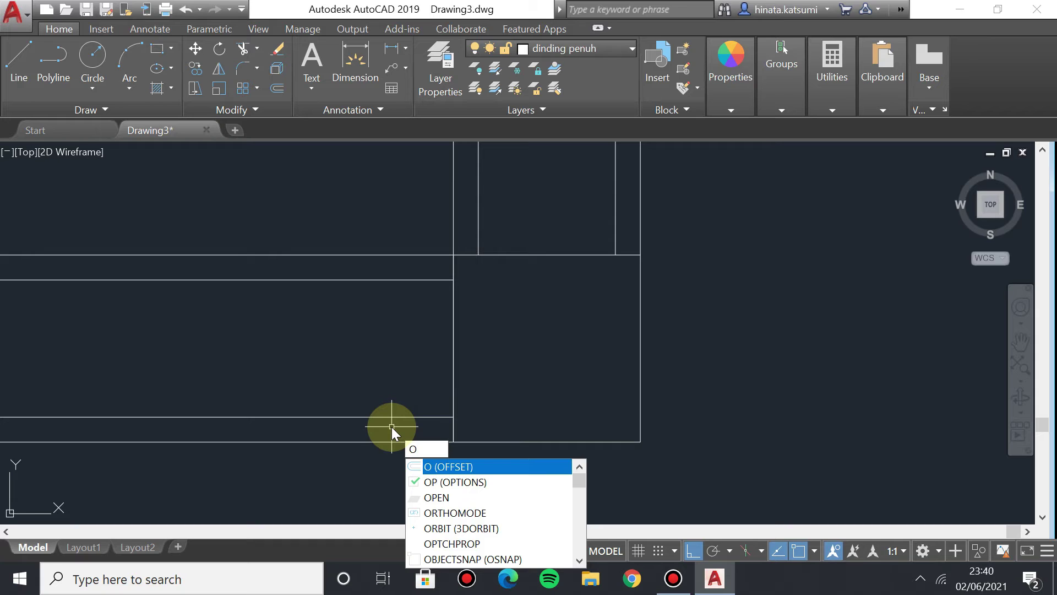
Start an offset with a distance of 0.2.
type("f")
key("Return")
type("0.2")
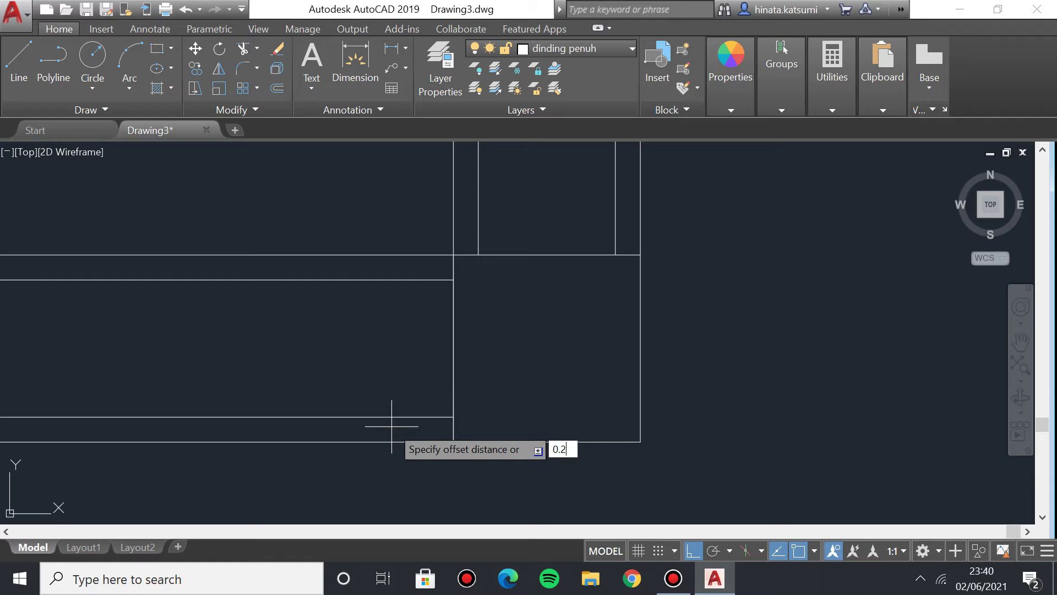
Offset the vertical edge between the horizontal wall and the corner column by 0.2 into the wall.
scroll(299, 354, "down", 4)
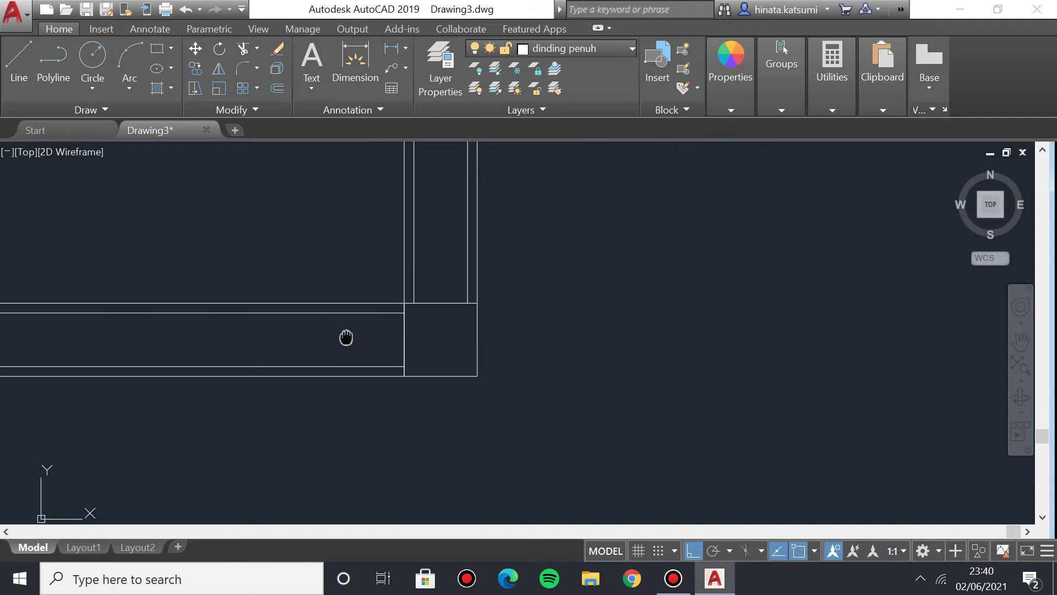
left_click(537, 363)
left_click(314, 354)
scroll(305, 331, "down", 2)
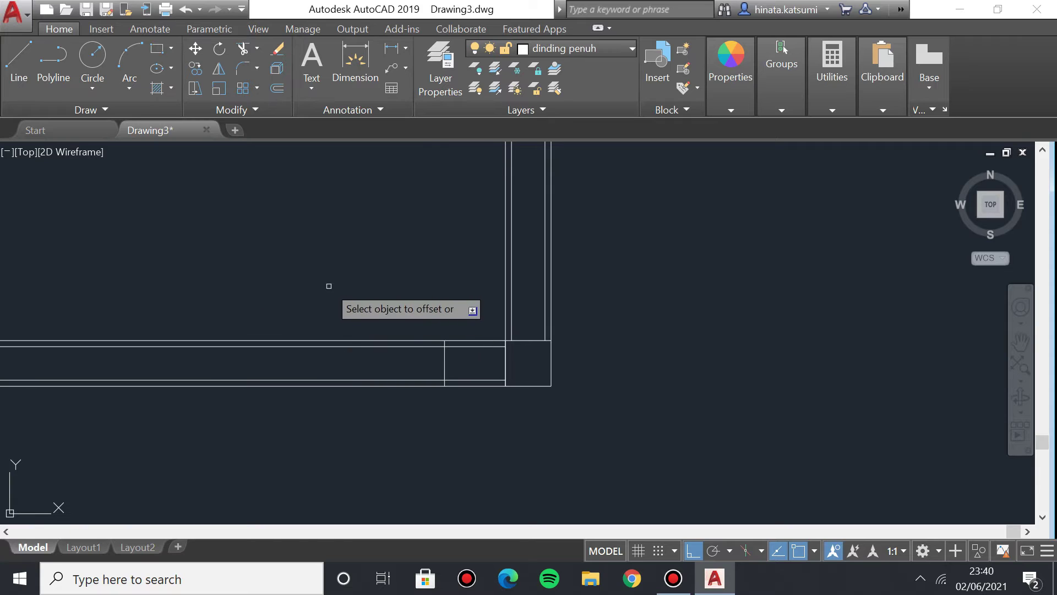
Offset the new vertical line across the horizontal wall by 0.8, farther away from the corner column.
scroll(368, 308, "up", 2)
right_click(368, 308)
type("o")
right_click(367, 308)
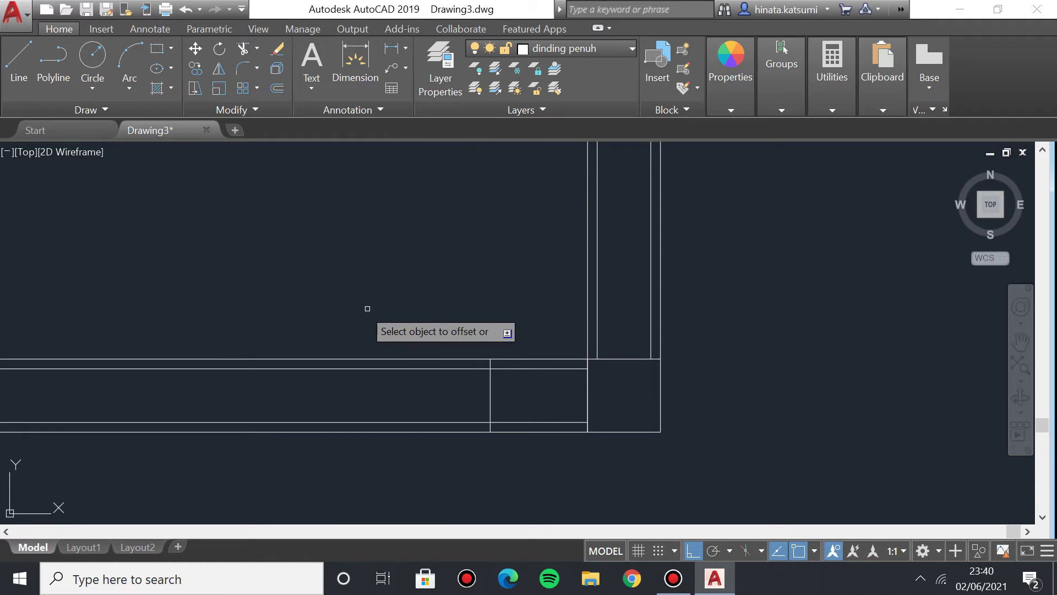
left_click(489, 395)
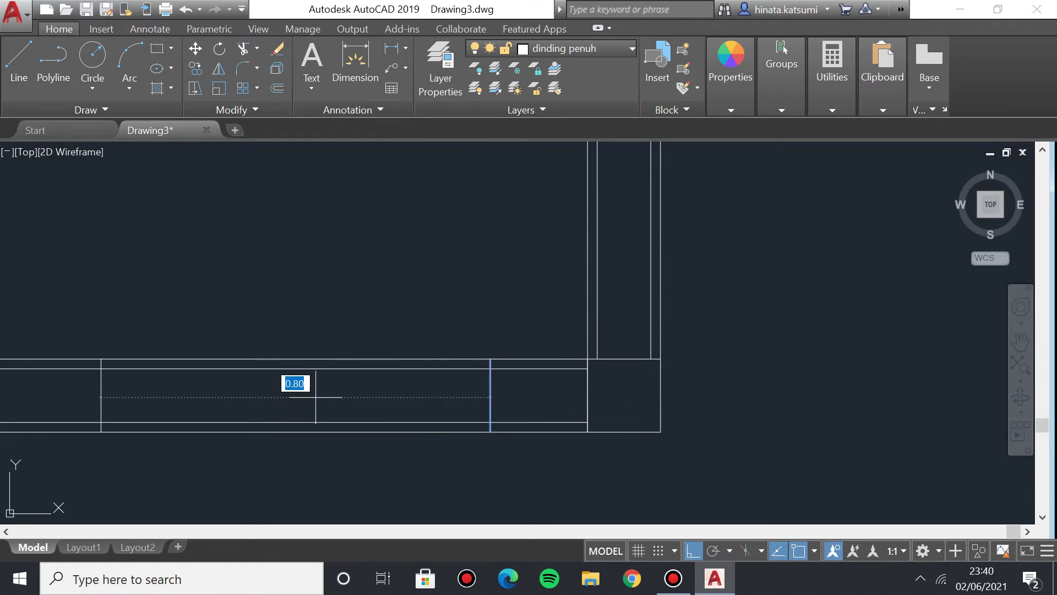
left_click(315, 396)
scroll(138, 341, "down", 2)
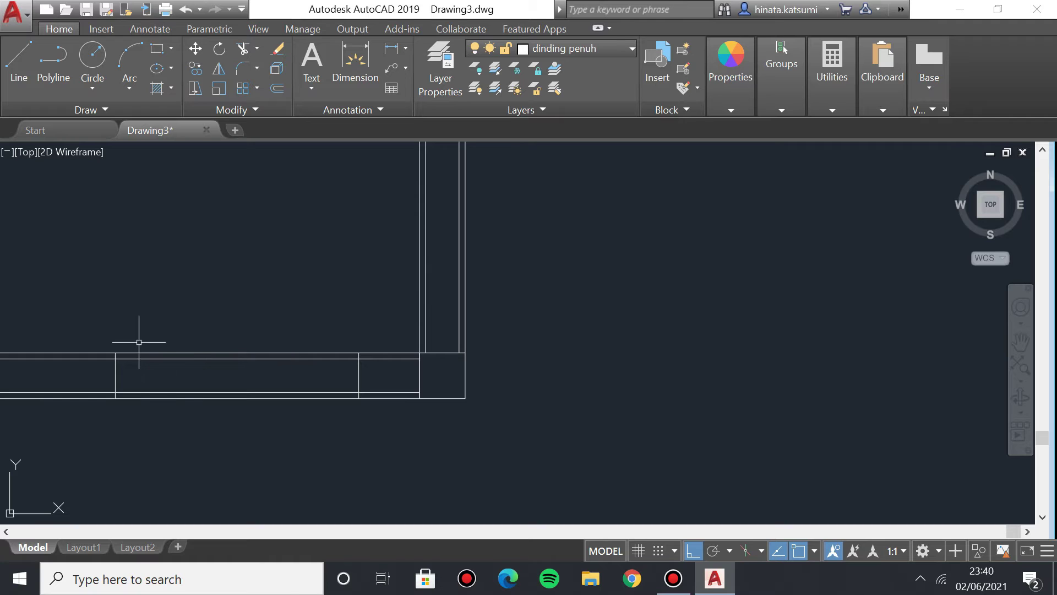
Trim the horizontal wall lines between the two vertical offset lines to create the opening.
right_click(138, 342)
type("tr")
key("Return")
key("Return")
left_click(179, 320)
left_click(249, 397)
middle_click_drag(190, 309, 292, 335)
key("Escape")
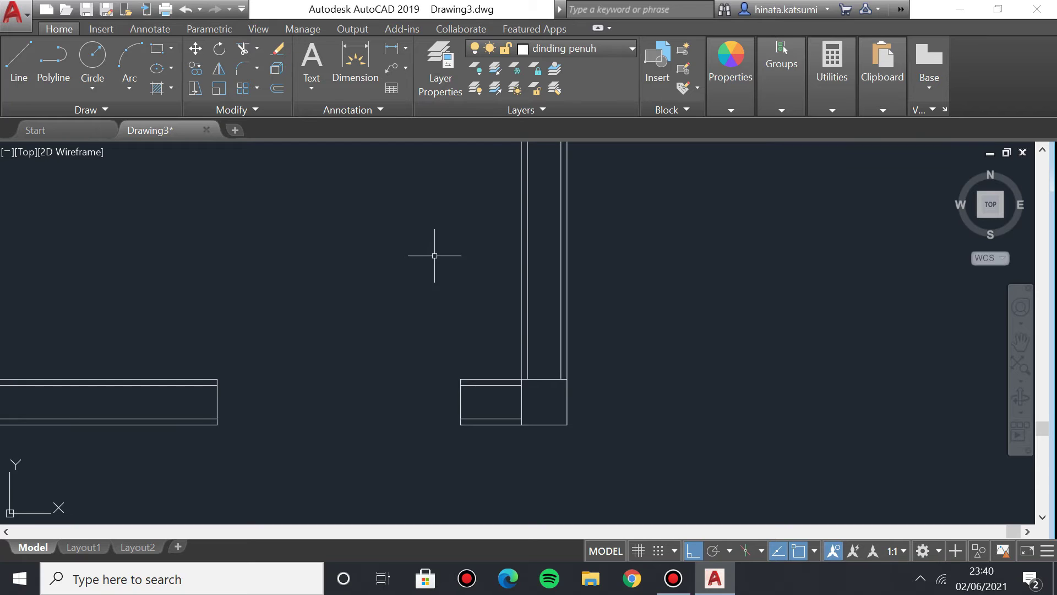
Create a new layer named kusen.
left_click(451, 72)
left_click(175, 78)
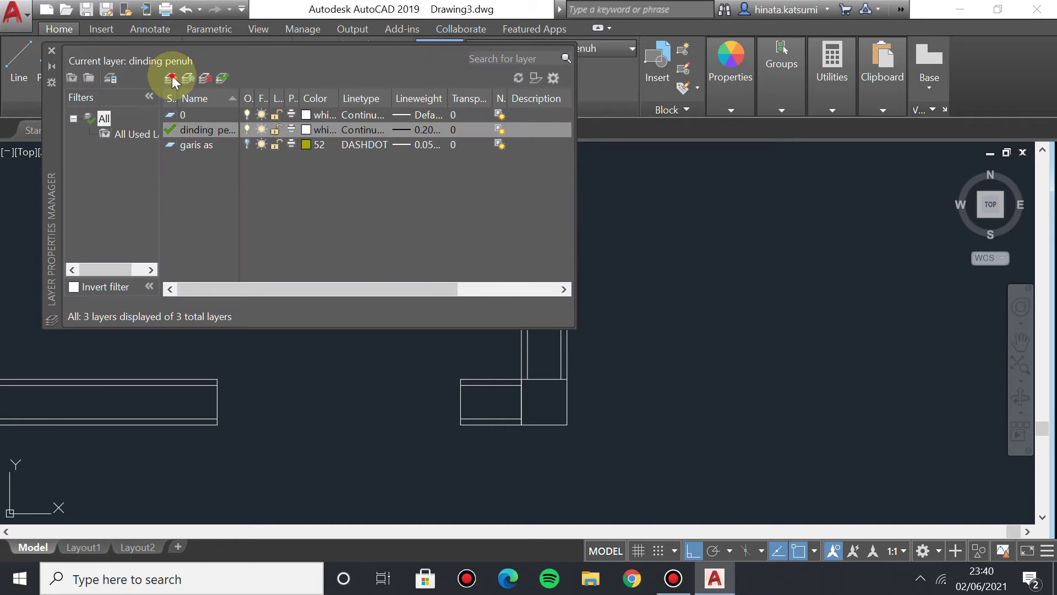
key("BackSpace")
type("kusen")
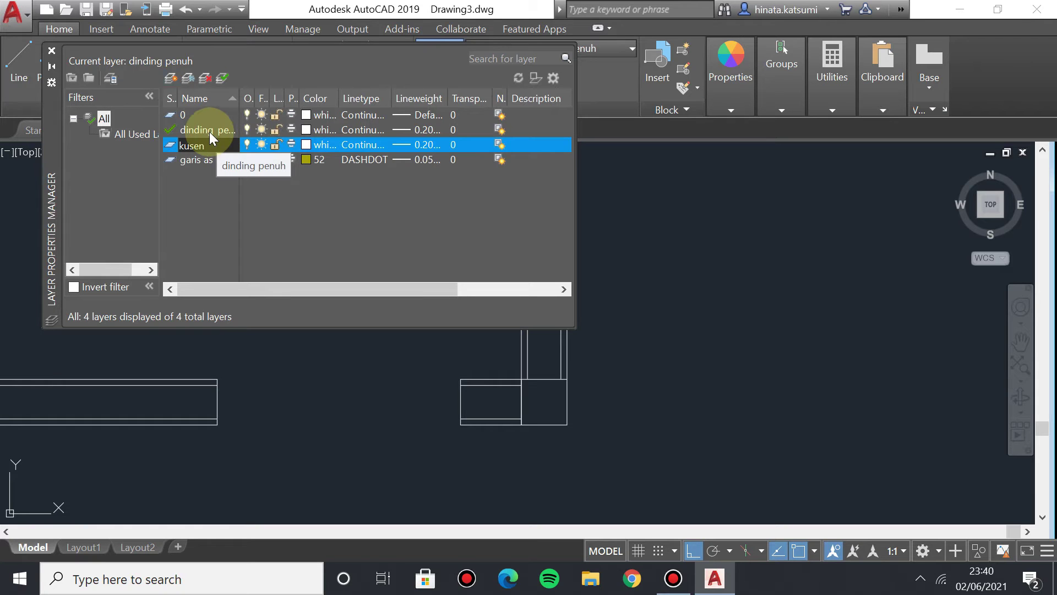
Give the kusen layer colour 12 and a 0.13 mm lineweight, and close the layer manager.
left_click(325, 144)
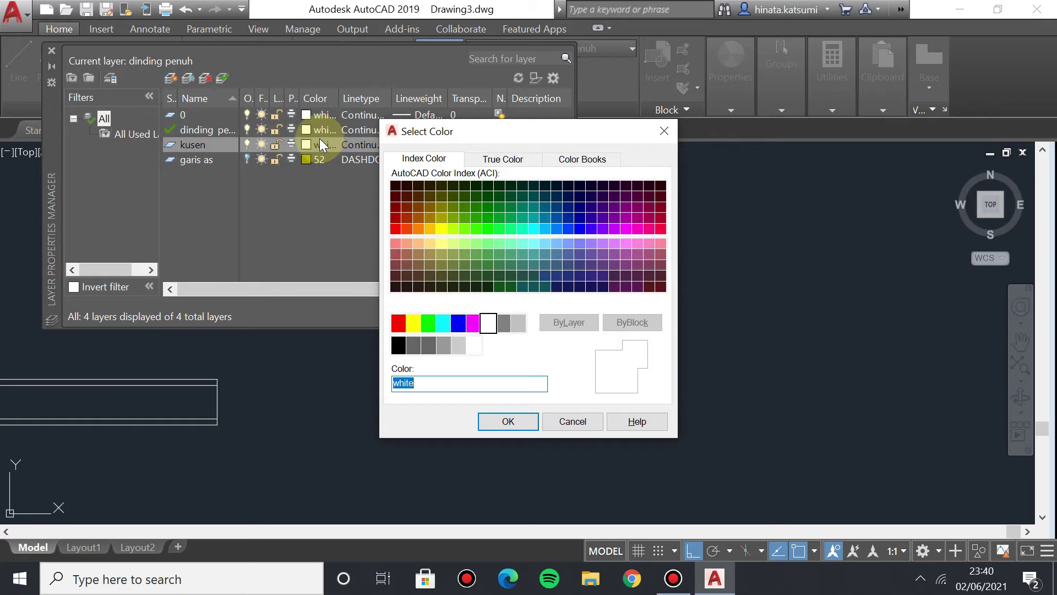
type("12")
key("Return")
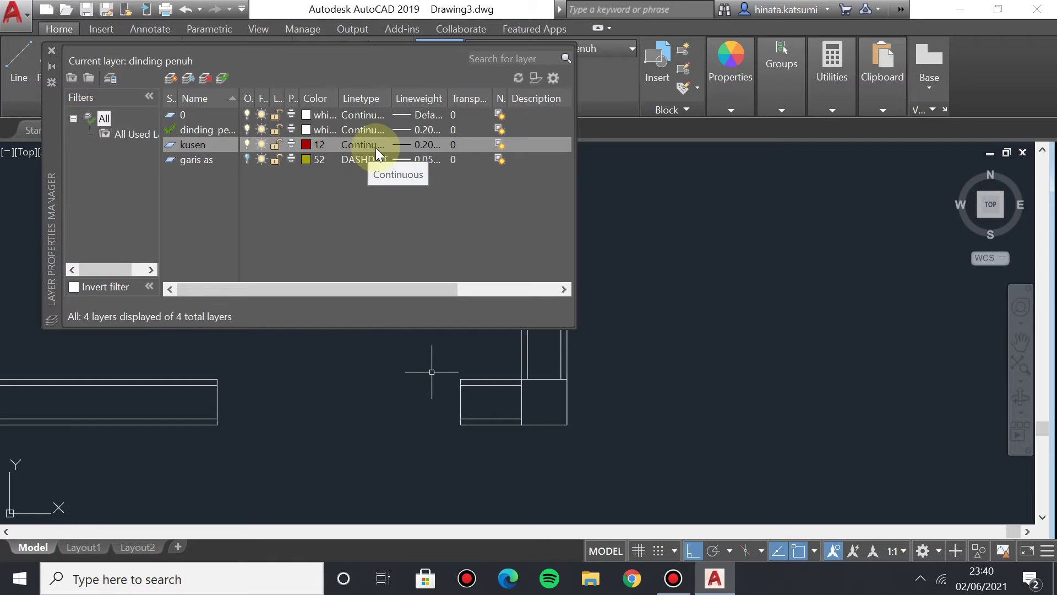
left_click(421, 145)
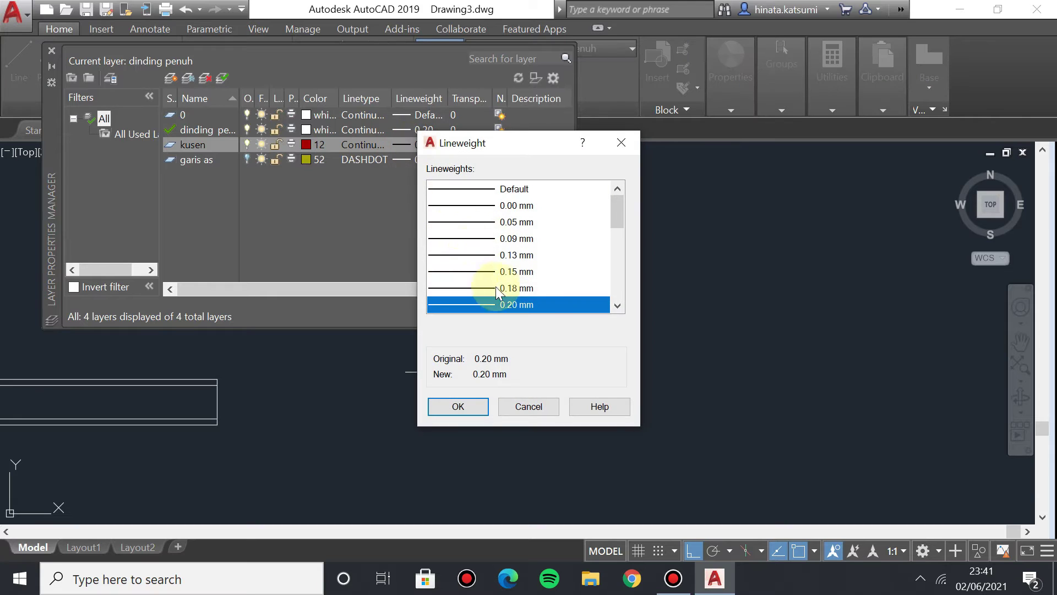
left_click(511, 255)
left_click(457, 406)
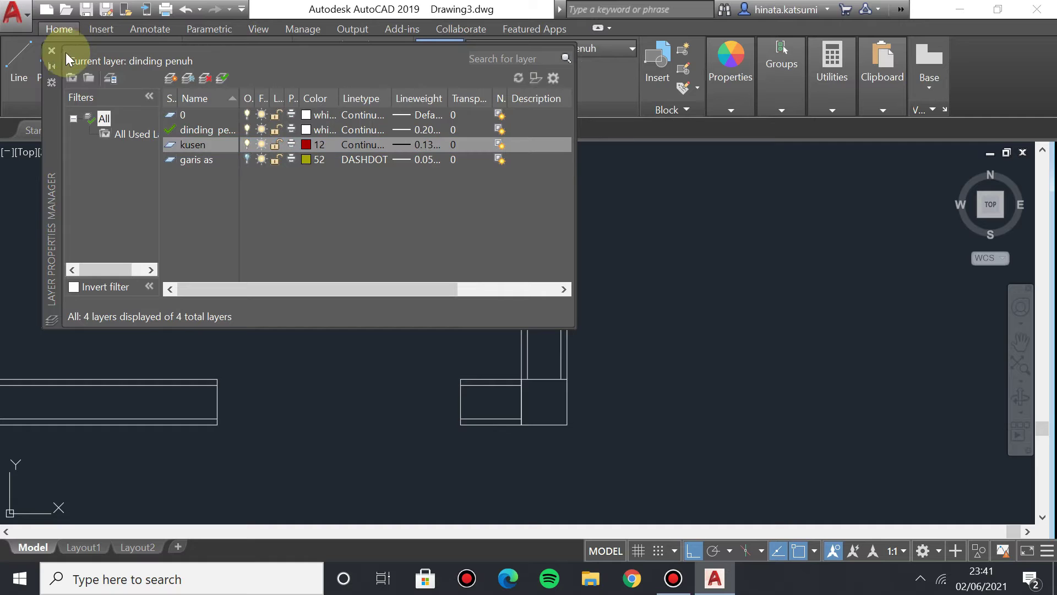
left_click(52, 51)
Make kusen the current layer without changing its colour.
left_click(576, 50)
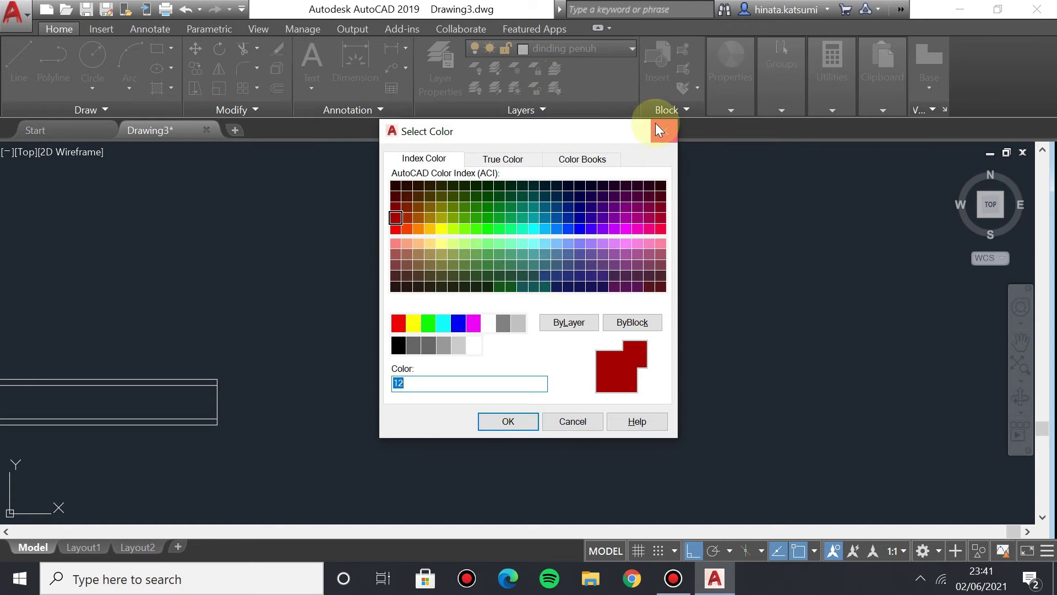
left_click(663, 132)
left_click(557, 49)
left_click(527, 129)
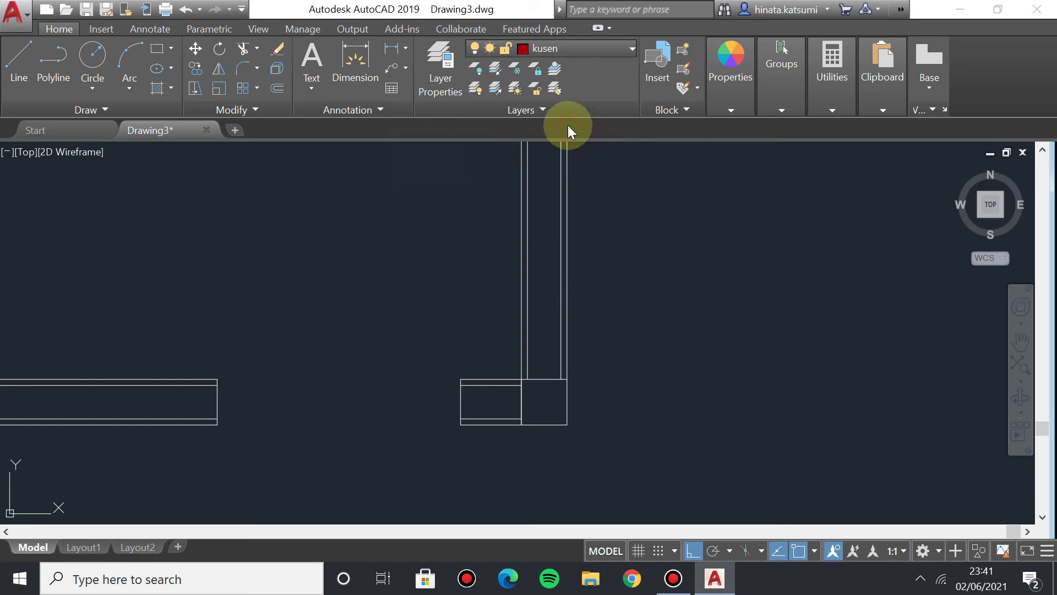
scroll(441, 183, "up", 2)
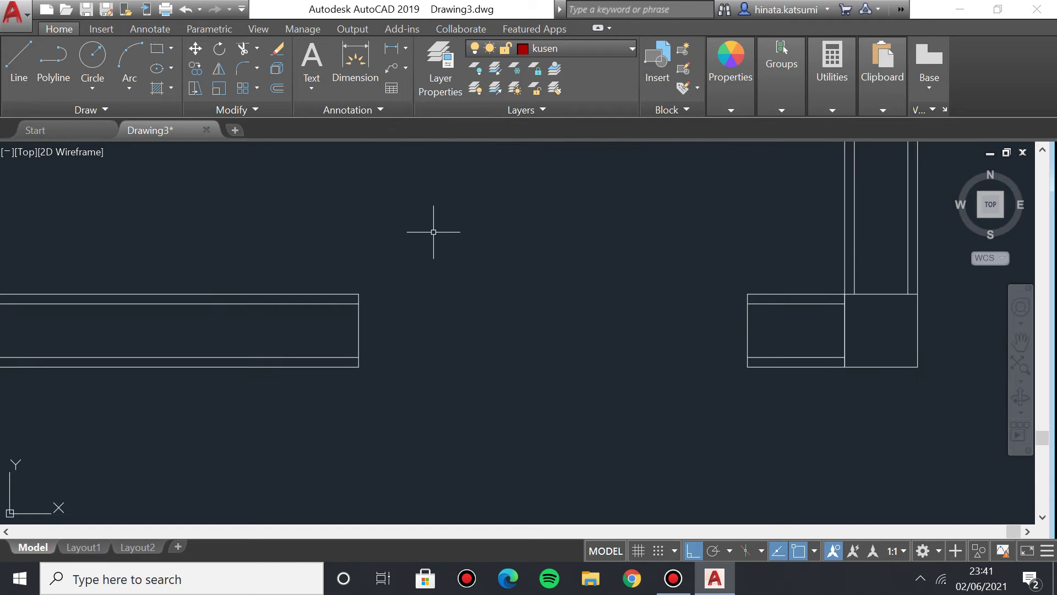
type("l")
key("Return")
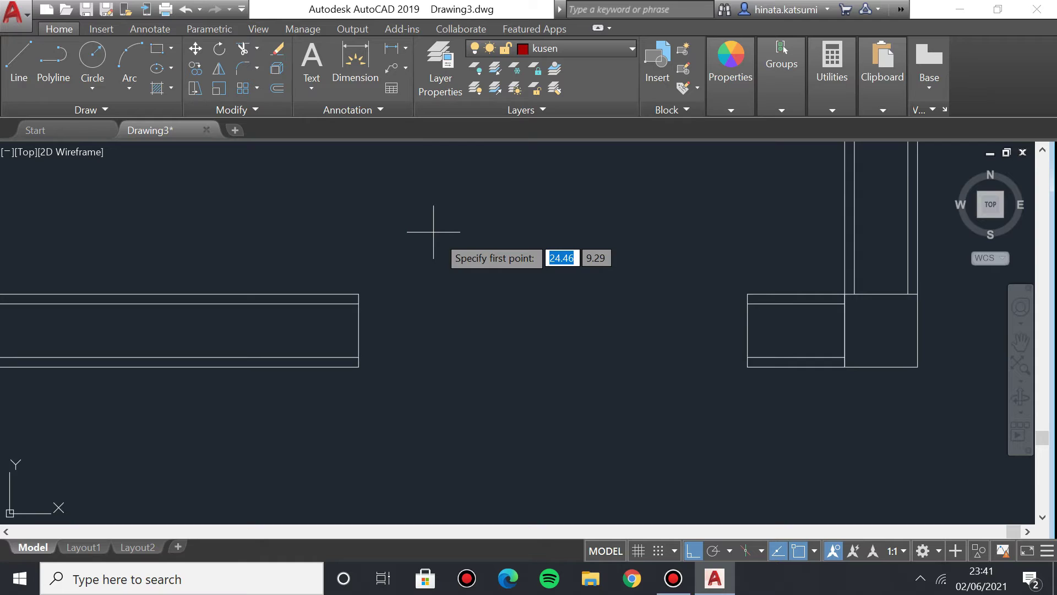
scroll(378, 331, "up", 6)
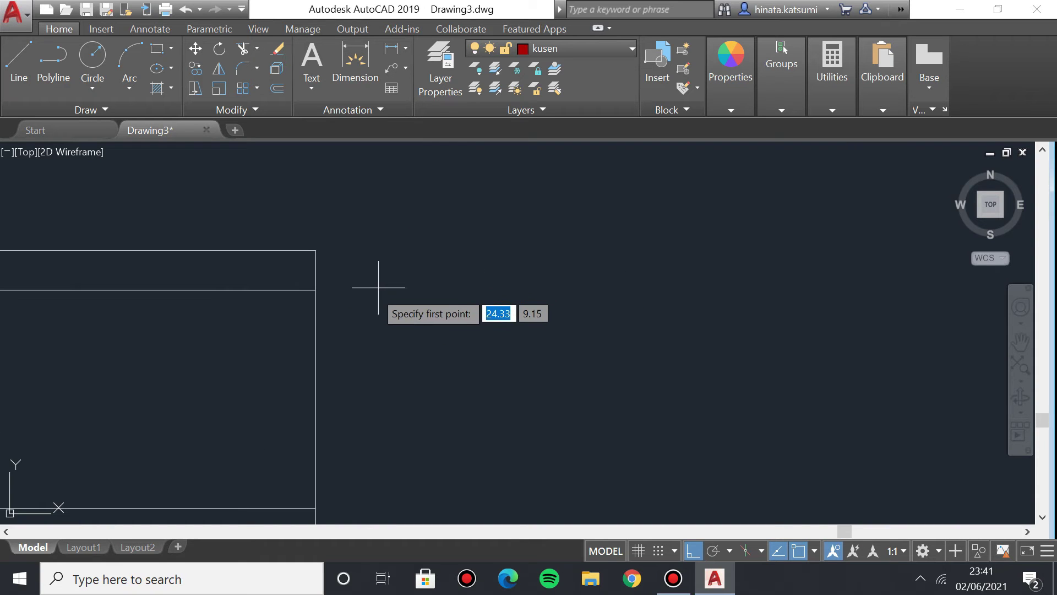
left_click(315, 250)
scroll(315, 242, "down", 2)
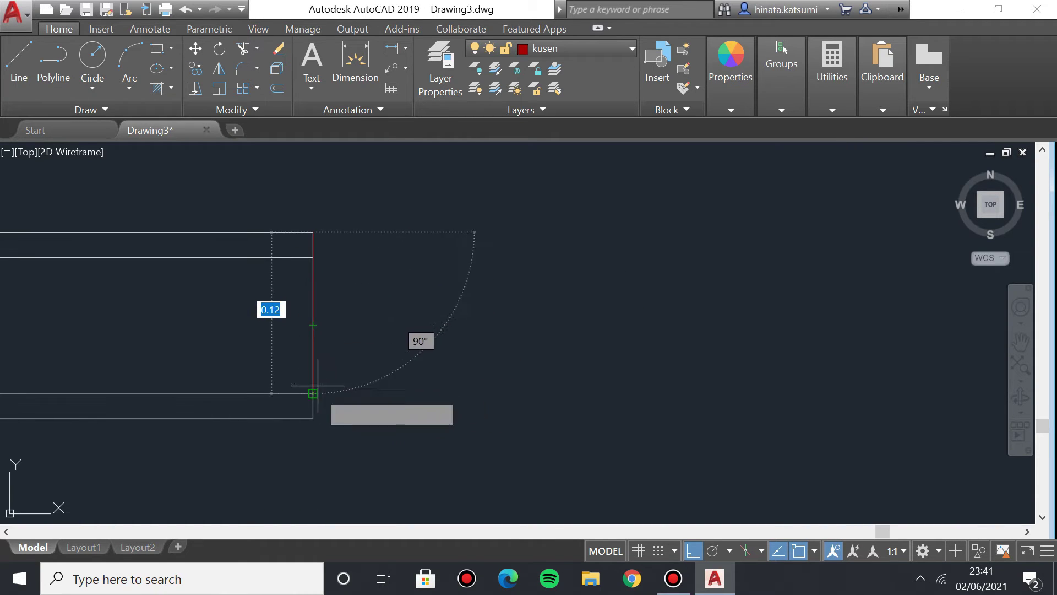
left_click(313, 418)
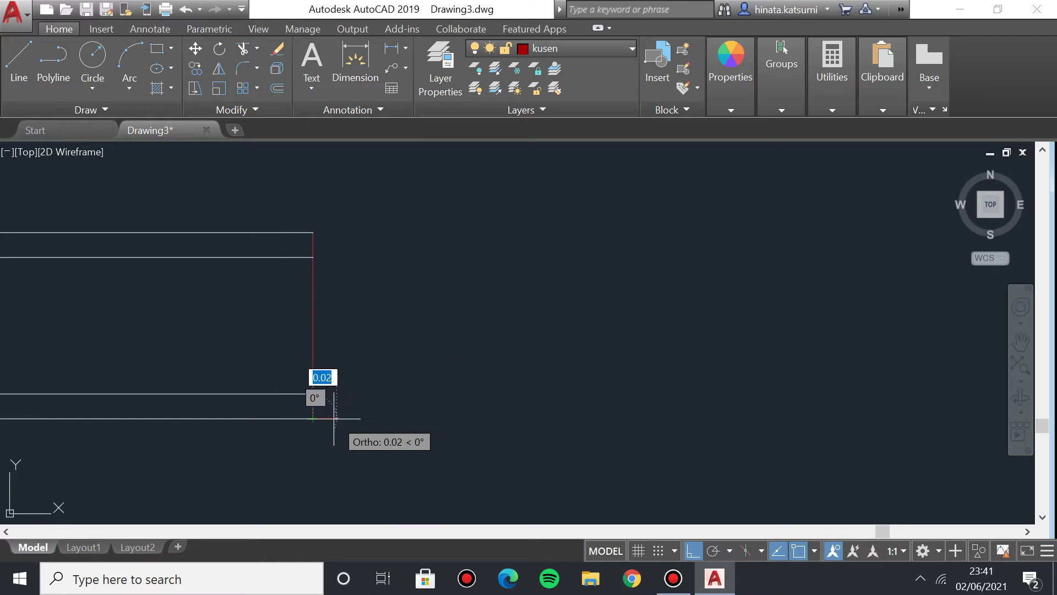
type("0.05")
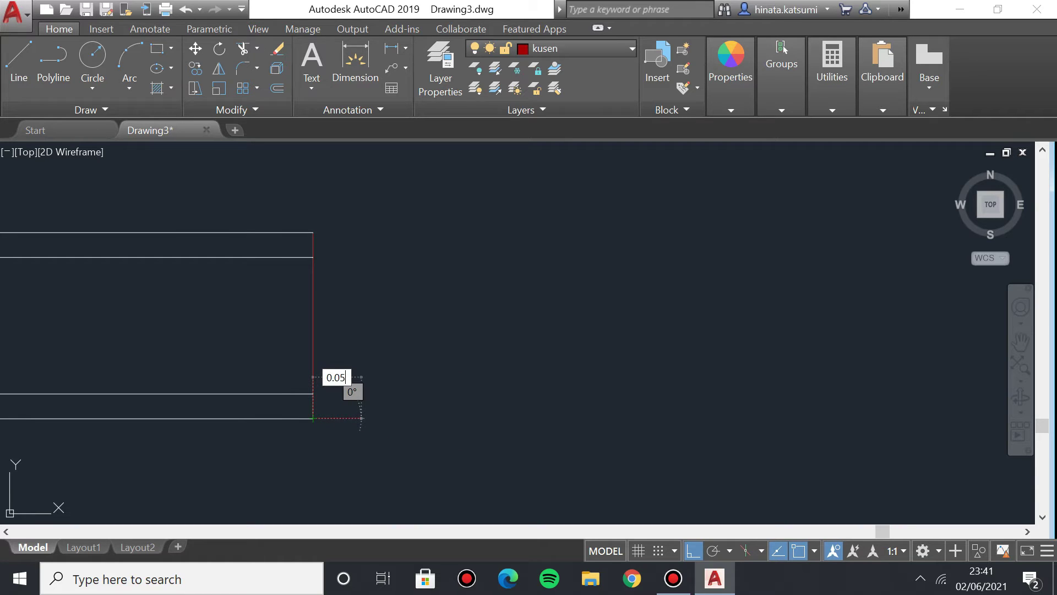
key("Return")
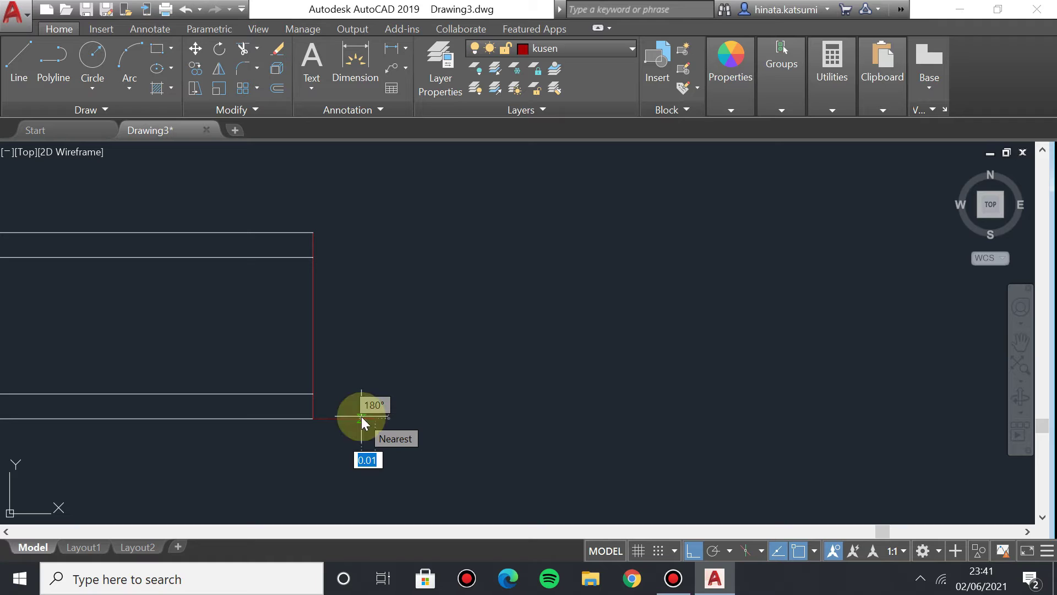
type("0")
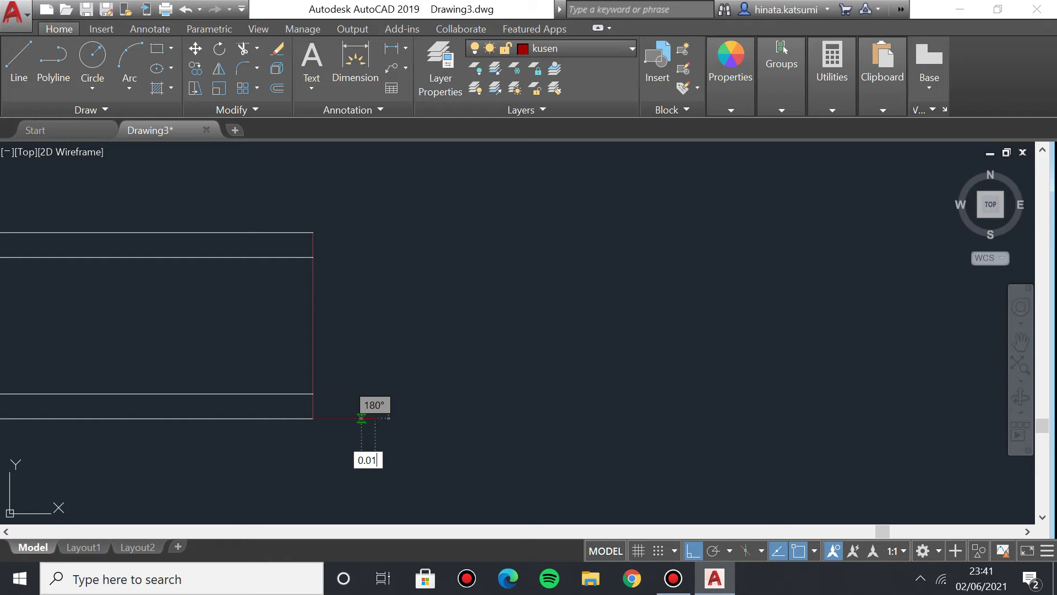
type(".01")
key("Return")
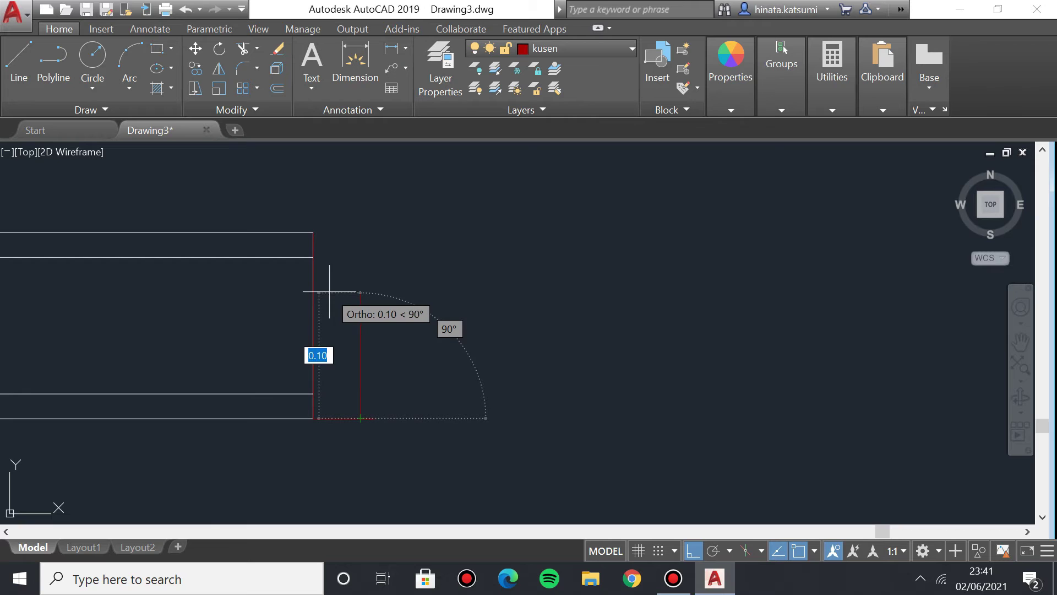
scroll(330, 292, "up", 3)
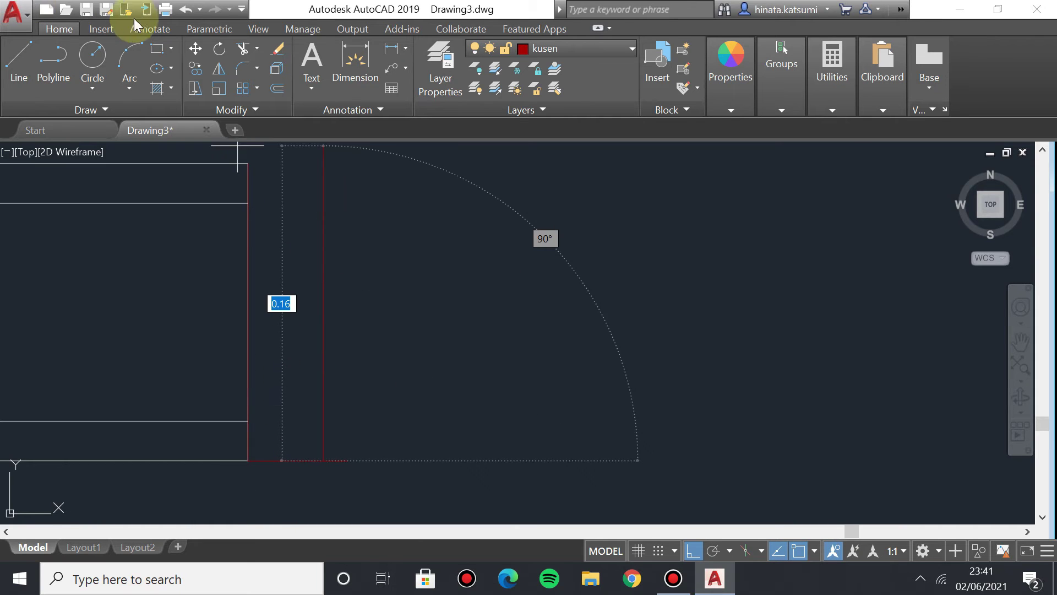
left_click(186, 10)
Draw a line down the wall's end face at the opening, followed by a 0.05 horizontal segment into the opening.
left_click(26, 60)
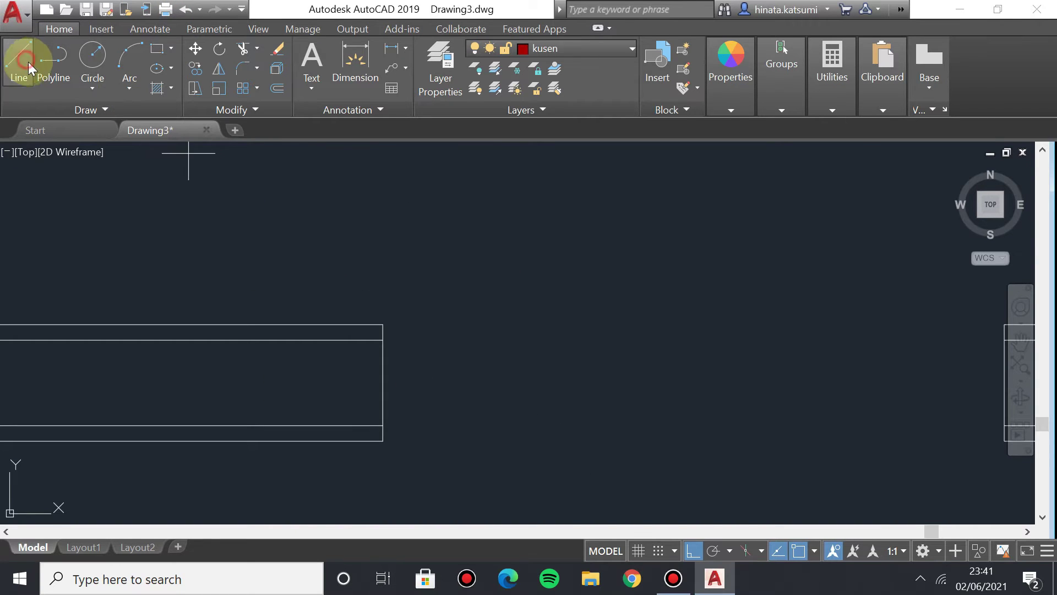
scroll(381, 385, "up", 2)
left_click(383, 278)
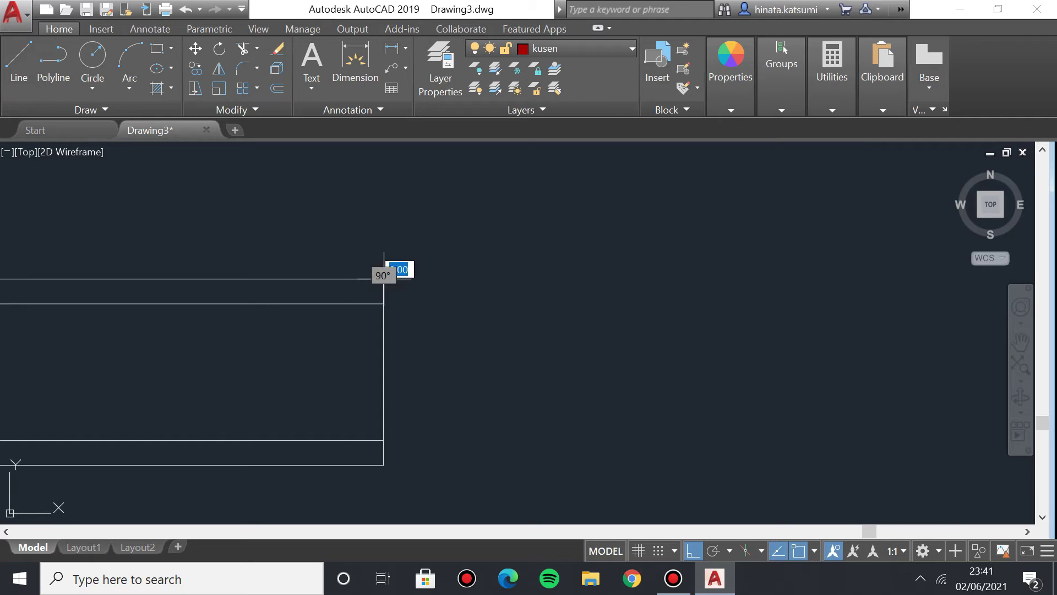
left_click(384, 465)
middle_click_drag(441, 436, 394, 384)
scroll(336, 380, "down", 1)
scroll(330, 374, "up", 3)
type("0.05")
key("Return")
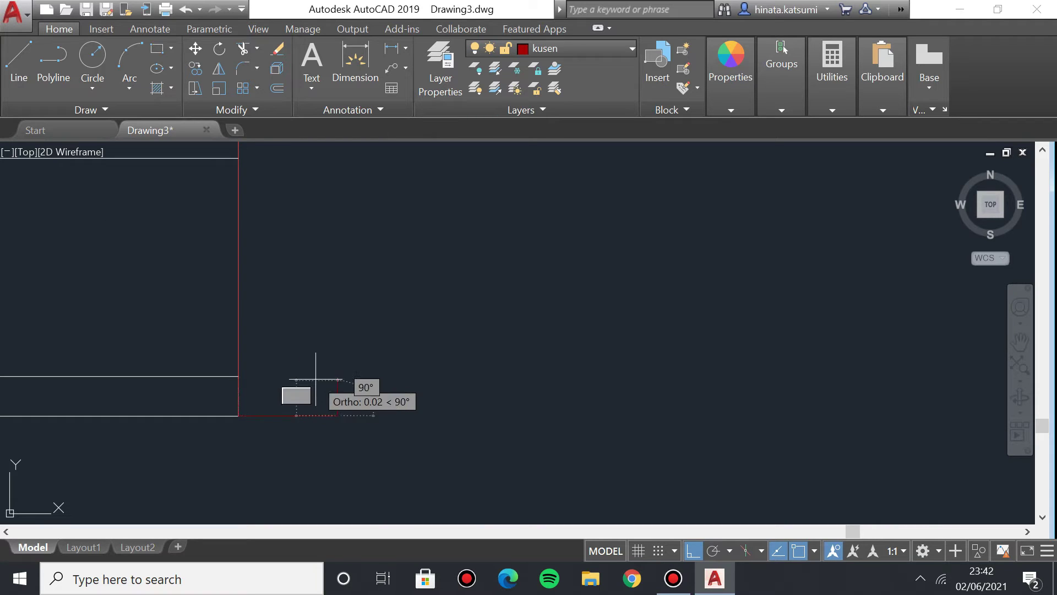
Continue the frame outline upward with two consecutive 0.012 segments and finish the line.
scroll(304, 352, "down", 2)
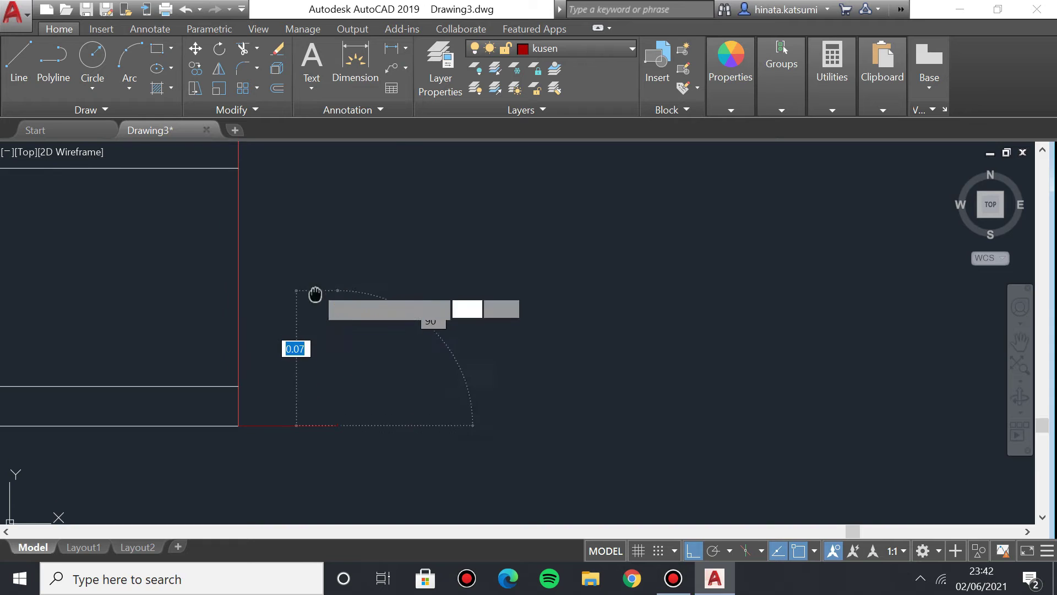
type("0.012")
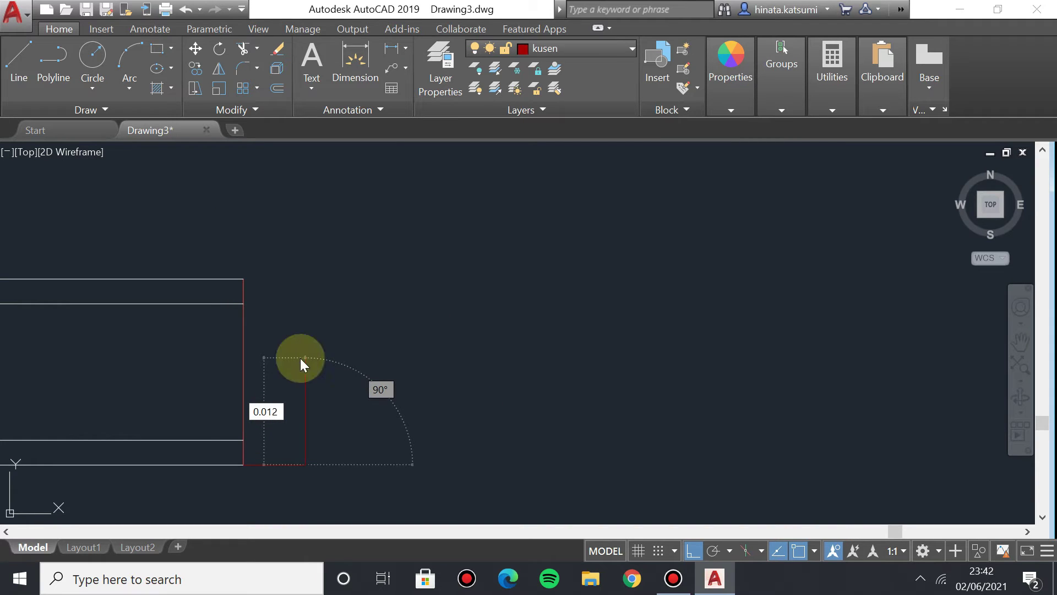
key("Return")
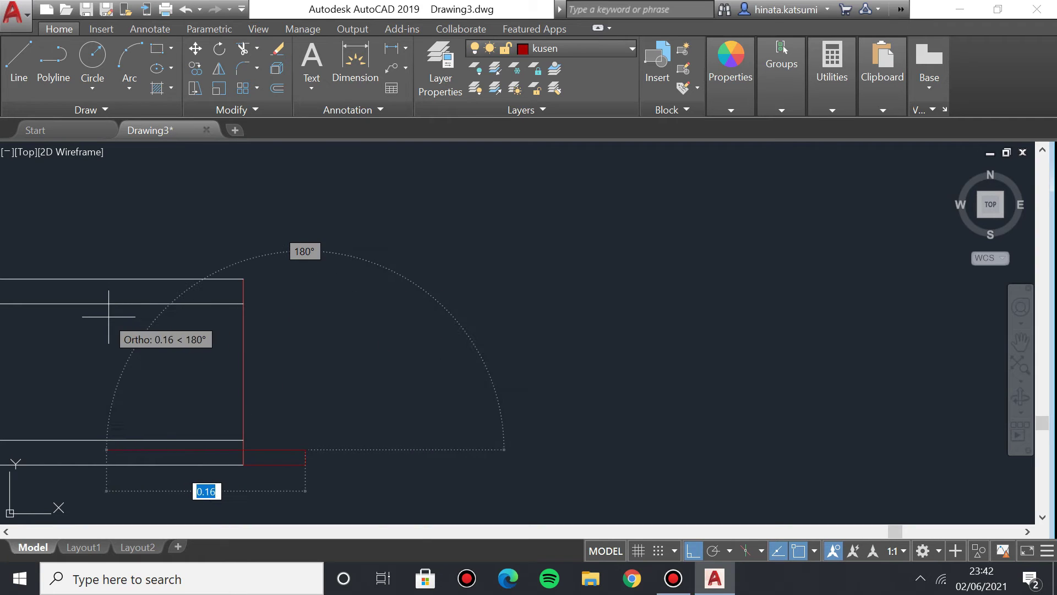
scroll(309, 442, "up", 4)
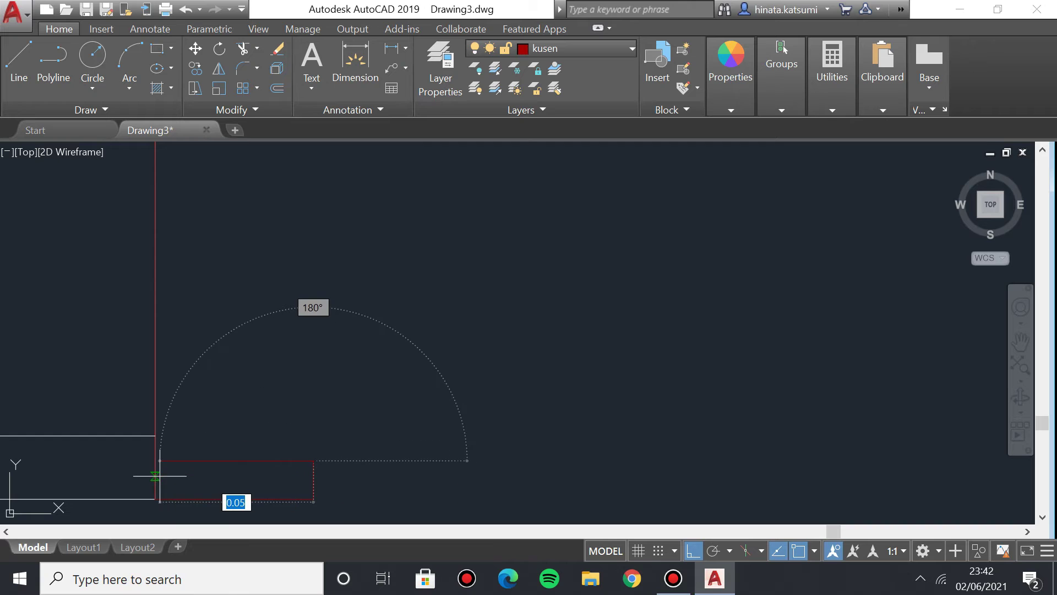
middle_click_drag(310, 275, 337, 293)
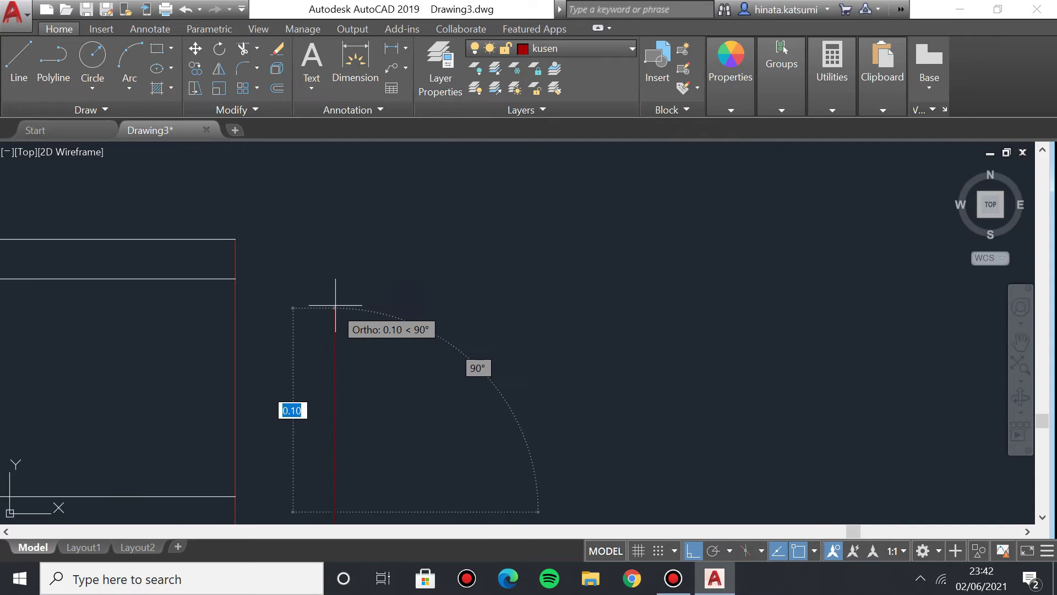
type("0.012")
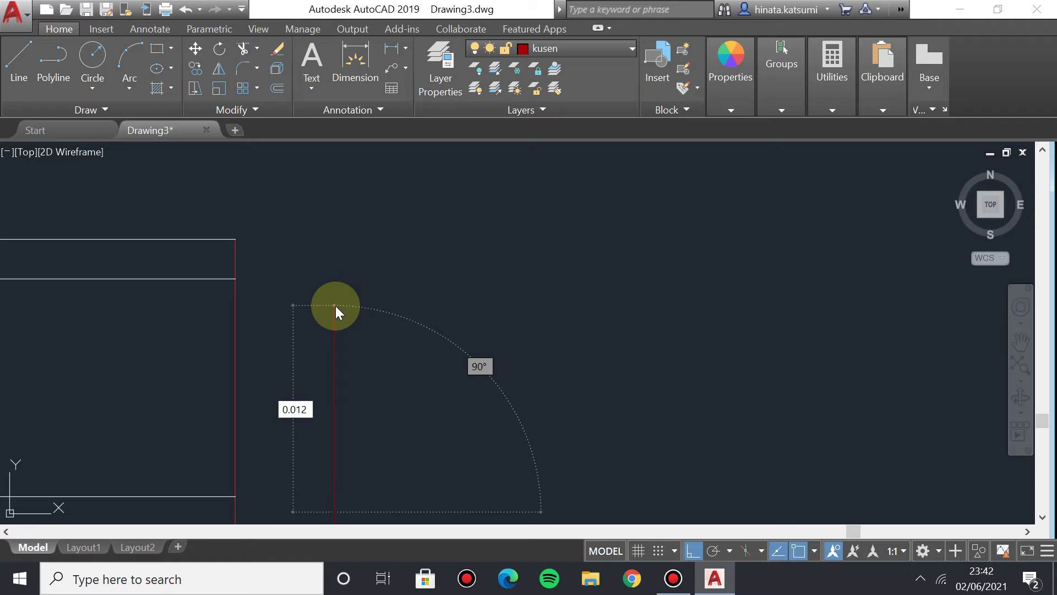
key("Return")
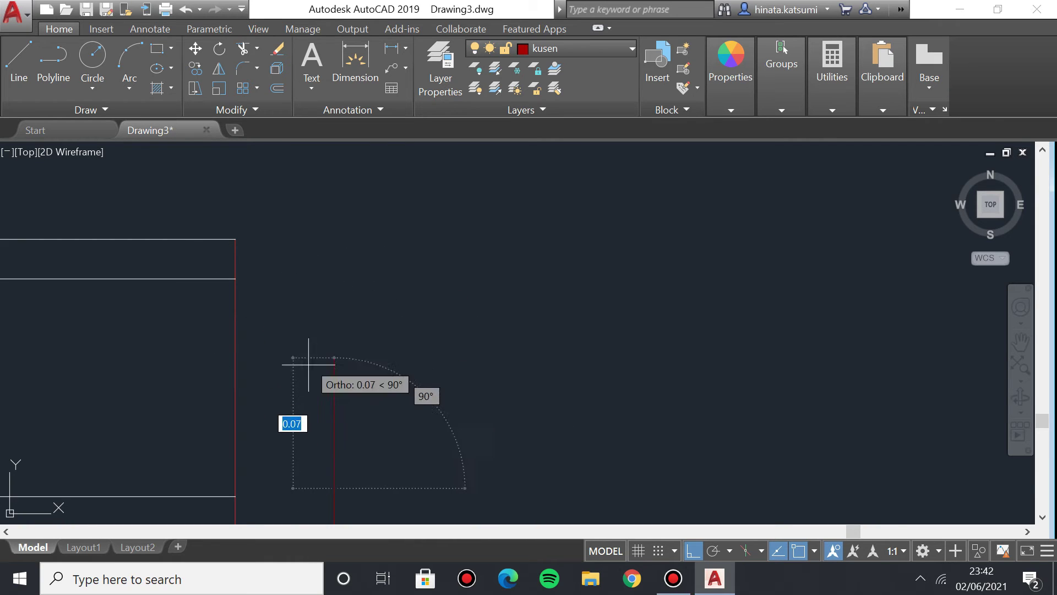
scroll(297, 429, "down", 3)
scroll(301, 388, "up", 1)
key("Escape")
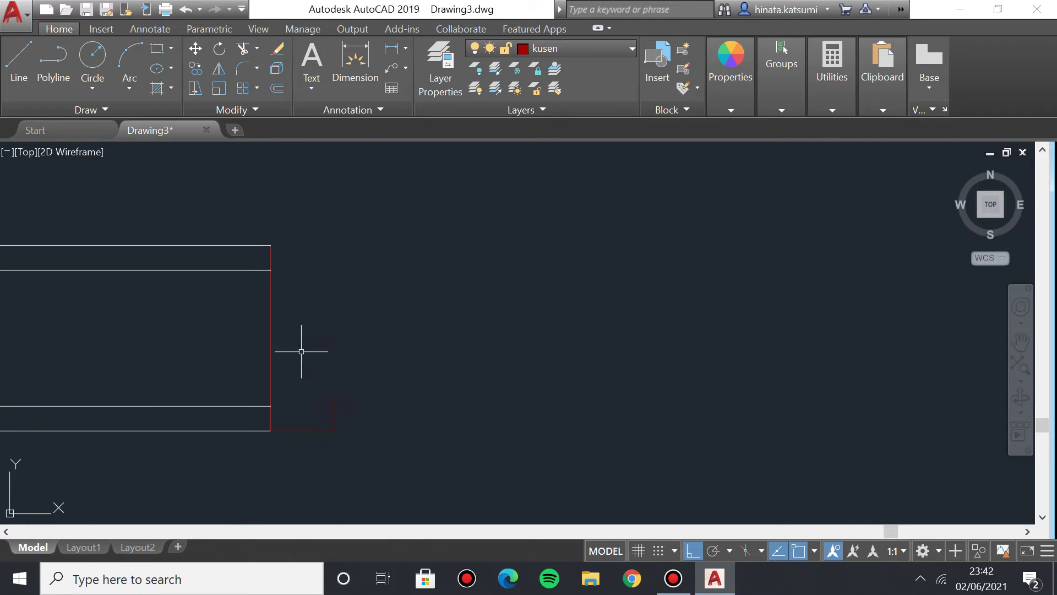
Delete the unfinished red frame lines at the wall's end face.
key("Delete")
left_click(693, 551)
left_click(22, 51)
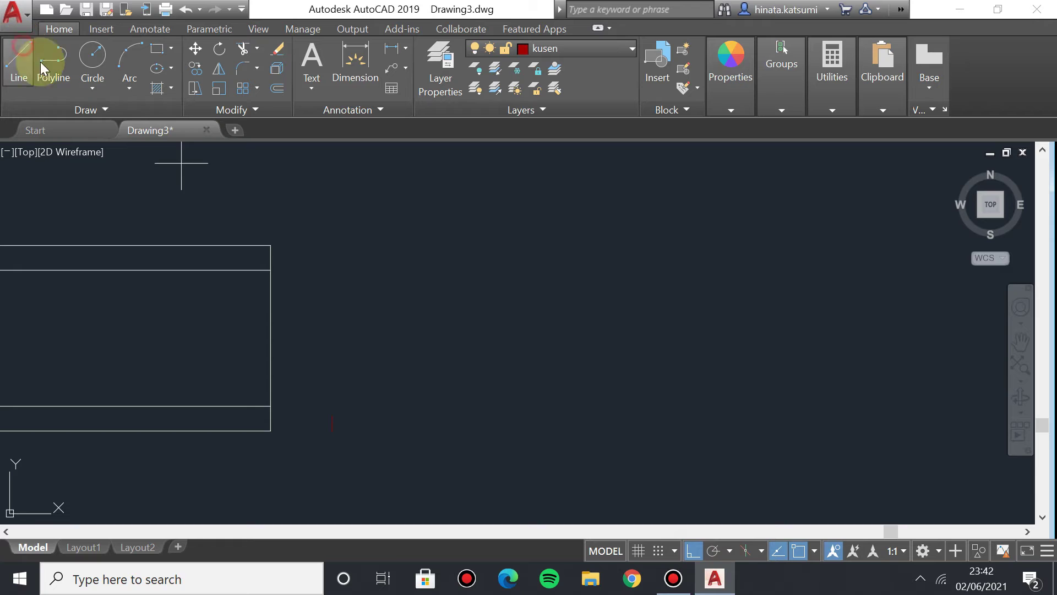
left_click(331, 424)
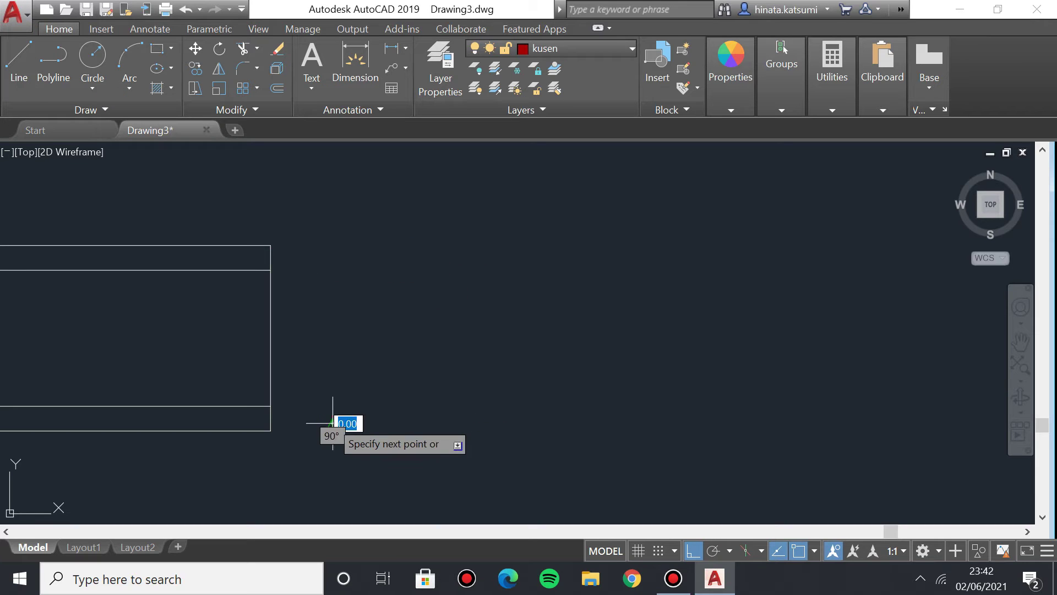
key("Escape")
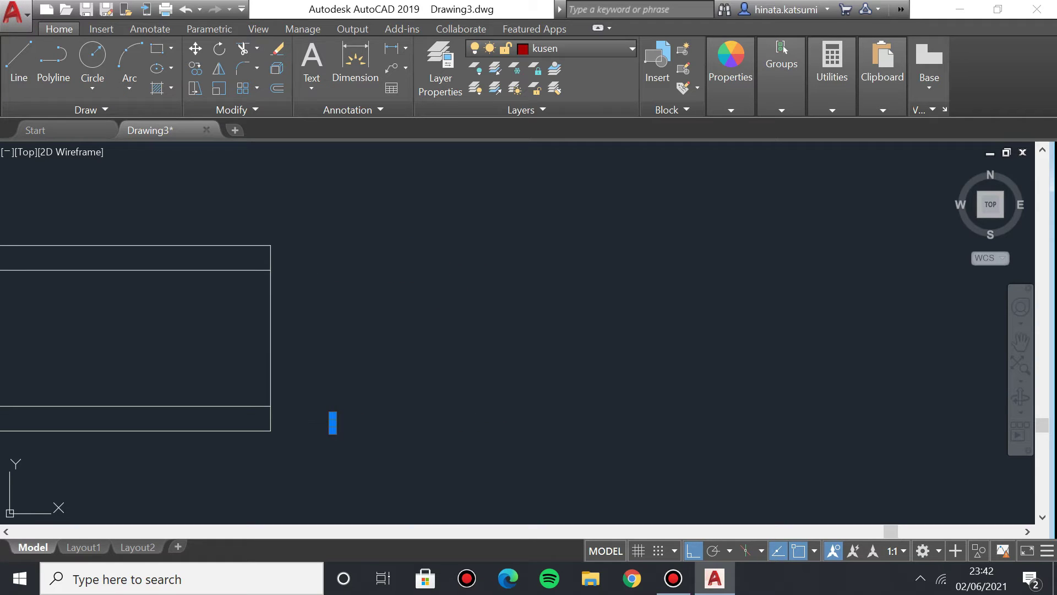
Draw a line down the wall's end face from its upper to its lower corner, followed by a 0.05 horizontal segment into the opening.
left_click(19, 58)
left_click(270, 245)
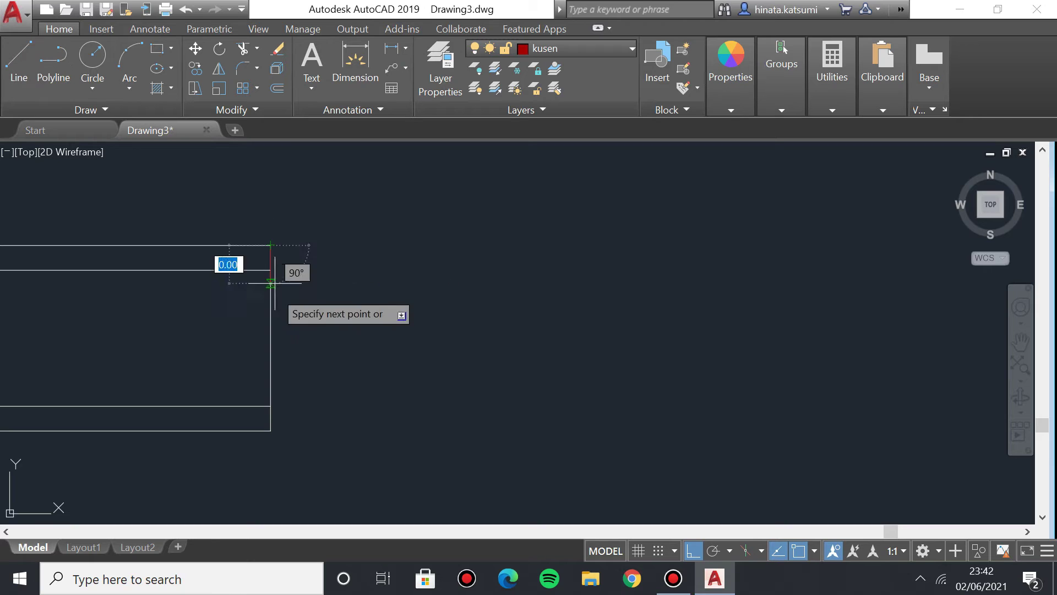
left_click(270, 431)
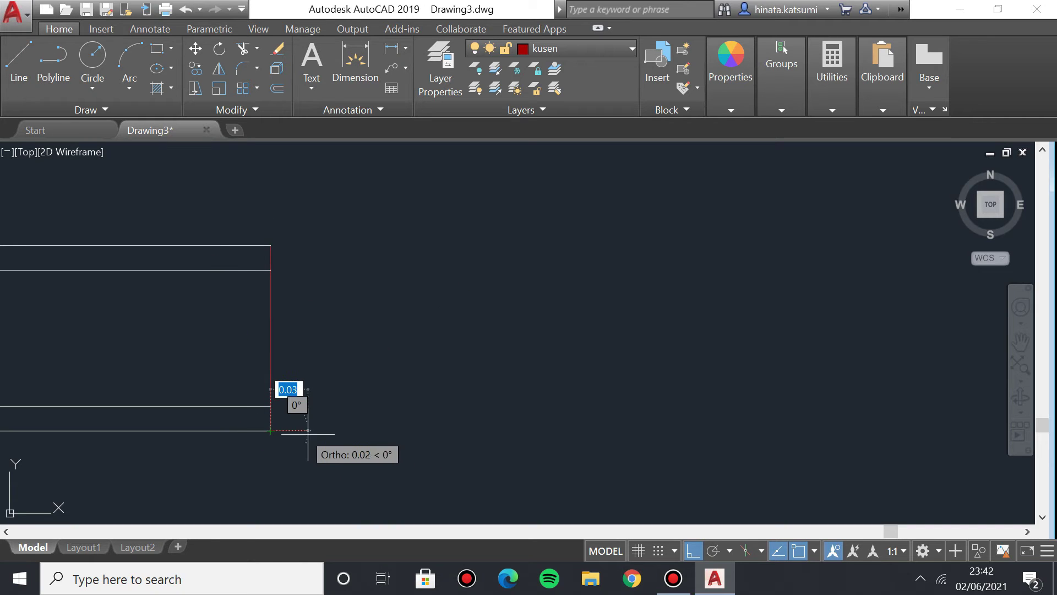
type("0.05")
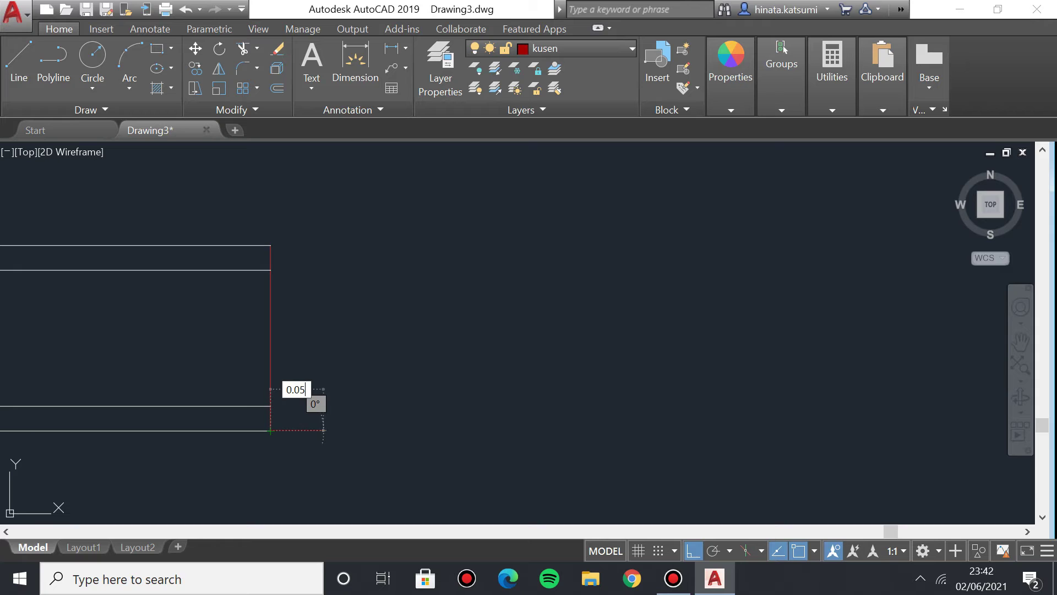
key("Return")
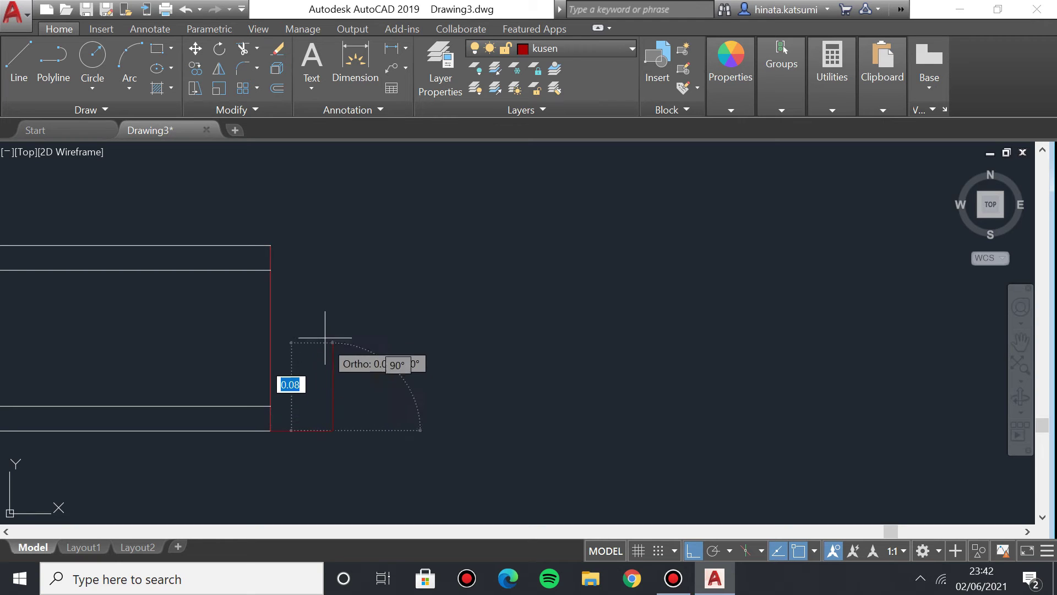
key("Escape")
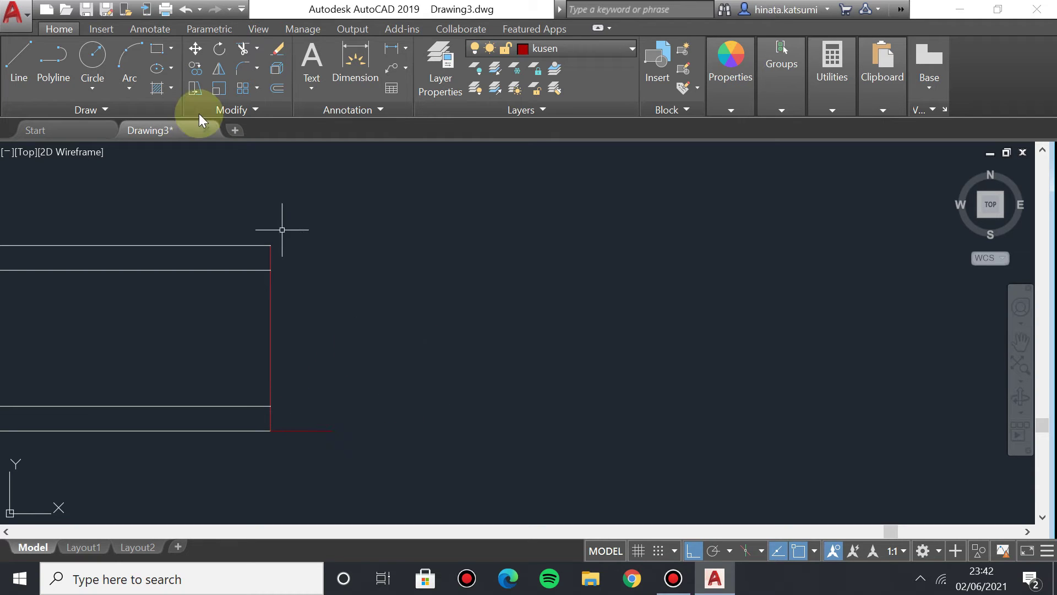
Draw a 0.12 vertical line upward from the free end of the 0.05 segment.
left_click(35, 50)
left_click(332, 430)
type("0.0")
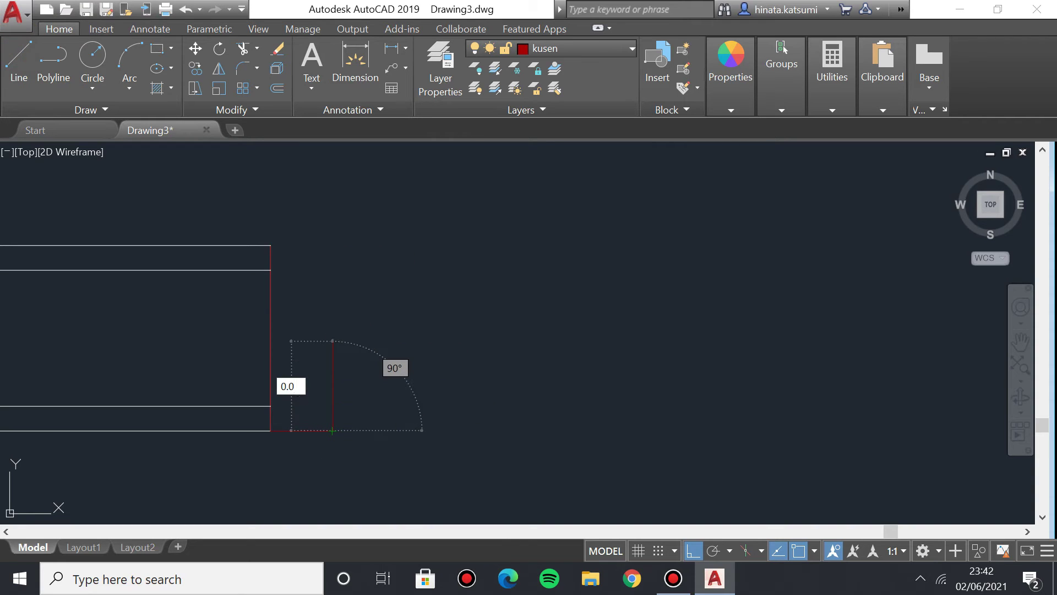
type("12")
key("BackSpace")
key("BackSpace")
key("BackSpace")
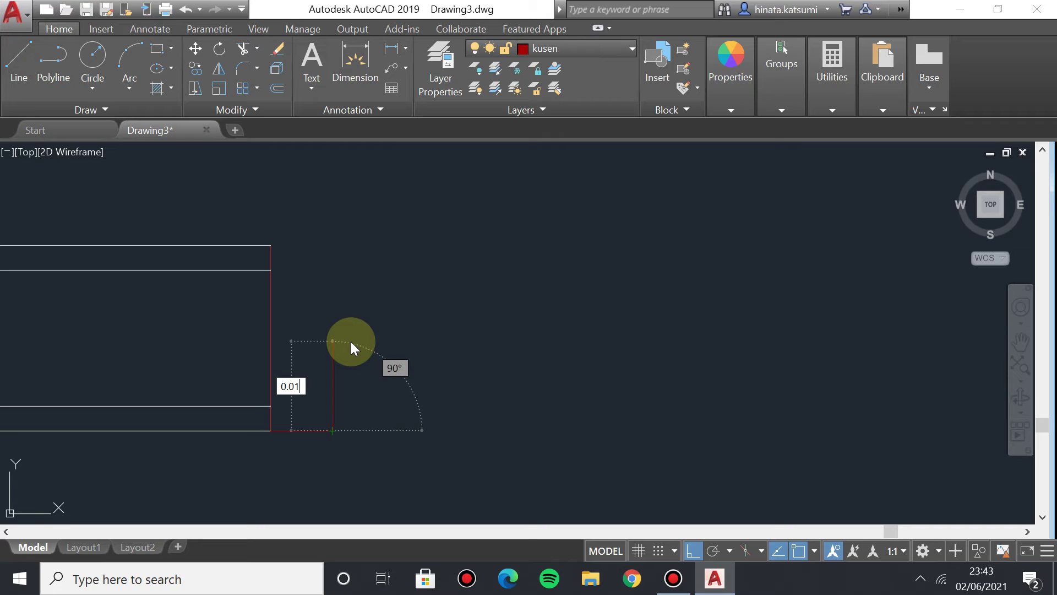
type("12")
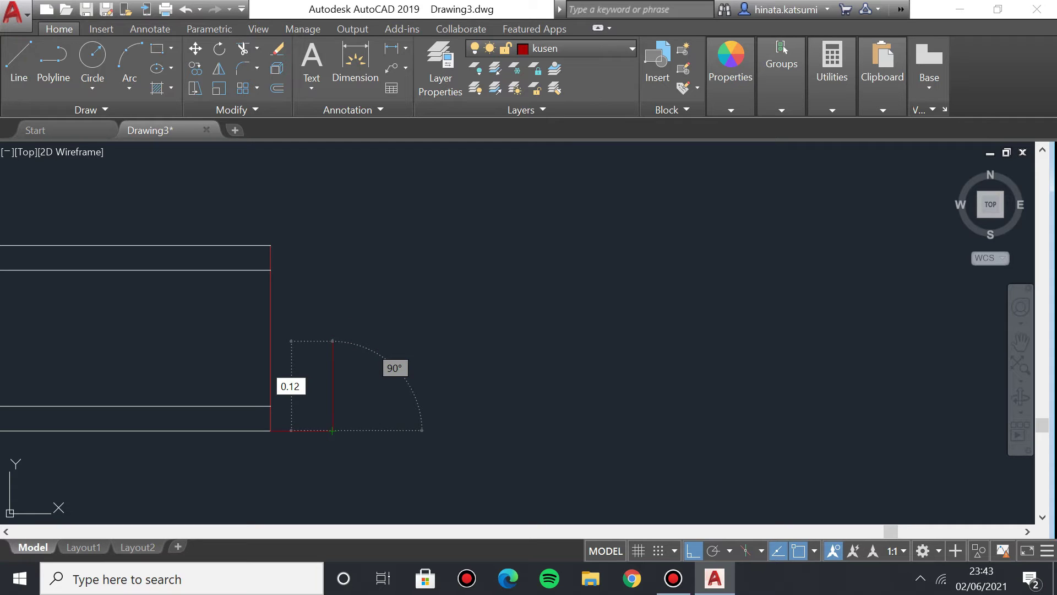
key("Return")
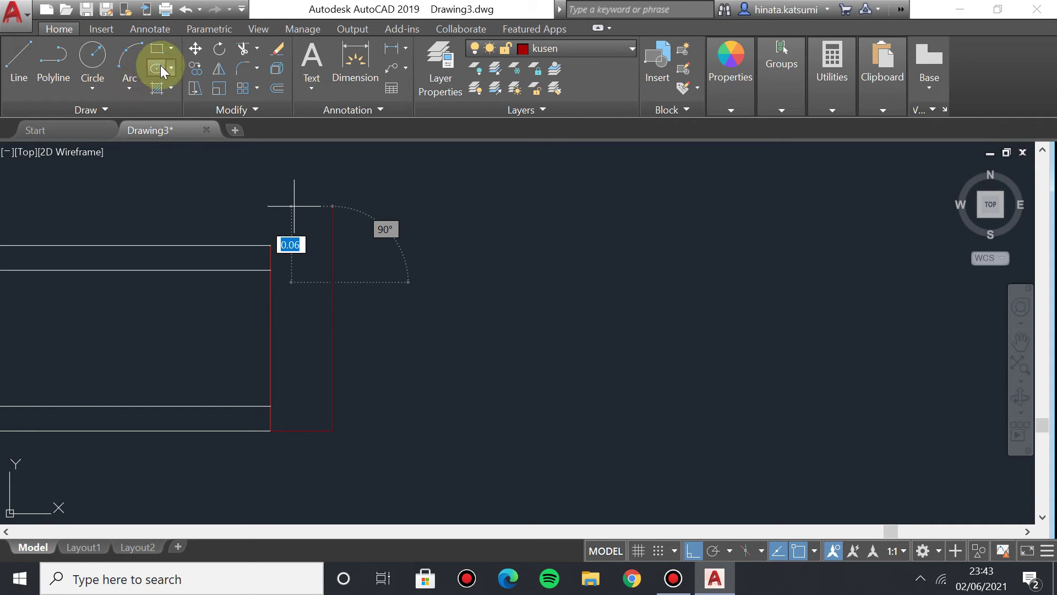
key("ctrl+z")
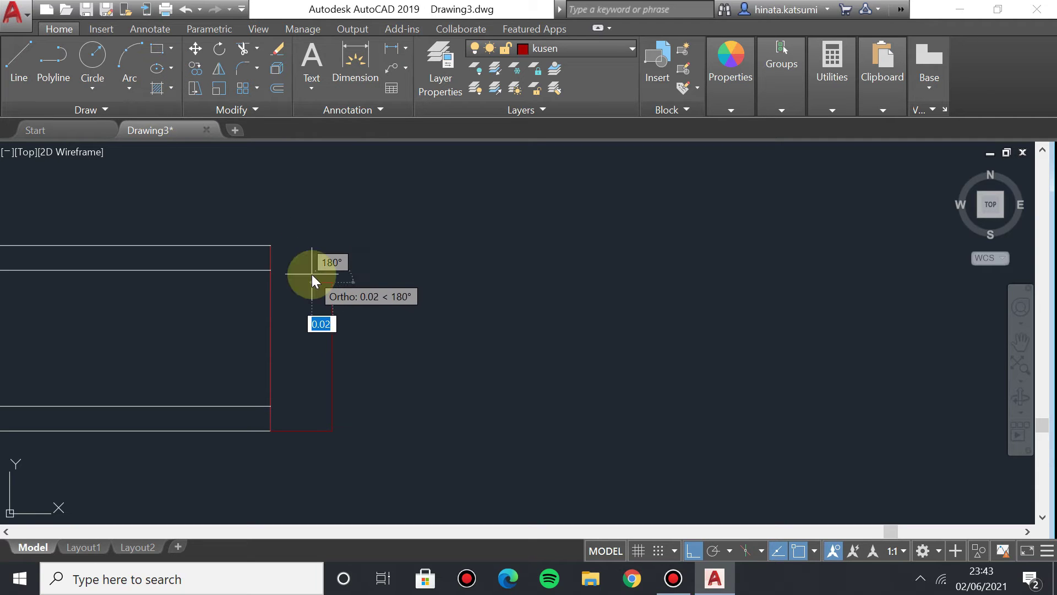
Continue the outline with a 0.01 segment back toward the wall and a 0.03 segment upward, closing it at the wall's upper corner.
type("0.0")
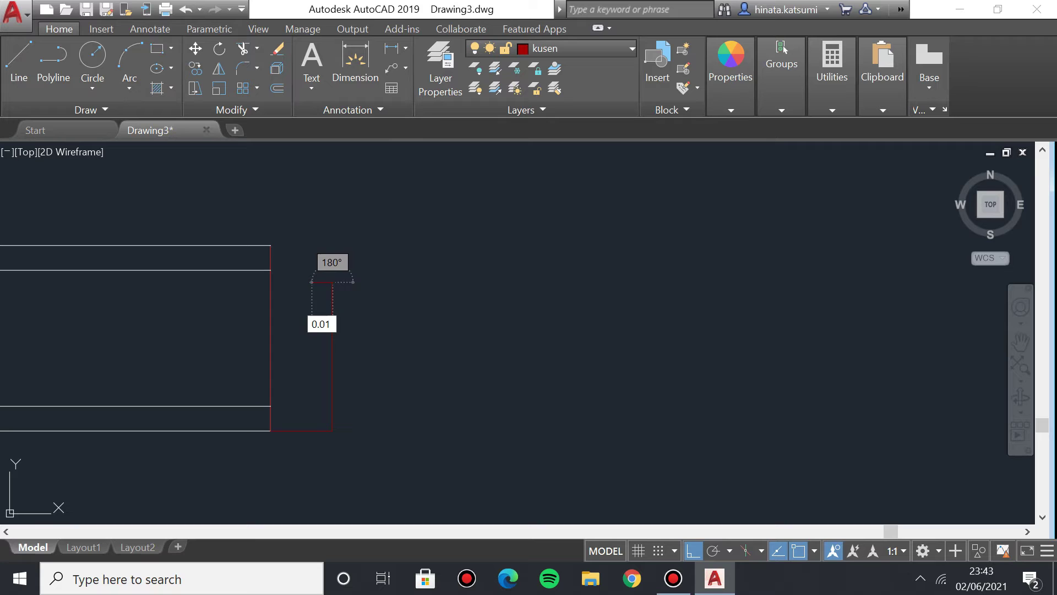
key("Return")
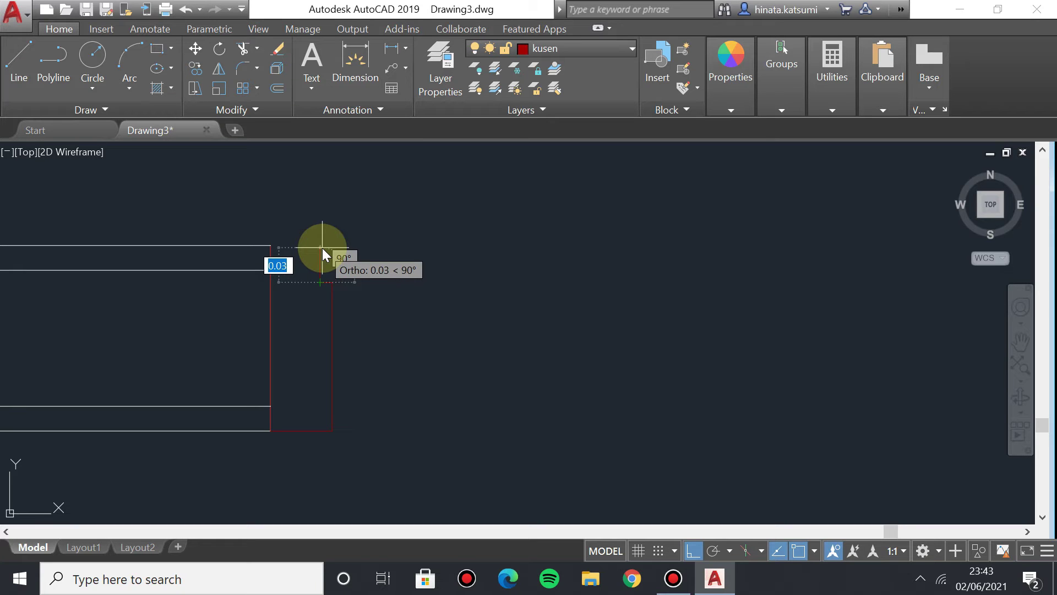
type("0.0")
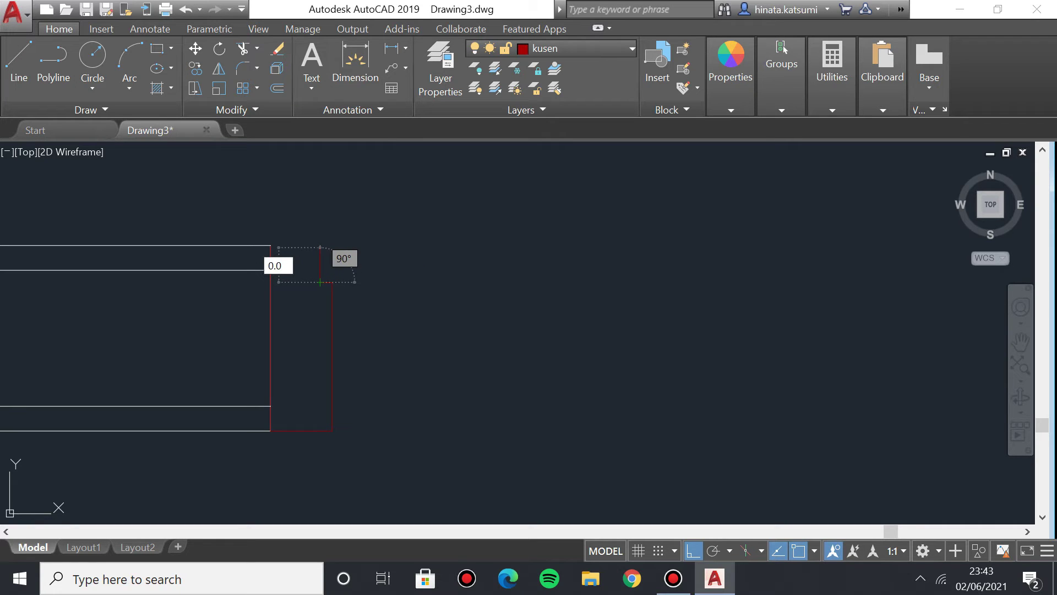
key("Return")
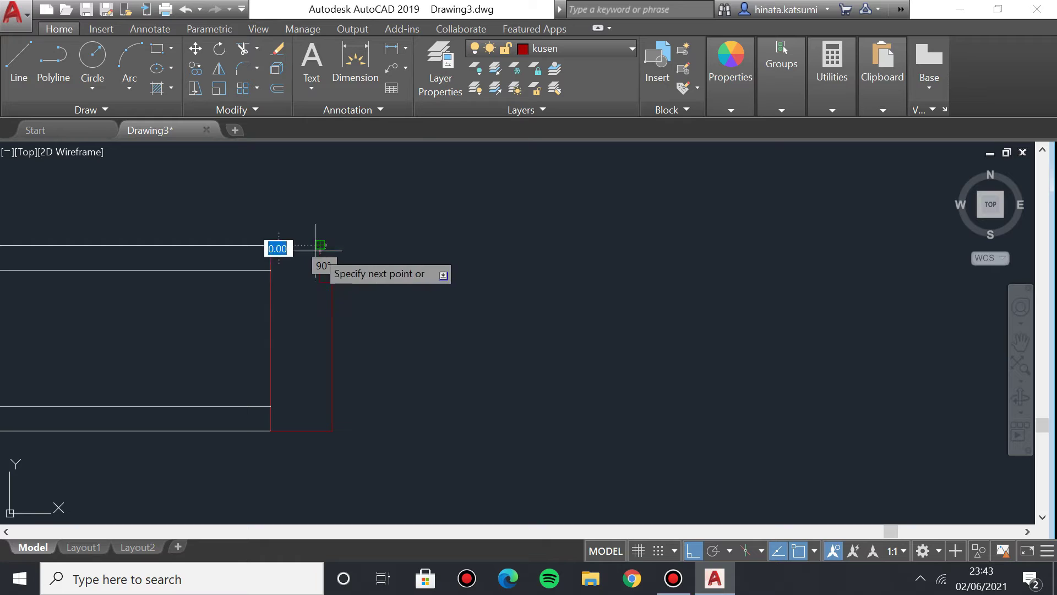
left_click(270, 245)
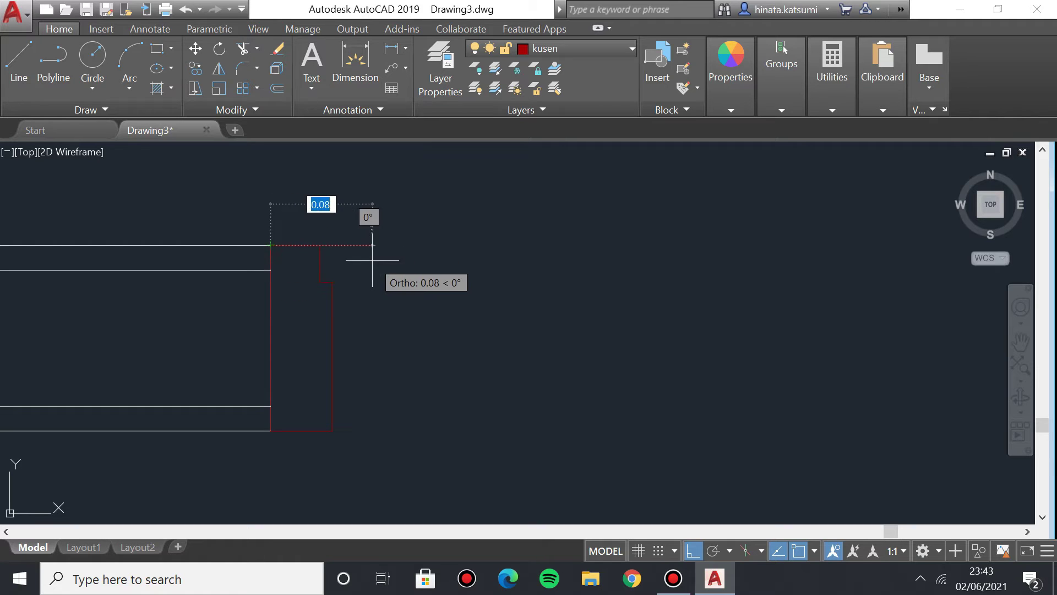
scroll(337, 331, "down", 3)
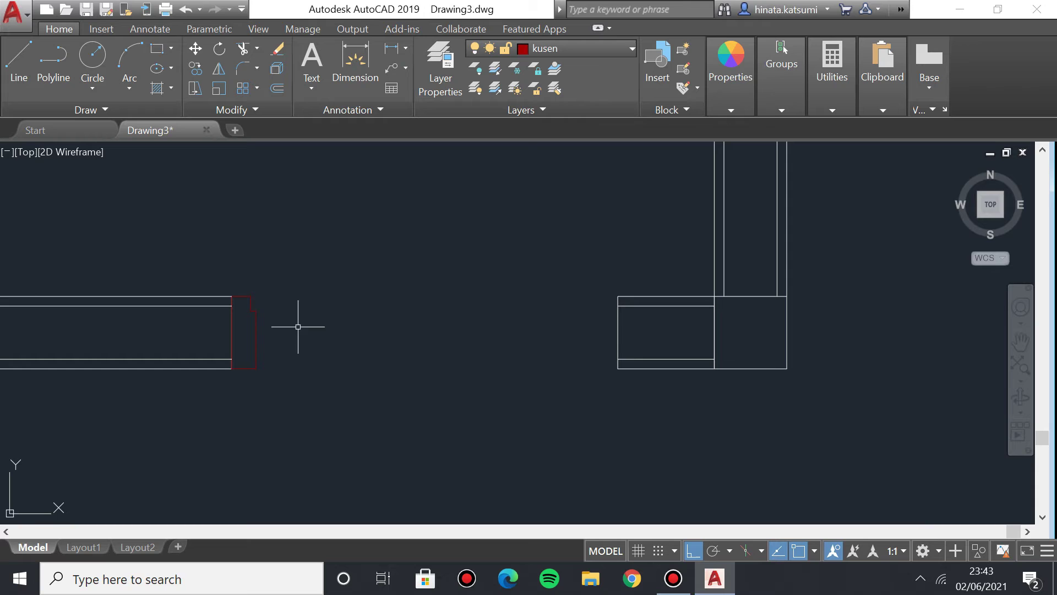
Draw a horizontal line across the opening between the lower corners of the two wall ends.
middle_click_drag(317, 306, 298, 288)
scroll(323, 259, "up", 2)
scroll(331, 291, "down", 2)
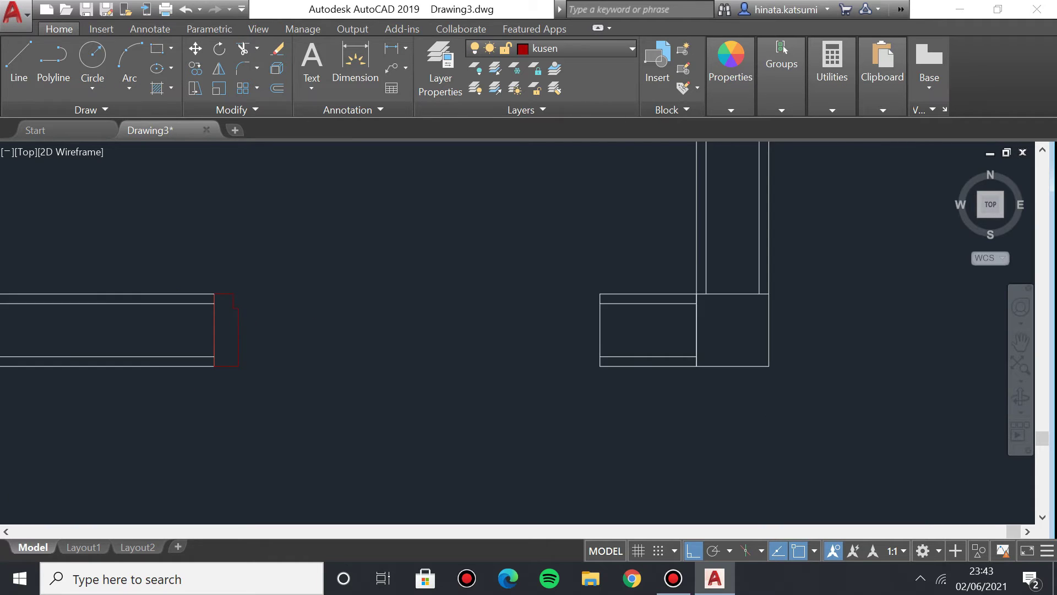
scroll(432, 330, "up", 2)
left_click(25, 61)
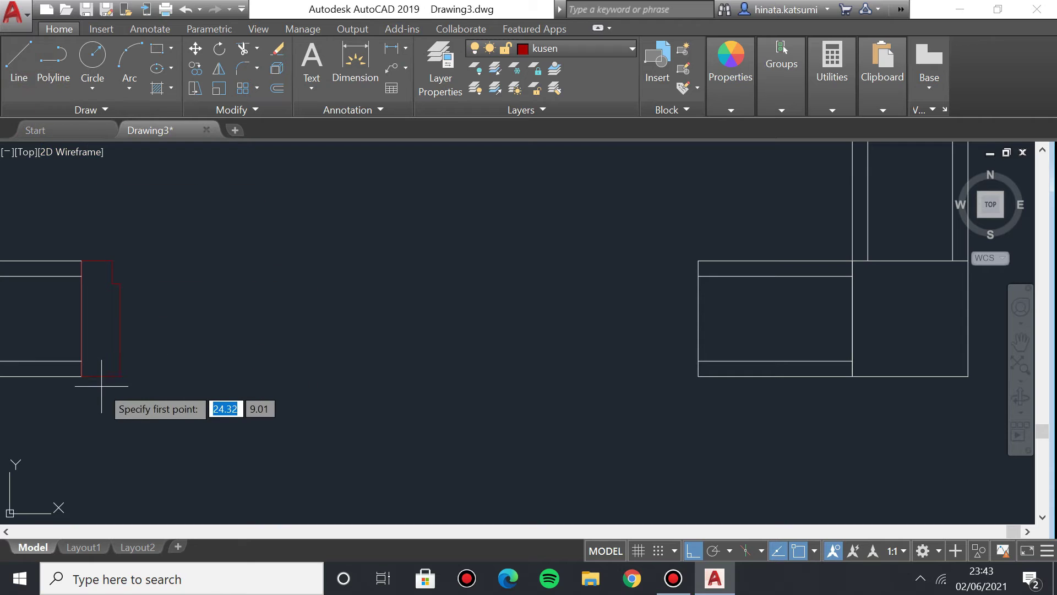
left_click(82, 376)
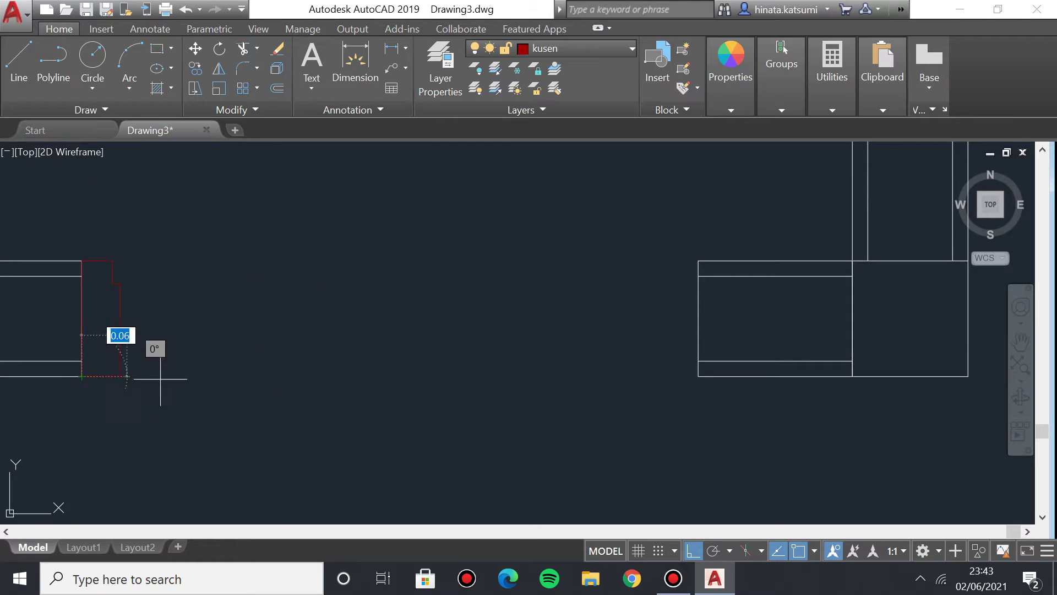
left_click(698, 376)
Use Draw Order to place the frame line on the wall's end face under the wall's horizontal lines and its end line.
mouse_move(685, 415)
middle_mouse_down()
mouse_move(302, 306)
mouse_move(193, 310)
middle_mouse_up()
scroll(193, 310, "up", 4)
middle_click_drag(604, 300, 349, 274)
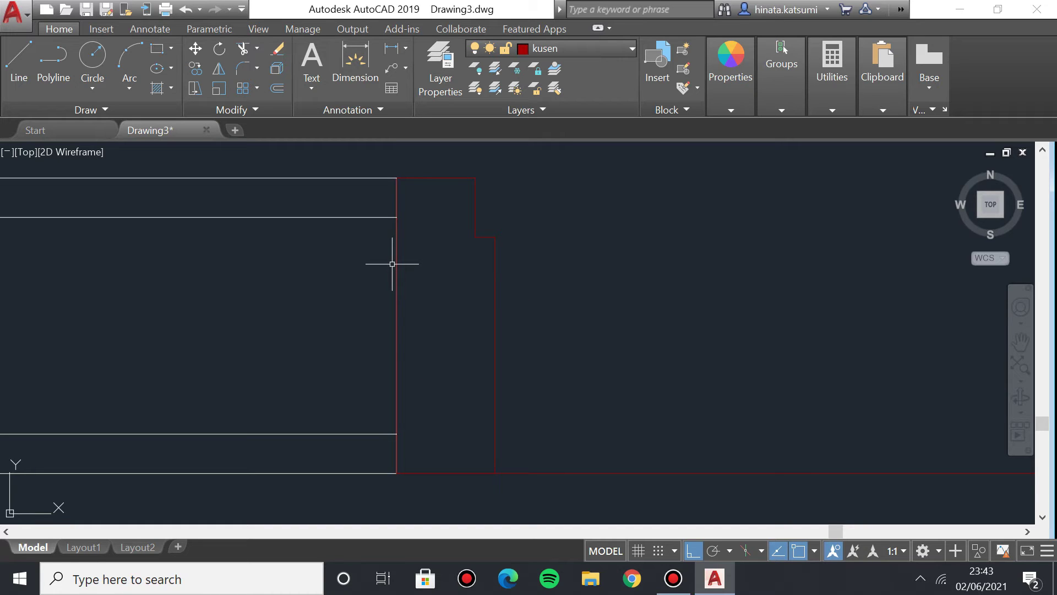
scroll(384, 260, "down", 2)
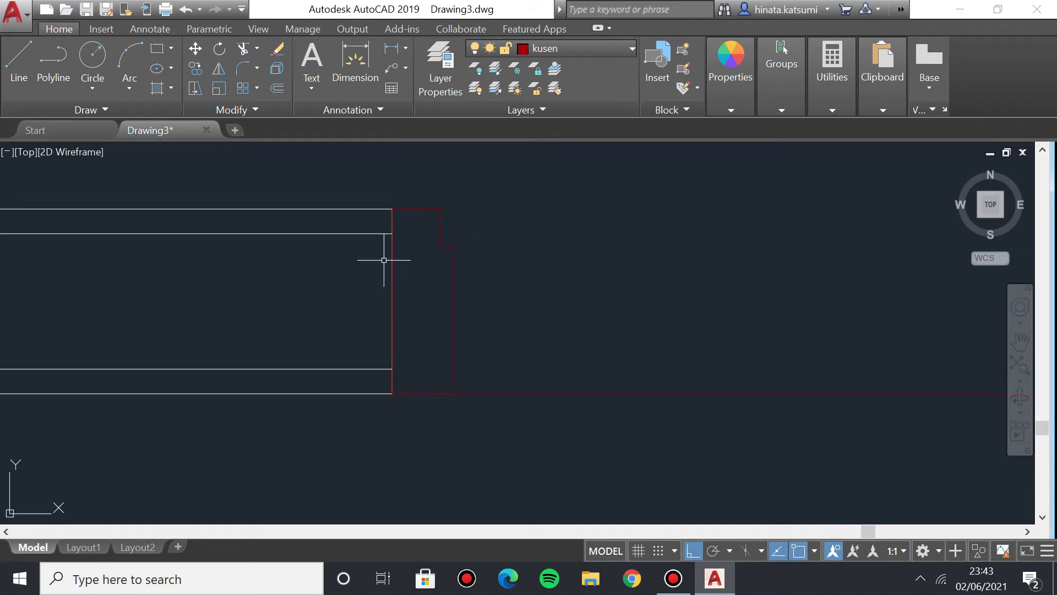
scroll(392, 272, "up", 2)
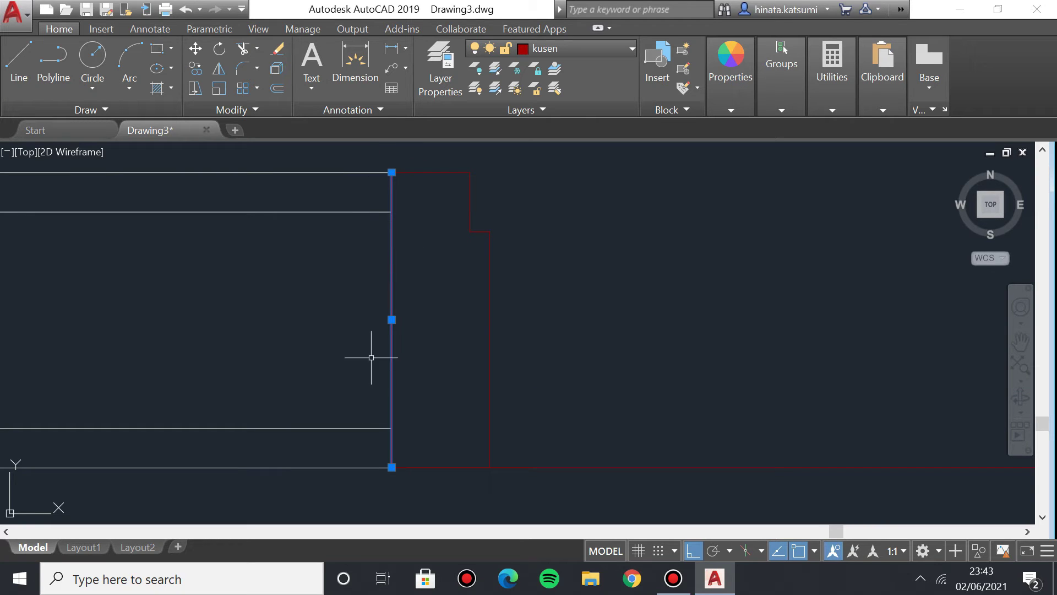
left_click(397, 306)
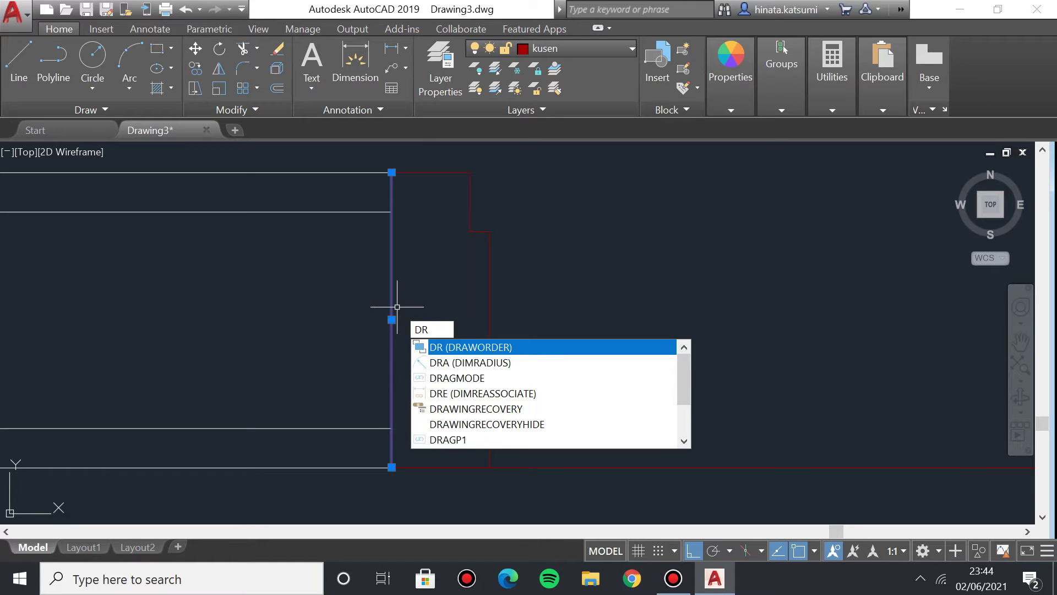
key("Return")
left_click(398, 307)
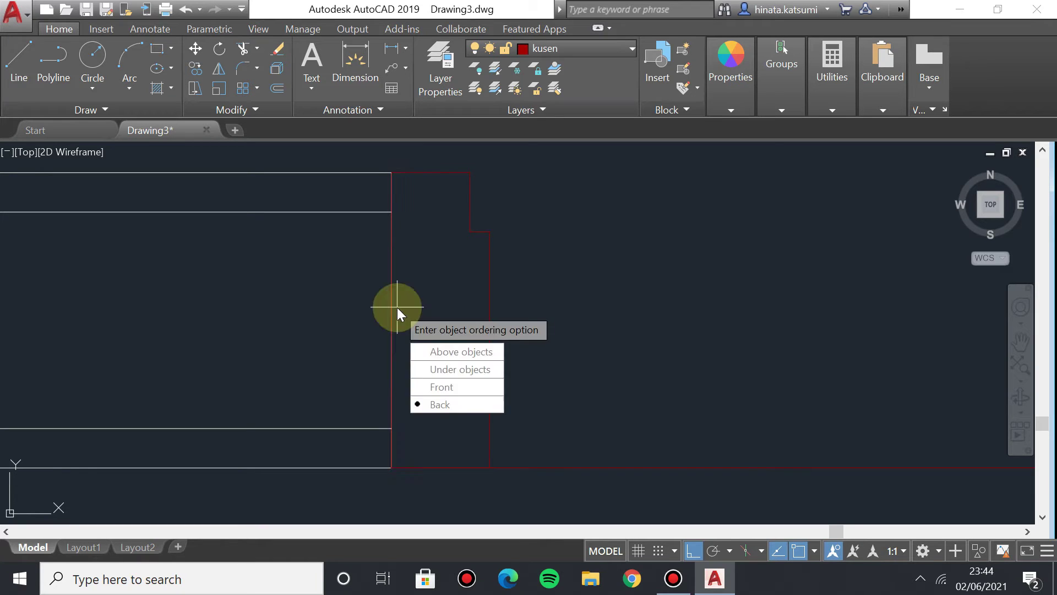
left_click(483, 368)
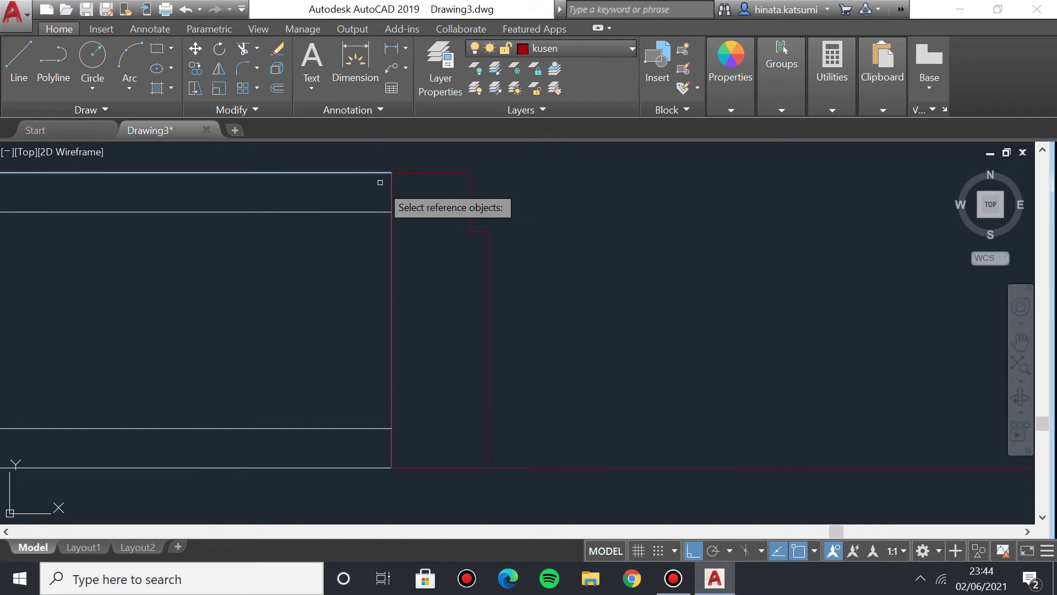
left_click(385, 166)
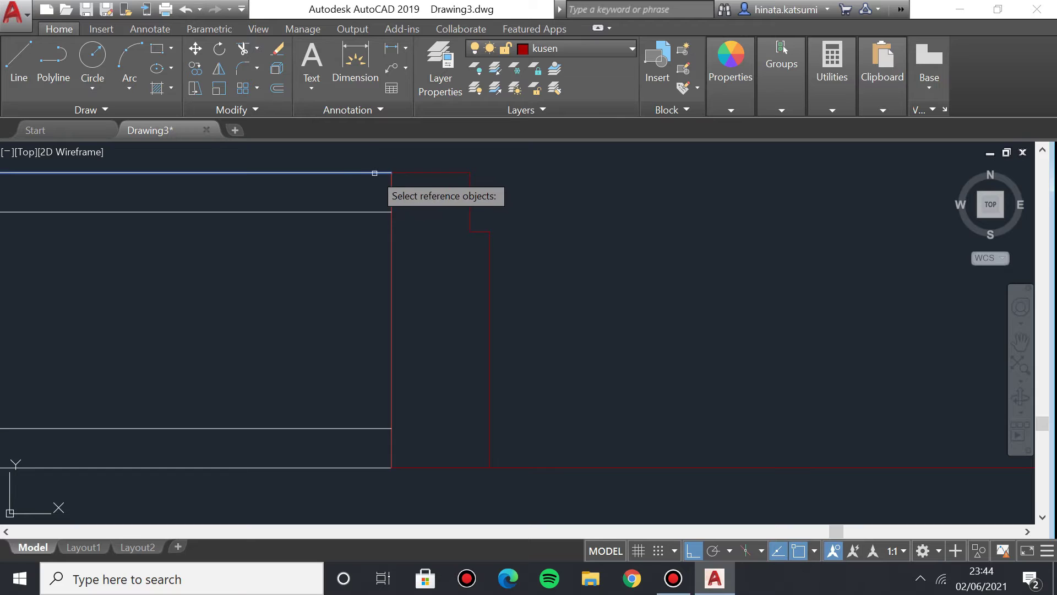
left_click(384, 212)
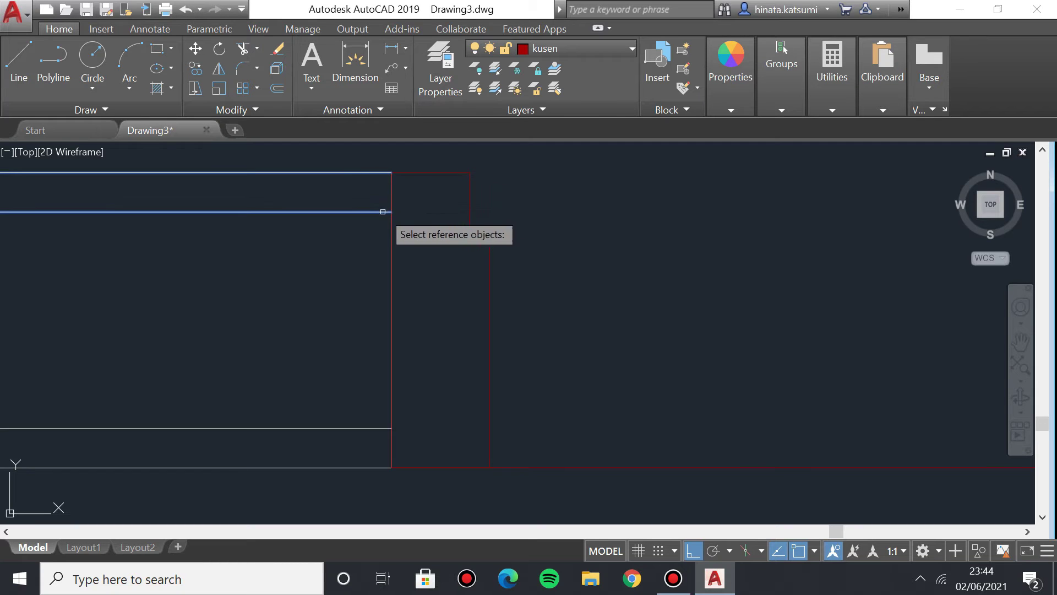
left_click(370, 428)
left_click(384, 457)
left_click(376, 468)
left_click(396, 406)
left_click(391, 406)
key("Escape")
Mirror the stepped frame profile about its outer vertical edge facing the opening, keeping the original.
scroll(481, 292, "up", 5)
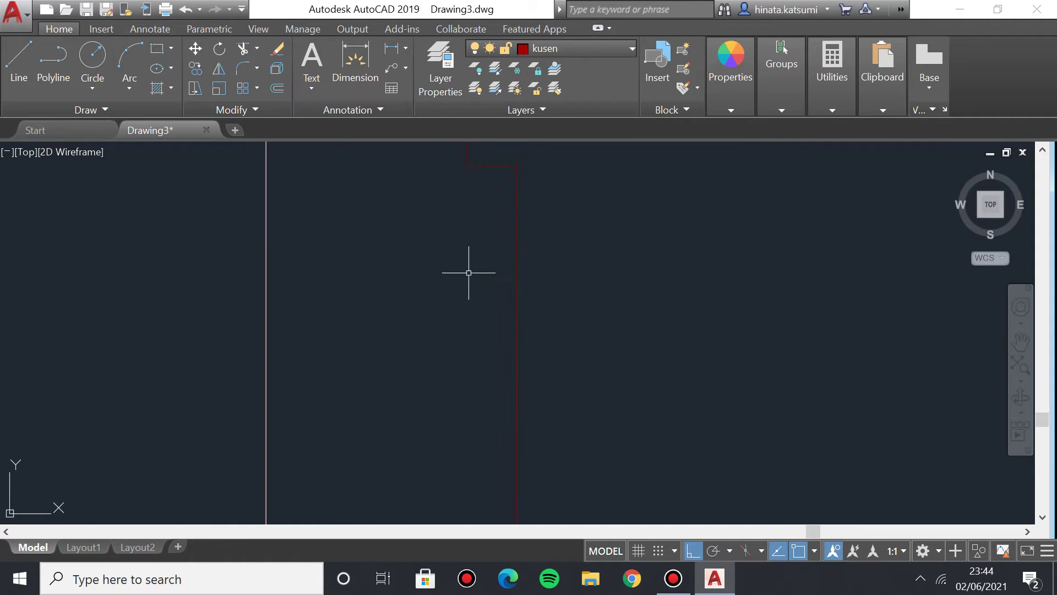
scroll(298, 297, "down", 1)
scroll(283, 313, "up", 3)
scroll(344, 292, "up", 1)
scroll(382, 225, "down", 4)
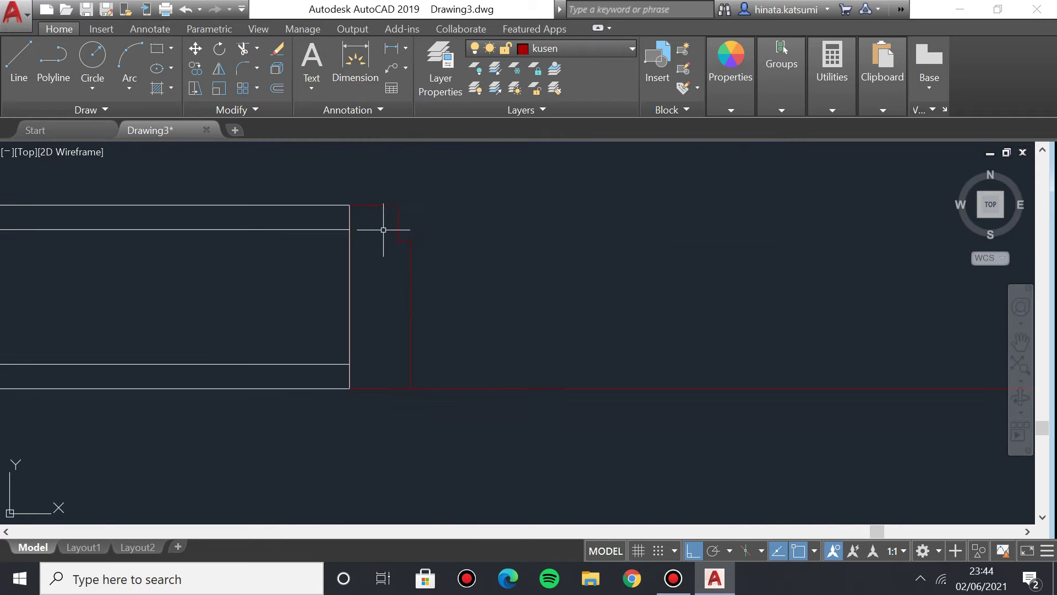
left_click(327, 184)
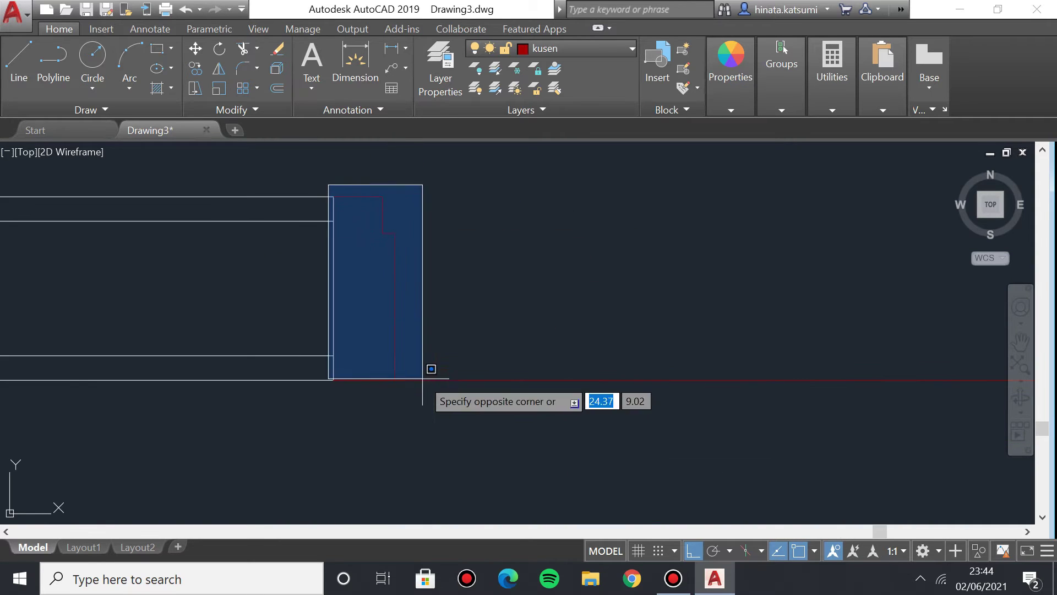
left_click(444, 385)
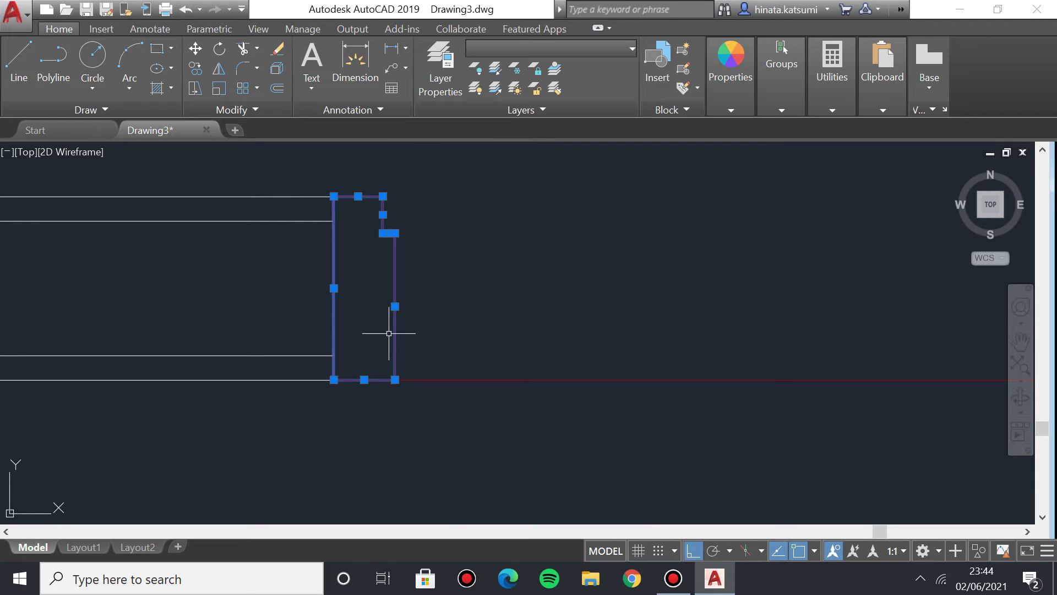
type("mi")
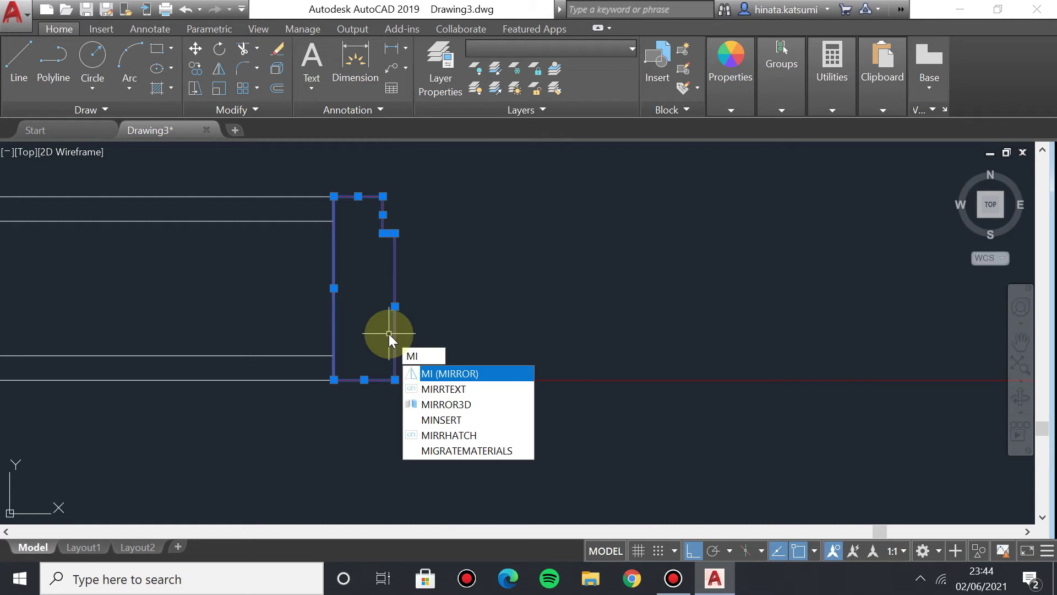
key("Return")
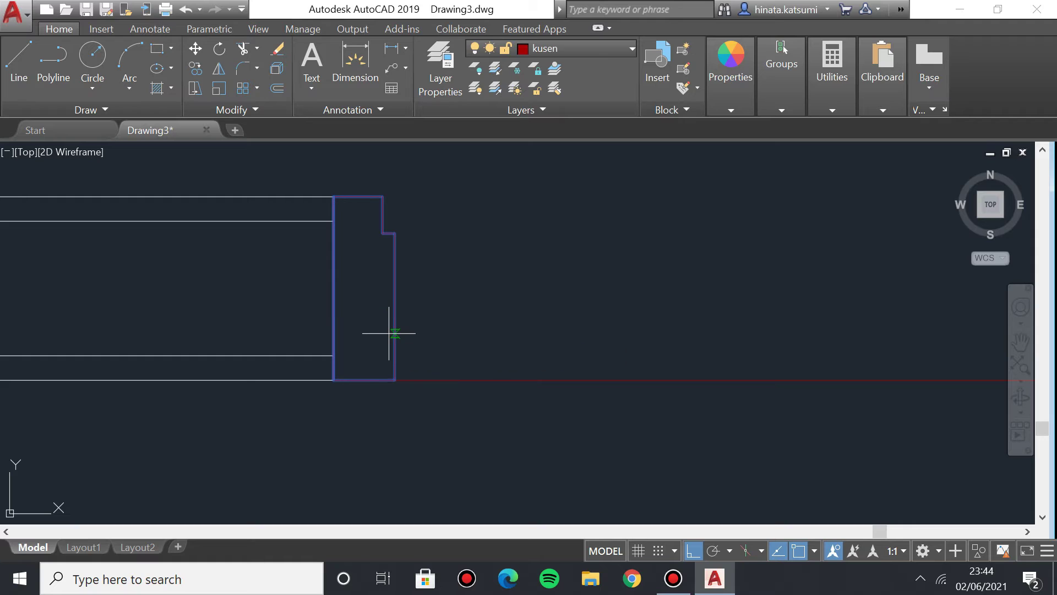
left_click(394, 380)
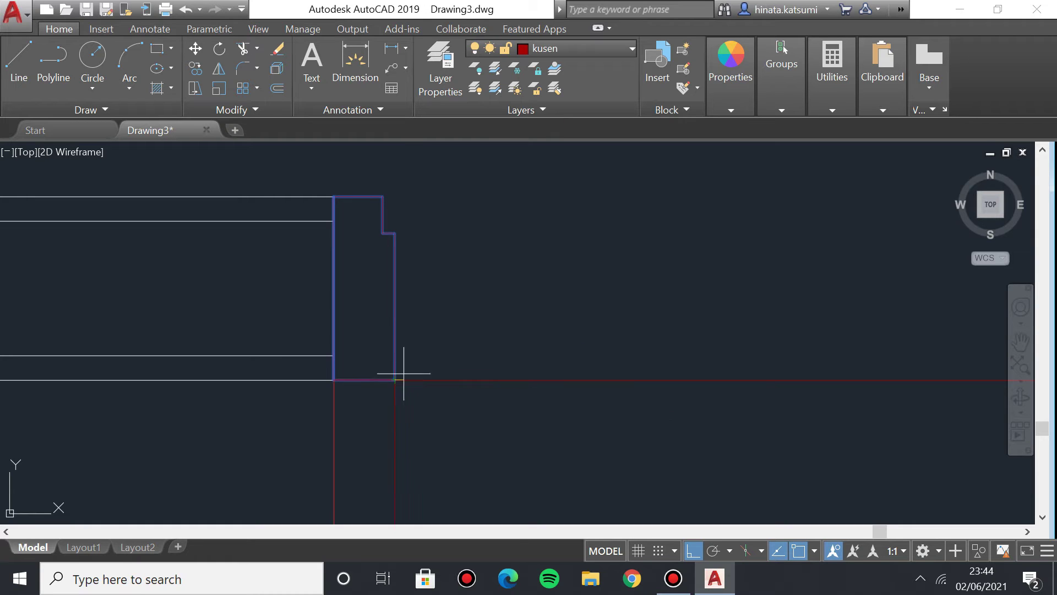
left_click(401, 262)
left_click(442, 324)
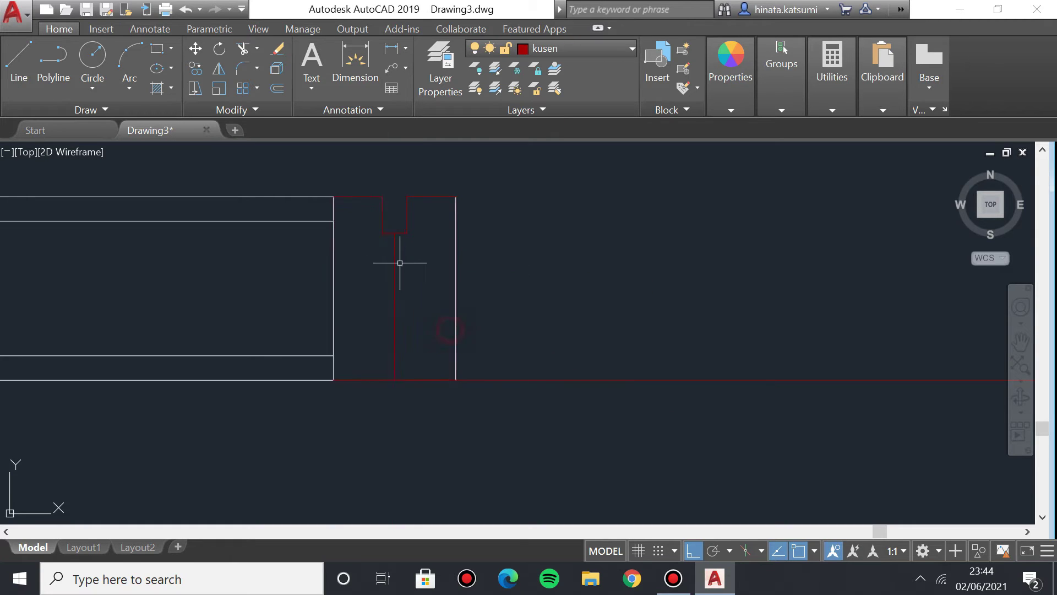
Move the mirrored frame profile horizontally across the opening so its lower outer corner meets the opposite wall end's lower corner.
left_click(391, 179)
left_click(413, 190)
left_click(389, 194)
left_click(469, 402)
middle_click_drag(514, 318, 487, 335)
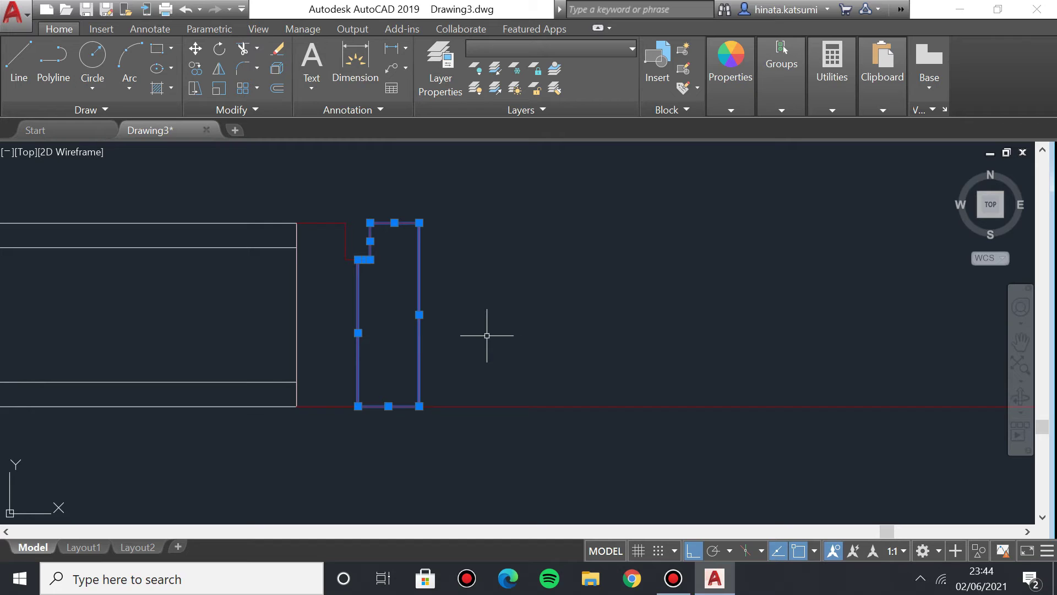
type("mov")
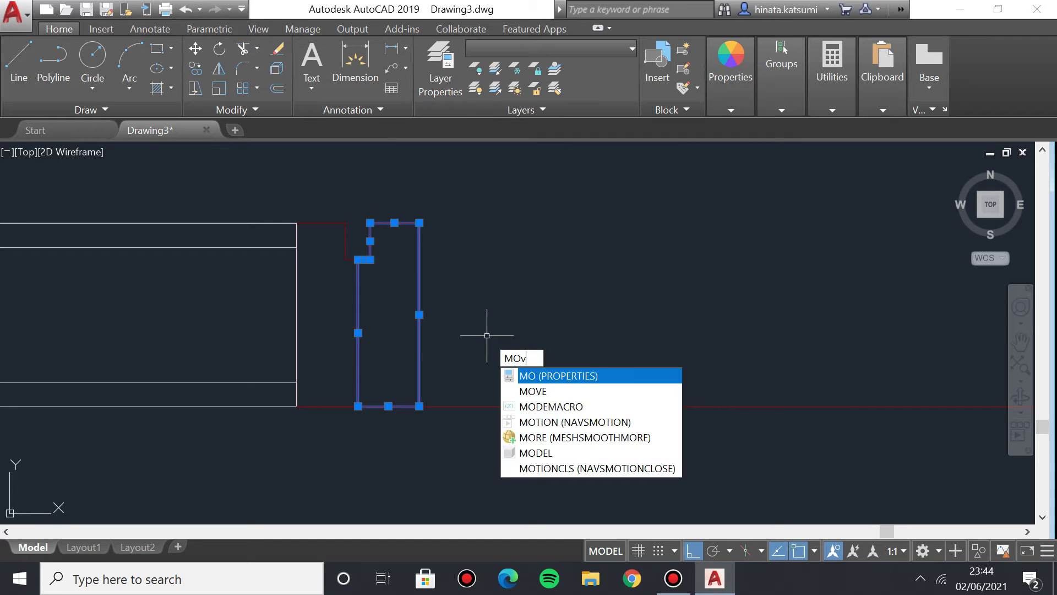
key("Return")
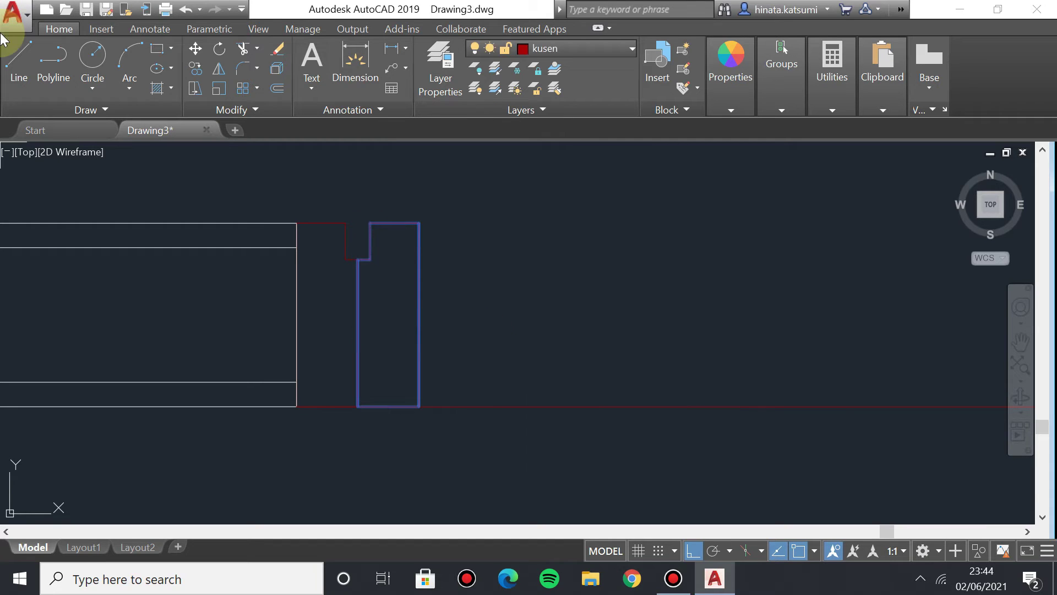
scroll(577, 297, "down", 5)
scroll(577, 297, "up", 2)
left_click(466, 351)
middle_click_drag(721, 352, 314, 373)
scroll(314, 373, "up", 2)
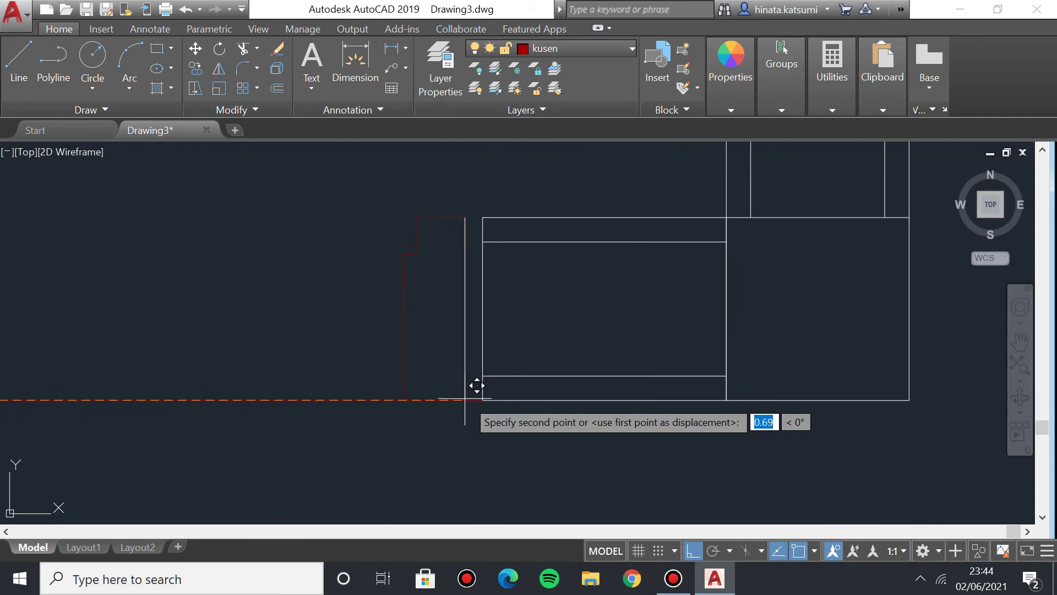
scroll(486, 391, "up", 2)
scroll(492, 391, "up", 2)
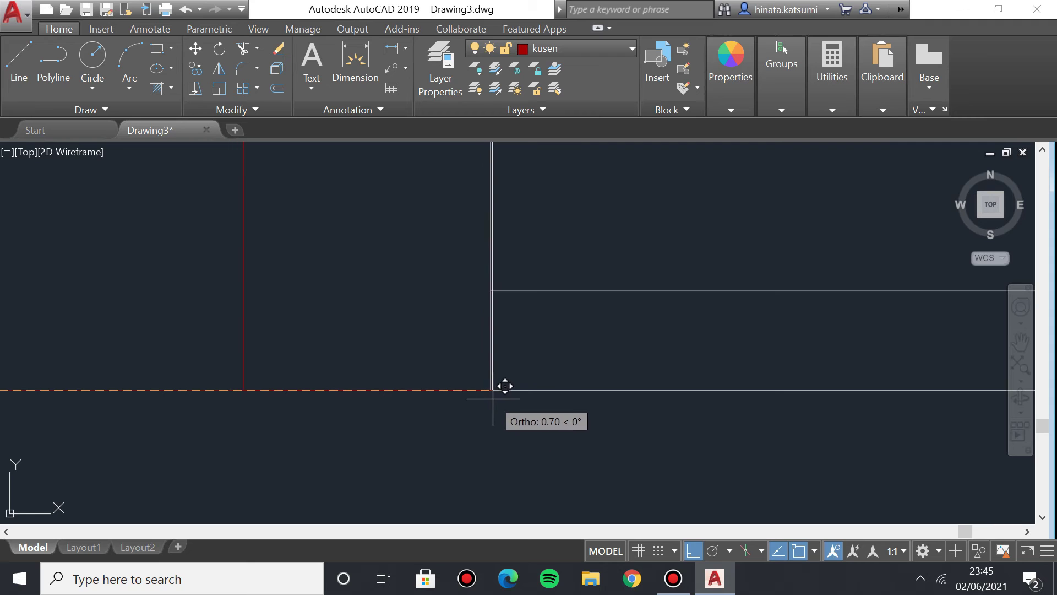
left_click(491, 391)
Draw the missing vertical edge of the original frame profile from its step's free end down to the bottom line.
scroll(297, 318, "down", 2)
middle_click_drag(241, 298, 286, 295)
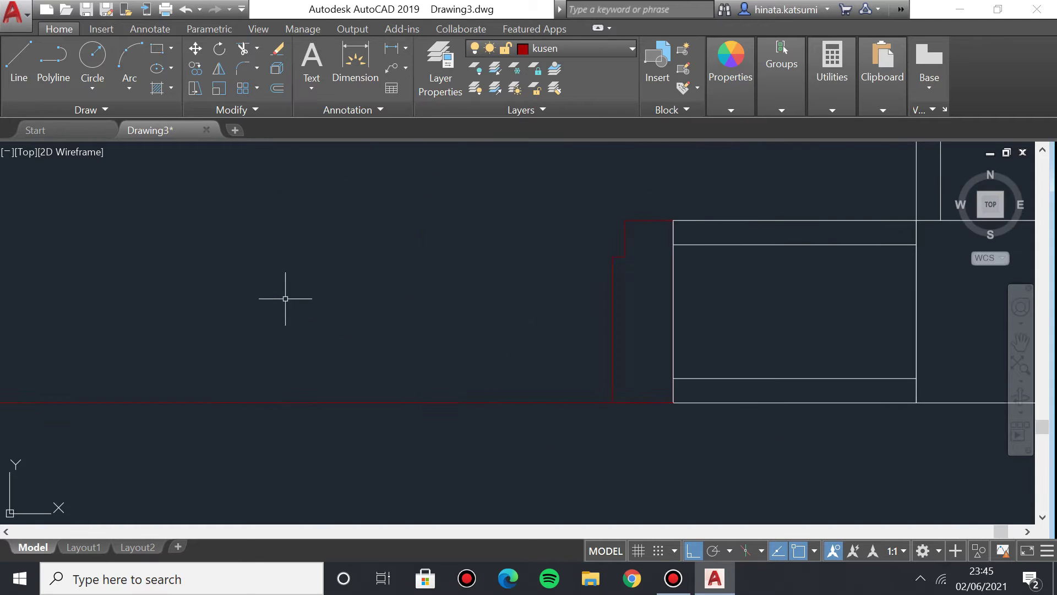
scroll(349, 342, "down", 1)
scroll(145, 312, "up", 3)
middle_click_drag(146, 311, 465, 330)
scroll(464, 331, "up", 2)
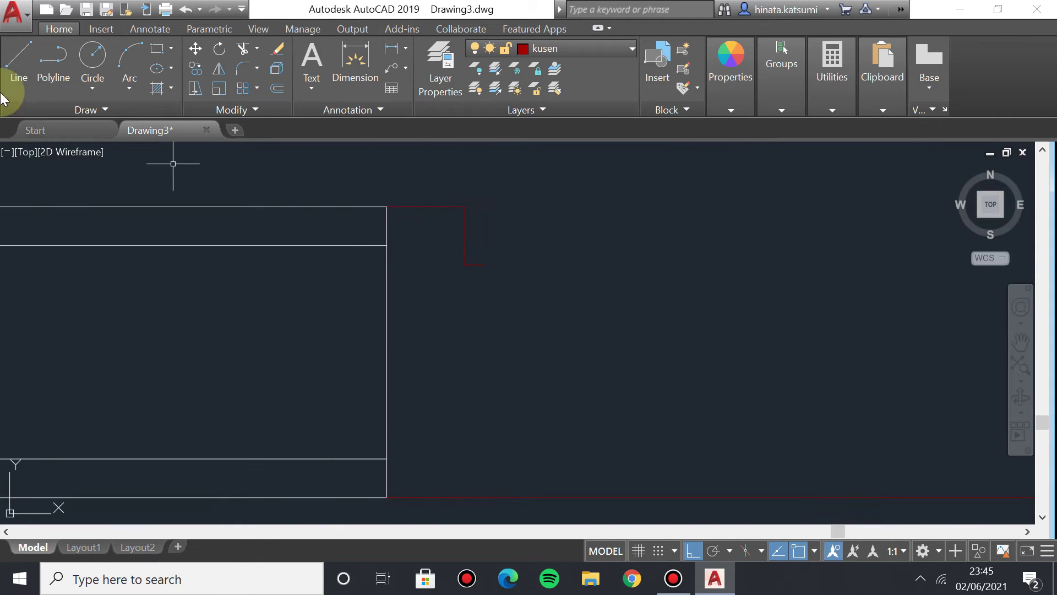
scroll(560, 325, "up", 1)
scroll(550, 302, "down", 2)
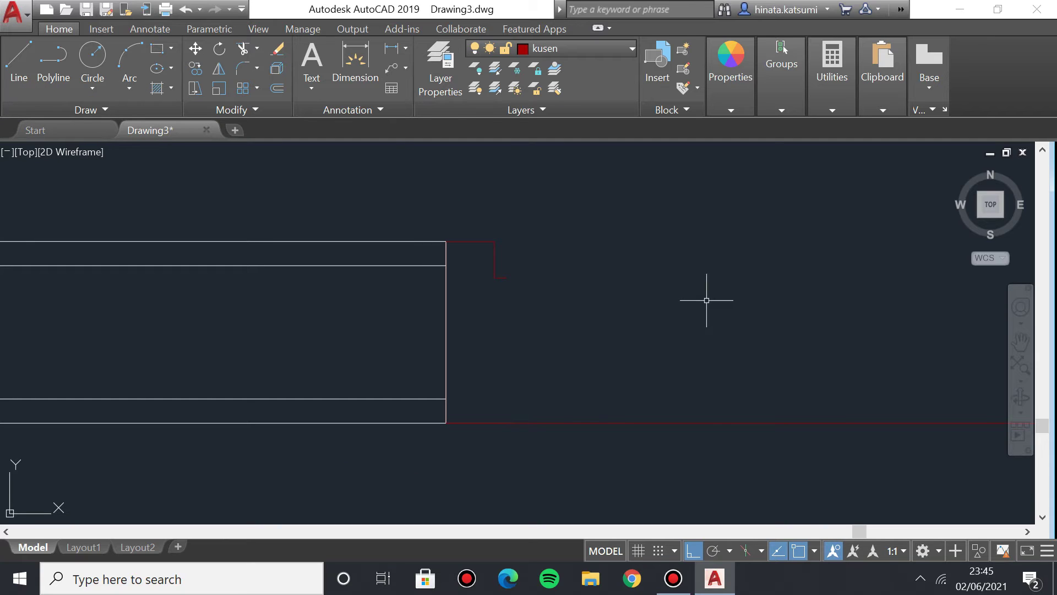
left_click(23, 46)
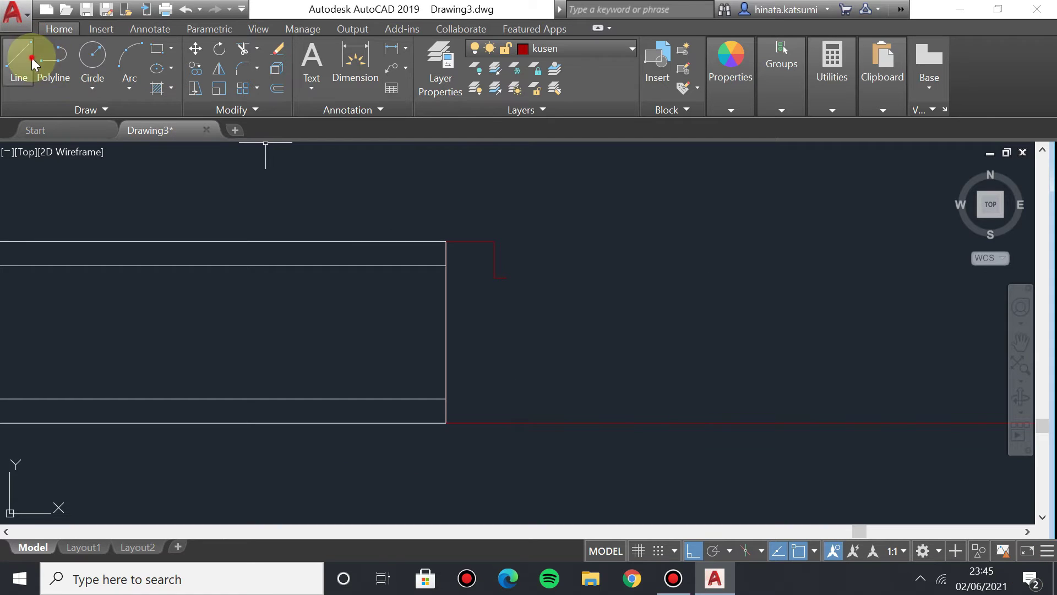
left_click(507, 277)
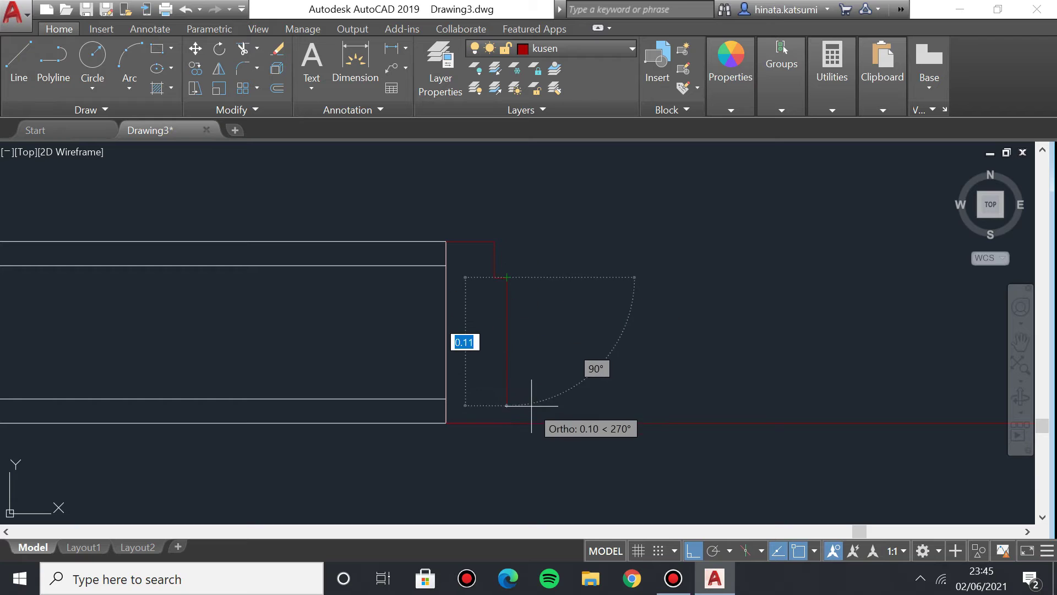
left_click(506, 422)
key("Escape")
Draw a horizontal line across the opening between the upper inner corners of the two frame profiles.
scroll(567, 326, "down", 2)
scroll(510, 282, "down", 3)
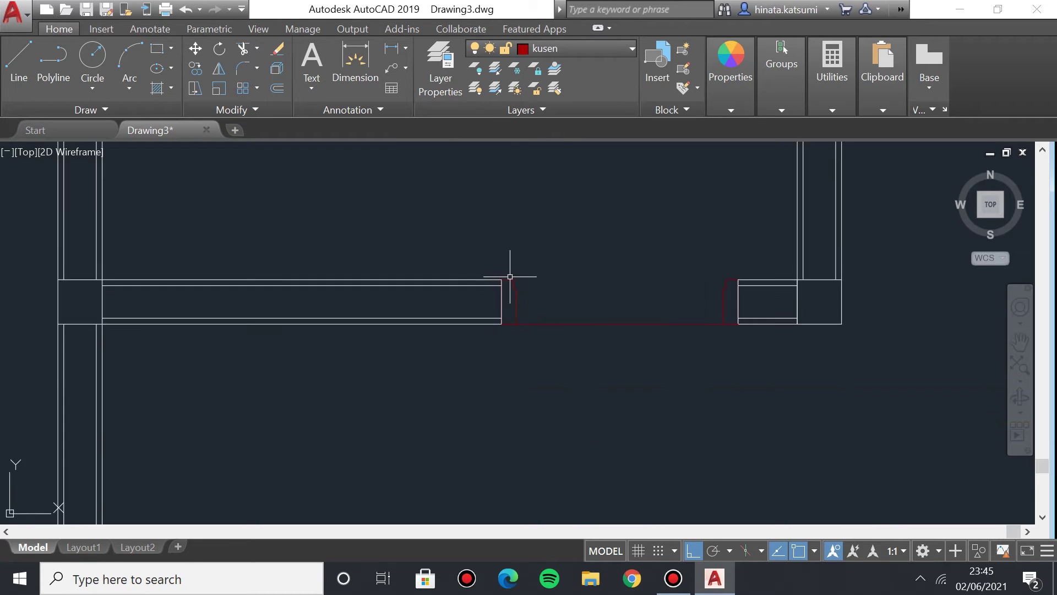
scroll(594, 210, "up", 2)
scroll(530, 197, "up", 2)
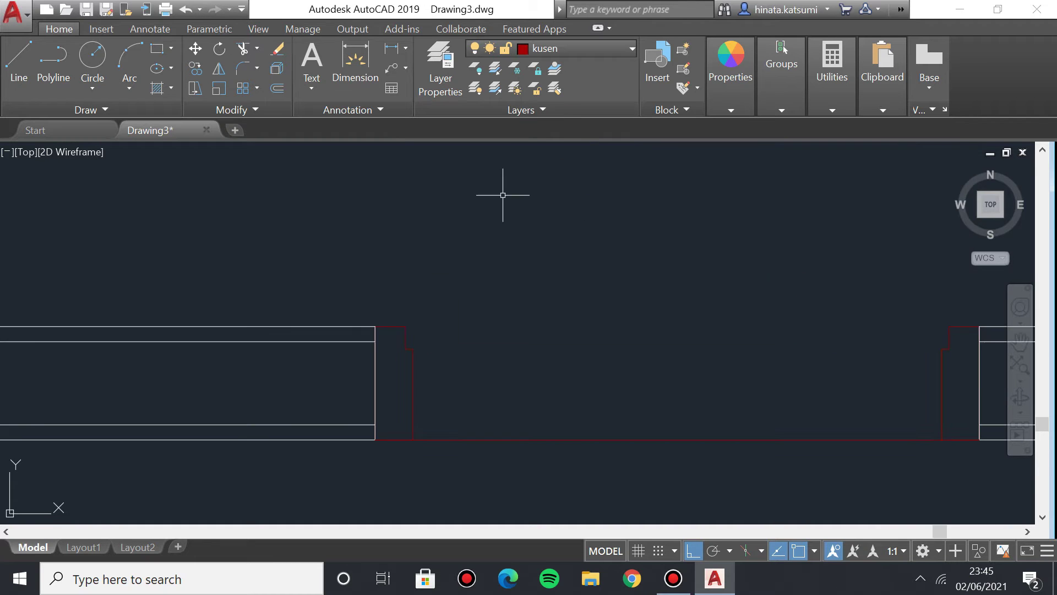
left_click(14, 60)
middle_click_drag(425, 332, 288, 290)
left_click(268, 283)
scroll(812, 284, "up", 4)
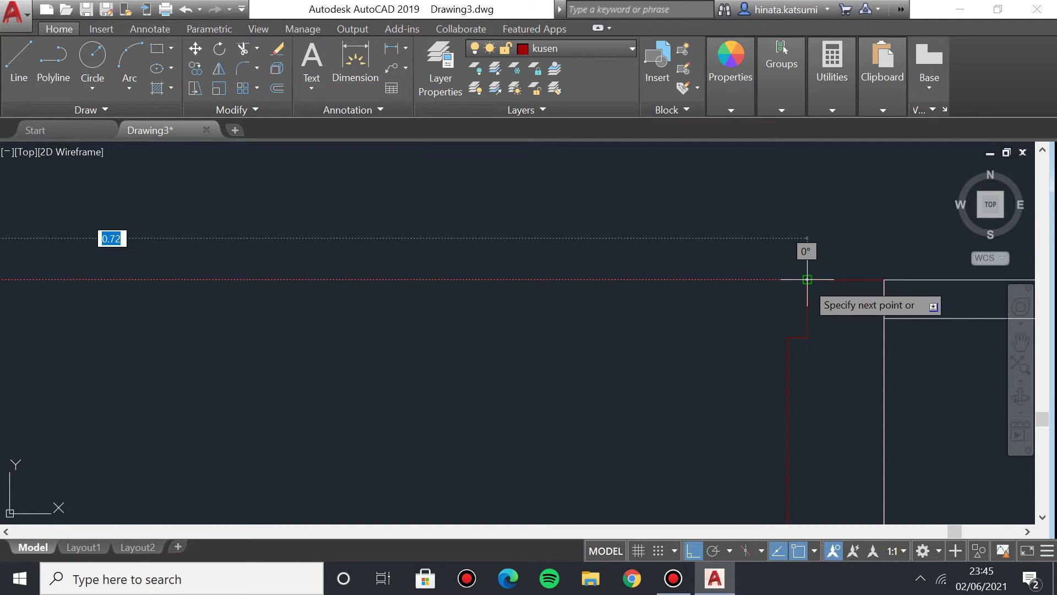
middle_click_drag(597, 253, 677, 264)
middle_click_drag(512, 275, 630, 311)
scroll(630, 312, "down", 4)
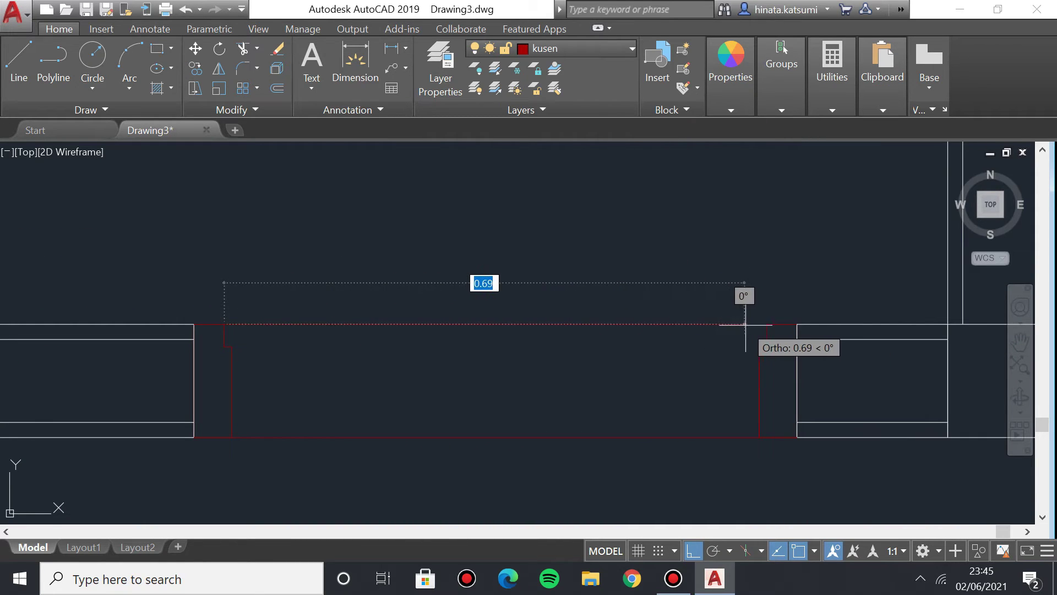
left_click(767, 324)
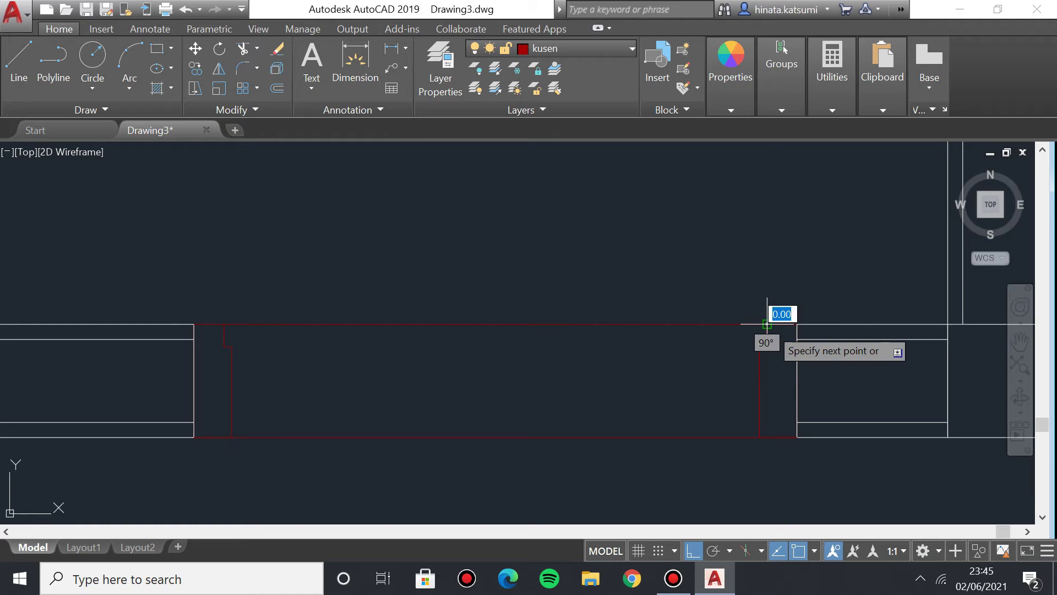
Continue the line down to the step corner, back across the opening and up to the starting corner, closing the thin rectangle.
left_click(767, 346)
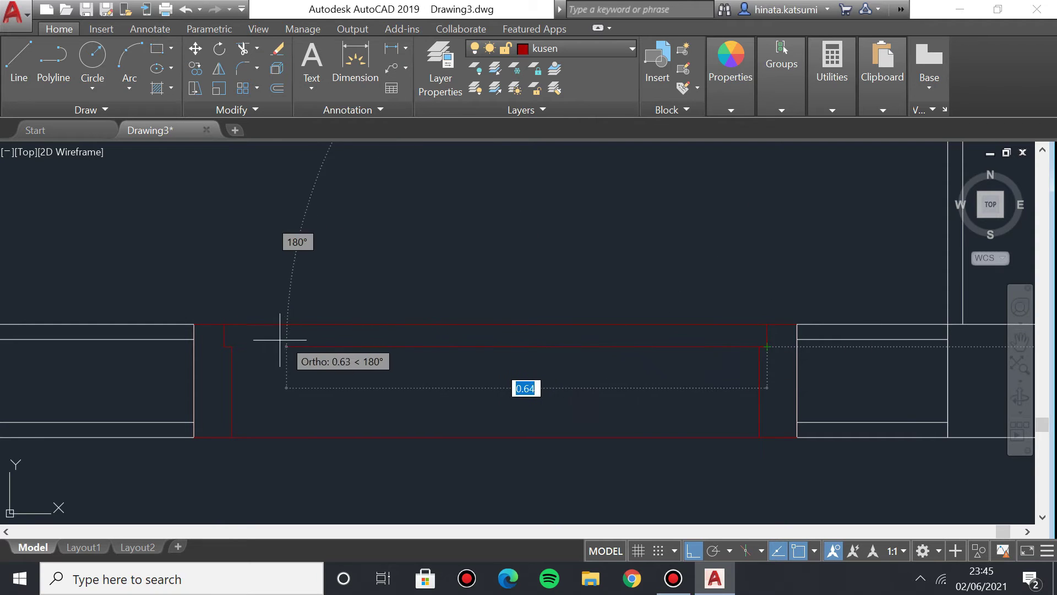
middle_click_drag(224, 347, 403, 357)
scroll(403, 358, "up", 6)
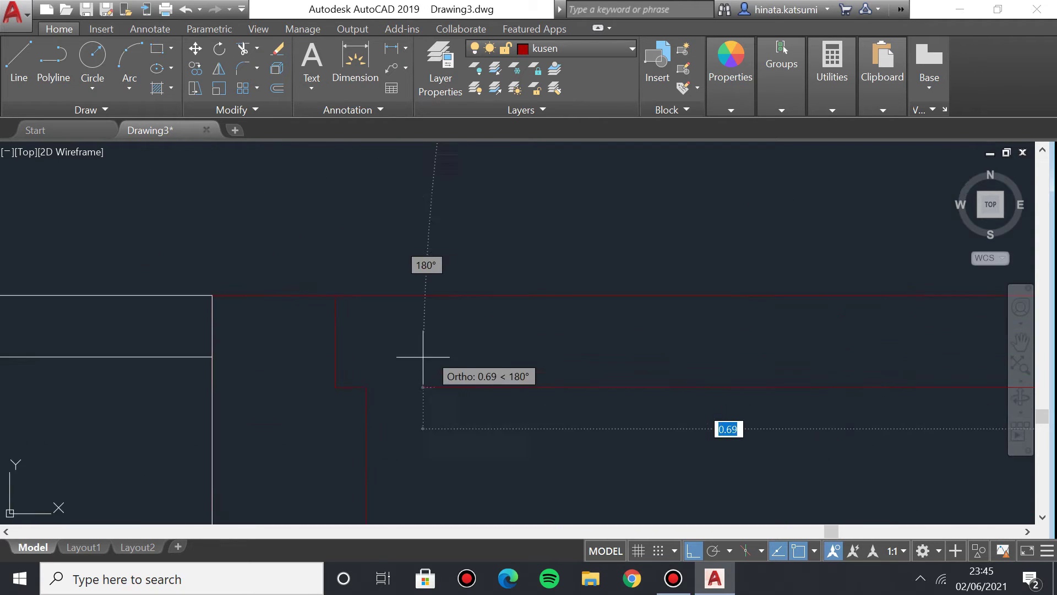
left_click(336, 387)
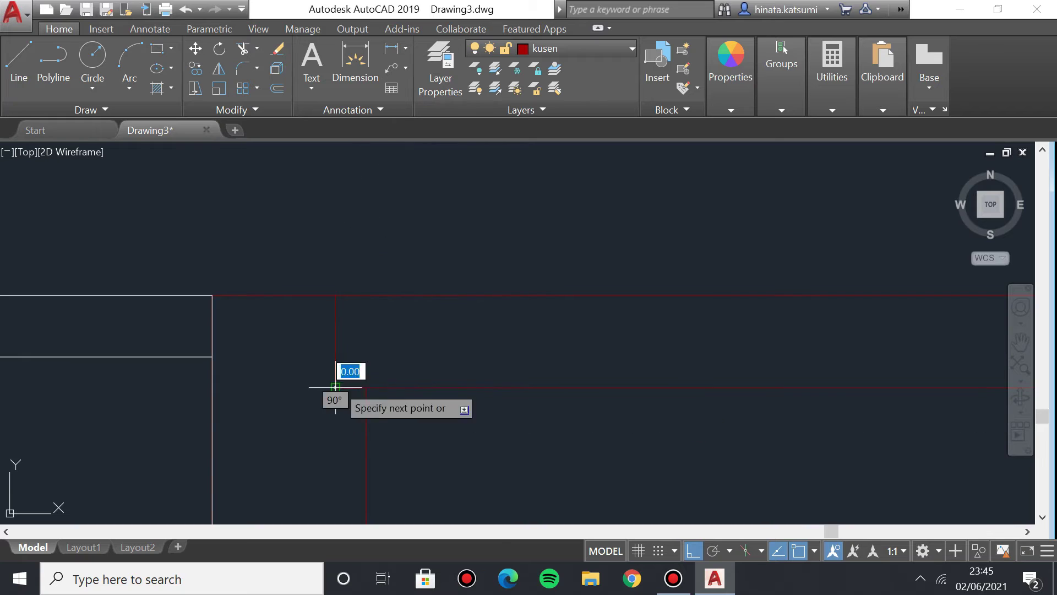
left_click(336, 295)
key("Escape")
Select the four lines that form the thin rectangle between the two frame profiles.
scroll(556, 383, "down", 3)
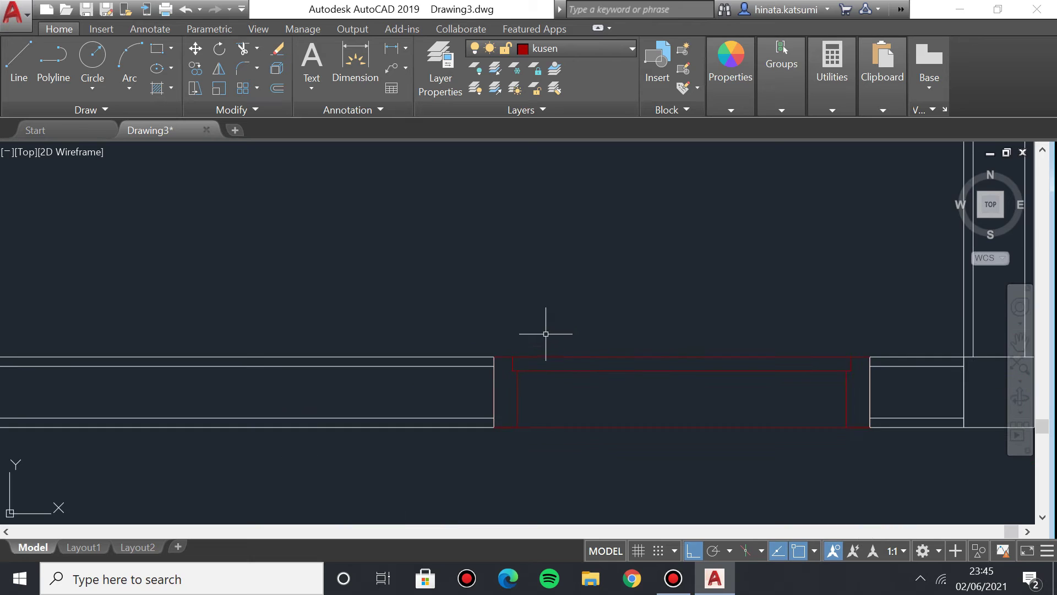
scroll(599, 358, "up", 4)
middle_click_drag(553, 315, 431, 345)
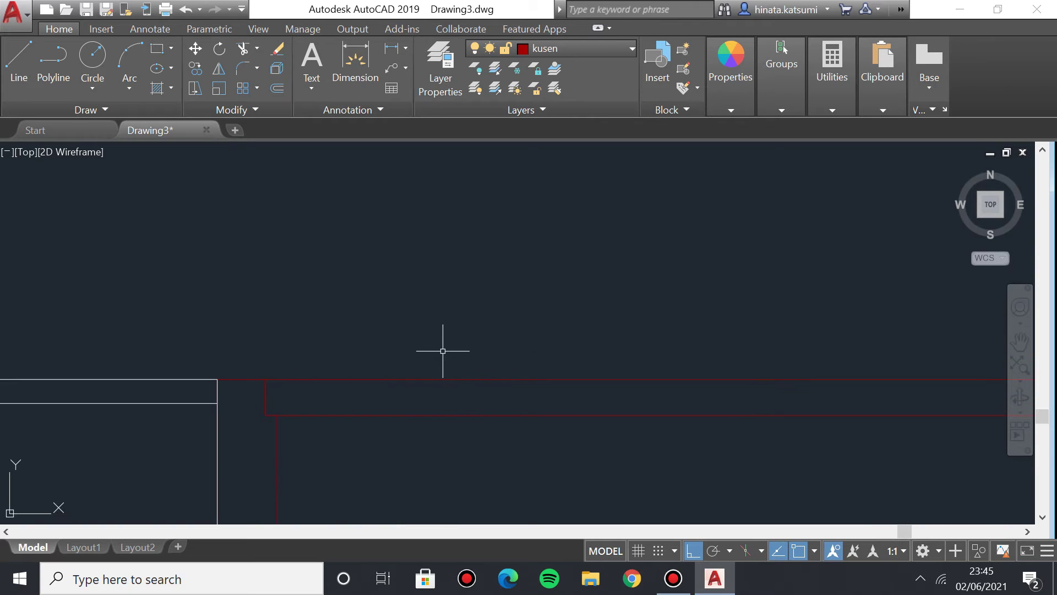
scroll(329, 307, "down", 2)
scroll(455, 348, "down", 2)
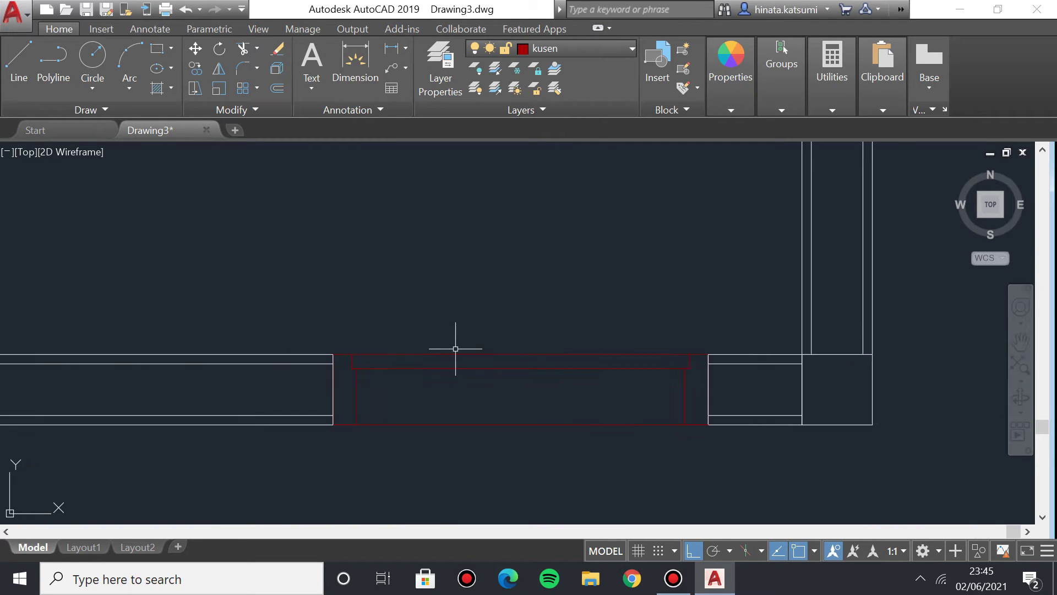
left_click(455, 348)
left_click(520, 382)
left_click(464, 355)
scroll(462, 355, "up", 3)
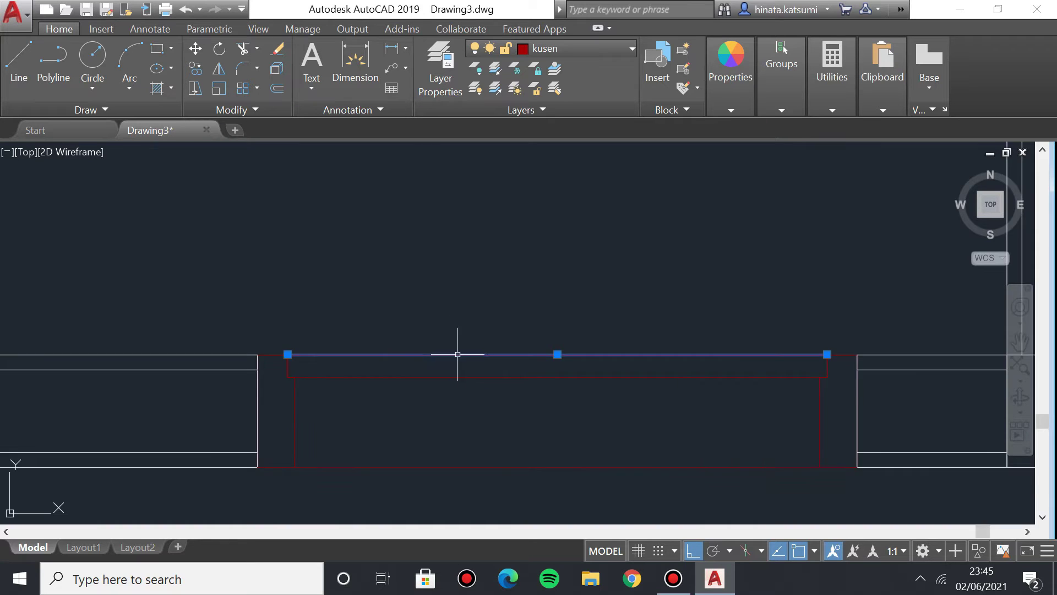
left_click(229, 355)
left_click(314, 384)
middle_click_drag(309, 377, 170, 292)
scroll(573, 283, "down", 2)
scroll(705, 287, "up", 2)
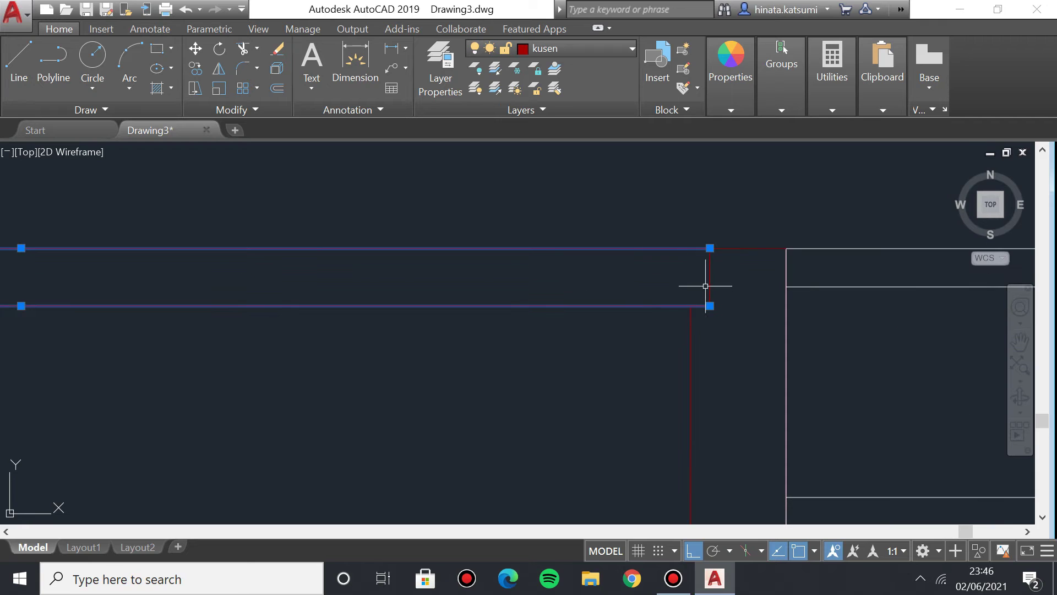
scroll(609, 331, "down", 4)
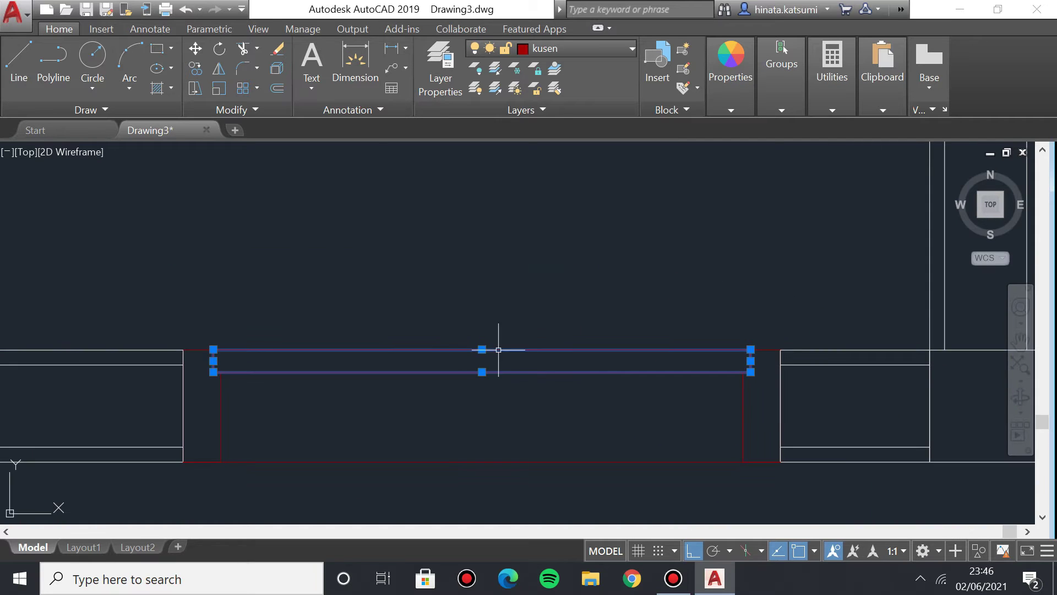
middle_click_drag(451, 336, 503, 357)
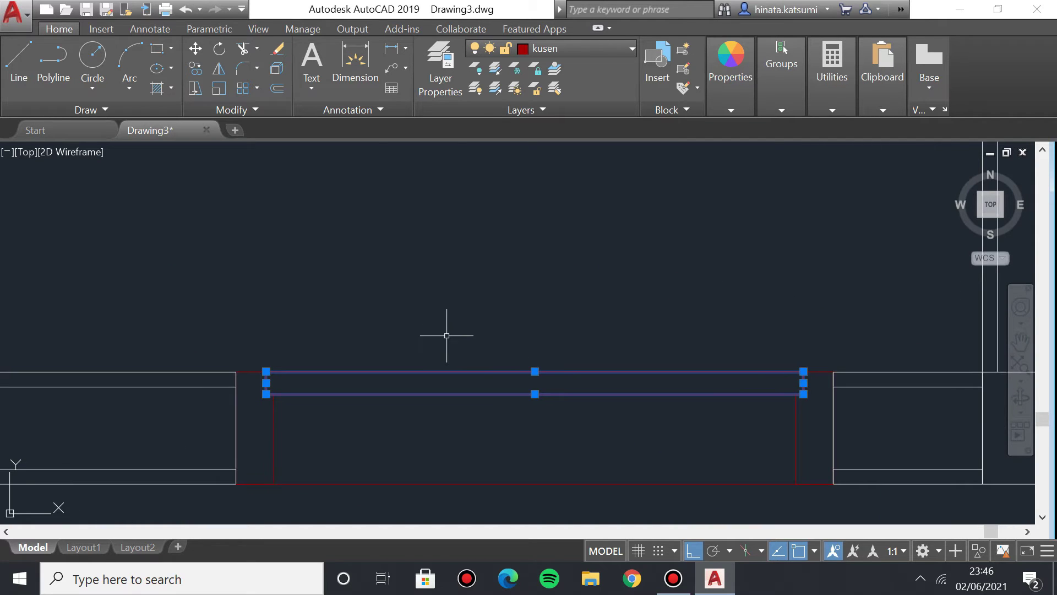
type("GR")
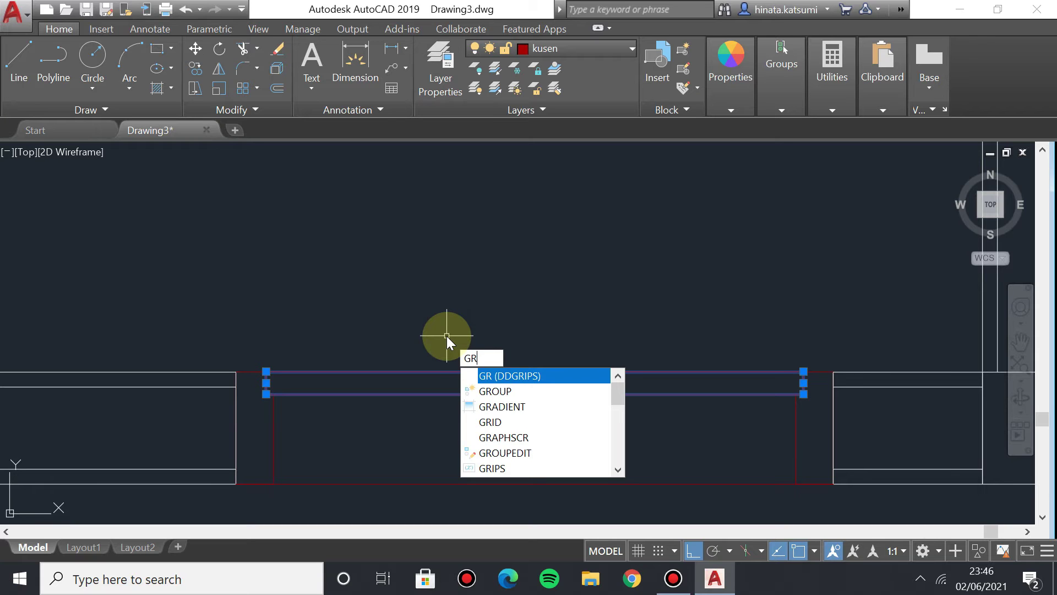
key("Return")
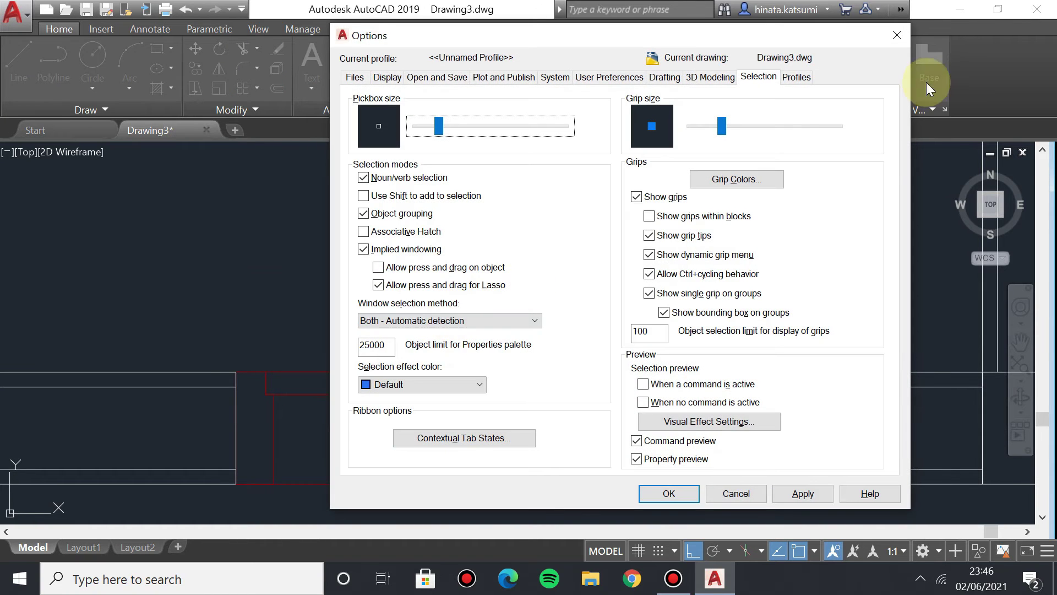
left_click(901, 39)
Group the four lines of the thin rectangle into one door leaf object.
left_click(547, 370)
left_click(548, 392)
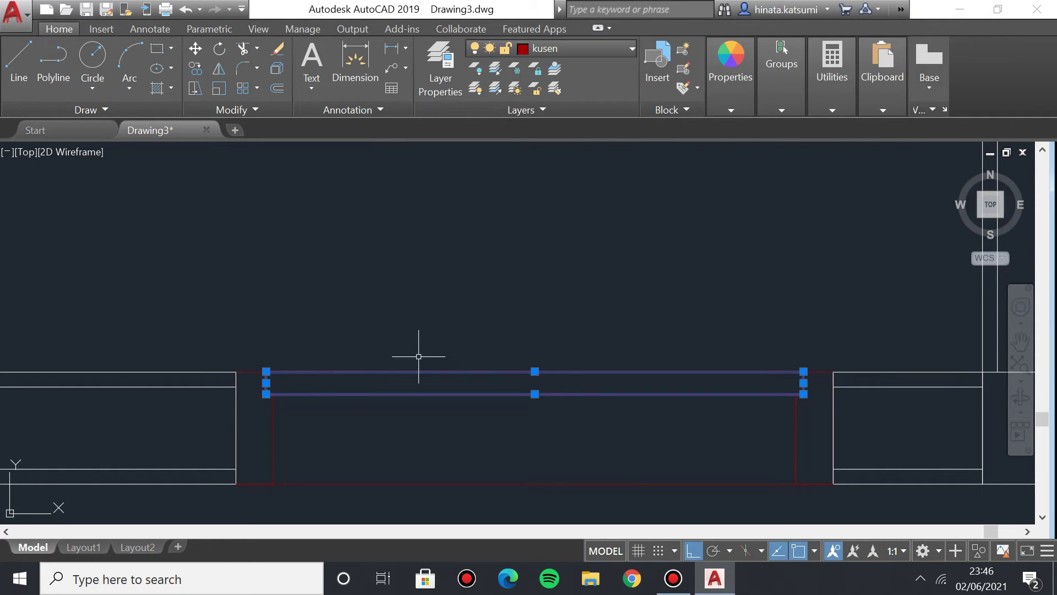
type("gr")
key("Down")
key("Return")
Rotate the grouped door leaf 90° counterclockwise about its upper left corner so it stands open above the opening.
left_click(548, 393)
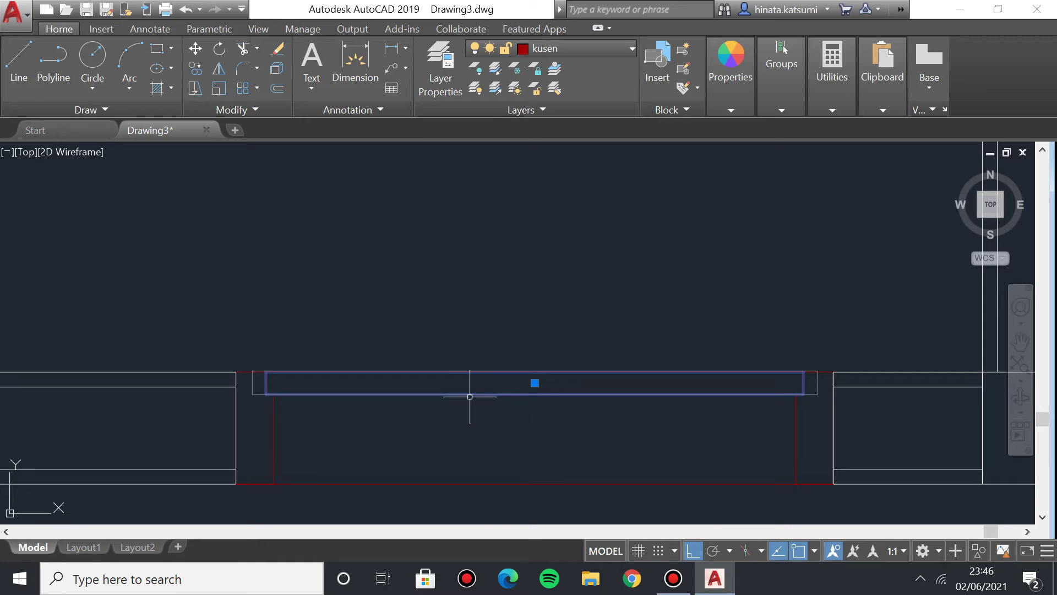
type("ro")
key("Return")
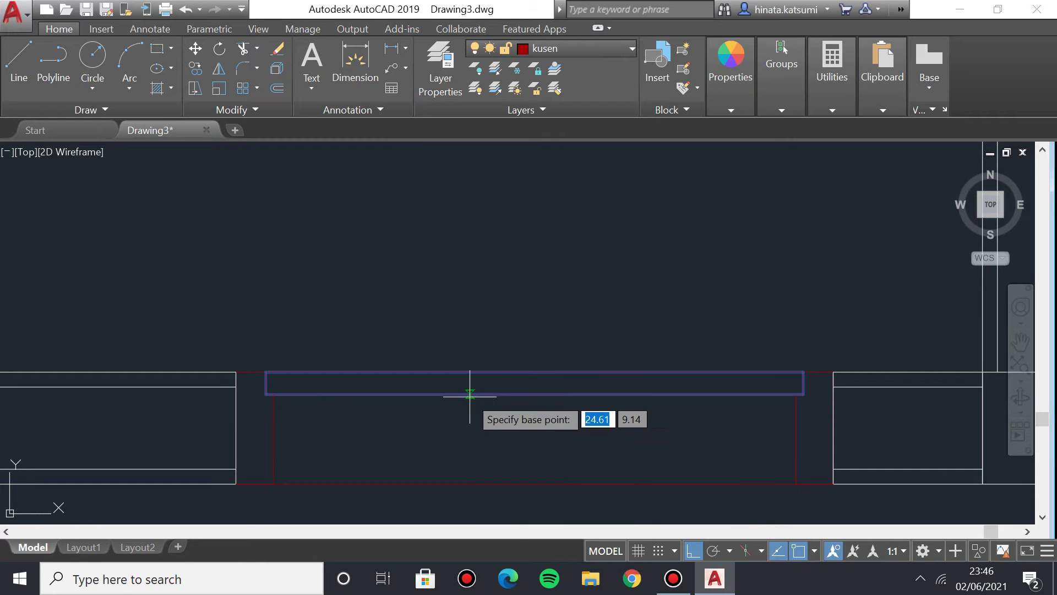
left_click(266, 372)
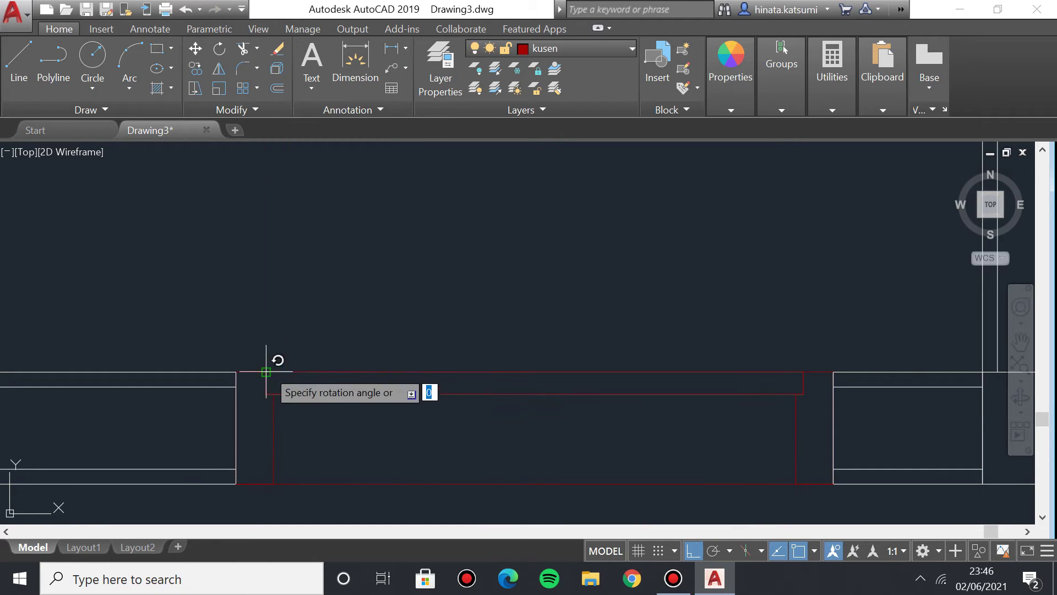
left_click(271, 325)
scroll(448, 229, "down", 2)
middle_click_drag(448, 229, 449, 301)
scroll(457, 269, "down", 2)
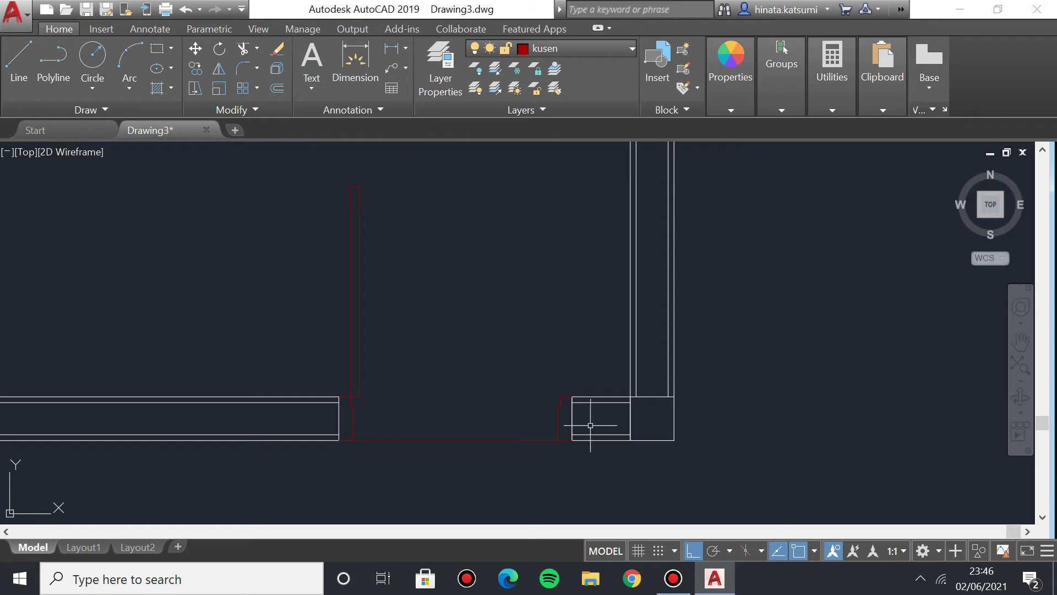
Draw the door swing as a Start, End, Direction arc from the leaf's upper right corner to the opposite frame's upper inner corner.
left_click(132, 83)
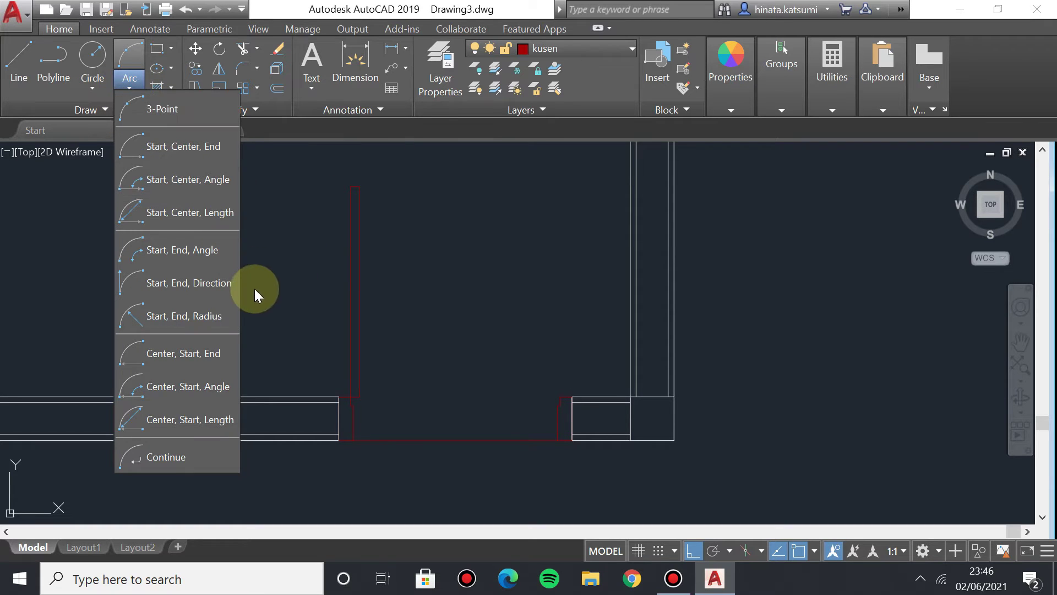
left_click(189, 286)
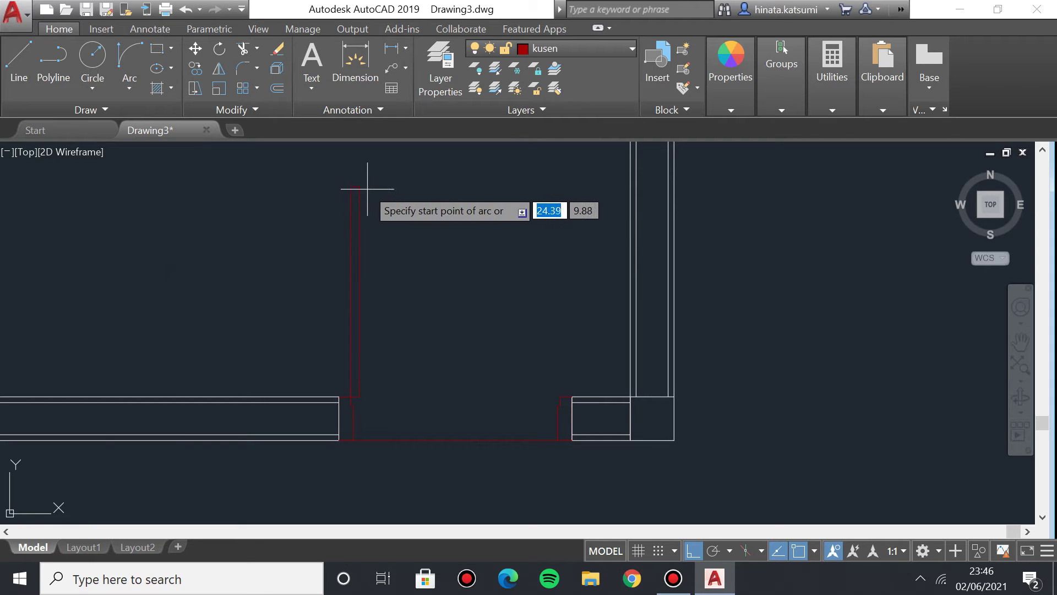
left_click(359, 186)
left_click(556, 386)
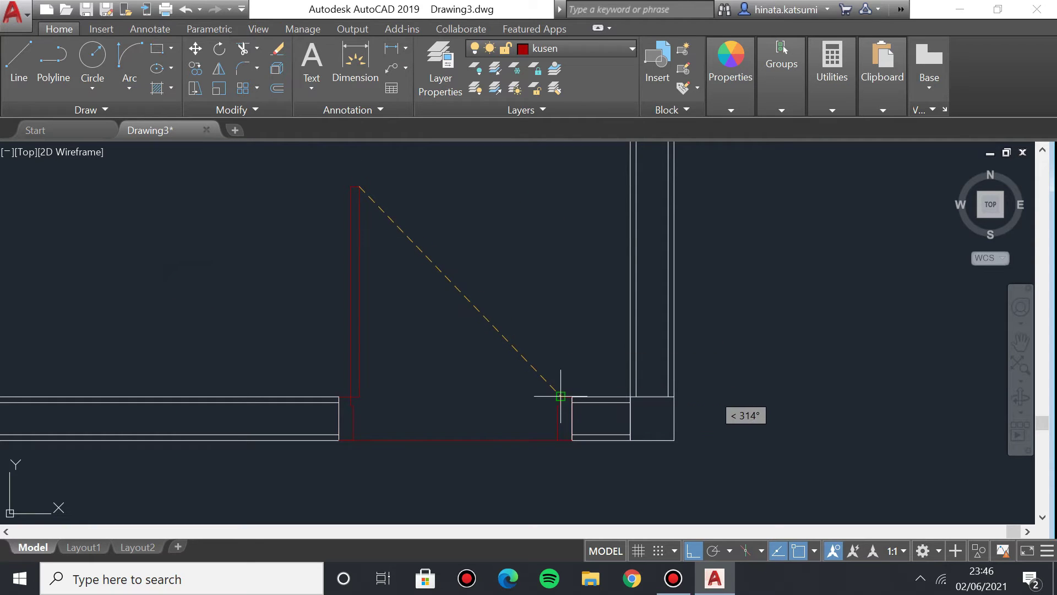
left_click(566, 307)
scroll(413, 255, "down", 2)
scroll(488, 288, "up", 2)
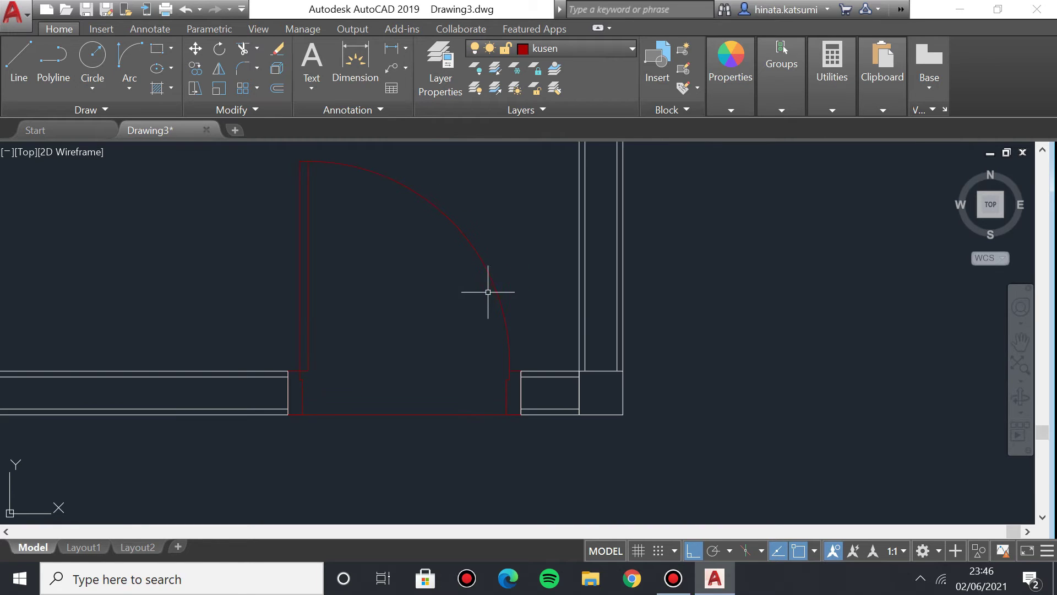
Shorten the bottom line of the opening at both ends so it spans only between the inner edges of the frame profiles.
left_click(325, 412)
left_click(328, 418)
left_click(327, 414)
scroll(314, 388, "up", 2)
scroll(315, 388, "up", 2)
left_click(246, 457)
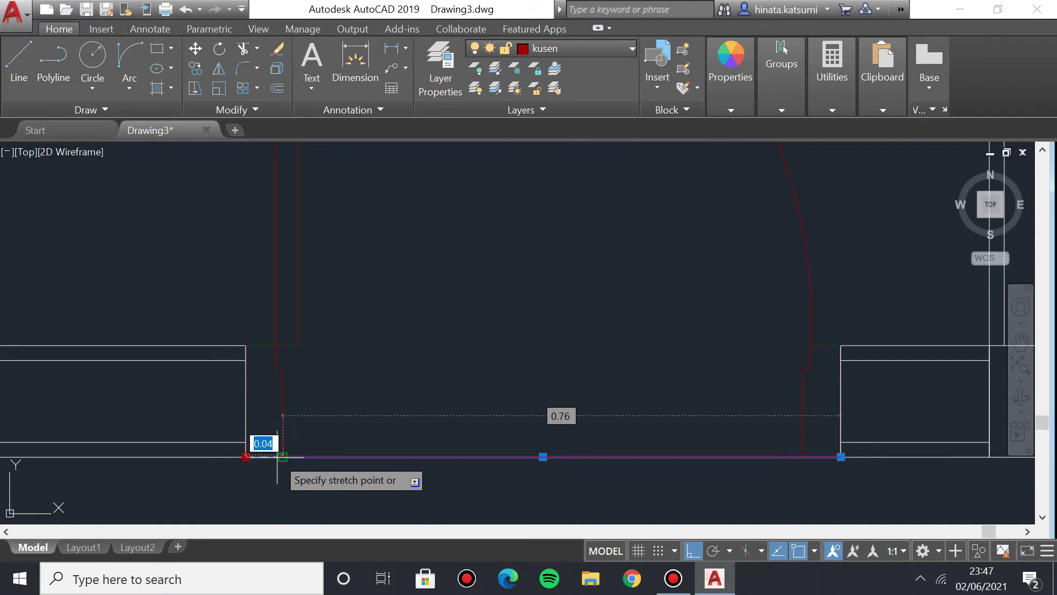
left_click(285, 457)
left_click(841, 456)
left_click(803, 456)
key("Escape")
scroll(521, 165, "down", 4)
scroll(452, 143, "up", 1)
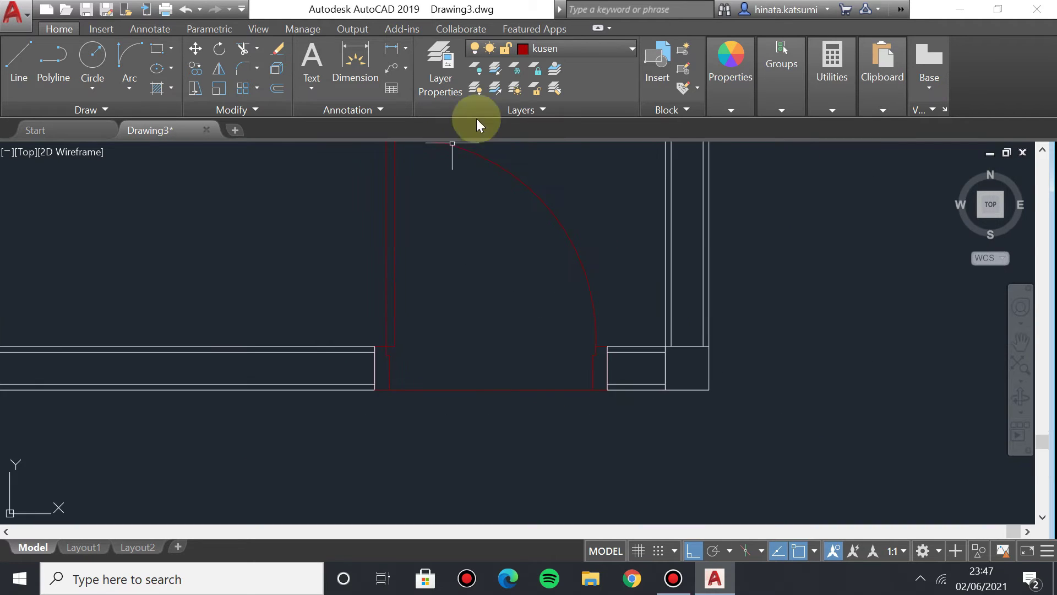
Create a new layer named lantai.
left_click(441, 72)
left_click(171, 78)
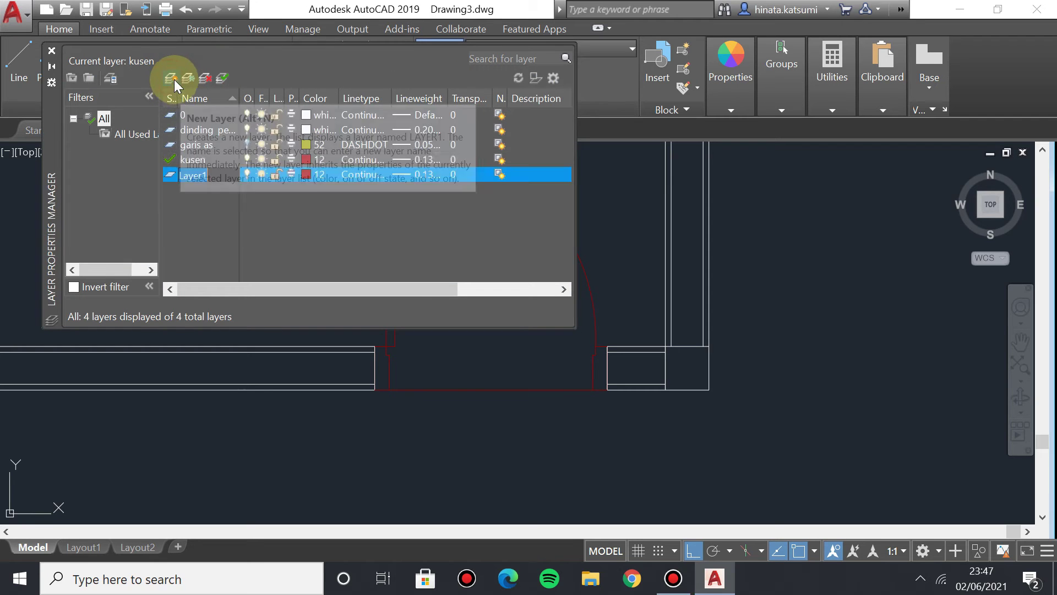
type("lantai")
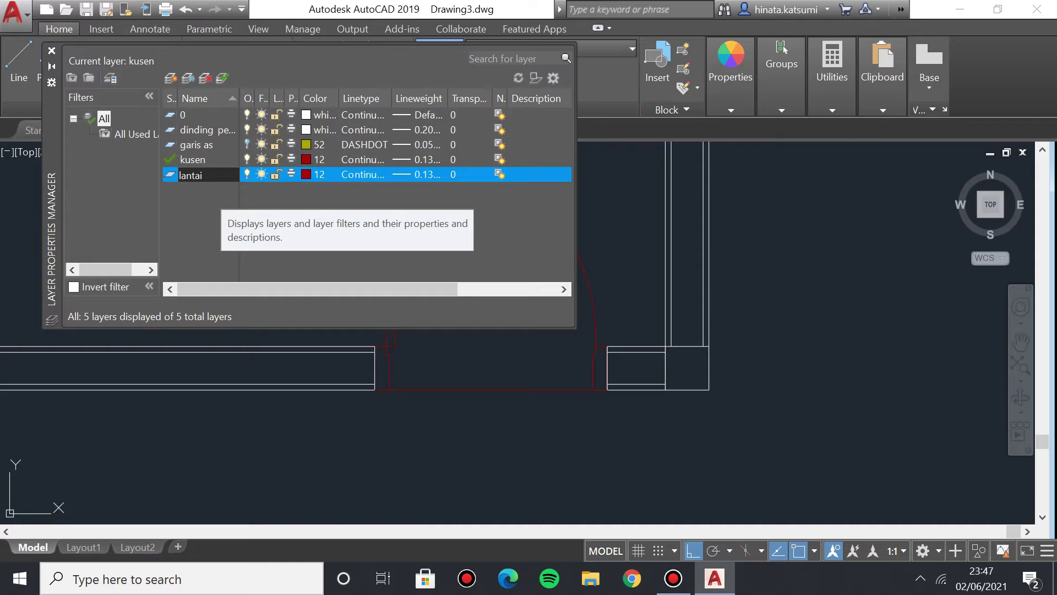
key("Return")
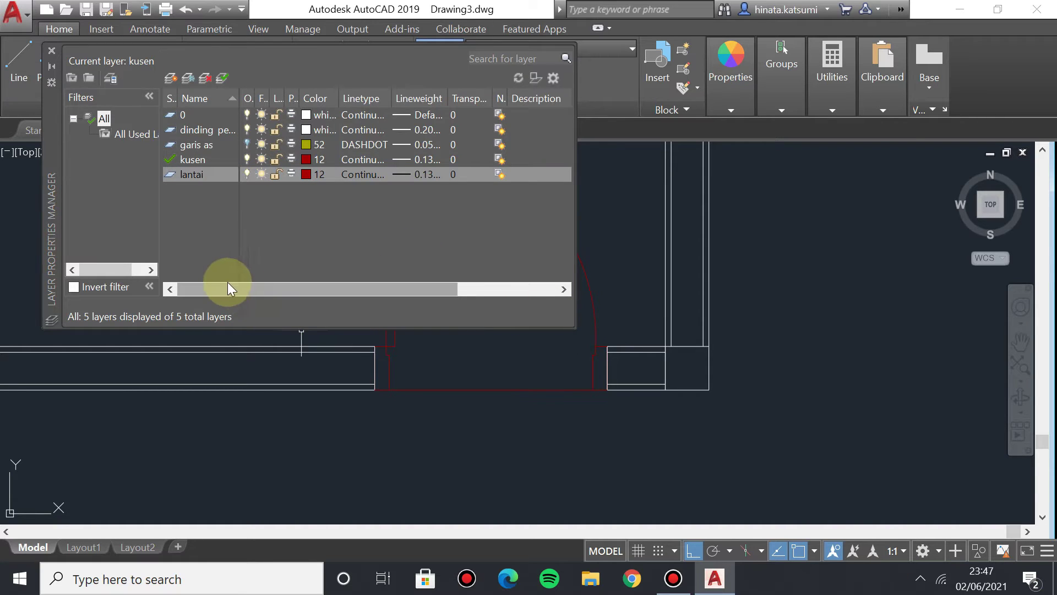
Set the lantai layer's color to 252 and its lineweight to 0.09 mm, then close the layer manager.
left_click(320, 176)
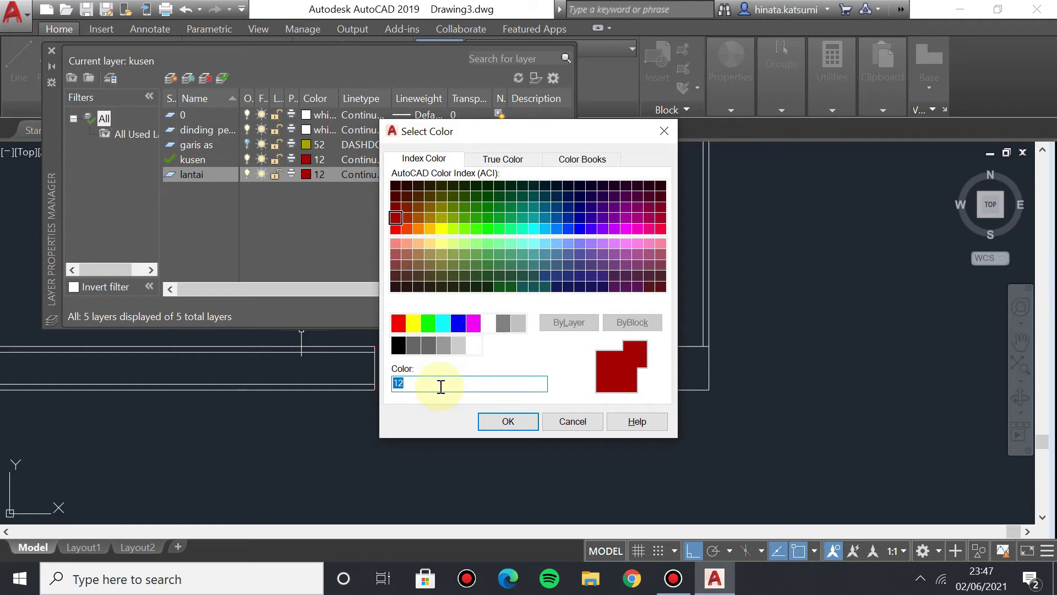
type("252")
key("Return")
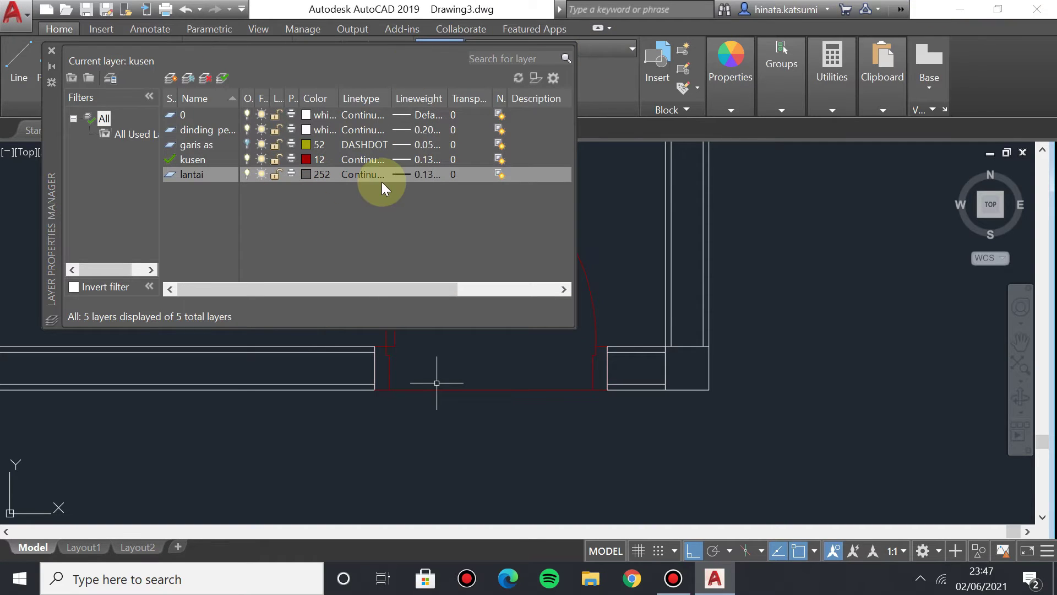
left_click(427, 173)
left_click(507, 239)
left_click(460, 407)
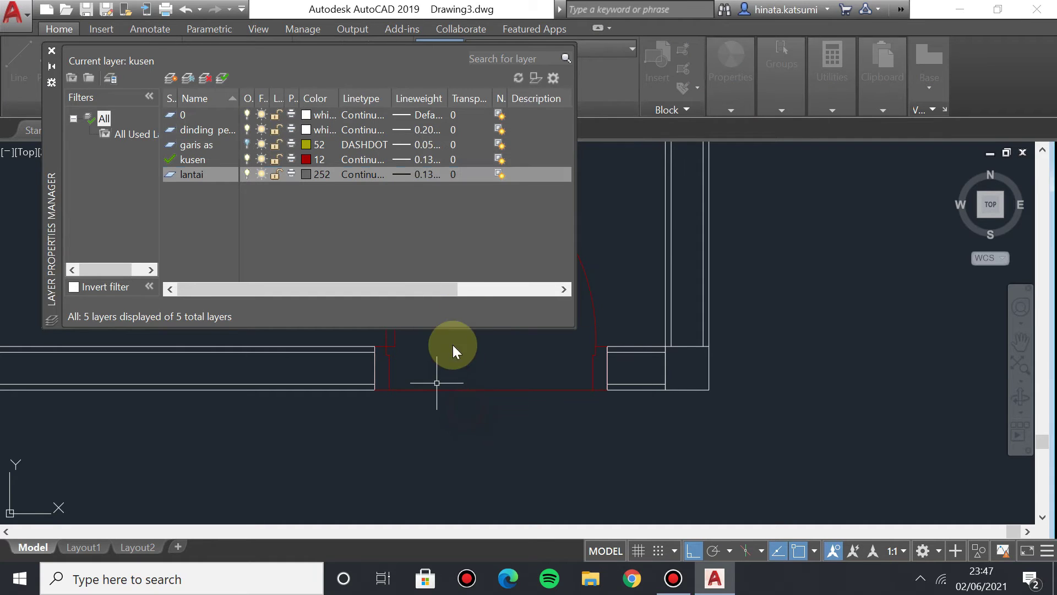
left_click(52, 50)
Move the bottom line between the frame profiles to the lantai layer and clear the selection.
left_click(572, 55)
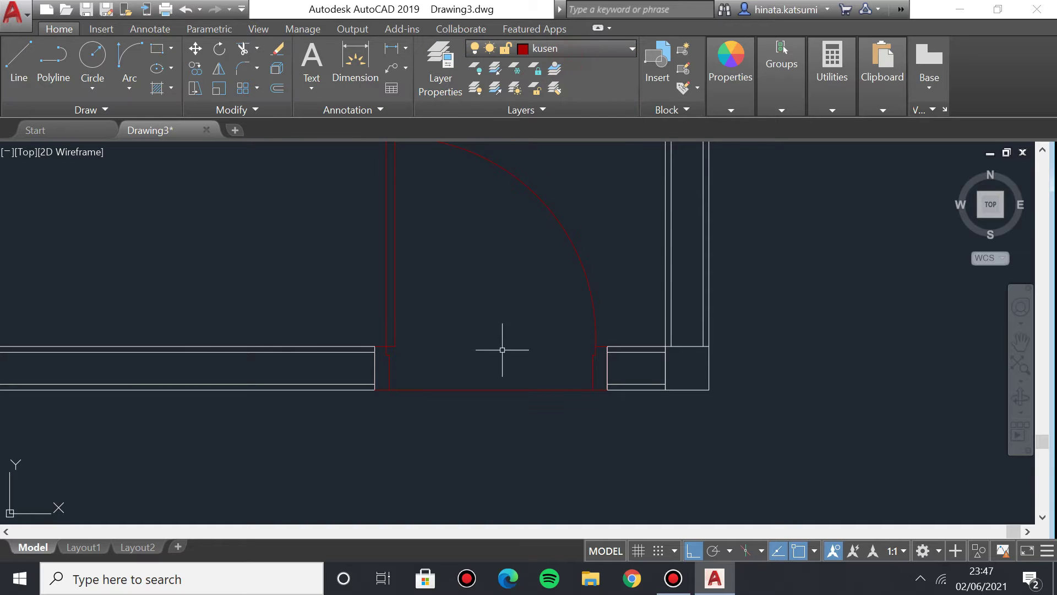
left_click(479, 393)
left_click(474, 390)
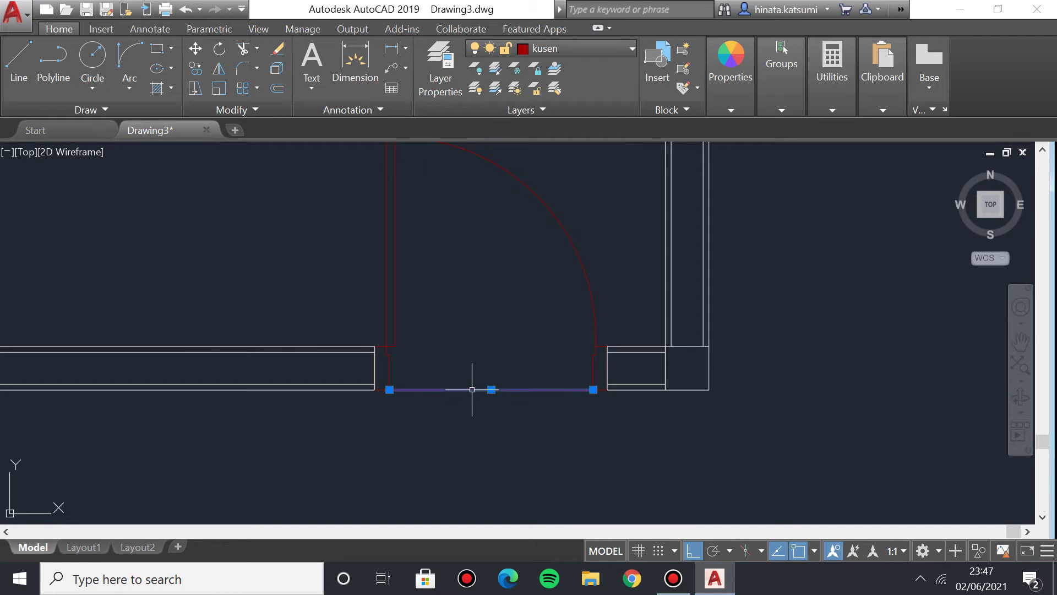
left_click(580, 57)
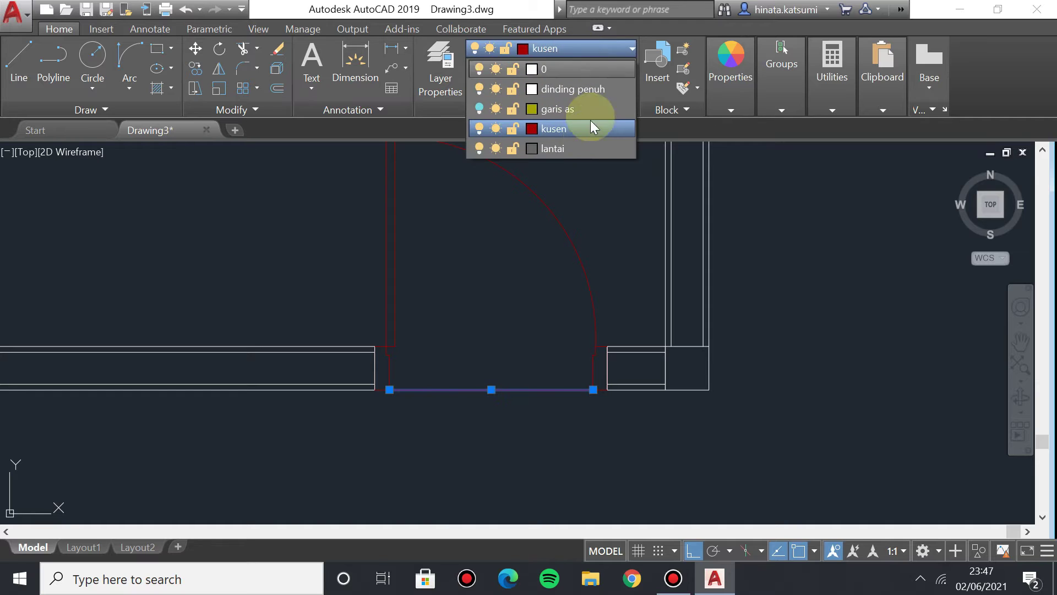
left_click(567, 145)
key("Escape")
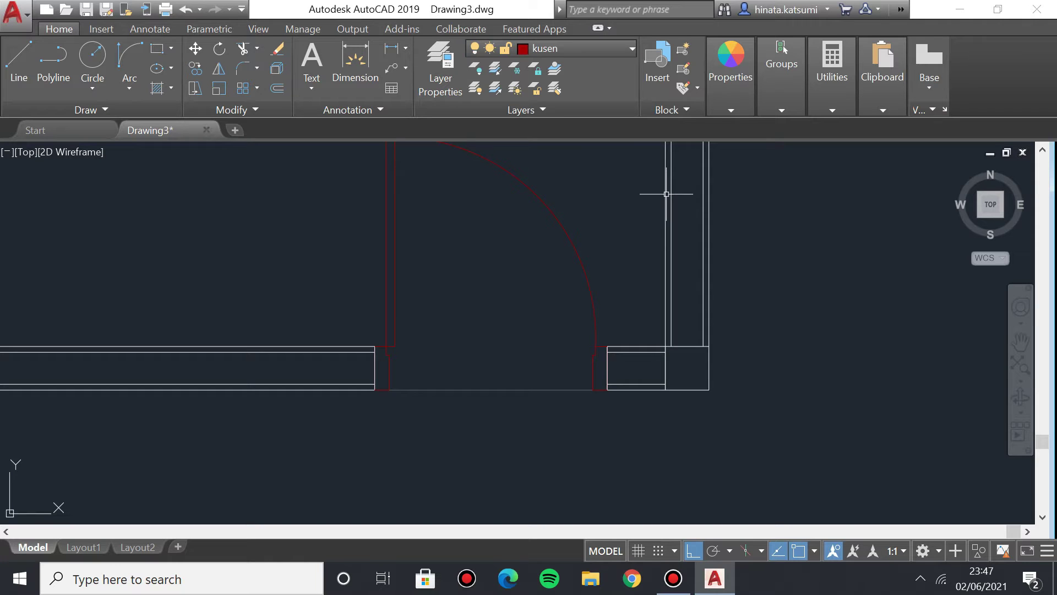
Create a new layer named keterangan.
middle_click_drag(472, 221, 170, 361)
middle_click_drag(132, 285, 248, 248)
scroll(210, 242, "up", 2)
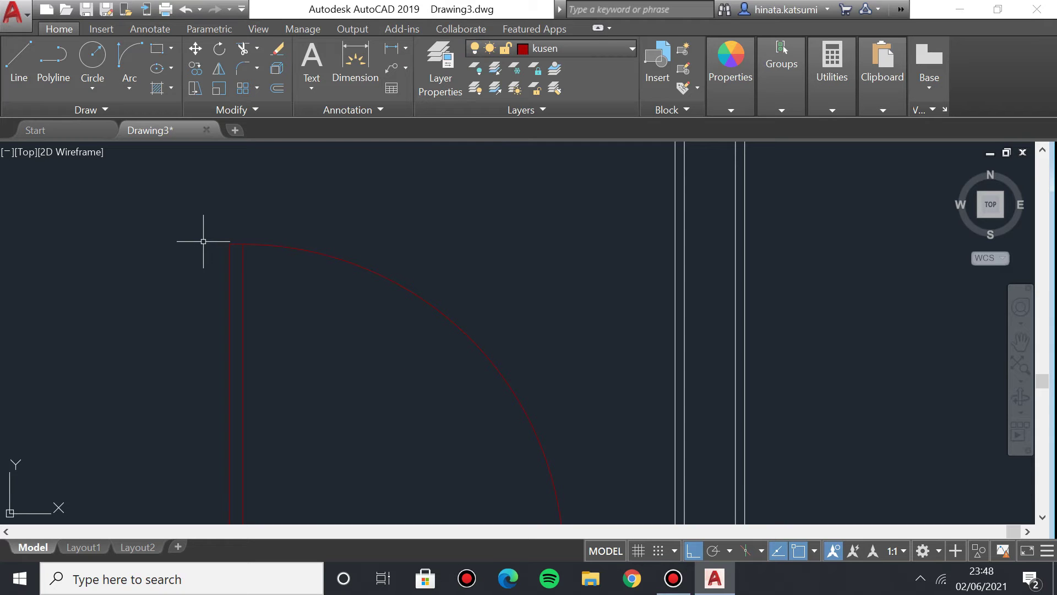
scroll(413, 201, "down", 3)
scroll(427, 247, "up", 3)
left_click(446, 85)
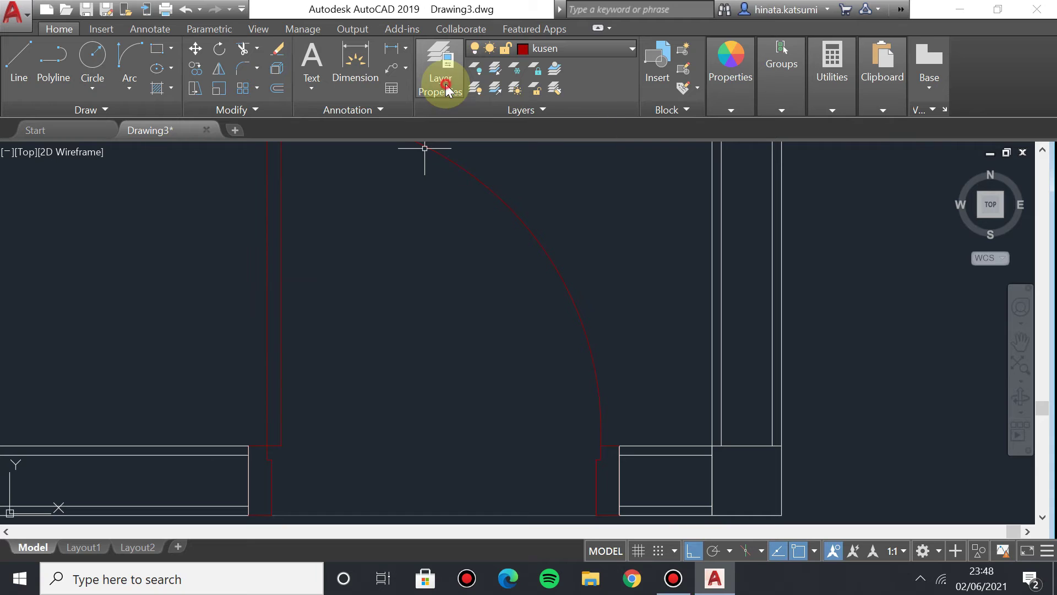
left_click(177, 79)
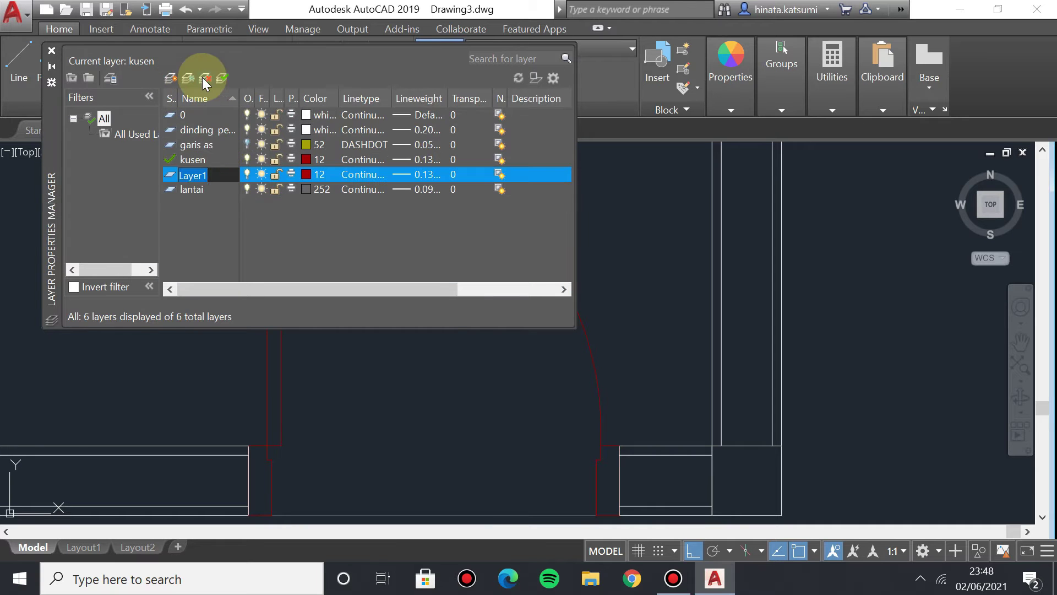
type("keter")
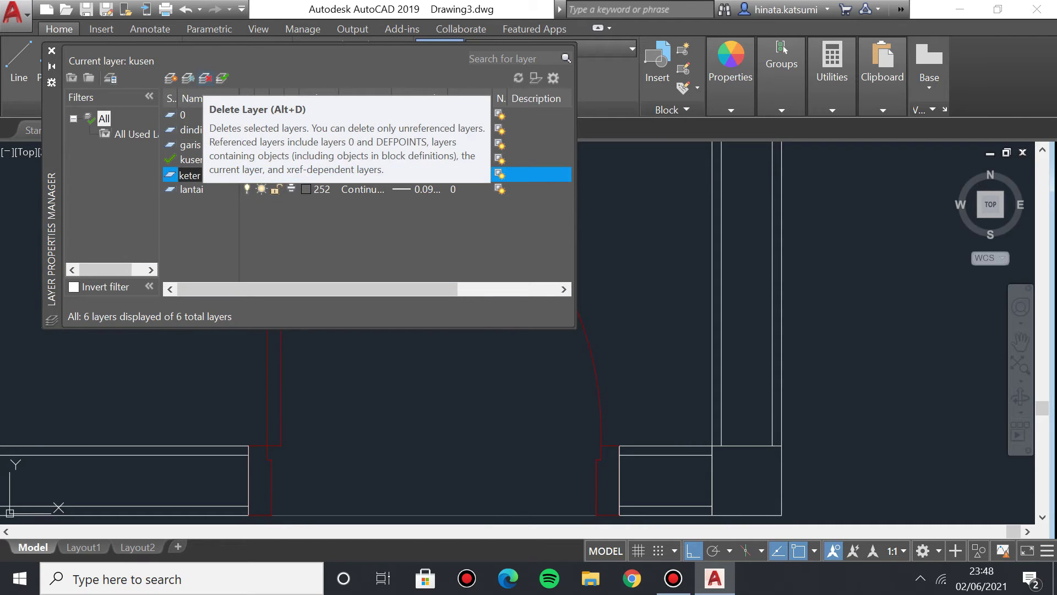
type("angan")
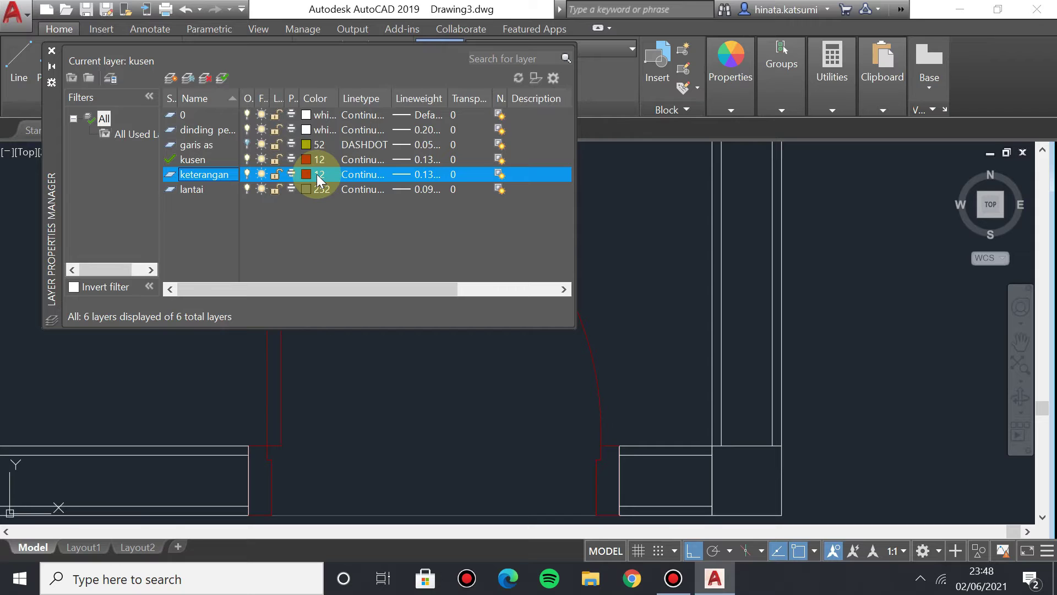
Set the keterangan layer's color to 136 and its lineweight to 0.05 mm, then close the layer manager.
left_click(315, 174)
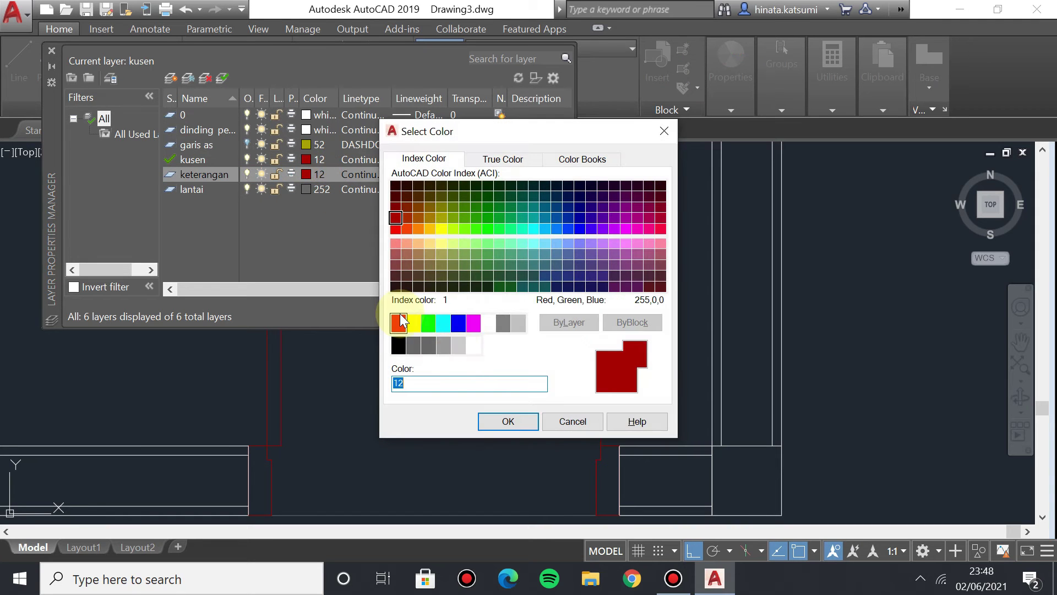
type("136")
key("Return")
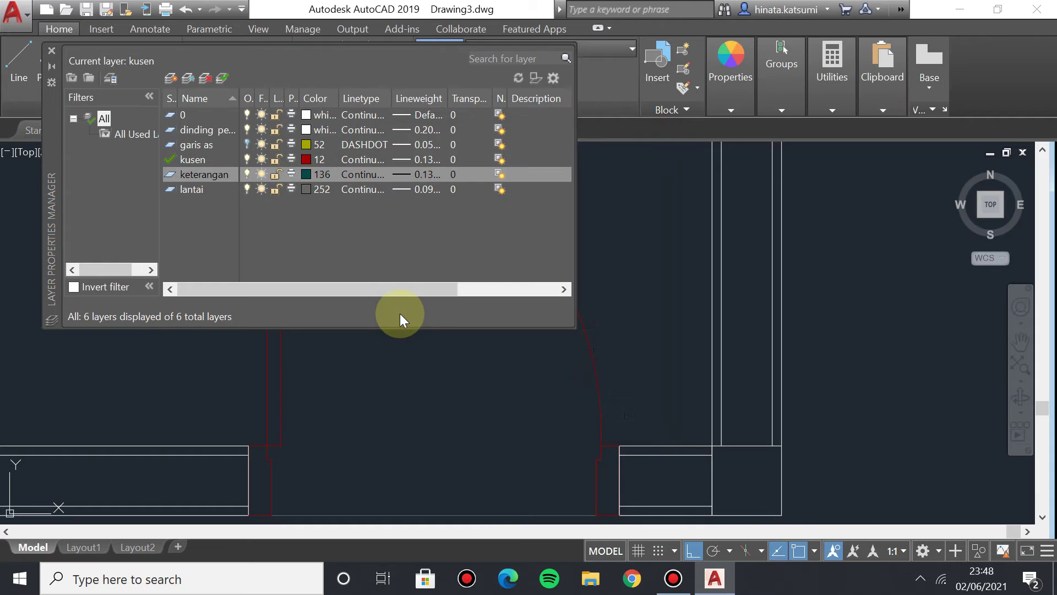
left_click(417, 175)
left_click(509, 223)
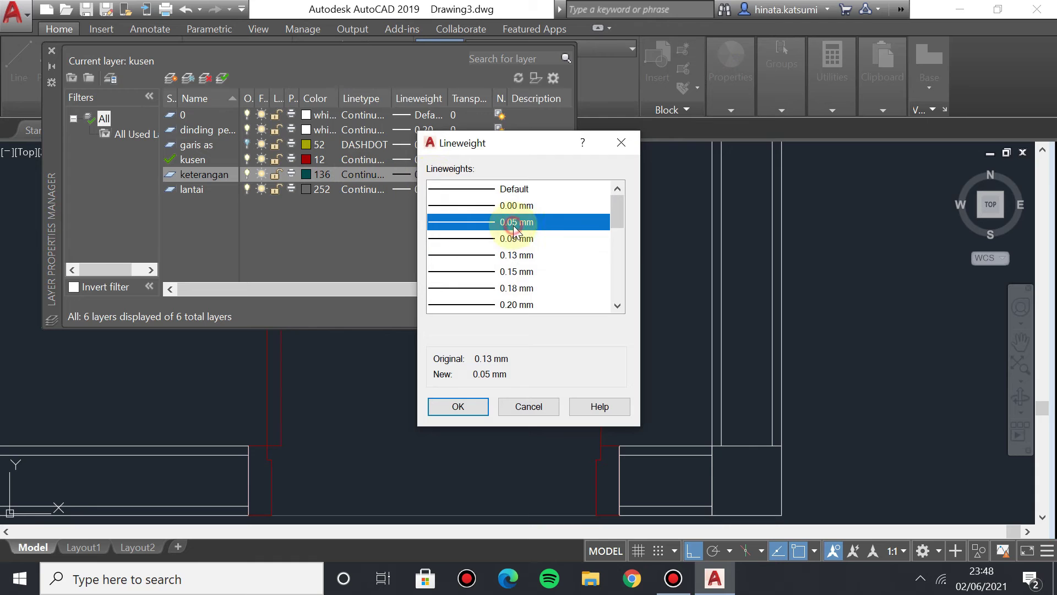
left_click(458, 406)
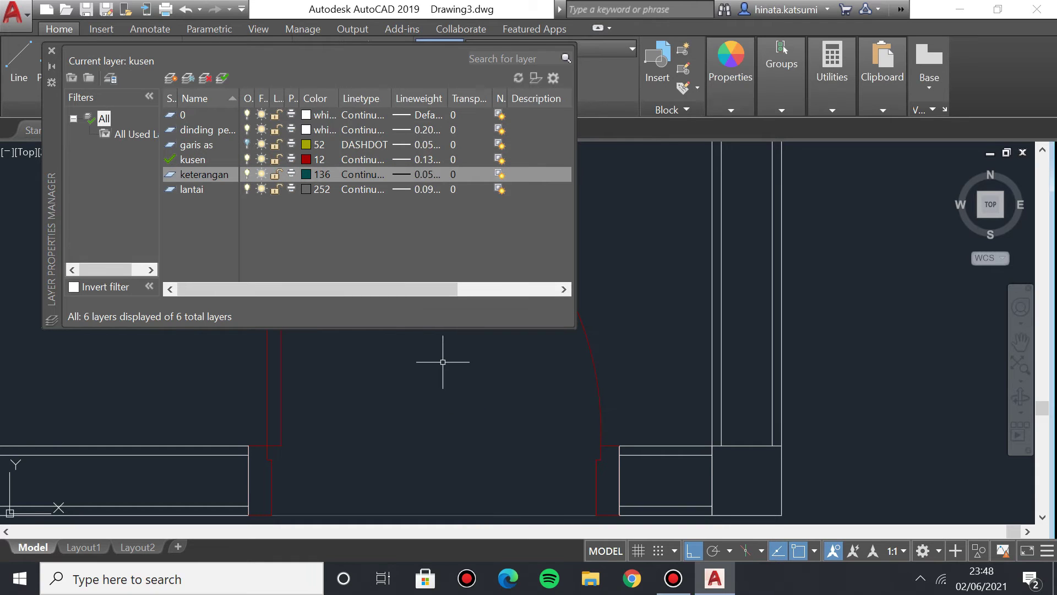
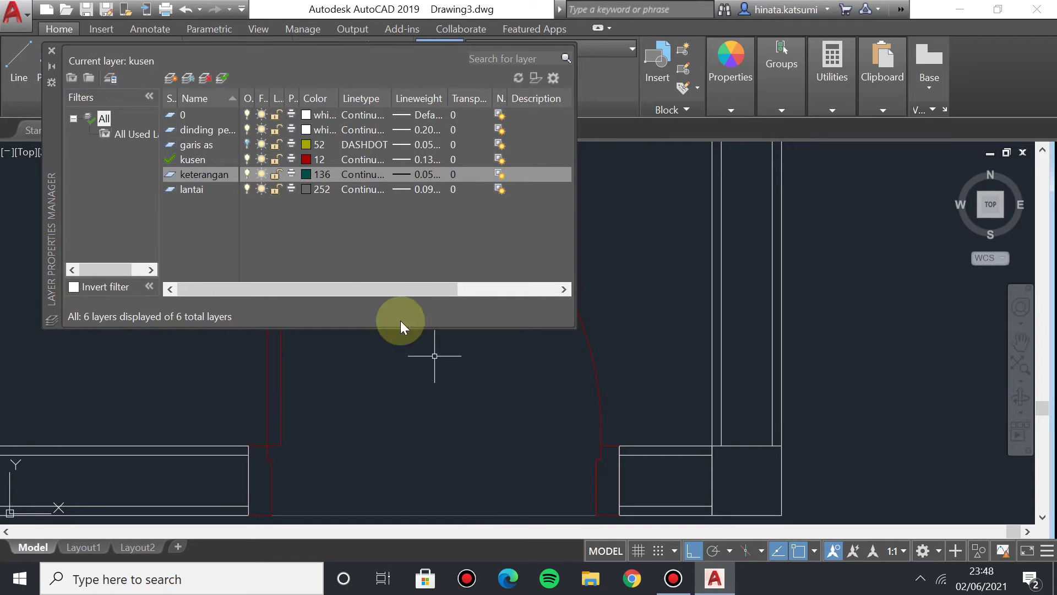
left_click(52, 51)
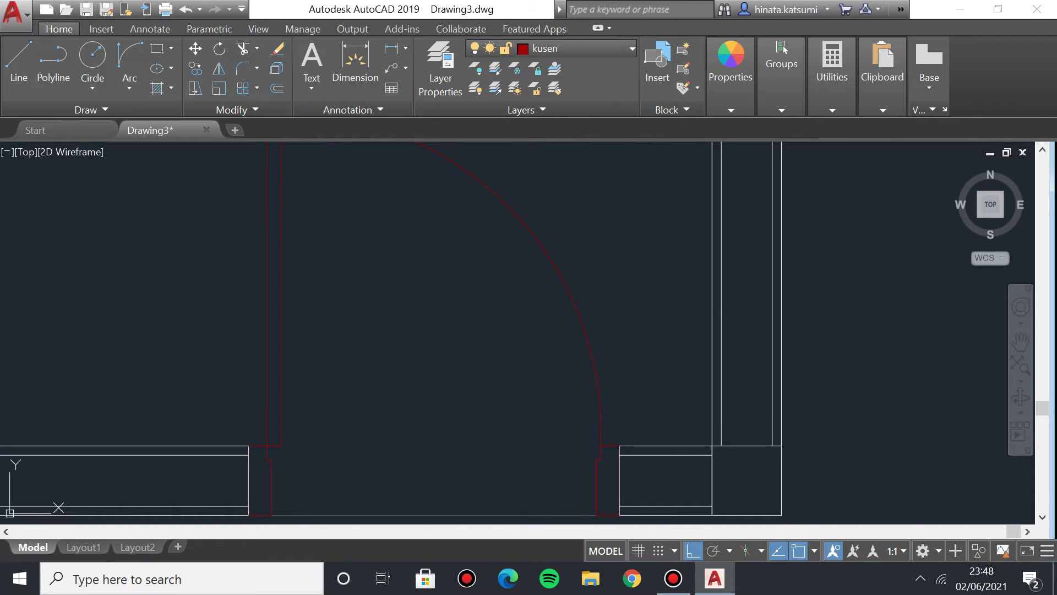
Make keterangan the current layer.
left_click(572, 326)
key("Escape")
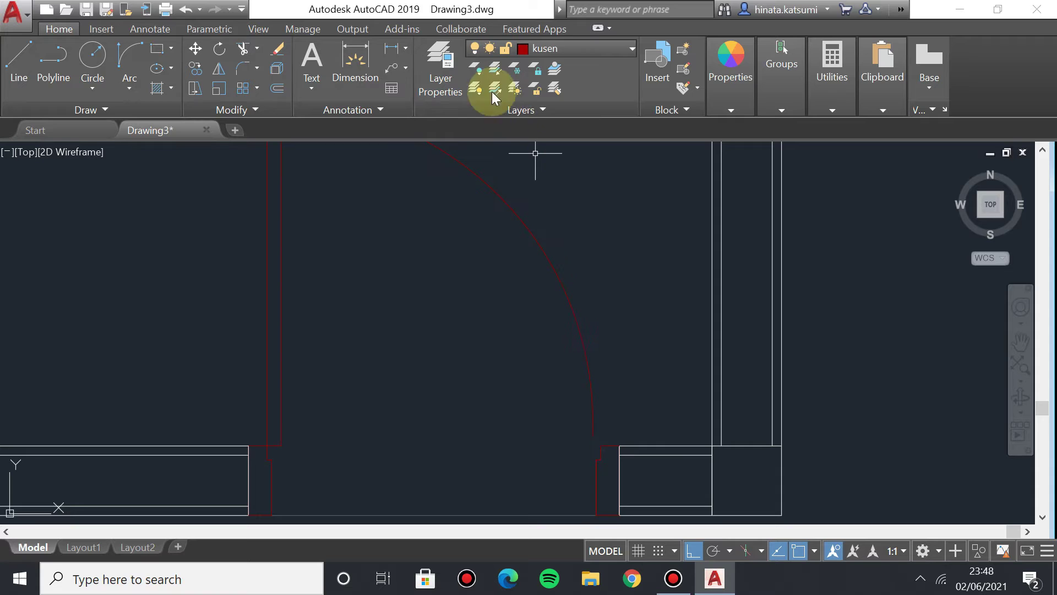
left_click(538, 48)
left_click(568, 130)
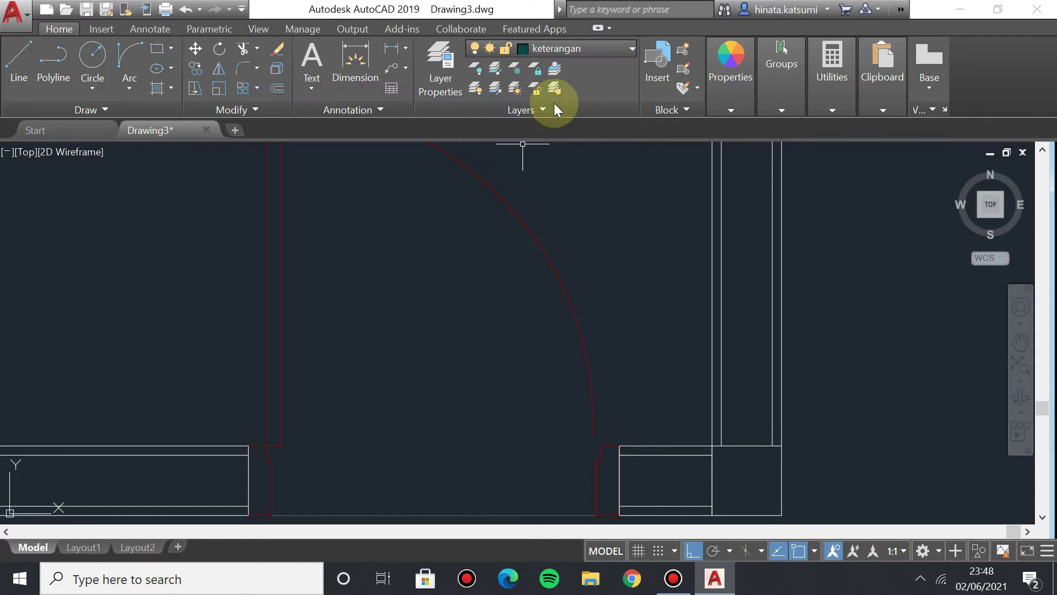
Move the door's swing arc to the keterangan layer.
left_click(545, 254)
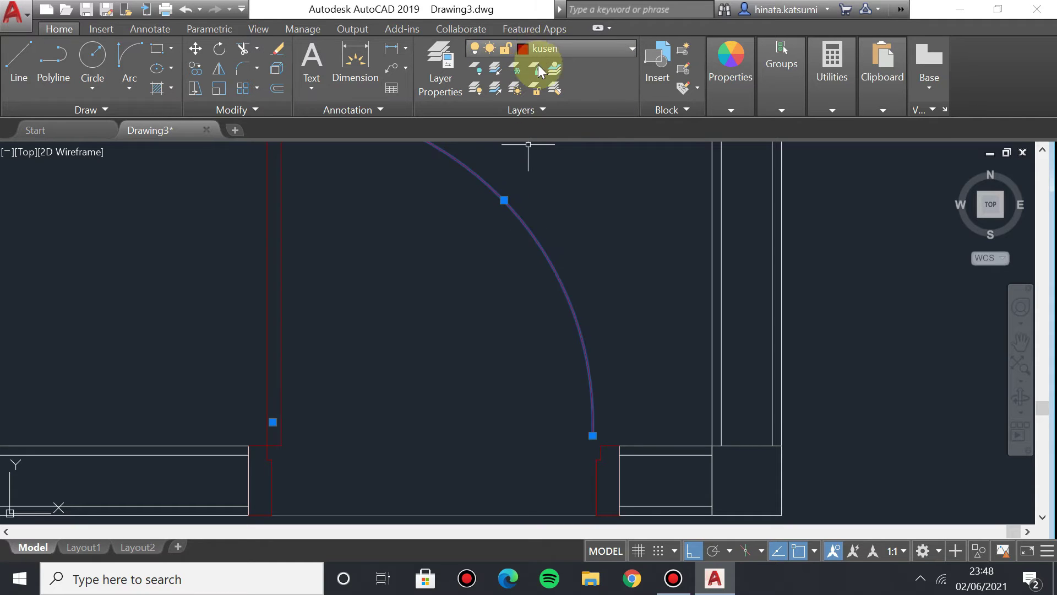
middle_click_drag(529, 181, 518, 263)
left_click(559, 50)
left_click(565, 128)
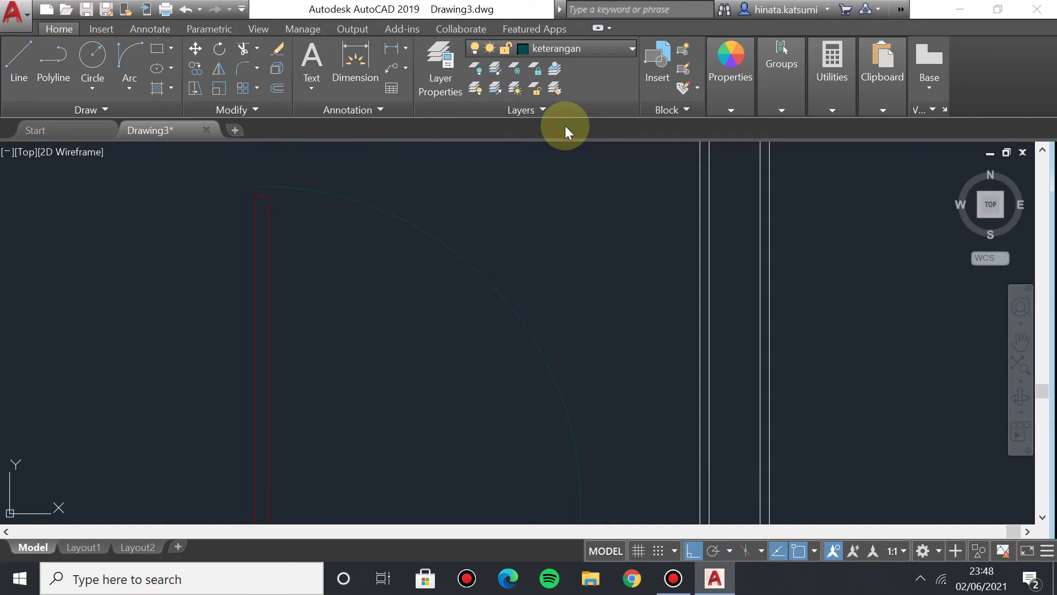
scroll(413, 283, "down", 2)
scroll(354, 231, "up", 4)
middle_click_drag(354, 231, 415, 430)
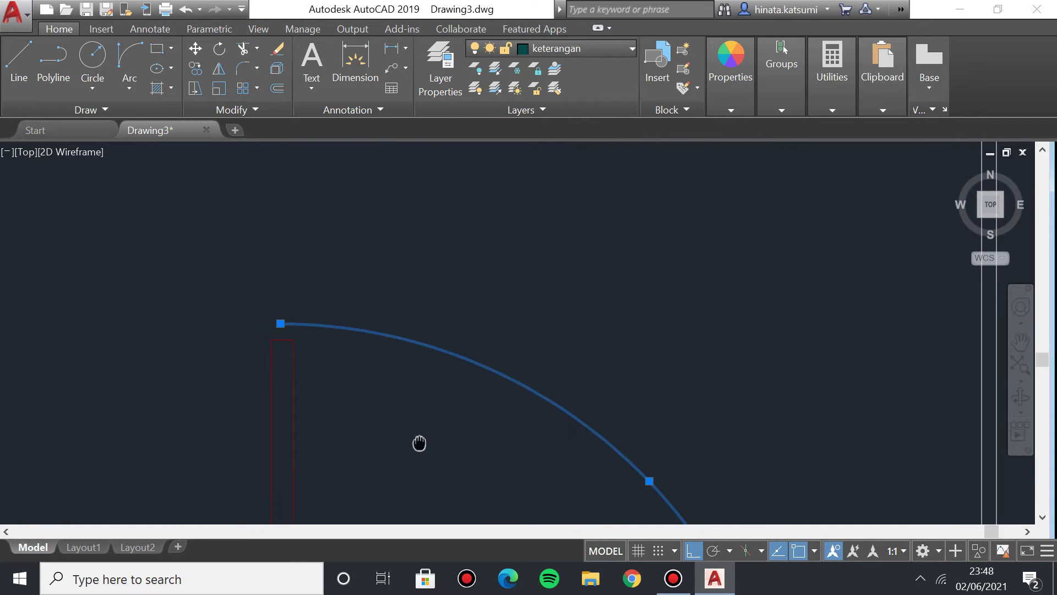
left_click(280, 324)
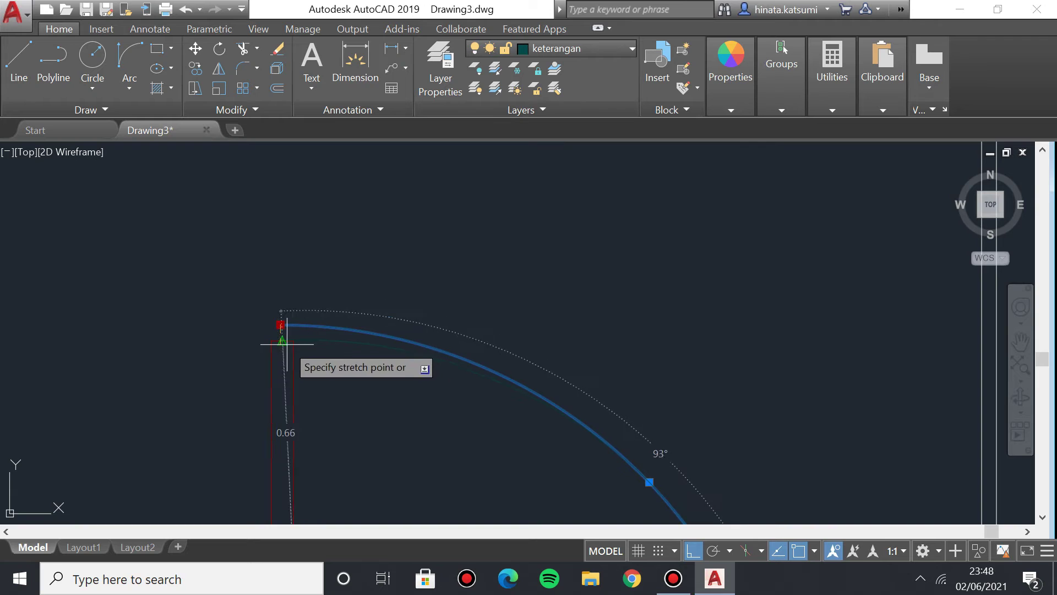
key("Escape")
scroll(281, 196, "down", 4)
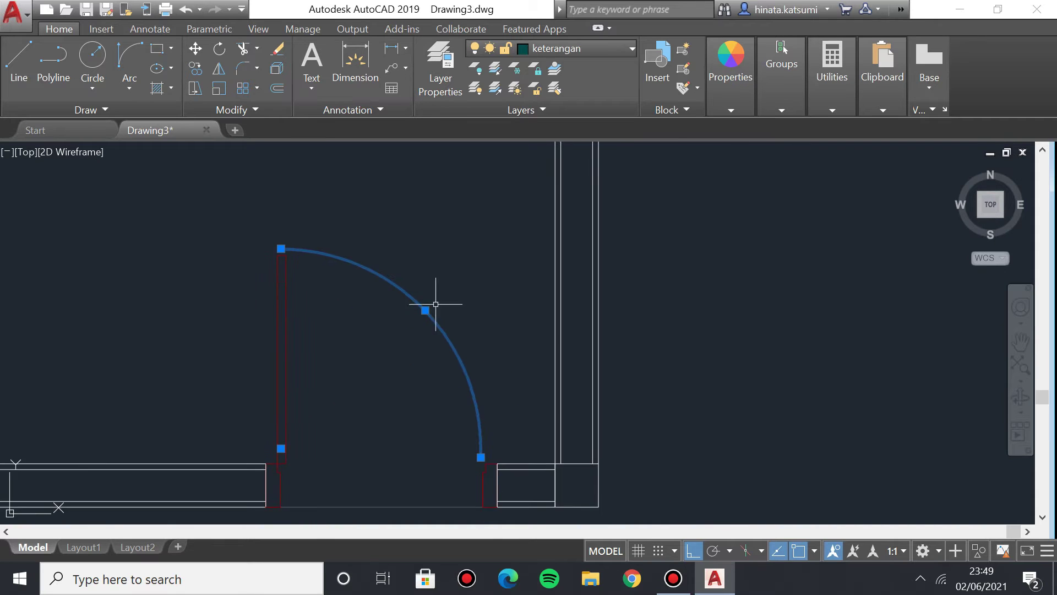
Delete the door's swing arc.
scroll(475, 320, "up", 2)
scroll(490, 366, "down", 2)
key("Delete")
scroll(517, 325, "up", 1)
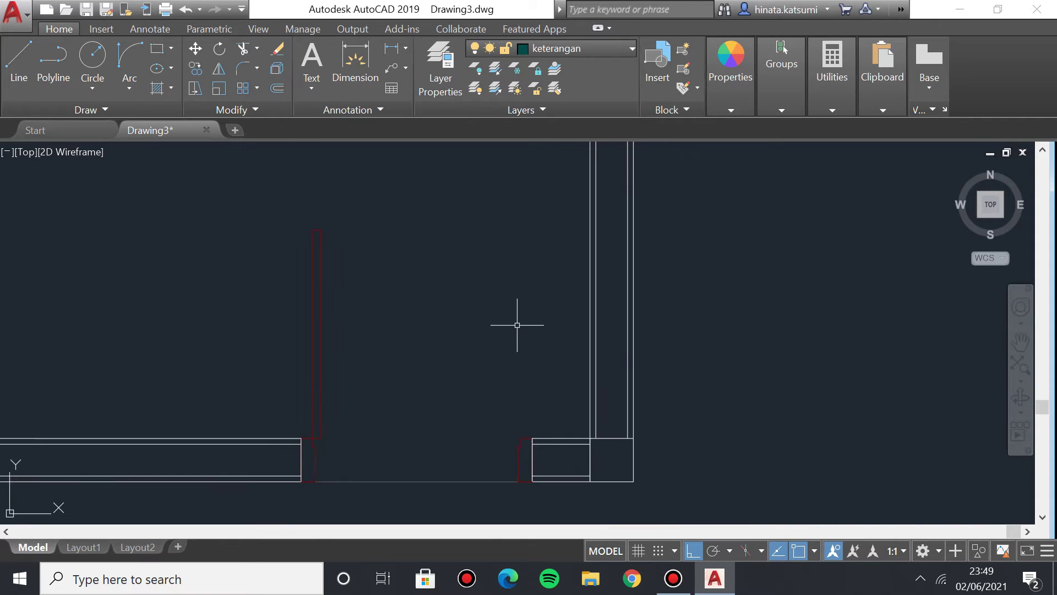
Draw a Start, End, Direction swing arc from the leaf's upper right corner to the upper corner of the right frame profile.
left_click(129, 80)
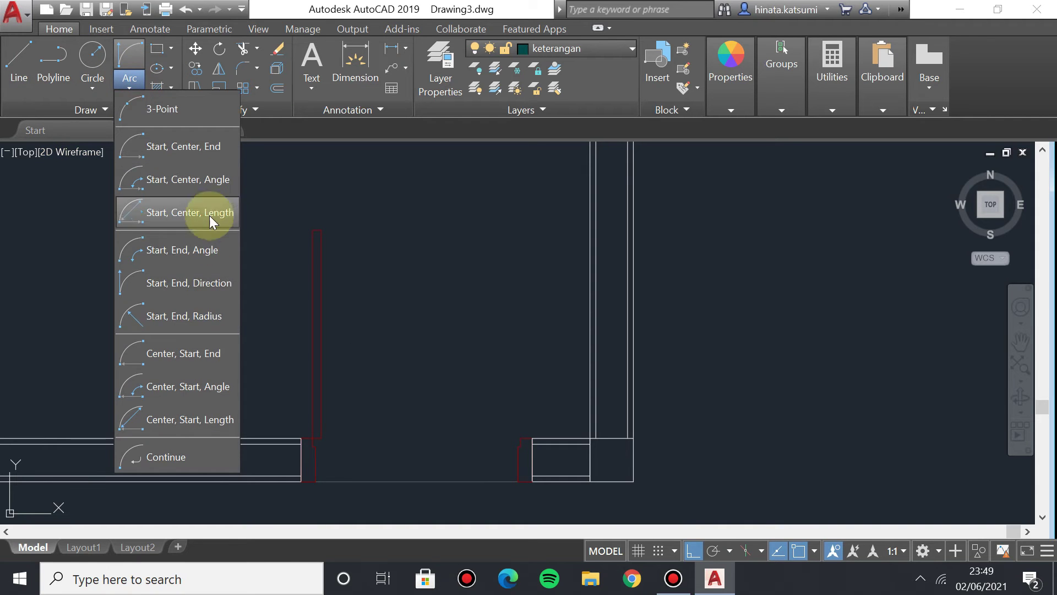
left_click(214, 283)
left_click(321, 230)
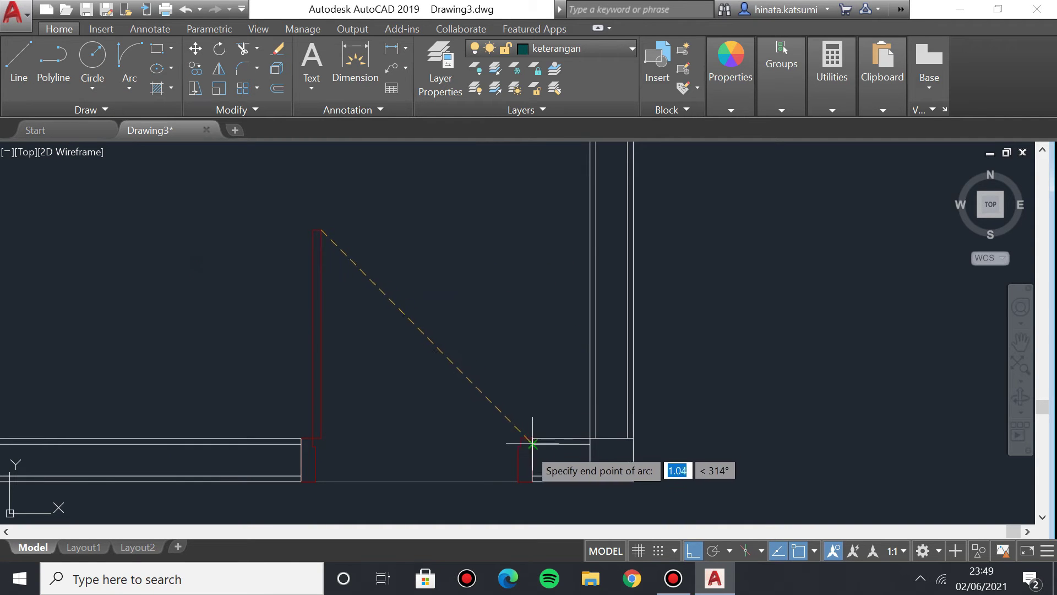
scroll(517, 440, "up", 5)
left_click(509, 436)
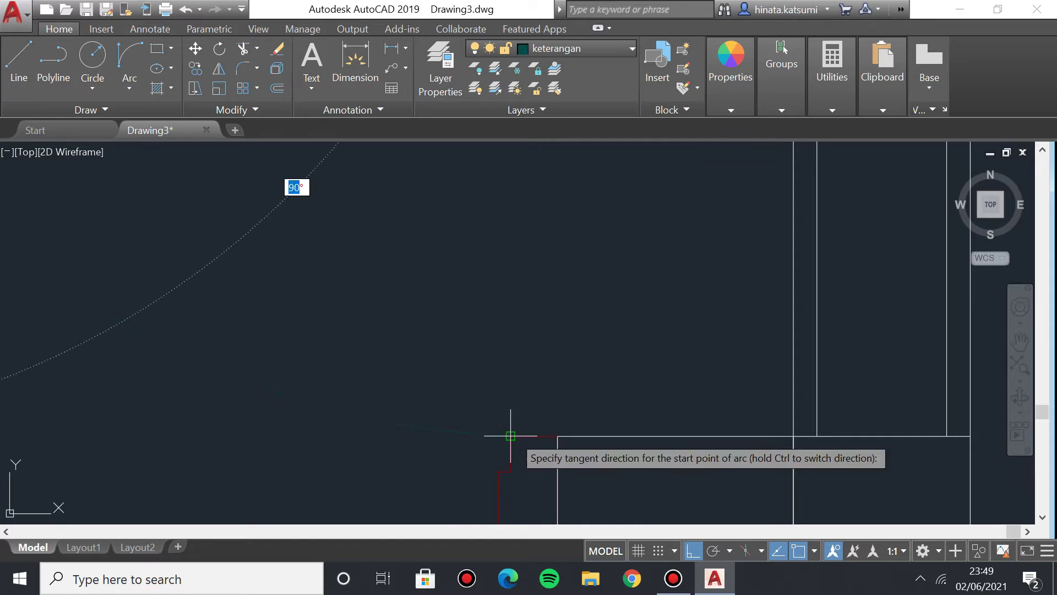
left_click(571, 267)
scroll(405, 283, "down", 6)
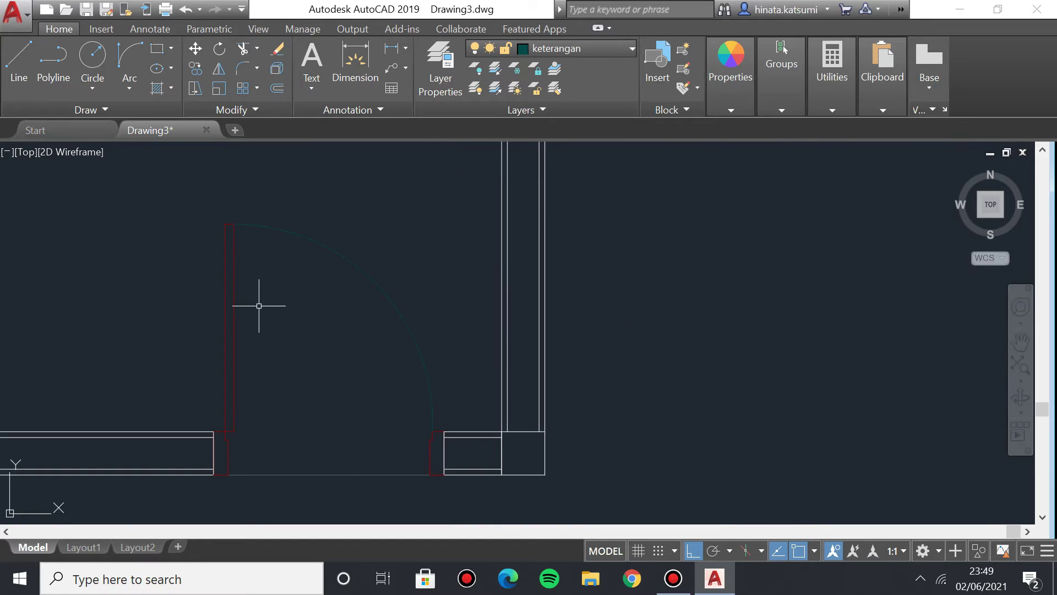
Make dinding penuh the current layer for drawing at the inner corner column left of the door.
middle_click_drag(252, 260, 312, 276)
scroll(419, 248, "down", 3)
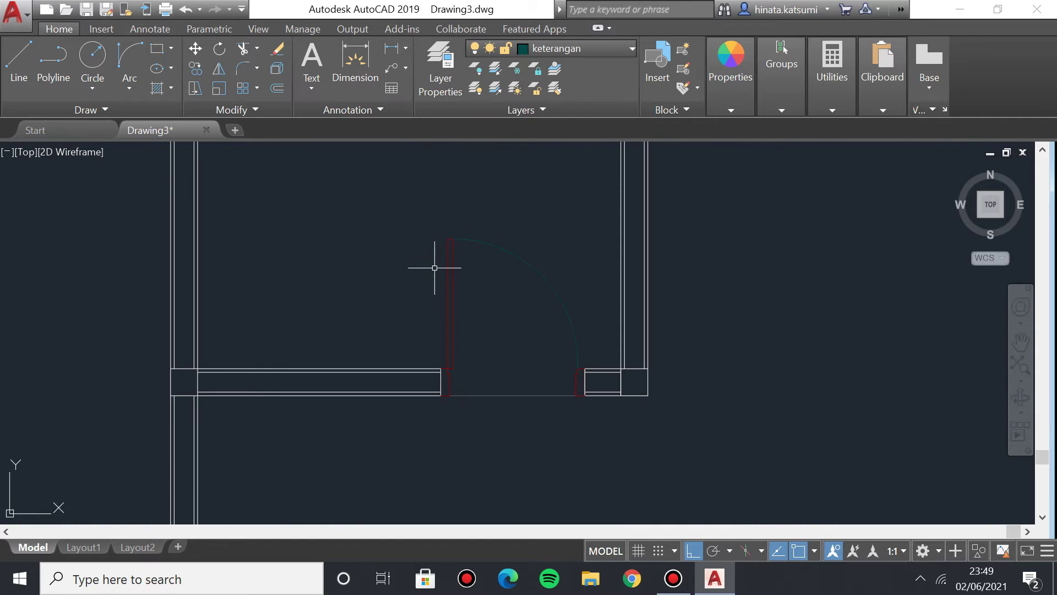
scroll(434, 268, "down", 3)
middle_click_drag(267, 222, 390, 310)
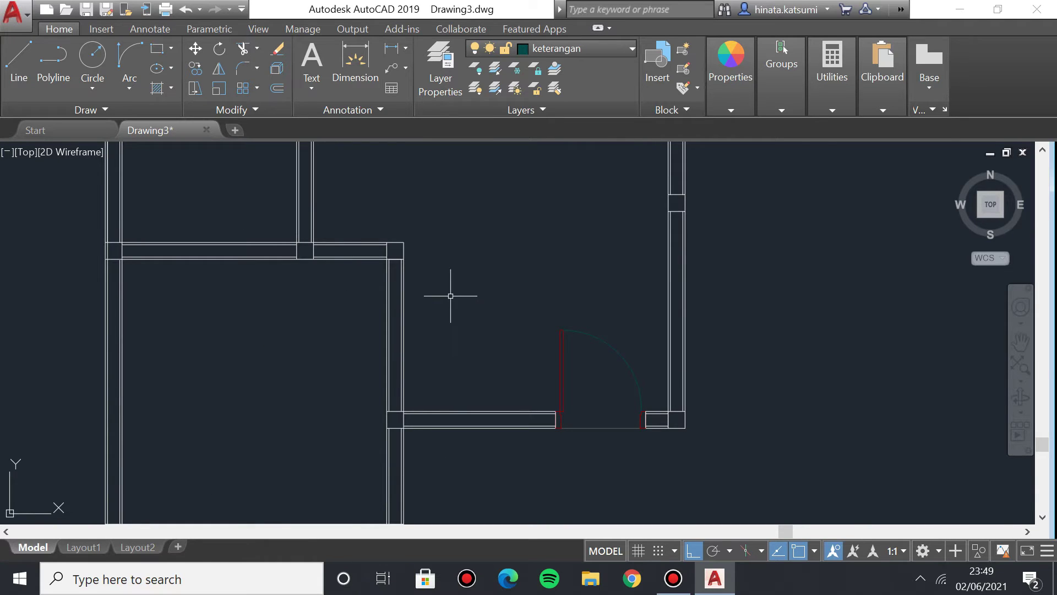
scroll(378, 264, "up", 2)
scroll(404, 330, "up", 1)
scroll(454, 346, "up", 4)
middle_click_drag(454, 346, 403, 396)
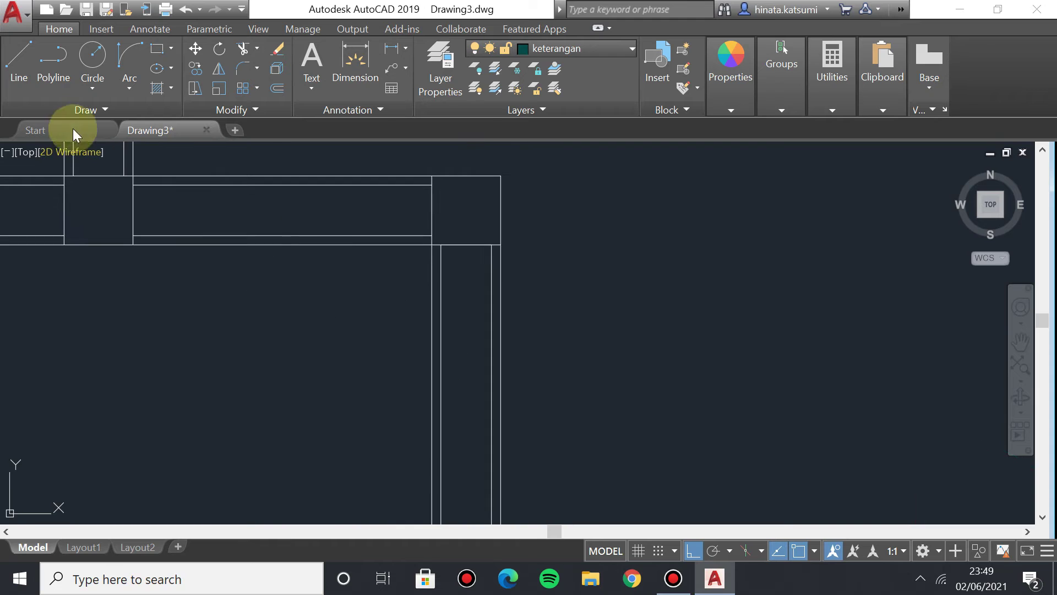
left_click(566, 48)
left_click(589, 91)
Draw a line across the vertical wall along the lower edge of the inner corner column.
left_click(22, 61)
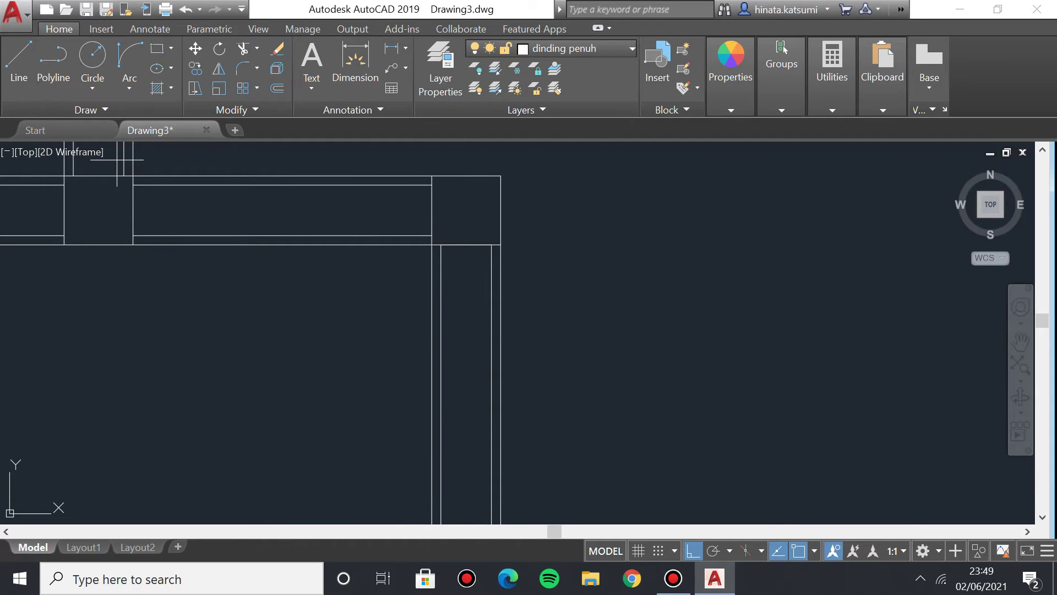
scroll(467, 255, "up", 3)
left_click(376, 228)
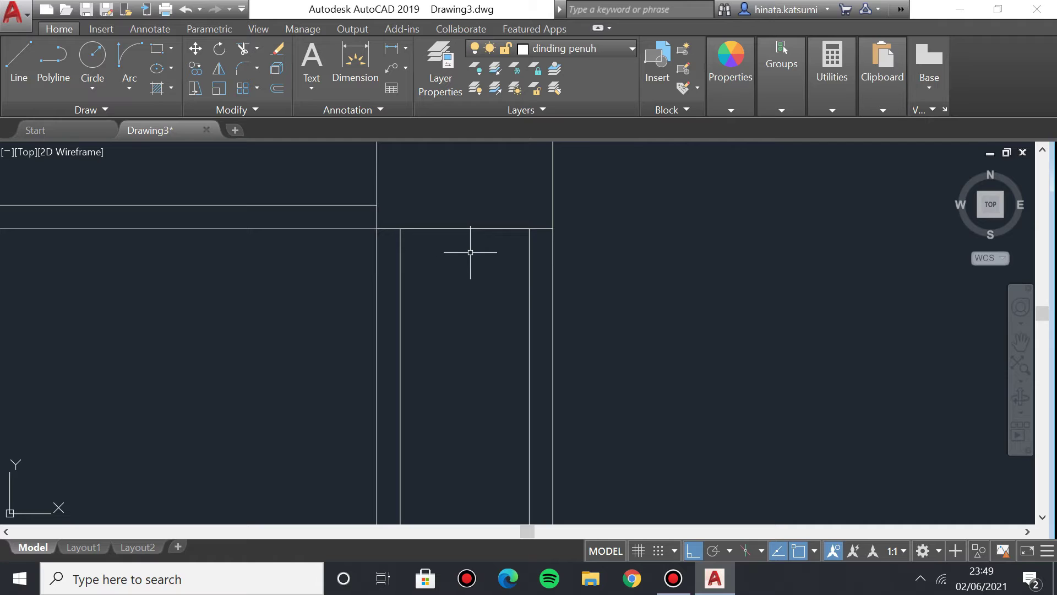
scroll(648, 366, "down", 2)
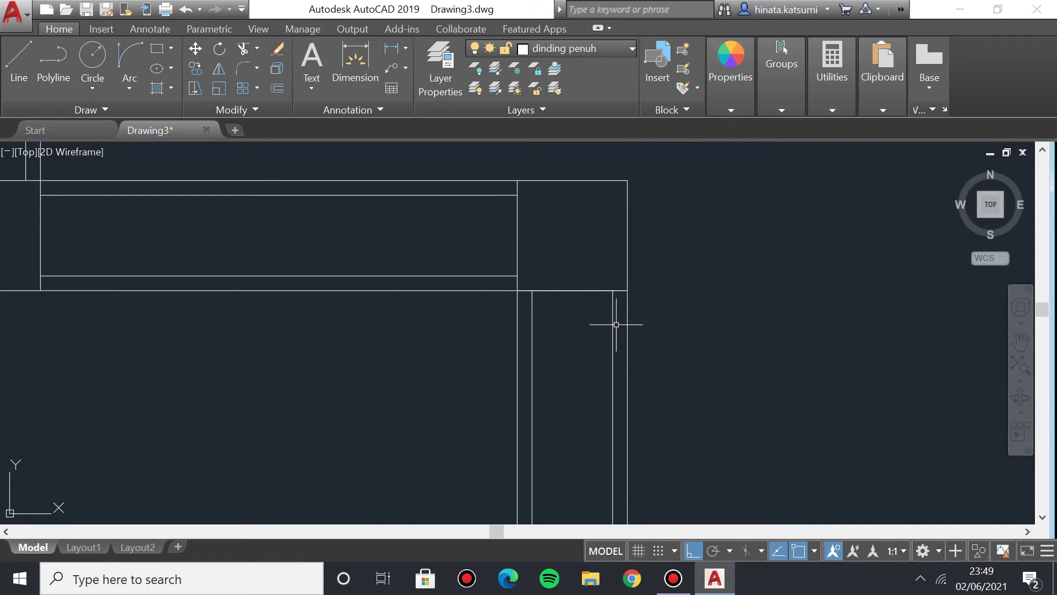
Offset the line at the corner column's lower edge 0.20 down the vertical wall.
type("OFFSET")
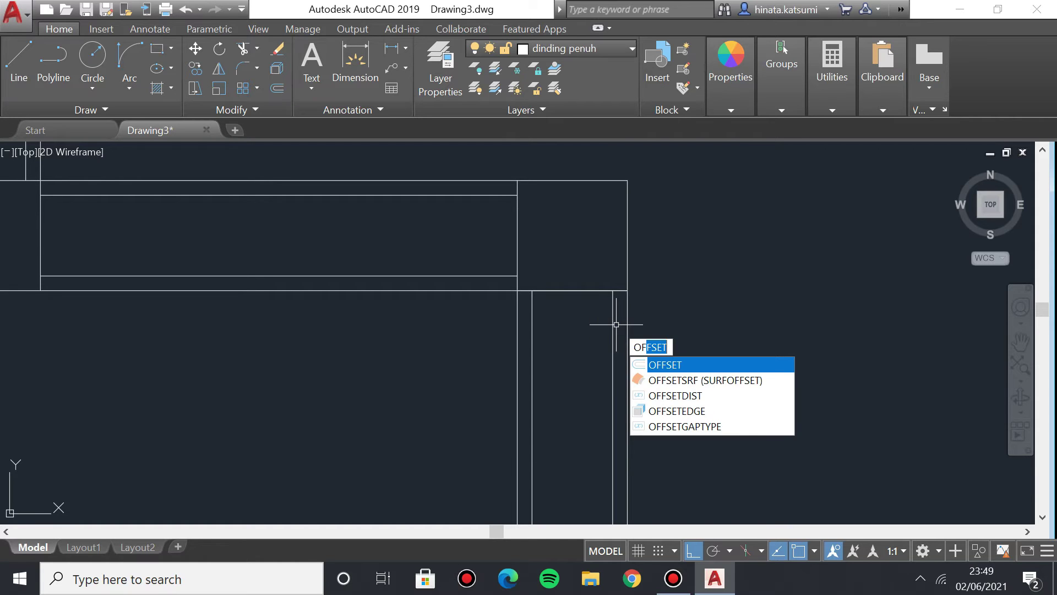
key("Return")
type("0.20")
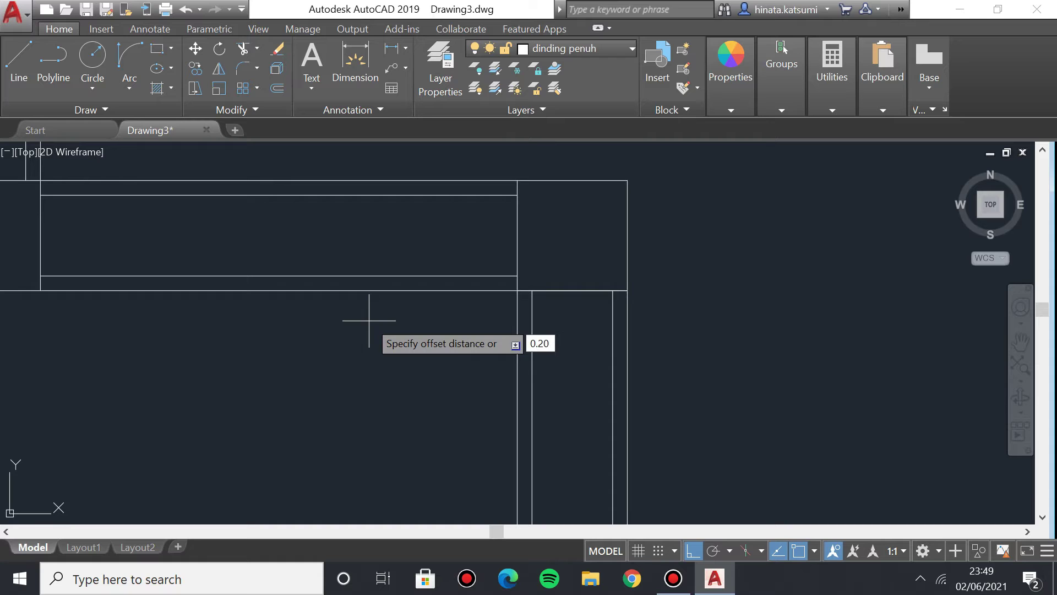
left_click(822, 382)
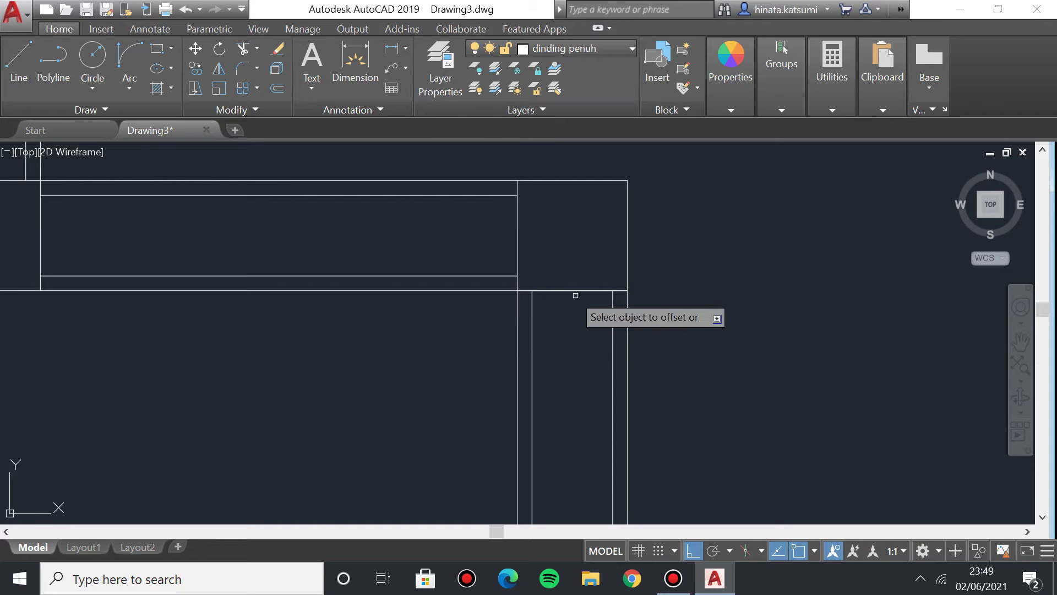
scroll(465, 432, "down", 3)
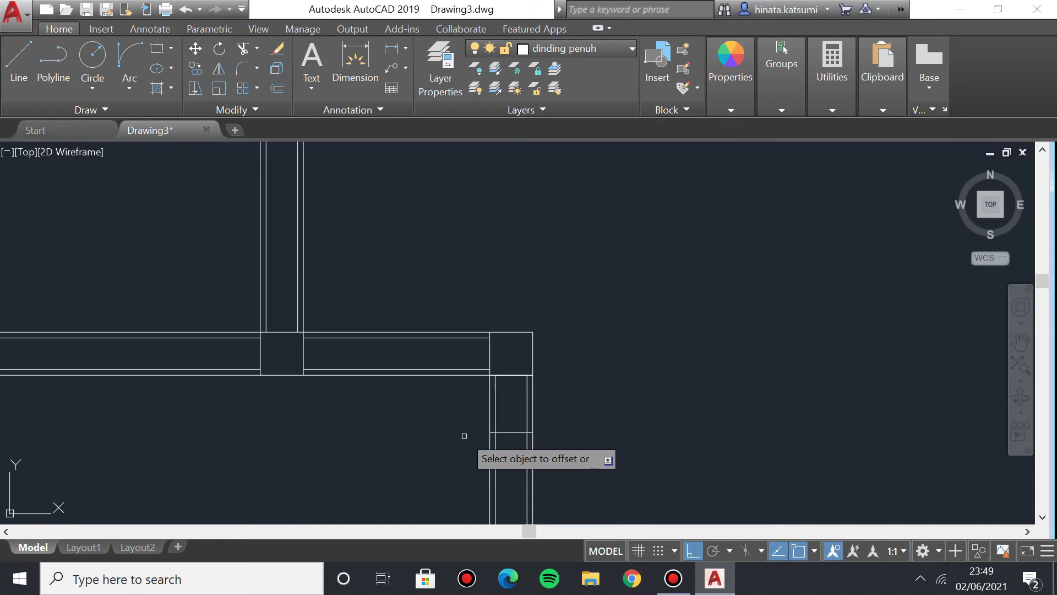
Offset the upper cross line 0.80 down the vertical wall to mark the opening's lower edge.
type("of")
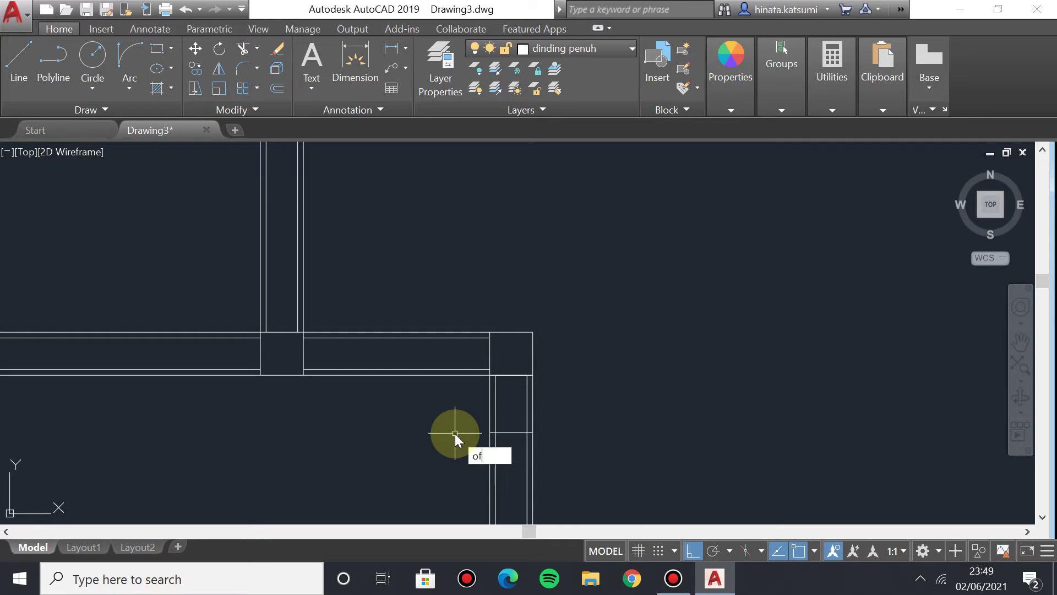
key("Return")
type("0.80")
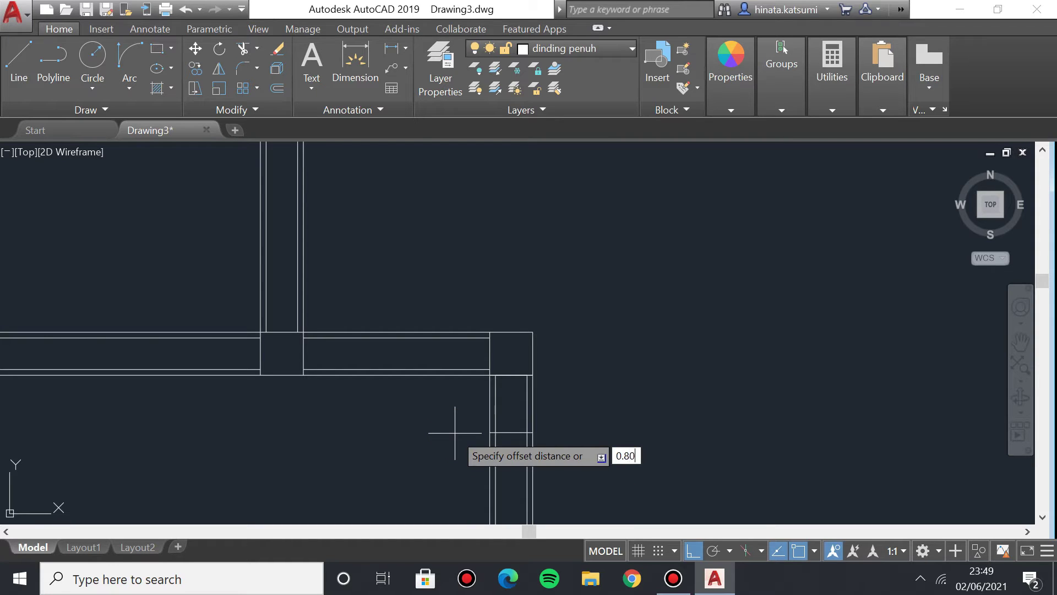
scroll(496, 359, "down", 6)
scroll(484, 364, "up", 2)
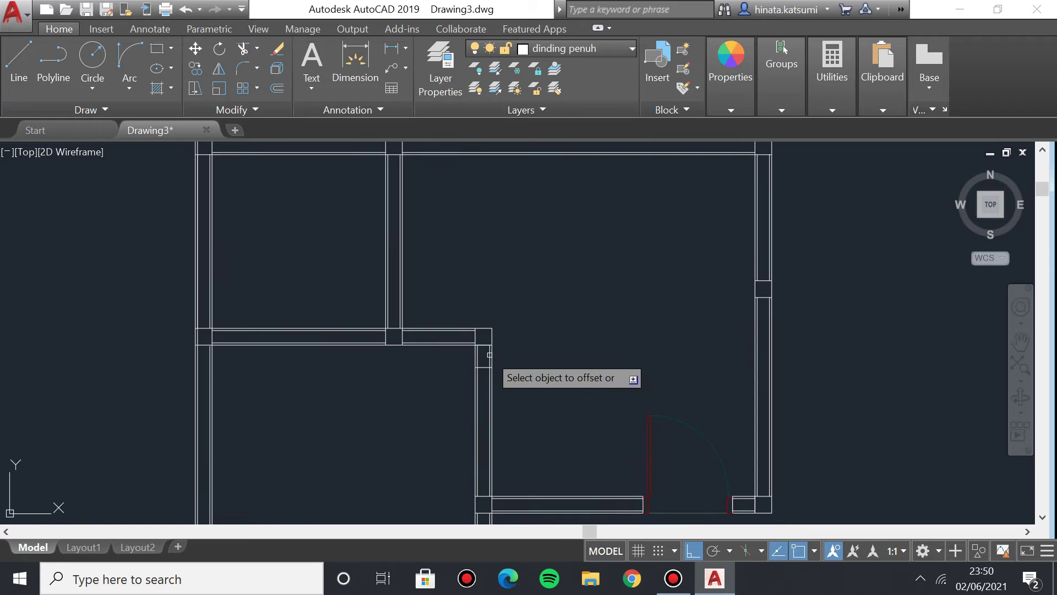
left_click(468, 443)
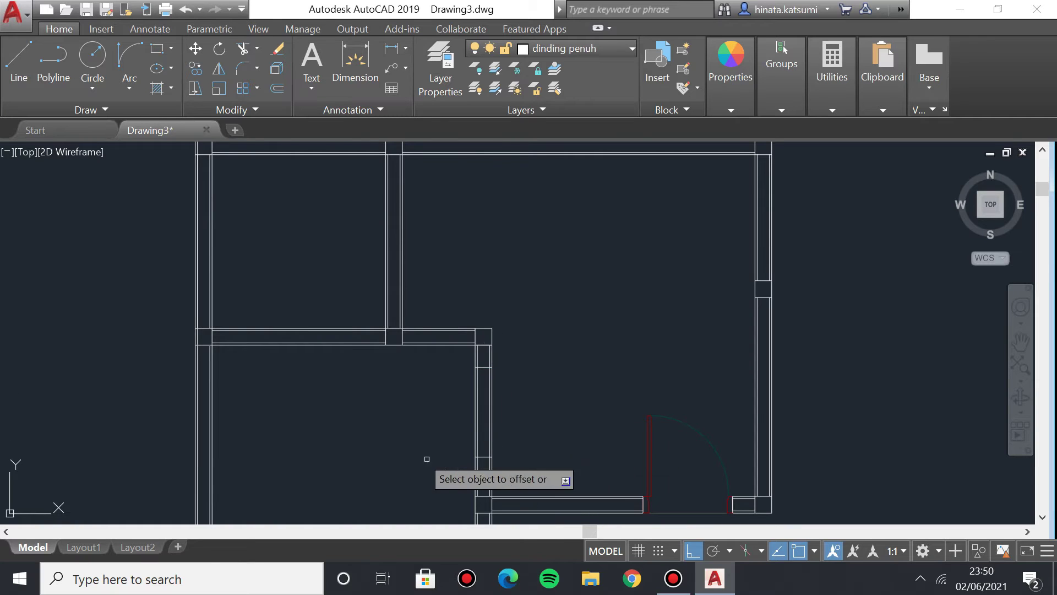
Trim the vertical wall lines between the two cross lines to clear the 0.80 door opening.
scroll(423, 458, "up", 5)
scroll(361, 289, "down", 5)
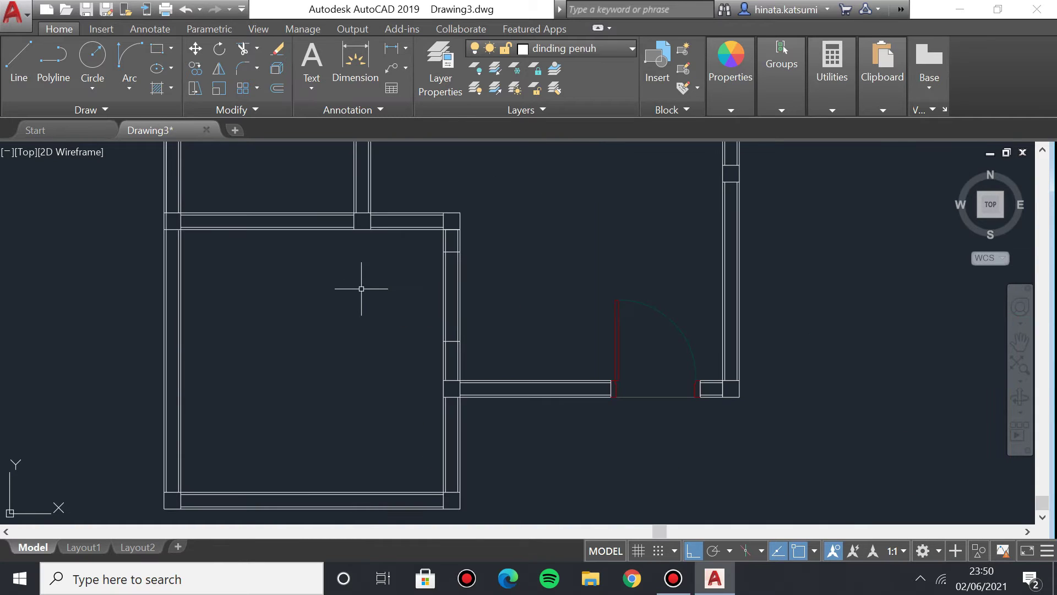
type("tr")
key("Return")
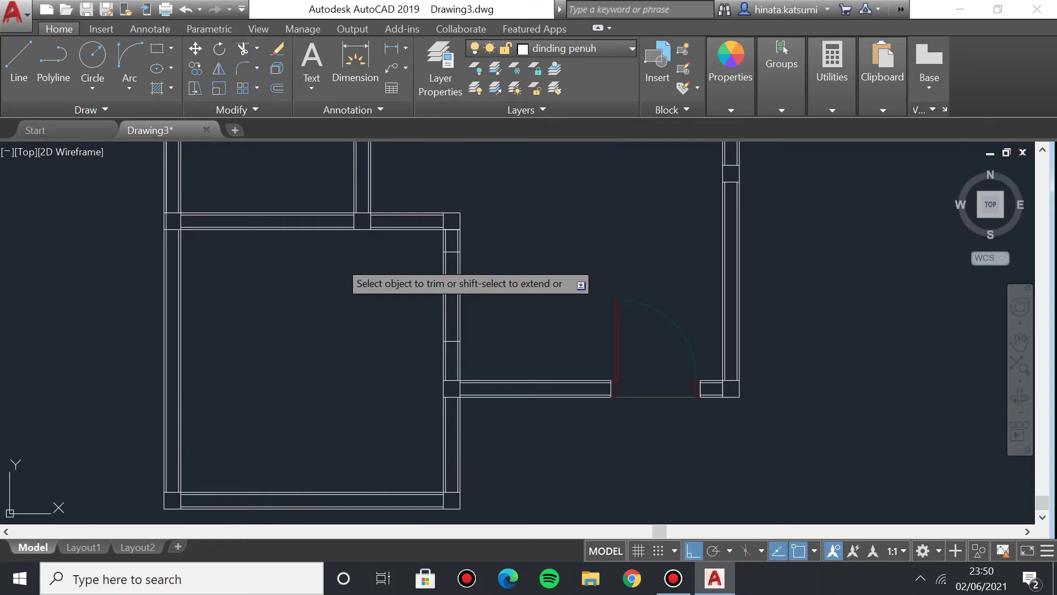
scroll(375, 265, "up", 2)
left_click(435, 276)
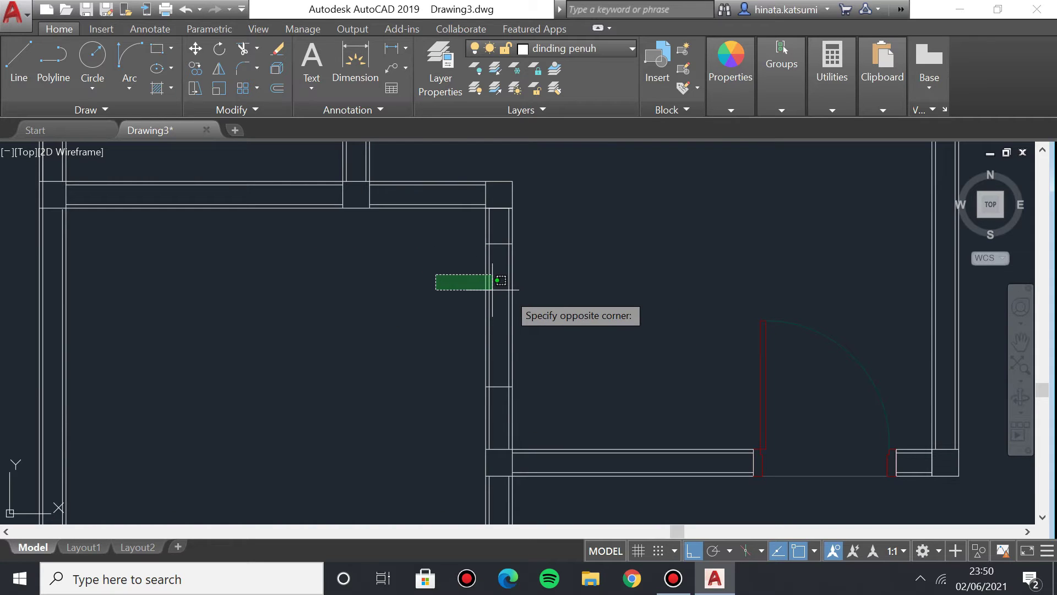
left_click(453, 278)
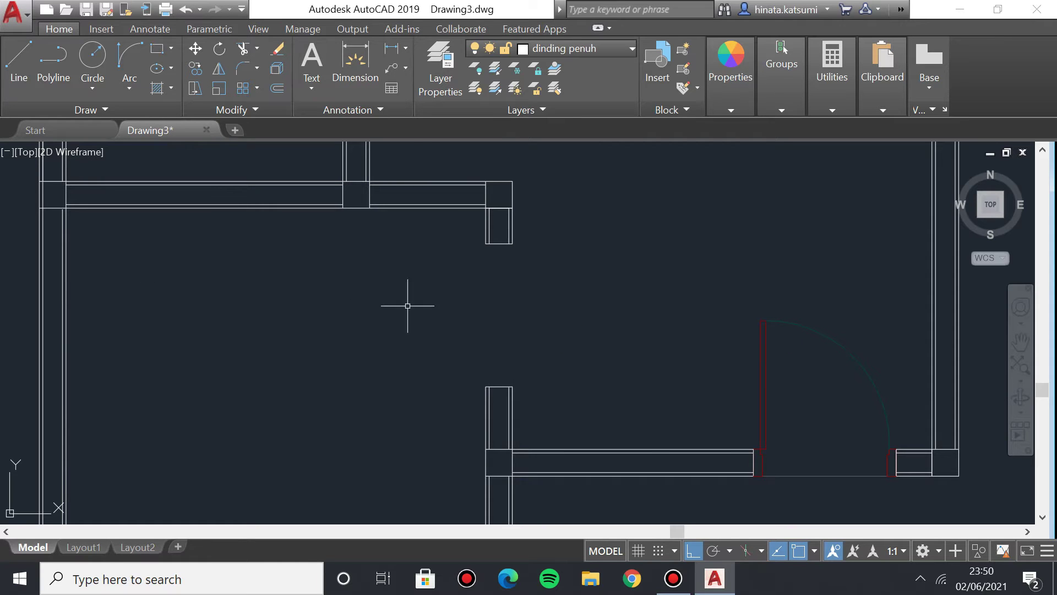
Copy the complete door, with its frame and swing arc, horizontally into the room beyond the new opening.
scroll(530, 328, "down", 2)
scroll(616, 320, "up", 2)
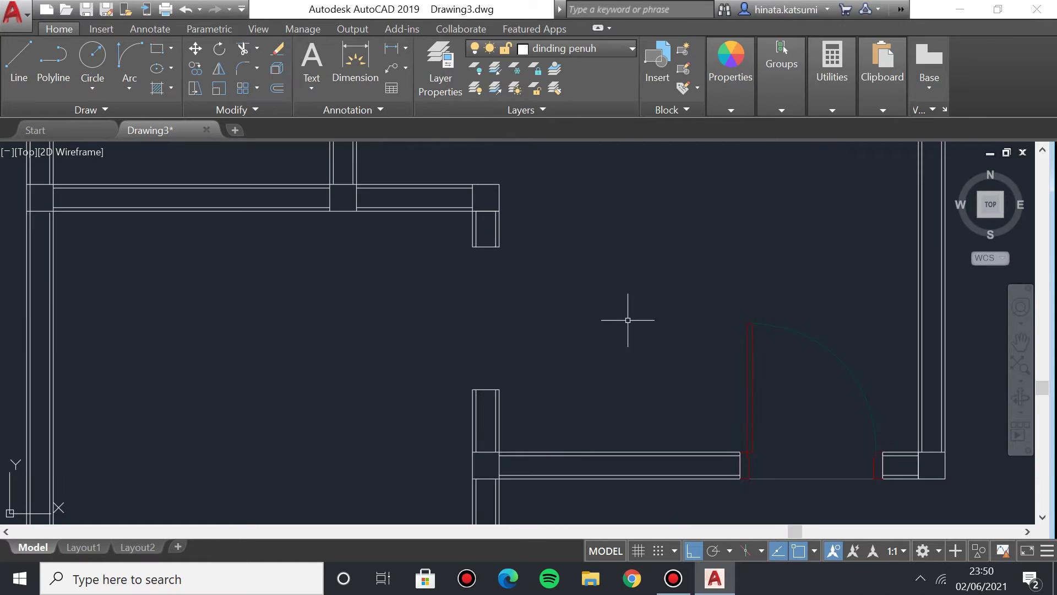
left_click(740, 295)
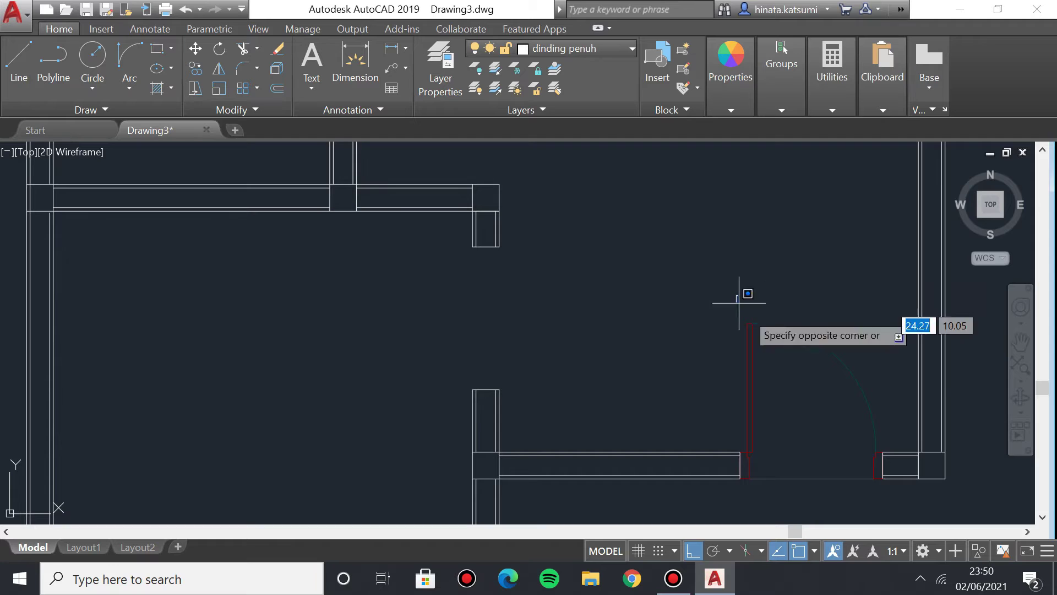
left_click(895, 497)
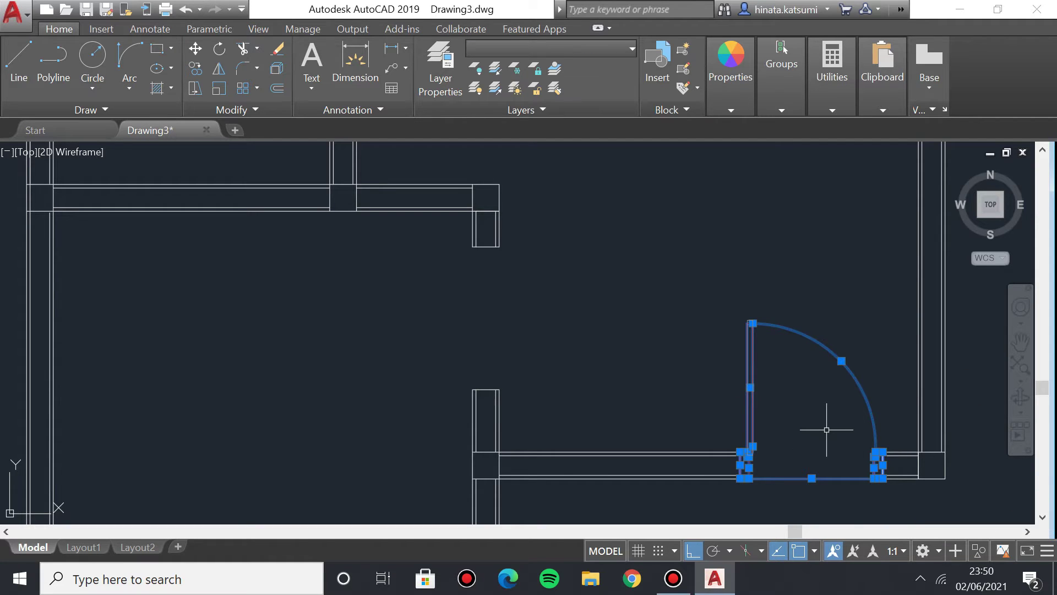
type("copy")
key("Return")
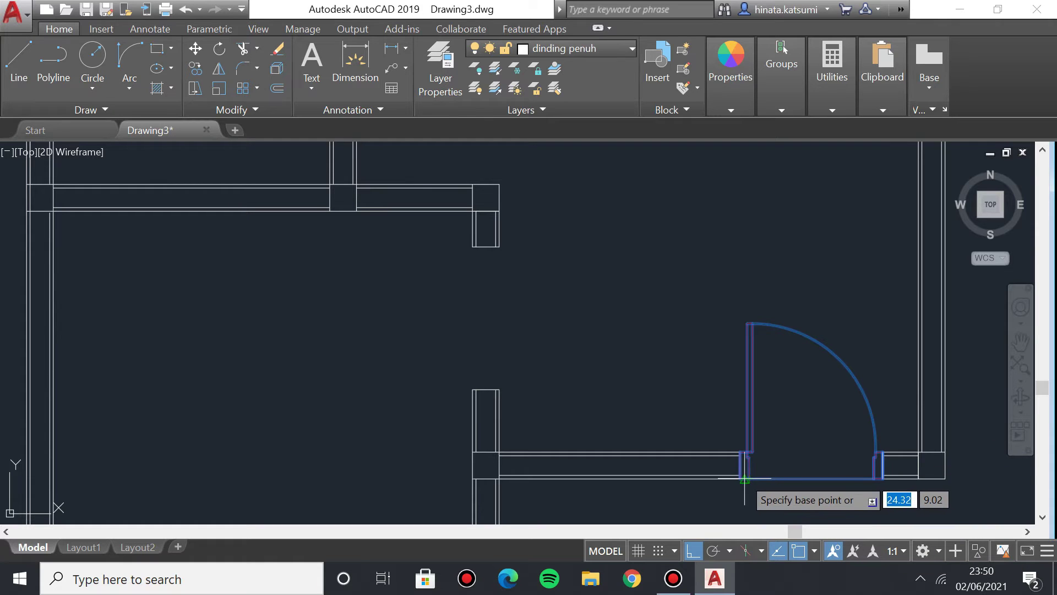
scroll(741, 477, "up", 3)
left_click(726, 479)
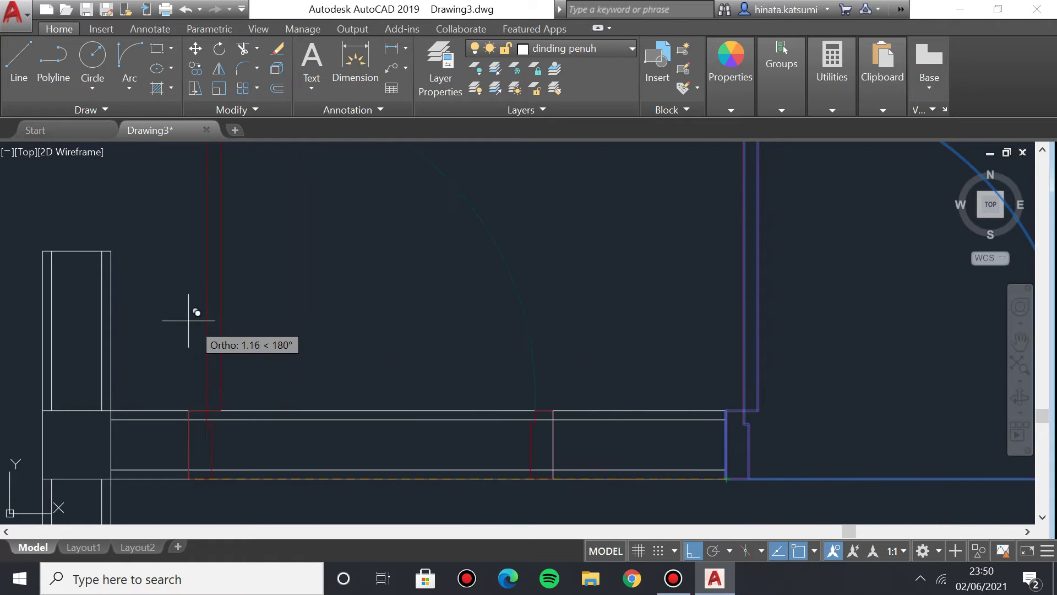
scroll(201, 313, "up", 3)
scroll(338, 405, "down", 5)
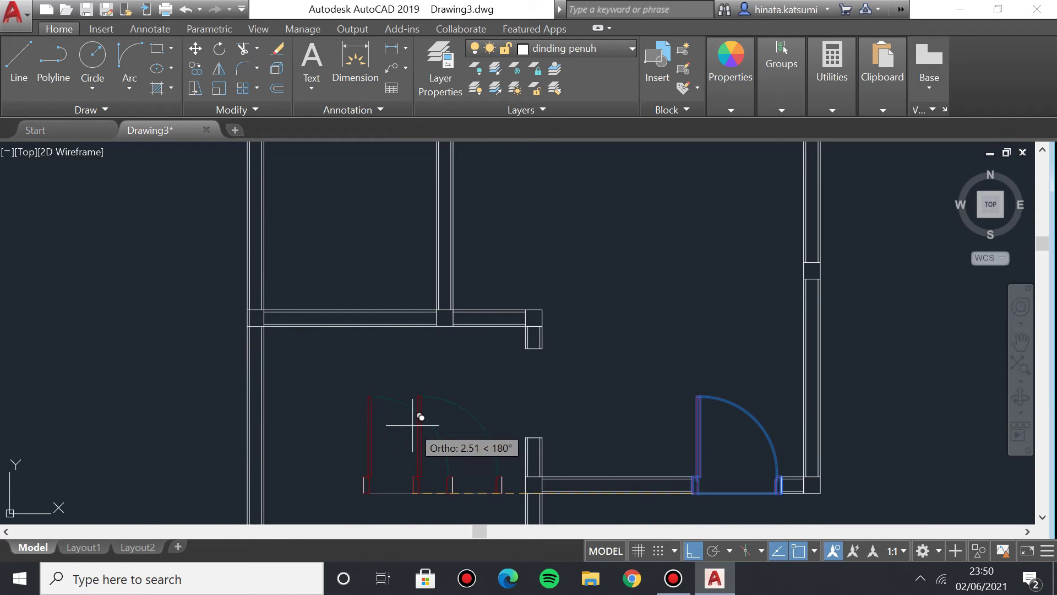
key("Escape")
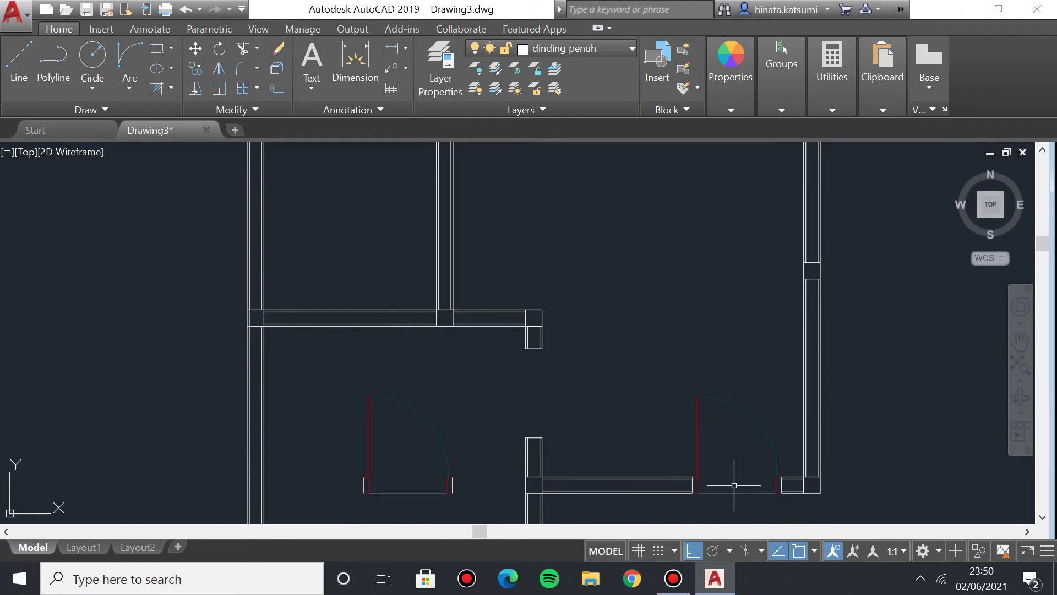
Rotate the copied door 90° counterclockwise about the outer lower corner of its latch-side frame.
middle_click_drag(441, 448, 466, 407)
left_click(358, 349)
left_click(513, 478)
type("ro")
key("Return")
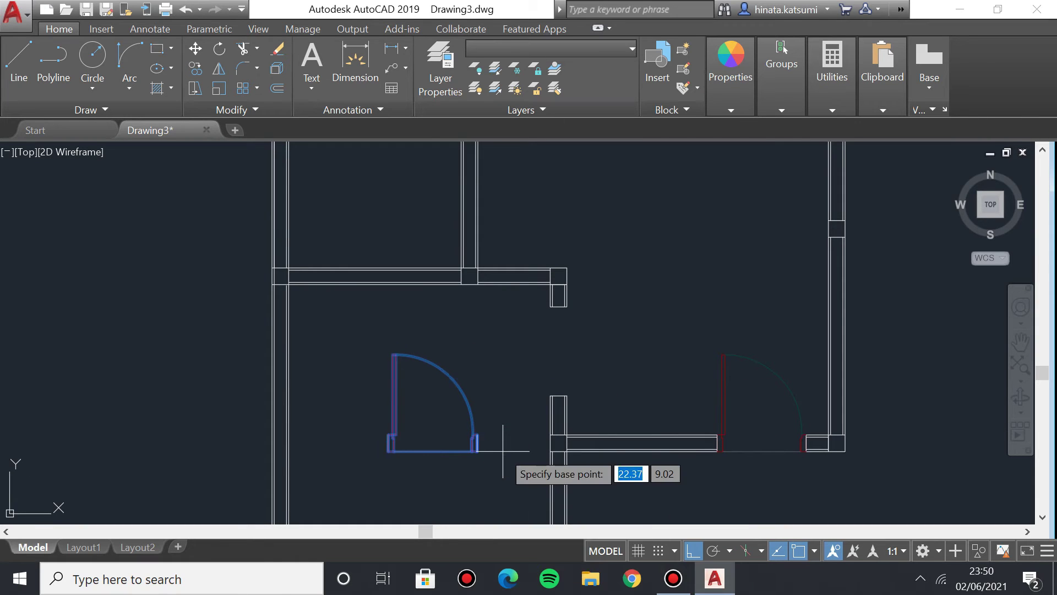
scroll(486, 449, "up", 2)
left_click(478, 451)
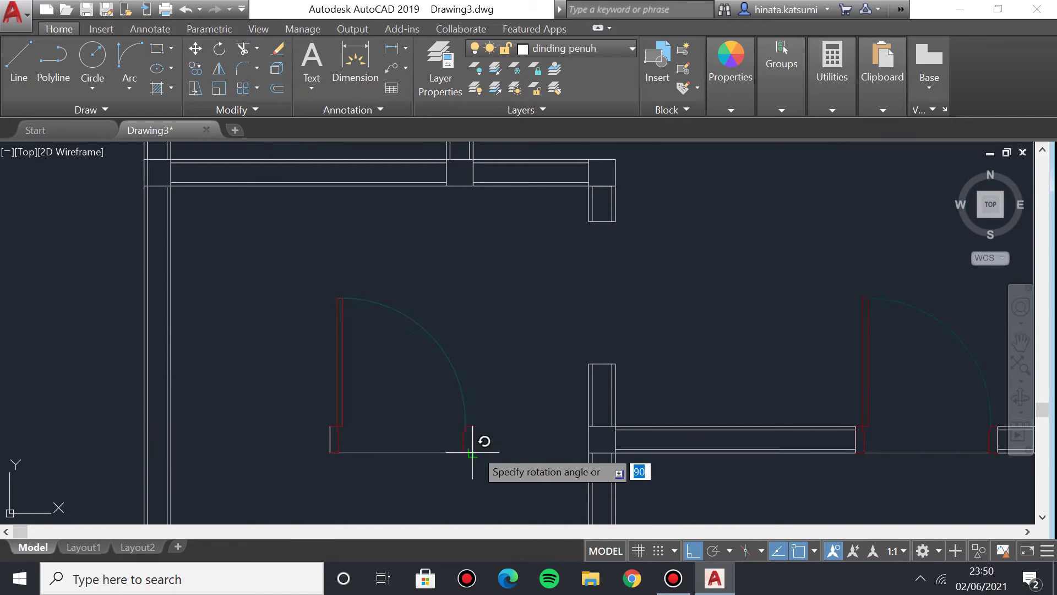
left_click(472, 349)
scroll(472, 347, "down", 3)
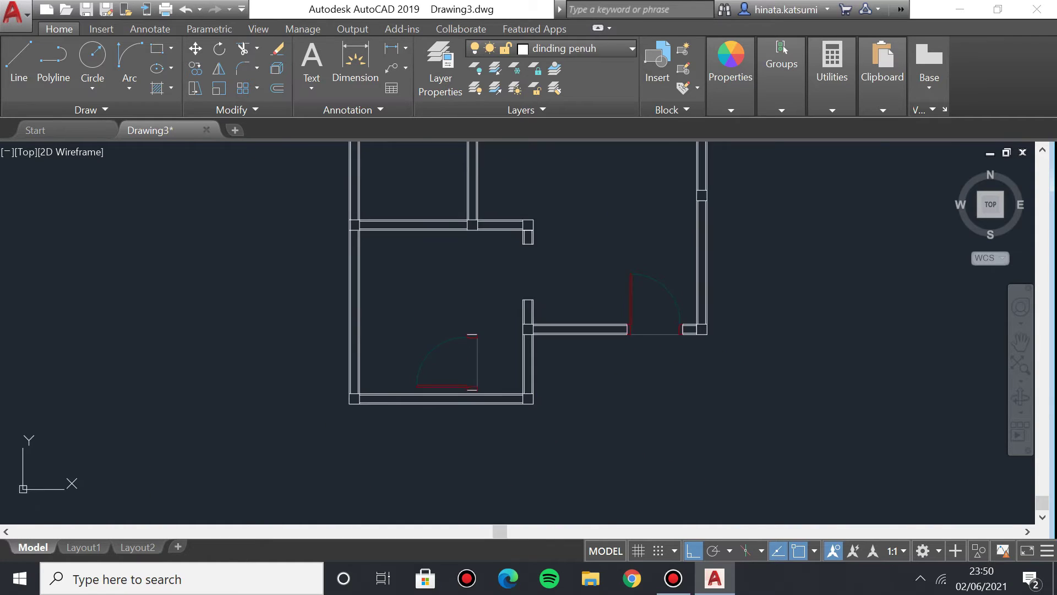
Try to reposition the rotated door by stretching its upper corner on the opening side, and undo the stretch.
scroll(397, 308, "up", 4)
left_click(402, 314)
left_click(665, 516)
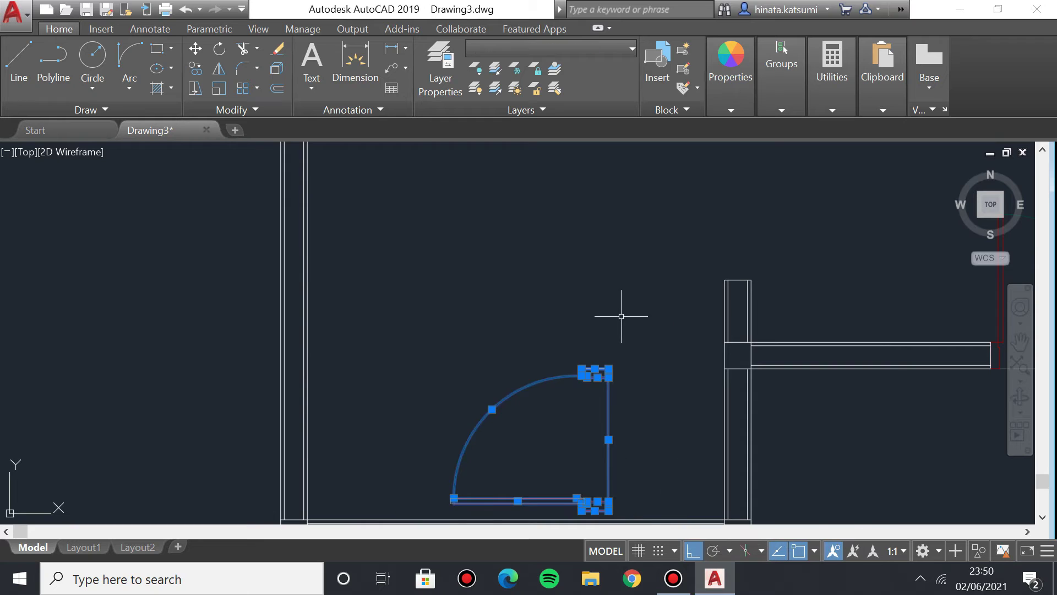
middle_click_drag(621, 316, 545, 347)
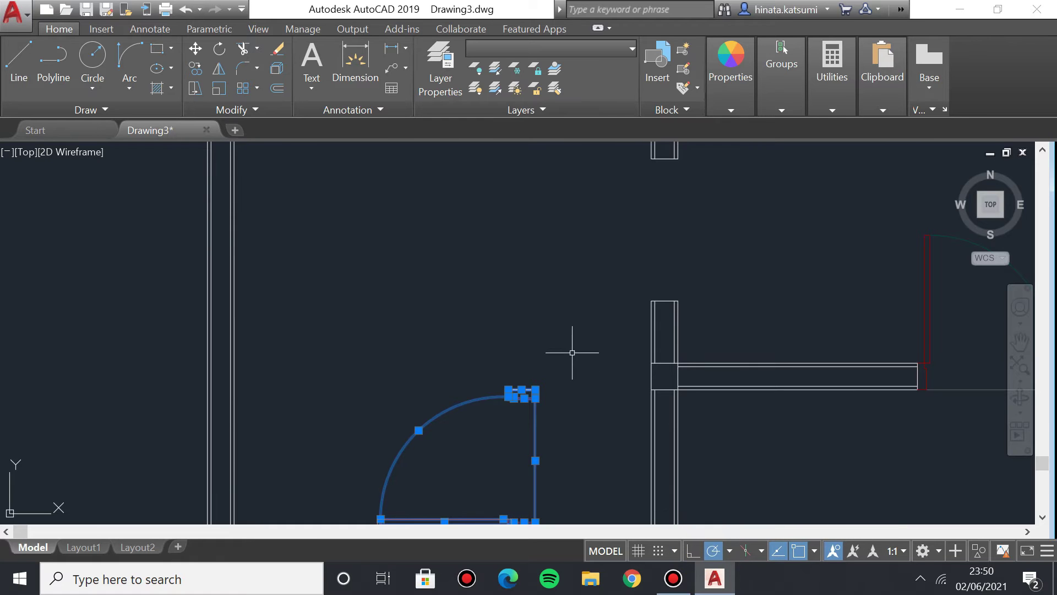
scroll(572, 353, "up", 4)
left_click(371, 469)
scroll(557, 201, "down", 3)
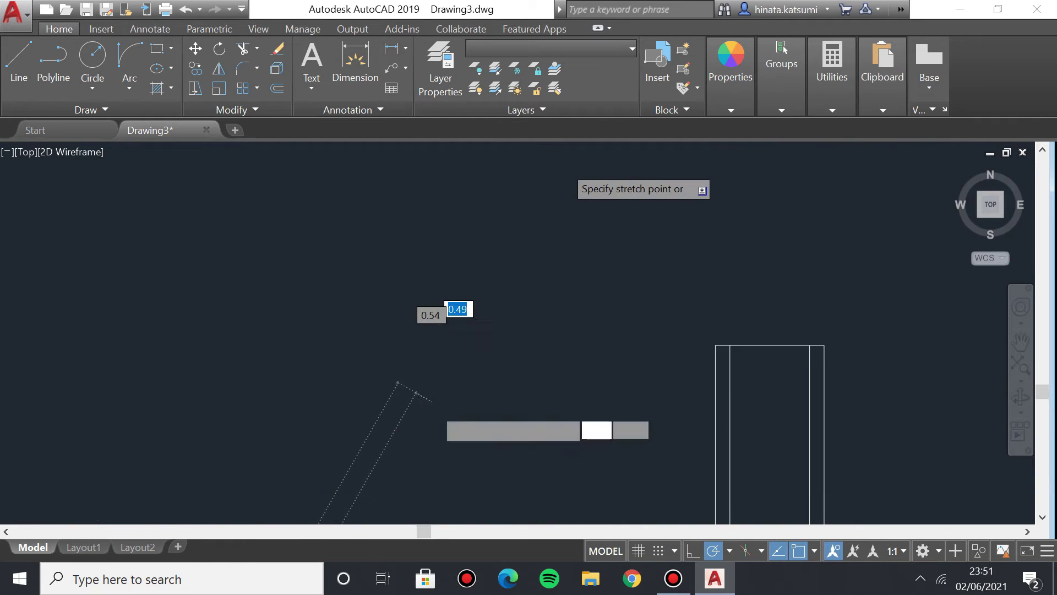
scroll(484, 324, "up", 3)
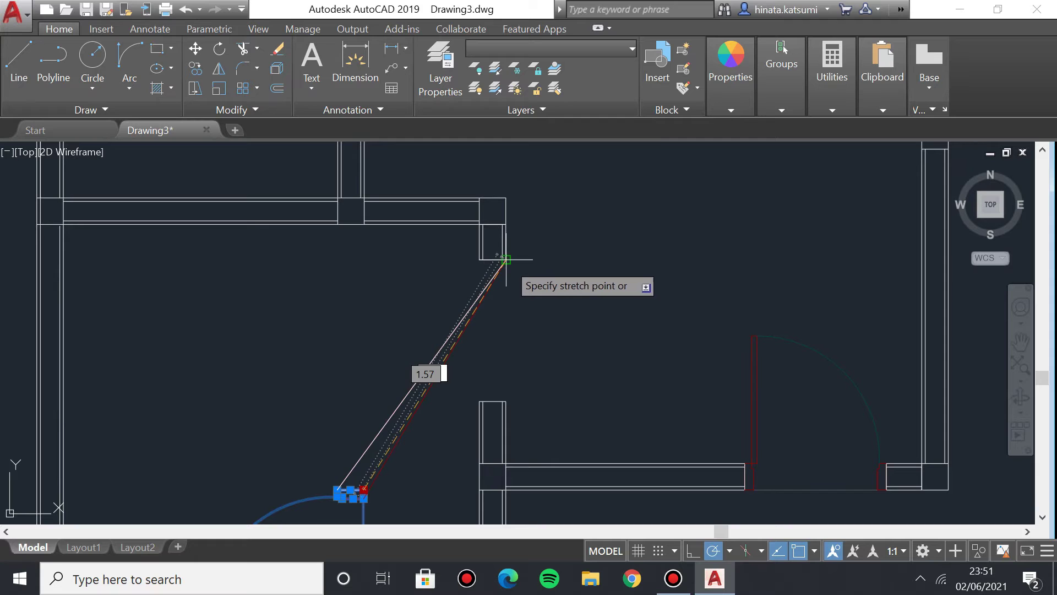
scroll(330, 473, "up", 3)
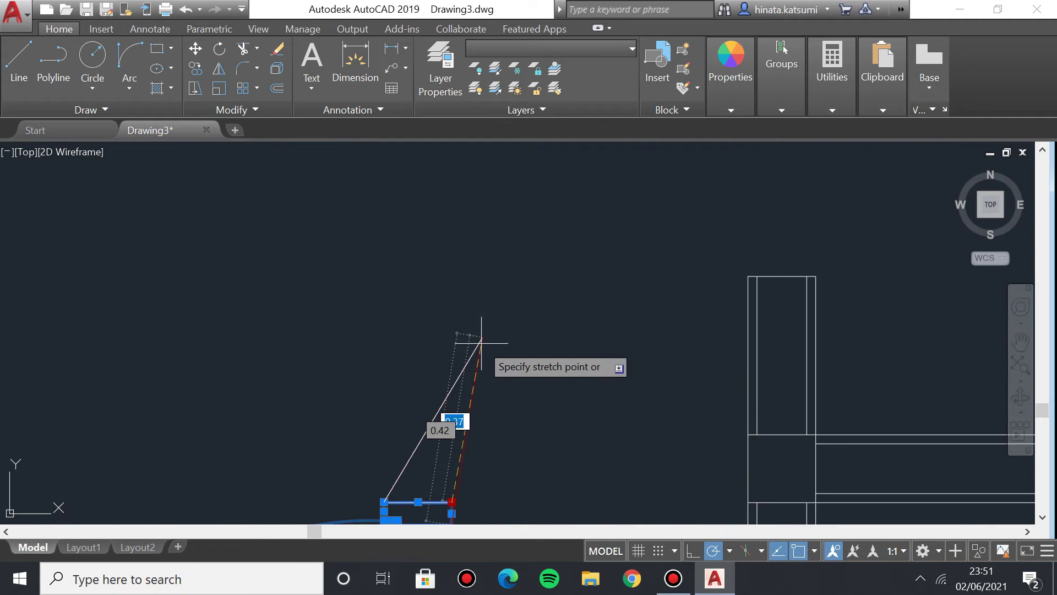
scroll(480, 340, "down", 2)
scroll(479, 338, "up", 2)
left_click(478, 374)
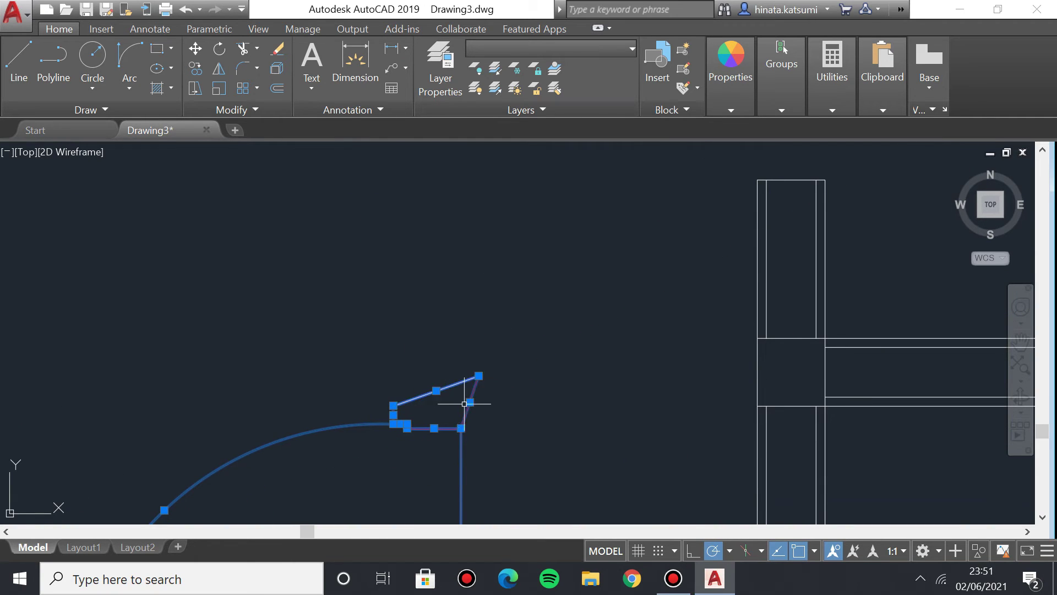
left_click(185, 9)
Move the rotated door into the vertical wall's opening, matching its upper outer corner to the end of the upper wall stub.
middle_click_drag(424, 349, 487, 236)
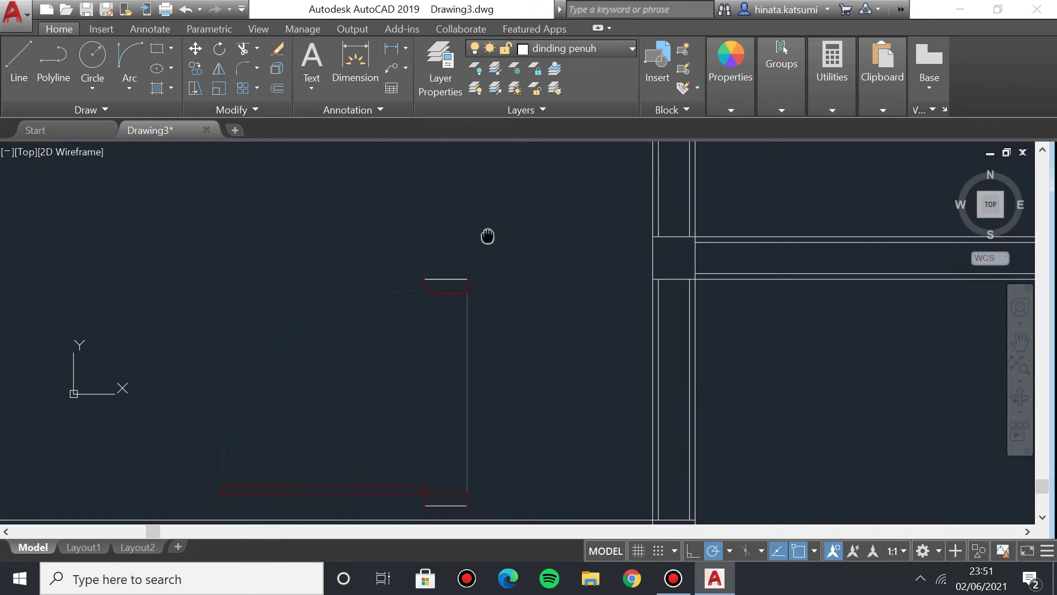
scroll(432, 255, "down", 2)
left_click(253, 238)
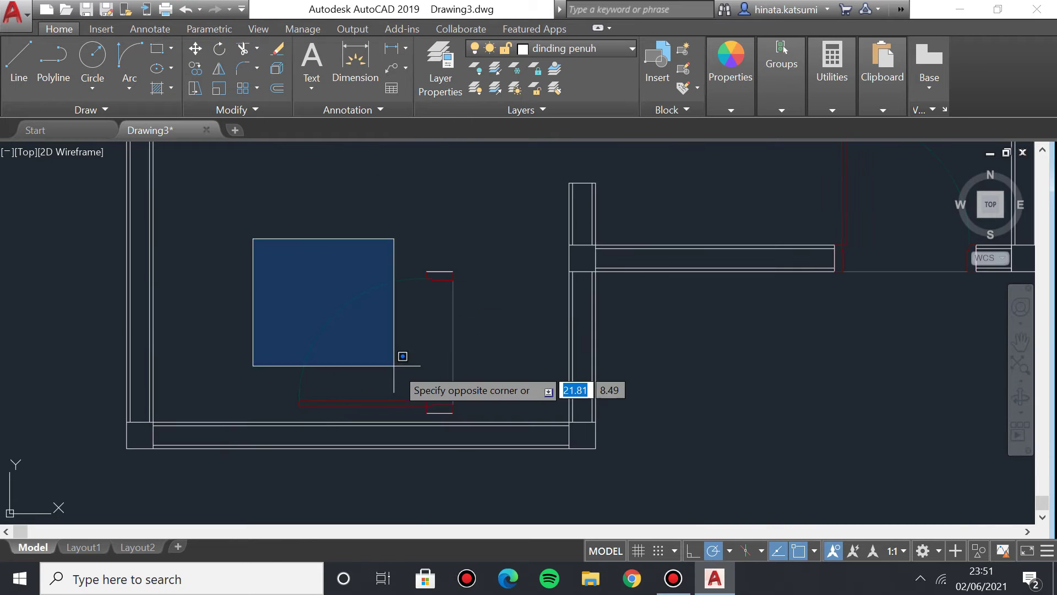
left_click(498, 414)
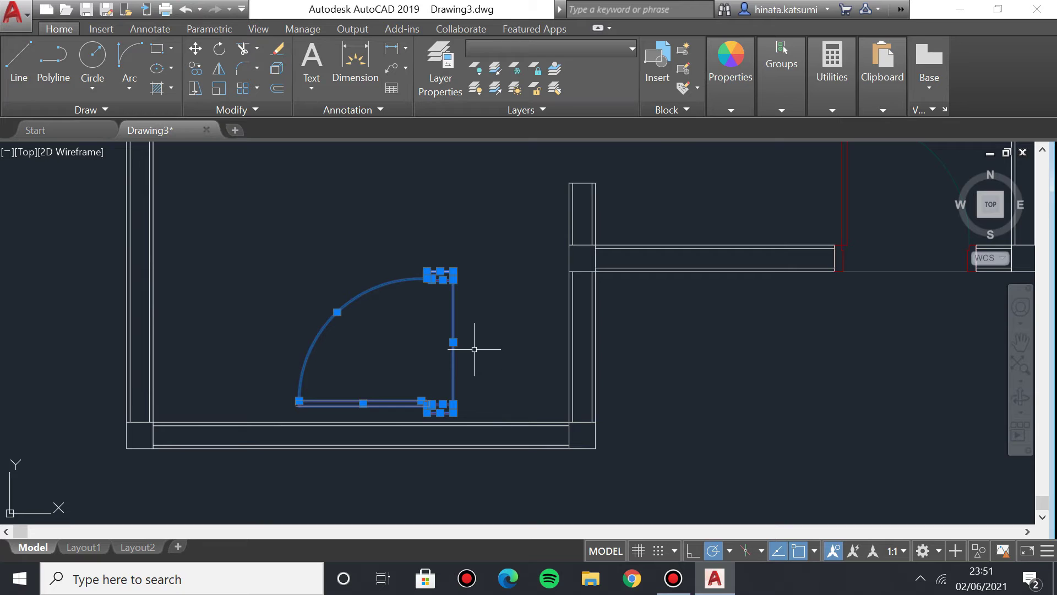
key("Down")
key("Return")
middle_click_drag(478, 337, 349, 335)
left_click(367, 394)
middle_click_drag(497, 218, 412, 415)
scroll(434, 302, "up", 5)
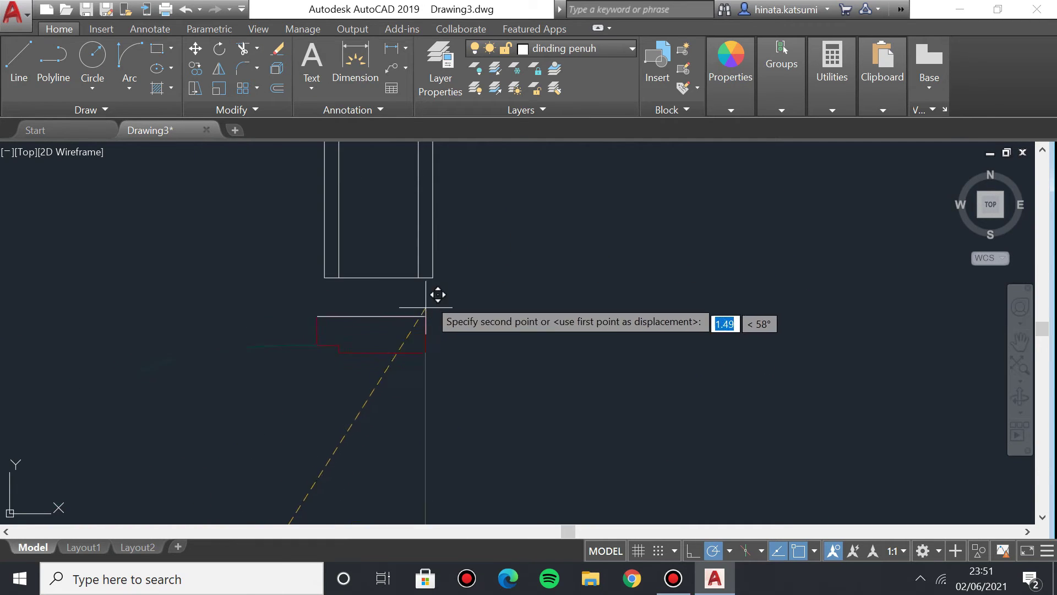
scroll(449, 319, "down", 7)
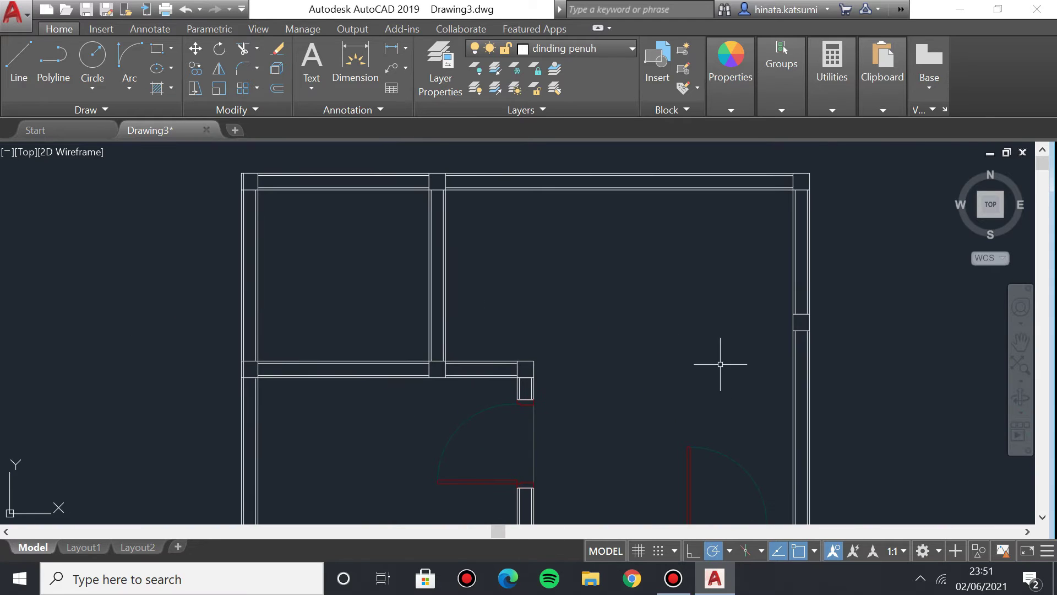
Draw a line across the upper interior vertical wall along the upper edge of the column at its lower end.
scroll(471, 397, "down", 2)
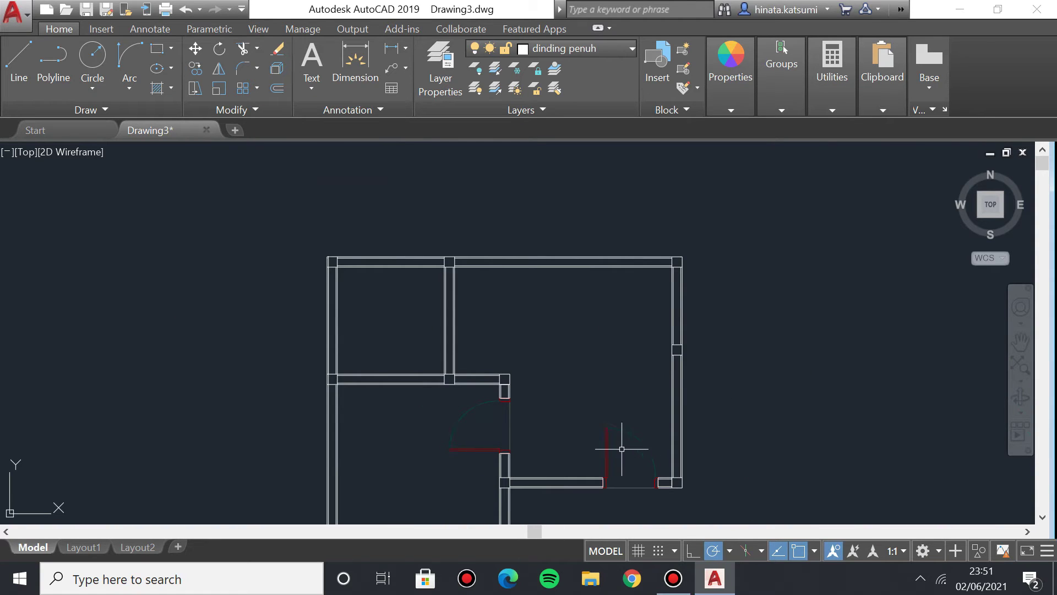
scroll(612, 430, "up", 2)
middle_click_drag(354, 241, 407, 301)
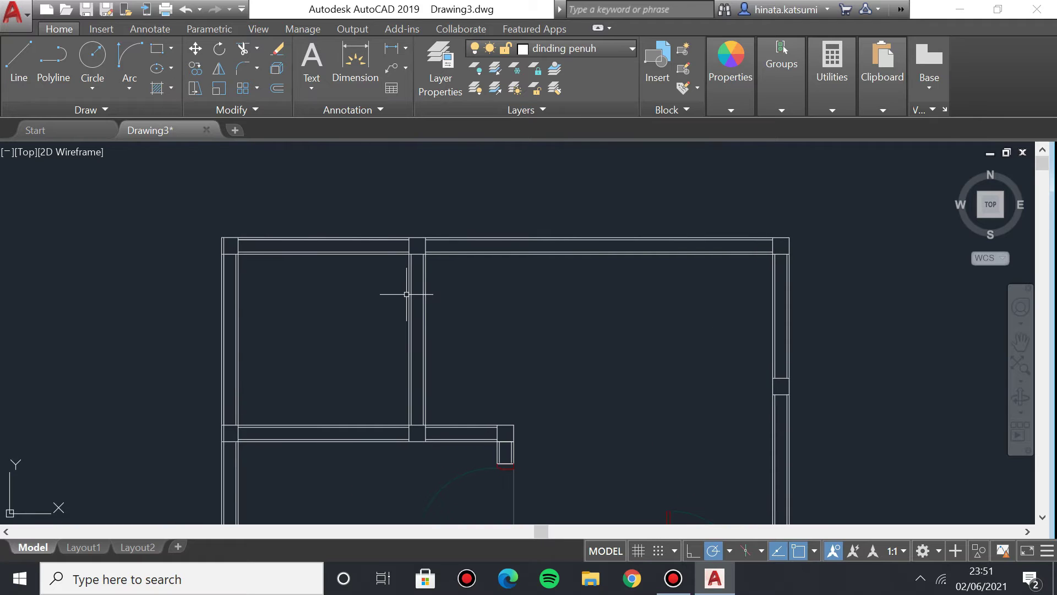
scroll(399, 270, "up", 6)
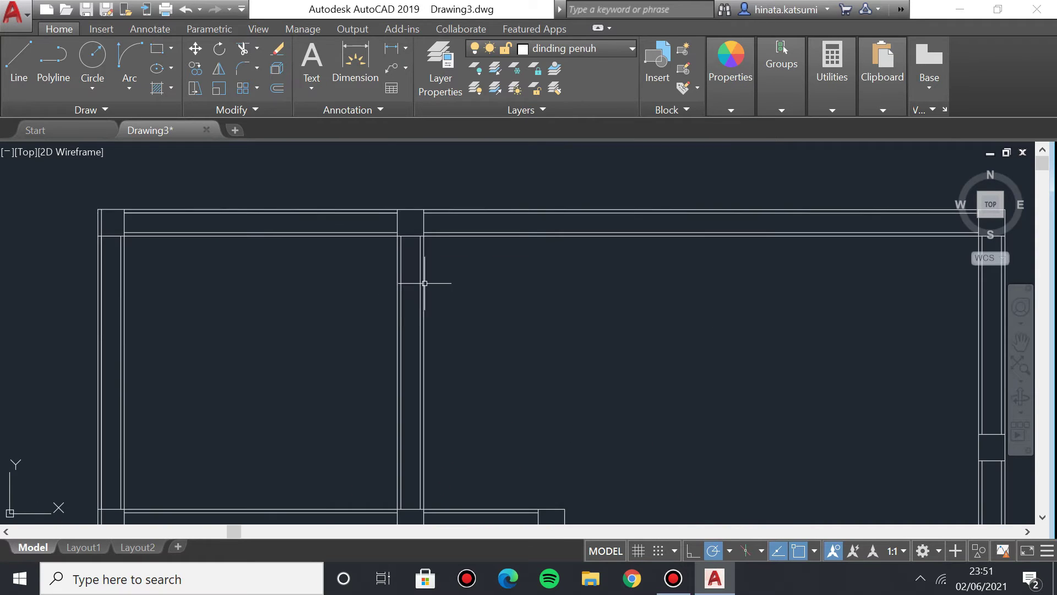
middle_click_drag(383, 269, 403, 291)
left_click(21, 71)
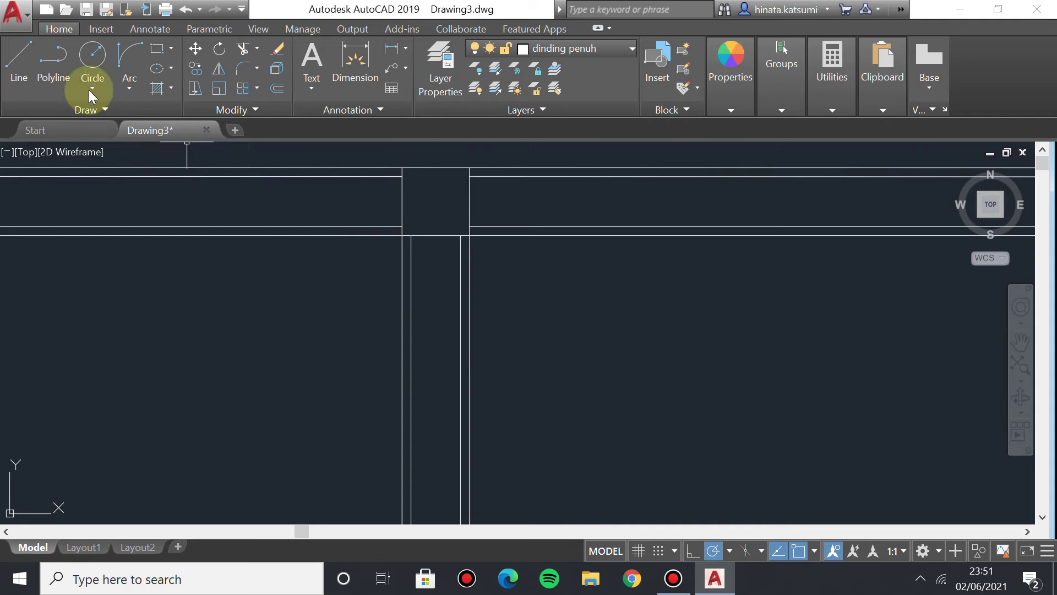
scroll(473, 341, "down", 2)
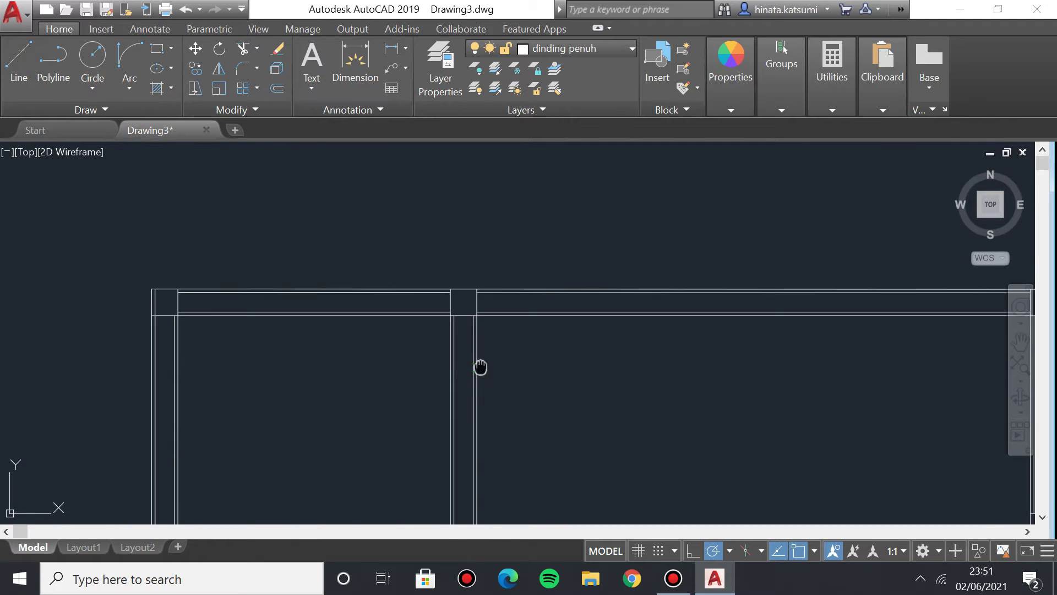
scroll(457, 393, "up", 3)
scroll(255, 420, "down", 3)
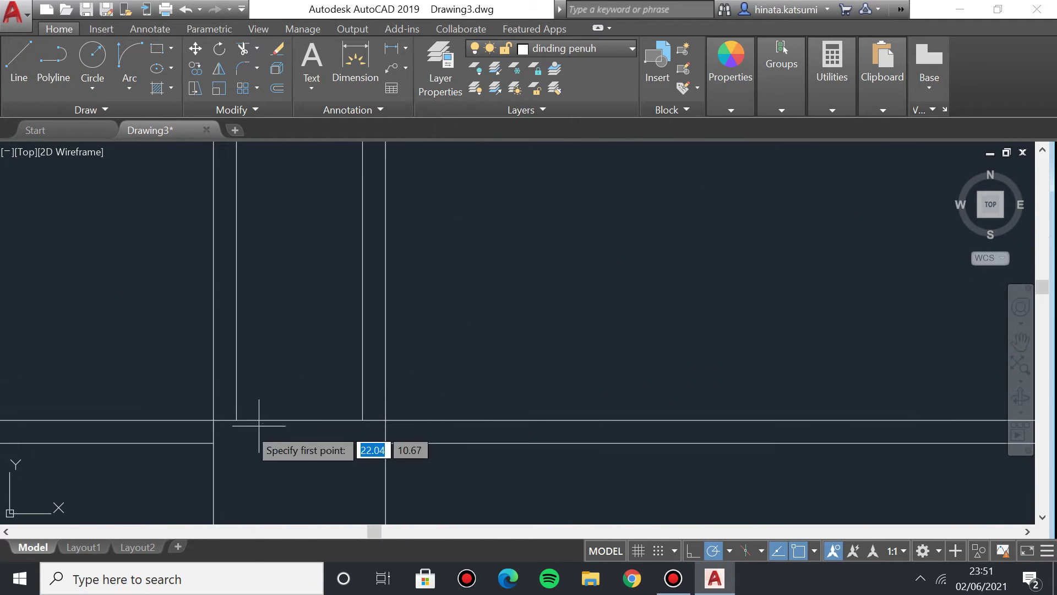
left_click(214, 419)
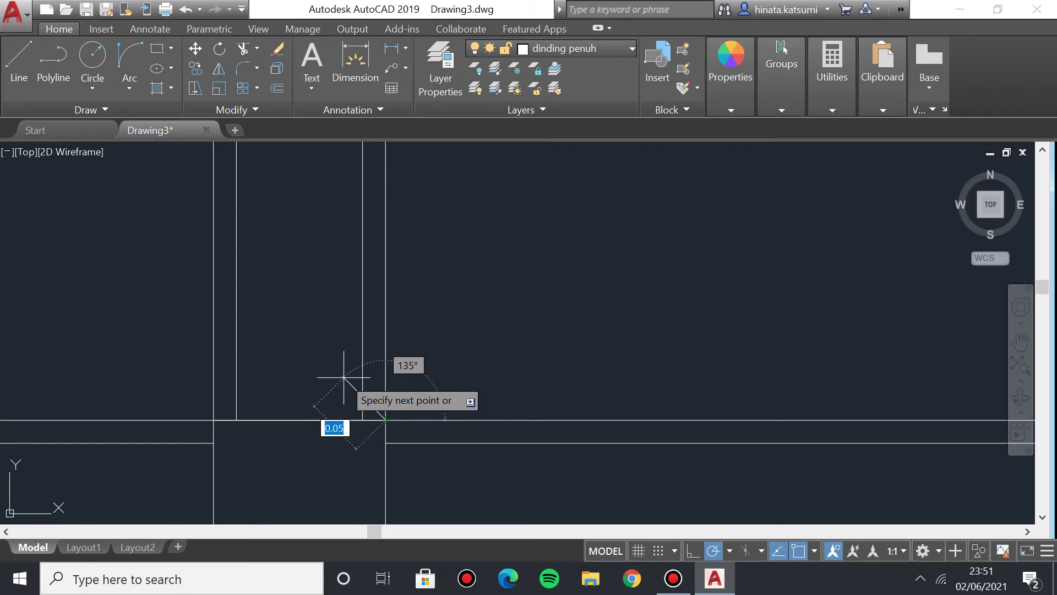
key("Escape")
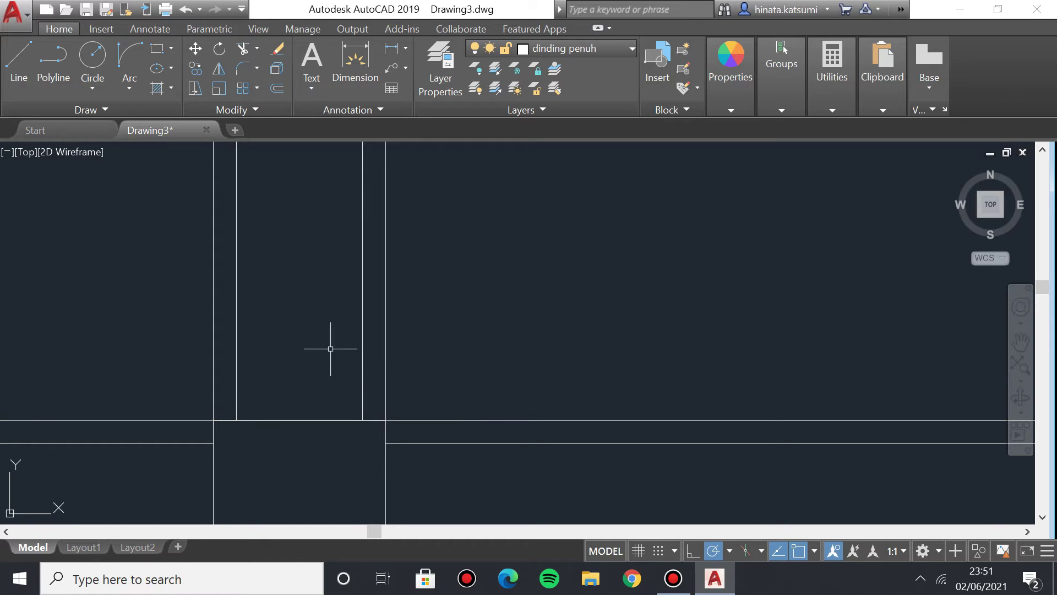
Offset the line across the upper interior wall upward by 0.20 to mark the lower edge of the door opening.
scroll(355, 424, "down", 2)
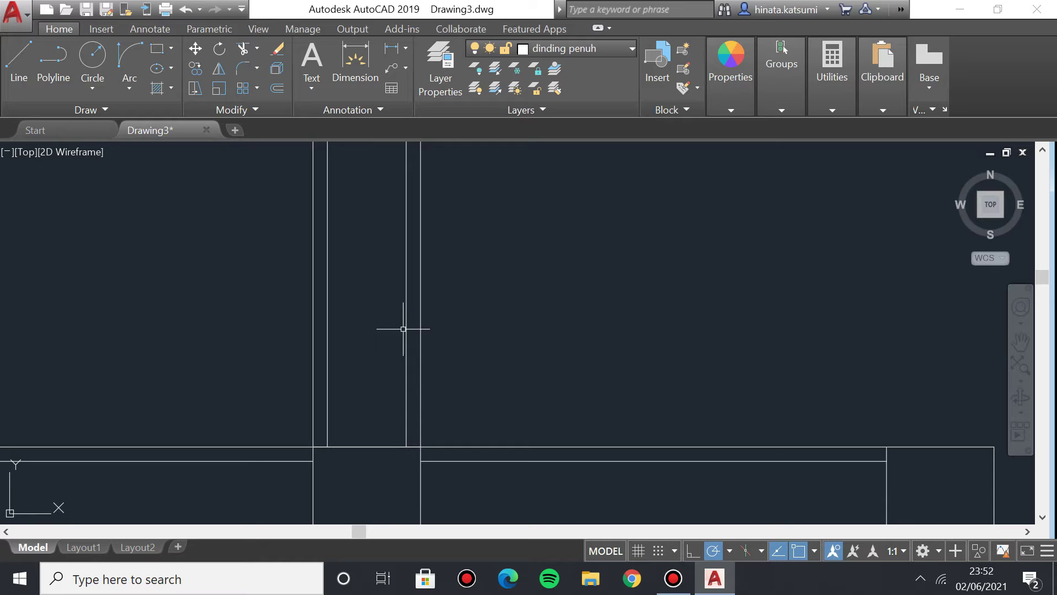
key("Return")
type("0.20")
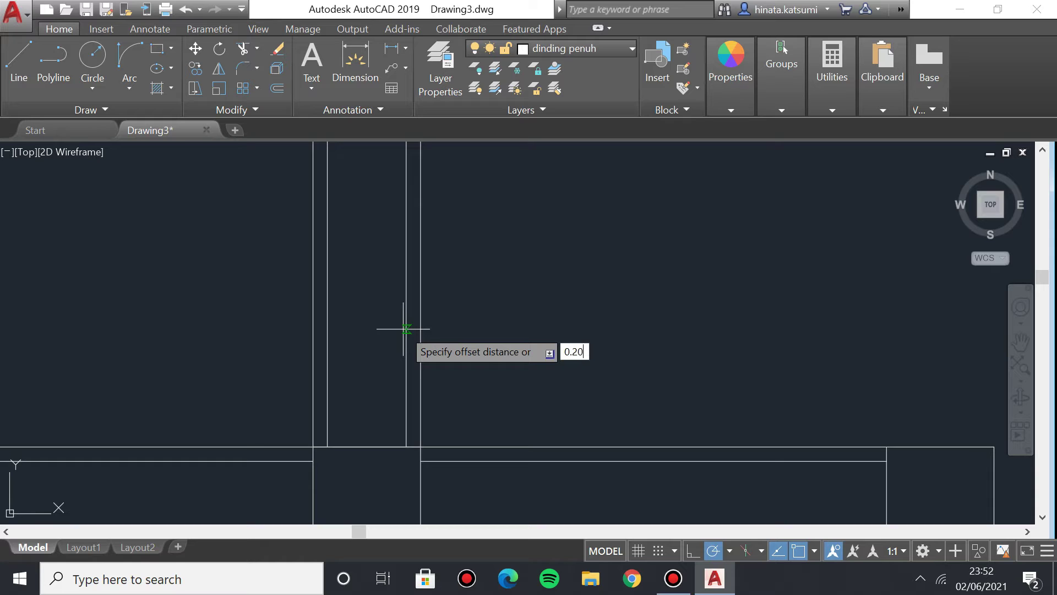
key("Return")
scroll(416, 447, "down", 4)
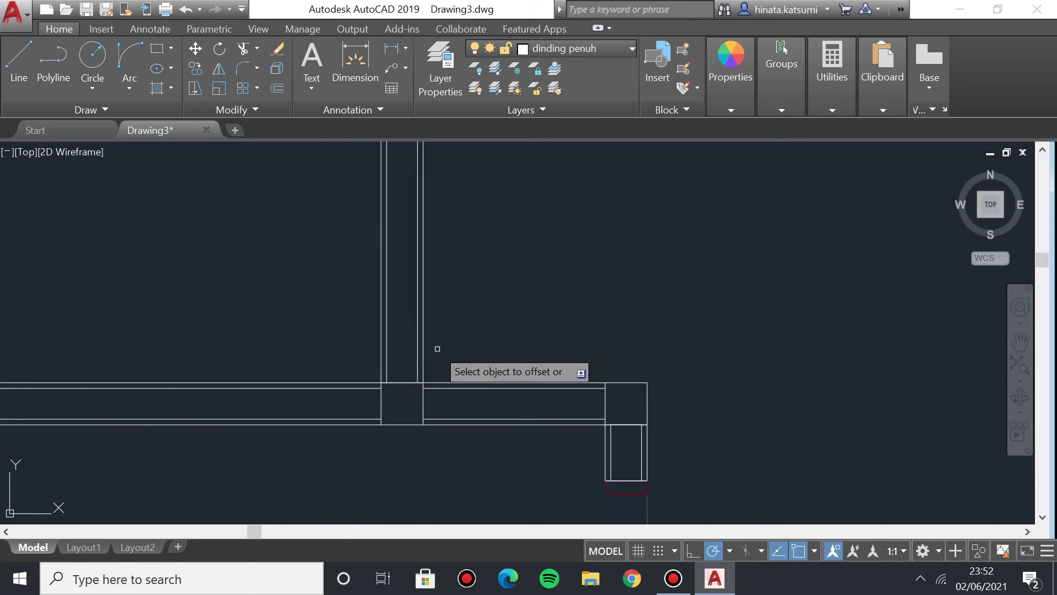
left_click(411, 448)
left_click(385, 324)
scroll(358, 340, "up", 2)
key("Escape")
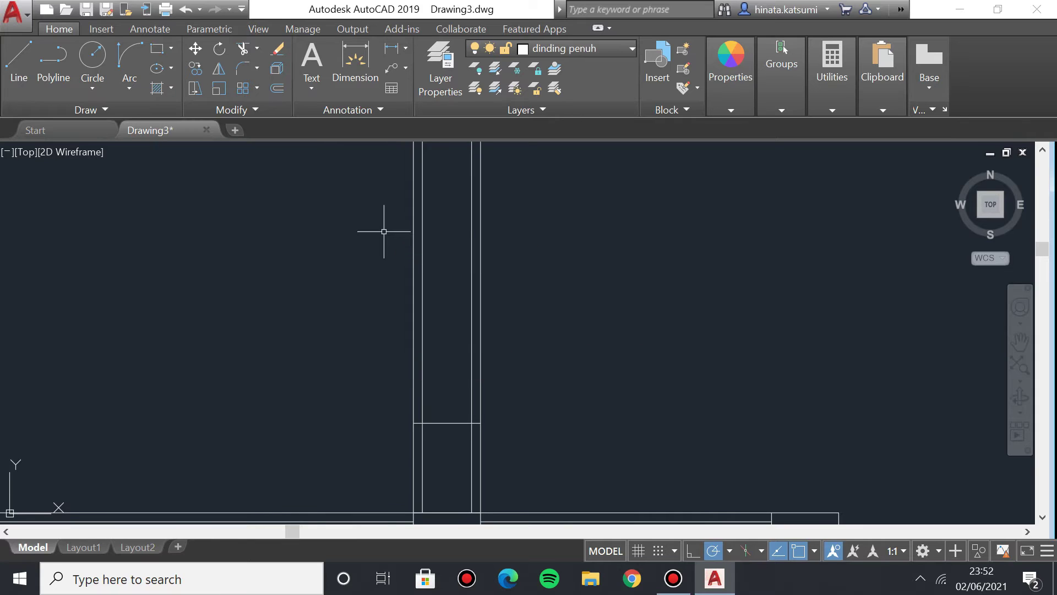
Offset the opening's lower edge line upward by 0.70 to mark the opening's upper edge.
scroll(455, 299, "down", 2)
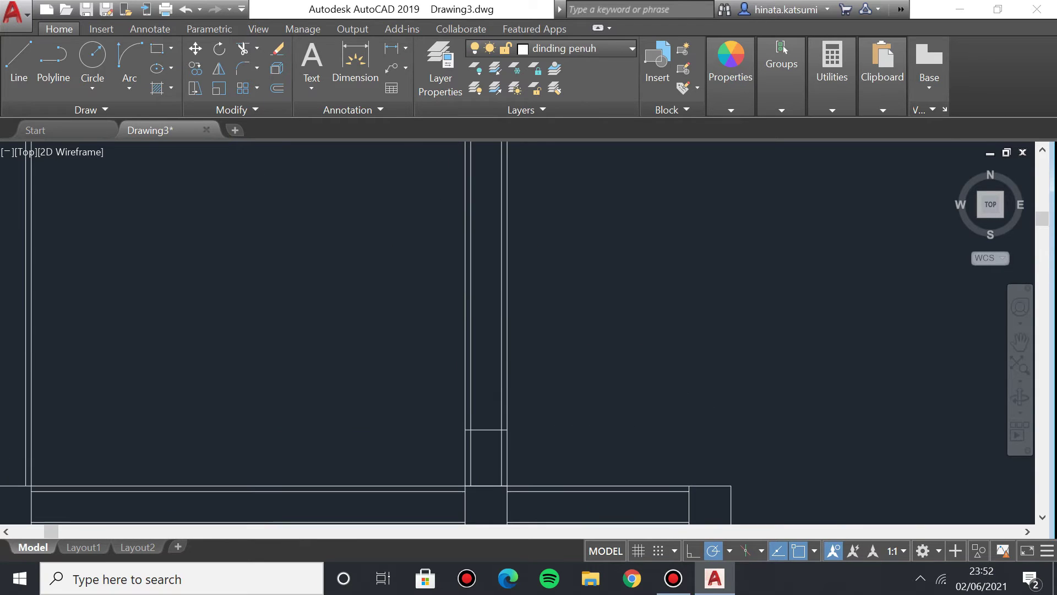
scroll(236, 302, "down", 2)
scroll(192, 311, "up", 3)
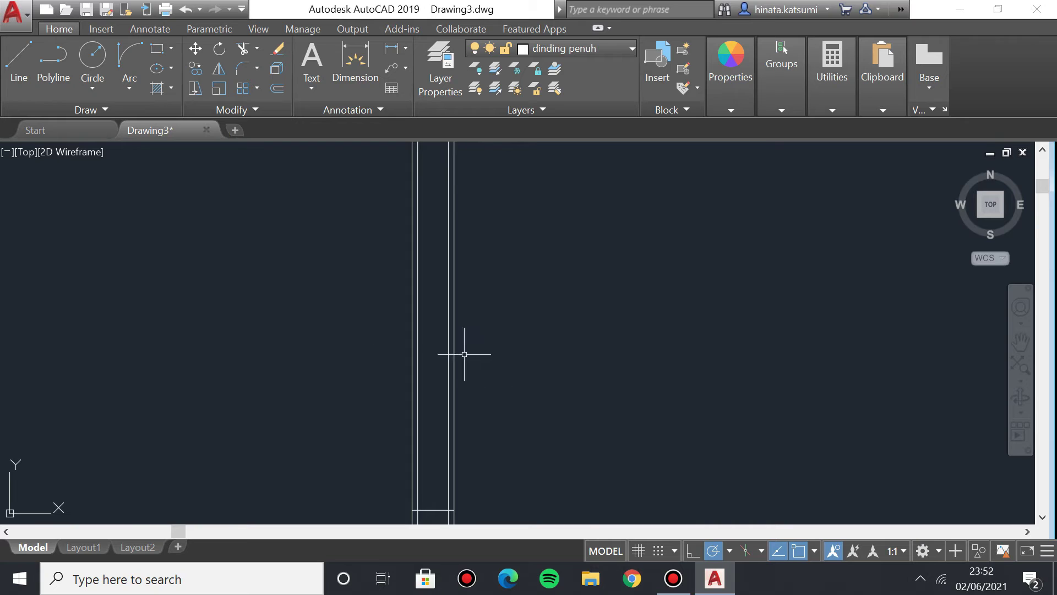
scroll(475, 364, "down", 2)
scroll(485, 445, "up", 2)
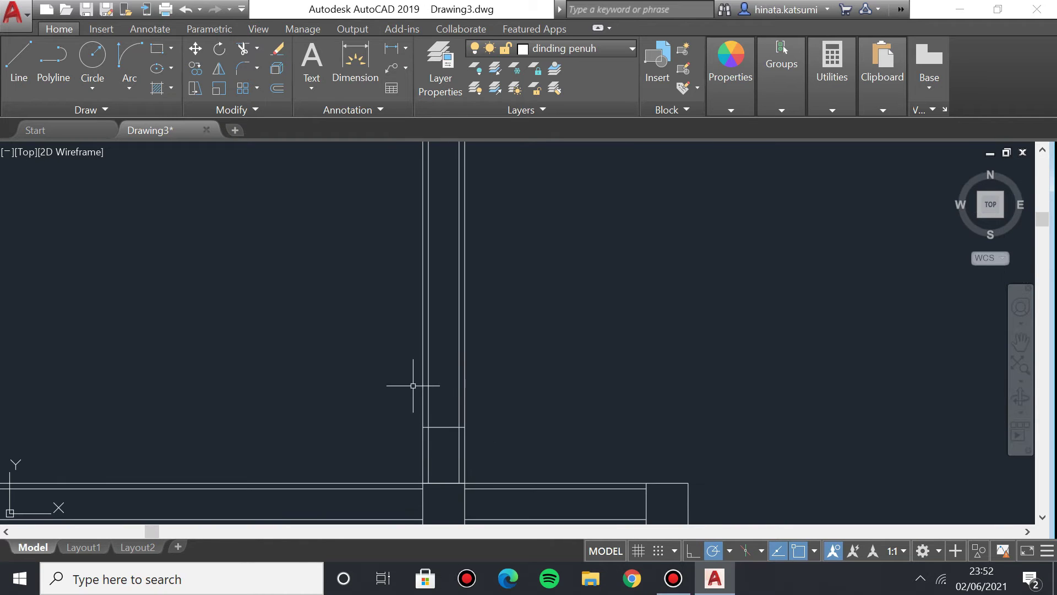
key("Return")
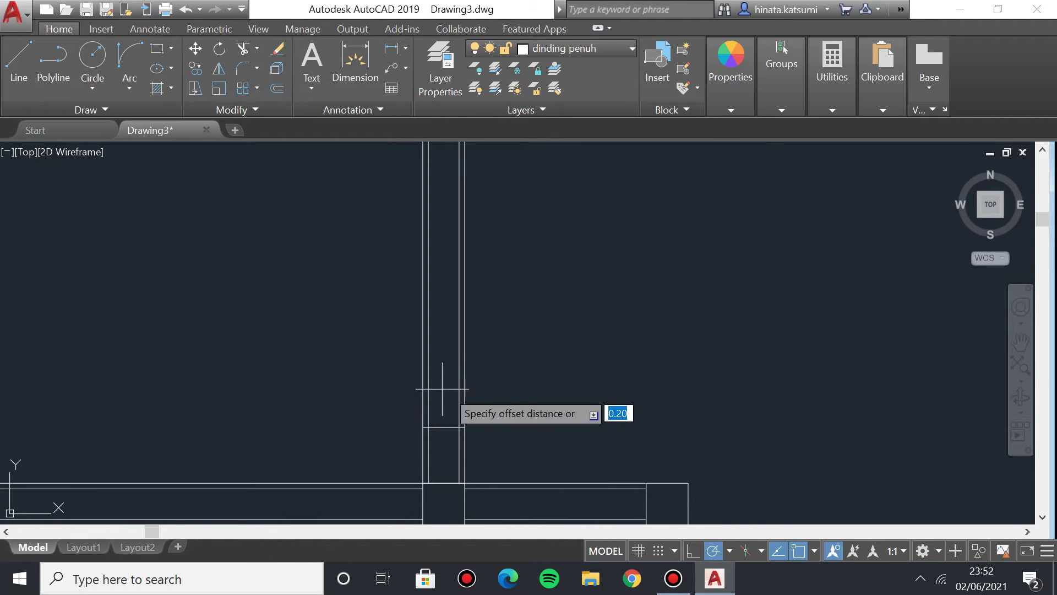
type("0.7")
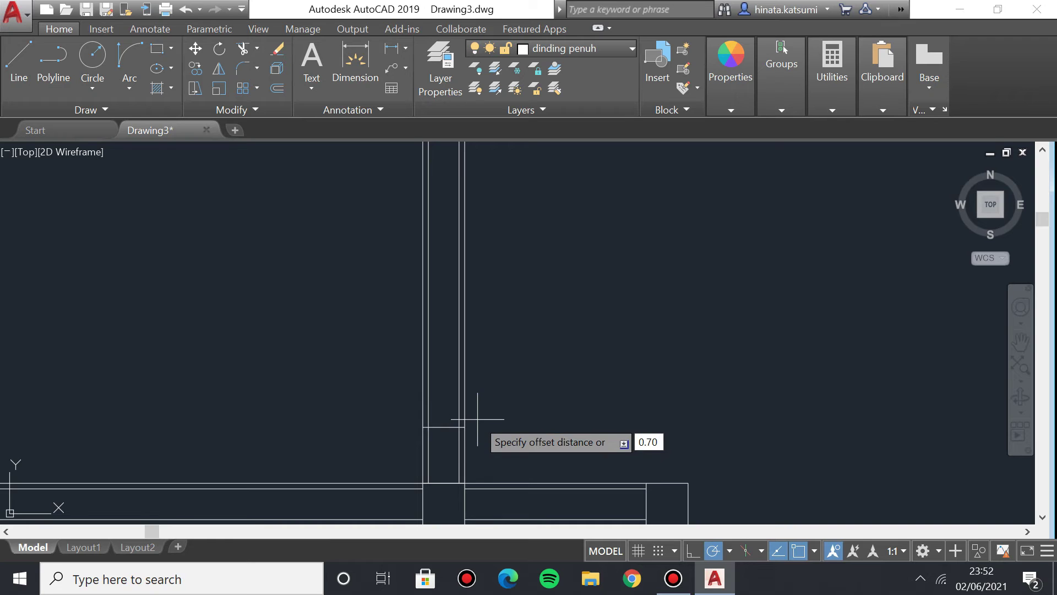
left_click(449, 427)
left_click(467, 265)
Trim the four vertical wall lines between the two edge lines to clear the door opening.
type("trim")
key("Return")
key("Return")
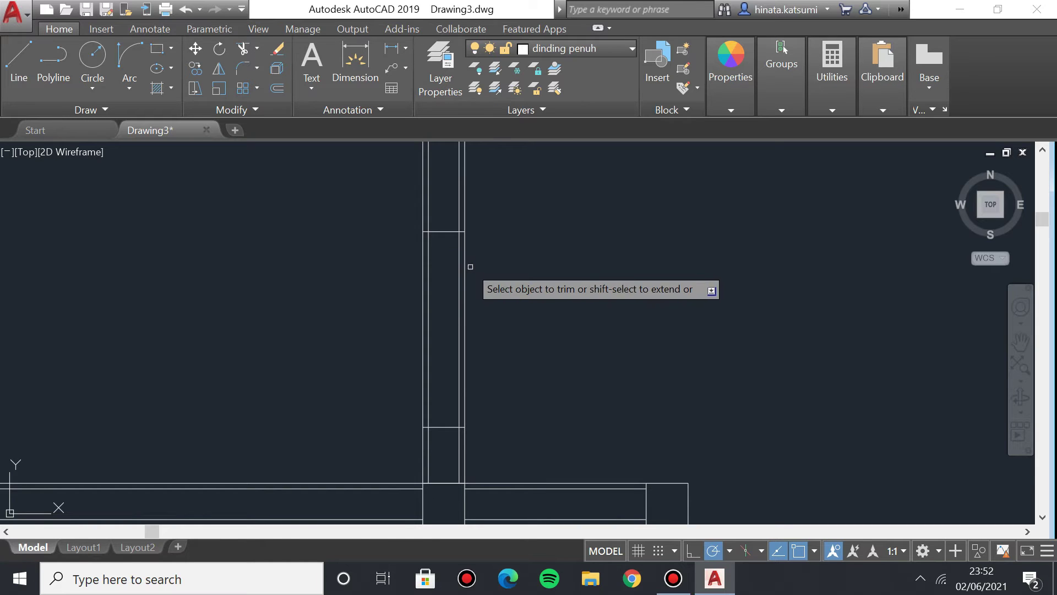
left_click_drag(385, 259, 542, 330)
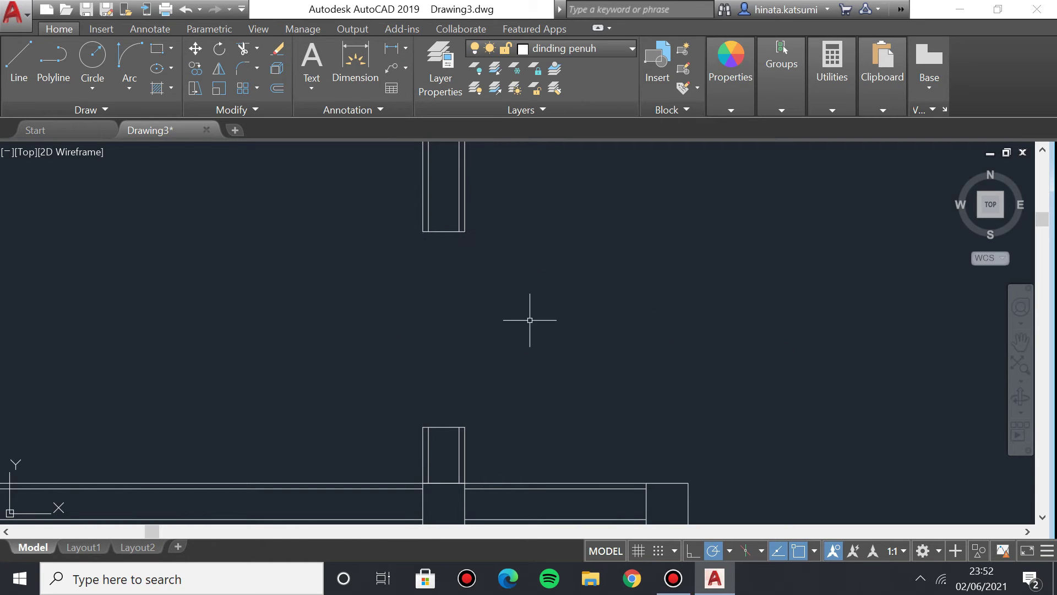
Copy the rotated door's upper frame profile by its upper left corner to the new opening's upper wall stub.
scroll(529, 320, "down", 5)
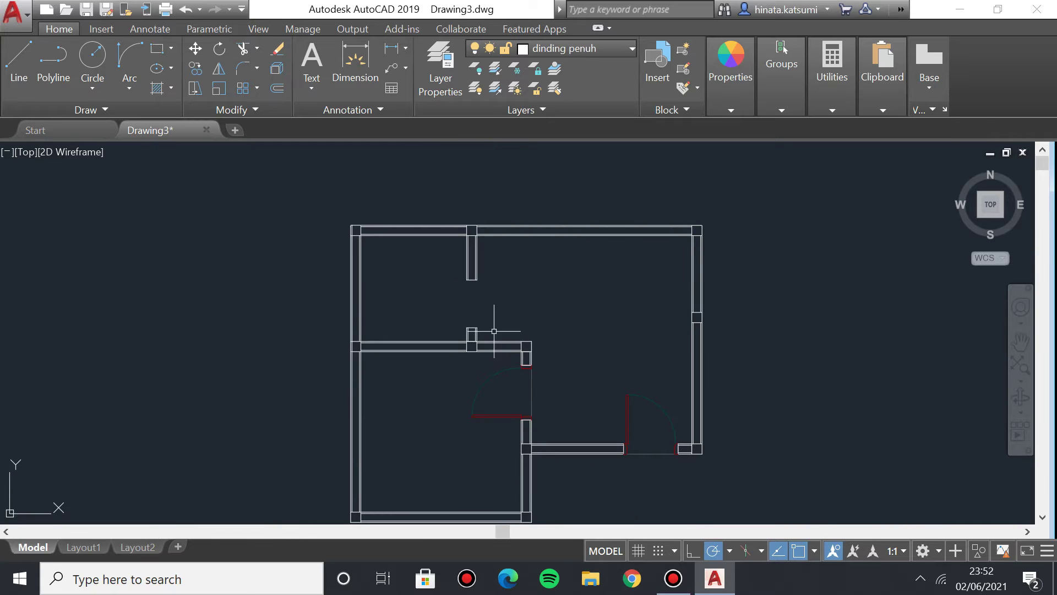
scroll(493, 330, "up", 5)
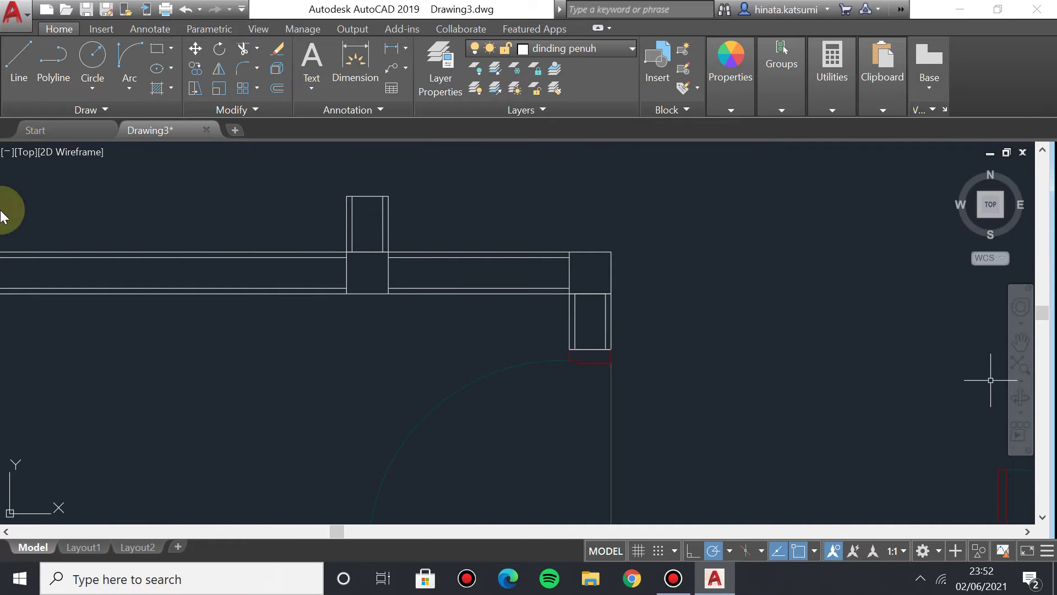
scroll(542, 367, "up", 5)
left_click(406, 352)
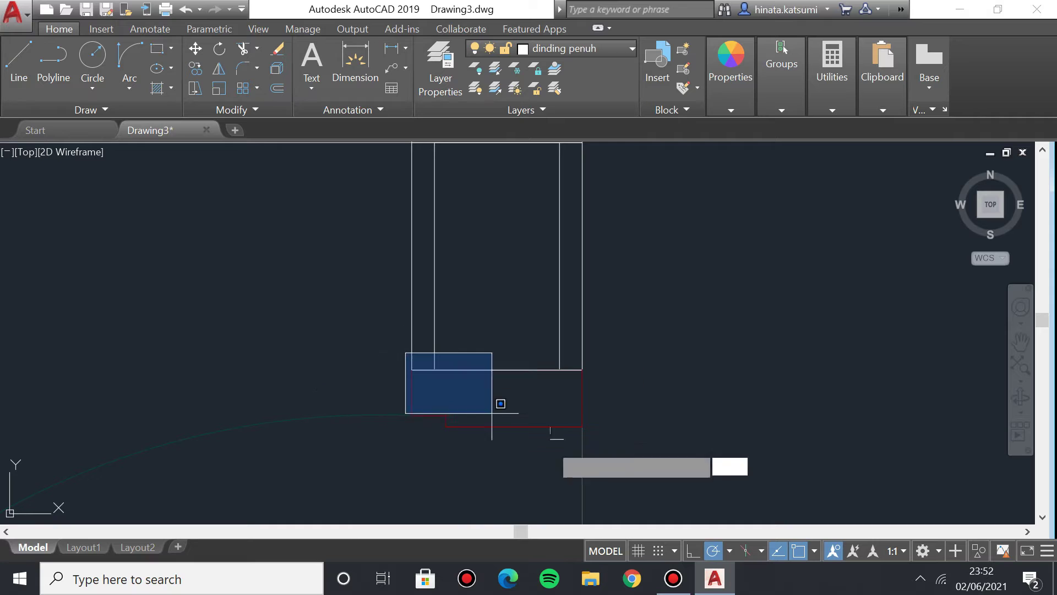
left_click(633, 435)
scroll(364, 393, "down", 2)
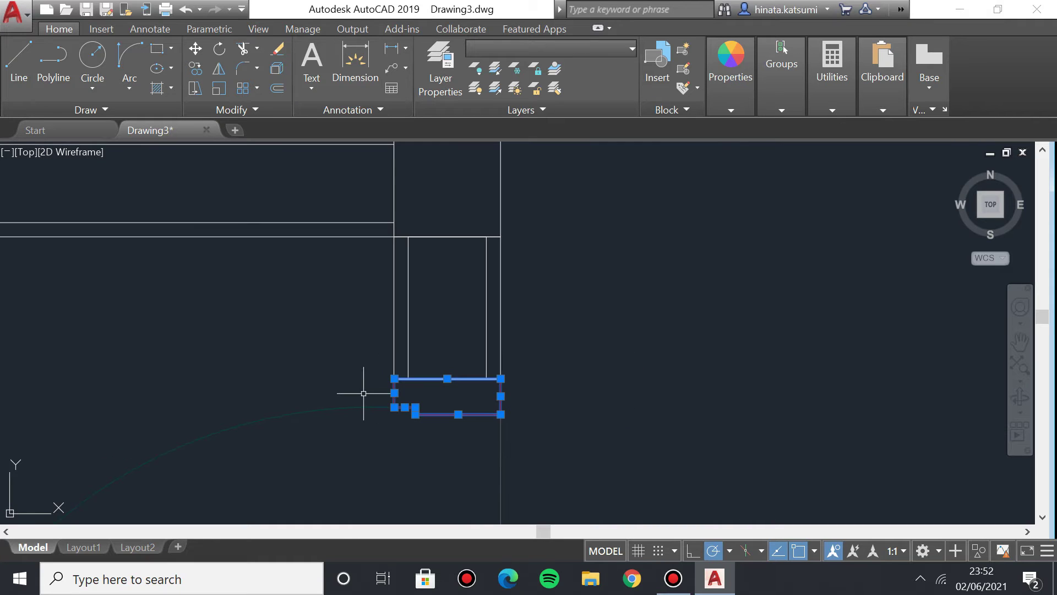
type("copy")
key("Return")
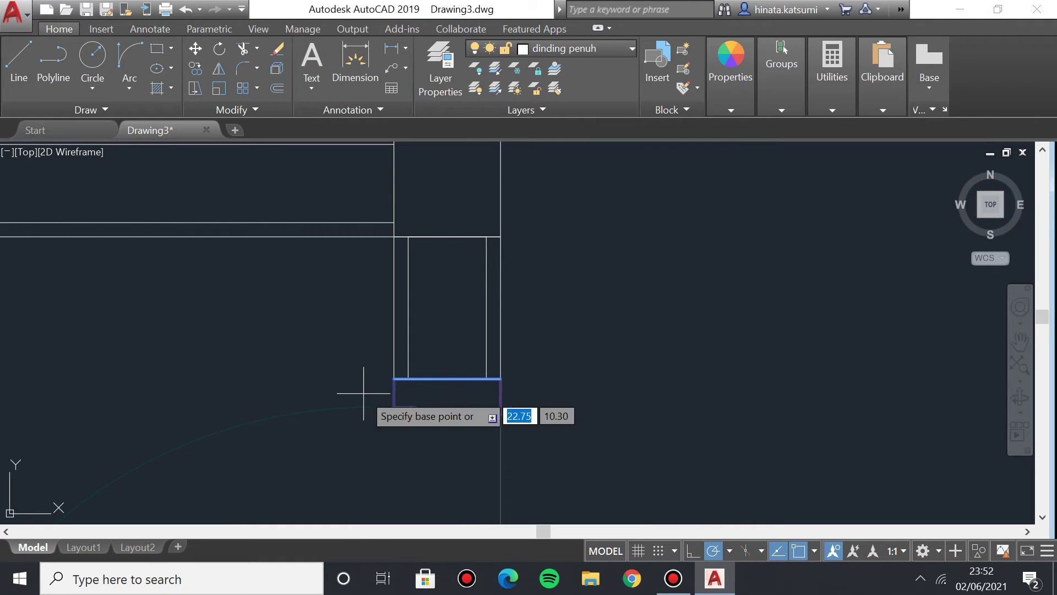
left_click(393, 378)
mouse_move(269, 263)
middle_mouse_down()
mouse_move(465, 485)
mouse_move(449, 326)
mouse_move(456, 418)
middle_mouse_up()
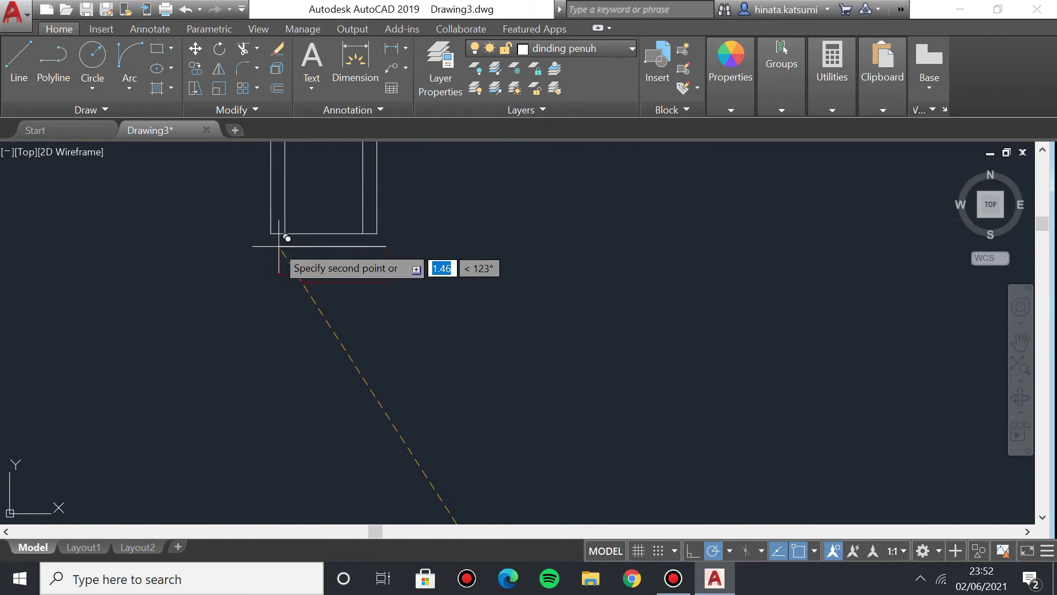
scroll(277, 237, "up", 5)
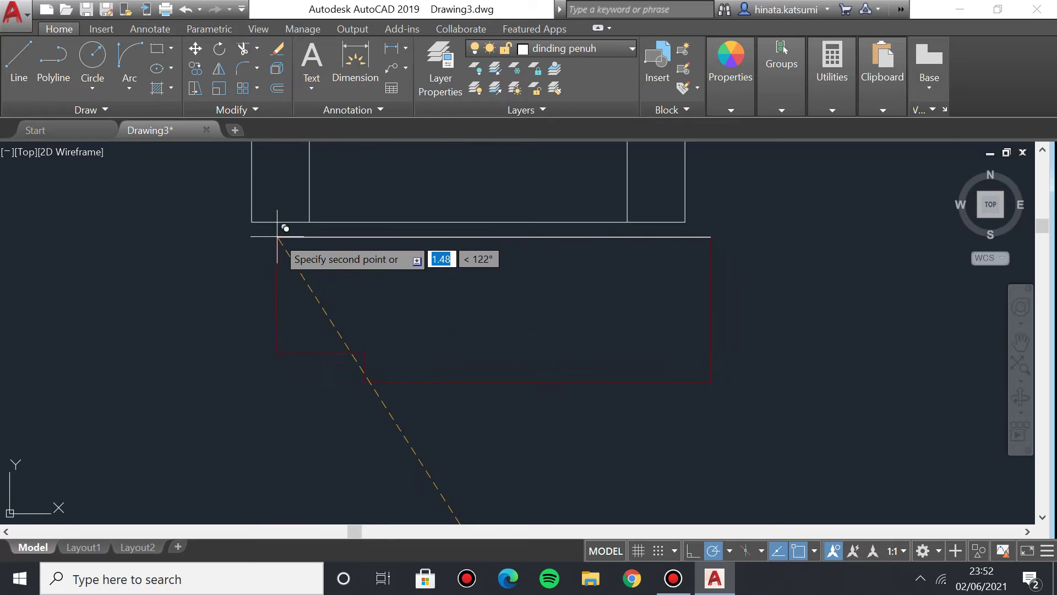
scroll(365, 347, "down", 4)
scroll(365, 347, "down", 4)
mouse_move(396, 396)
middle_mouse_down()
mouse_move(402, 300)
mouse_move(437, 255)
mouse_move(444, 362)
mouse_move(369, 521)
middle_mouse_up()
scroll(437, 255, "up", 4)
scroll(406, 311, "up", 4)
key("Escape")
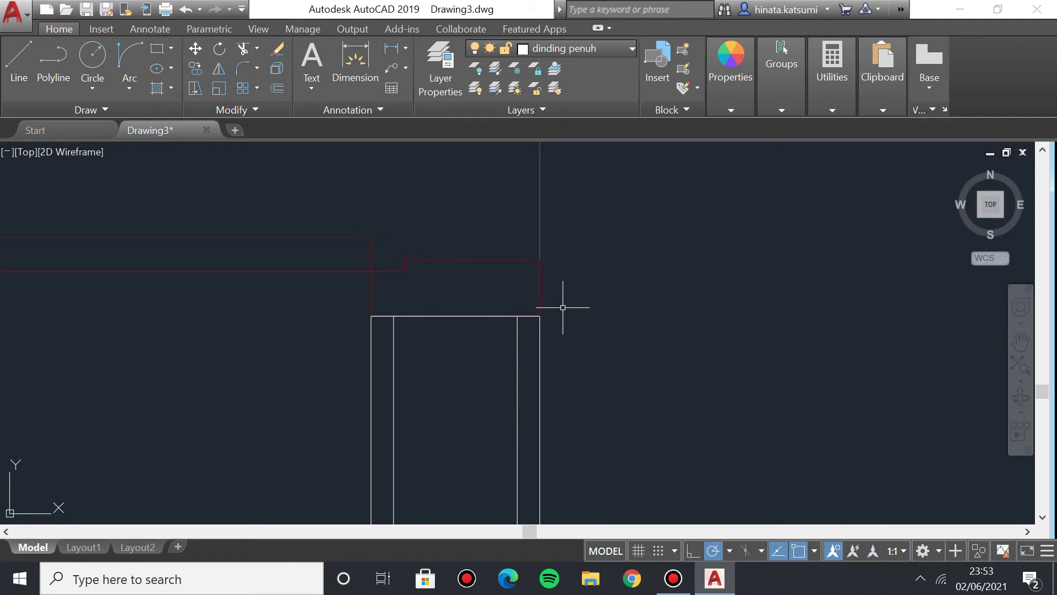
left_click(582, 320)
left_click(374, 239)
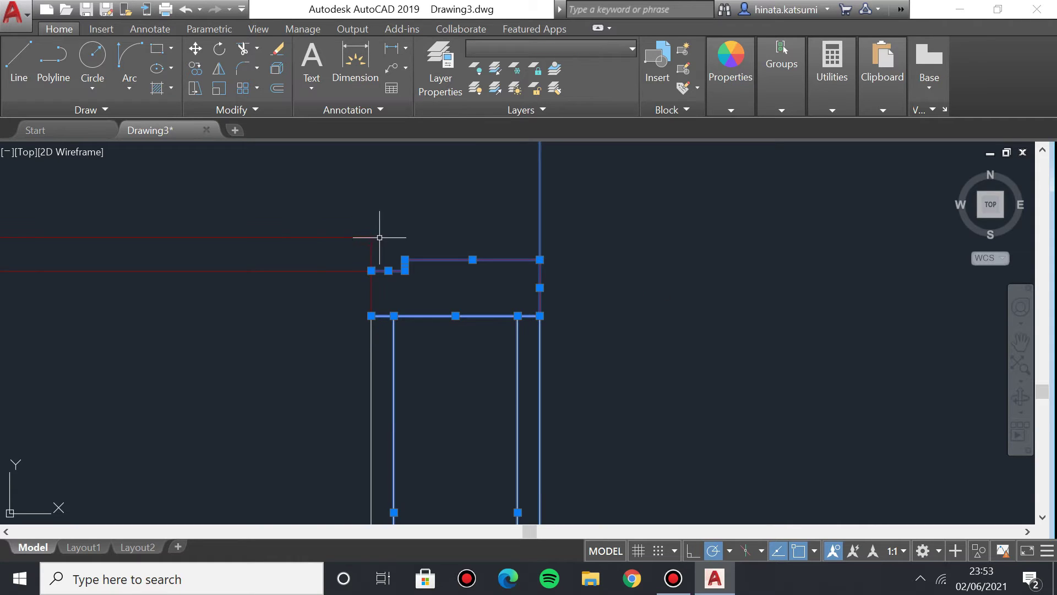
key("Escape")
middle_click_drag(439, 328, 538, 368)
scroll(537, 368, "up", 6)
left_click(381, 206)
key("Escape")
Copy the rotated door's lower frame profile by its upper right corner onto the new opening's lower wall stub.
left_click(354, 254)
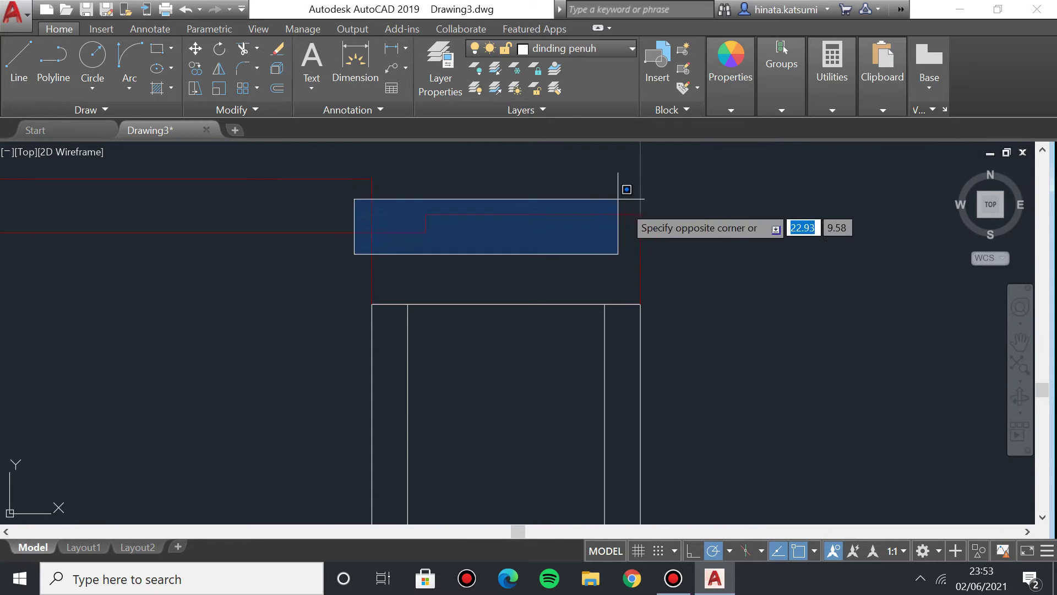
left_click(682, 280)
left_click(371, 247)
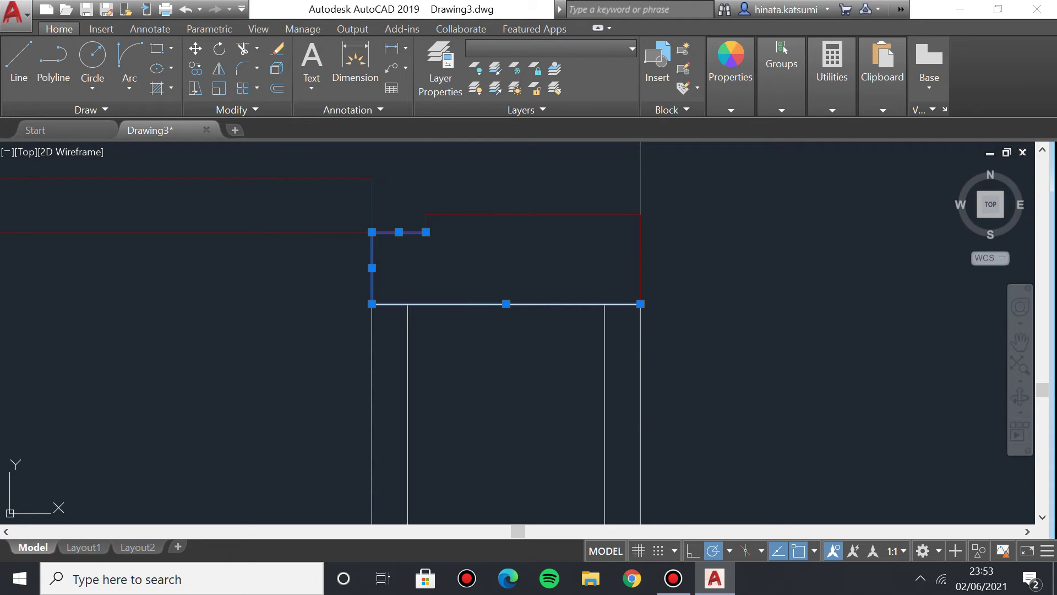
scroll(491, 260, "down", 2)
type("co")
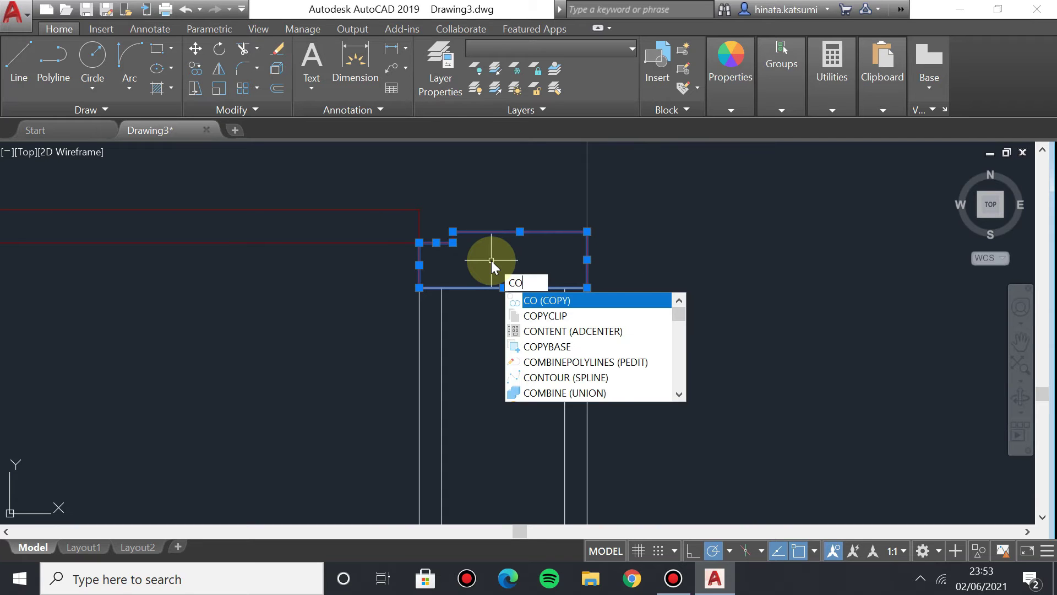
key("Return")
scroll(513, 346, "down", 4)
middle_click_drag(512, 347, 560, 413)
left_click(542, 394)
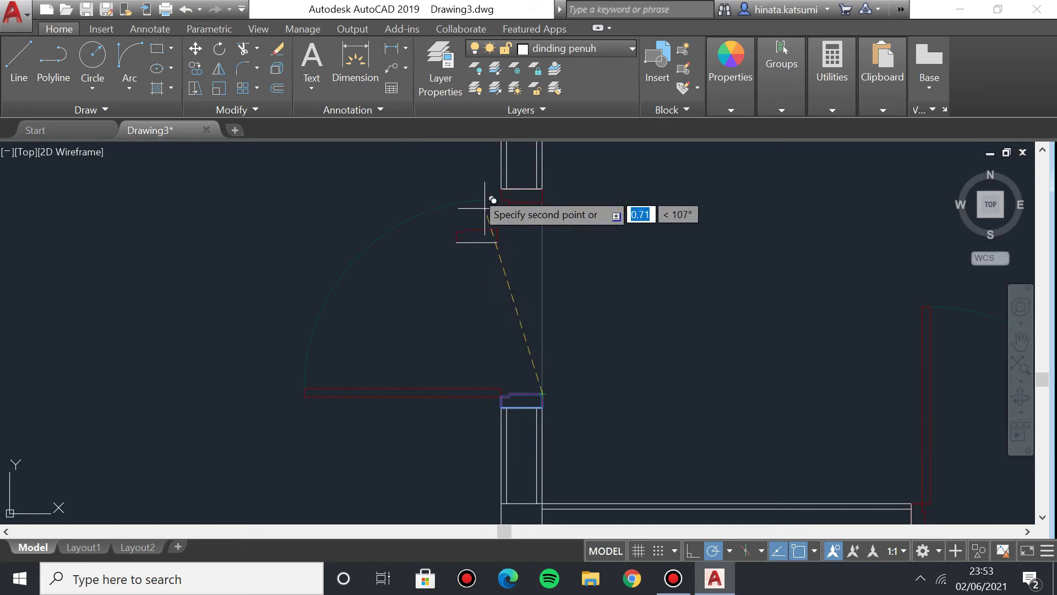
scroll(455, 431, "up", 3)
middle_click_drag(686, 380, 823, 351)
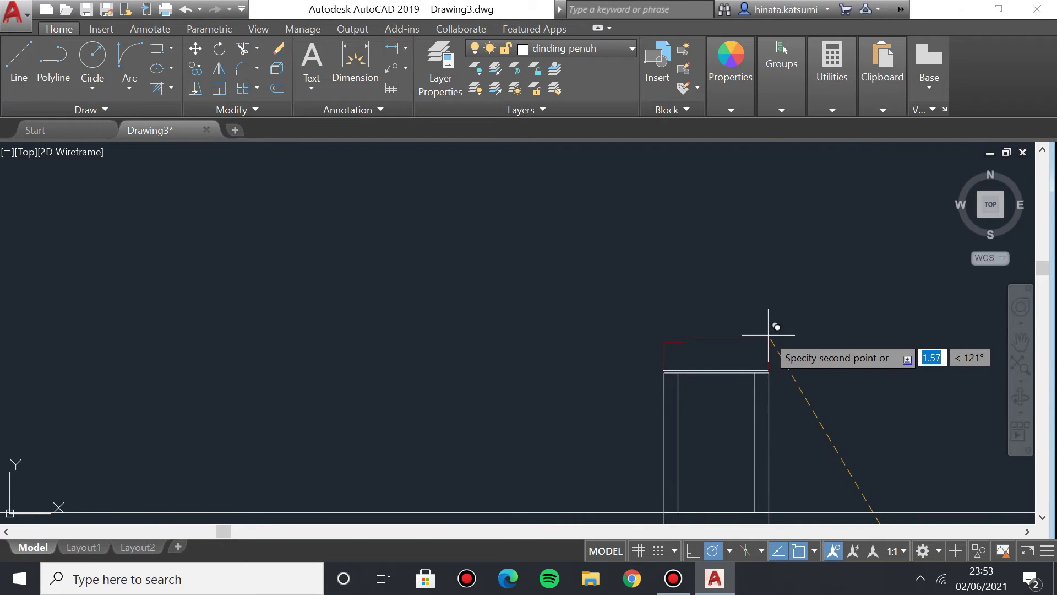
scroll(768, 344, "up", 4)
scroll(746, 325, "up", 2)
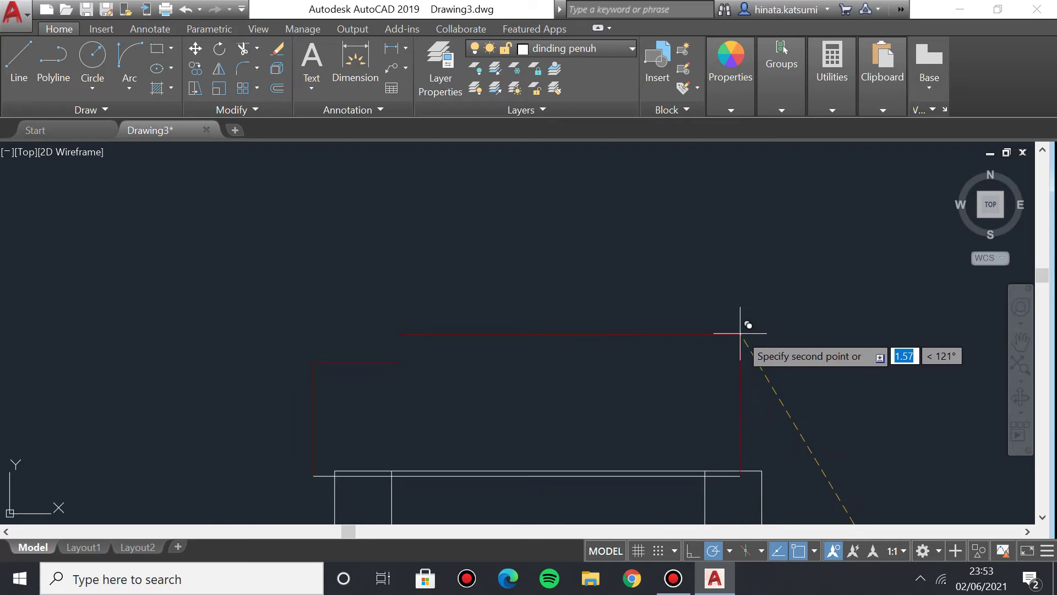
scroll(755, 326, "down", 2)
scroll(767, 318, "up", 2)
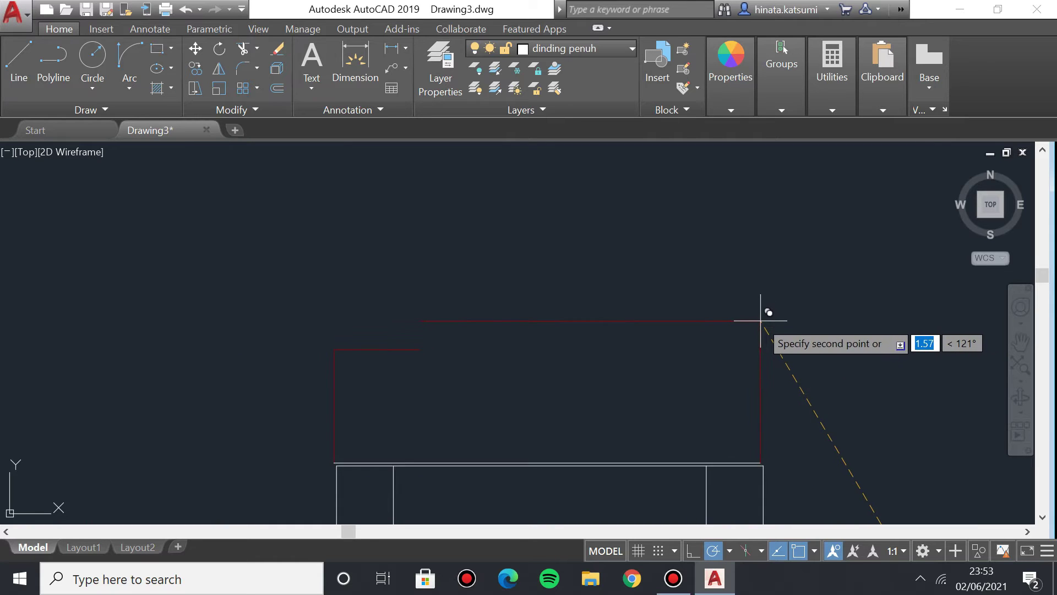
scroll(761, 353, "up", 4)
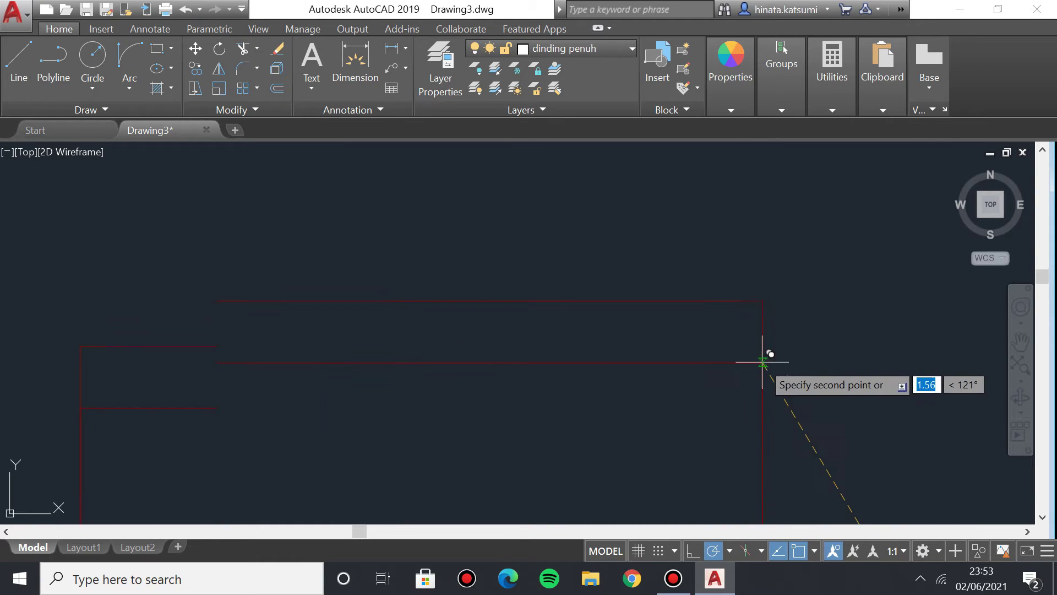
key("Escape")
Select all segments of the frame copy on the new opening's lower wall stub and delete them.
scroll(566, 344, "down", 3)
left_click(815, 417)
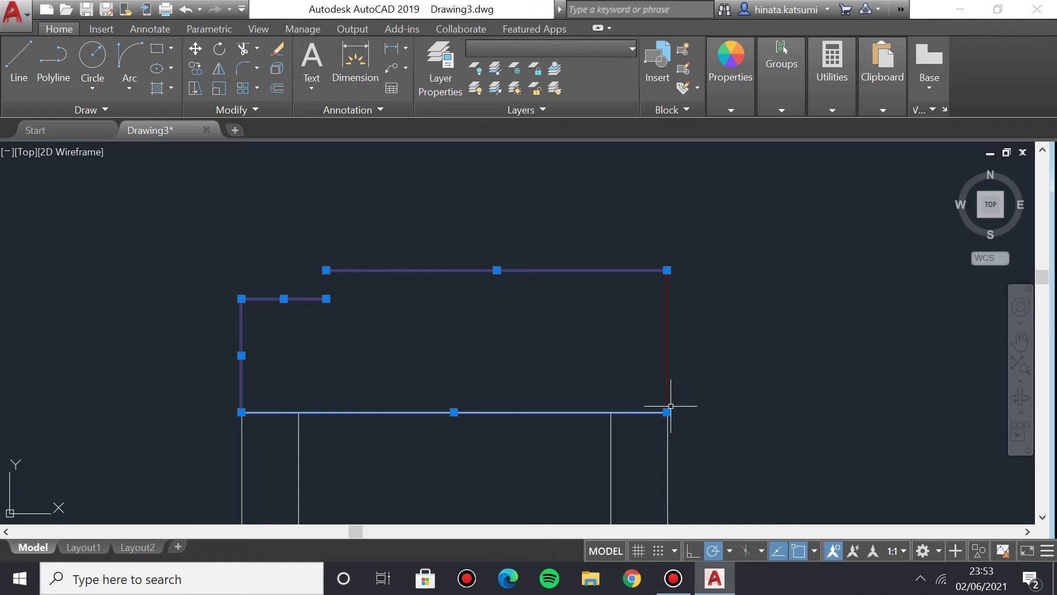
scroll(529, 399, "down", 2)
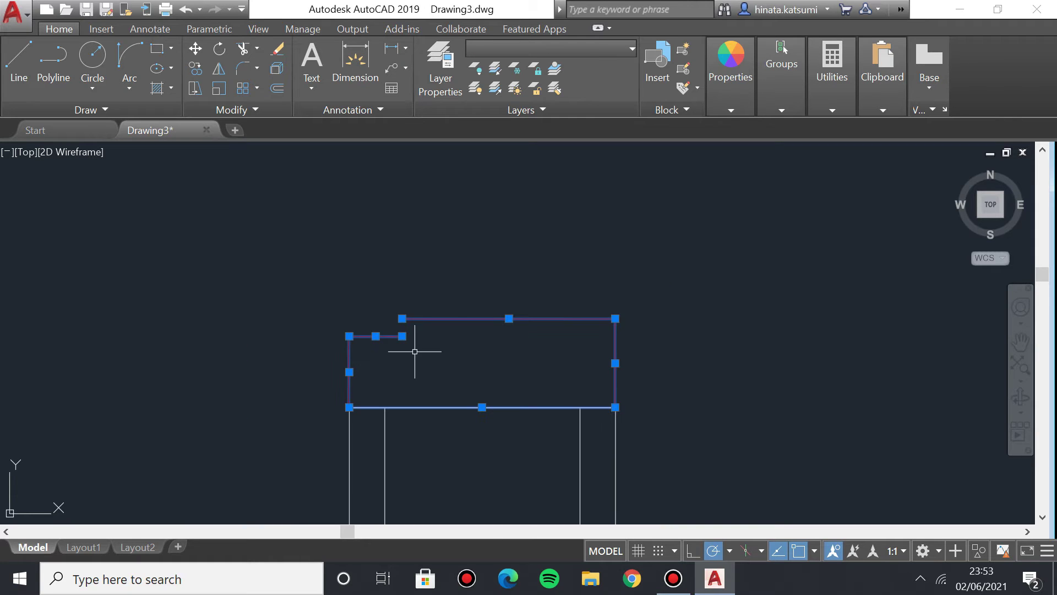
key("Escape")
Copy the rotated door's lower frame profile by its lower left corner onto the new opening's lower wall stub.
scroll(609, 170, "up", 3)
scroll(620, 420, "down", 3)
scroll(561, 330, "up", 3)
middle_click_drag(573, 408, 404, 166)
middle_click_drag(578, 386, 316, 148)
scroll(405, 269, "up", 3)
middle_click_drag(585, 347, 168, 243)
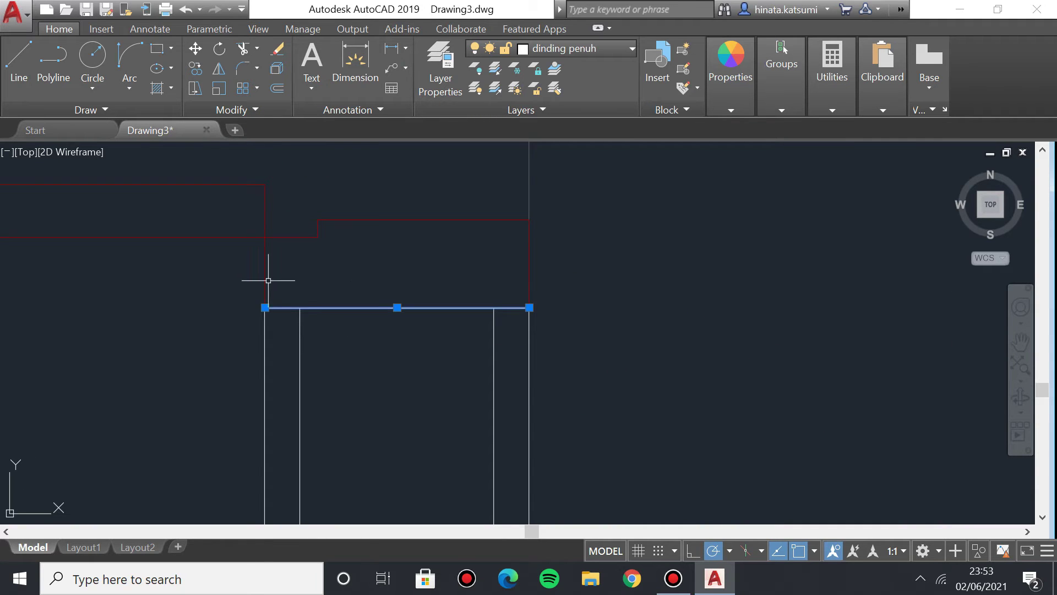
left_click(330, 223)
left_click(338, 219)
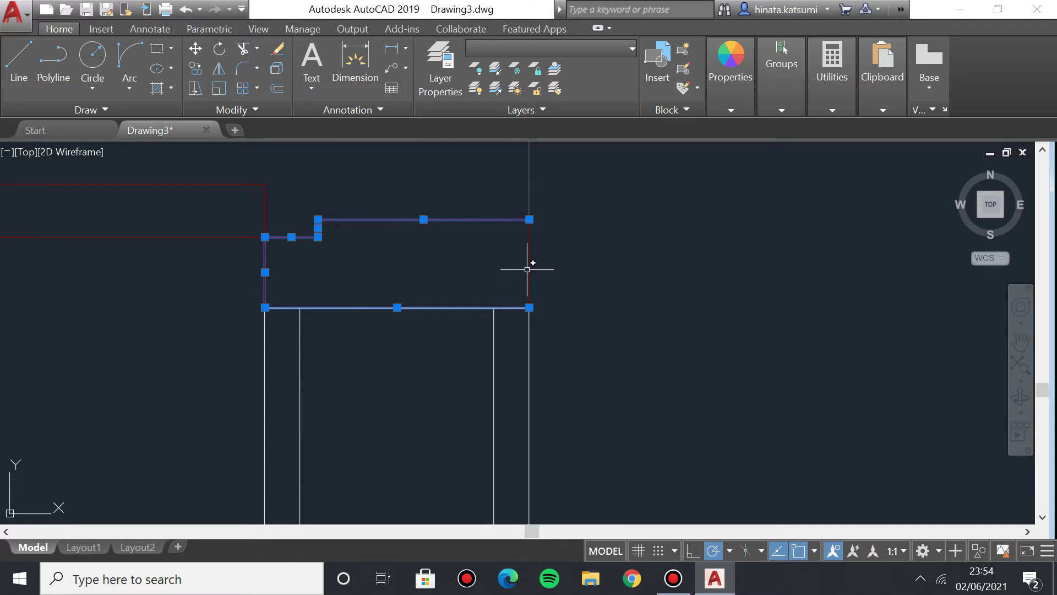
type("COPY")
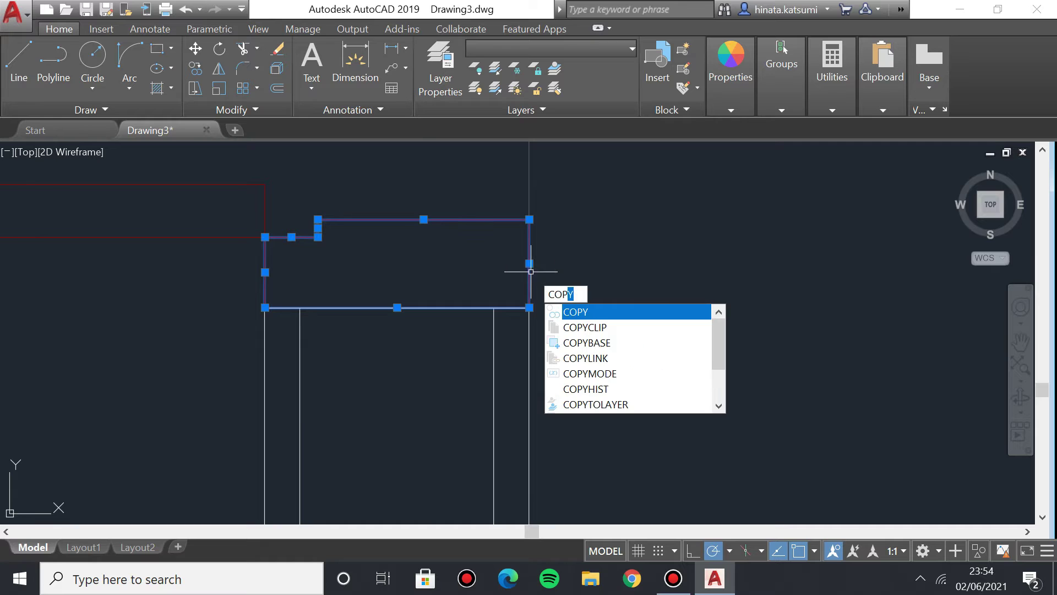
key("Return")
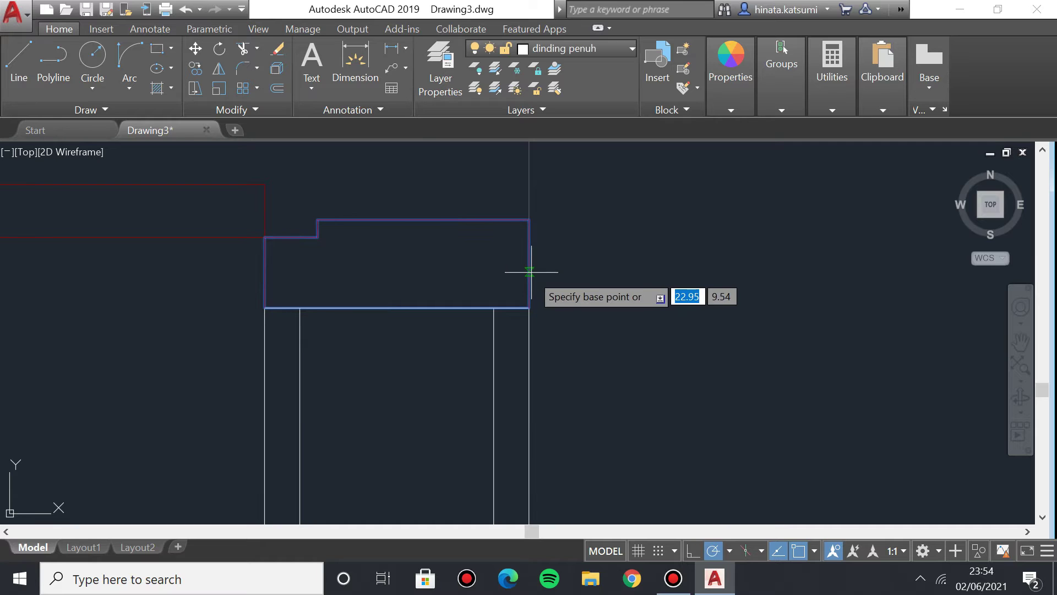
left_click(265, 307)
middle_click_drag(256, 220, 447, 351)
scroll(448, 351, "down", 4)
middle_click_drag(470, 166, 496, 514)
scroll(421, 355, "down", 6)
scroll(452, 394, "up", 4)
middle_click_drag(342, 286, 602, 564)
middle_click_drag(316, 224, 374, 344)
scroll(392, 353, "up", 4)
scroll(365, 337, "up", 6)
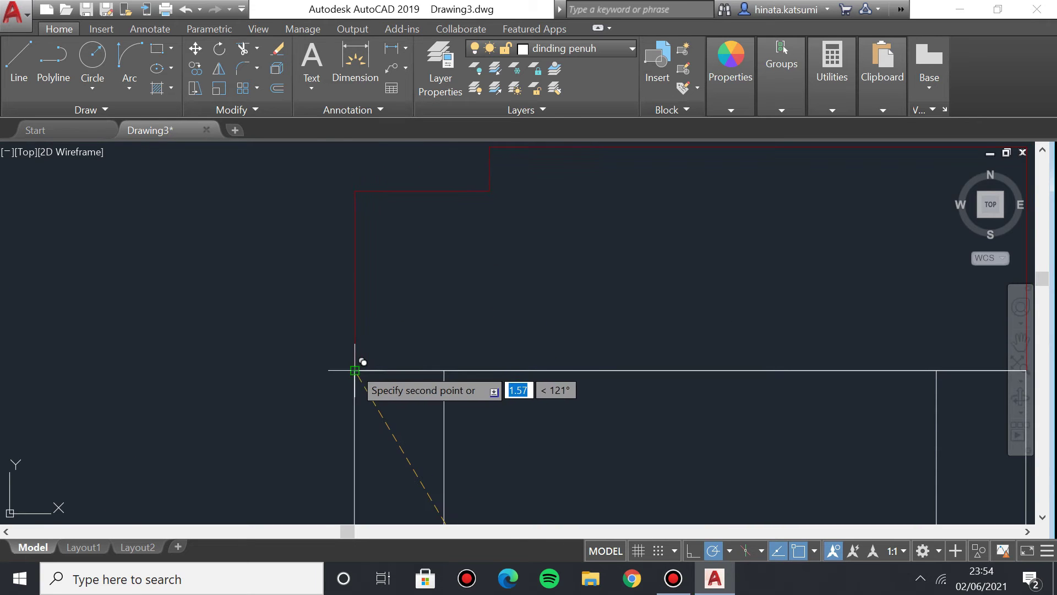
left_click(354, 370)
key("Escape")
scroll(445, 329, "down", 10)
middle_click_drag(450, 304, 504, 434)
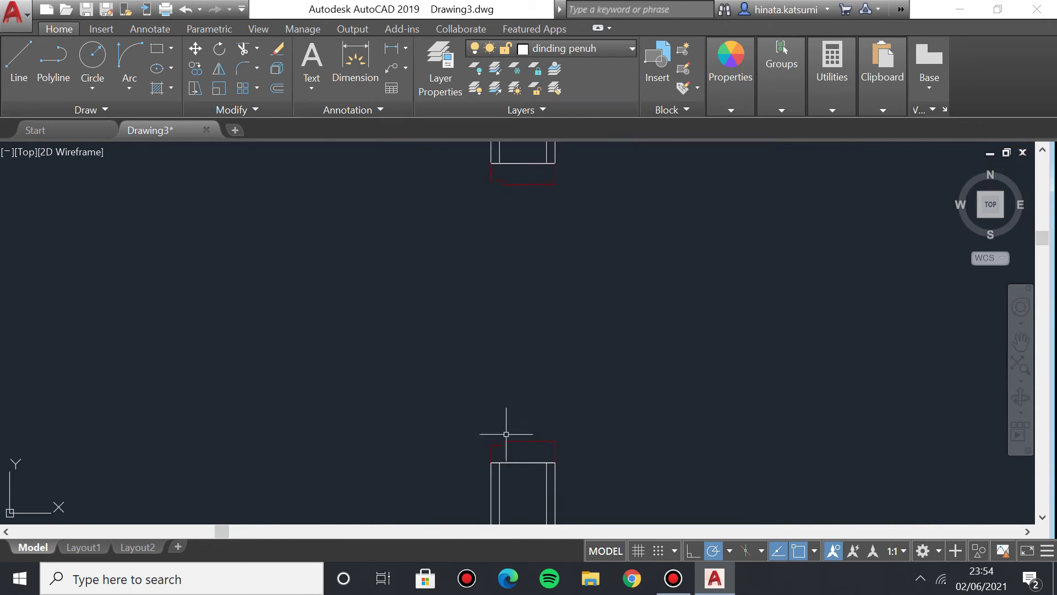
left_click(19, 61)
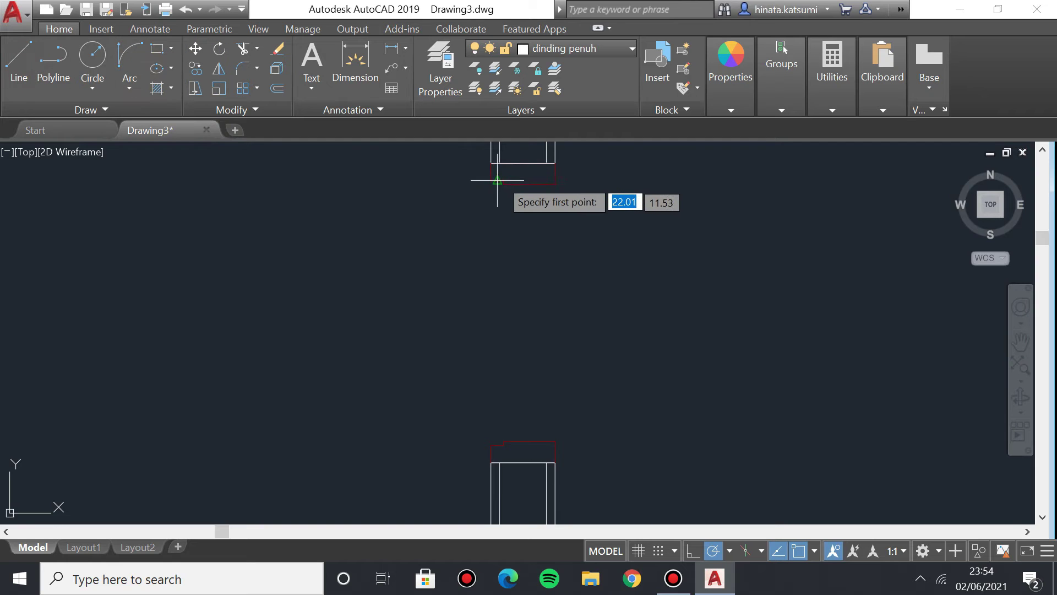
scroll(486, 180, "up", 6)
left_click(382, 266)
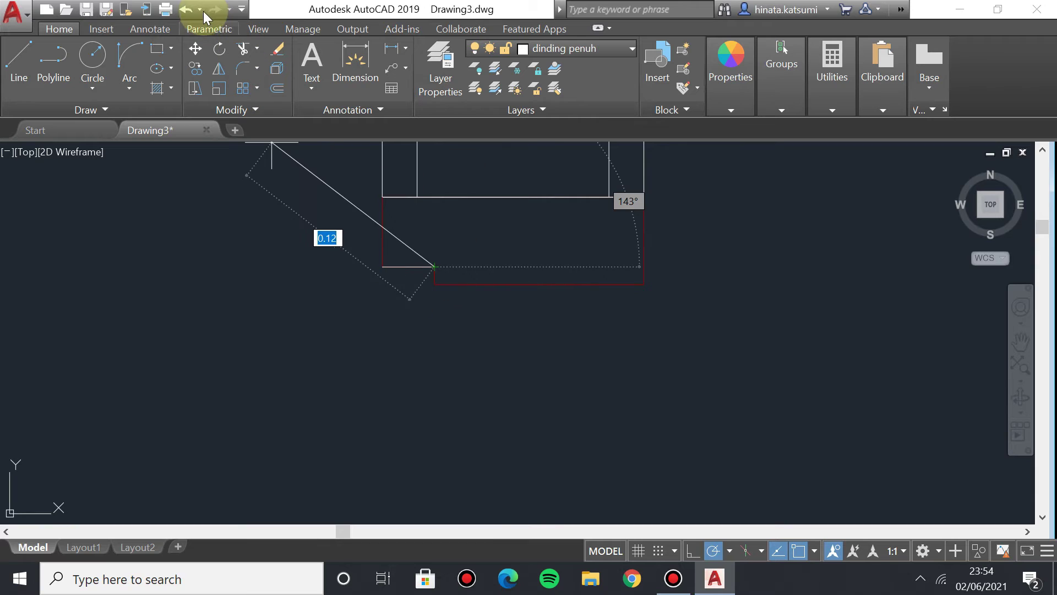
left_click(187, 10)
Draw the door leaf's outline on the kusen layer between the notches of the new opening's upper and lower frame profiles.
left_click(609, 47)
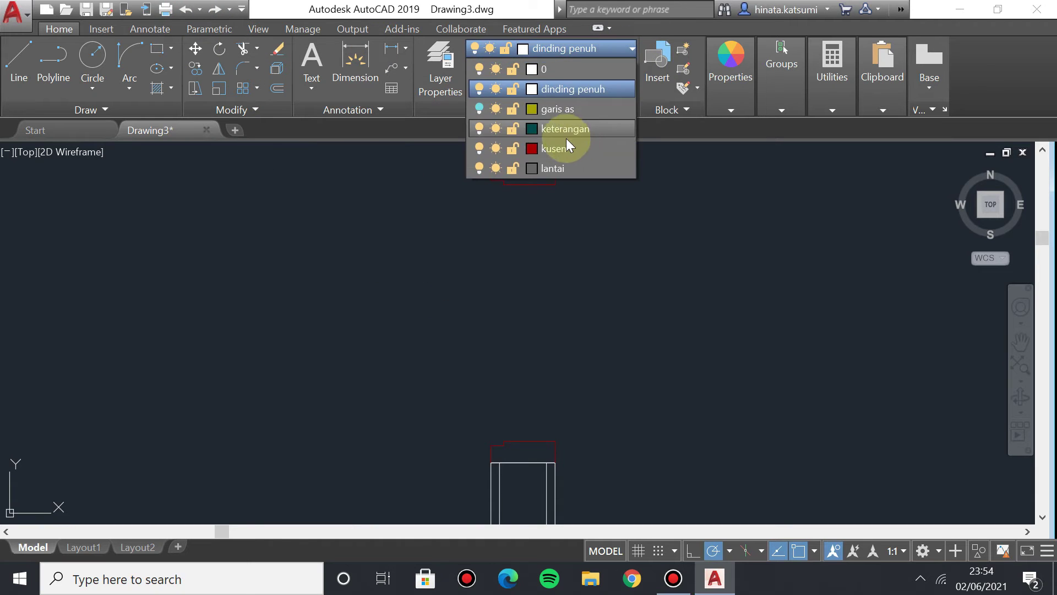
left_click(567, 137)
left_click(19, 60)
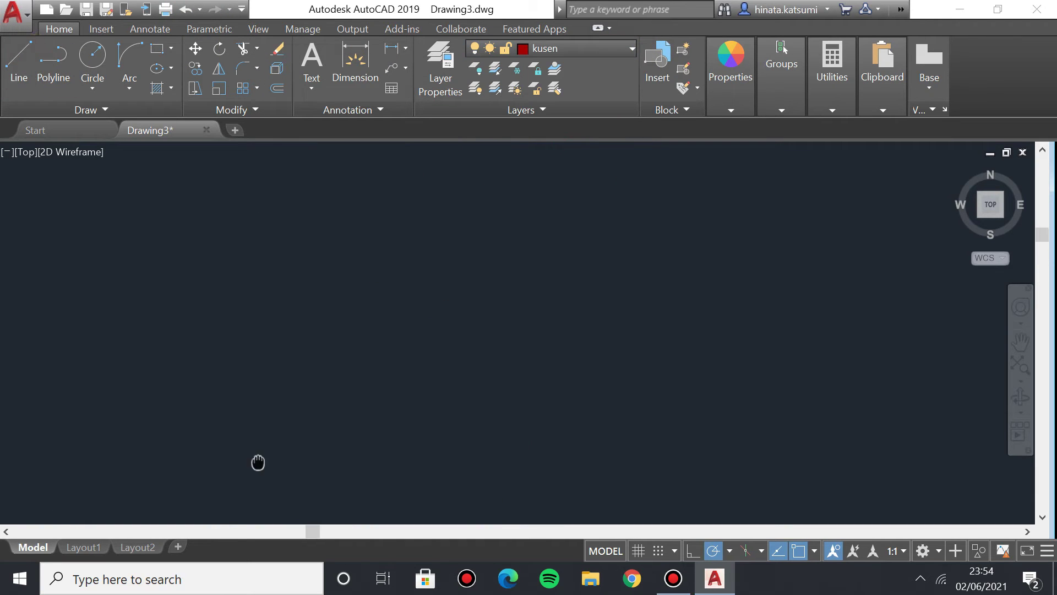
scroll(462, 207, "up", 6)
middle_click_drag(632, 174, 295, 295)
left_click(328, 313)
scroll(407, 275, "down", 4)
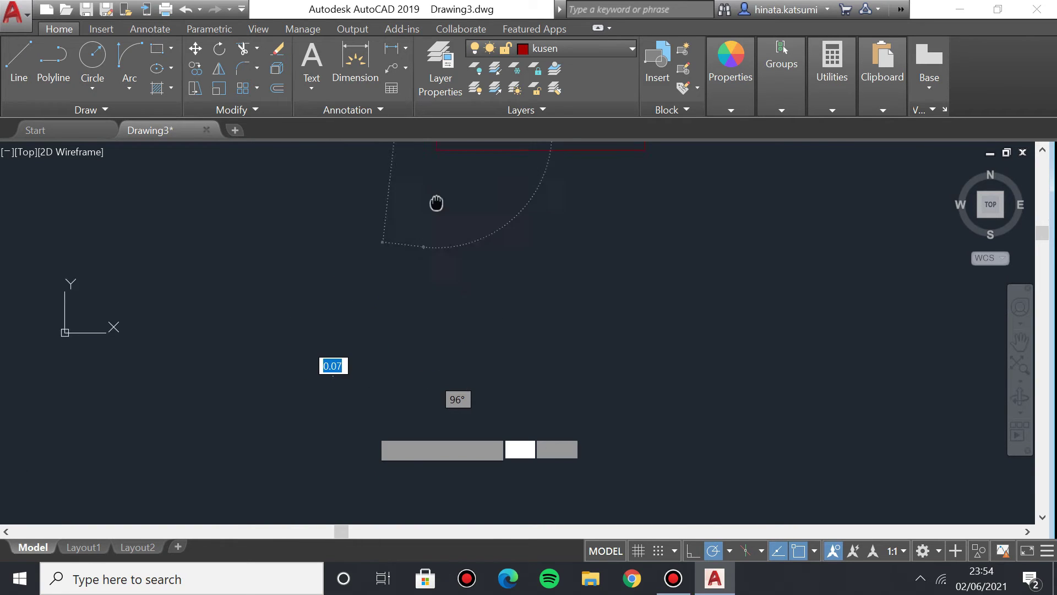
scroll(425, 425, "up", 2)
scroll(471, 294, "down", 2)
scroll(491, 412, "up", 2)
left_click(467, 307)
key("Escape")
scroll(415, 377, "down", 1)
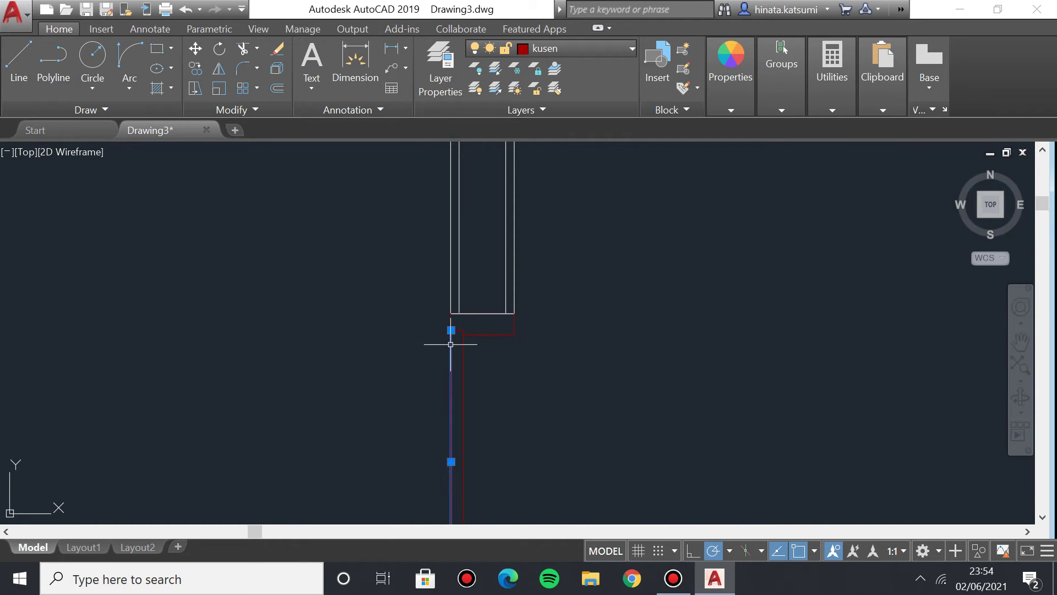
Select the outline lines of the new door leaf and combine them into one group.
scroll(450, 344, "up", 5)
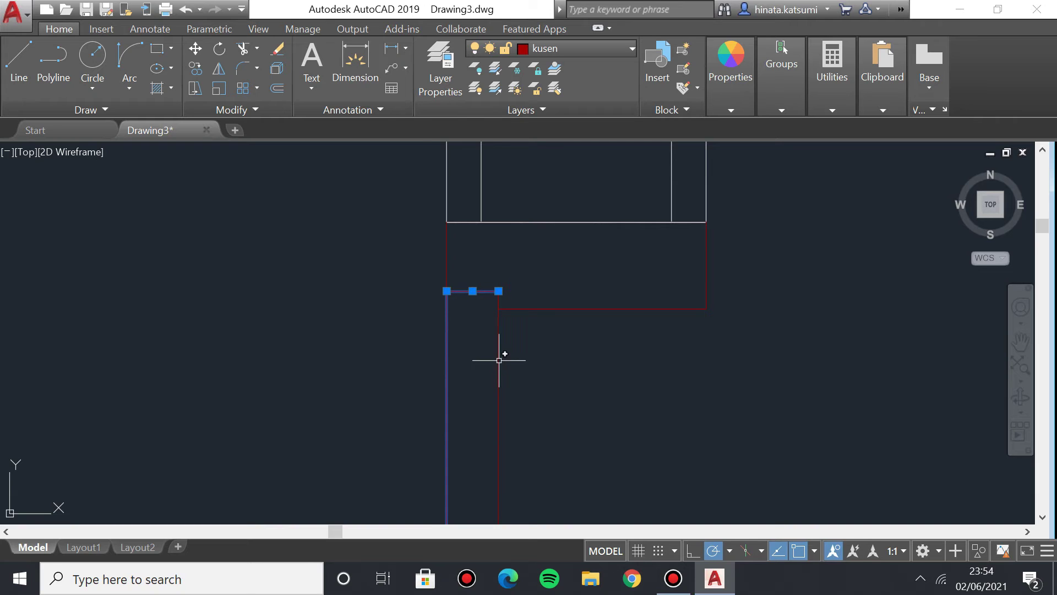
scroll(484, 309, "down", 5)
scroll(463, 201, "up", 4)
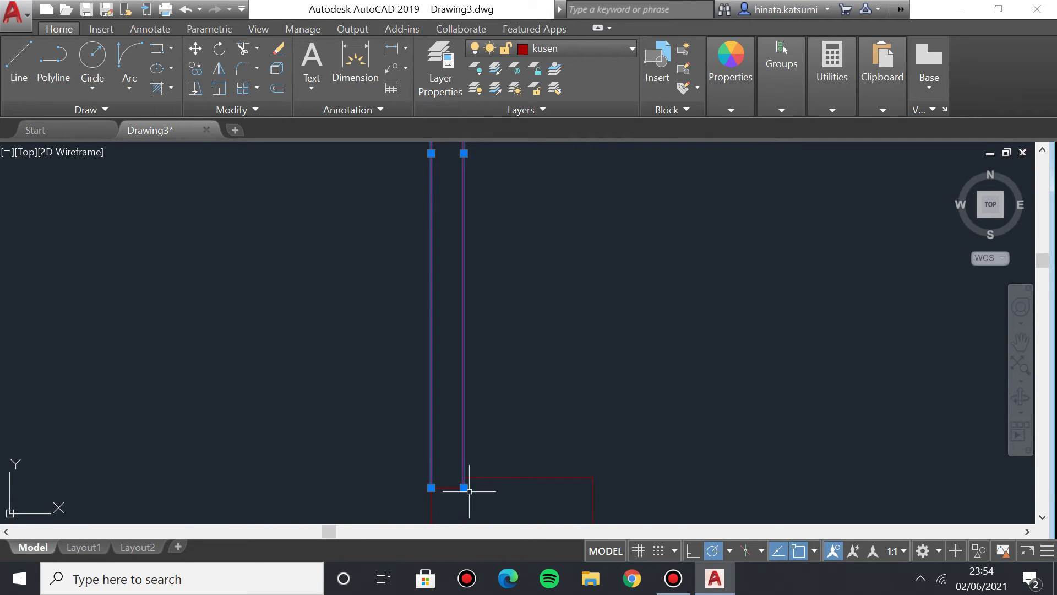
left_click(449, 490)
left_click(470, 481)
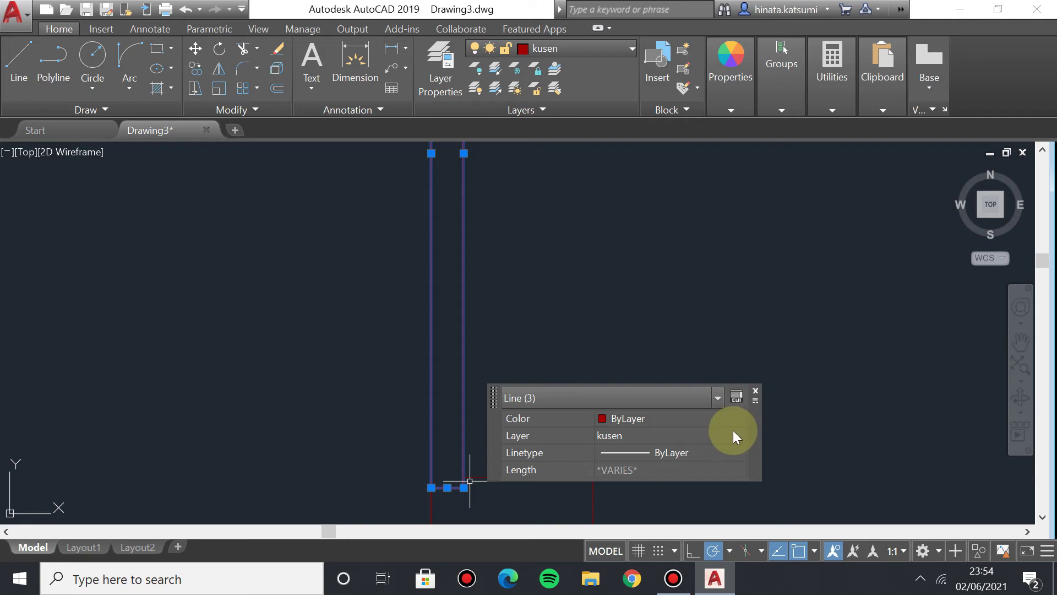
left_click(756, 391)
scroll(424, 328, "down", 2)
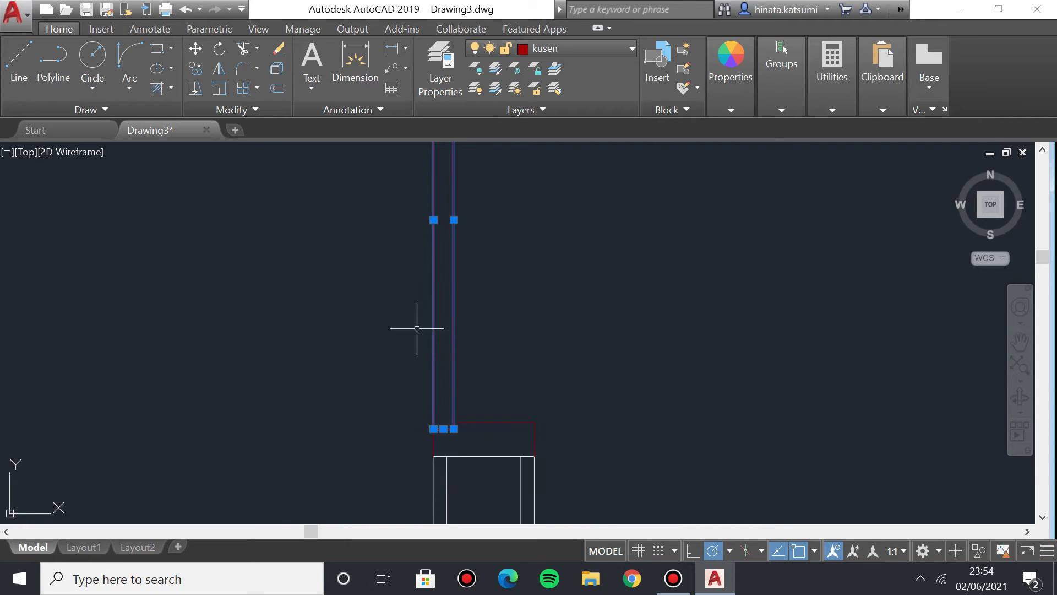
key("Down")
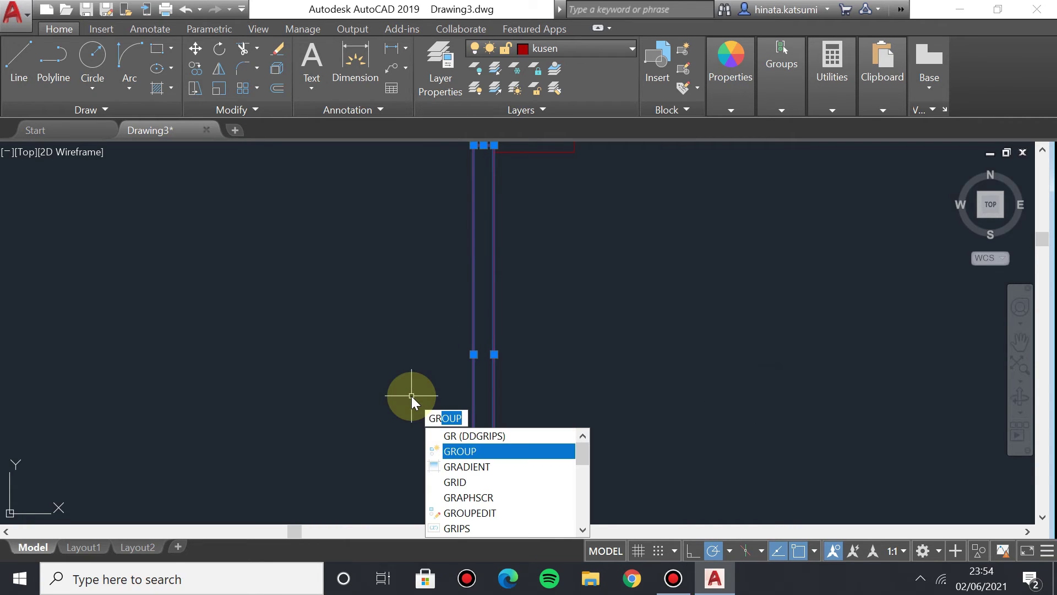
key("Return")
Rotate the door leaf group 90° counterclockwise about its lower left corner, with Ortho on, so it opens into the room on the left.
left_click(474, 295)
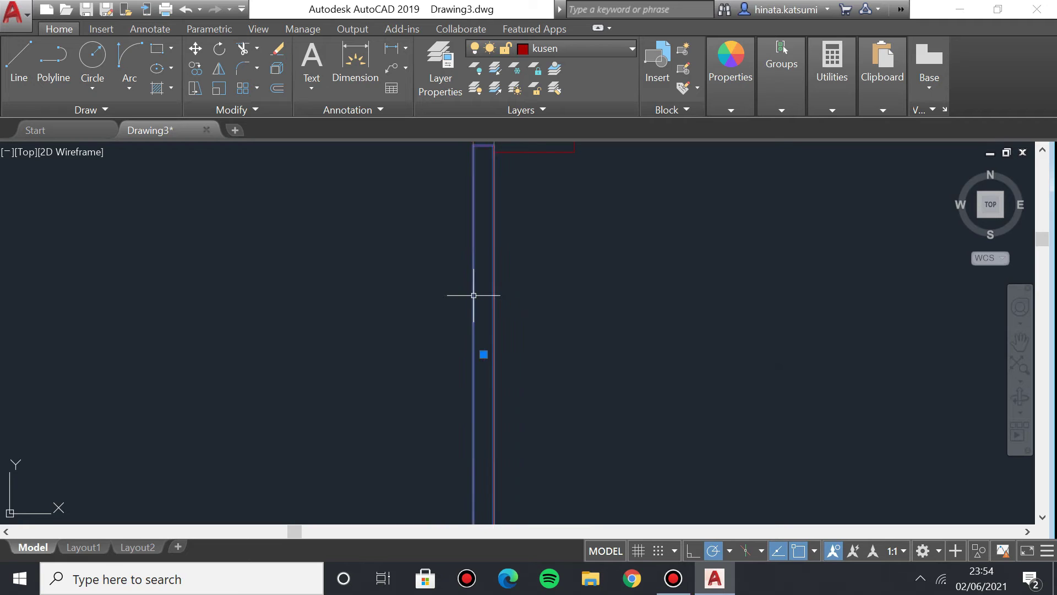
type("r")
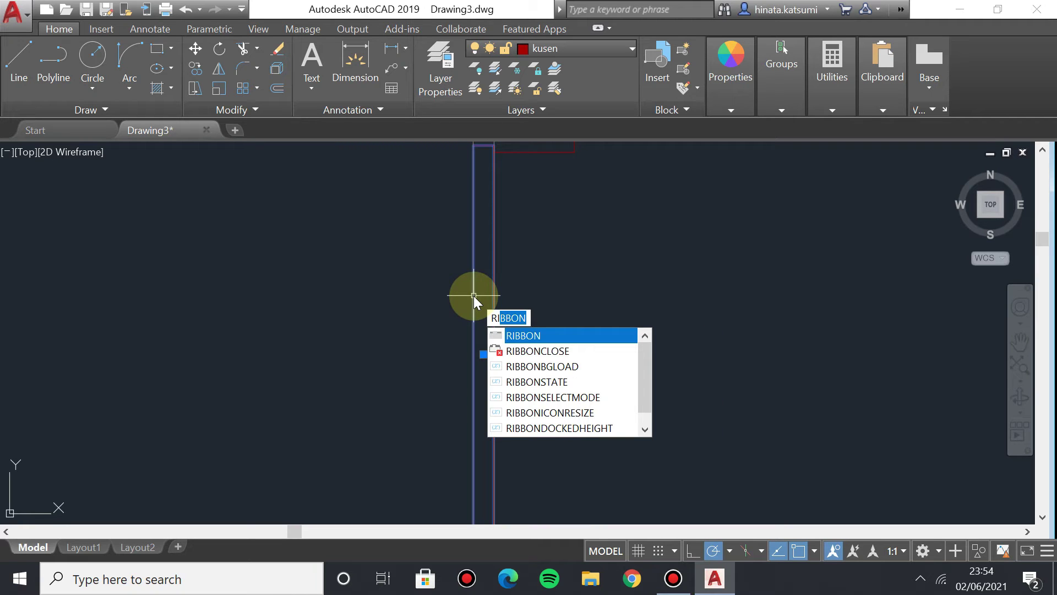
type("o")
key("Return")
scroll(523, 405, "down", 5)
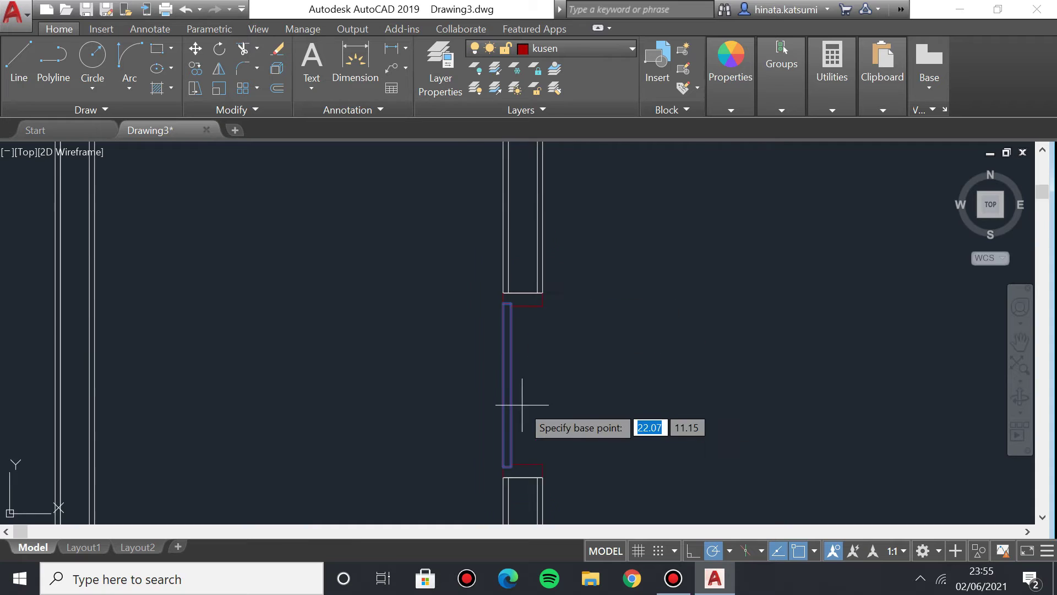
left_click(513, 383)
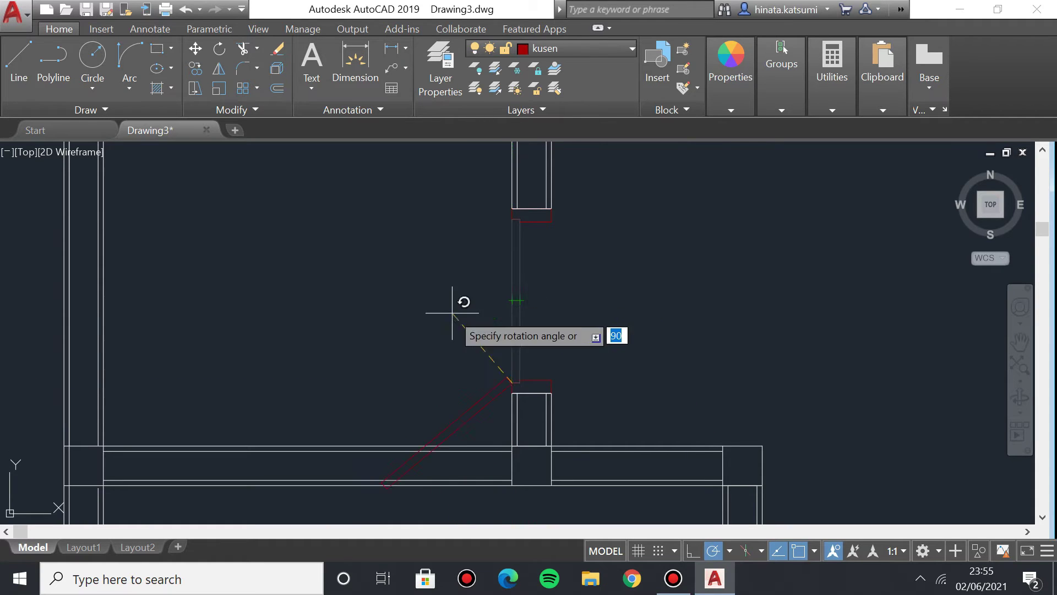
left_click(693, 550)
left_click(490, 329)
scroll(485, 330, "down", 2)
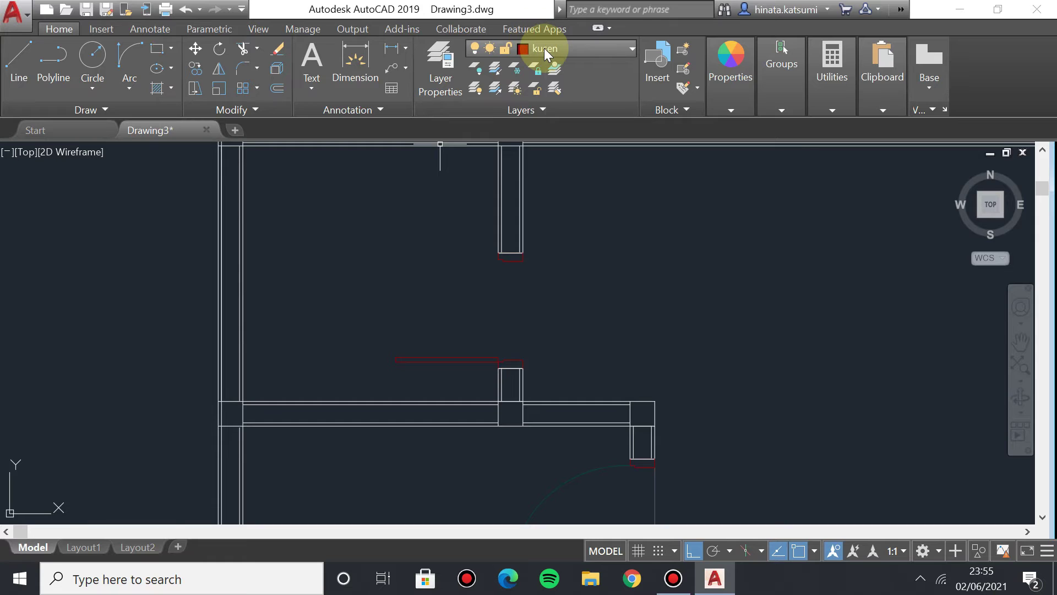
Draw the door's swing arc on the keterangan layer from the open leaf's tip to the upper frame profile.
left_click(528, 44)
left_click(569, 128)
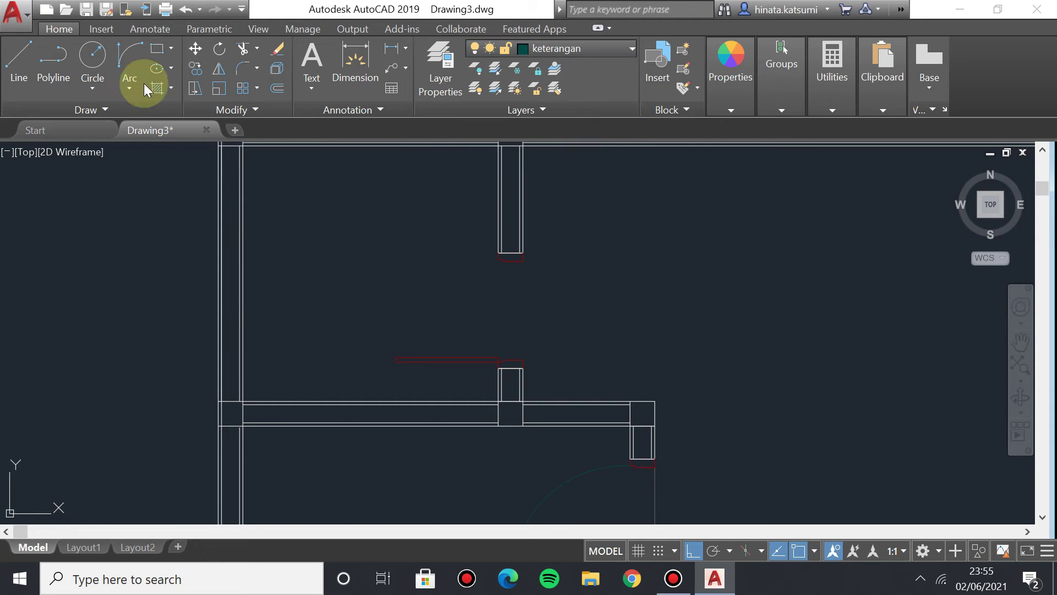
left_click(144, 84)
left_click(207, 312)
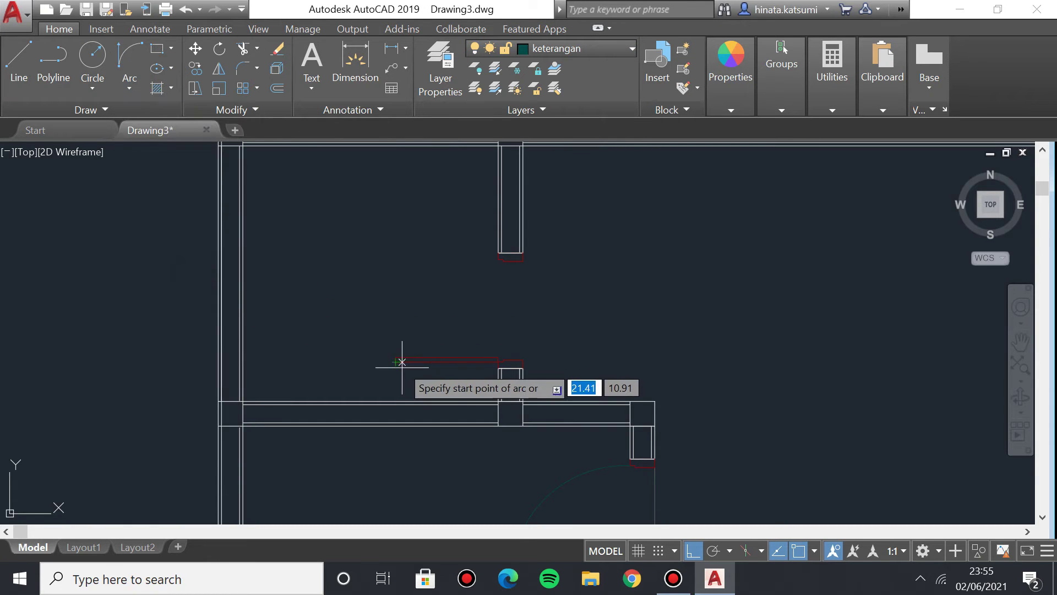
scroll(377, 364, "up", 4)
middle_click_drag(531, 155, 346, 368)
left_click(191, 314)
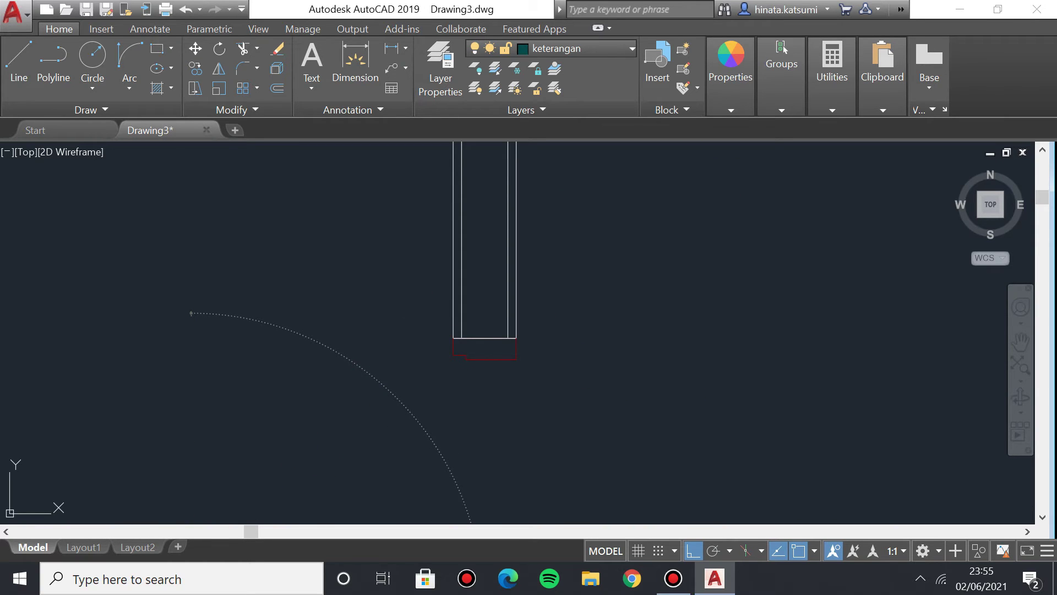
left_click(312, 332)
scroll(312, 331, "down", 2)
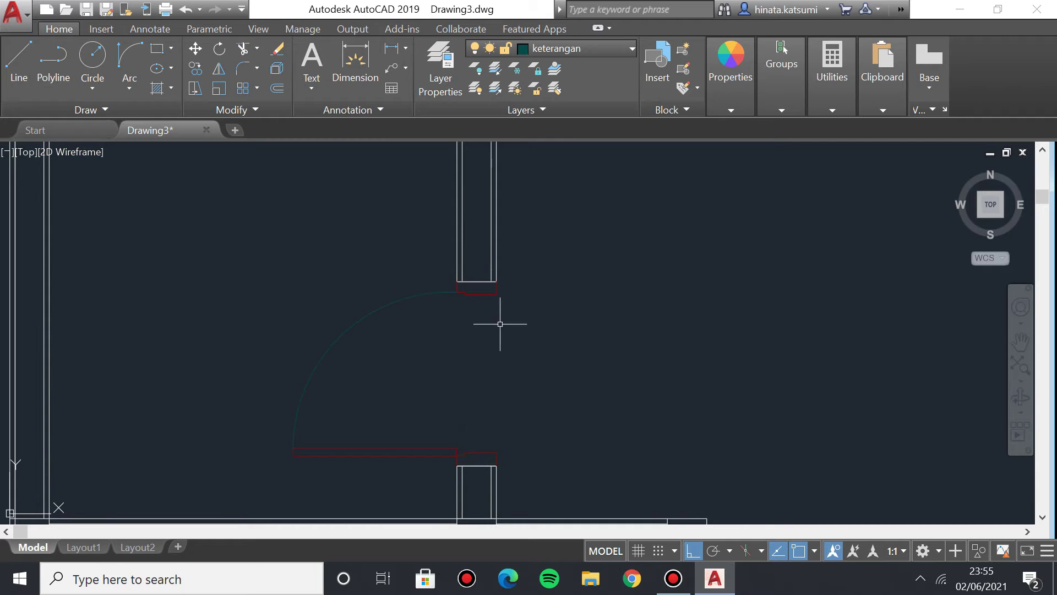
Draw a floor line on the lantai layer joining the right-hand corners of the lower and upper frame profiles.
left_click(580, 49)
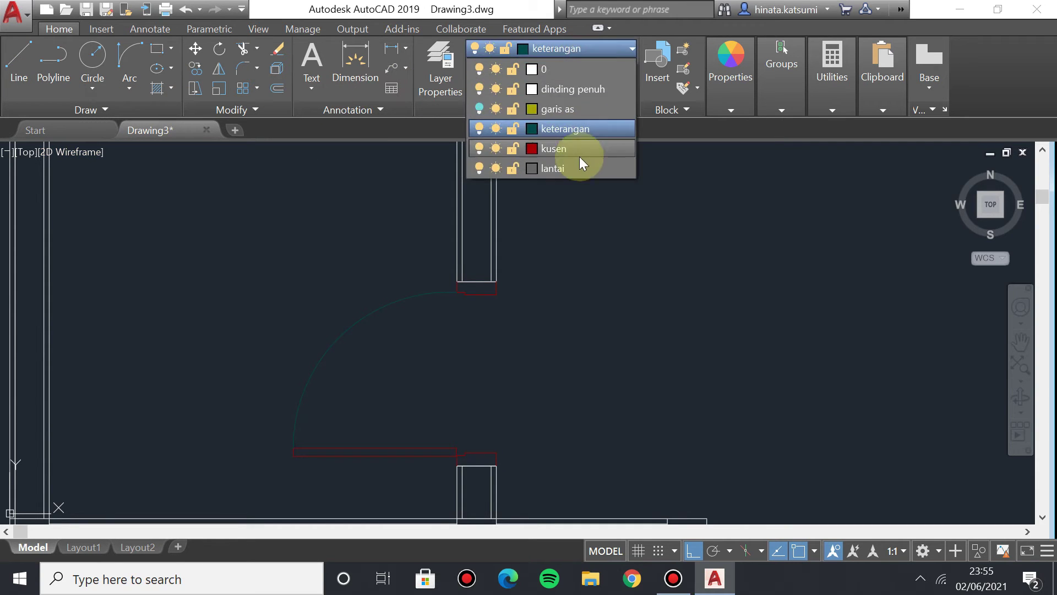
left_click(580, 170)
left_click(20, 58)
left_click(497, 452)
left_click(497, 293)
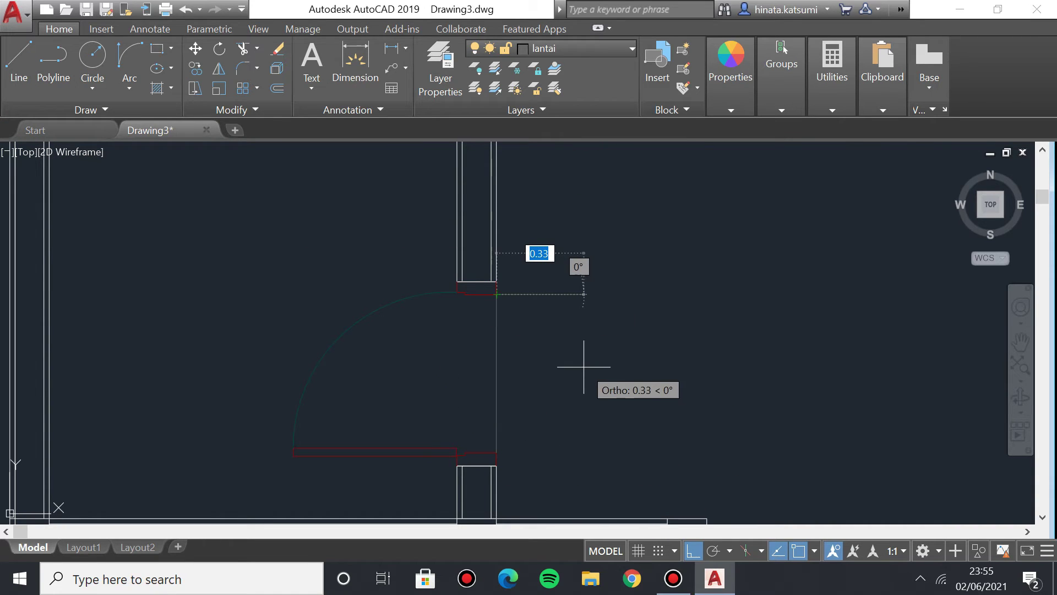
scroll(583, 361, "down", 5)
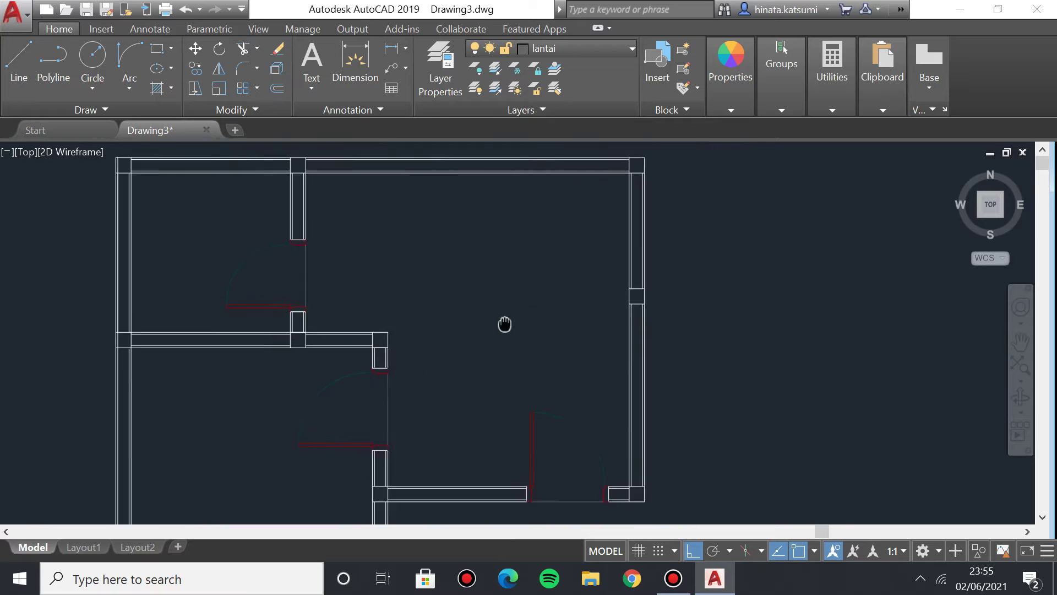
Draw a line on the dinding penuh layer across the horizontal wall left of the entrance door, along the column's right face.
scroll(485, 358, "down", 2)
scroll(496, 231, "up", 7)
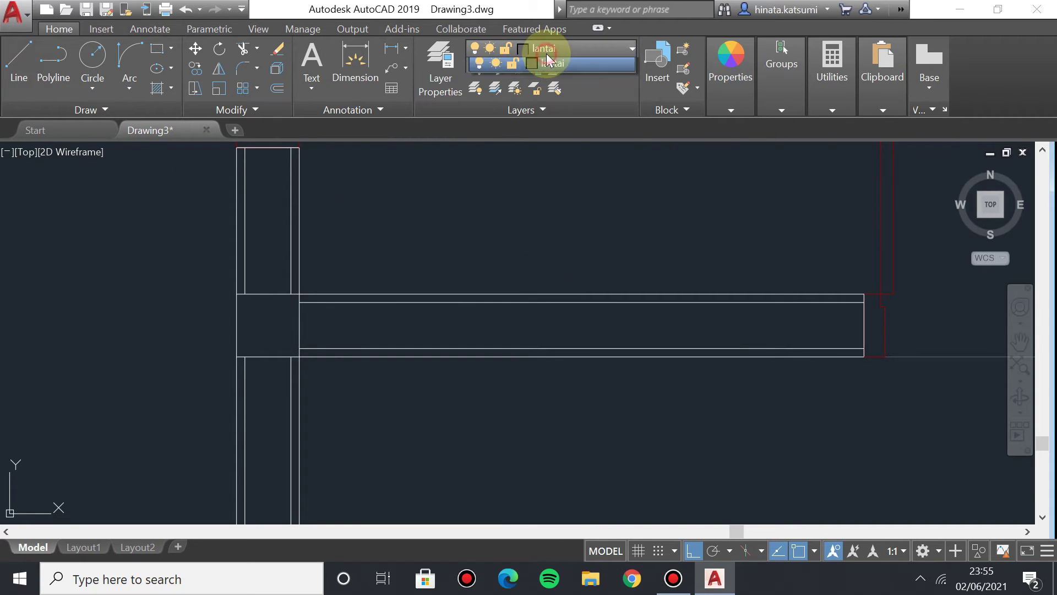
left_click(545, 49)
left_click(573, 89)
scroll(438, 238, "up", 2)
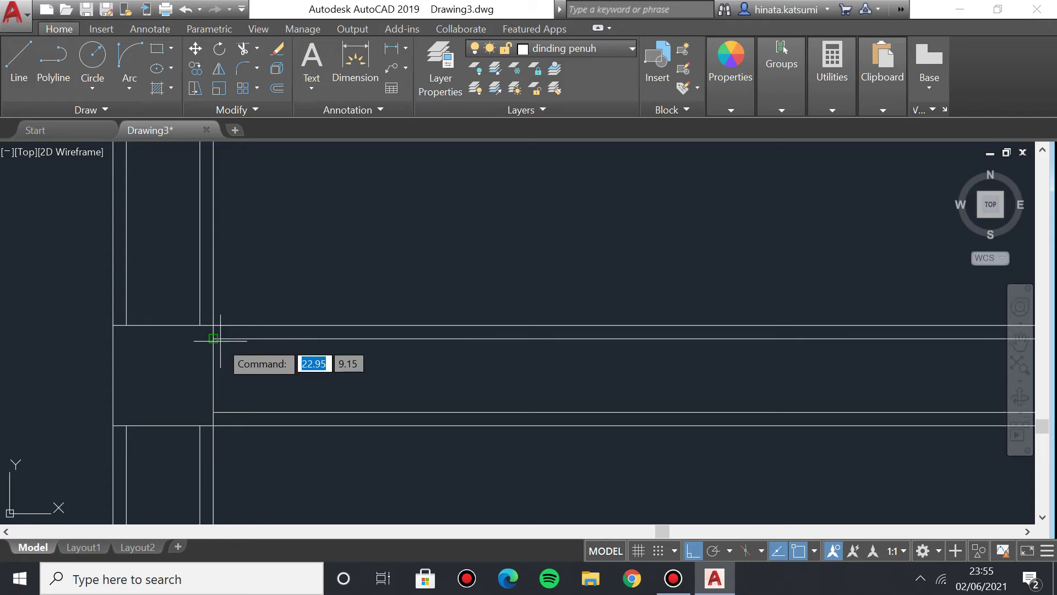
type("l")
key("Return")
left_click(213, 325)
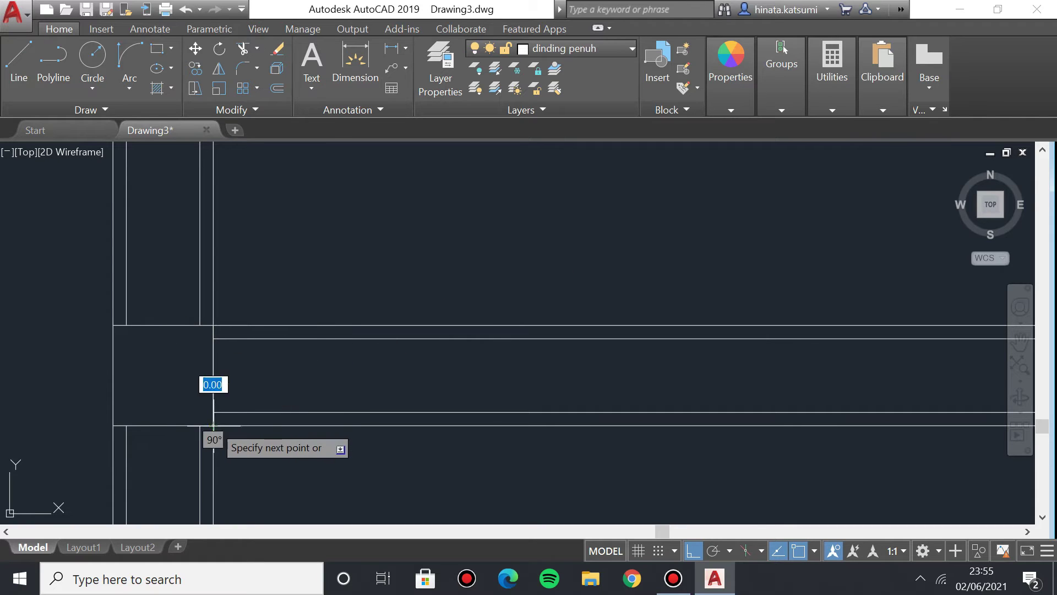
key("Escape")
Offset the line along the column's right face 0.30 to the right across the horizontal wall.
type("of")
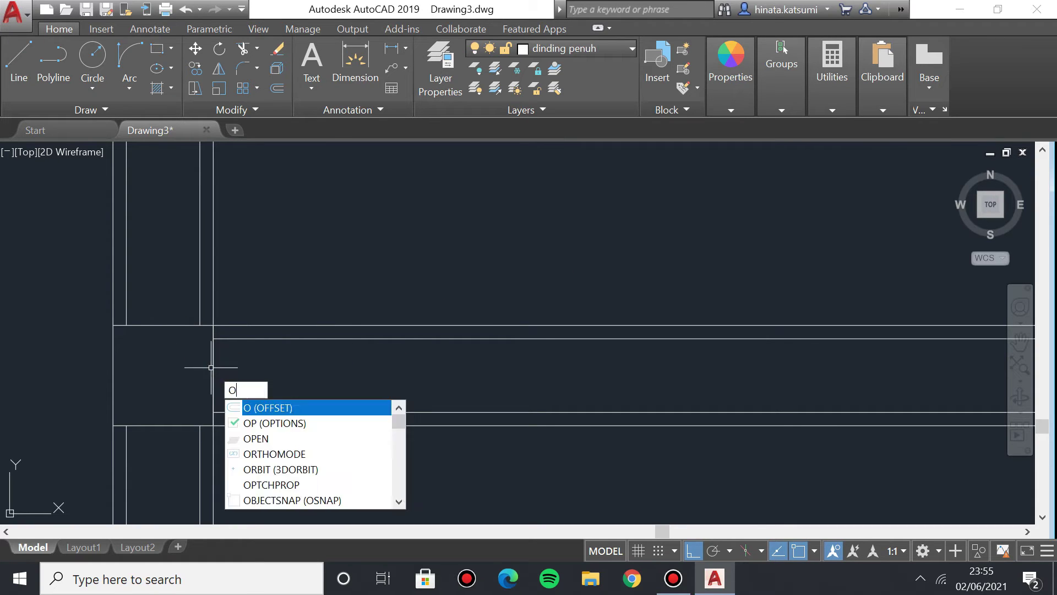
key("Return")
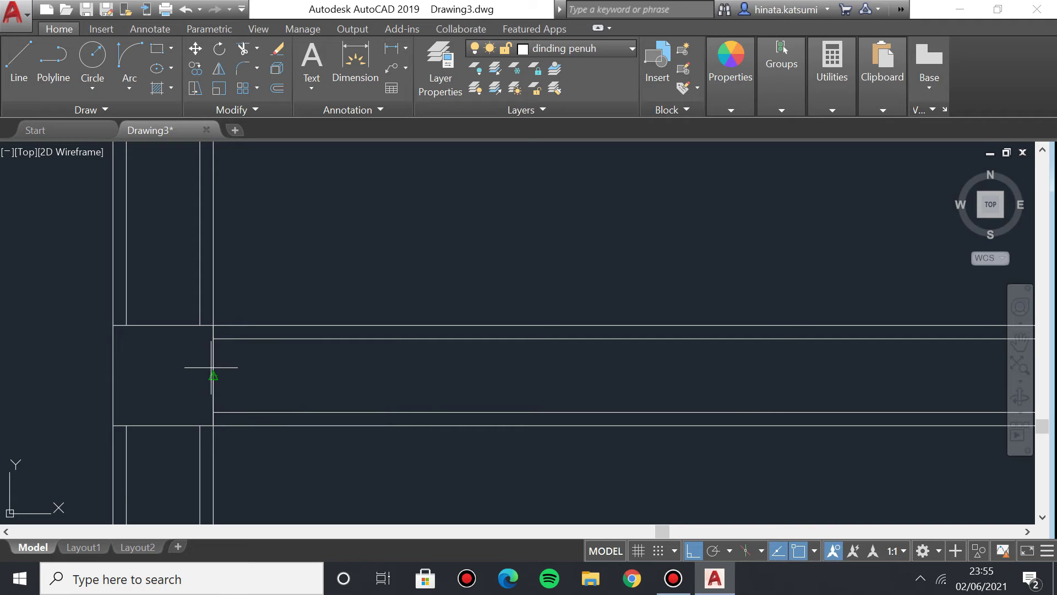
type("0.30")
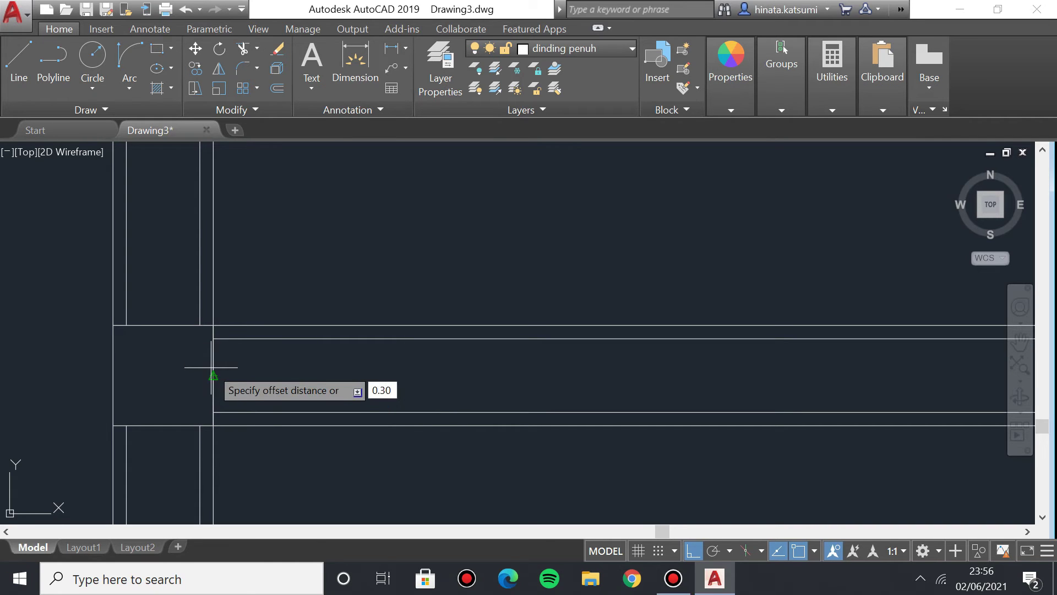
left_click(213, 373)
left_click(367, 369)
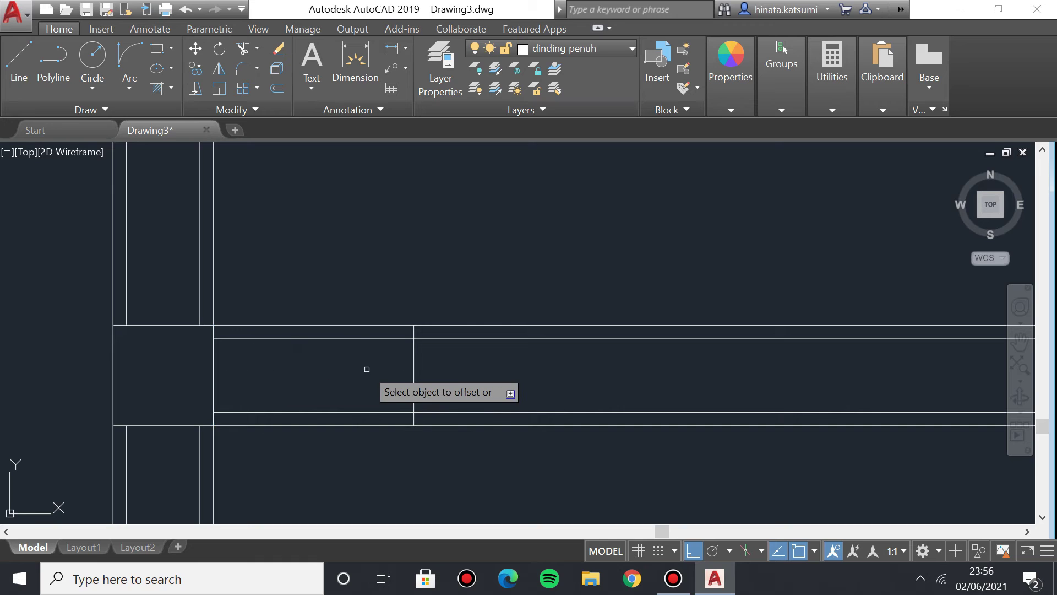
key("Return")
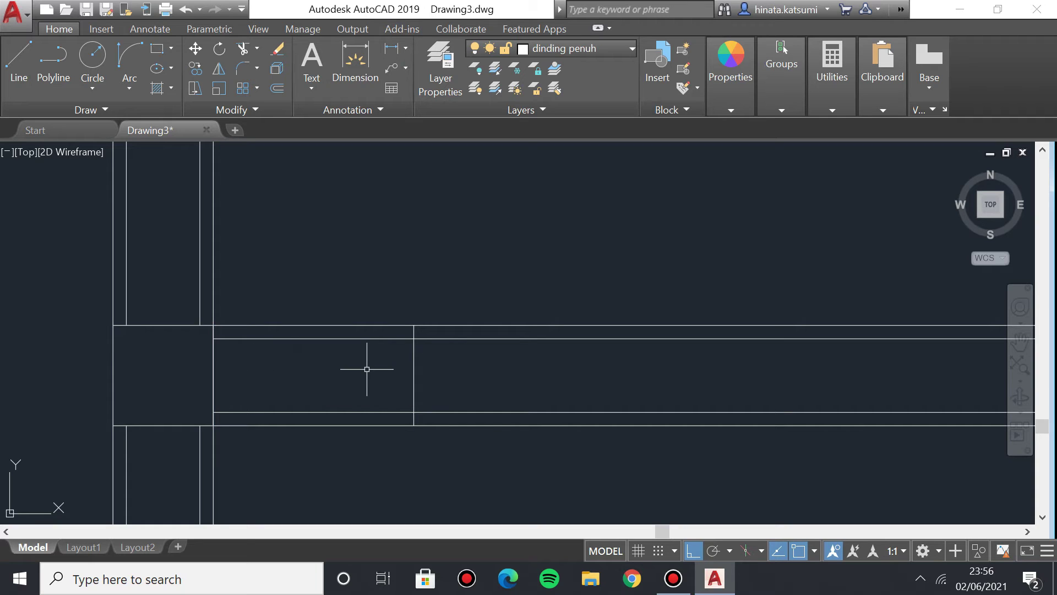
Offset the new wall line another 0.60 to the right to mark the far side of the opening.
type("off")
key("Return")
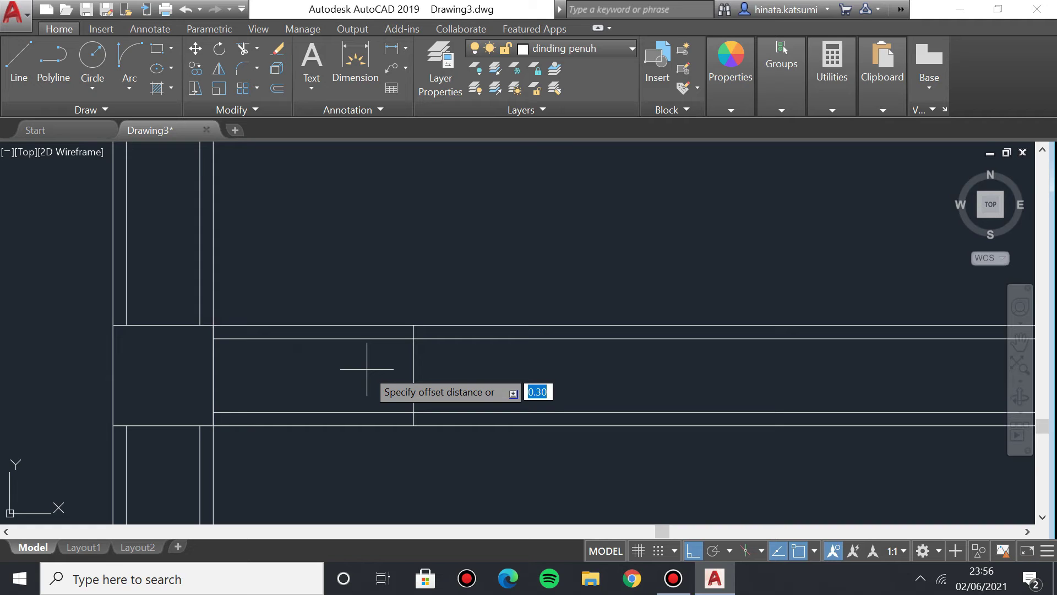
type("0.60")
key("Return")
left_click(413, 370)
left_click(648, 339)
Trim away the wall lines between the two offset lines to clear the opening.
scroll(578, 343, "down", 5)
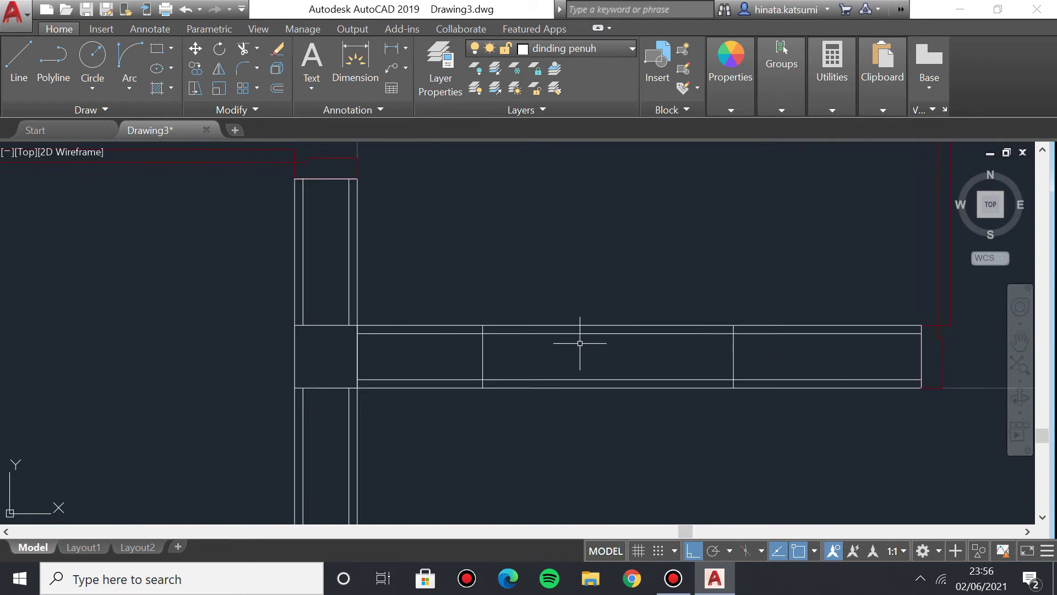
type("tr")
left_click(558, 352)
key("Return")
left_click(582, 320)
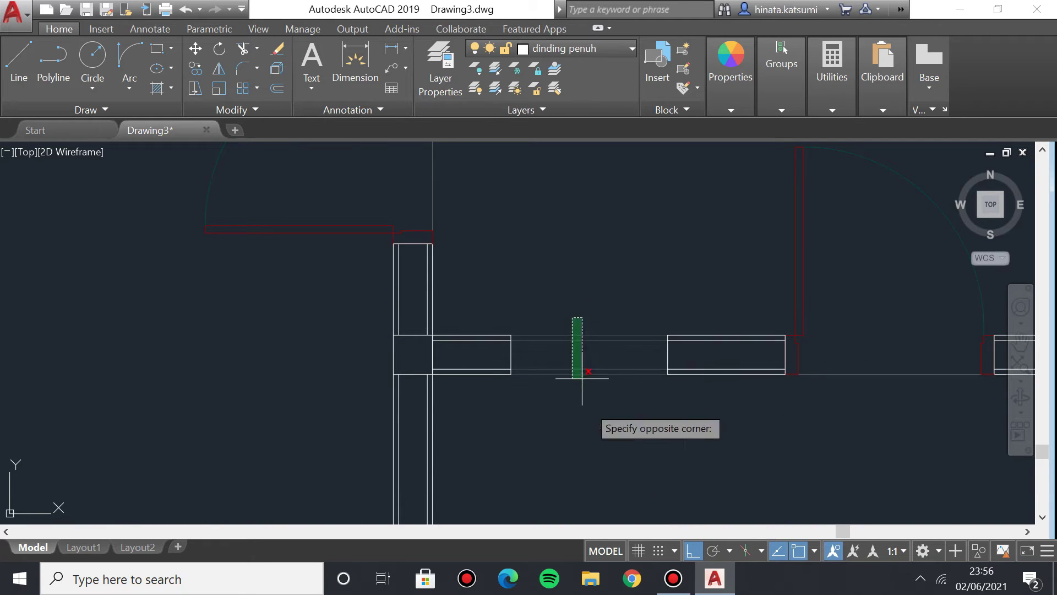
left_click(570, 382)
scroll(590, 373, "up", 2)
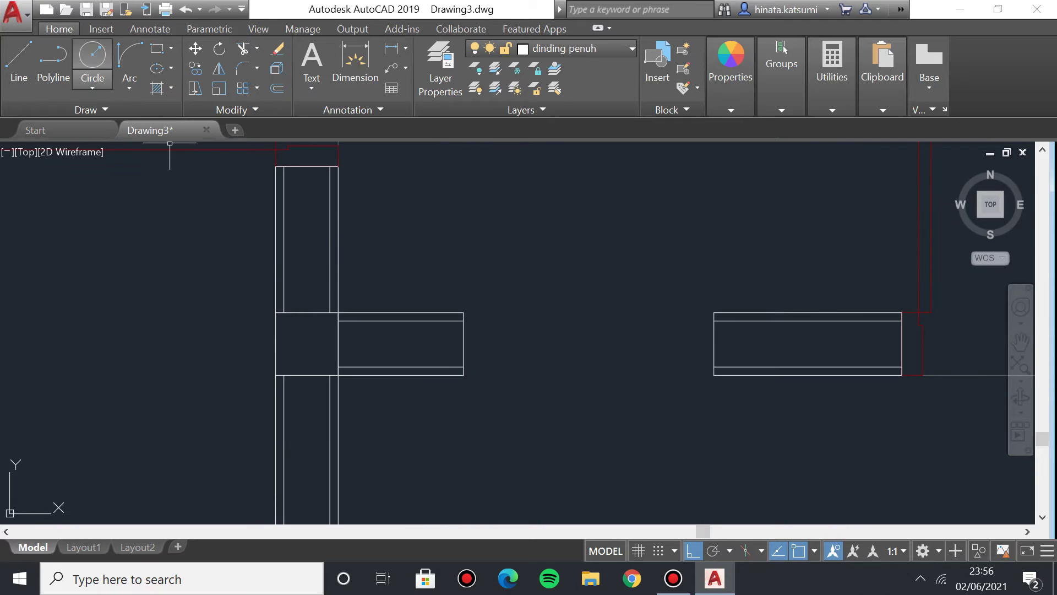
On the kusen layer, start a frame profile polyline down the left wall end, 0.04 right, 0.03 up and 0.01 right.
left_click(543, 51)
left_click(570, 142)
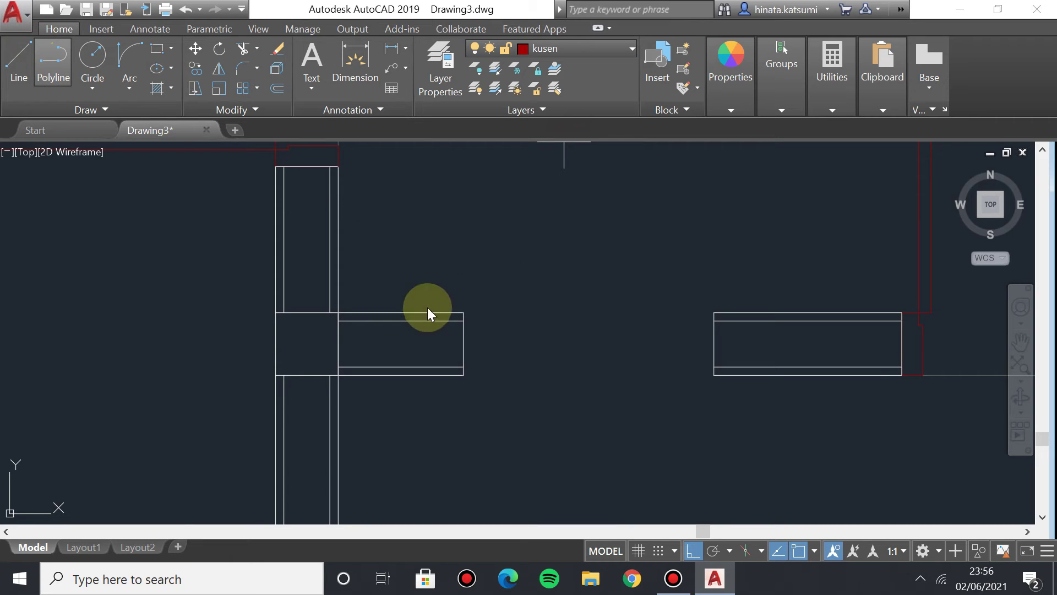
left_click(54, 63)
scroll(473, 314, "up", 5)
left_click(412, 291)
left_click(413, 450)
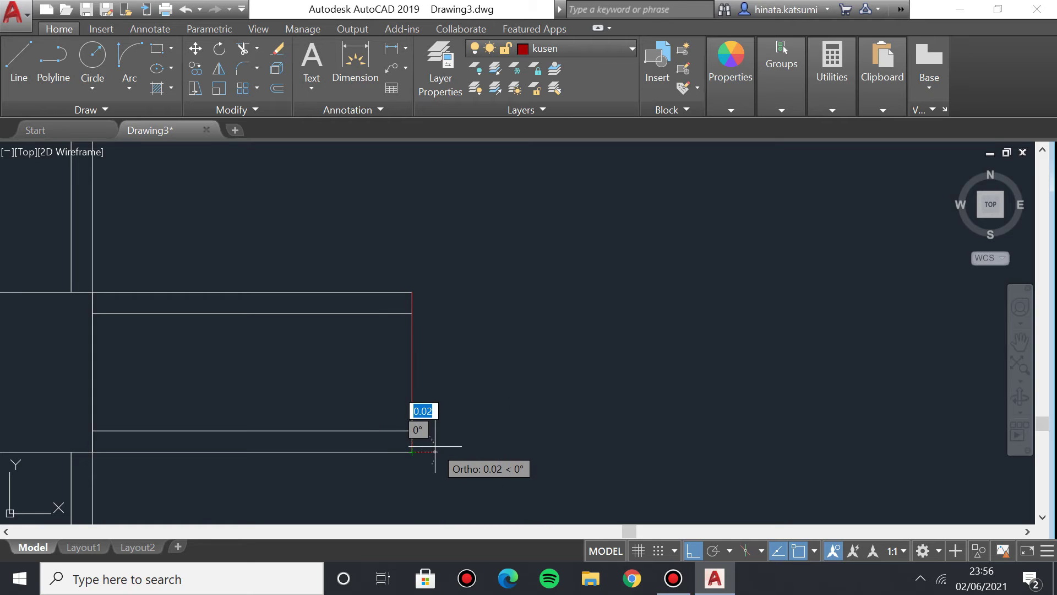
left_click(452, 424)
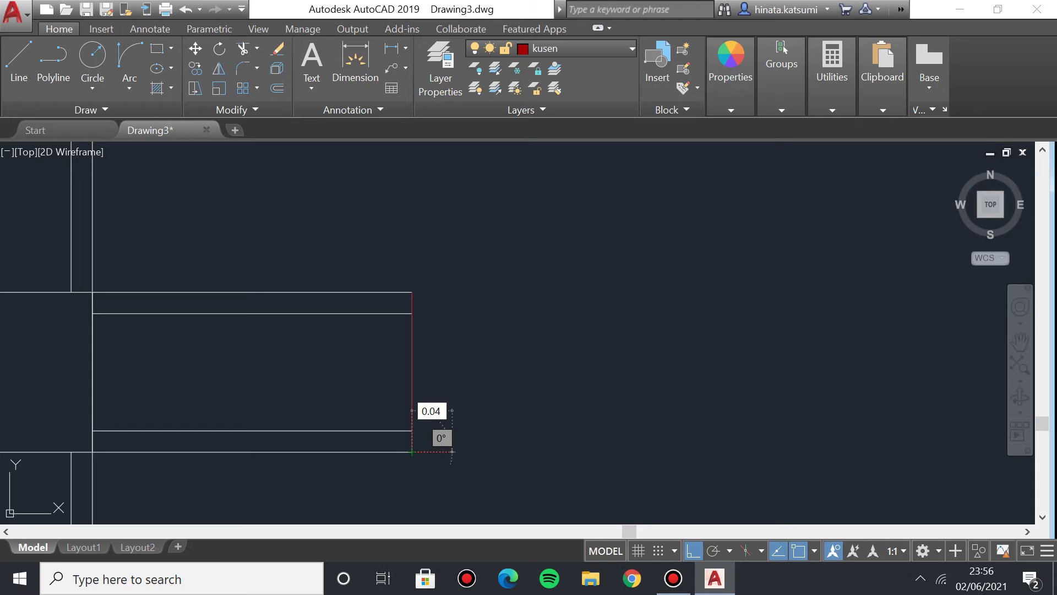
left_click(451, 451)
left_click(451, 390)
type("0.03")
key("Return")
type("0.01")
key("Return")
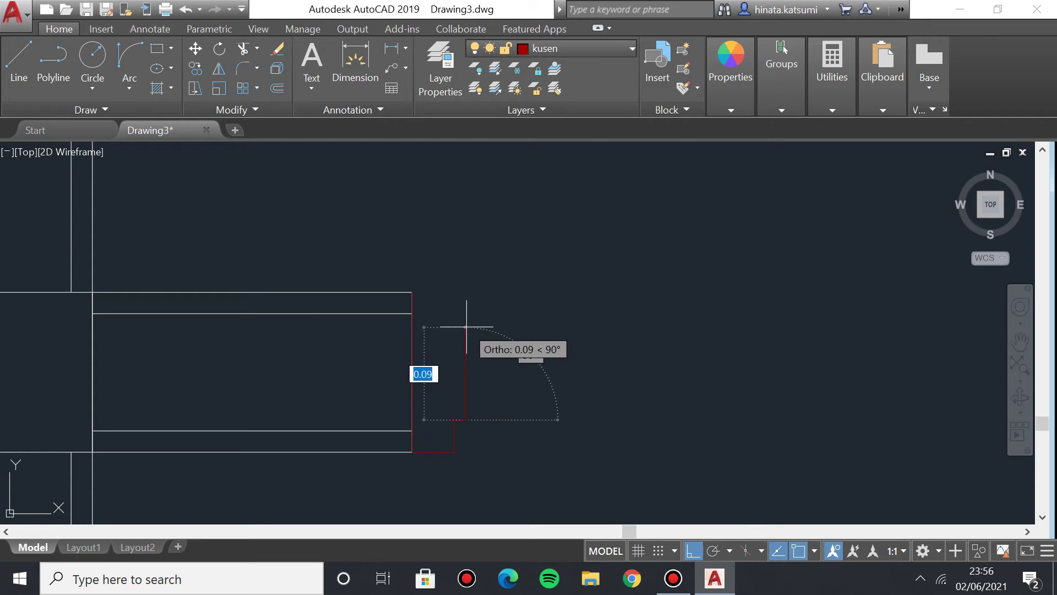
Finish the frame profile with a 0.12 segment upward and close it back to the wall end's upper corner.
type("0.12")
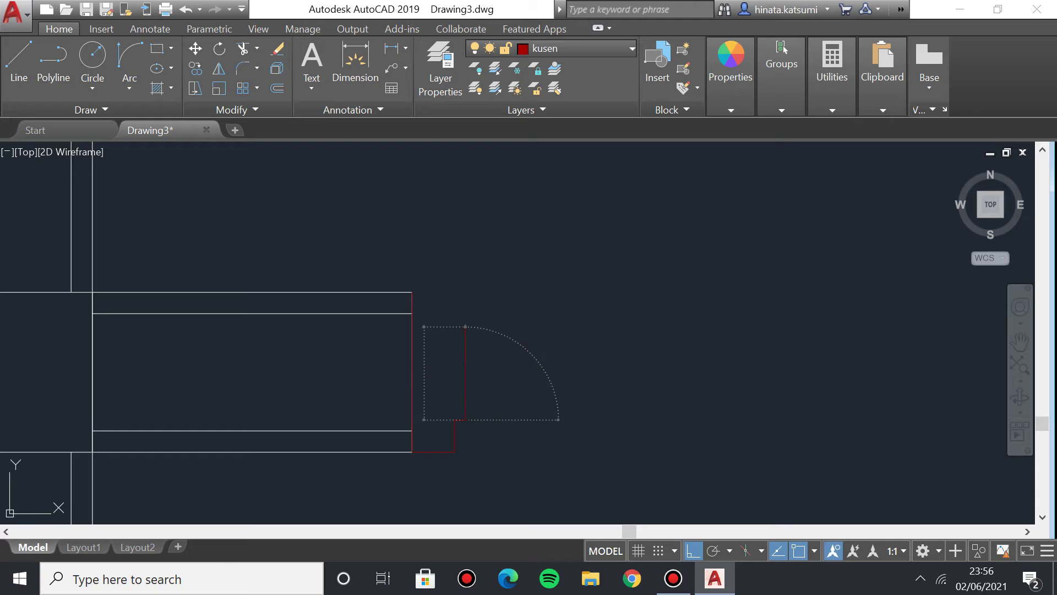
left_click(466, 292)
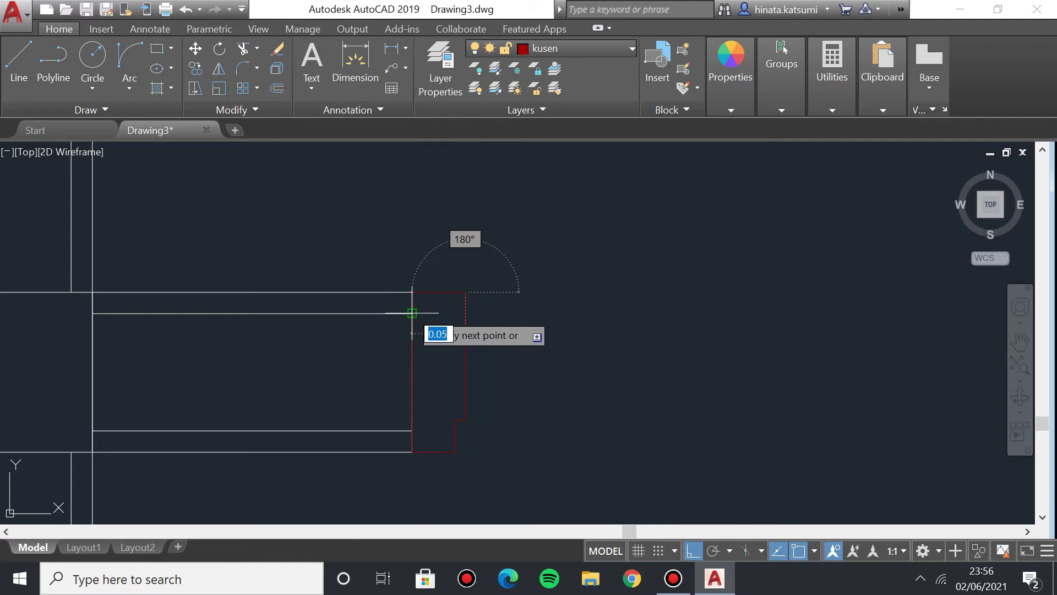
scroll(412, 307, "up", 1)
scroll(412, 308, "up", 4)
left_click(412, 282)
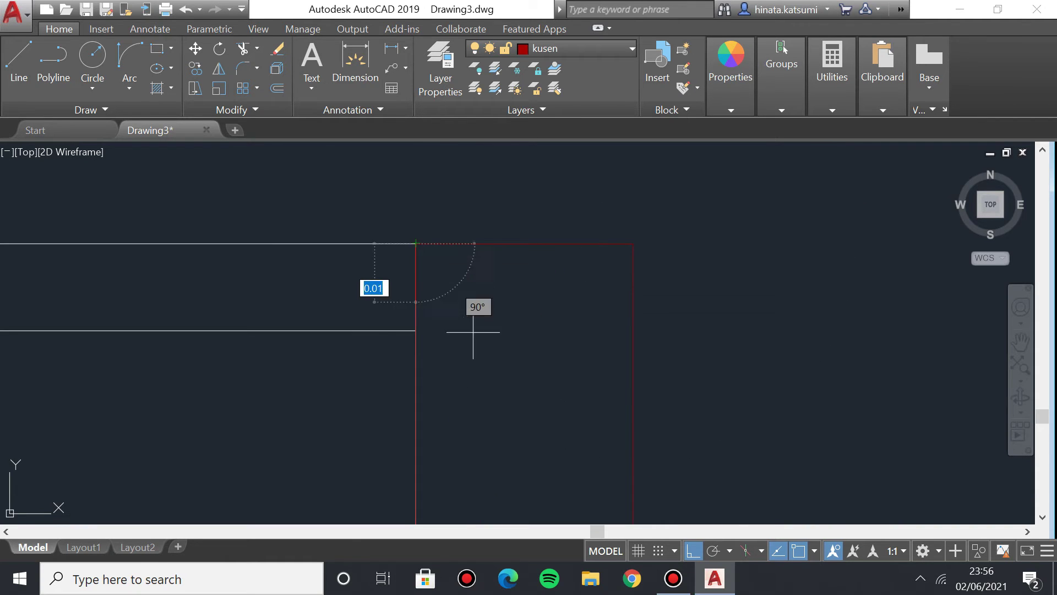
key("Return")
scroll(420, 354, "up", 3)
scroll(420, 354, "down", 3)
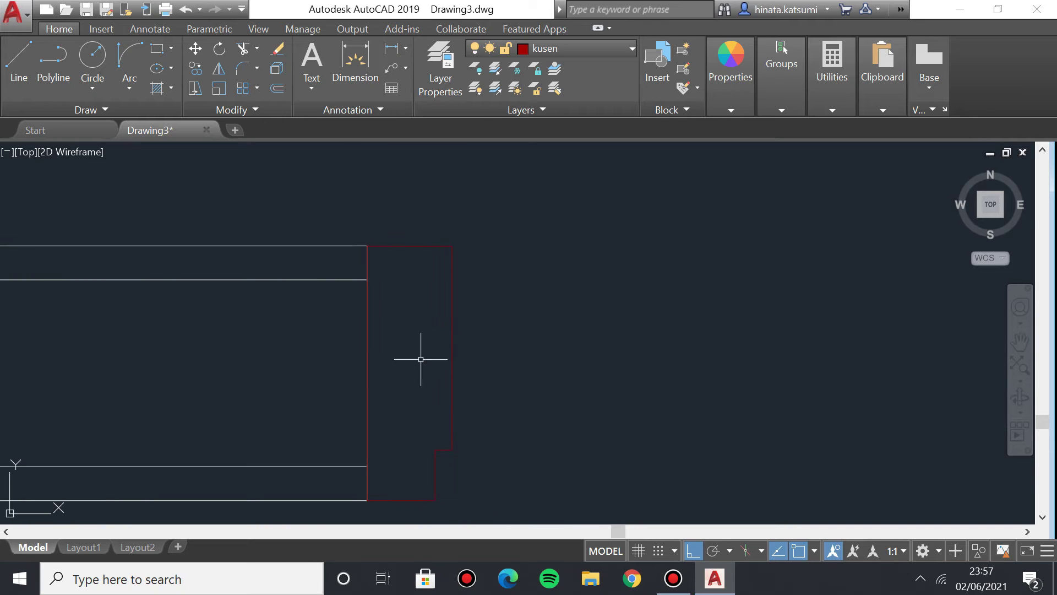
Draw lines forming a 0.06 wide sash rectangle from the frame rebate's lower corner, as high as the rebate.
left_click(13, 65)
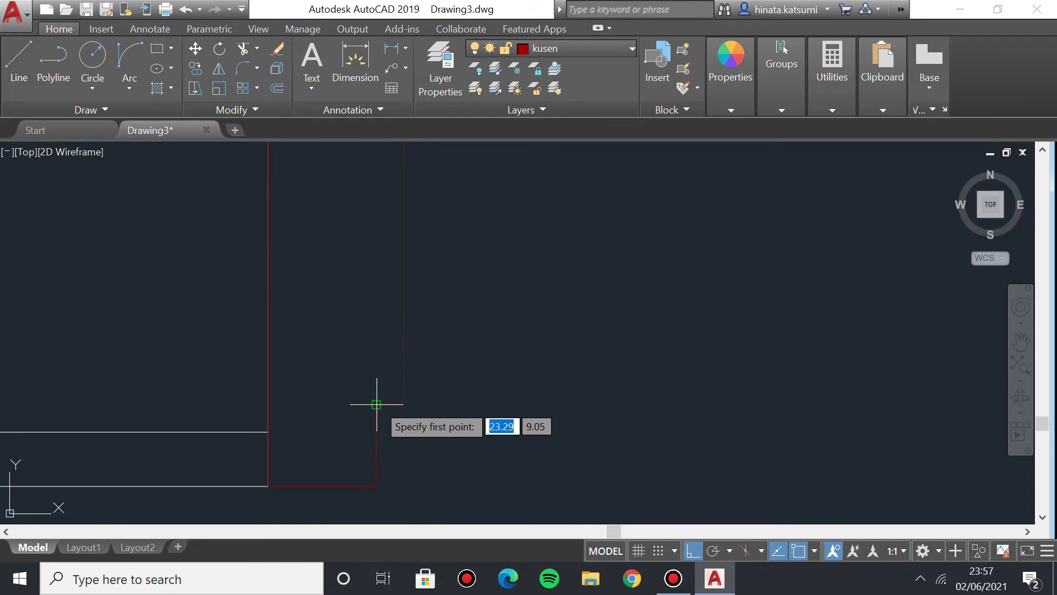
left_click(376, 486)
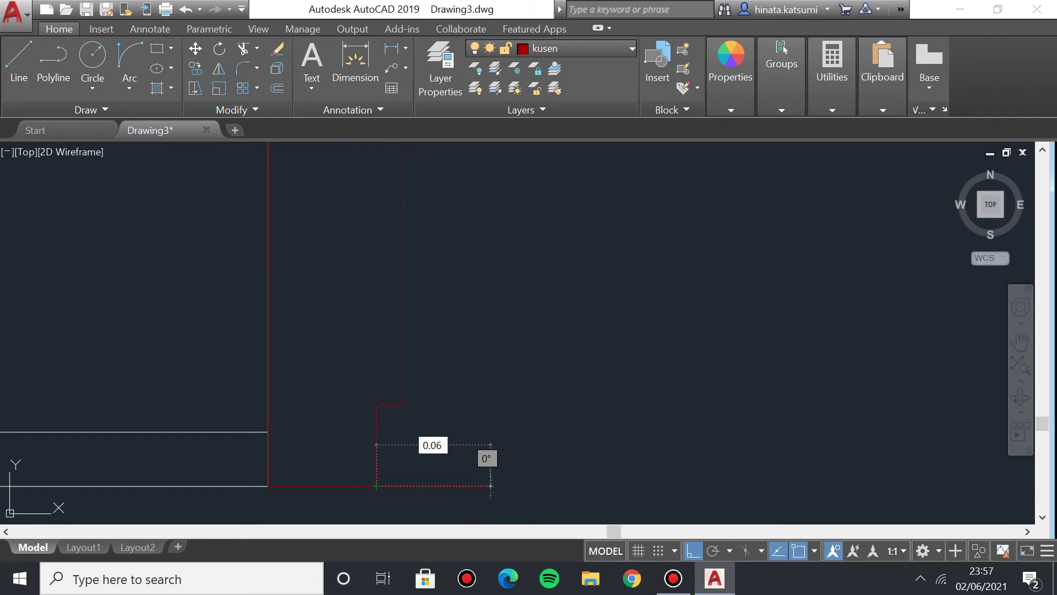
left_click(539, 486)
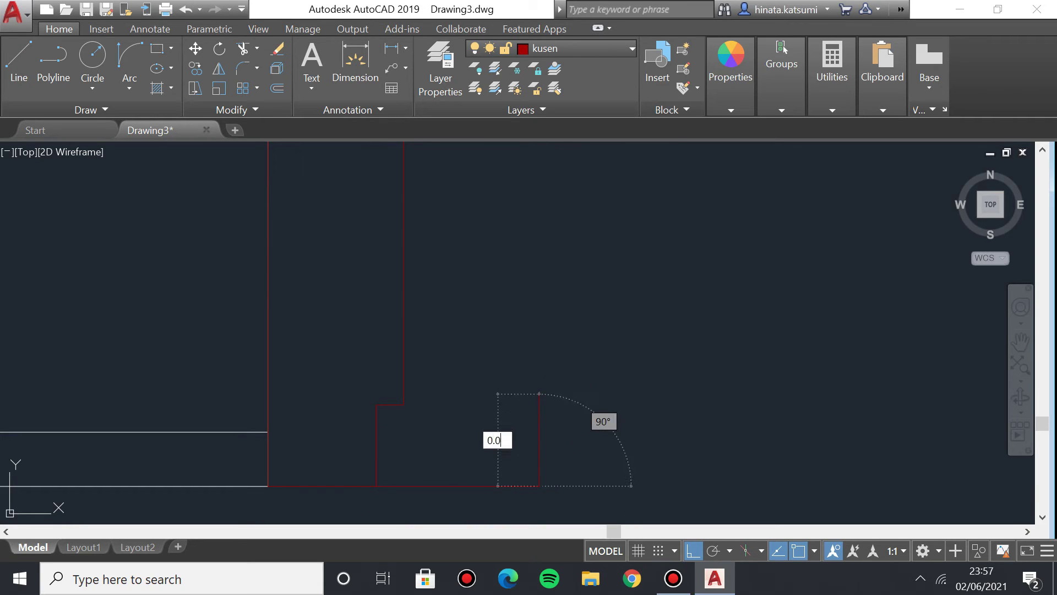
left_click(504, 404)
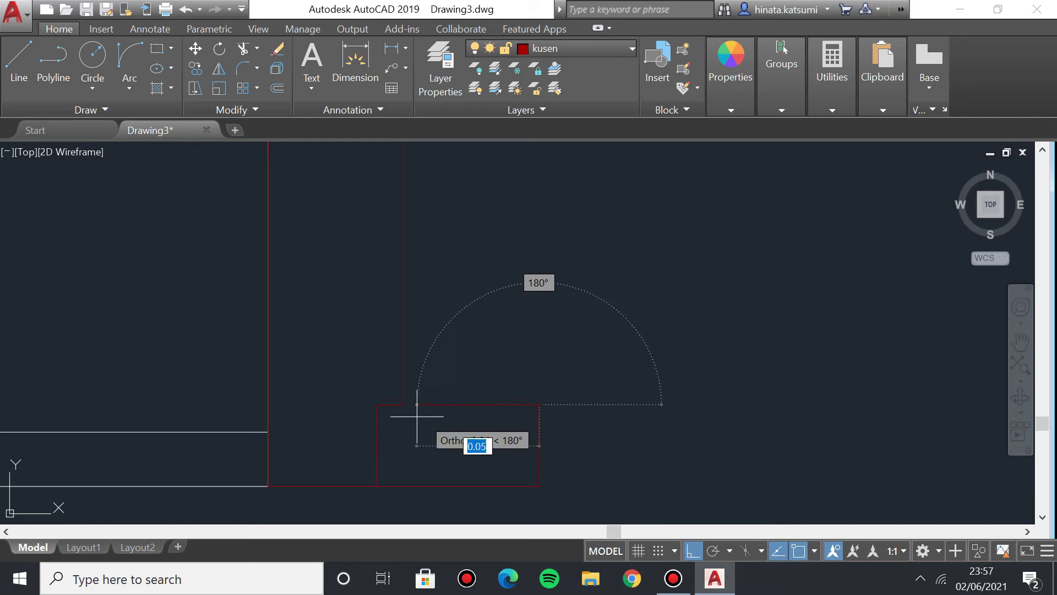
left_click(411, 417)
scroll(455, 424, "down", 4)
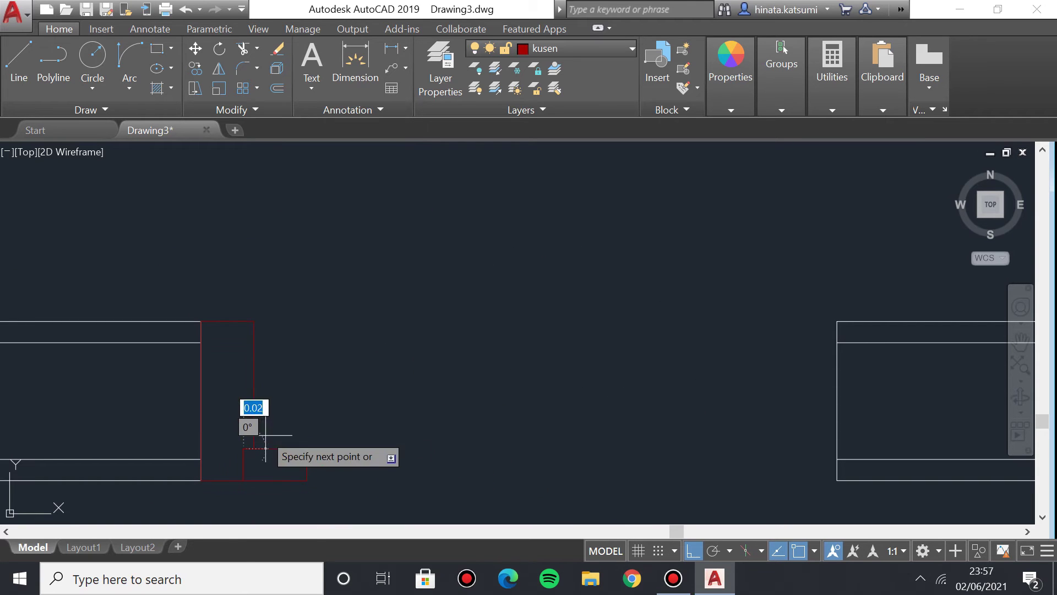
left_click(245, 447)
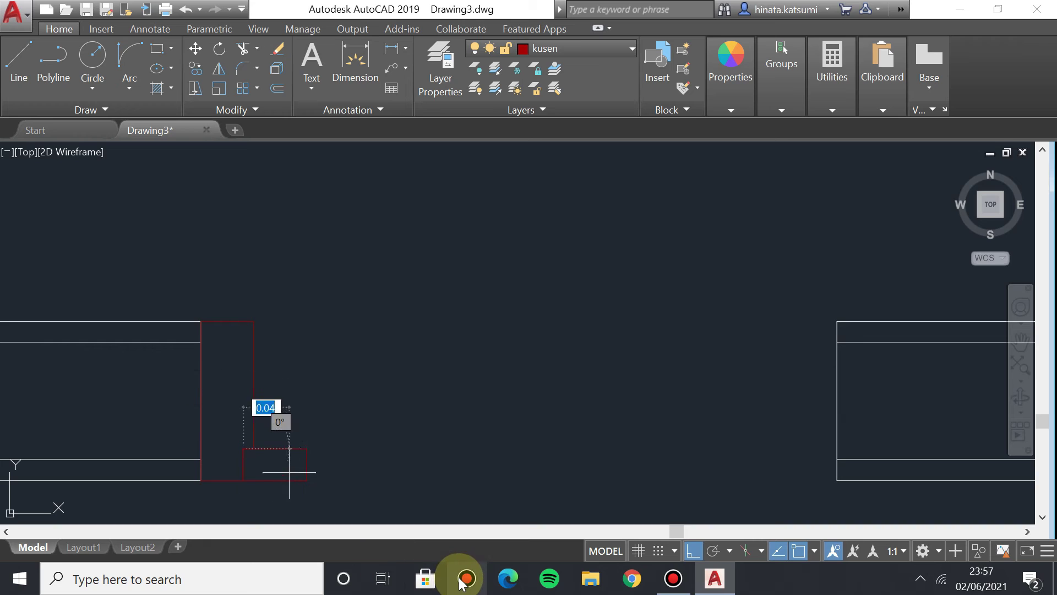
Raise the wall end line above the overlapping frame profile in the draw order.
scroll(330, 441, "up", 2)
scroll(261, 364, "up", 4)
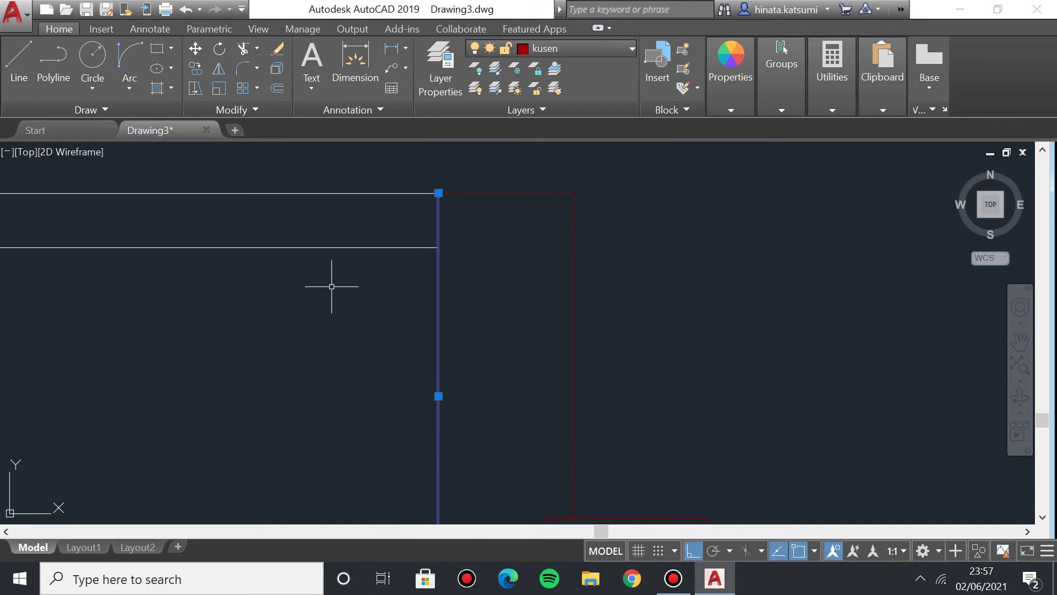
scroll(333, 286, "down", 2)
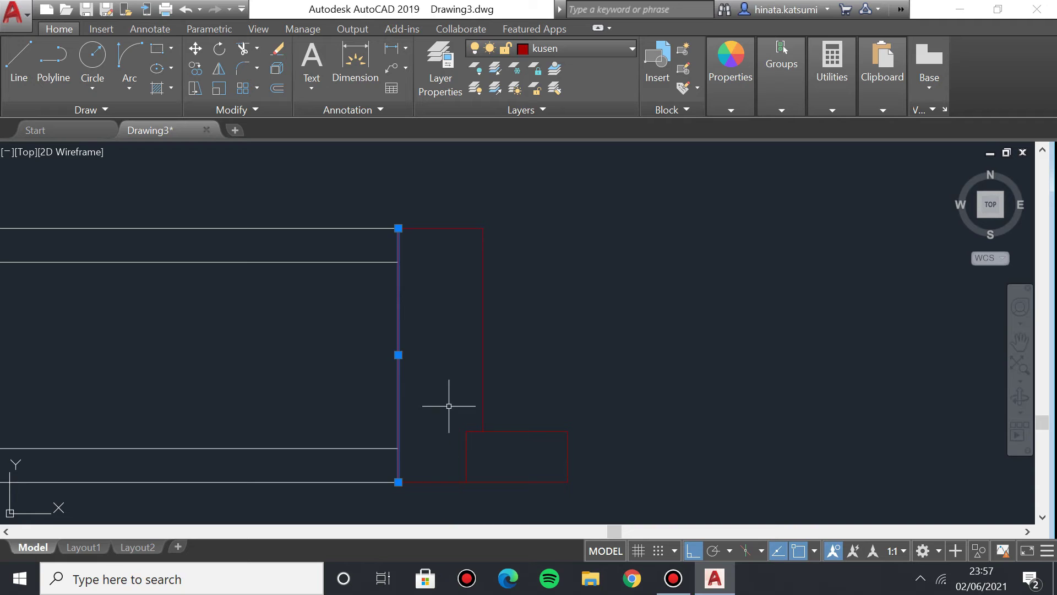
type("DR")
key("Return")
left_click(512, 428)
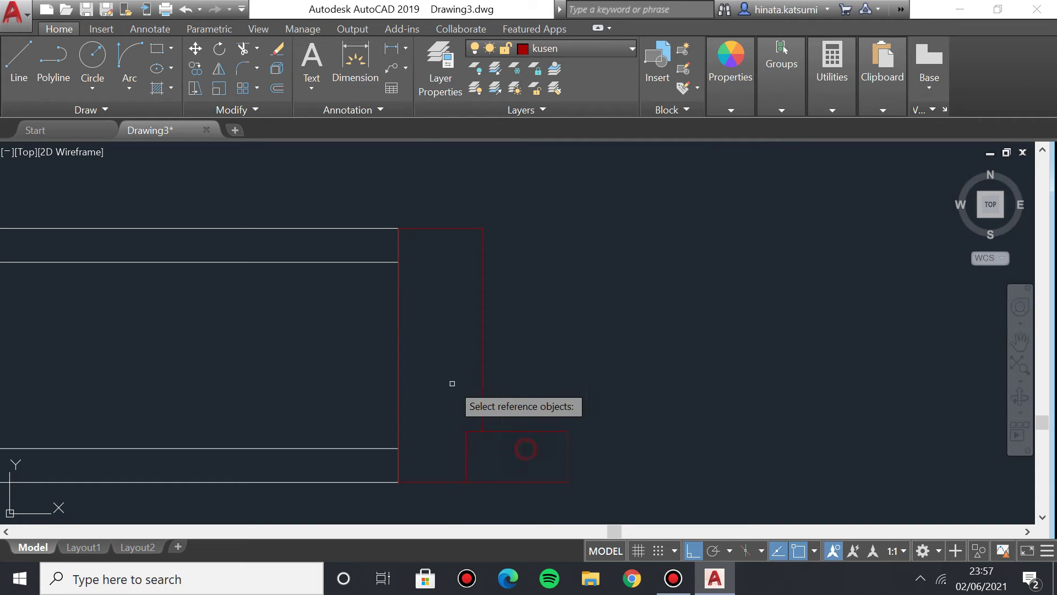
left_click(347, 228)
left_click(377, 448)
key("Return")
Draw a line on the kusen layer across the opening, joining the lower corners of the two wall ends.
scroll(385, 337, "down", 3)
middle_click_drag(332, 285, 247, 286)
left_click(27, 44)
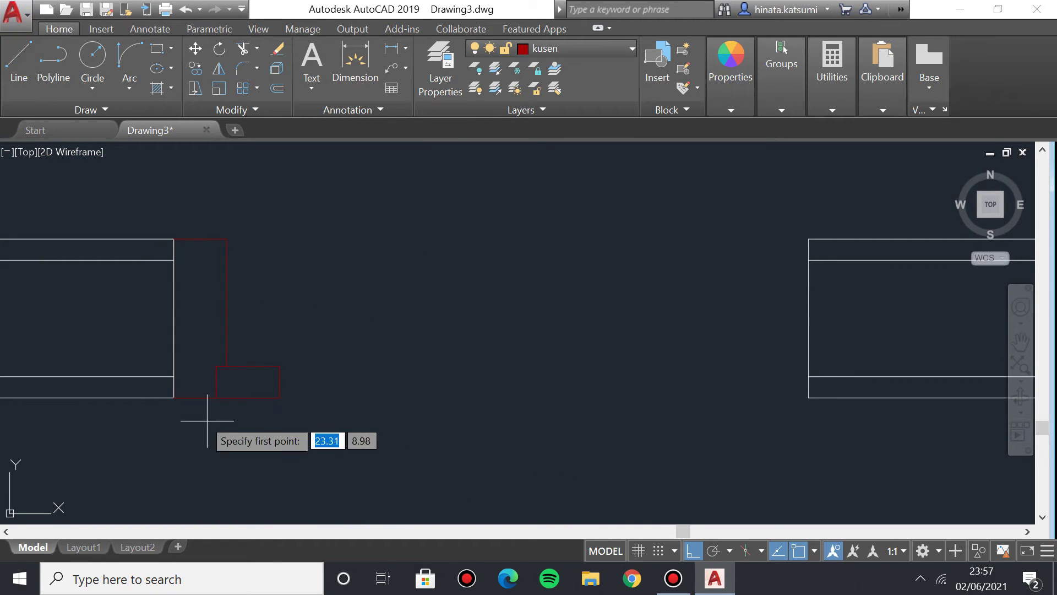
left_click(174, 398)
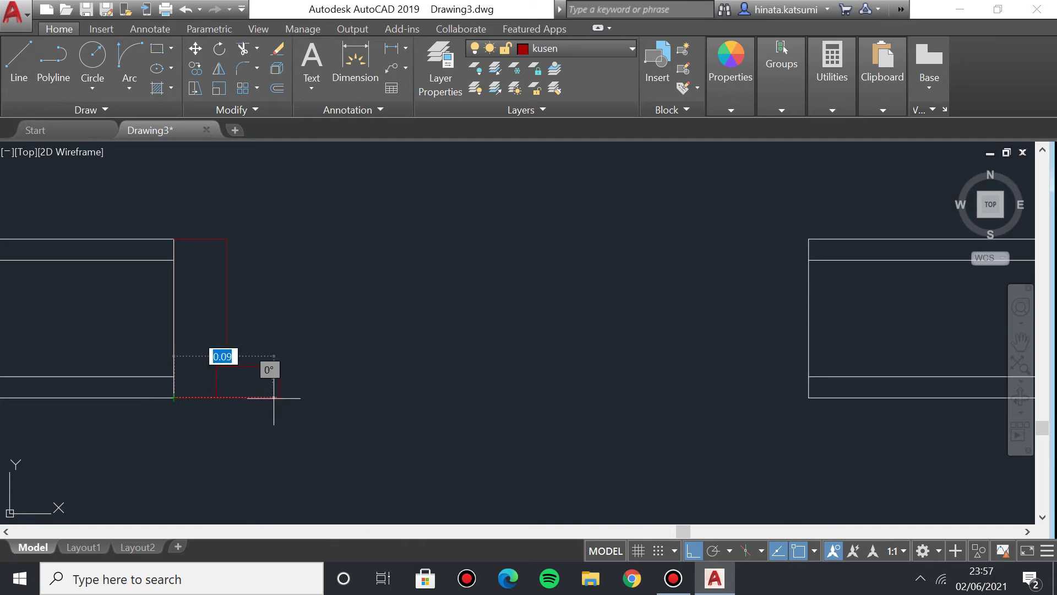
left_click(812, 399)
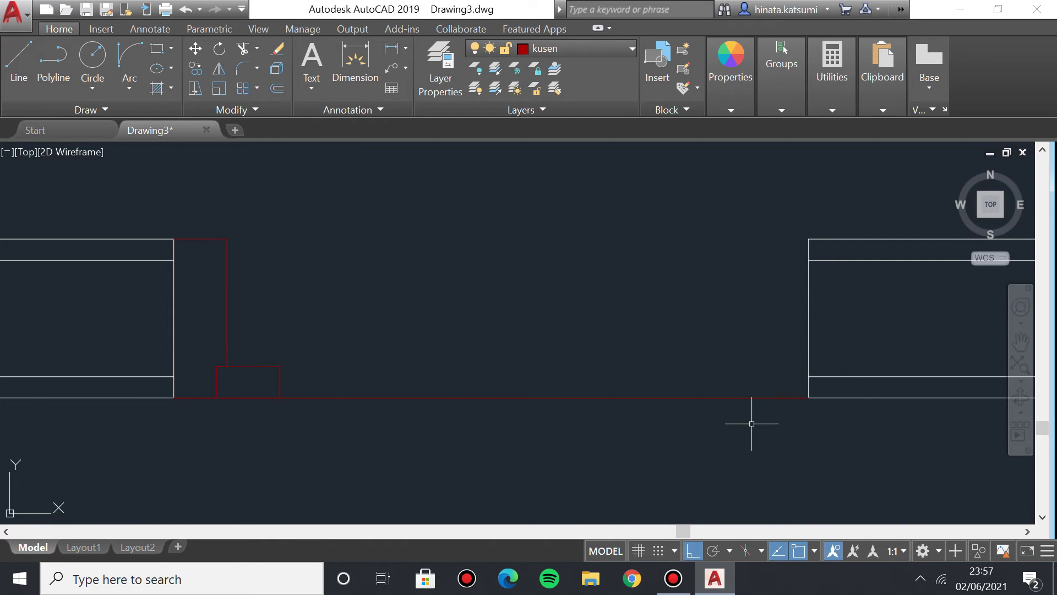
Mirror the frame profile, sash and wall end line about a vertical axis through the sash's lower right corner, keeping the originals.
left_click(146, 219)
left_click(304, 427)
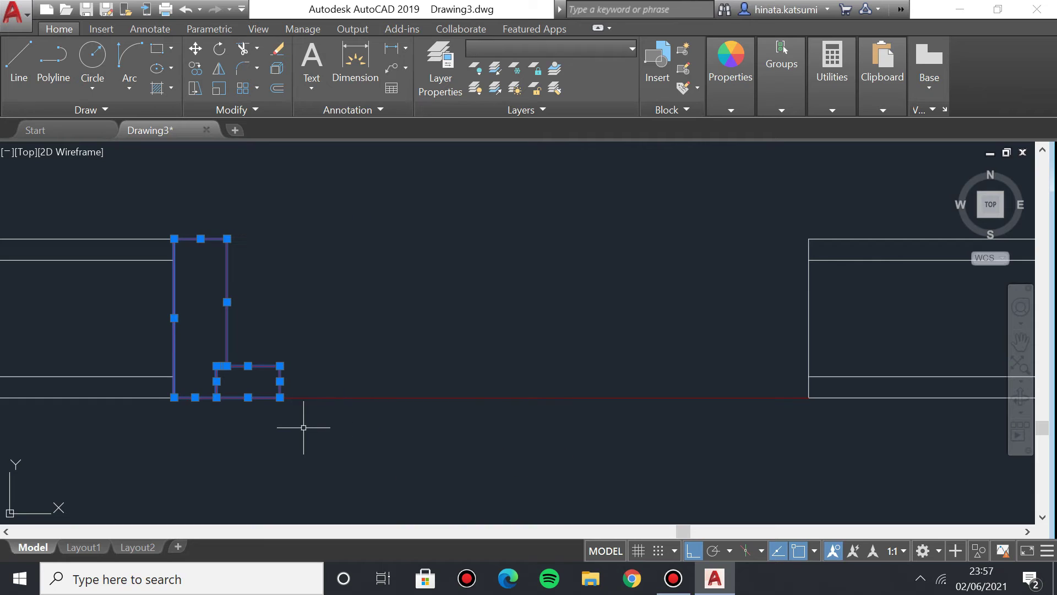
type("mi")
key("Return")
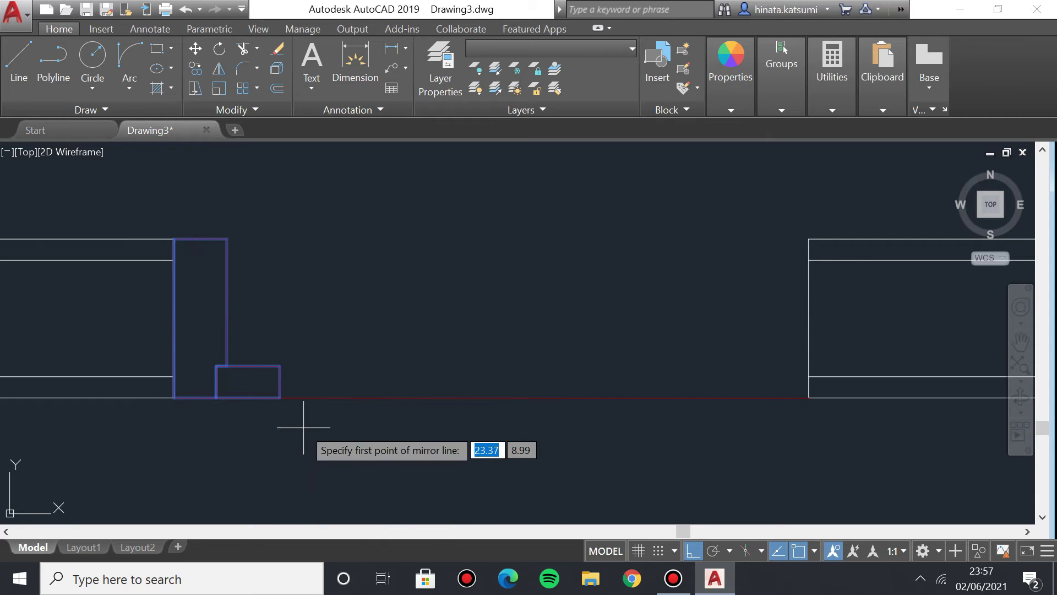
left_click(280, 397)
left_click(270, 302)
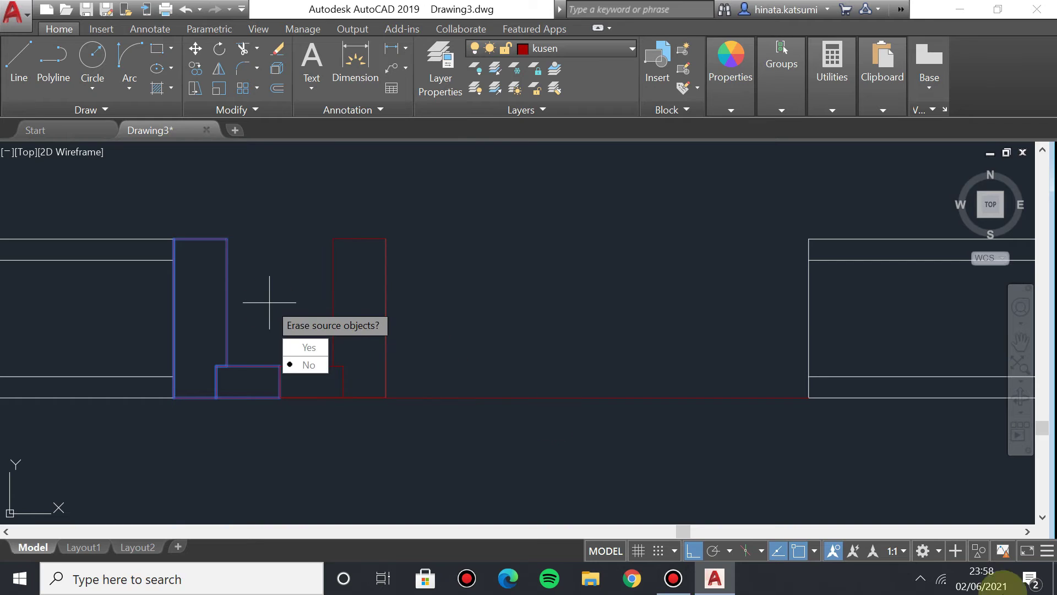
left_click(308, 365)
Move the mirrored frame profile, sash and wall end line so their lower outer corner meets the opposite wall end's lower corner.
left_click(283, 207)
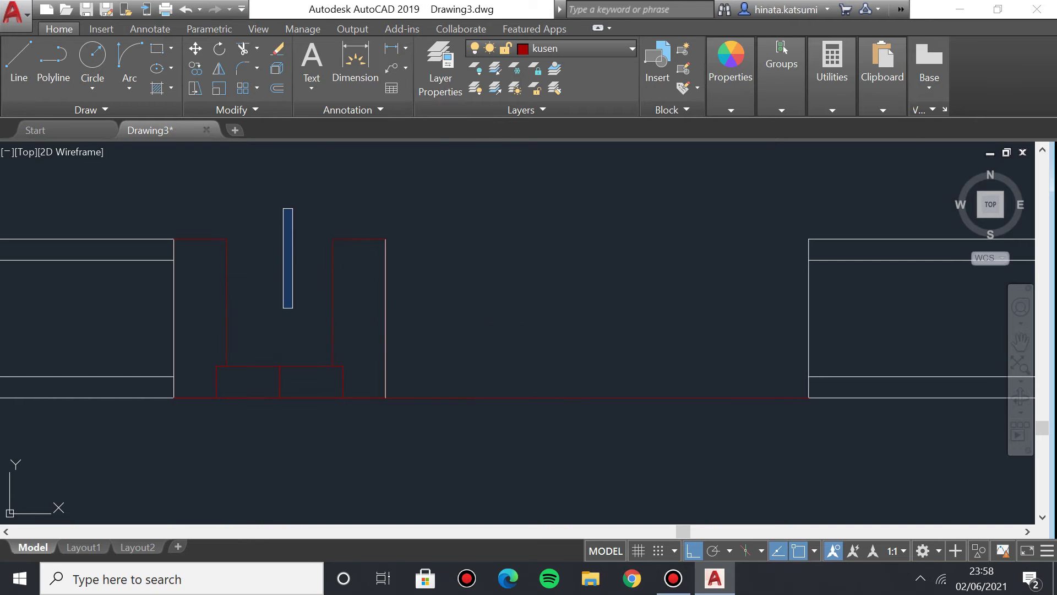
left_click(292, 302)
left_click(250, 234)
left_click(441, 401)
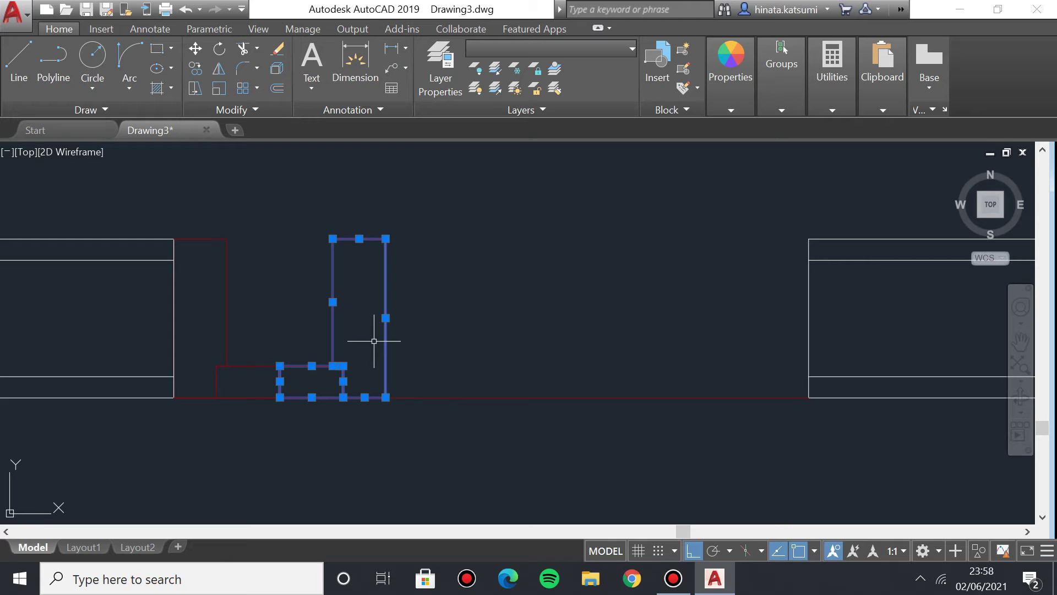
type("mo")
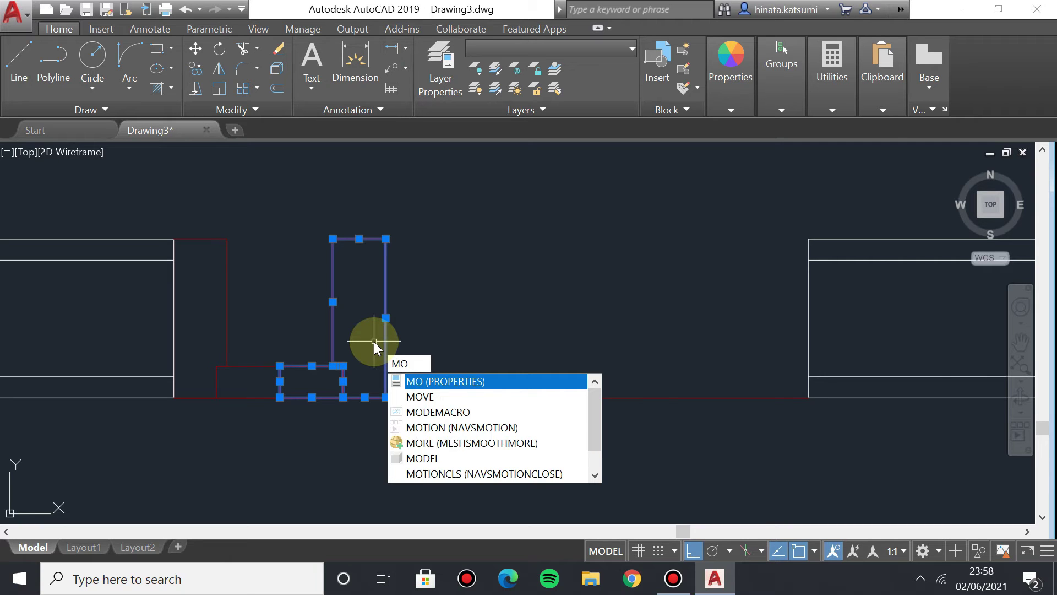
key("Down")
key("Return")
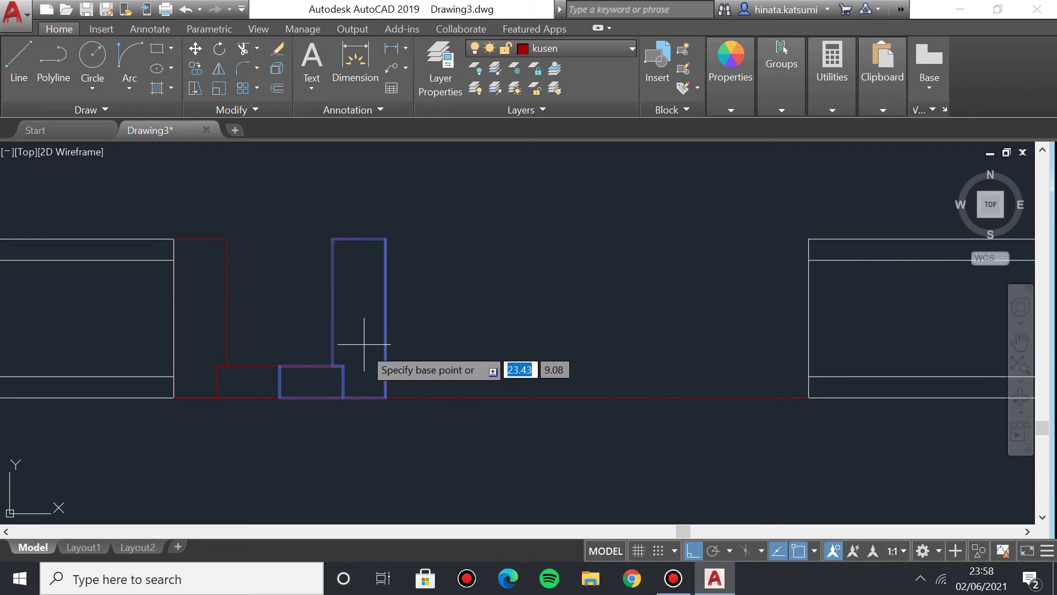
left_click(386, 397)
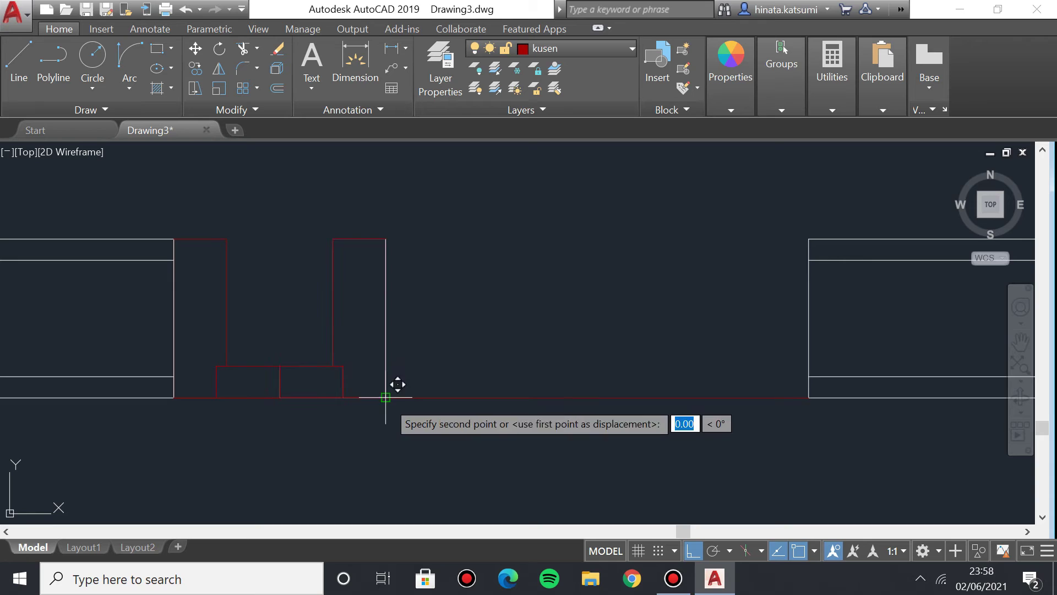
left_click(810, 396)
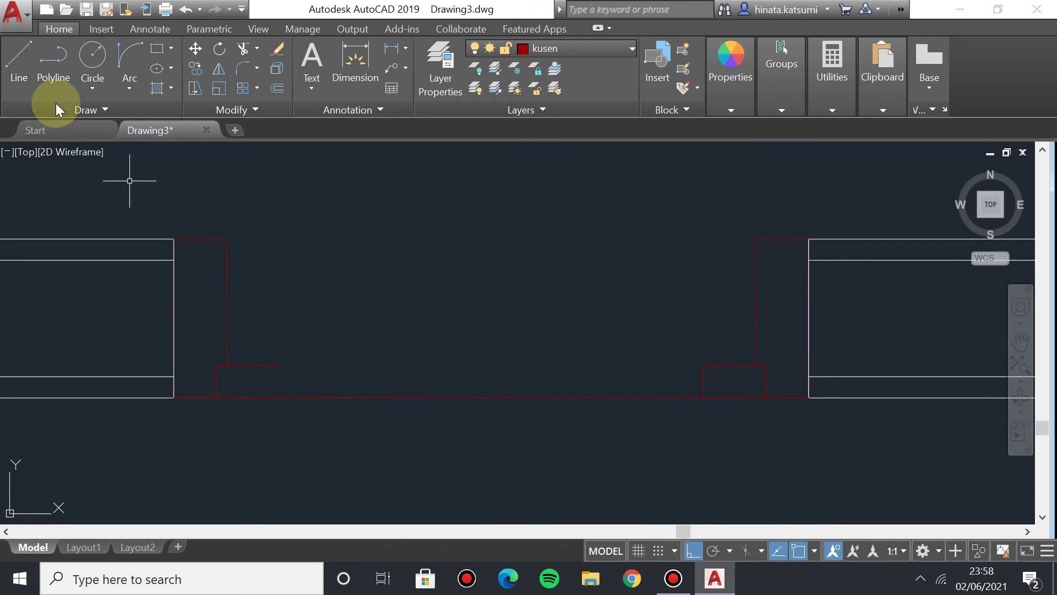
Draw a line closing the left sash's open side, plus a line joining the upper inner corners of both sashes.
left_click(24, 63)
scroll(358, 284, "up", 2)
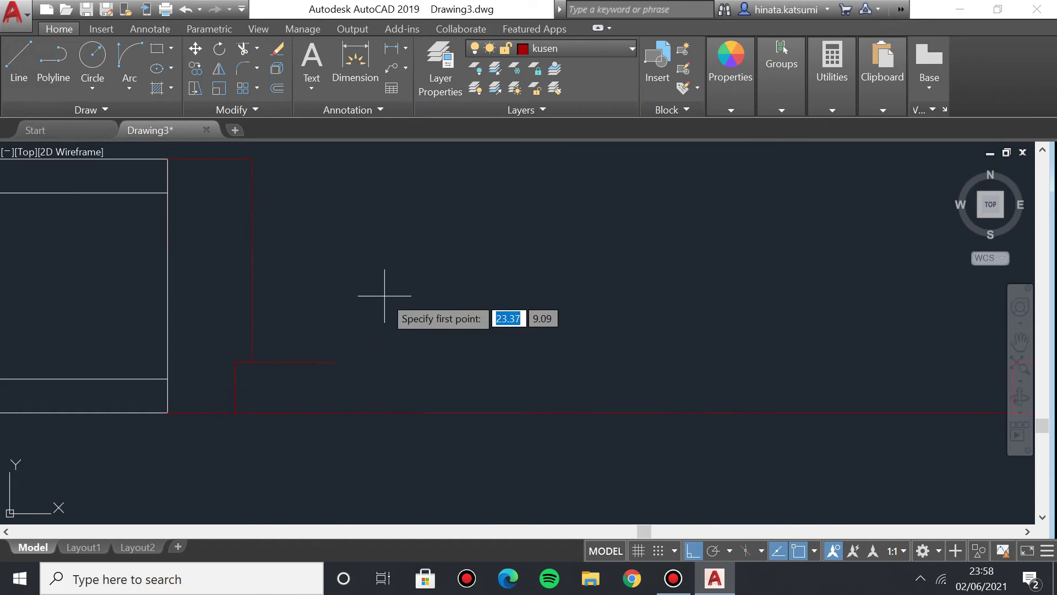
left_click(336, 362)
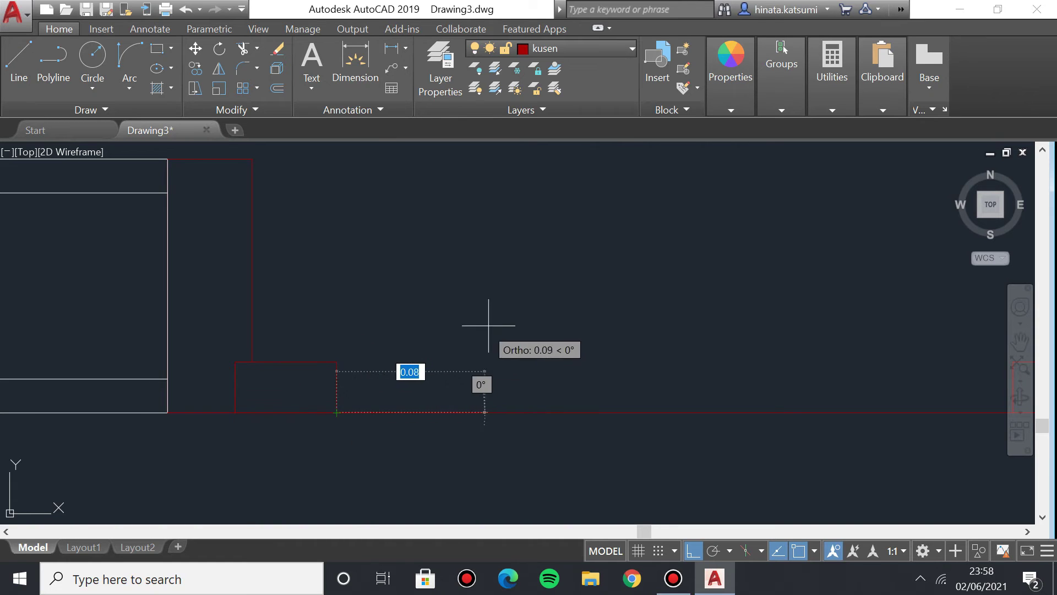
key("Escape")
middle_click_drag(452, 318, 287, 309)
left_click(35, 43)
left_click(172, 352)
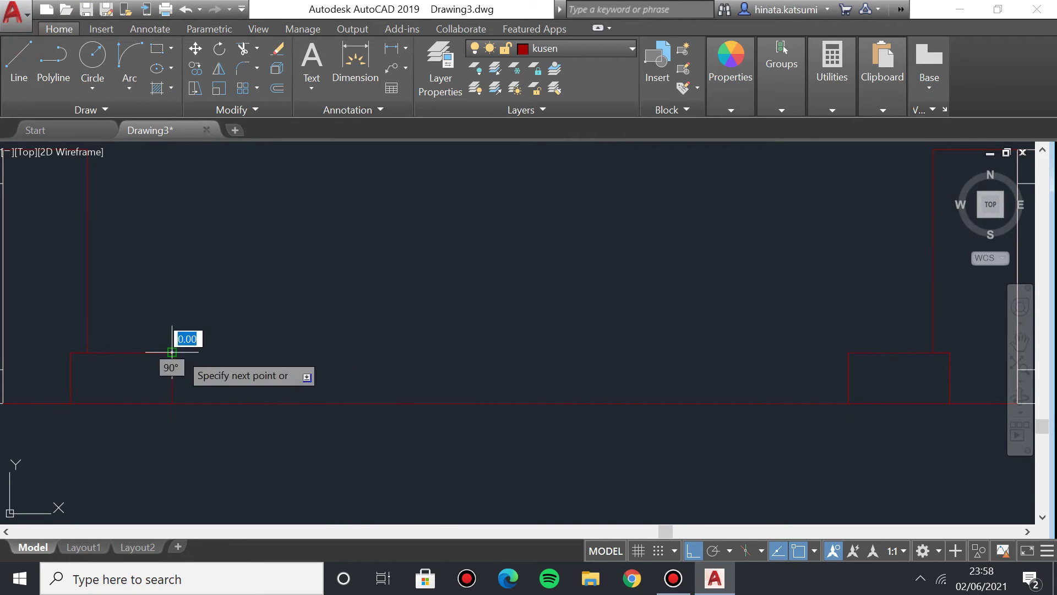
left_click(846, 354)
scroll(523, 301, "down", 2)
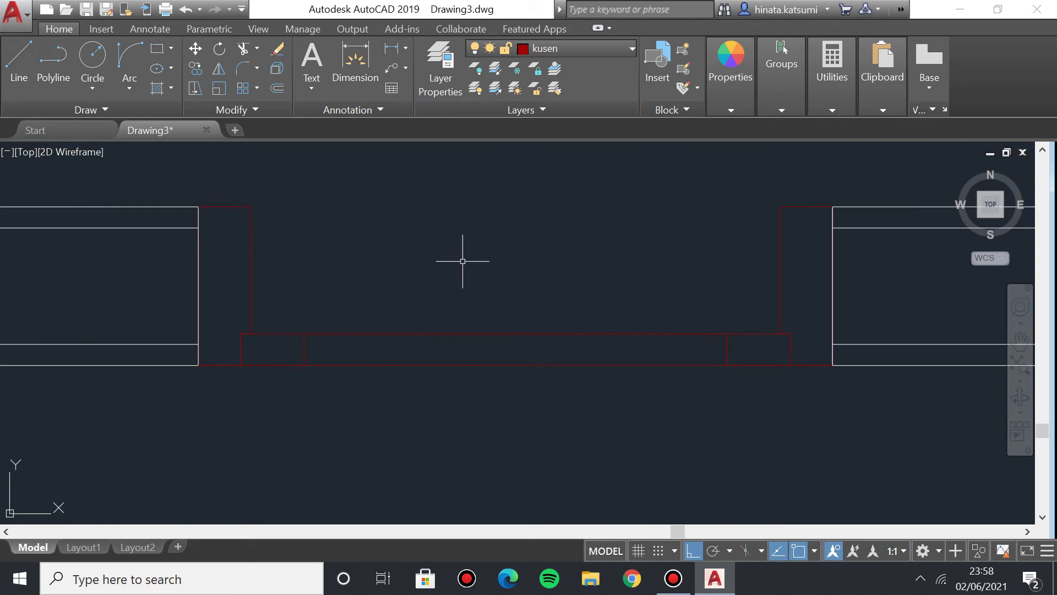
Create a layer named kaca with colour 131 and a 0.05 mm lineweight.
left_click(429, 69)
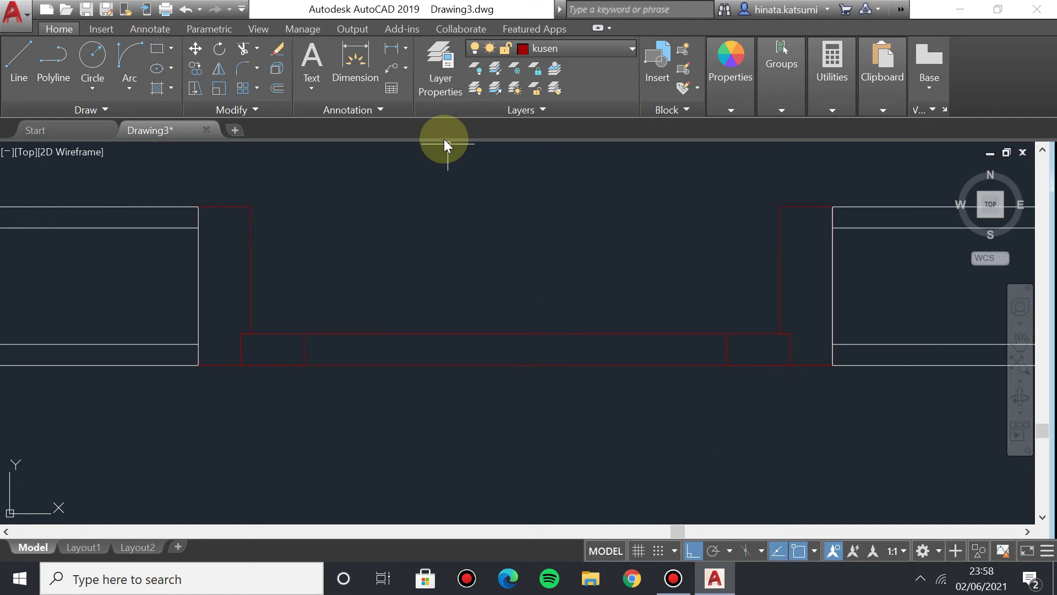
left_click(458, 100)
left_click(172, 82)
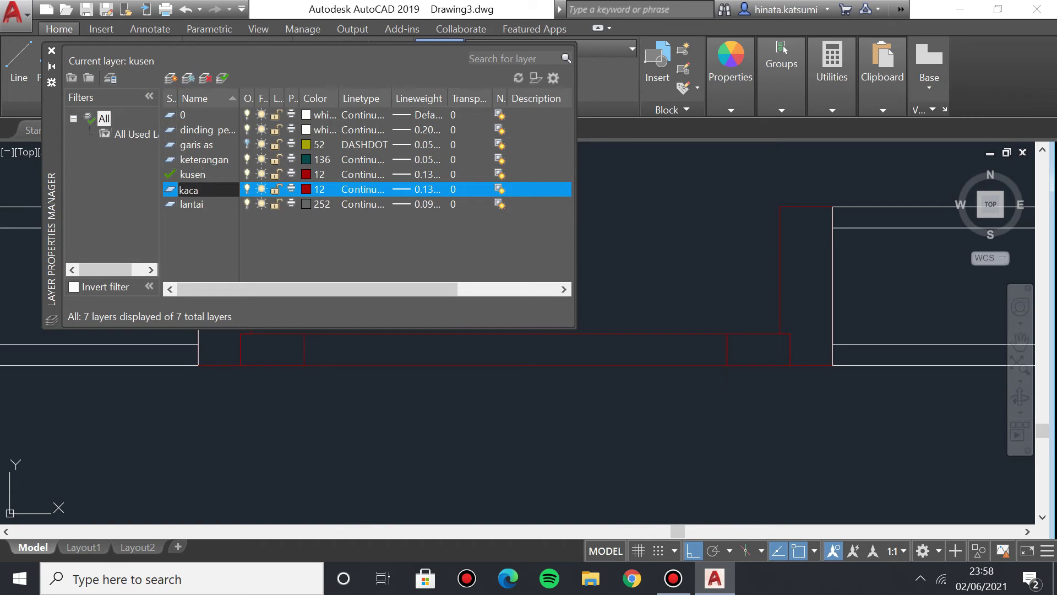
type("kaca")
key("Return")
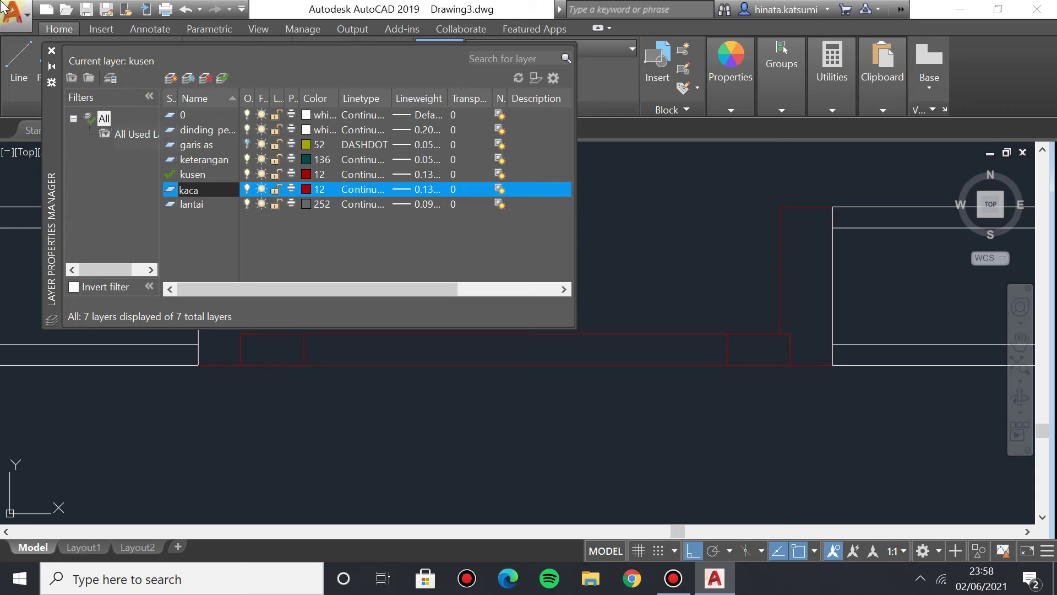
left_click(320, 189)
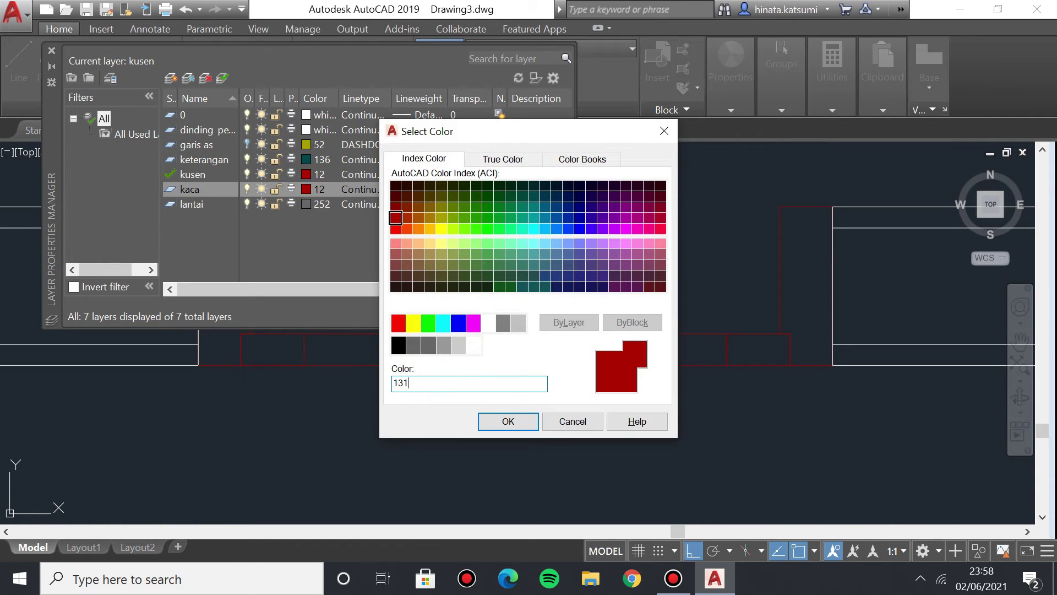
key("Return")
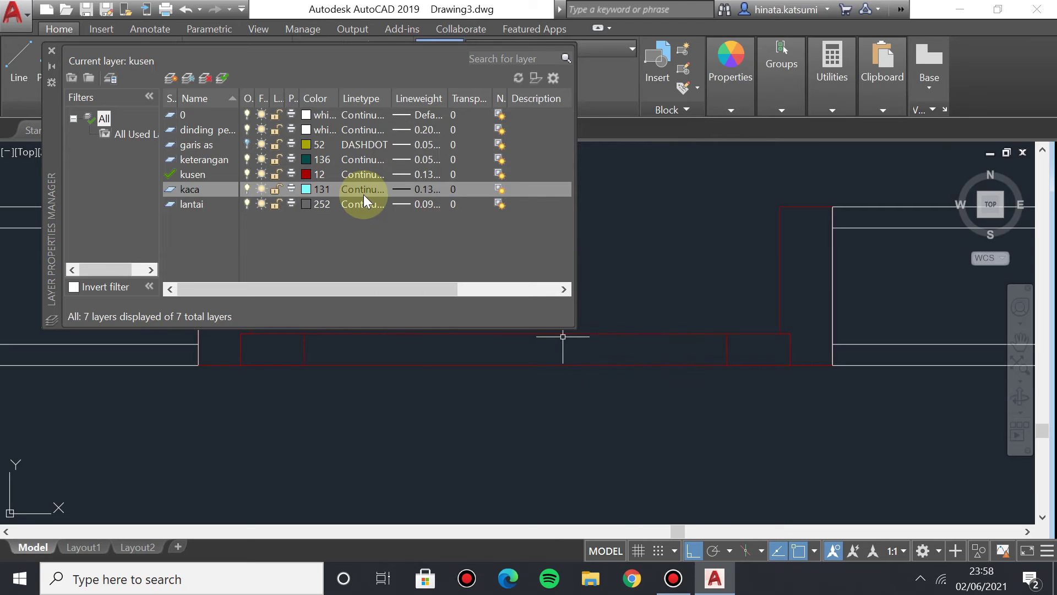
left_click(425, 193)
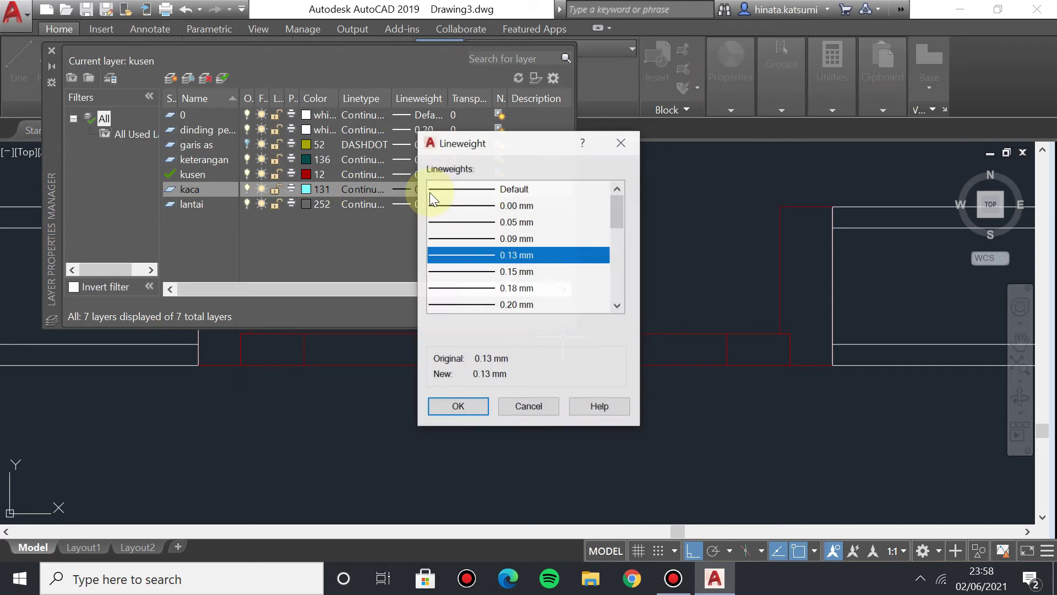
left_click(509, 223)
left_click(471, 403)
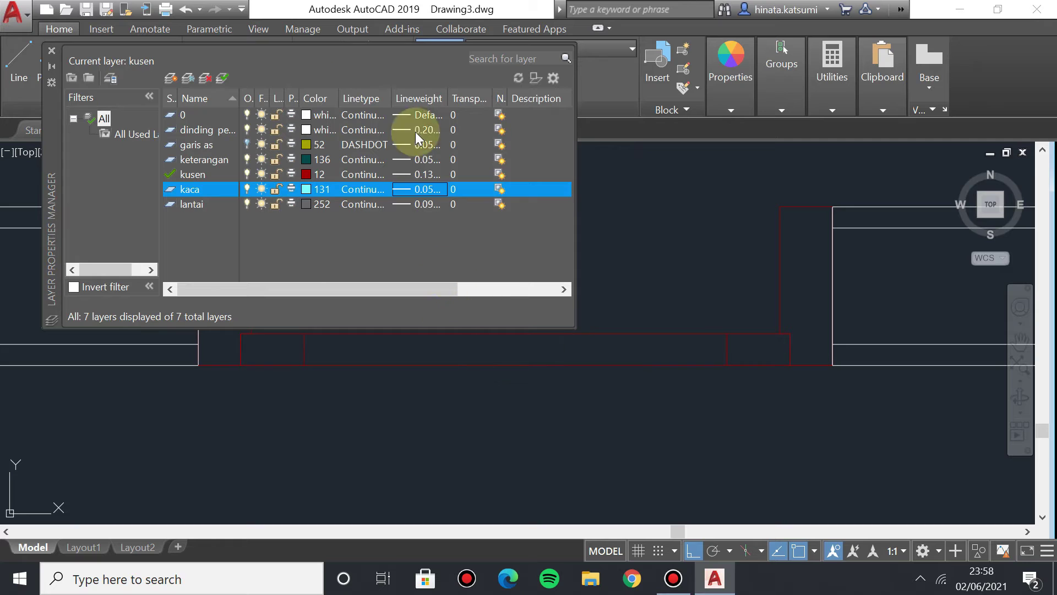
left_click(52, 49)
left_click(19, 60)
scroll(522, 294, "up", 2)
left_click(154, 380)
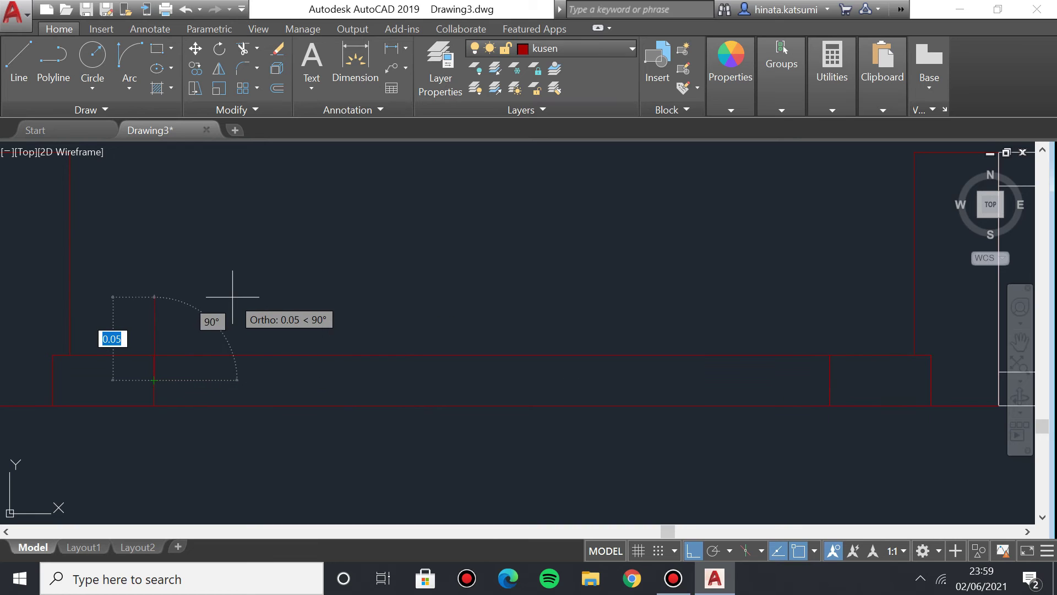
Draw the glass line on the kaca layer from the midpoint of the left sash's inner edge across to the right sash.
left_click(545, 48)
left_click(550, 110)
left_click(19, 58)
left_click(154, 380)
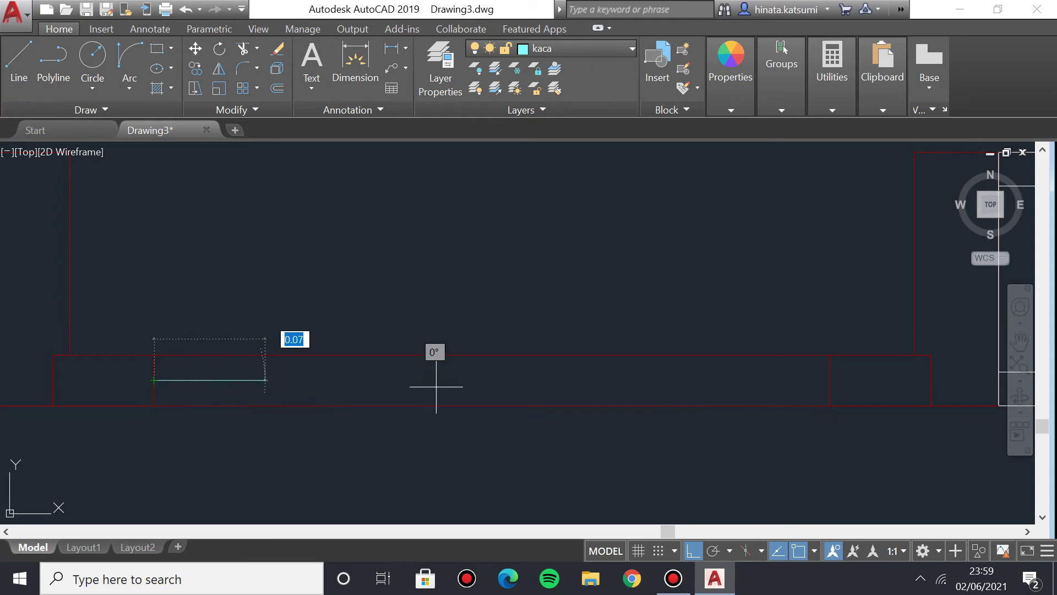
left_click(805, 385)
key("Return")
scroll(325, 309, "down", 4)
middle_click_drag(316, 310, 315, 317)
scroll(236, 320, "up", 2)
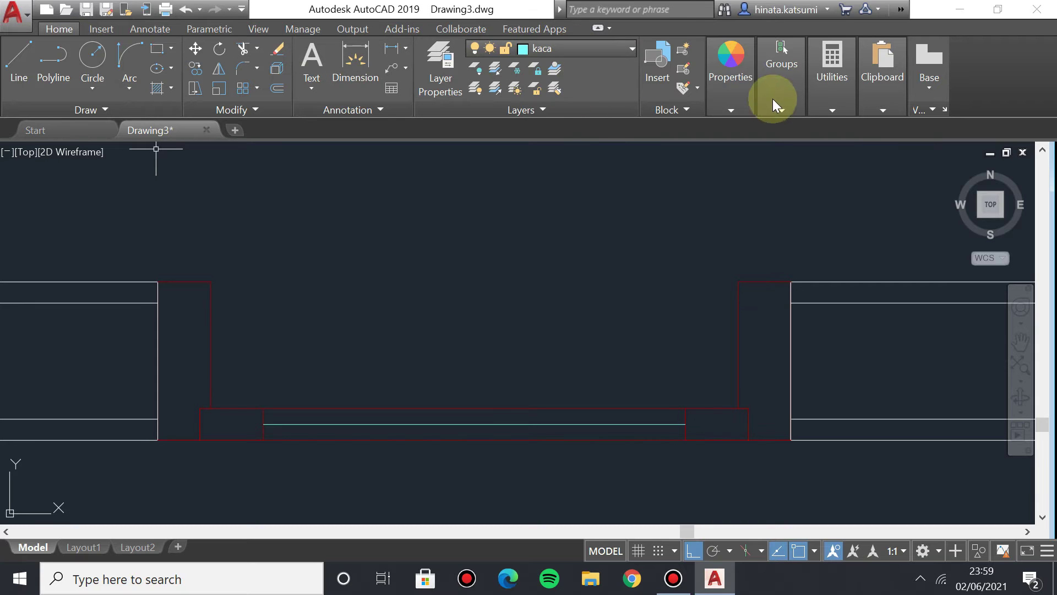
Draw a line on the lantai layer across the window opening, joining the upper inner corners of the two frame profiles.
left_click(596, 51)
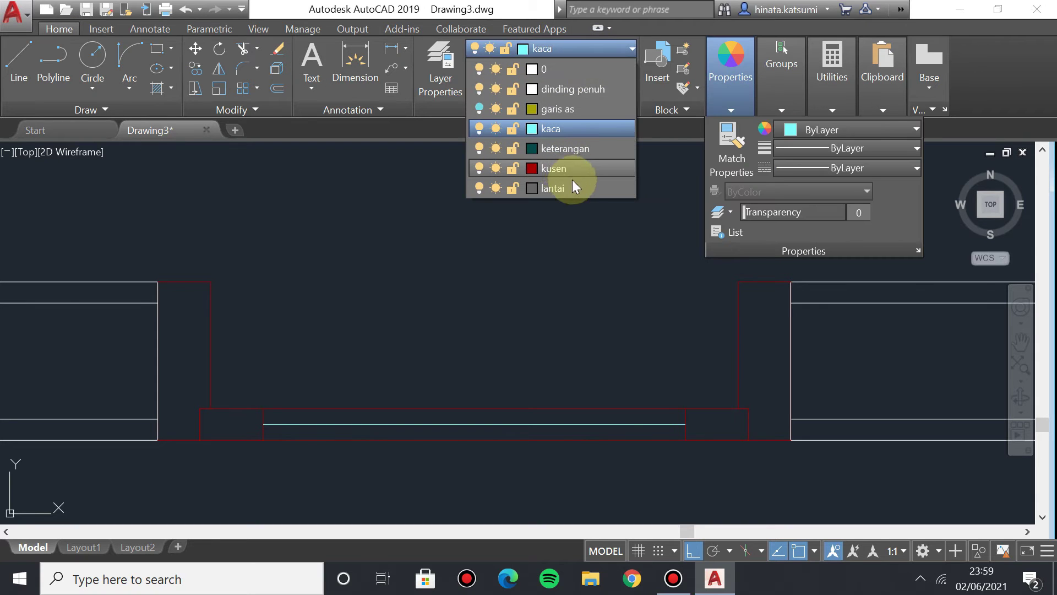
left_click(589, 186)
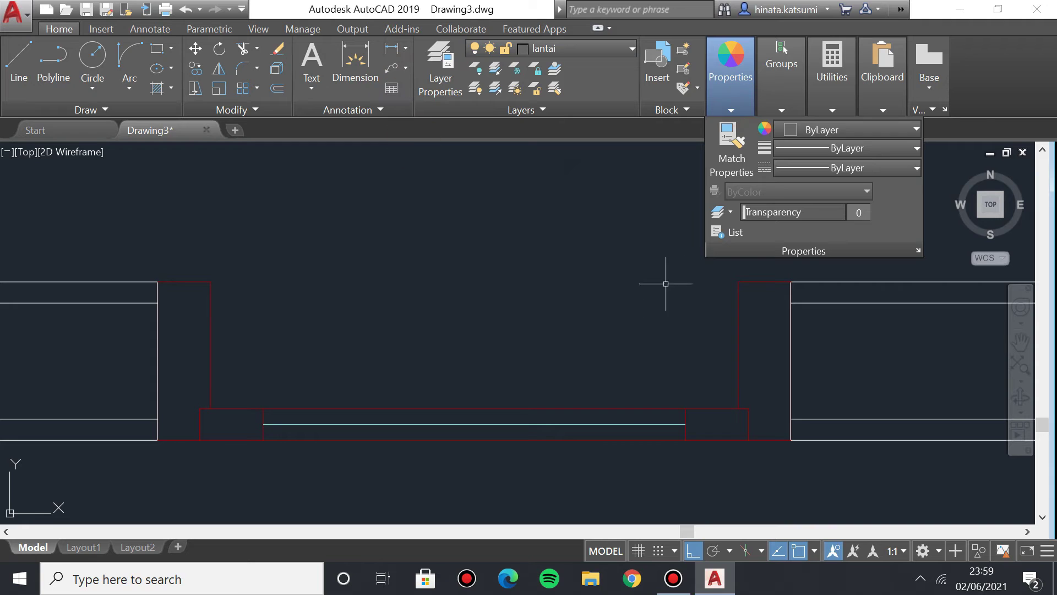
left_click(19, 55)
left_click(210, 282)
left_click(737, 281)
key("Return")
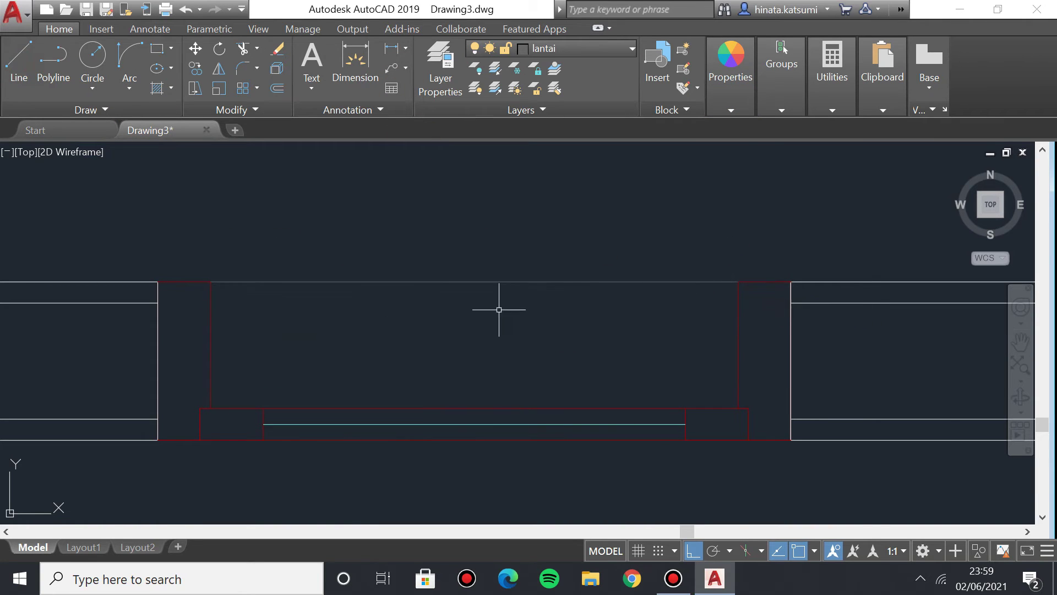
scroll(389, 334, "down", 3)
scroll(283, 300, "down", 1)
scroll(282, 313, "up", 3)
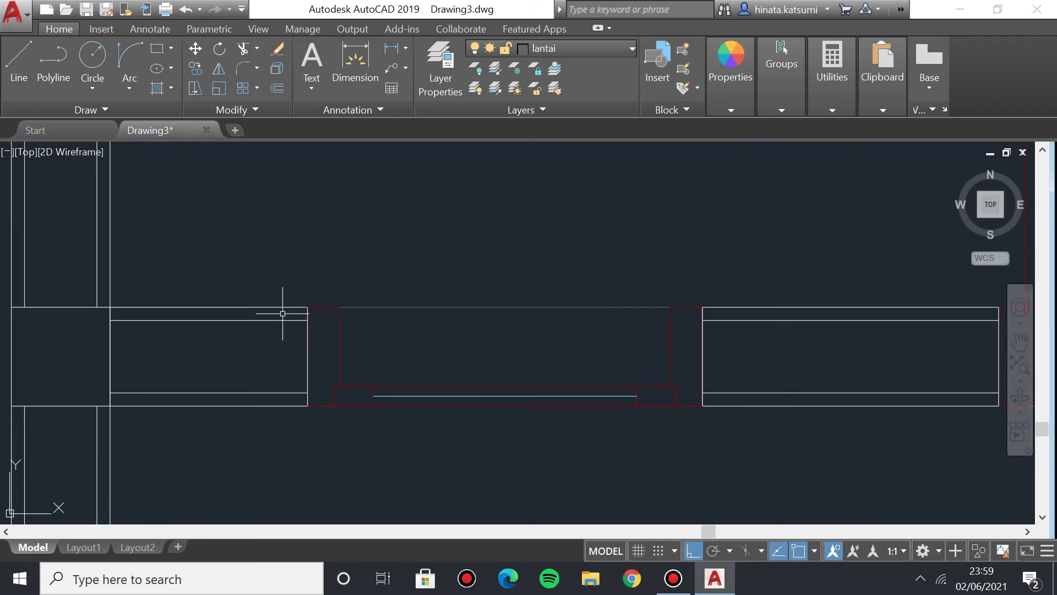
Draw a line on the dinding penuh layer across the lower room's bottom wall, along the right corner column's inner edge.
scroll(302, 274, "down", 3)
middle_click_drag(99, 338, 623, 278)
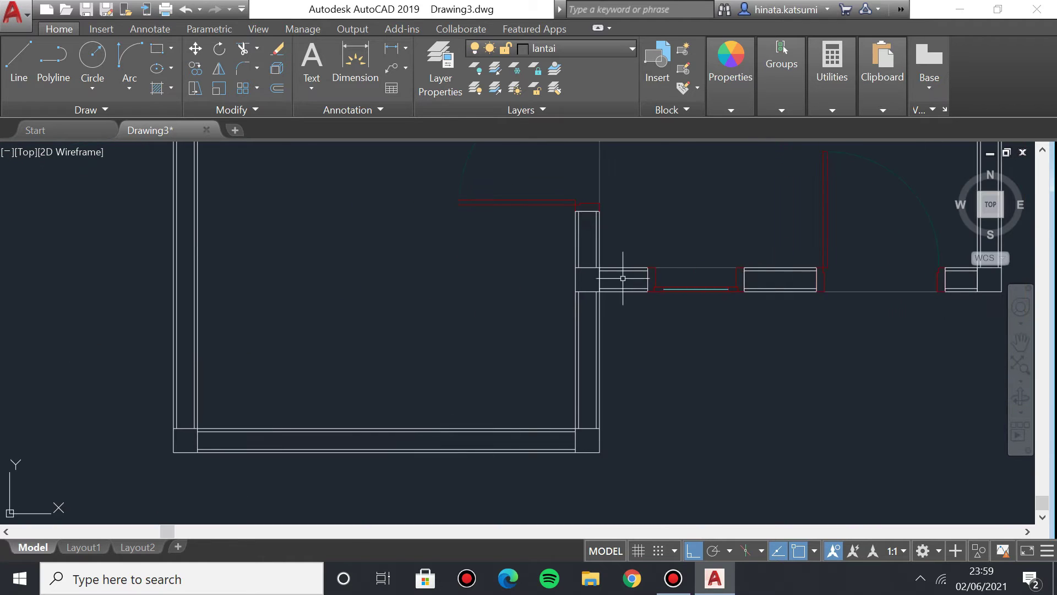
scroll(192, 354, "down", 2)
scroll(201, 370, "up", 2)
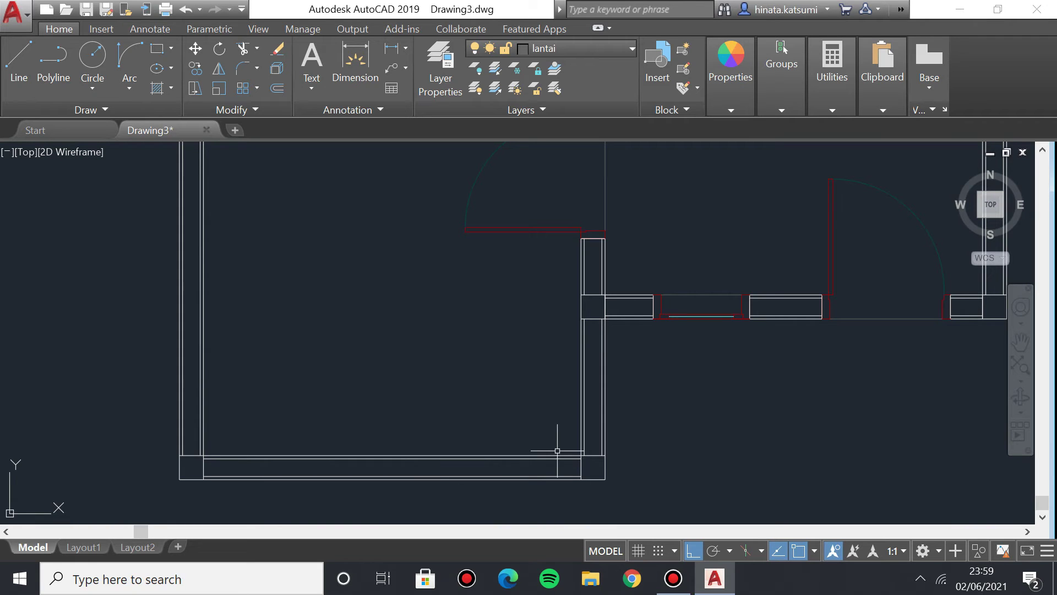
scroll(429, 374, "down", 2)
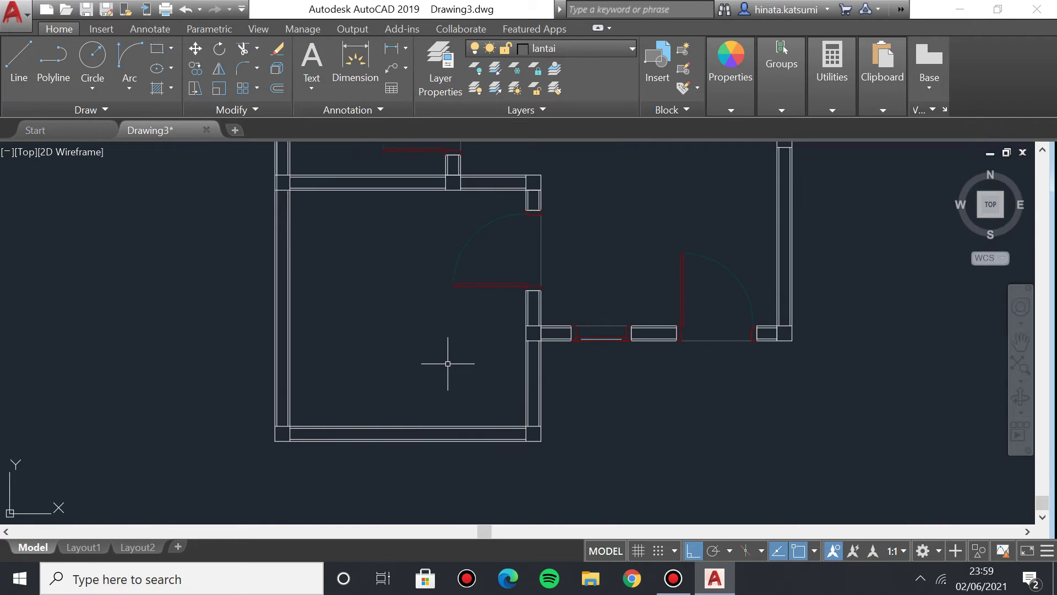
middle_click_drag(443, 363, 424, 300)
scroll(425, 262, "up", 2)
scroll(372, 216, "up", 2)
left_click(13, 55)
middle_click_drag(571, 409, 509, 276)
scroll(509, 276, "up", 1)
left_click(539, 49)
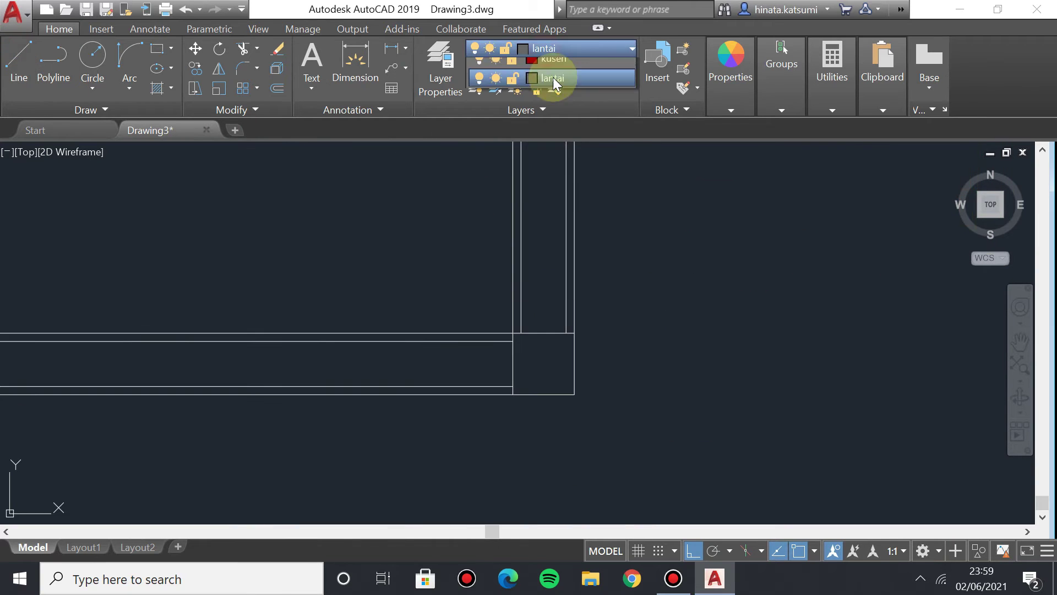
left_click(554, 89)
scroll(560, 292, "up", 2)
left_click(485, 358)
left_click(492, 453)
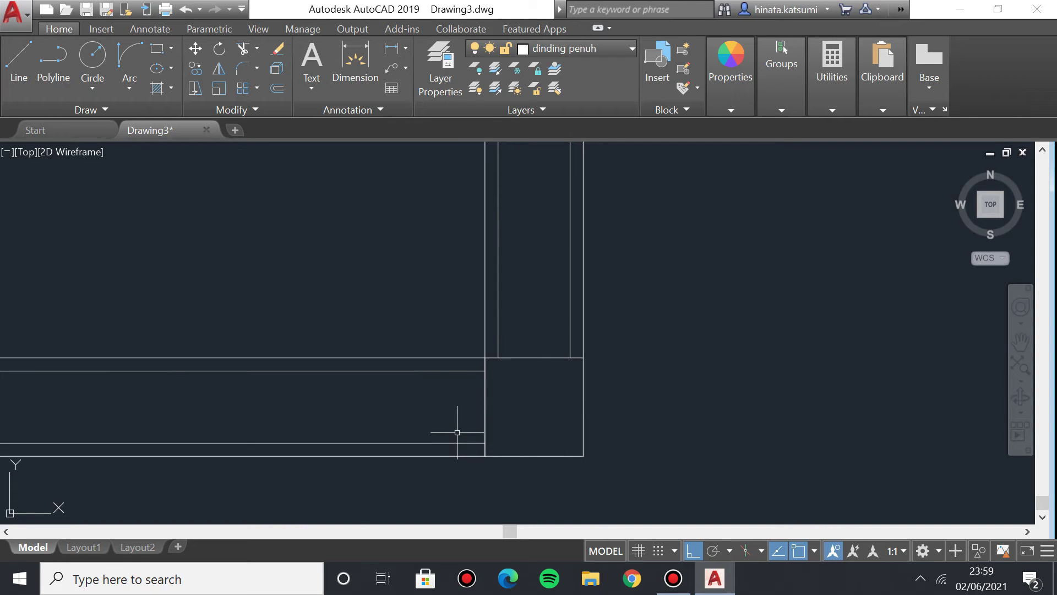
Offset the new column-edge line to the left inside the bottom wall to mark one side of an opening.
type("of")
key("Return")
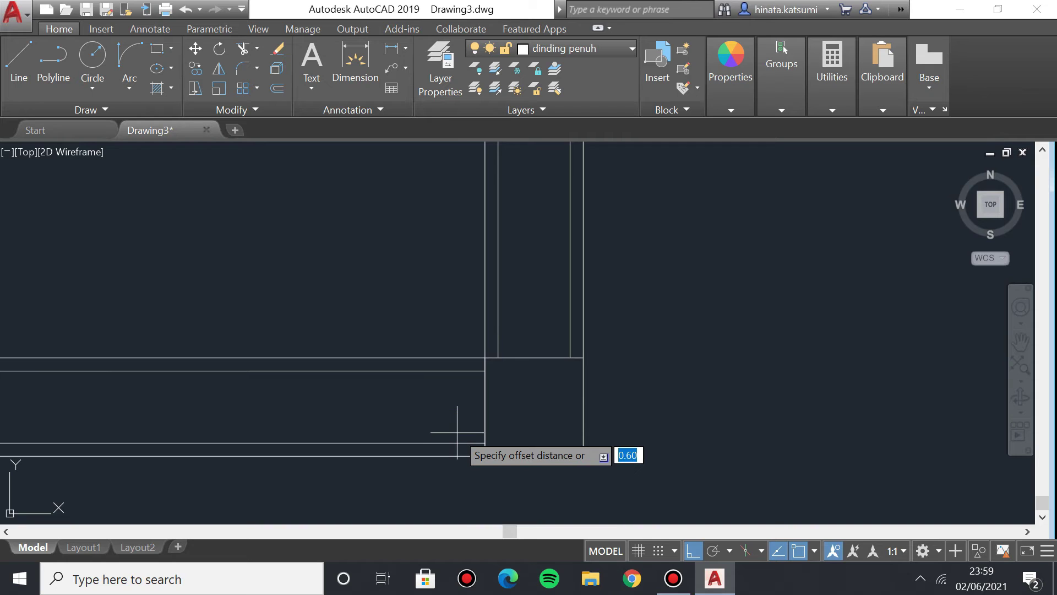
scroll(409, 398, "down", 2)
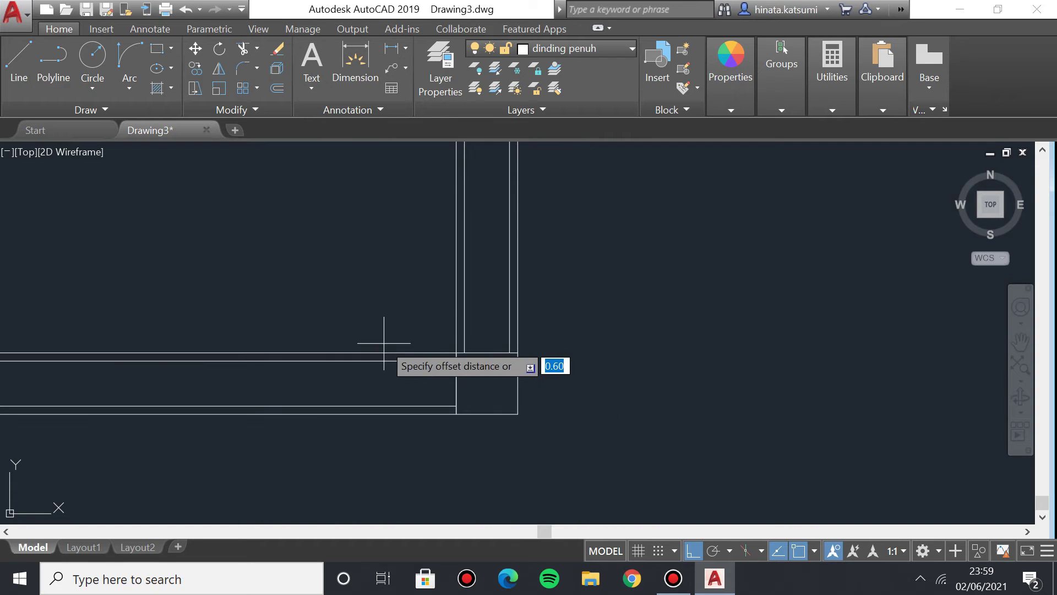
scroll(380, 374, "down", 1)
scroll(354, 352, "up", 1)
type("0.")
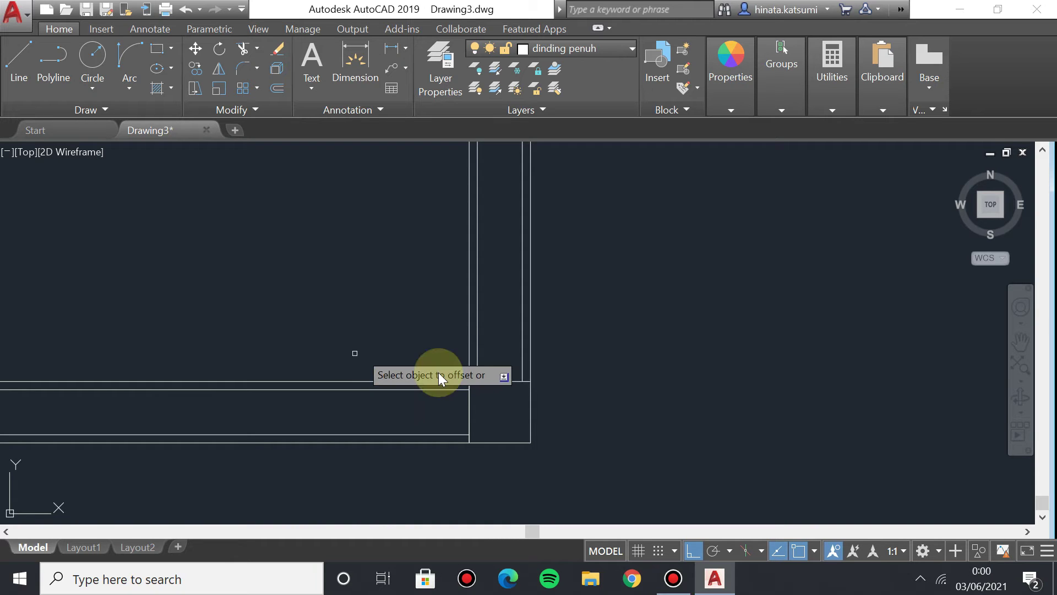
left_click(469, 425)
left_click(260, 412)
scroll(260, 412, "down", 3)
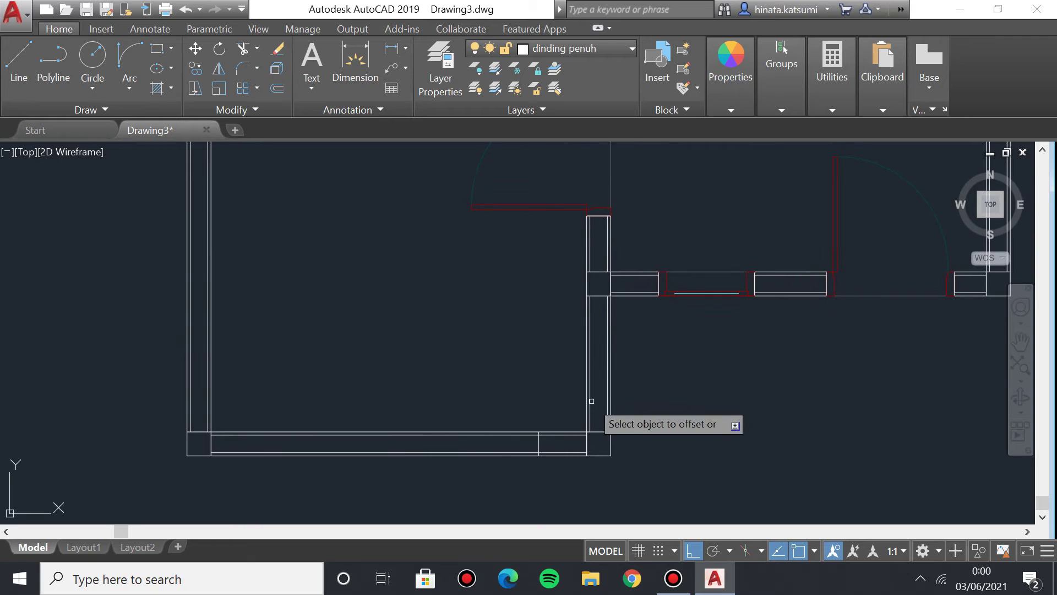
key("Escape")
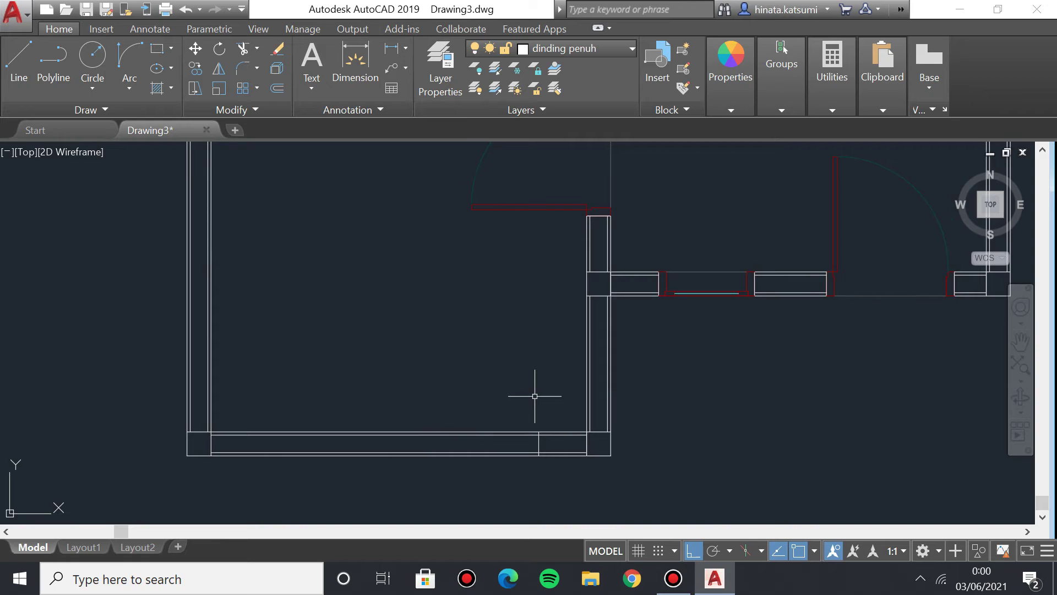
Offset the opening's side line 1.2 to the left inside the lower room's bottom wall to mark the opening's other side.
type("o")
key("Return")
type("1")
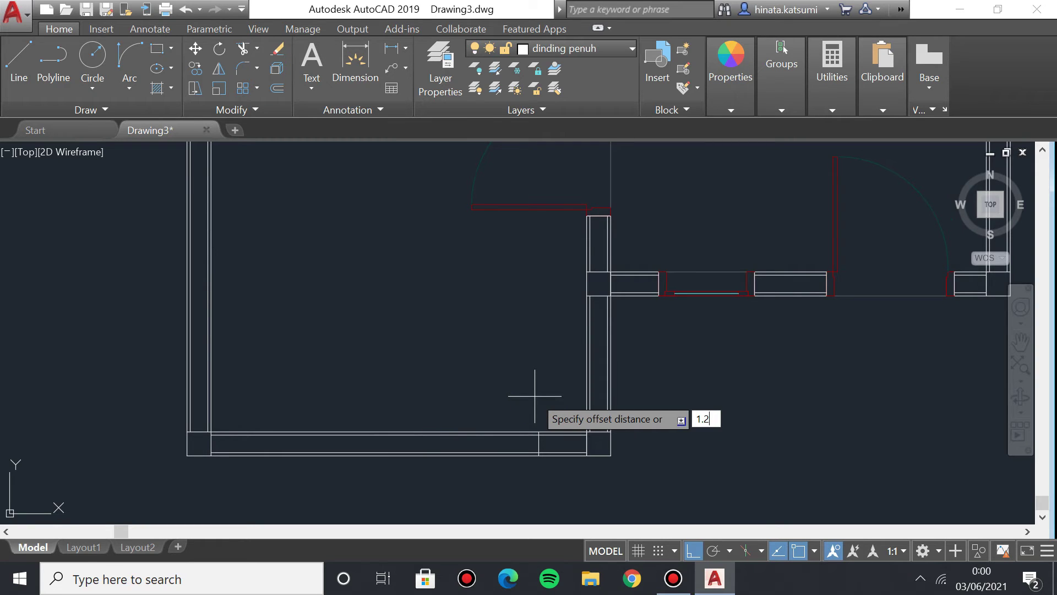
left_click(538, 445)
left_click(502, 444)
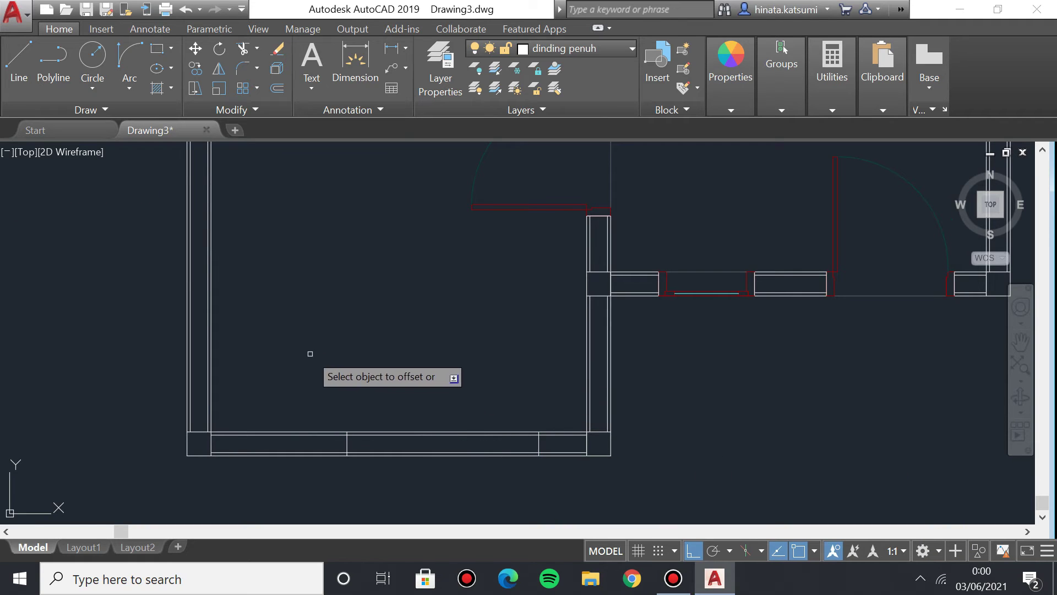
Trim the wall lines between the two side lines to open up the lower room's bottom wall.
type("tr")
key("Return")
key("Return")
left_click(371, 410)
left_click(382, 479)
Copy the finished window from its lower left corner into the bottom wall opening, placing two copies side by side.
mouse_move(448, 431)
middle_mouse_down()
mouse_move(295, 427)
mouse_move(154, 403)
mouse_move(342, 334)
middle_mouse_up()
left_click(370, 326)
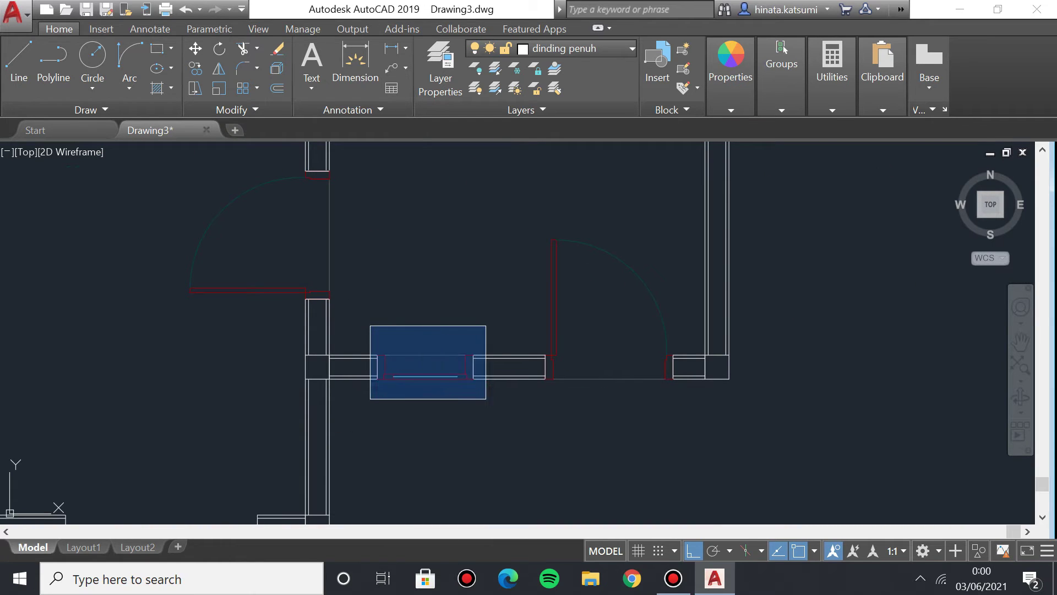
left_click(478, 394)
type("co")
key("Return")
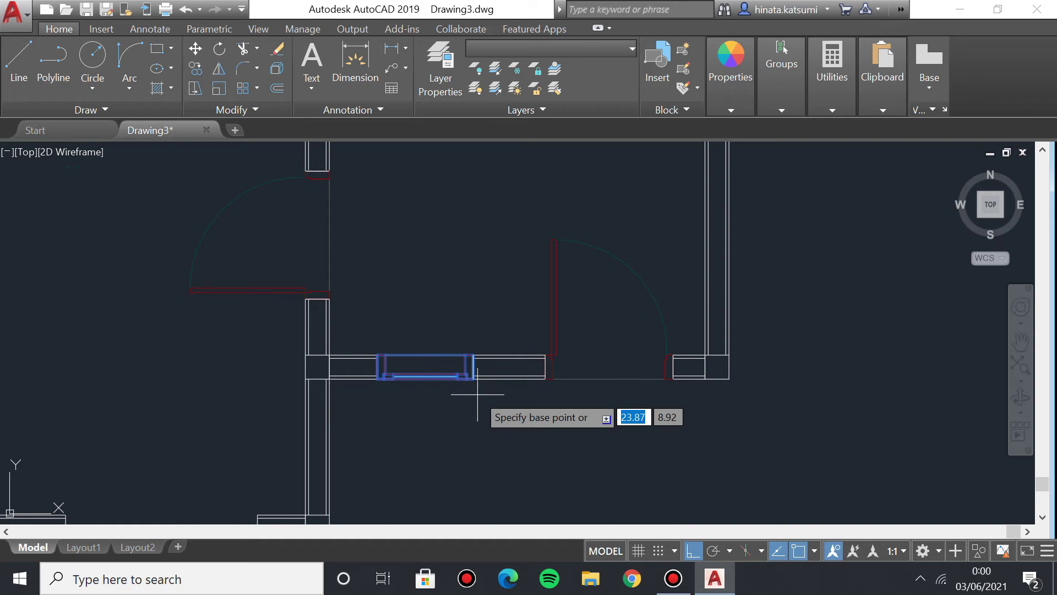
scroll(377, 380, "up", 8)
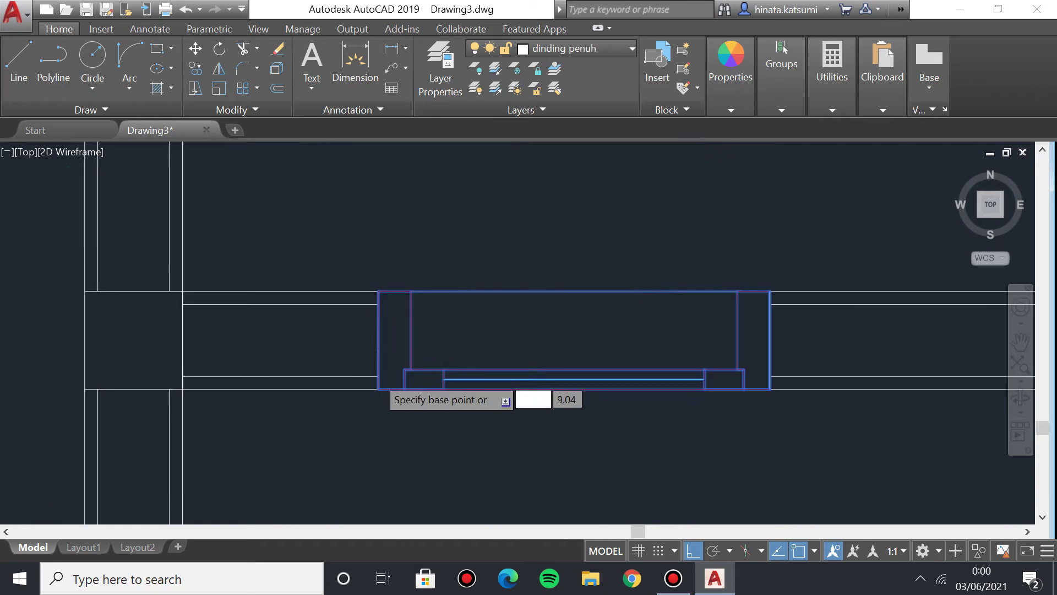
left_click(378, 388)
middle_click_drag(11, 389, 737, 374)
scroll(737, 374, "down", 5)
middle_click_drag(538, 366, 545, 281)
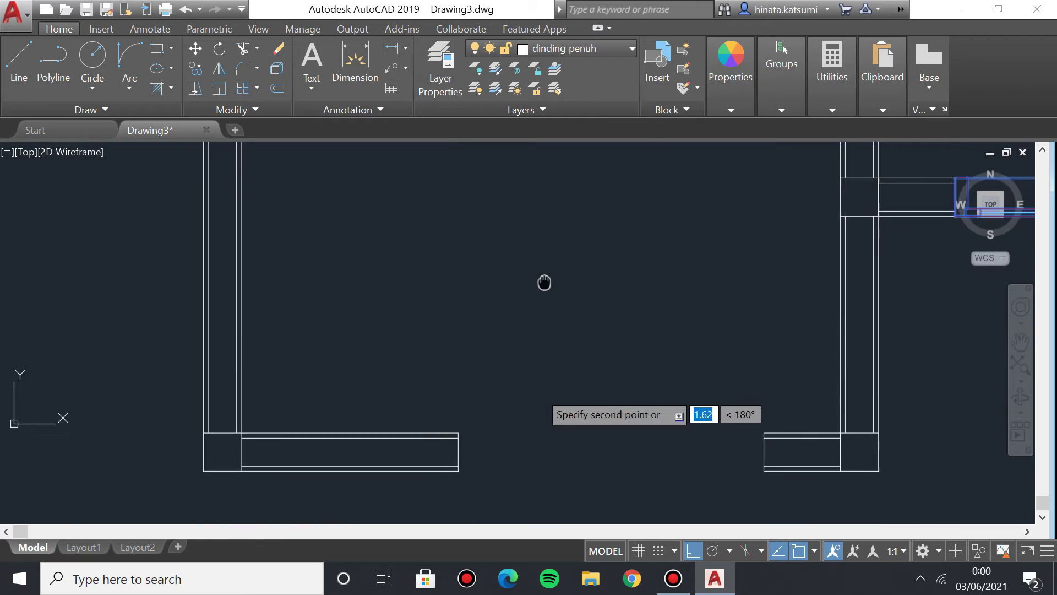
middle_click_drag(546, 506, 576, 359)
left_click(711, 550)
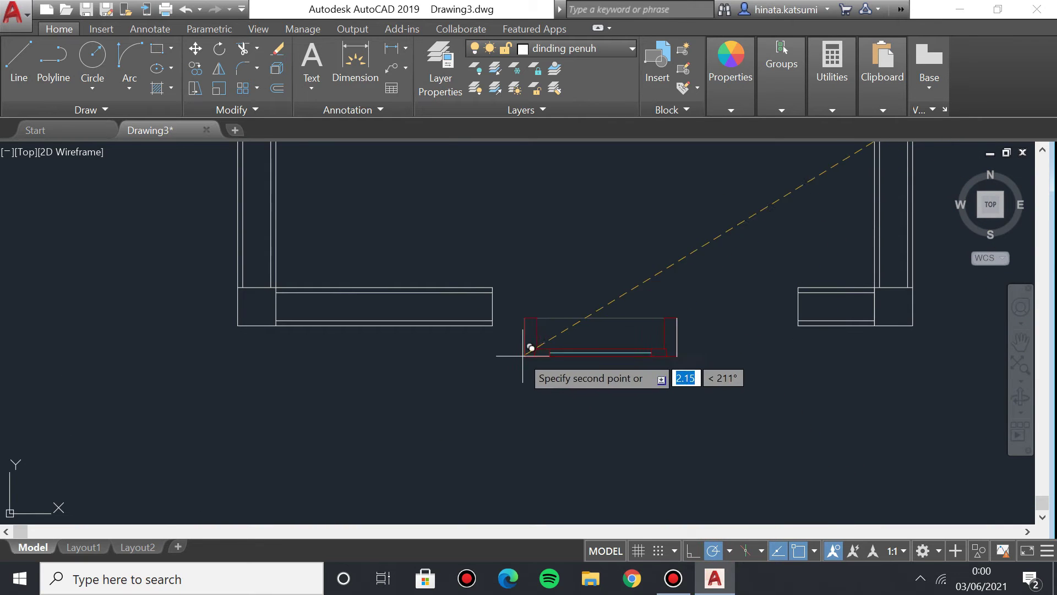
scroll(447, 276, "up", 6)
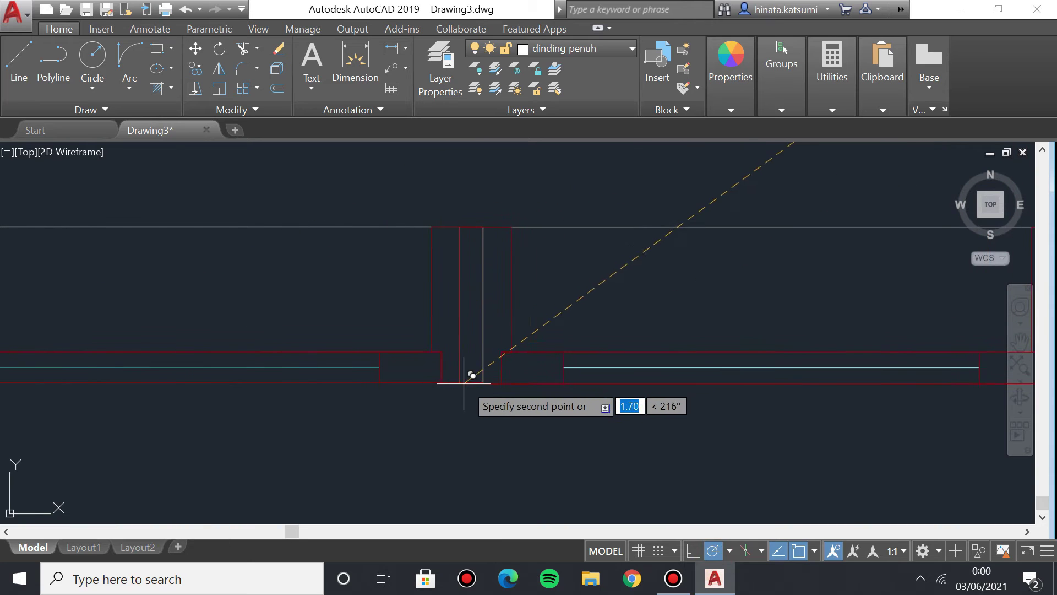
scroll(492, 363, "up", 3)
key("Escape")
Move the line between the two adjoining windows to the kusen layer.
scroll(534, 322, "down", 3)
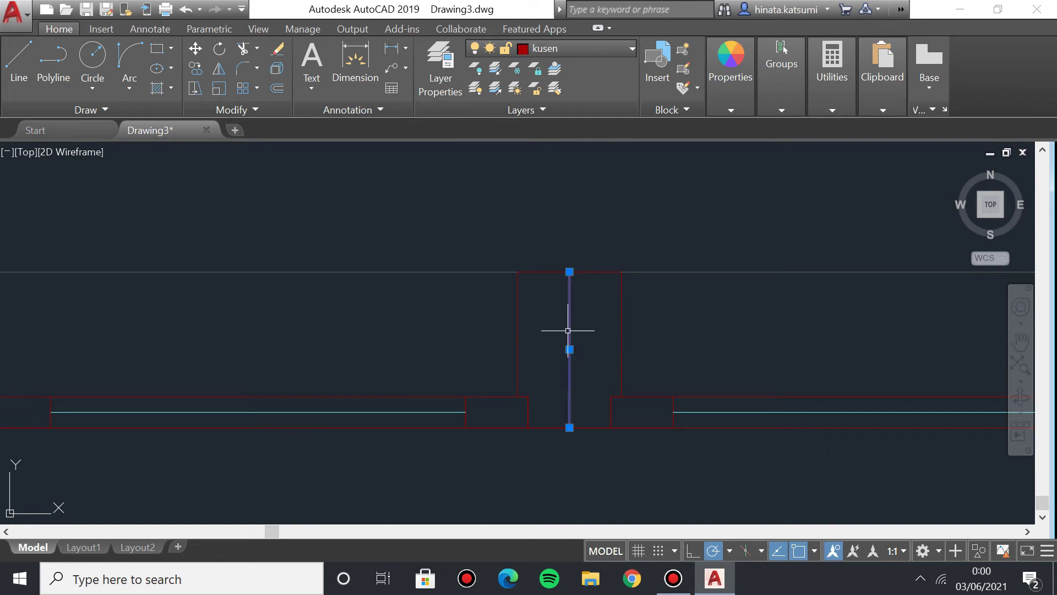
left_click(583, 48)
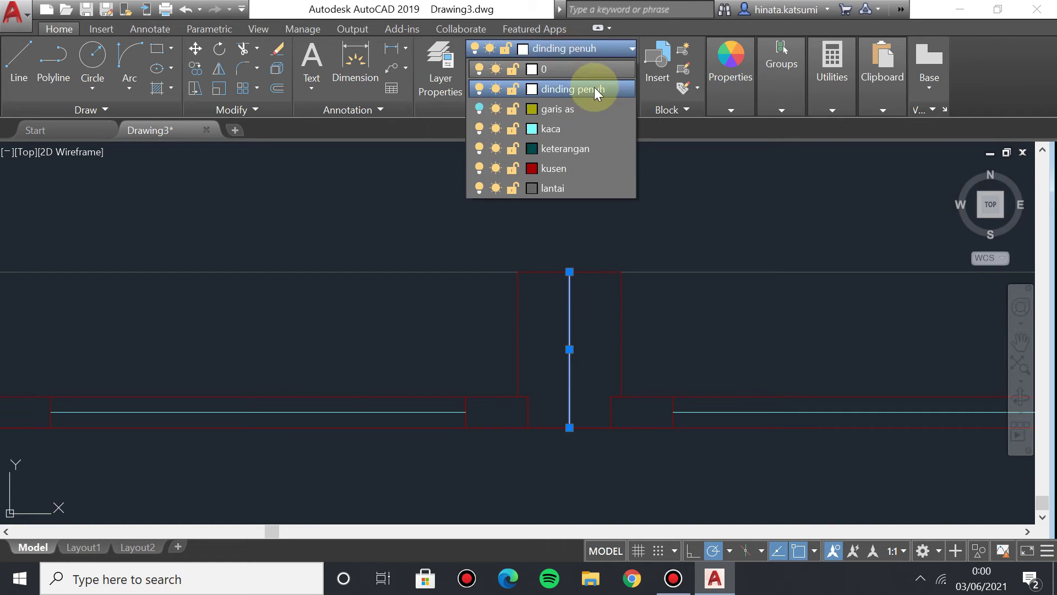
left_click(585, 168)
key("Escape")
scroll(575, 323, "down", 6)
scroll(420, 382, "up", 4)
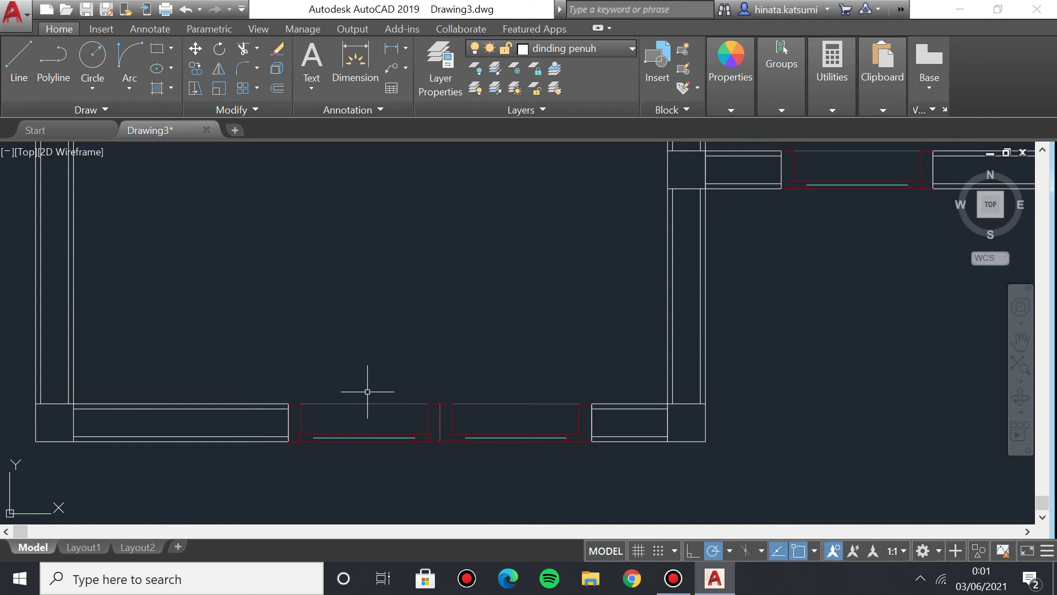
Draw a line on the dinding penuh layer across the top wall, along the upper right corner column's inner edge.
scroll(433, 395, "down", 2)
middle_click_drag(599, 284, 508, 511)
middle_click_drag(556, 241, 160, 260)
scroll(452, 422, "up", 2)
scroll(199, 345, "down", 3)
scroll(354, 330, "up", 2)
scroll(354, 330, "up", 2)
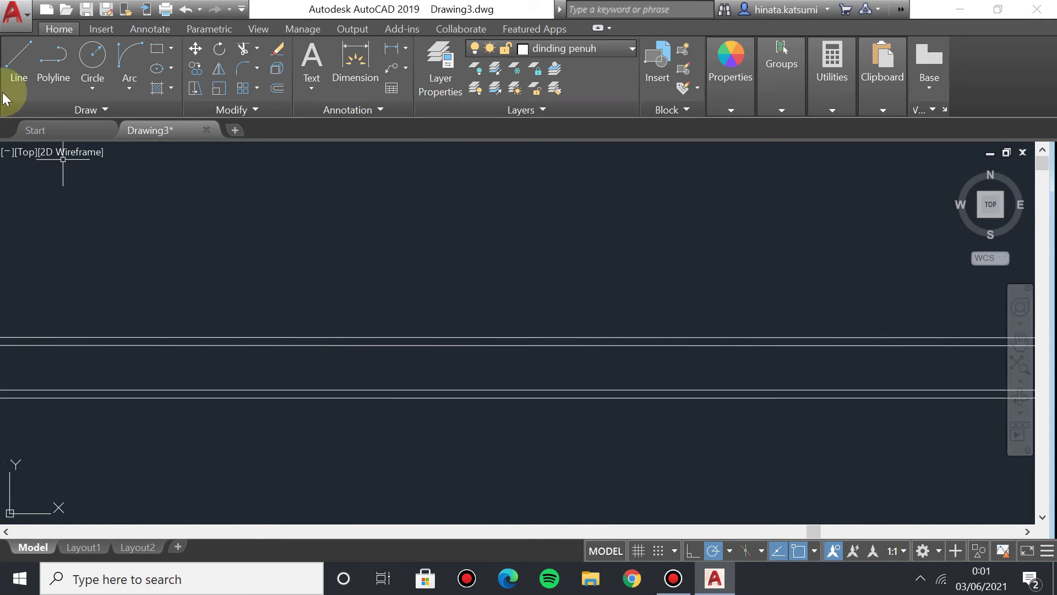
middle_click_drag(352, 308, 364, 261)
middle_click_drag(718, 355, 588, 338)
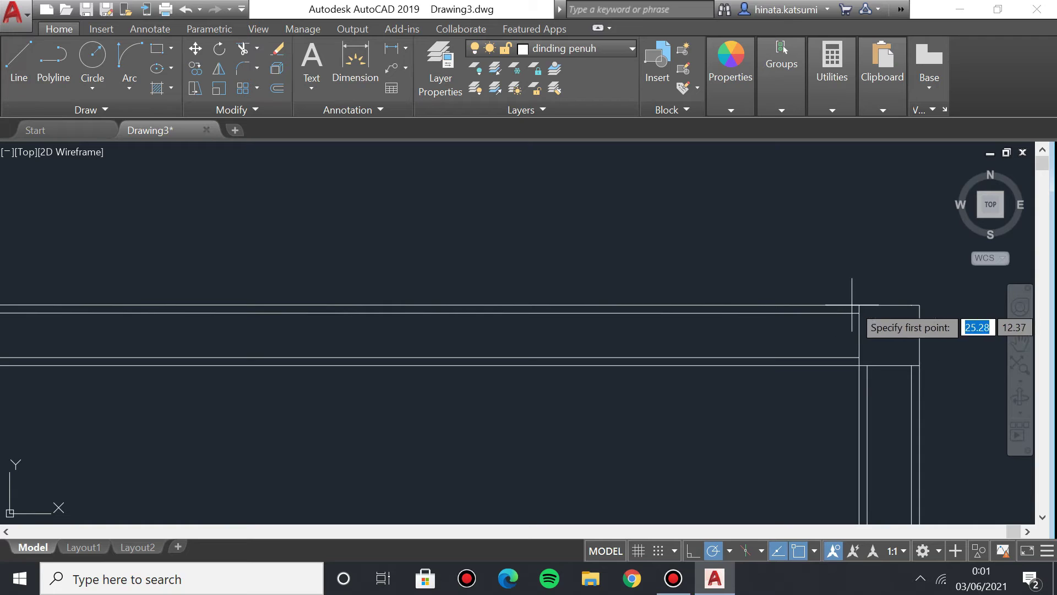
left_click(610, 48)
key("l")
key("Return")
left_click(859, 305)
left_click(859, 365)
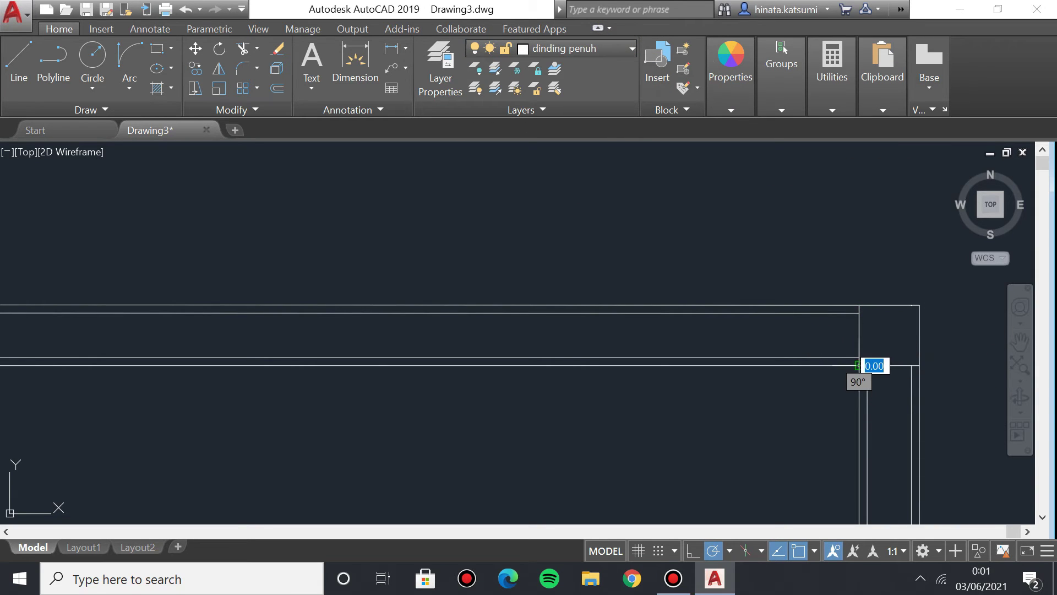
Offset the new column-edge line to the left inside the top wall to mark the opening's right side.
type("of")
key("Return")
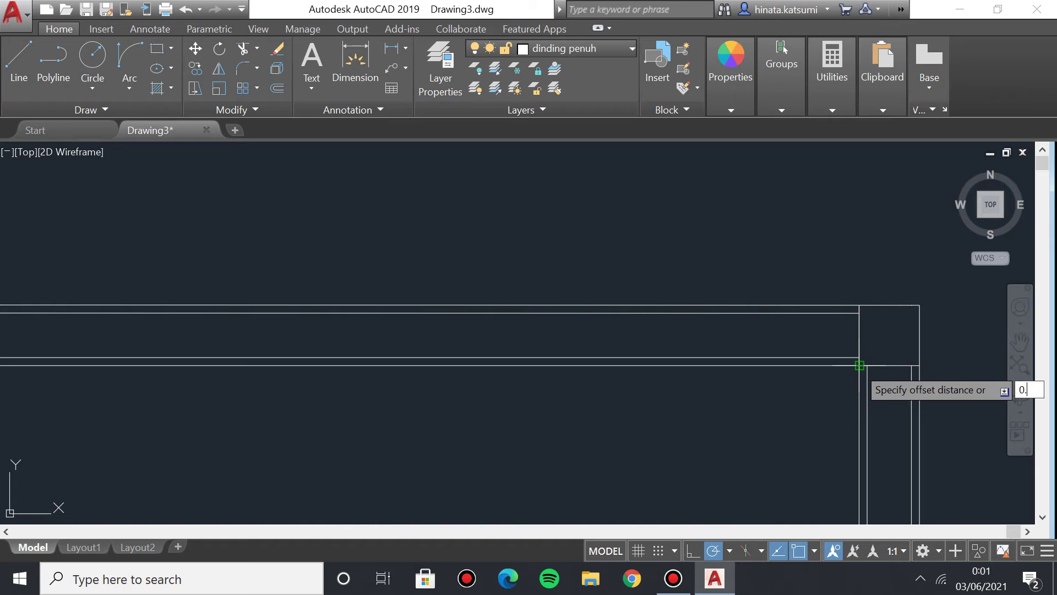
key("Return")
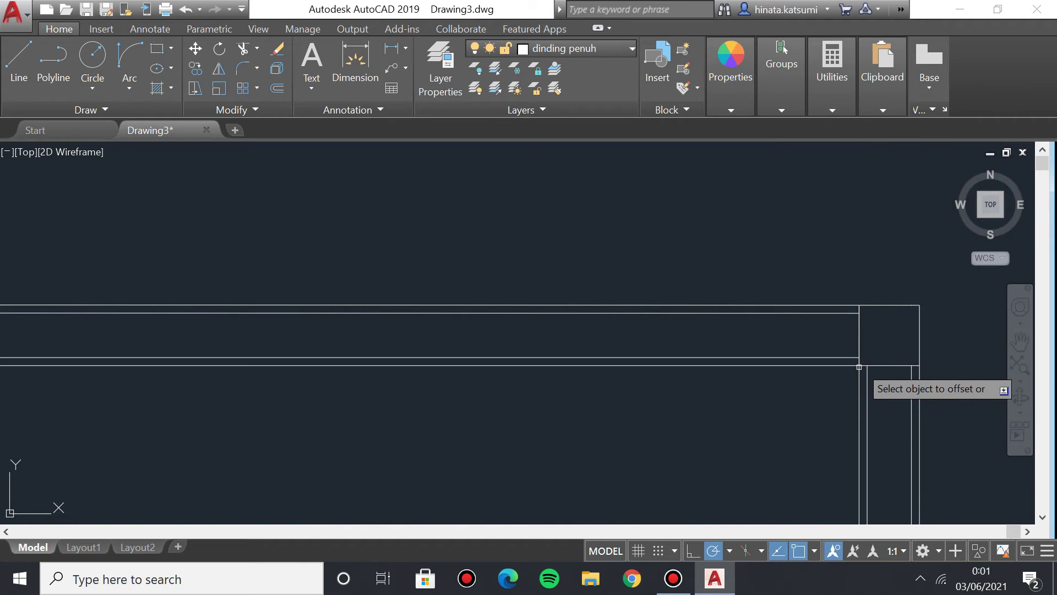
left_click(859, 338)
left_click(705, 339)
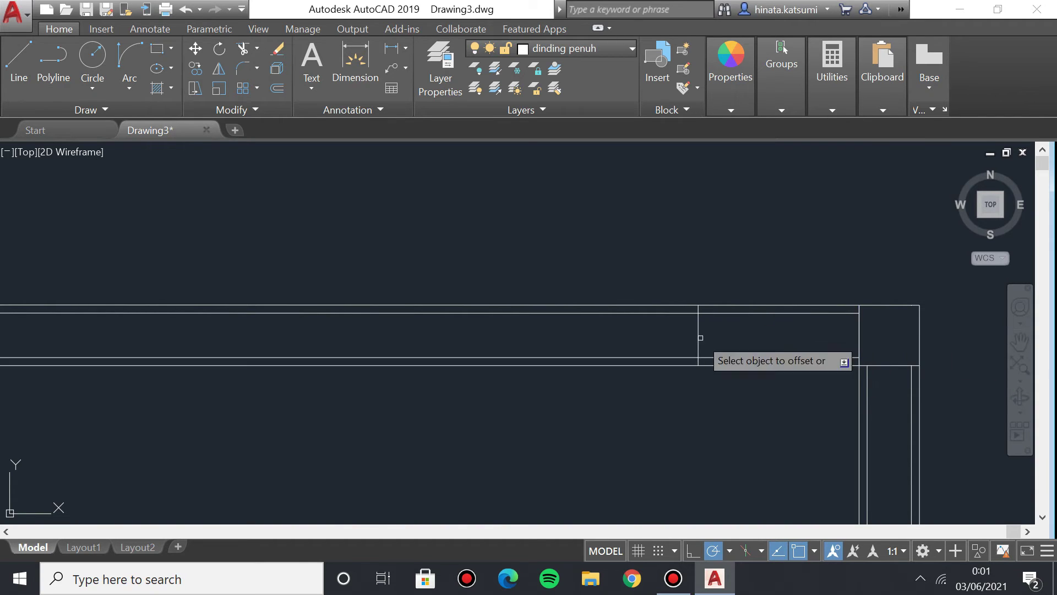
Offset the right side line further left inside the top wall to mark the opening's left side.
type("of")
key("Return")
type("1")
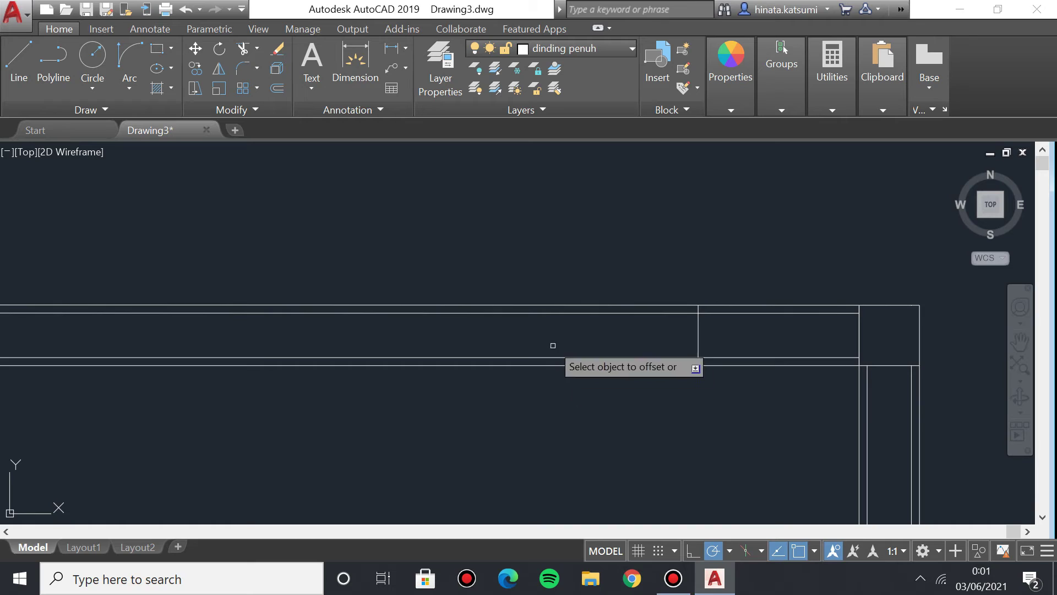
left_click(700, 334)
left_click(364, 332)
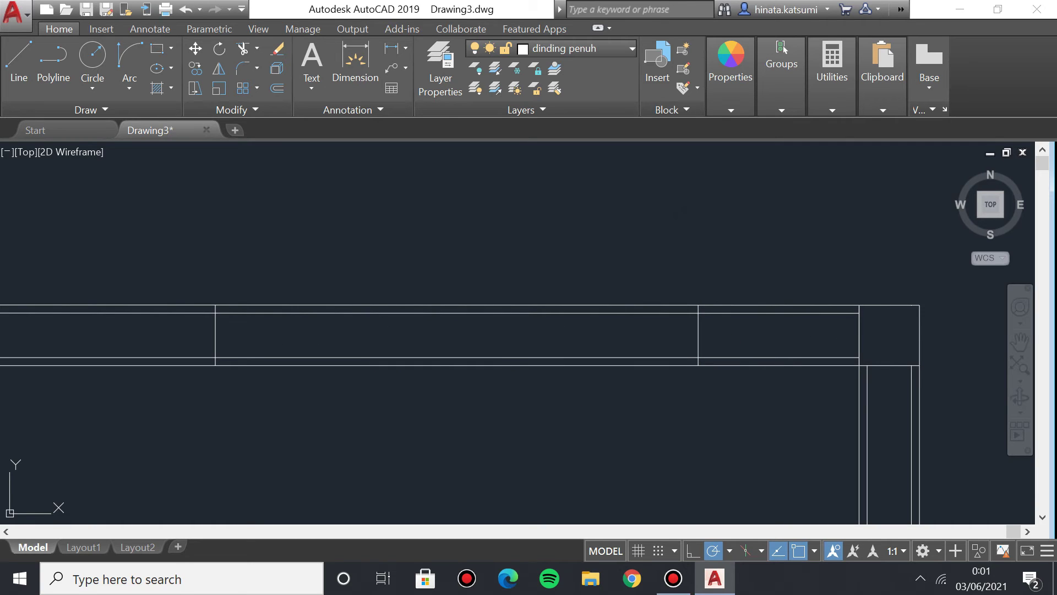
Try to trim the top wall's lines between the two opening side lines, and undo the trim.
key("BackSpace")
type("tr")
key("Return")
left_click(355, 244)
left_click(432, 404)
scroll(382, 358, "down", 1)
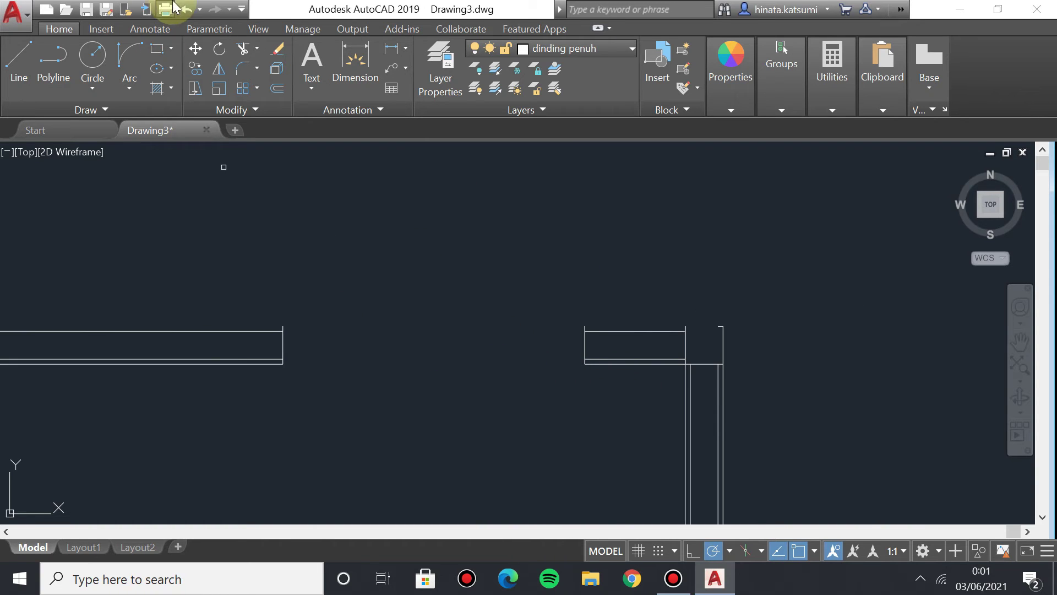
left_click(193, 10)
Retry trimming the wall lines across the top wall opening with a crossing selection.
type("tr")
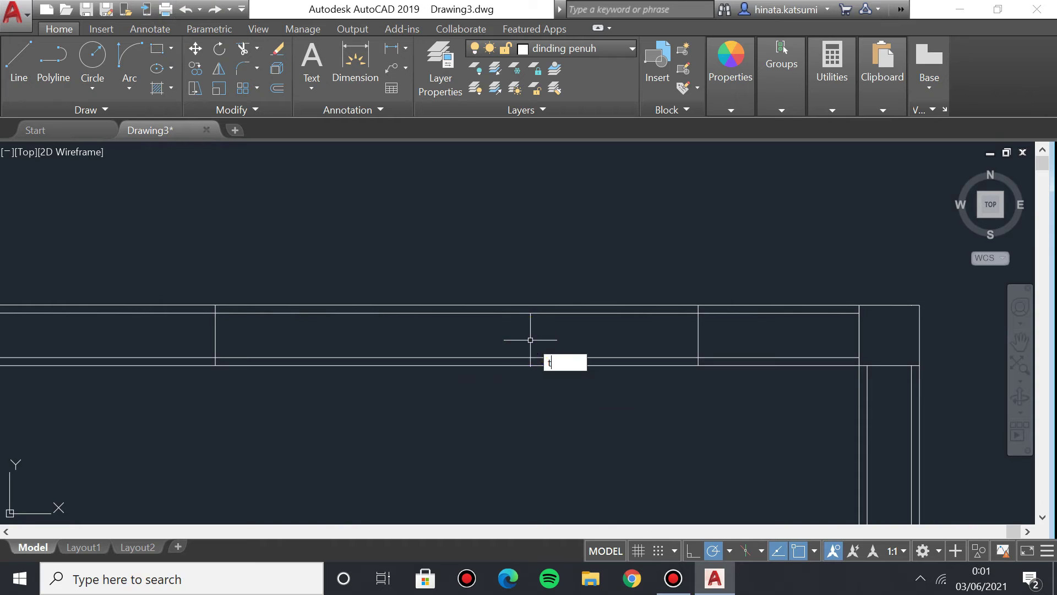
key("Return")
key("Return")
left_click(414, 264)
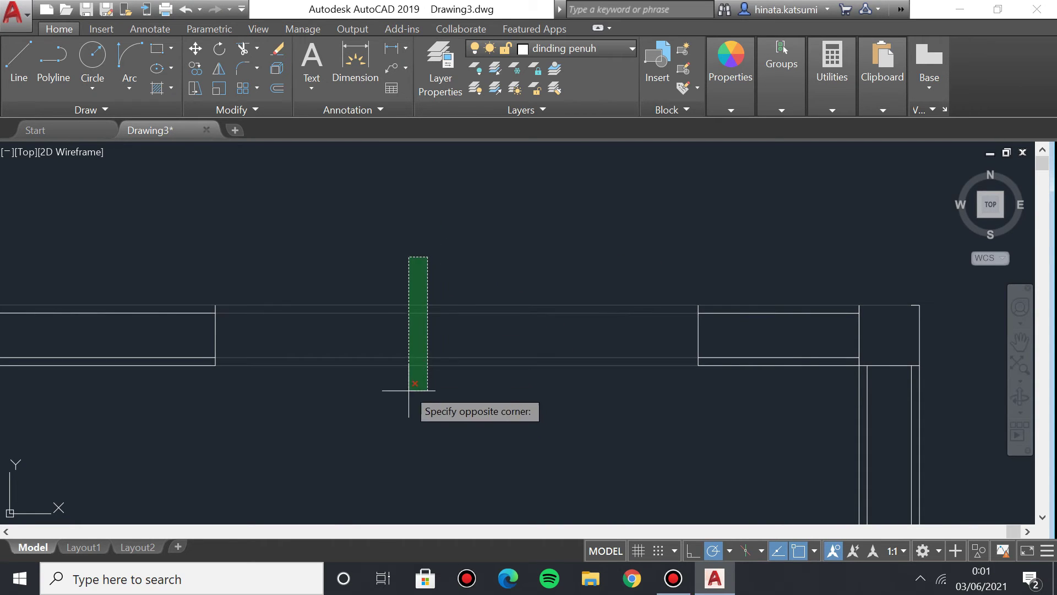
left_click(403, 234)
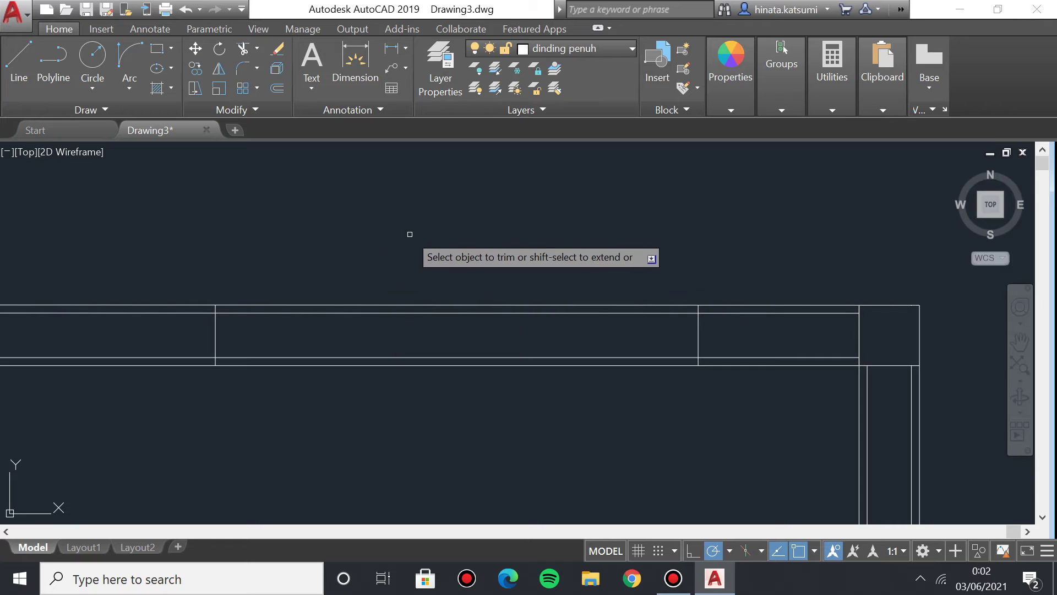
key("Escape")
Trim all wall lines between the two side lines to open up the top wall.
left_click(398, 312)
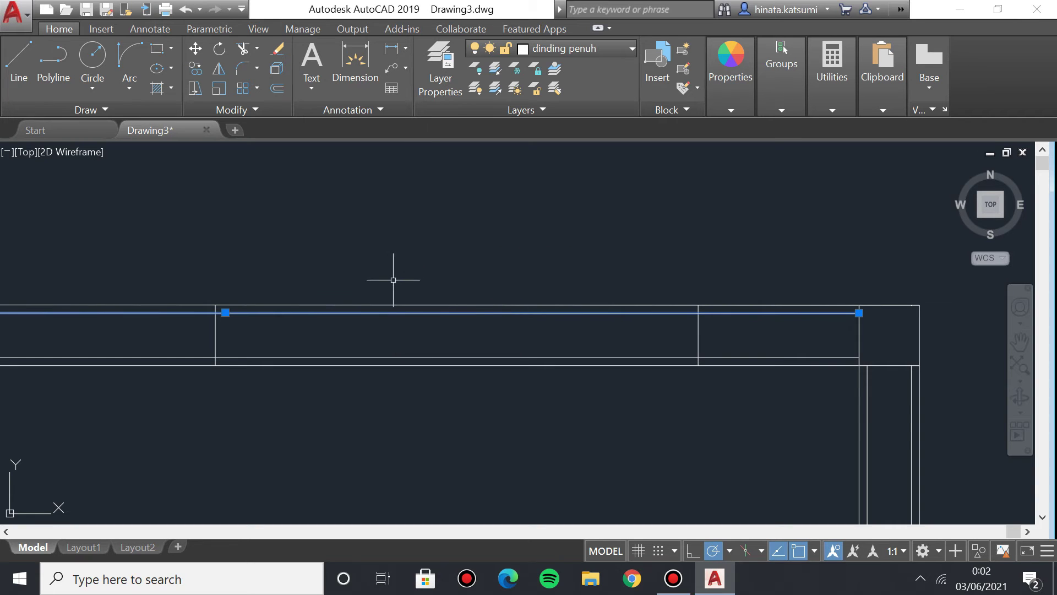
scroll(393, 280, "down", 4)
scroll(427, 233, "up", 8)
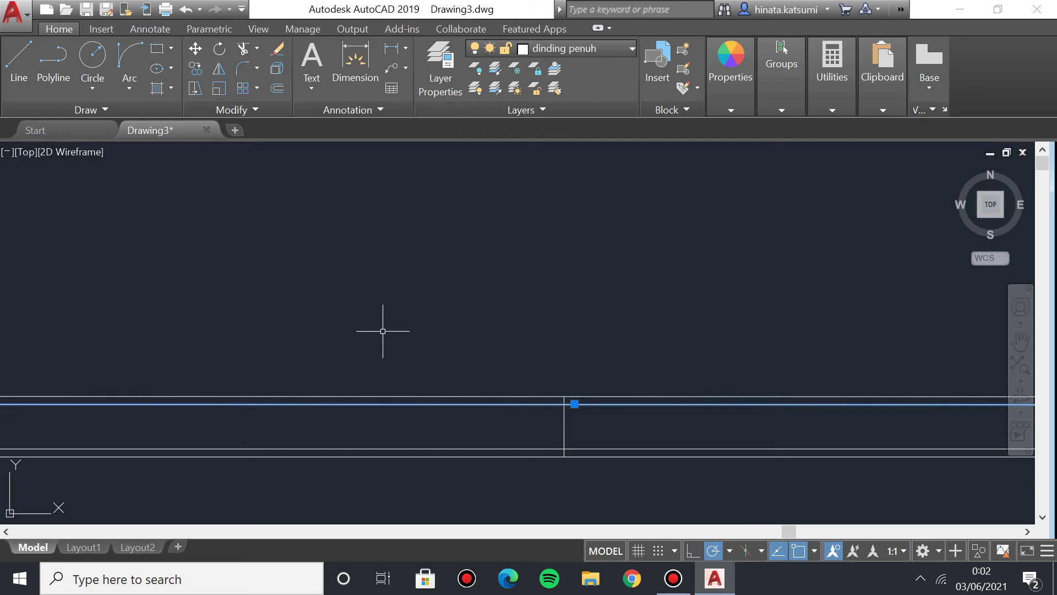
middle_click_drag(453, 372, 224, 345)
type("tr")
key("Return")
left_click(399, 361)
left_click(417, 456)
scroll(304, 341, "down", 3)
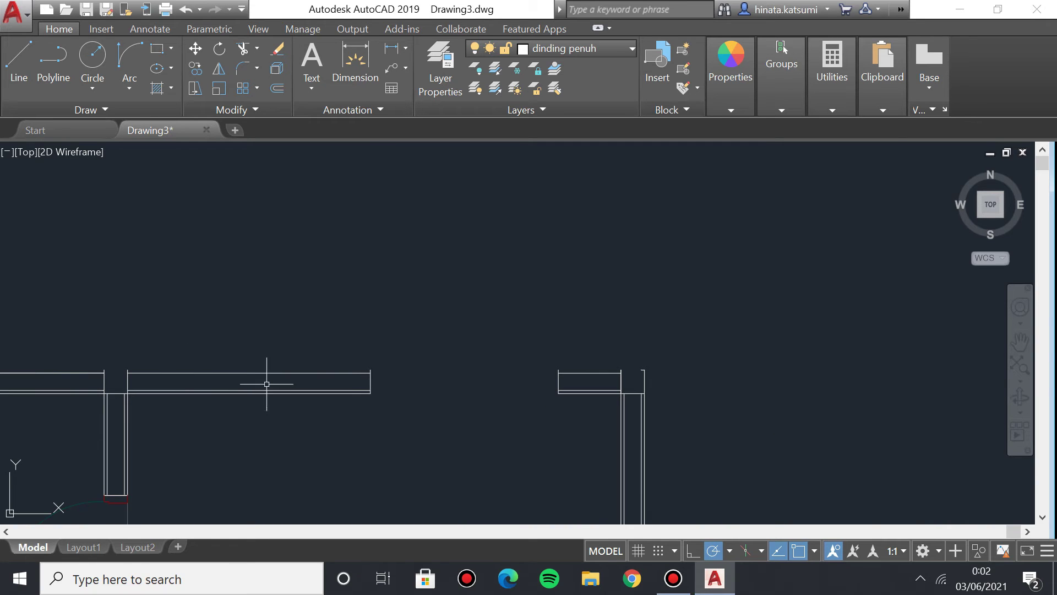
Redraw the top wall's outer line from the left corner column's outer corner to the opening's left side.
middle_click_drag(85, 370, 338, 393)
left_click(20, 58)
scroll(63, 399, "up", 5)
scroll(63, 399, "up", 2)
left_click(193, 361)
scroll(771, 342, "up", 3)
scroll(503, 342, "down", 3)
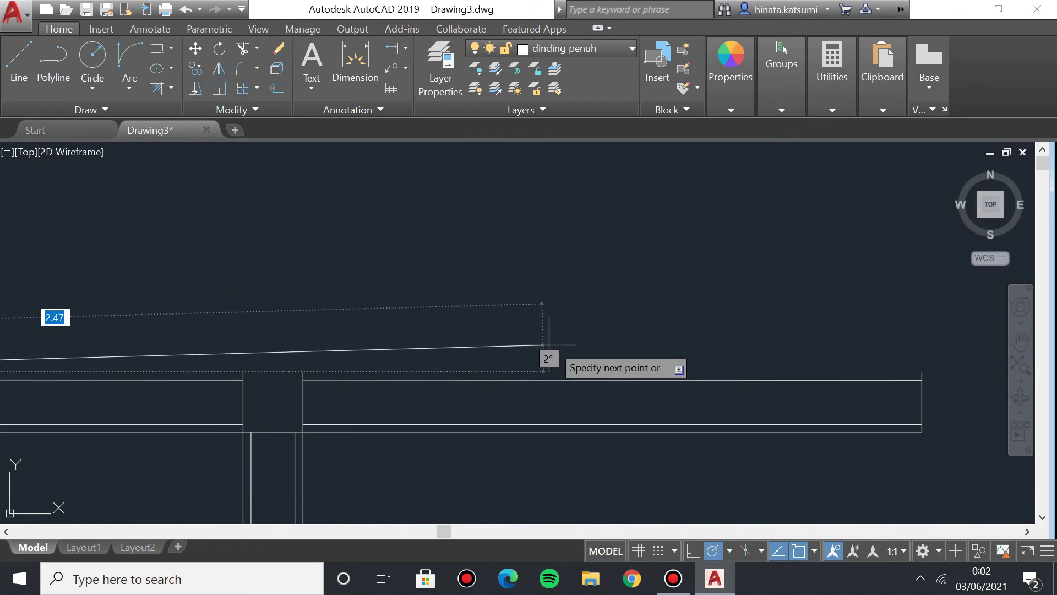
middle_click_drag(848, 362, 3, 346)
middle_click_drag(77, 352, 468, 354)
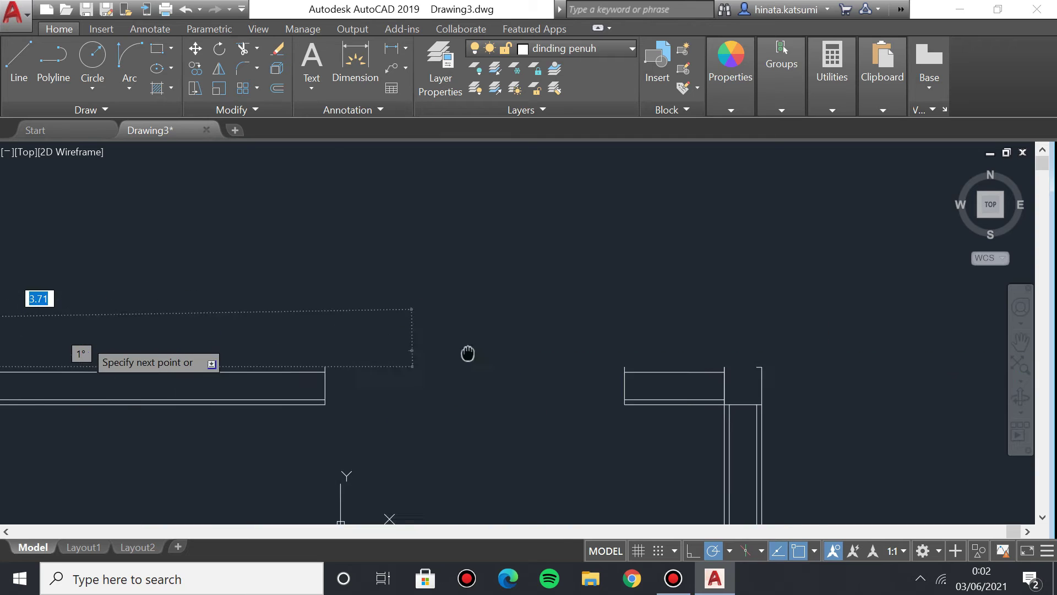
left_click(387, 367)
key("Return")
Redraw the top wall's outer line from the opening's right side to the right corner column's outer corner.
middle_click_drag(548, 359, 182, 320)
left_click(30, 69)
scroll(385, 330, "up", 4)
left_click(363, 386)
left_click(714, 386)
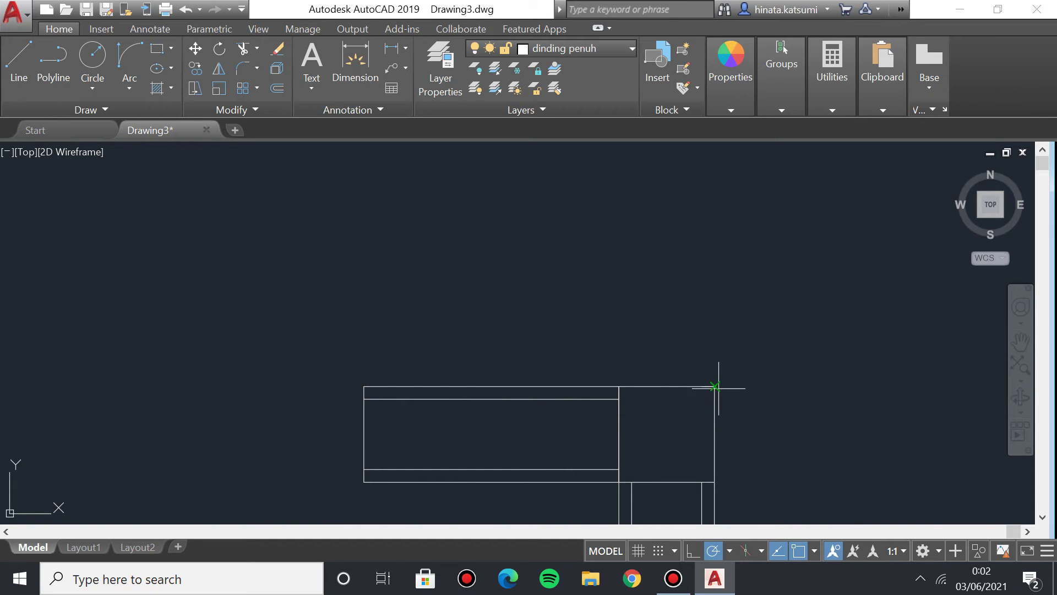
scroll(65, 342, "down", 2)
middle_click_drag(147, 300, 504, 286)
left_click(19, 60)
scroll(366, 284, "up", 2)
left_click(333, 256)
Copy the double window in the lower room's bottom wall by its upper right corner towards the top wall opening.
mouse_move(331, 355)
middle_mouse_down()
mouse_move(323, 371)
mouse_move(389, 359)
mouse_move(326, 373)
mouse_move(472, 441)
mouse_move(392, 366)
middle_mouse_up()
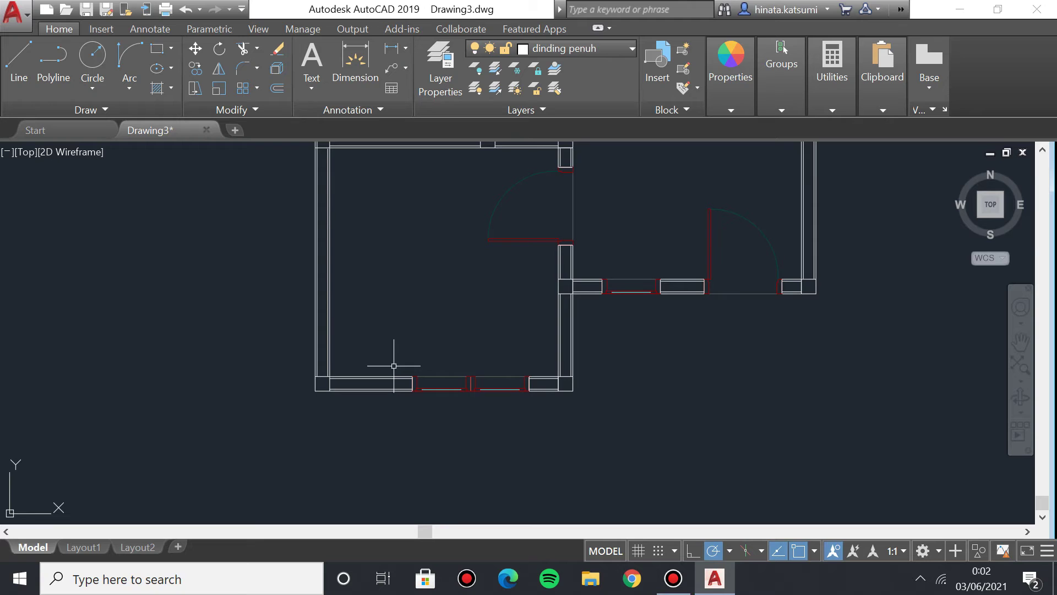
left_click(405, 359)
left_click(535, 399)
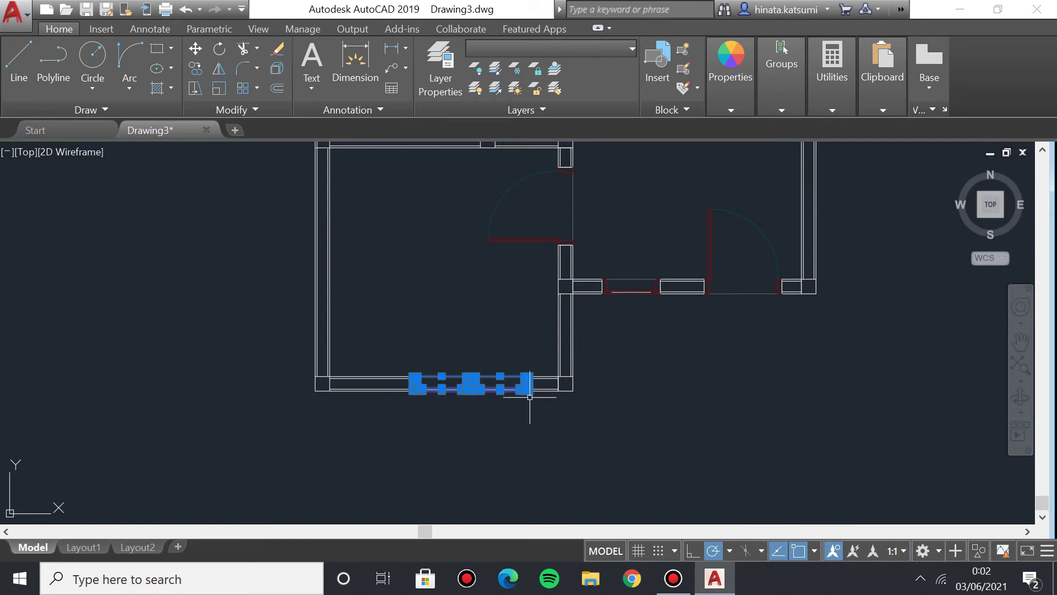
type("cop")
key("Return")
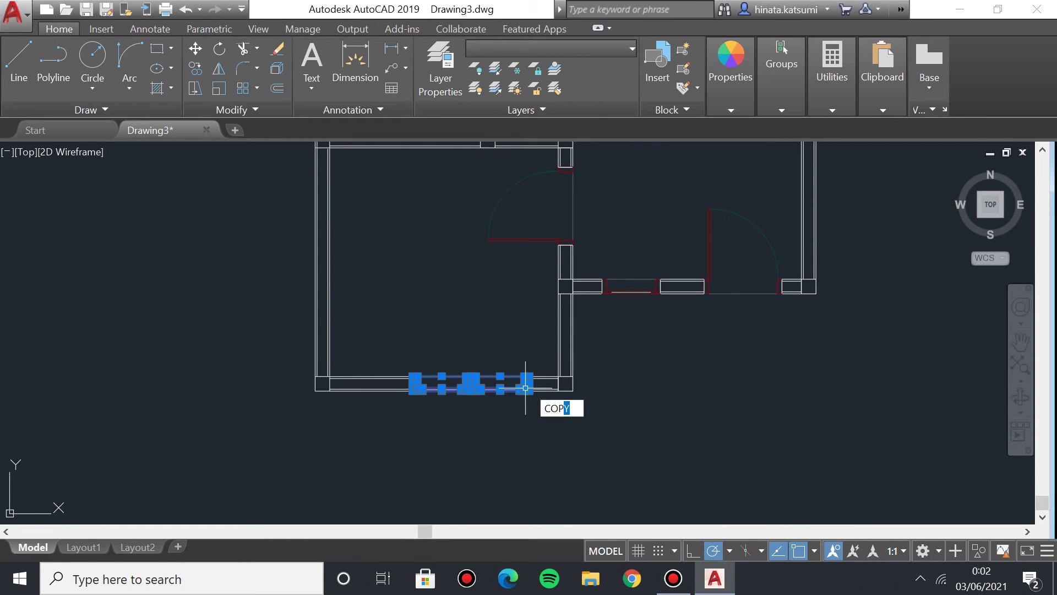
scroll(525, 388, "up", 5)
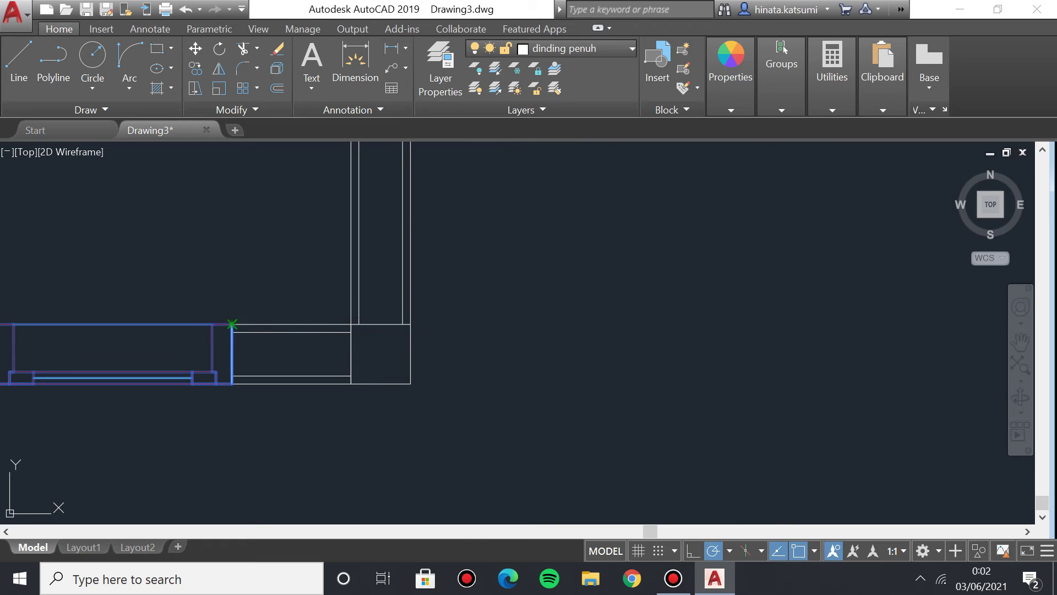
middle_click_drag(461, 301, 604, 257)
left_click(372, 298)
scroll(569, 344, "down", 8)
scroll(550, 371, "up", 4)
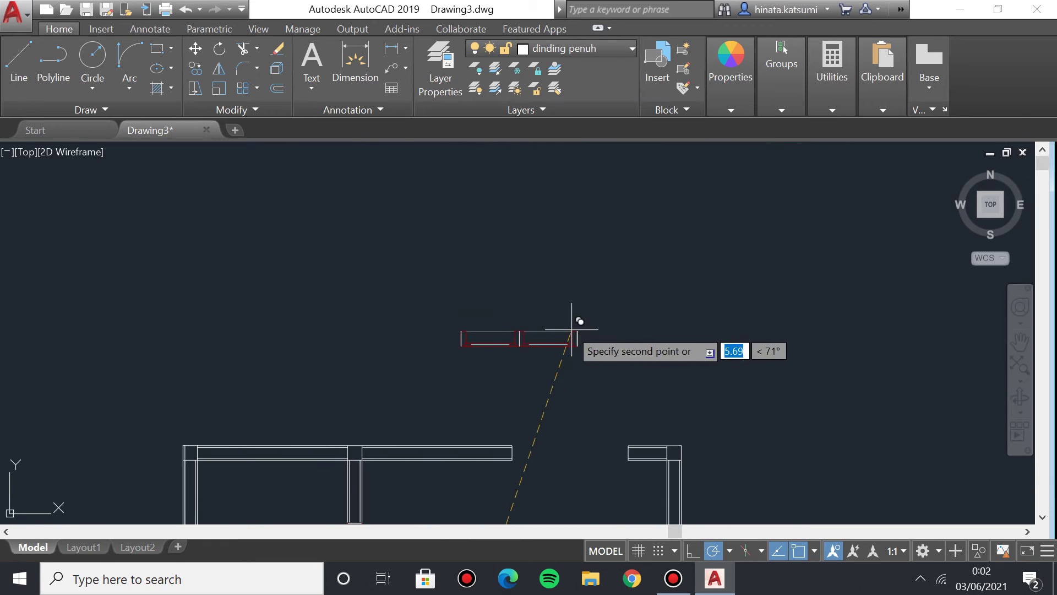
Mirror the double window above the plan about a horizontal line along its upper edge, erasing the source objects.
key("Escape")
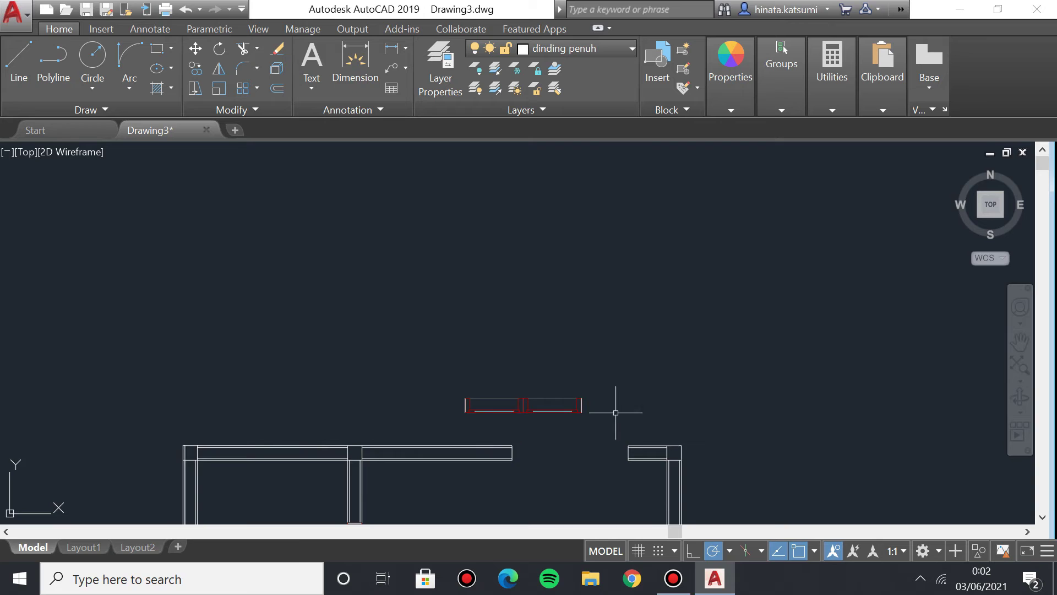
middle_click_drag(609, 413, 569, 368)
scroll(495, 369, "up", 2)
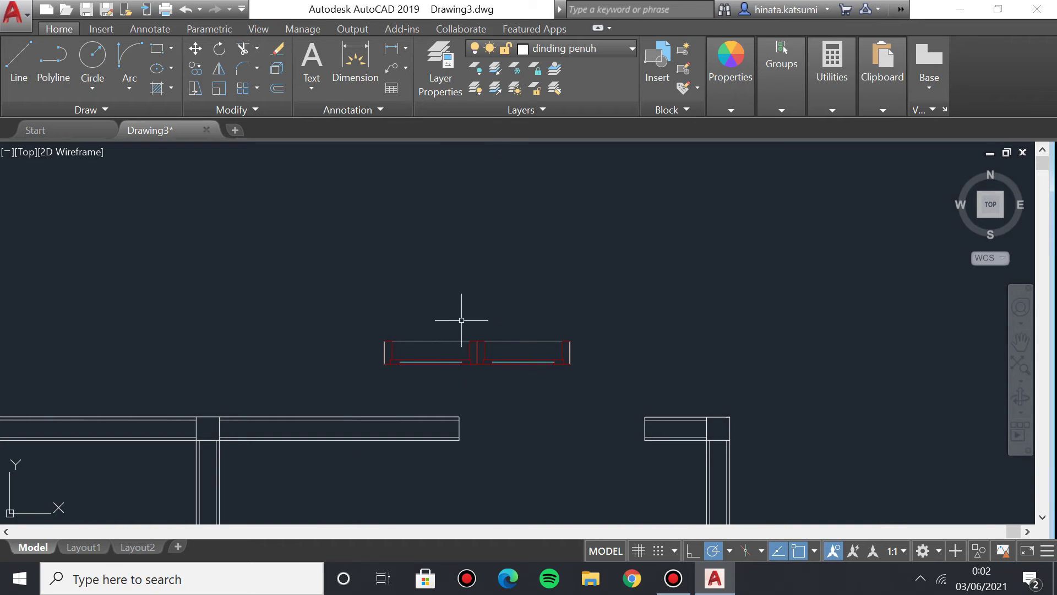
middle_click_drag(449, 381, 413, 376)
left_click(330, 288)
left_click(592, 377)
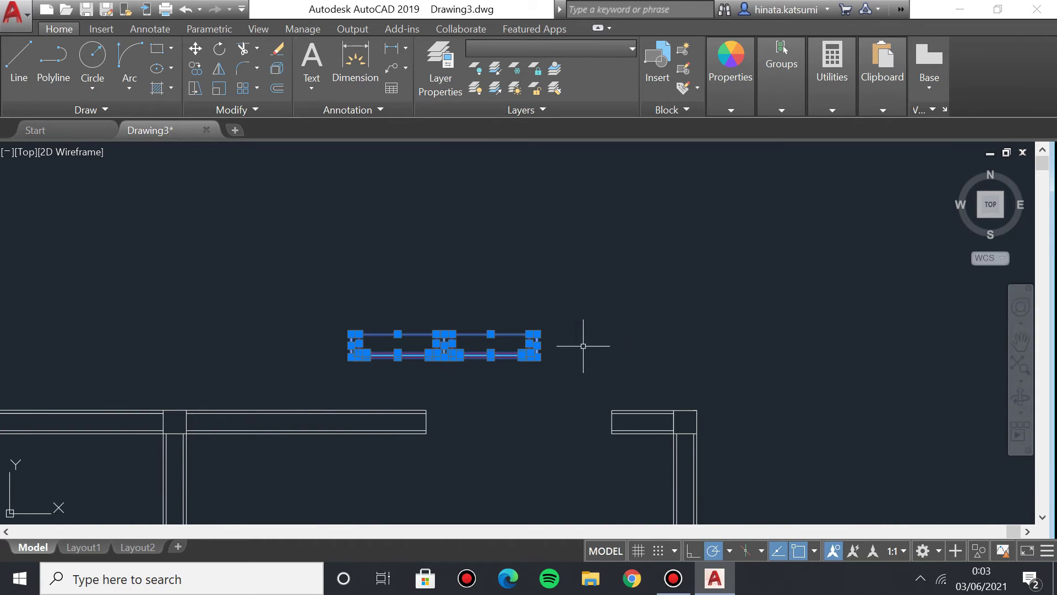
type("R")
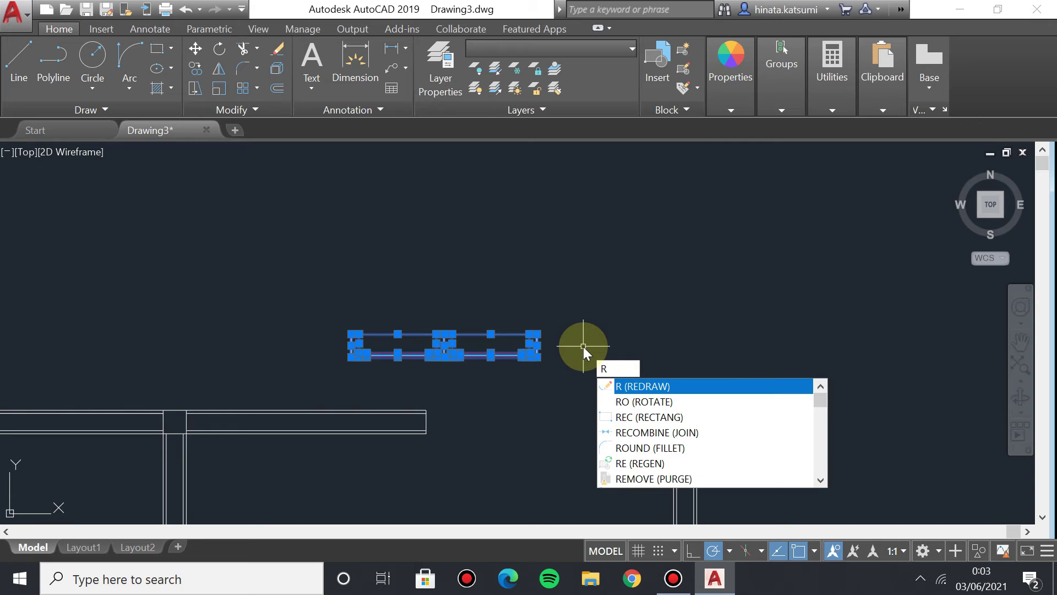
key("BackSpace")
type("MIR")
key("Return")
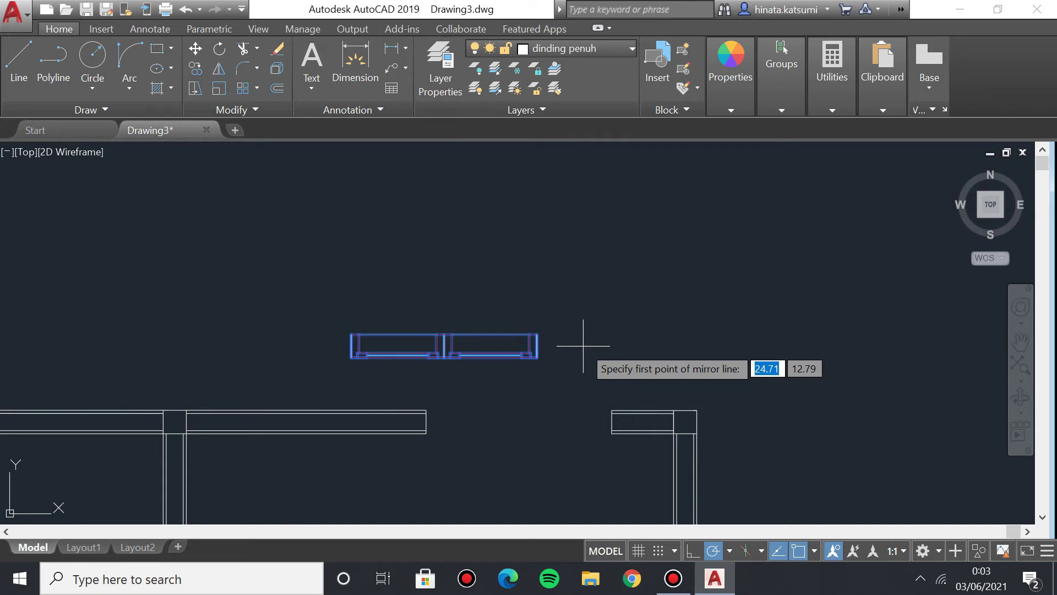
scroll(456, 305, "up", 3)
left_click(431, 295)
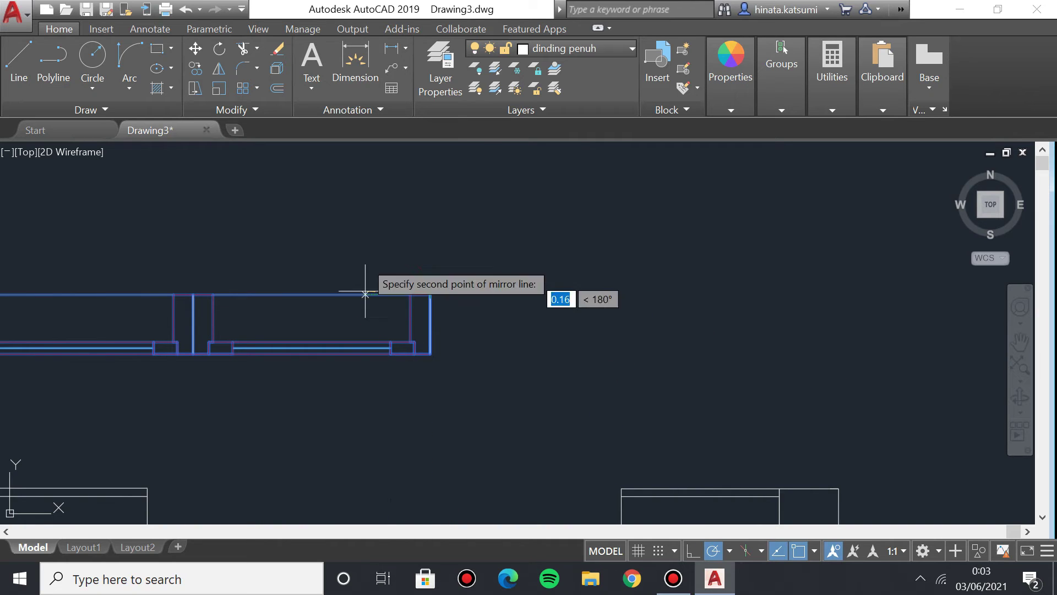
left_click(693, 551)
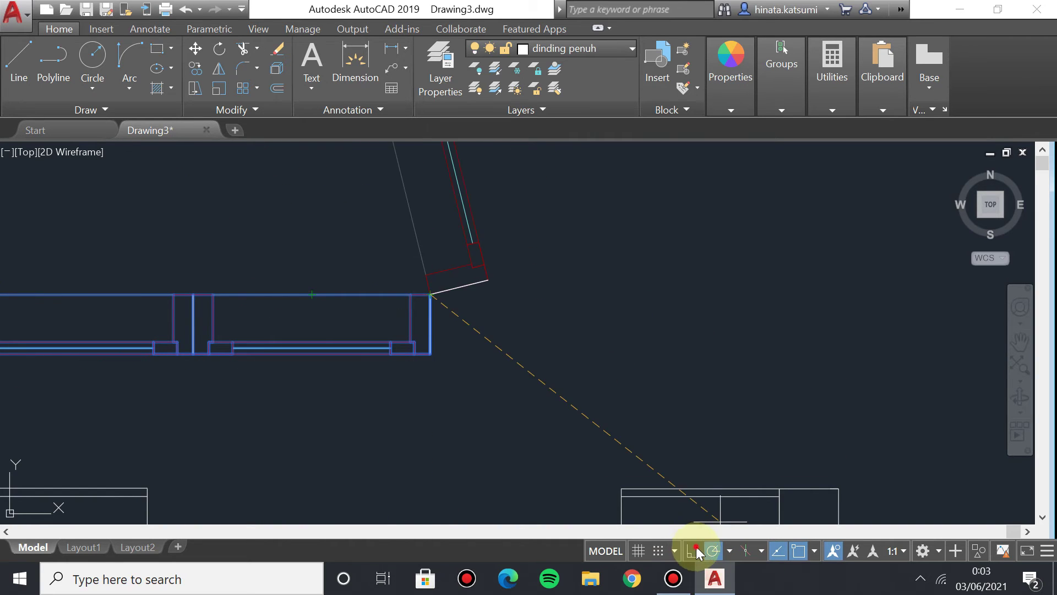
left_click(425, 296)
left_click(469, 342)
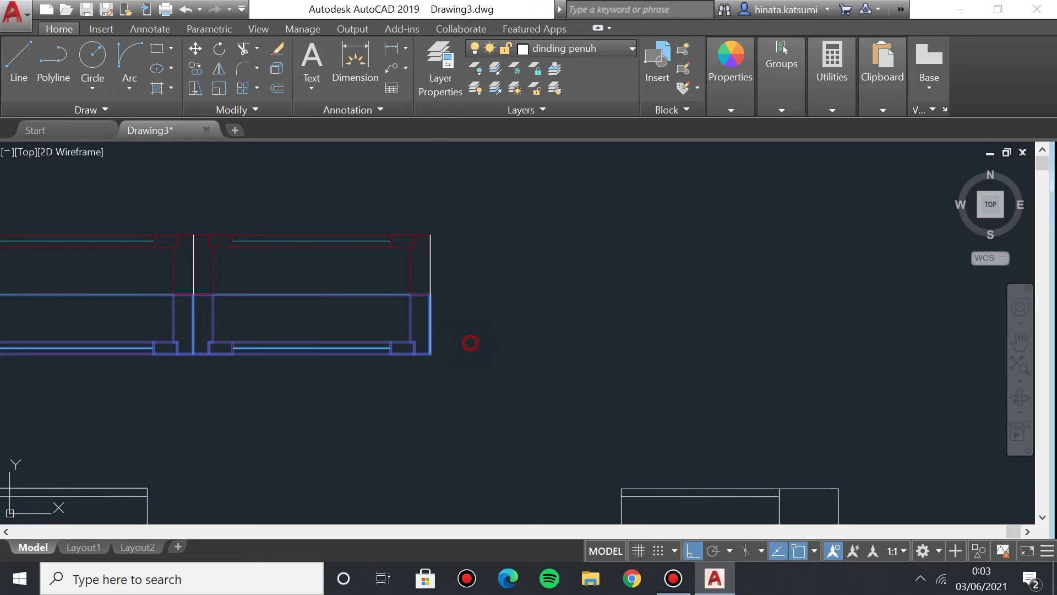
Move the flipped double window by its lower outer corner into the opening in the plan's top wall.
middle_click_drag(365, 313, 427, 348)
left_click(148, 254)
left_click(719, 400)
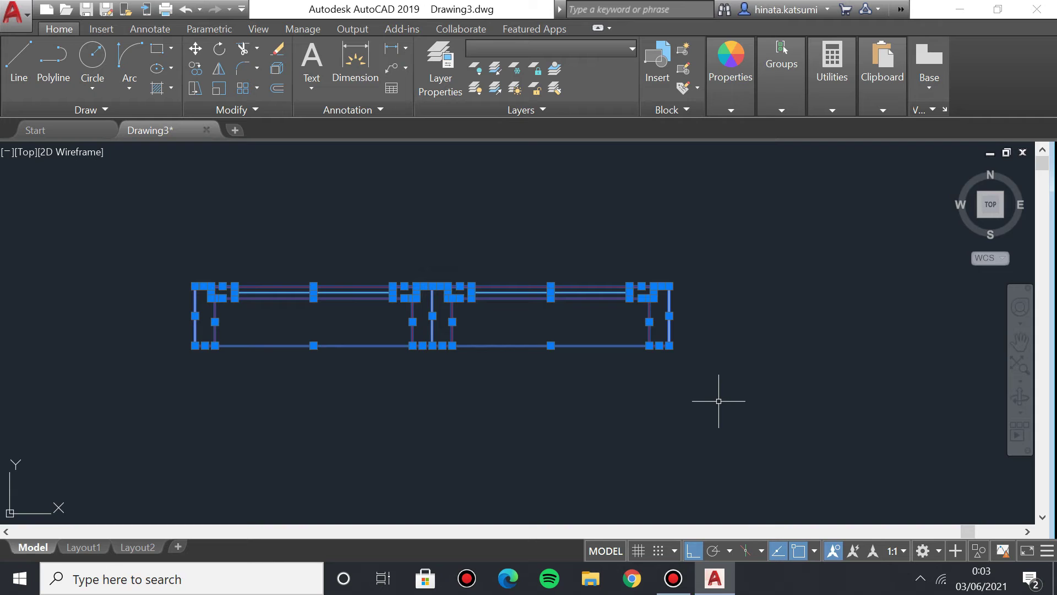
type("mo")
key("Down")
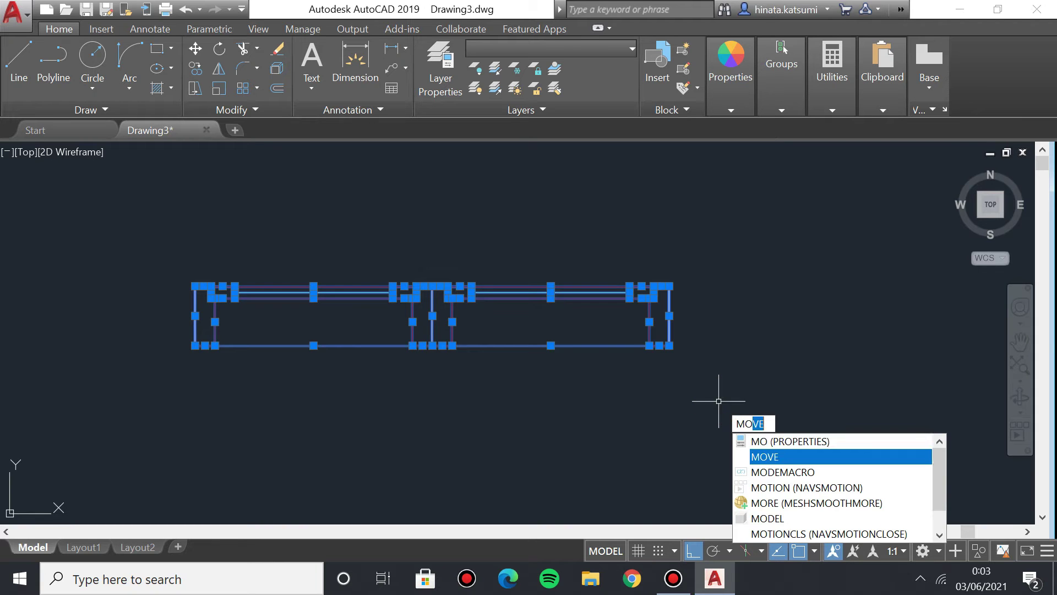
key("Return")
scroll(824, 314, "down", 4)
scroll(611, 357, "up", 2)
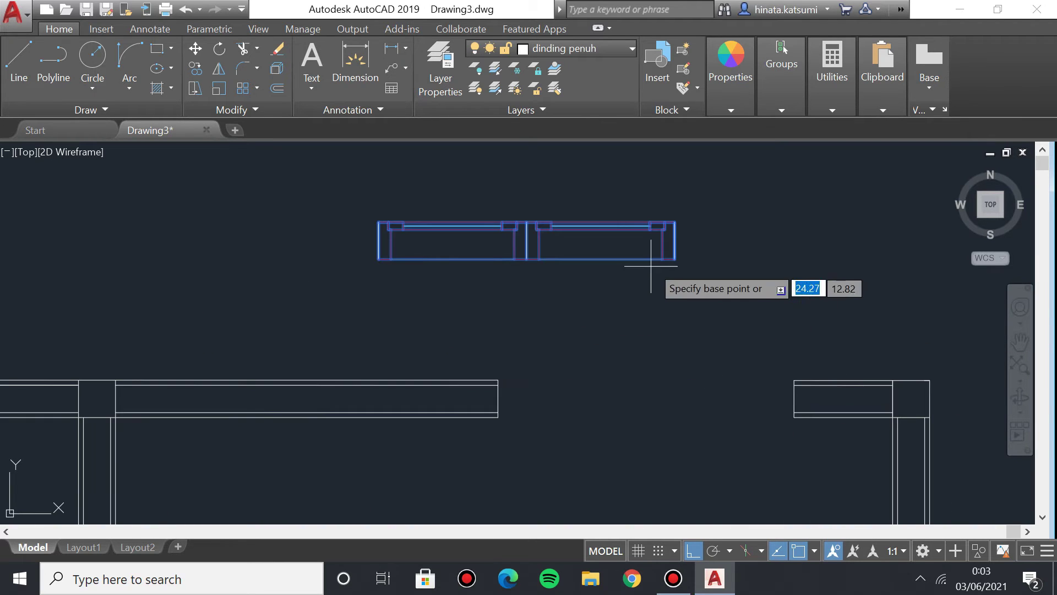
left_click(675, 260)
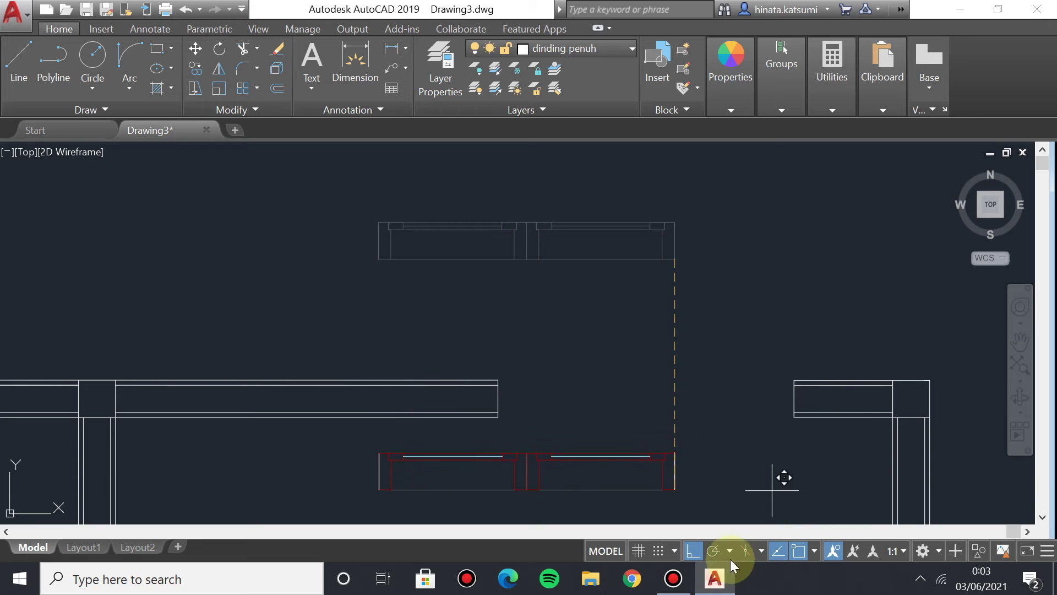
left_click(716, 553)
middle_click_drag(782, 476, 663, 467)
scroll(663, 425, "up", 3)
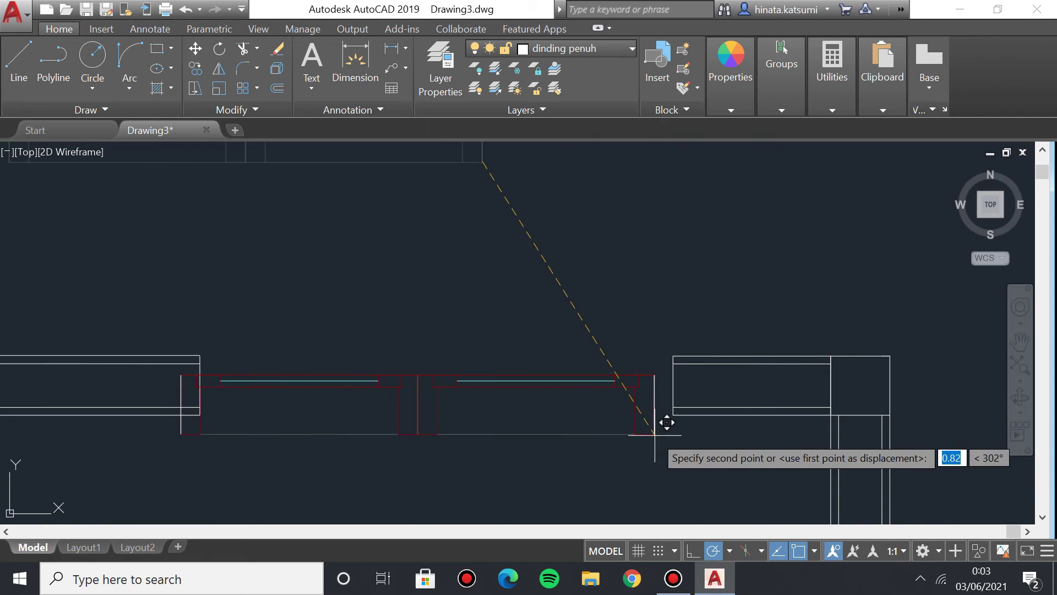
left_click(683, 402)
Examine the placed window and the other doors and windows across the whole floor plan.
scroll(408, 359, "down", 3)
mouse_move(409, 359)
middle_mouse_down()
mouse_move(666, 363)
mouse_move(506, 323)
mouse_move(346, 386)
middle_mouse_up()
scroll(666, 363, "down", 3)
scroll(472, 312, "up", 3)
scroll(472, 311, "up", 2)
scroll(539, 326, "down", 4)
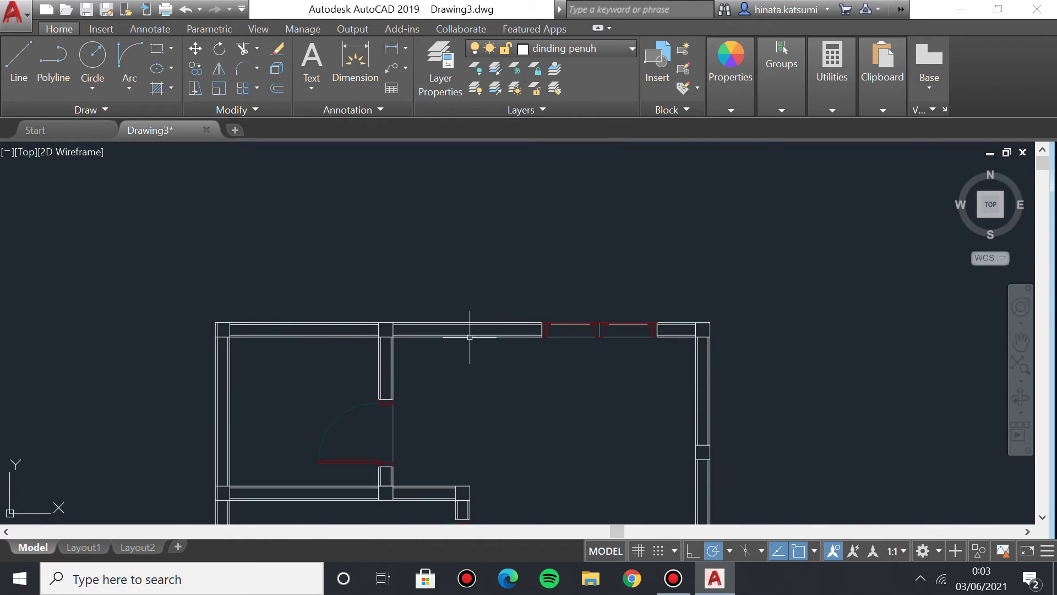
middle_click_drag(510, 370, 545, 253)
scroll(545, 253, "down", 2)
middle_click_drag(474, 244, 372, 276)
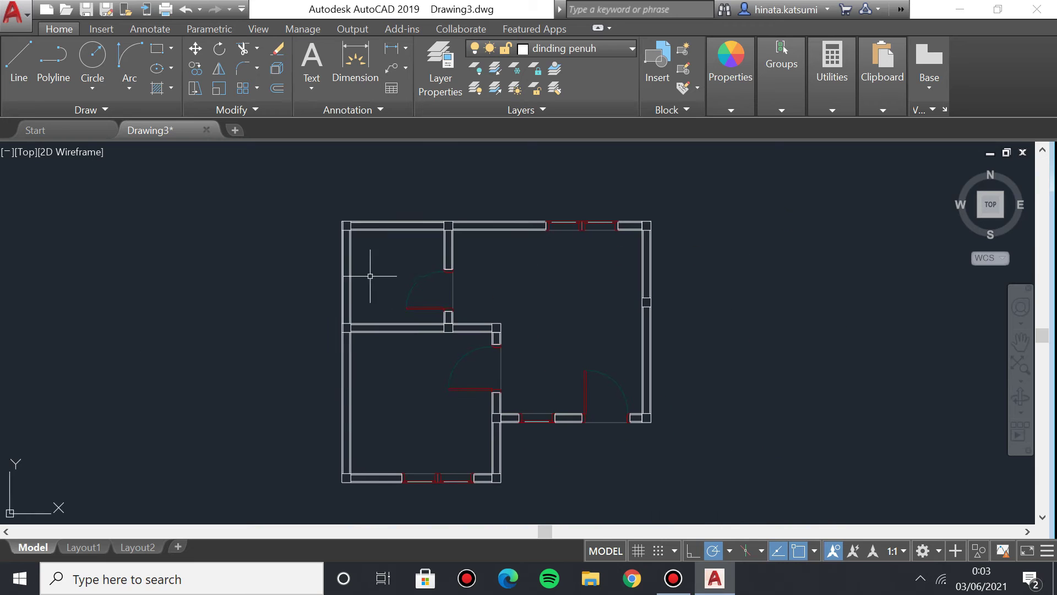
middle_click_drag(578, 333, 581, 334)
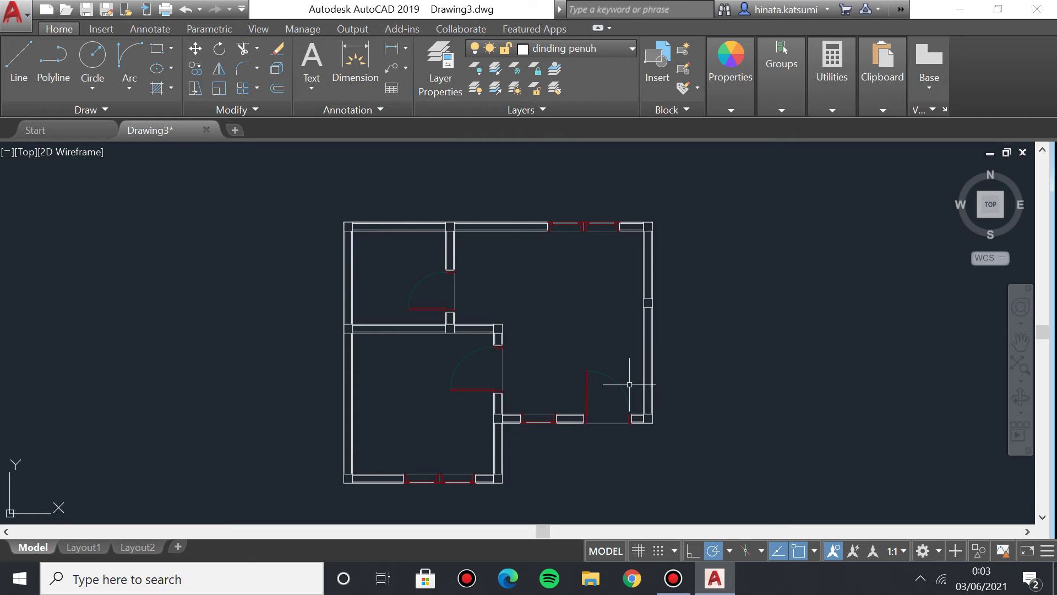
scroll(540, 333, "up", 2)
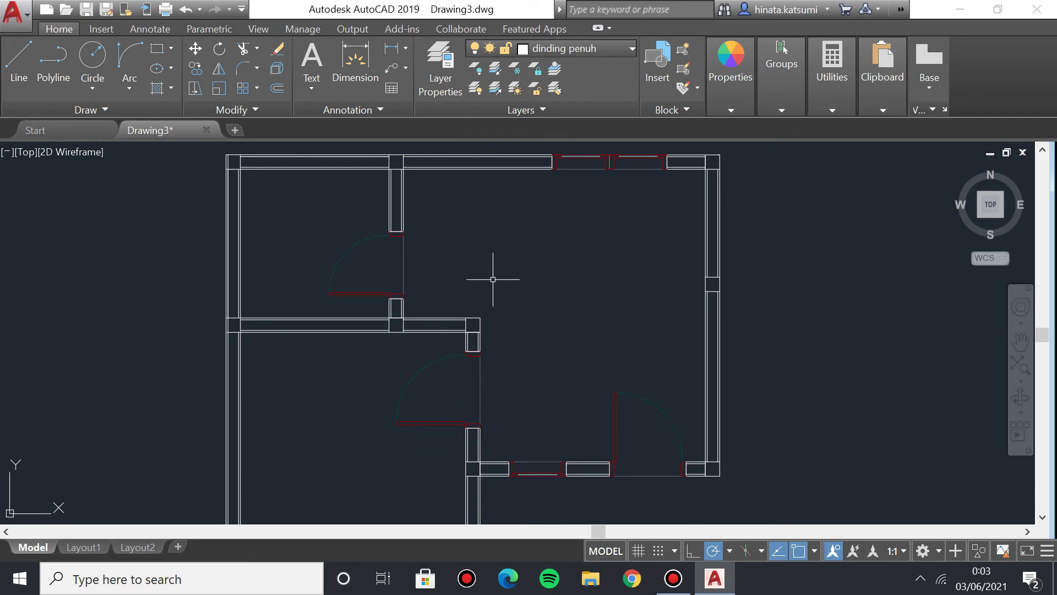
Turn on the garis as layer while keeping dinding penuh as the current layer.
left_click(599, 47)
left_click(480, 108)
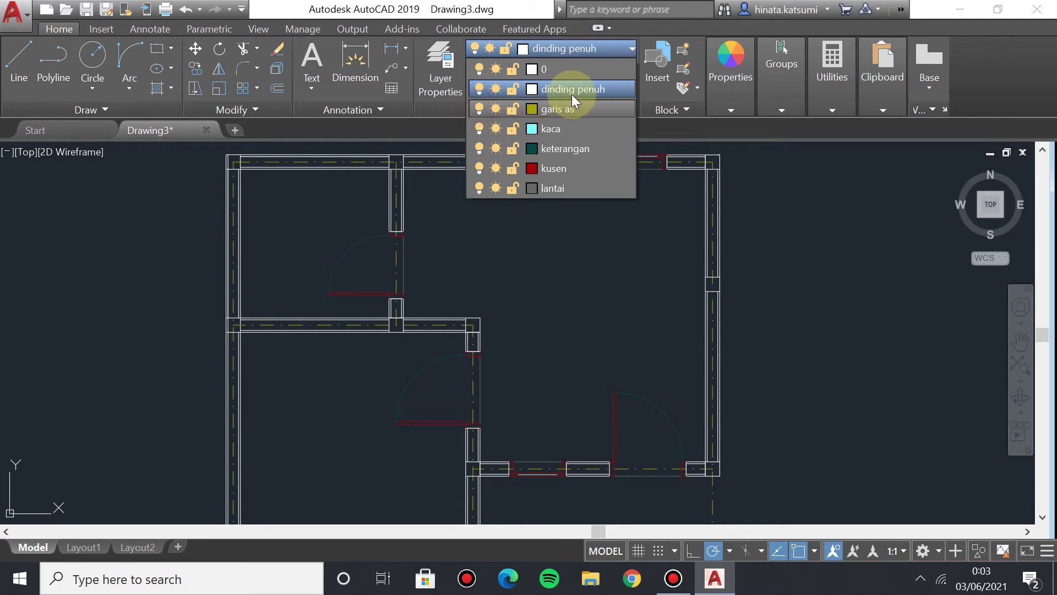
left_click(580, 48)
Shorten the bottom horizontal axis line so its outer end stops at the lower room's corner column centre.
scroll(520, 299, "down", 2)
scroll(466, 317, "up", 4)
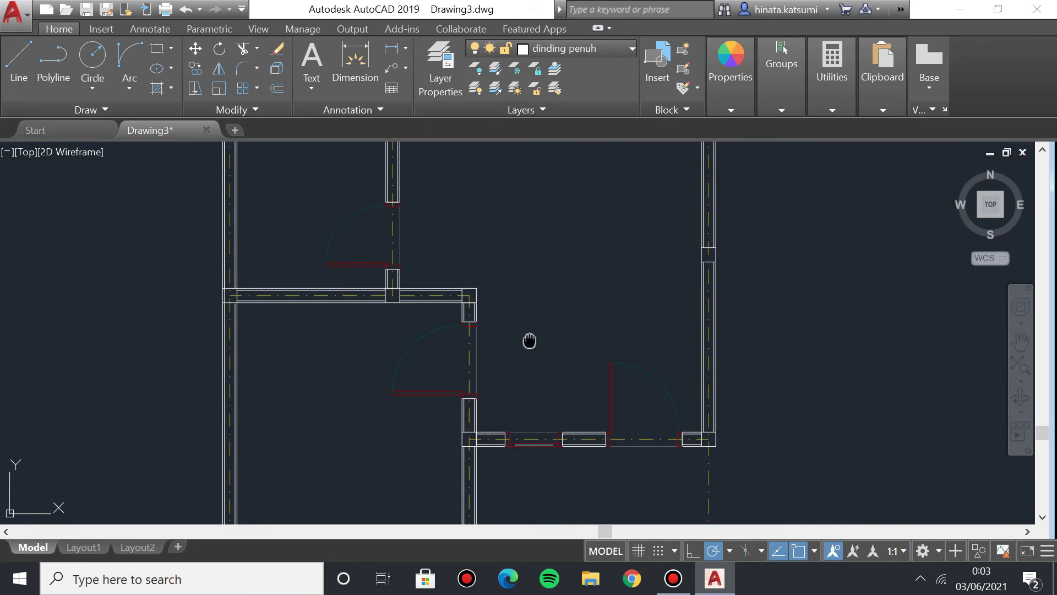
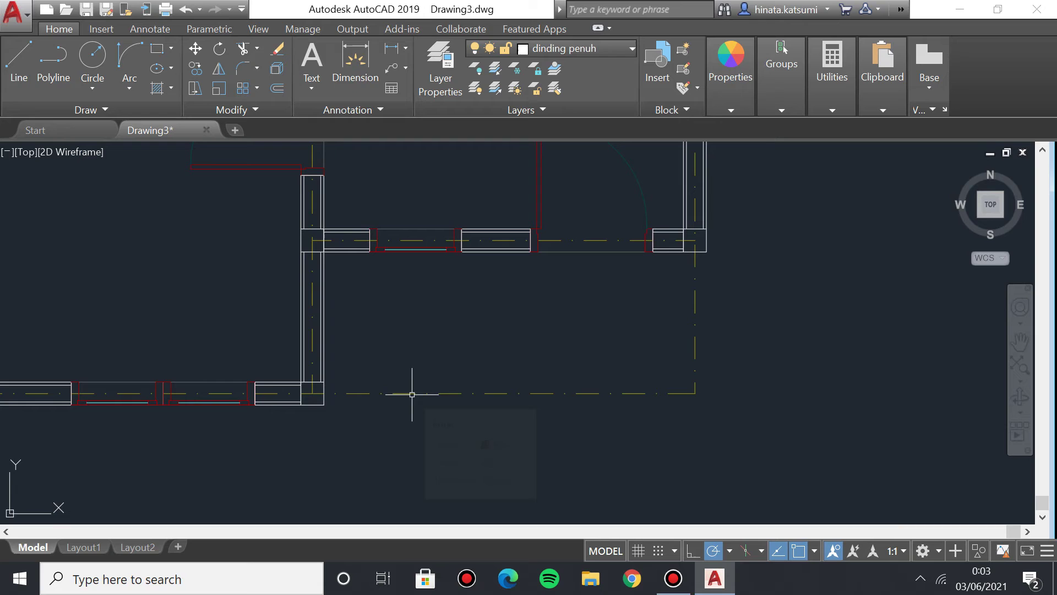
left_click(407, 393)
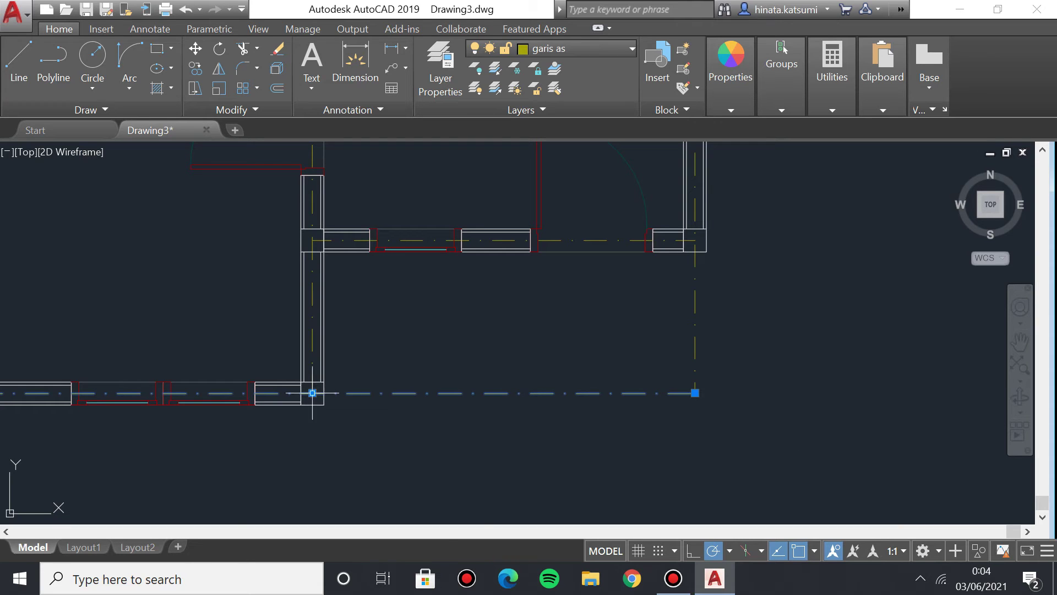
left_click(695, 393)
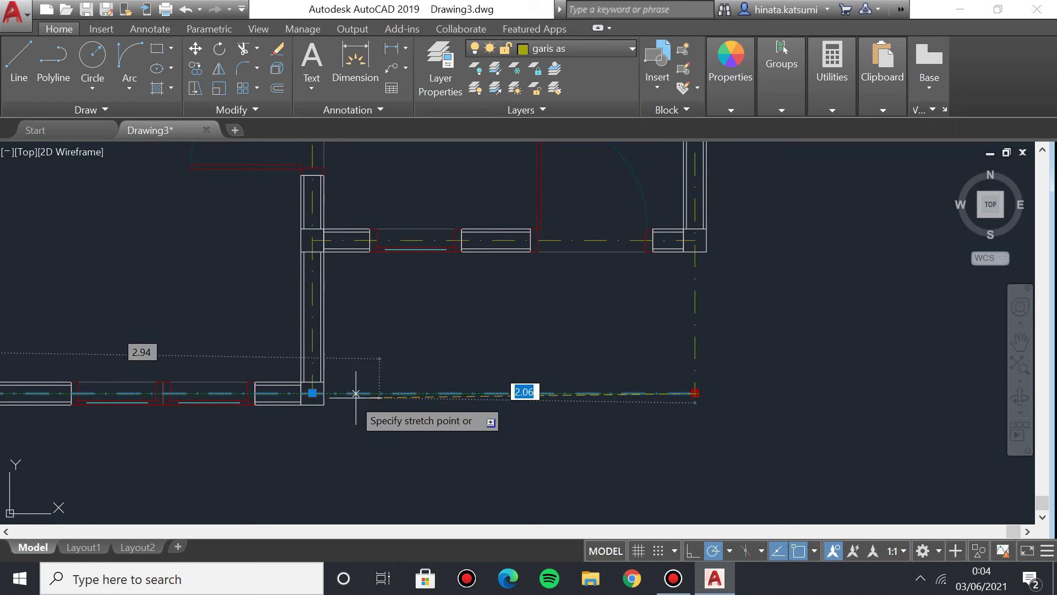
left_click(313, 393)
Shorten the outer vertical axis line so its lower end stops at the centre of the column beside the front door.
left_click(696, 393)
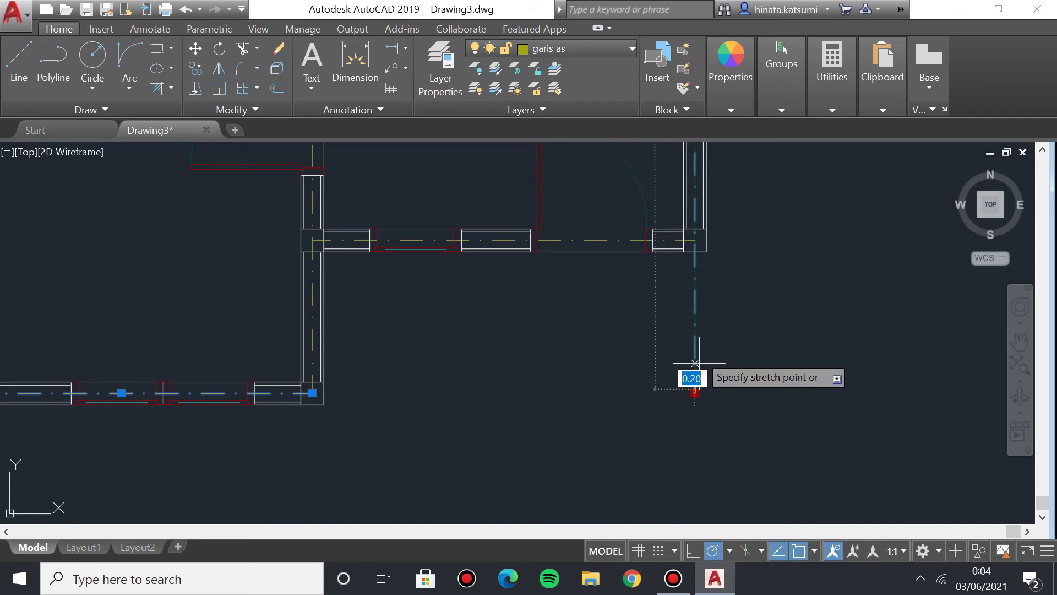
key("Escape")
left_click(695, 393)
key("Escape")
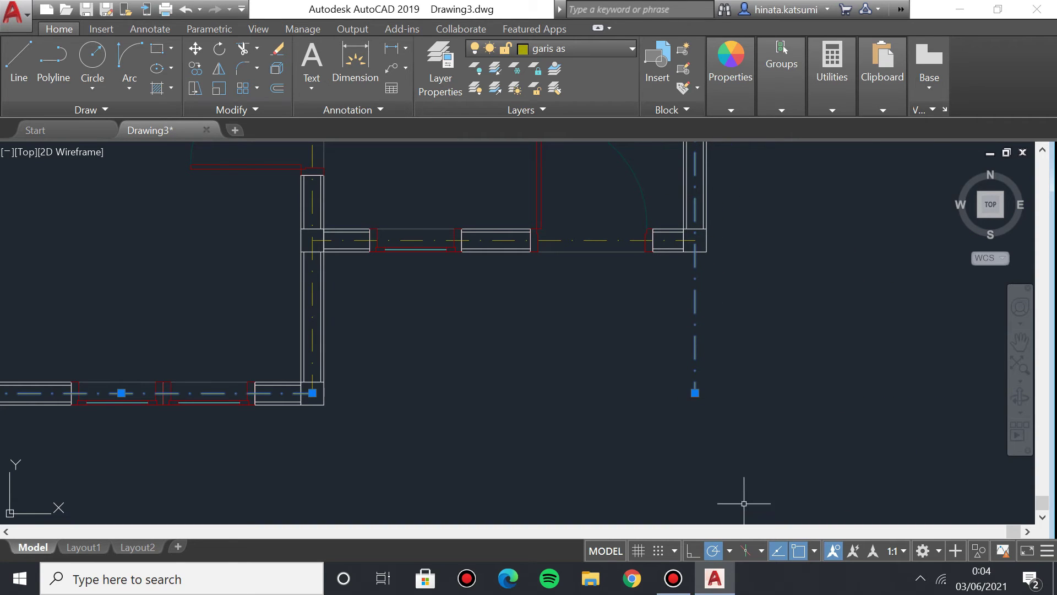
left_click(695, 393)
left_click(694, 240)
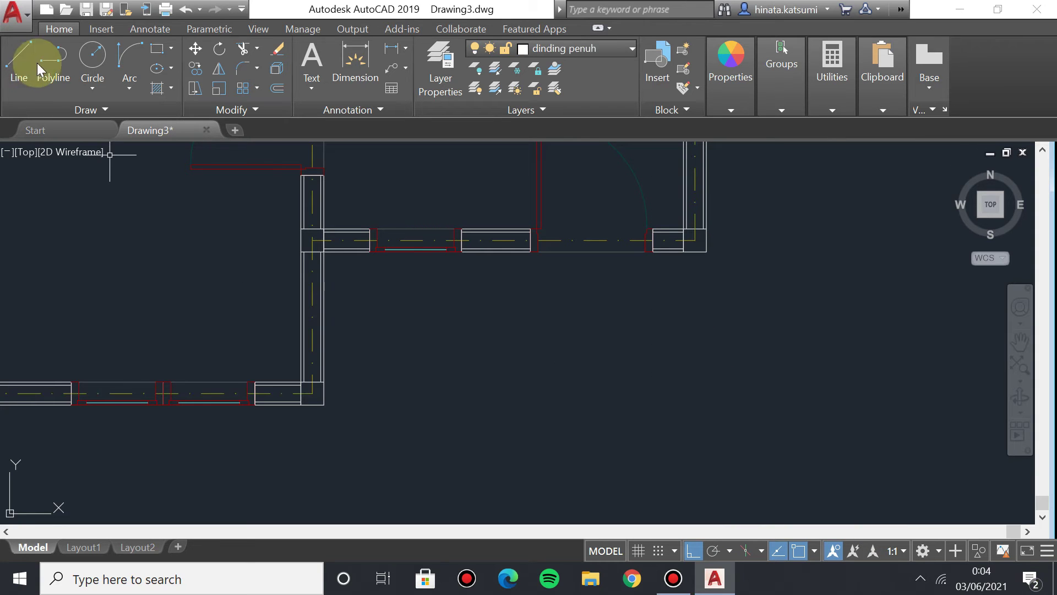
Draw the porch floor outline on the lantai layer from the lower room's corner column centre, 2.50 to the right and 1 up.
type("l")
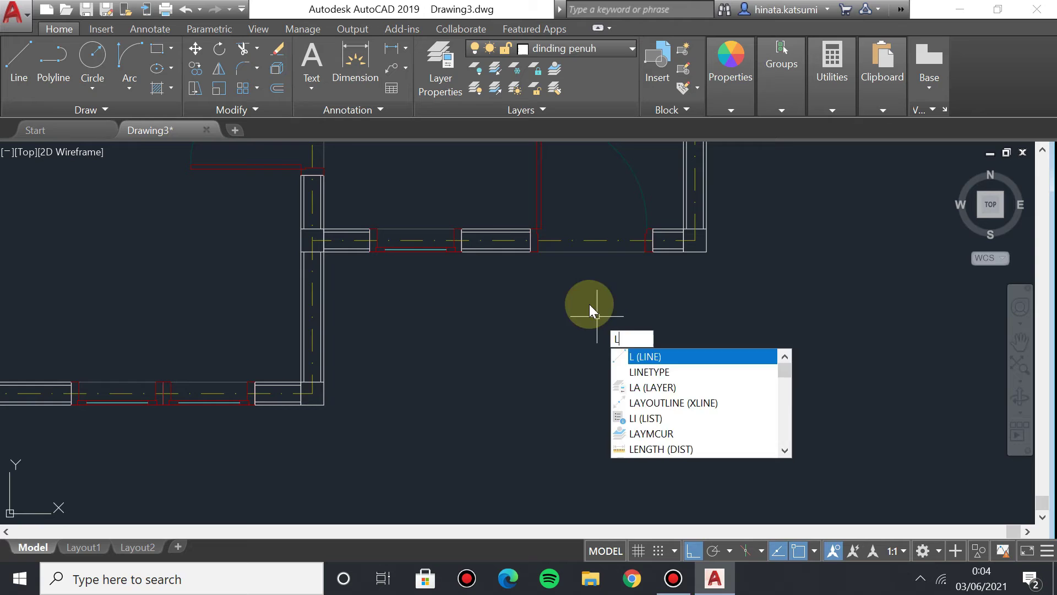
key("Return")
left_click(556, 49)
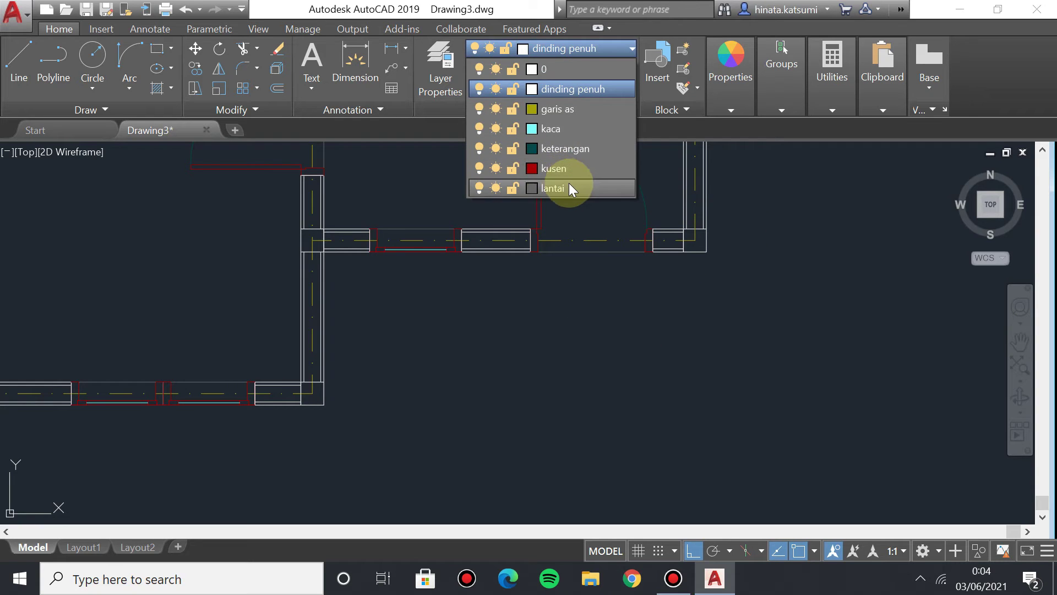
left_click(569, 188)
scroll(323, 391, "up", 3)
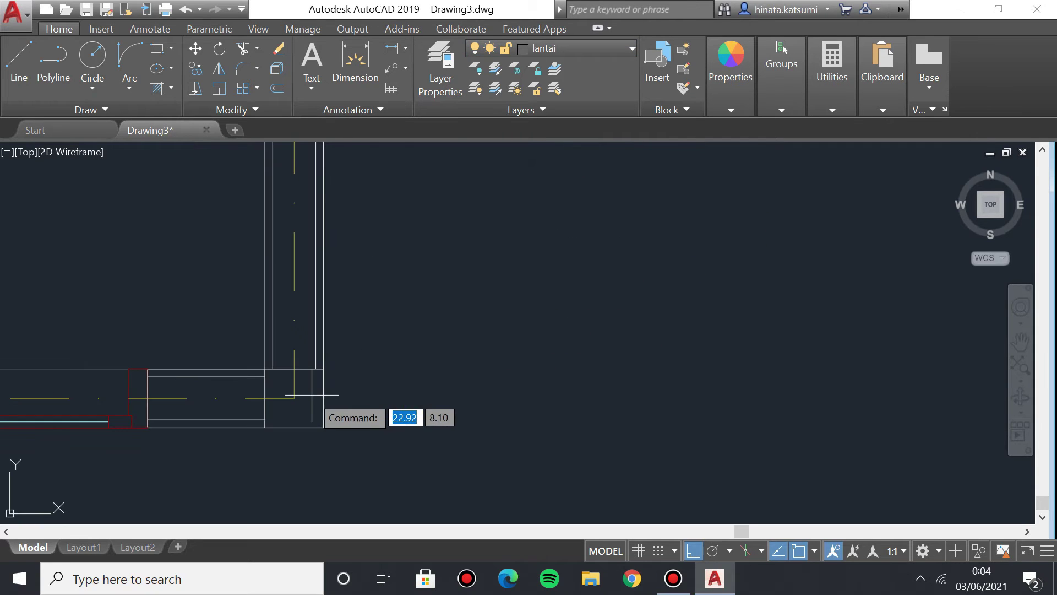
left_click(294, 398)
middle_click_drag(791, 385, 435, 419)
scroll(497, 420, "down", 2)
scroll(490, 419, "down", 2)
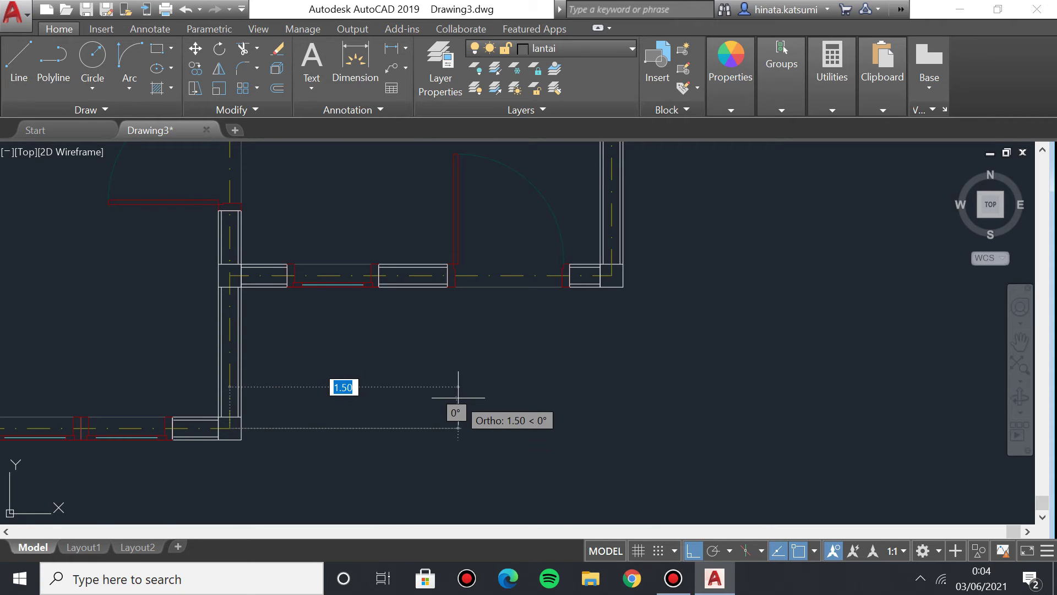
type("2.50")
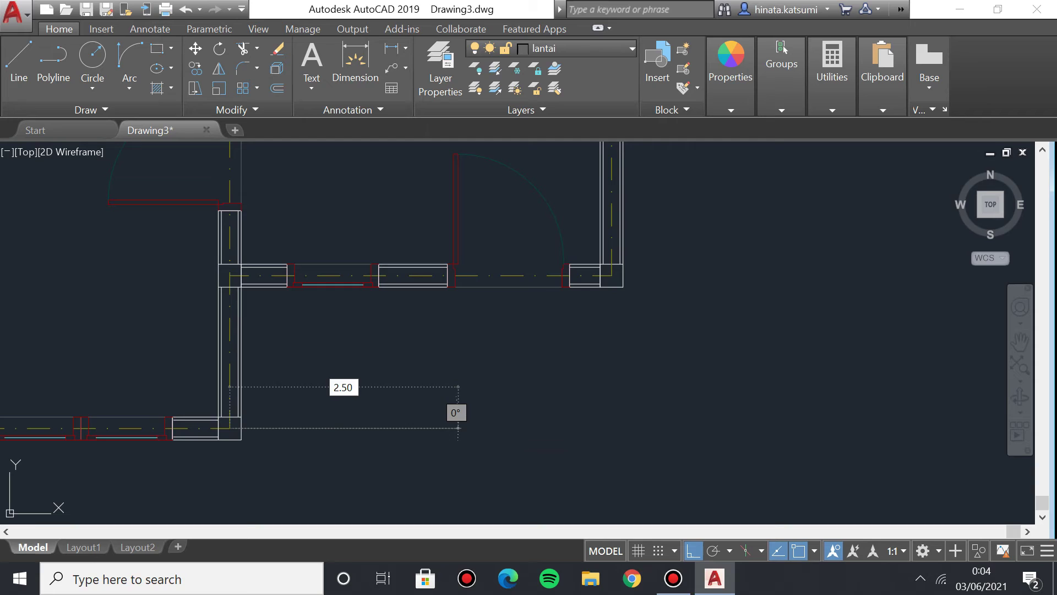
key("Return")
type("1")
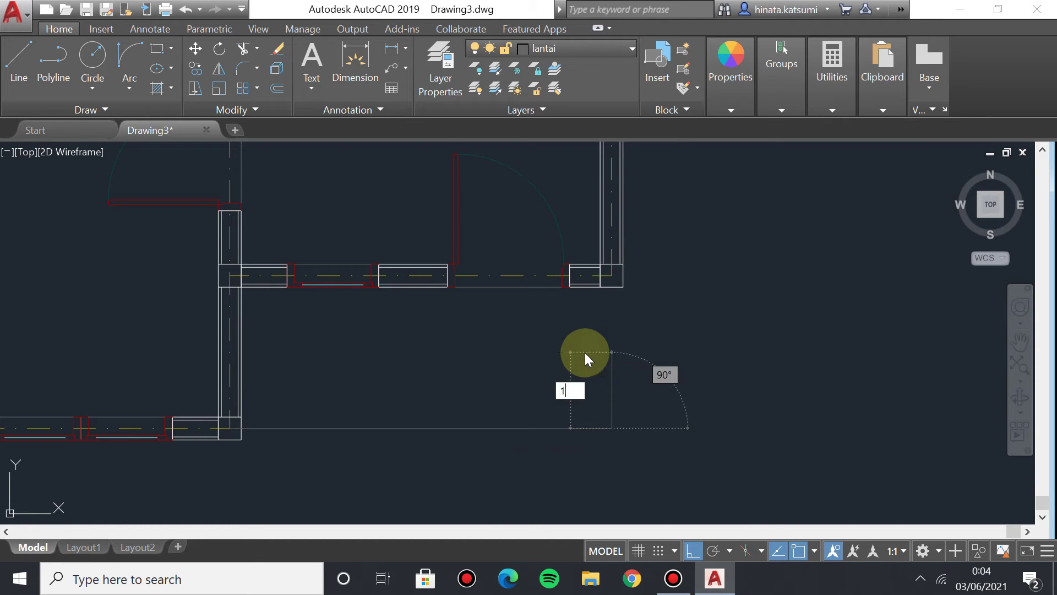
key("Return")
key("Return")
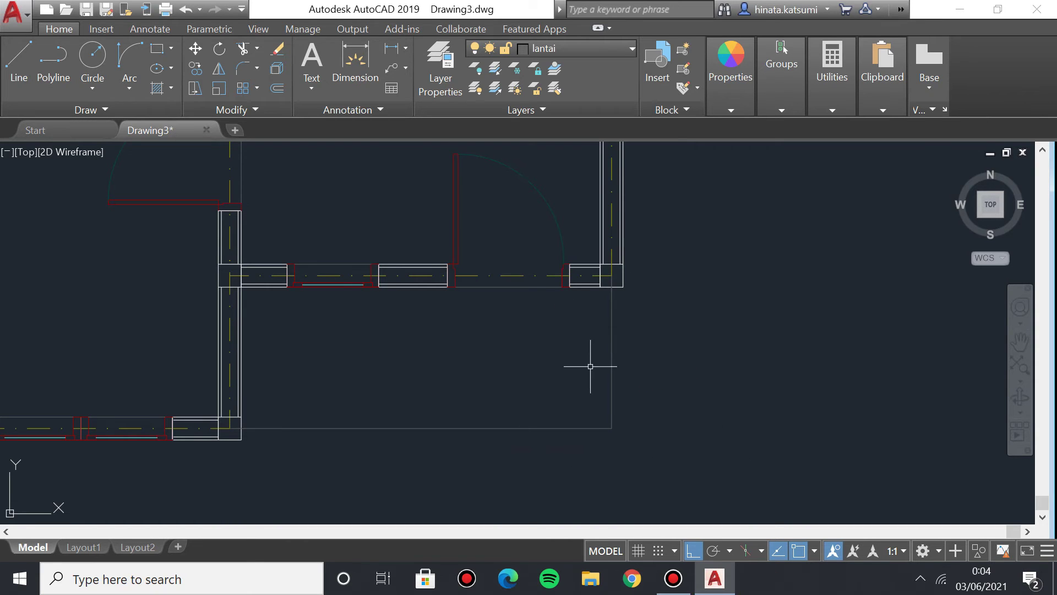
Examine where the porch floor outline meets the two corner columns and how it fits the overall plan.
scroll(224, 378, "down", 2)
scroll(331, 325, "up", 6)
scroll(358, 449, "down", 1)
middle_click_drag(358, 448, 224, 300)
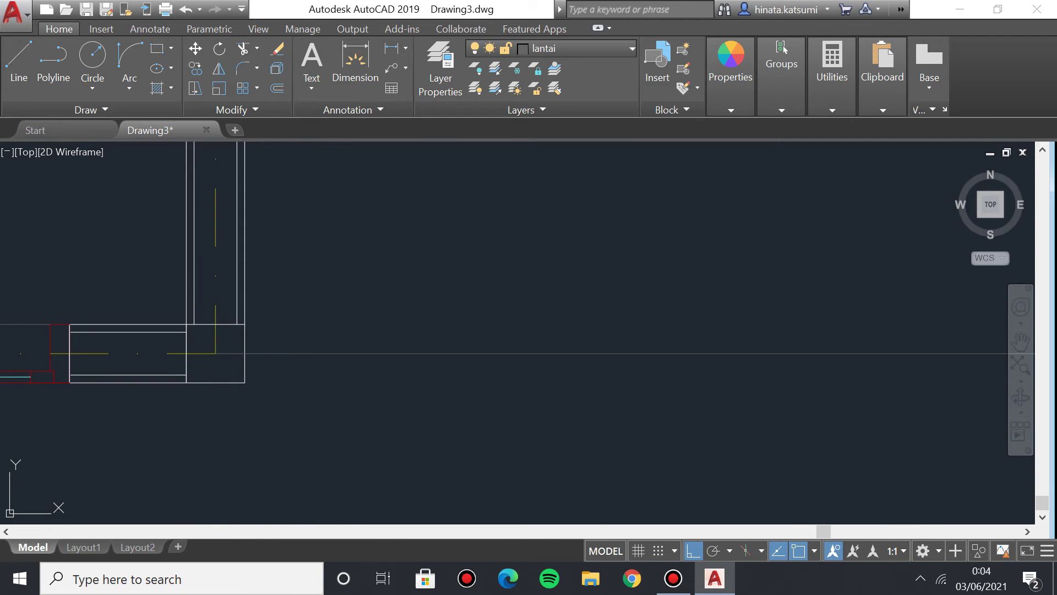
key("Escape")
scroll(424, 302, "down", 2)
scroll(415, 378, "up", 5)
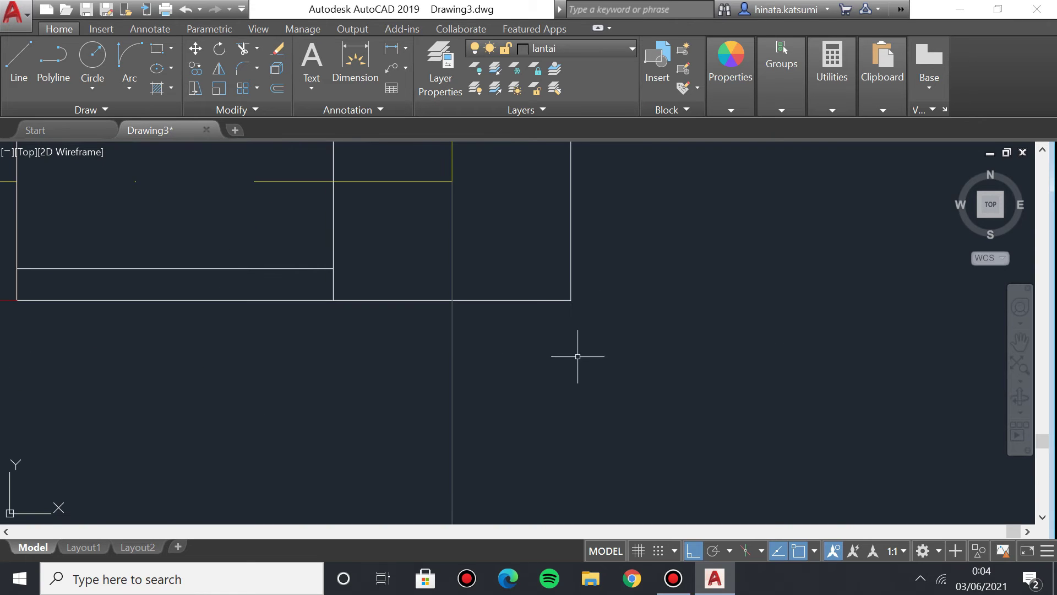
key("Escape")
middle_click_drag(466, 224, 460, 293)
left_click(463, 266)
left_click(515, 385)
scroll(323, 347, "down", 3)
middle_click_drag(251, 323, 220, 329)
scroll(257, 326, "down", 3)
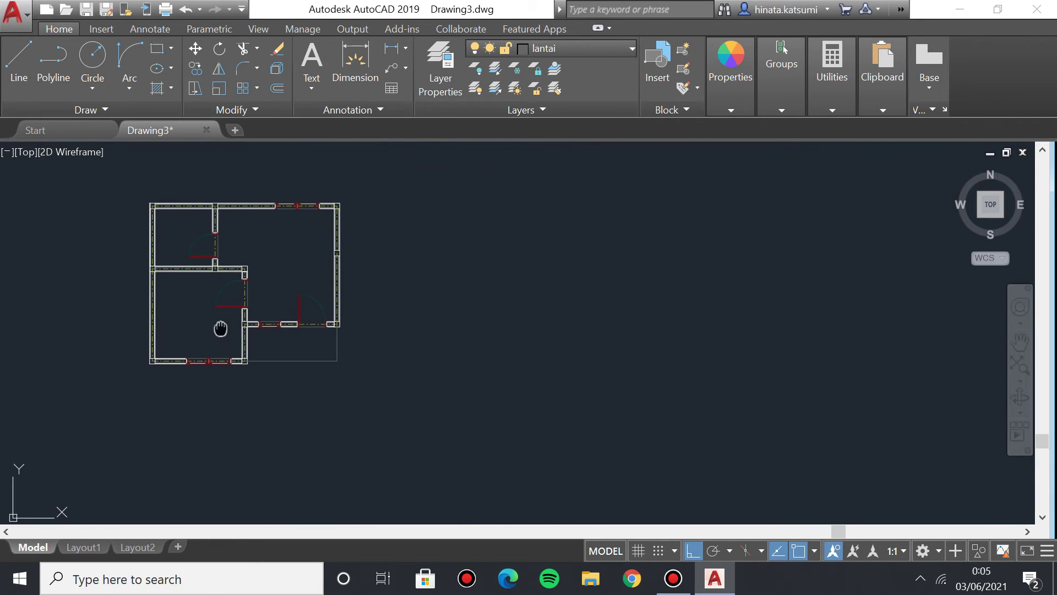
Turn off the garis as layer to hide the axis lines in the floor plan.
scroll(237, 330, "up", 4)
middle_click_drag(309, 310, 307, 439)
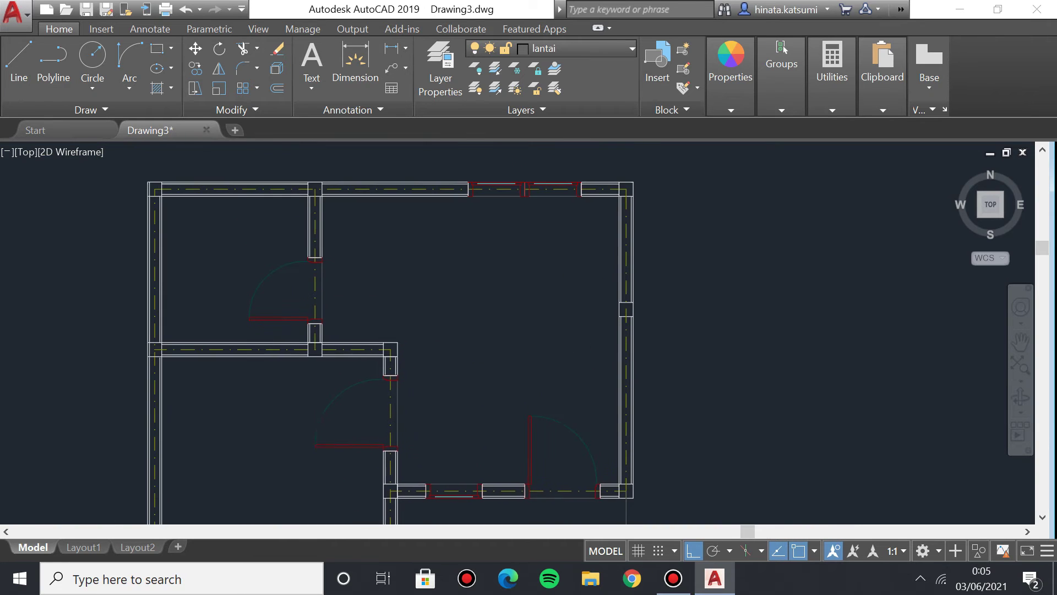
scroll(329, 417, "down", 4)
scroll(329, 417, "up", 4)
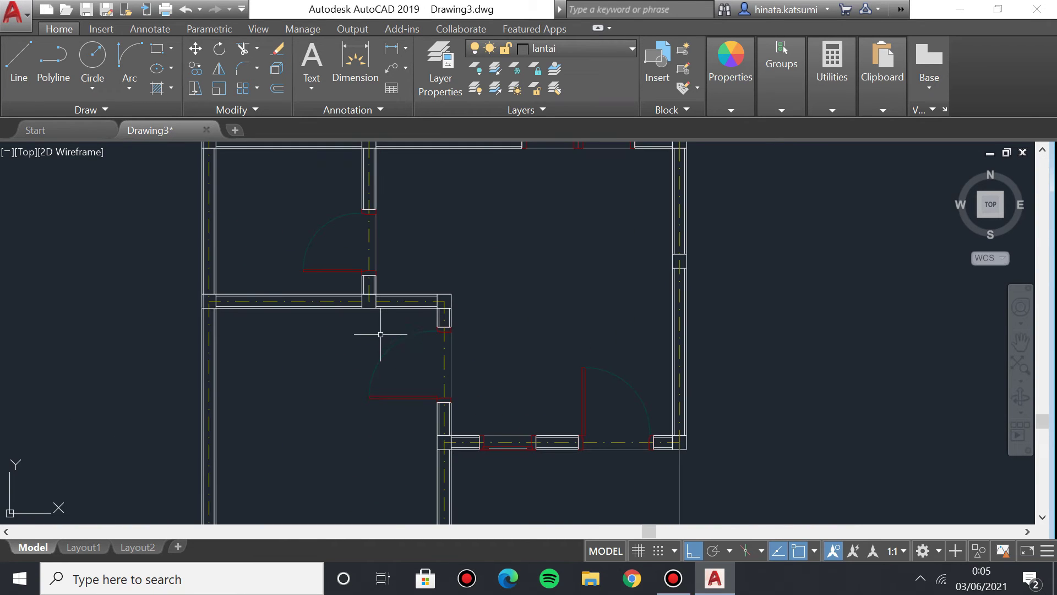
left_click(563, 47)
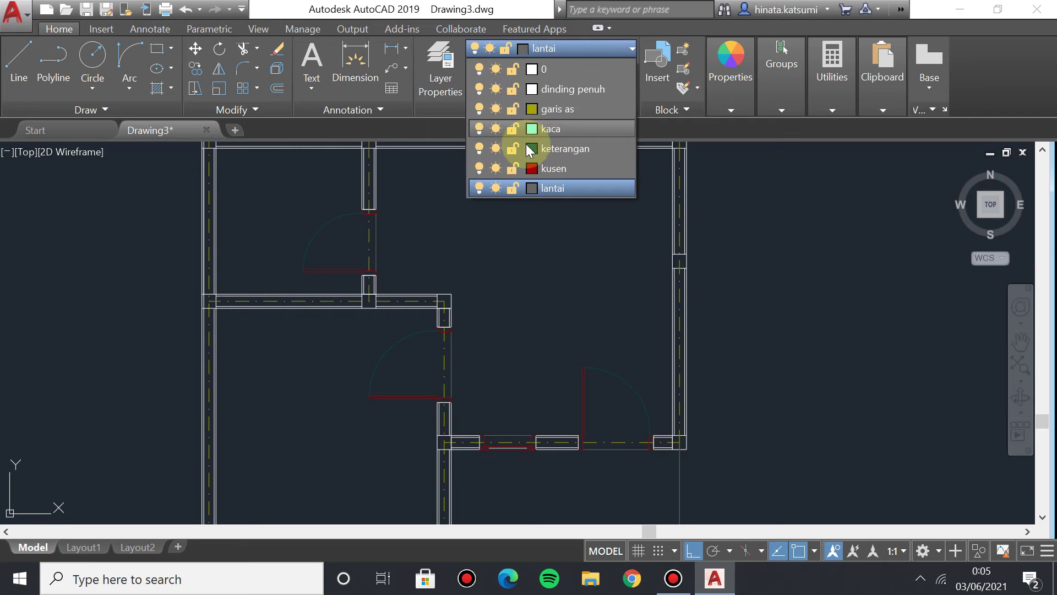
left_click(479, 108)
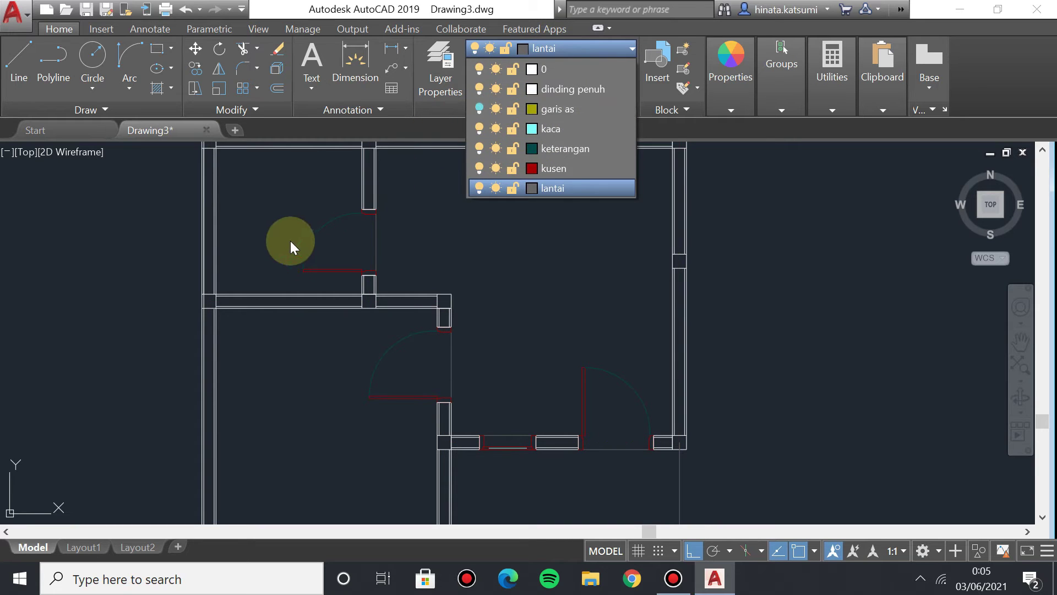
left_click(589, 47)
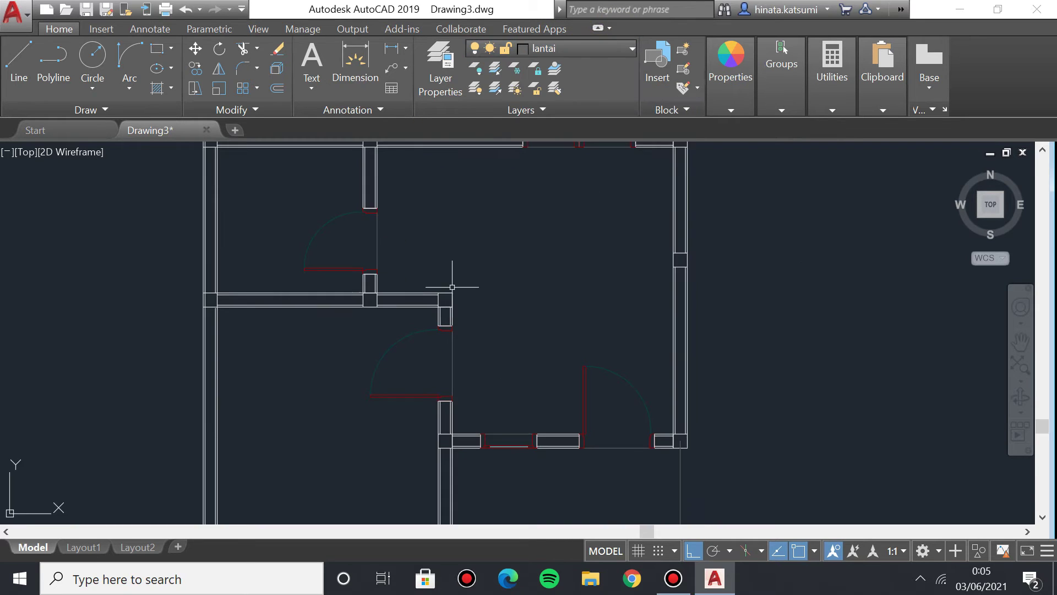
middle_click_drag(479, 315, 496, 364)
type("H")
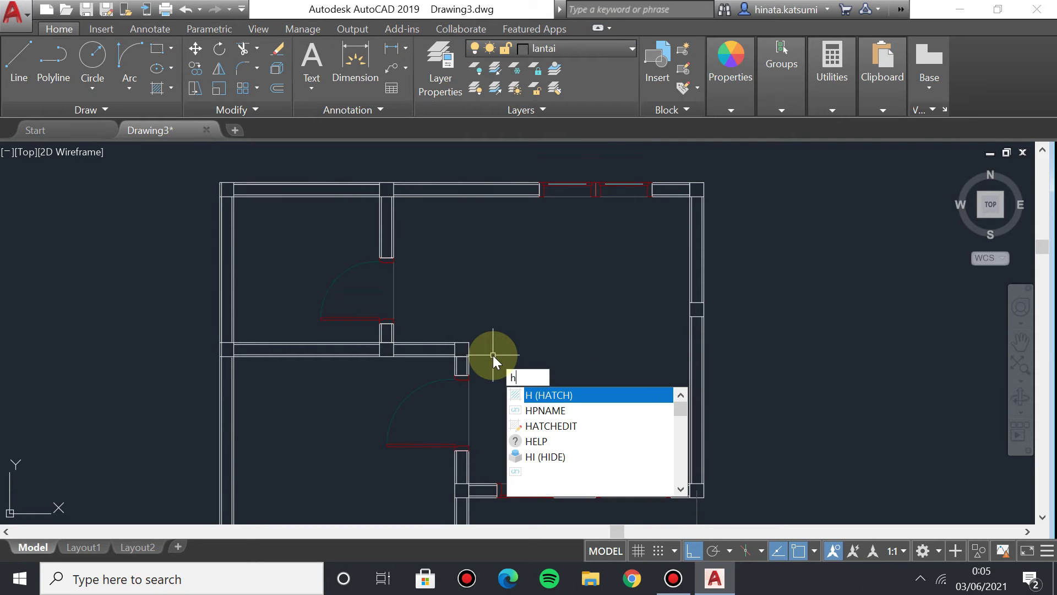
key("Escape")
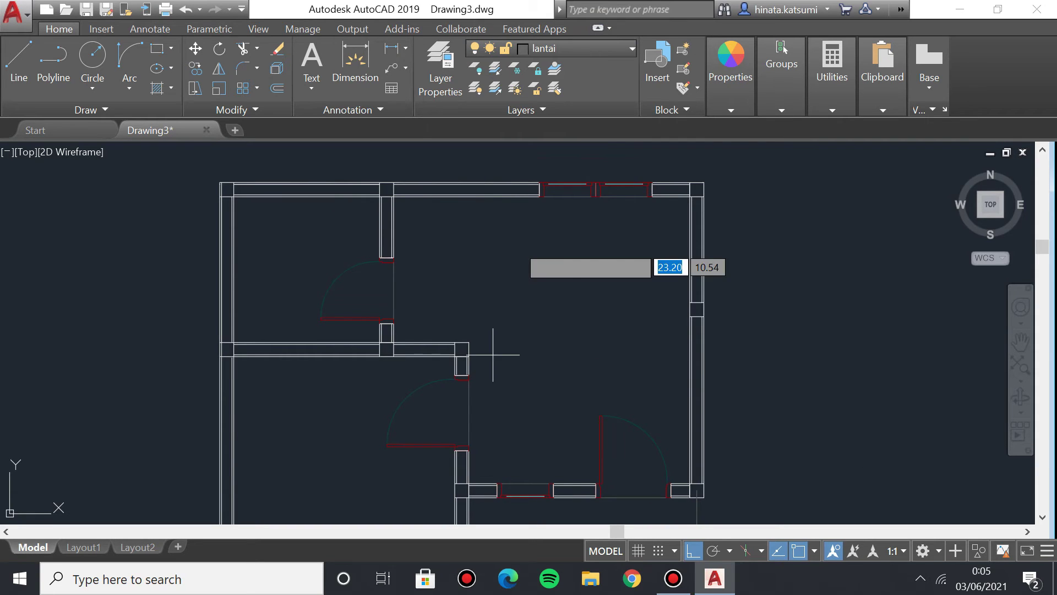
left_click(520, 244)
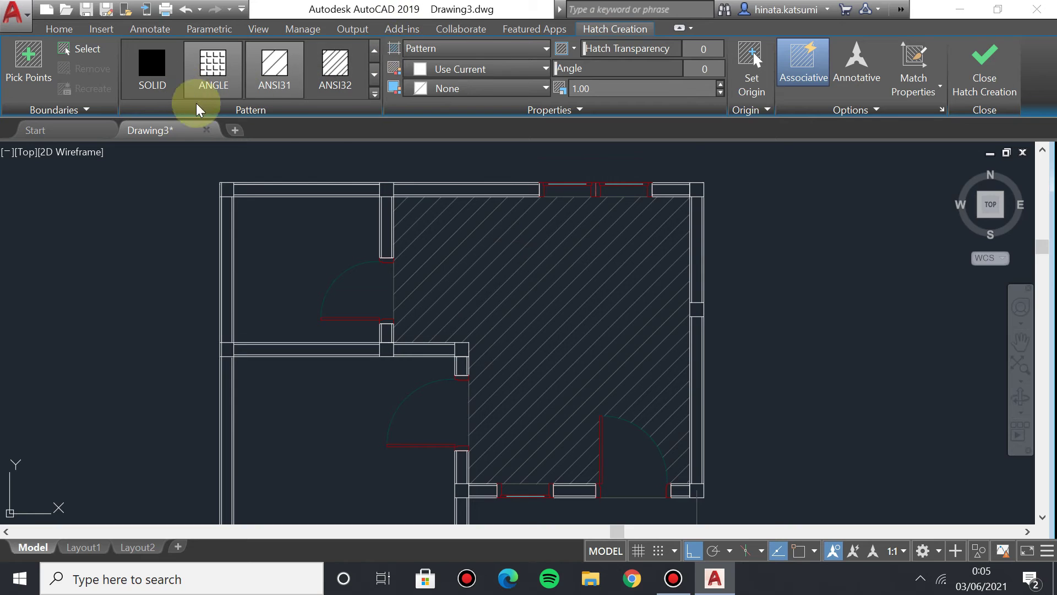
key("Escape")
Create a new layer named arsir with colour 250.
left_click(446, 84)
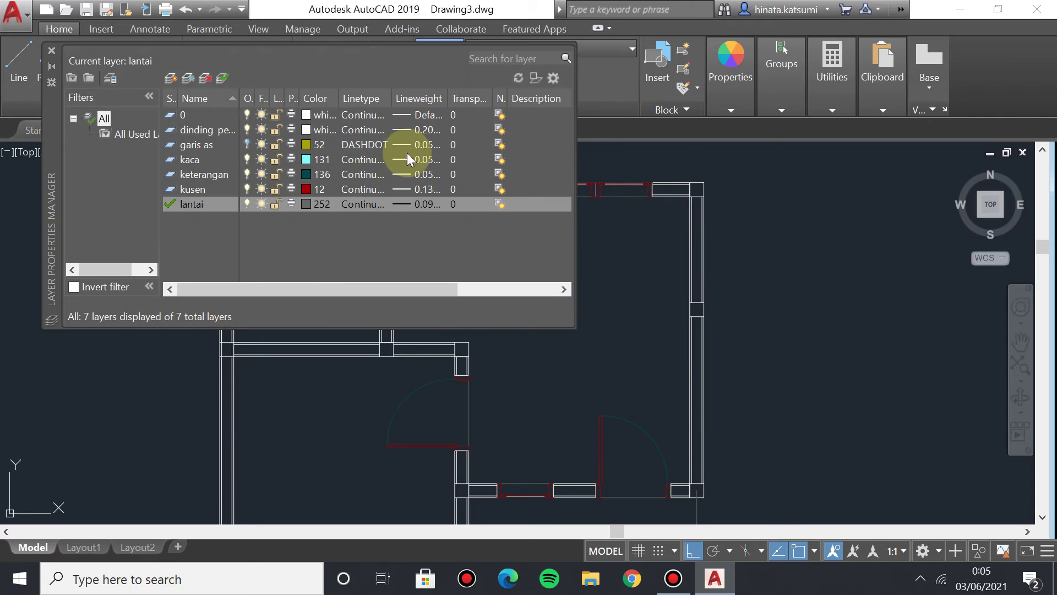
left_click(172, 79)
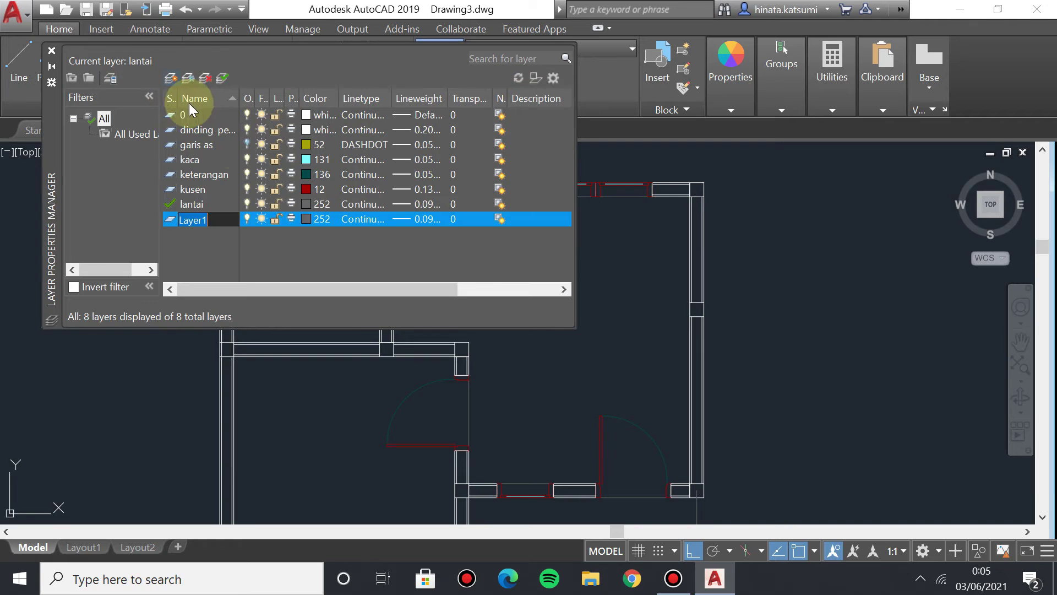
left_click(320, 219)
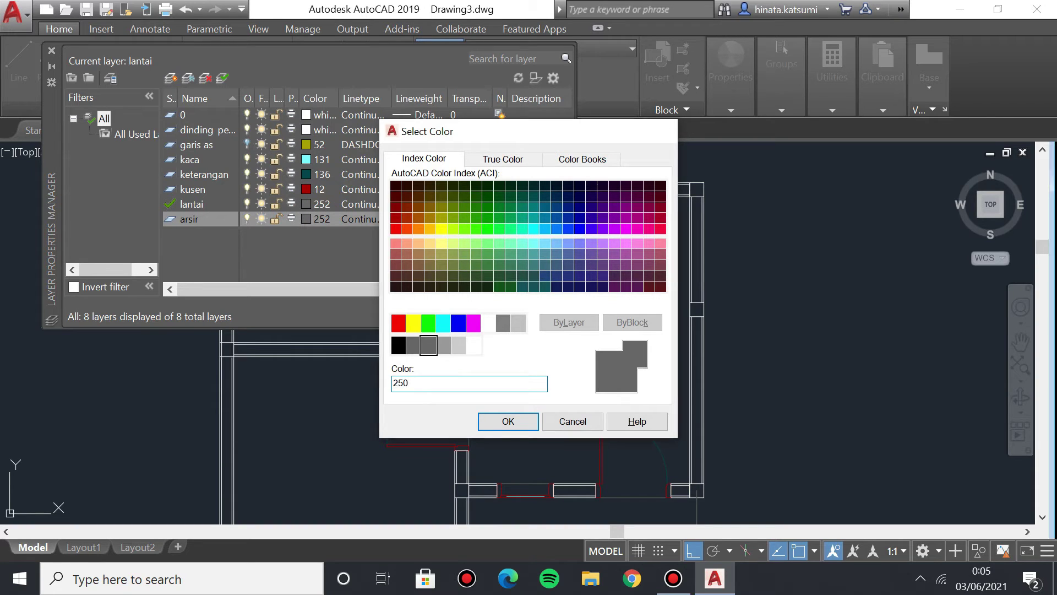
key("Return")
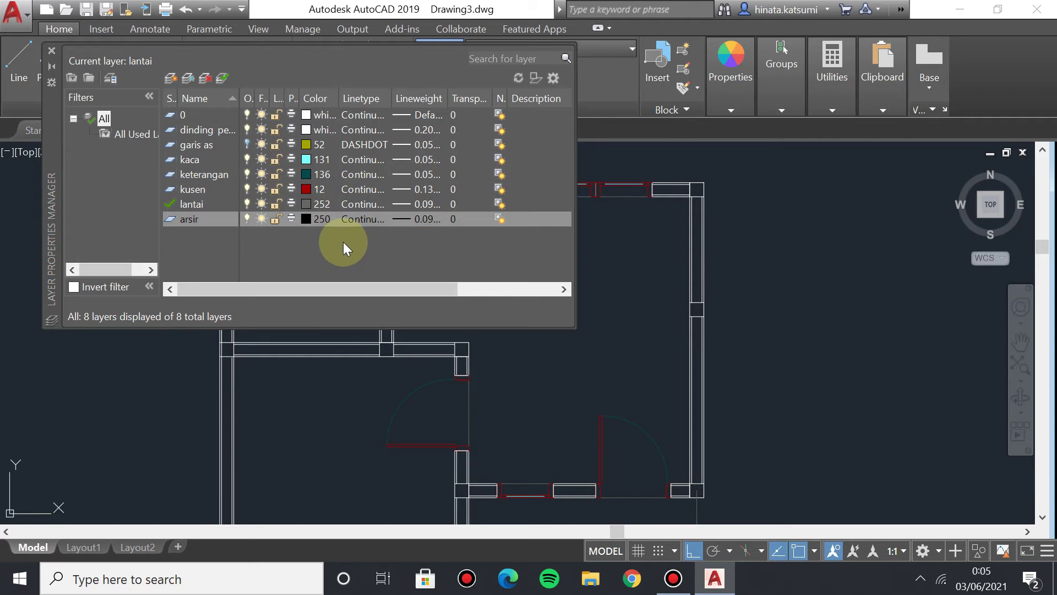
left_click(423, 218)
left_click(496, 207)
left_click(458, 406)
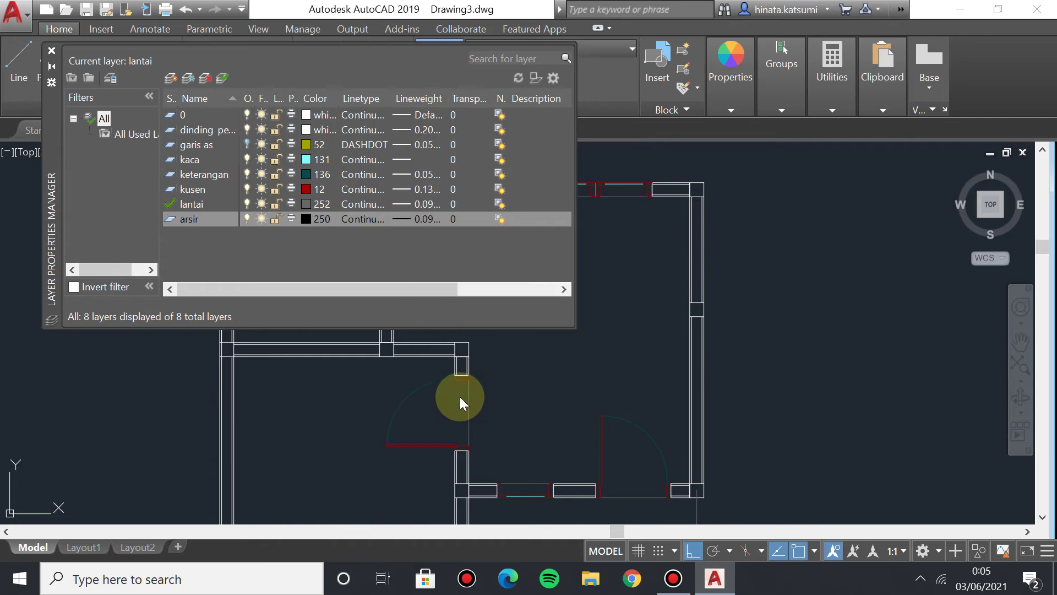
left_click(52, 53)
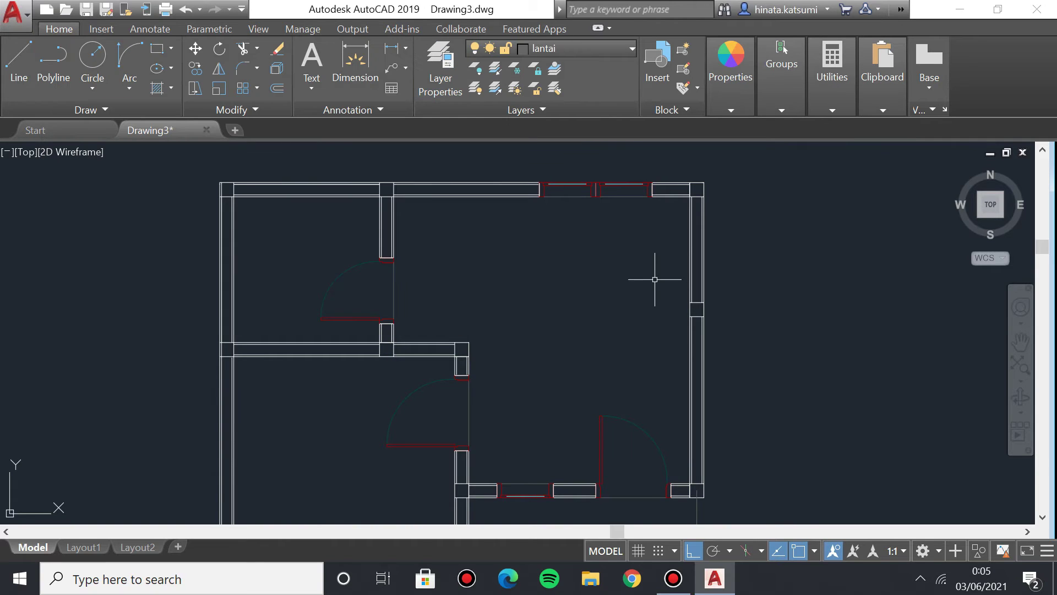
Start a hatch with the ANSI32 pattern and its colour set to ByLayer.
middle_click_drag(652, 279, 540, 291)
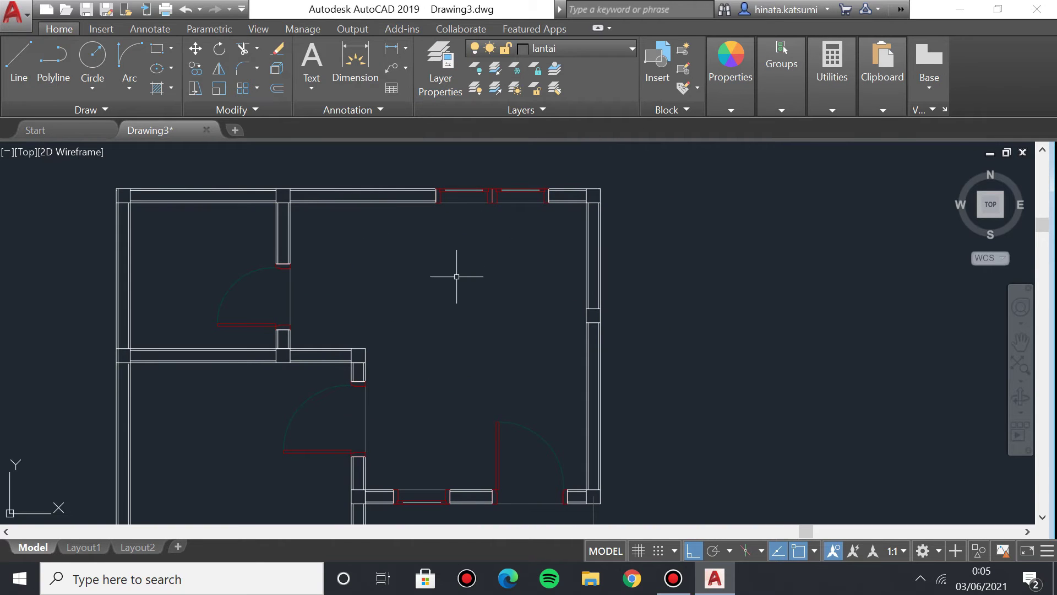
type("h")
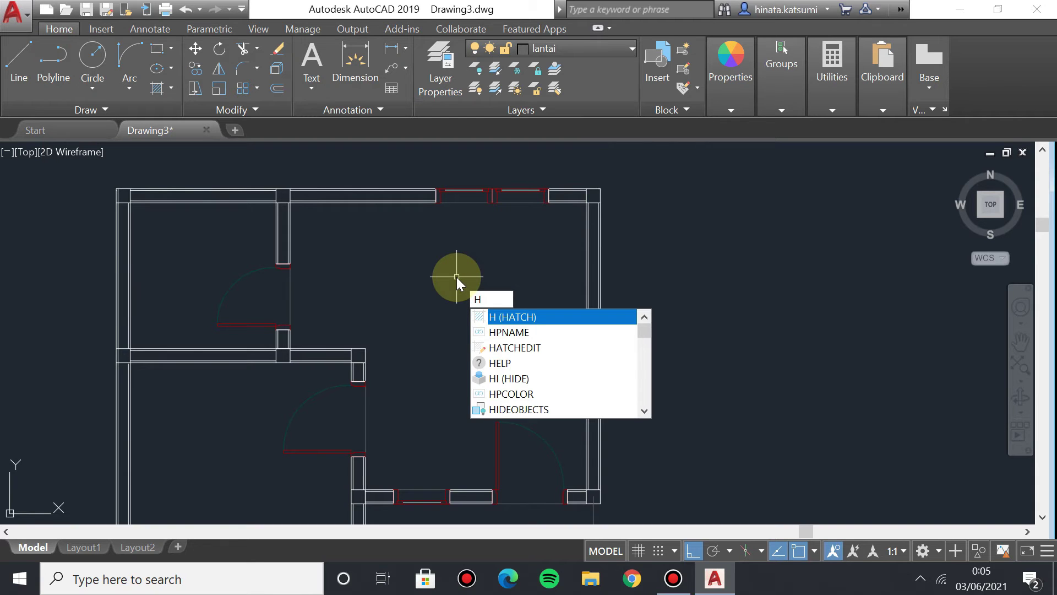
key("Return")
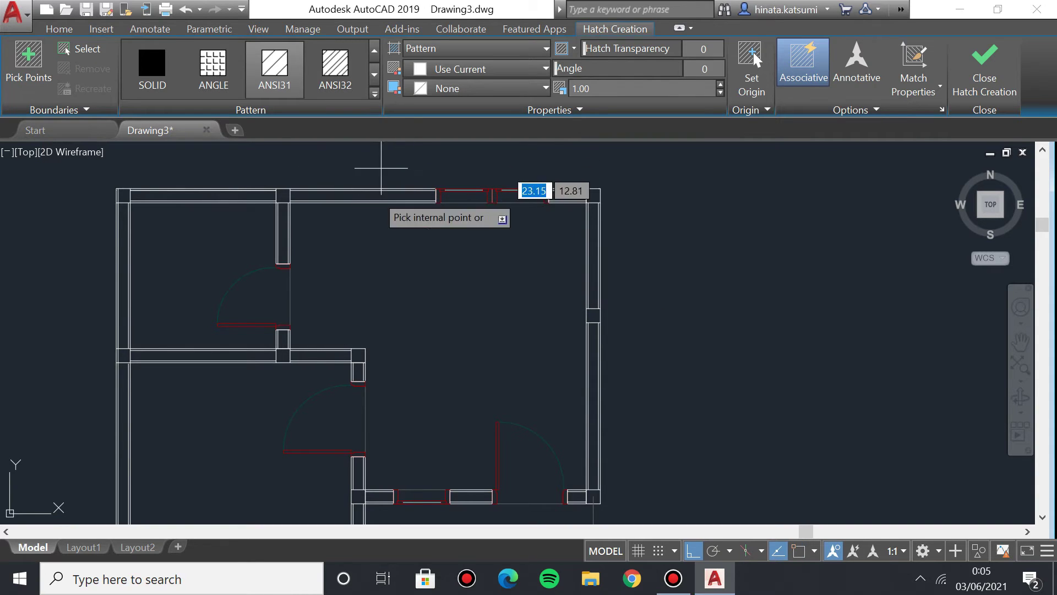
middle_click_drag(282, 273, 330, 311)
scroll(330, 310, "up", 2)
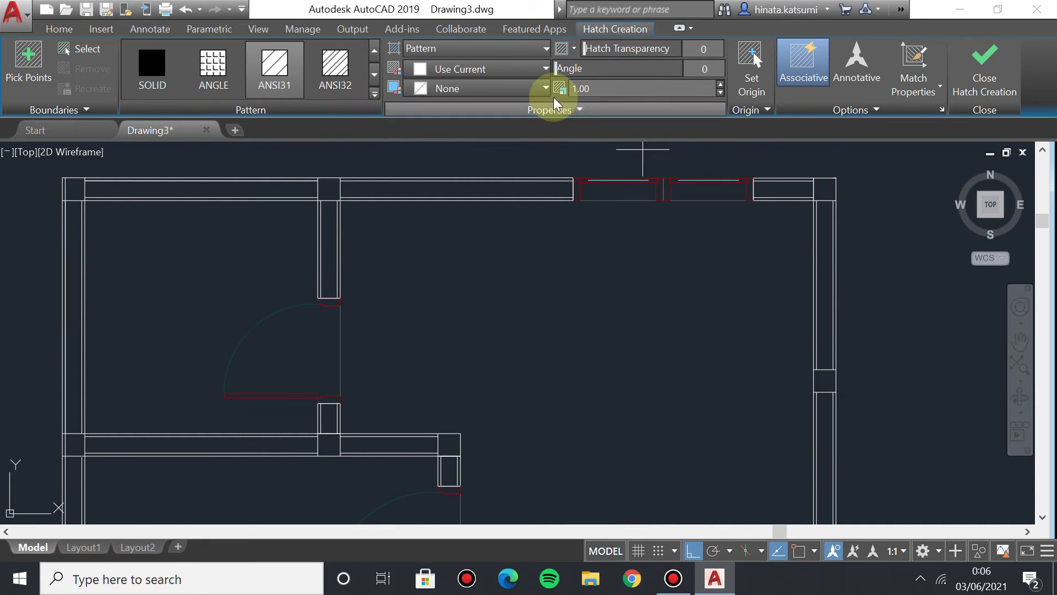
left_click(355, 87)
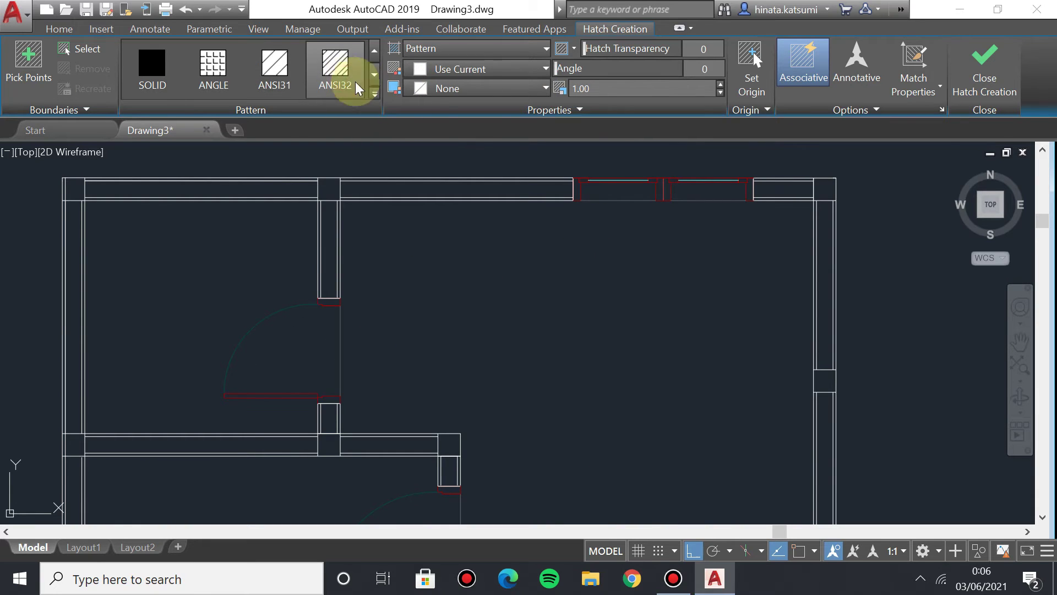
left_click(495, 71)
left_click(465, 68)
left_click(465, 88)
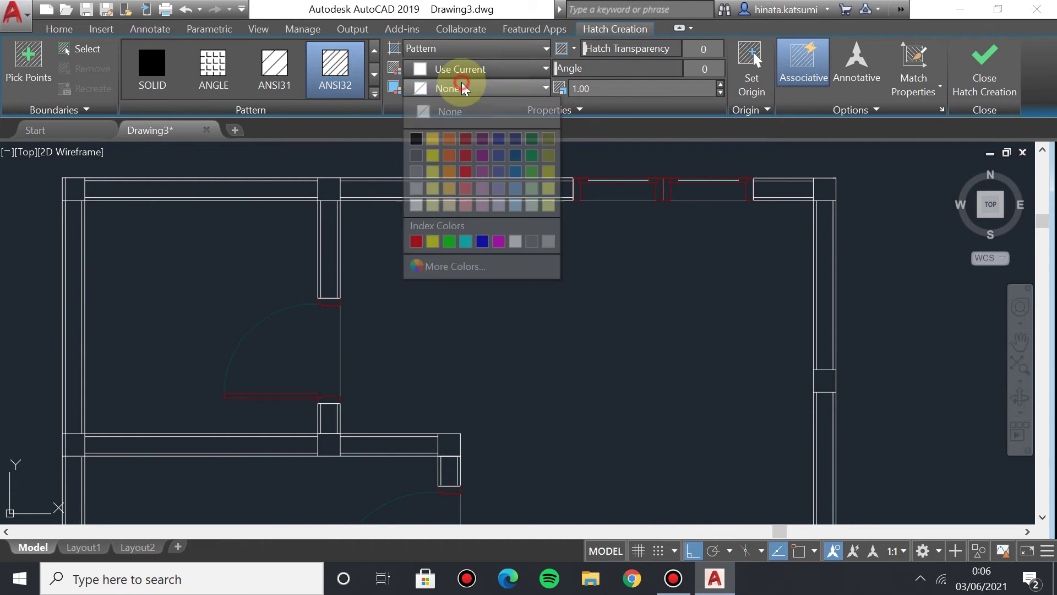
left_click(462, 69)
left_click(449, 91)
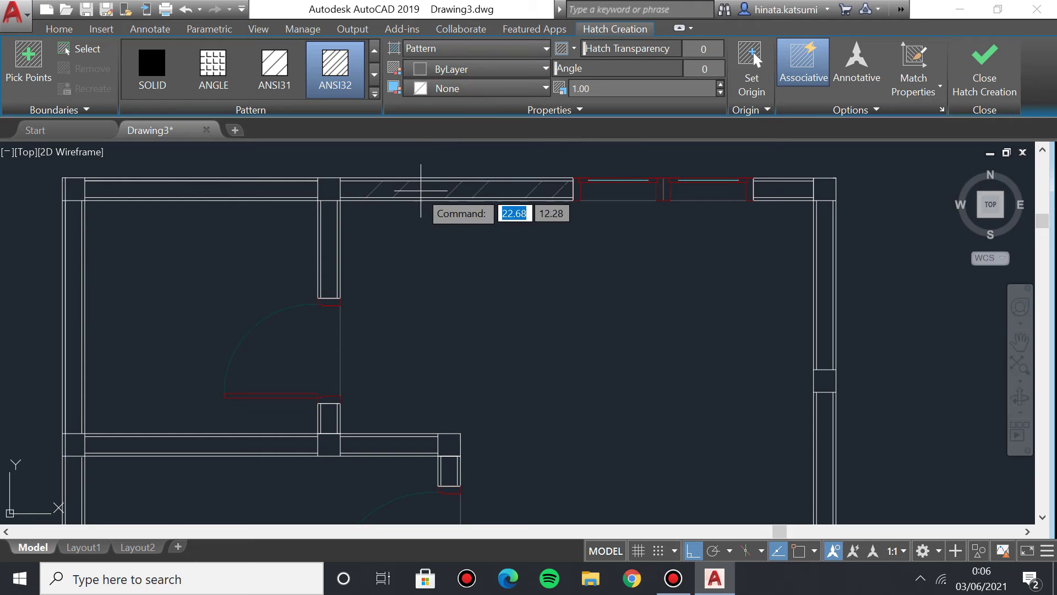
left_click(439, 73)
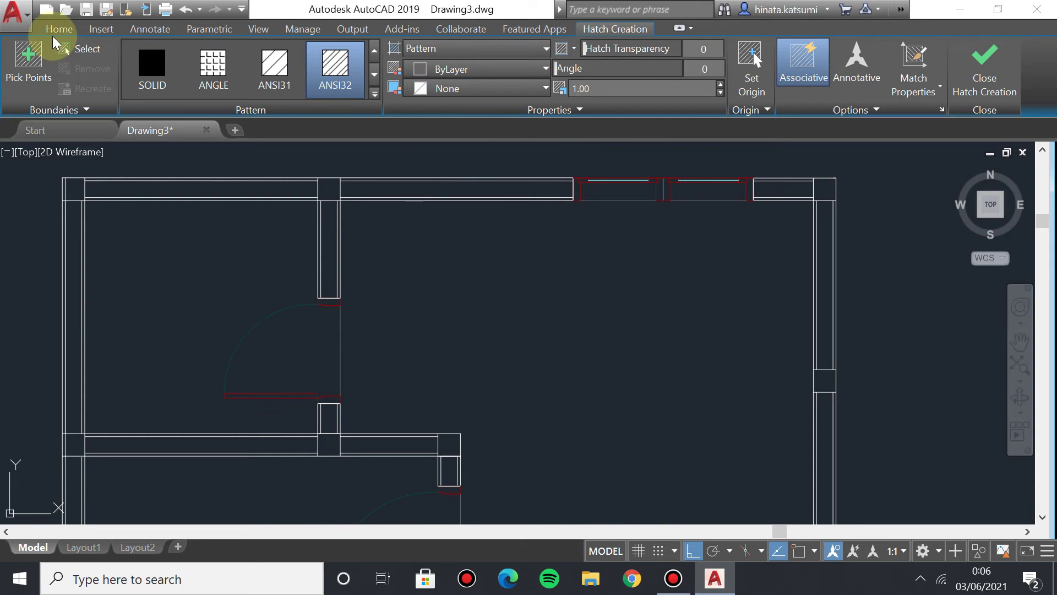
Make arsir the current layer while keeping its colour 250, and return to the hatch settings.
left_click(70, 30)
left_click(550, 49)
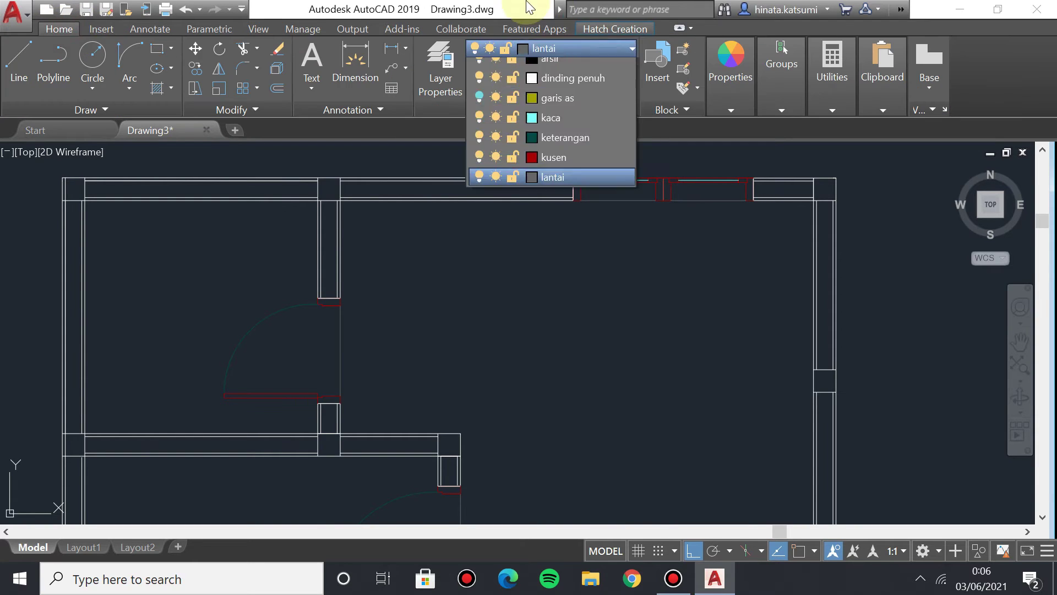
left_click(523, 90)
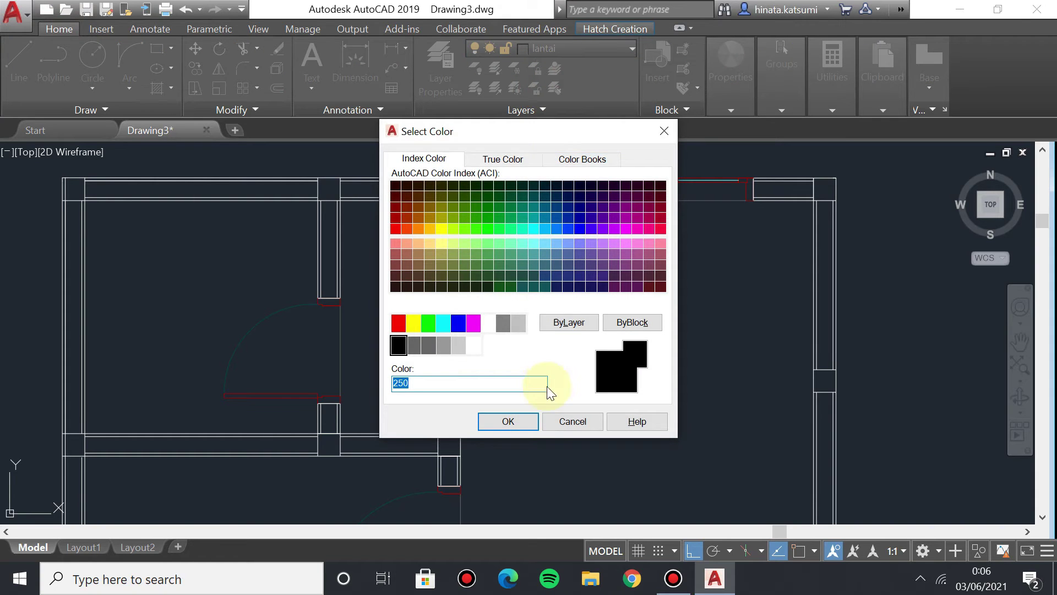
left_click(517, 417)
left_click(553, 51)
left_click(557, 100)
left_click(630, 31)
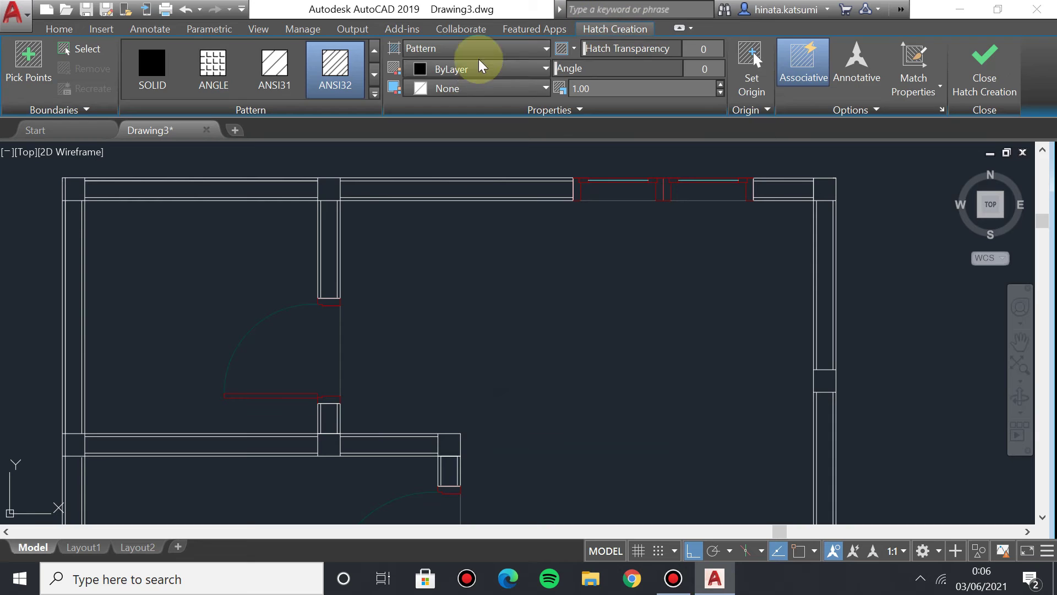
Keep the hatch colour as ByLayer and set the hatch scale to 0.20.
left_click(443, 69)
left_click(455, 91)
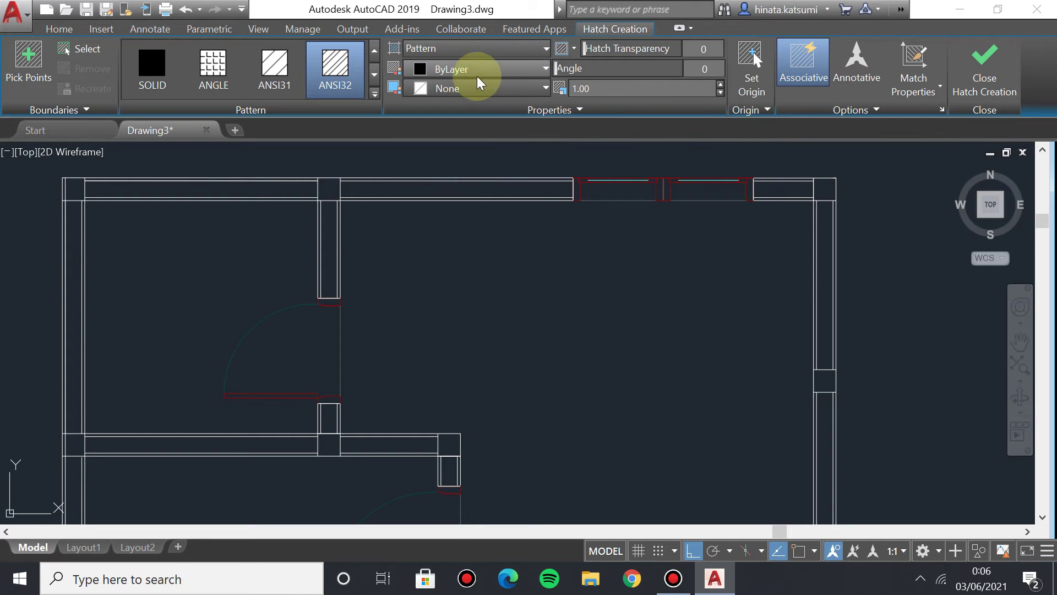
left_click(590, 88)
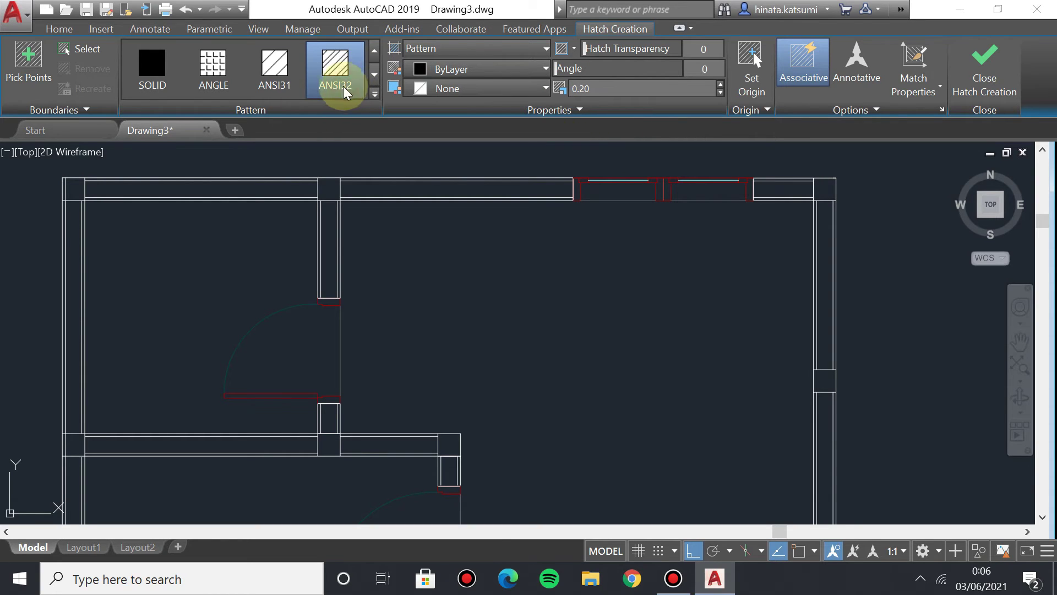
Hatch the upper-left room's top wall, its outer left wall and the inner wall segment above the door.
left_click(44, 71)
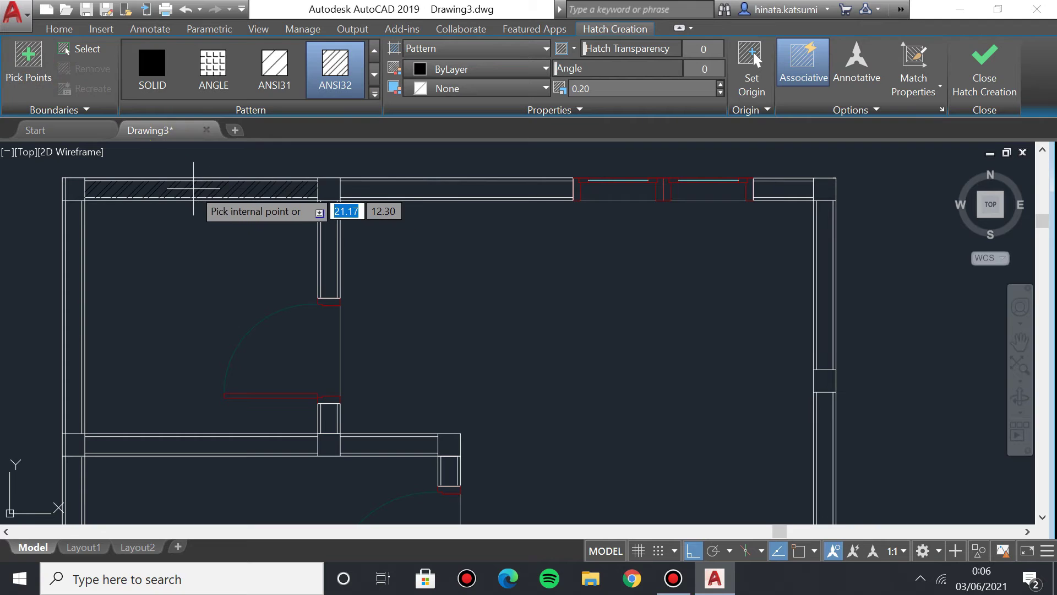
scroll(193, 189, "up", 6)
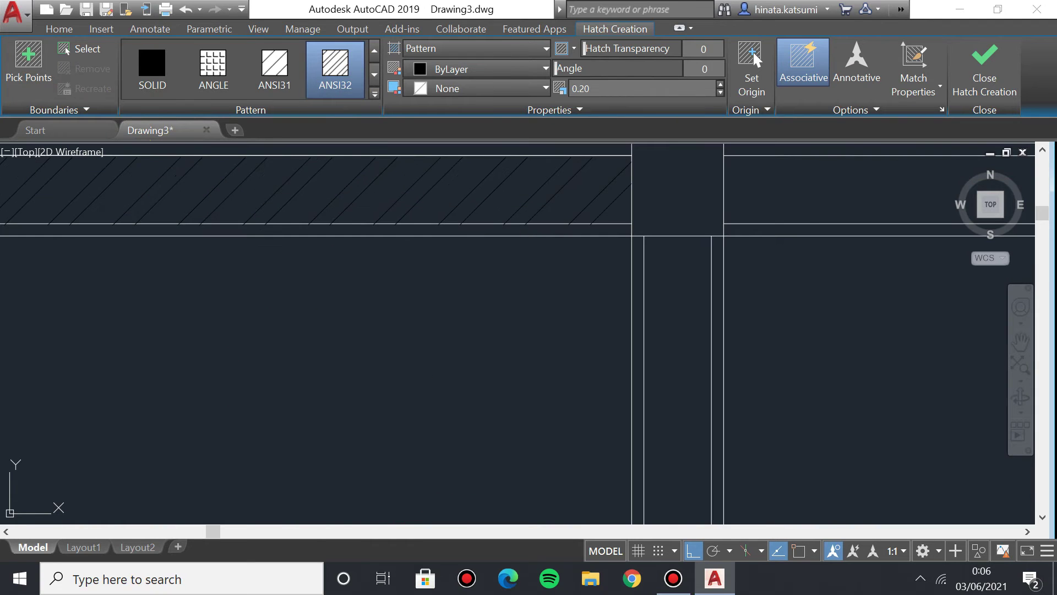
left_click(354, 189)
scroll(397, 220, "down", 2)
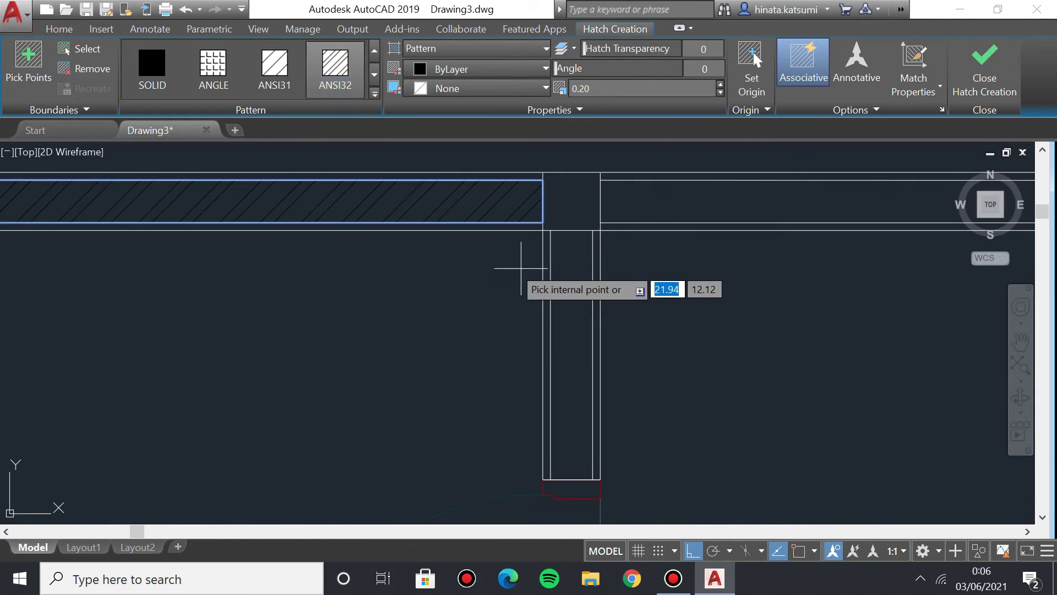
scroll(521, 268, "down", 2)
left_click(554, 295)
left_click(148, 303)
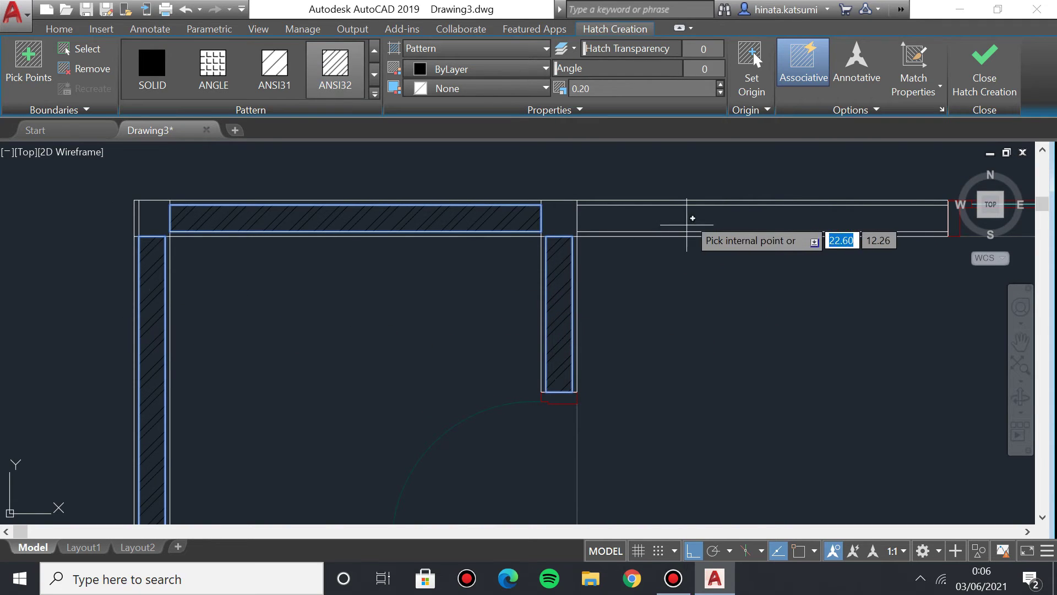
Add the dividing wall segments between the two left rooms and the short wall stubs beside both inner doors to the hatch.
scroll(602, 309, "down", 3)
scroll(484, 277, "up", 3)
left_click(518, 438)
left_click(605, 438)
left_click(551, 396)
left_click(744, 465)
scroll(606, 479, "down", 3)
scroll(429, 312, "up", 3)
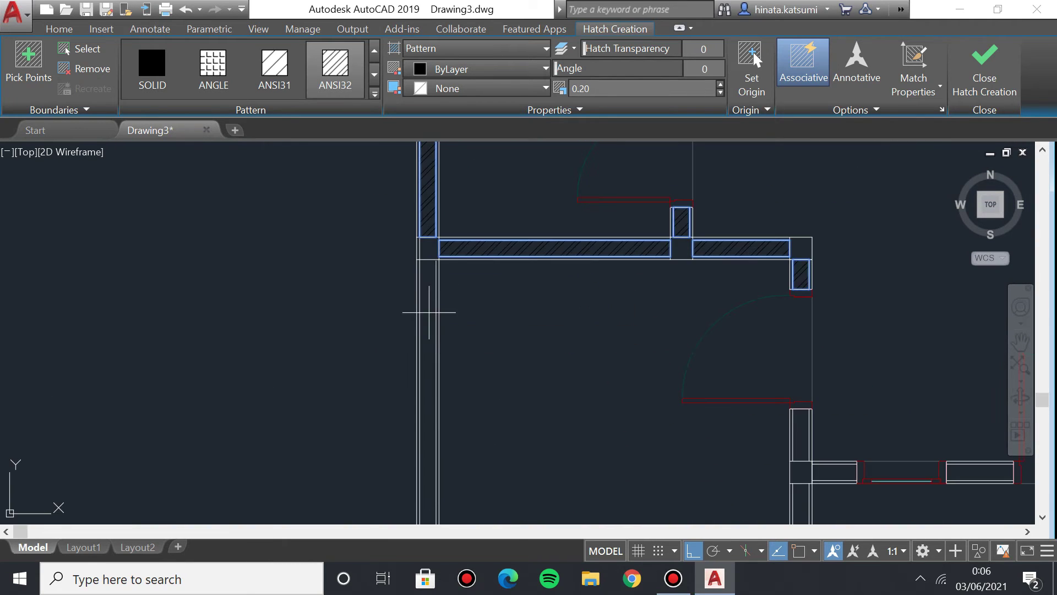
Hatch the lower room's outer left wall, the bottom wall on both sides of the window and its right wall segments.
scroll(408, 292, "down", 3)
scroll(451, 408, "up", 3)
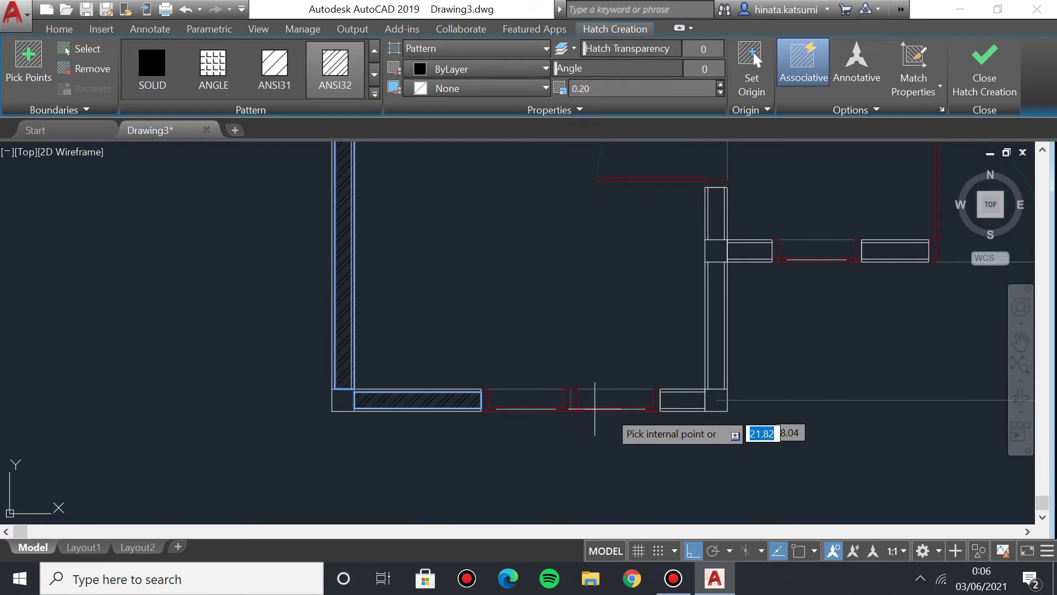
left_click(669, 399)
left_click(716, 341)
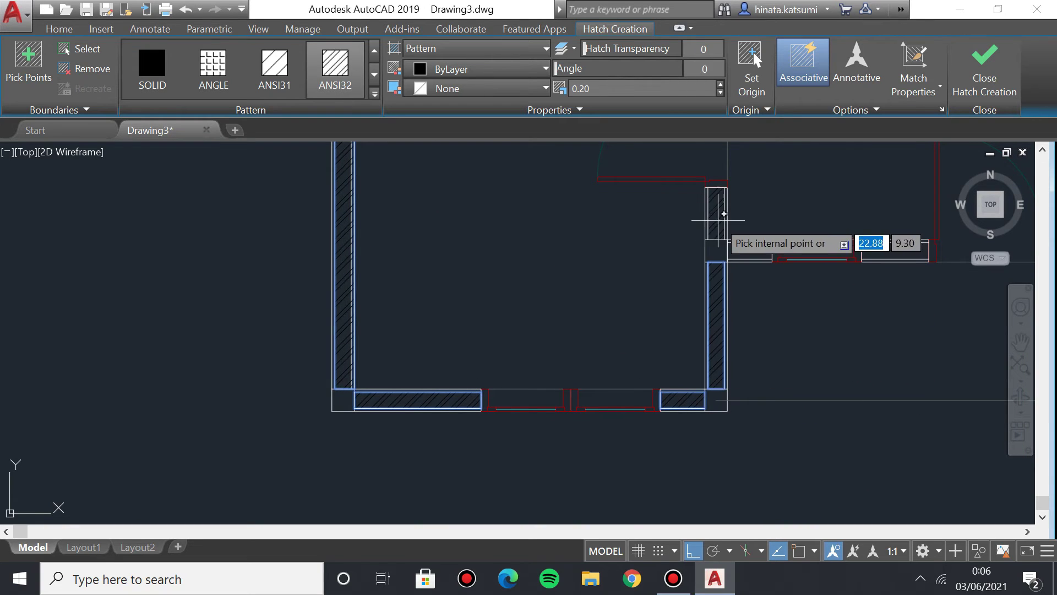
left_click(722, 215)
Hatch the front wall segments beside the small window and front door, plus the outer right wall above and below its middle column.
middle_click_drag(764, 251, 484, 295)
left_click(611, 295)
left_click(782, 295)
middle_click_drag(807, 249, 626, 423)
scroll(682, 362, "up", 3)
mouse_move(682, 362)
middle_mouse_down()
mouse_move(627, 240)
mouse_move(618, 307)
middle_mouse_up()
middle_click_drag(248, 286, 649, 299)
scroll(425, 368, "down", 3)
scroll(488, 229, "up", 2)
scroll(435, 313, "up", 2)
scroll(360, 394, "down", 1)
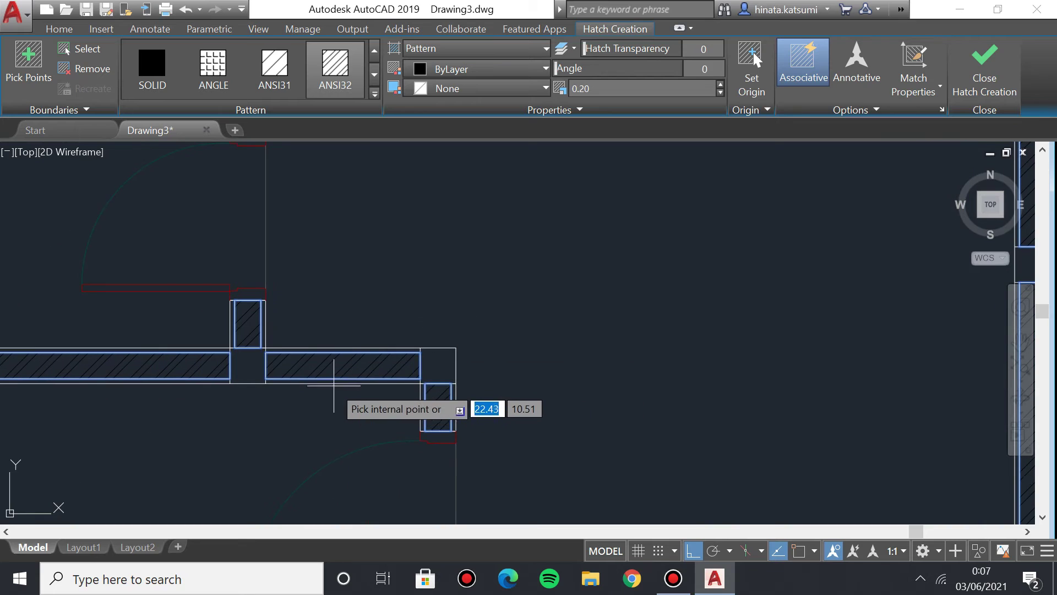
Review the hatched wall segments across the plan up to the upper-left corner column and finish the hatch.
scroll(307, 340, "up", 4)
scroll(325, 344, "up", 3)
scroll(338, 349, "down", 8)
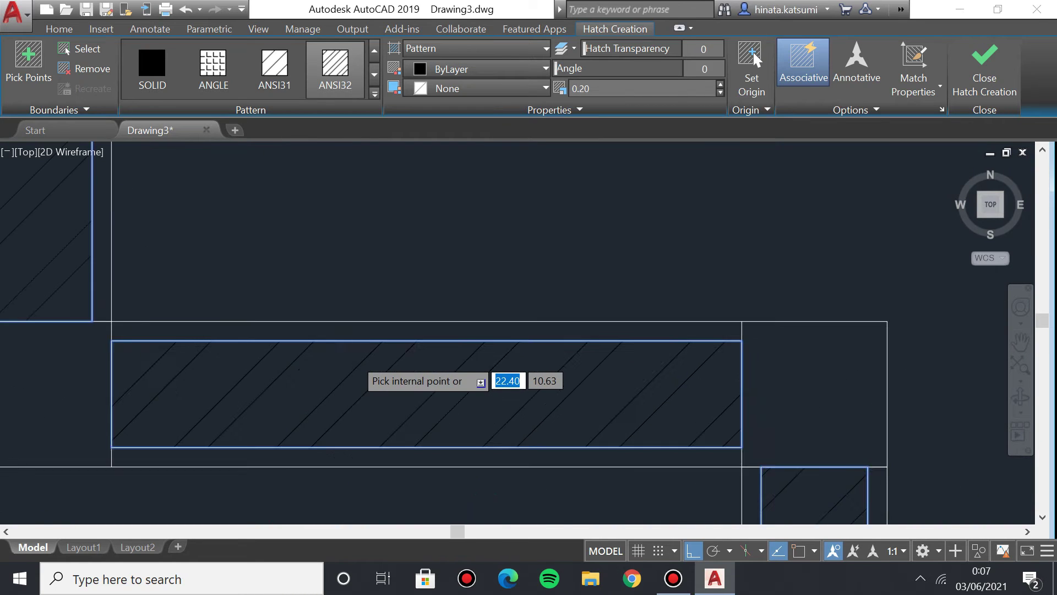
middle_click_drag(337, 347, 501, 333)
scroll(437, 224, "down", 2)
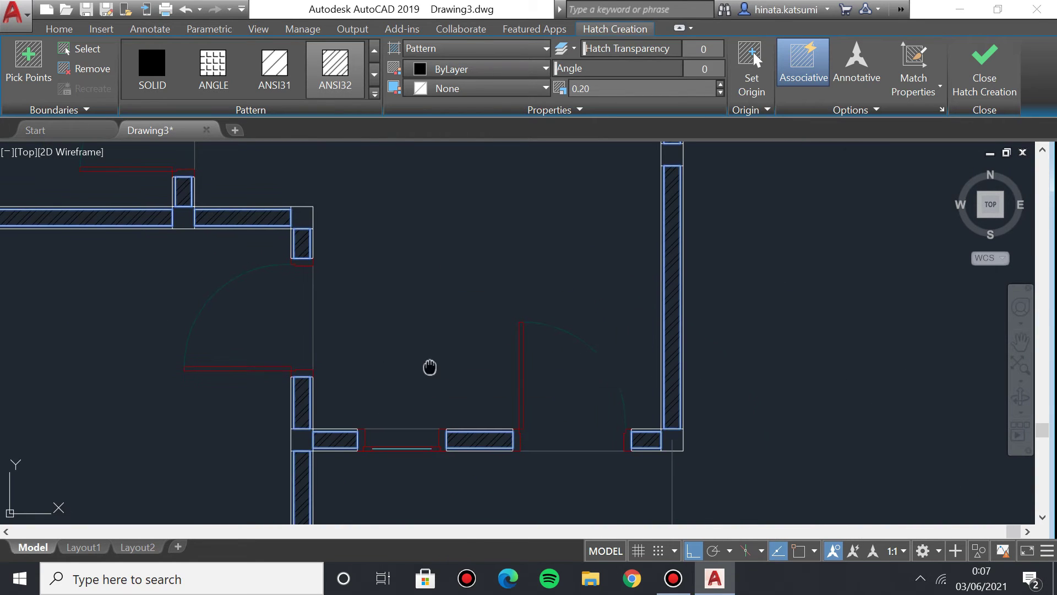
scroll(632, 335, "up", 2)
scroll(442, 269, "up", 1)
middle_click_drag(442, 270, 297, 451)
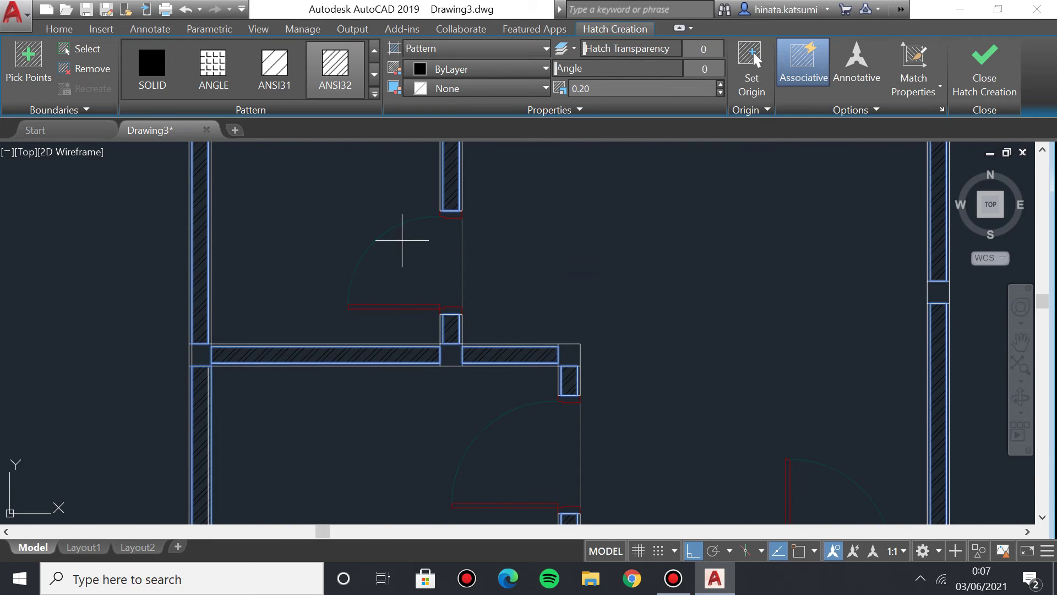
middle_click_drag(401, 239, 459, 390)
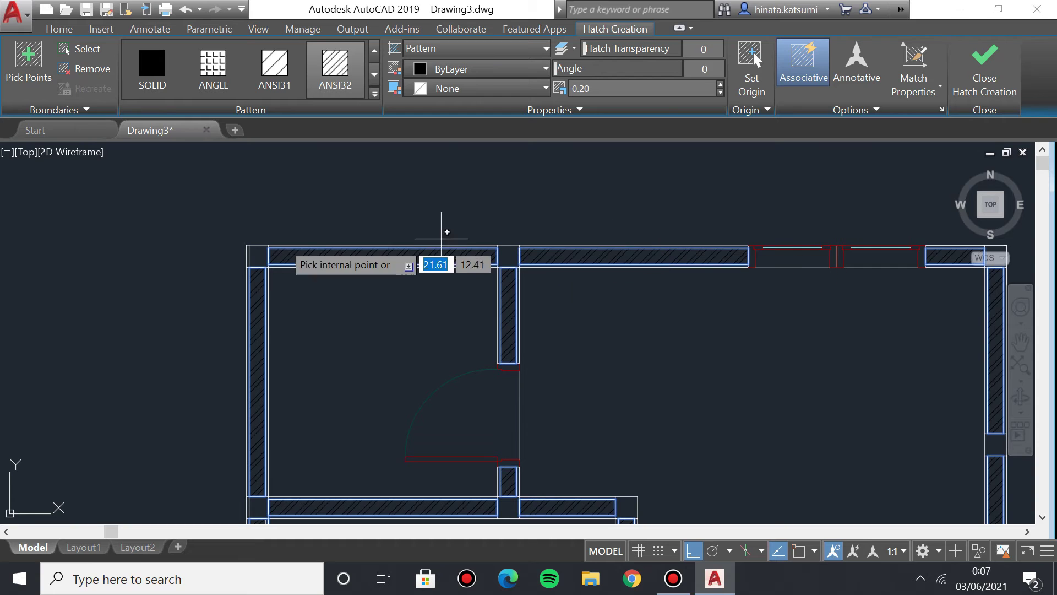
left_click(295, 147)
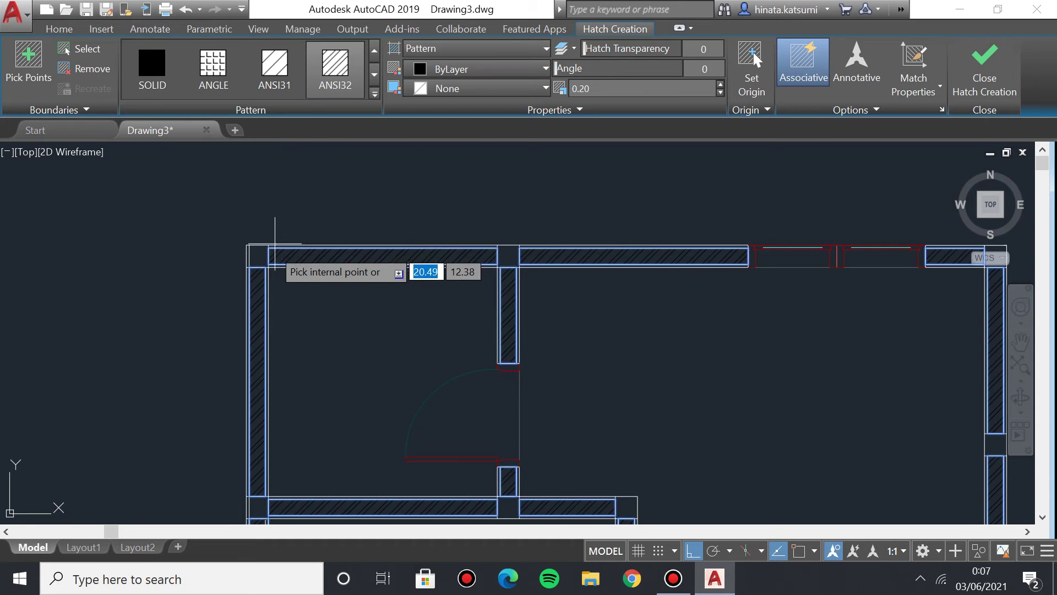
scroll(275, 242, "up", 2)
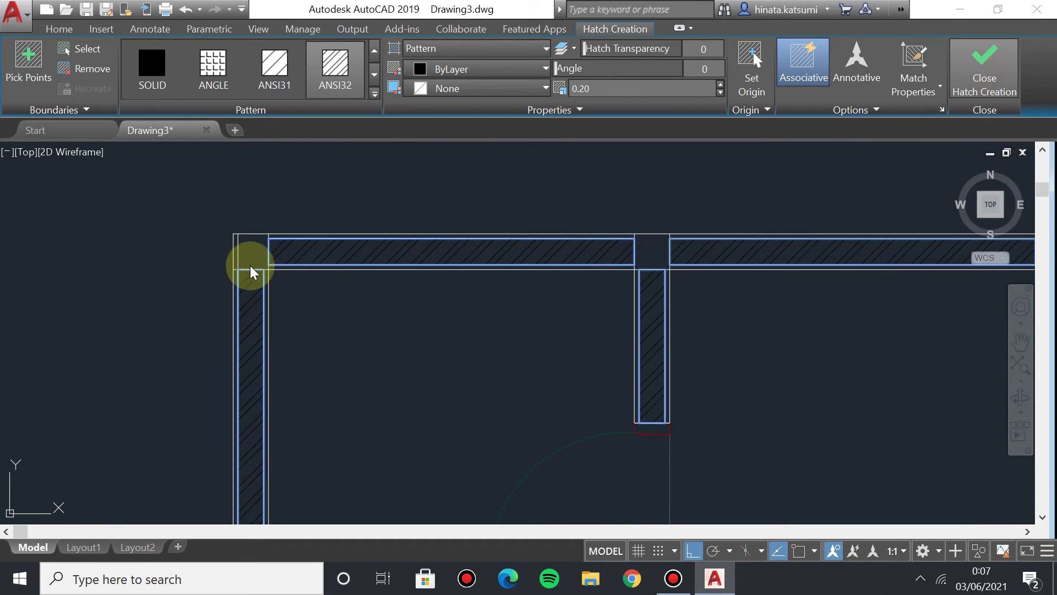
left_click(985, 75)
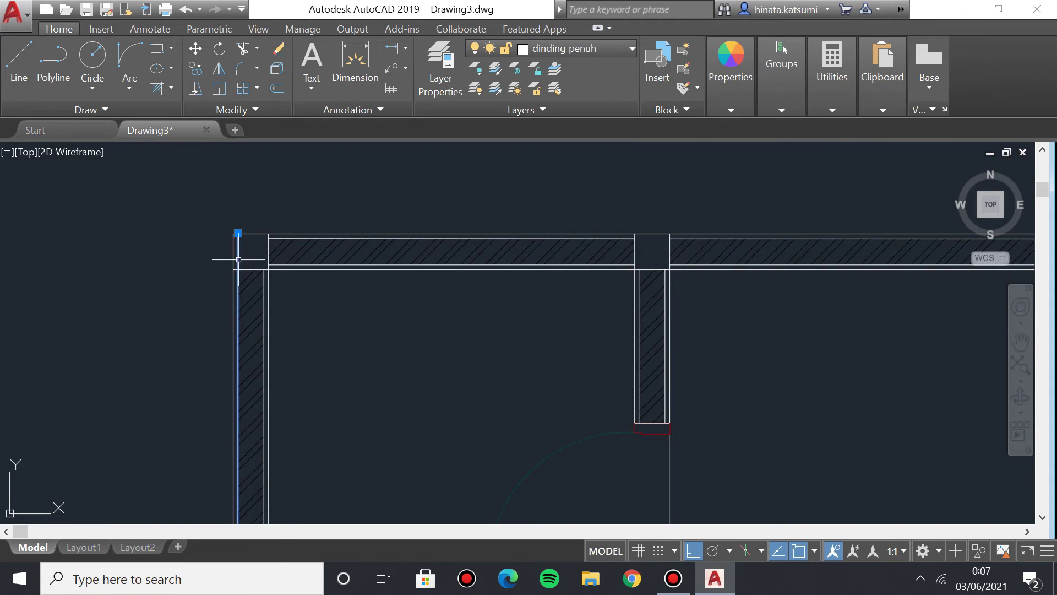
Shorten the outer left wall's line so it stops at the lower edge of the upper-left corner column.
scroll(239, 260, "up", 2)
left_click(237, 217)
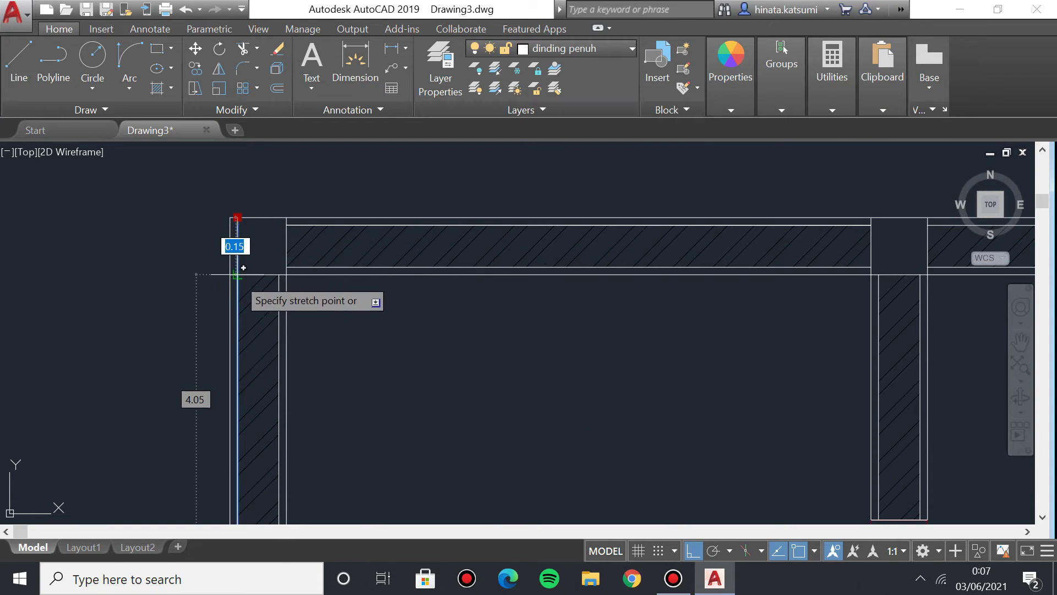
key("Escape")
scroll(496, 385, "down", 2)
scroll(536, 382, "down", 2)
scroll(460, 394, "up", 5)
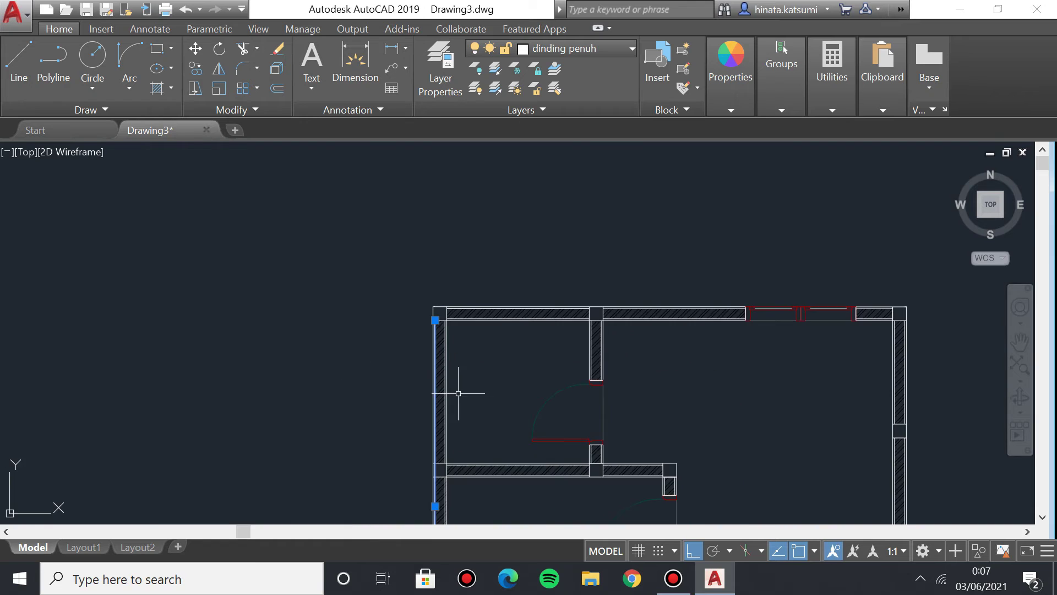
key("Escape")
Trim the wall line that runs through the column where the outer left wall meets the dividing wall.
scroll(449, 284, "up", 7)
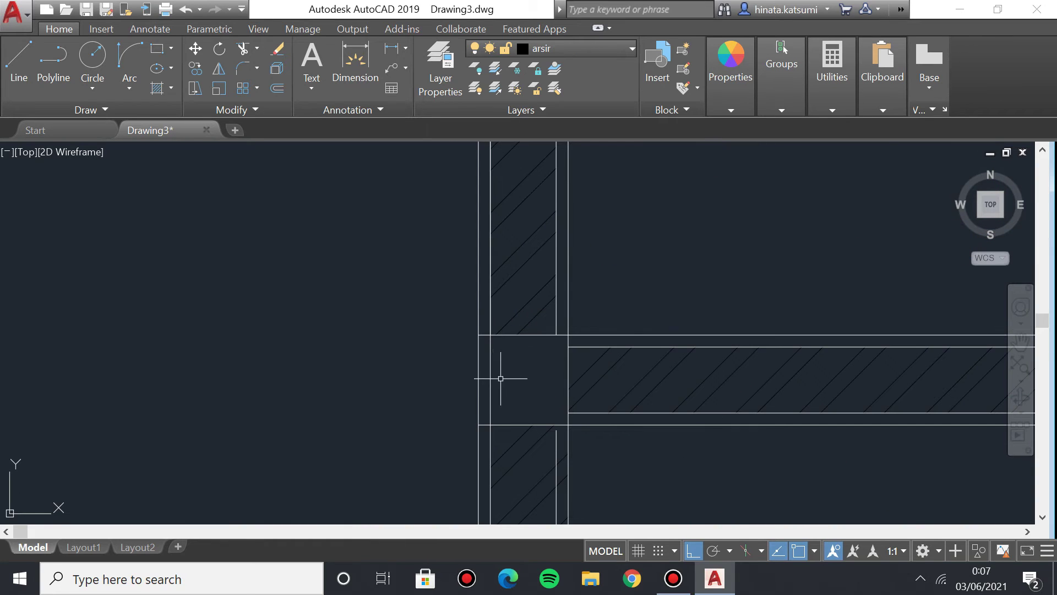
key("Return")
key("Return")
scroll(497, 377, "down", 3)
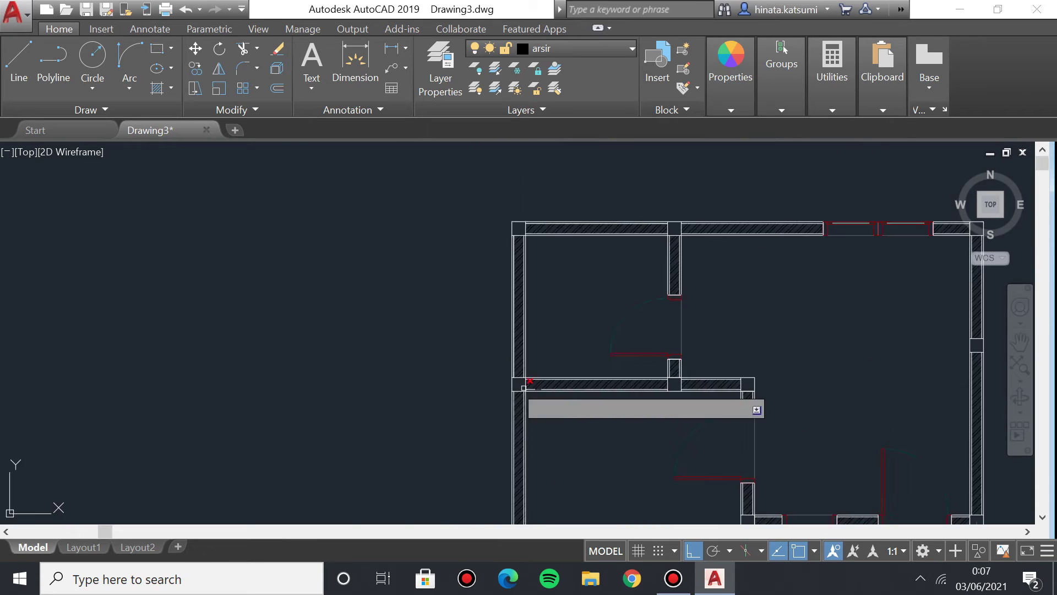
middle_click_drag(537, 390, 414, 291)
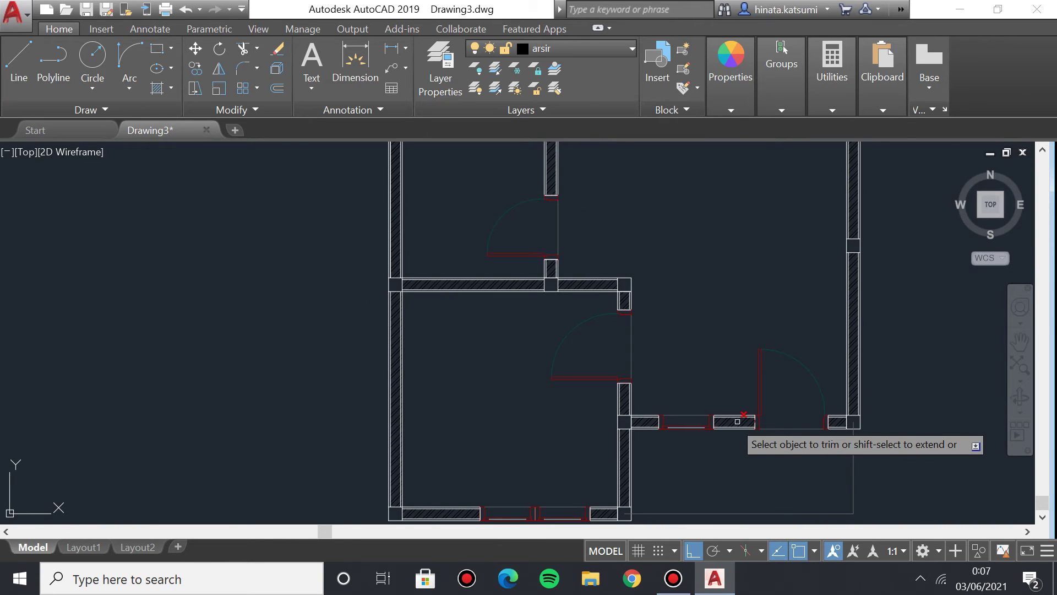
middle_click_drag(713, 227, 645, 263)
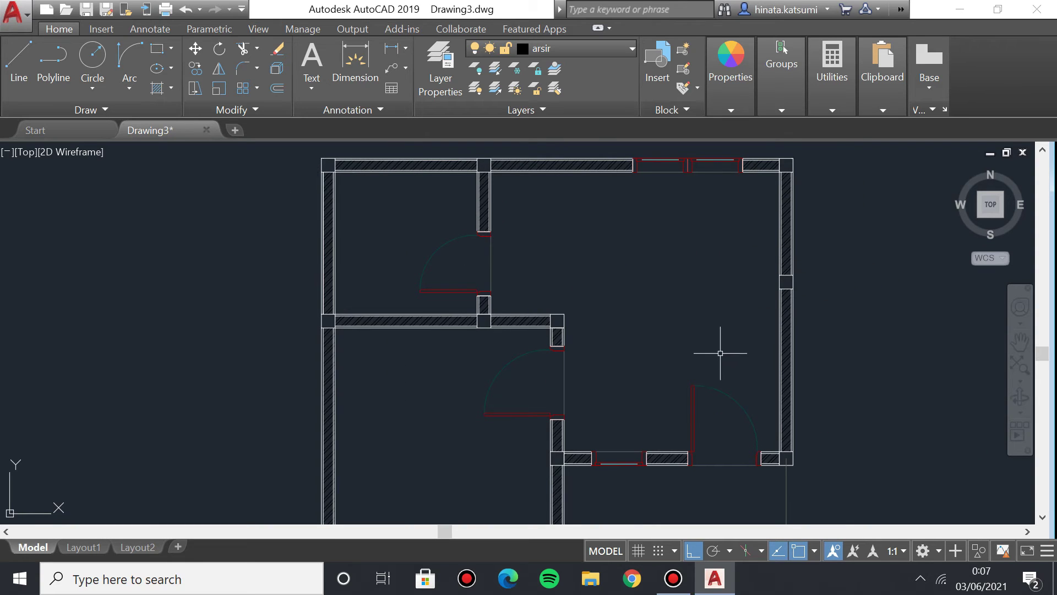
Start a new hatch with the SOLID pattern and the true color 59,59,59.
type("h")
key("Return")
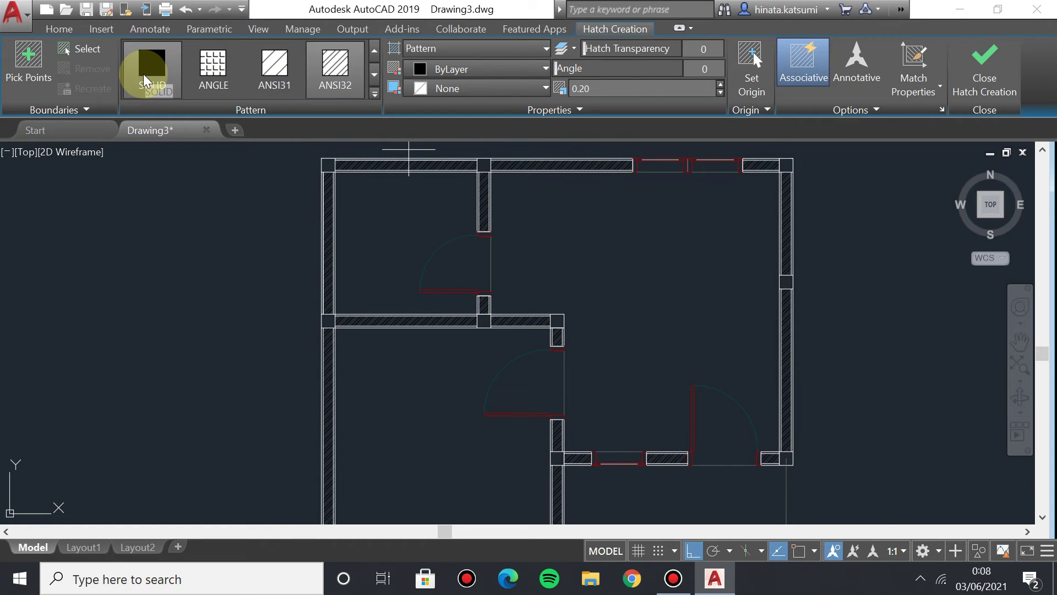
left_click(147, 78)
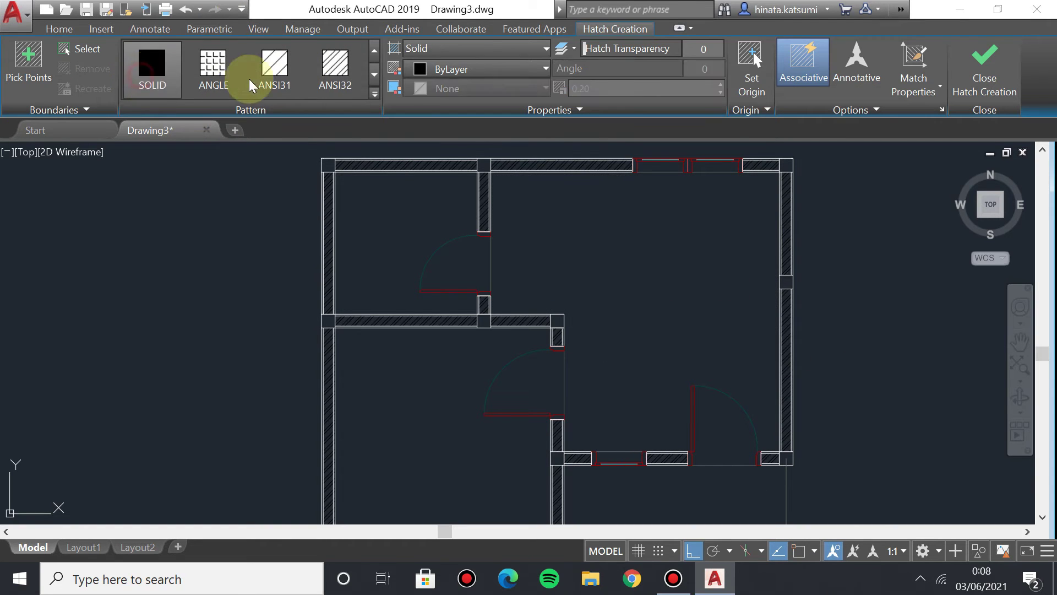
left_click(454, 68)
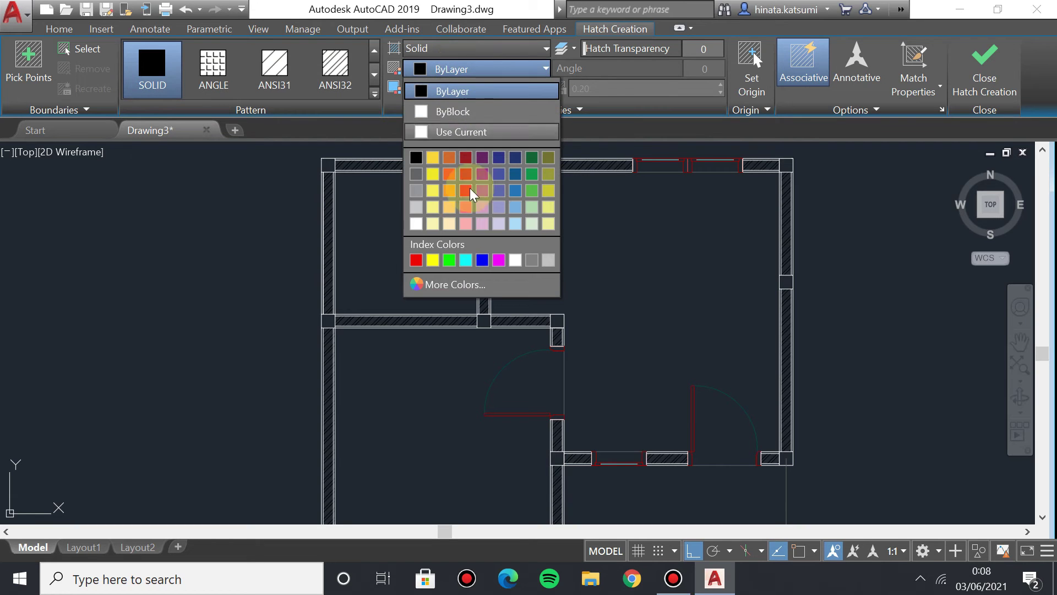
left_click(479, 288)
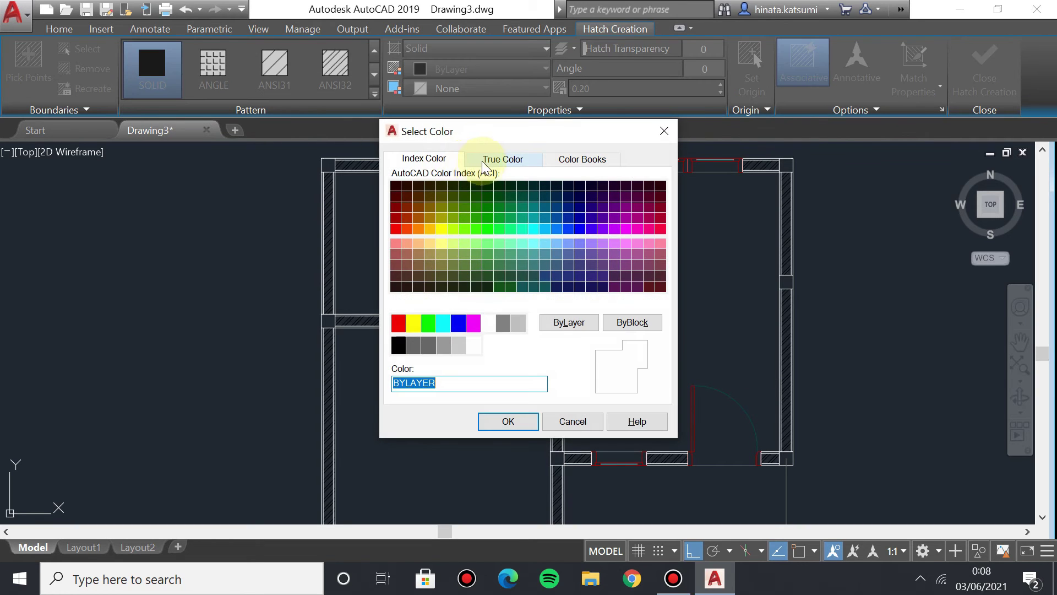
left_click(484, 164)
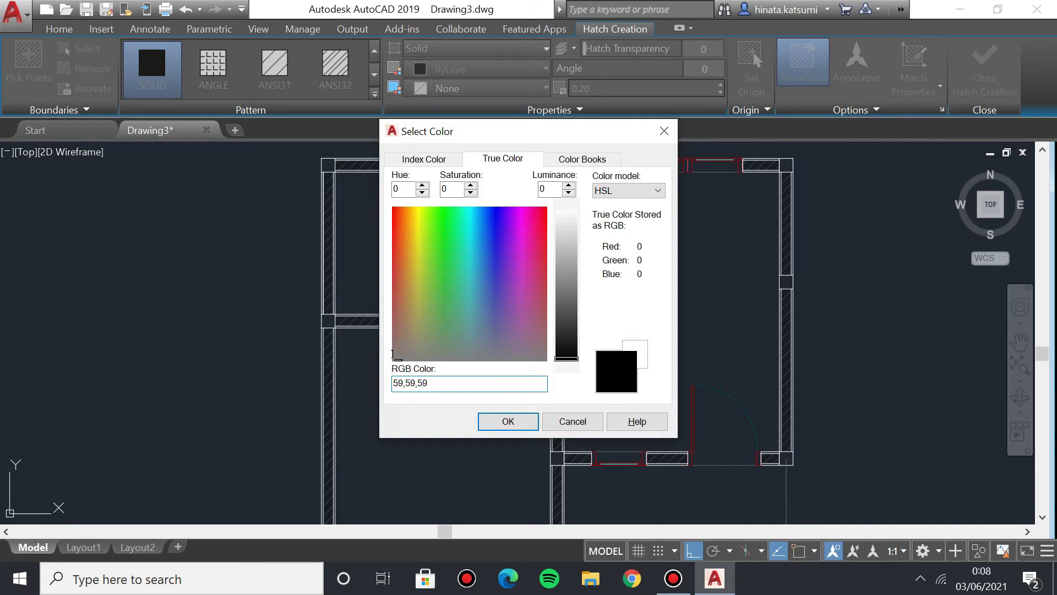
left_click(511, 427)
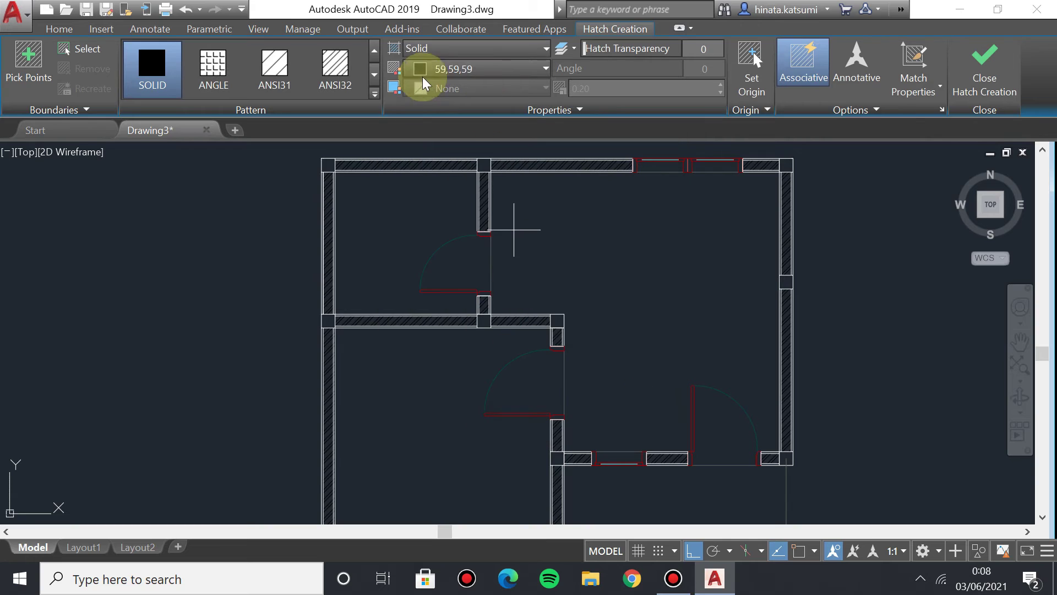
Fill the upper-left columns and the three columns along the dividing wall between the left rooms with the solid hatch.
left_click(24, 60)
scroll(411, 307, "up", 2)
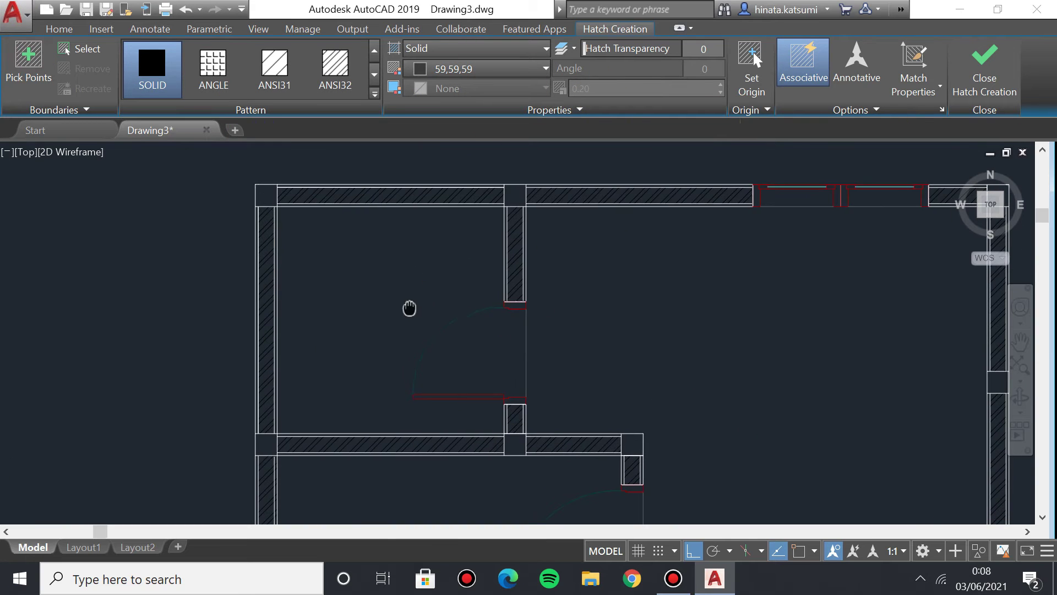
left_click(385, 267)
middle_click_drag(260, 457, 266, 356)
left_click(271, 346)
left_click(520, 345)
left_click(638, 345)
Fill the lower room's corner columns, the front wall columns and the outer right wall columns, and finish the hatch.
middle_click_drag(535, 398, 306, 216)
middle_click_drag(124, 497, 191, 418)
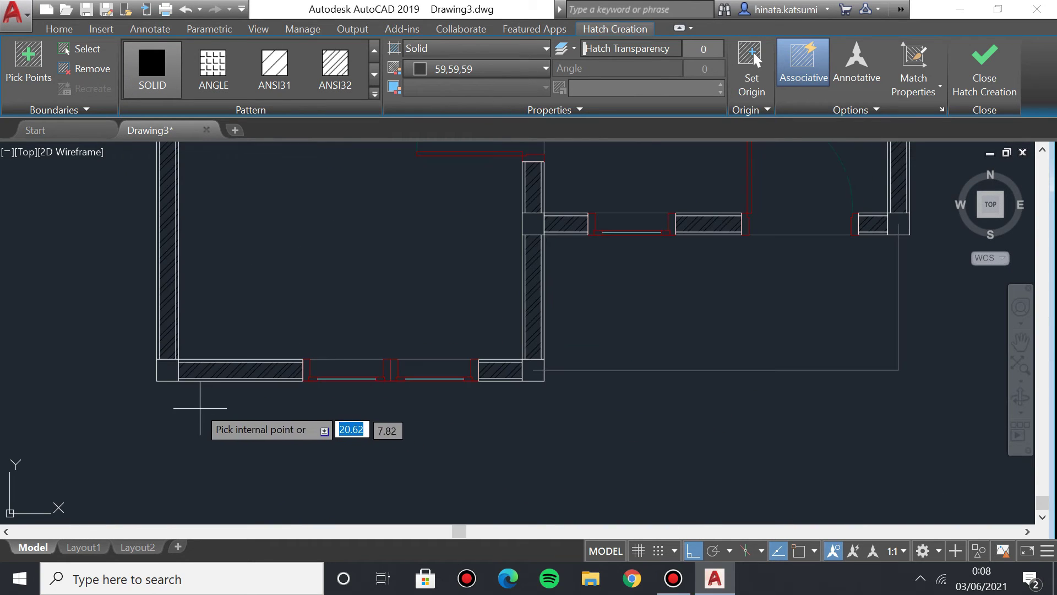
left_click(532, 370)
left_click(533, 224)
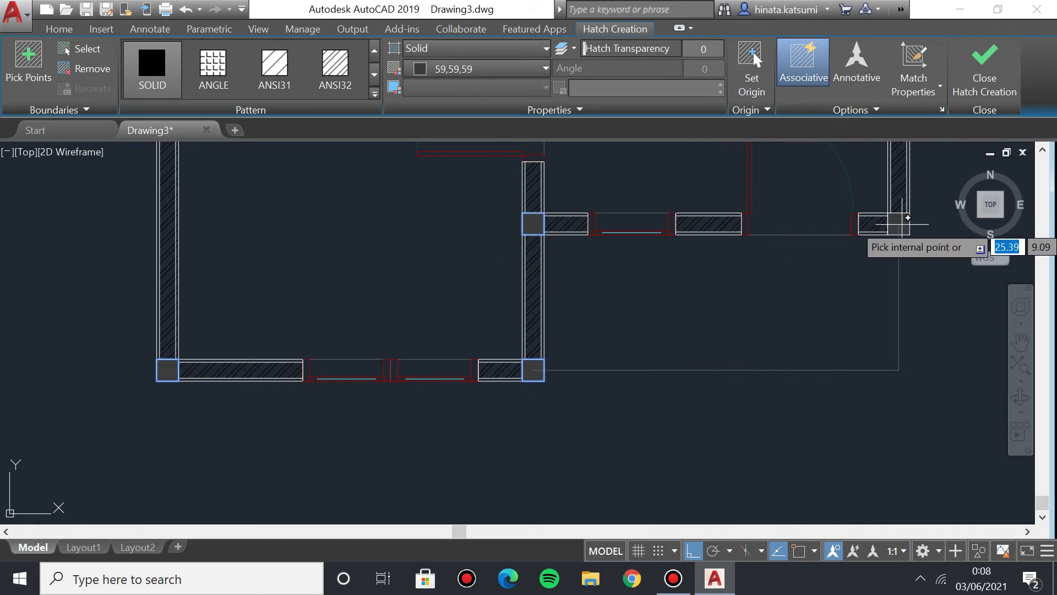
mouse_move(660, 154)
middle_mouse_down()
mouse_move(625, 313)
mouse_move(455, 397)
middle_mouse_up()
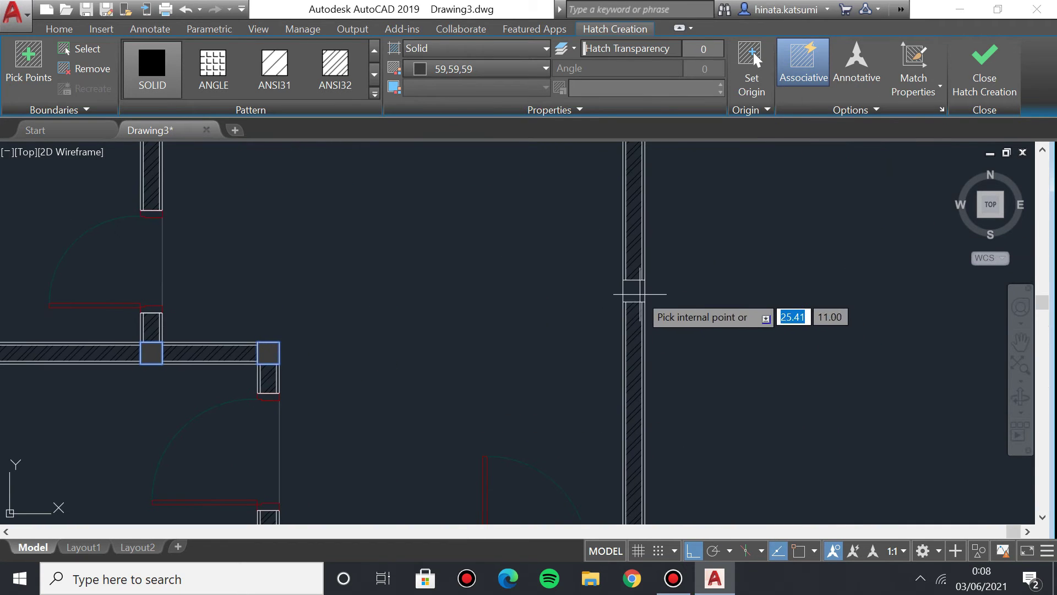
mouse_move(497, 286)
middle_mouse_down()
mouse_move(506, 387)
mouse_move(511, 375)
middle_mouse_up()
mouse_move(441, 462)
middle_mouse_down()
mouse_move(550, 463)
mouse_move(581, 423)
middle_mouse_up()
scroll(527, 324, "down", 6)
left_click(984, 66)
Shorten the vertical and horizontal porch outline lines so they end at the outer edges of their filled corner columns.
scroll(526, 341, "up", 2)
scroll(335, 243, "up", 3)
scroll(507, 342, "up", 5)
middle_click_drag(507, 342, 637, 358)
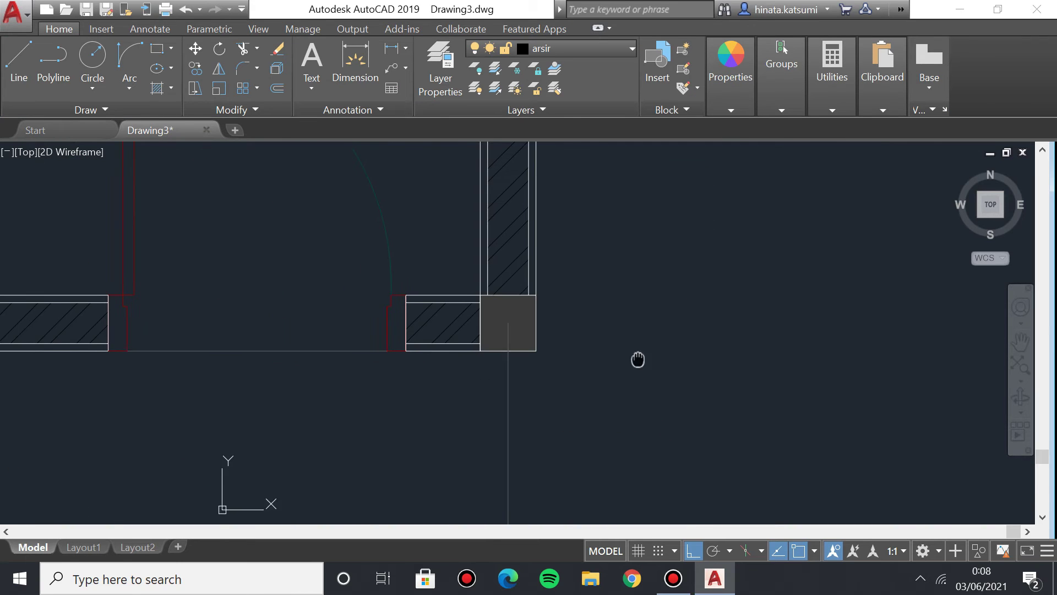
left_click(511, 322)
key("Escape")
key("Escape")
mouse_move(460, 480)
middle_mouse_down()
mouse_move(83, 395)
mouse_move(293, 285)
middle_mouse_up()
left_click(325, 352)
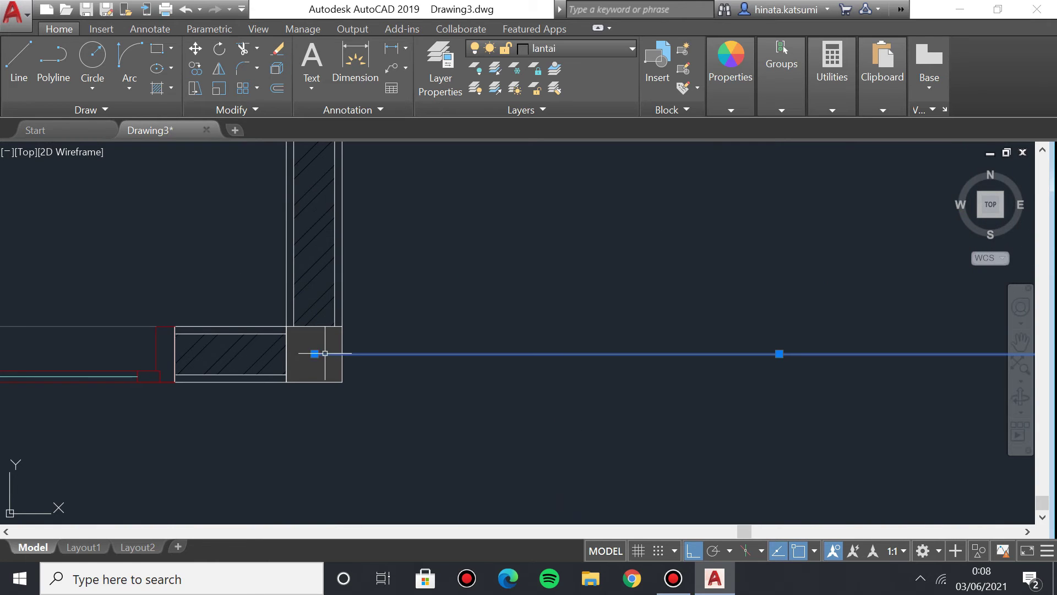
left_click(314, 353)
left_click(341, 354)
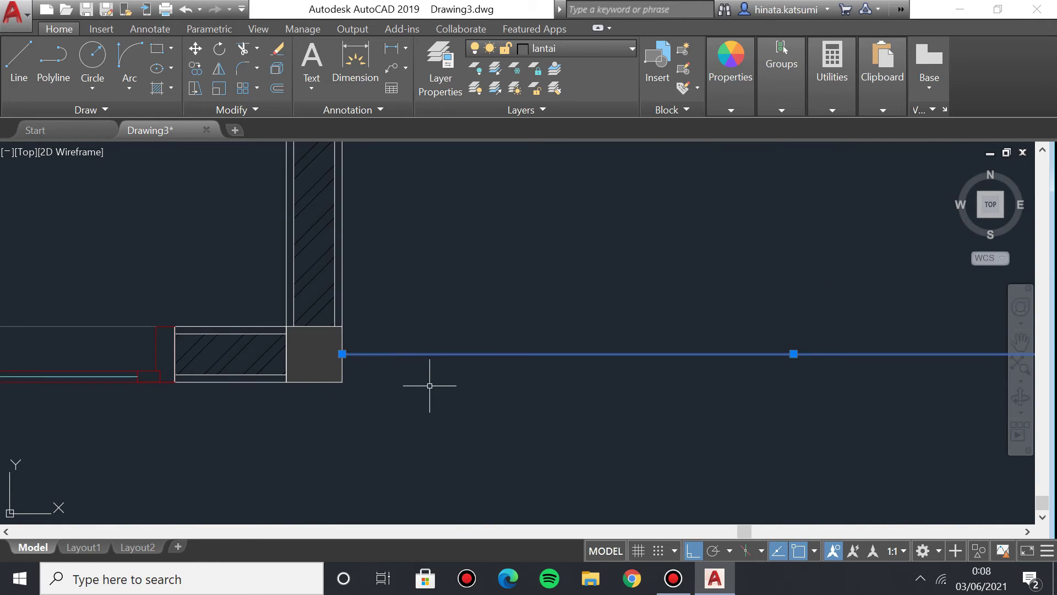
scroll(352, 336, "down", 5)
scroll(316, 345, "up", 3)
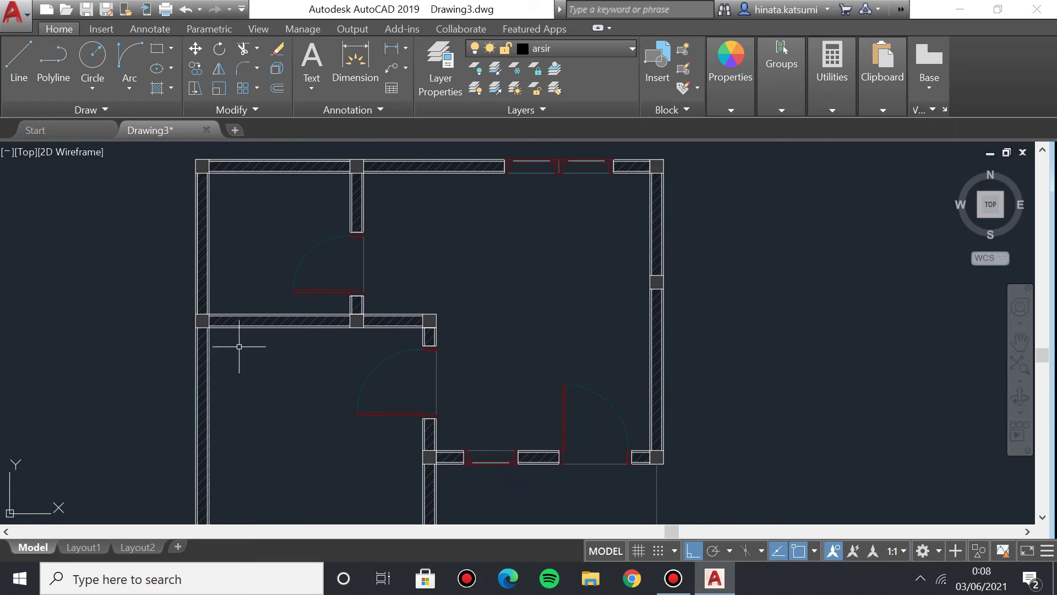
Turn on the garis as layer to view the axis lines over the hatched plan.
left_click(565, 50)
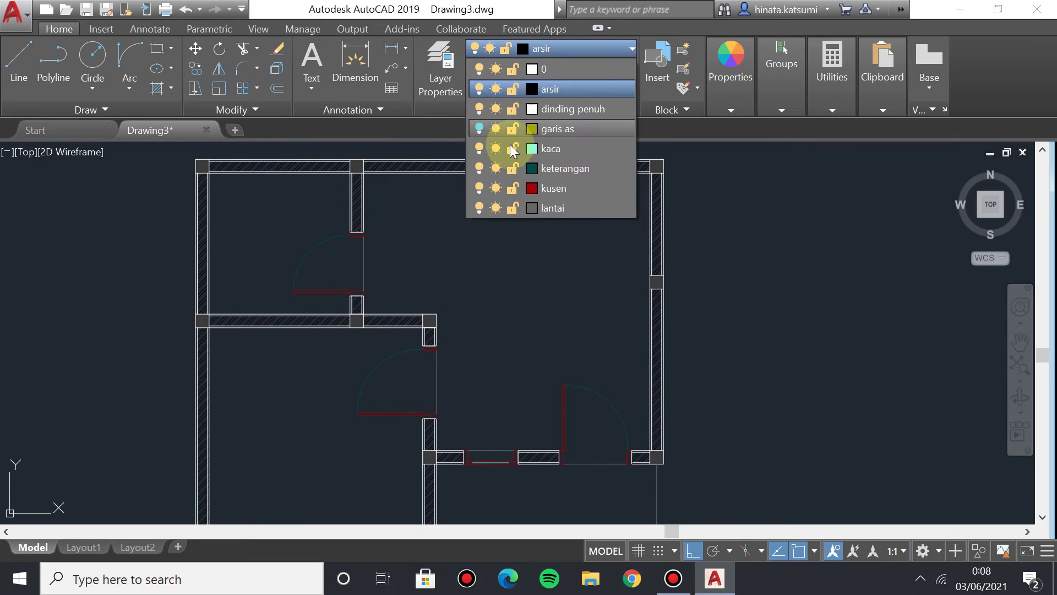
left_click(550, 91)
scroll(514, 373, "down", 3)
scroll(514, 378, "up", 3)
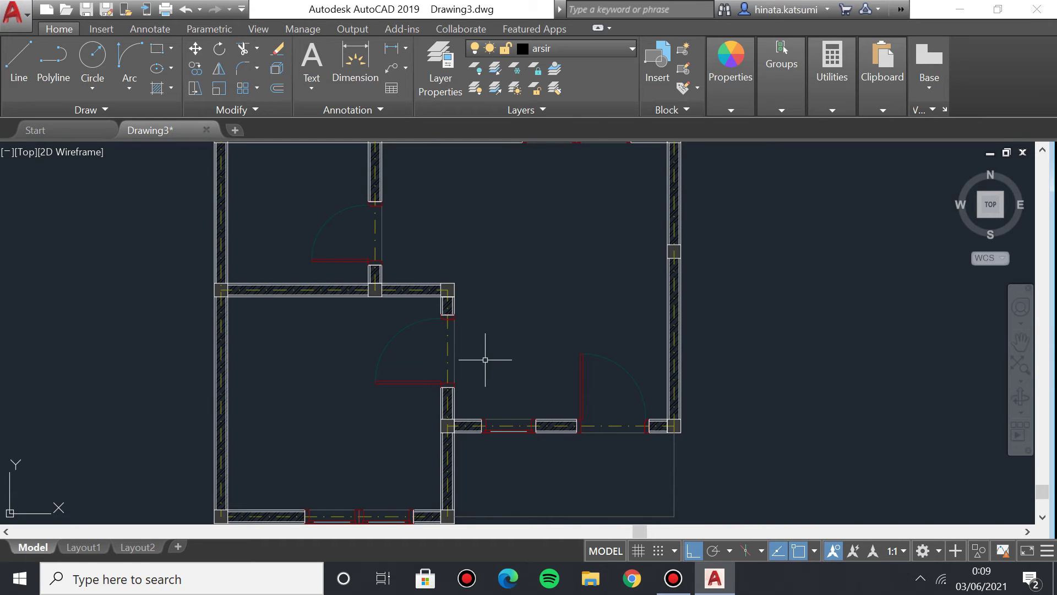
Turn the garis as layer off again.
left_click(509, 53)
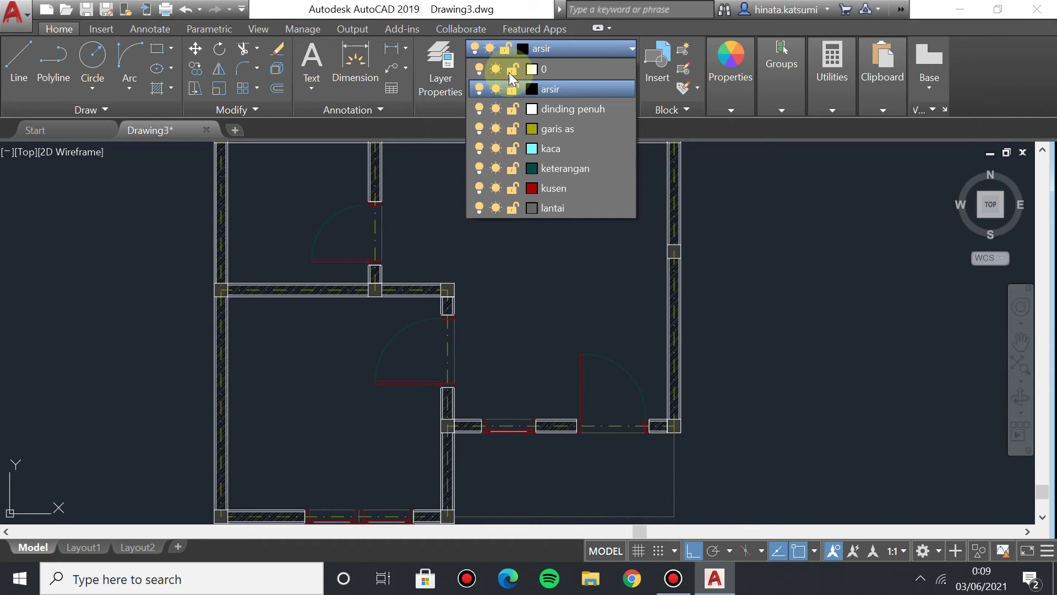
left_click(567, 47)
left_click(566, 48)
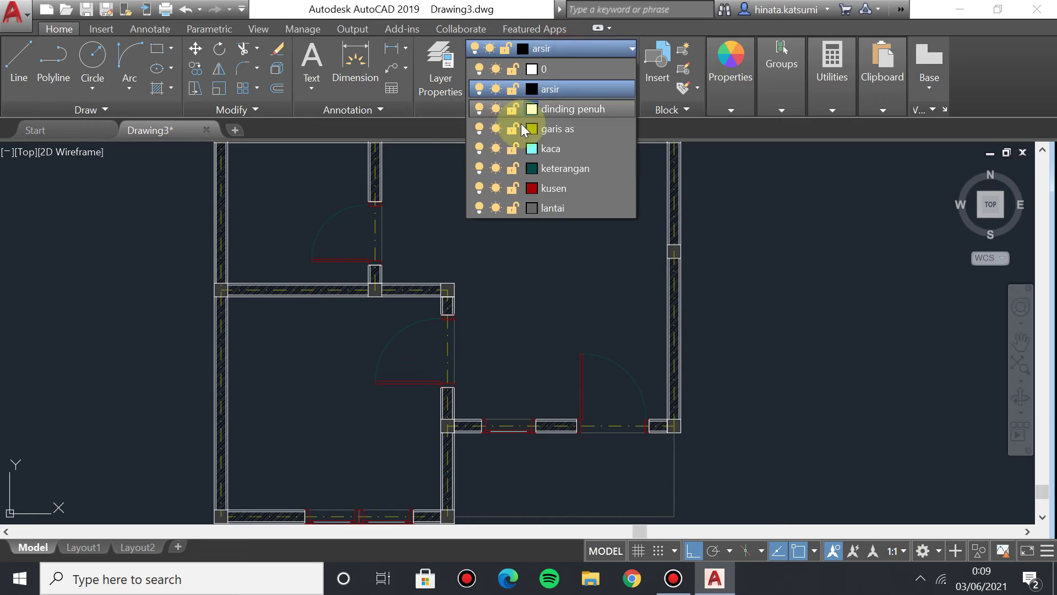
left_click(487, 130)
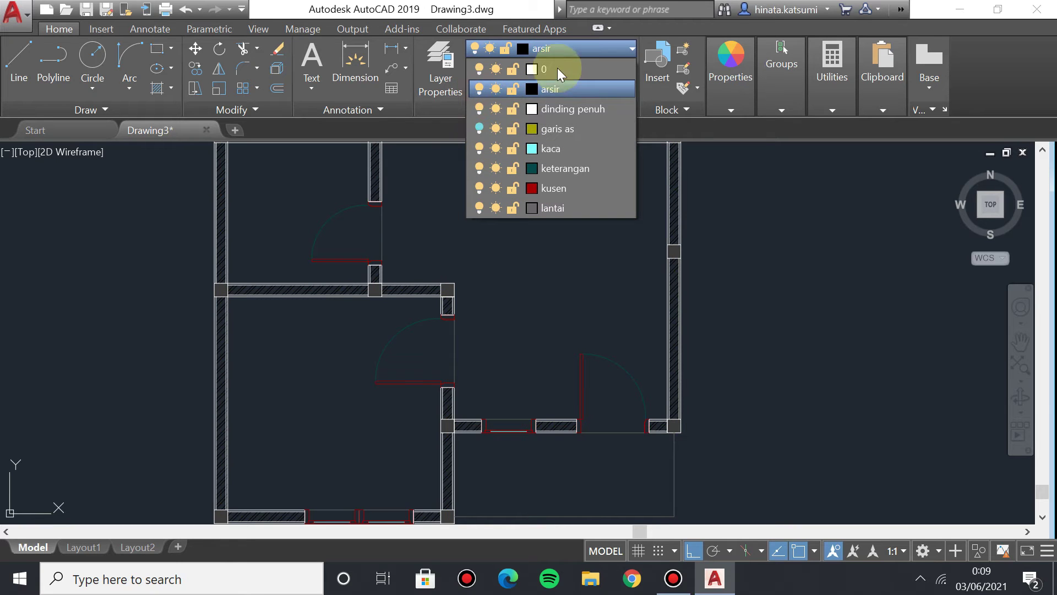
Turn off the current arsir layer to hide all hatching in the plan.
left_click(479, 89)
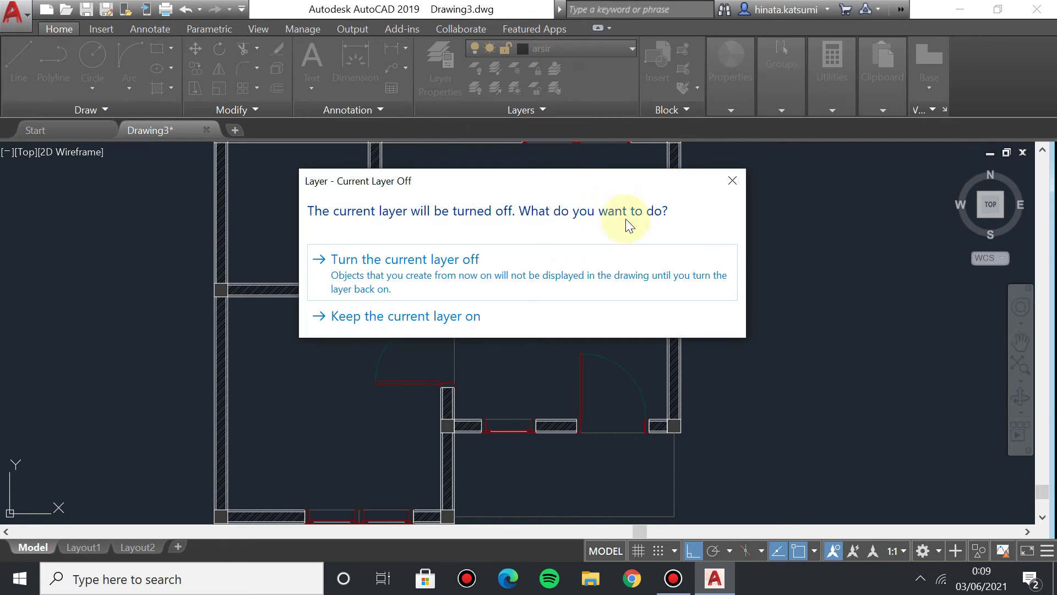
left_click(448, 279)
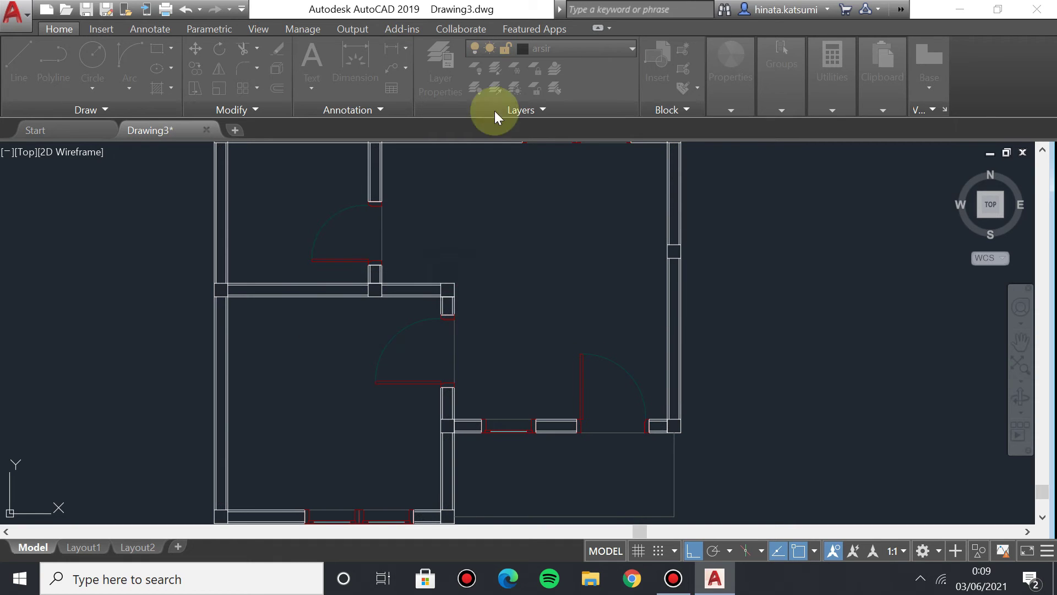
scroll(622, 166, "down", 2)
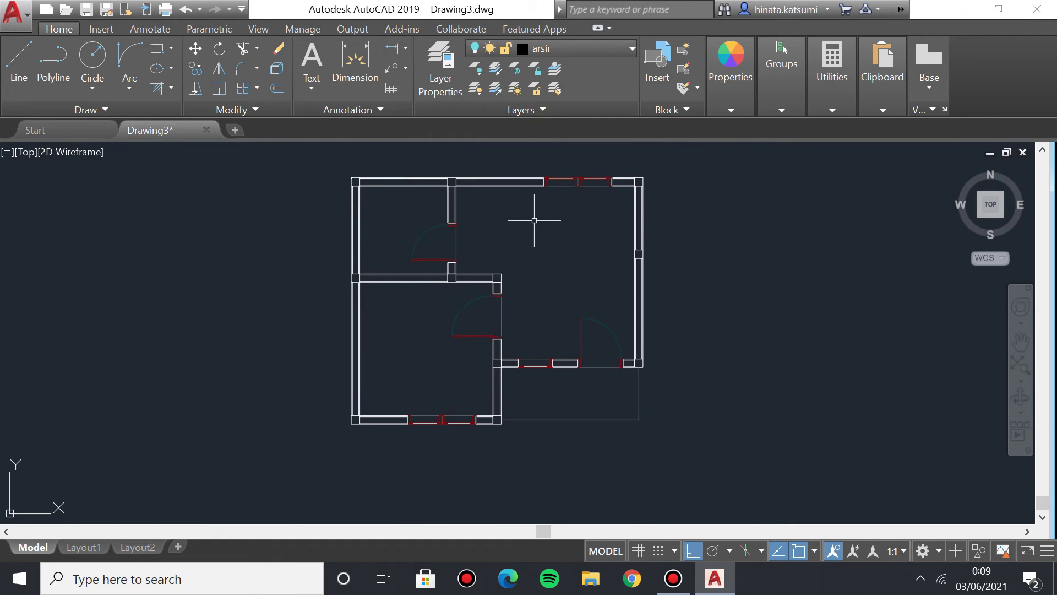
Create a new layer named perabotan with colour 33.
scroll(441, 187, "up", 2)
left_click(453, 78)
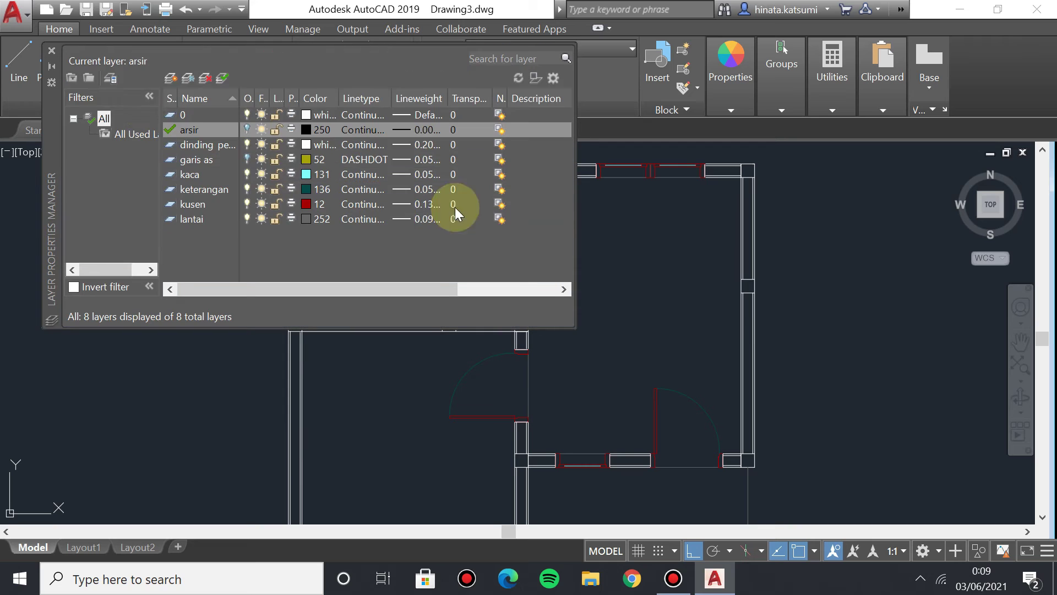
left_click(171, 78)
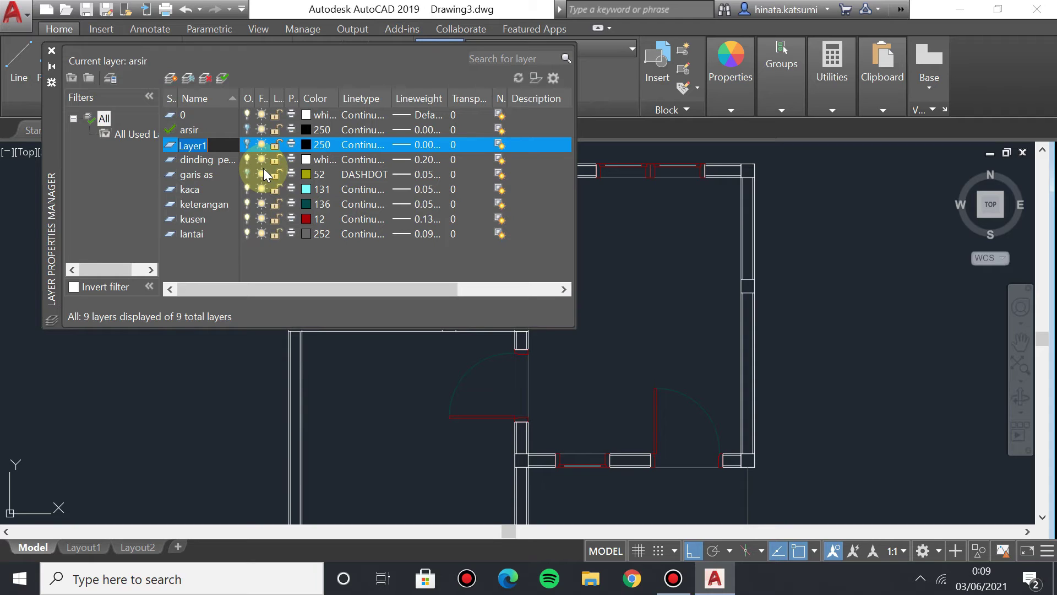
type("perabotan")
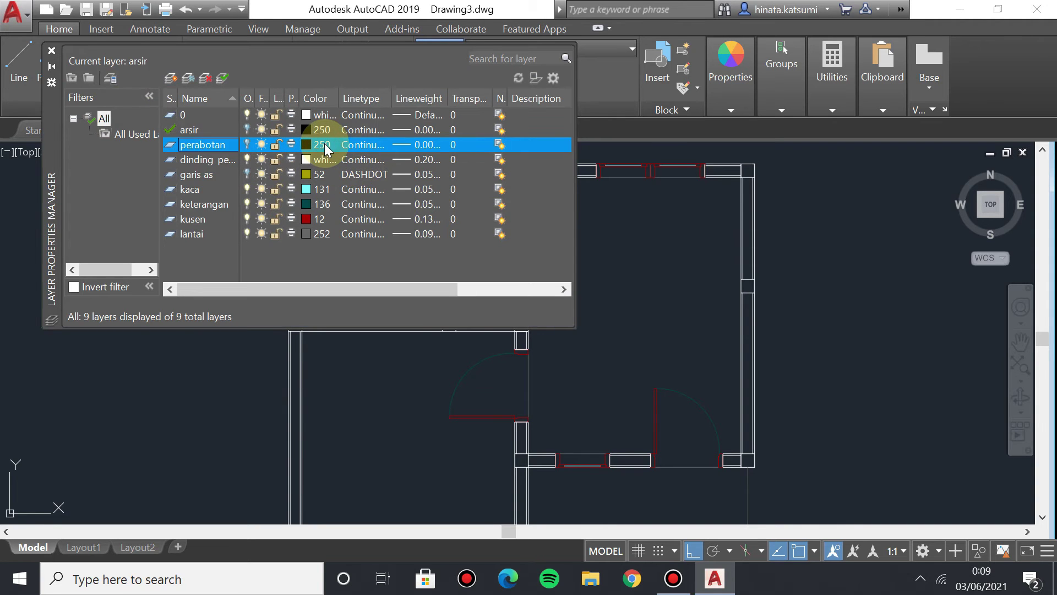
left_click(325, 144)
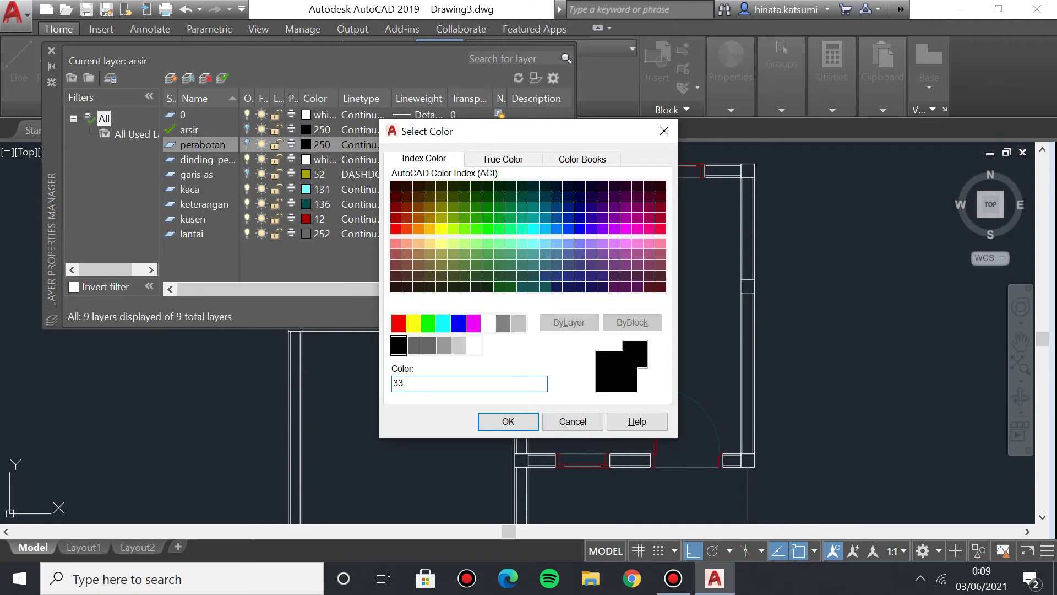
key("Return")
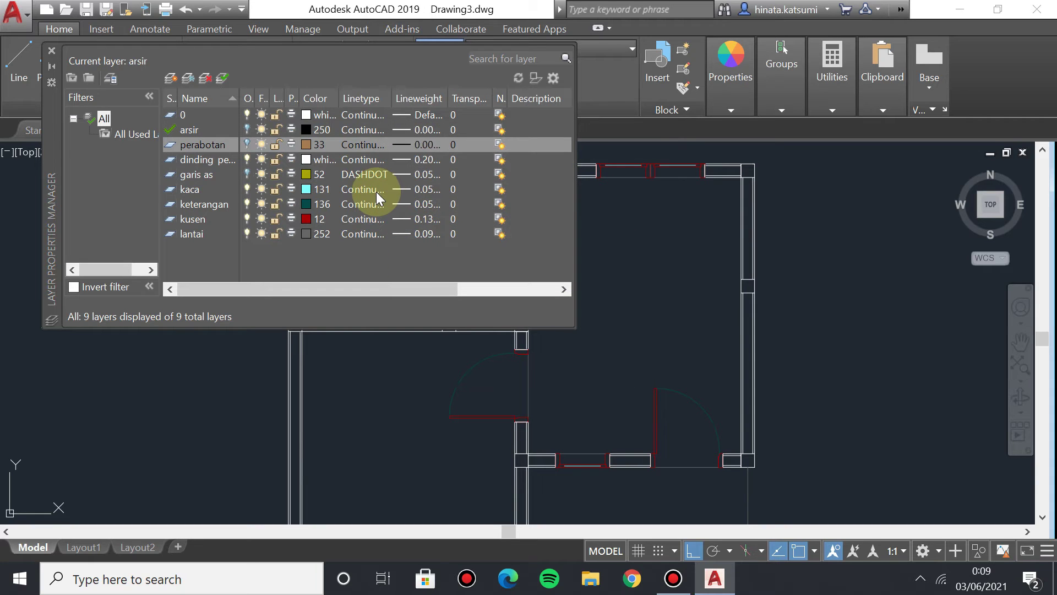
left_click(417, 144)
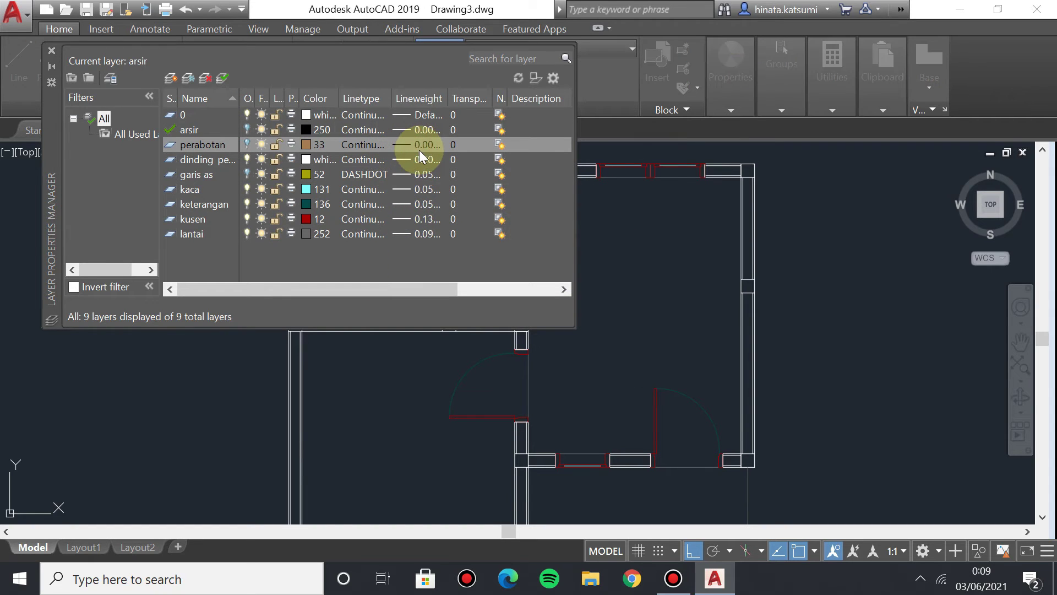
left_click(471, 411)
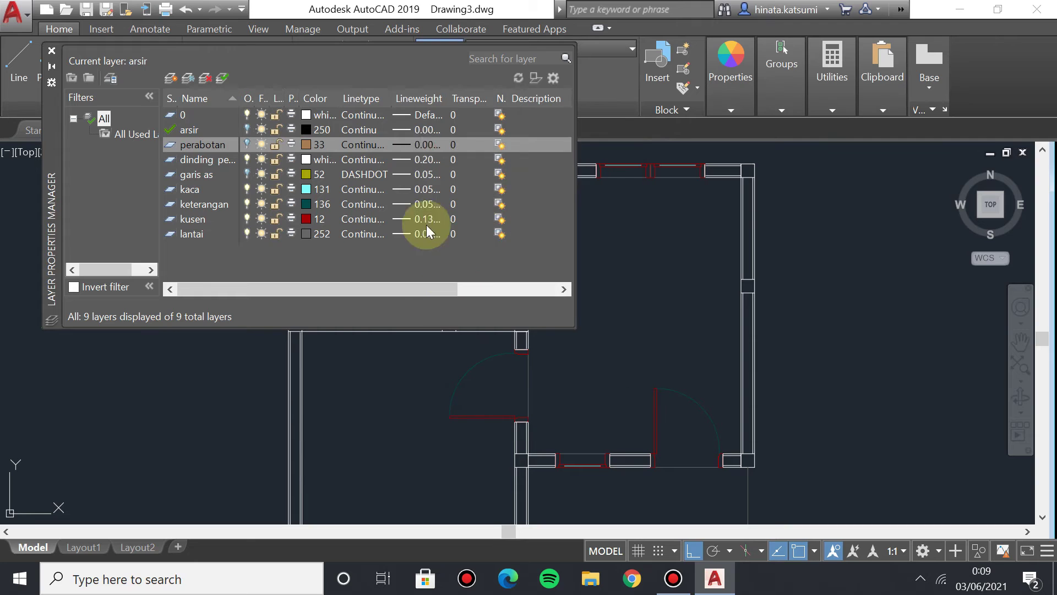
left_click(52, 51)
scroll(573, 314, "down", 2)
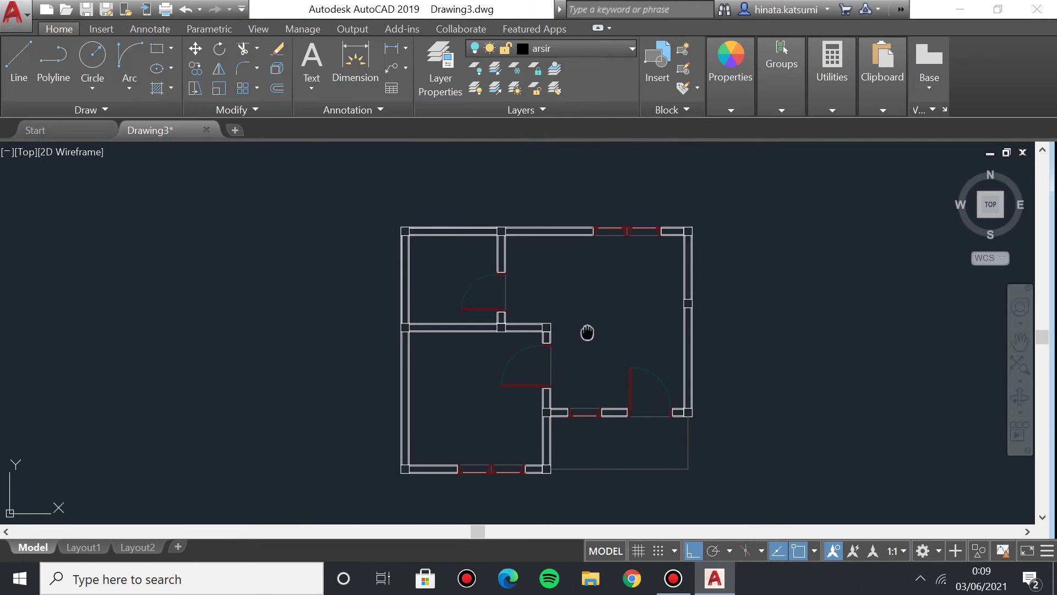
middle_click_drag(588, 333, 539, 322)
scroll(627, 402, "up", 2)
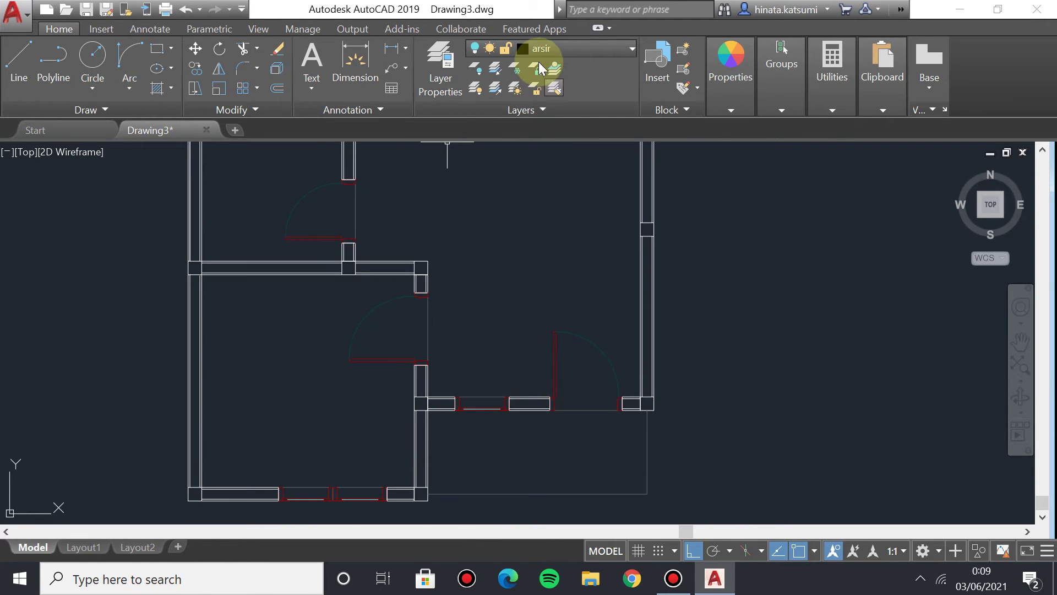
scroll(472, 247, "down", 2)
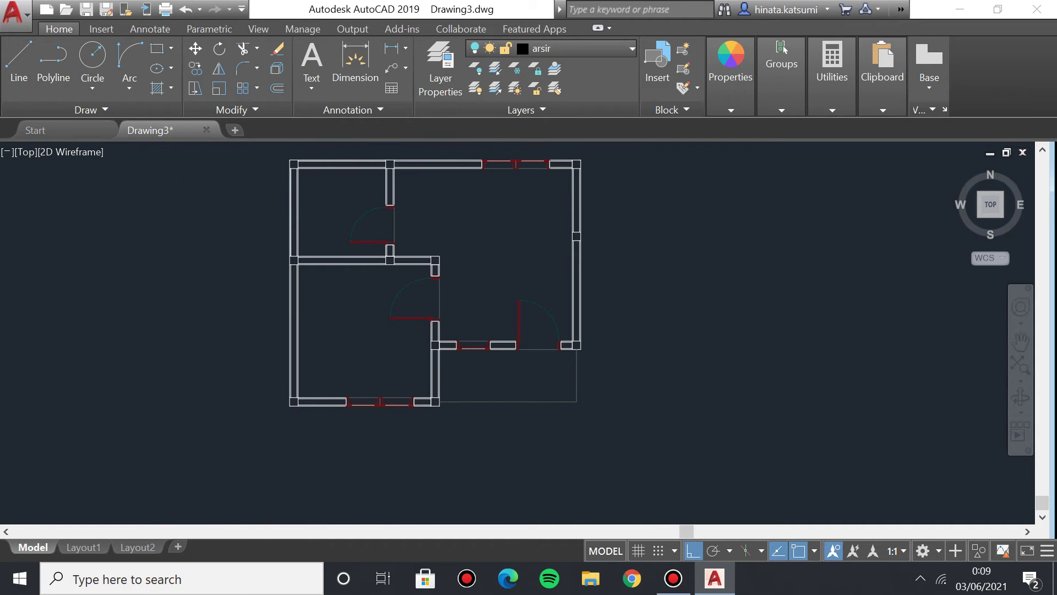
scroll(460, 243, "up", 2)
middle_click_drag(460, 243, 459, 289)
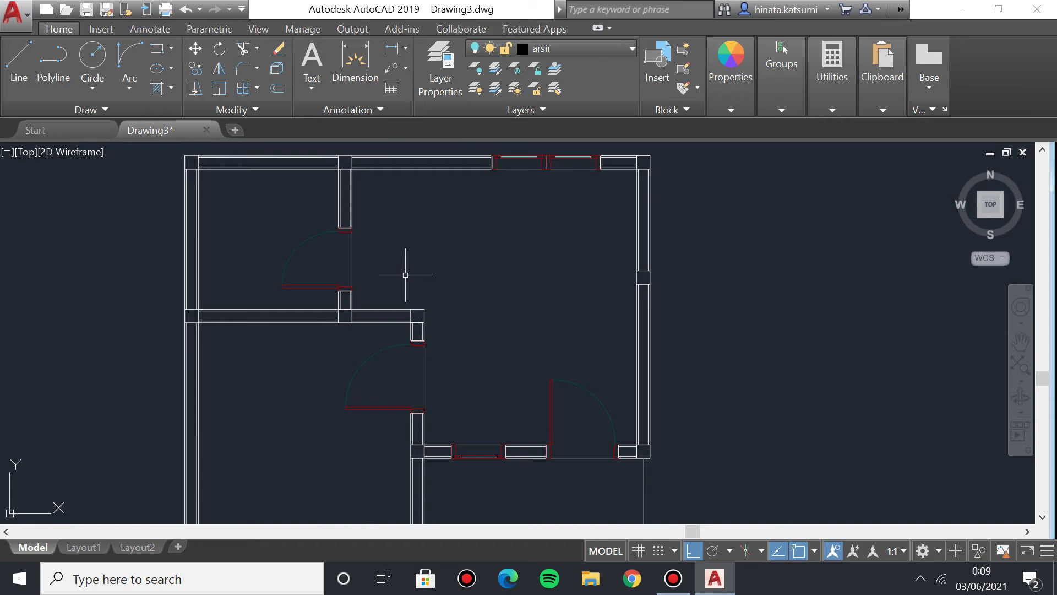
scroll(395, 262, "down", 2)
scroll(405, 298, "up", 2)
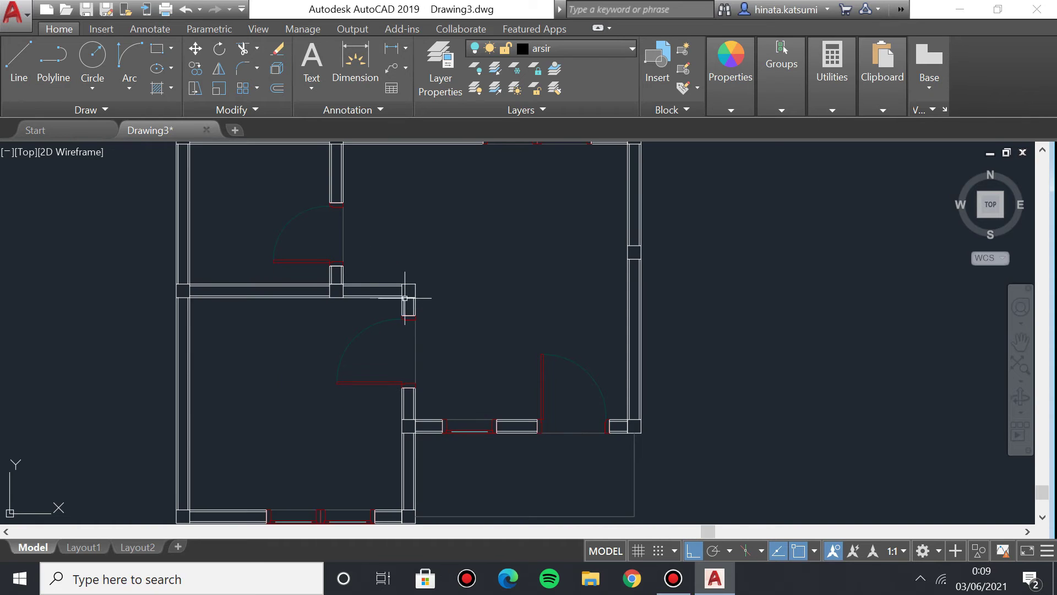
middle_click_drag(379, 287, 371, 315)
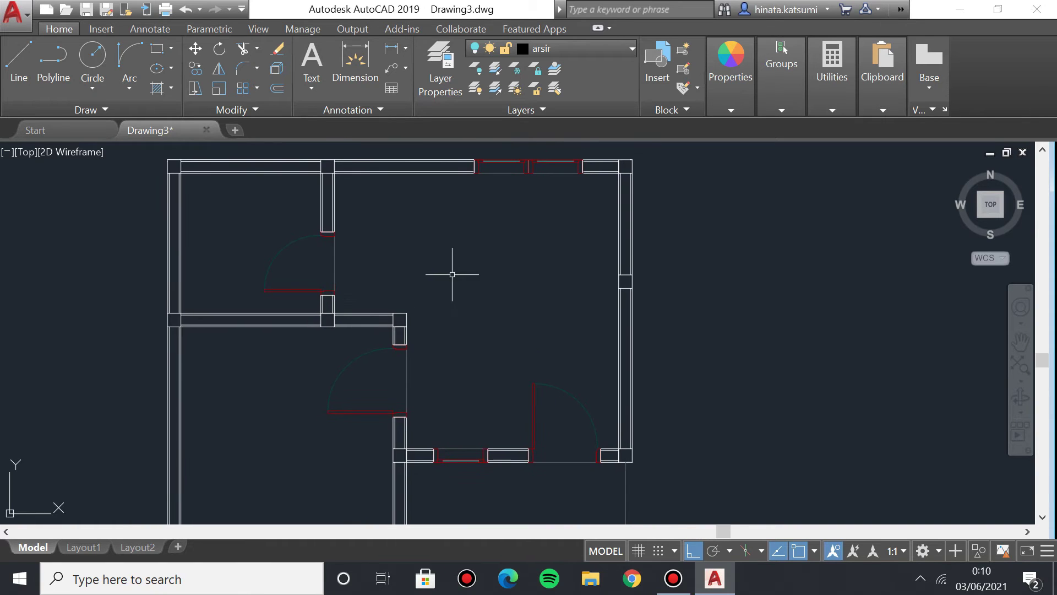
Turn on the perabotan layer and make it the current layer.
middle_click_drag(474, 269, 385, 293)
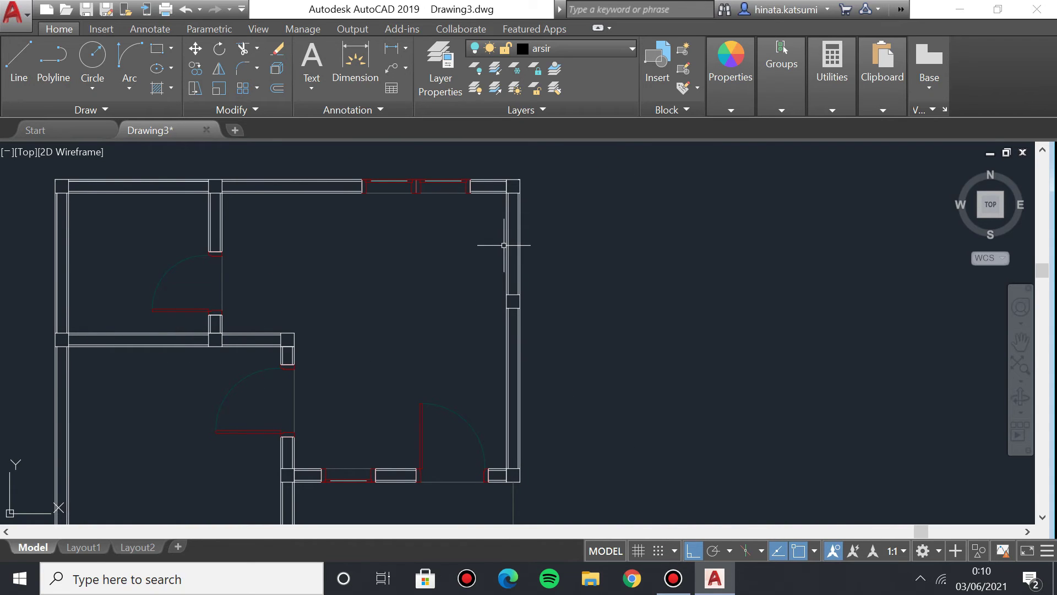
scroll(424, 273, "down", 2)
scroll(423, 332, "up", 4)
middle_click_drag(498, 257, 273, 336)
scroll(305, 308, "down", 2)
middle_click_drag(472, 318, 445, 318)
mouse_move(213, 283)
middle_mouse_down()
mouse_move(267, 278)
mouse_move(232, 277)
middle_mouse_up()
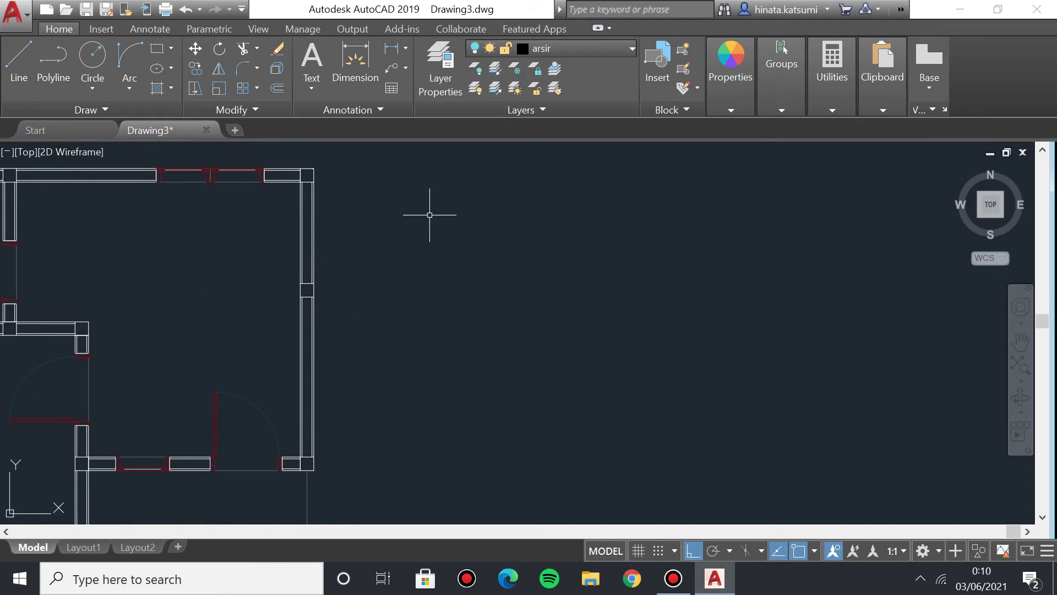
left_click(577, 46)
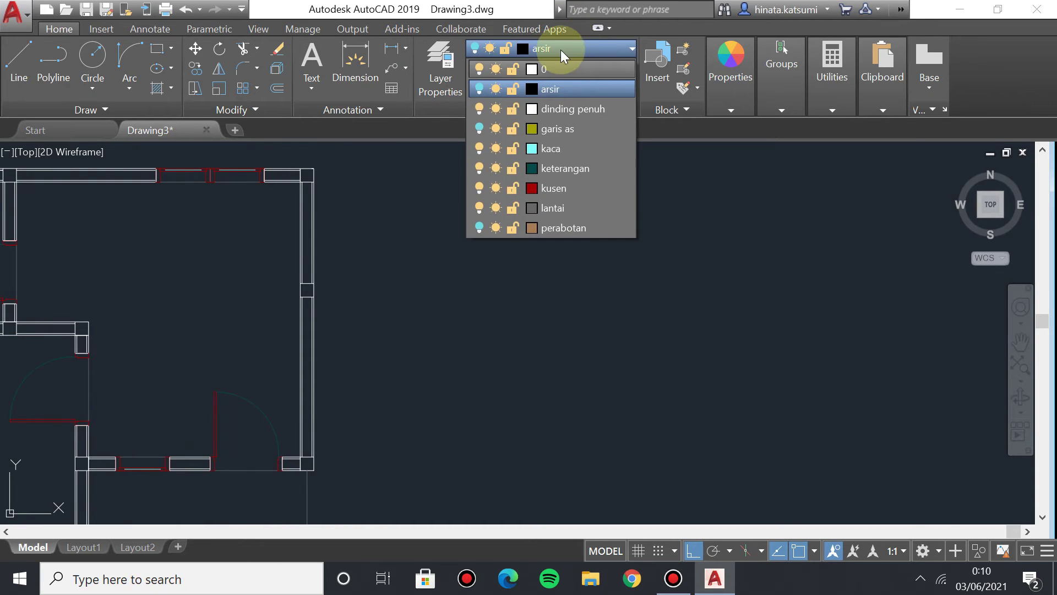
left_click(481, 227)
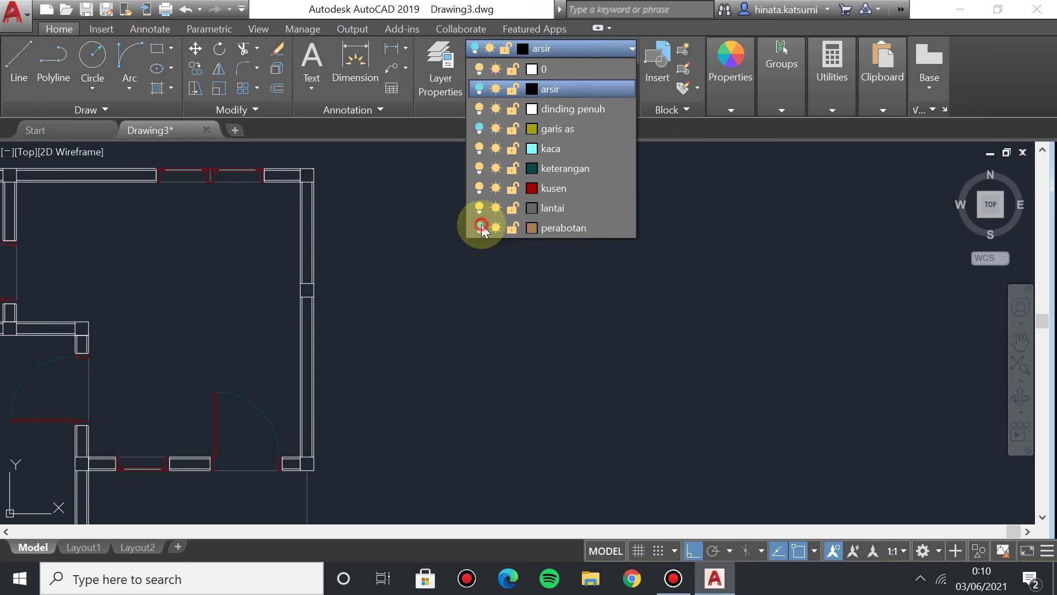
left_click(579, 227)
Draw a closed 1.71 by 0.85 rectangle of lines in the empty area east of the house plan.
left_click(10, 82)
scroll(342, 286, "up", 3)
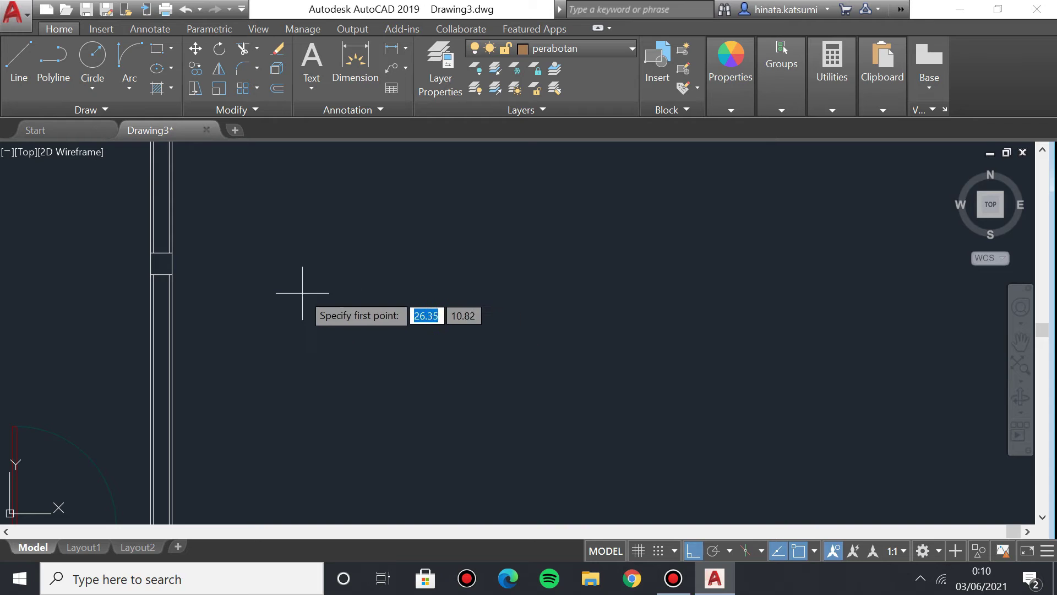
left_click(290, 276)
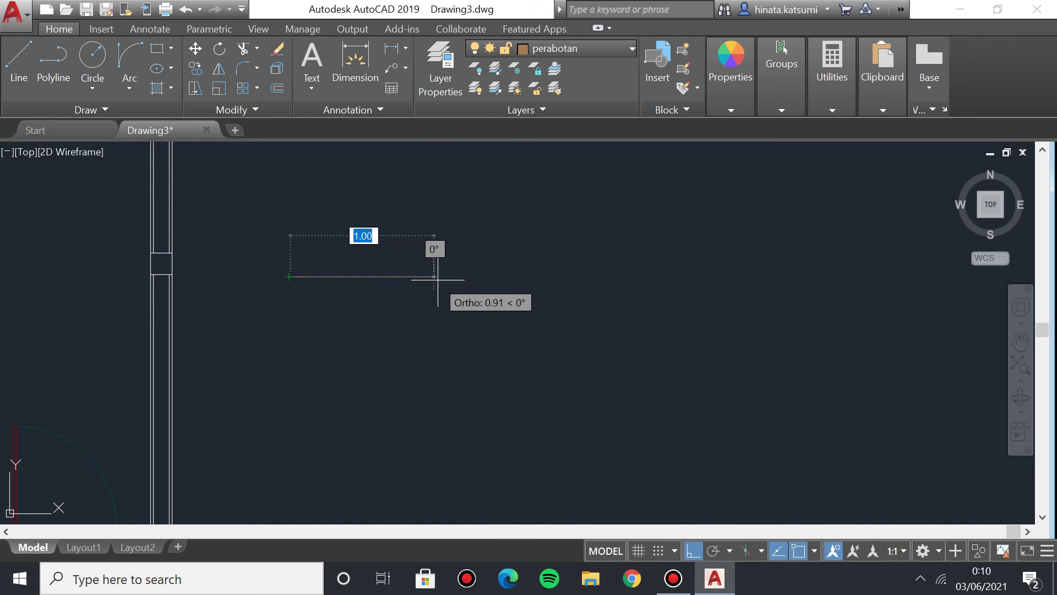
type("1.")
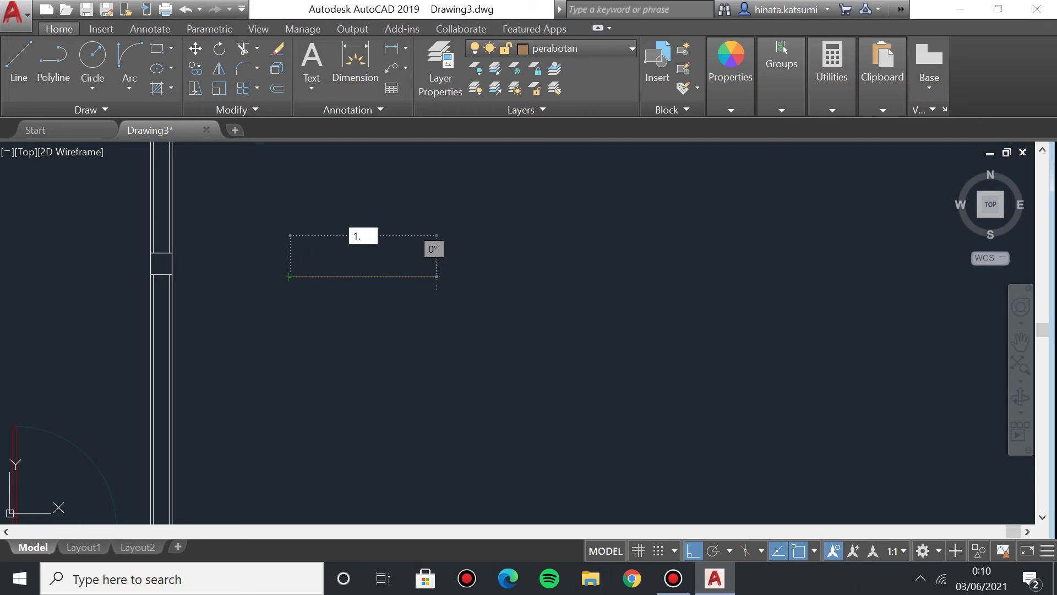
key("Return")
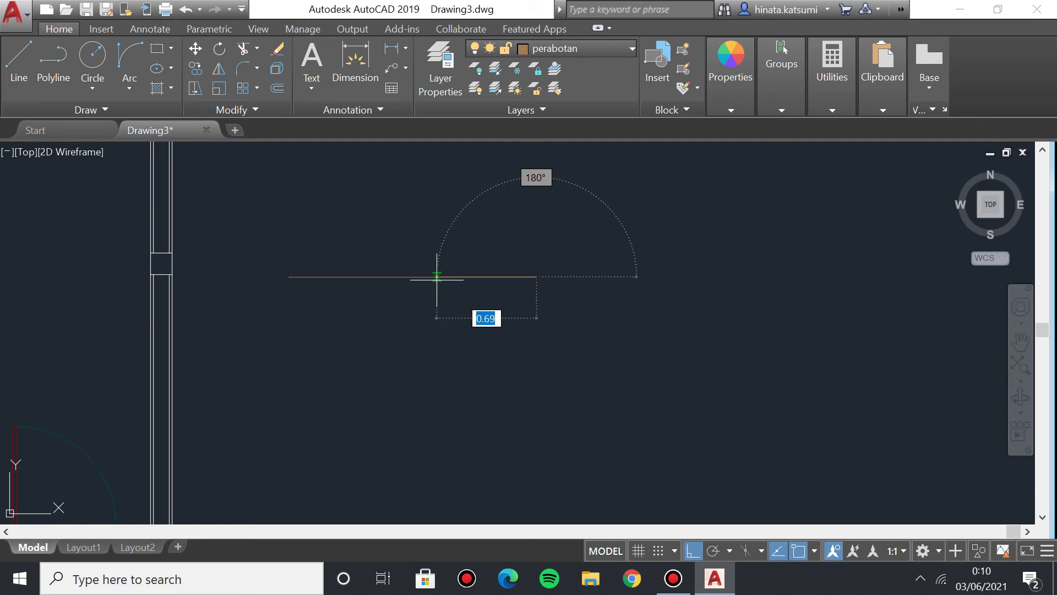
left_click(514, 369)
type("0.8")
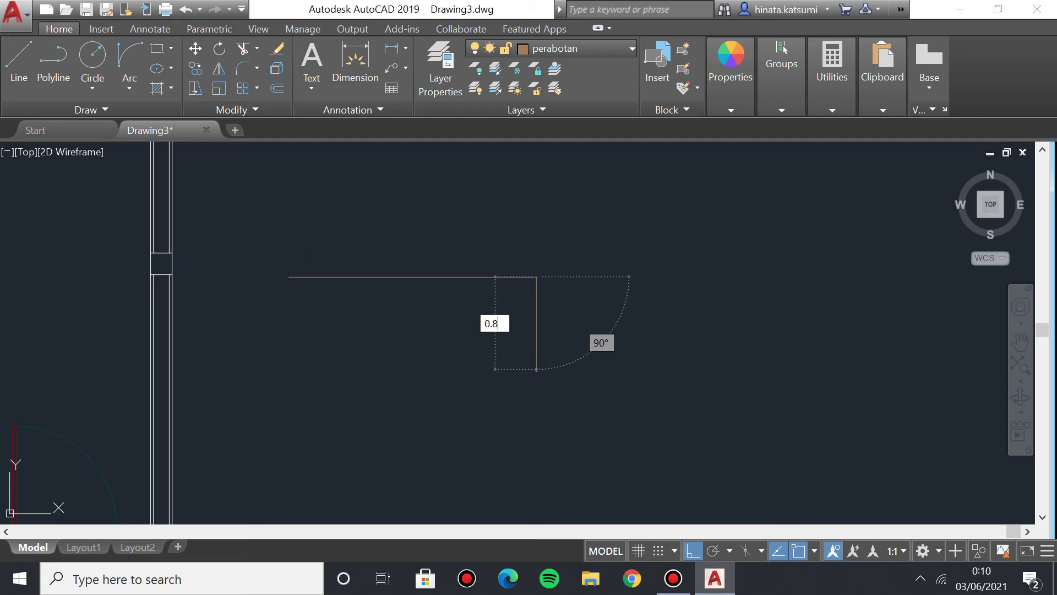
type("5")
key("Return")
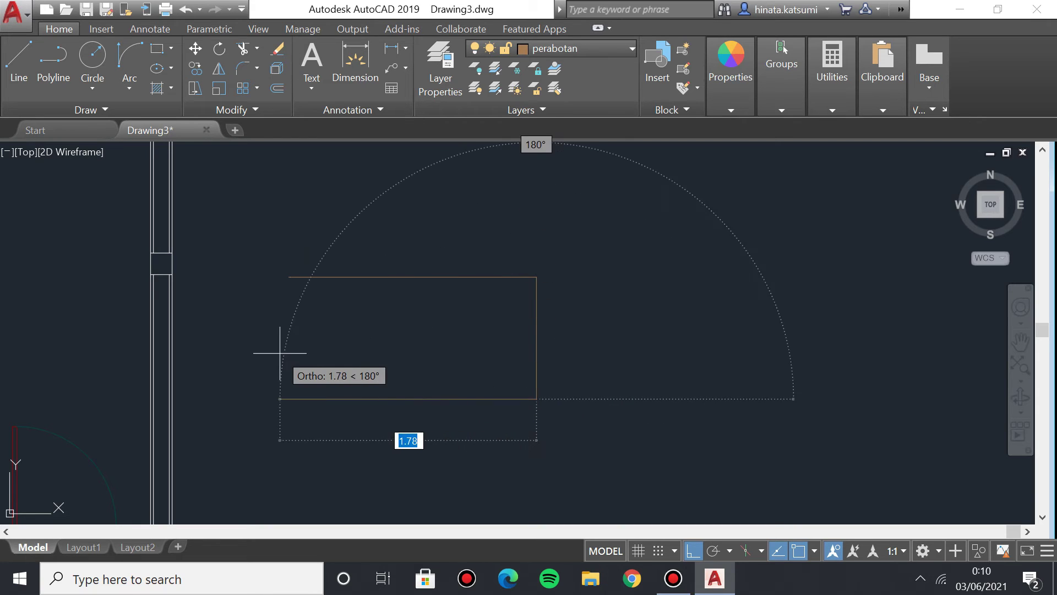
middle_click_drag(324, 372, 361, 392)
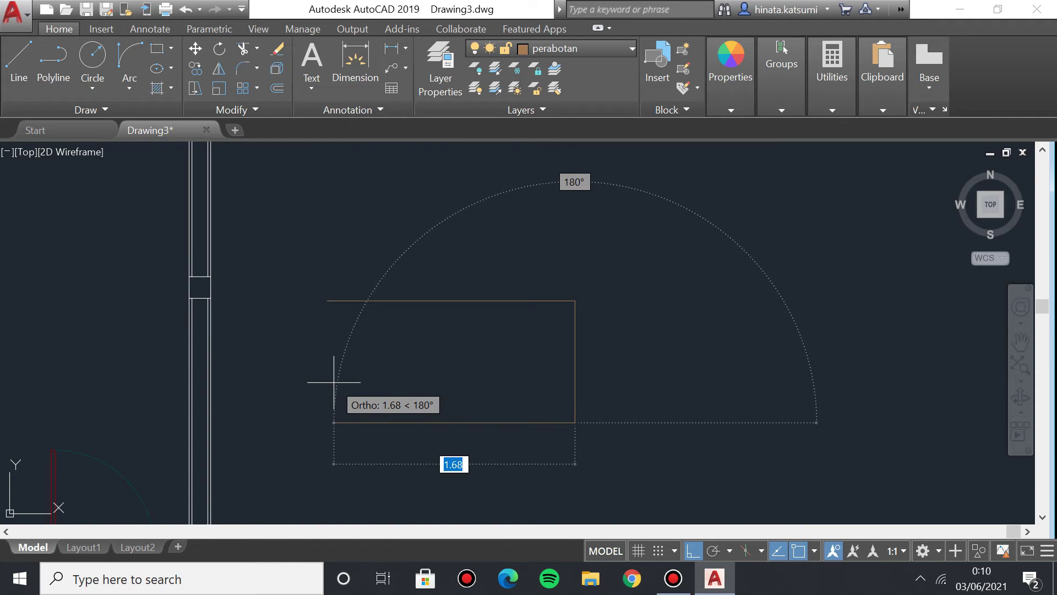
type("1.71")
key("Return")
type("0.8")
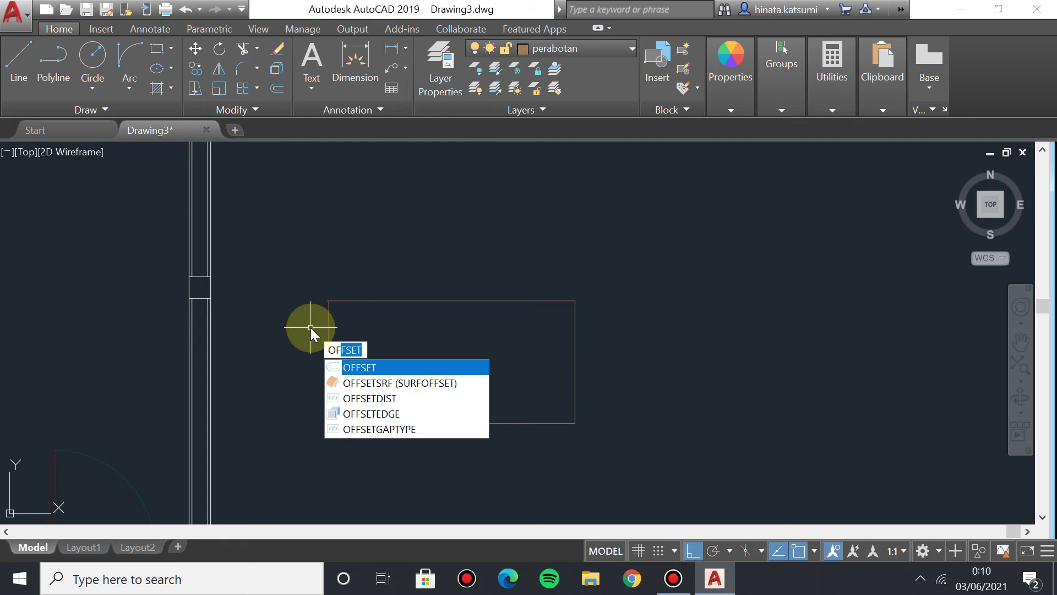
Offset the rectangle's left and right sides inward by 0.15.
key("Return")
type("0.15")
key("Return")
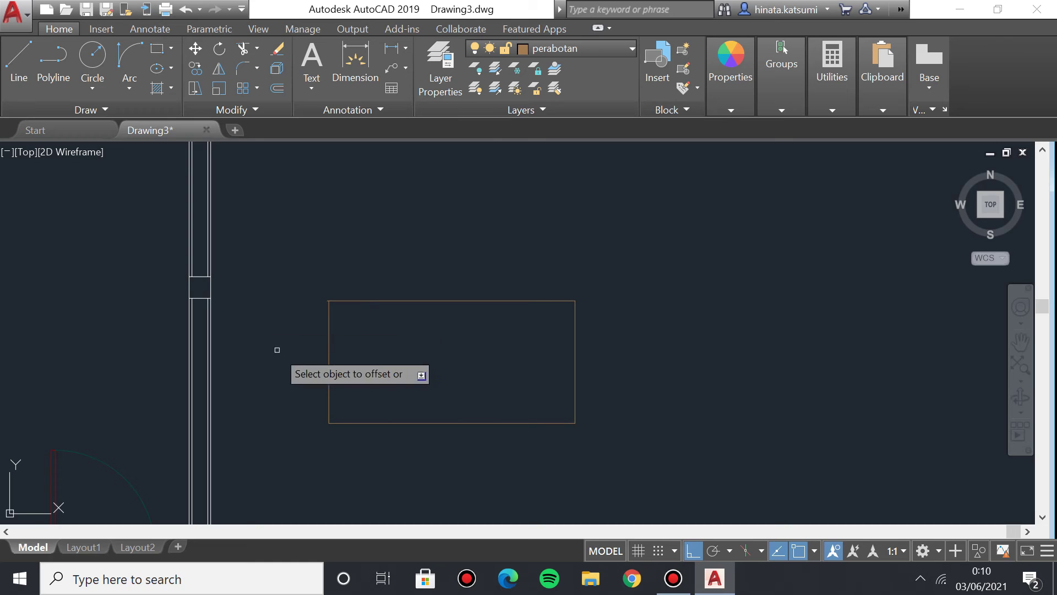
left_click(328, 357)
left_click(342, 357)
left_click(575, 358)
left_click(534, 349)
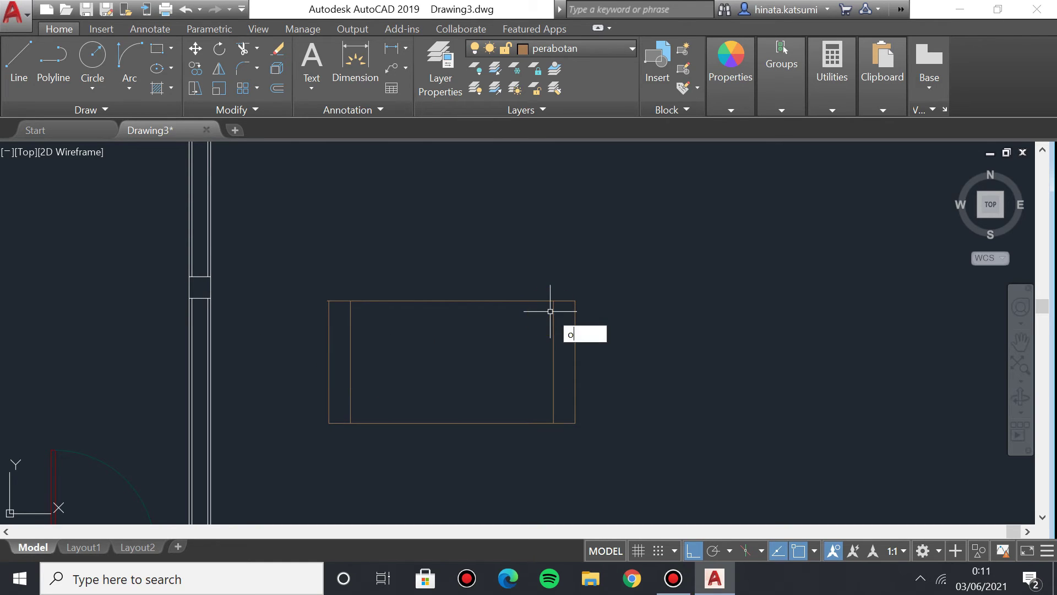
Offset the rectangle's top edge inward by 0.10.
key("Return")
type("0")
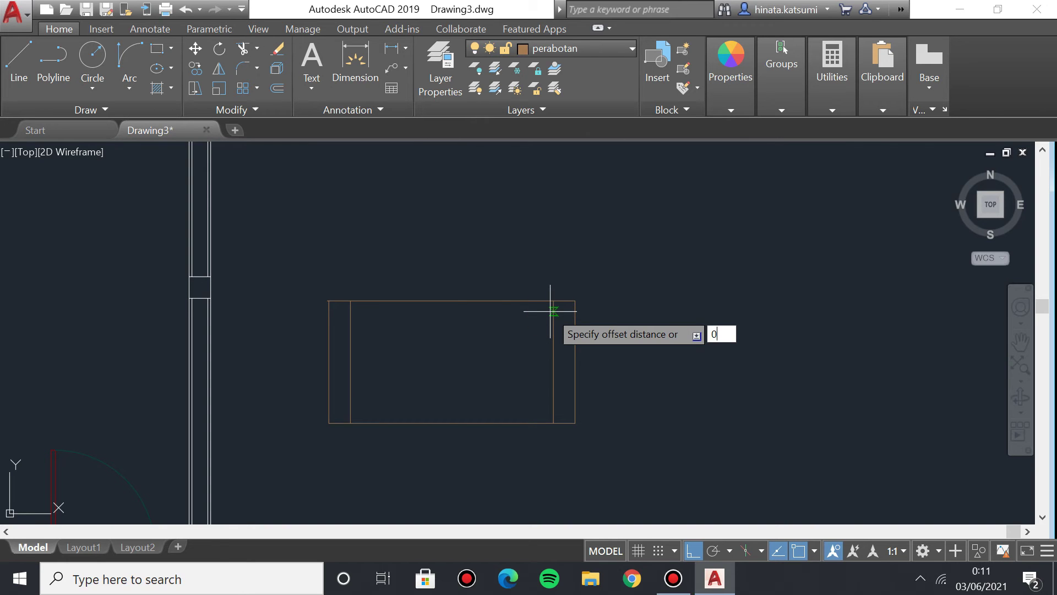
type(".10")
key("Return")
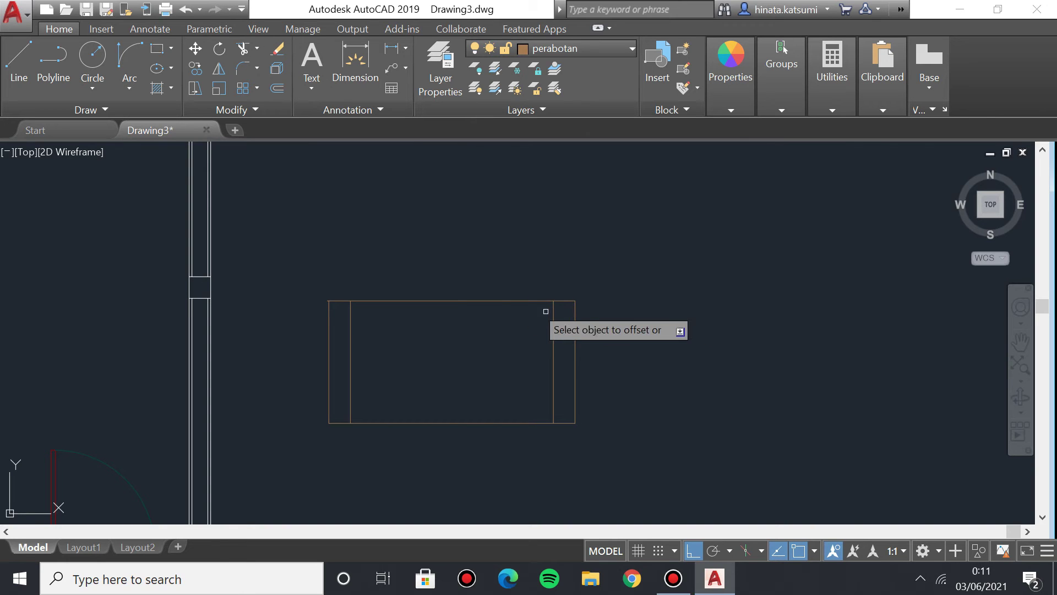
left_click(409, 301)
left_click(414, 329)
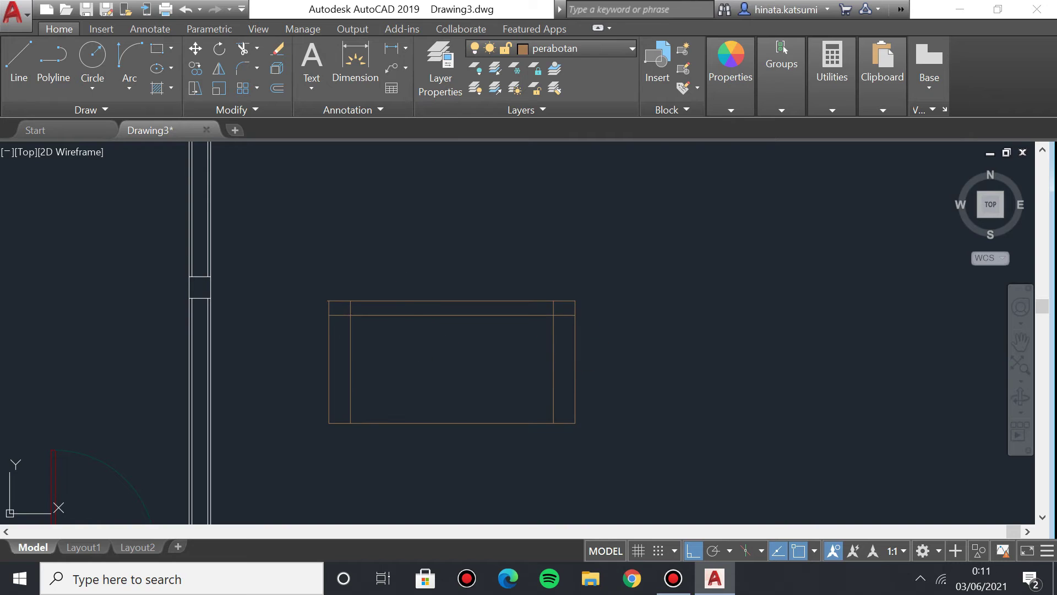
left_click(392, 325)
Offset the inner horizontal line below the rectangle's top edge downward by 0.05.
type("o")
key("Return")
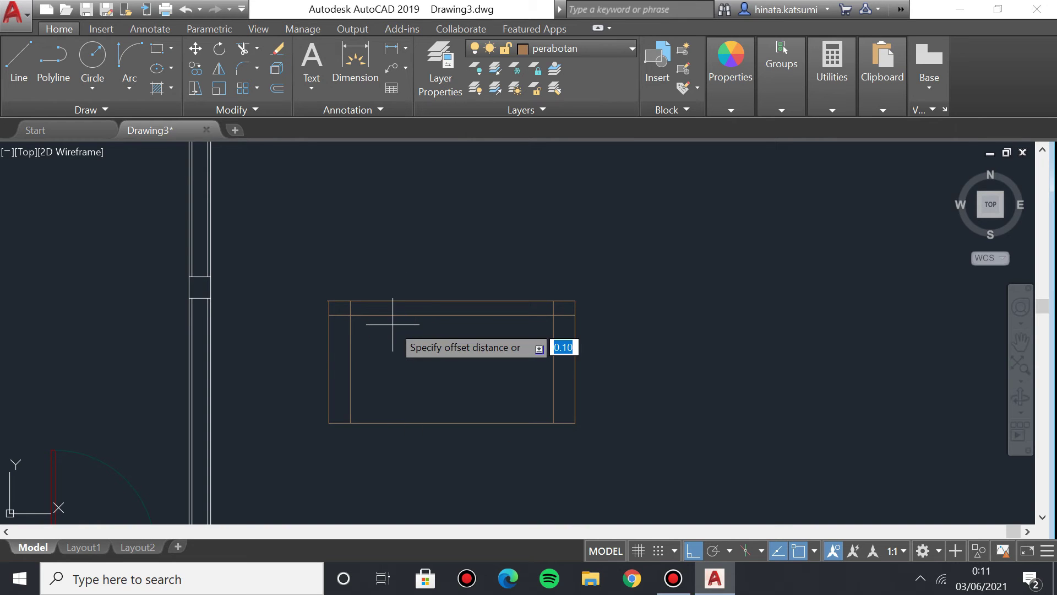
type("0.05")
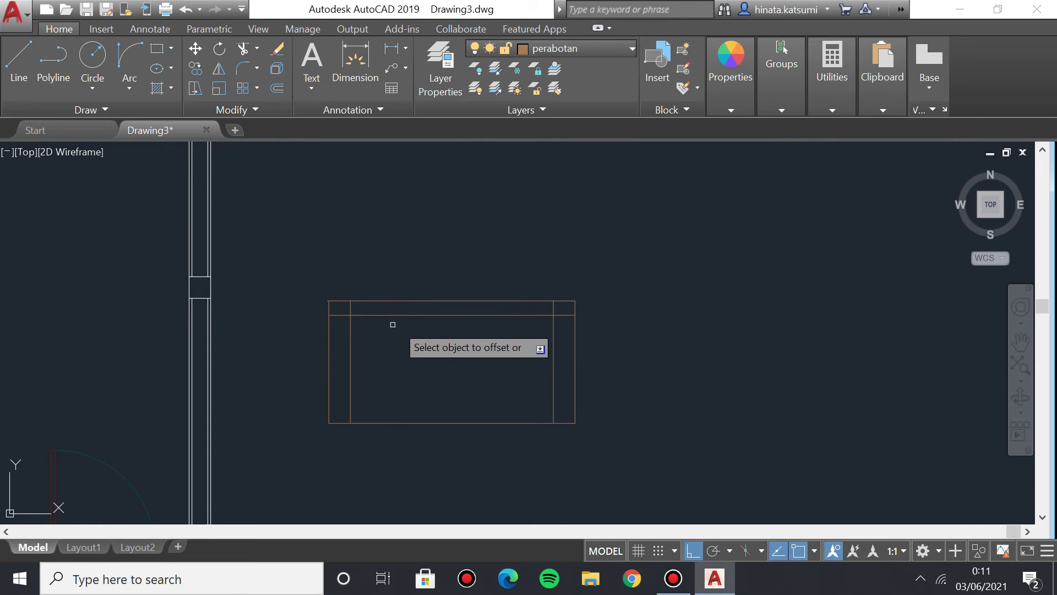
left_click(396, 315)
left_click(444, 354)
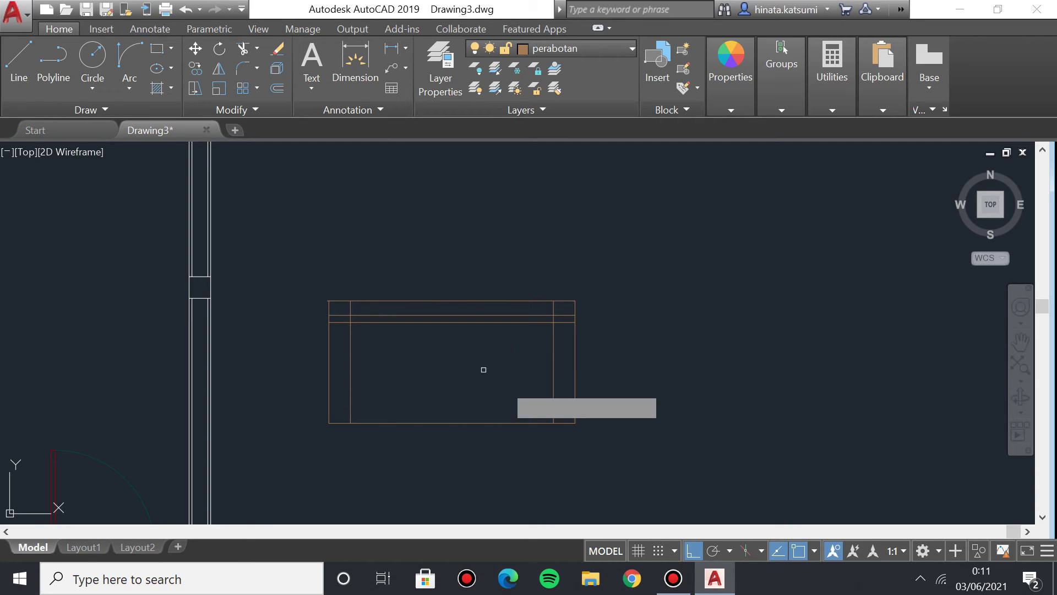
key("Escape")
scroll(373, 365, "down", 2)
scroll(357, 363, "up", 2)
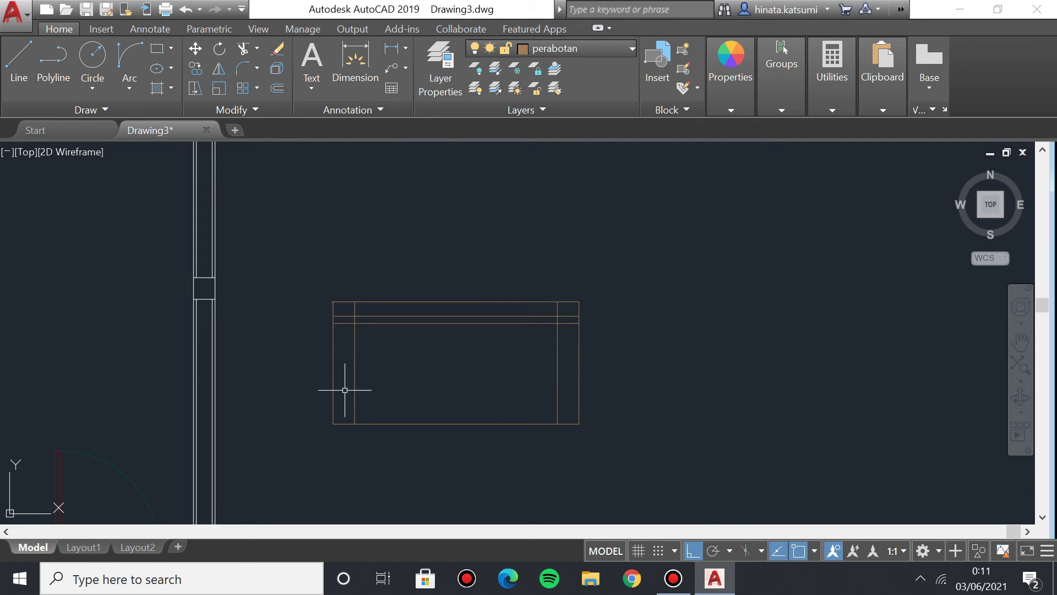
scroll(334, 324, "up", 2)
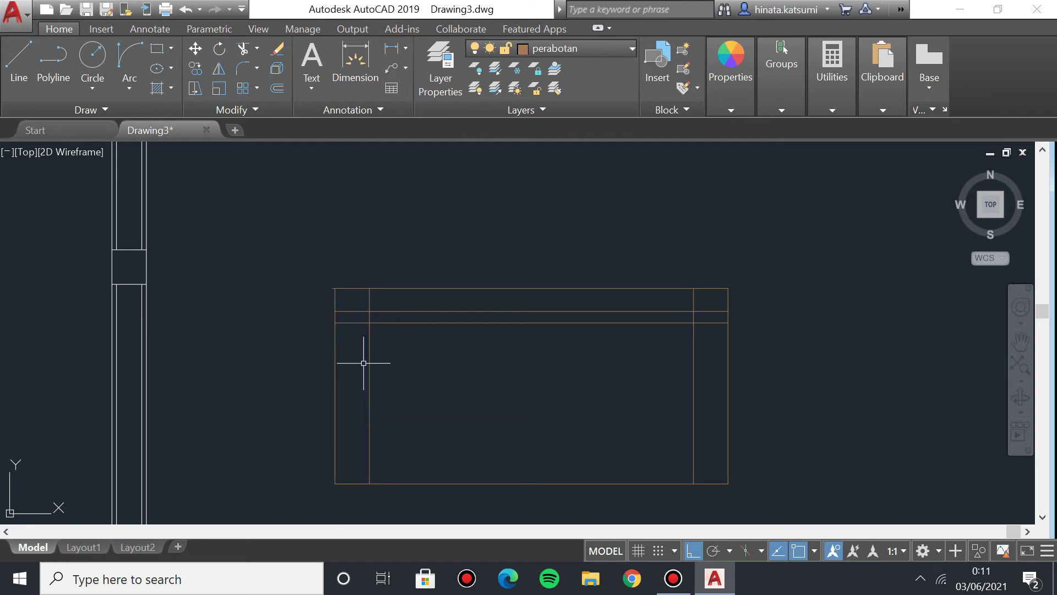
Check the rectangle's top-left corner and the length of its bottom edge with temporary lines.
scroll(335, 296, "up", 2)
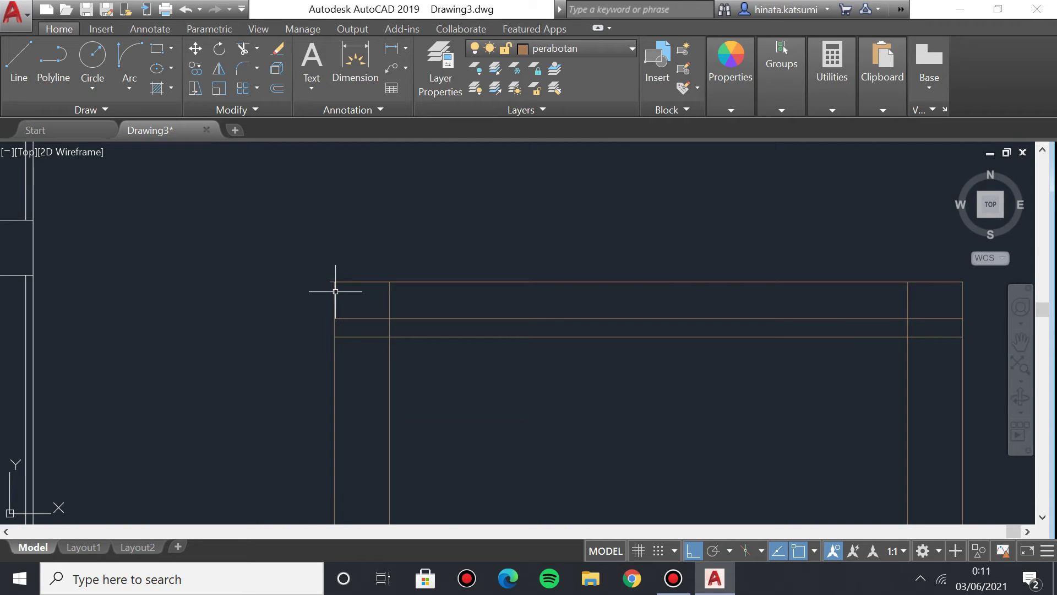
scroll(334, 288, "up", 2)
left_click(19, 64)
left_click(307, 272)
key("Escape")
scroll(376, 269, "down", 2)
scroll(376, 270, "down", 4)
middle_click_drag(286, 337, 304, 306)
left_click(19, 63)
left_click(277, 391)
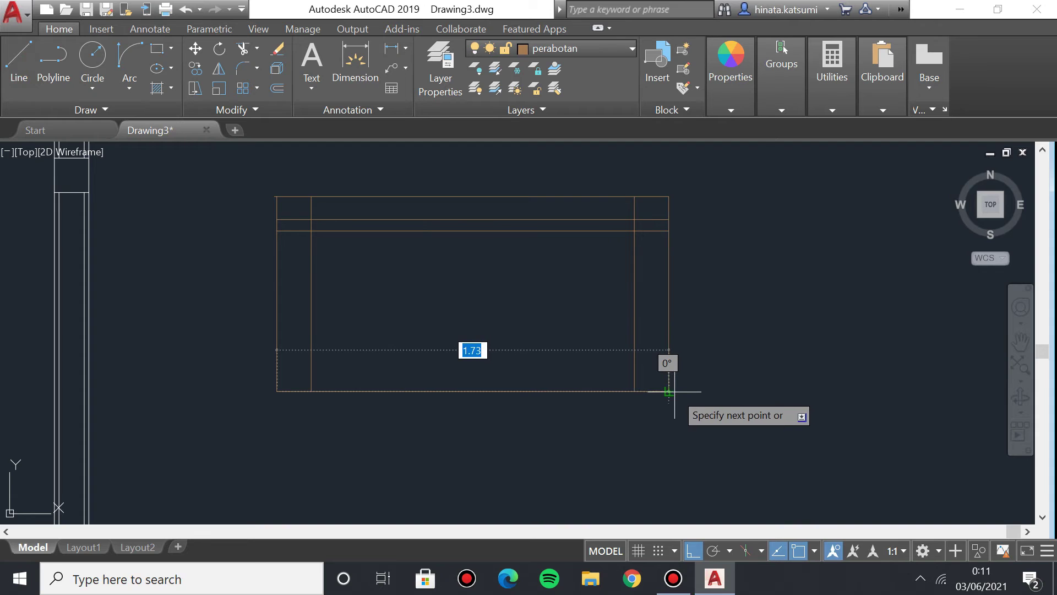
Trim the short overhang of the rectangle's top edge beyond its left side.
scroll(674, 391, "up", 4)
scroll(210, 349, "down", 5)
scroll(309, 366, "up", 5)
mouse_move(309, 365)
middle_mouse_down()
mouse_move(306, 391)
mouse_move(482, 533)
middle_mouse_up()
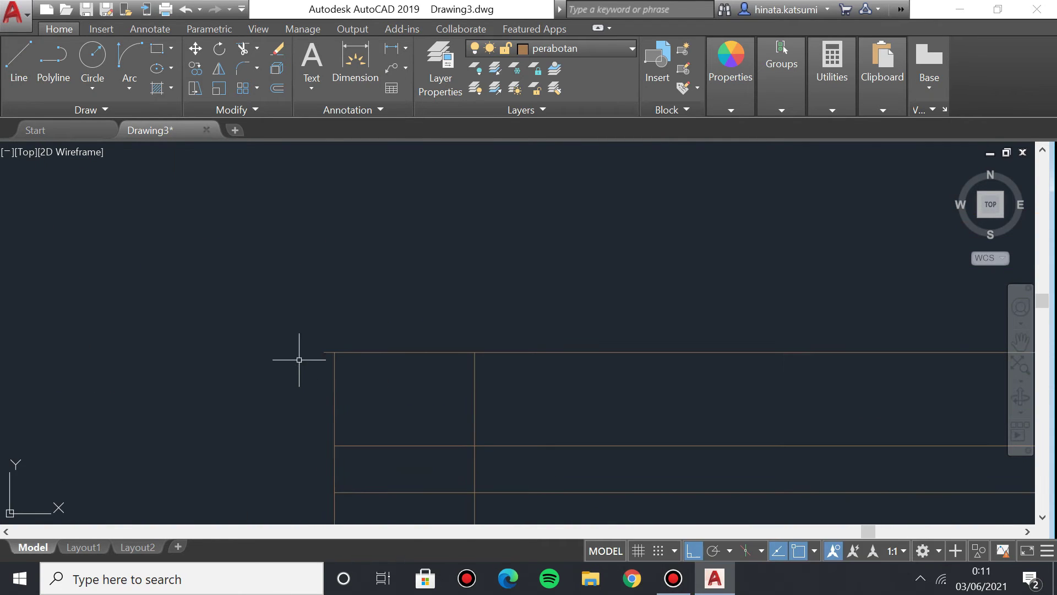
mouse_move(876, 356)
middle_mouse_down()
mouse_move(5, 385)
mouse_move(672, 342)
middle_mouse_up()
scroll(330, 342, "up", 5)
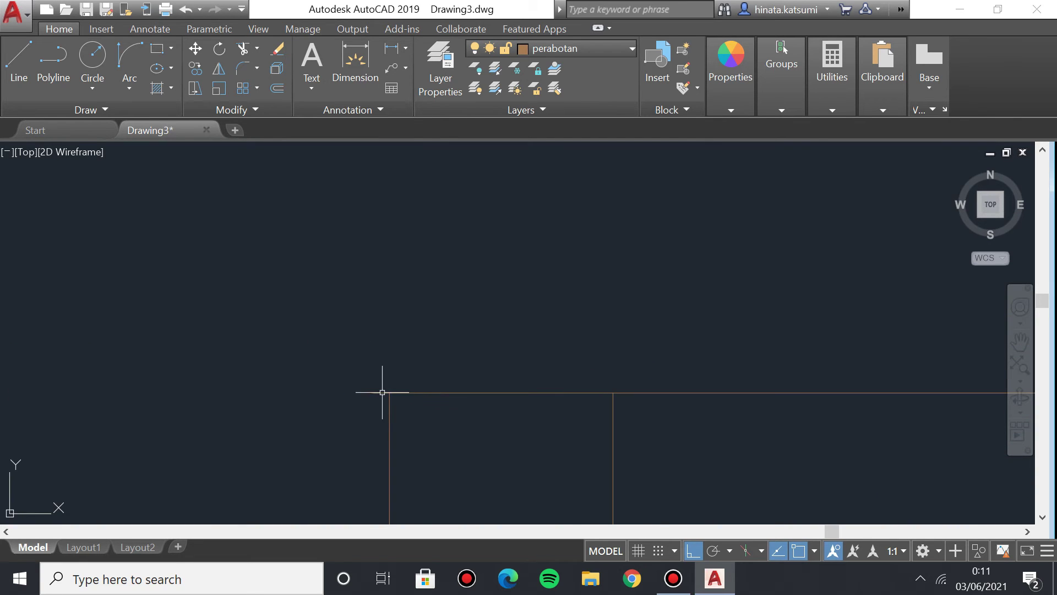
left_click(372, 392)
key("Escape")
scroll(496, 396, "down", 6)
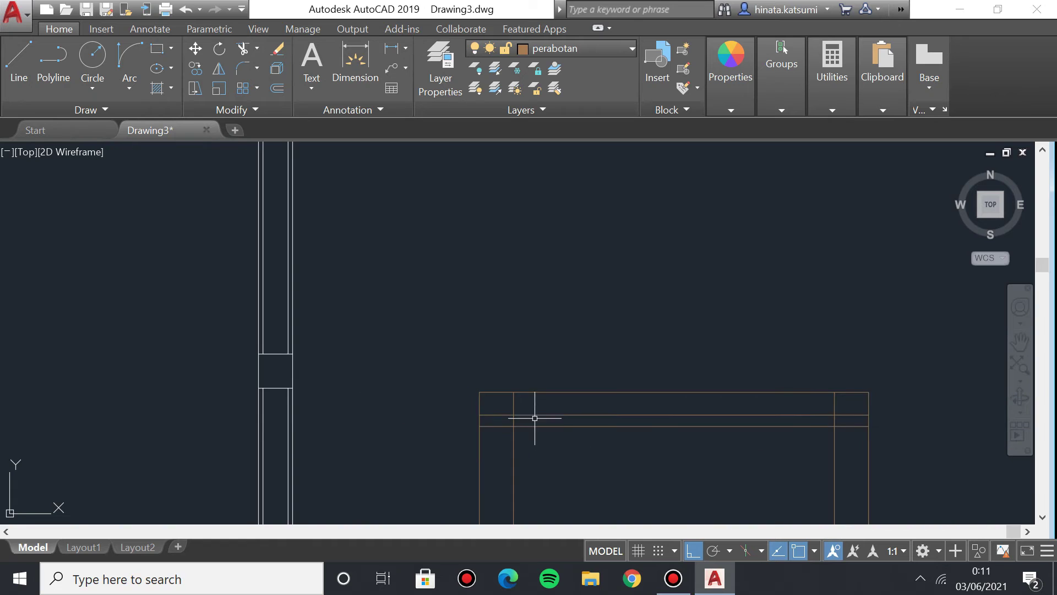
Draw a circle of radius 0.05 centred on the rectangle's bottom-left corner.
middle_click_drag(485, 382, 463, 313)
scroll(417, 345, "down", 2)
scroll(416, 389, "up", 6)
left_click(446, 406)
type("c")
left_click(490, 447)
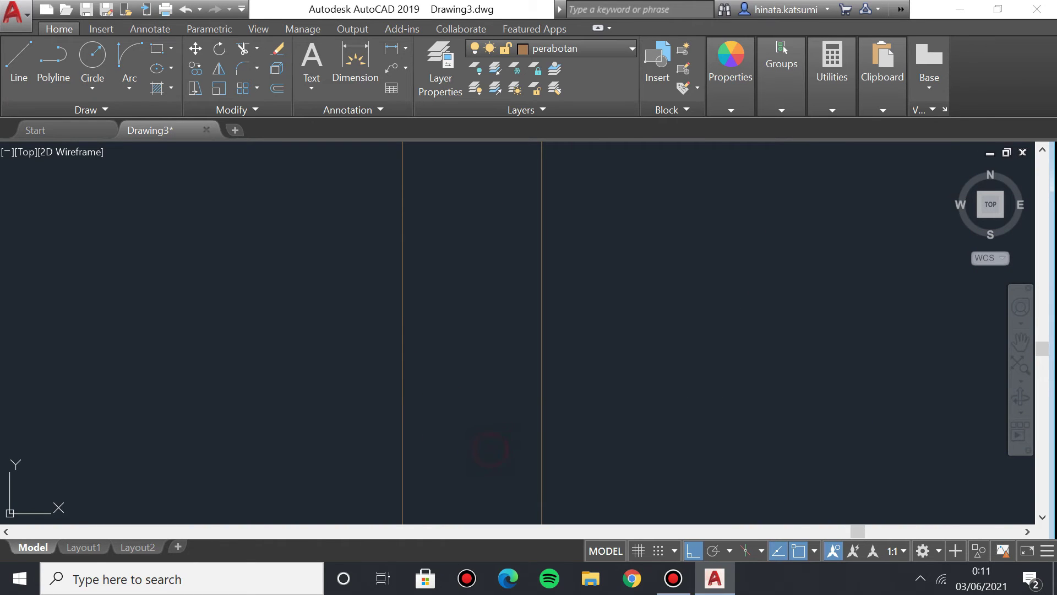
middle_click_drag(479, 406, 484, 378)
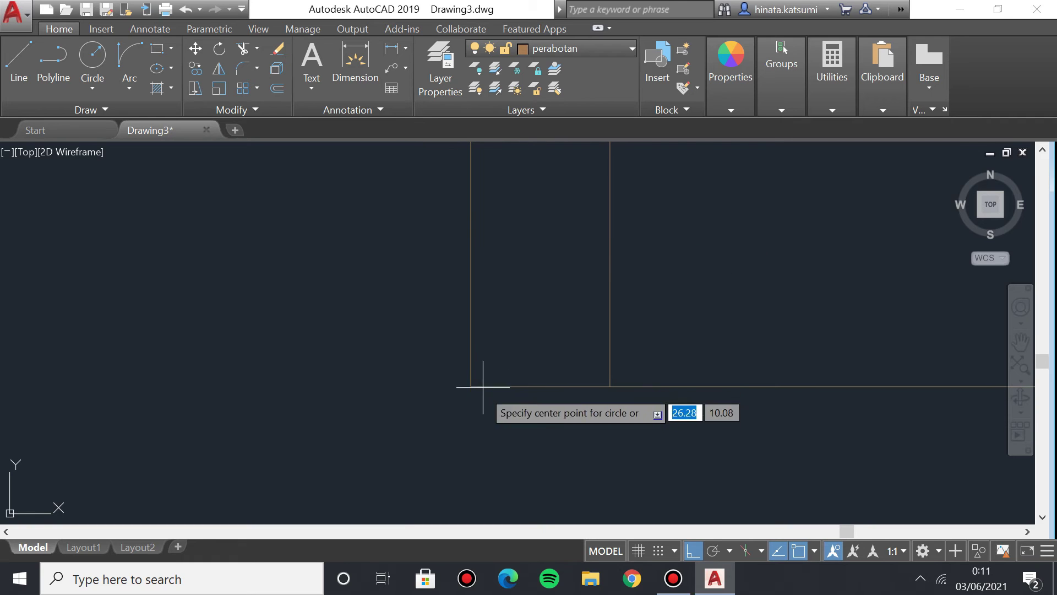
left_click(470, 386)
type("0.05")
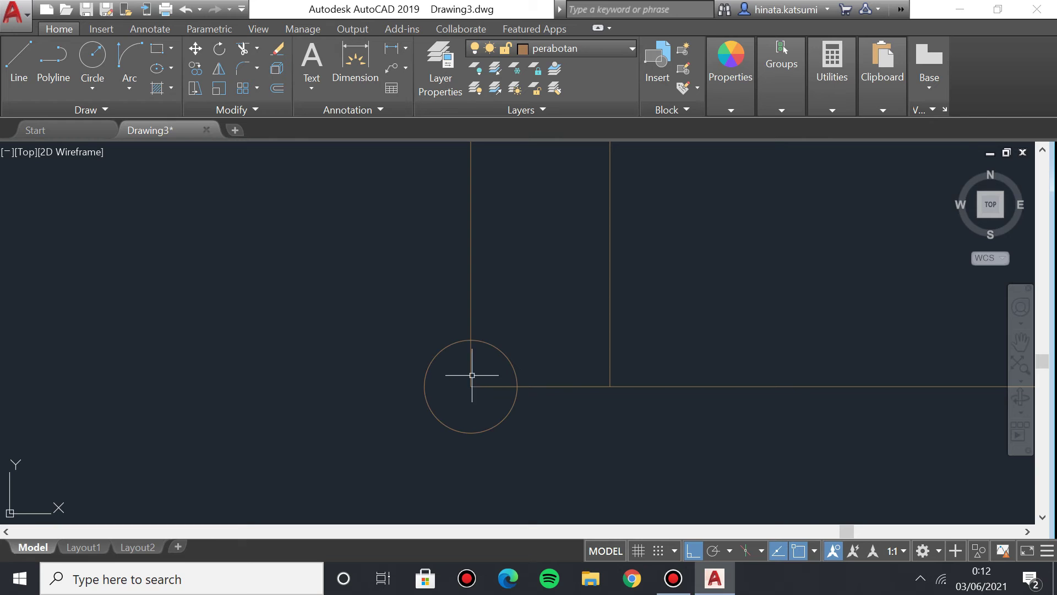
Draw a circle of radius 0.05 centred on the lower end of the left inner vertical line.
type("c")
key("Return")
type("0")
scroll(562, 381, "up", 2)
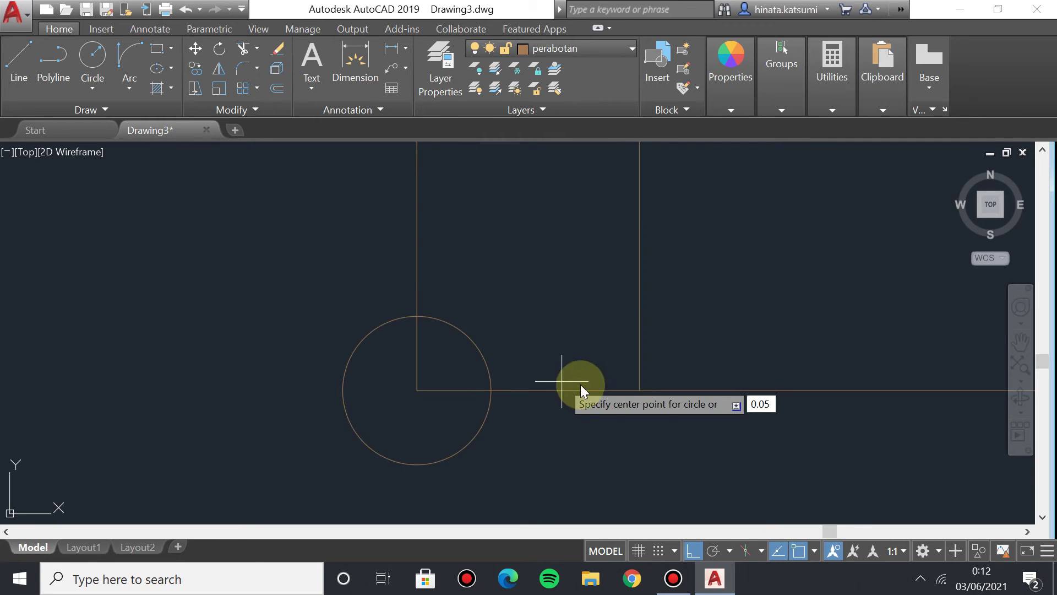
left_click(640, 387)
left_click(606, 353)
type("0")
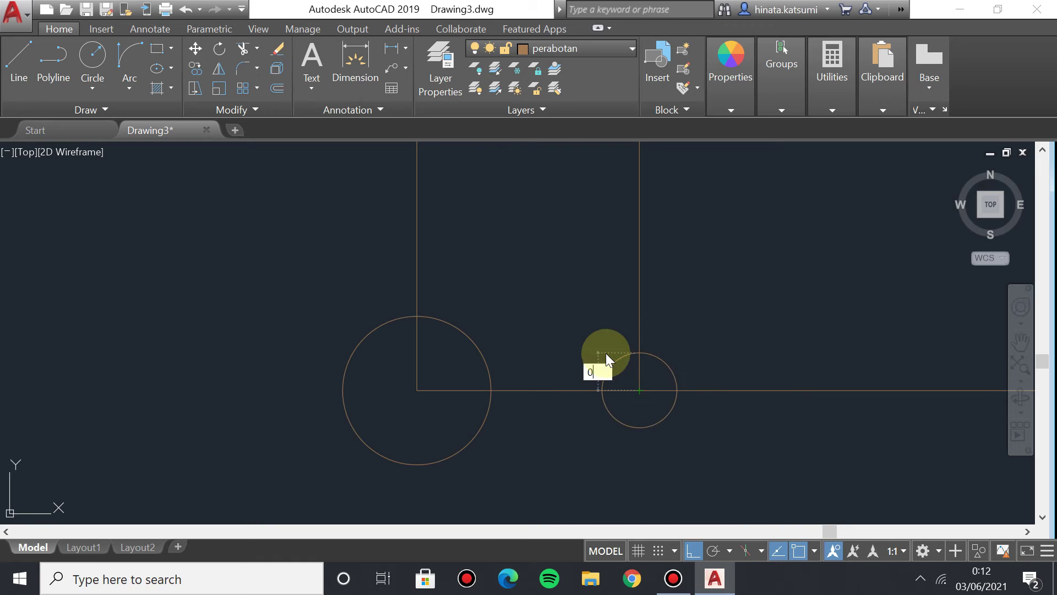
type(".05")
key("Return")
scroll(659, 345, "down", 5)
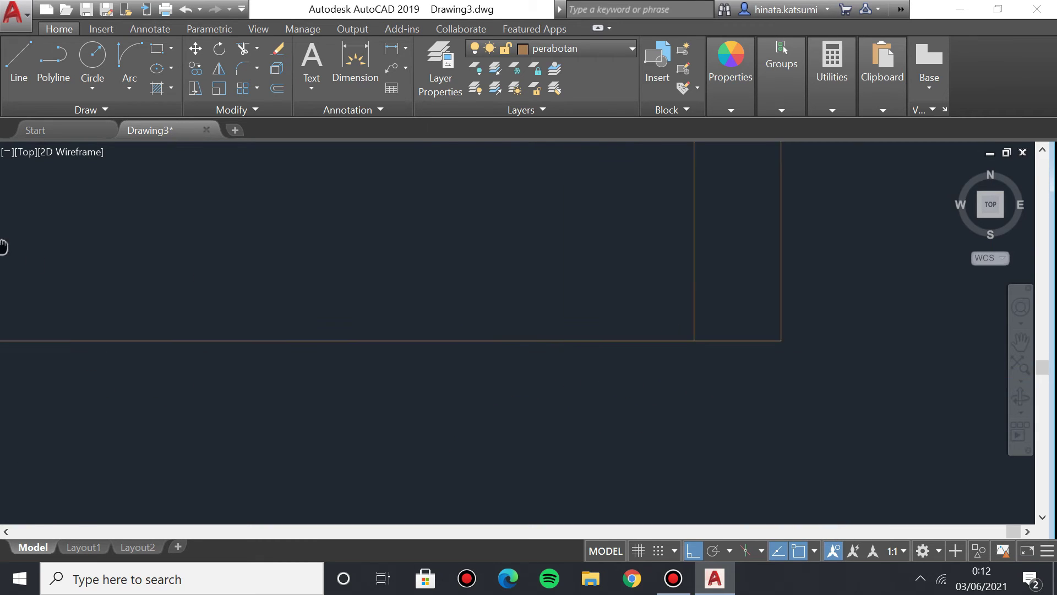
Draw circles of radius 0.05 at the lower end of the right inner vertical line and on the rectangle's bottom-right corner.
type("c")
key("Return")
left_click(529, 382)
type("0.05")
key("Return")
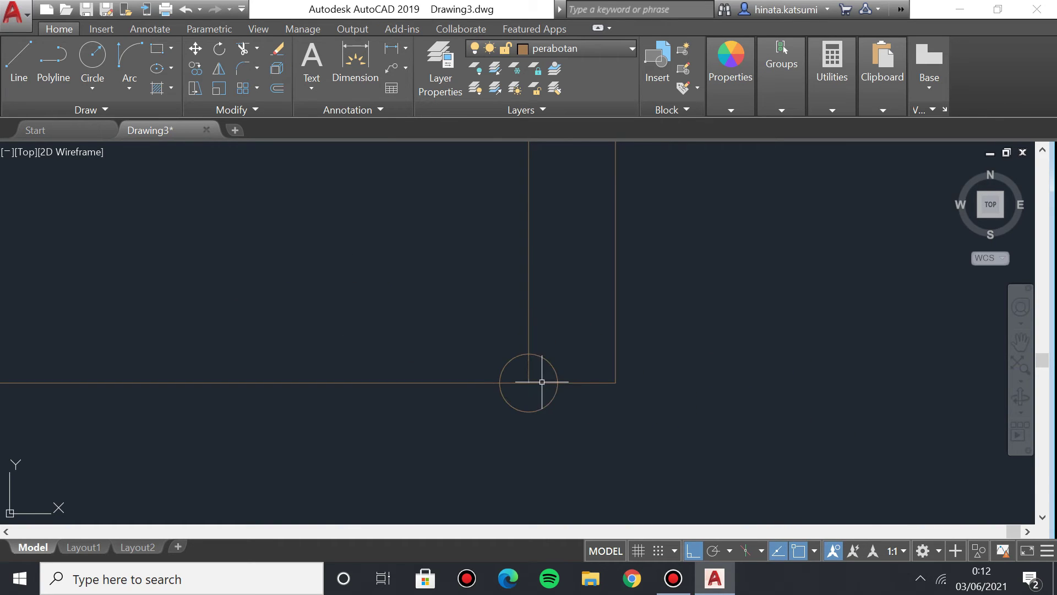
right_click(631, 377)
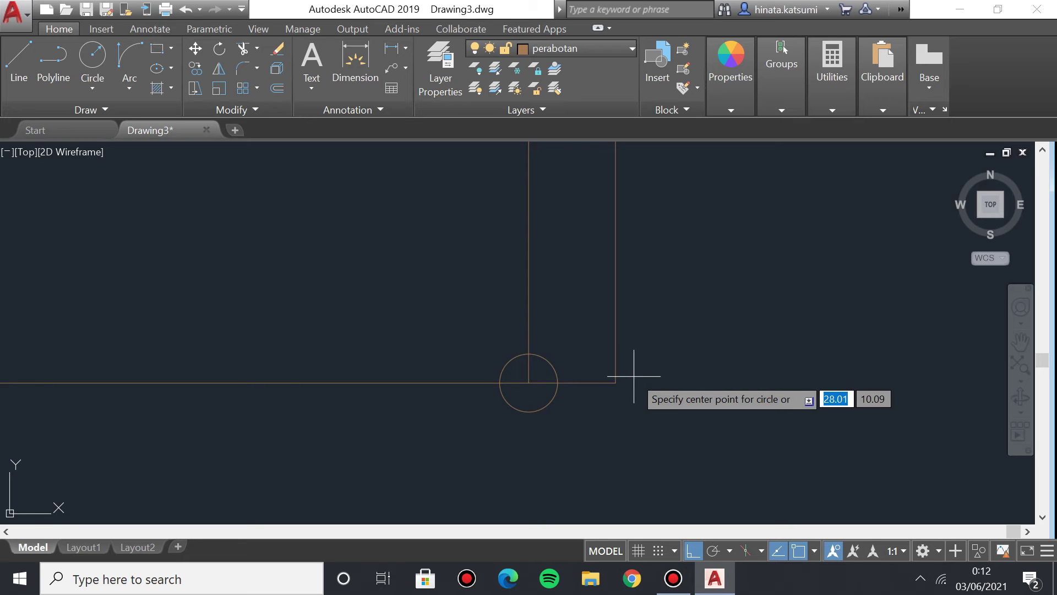
left_click(615, 382)
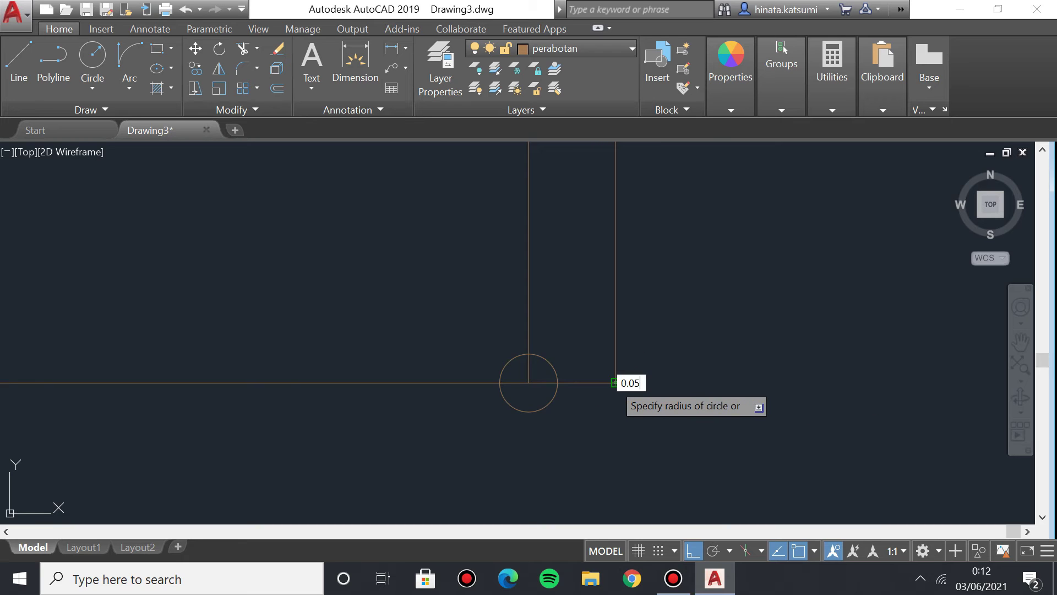
key("Return")
Try a circle of radius 0.05 where the right inner vertical line crosses the upper inner horizontal line.
scroll(495, 391, "down", 3)
scroll(474, 368, "up", 5)
scroll(599, 331, "up", 3)
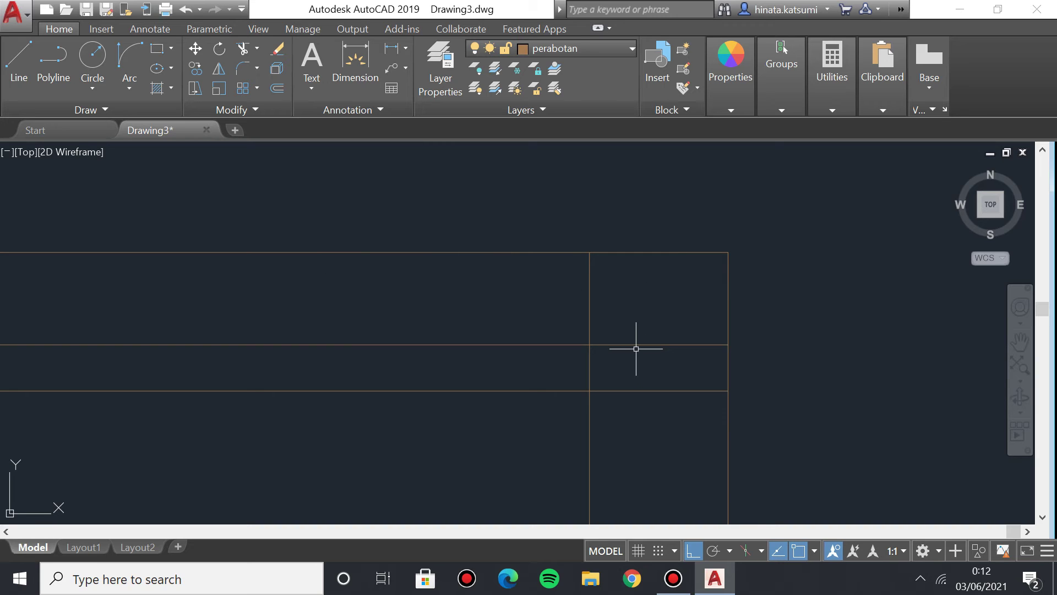
key("Return")
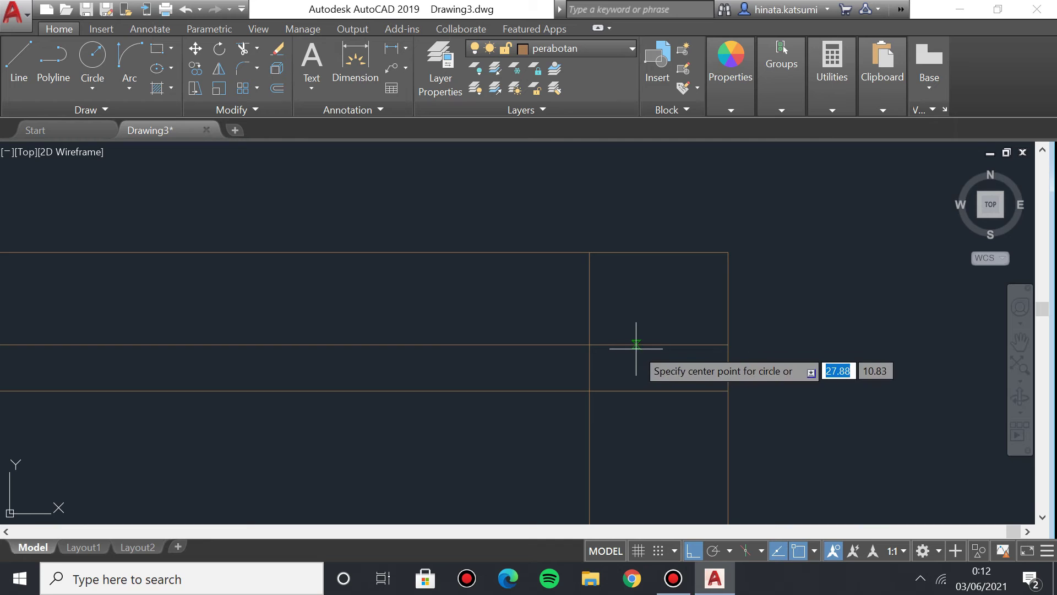
left_click(589, 344)
type("0.0")
key("Return")
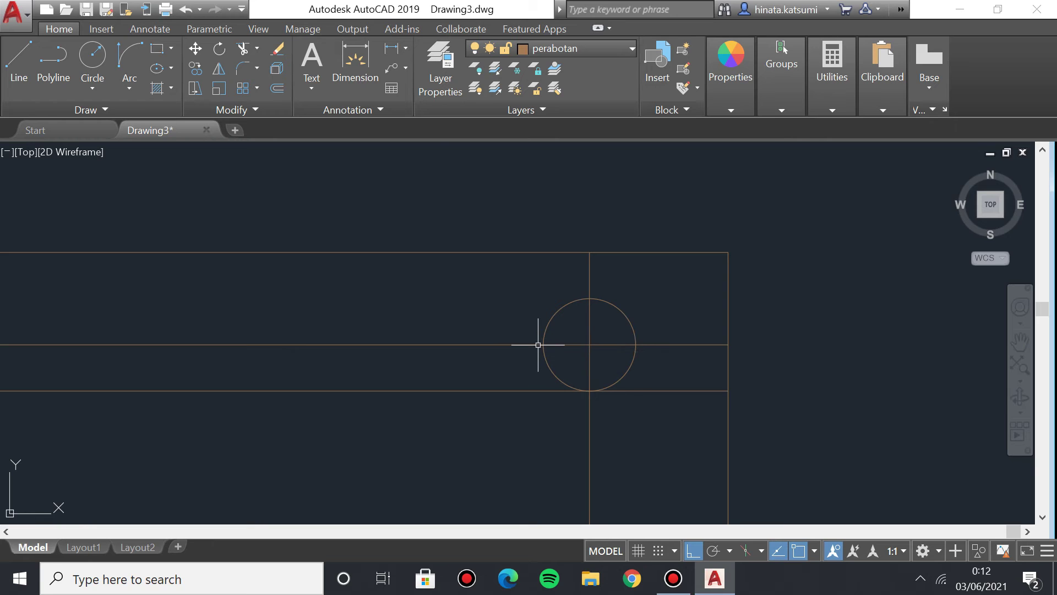
Draw a circle of radius 0.05 centred where the right inner vertical line crosses the upper inner horizontal line.
scroll(640, 315, "up", 2)
key("Return")
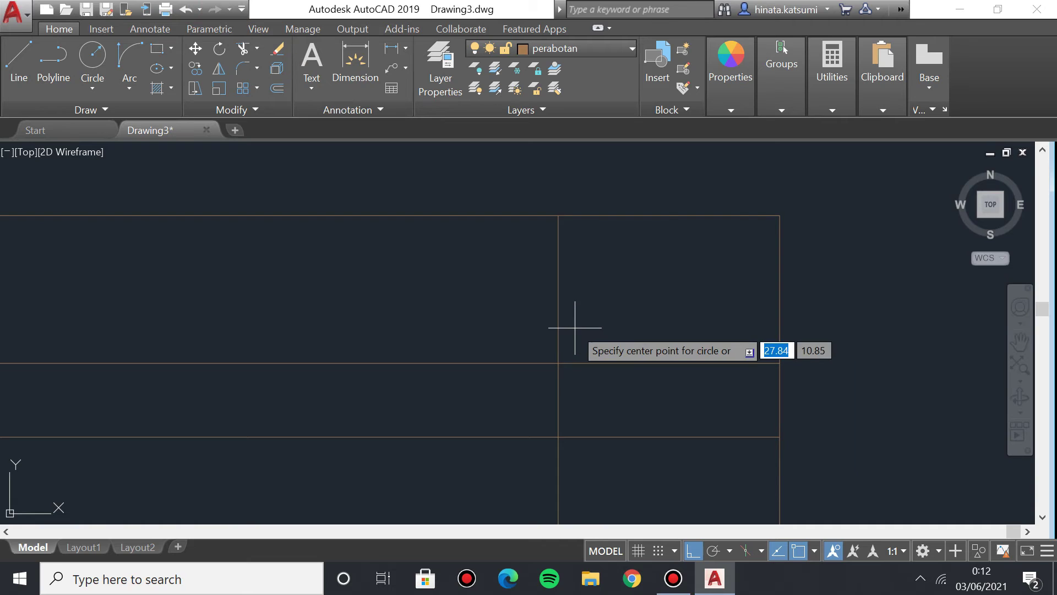
left_click(558, 364)
type("0.0")
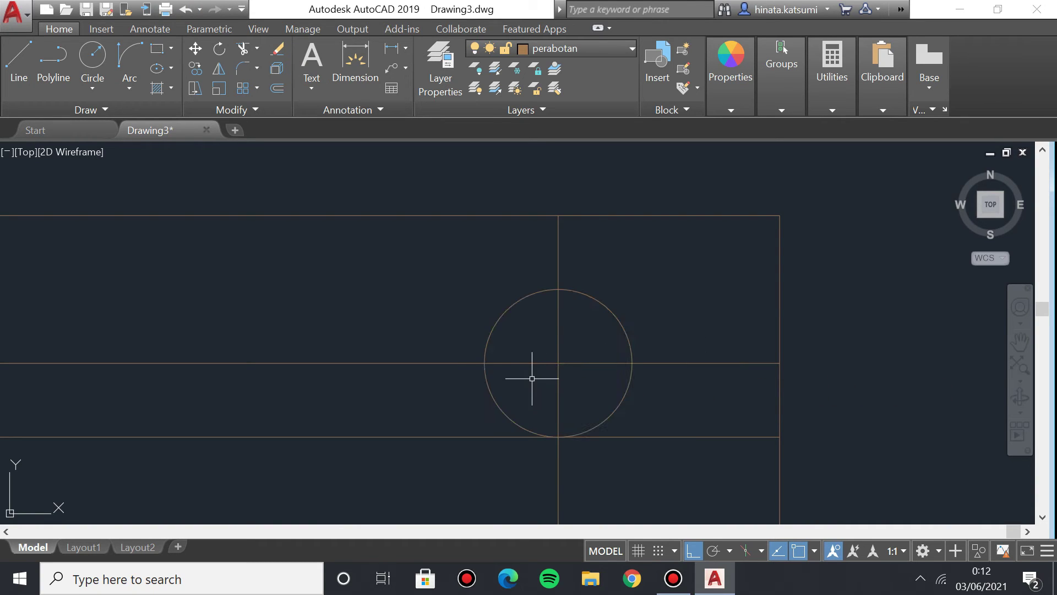
scroll(526, 342, "down", 2)
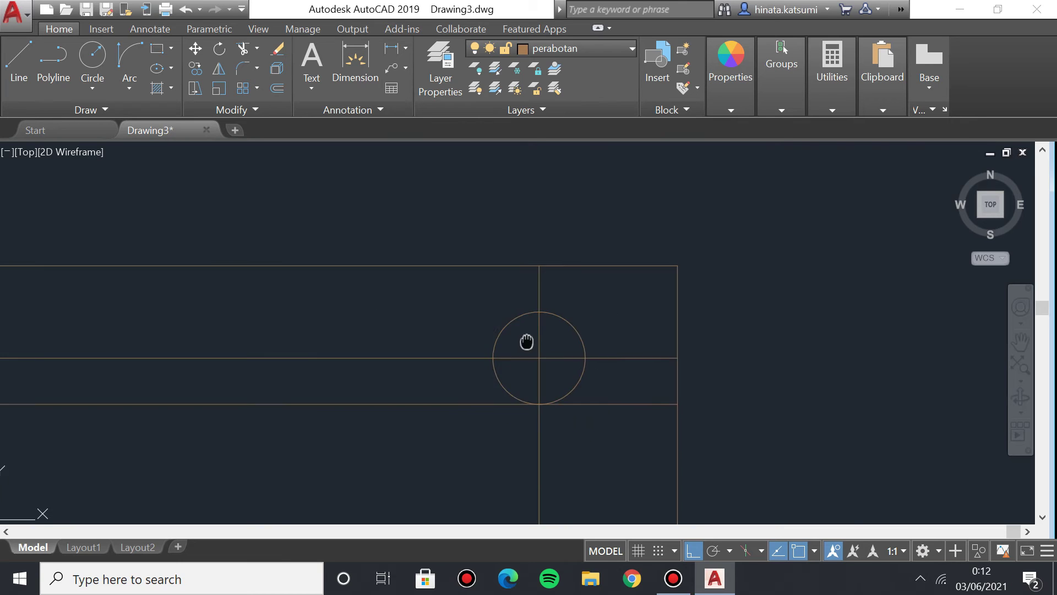
Draw a circle of radius 0.05 centred on the rectangle's top-right corner.
type("c")
key("Return")
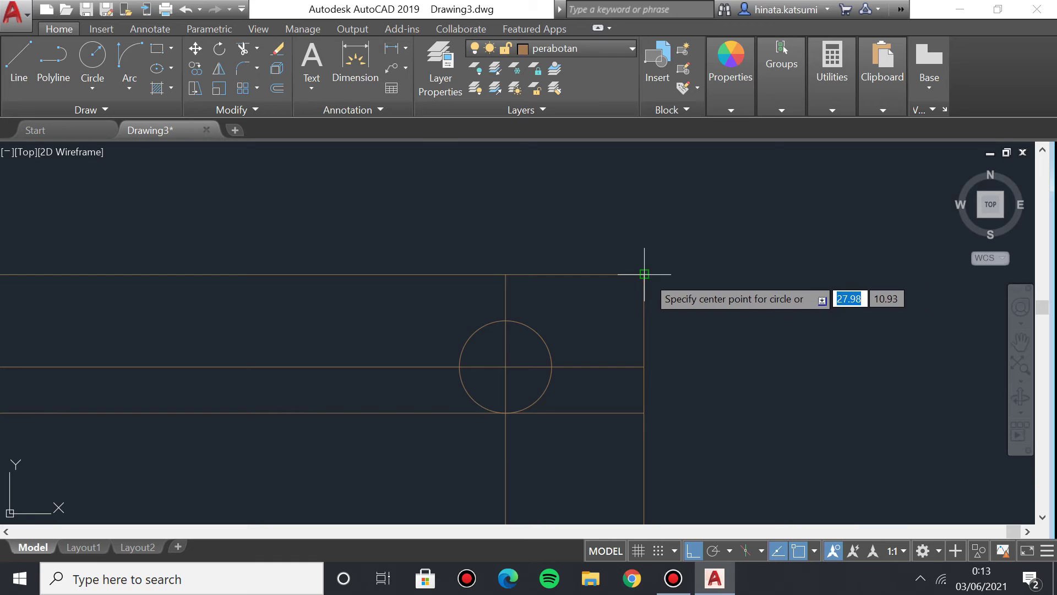
left_click(644, 274)
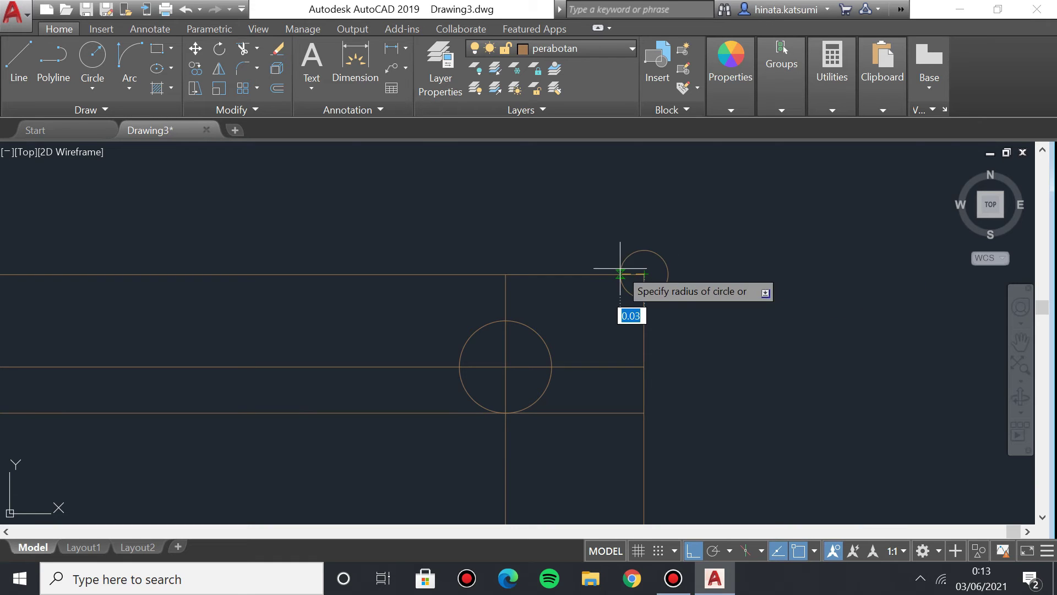
type("0.")
key("Return")
Draw a circle of radius 0.05 centred on the rectangle's top-left corner.
scroll(146, 206, "down", 3)
scroll(538, 288, "up", 4)
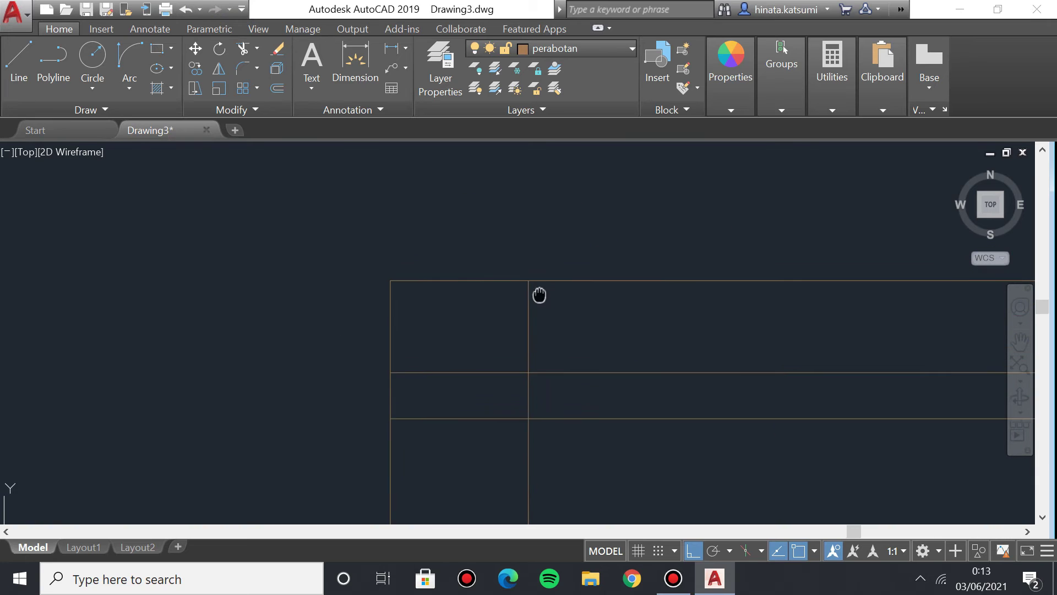
type("c")
key("Return")
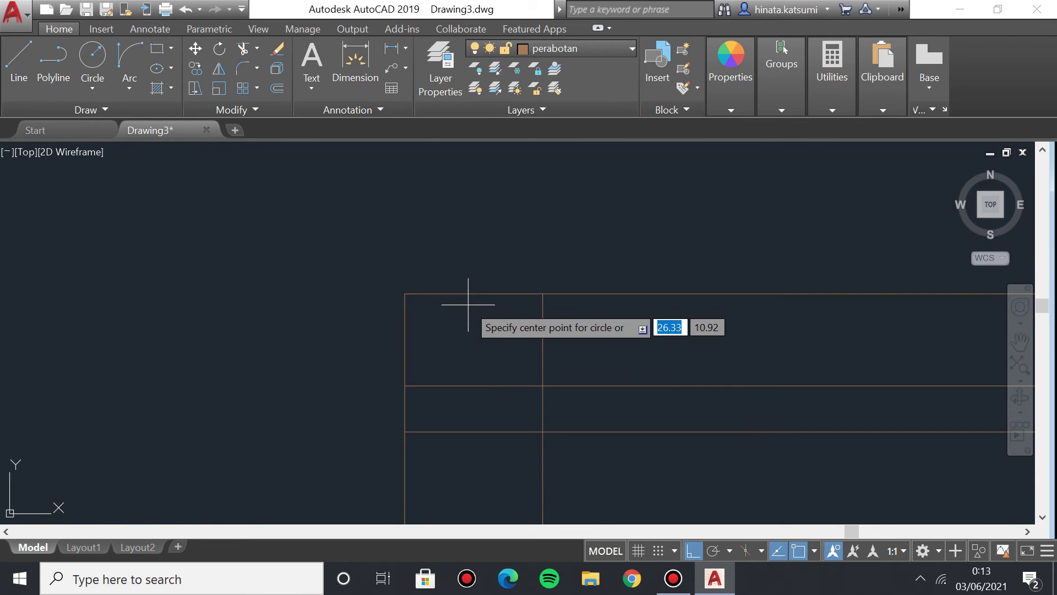
left_click(404, 293)
type("0")
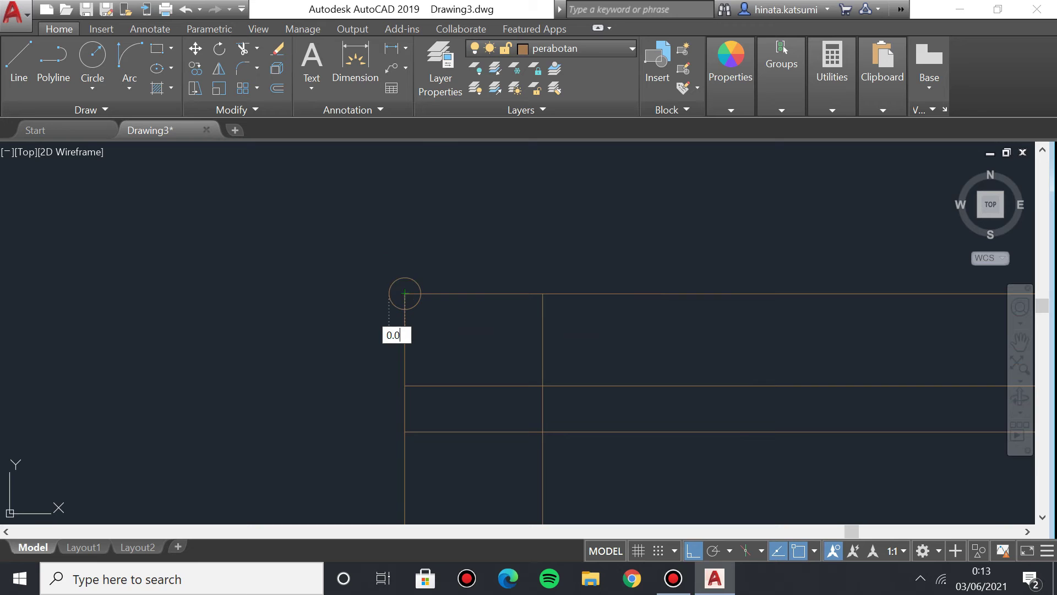
Draw a circle of radius 0.05 centred where the left inner vertical line crosses the upper inner horizontal line.
type("c")
key("Return")
left_click(542, 386)
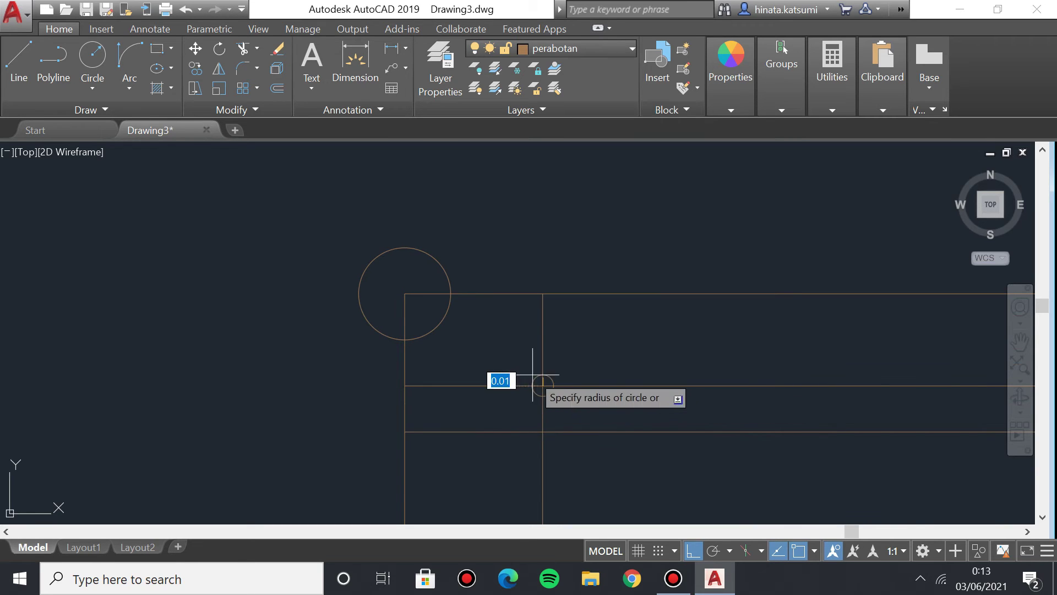
type("0.0")
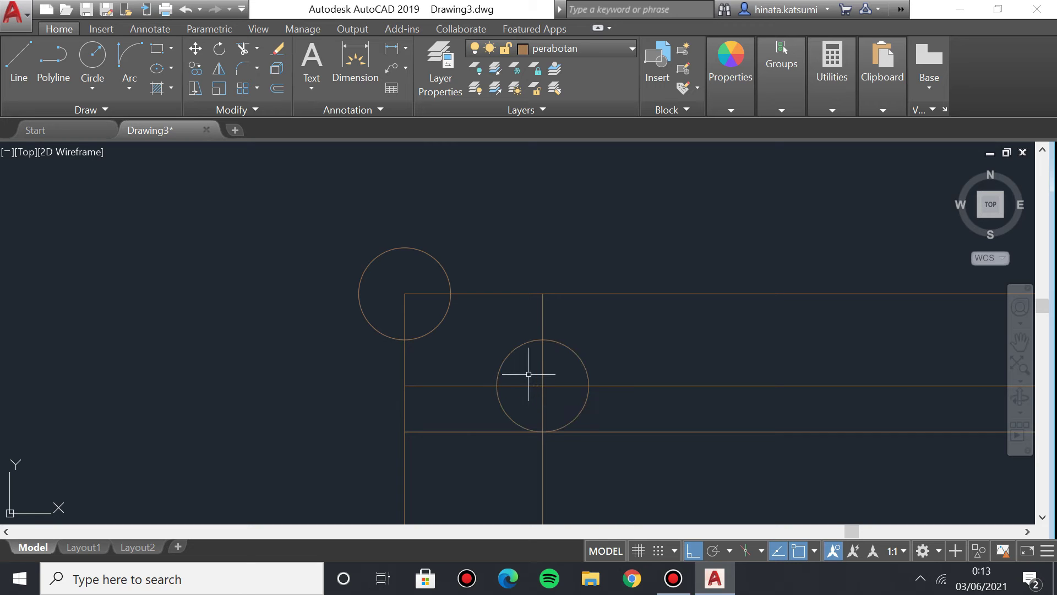
scroll(562, 367, "down", 6)
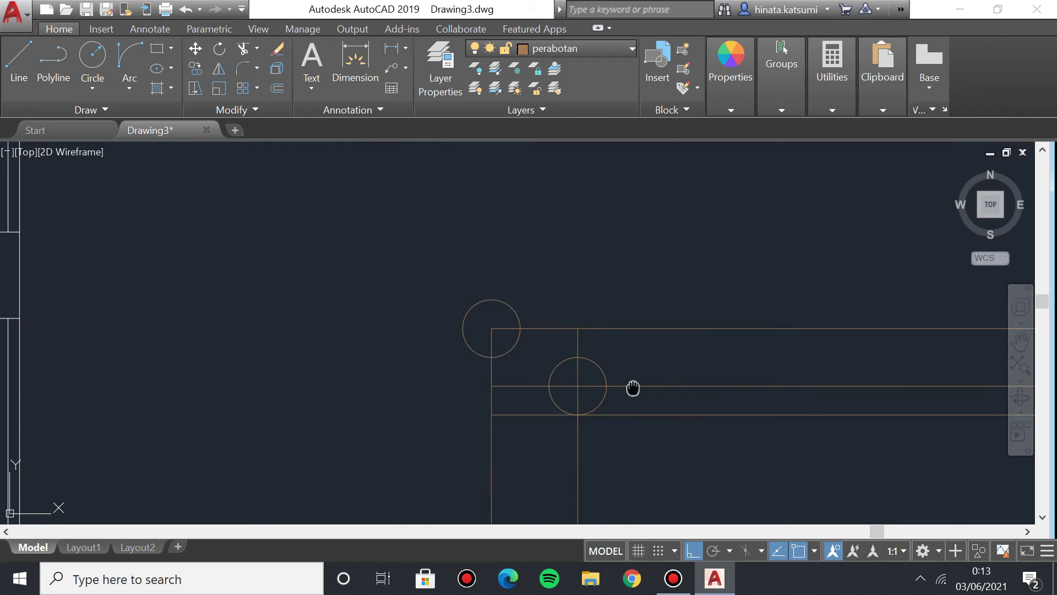
Draw an arc from the top quadrant to the right quadrant of the circle on the rectangle's bottom-left corner.
scroll(567, 382, "up", 2)
mouse_move(567, 382)
middle_mouse_down()
mouse_move(523, 253)
mouse_move(651, 375)
middle_mouse_up()
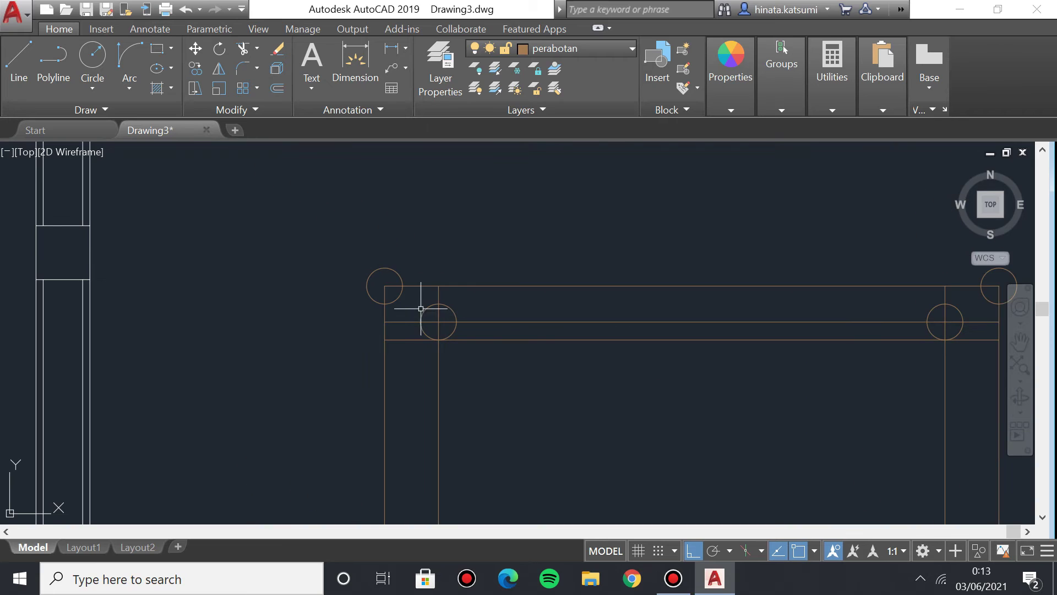
type("T")
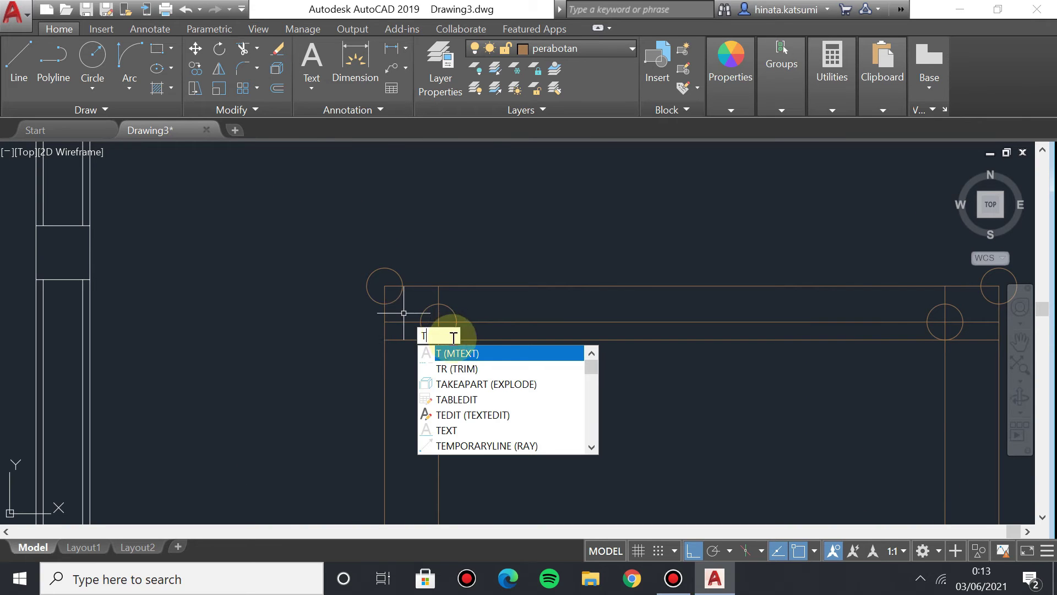
key("Escape")
scroll(489, 318, "down", 4)
scroll(421, 449, "up", 6)
scroll(382, 422, "up", 4)
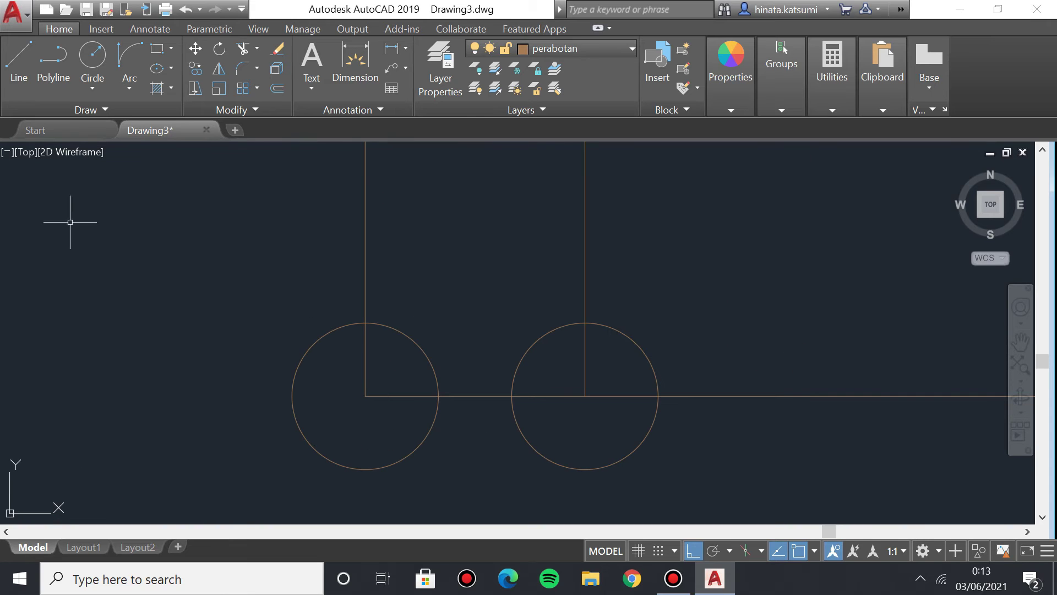
scroll(335, 306, "up", 3)
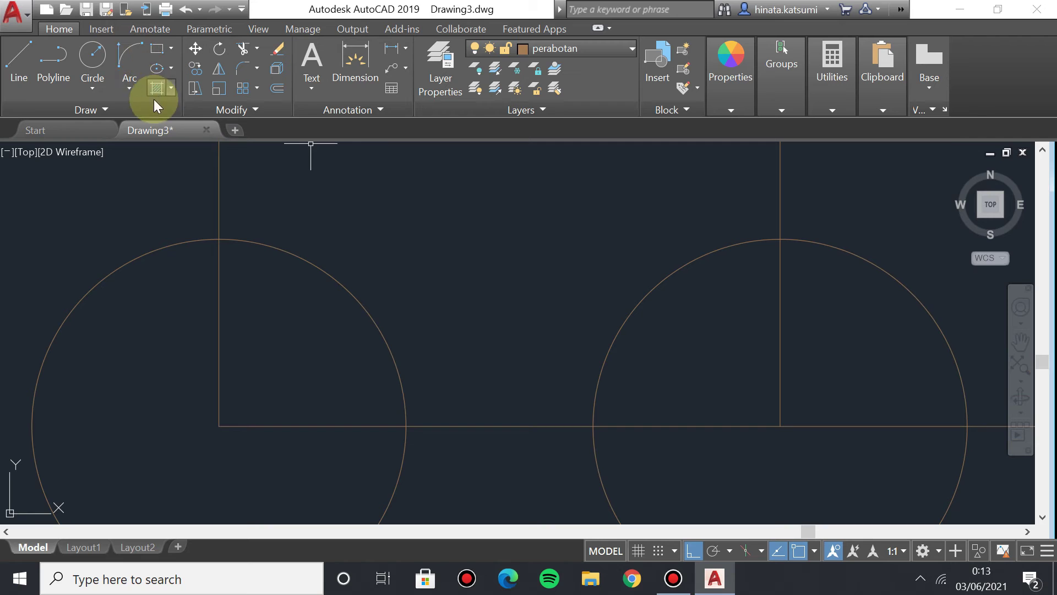
left_click(140, 85)
left_click(193, 315)
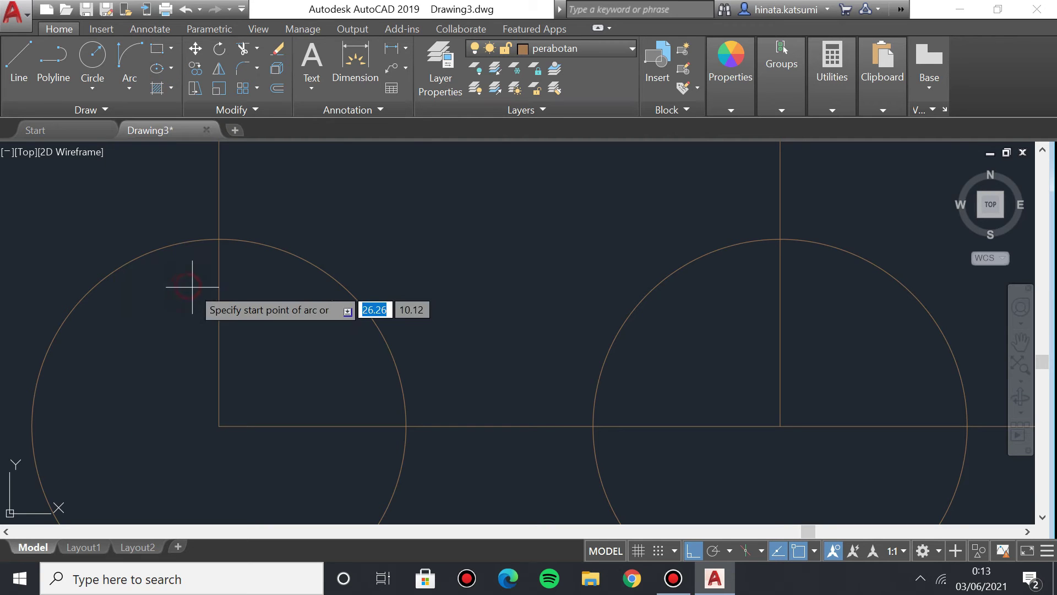
left_click(219, 238)
left_click(406, 426)
left_click(307, 443)
Try to draw an arc from the left quadrant to the top quadrant of the circle at the left inner vertical line's lower end.
mouse_move(680, 367)
middle_mouse_down()
mouse_move(287, 316)
mouse_move(319, 340)
middle_mouse_up()
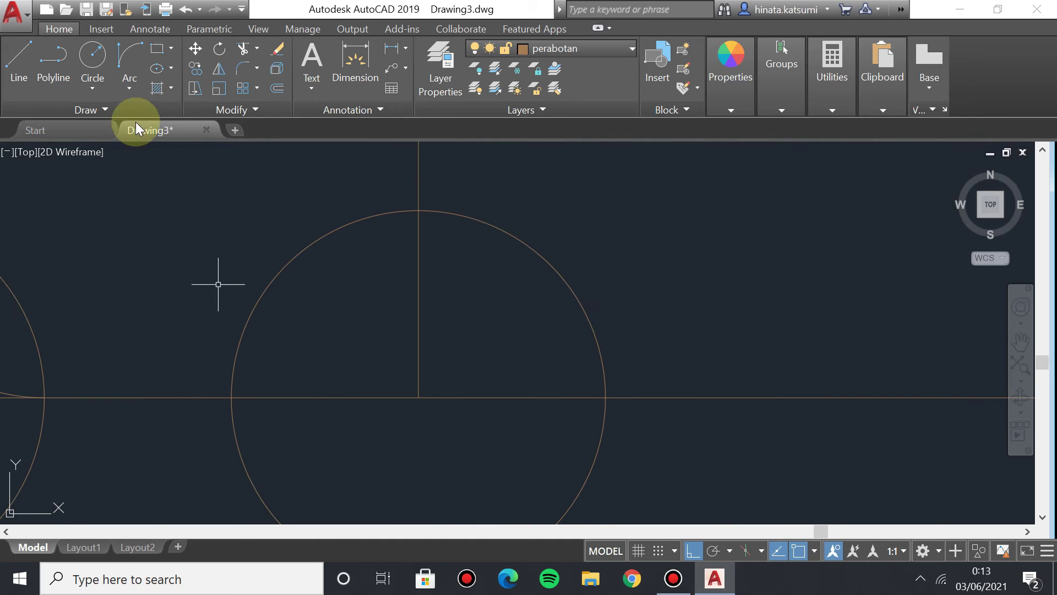
left_click(131, 86)
left_click(224, 278)
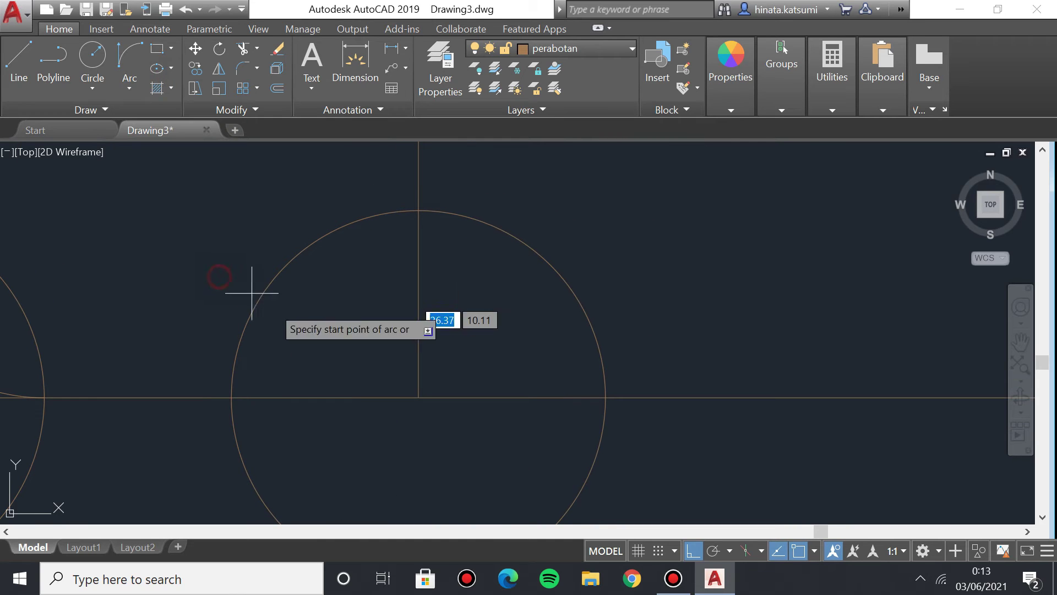
left_click(232, 397)
left_click(419, 210)
left_click(324, 281)
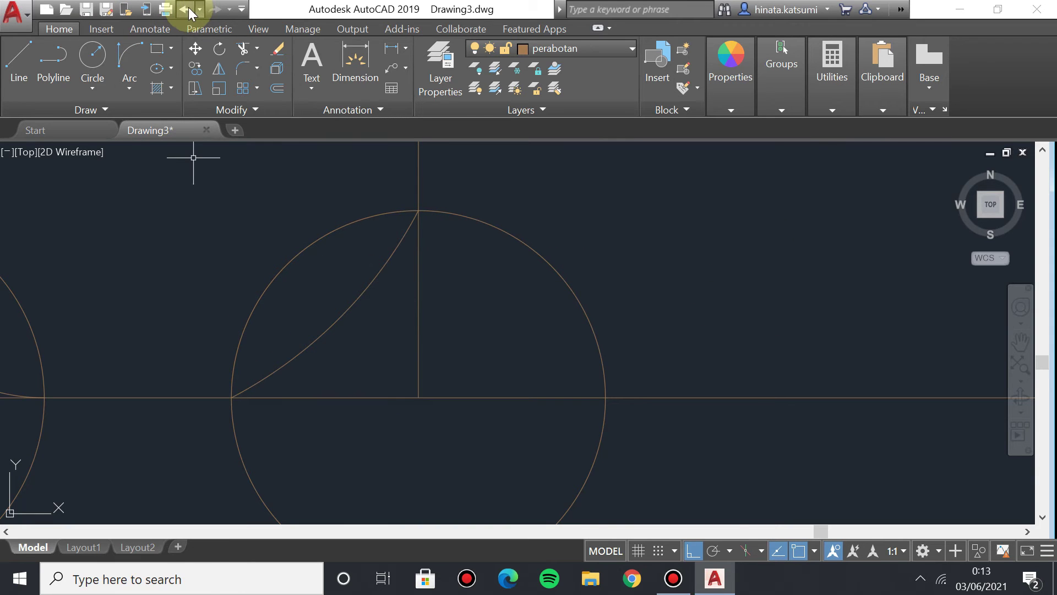
Draw an inward-curving arc from the left to the top quadrant of the circle at the left inner vertical line's lower end, tangent to both lines.
left_click(132, 88)
left_click(165, 282)
left_click(231, 397)
left_click(418, 210)
left_click(431, 324)
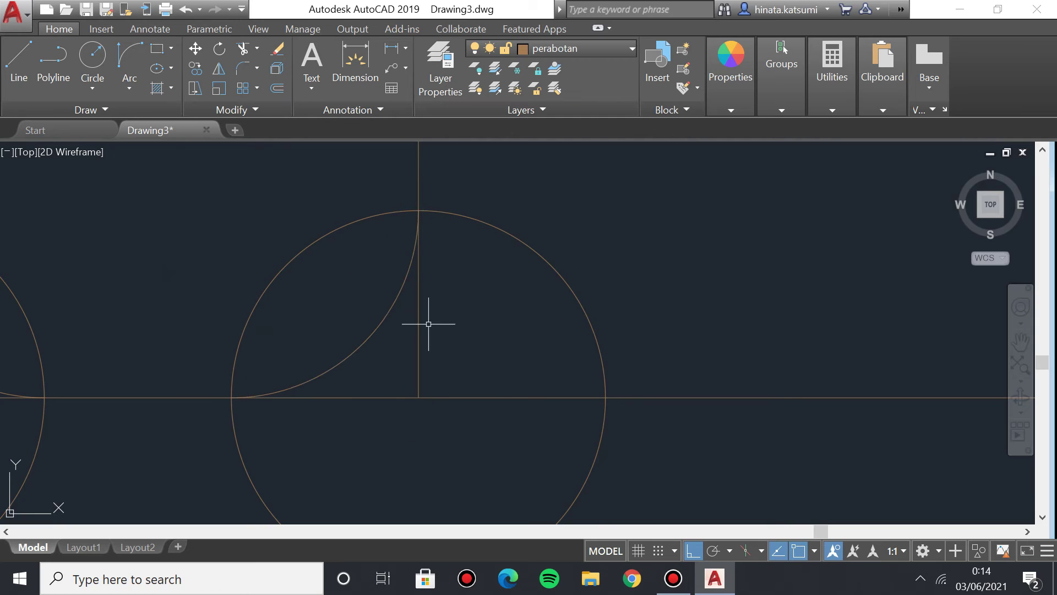
Draw an arc from the top quadrant to the right quadrant of the circle at the left inner vertical line's lower end.
left_click(132, 84)
left_click(212, 280)
left_click(419, 209)
left_click(605, 396)
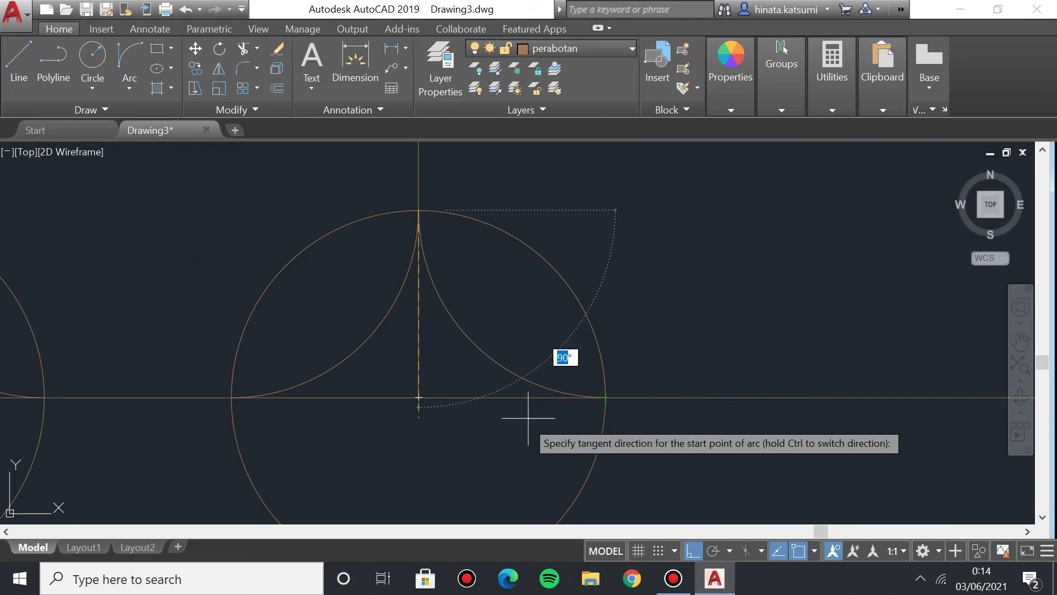
Draw an arc from the left quadrant to the top quadrant of the circle at the right inner vertical line's lower end.
scroll(754, 288, "down", 5)
scroll(540, 323, "up", 4)
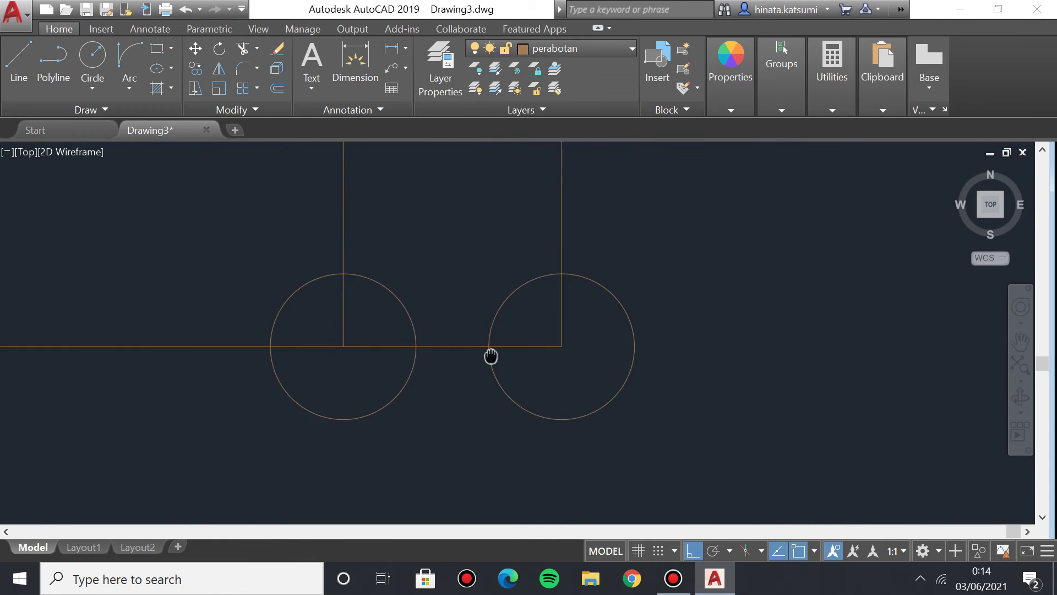
left_click(130, 87)
left_click(196, 279)
left_click(290, 352)
left_click(361, 282)
left_click(384, 302)
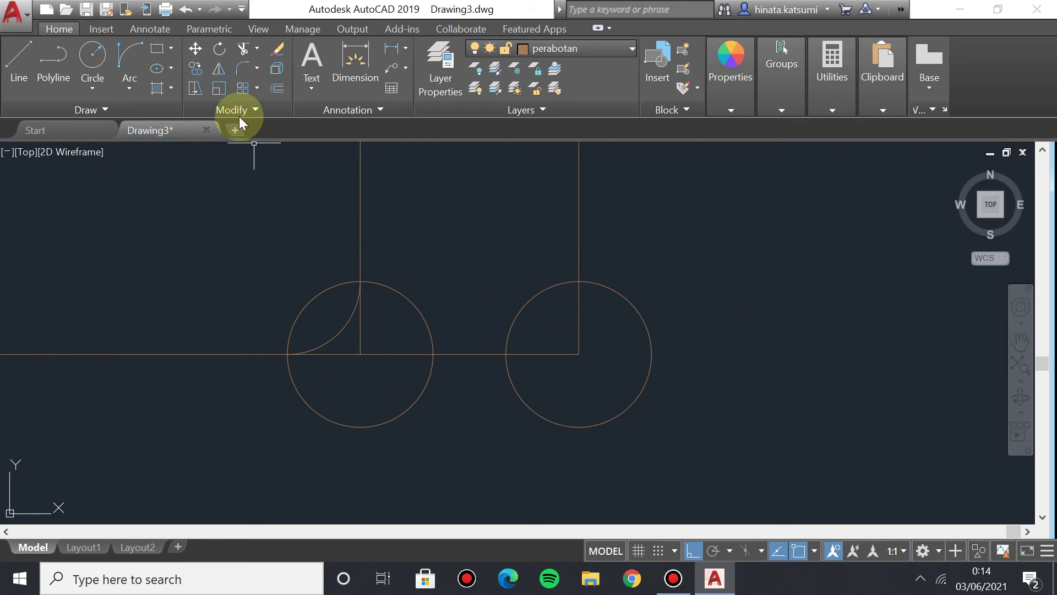
Draw an arc from the top quadrant to the right quadrant of the circle at the right inner vertical line's lower end.
left_click(130, 87)
left_click(204, 214)
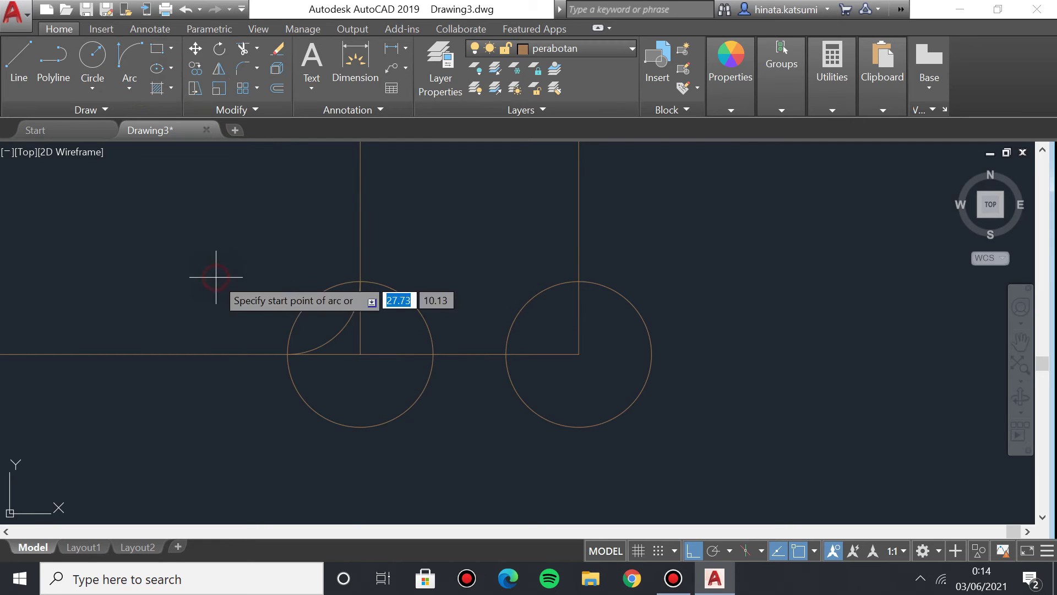
left_click(361, 282)
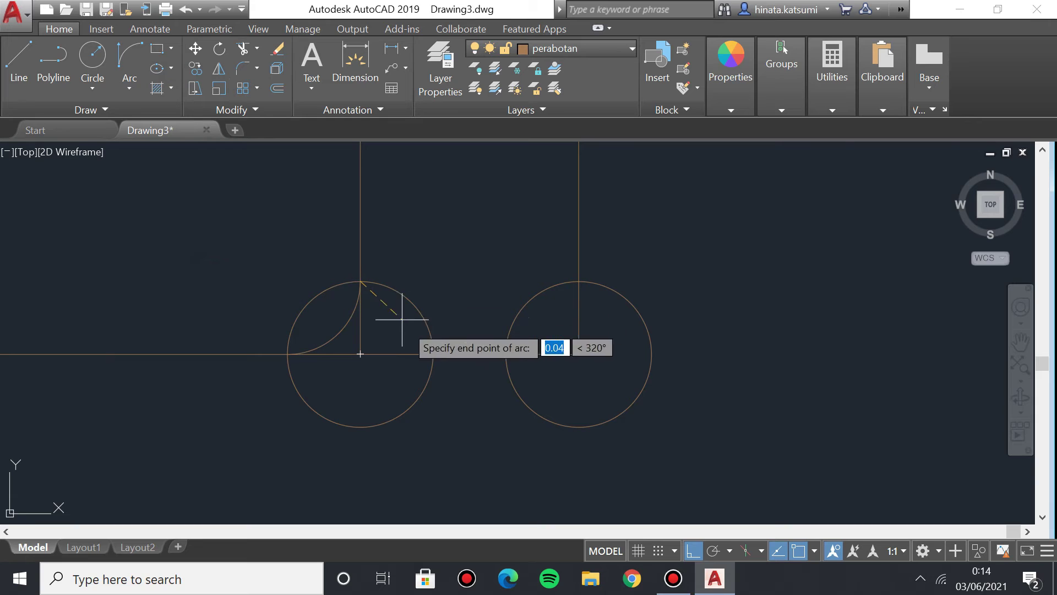
left_click(433, 353)
left_click(373, 376)
Draw an arc from the left quadrant to the top quadrant of the circle on the rectangle's bottom-right corner.
left_click(130, 87)
left_click(216, 277)
left_click(506, 353)
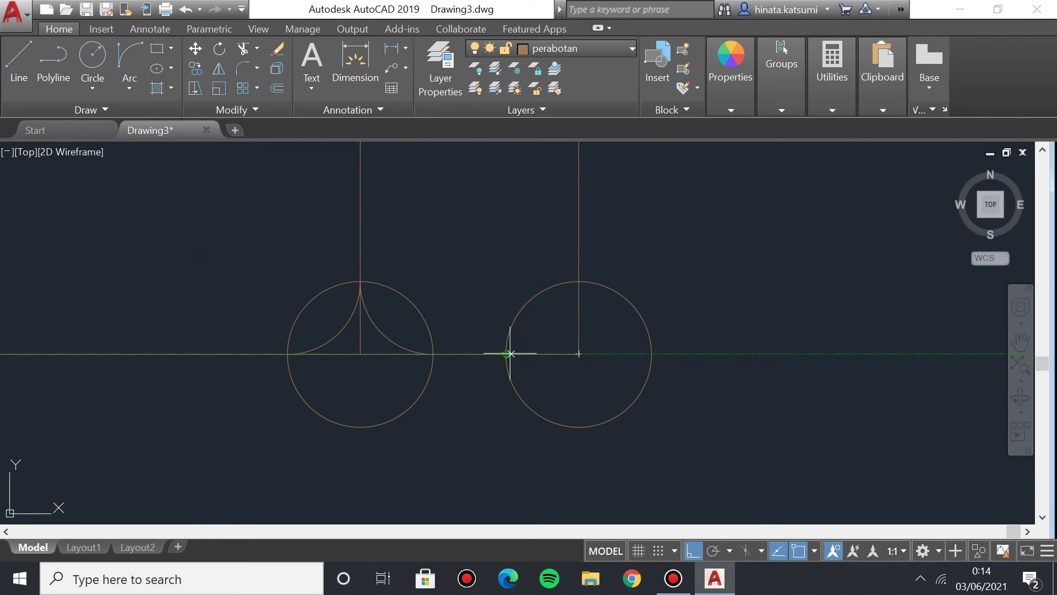
left_click(578, 281)
left_click(633, 335)
Draw a corner-rounding arc from the bottom quadrant to the left quadrant of the circle on the rectangle's top-right corner.
scroll(432, 243, "down", 5)
scroll(402, 330, "up", 8)
scroll(443, 213, "down", 3)
middle_click_drag(406, 314, 455, 236)
left_click(130, 87)
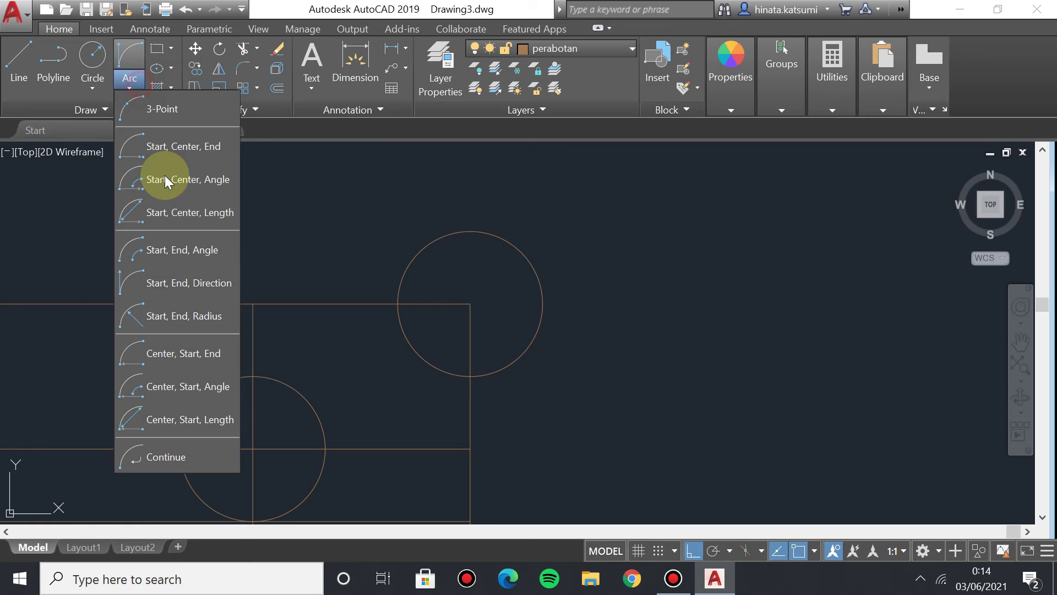
left_click(220, 283)
left_click(471, 374)
mouse_move(514, 323)
middle_mouse_down()
mouse_move(382, 283)
mouse_move(476, 292)
middle_mouse_up()
Draw an arc between the left and bottom quadrants of the circle where the right inner vertical line crosses the upper inner horizontal line.
scroll(476, 292, "up", 4)
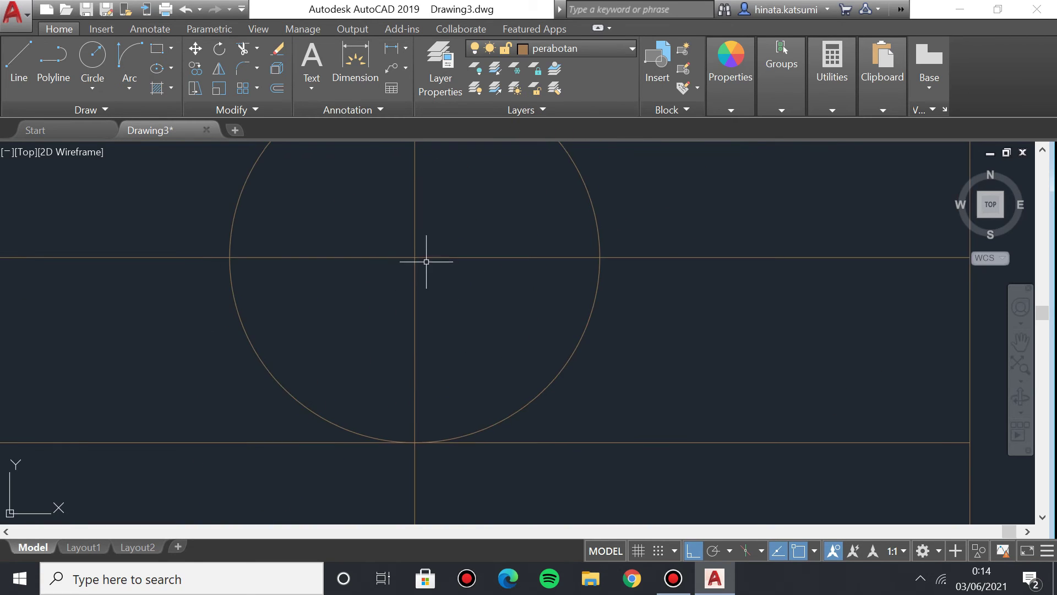
scroll(424, 260, "down", 2)
left_click(127, 90)
left_click(192, 290)
left_click(320, 298)
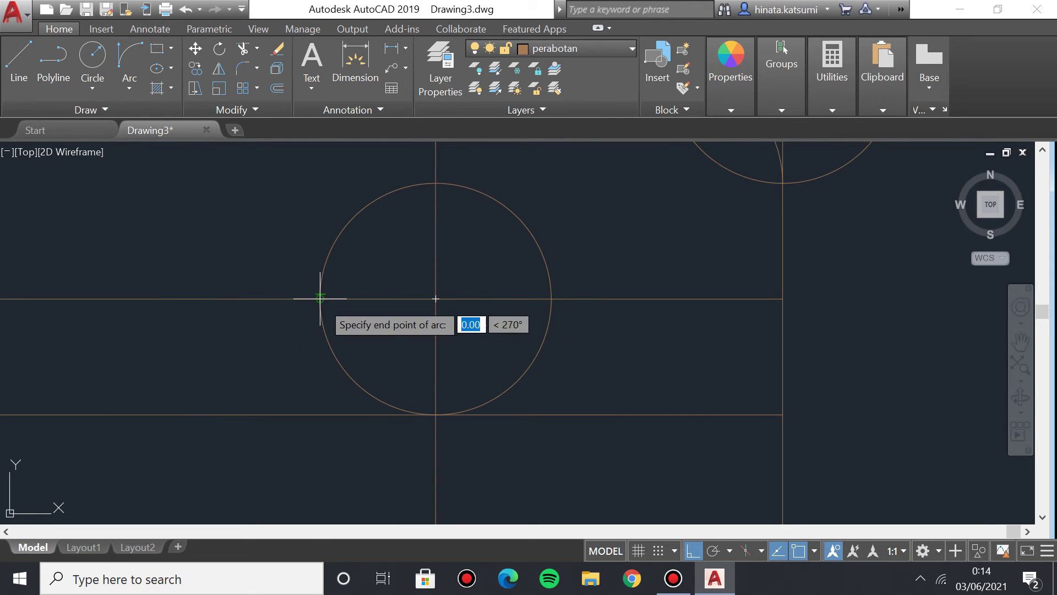
left_click(435, 414)
key("Escape")
Draw an arc from the bottom to the right quadrant of the circle where the left inner vertical line crosses the upper inner horizontal line.
scroll(200, 276, "down", 6)
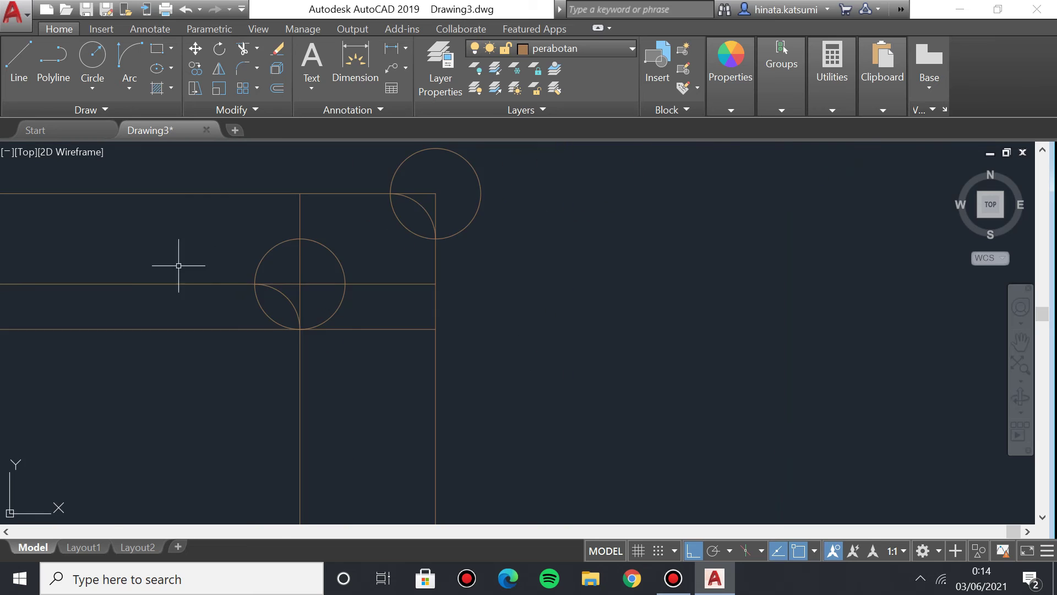
scroll(404, 237, "up", 4)
middle_click_drag(385, 247, 404, 226)
scroll(344, 183, "up", 4)
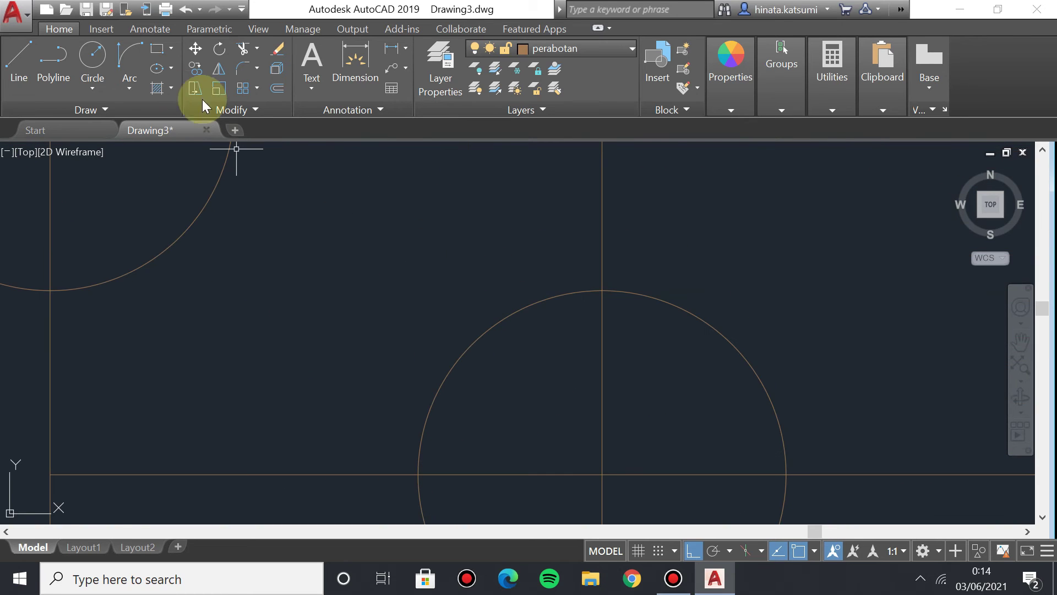
left_click(131, 86)
left_click(210, 285)
scroll(473, 404, "down", 2)
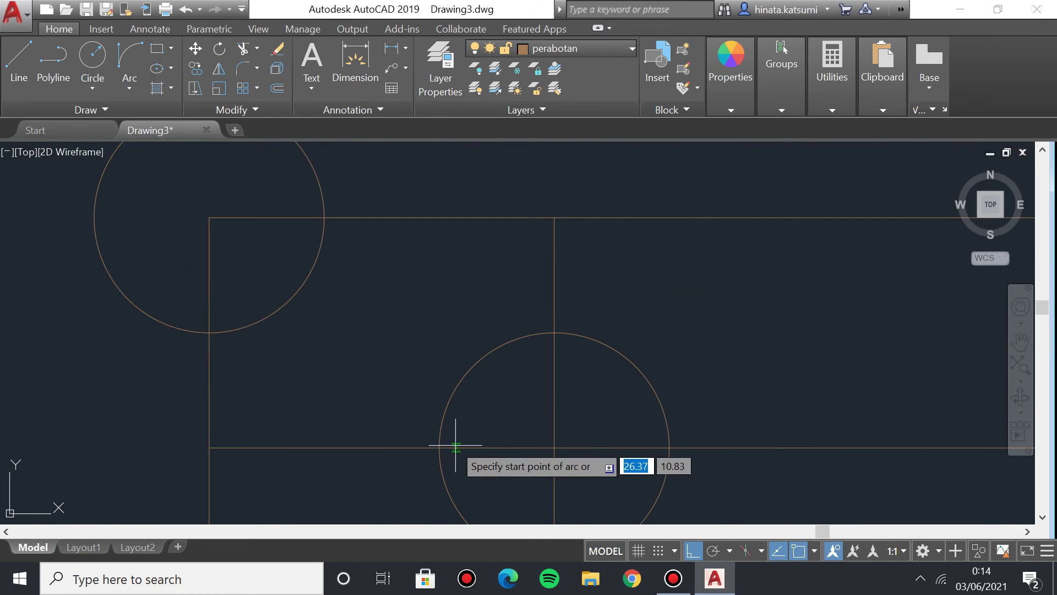
scroll(424, 300, "up", 2)
scroll(514, 298, "down", 2)
middle_click_drag(594, 372, 541, 264)
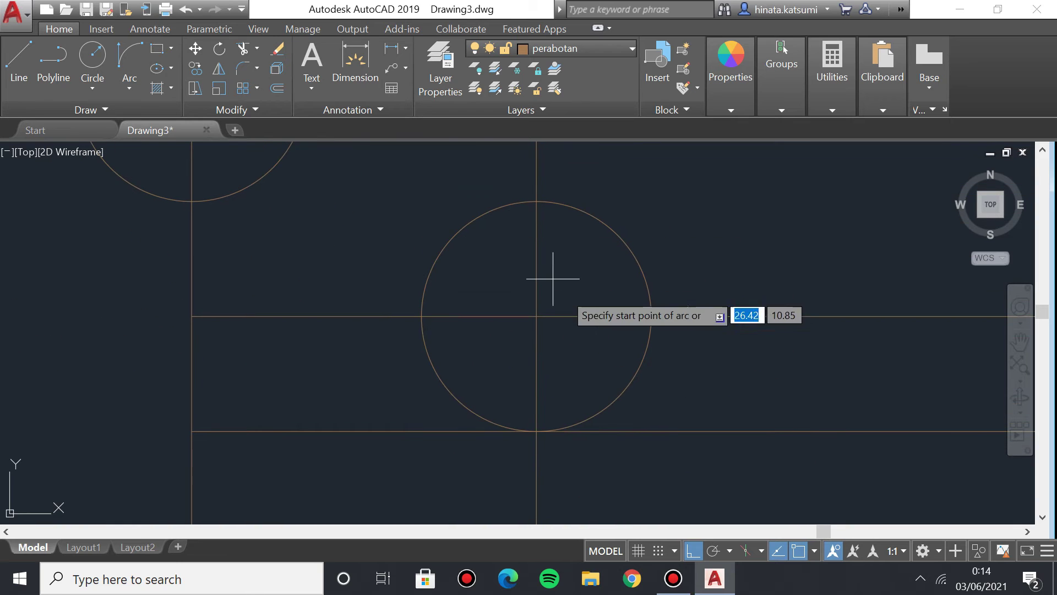
left_click(537, 430)
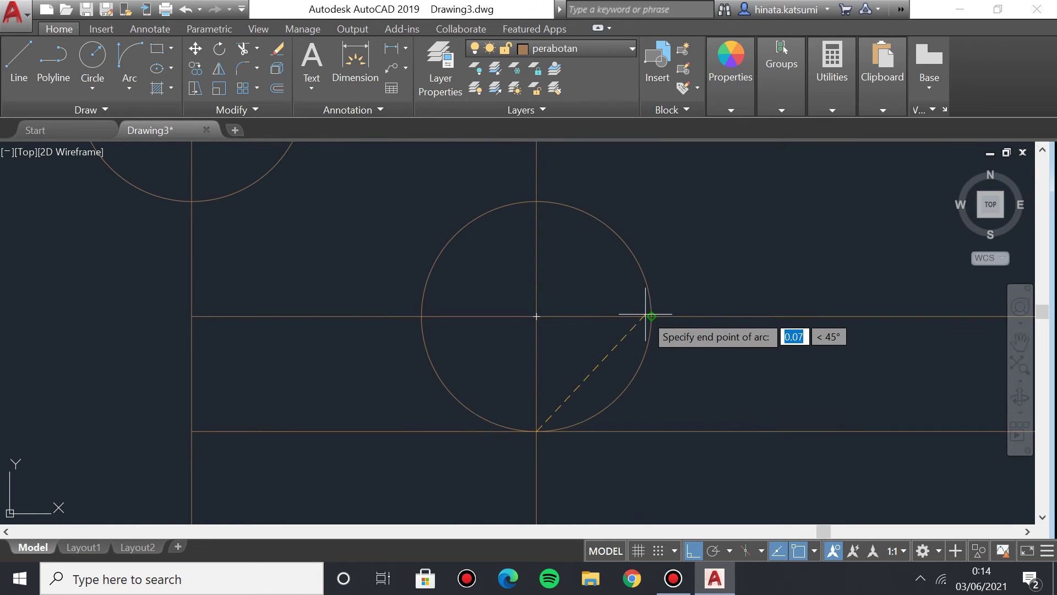
left_click(651, 316)
left_click(590, 300)
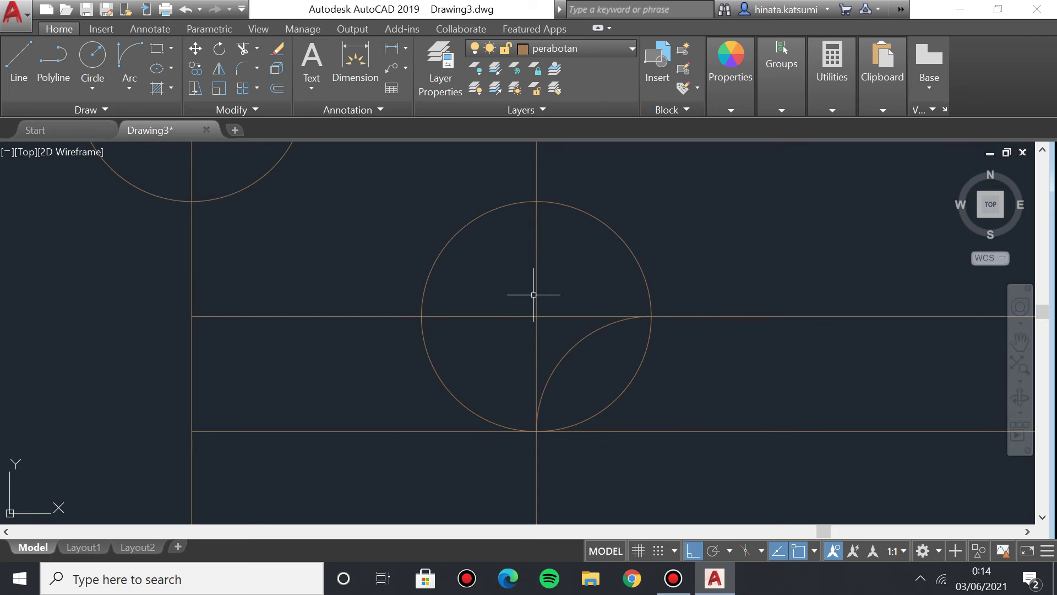
Draw an arc from the bottom quadrant to the right quadrant of the circle on the rectangle's top-left corner.
scroll(589, 299, "down", 2)
left_click(129, 88)
left_click(202, 247)
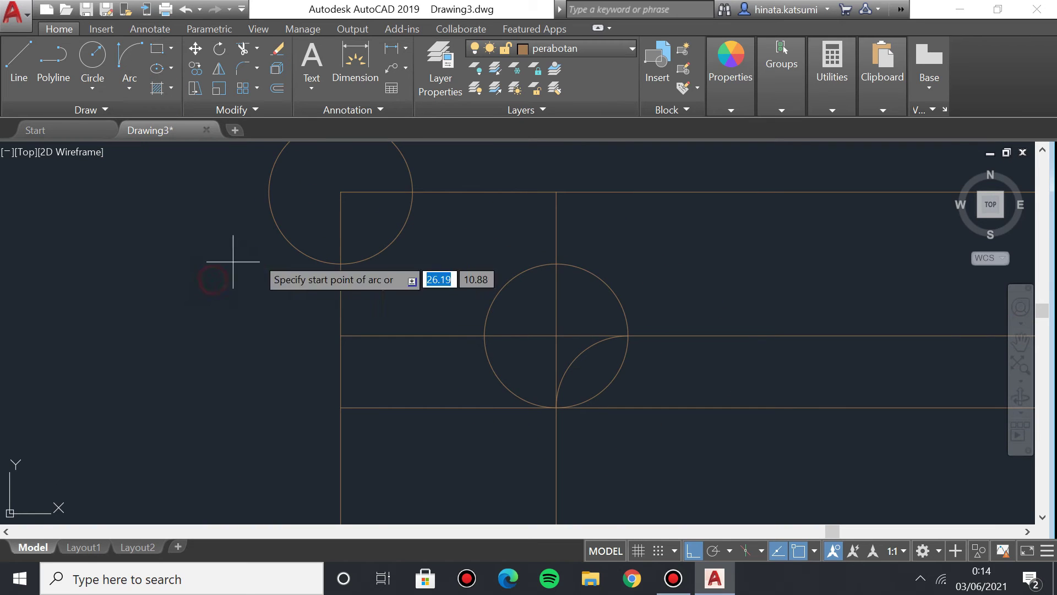
left_click(341, 264)
left_click(412, 192)
left_click(354, 189)
Trim the outer part of the top-left corner circle and the corner lines outside its rounding arc.
scroll(483, 238, "down", 3)
middle_click_drag(484, 239, 372, 242)
scroll(491, 224, "down", 4)
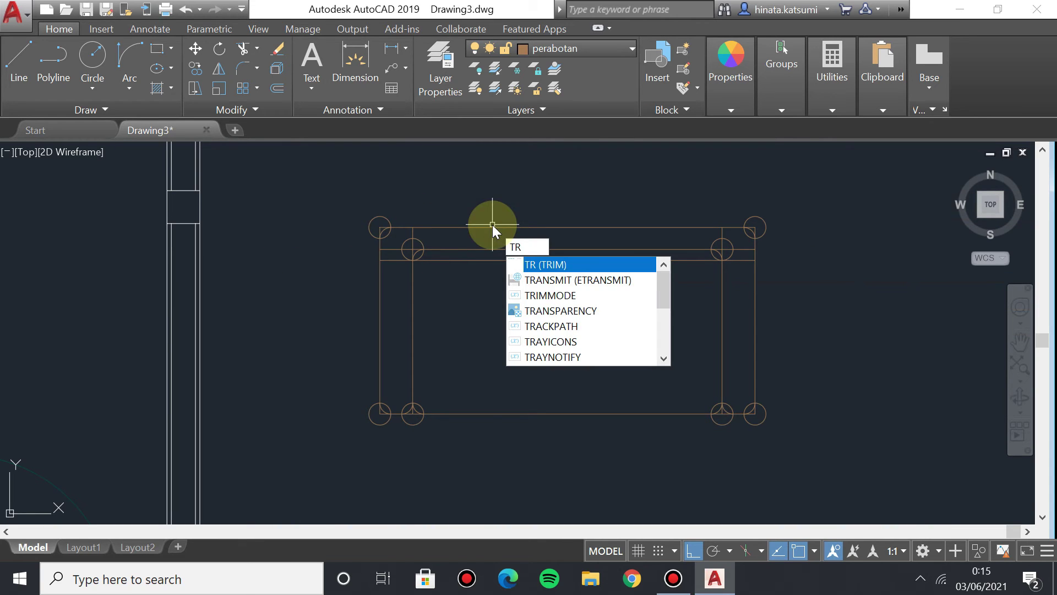
key("Return")
scroll(362, 169, "up", 4)
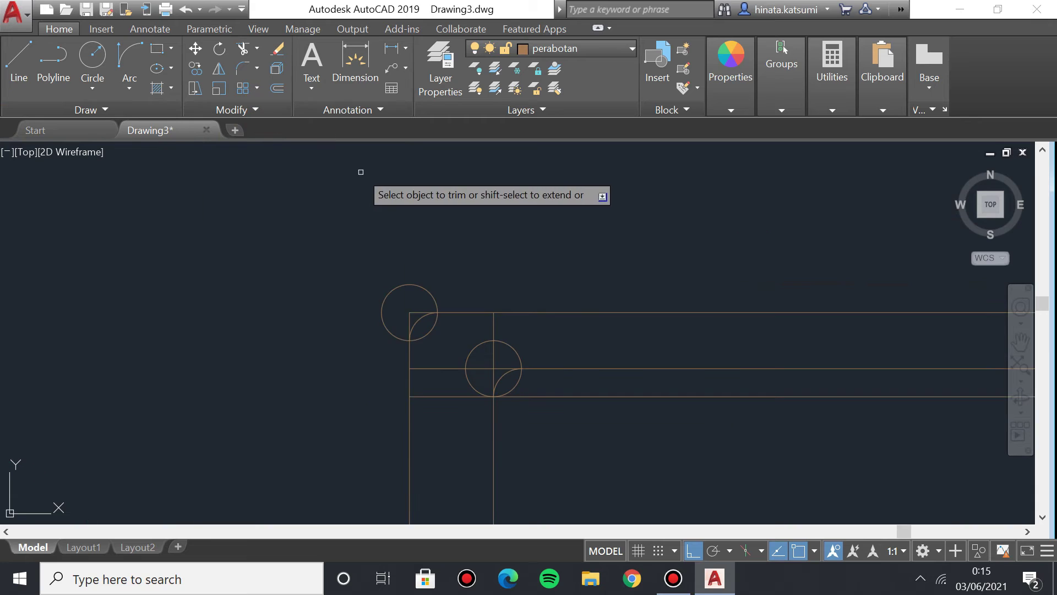
scroll(378, 246, "up", 2)
left_click(322, 232)
left_click(365, 301)
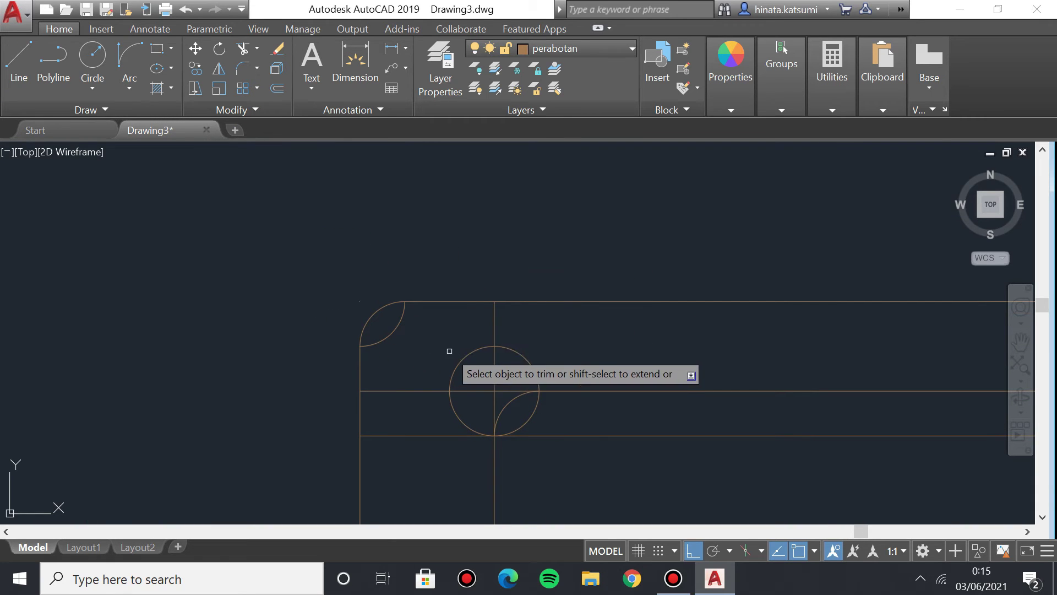
Trim the circle and the line ends outside the rounding arc where the left inner vertical line crosses the upper inner horizontal line.
left_click(425, 360)
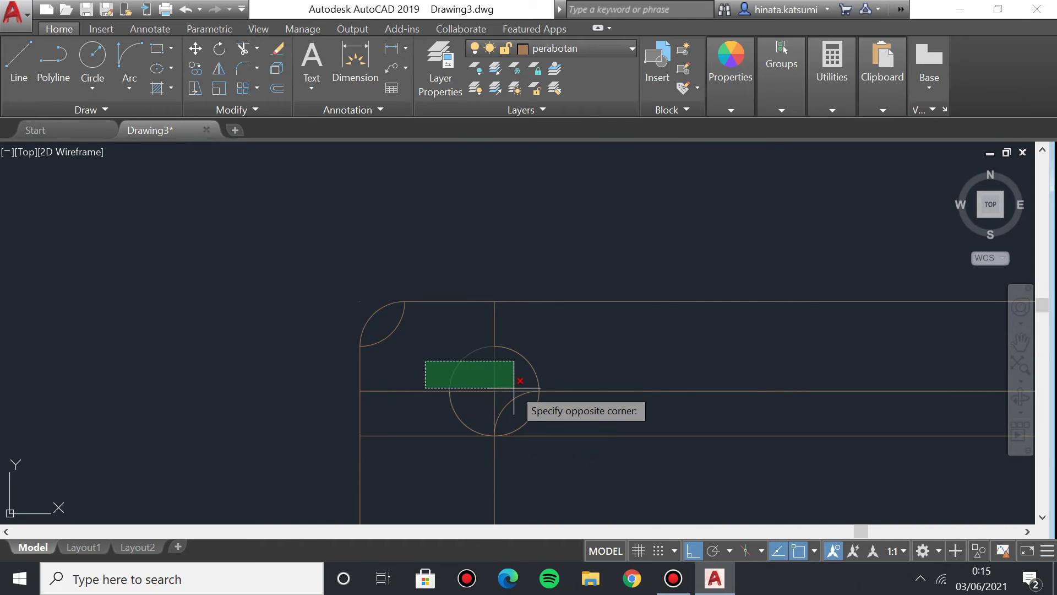
left_click(506, 355)
left_click(423, 319)
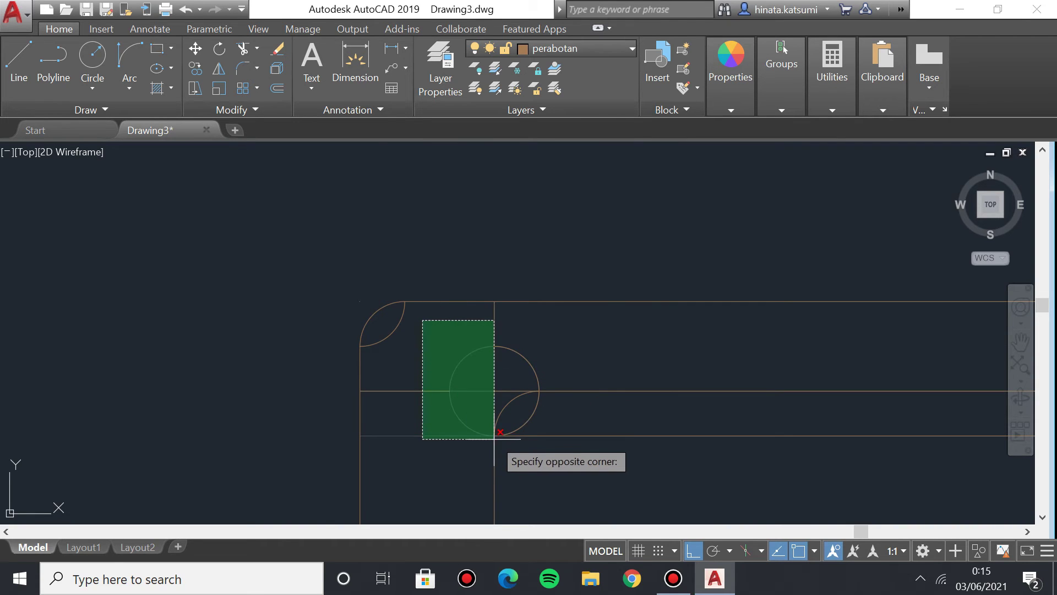
left_click(437, 431)
left_click(447, 318)
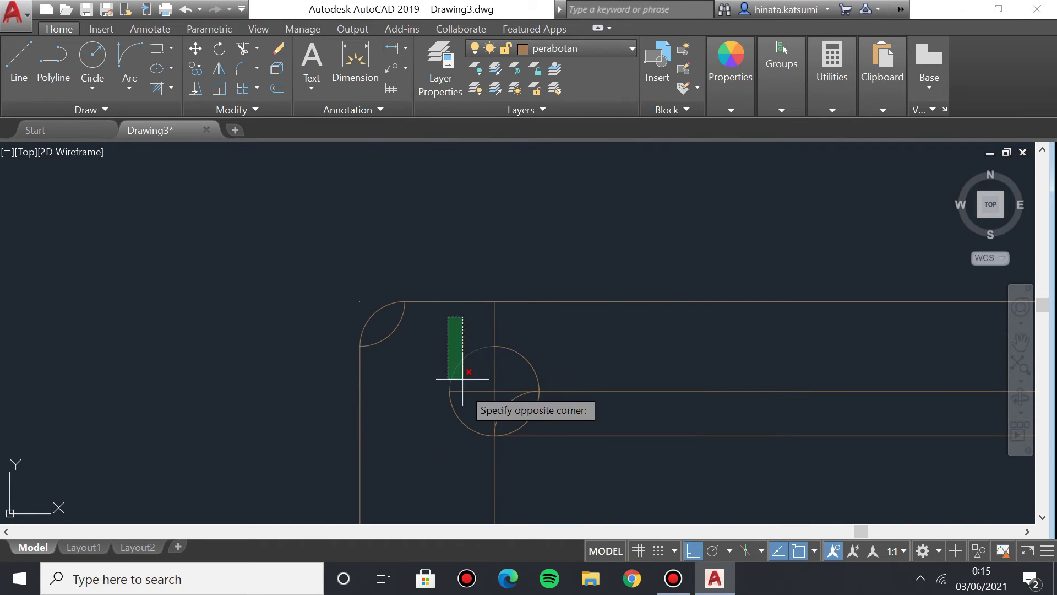
left_click(492, 429)
left_click(479, 328)
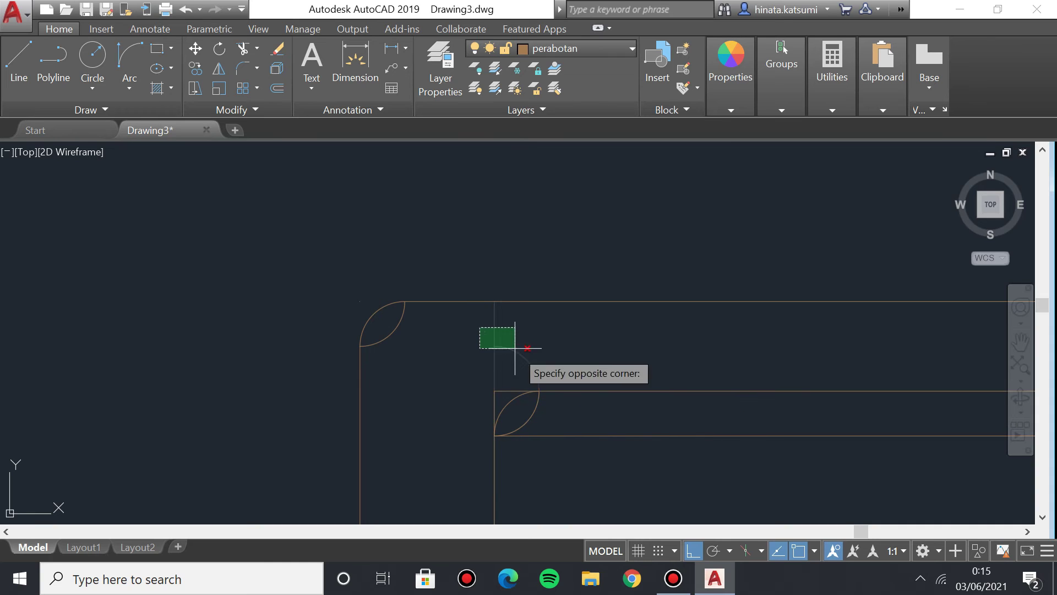
left_click(556, 380)
left_click(485, 378)
left_click(518, 349)
Trim parts of the circle and the overhanging lines where the right inner vertical line crosses the inner horizontal lines.
scroll(518, 349, "up", 2)
scroll(390, 321, "down", 5)
scroll(534, 276, "up", 6)
mouse_move(605, 286)
middle_mouse_down()
mouse_move(637, 297)
mouse_move(315, 291)
middle_mouse_up()
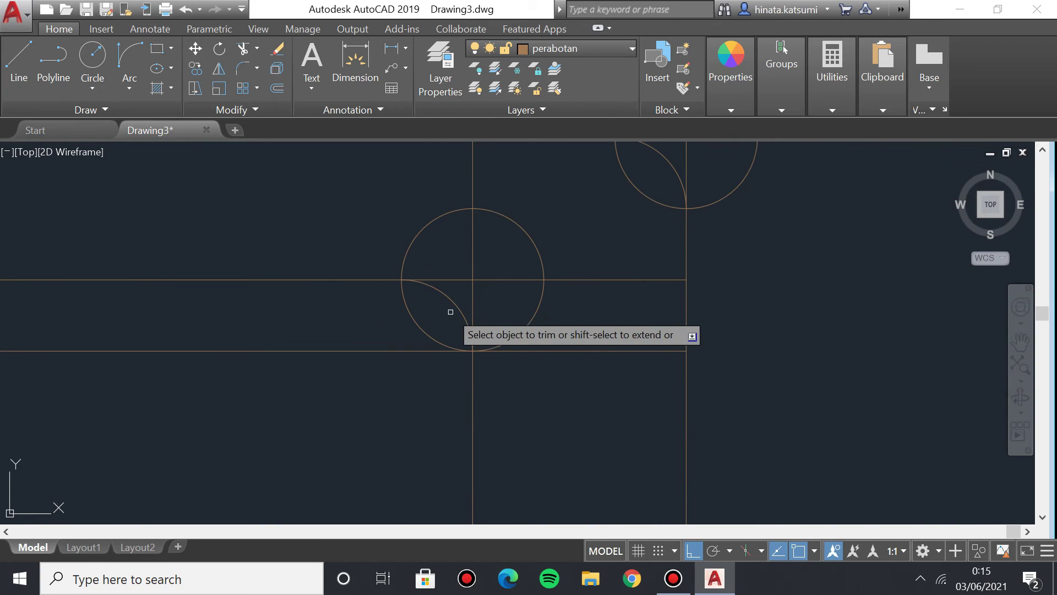
left_click(431, 207)
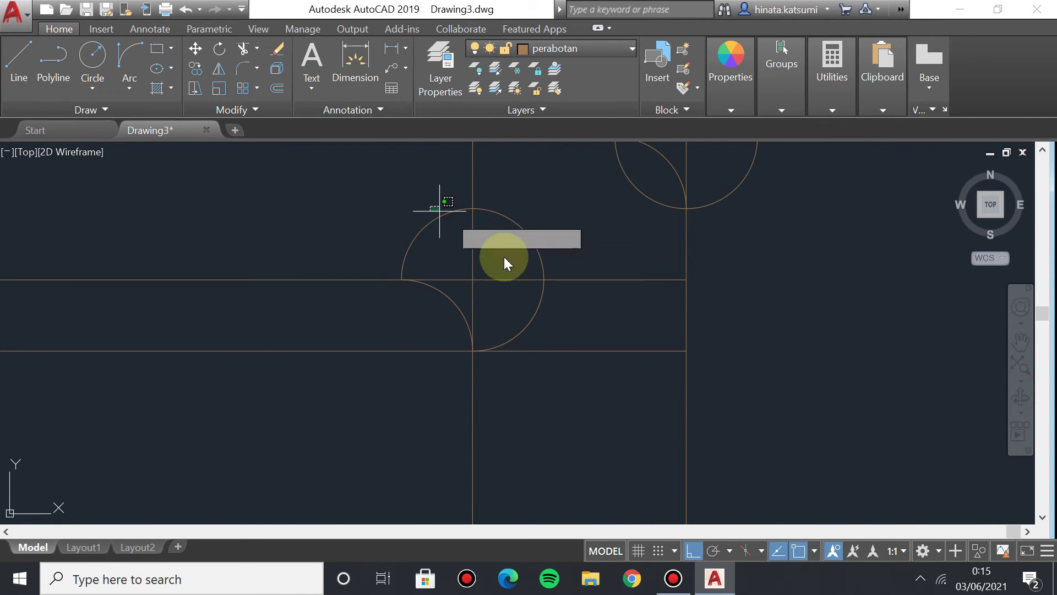
left_click(531, 224)
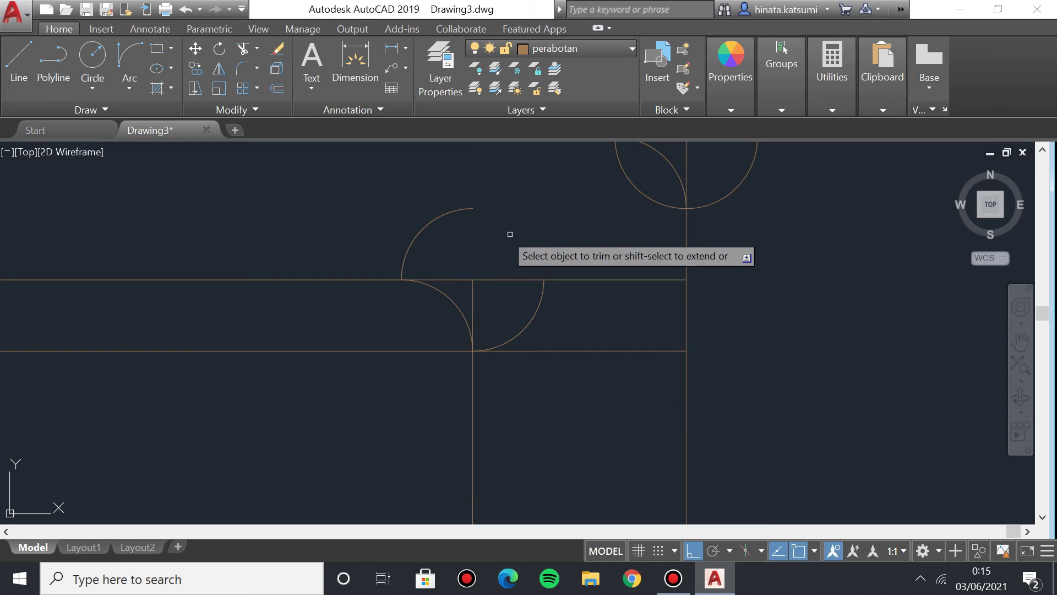
left_click(472, 260)
left_click(561, 348)
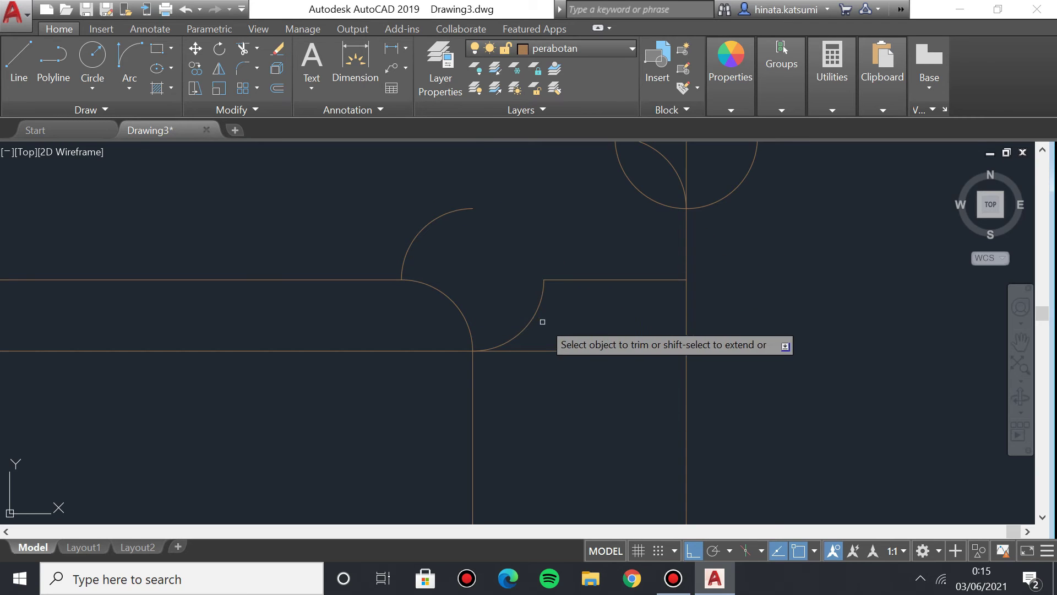
left_click(564, 269)
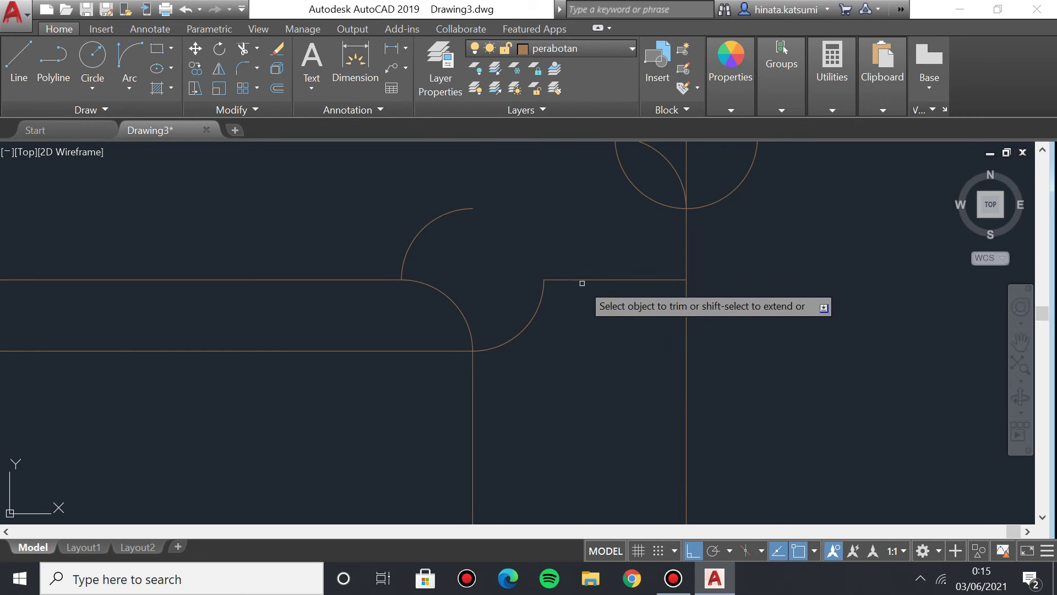
Trim the circle on the rectangle's top-right corner and the corner lines outside its rounding arc.
scroll(625, 180, "up", 2)
middle_click_drag(624, 179, 548, 260)
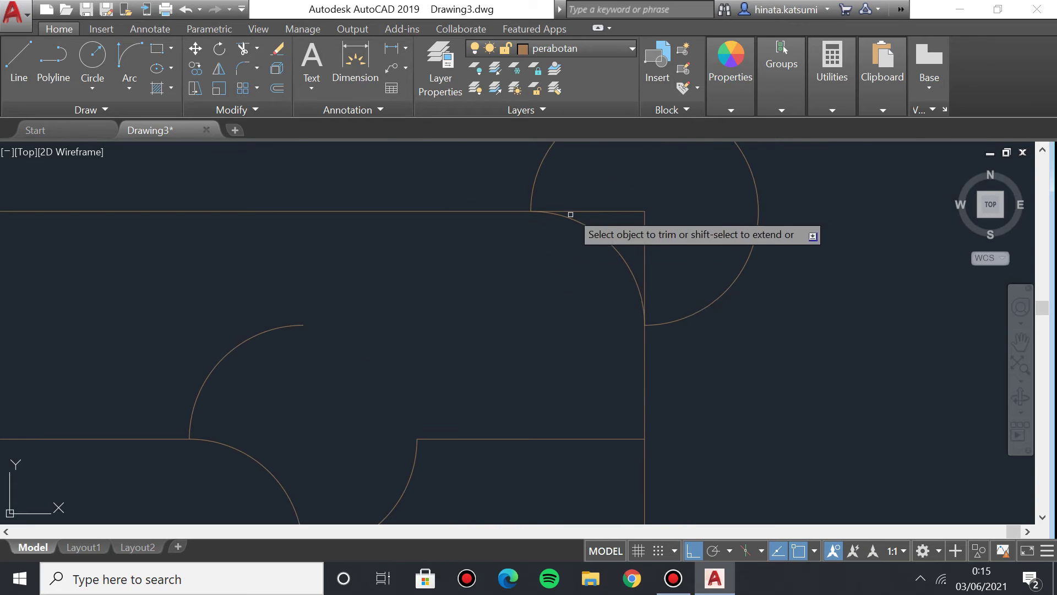
left_click(514, 164)
left_click(680, 182)
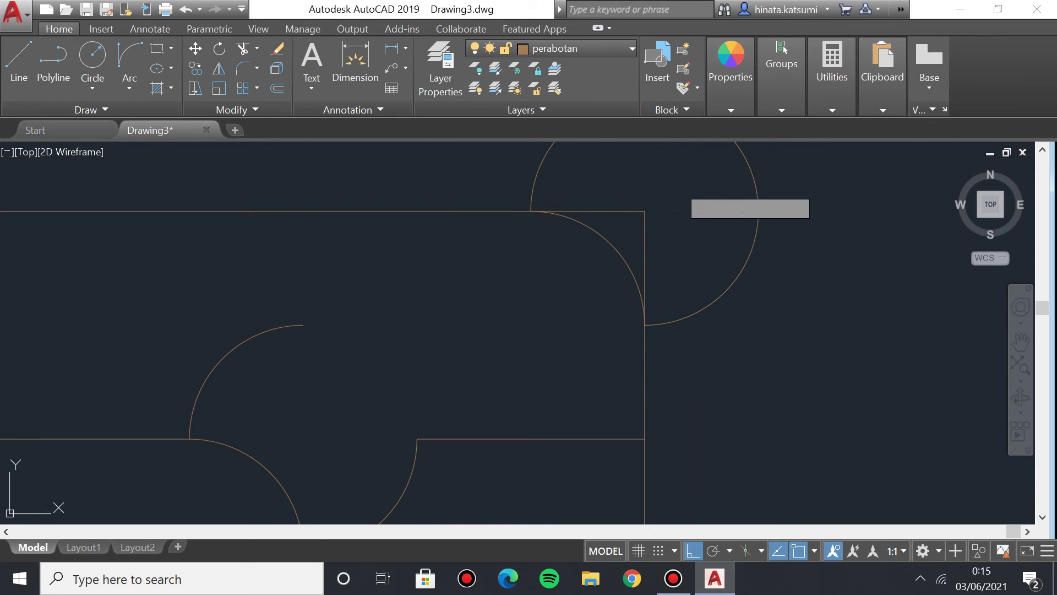
left_click(610, 190)
left_click(675, 245)
scroll(604, 192, "down", 4)
left_click(567, 168)
left_click(668, 172)
Trim parts of the circle and the line ends outside the rounding arcs where the right inner vertical line meets the bottom line.
scroll(601, 278, "down", 4)
scroll(538, 206, "up", 4)
scroll(567, 275, "down", 4)
scroll(434, 378, "up", 5)
scroll(370, 243, "down", 2)
scroll(370, 242, "up", 2)
left_click(446, 246)
left_click(261, 399)
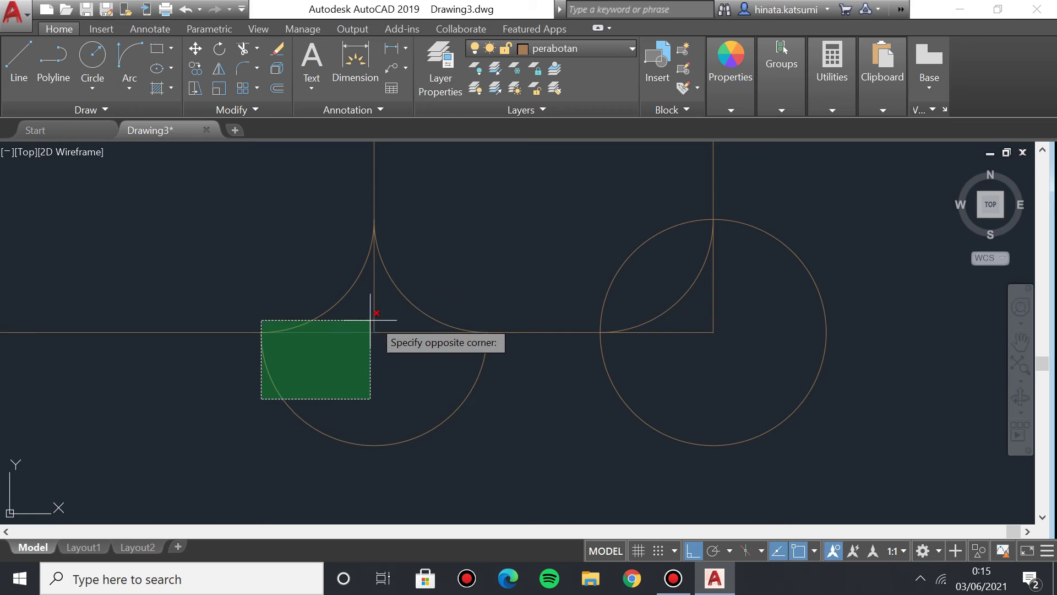
left_click(400, 332)
scroll(364, 393, "down", 5)
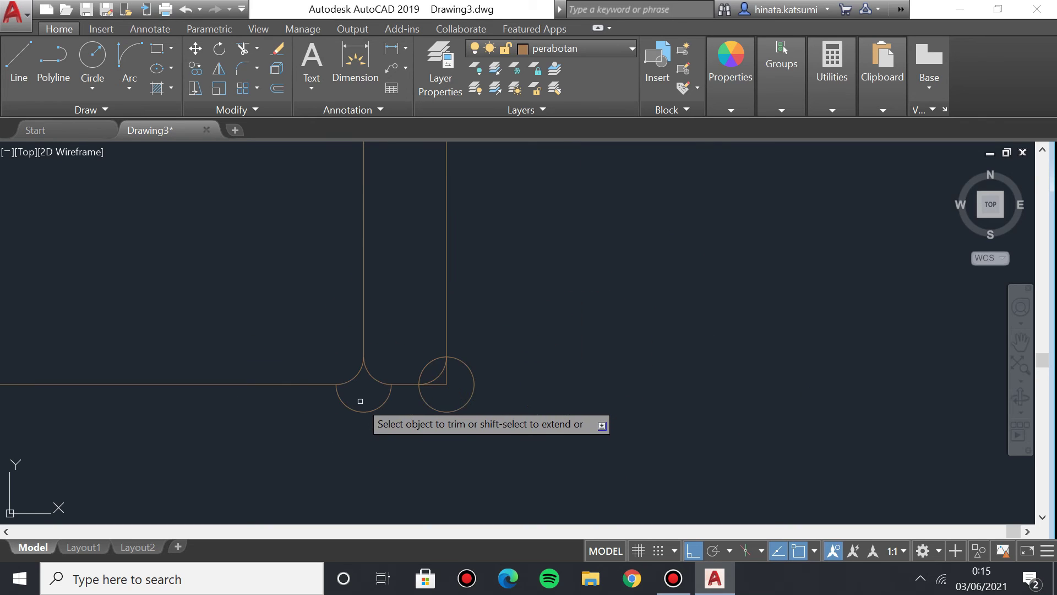
Trim the outer part of the circle on the rectangle's bottom-right corner and the corner lines outside its rounding arc.
left_click(414, 359)
left_click(492, 393)
scroll(462, 386, "up", 5)
left_click(384, 349)
left_click(420, 380)
scroll(298, 308, "down", 5)
scroll(578, 323, "down", 5)
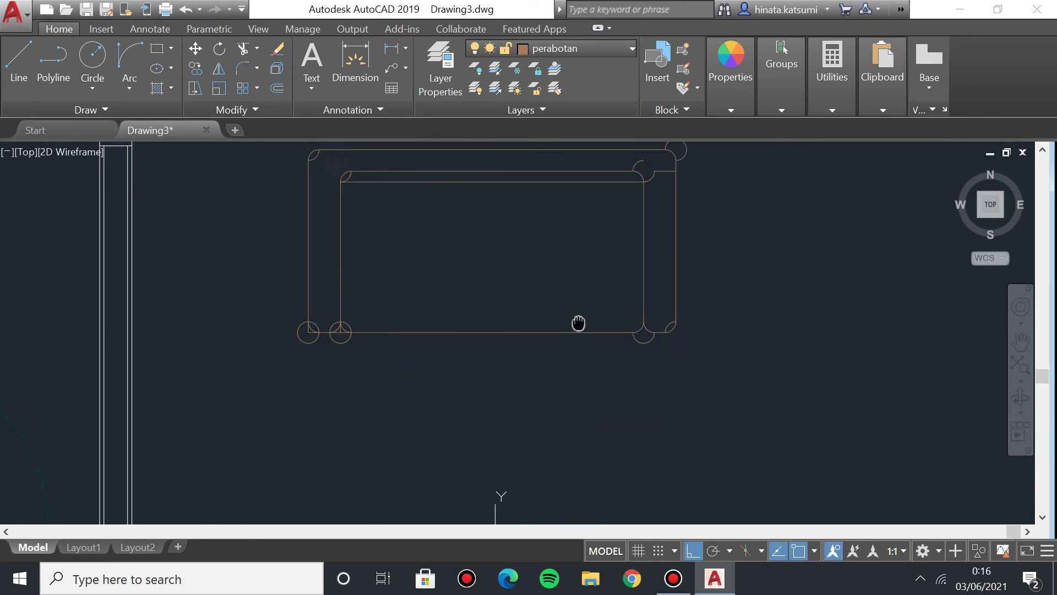
Trim the circles and line ends outside the rounding arcs at the bottom-left corner and the left inner vertical line's lower end.
scroll(503, 369, "up", 5)
left_click(193, 309)
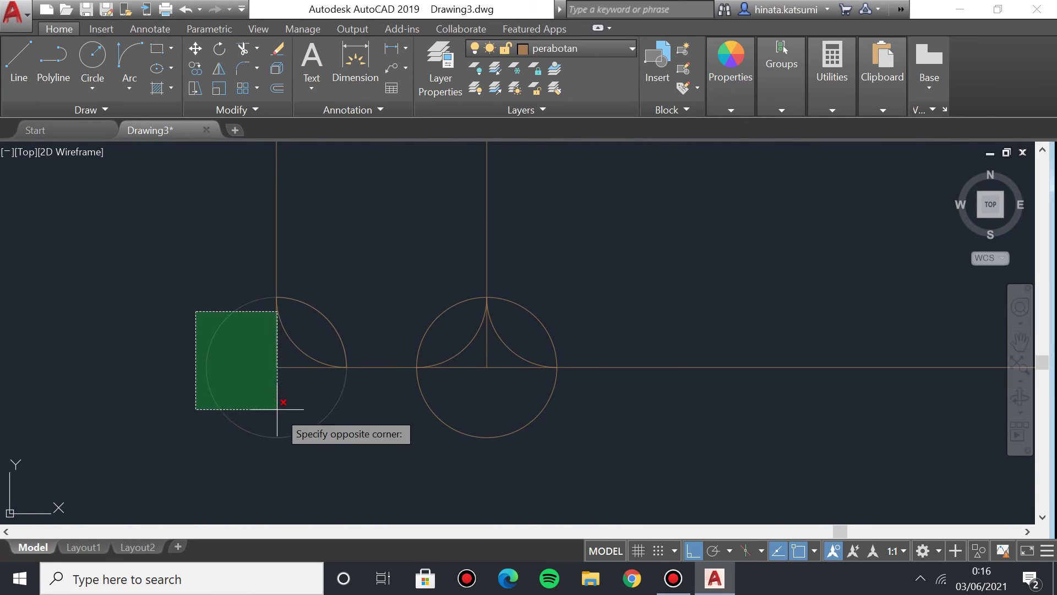
left_click(278, 415)
left_click(475, 361)
left_click(524, 431)
left_click(440, 325)
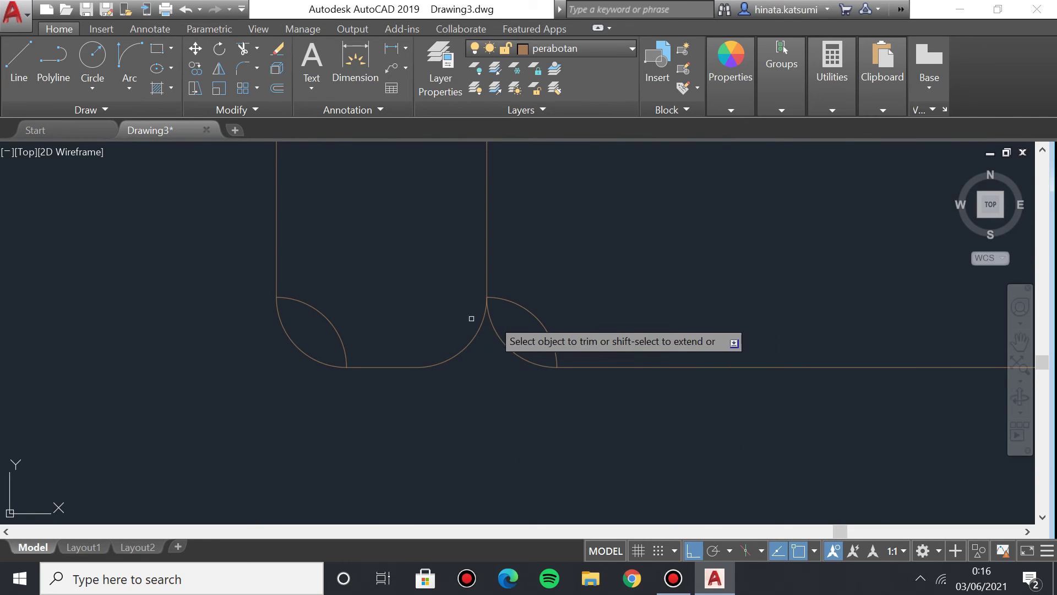
scroll(498, 308, "down", 5)
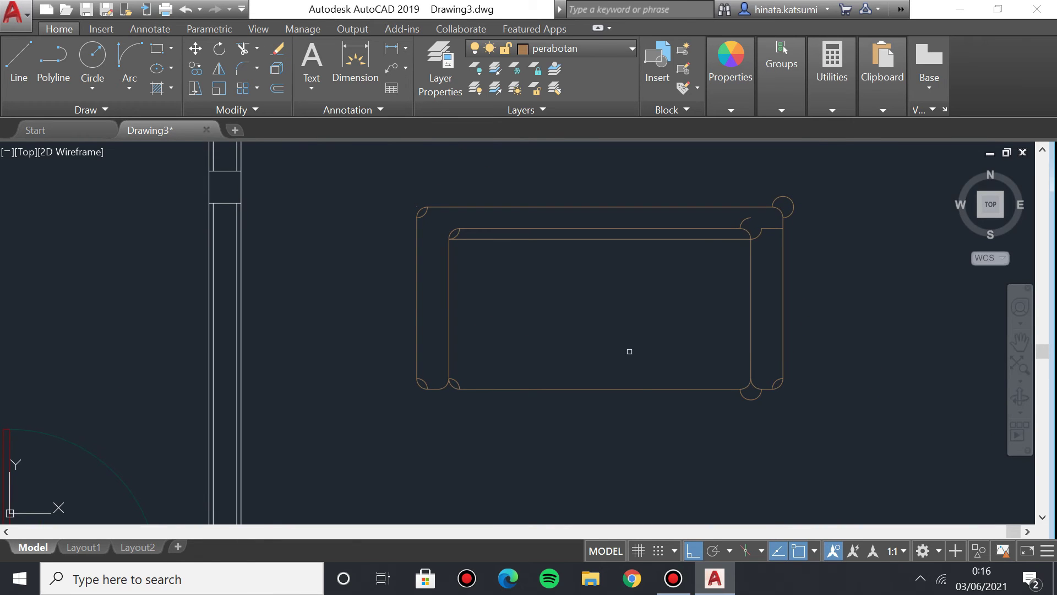
Delete the leftover circle arcs and the short line segment around the sofa's corners, keeping only the rounded outline.
scroll(519, 229, "up", 4)
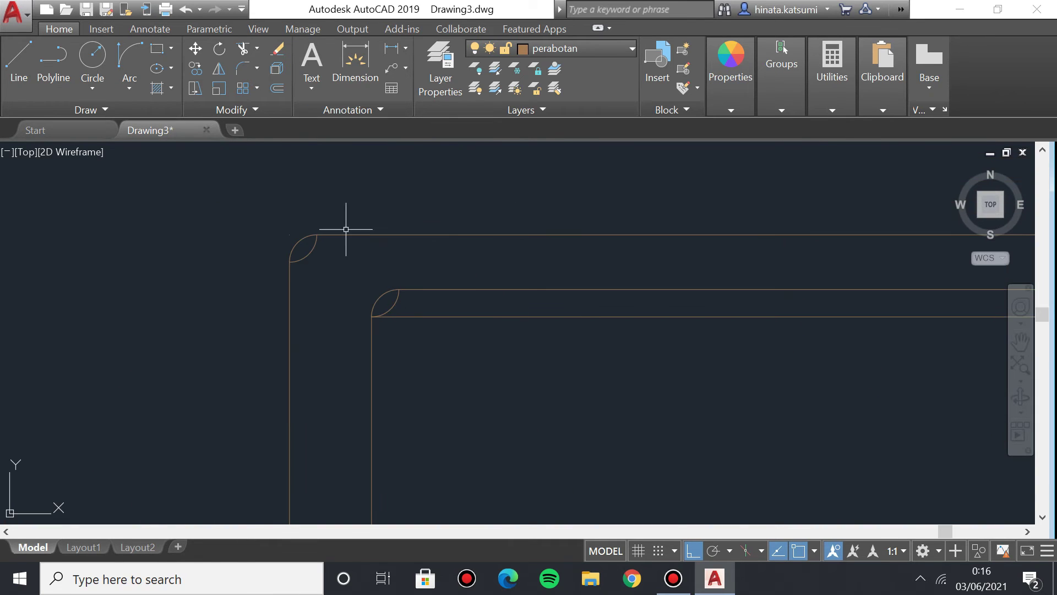
left_click(392, 317)
scroll(403, 220, "down", 3)
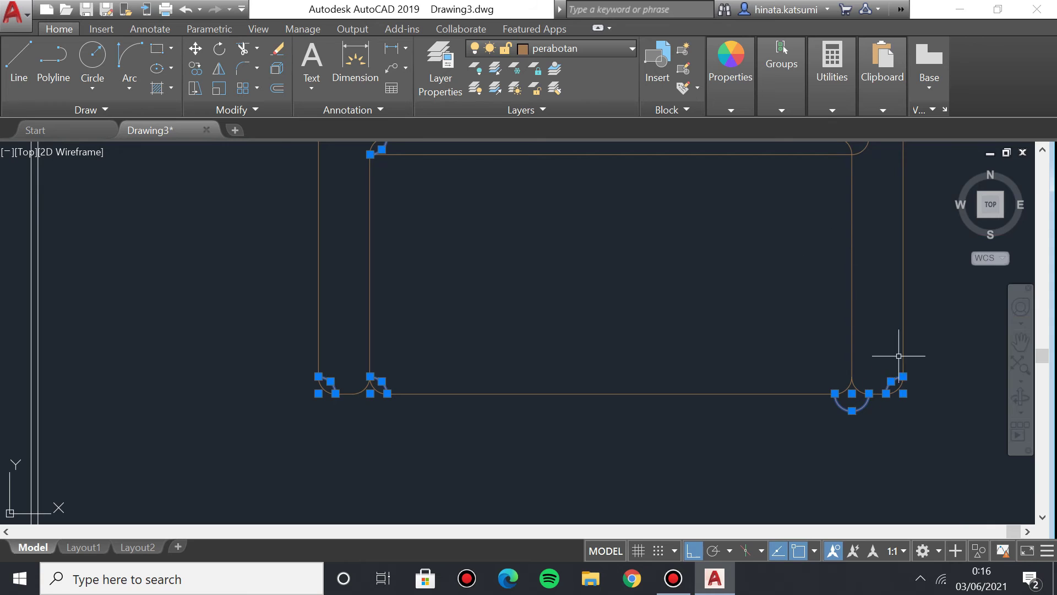
middle_click_drag(879, 294, 831, 448)
scroll(829, 326, "up", 3)
left_click(804, 283)
left_click(786, 275)
mouse_move(788, 271)
left_click(870, 330)
left_click(823, 300)
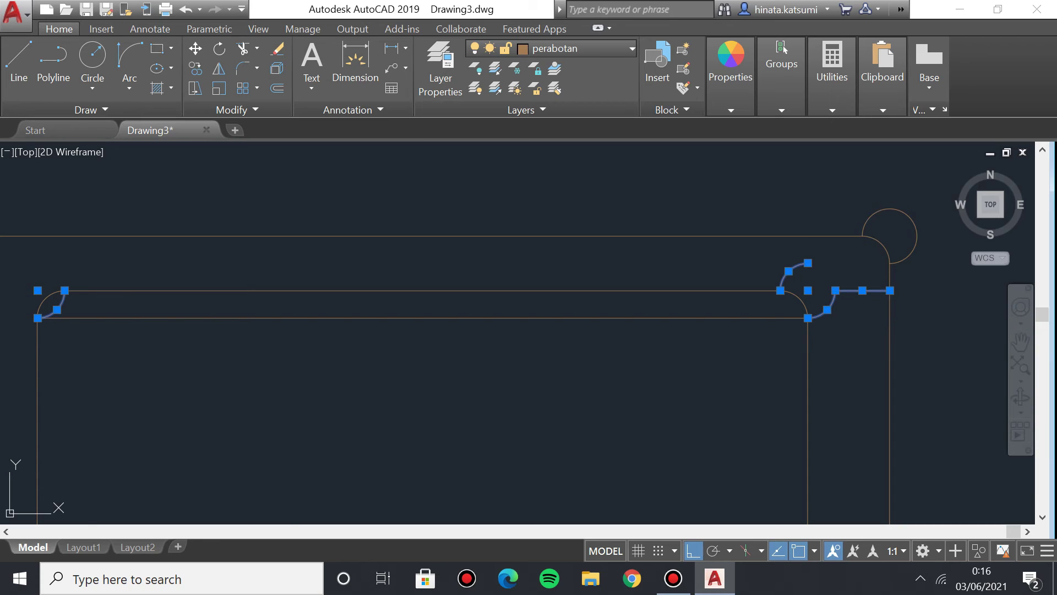
scroll(823, 244, "down", 3)
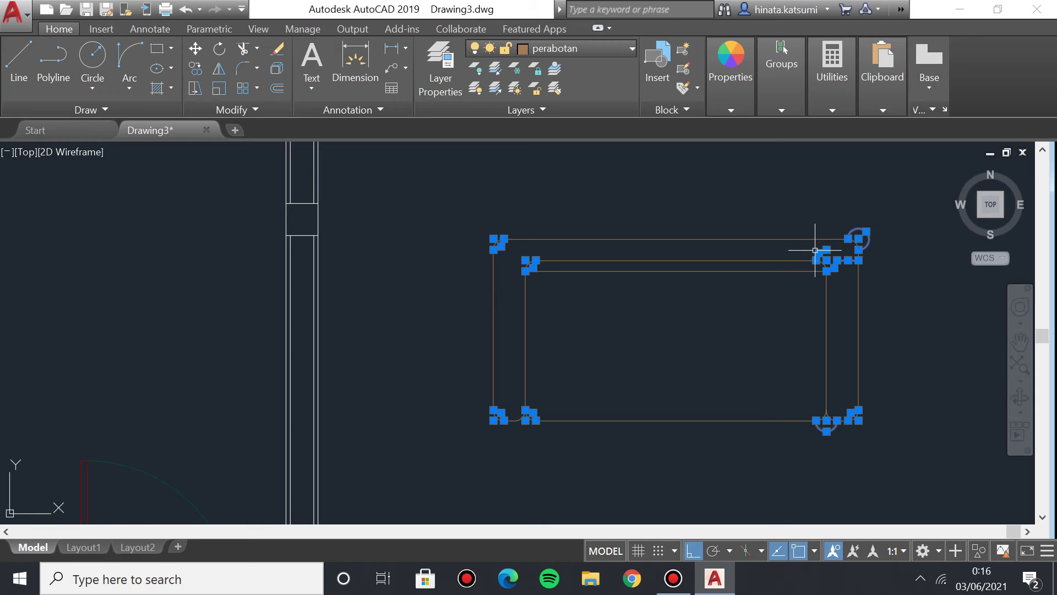
key("Escape")
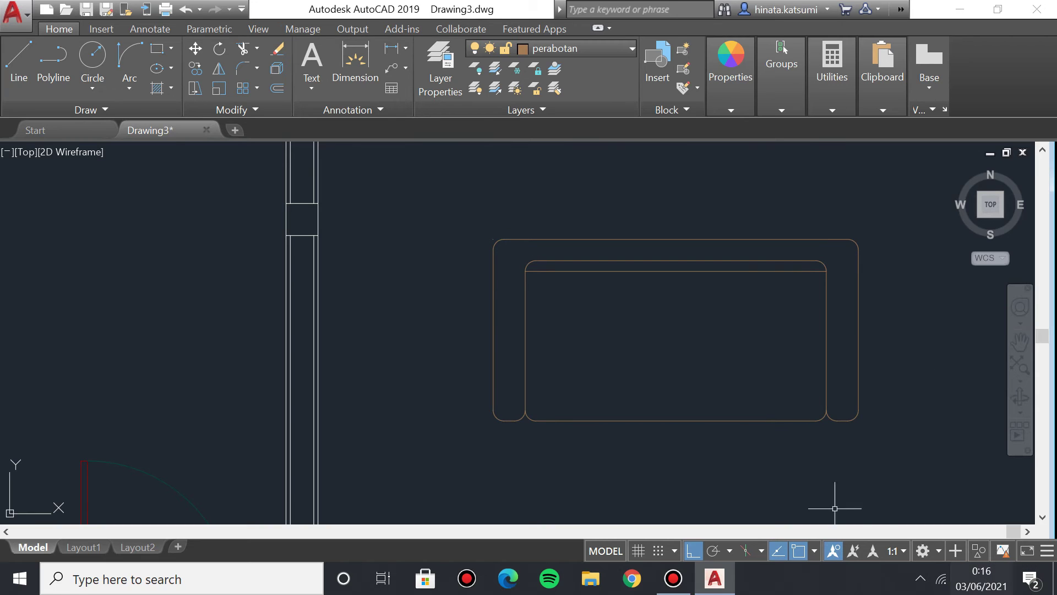
middle_click_drag(721, 387, 558, 432)
left_click(19, 59)
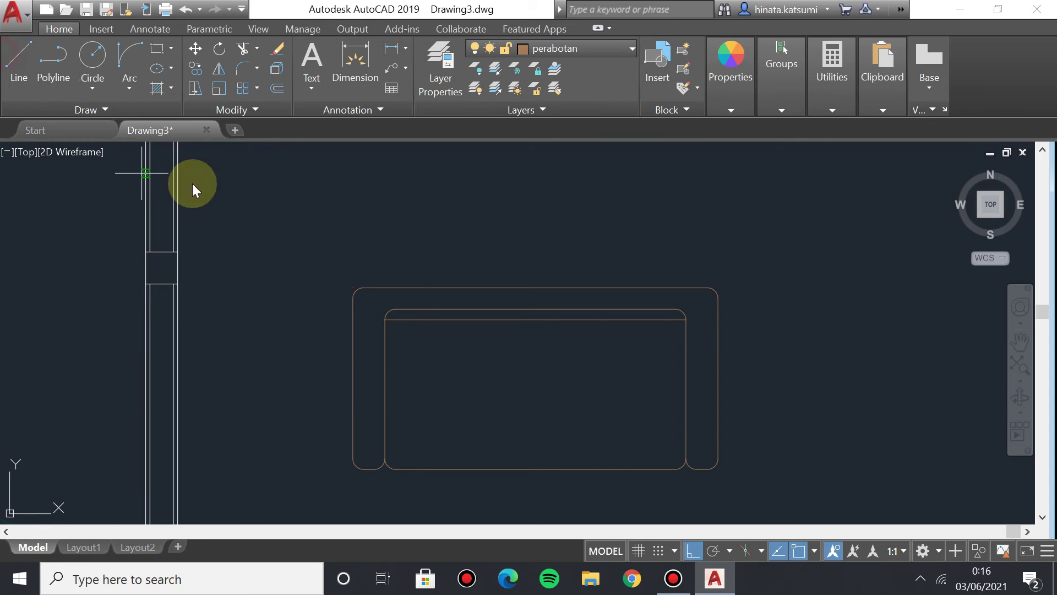
middle_click_drag(463, 367, 449, 315)
scroll(463, 347, "up", 2)
left_click(311, 291)
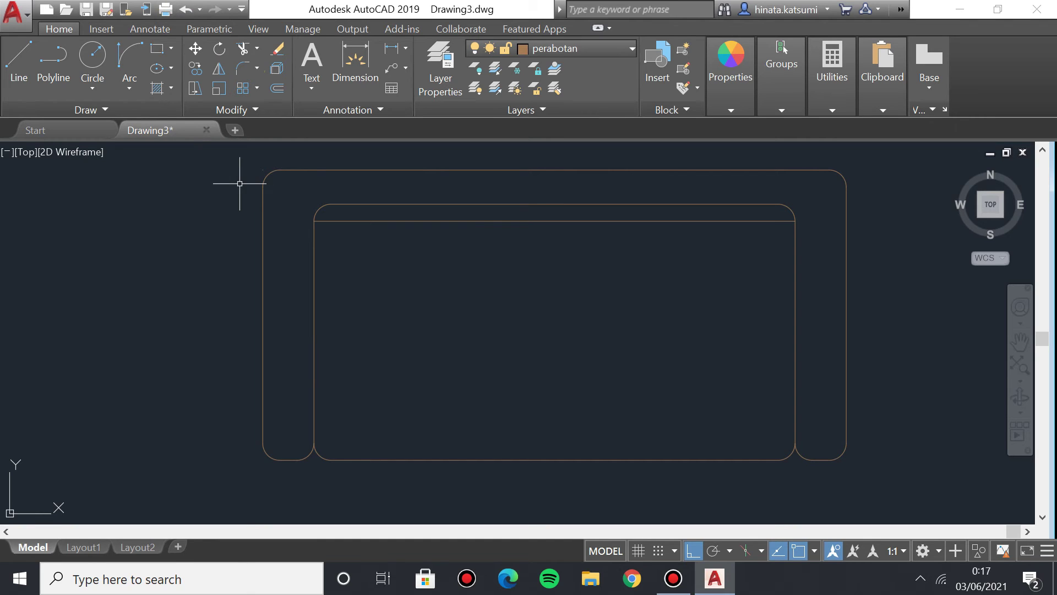
middle_click_drag(685, 321, 488, 337)
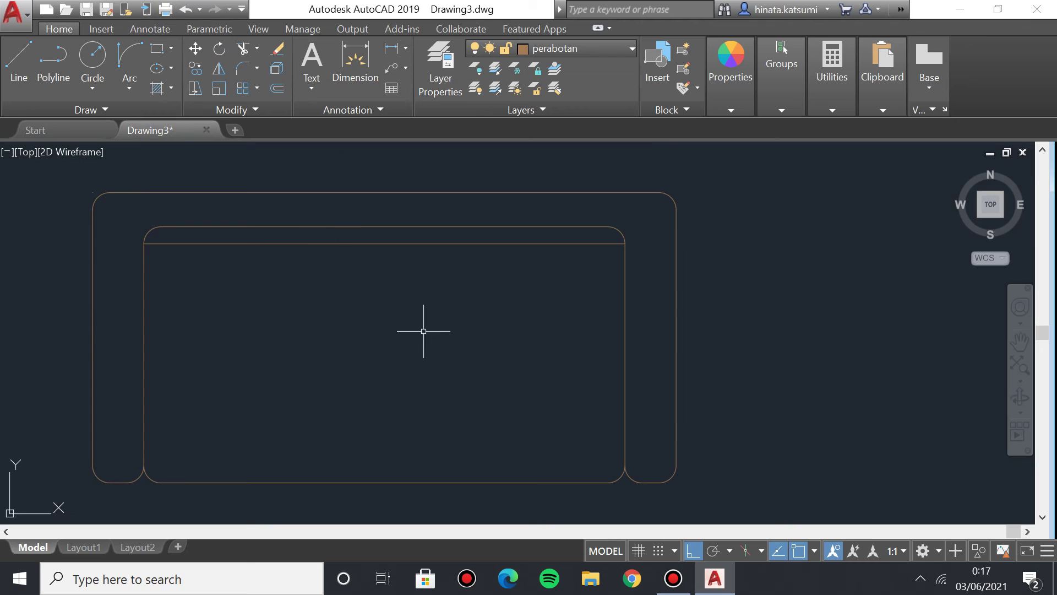
middle_click_drag(425, 331, 411, 270)
left_click(27, 57)
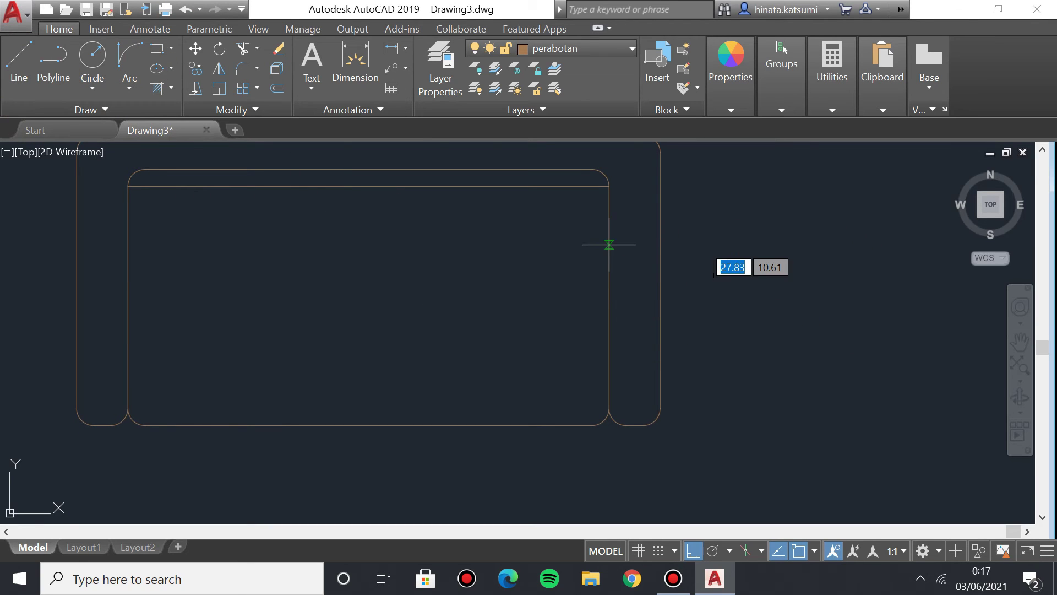
Try to offset the seat's right vertical line inward.
type("off")
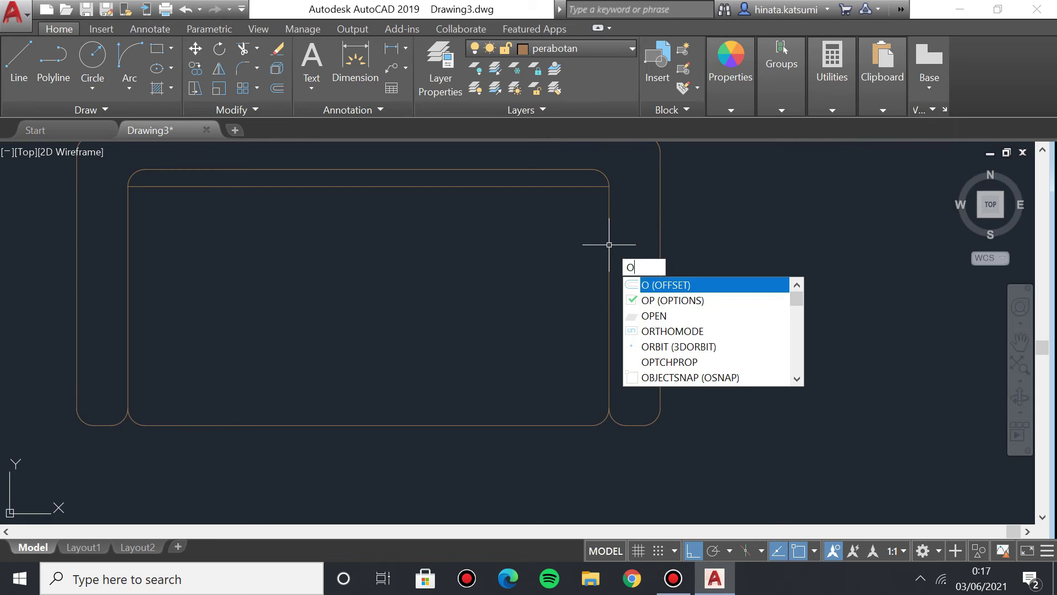
key("Return")
left_click(609, 244)
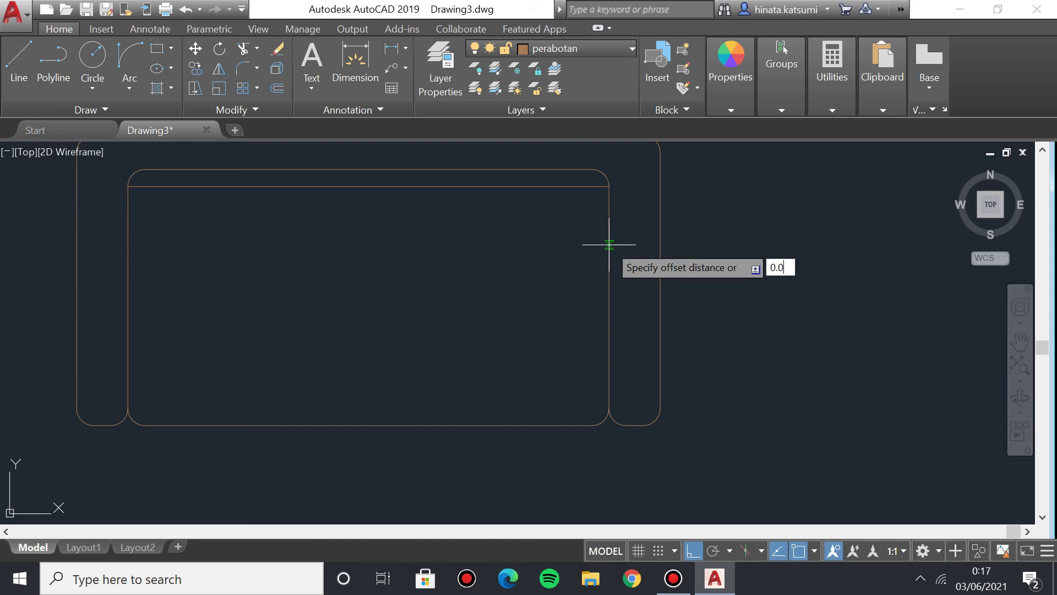
left_click(609, 246)
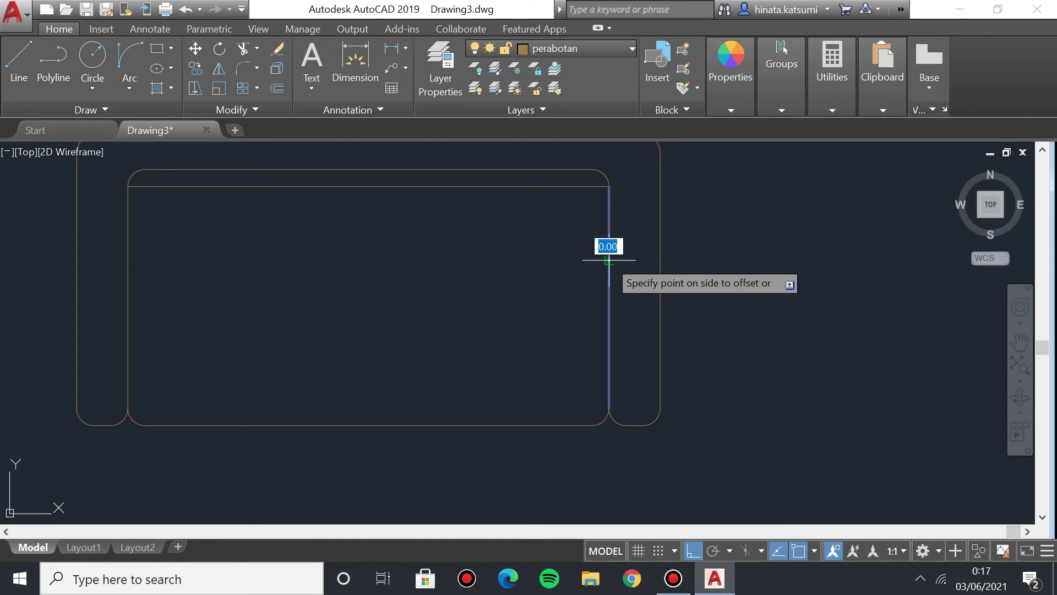
left_click(567, 300)
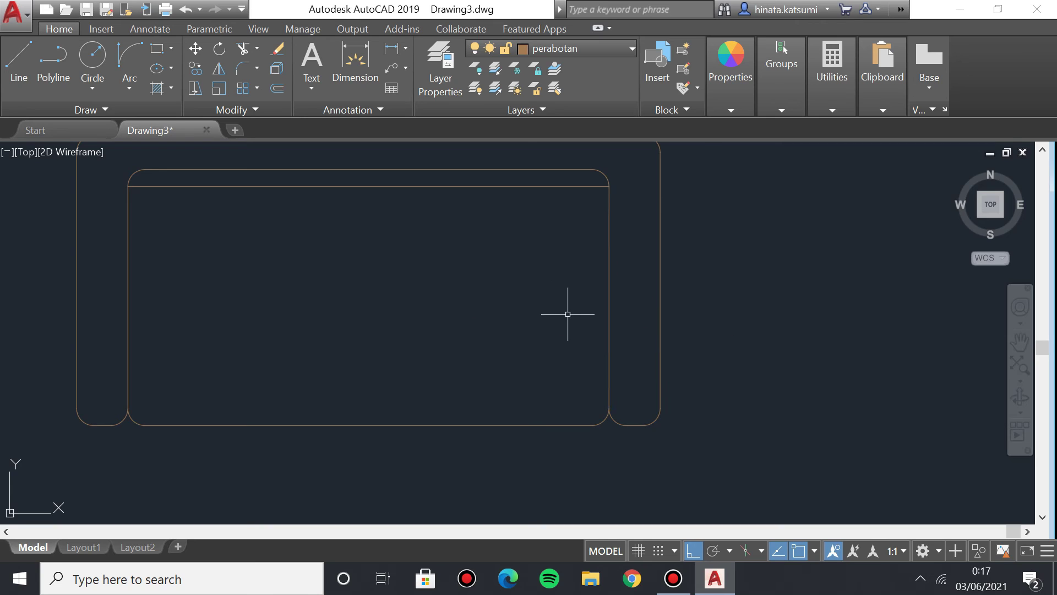
Offset the seat's right vertical line to the middle of the sofa and extend the copy down to the front edge.
type("of")
key("Return")
type("0")
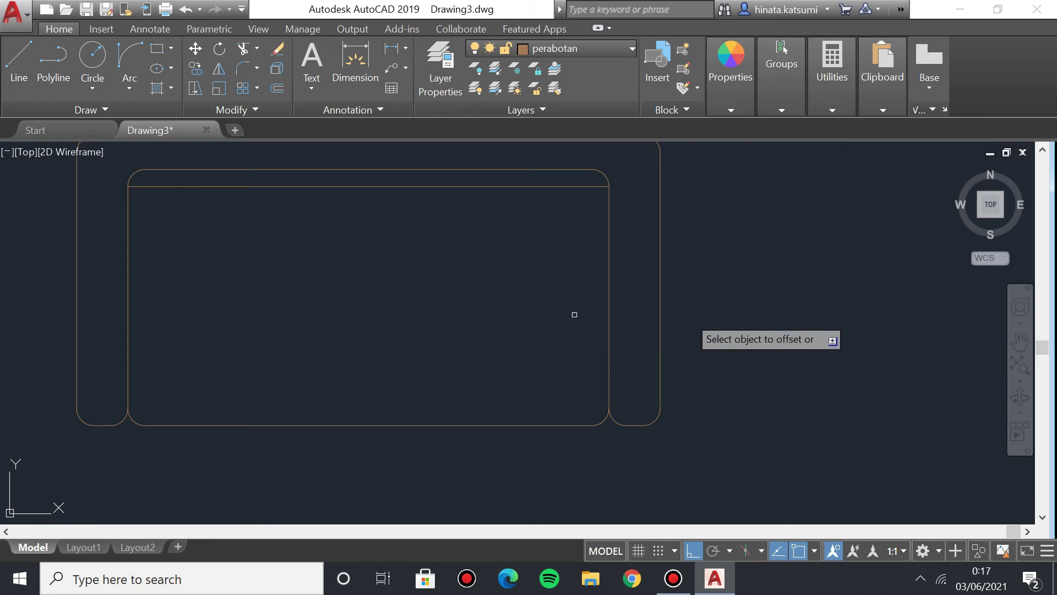
left_click(608, 335)
left_click(188, 349)
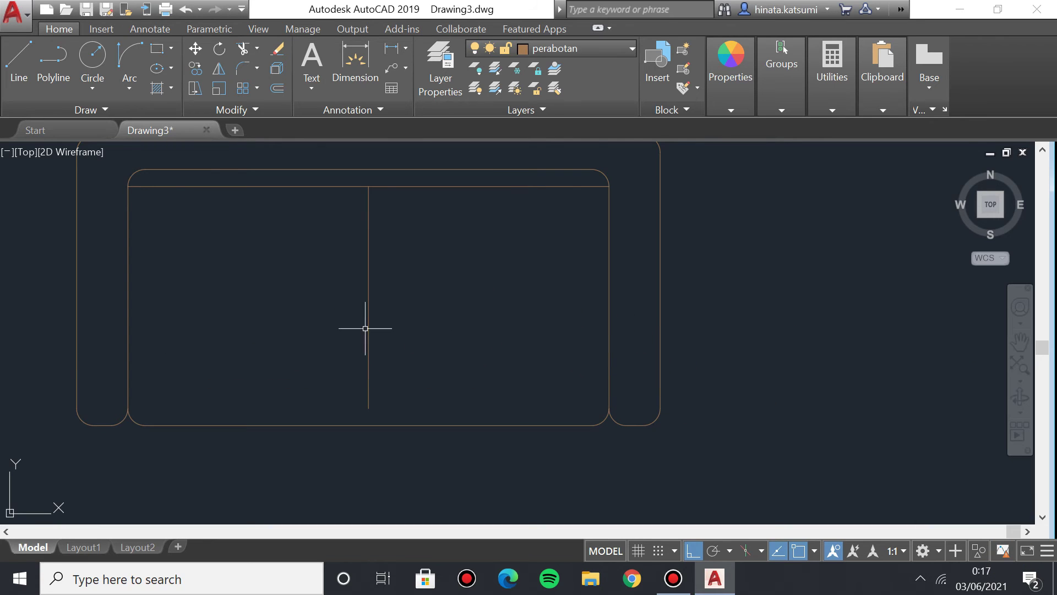
left_click(369, 407)
key("Escape")
key("Escape")
scroll(317, 330, "down", 4)
scroll(243, 294, "up", 2)
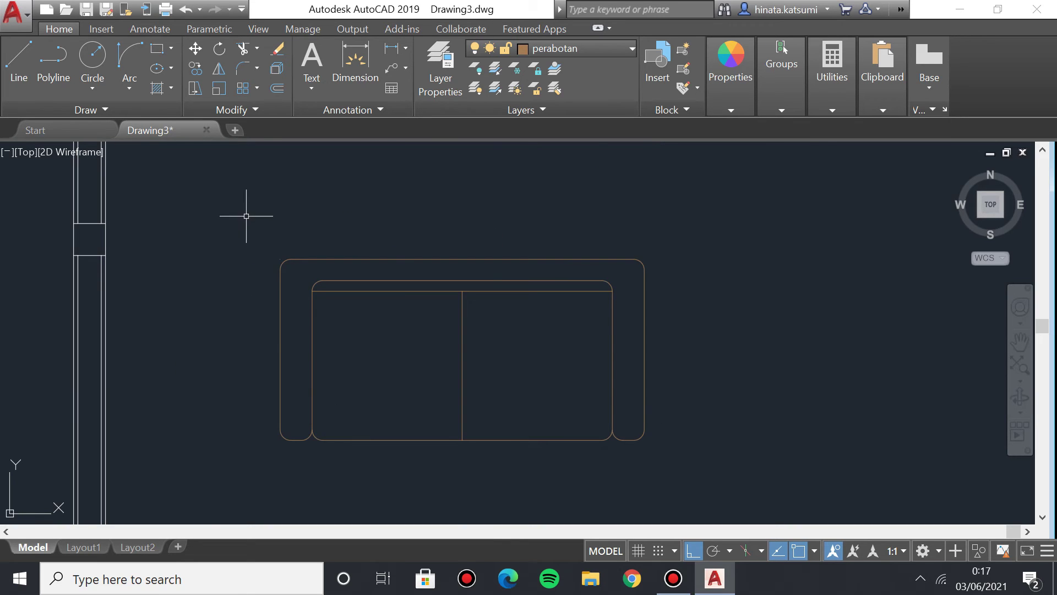
Select all the lines and arcs of the sofa and combine them into one group.
left_click(246, 216)
left_click(776, 469)
scroll(448, 365, "down", 2)
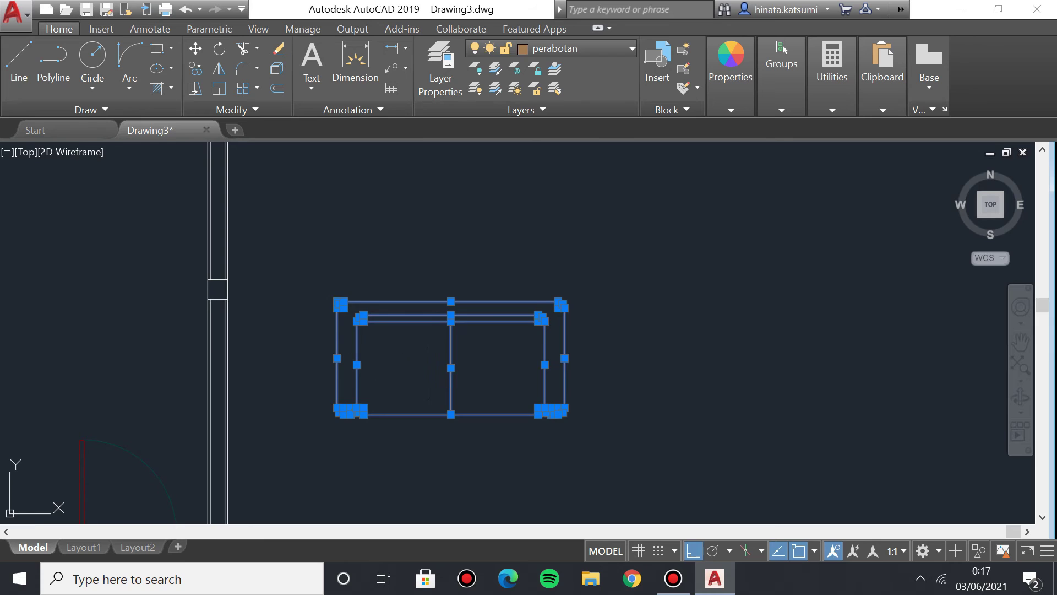
middle_click_drag(470, 419, 504, 377)
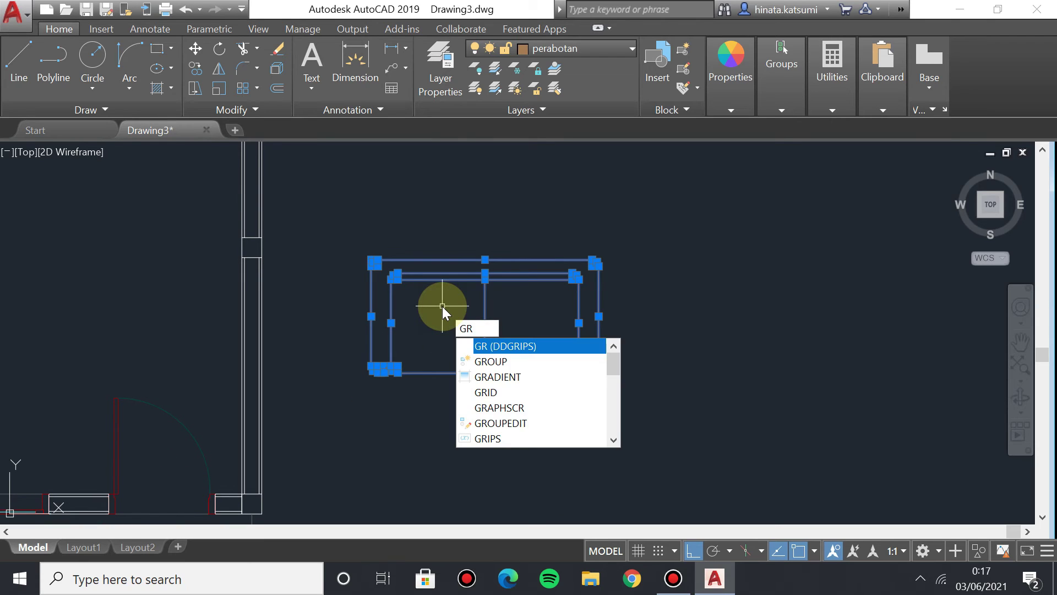
type("oup")
key("Return")
Move the grouped sofa horizontally into the house's upper-right room, placing its right armrest beside the right exterior wall.
left_click(356, 225)
left_click(706, 382)
scroll(418, 306, "down", 2)
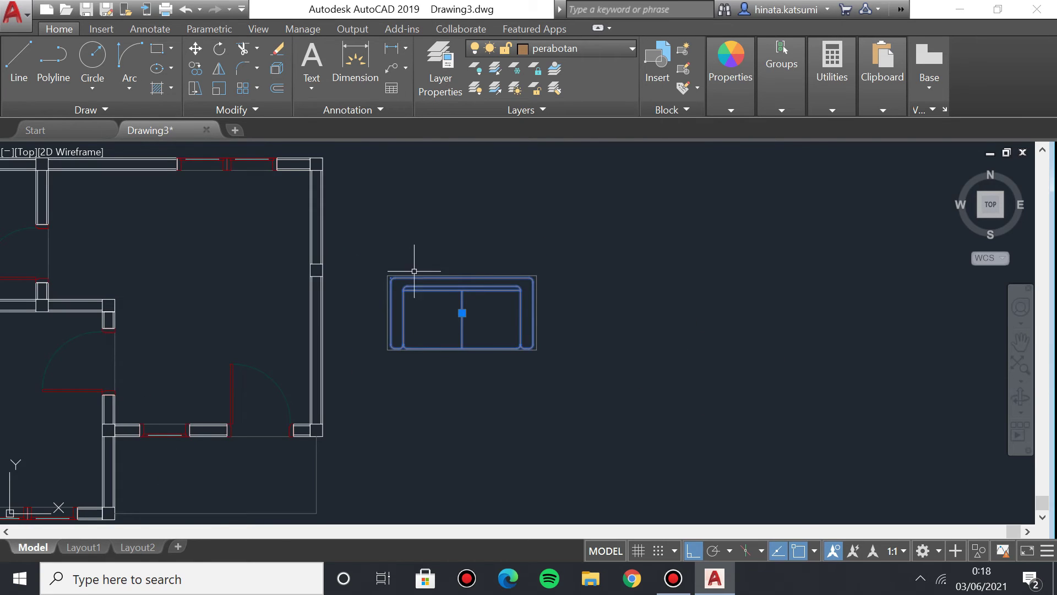
middle_click_drag(414, 271, 473, 264)
scroll(472, 264, "up", 2)
left_click(621, 344)
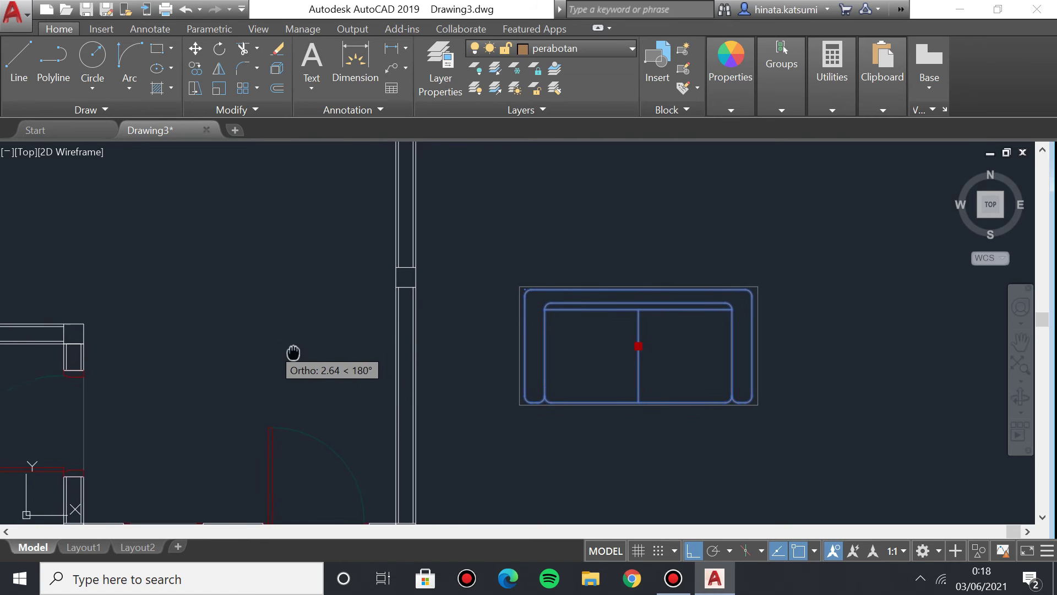
middle_click_drag(288, 354, 297, 354)
scroll(308, 352, "up", 5)
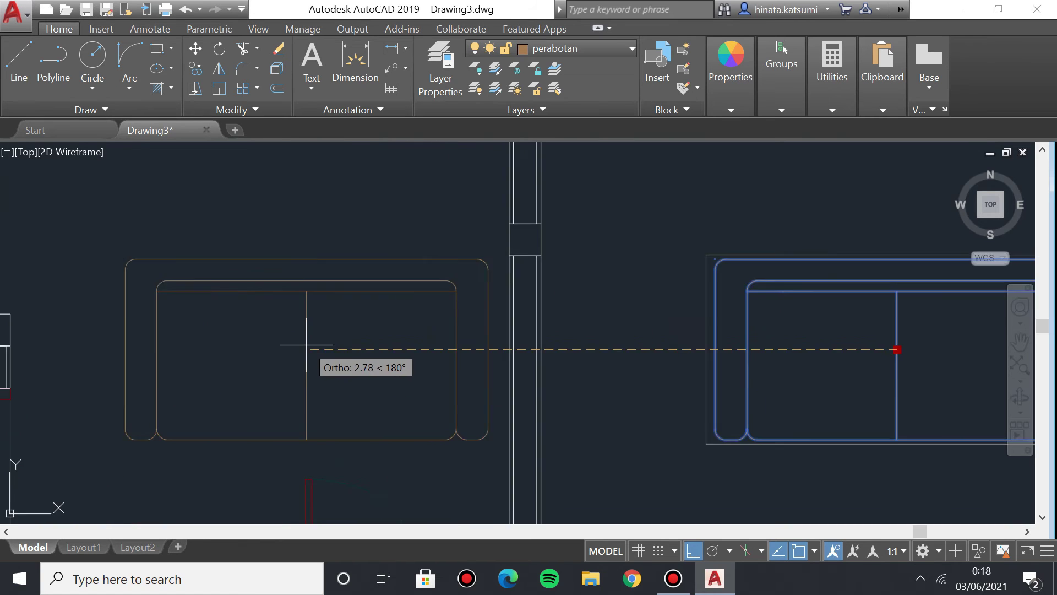
left_click(334, 342)
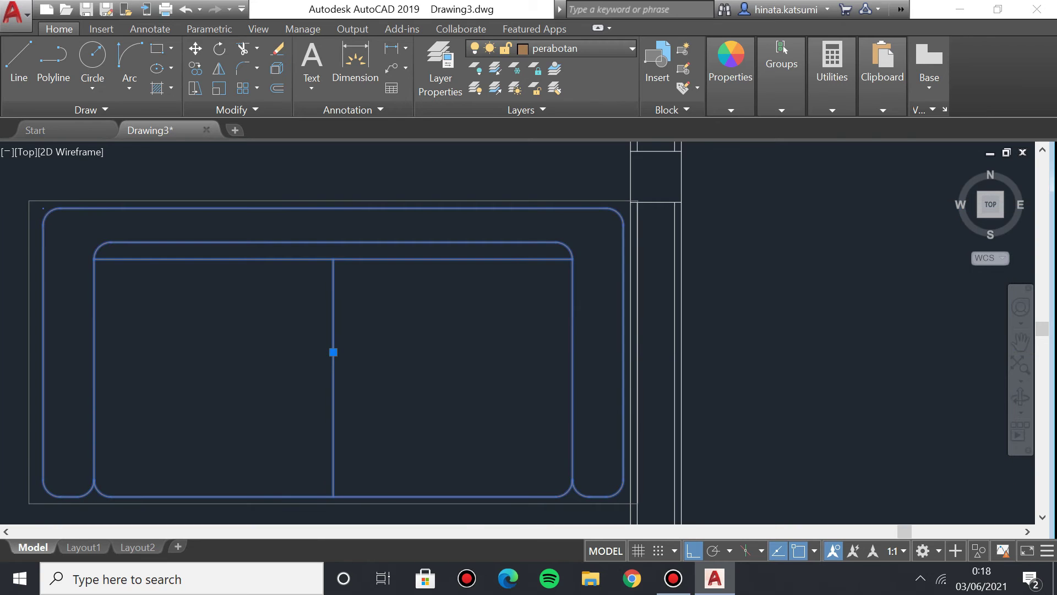
scroll(334, 344, "down", 4)
key("Escape")
scroll(334, 344, "down", 3)
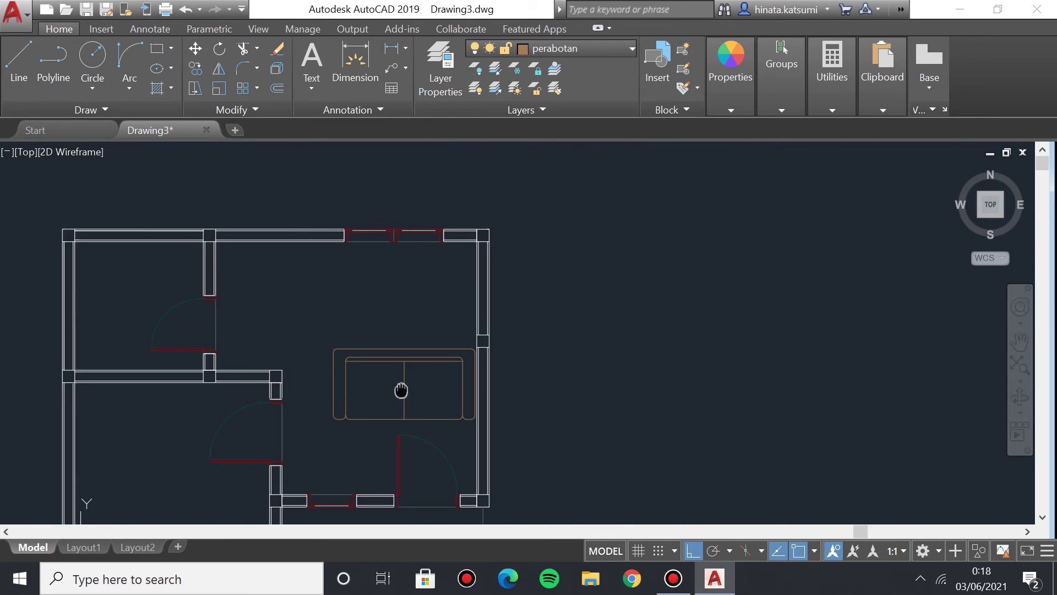
scroll(655, 361, "down", 2)
scroll(464, 354, "up", 3)
middle_click_drag(465, 354, 517, 386)
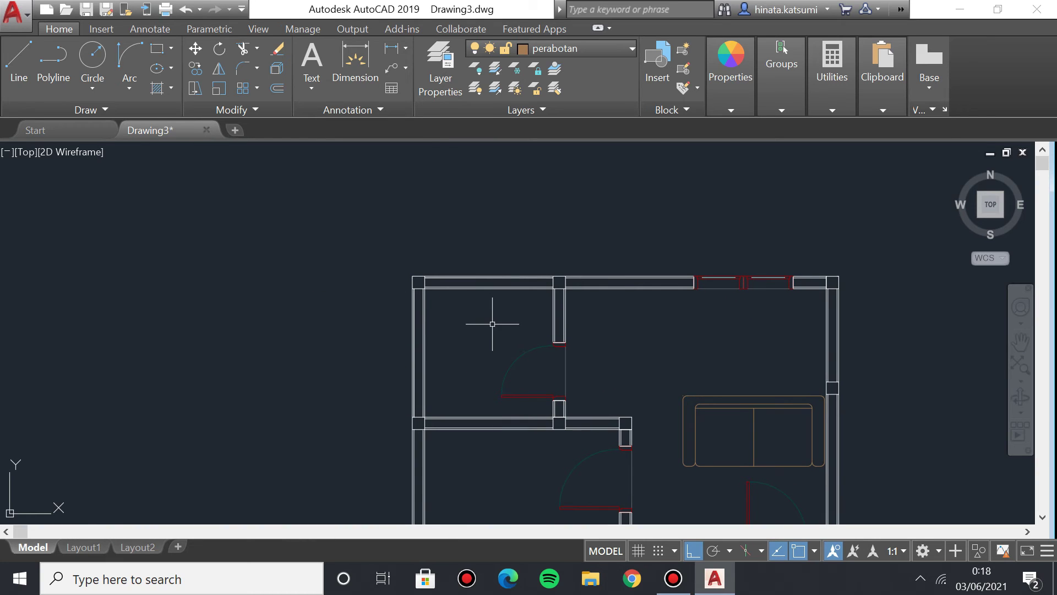
middle_click_drag(482, 316, 431, 322)
scroll(477, 340, "up", 2)
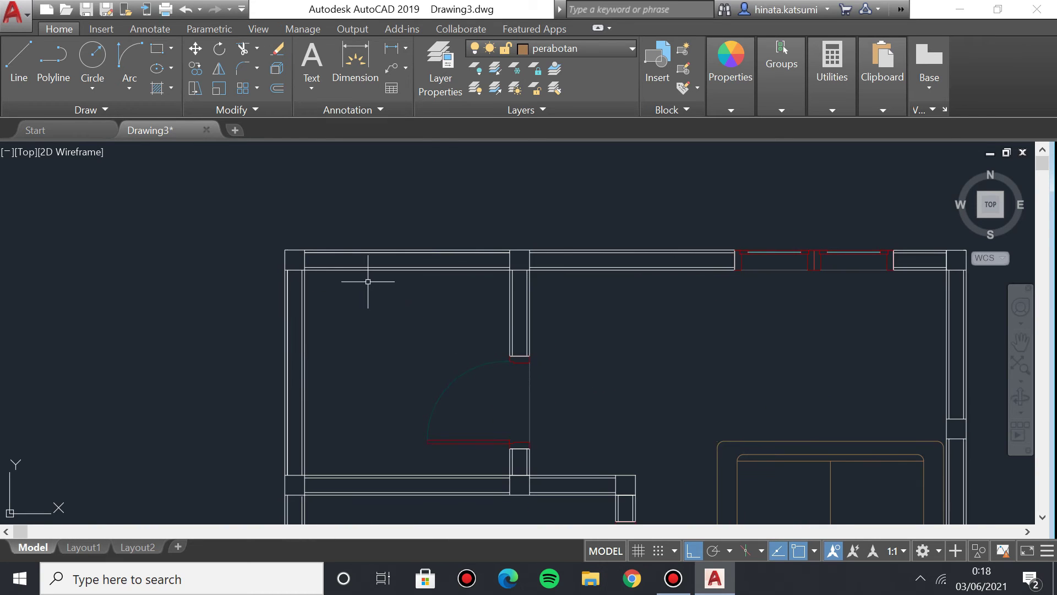
scroll(261, 281, "down", 2)
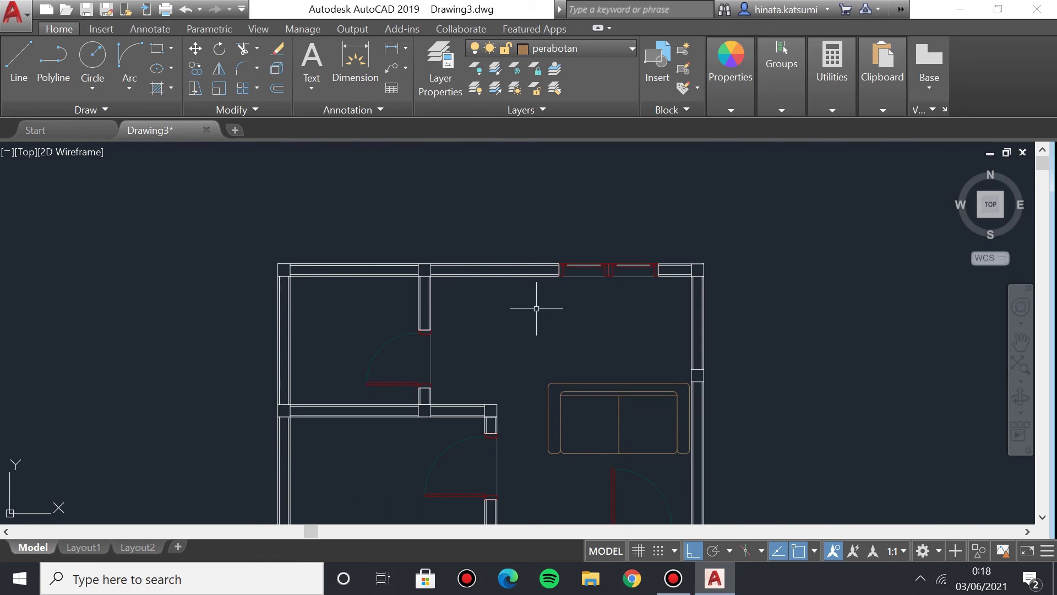
scroll(331, 237, "down", 3)
scroll(331, 236, "up", 3)
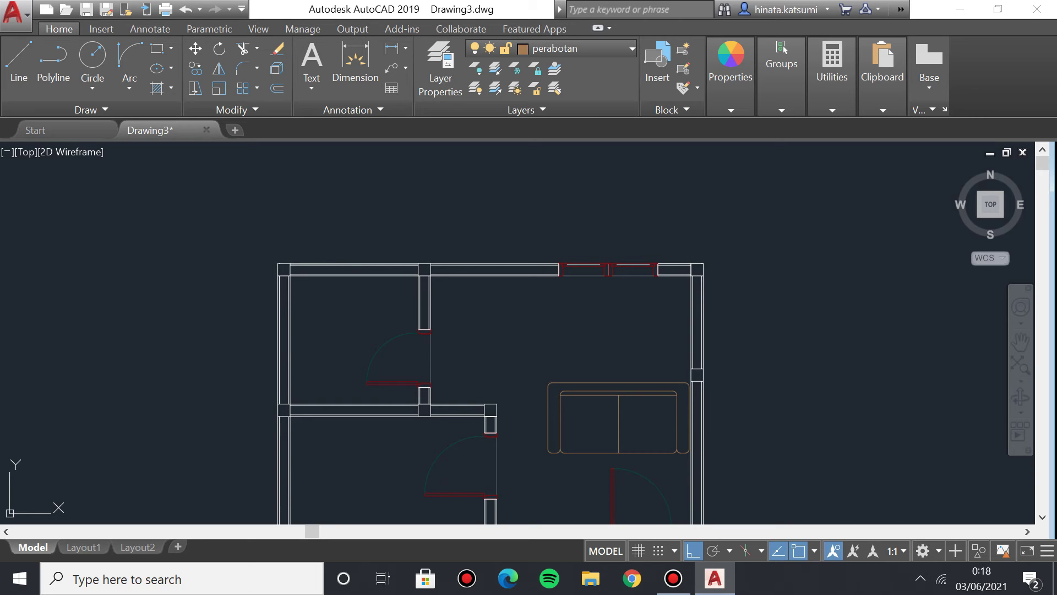
Insert the Toilet - top block from House Designer.dwg in the DesignCenter outside the house's right wall, and close the DesignCenter.
key("ctrl+2")
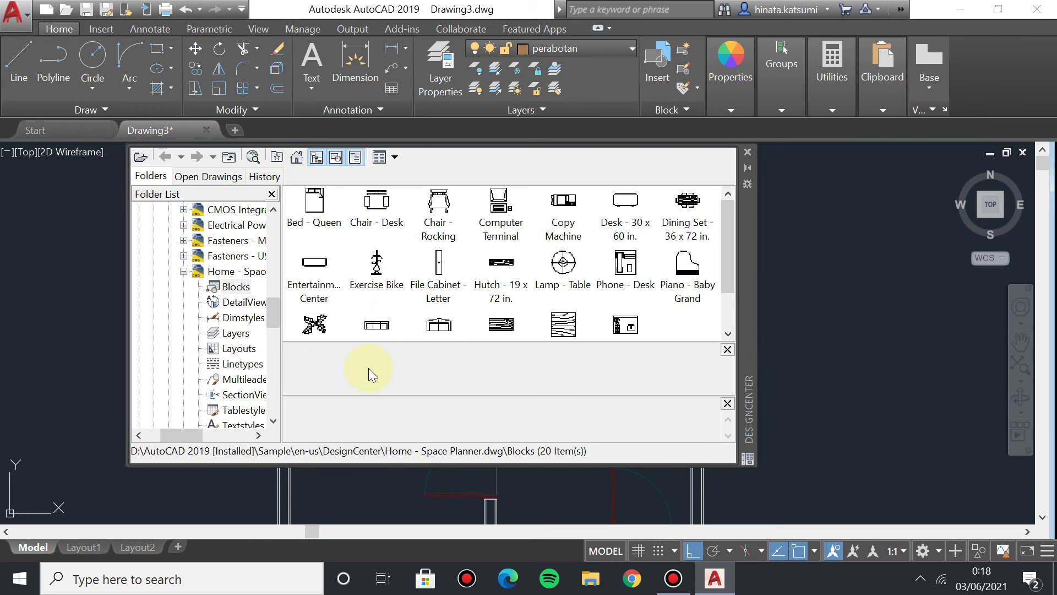
scroll(245, 298, "up", 1)
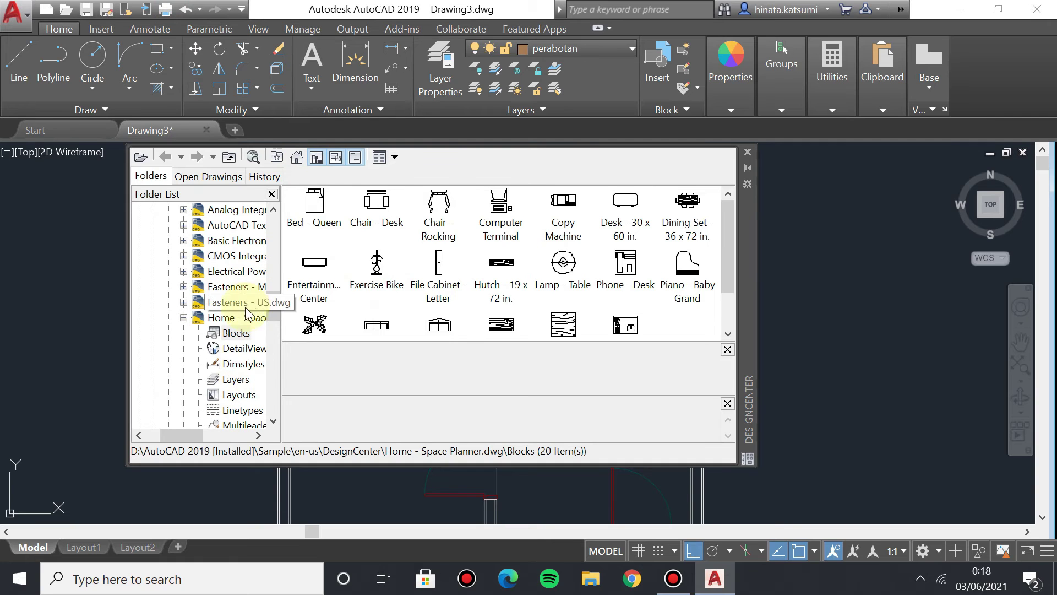
scroll(258, 339, "down", 4)
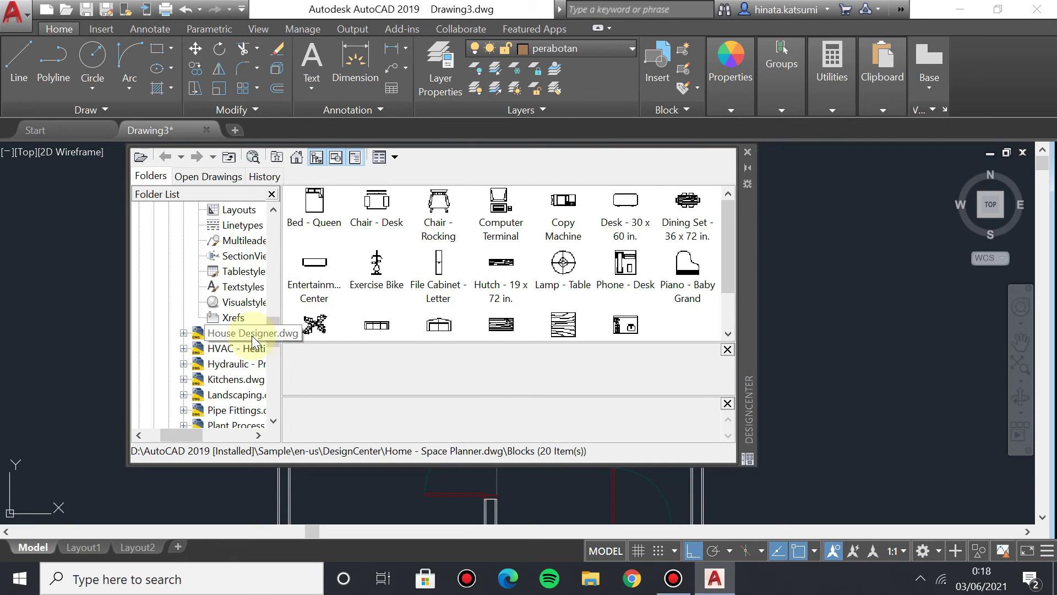
left_click(247, 332)
double_click(315, 210)
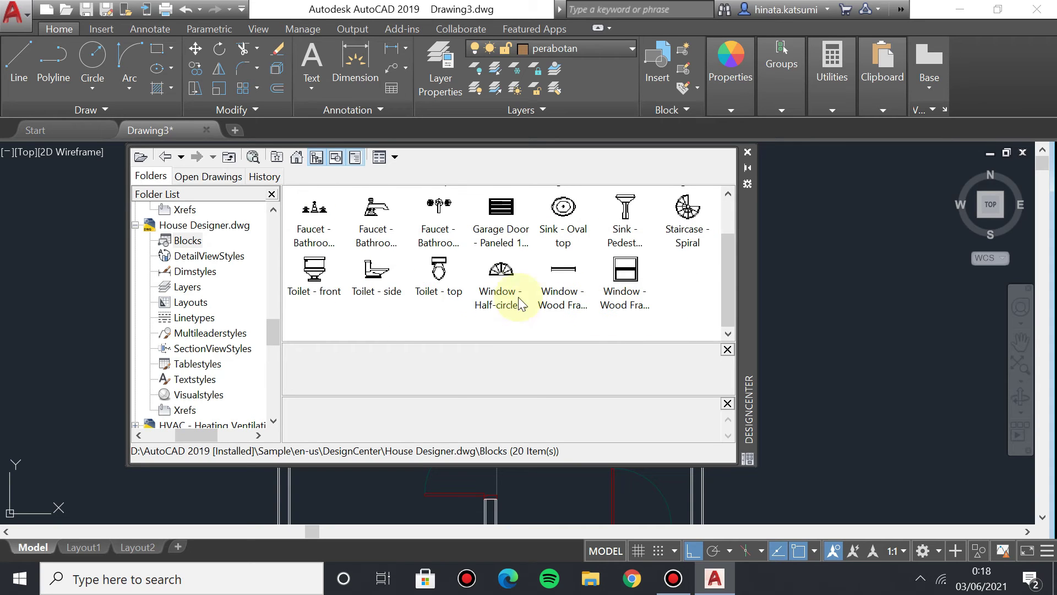
left_click(443, 273)
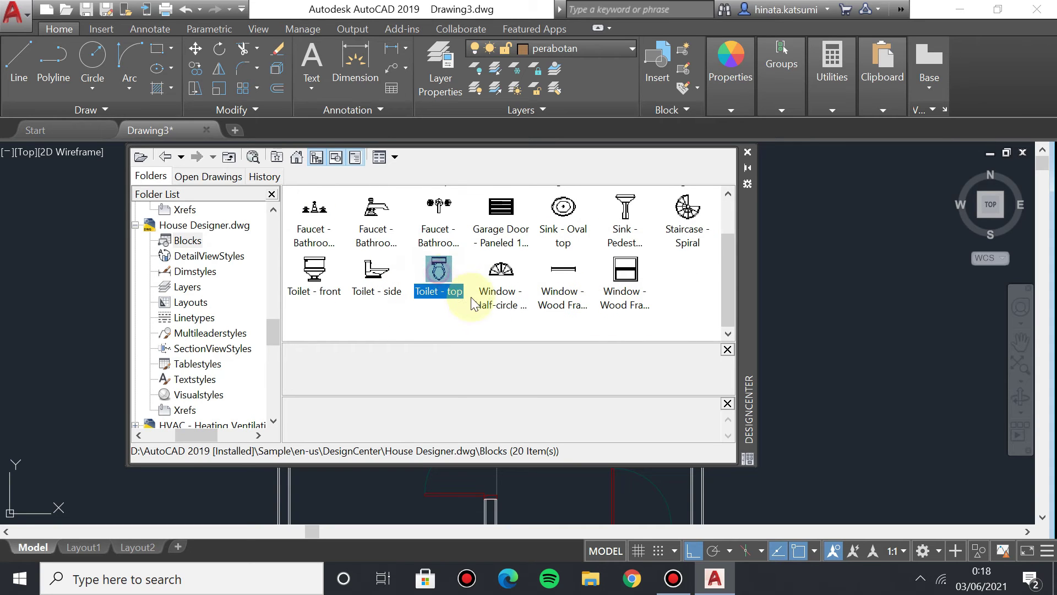
left_click_drag(803, 338, 804, 339)
left_click(747, 152)
Move the toilet with polar tracking into the upper-left corner of the upper-left room, its tank against the top wall.
left_click(781, 343)
left_click(804, 338)
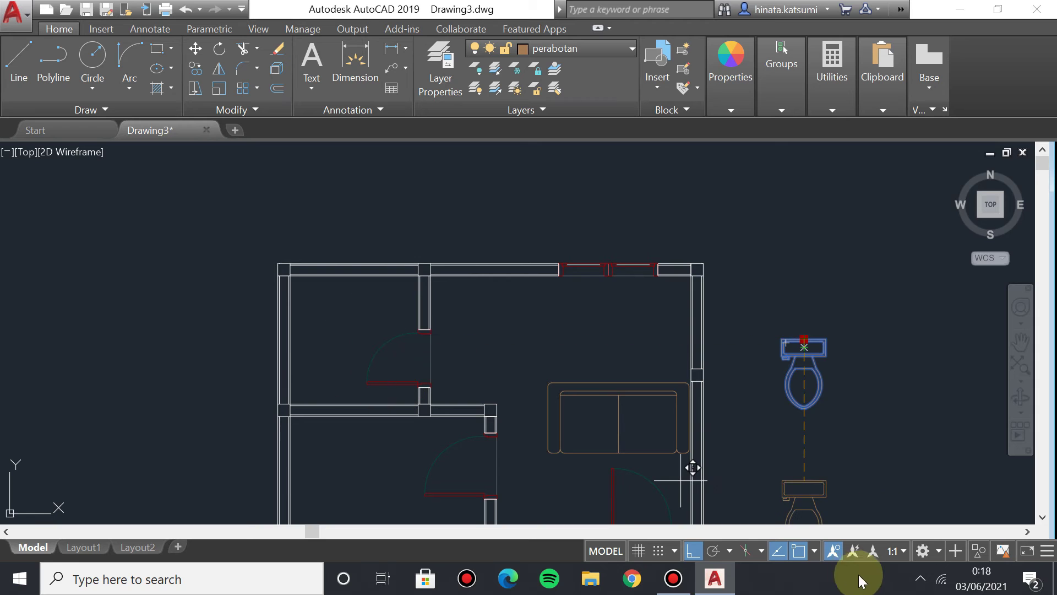
left_click(714, 551)
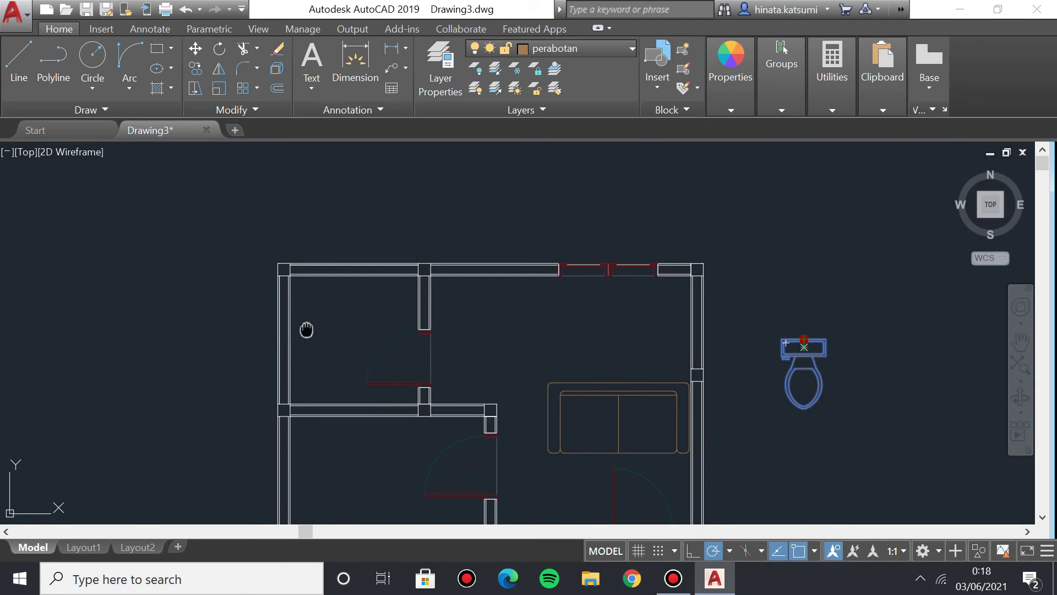
scroll(306, 327, "up", 6)
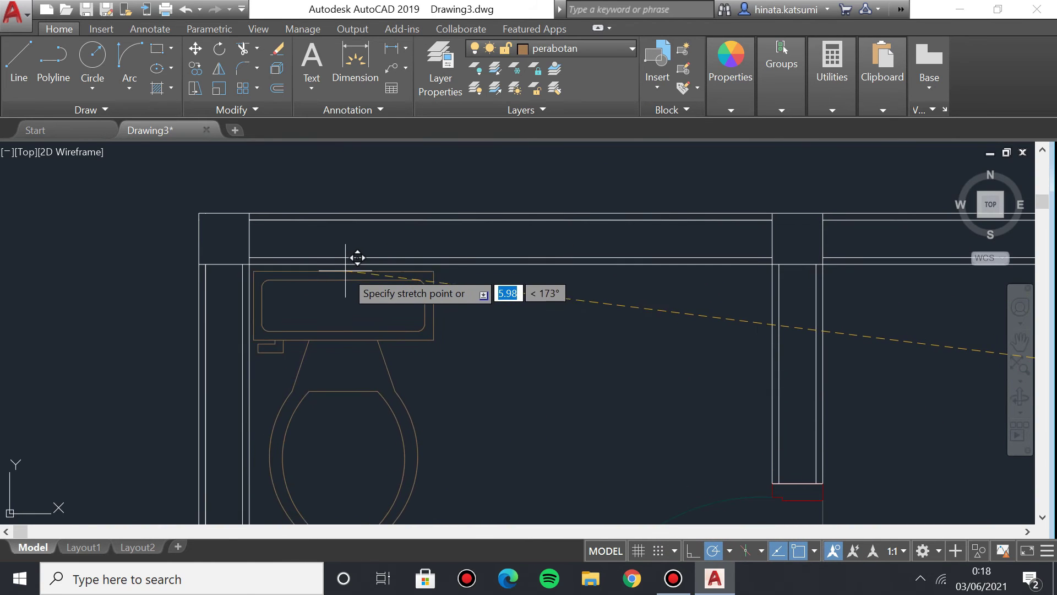
scroll(297, 250, "up", 4)
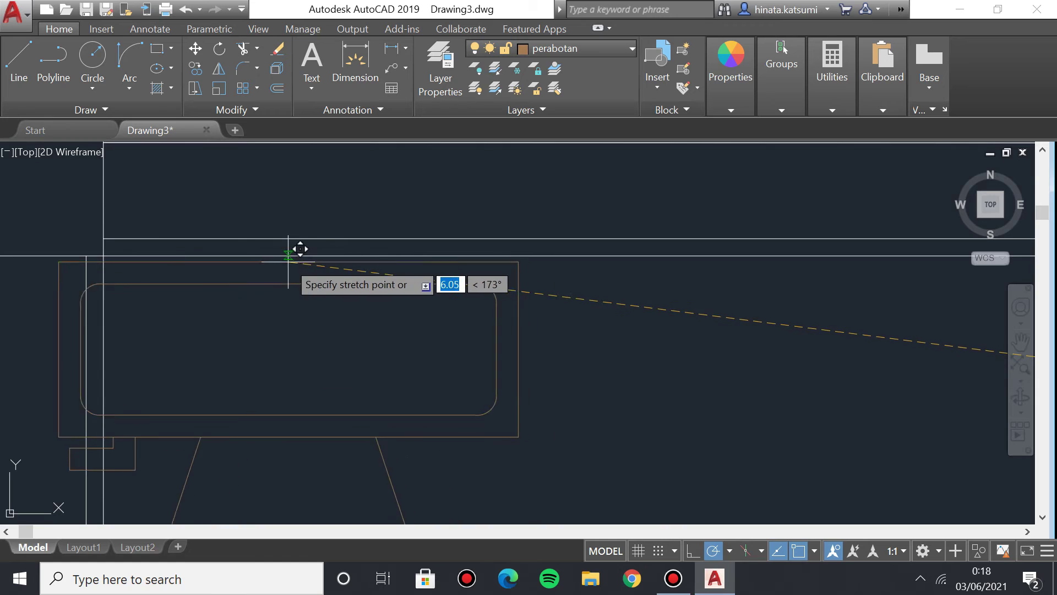
left_click(335, 255)
scroll(413, 342, "down", 8)
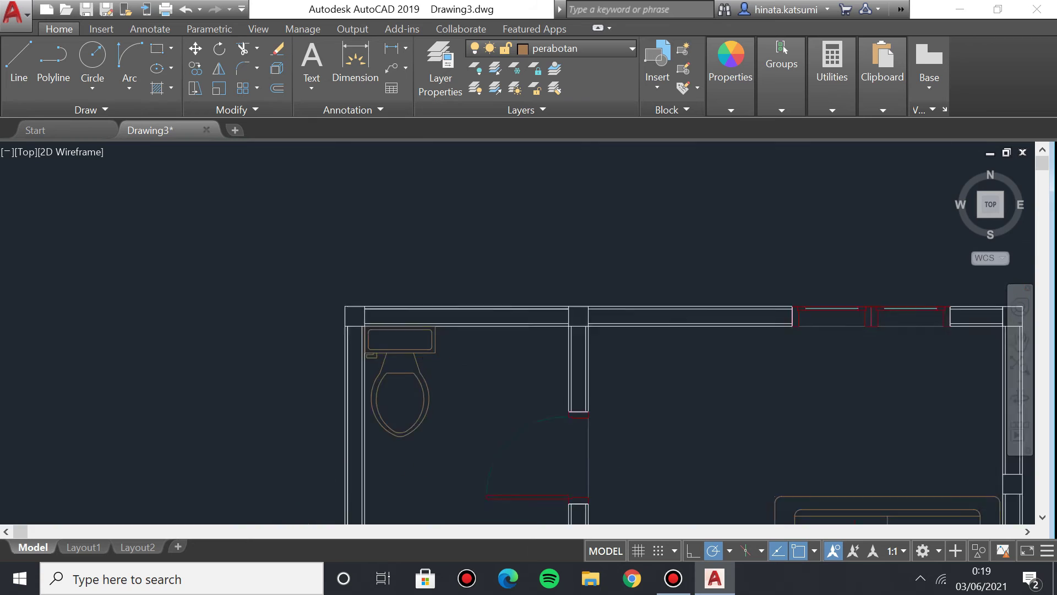
scroll(550, 330, "up", 3)
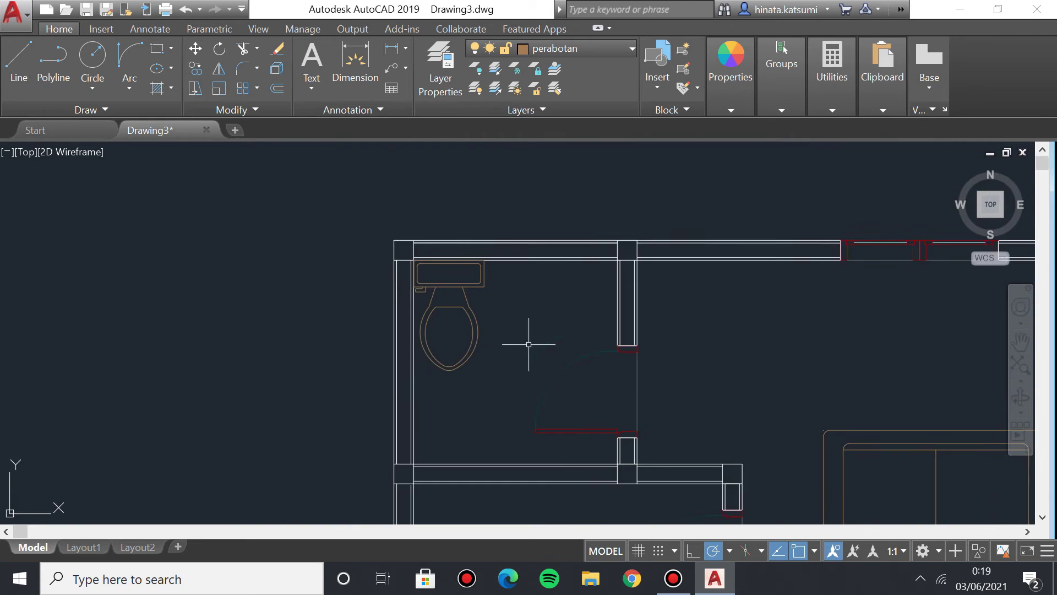
scroll(496, 313, "down", 3)
scroll(454, 243, "down", 5)
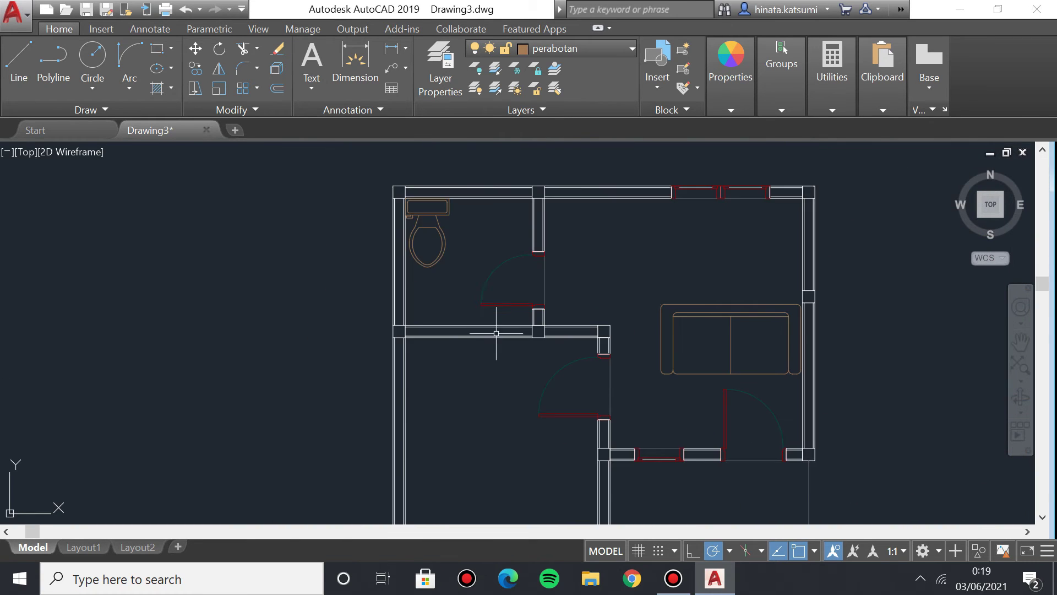
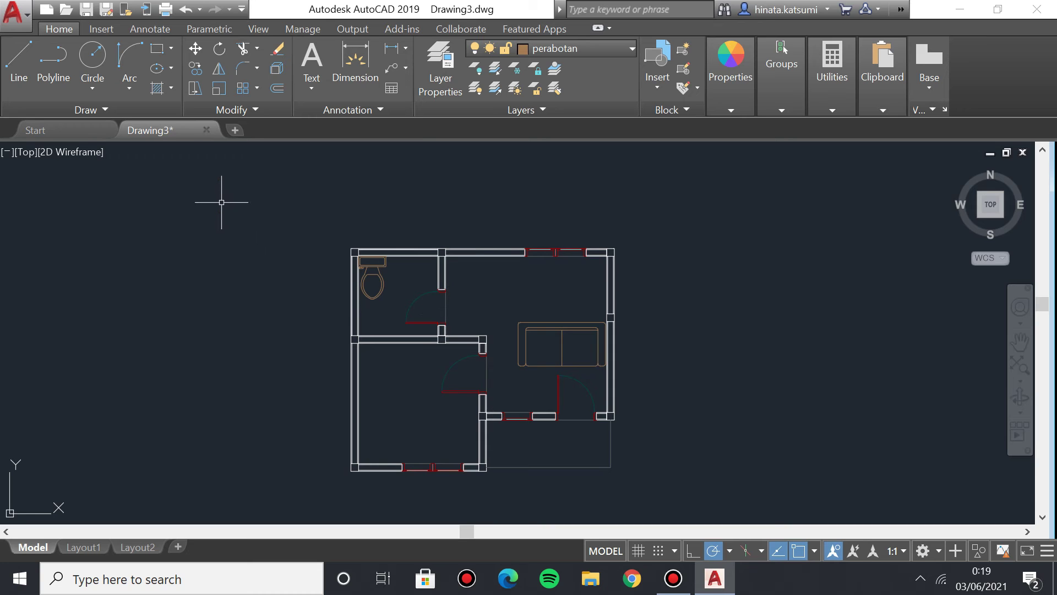
Open letto_1.dwg and copy the leftmost single bed to the clipboard.
left_click(72, 135)
left_click(440, 337)
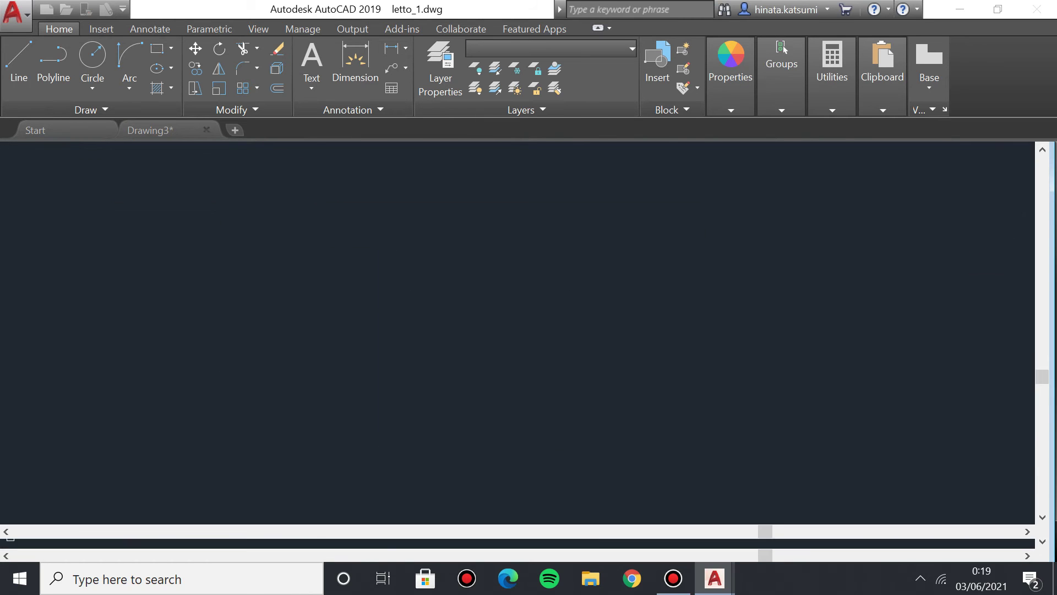
middle_click_drag(112, 179, 147, 199)
left_click(148, 196)
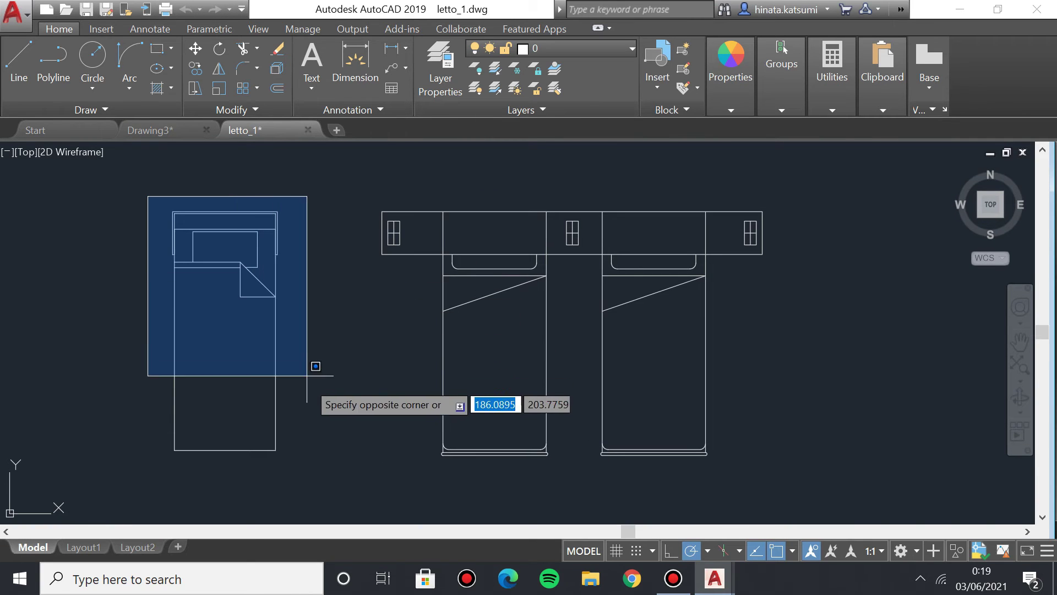
left_click(331, 460)
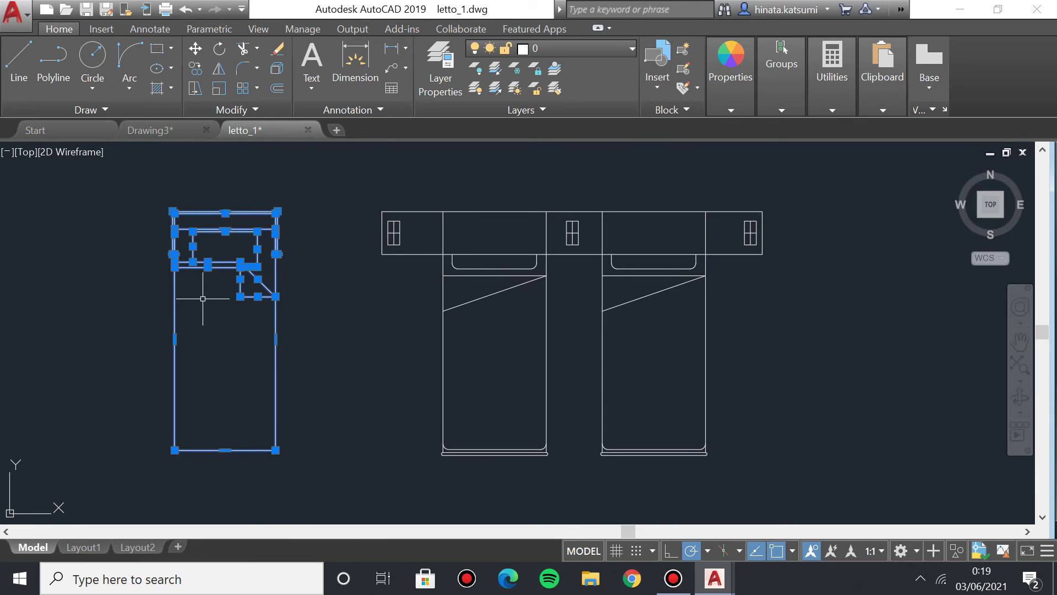
type("COPY")
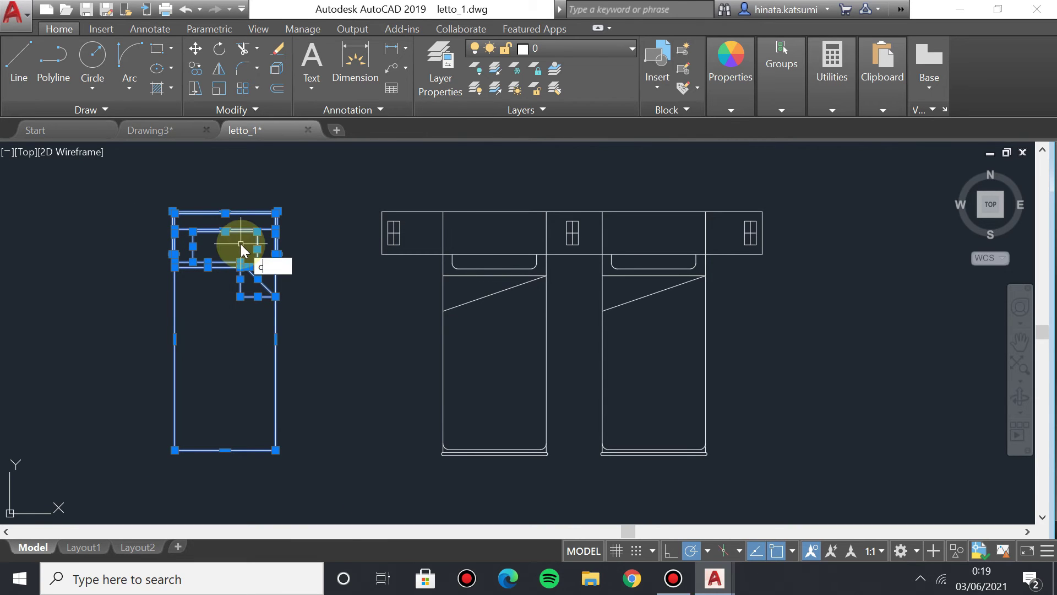
key("Down")
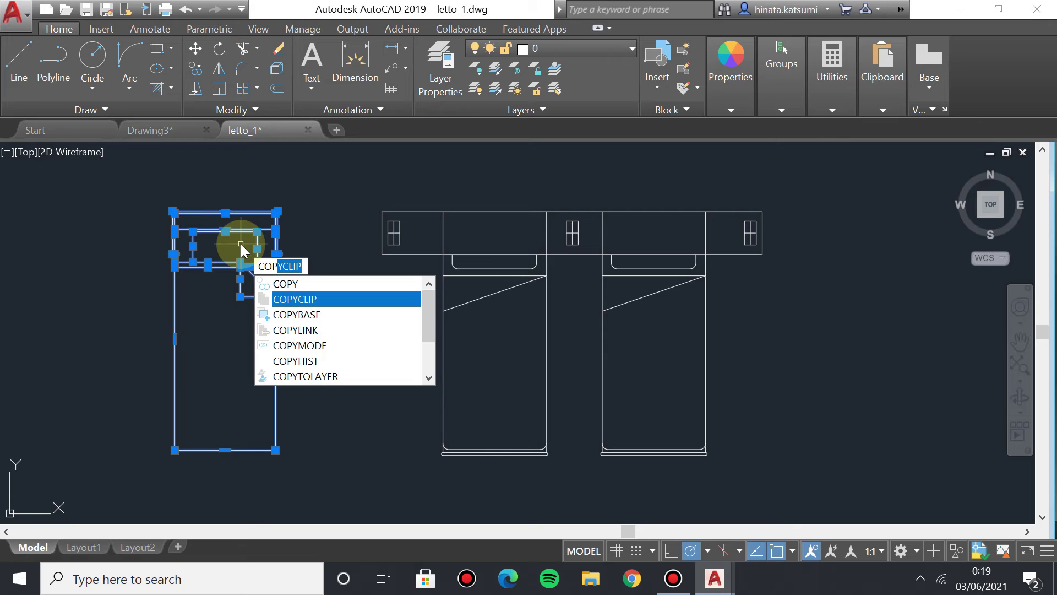
key("Return")
Paste the copied bed into Drawing3 in the empty area left of the house.
left_click(167, 132)
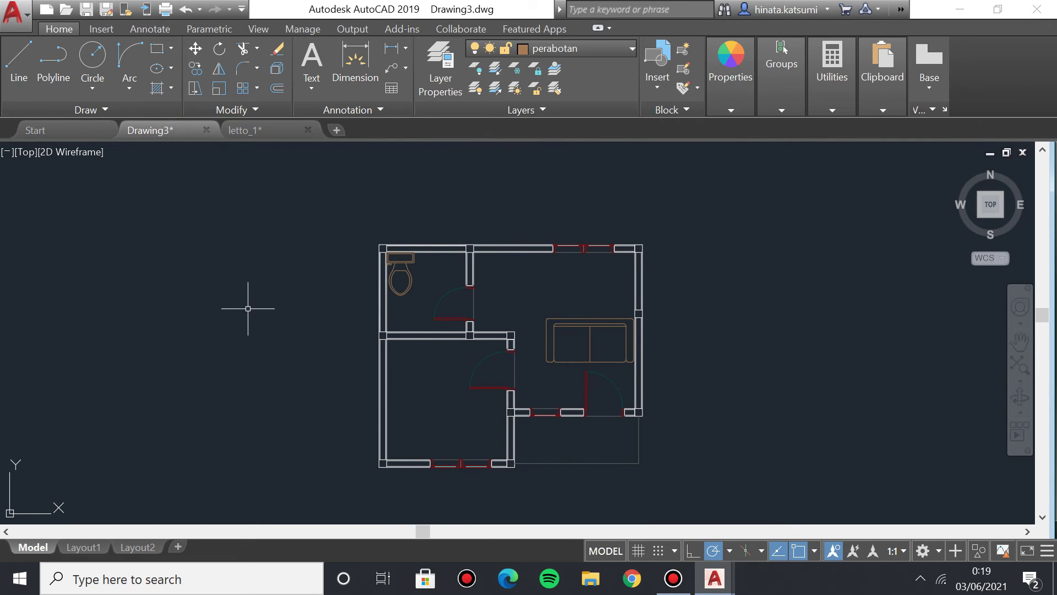
type("PAS")
key("Return")
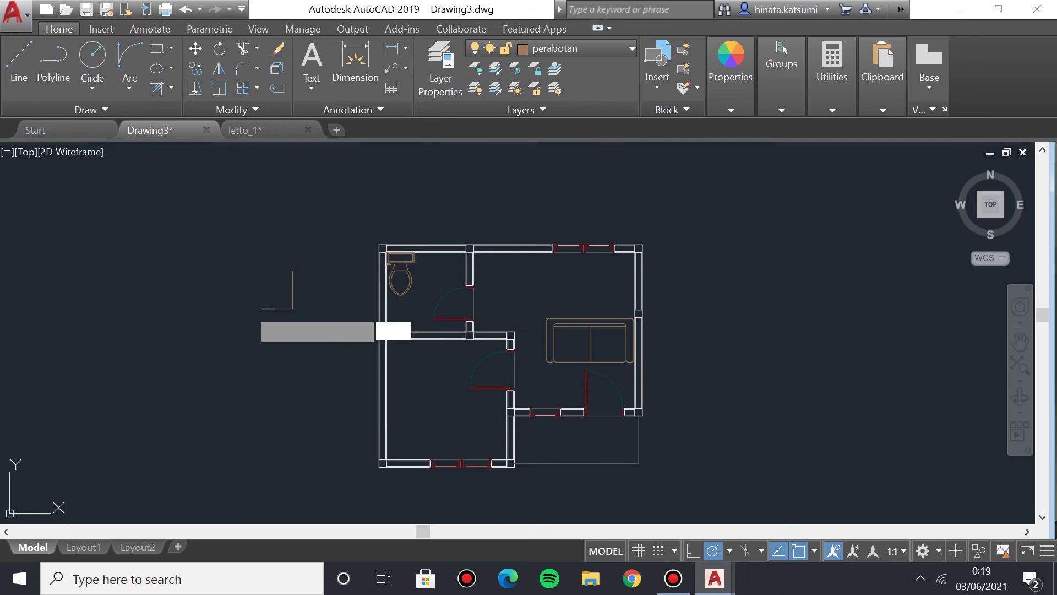
left_click(168, 382)
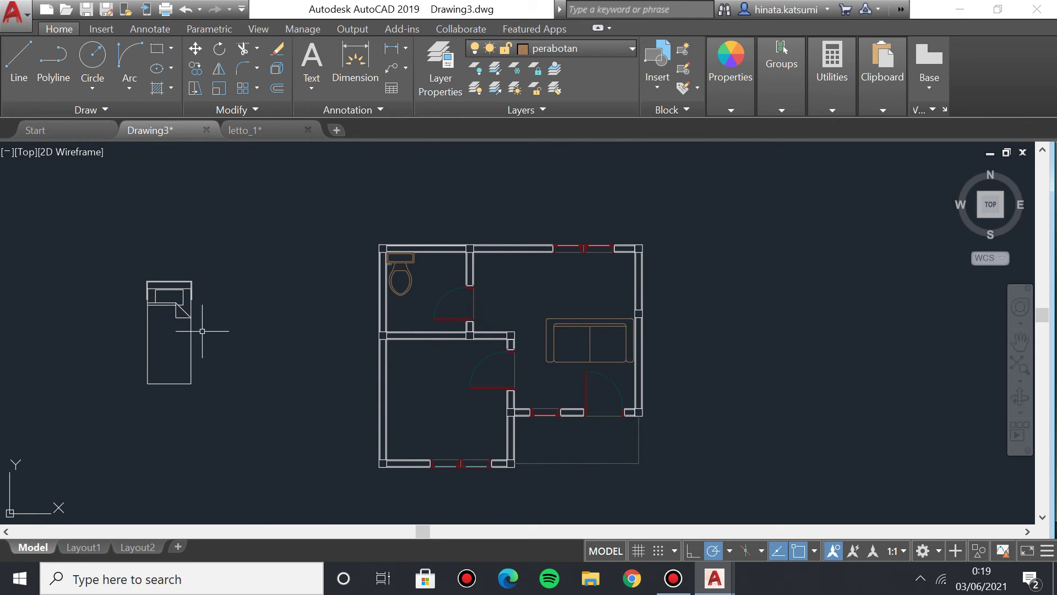
Assign all the lines of the pasted bed to the perabotan layer.
left_click(275, 428)
left_click(556, 49)
left_click(561, 224)
left_click(176, 282)
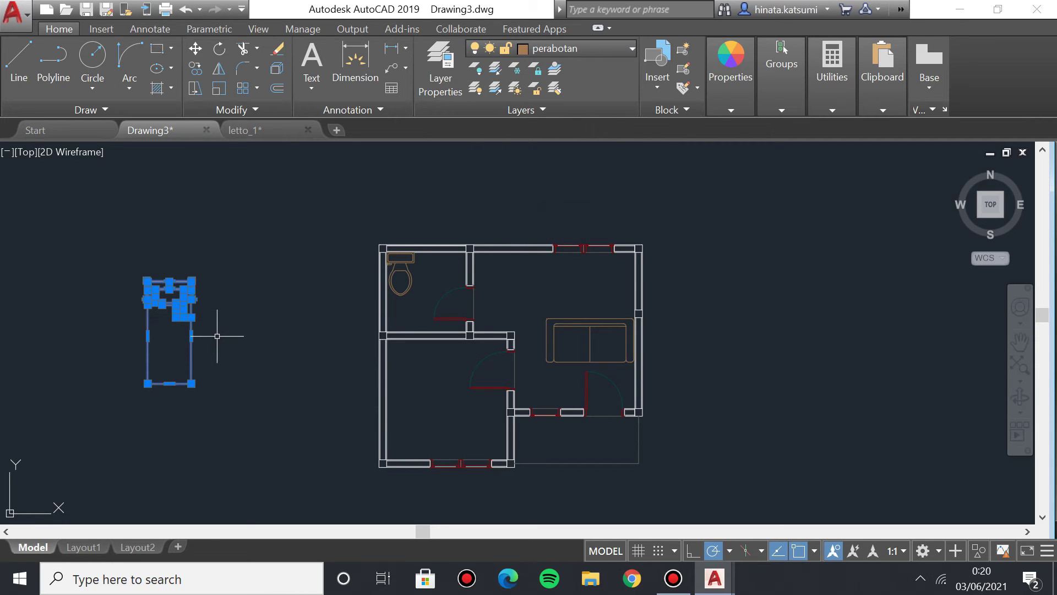
Rotate the bed 180 degrees about its upper-left corner so the headboard faces down.
type("ro")
key("Return")
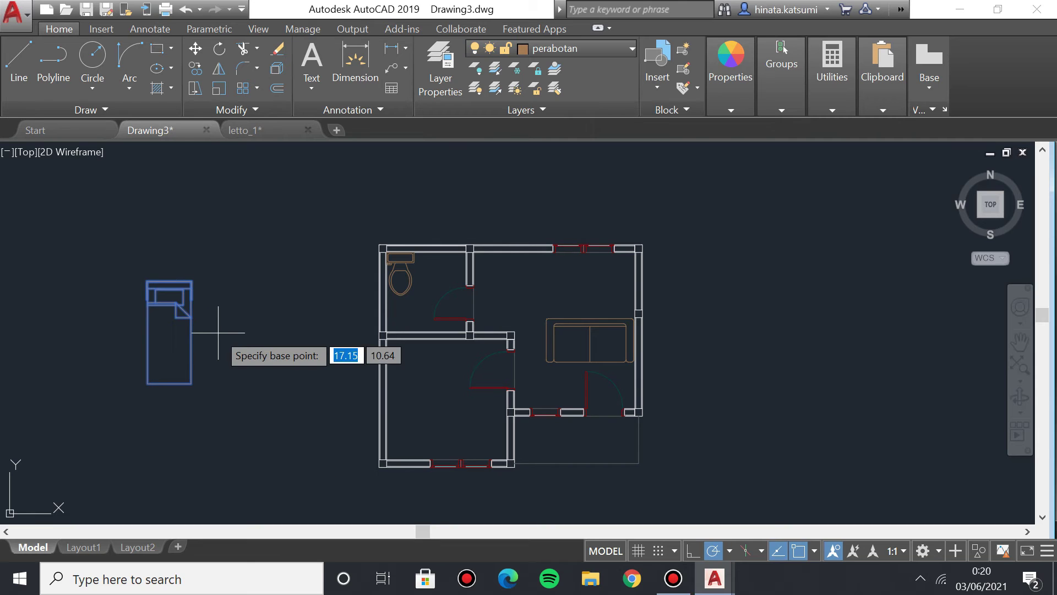
left_click(147, 281)
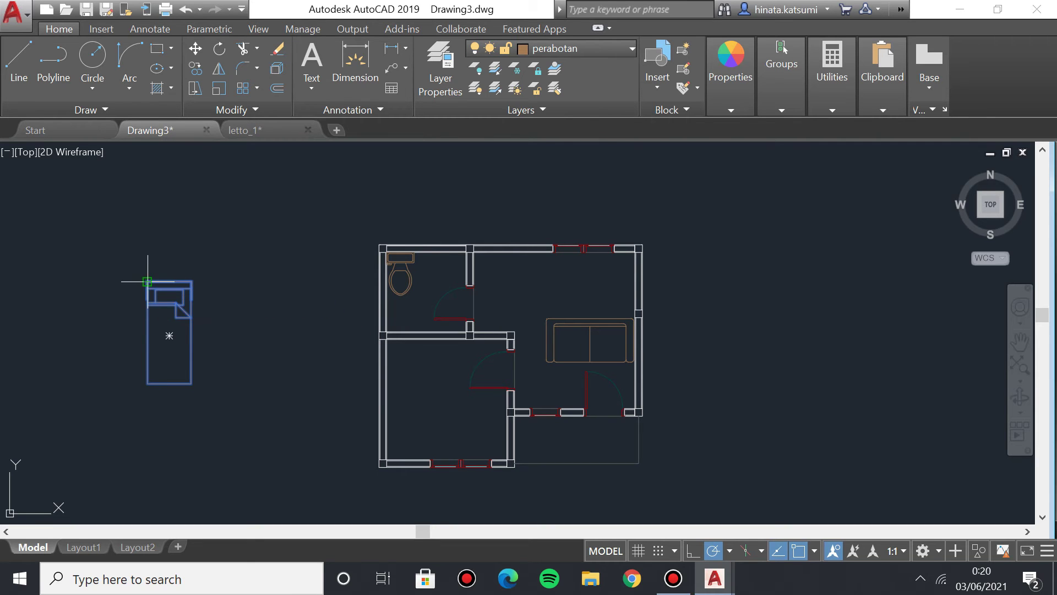
left_click(123, 281)
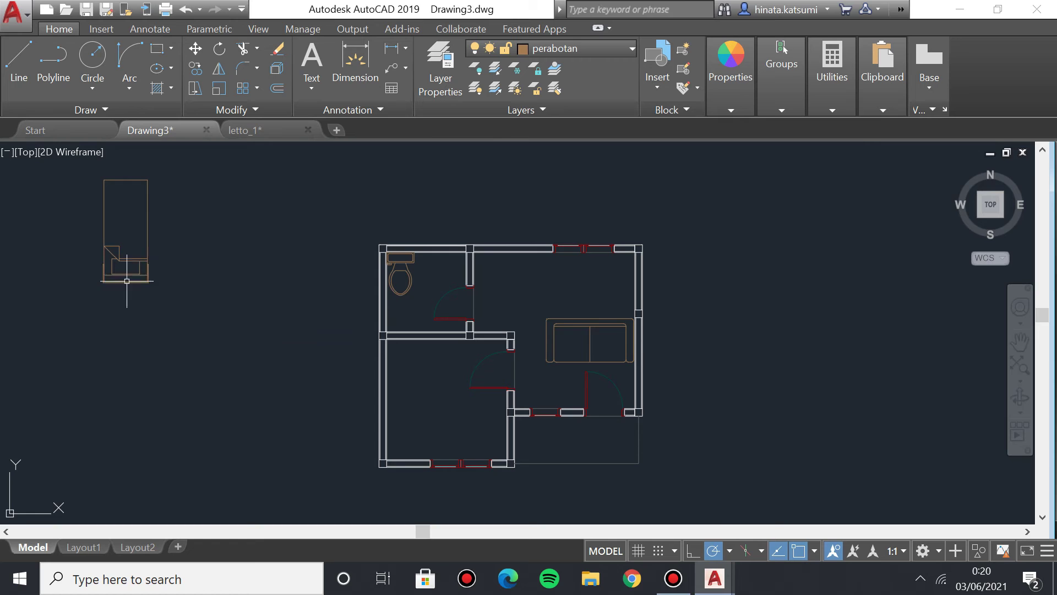
Move the bed into the lower-left corner of the lower-left room, with its headboard at the bottom wall.
middle_click_drag(169, 339, 191, 369)
left_click(128, 240)
type("mo")
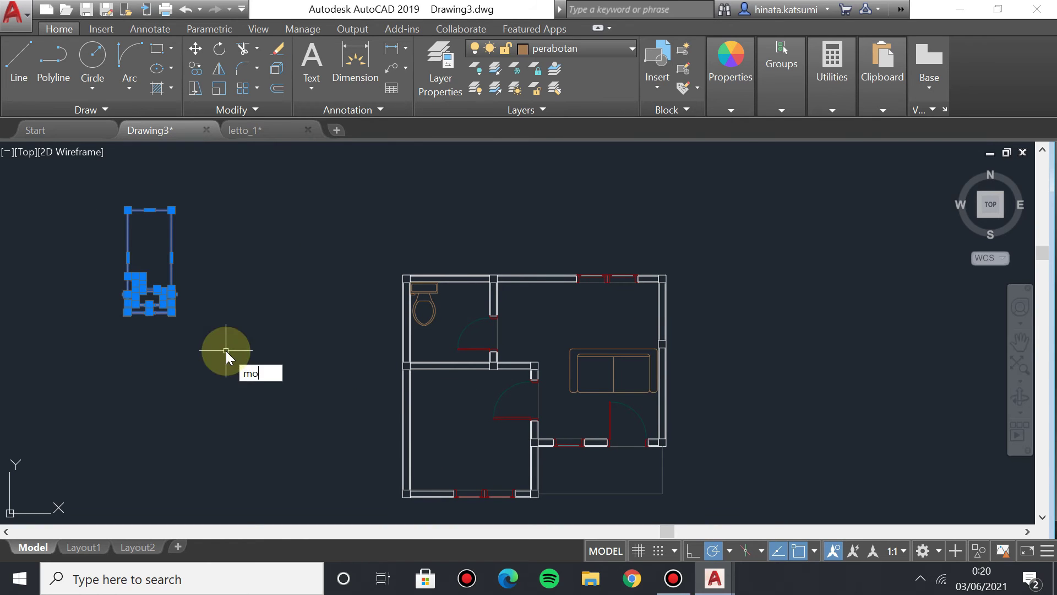
key("Down")
key("Return")
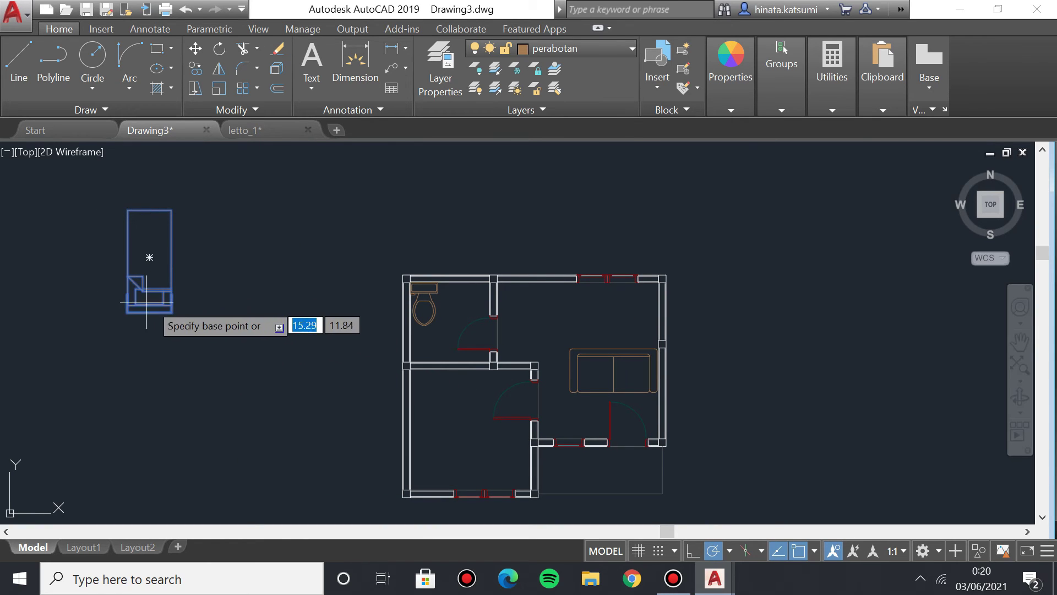
left_click(171, 312)
scroll(432, 288, "up", 5)
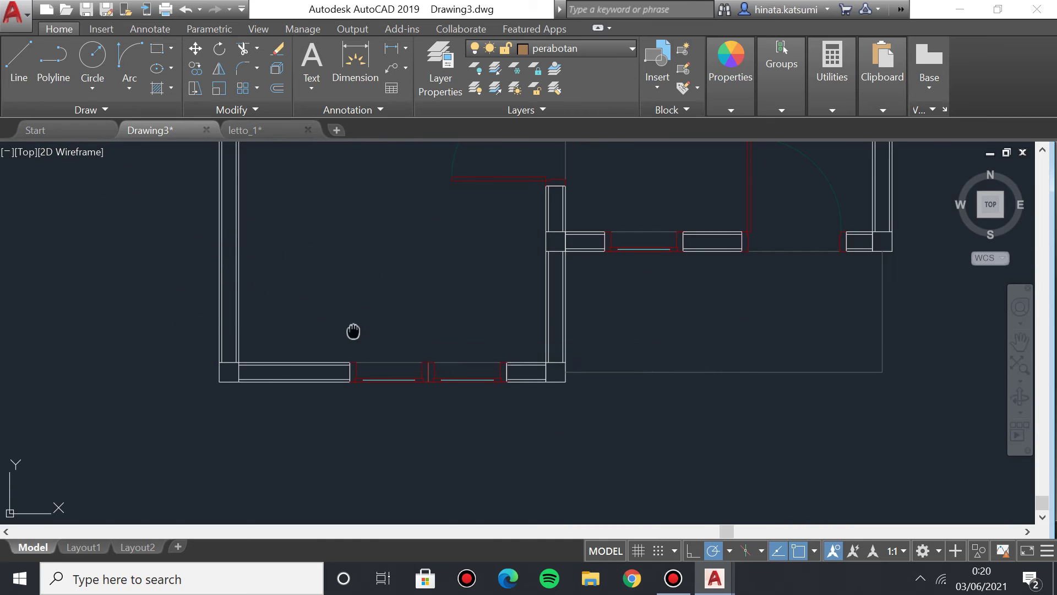
scroll(394, 369, "up", 4)
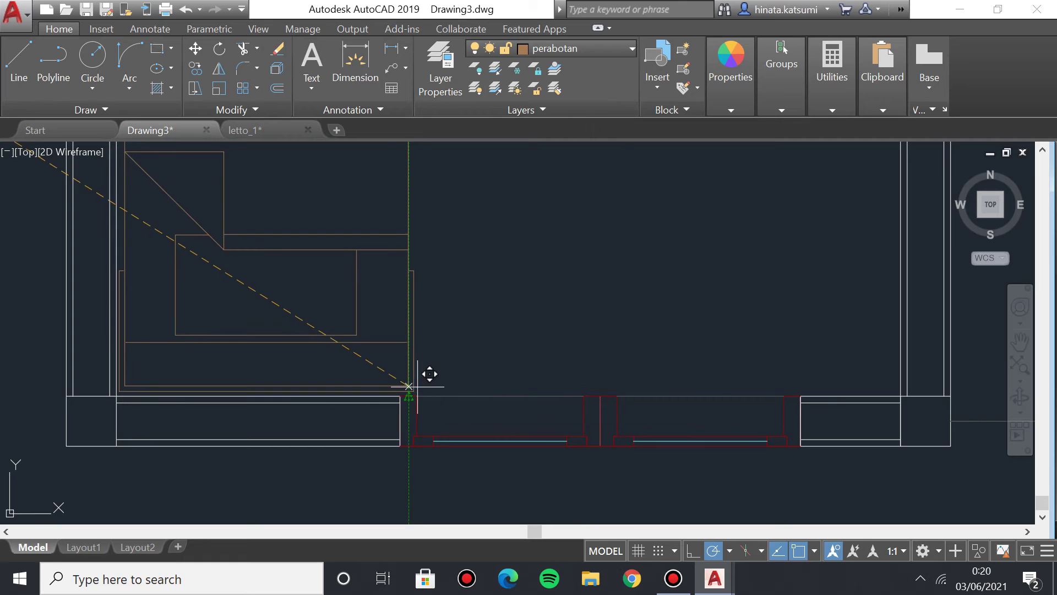
left_click(413, 389)
left_click(410, 390)
Stretch the lower-right corner of the bed's headboard frame up to the inner line of the bottom wall.
scroll(409, 380, "up", 4)
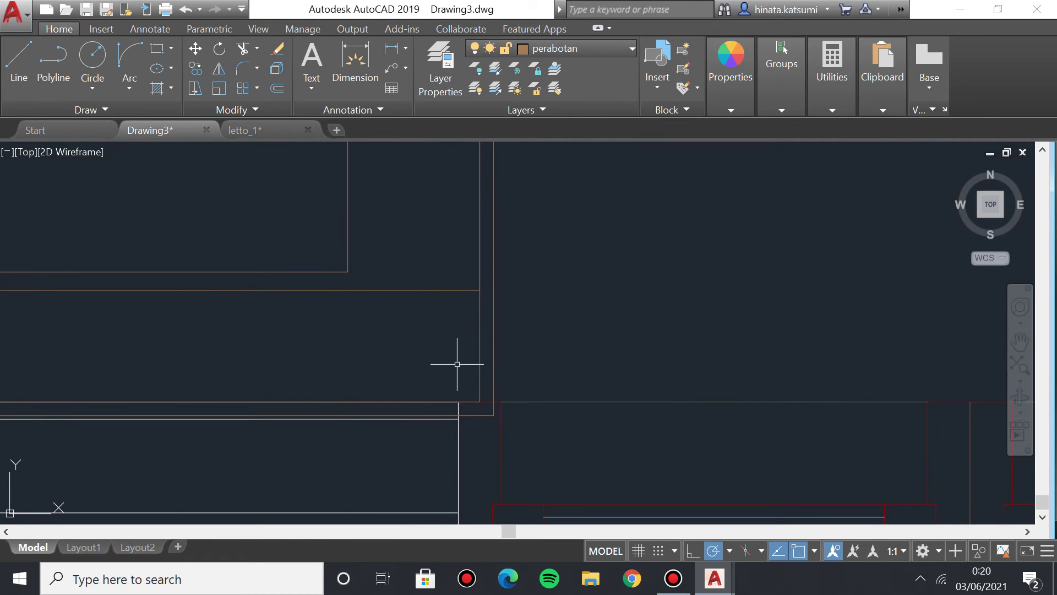
left_click(498, 365)
left_click(490, 376)
left_click(494, 415)
left_click(493, 409)
middle_click_drag(273, 320, 380, 351)
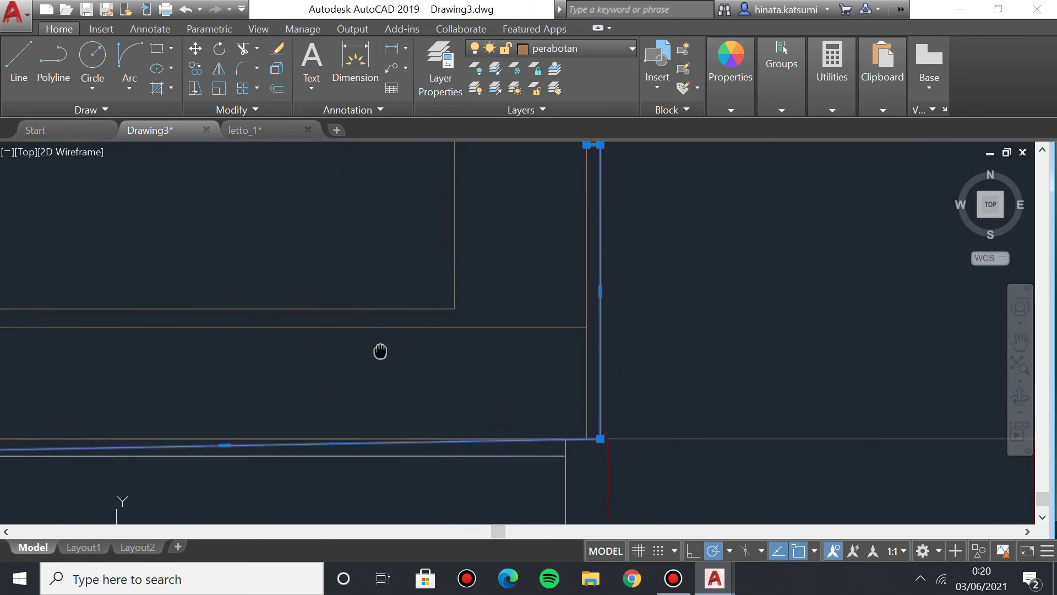
scroll(379, 352, "down", 2)
key("Escape")
scroll(354, 336, "up", 5)
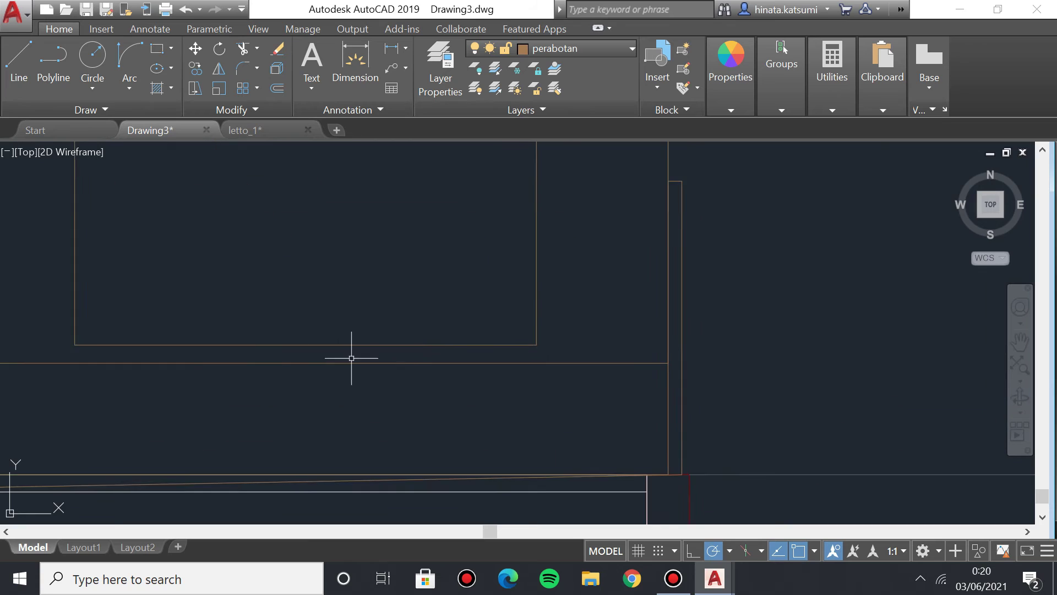
left_click(123, 433)
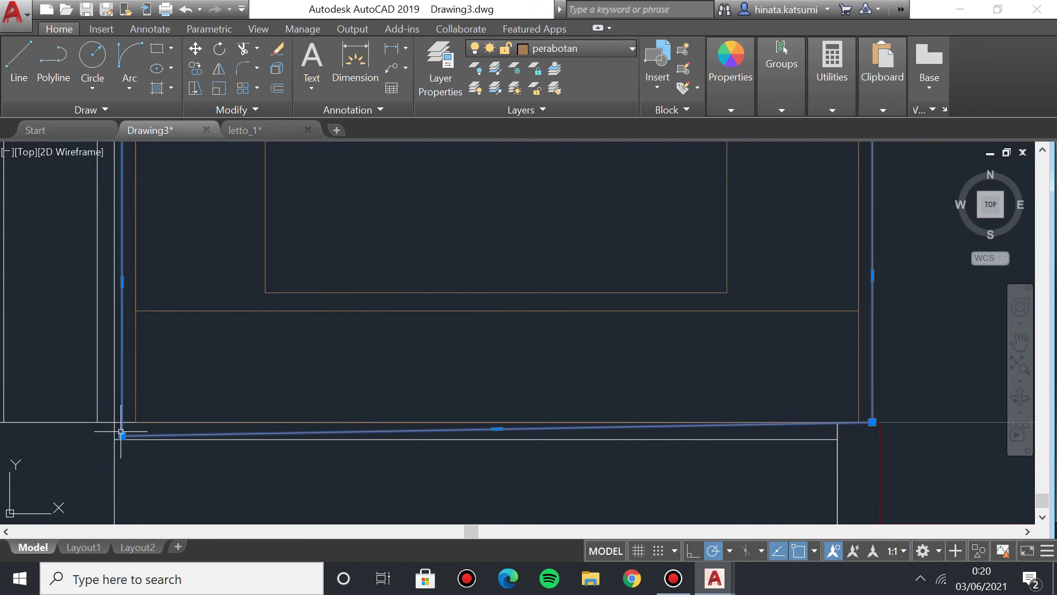
middle_click_drag(252, 347, 266, 380)
scroll(338, 295, "down", 10)
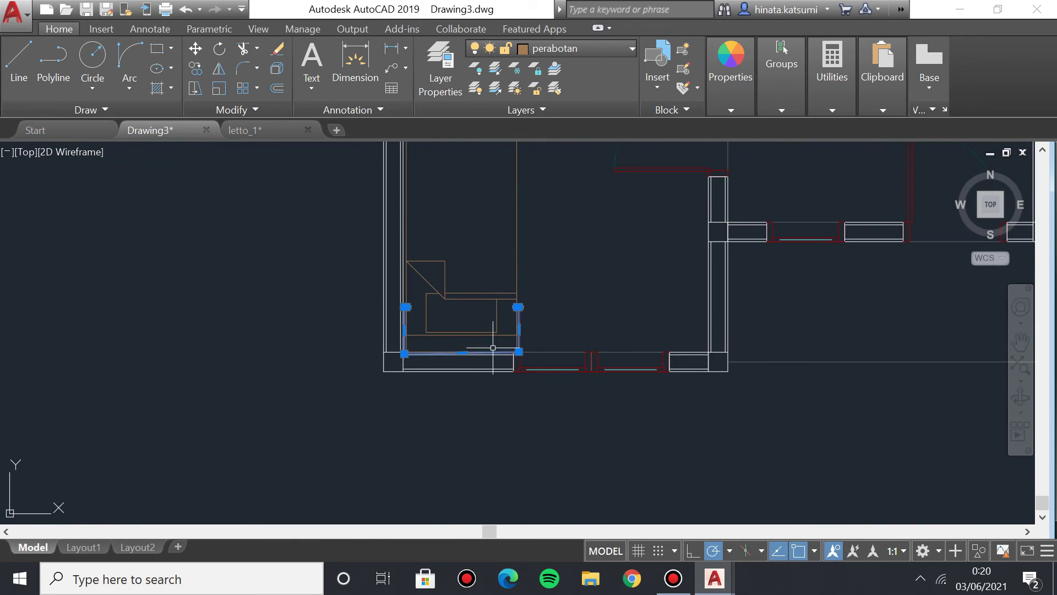
scroll(397, 423, "up", 2)
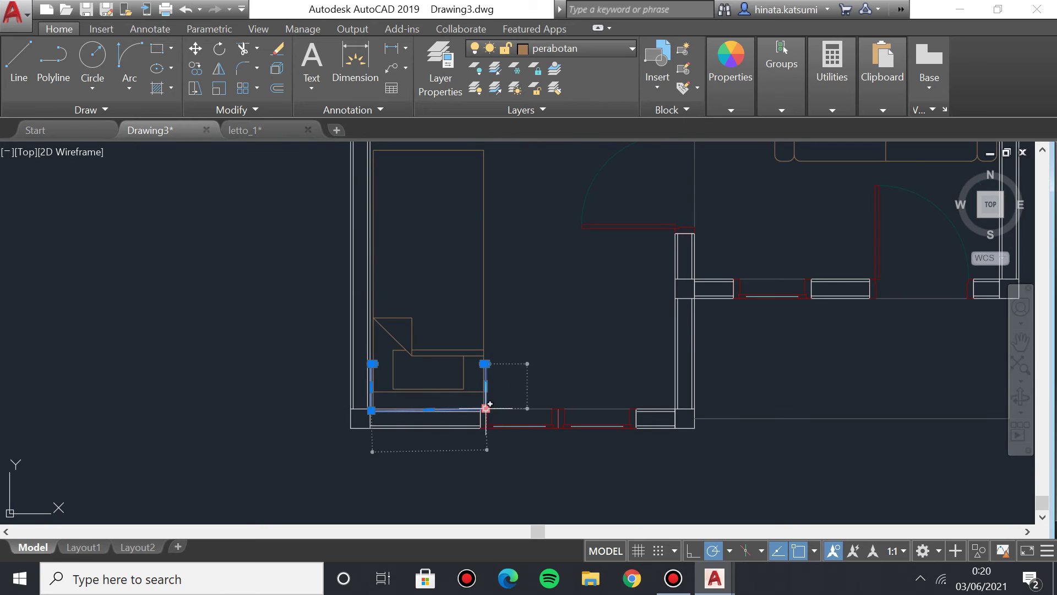
left_click(486, 408)
key("Escape")
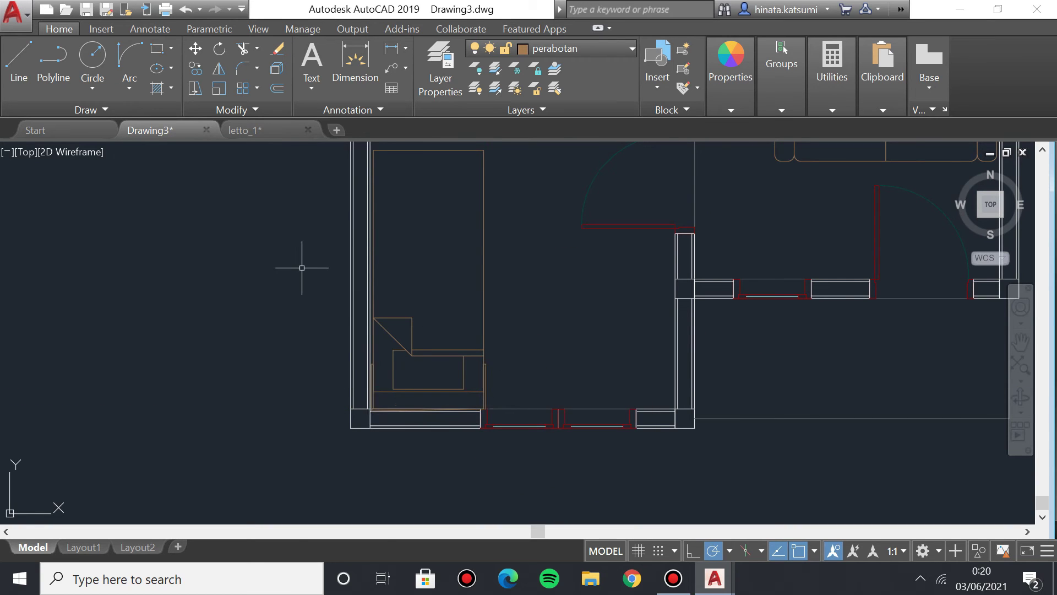
Undo the headboard stretch and the bed's move into the lower-left room.
left_click(185, 8)
left_click(186, 8)
left_click(185, 9)
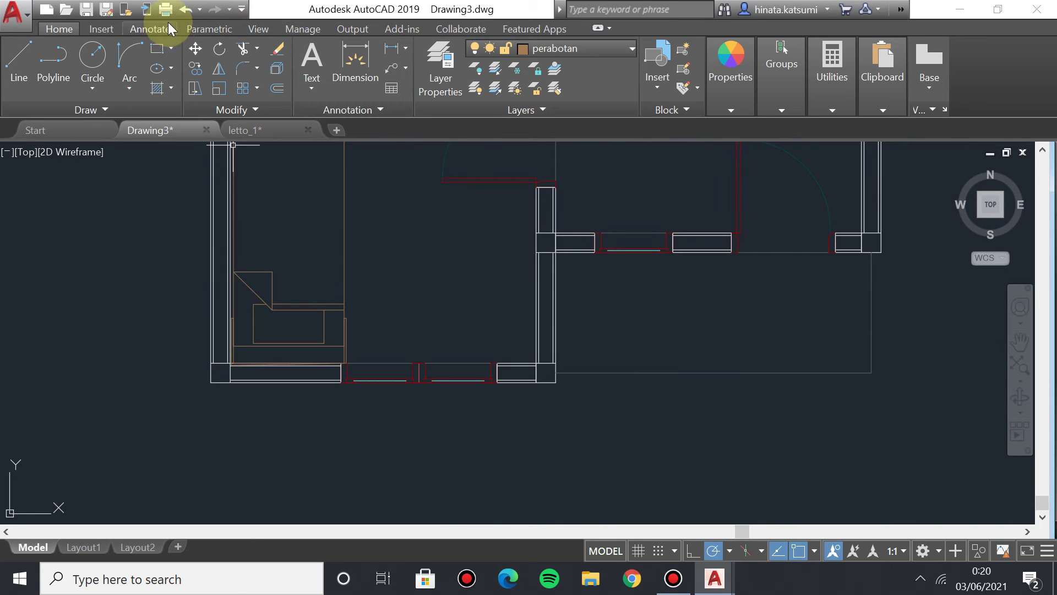
left_click(186, 9)
left_click(185, 9)
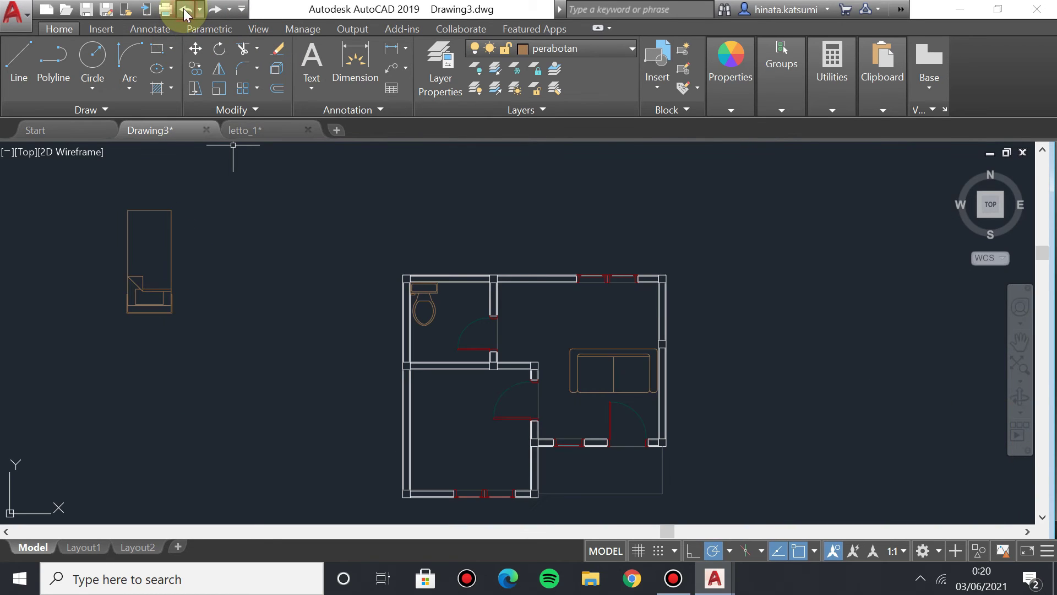
left_click(111, 189)
left_click(269, 373)
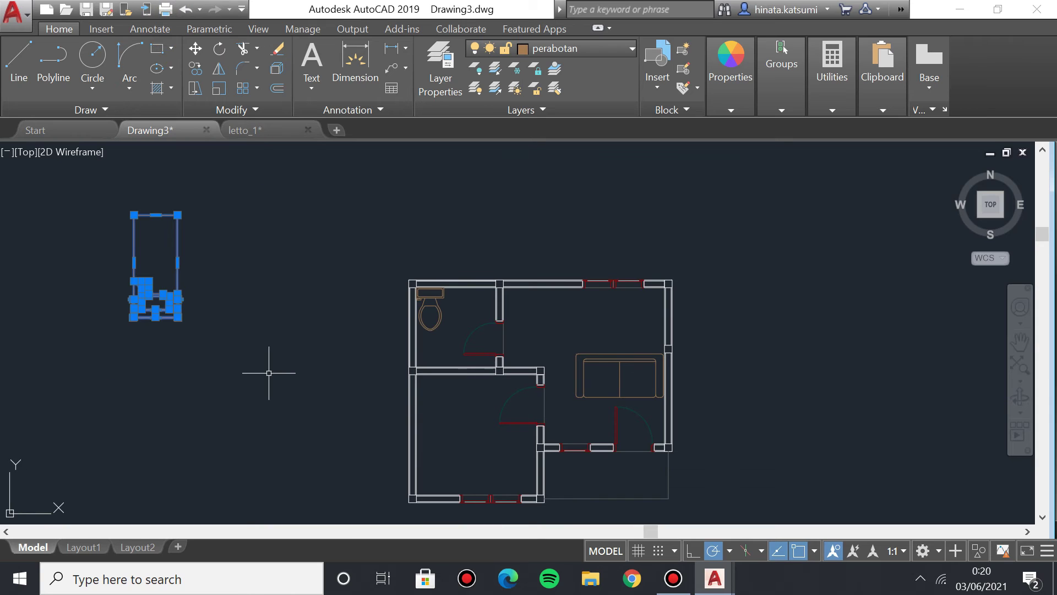
type("GR")
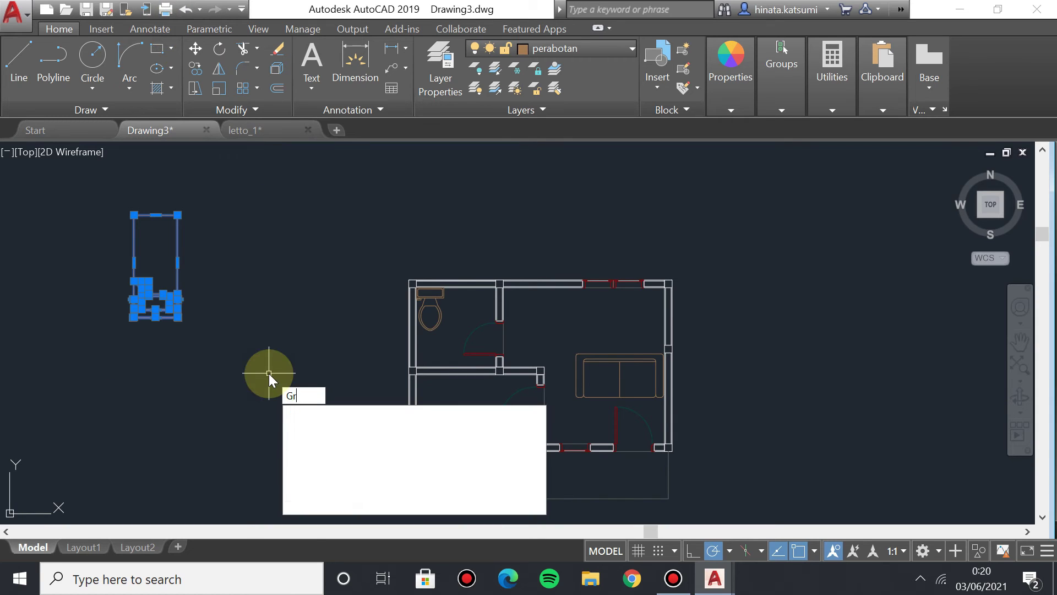
key("Escape")
key("Escape")
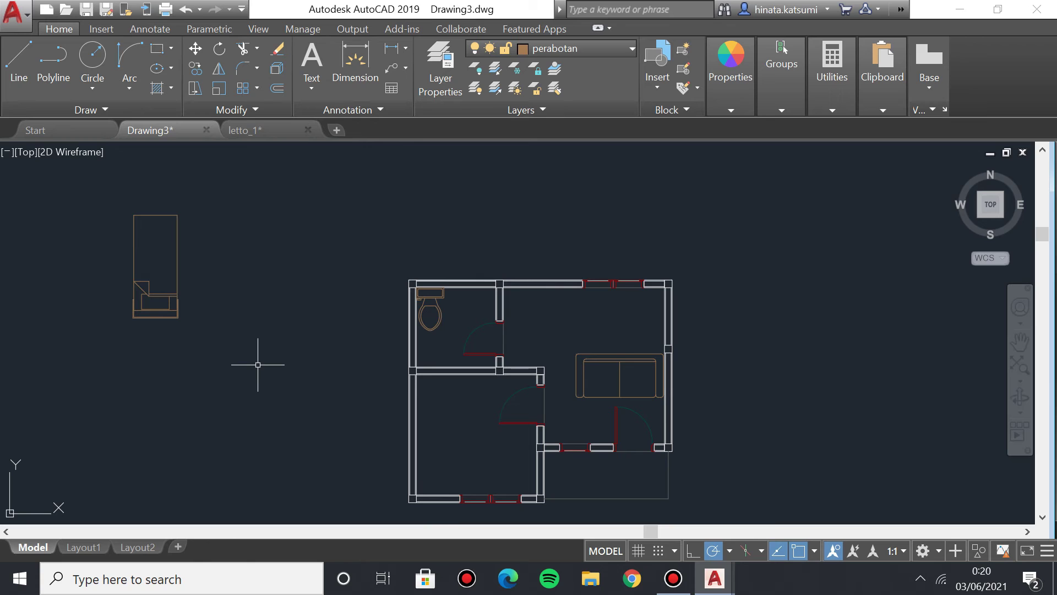
Move the whole bed by its lower-right corner into the lower-left corner of the lower-left room, with the headboard just above the bottom wall.
left_click(109, 177)
left_click(187, 327)
type("MO")
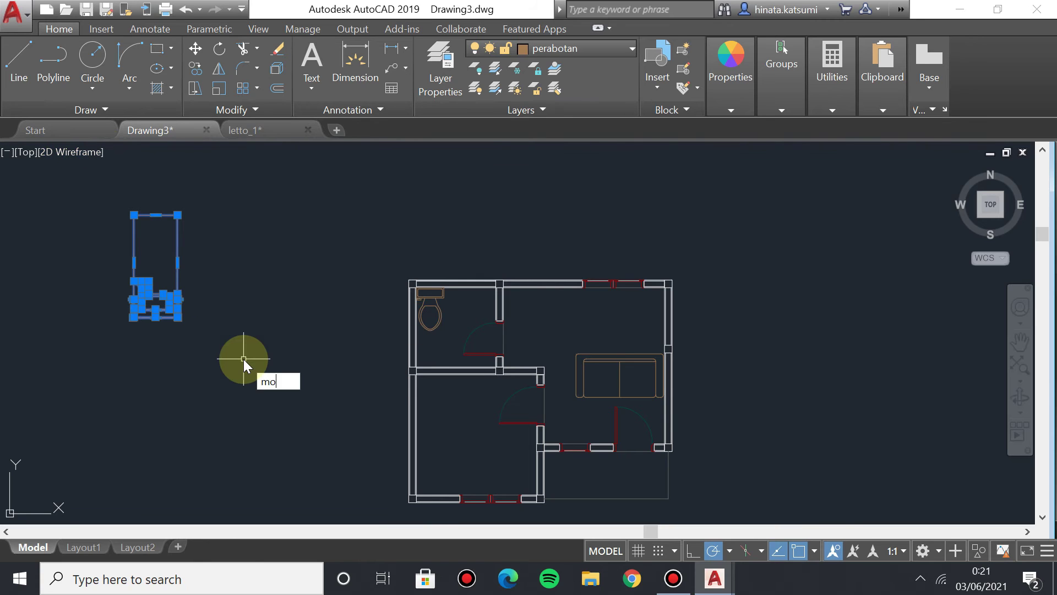
key("Down")
key("Return")
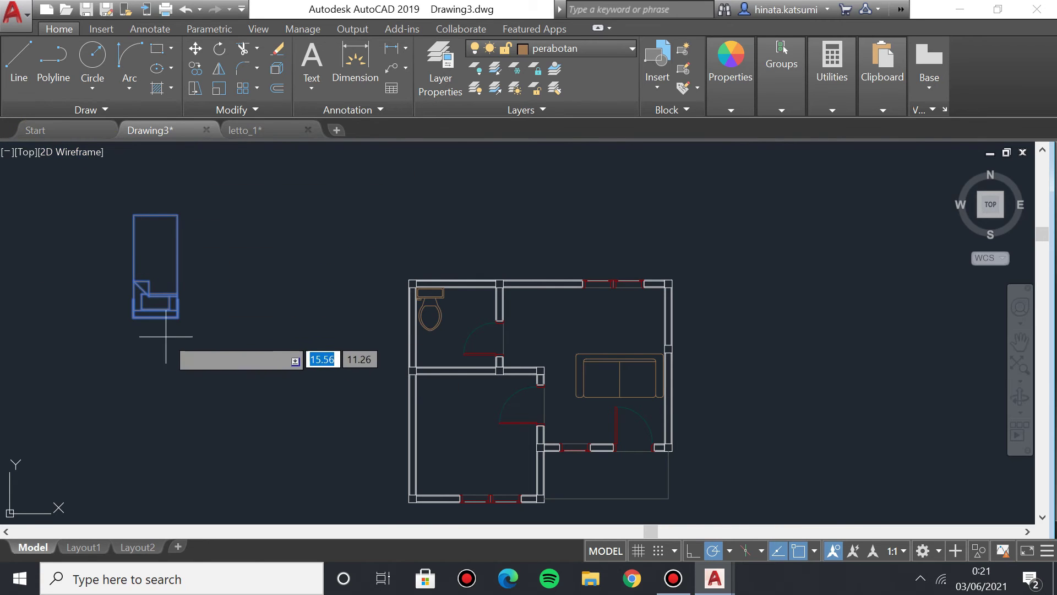
left_click(177, 317)
scroll(571, 477, "up", 8)
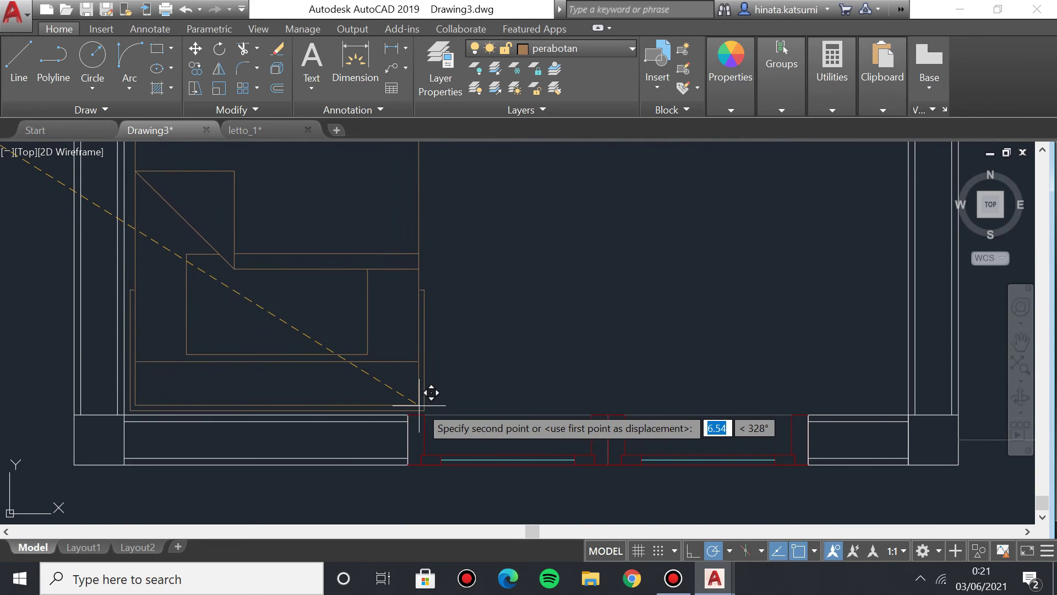
left_click(431, 391)
scroll(445, 392, "down", 6)
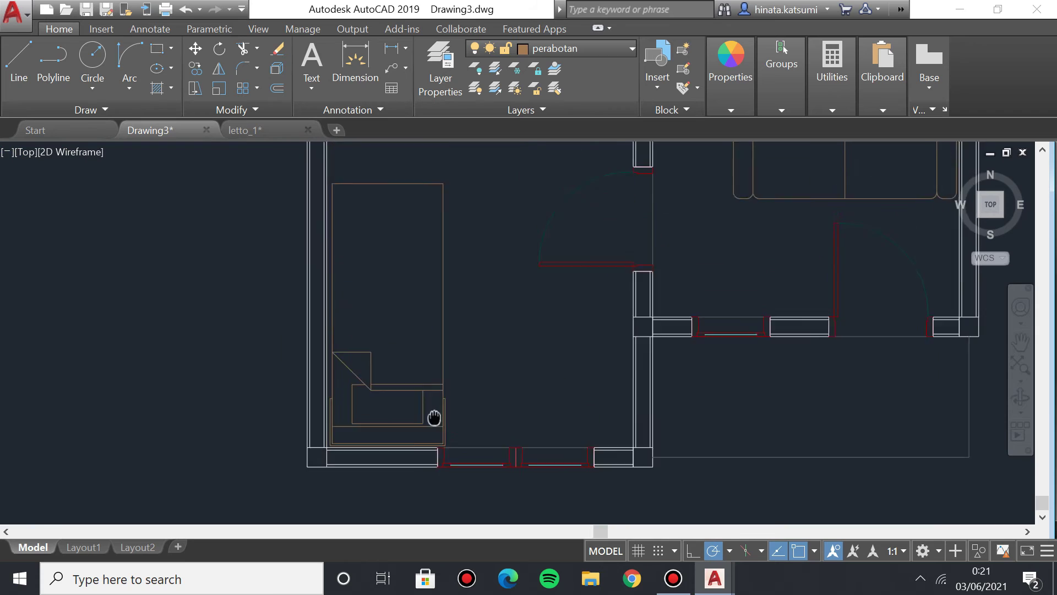
Make lantai the current layer.
middle_click_drag(475, 361, 404, 355)
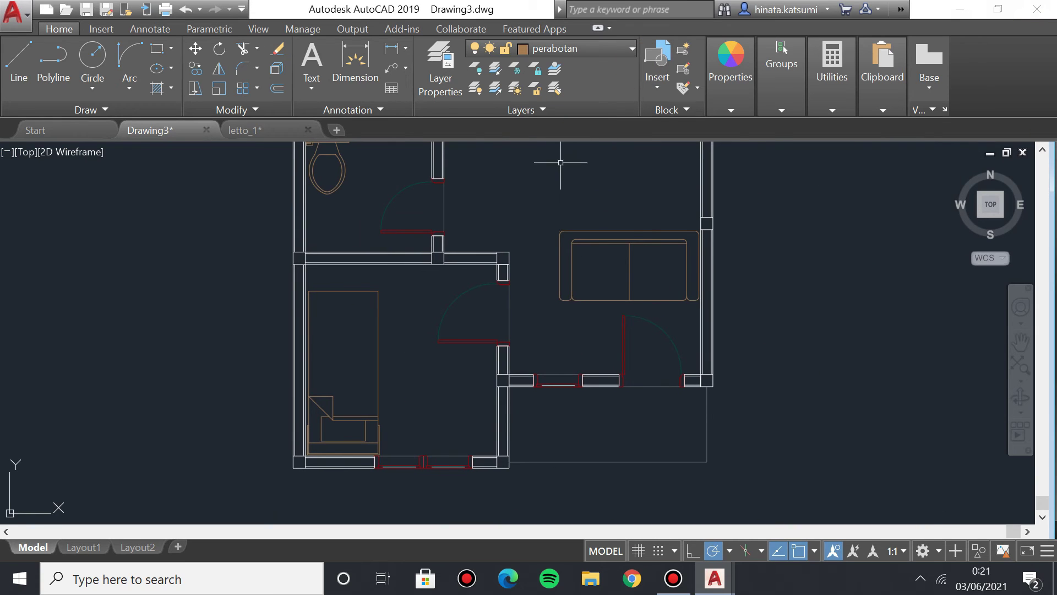
scroll(550, 308, "down", 2)
scroll(550, 309, "up", 2)
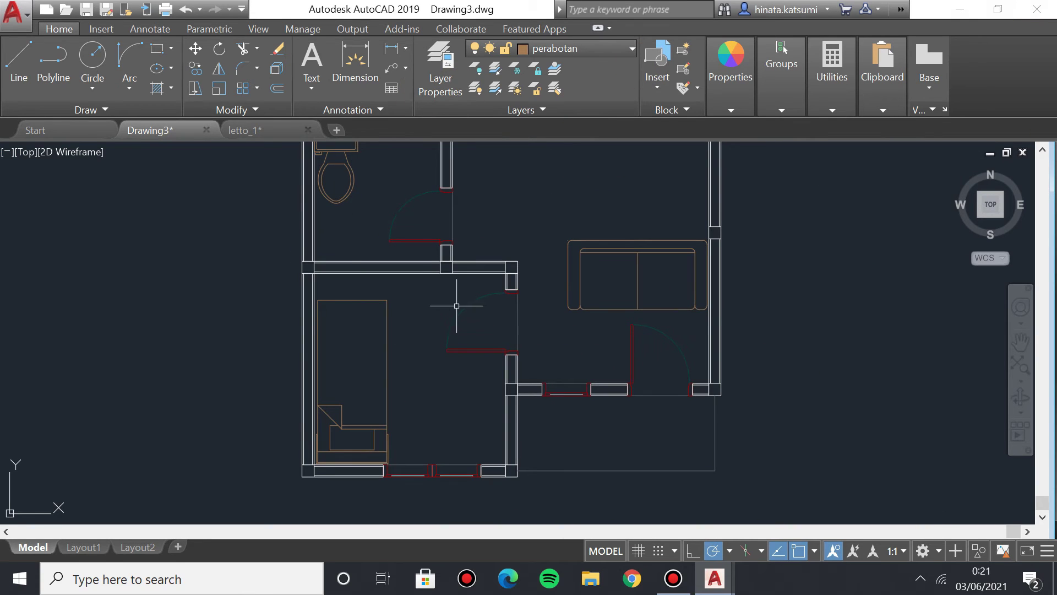
middle_click_drag(493, 295, 453, 343)
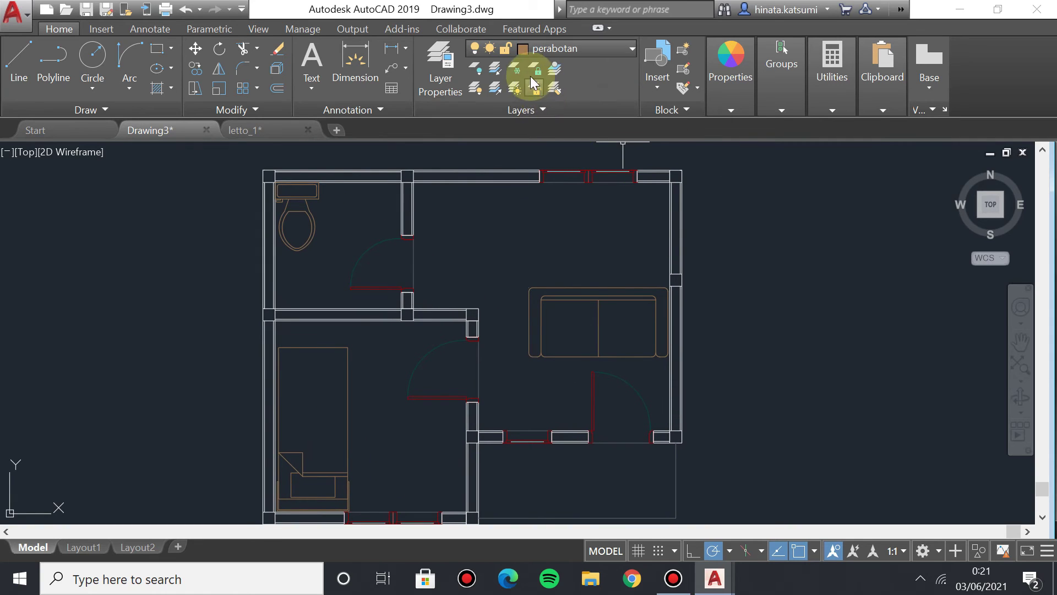
left_click(570, 52)
left_click(553, 47)
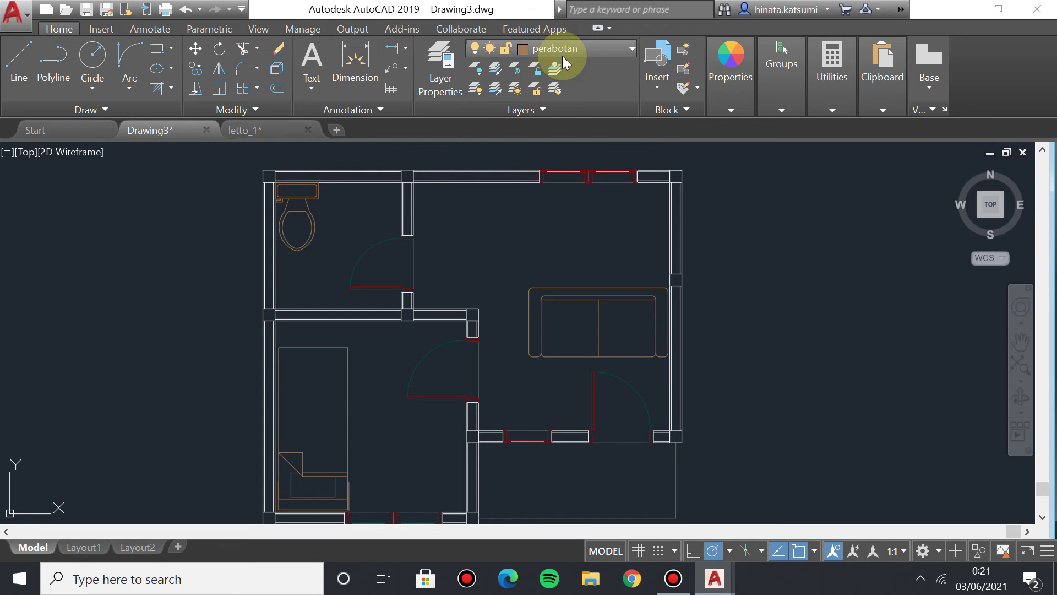
left_click(563, 50)
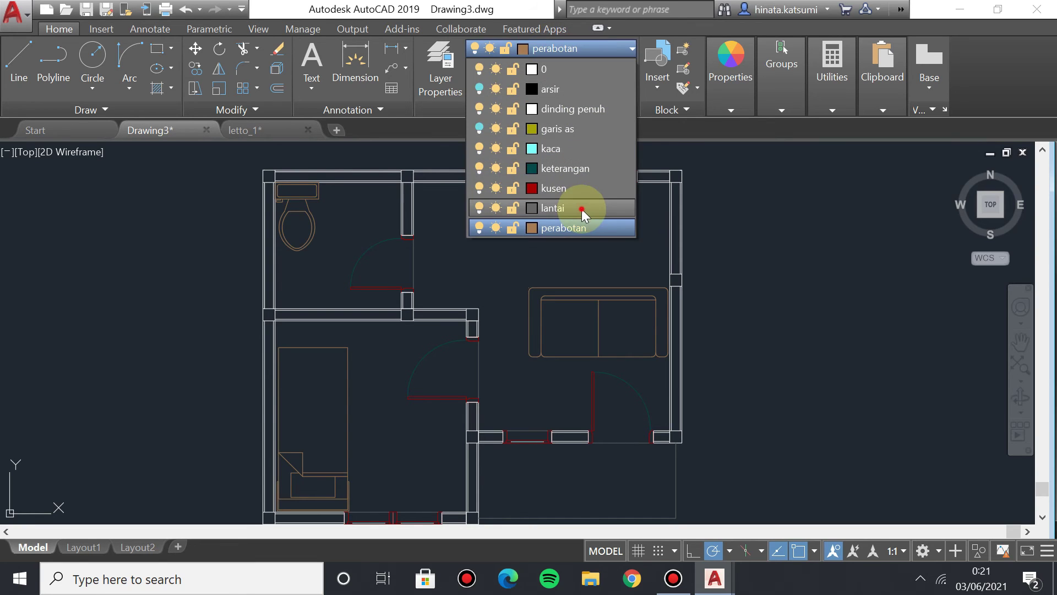
left_click(582, 209)
middle_click_drag(527, 250, 529, 250)
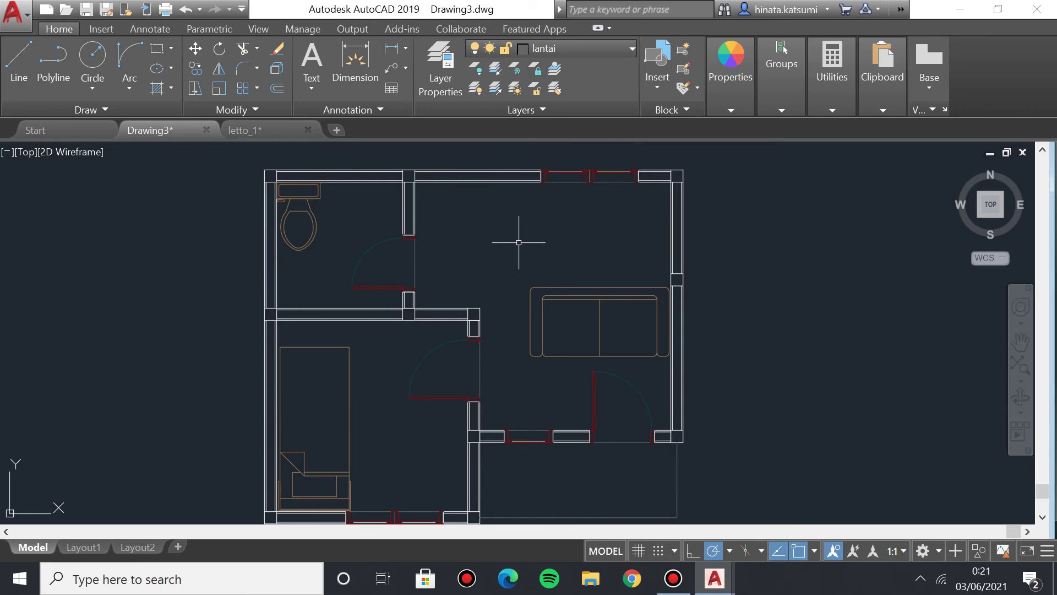
Start a Hatch with the NET pattern for the floor.
type("h")
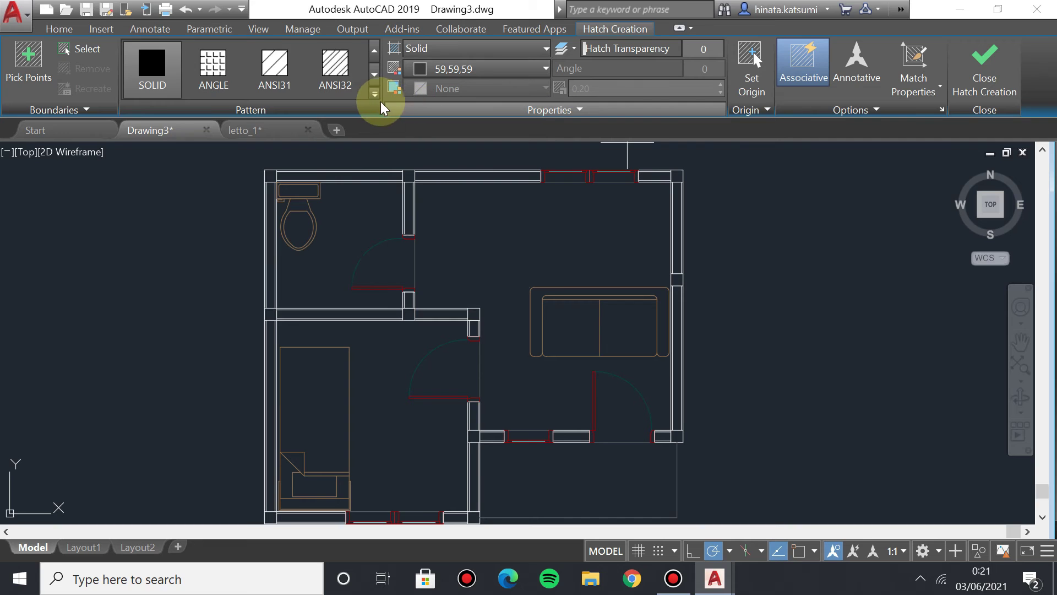
left_click(379, 100)
left_click_drag(377, 82, 391, 267)
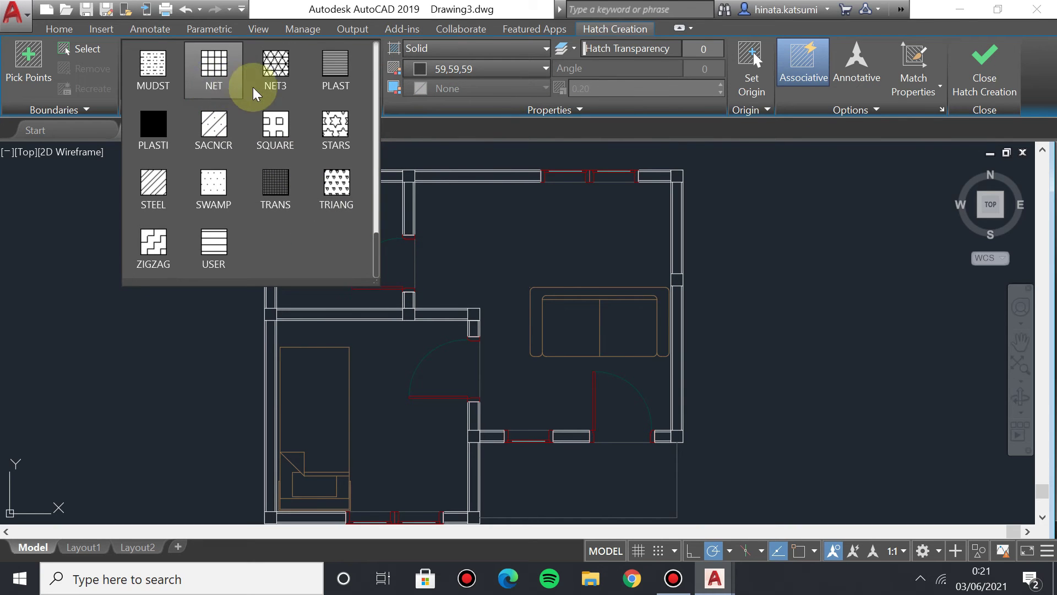
left_click(214, 81)
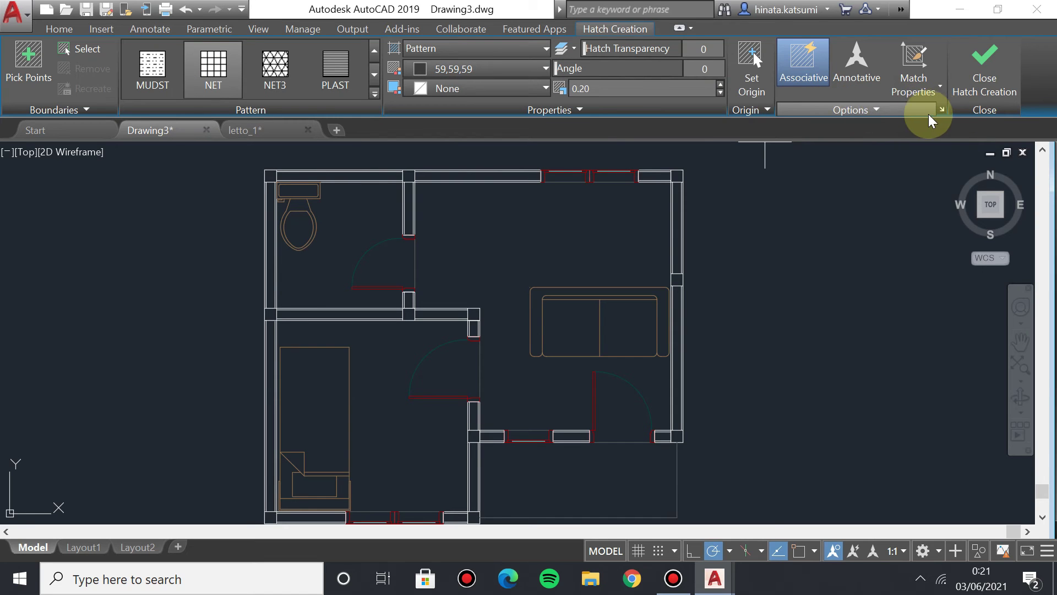
Change the hatch to the User defined type with ByLayer color and a spacing of 0.30.
left_click(943, 111)
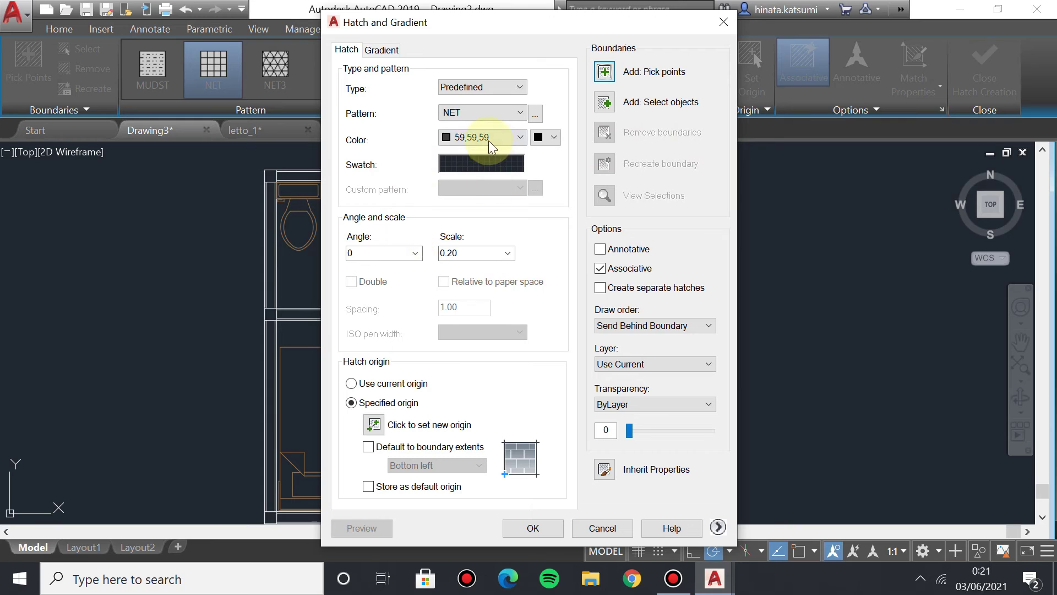
left_click(488, 139)
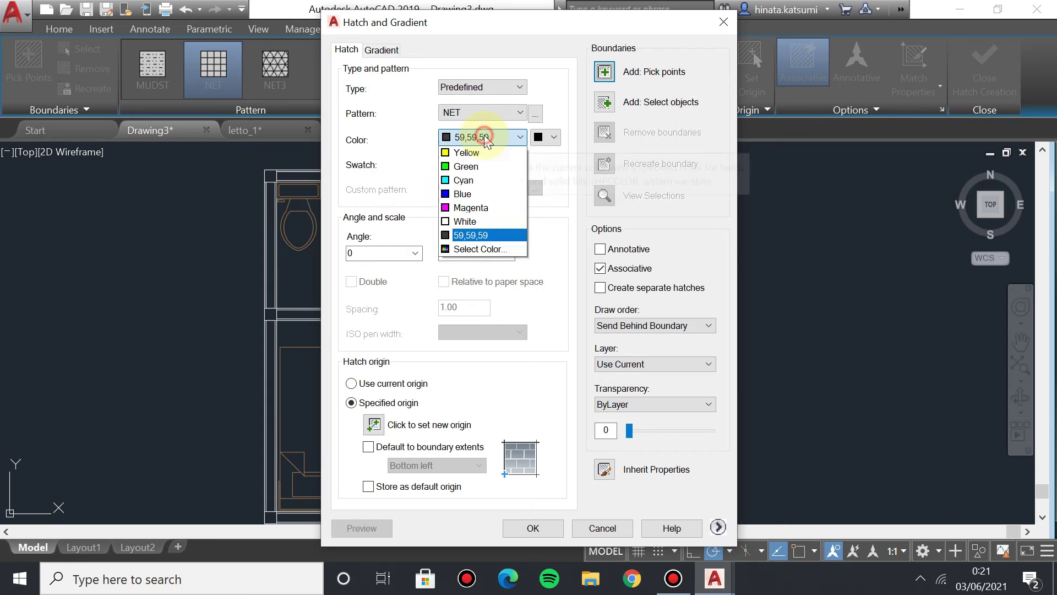
left_click(487, 139)
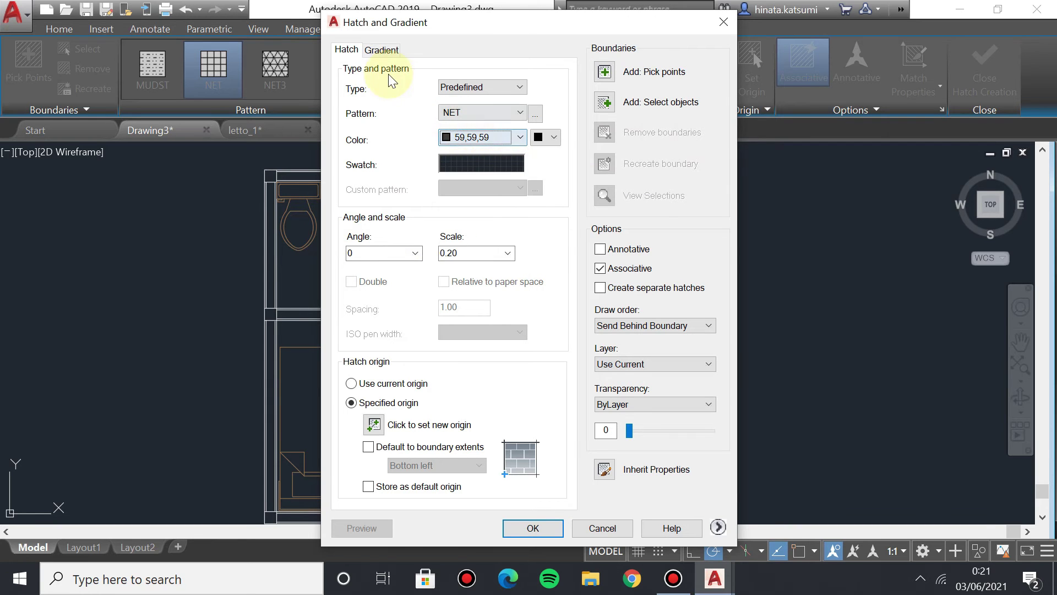
left_click(487, 87)
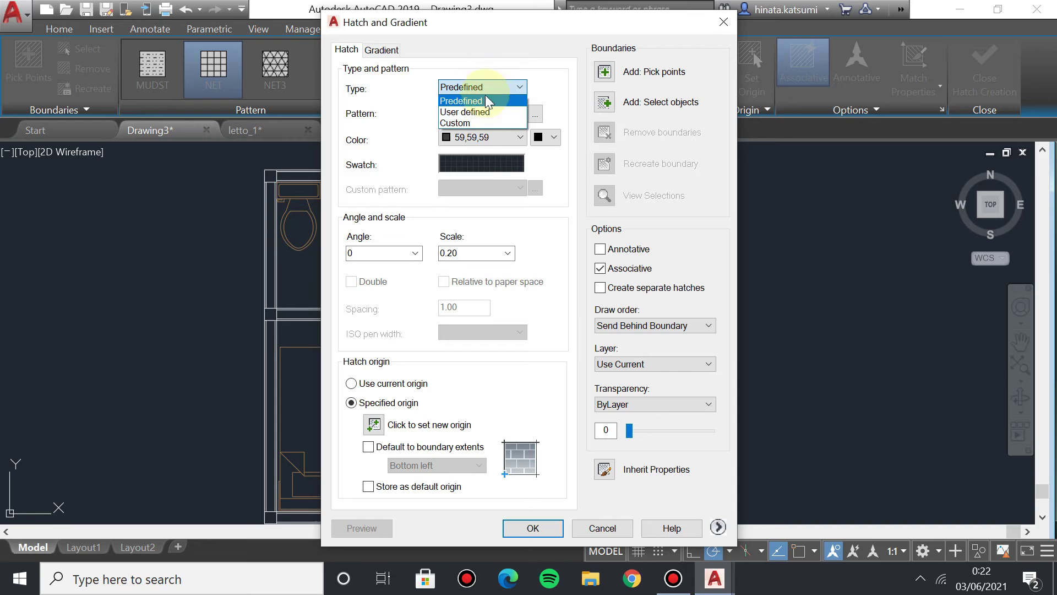
left_click(487, 111)
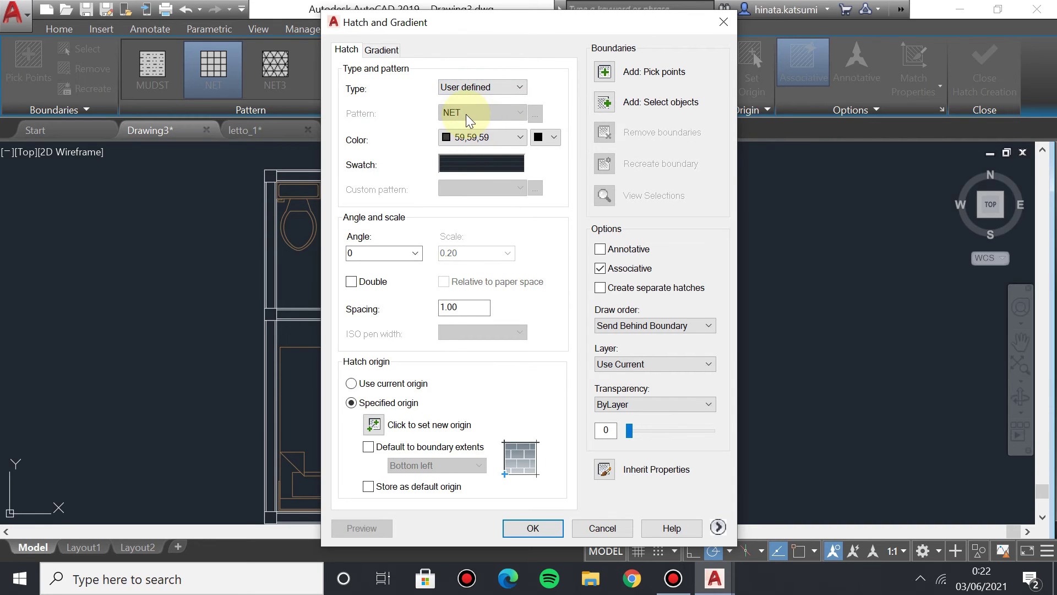
left_click(506, 136)
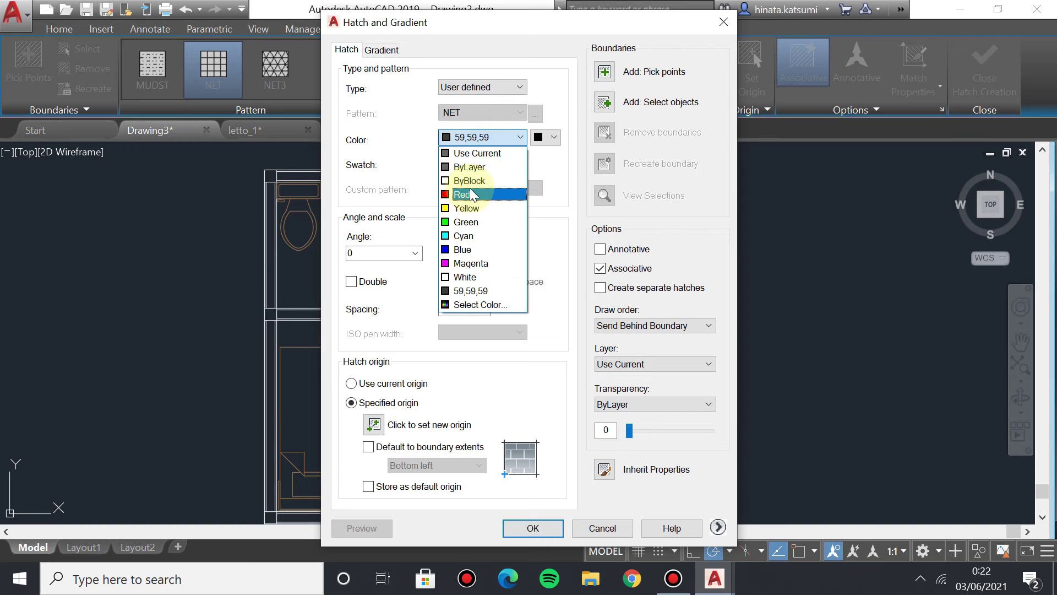
left_click(469, 167)
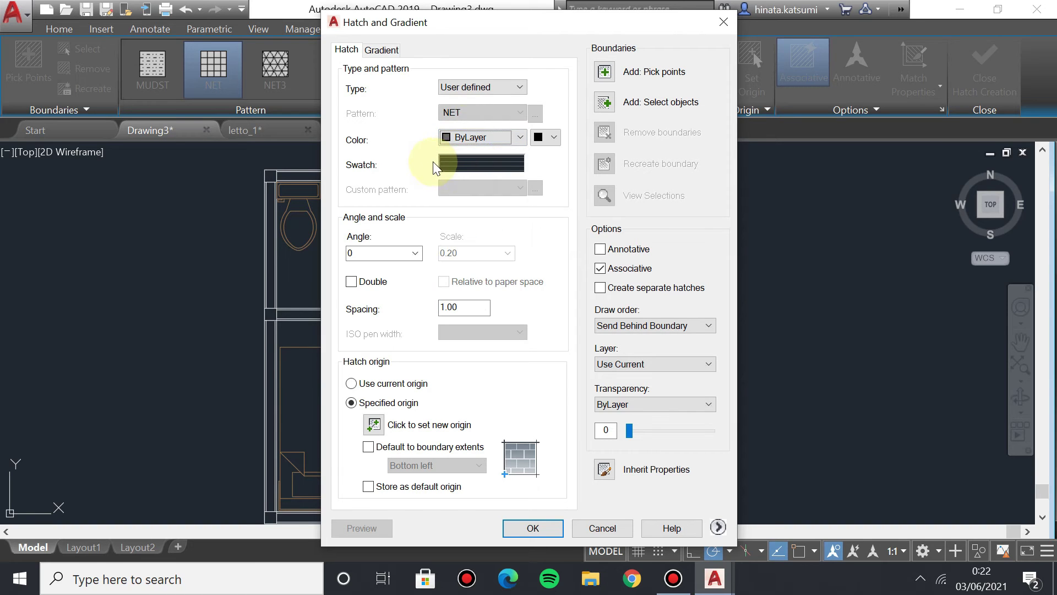
double_click(471, 307)
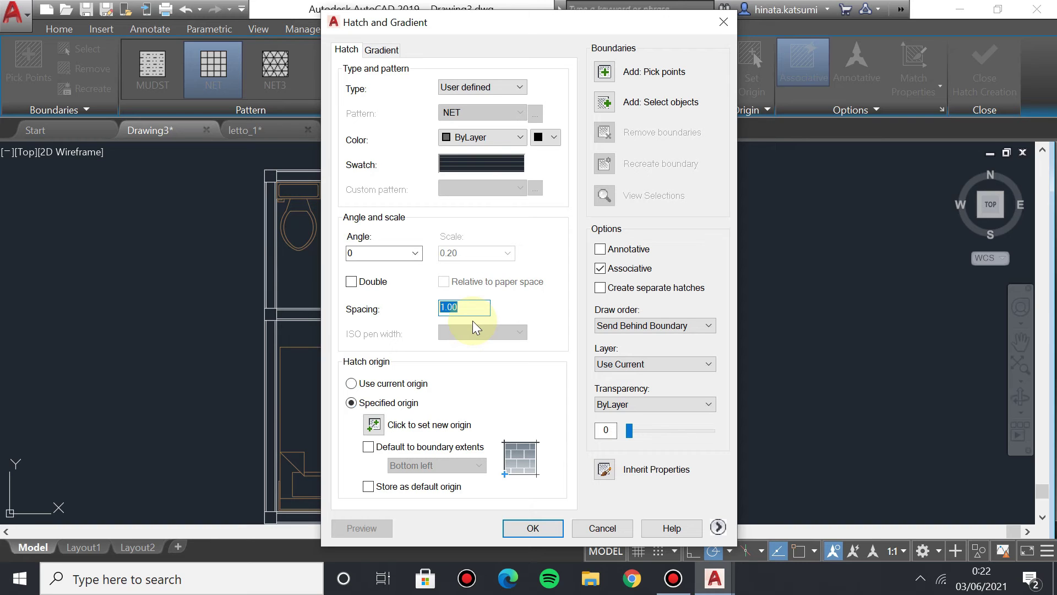
type("3")
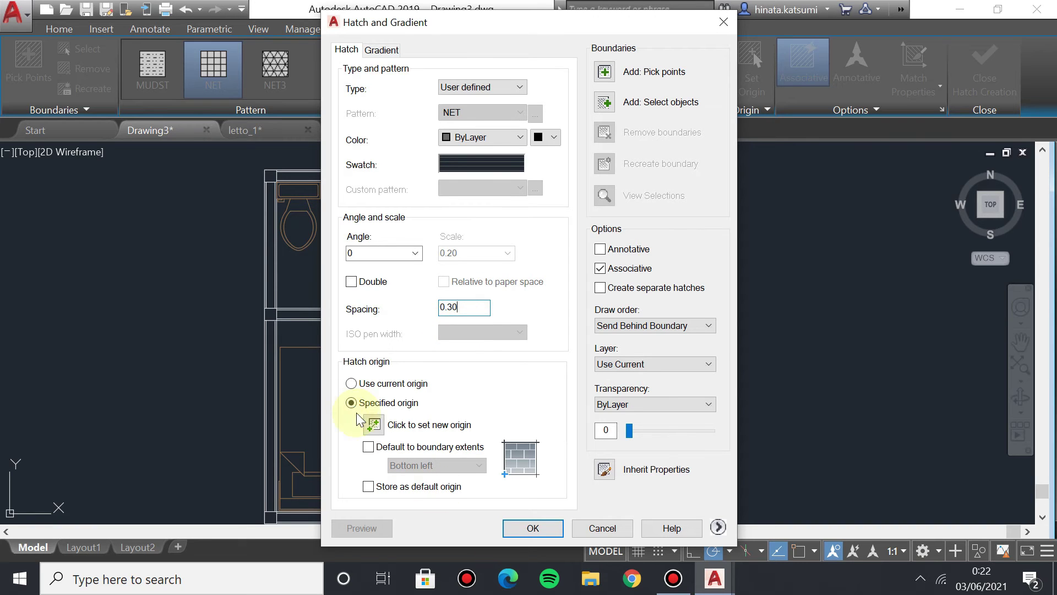
left_click(550, 529)
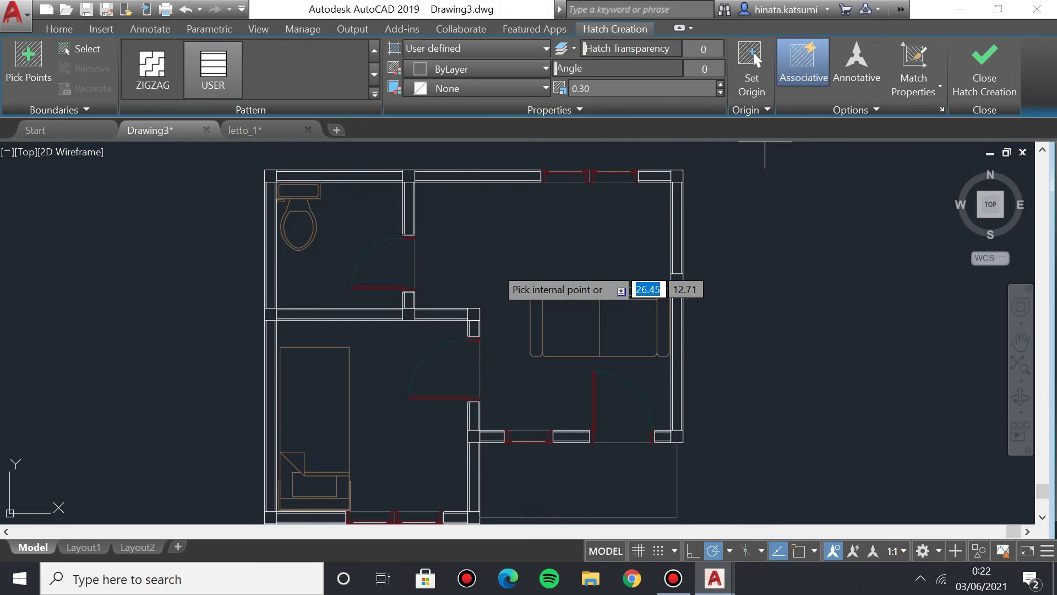
Turn on the Double crosshatch option and hatch the living room, the lower-left bedroom and the terrace outside the front door.
left_click(943, 111)
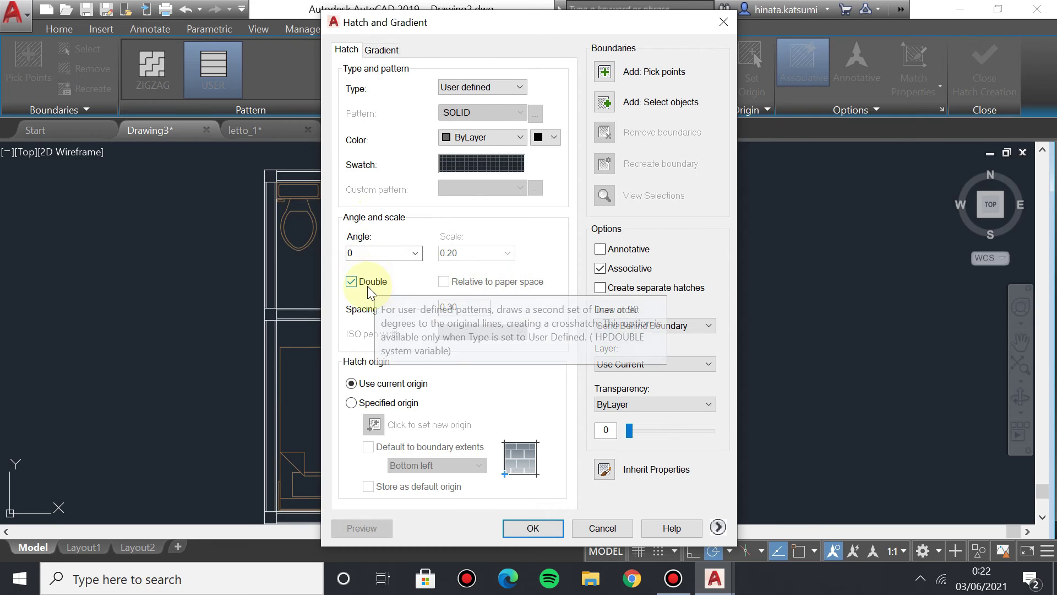
left_click(537, 528)
left_click(480, 242)
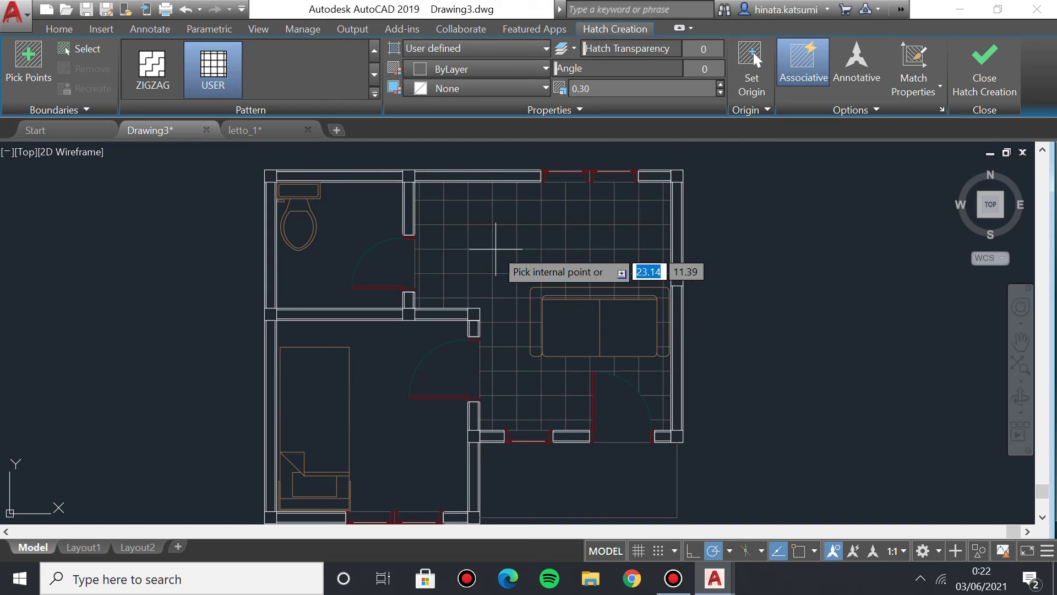
left_click(380, 370)
middle_click_drag(483, 396, 477, 346)
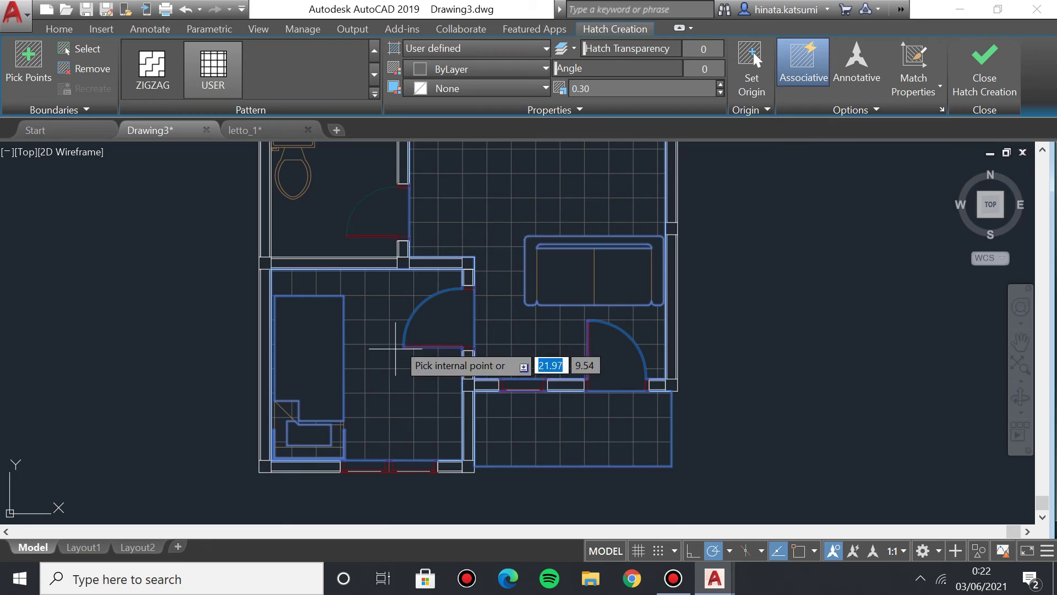
middle_click_drag(377, 354, 385, 419)
scroll(398, 342, "up", 3)
key("Return")
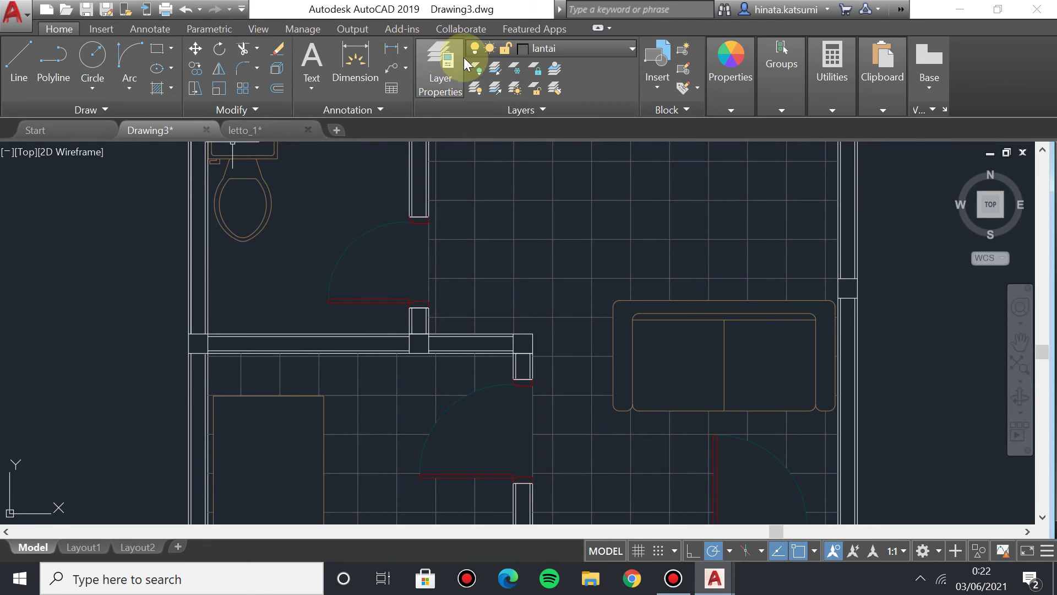
Create a new layer named lantai toilet.
left_click(450, 73)
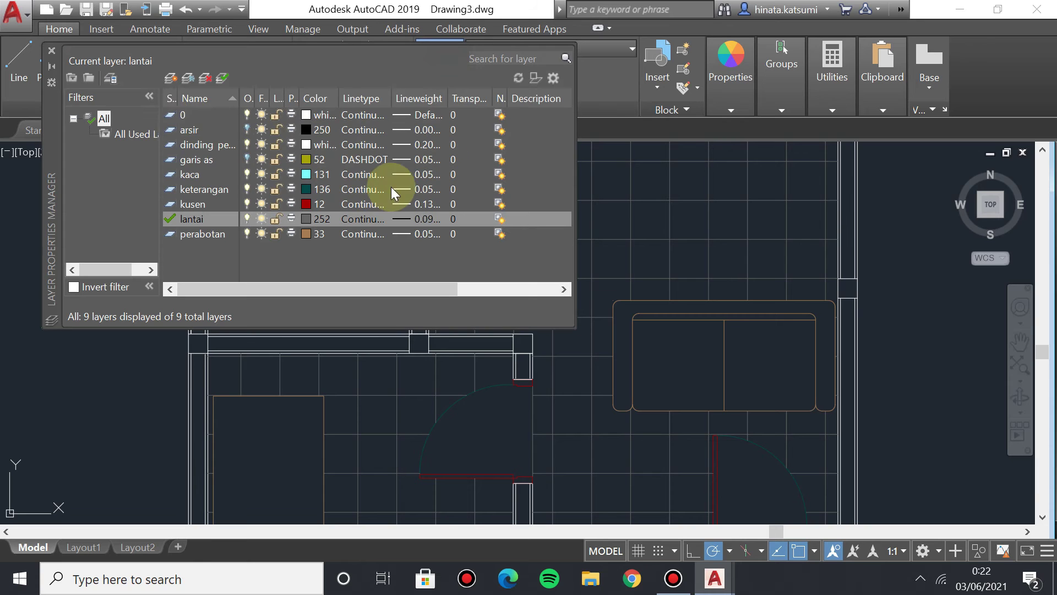
left_click(170, 79)
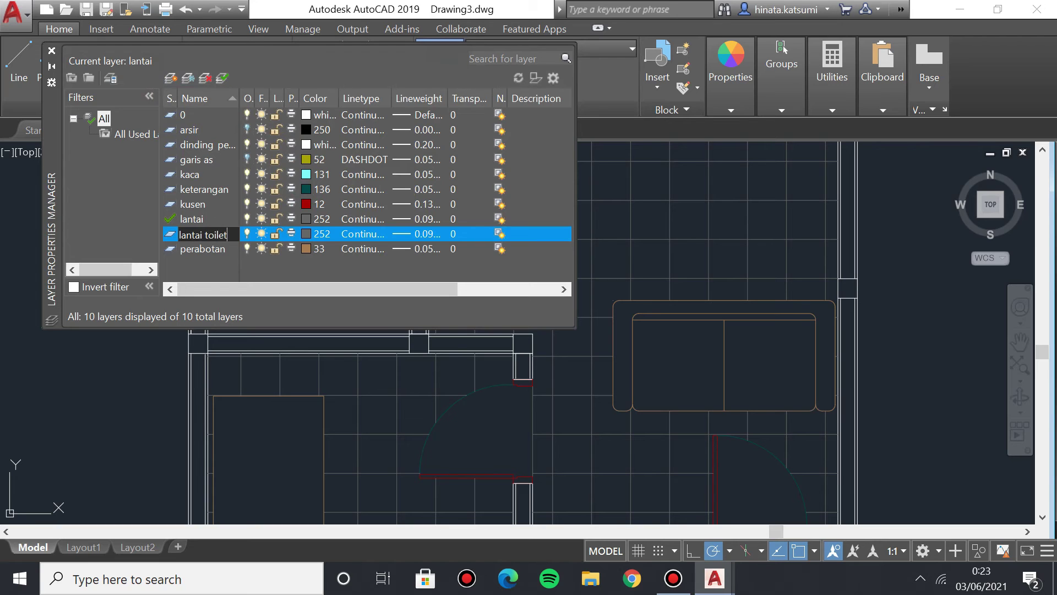
key("Return")
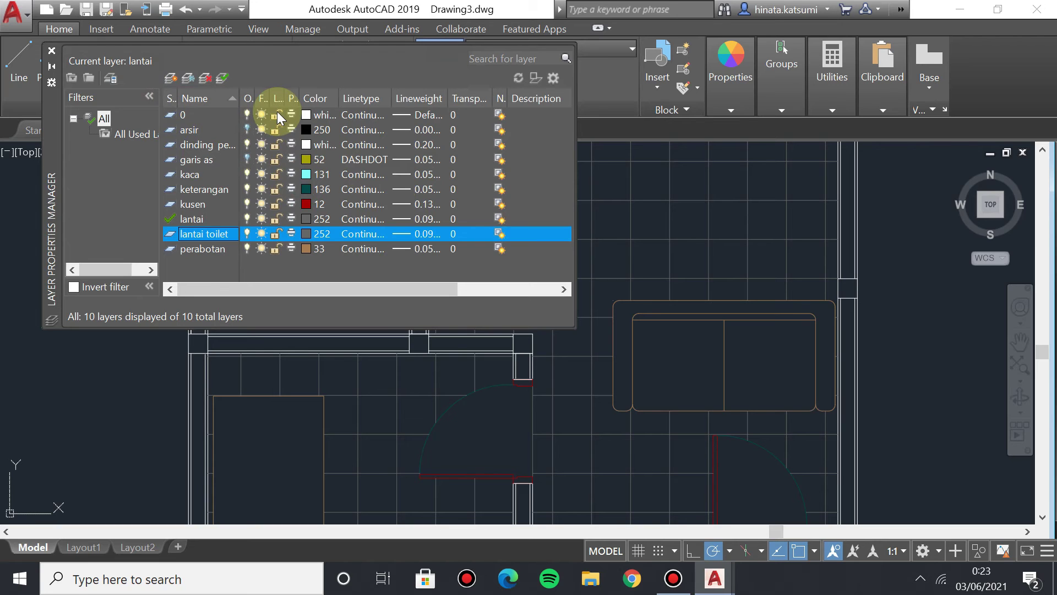
Set the lantai toilet layer's color to 159 and its lineweight to 0.05 mm.
left_click(319, 234)
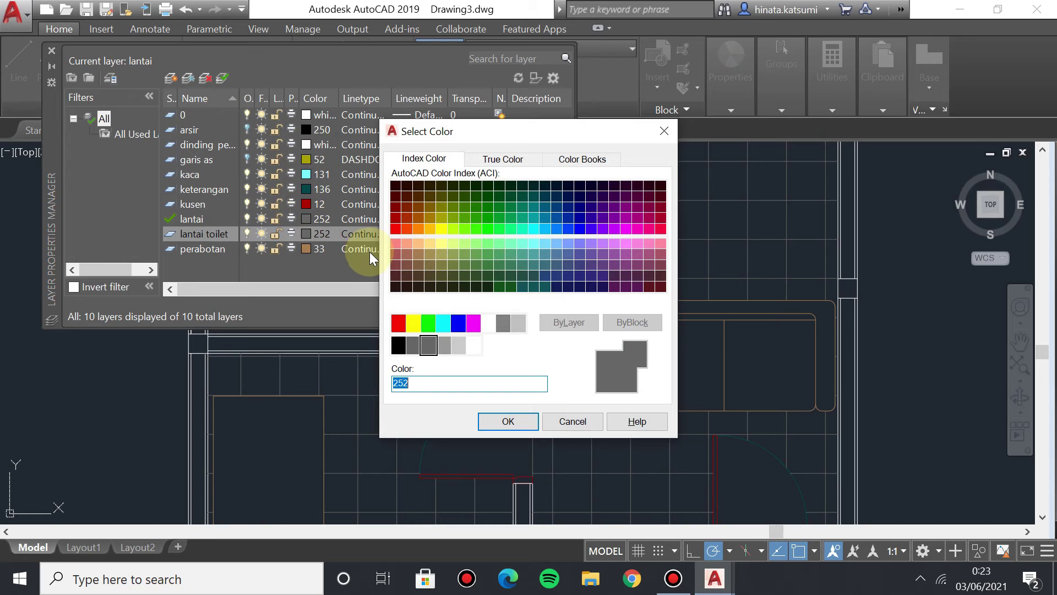
type("159")
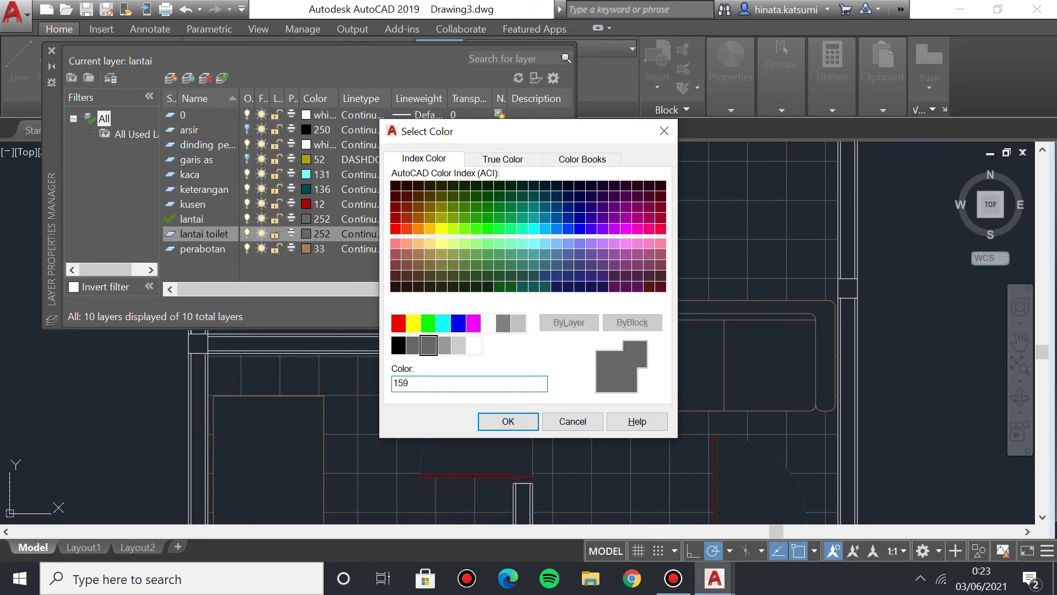
key("Return")
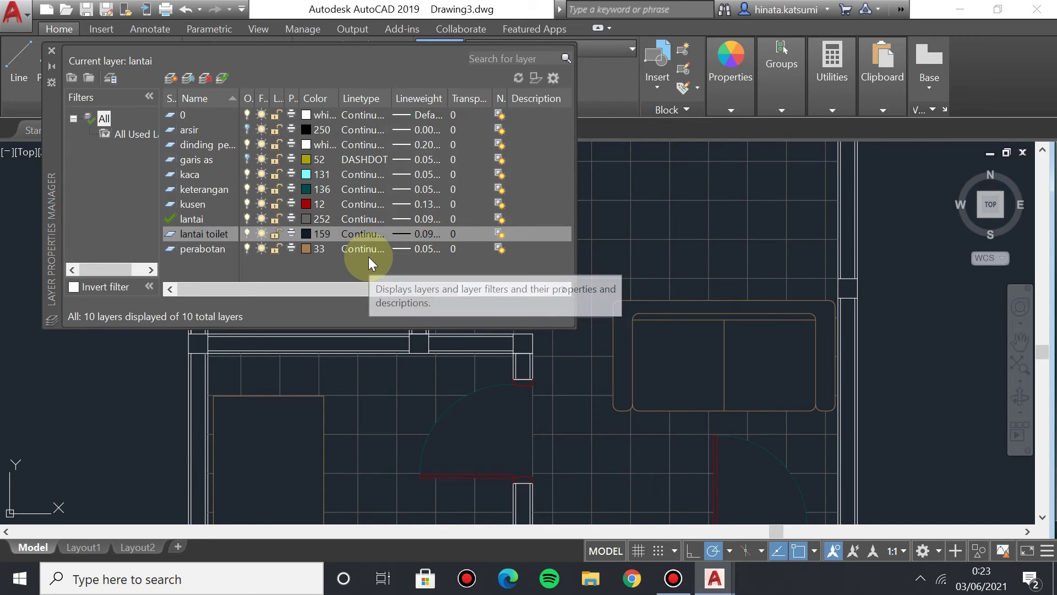
left_click(427, 234)
left_click(465, 222)
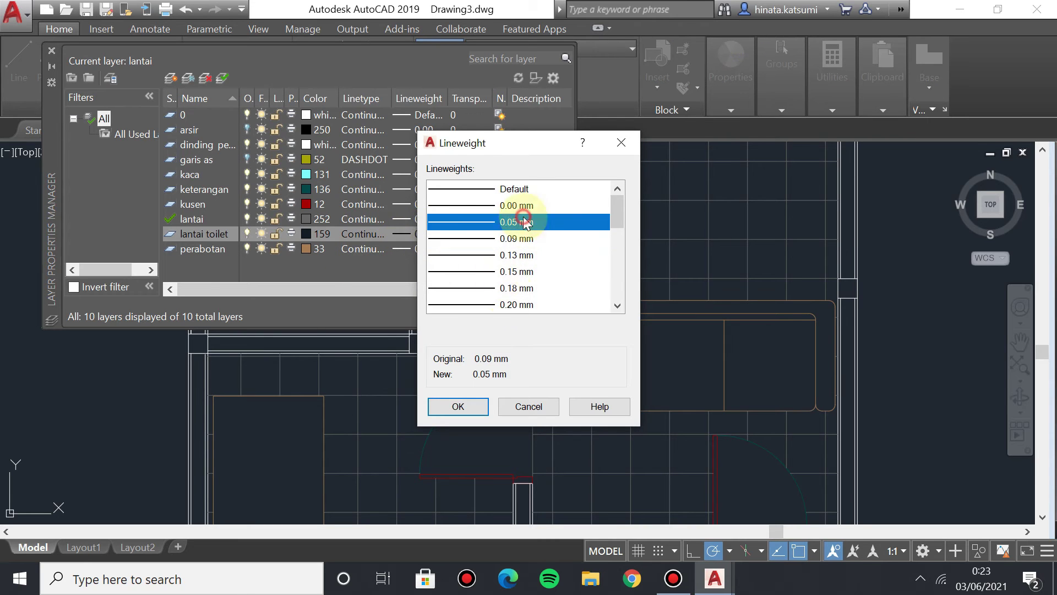
left_click(469, 403)
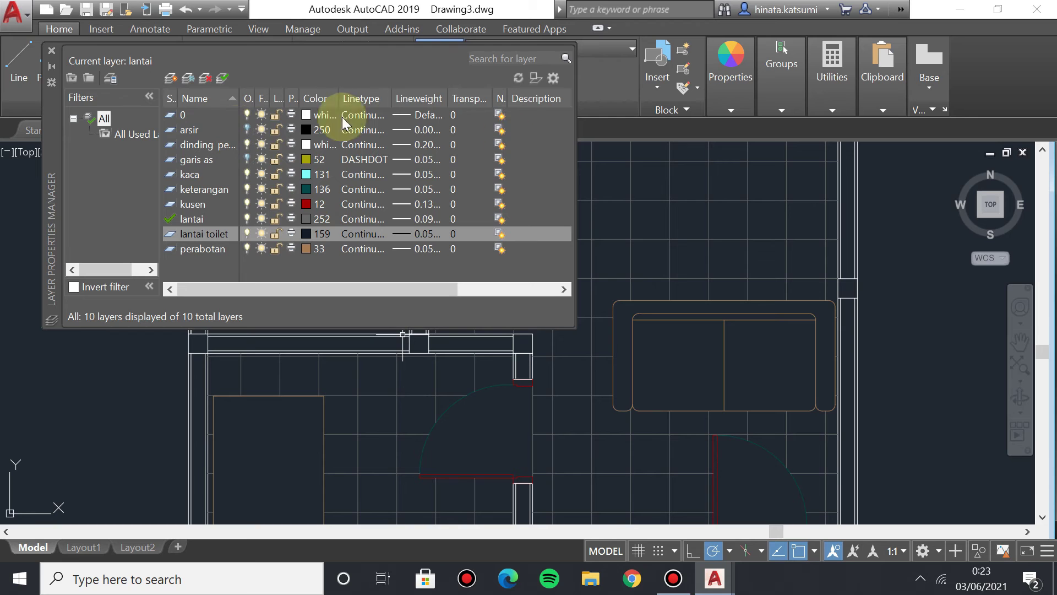
left_click(52, 51)
Make lantai toilet the current layer.
left_click(578, 48)
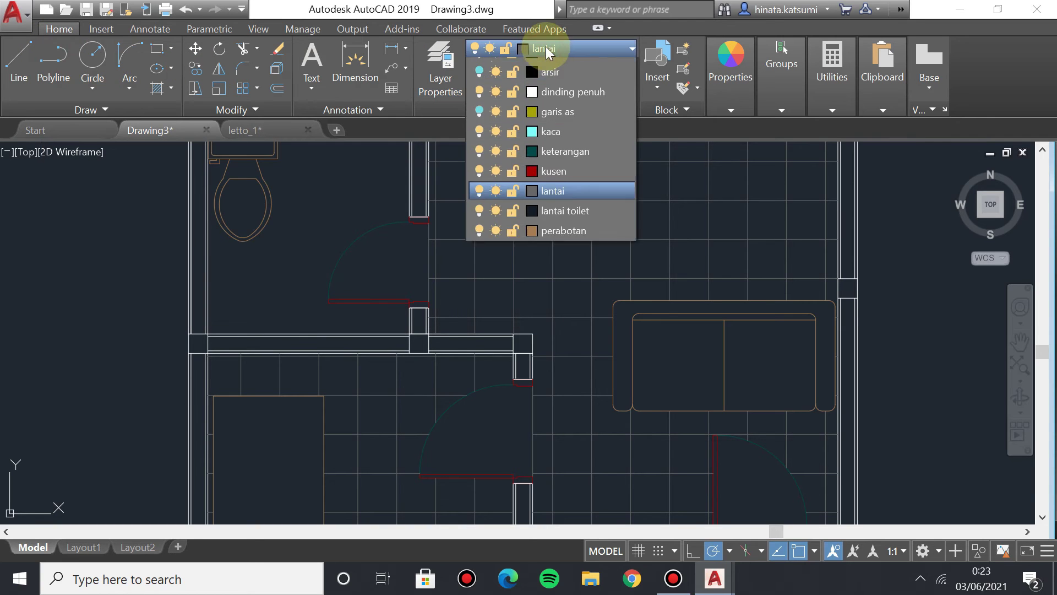
left_click(587, 234)
middle_click_drag(547, 220, 543, 278)
left_click(347, 274)
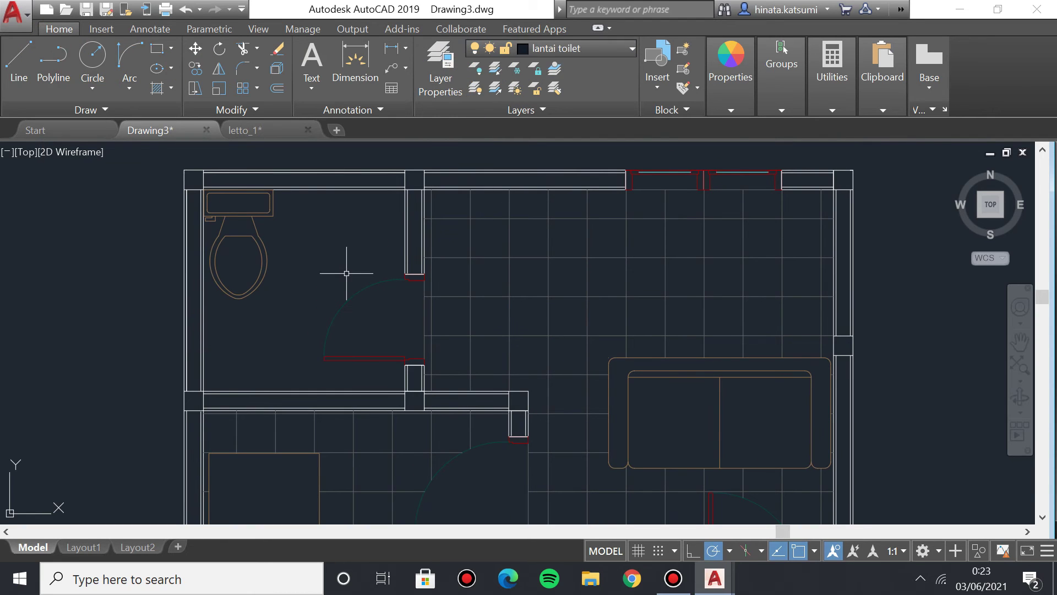
Start a Hatch with the NET pattern and change it to the User defined type with ByLayer color, Double lines and 0.30 spacing.
type("h")
key("Return")
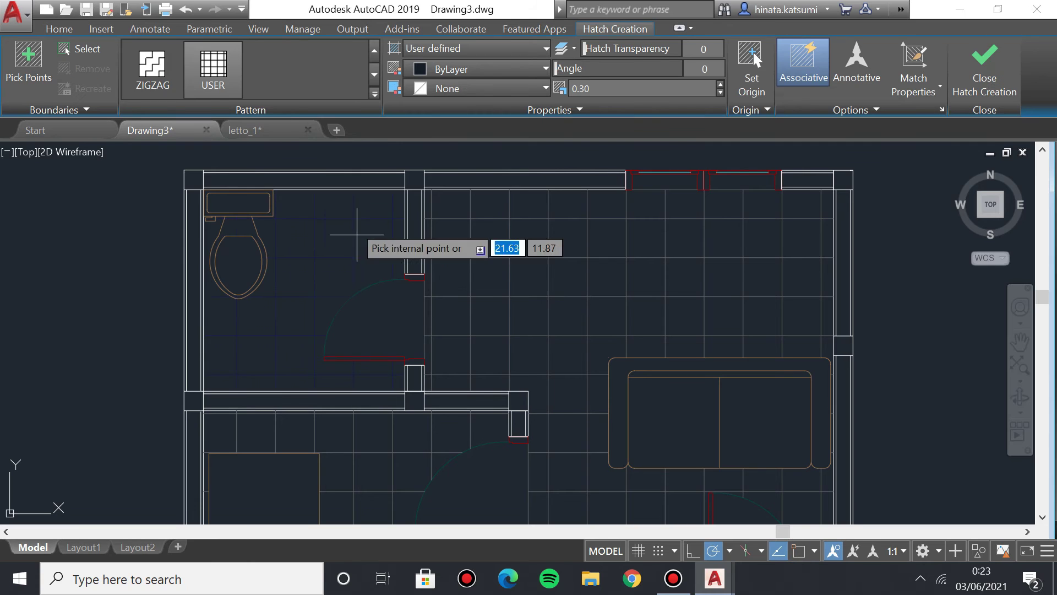
left_click(373, 99)
left_click(210, 77)
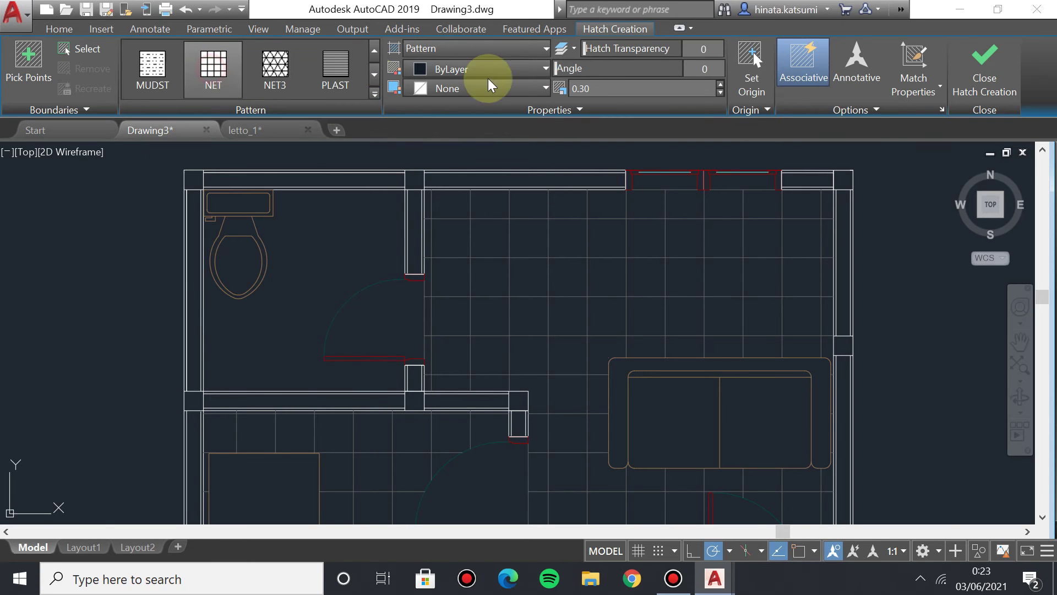
left_click(941, 109)
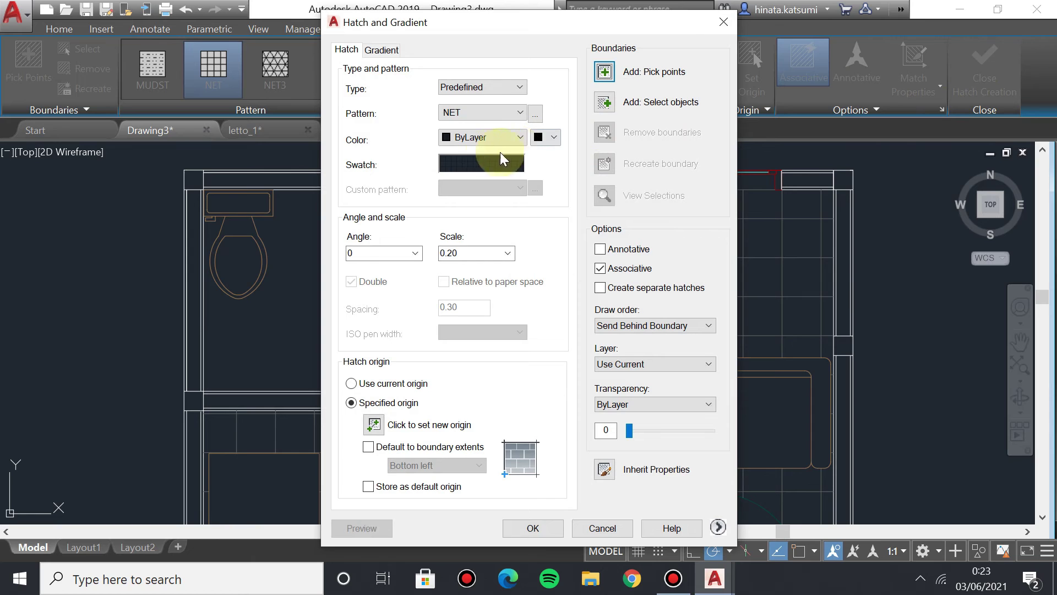
left_click(471, 89)
left_click(473, 109)
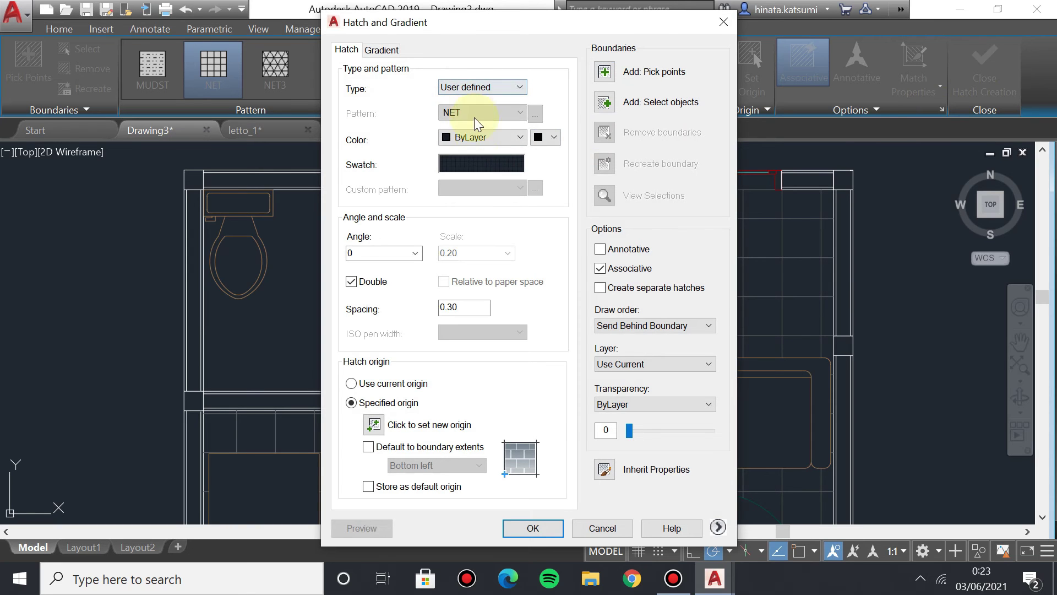
left_click(512, 138)
left_click(484, 160)
left_click(485, 137)
left_click(479, 167)
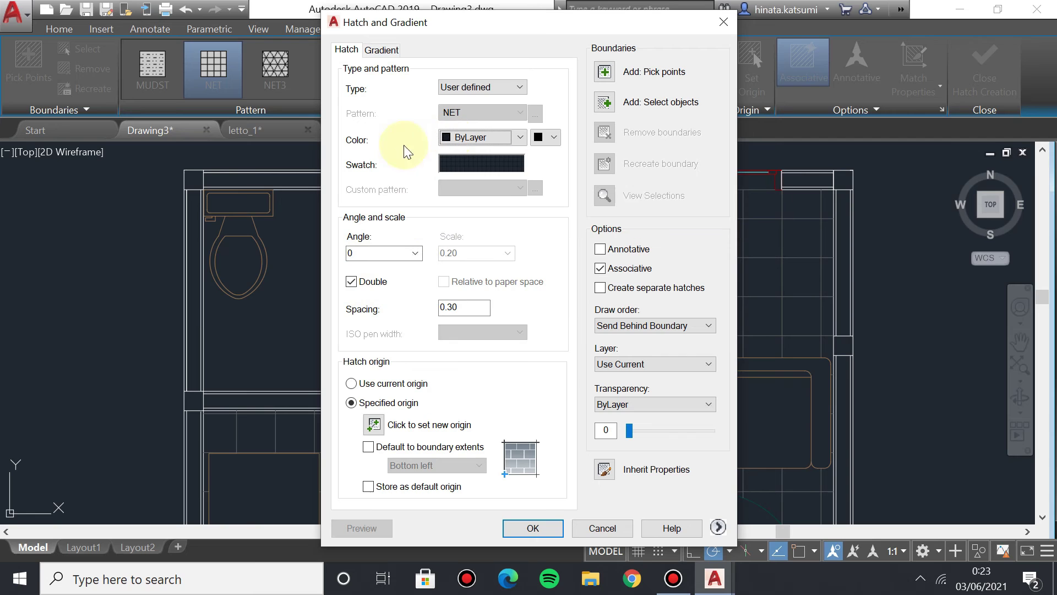
left_click(533, 528)
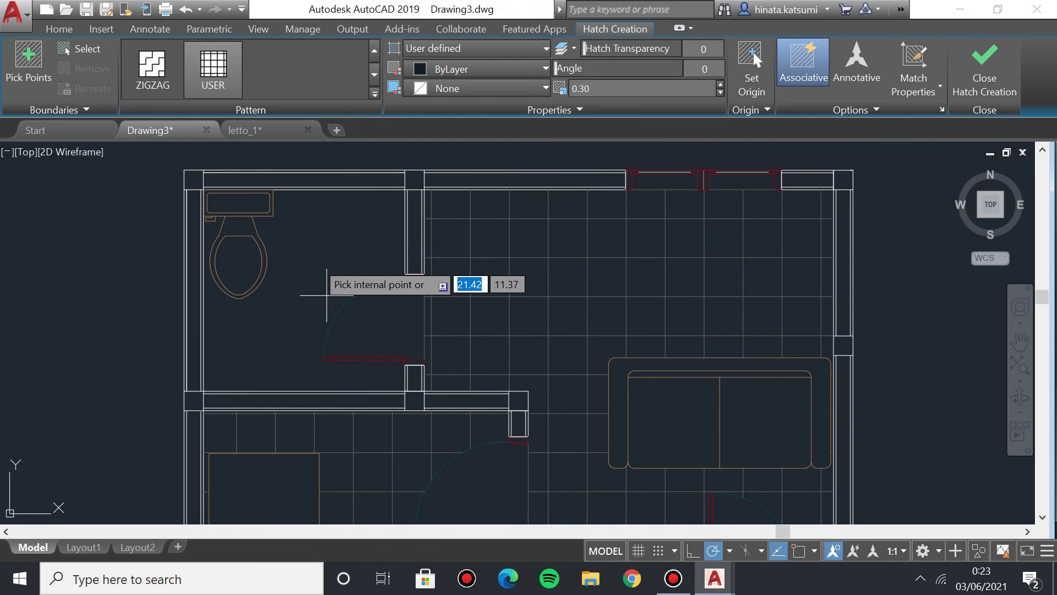
Pick the interior of the upper-left toilet room as the hatch area.
left_click(330, 259)
scroll(350, 272, "up", 5)
scroll(330, 273, "down", 5)
scroll(316, 248, "down", 2)
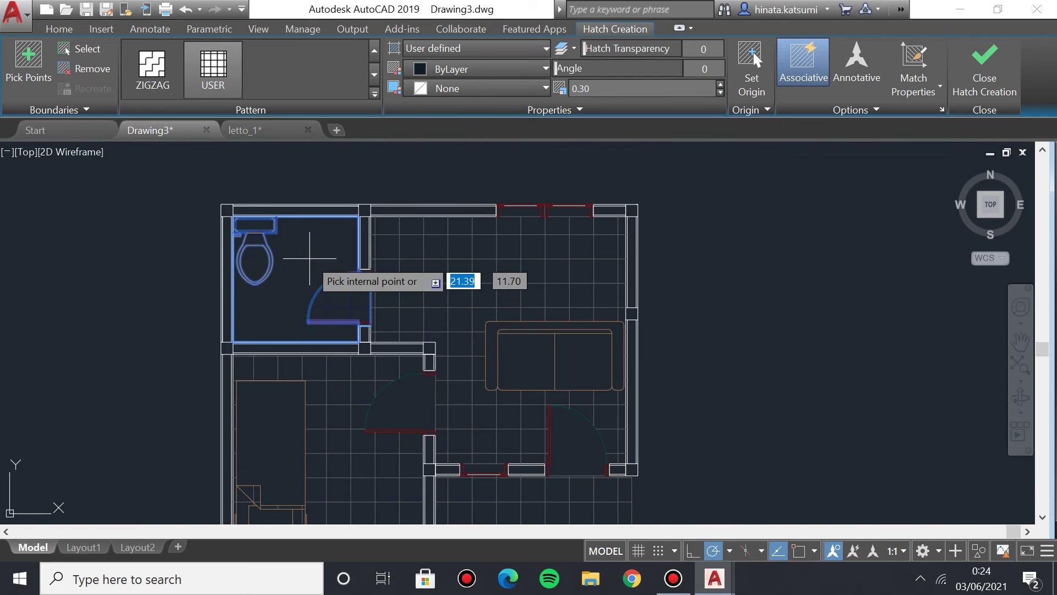
scroll(308, 245, "up", 6)
scroll(274, 240, "down", 6)
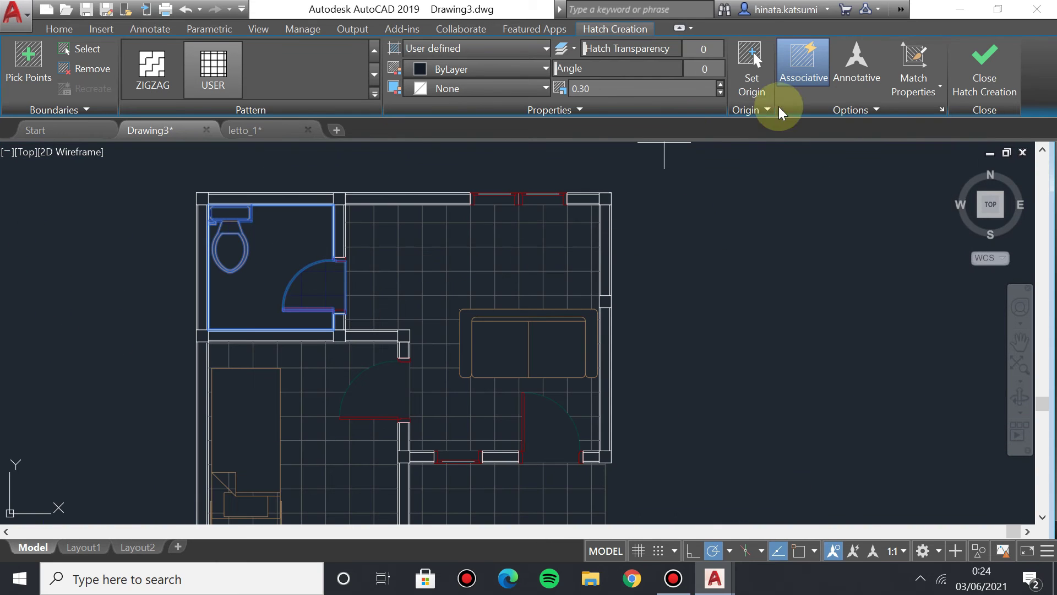
Reapply the Double option, ByLayer color and current origin in the hatch settings and finish the toilet room hatch.
left_click(942, 110)
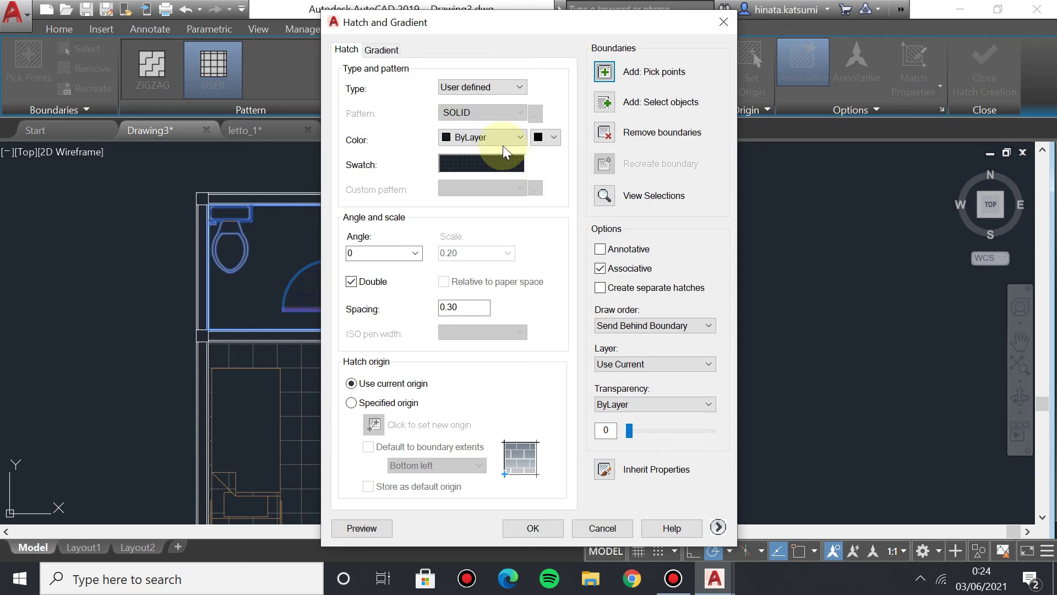
left_click(350, 281)
left_click(351, 282)
left_click(491, 143)
left_click(484, 163)
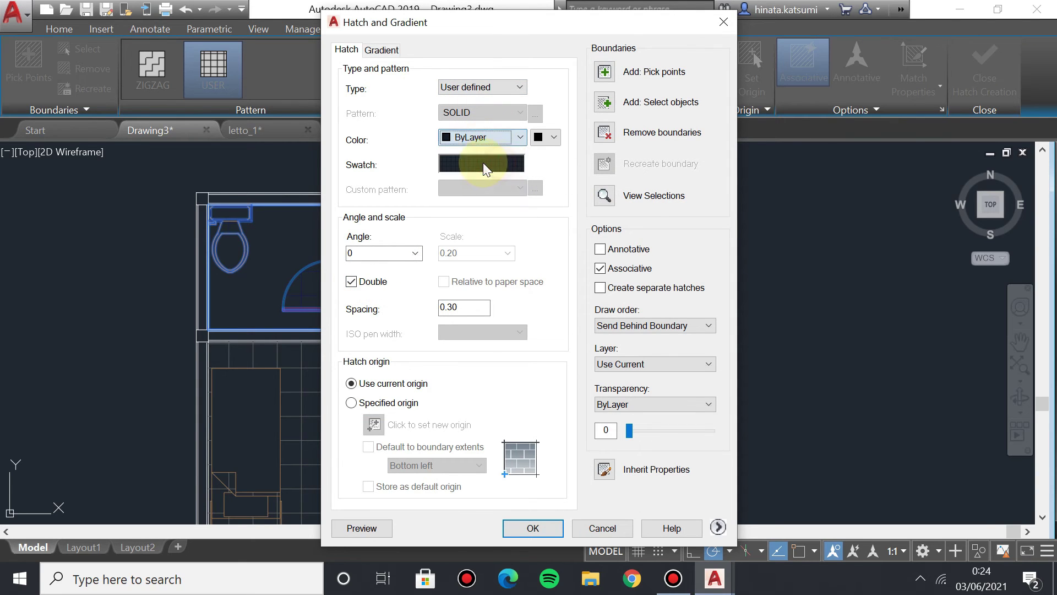
left_click(547, 525)
scroll(292, 270, "up", 4)
scroll(293, 281, "down", 5)
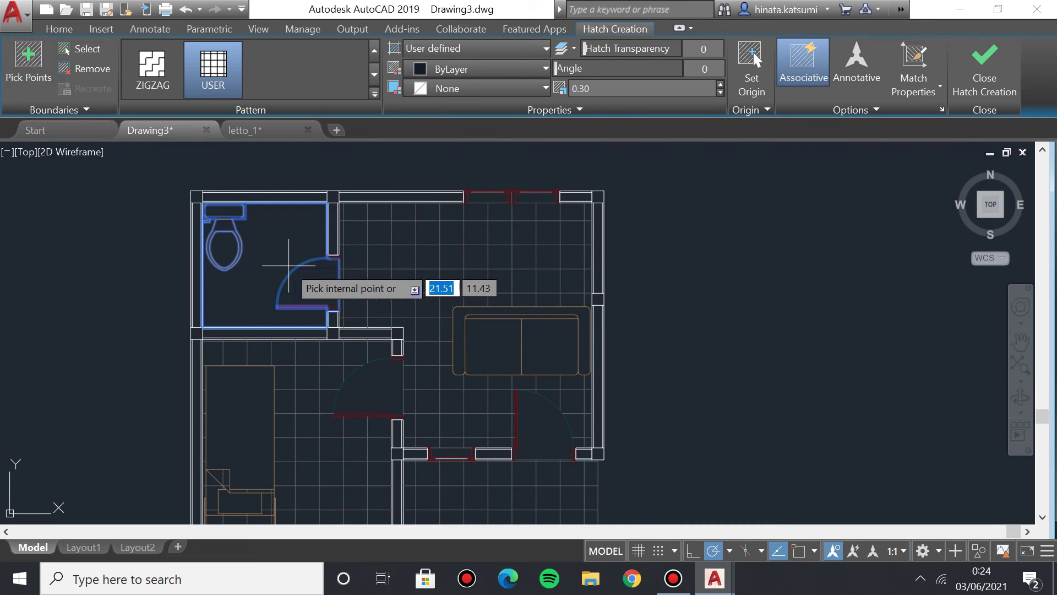
key("Return")
scroll(264, 254, "up", 3)
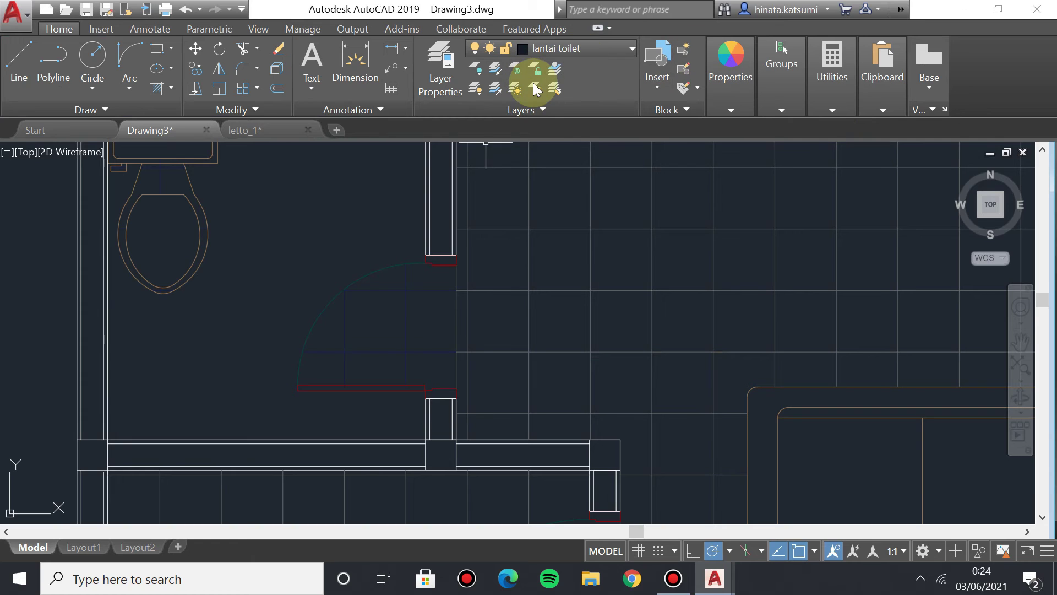
scroll(492, 257, "down", 2)
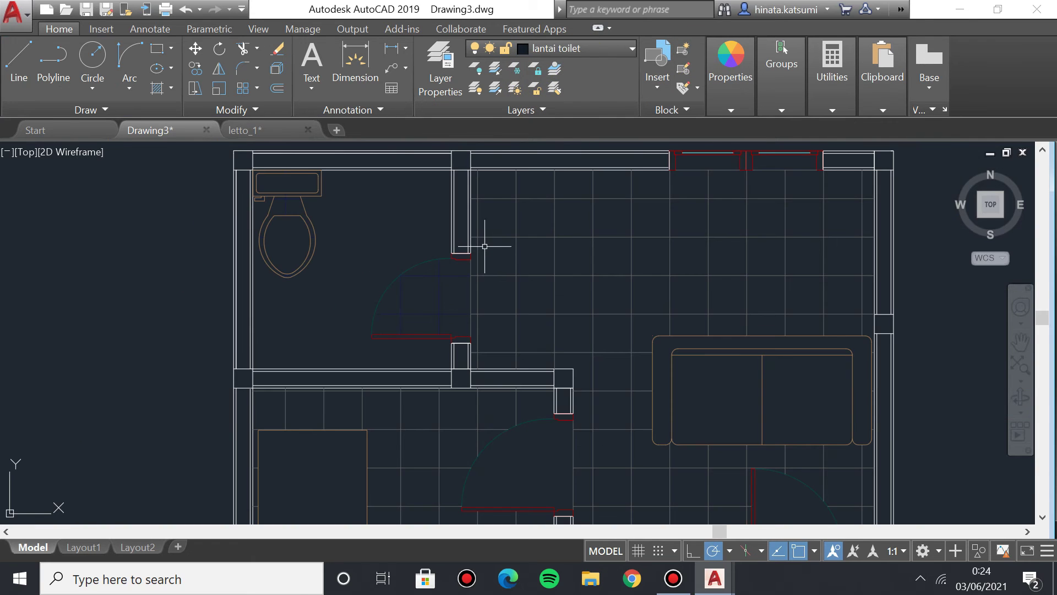
Start another Hatch from the NET pattern and switch it to User defined with ByLayer color, no background, Double lines and 0.30 spacing.
type("h")
key("Return")
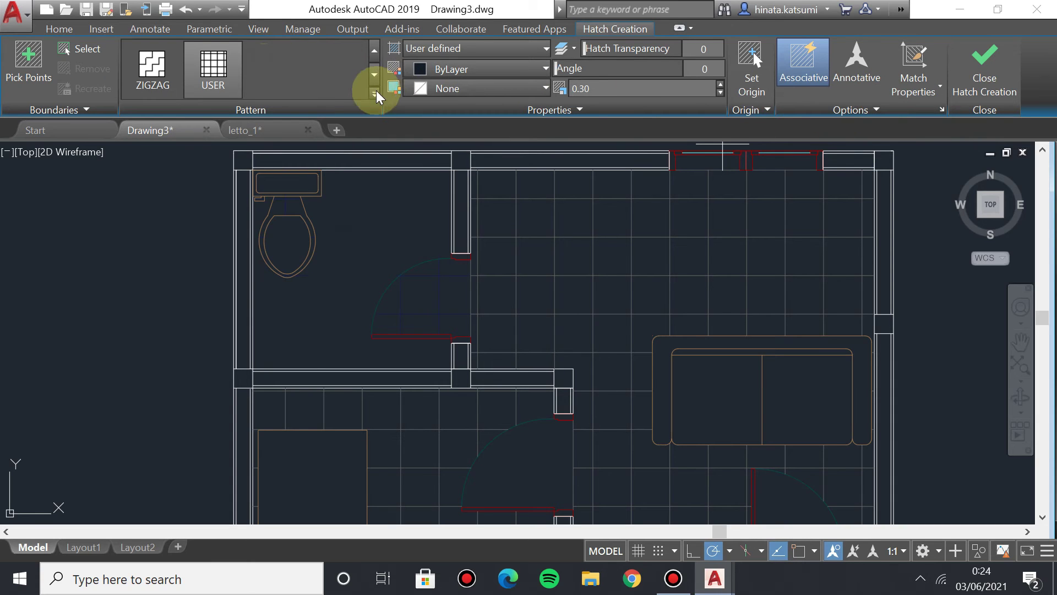
left_click(374, 95)
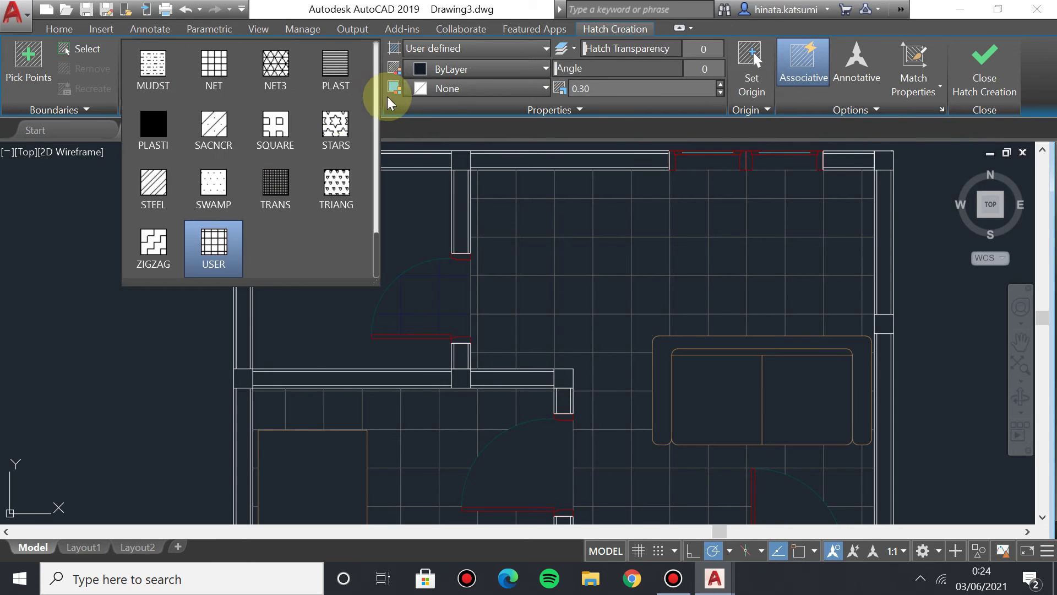
left_click(215, 69)
left_click(943, 110)
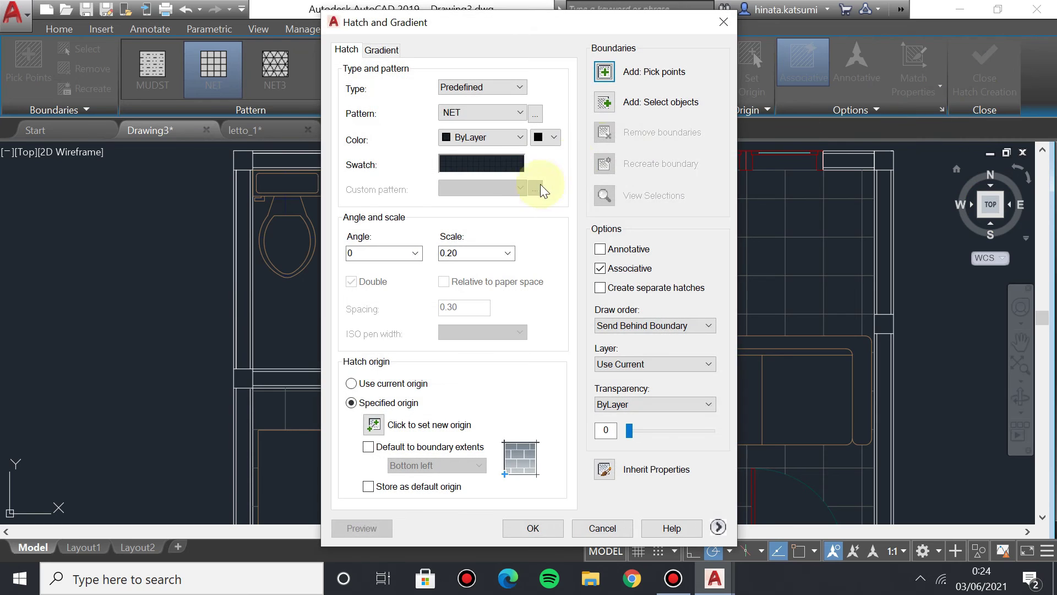
left_click(475, 88)
left_click(477, 109)
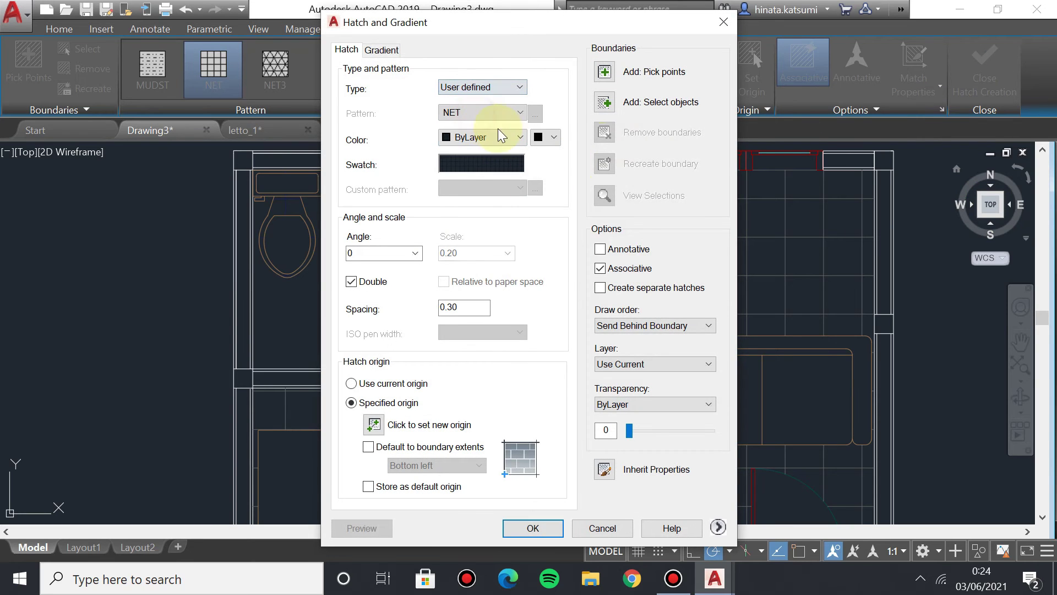
left_click(504, 137)
left_click(510, 164)
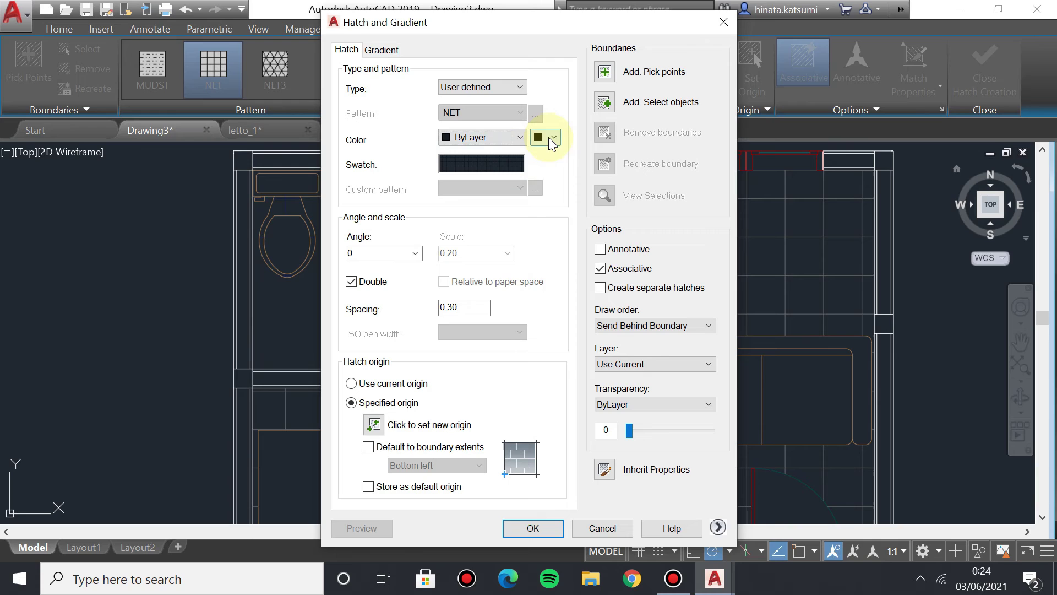
left_click(549, 138)
left_click(561, 154)
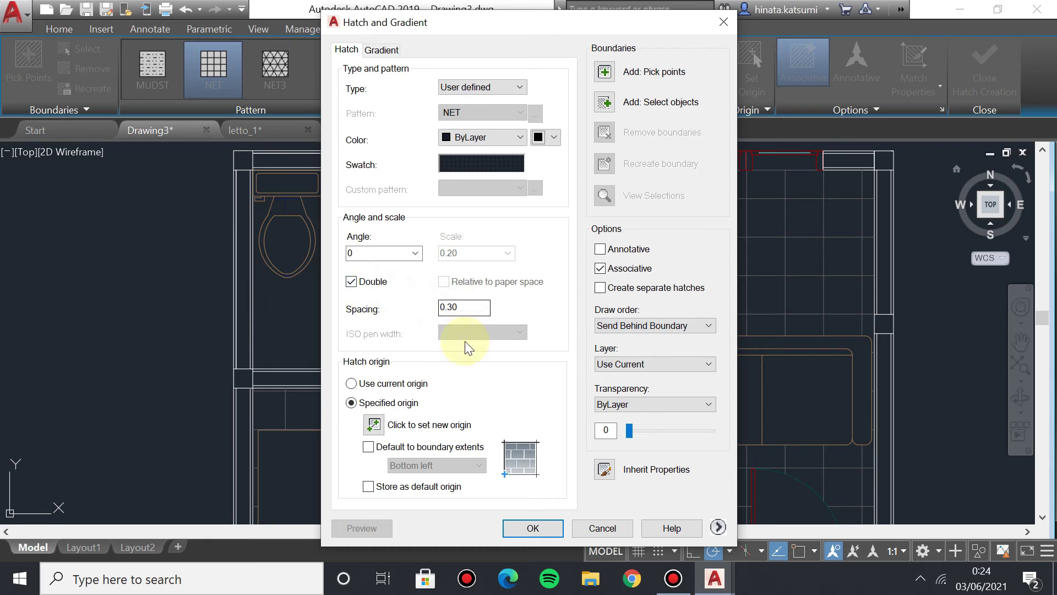
Switch the hatch to the current origin, pick the toilet room's interior and finish the hatch.
left_click(351, 383)
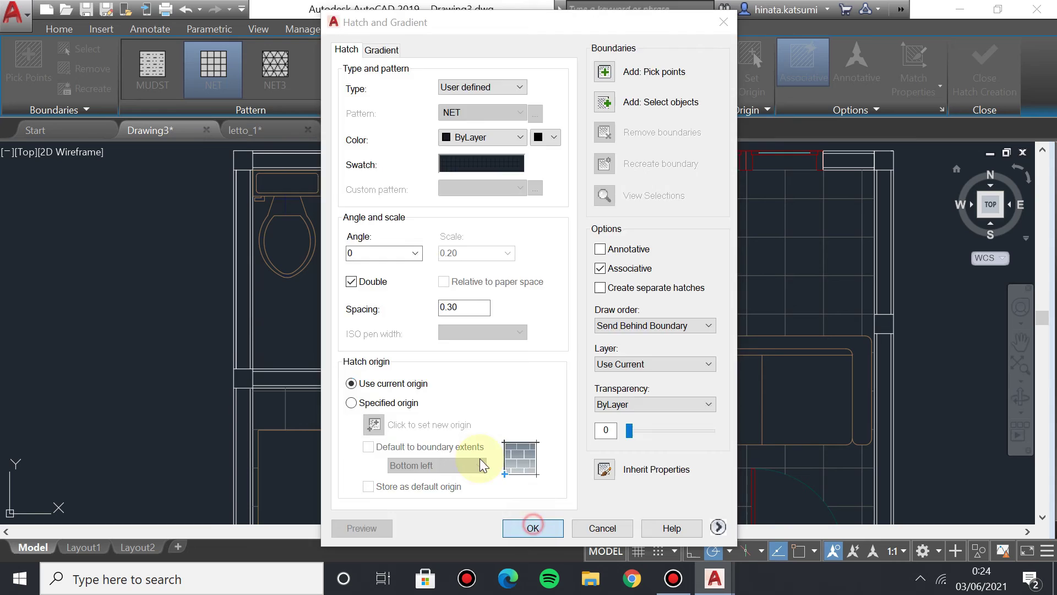
left_click(531, 526)
left_click(377, 260)
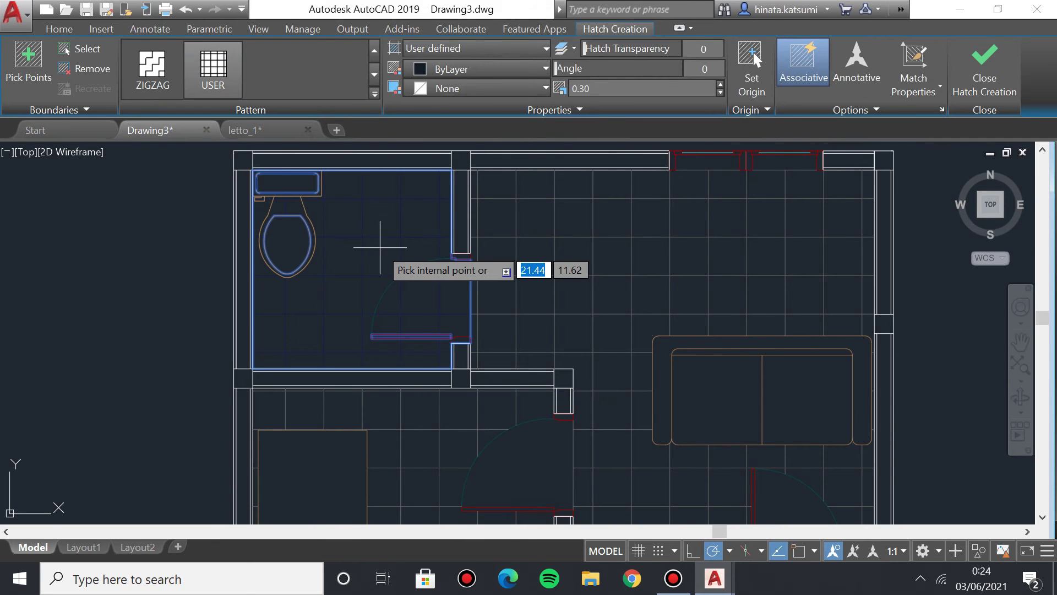
scroll(379, 256, "up", 3)
scroll(362, 276, "down", 3)
scroll(358, 269, "up", 2)
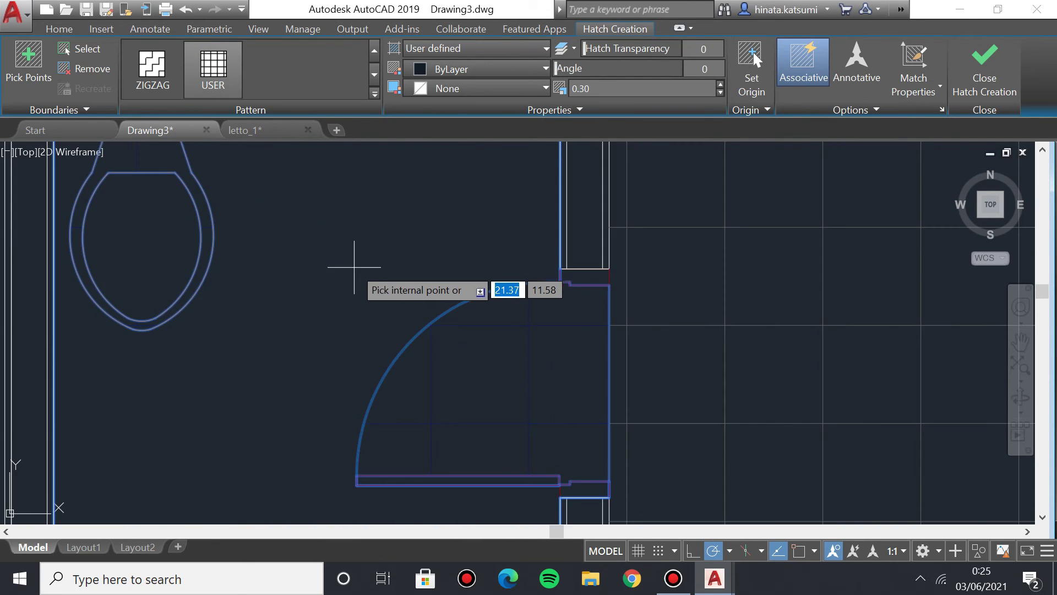
scroll(341, 268, "down", 1)
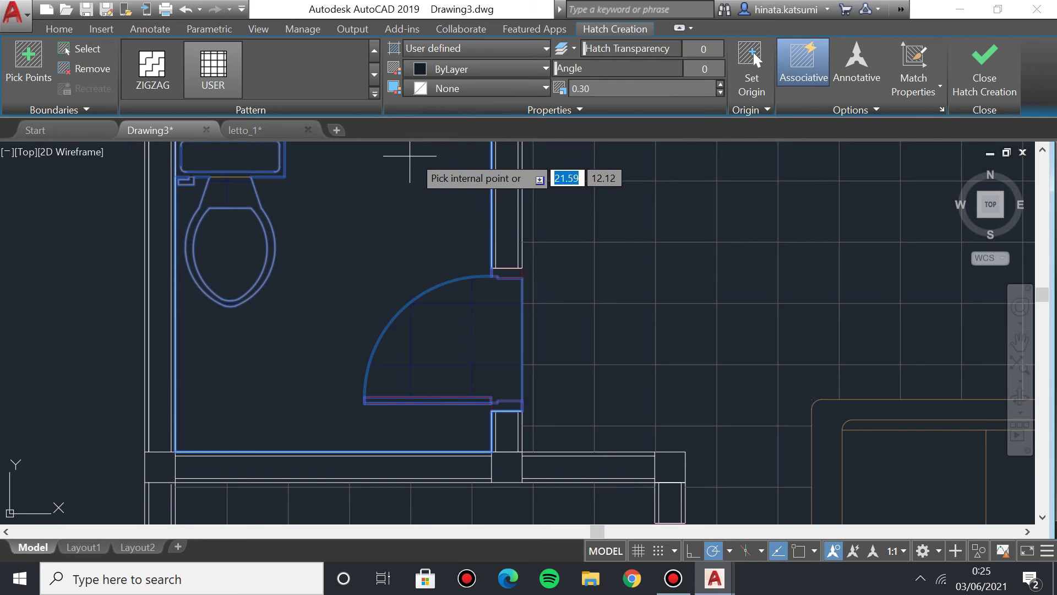
key("Return")
Examine the hatch in the toilet room and around its door swing.
scroll(482, 281, "down", 4)
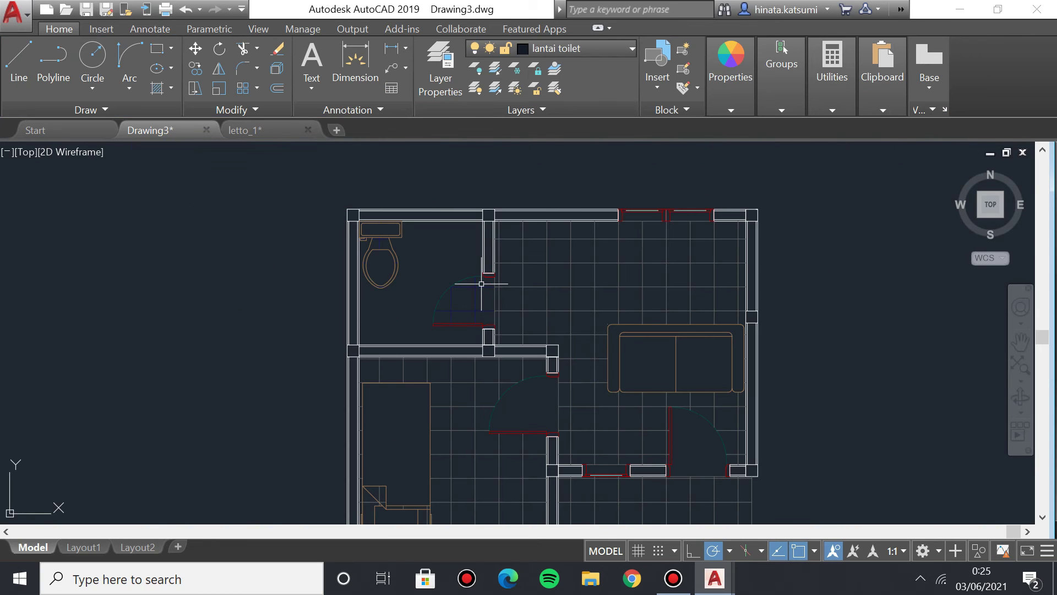
scroll(406, 275, "up", 5)
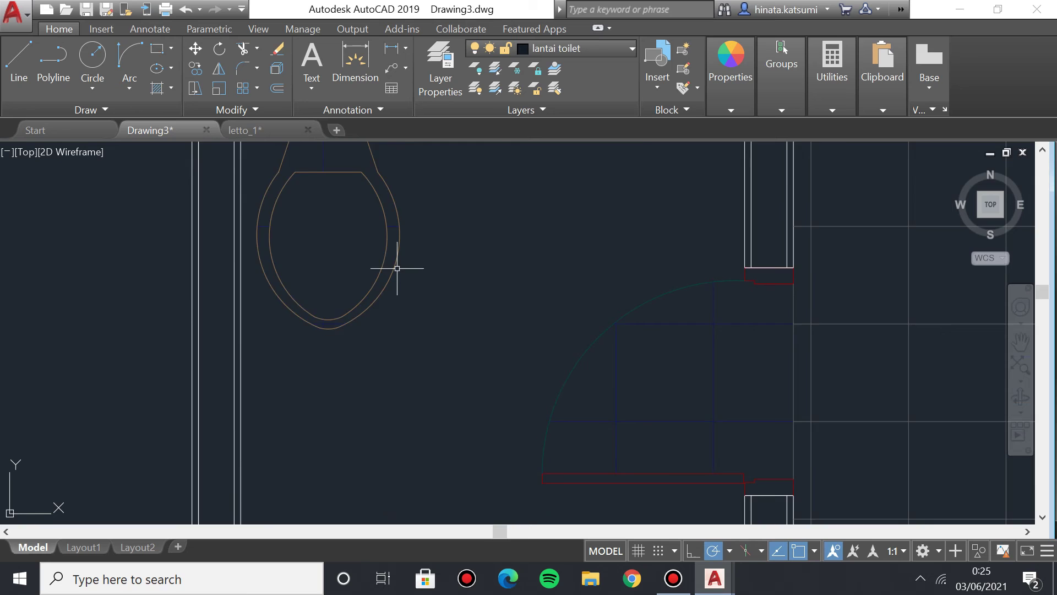
scroll(464, 304, "down", 3)
left_click(520, 282)
left_click(521, 282)
left_click(480, 255)
left_click(480, 255)
scroll(480, 257, "down", 3)
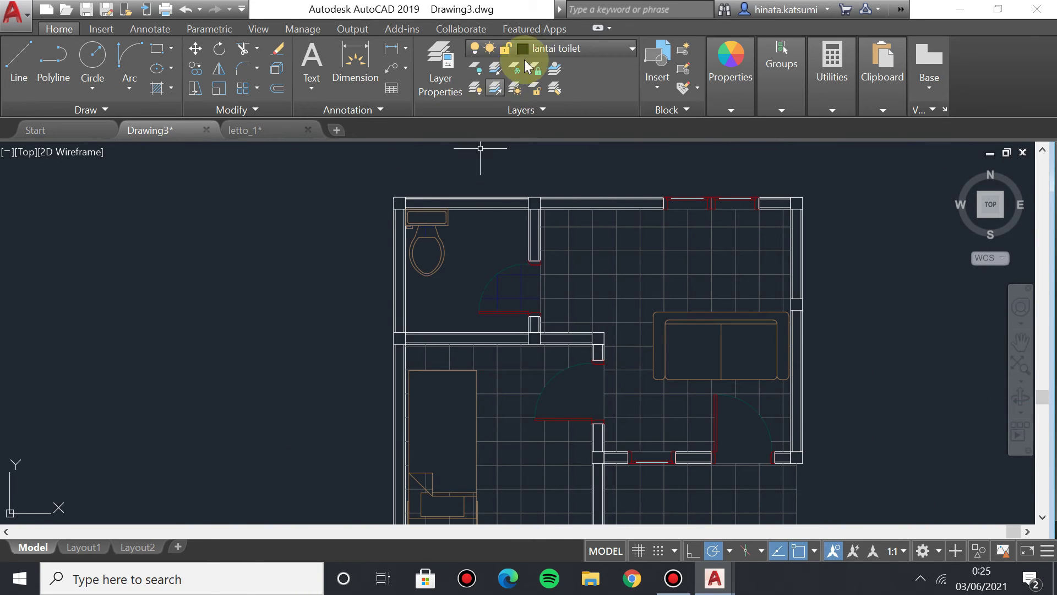
Make lantai the current layer and set the room floor hatch's origin to the lower-right corner of the front terrace.
left_click(551, 49)
left_click(550, 224)
middle_click_drag(612, 300, 518, 231)
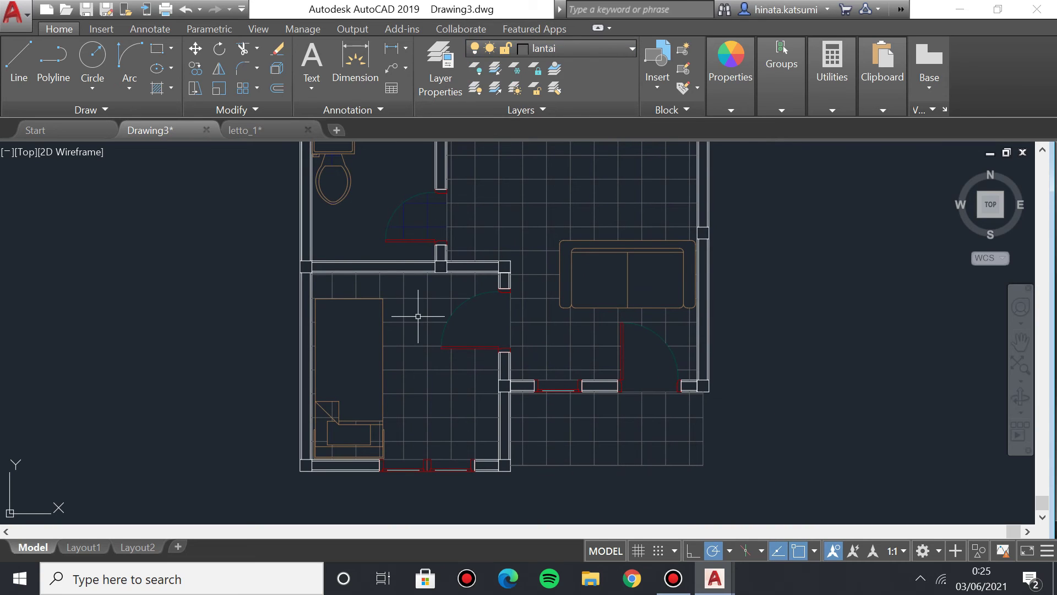
left_click(403, 303)
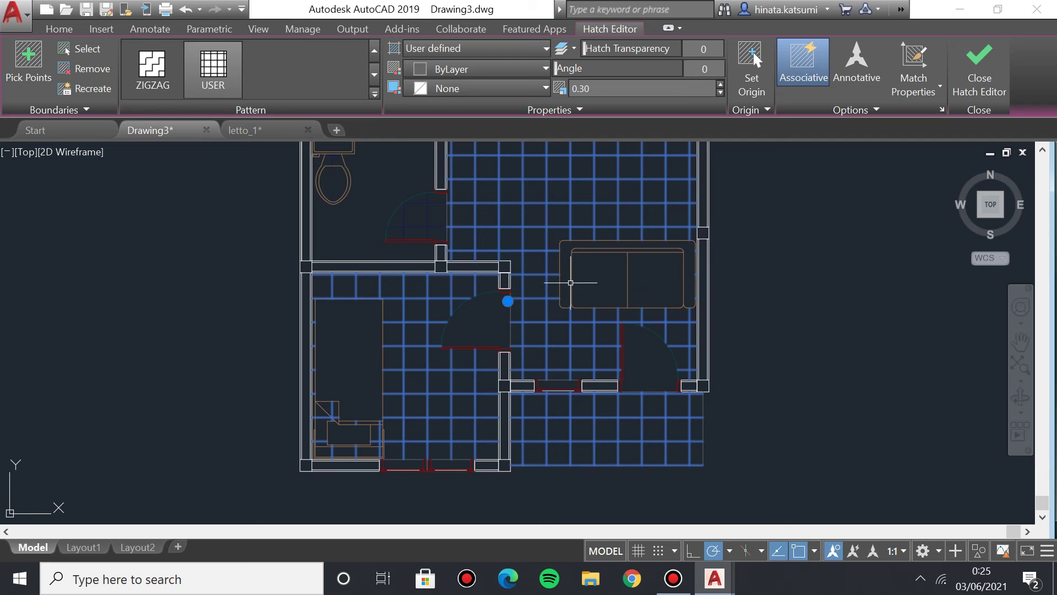
left_click(941, 108)
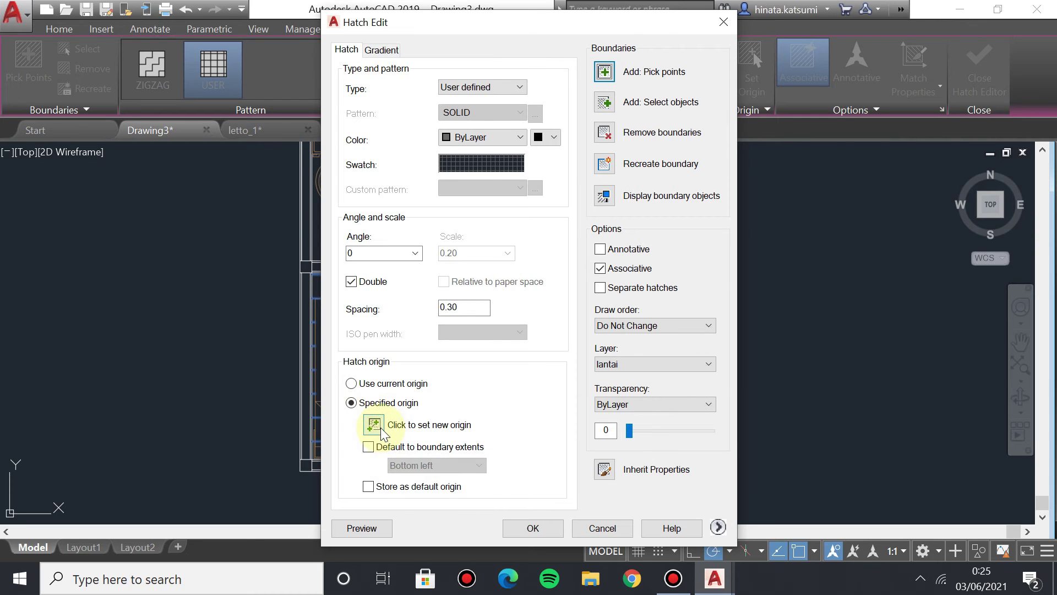
left_click(381, 428)
scroll(455, 367, "up", 1)
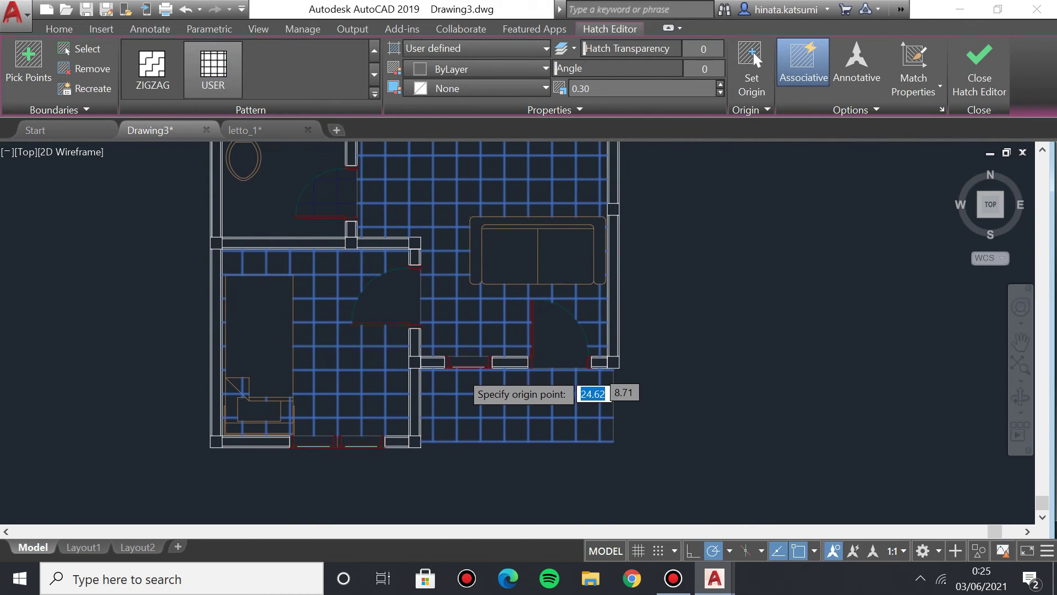
scroll(396, 326, "up", 1)
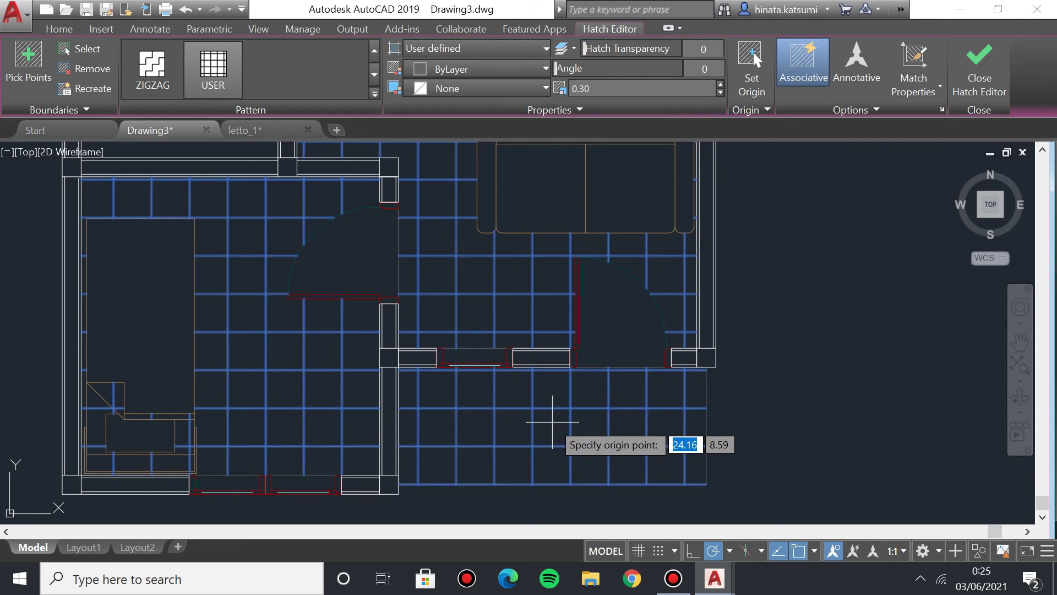
left_click(711, 482)
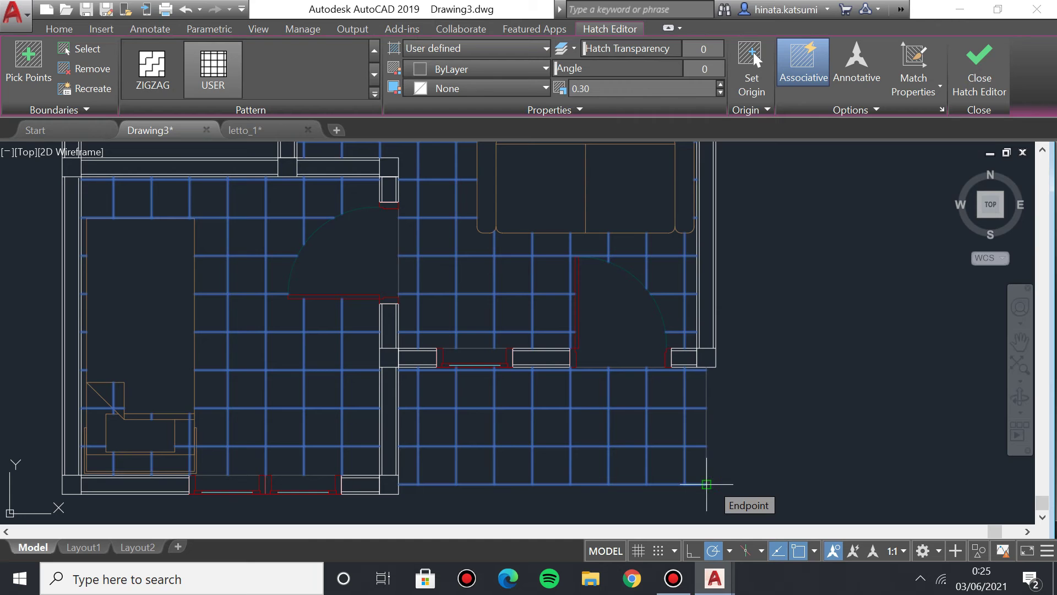
double_click(708, 491)
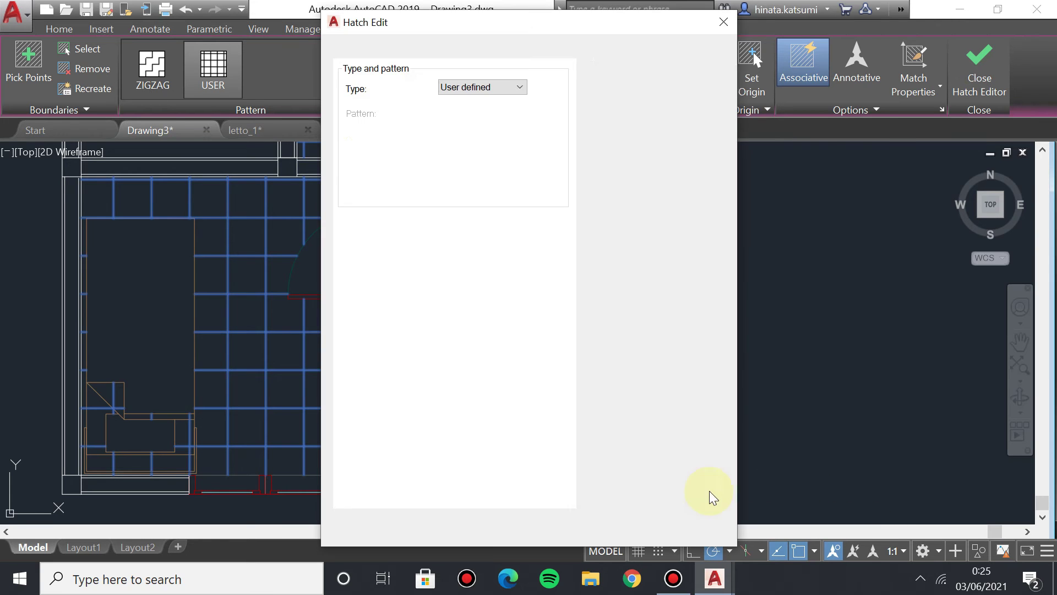
left_click(516, 532)
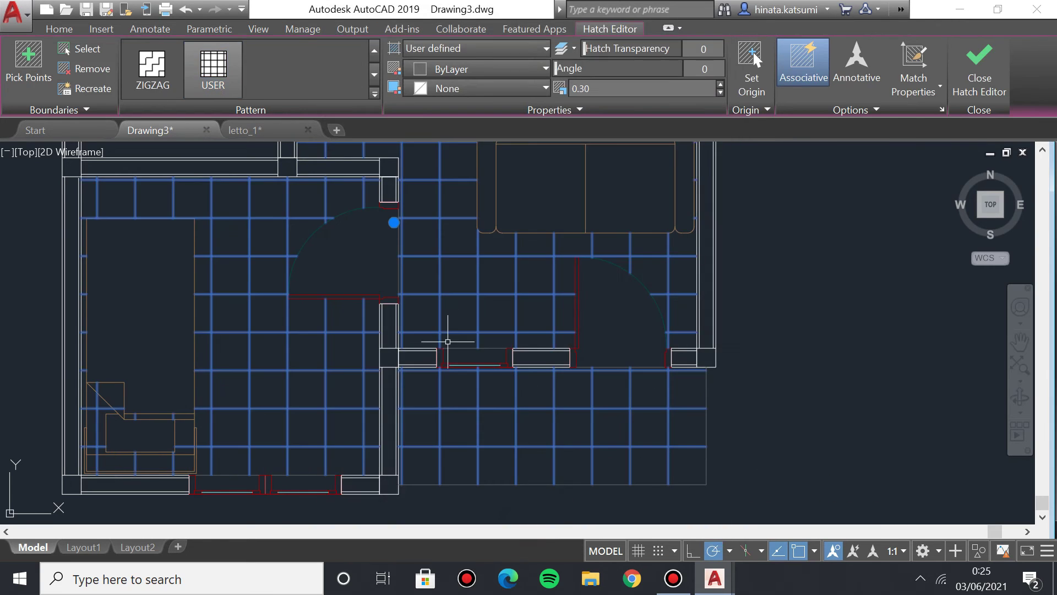
Finish editing the floor tile hatch and close its editor.
scroll(447, 341, "down", 5)
scroll(454, 313, "up", 3)
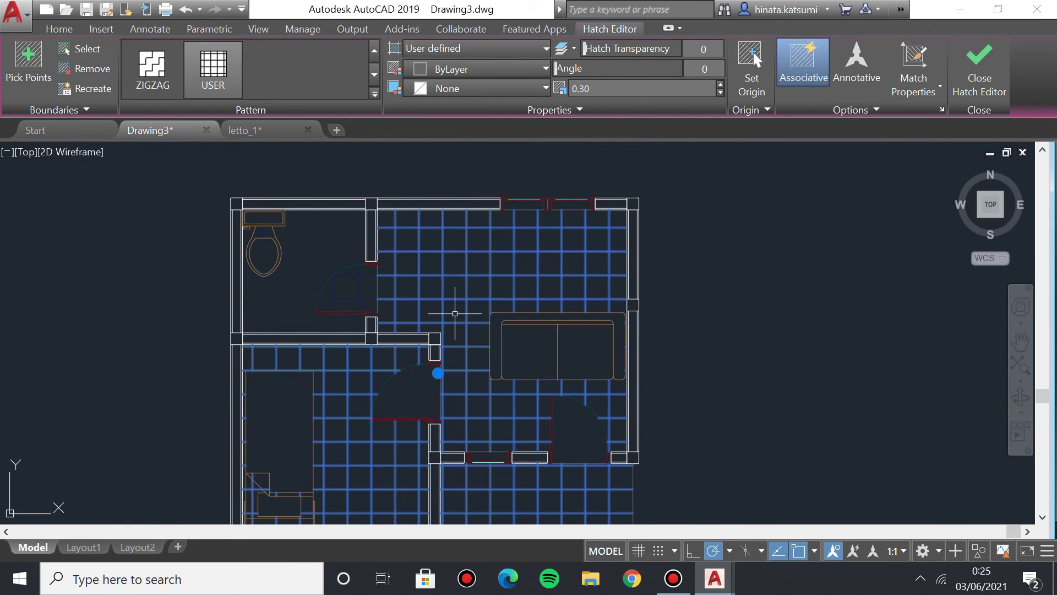
left_click(978, 77)
scroll(479, 381, "down", 2)
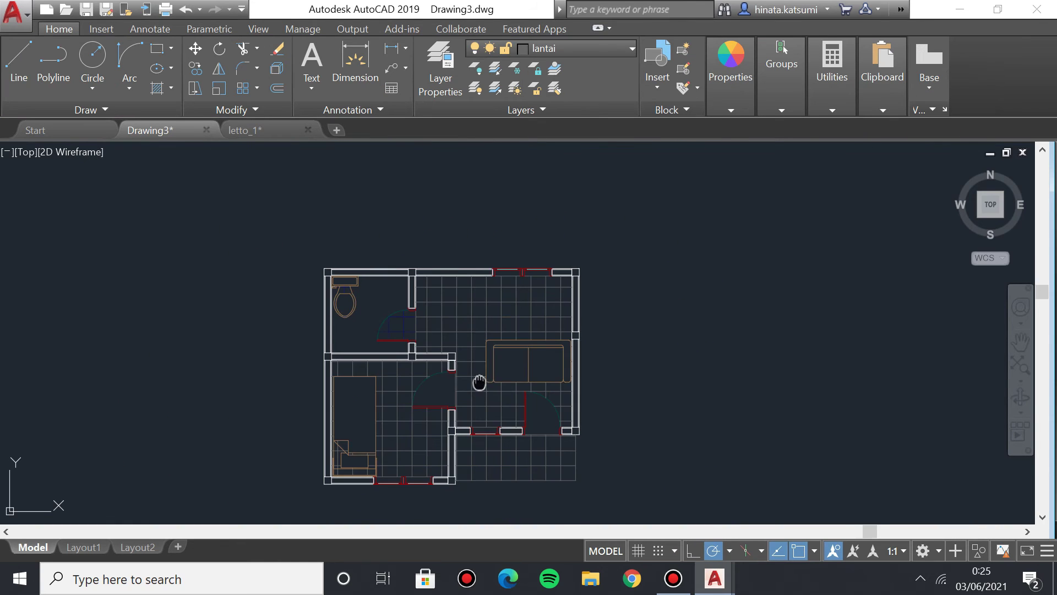
Turn on the arsir and garis as layers to show the wall hatching and axis lines.
middle_click_drag(479, 382, 479, 326)
scroll(479, 326, "up", 2)
left_click(549, 48)
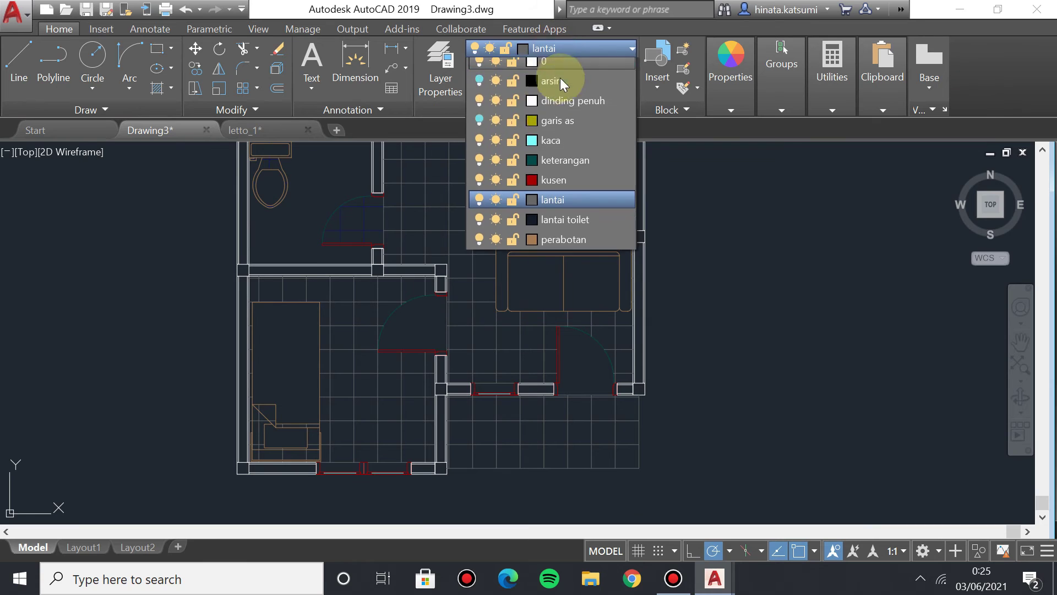
left_click(479, 90)
left_click(479, 129)
Examine the whole floor plan with its wall hatching, axis lines, furniture and floor tiles.
scroll(641, 328, "down", 2)
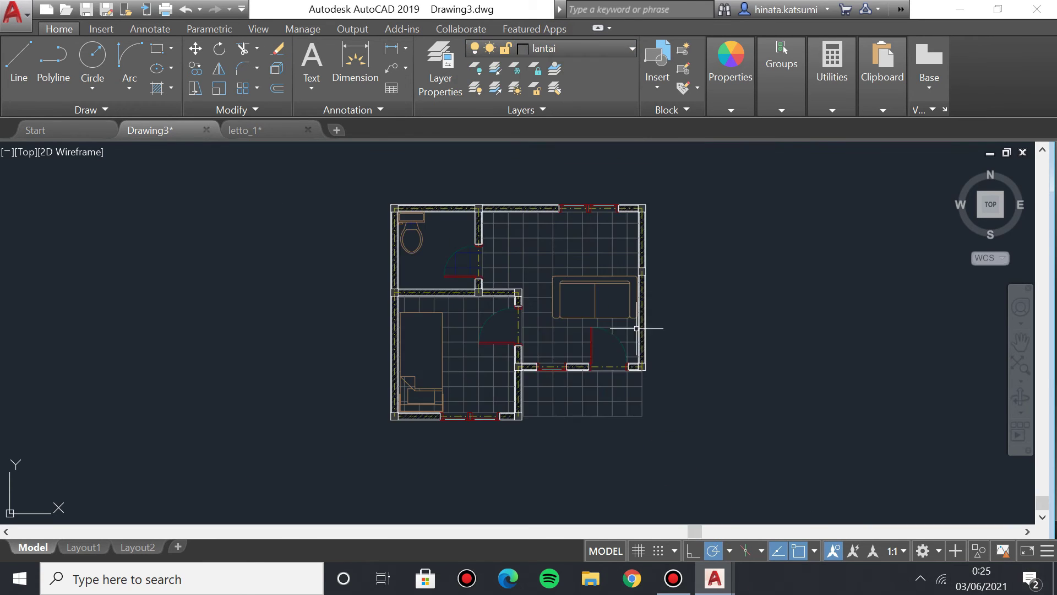
scroll(548, 290, "up", 2)
scroll(385, 279, "up", 3)
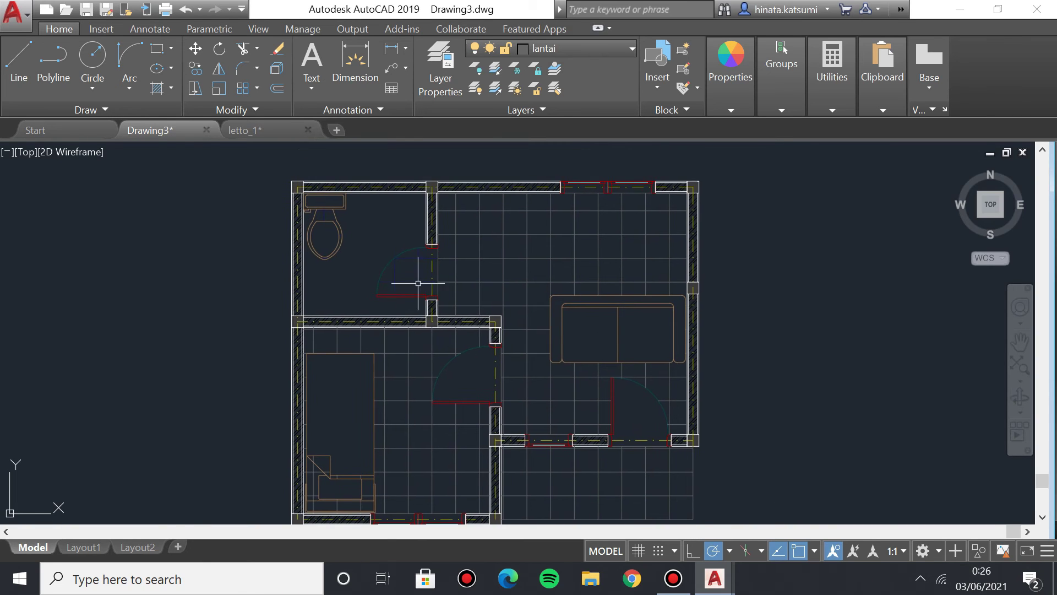
scroll(448, 272, "down", 3)
scroll(455, 281, "up", 1)
scroll(459, 298, "down", 3)
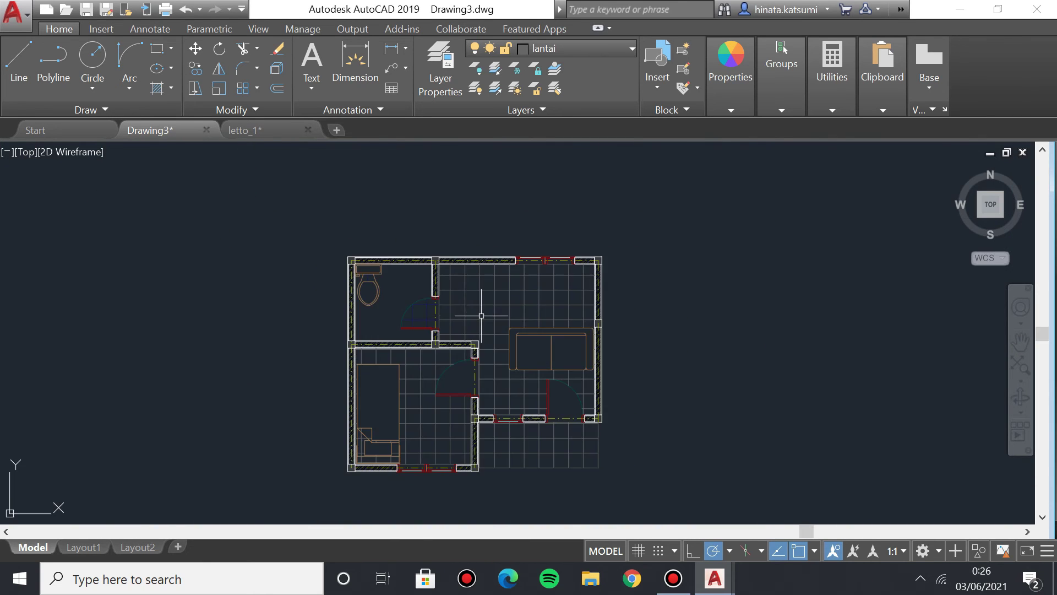
scroll(486, 310, "up", 4)
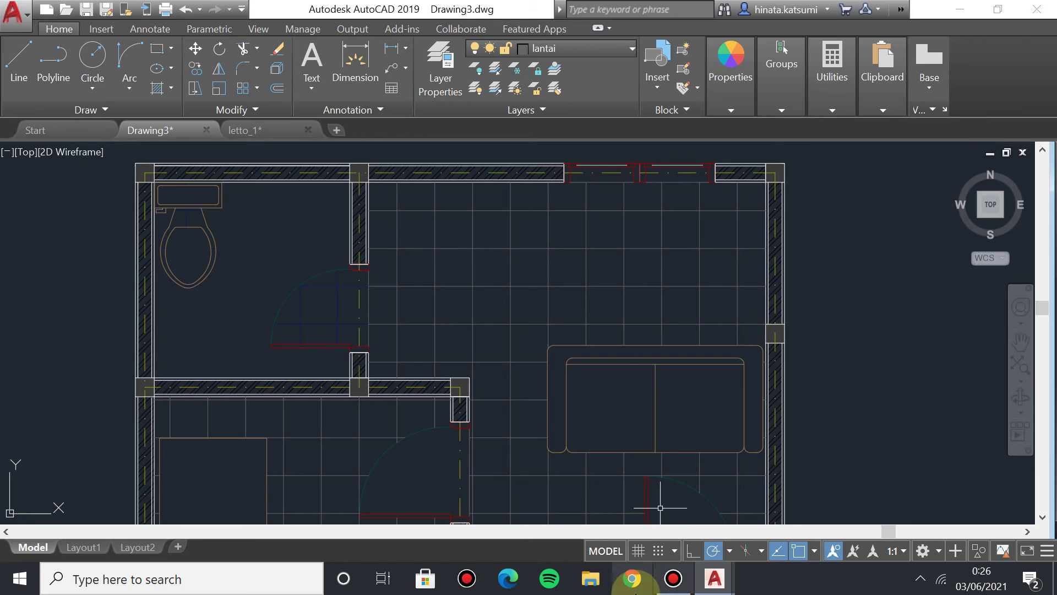
scroll(487, 355, "down", 2)
scroll(487, 354, "up", 2)
scroll(488, 355, "down", 3)
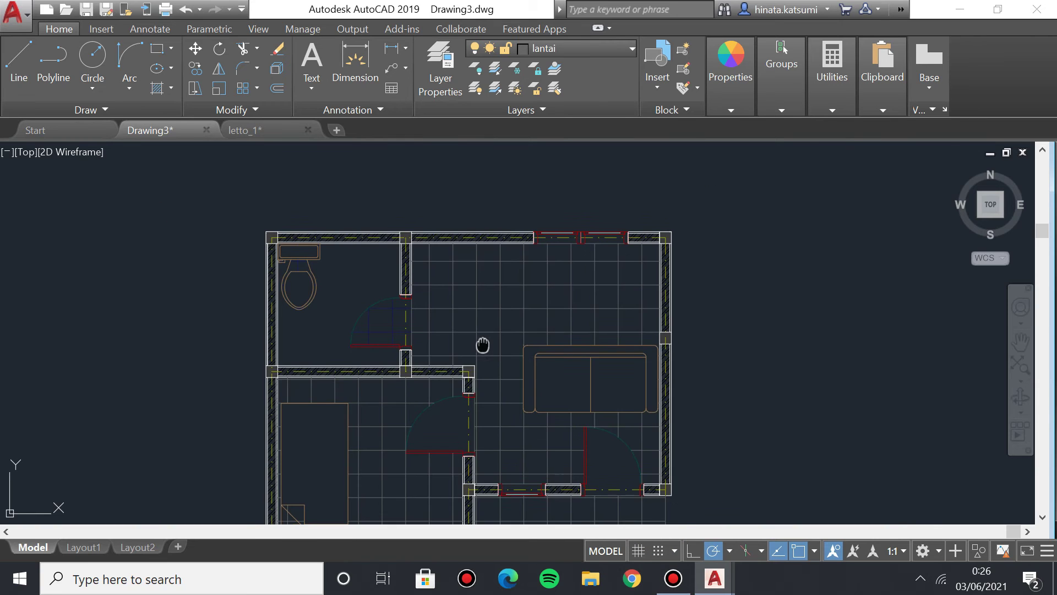
scroll(495, 309, "up", 3)
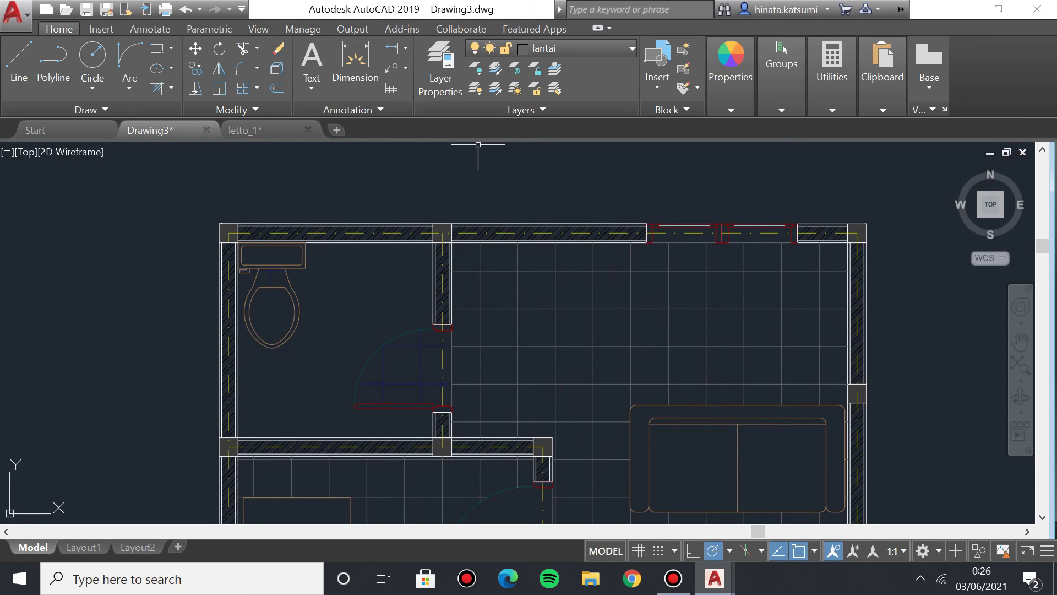
Make lantai toilet the current layer.
type("H")
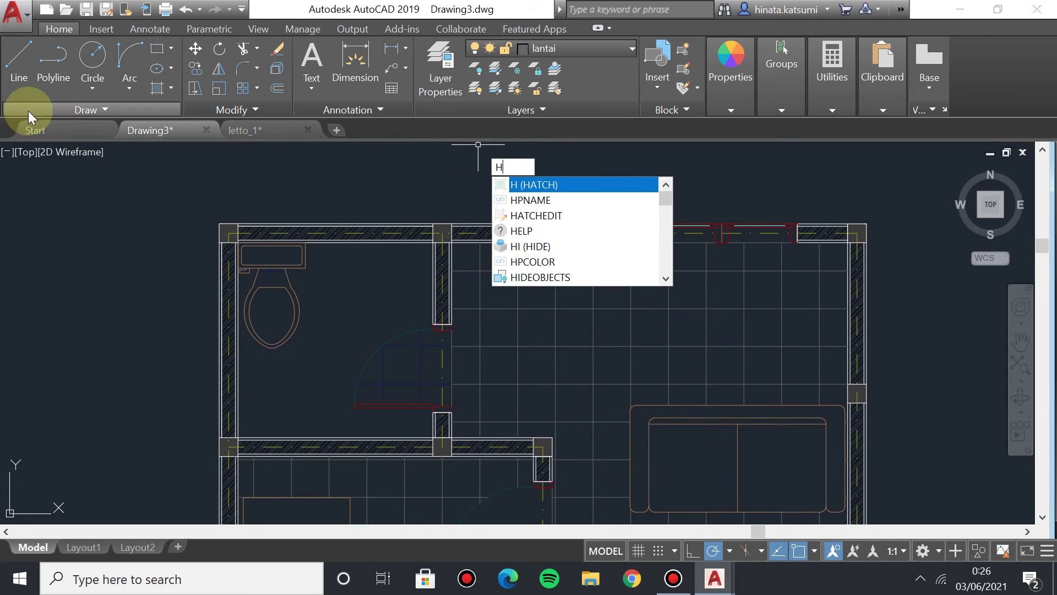
left_click(527, 50)
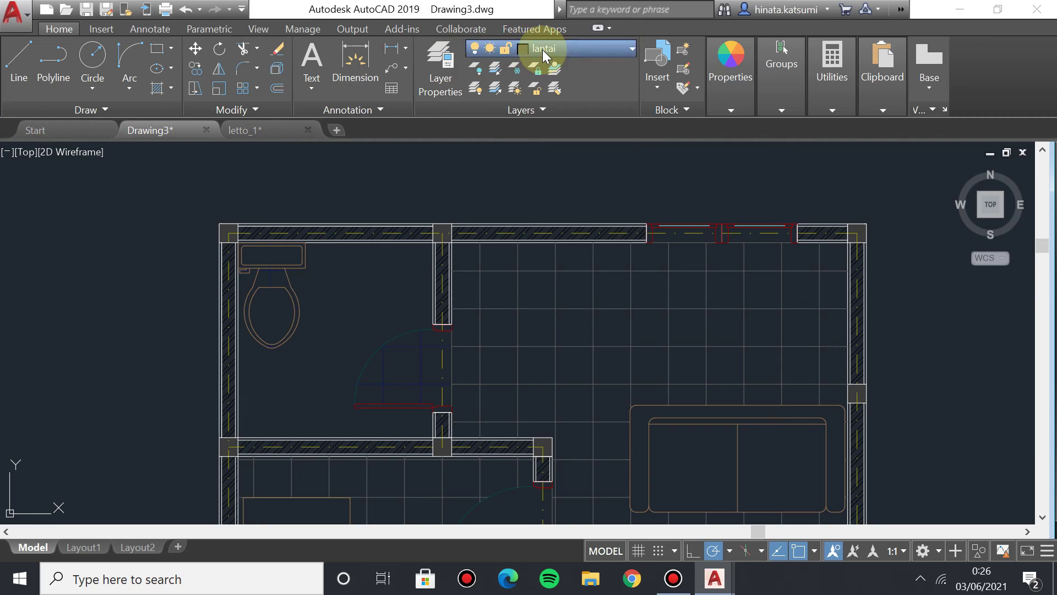
left_click(543, 49)
left_click(588, 227)
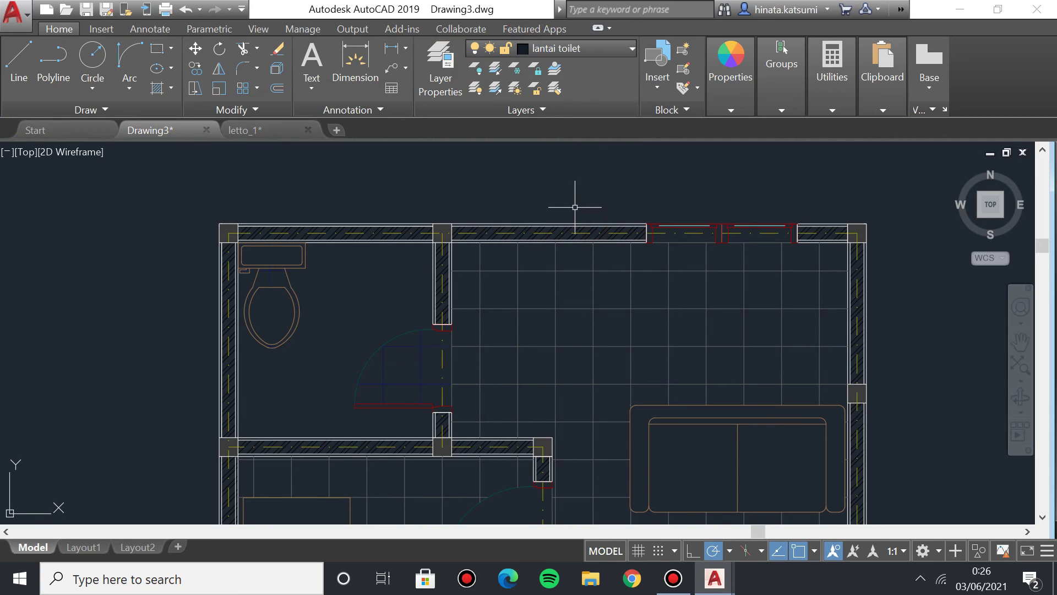
type("H")
key("Return")
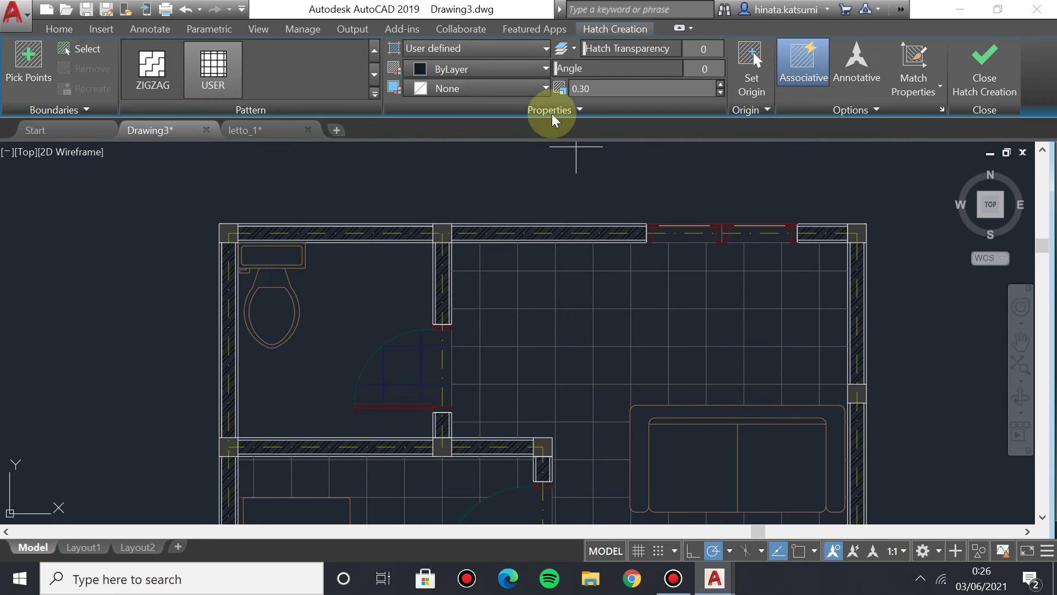
left_click(374, 94)
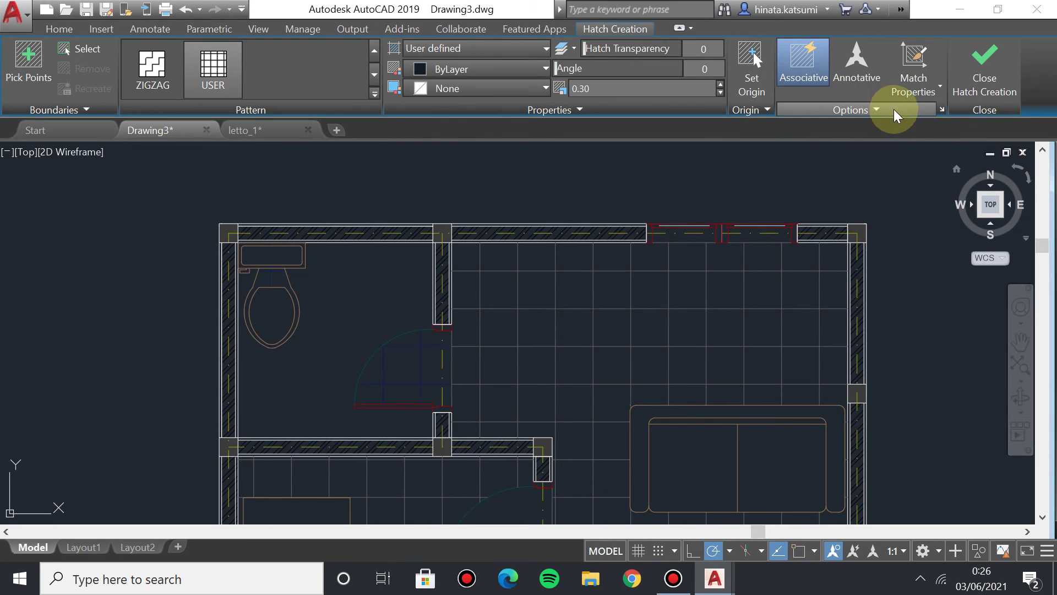
left_click(941, 110)
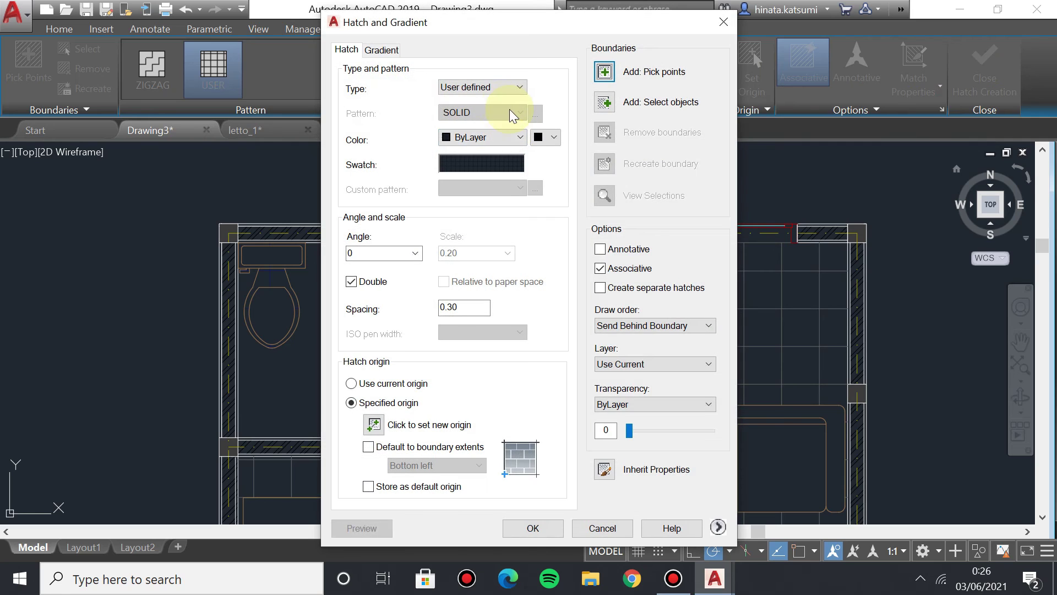
left_click(520, 87)
left_click(530, 100)
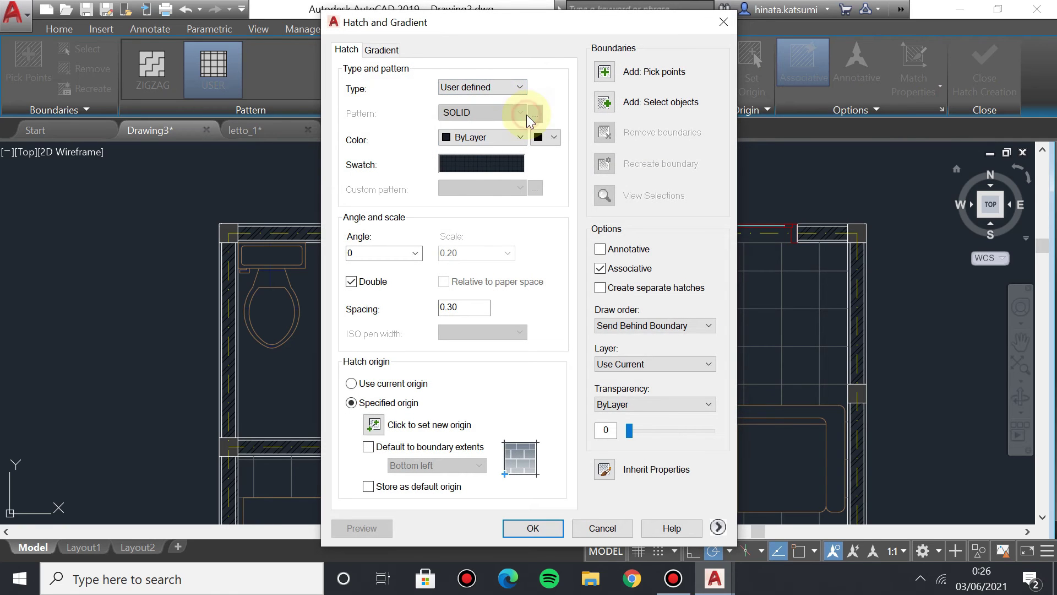
left_click(502, 91)
left_click(567, 117)
left_click(602, 528)
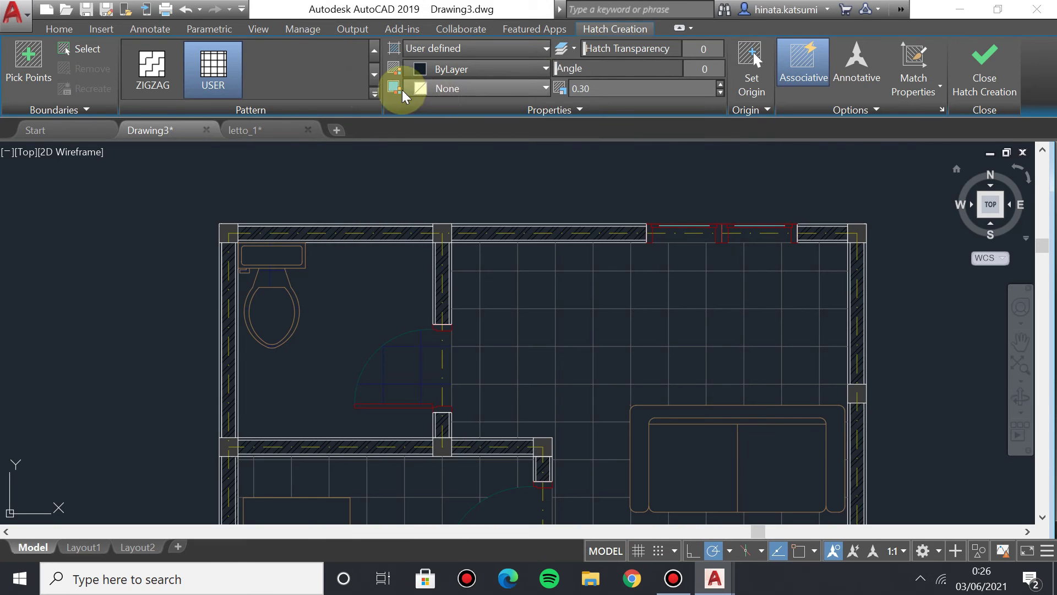
left_click(374, 94)
left_click(212, 247)
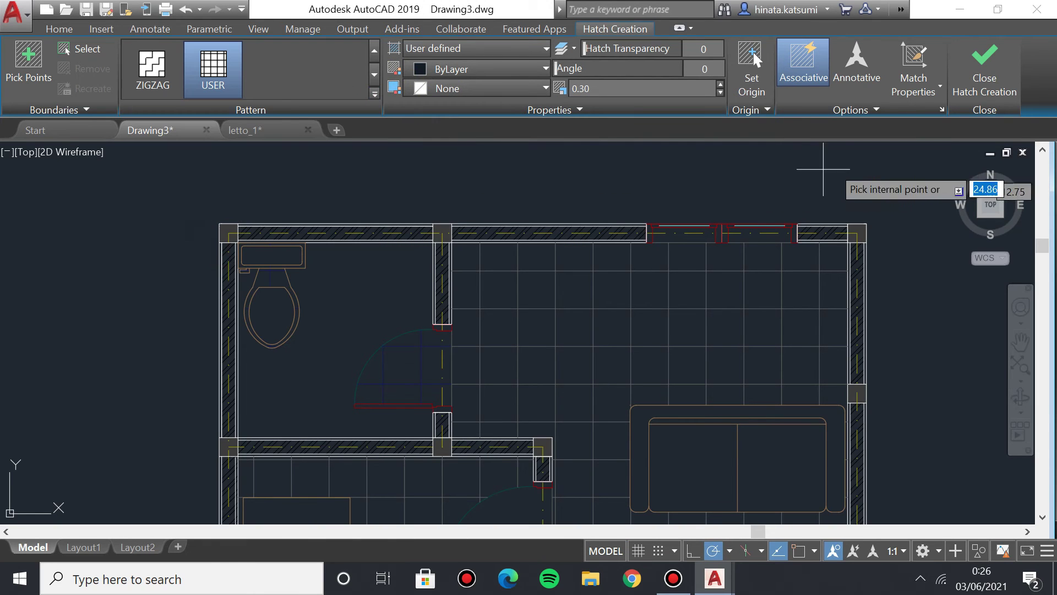
Choose the NET pattern for the toilet floor hatch and switch the hatch type to User defined.
left_click(374, 95)
left_click(208, 62)
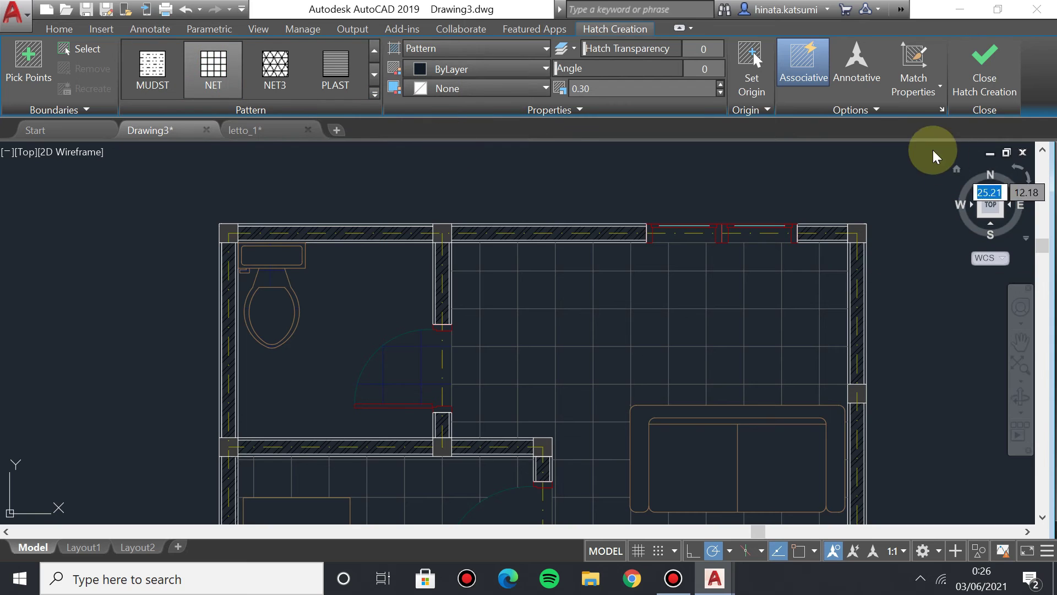
left_click(942, 110)
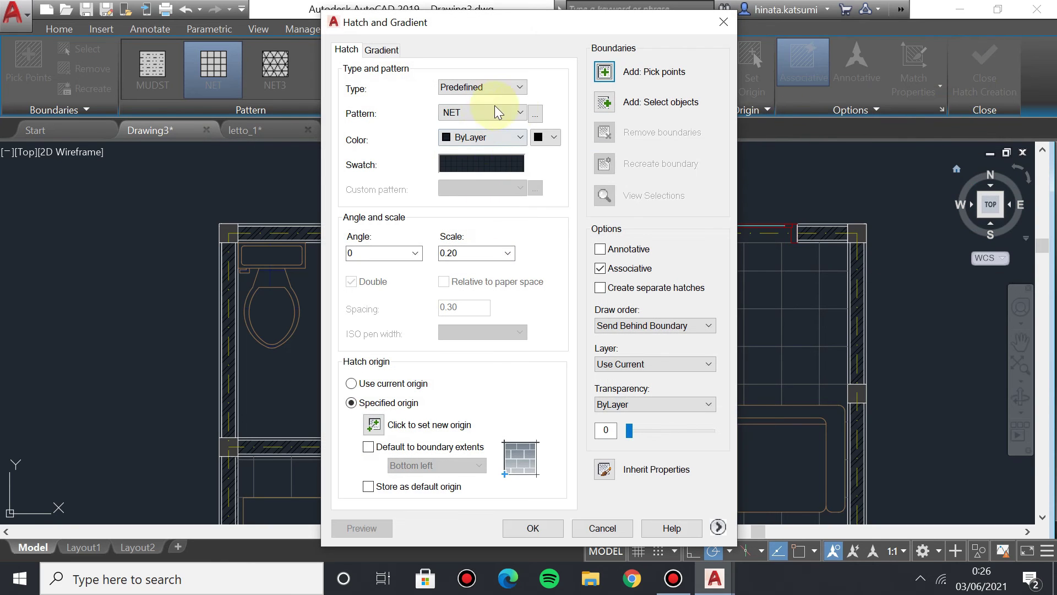
left_click(495, 113)
left_click(472, 364)
left_click(502, 89)
left_click(485, 111)
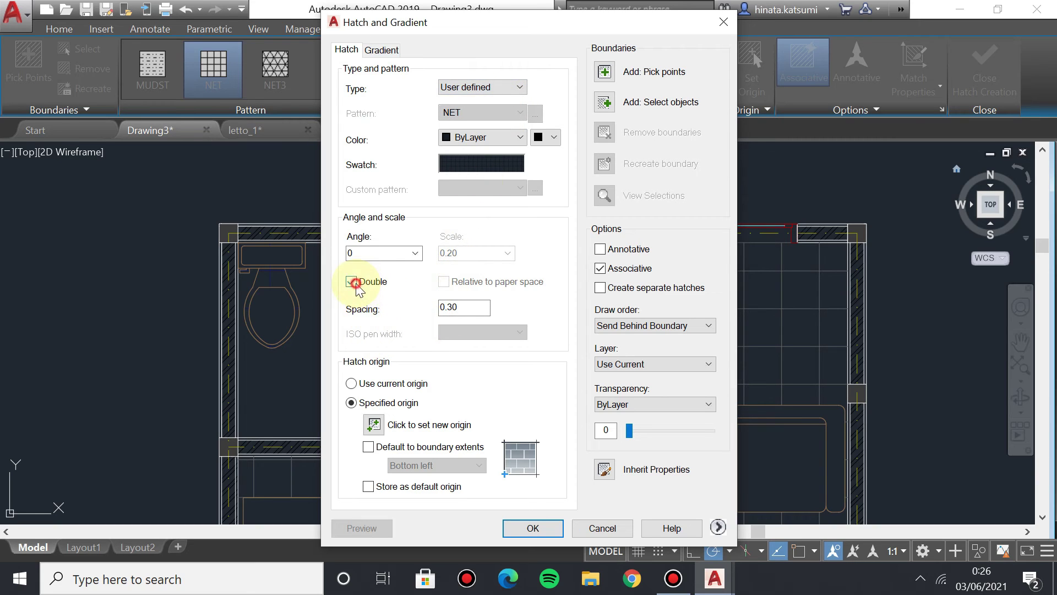
Set the double hatch's spacing to 0.20 with the current origin and apply it to the toilet room floor.
left_click(472, 308)
key("BackSpace")
key("BackSpace")
type("2")
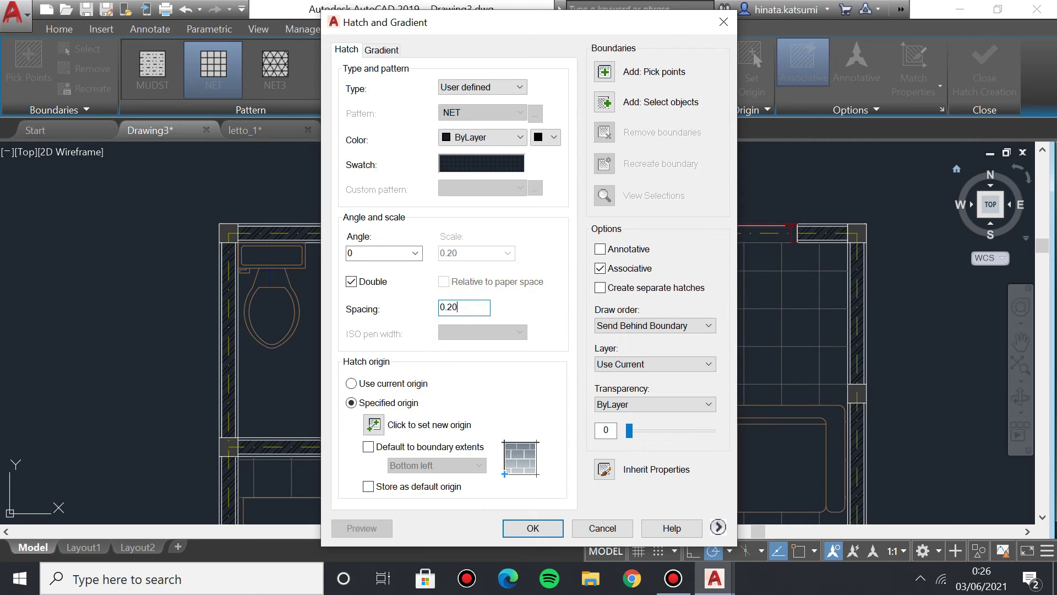
left_click(350, 383)
left_click(553, 530)
left_click(359, 317)
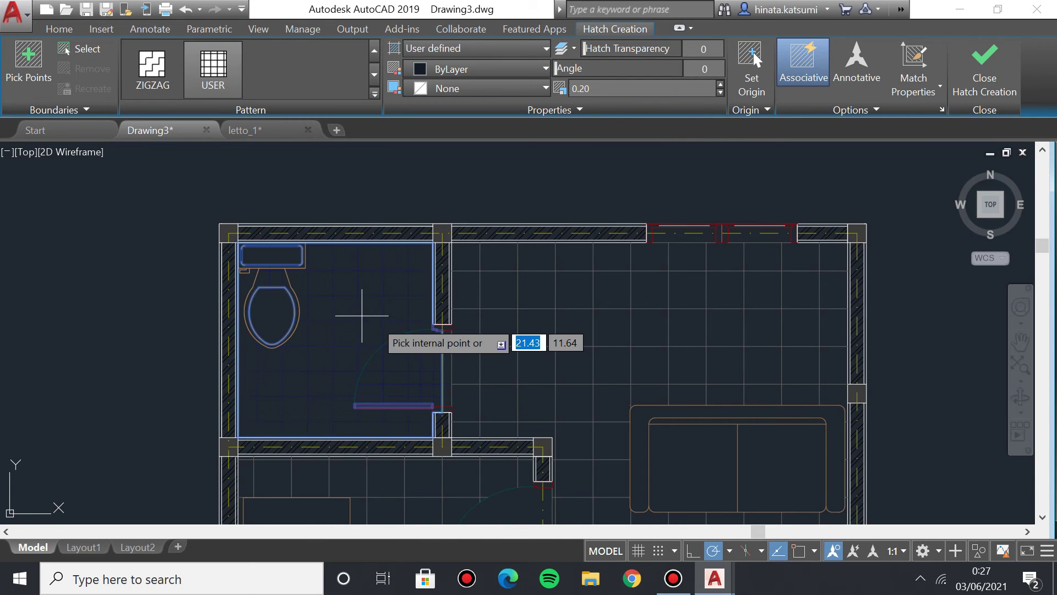
Inspect the tile grid of the toilet floor hatch around the toilet and the door swing.
scroll(359, 316, "up", 5)
scroll(386, 349, "up", 2)
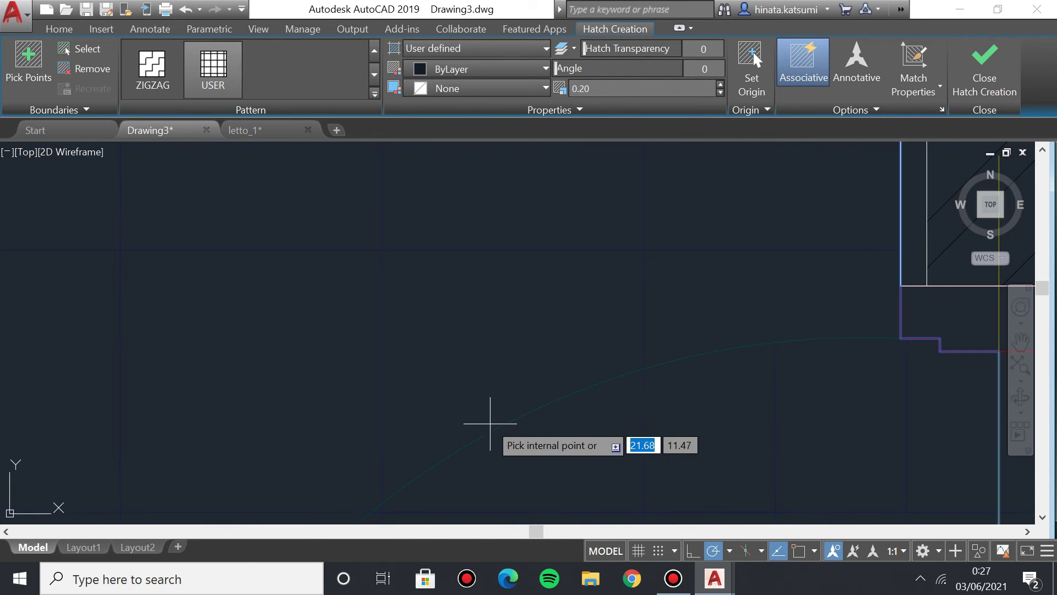
middle_click_drag(365, 330, 335, 344)
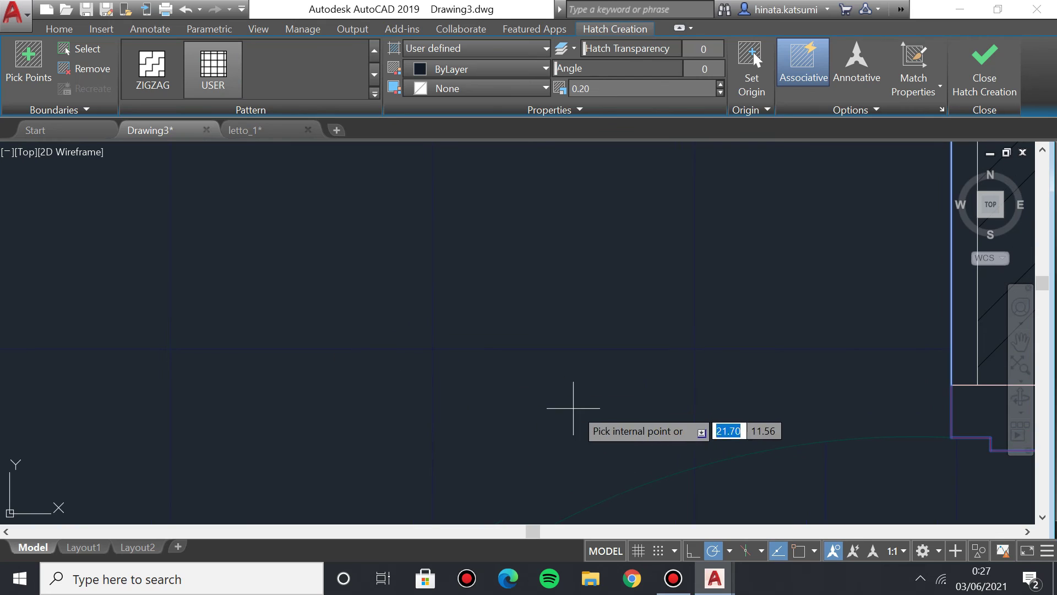
scroll(485, 353, "down", 2)
scroll(405, 347, "down", 3)
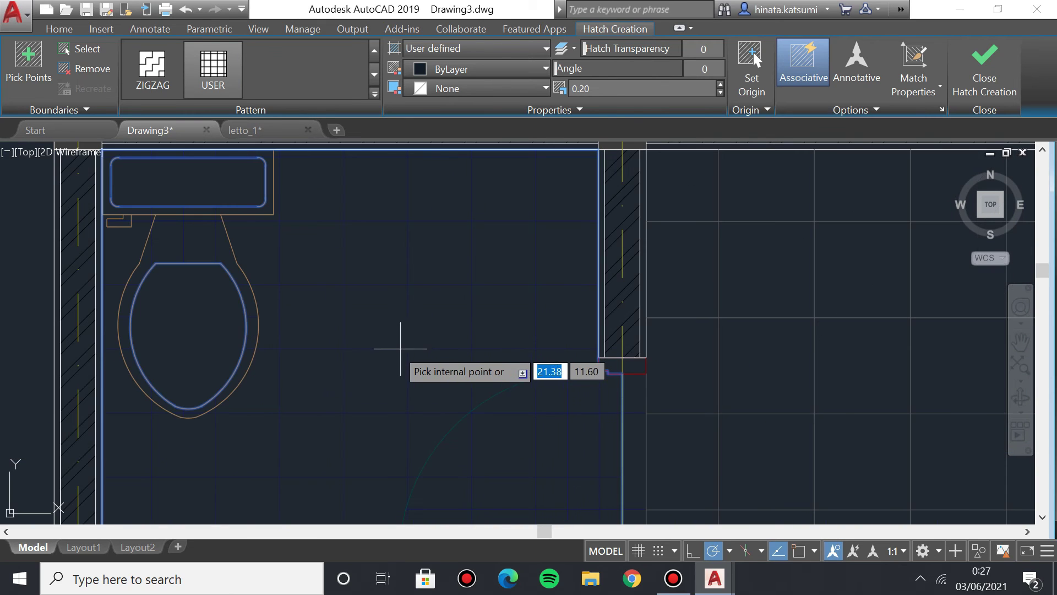
scroll(427, 371, "down", 2)
scroll(419, 355, "up", 5)
scroll(419, 356, "down", 1)
scroll(410, 440, "up", 1)
scroll(416, 361, "down", 2)
scroll(416, 361, "down", 1)
scroll(437, 349, "up", 1)
scroll(559, 397, "down", 2)
Set the toilet floor hatch's spacing to 0.15 and check the tile grid near the door.
left_click(942, 110)
left_click(466, 307)
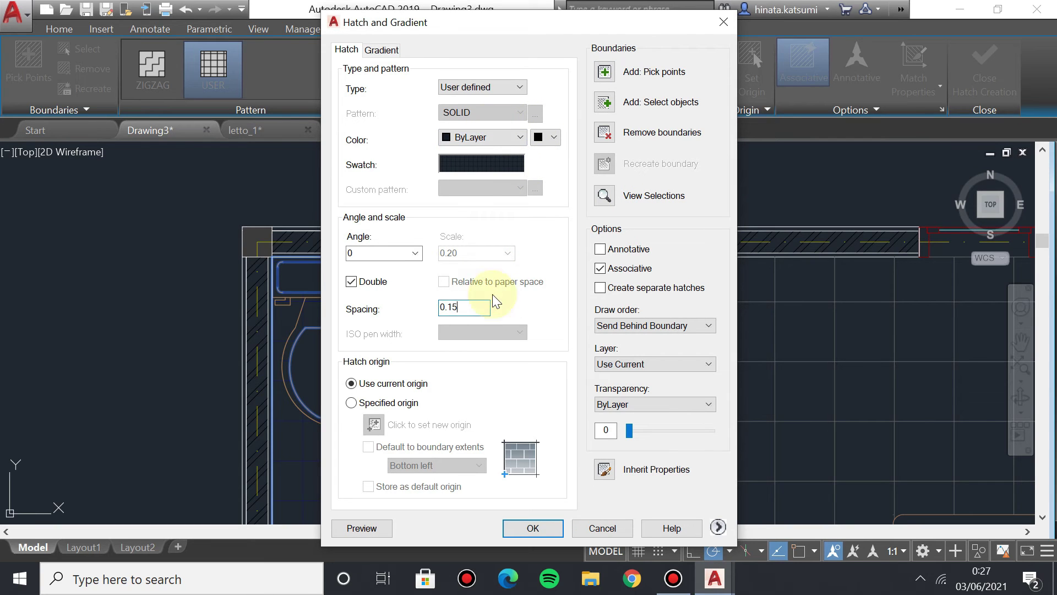
left_click(533, 528)
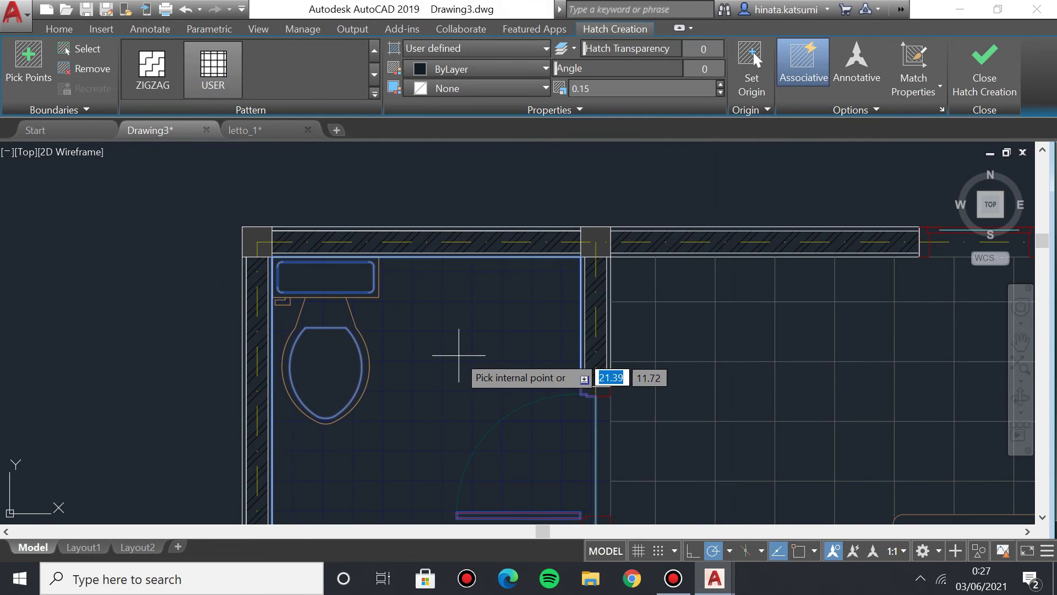
scroll(459, 355, "up", 4)
scroll(424, 354, "down", 2)
scroll(427, 372, "up", 4)
scroll(306, 205, "down", 4)
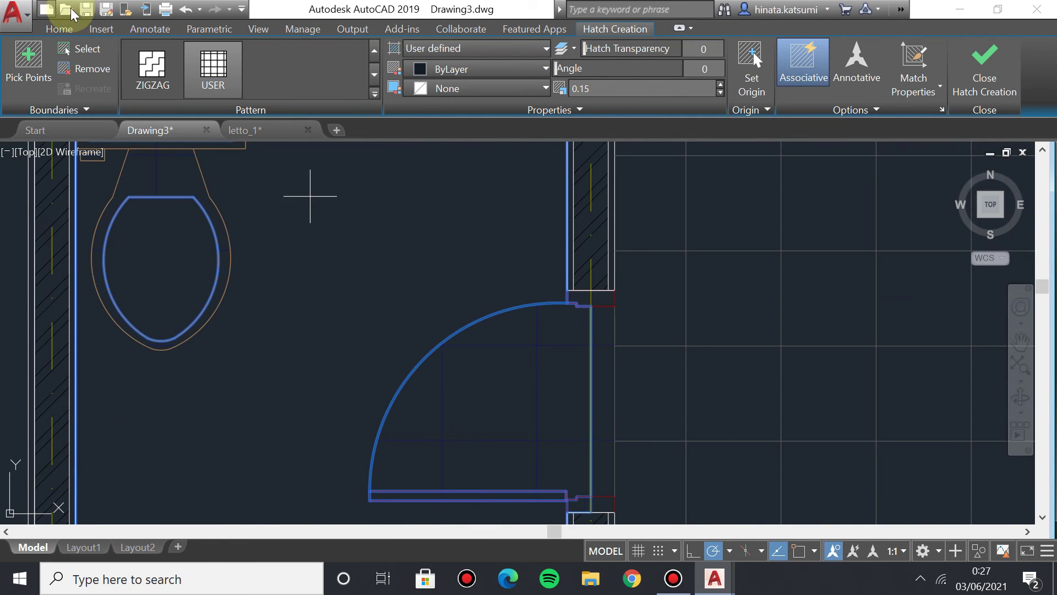
Undo the toilet floor hatch and the change of current layer.
left_click(180, 11)
scroll(435, 284, "up", 5)
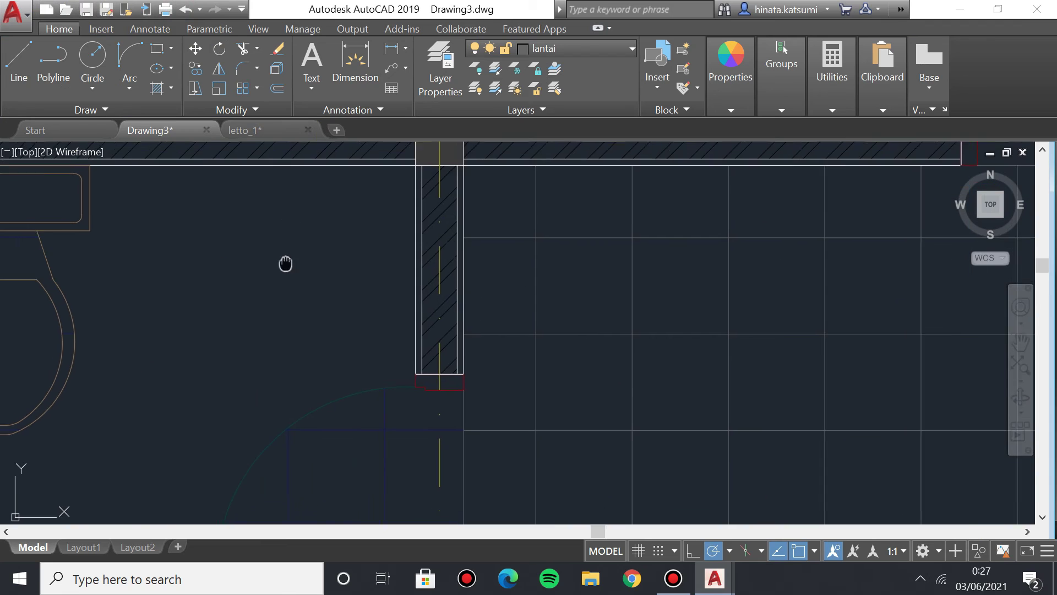
middle_click_drag(285, 263, 342, 264)
scroll(342, 264, "up", 2)
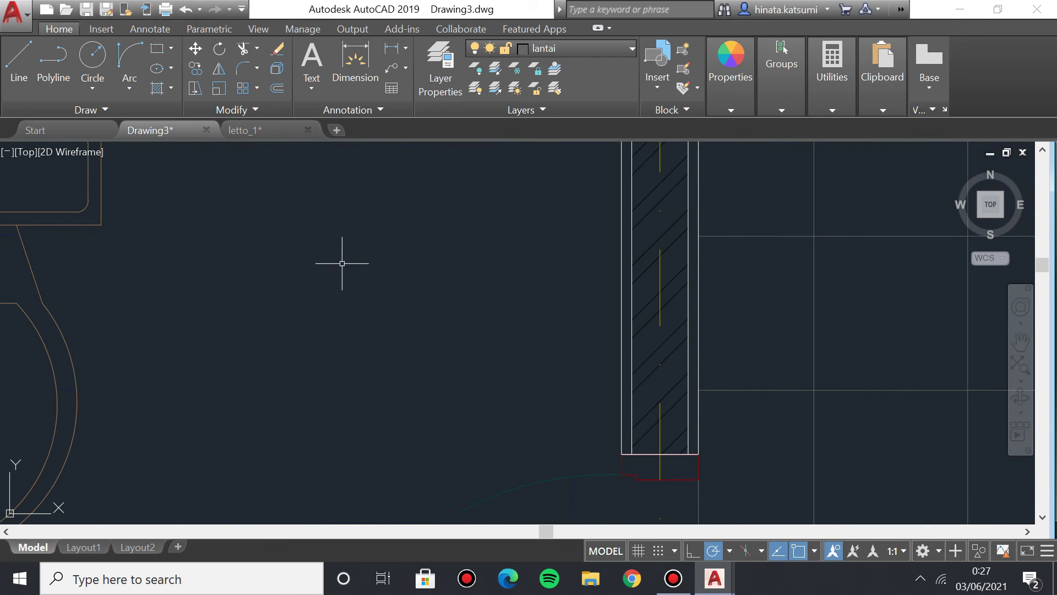
left_click(182, 12)
scroll(345, 295, "up", 4)
middle_click_drag(345, 295, 360, 207)
scroll(479, 402, "up", 2)
middle_click_drag(172, 356, 244, 428)
scroll(293, 404, "down", 3)
middle_click_drag(278, 368, 429, 449)
scroll(430, 448, "down", 2)
Start a new hatch and make lantai toilet the current layer for it.
type("h")
key("Return")
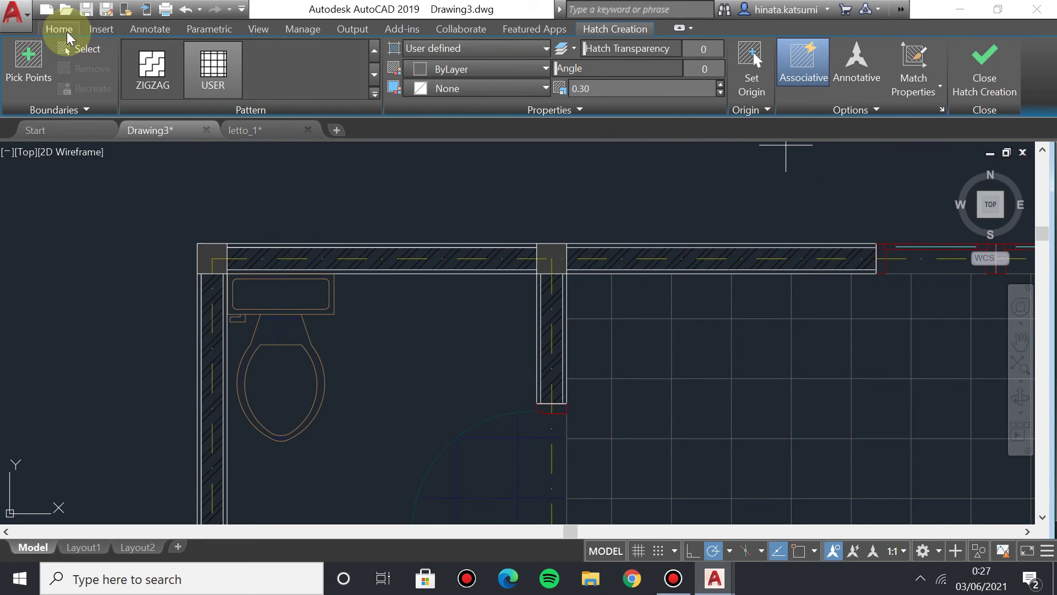
left_click(68, 37)
left_click(584, 48)
left_click(584, 227)
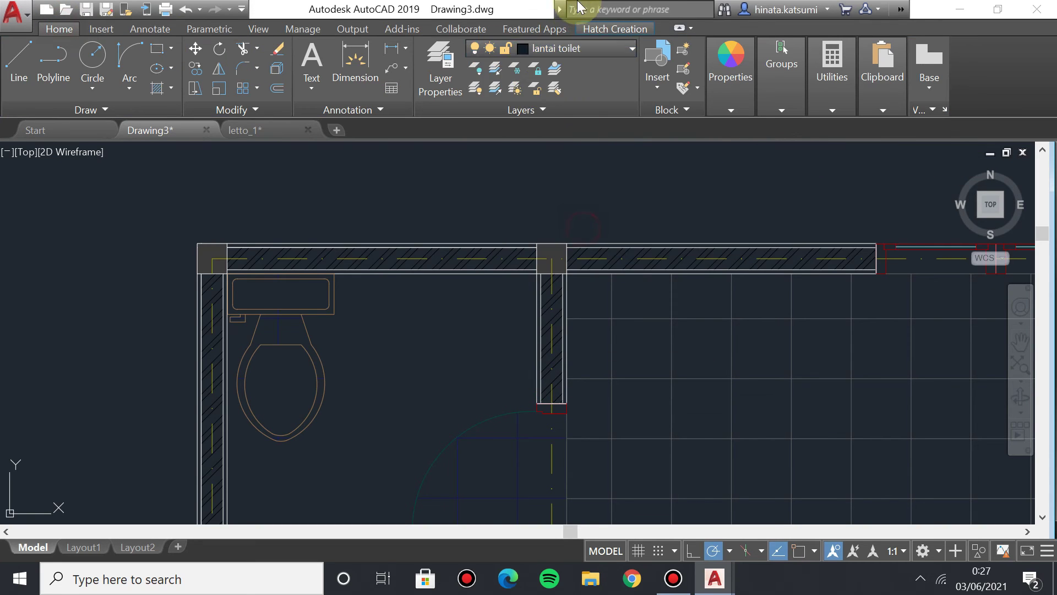
Select the NET pattern for the new toilet floor hatch.
left_click(607, 29)
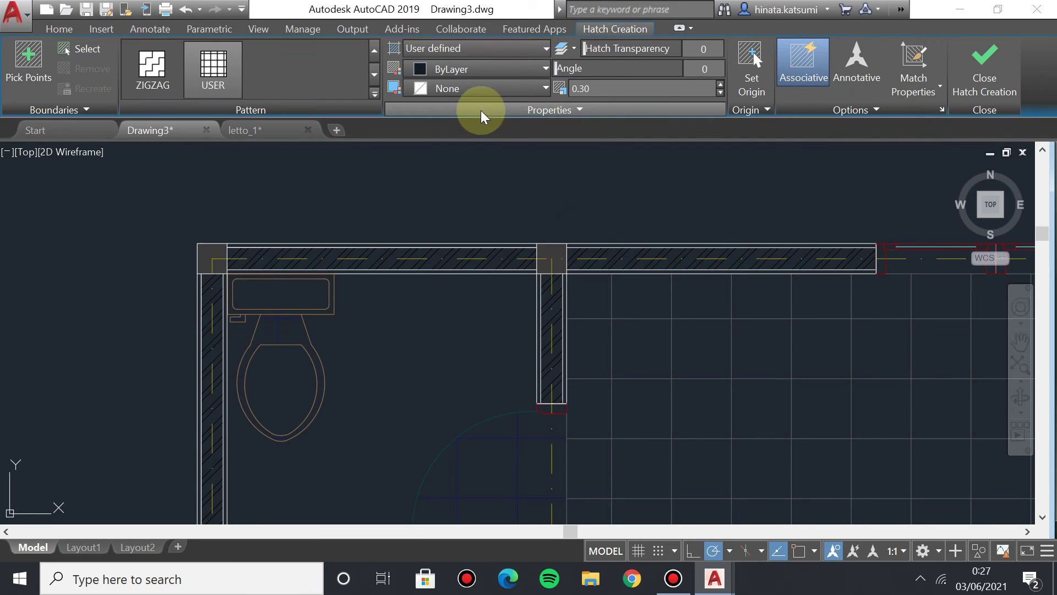
left_click(374, 94)
left_click(219, 67)
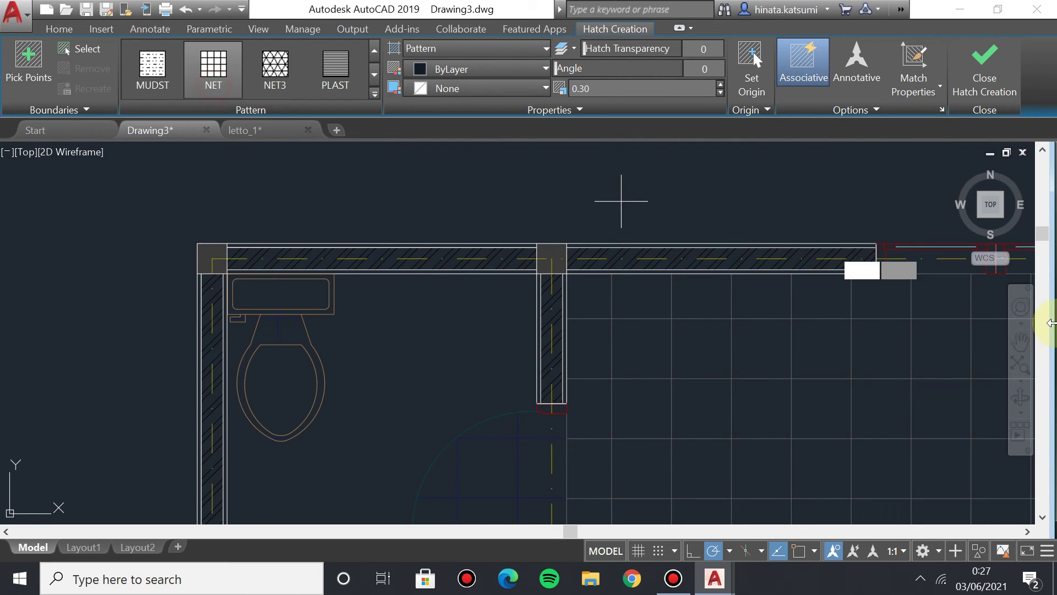
Set the hatch type to User defined with 0.20 spacing and use the current origin.
left_click(942, 109)
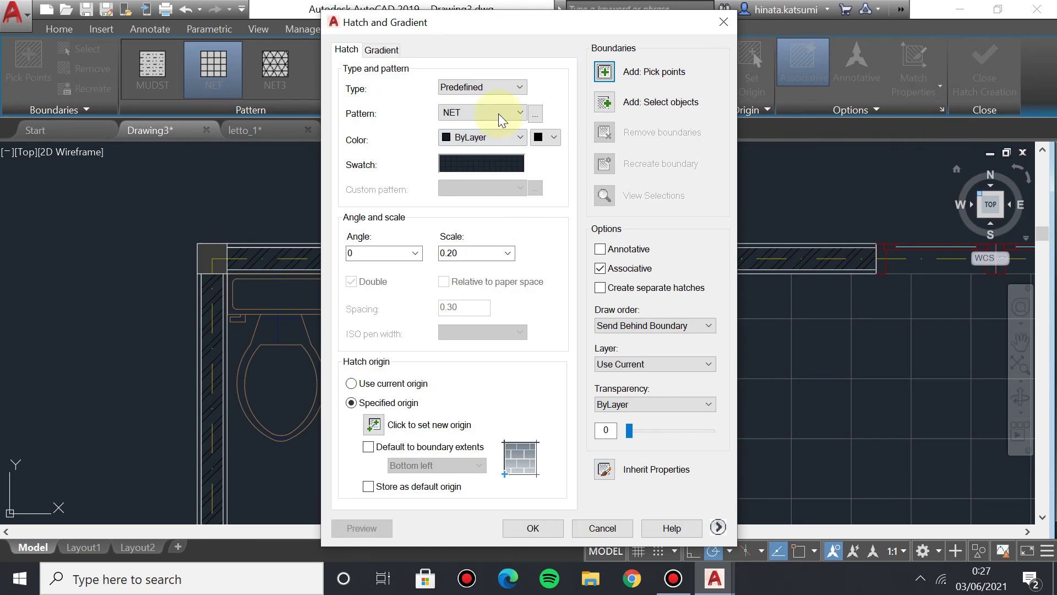
left_click(466, 137)
left_click(465, 87)
left_click(465, 88)
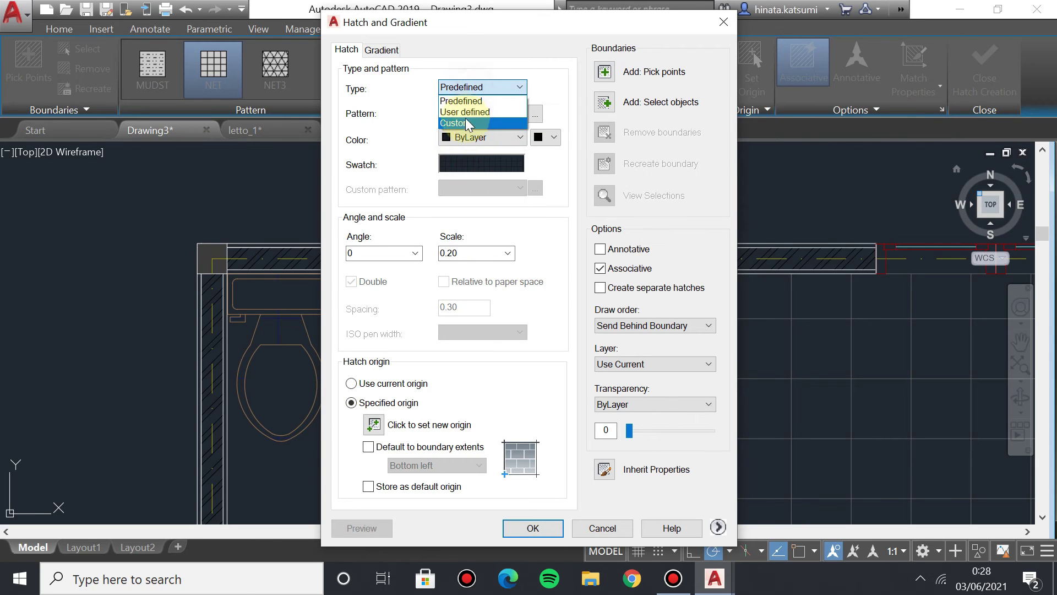
left_click(462, 108)
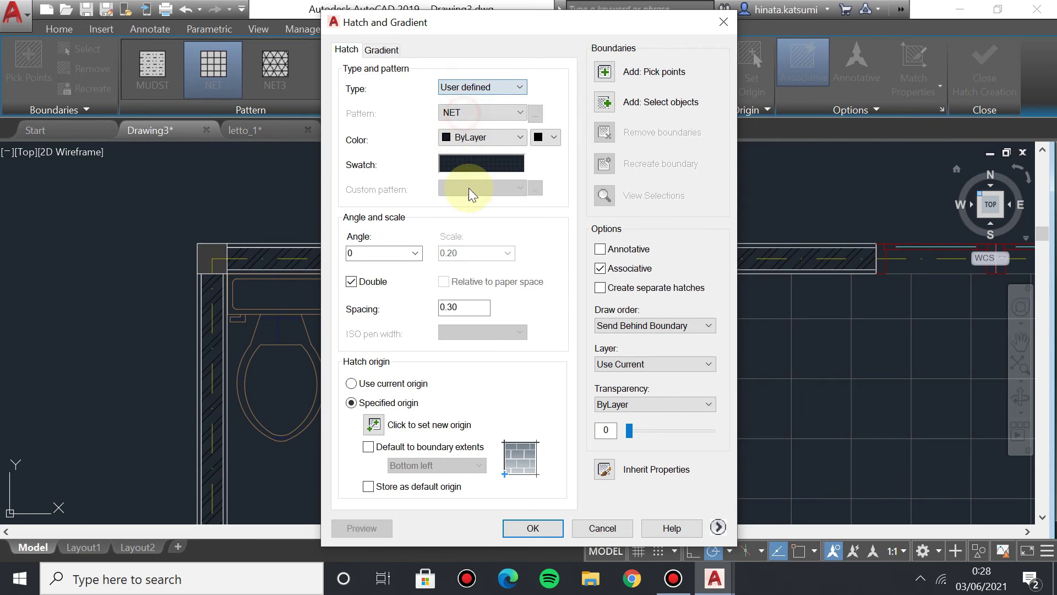
left_click(464, 307)
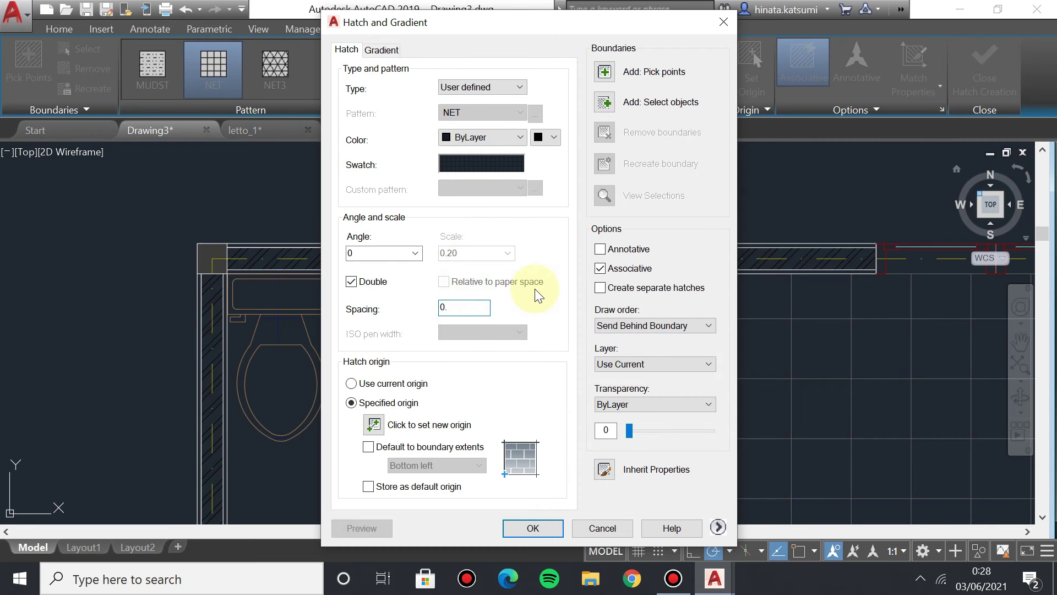
left_click(413, 382)
left_click(533, 527)
Apply the hatch to the toilet room floor, finish it, and inspect the tile grid.
left_click(425, 366)
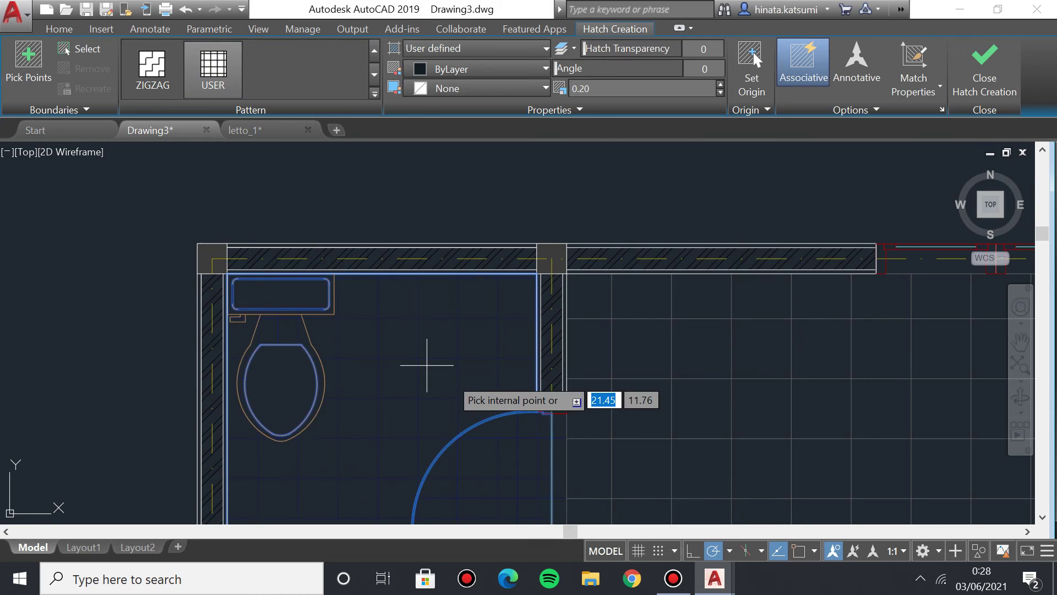
scroll(435, 366, "up", 5)
scroll(393, 344, "down", 3)
mouse_move(393, 344)
middle_mouse_down()
mouse_move(391, 472)
mouse_move(368, 406)
mouse_move(328, 401)
mouse_move(436, 401)
middle_mouse_up()
scroll(484, 354, "down", 3)
scroll(495, 385, "up", 5)
scroll(351, 325, "down", 3)
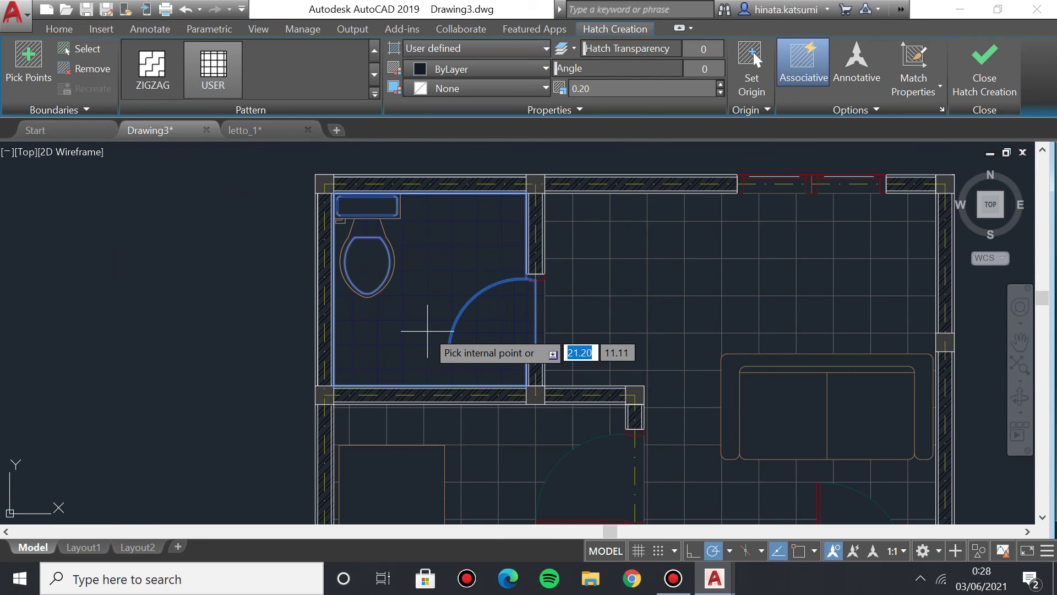
left_click(985, 72)
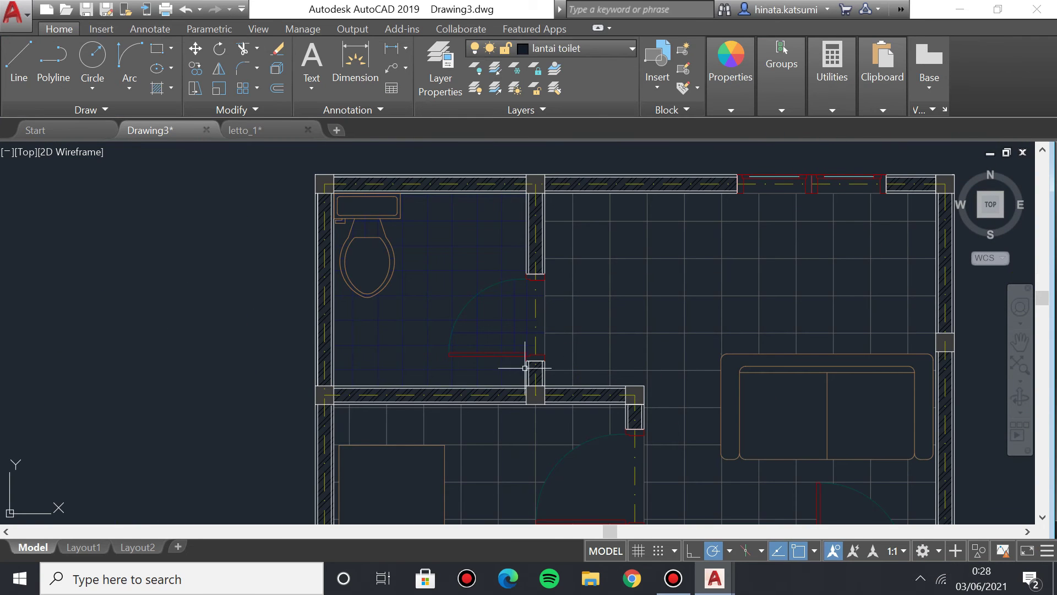
scroll(557, 368, "up", 5)
scroll(371, 394, "up", 2)
scroll(470, 359, "down", 2)
scroll(536, 349, "down", 4)
scroll(497, 340, "down", 4)
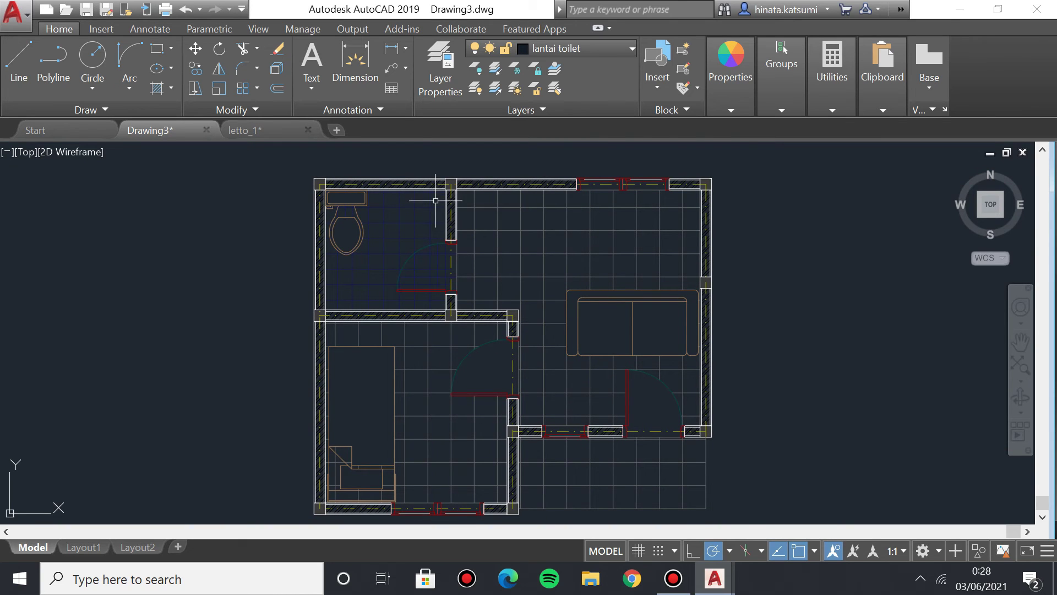
left_click(320, 65)
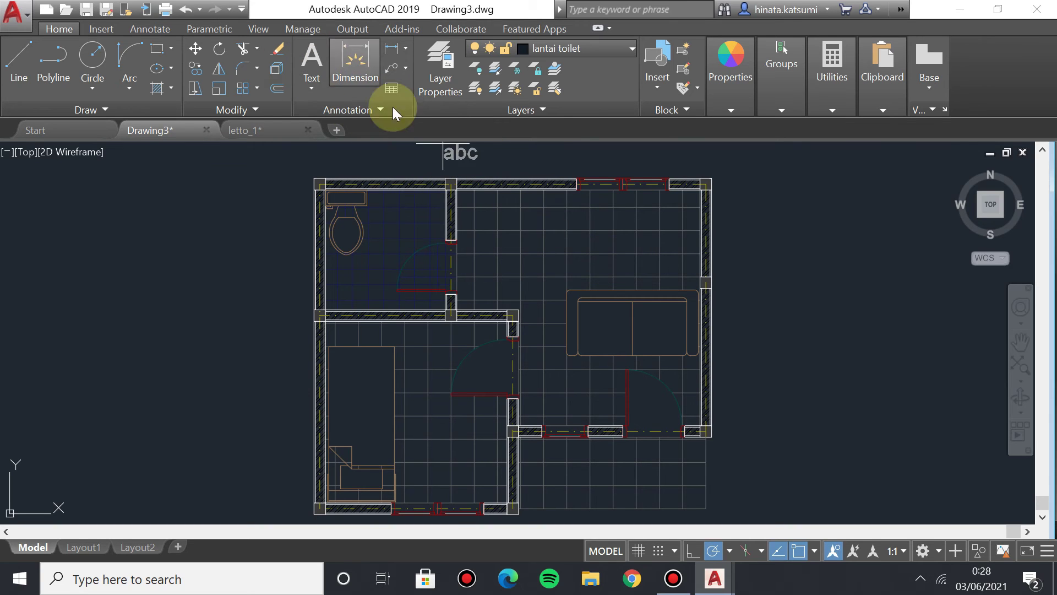
left_click(562, 223)
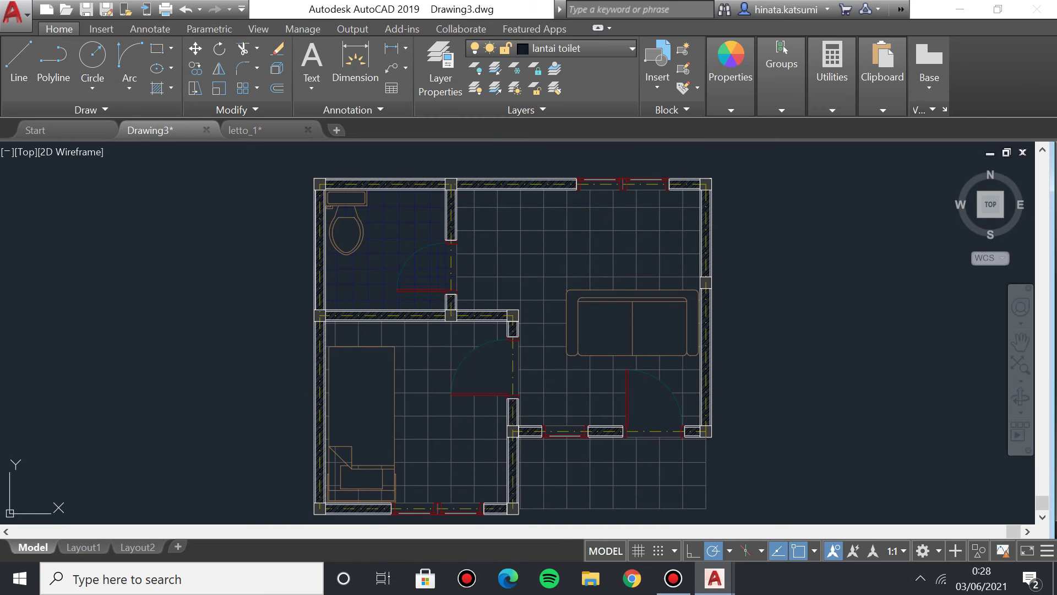
left_click(565, 214)
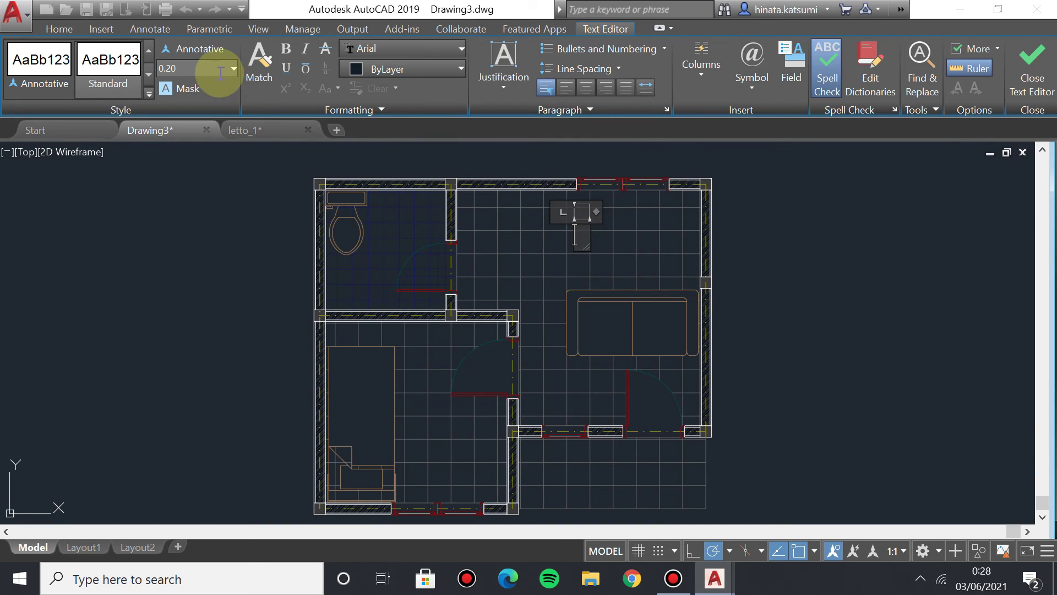
left_click(234, 69)
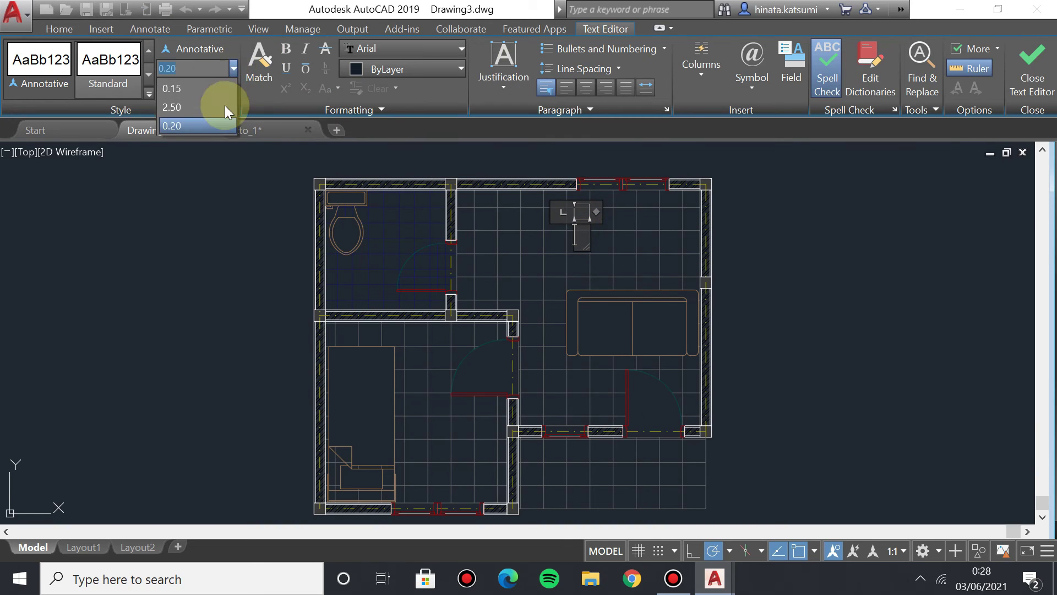
left_click(201, 88)
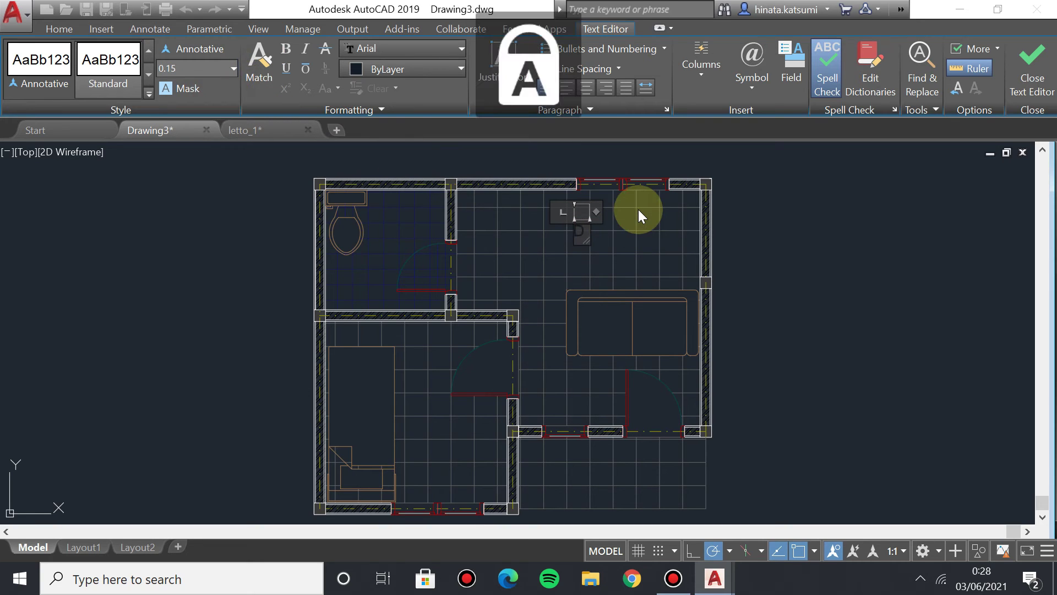
key("Caps_Lock")
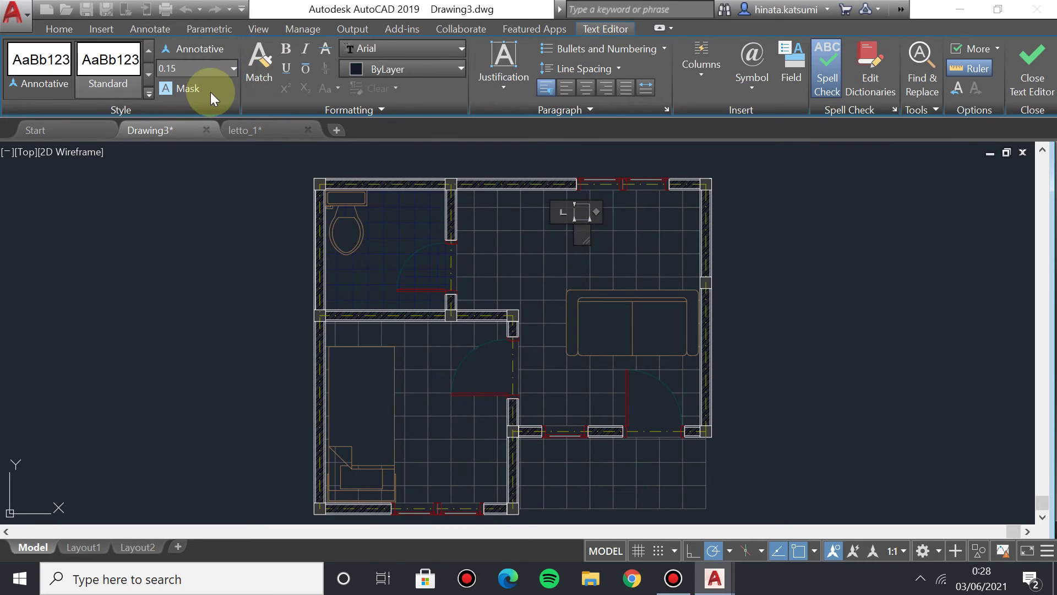
left_click(233, 69)
left_click(213, 127)
key("Caps_Lock")
type("D")
key("Caps_Lock")
key("BackSpace")
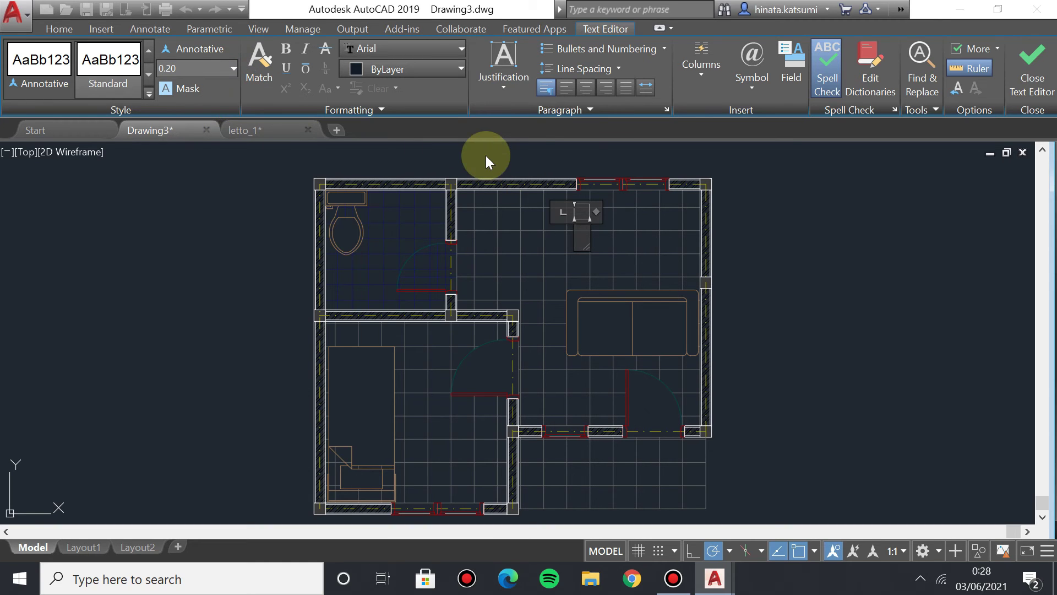
key("Escape")
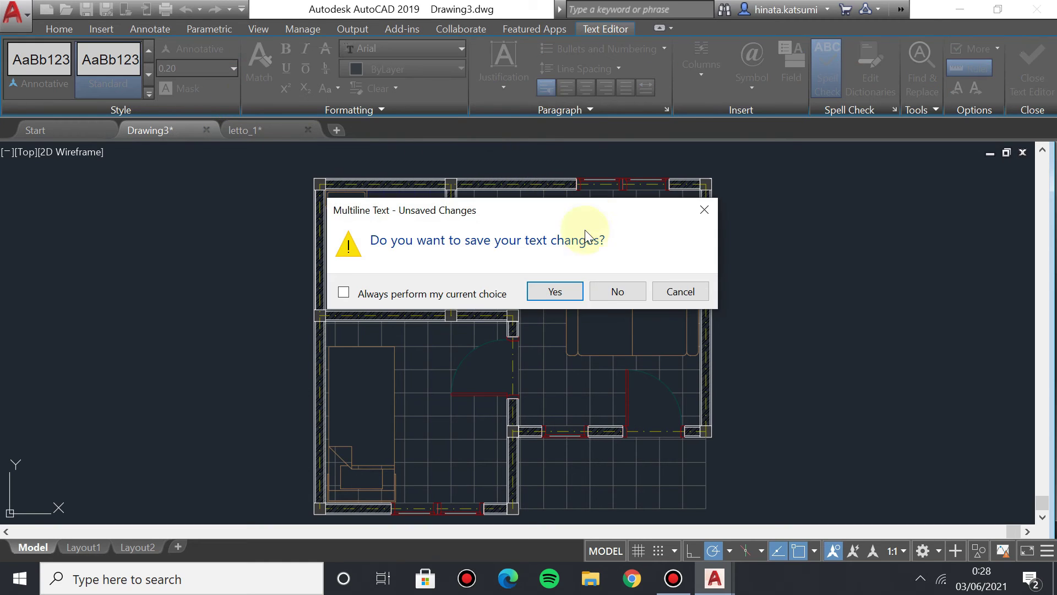
left_click(704, 209)
Start a multiline text above the sofa with a height of 0.15, magenta colour and centred alignment.
left_click(312, 71)
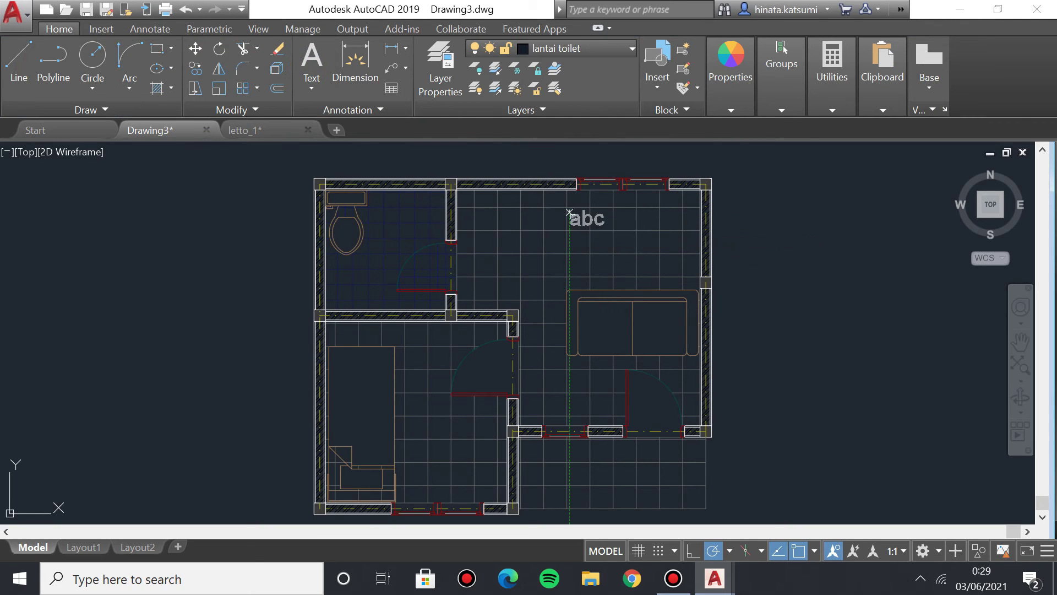
key("Escape")
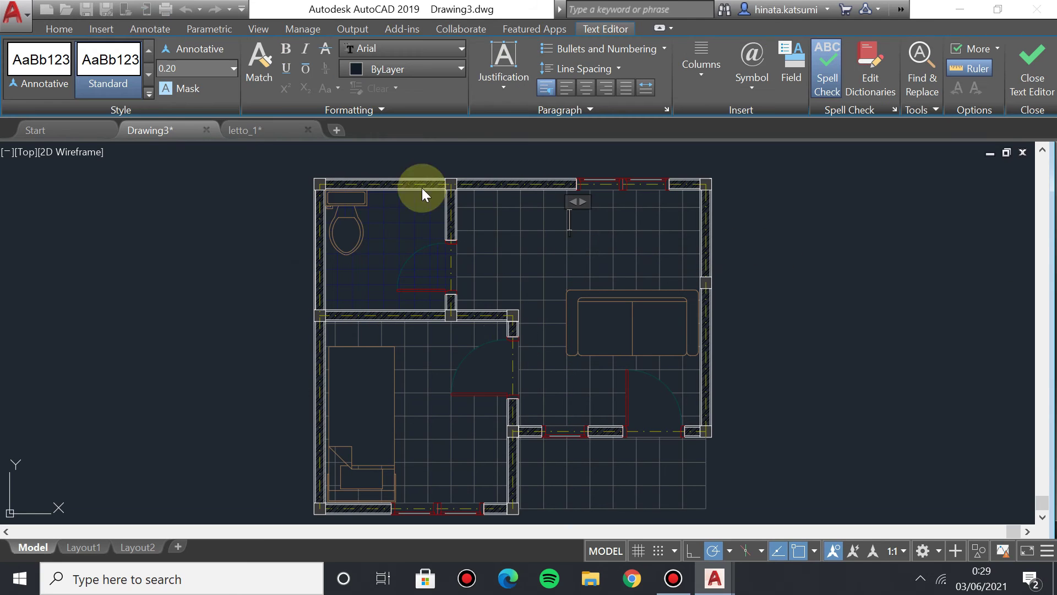
left_click(231, 70)
left_click(200, 111)
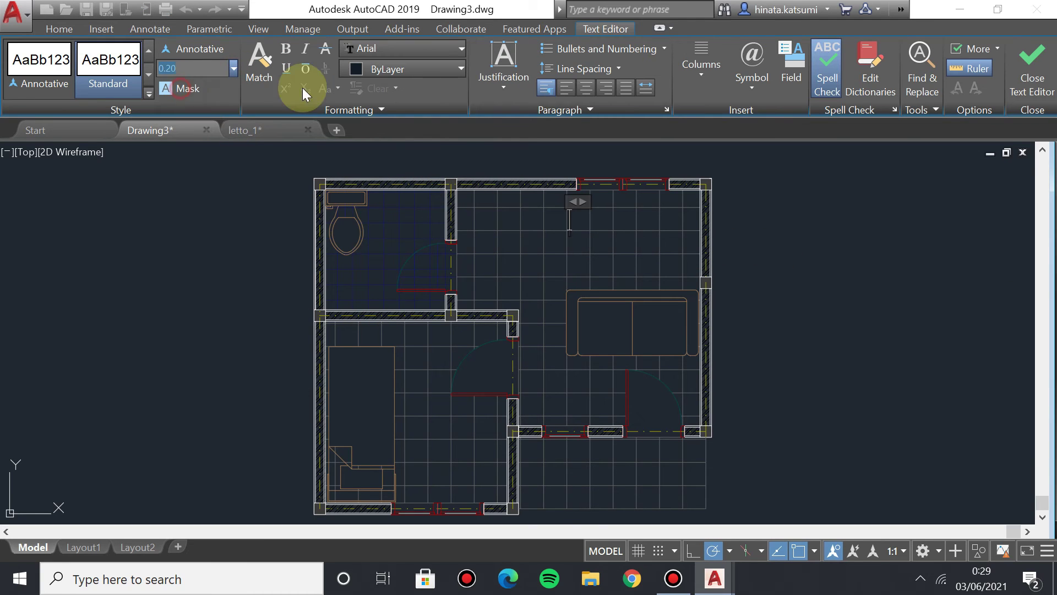
left_click(384, 67)
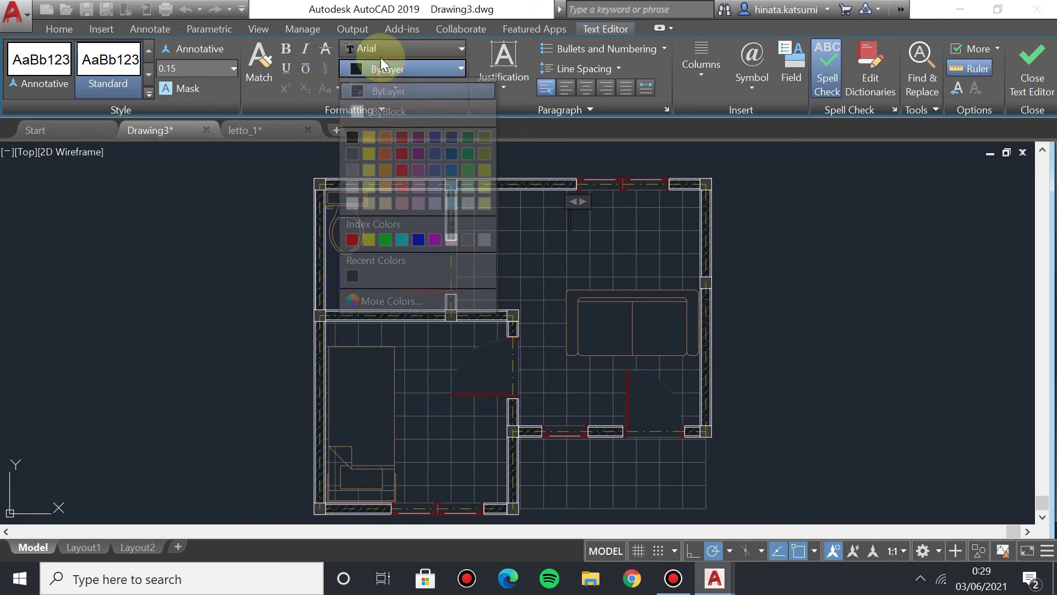
left_click(432, 239)
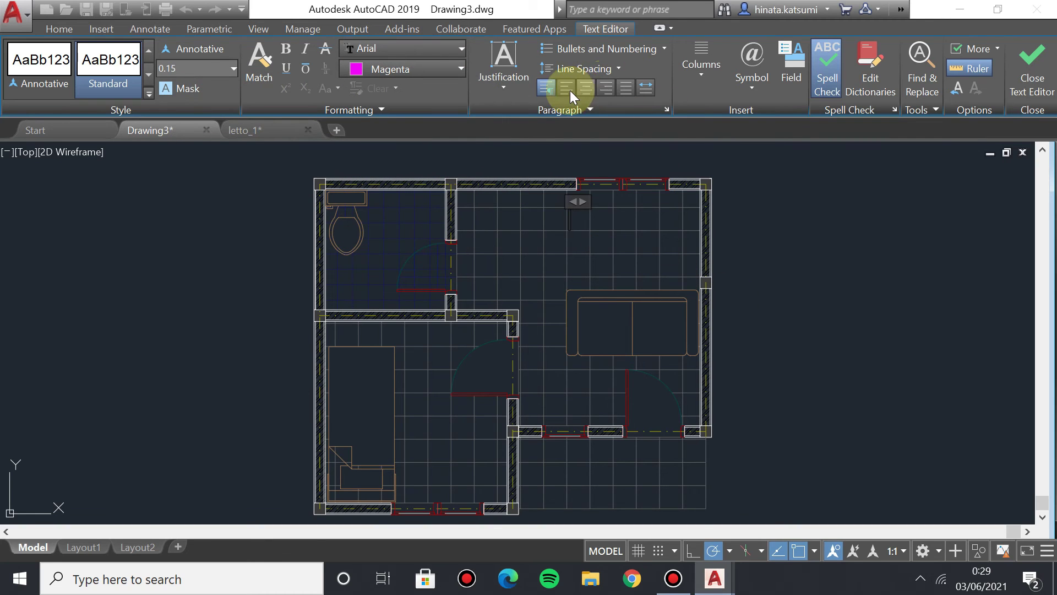
left_click(583, 92)
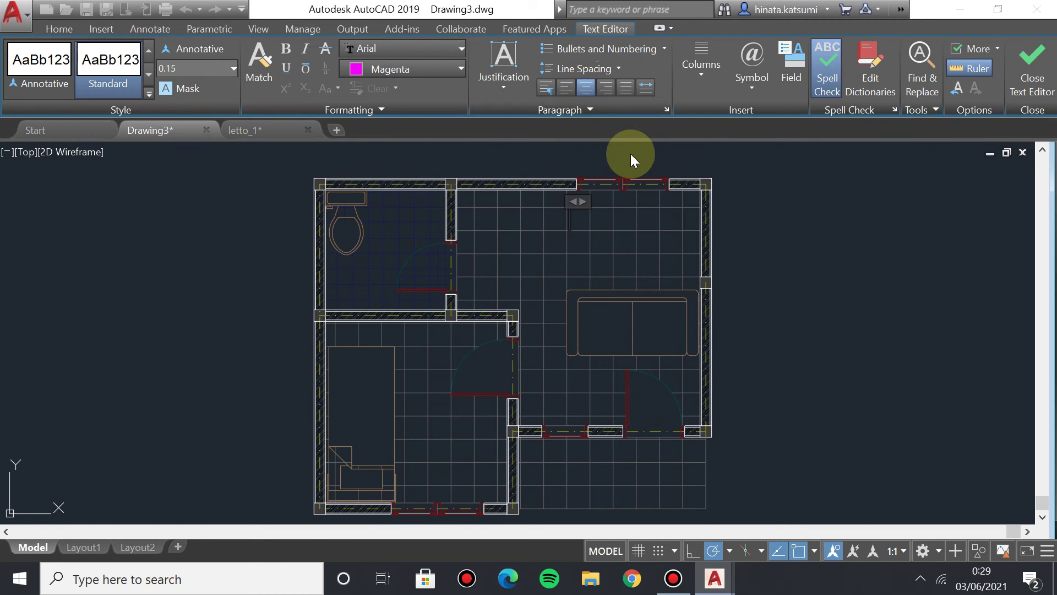
Enter DAPUR as the room label, widen its text frame and finish the text.
key("Caps_Lock")
type("DAPUR")
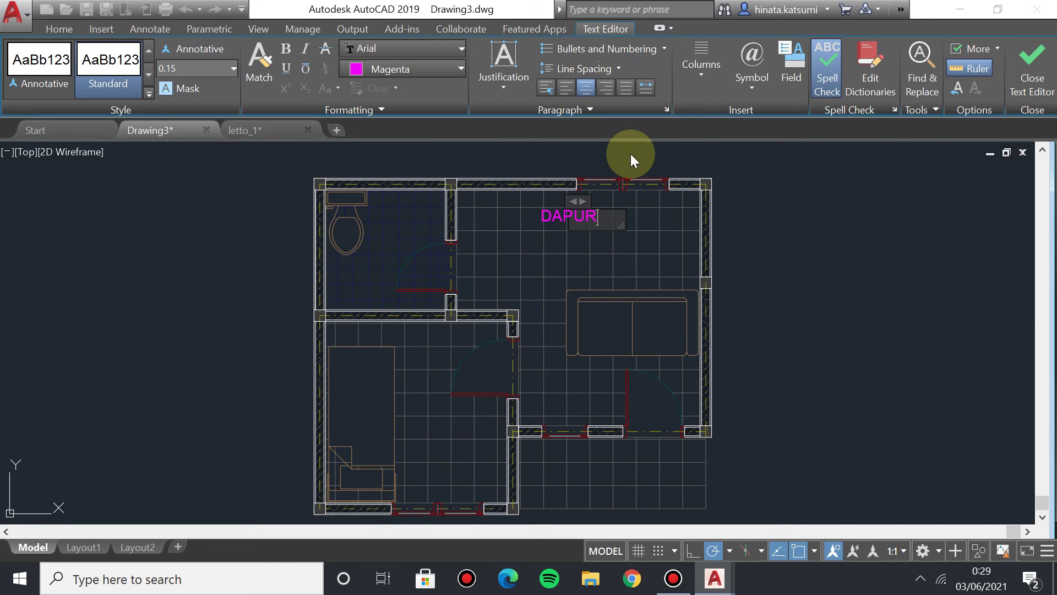
key("Caps_Lock")
left_click_drag(627, 225, 676, 227)
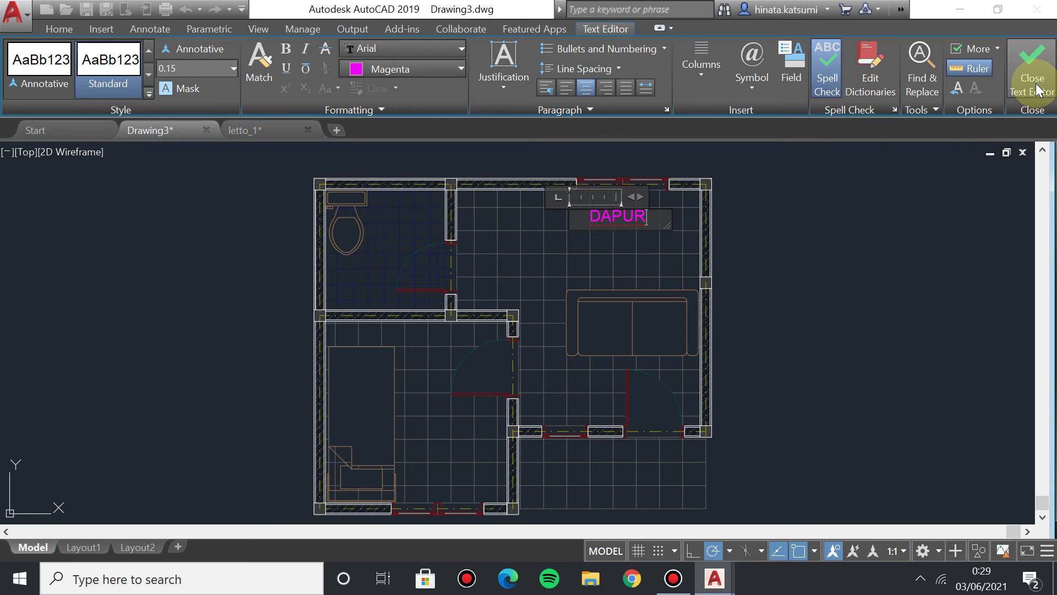
left_click(861, 164)
Start another multiline text just below the DAPUR label and set its colour to magenta.
middle_click_drag(520, 209, 505, 230)
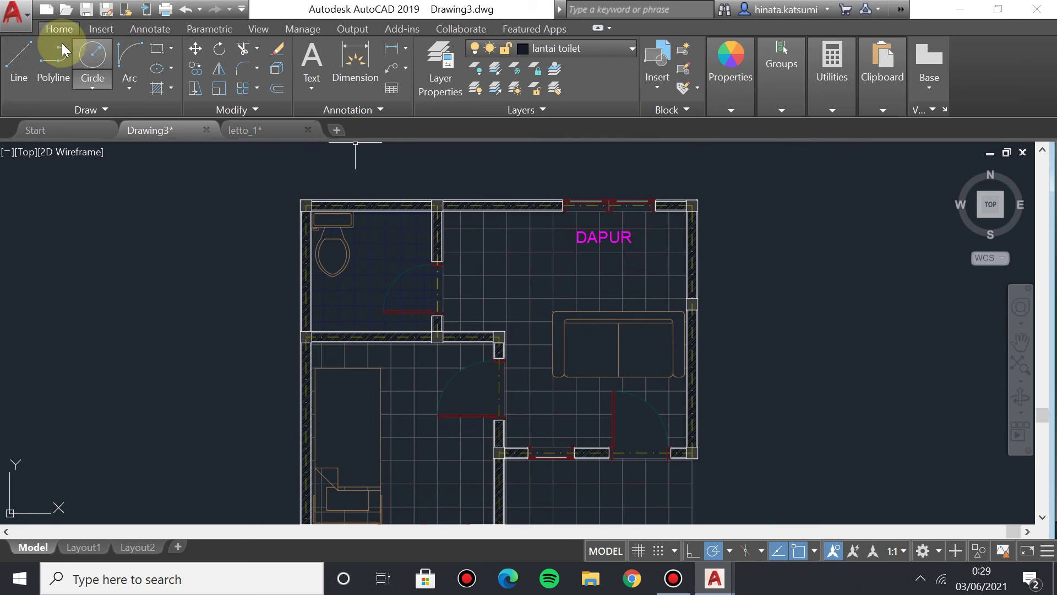
left_click(300, 66)
scroll(610, 256, "up", 4)
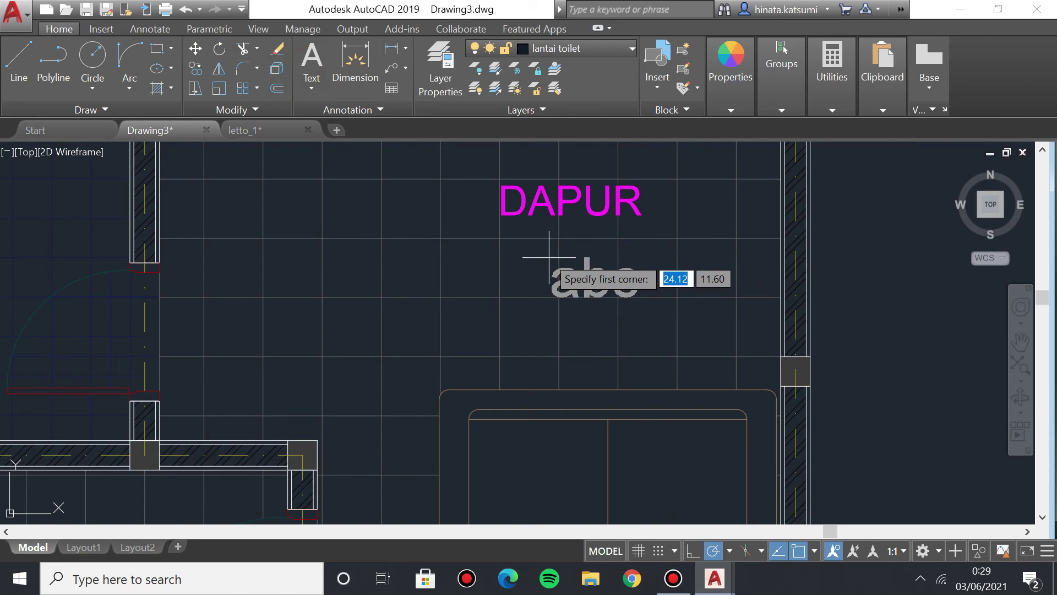
left_click(541, 233)
left_click(520, 233)
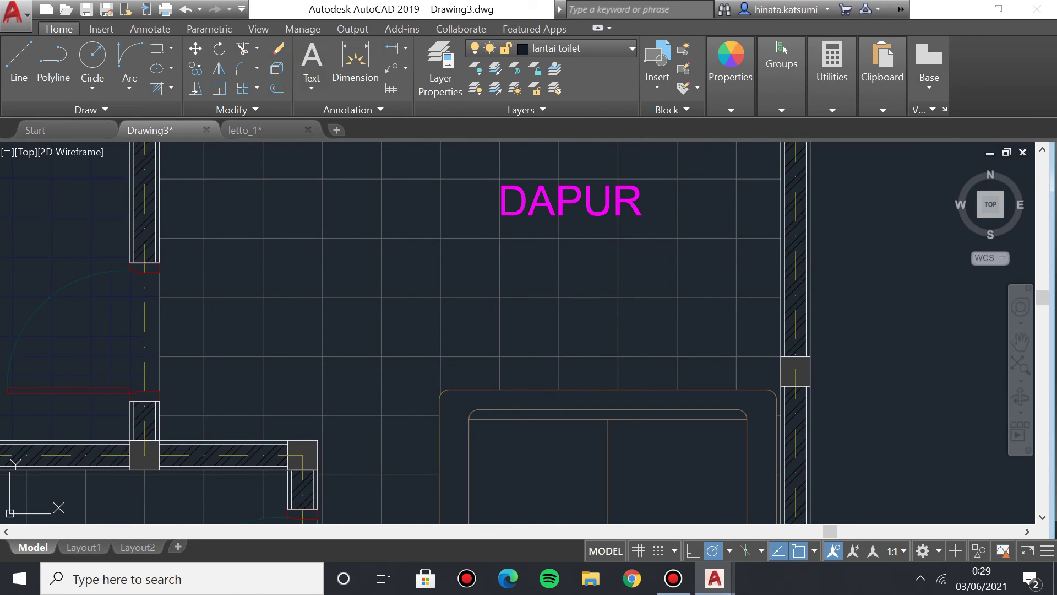
scroll(390, 222, "down", 2)
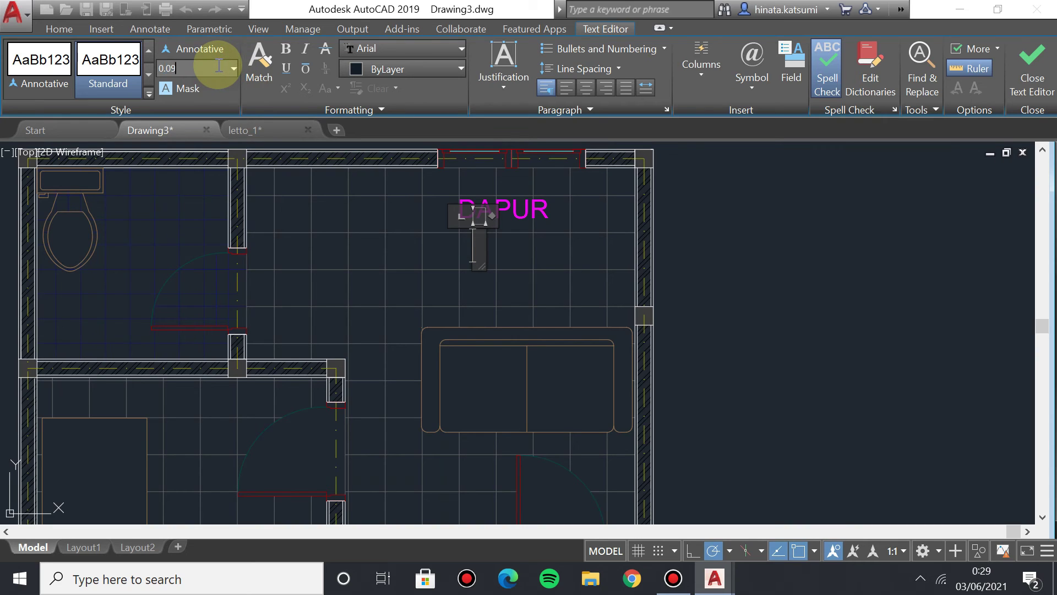
left_click(218, 66)
left_click(395, 74)
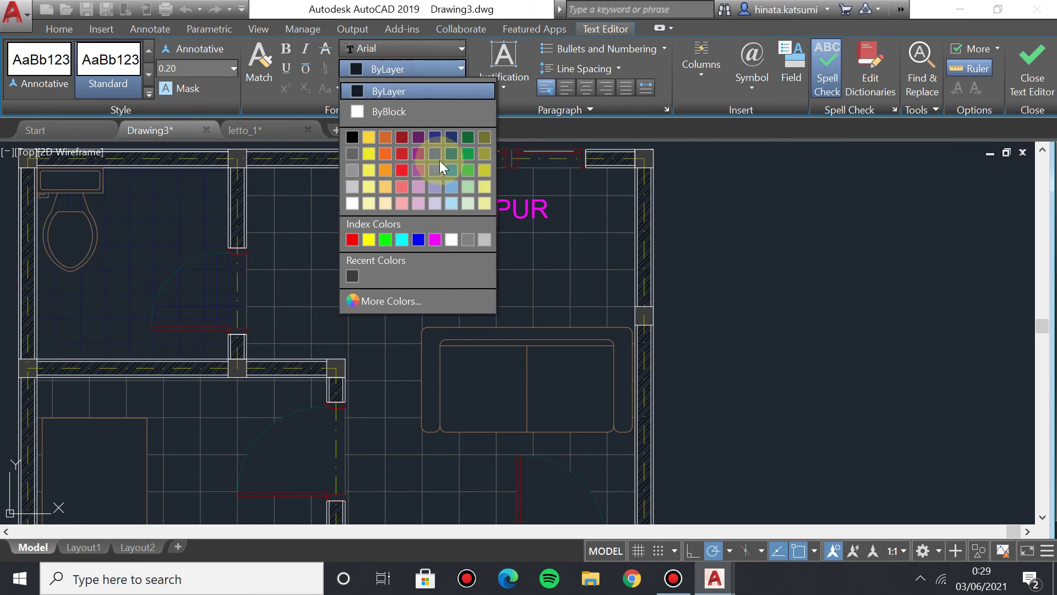
left_click(434, 240)
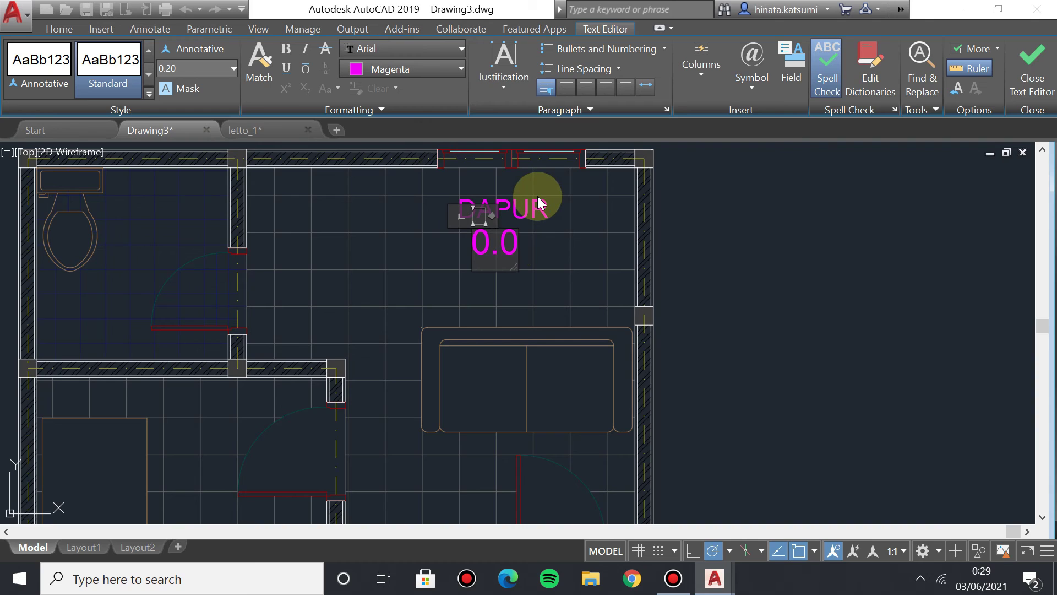
Try a text height of 0.09 for the new text below DAPUR.
left_click(232, 71)
key("Up")
key("Up")
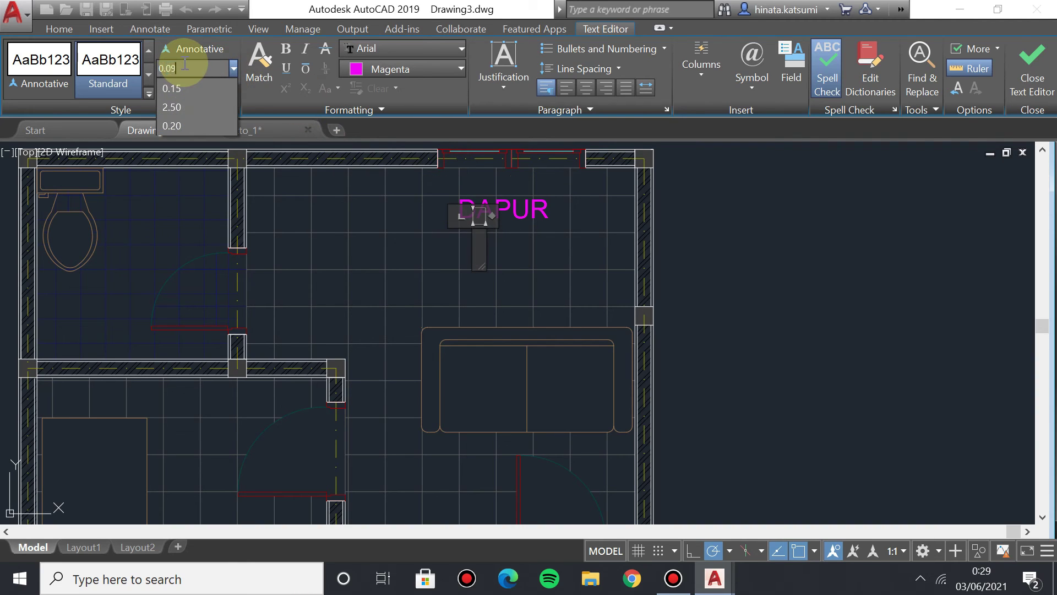
key("Escape")
left_click(233, 68)
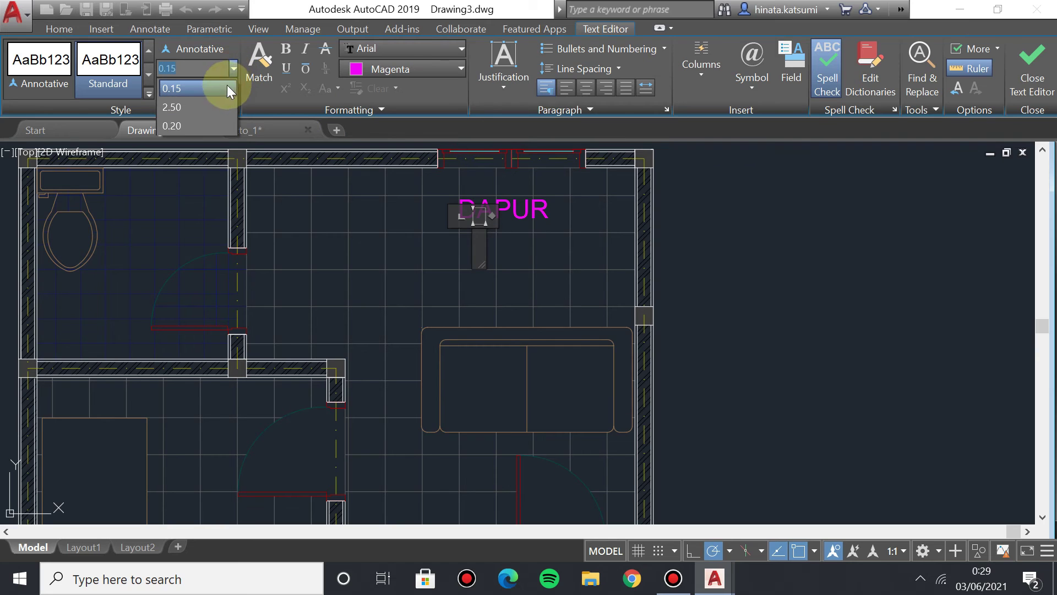
left_click(227, 87)
key("BackSpace")
type("0.09")
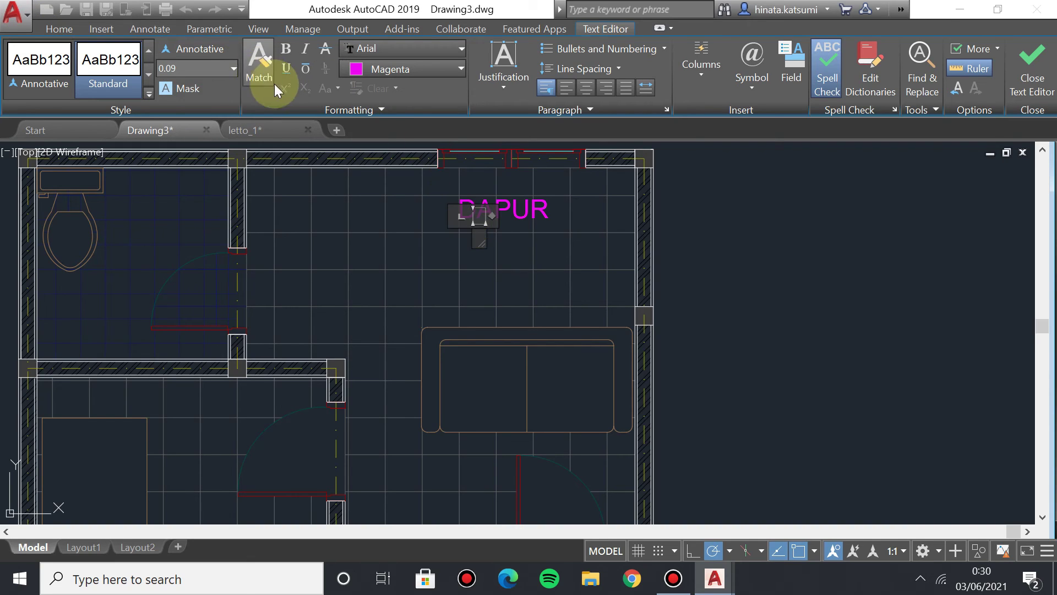
Set the text height to 0.10, enter 0.00 below the DAPUR label and finish the text.
type("0.10")
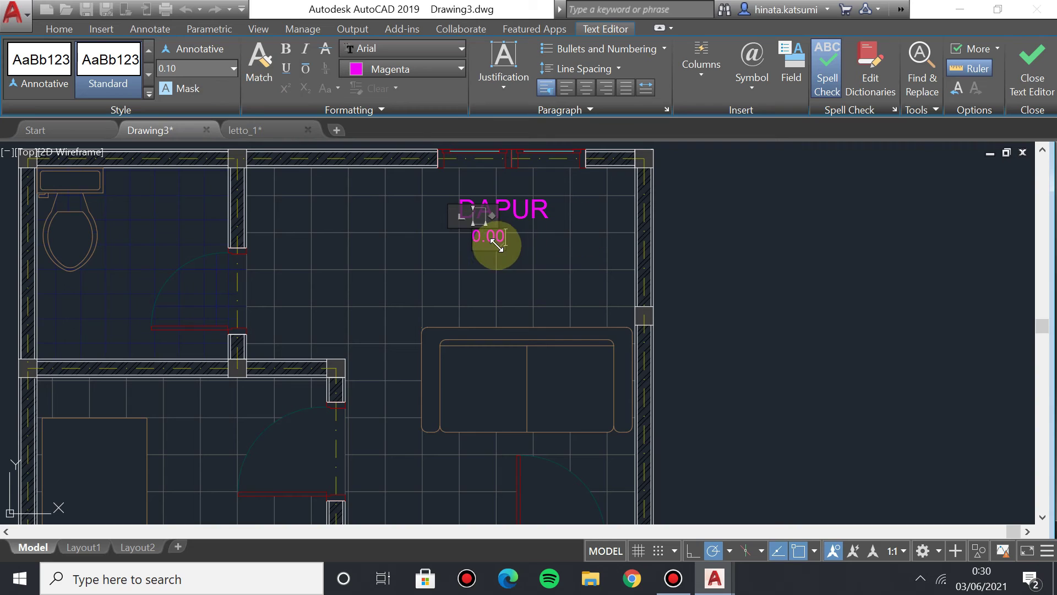
left_click(509, 245)
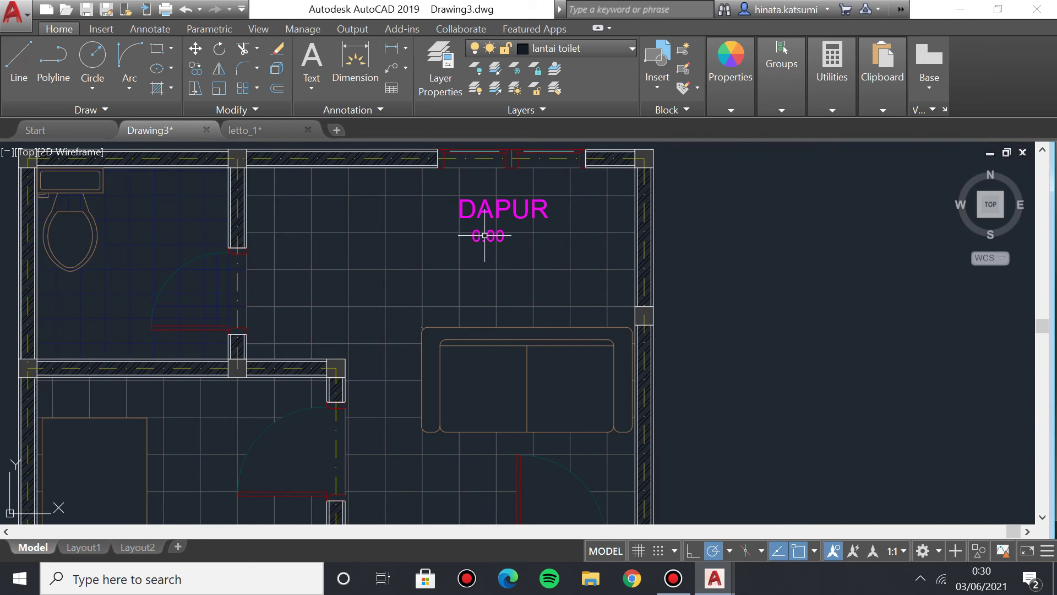
Move the 0.00 text so it sits centred beneath the DAPUR label.
left_click(507, 228)
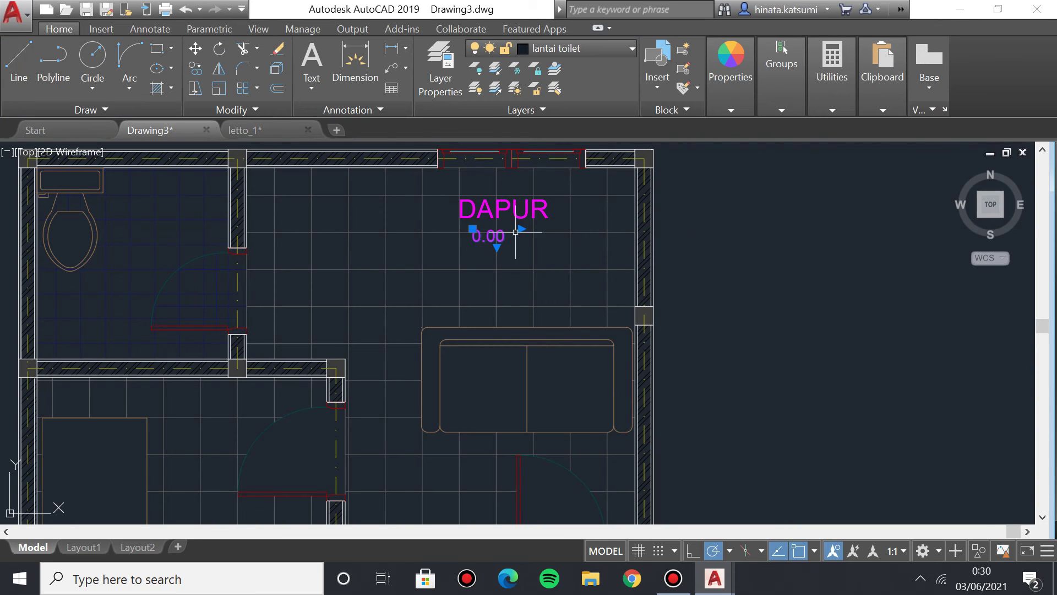
left_click(473, 228)
left_click(483, 228)
Start a multiline text in the living area below the sofa with height 0.15 and magenta colour.
scroll(503, 285, "down", 3)
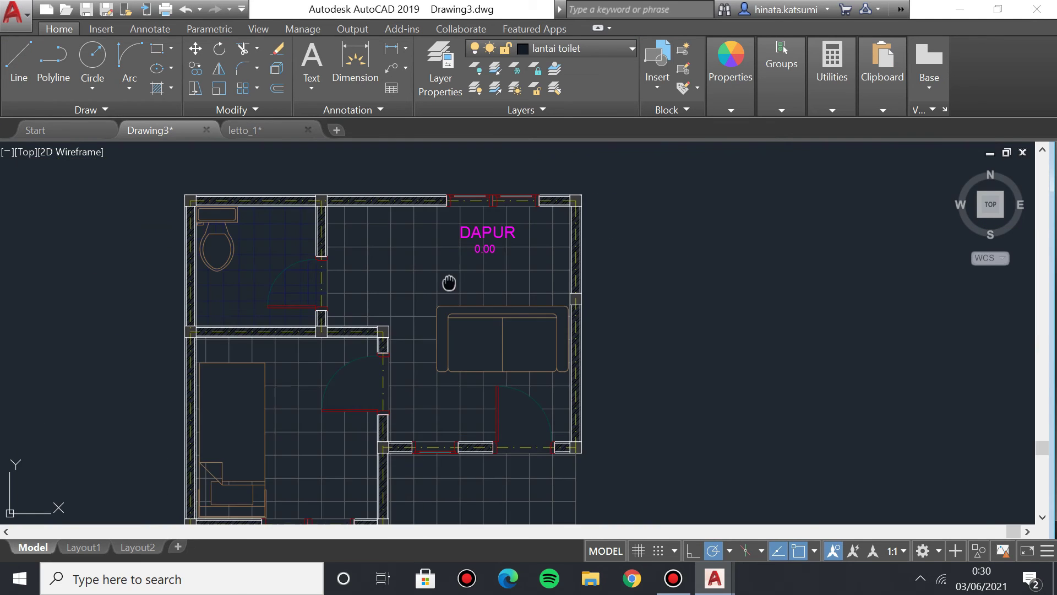
left_click(300, 59)
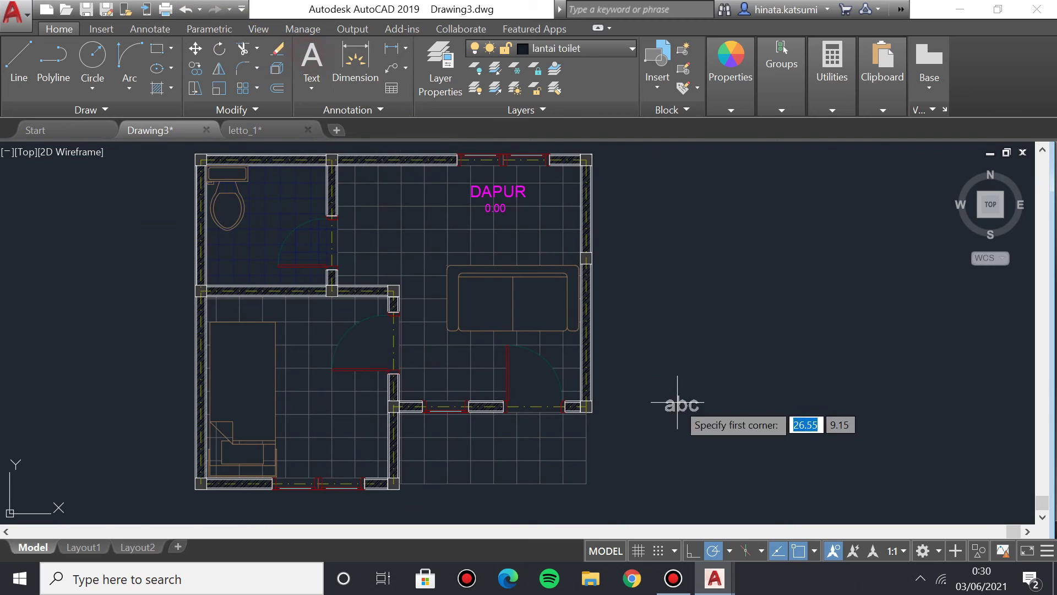
scroll(666, 389, "up", 5)
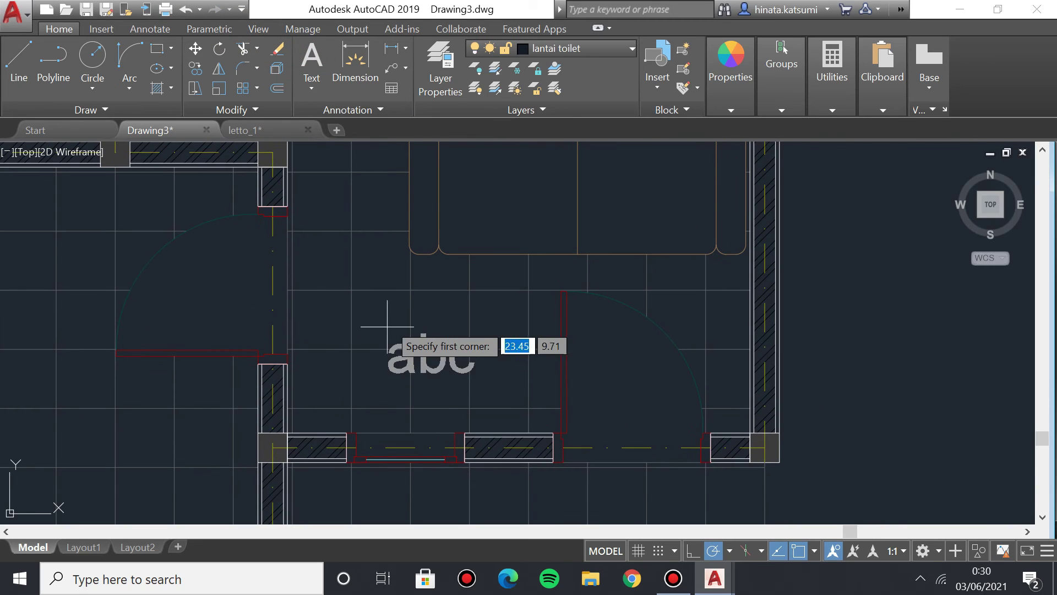
left_click(387, 286)
left_click(419, 317)
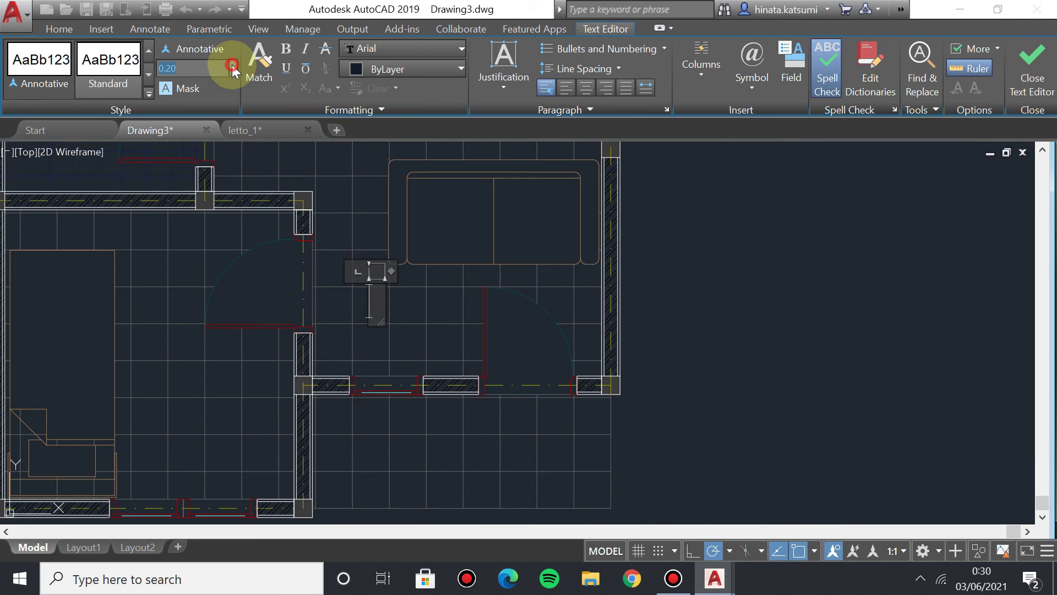
left_click(233, 68)
left_click(191, 120)
left_click(380, 69)
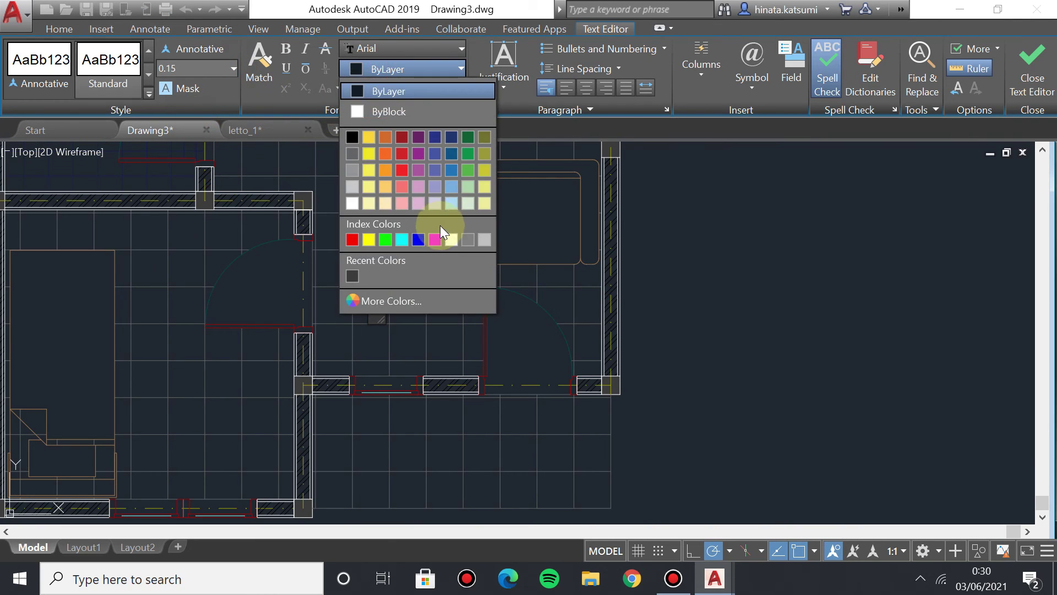
left_click(435, 238)
key("Caps_Lock")
type("RK")
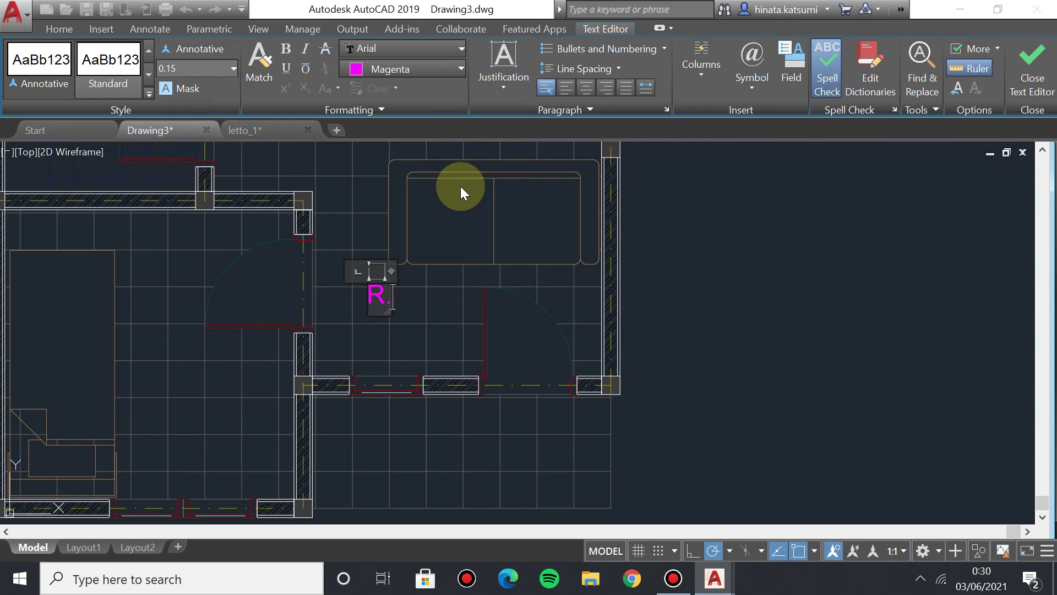
key("BackSpace")
type("UANG")
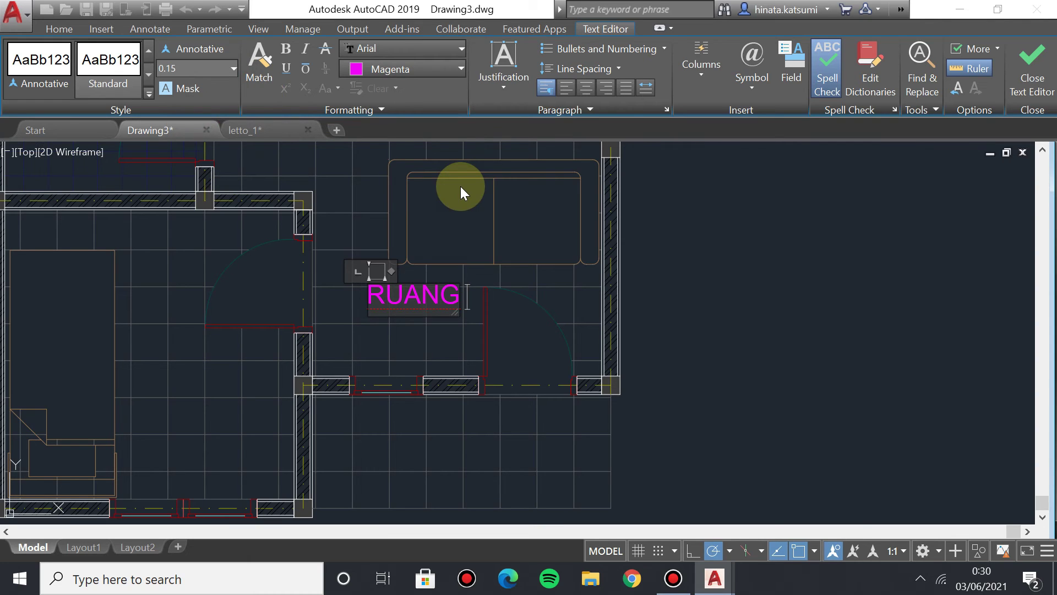
type(" KELUARGA")
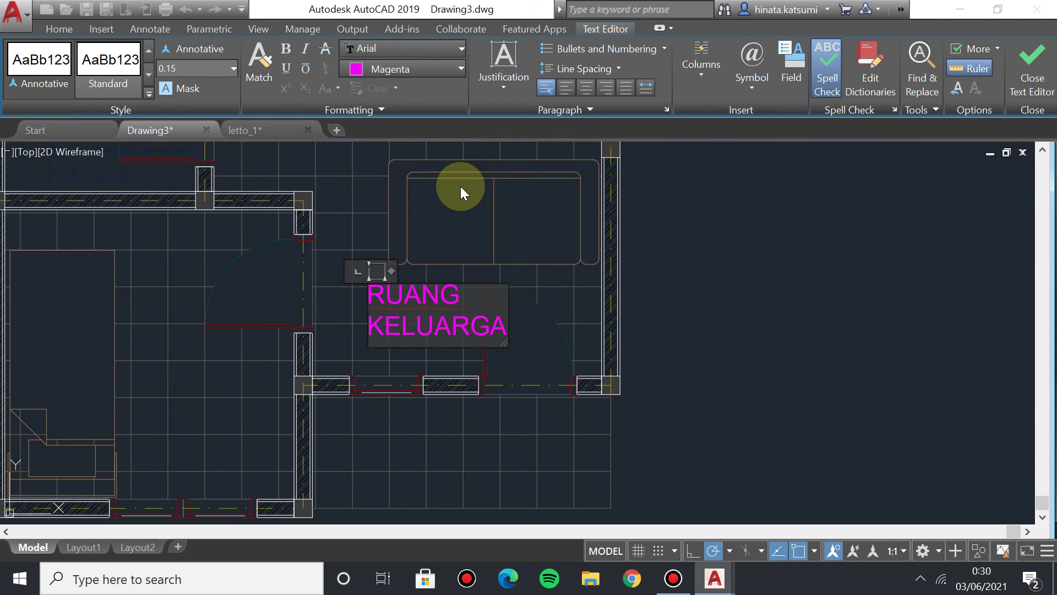
key("BackSpace")
key("BackSpace")
key("BackSpace")
key("BackSpace")
key("BackSpace")
left_click(417, 333)
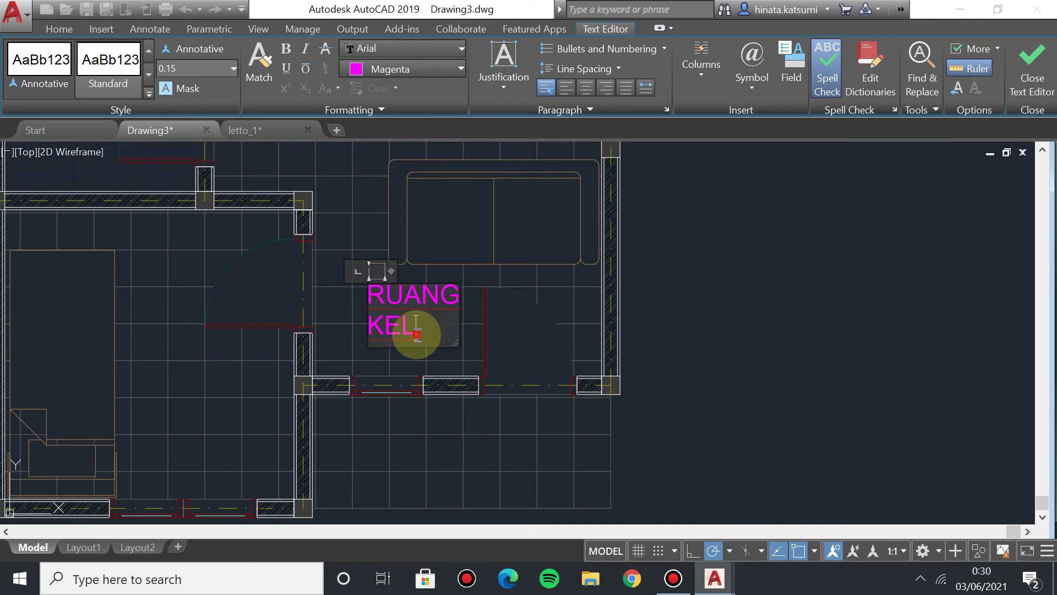
key("BackSpace")
key("BackSpace")
key("BackSpace")
key("BackSpace")
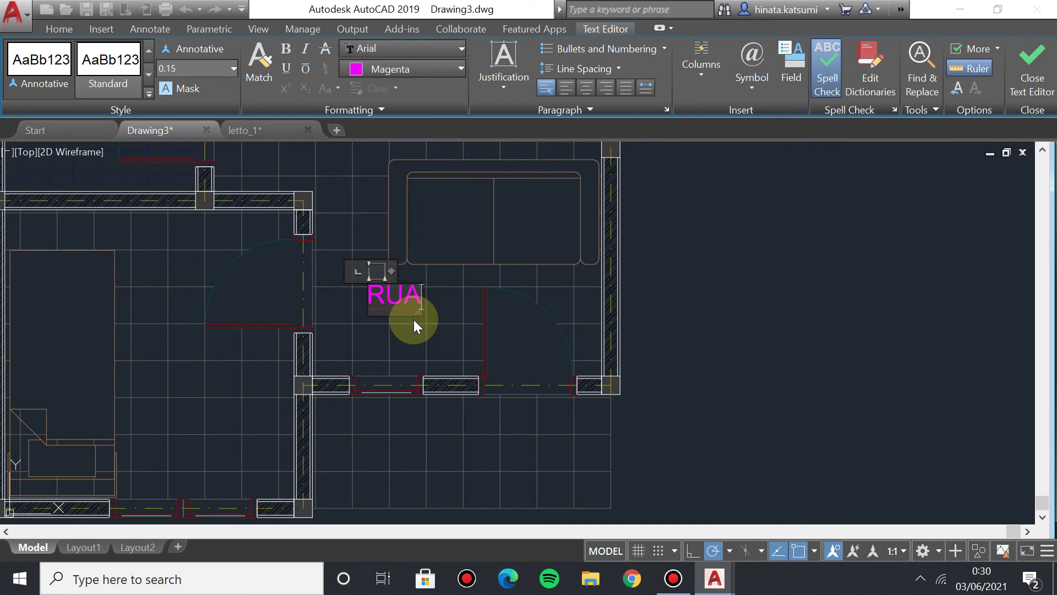
Enter RUANG KELUARGA as centred text, widen its frame, and shift the finished label slightly away from the entrance door.
left_click(585, 94)
type("RU")
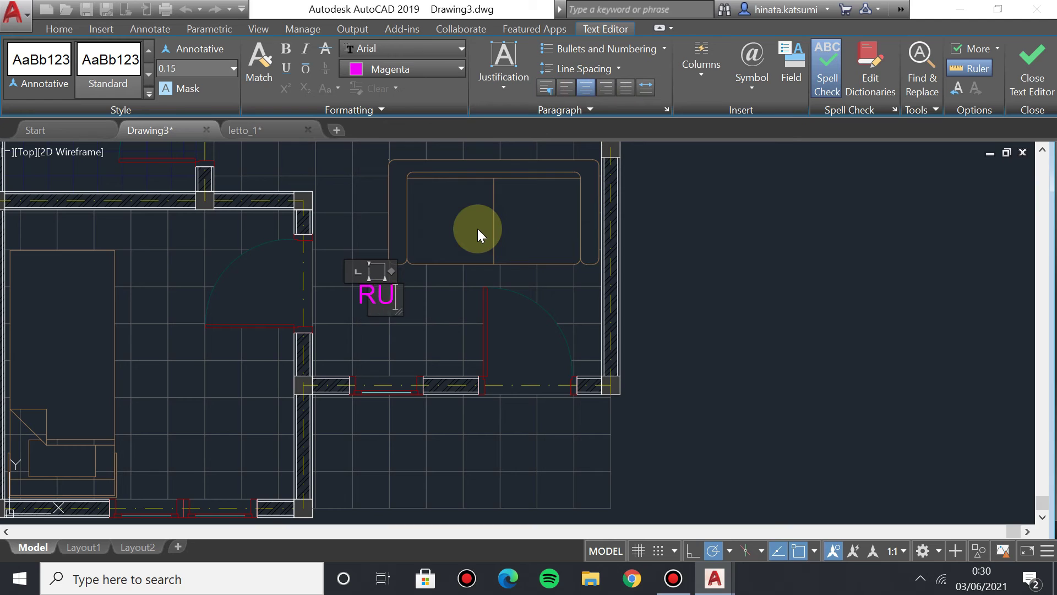
type("ANG KELUARGA")
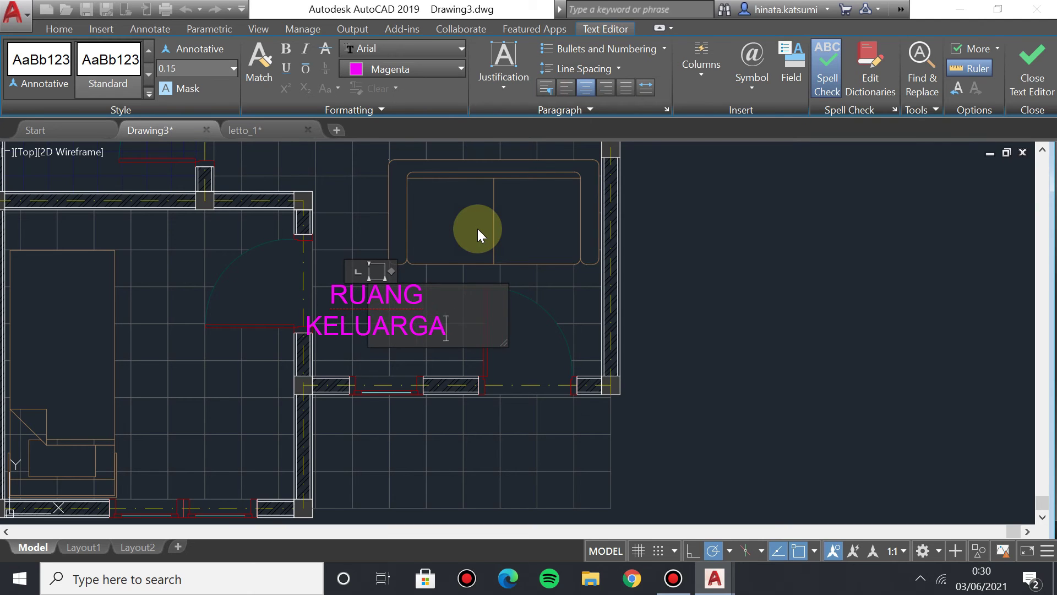
left_click_drag(502, 344, 567, 344)
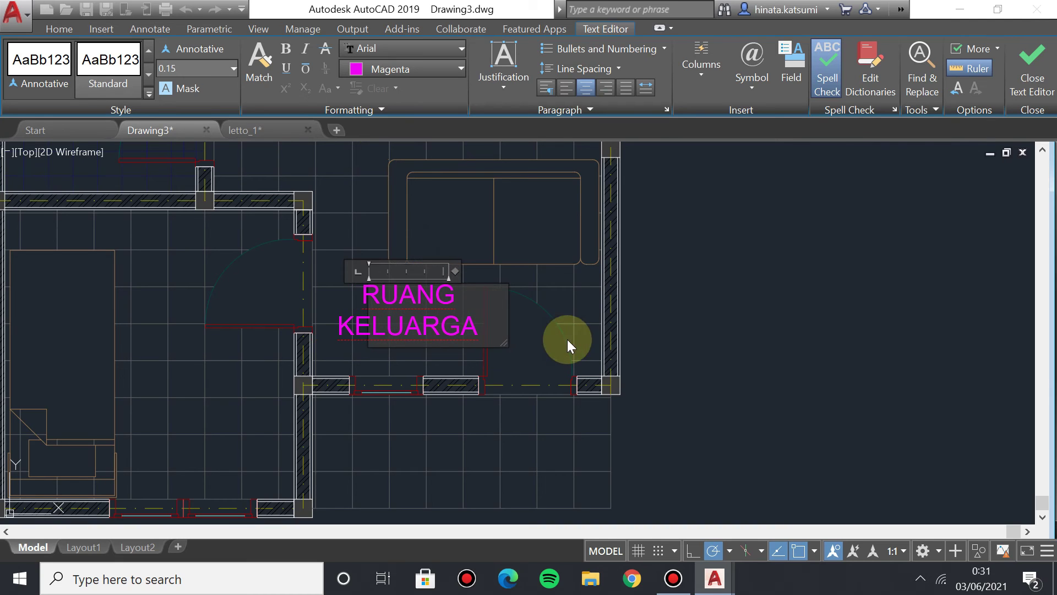
left_click(1031, 72)
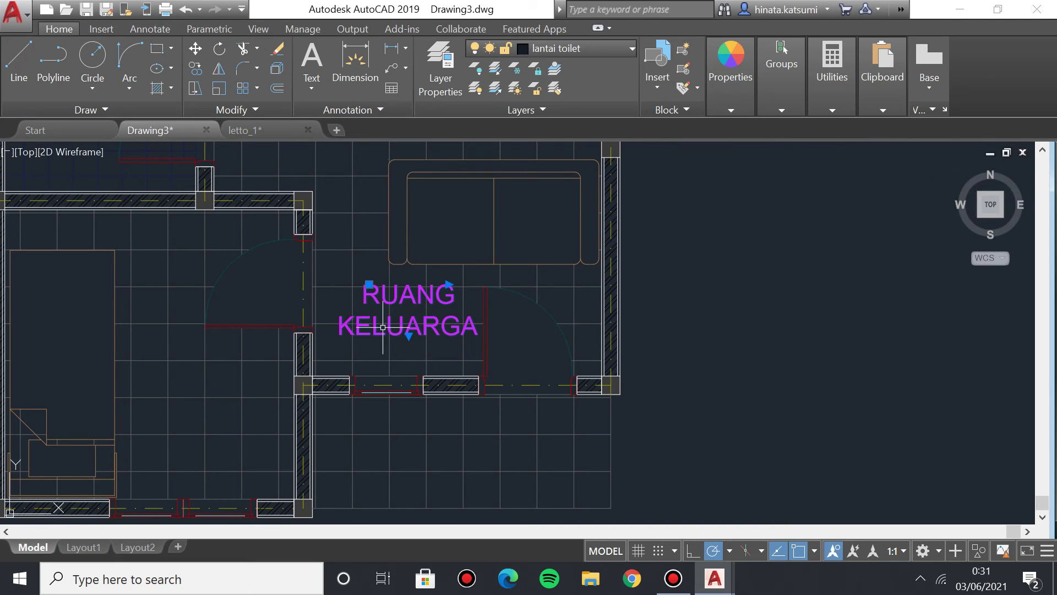
left_click(374, 287)
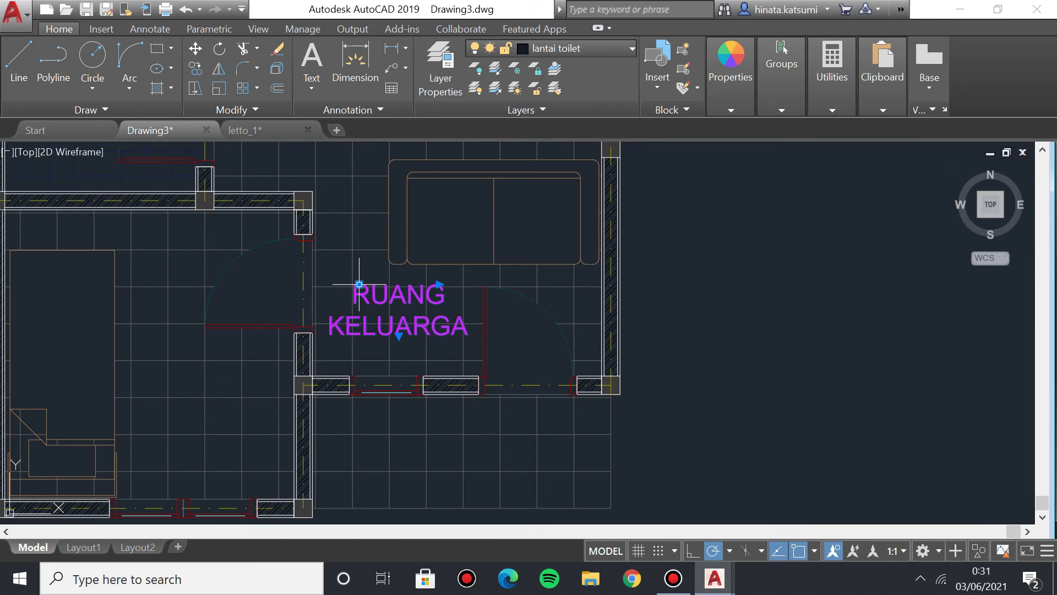
left_click(365, 285)
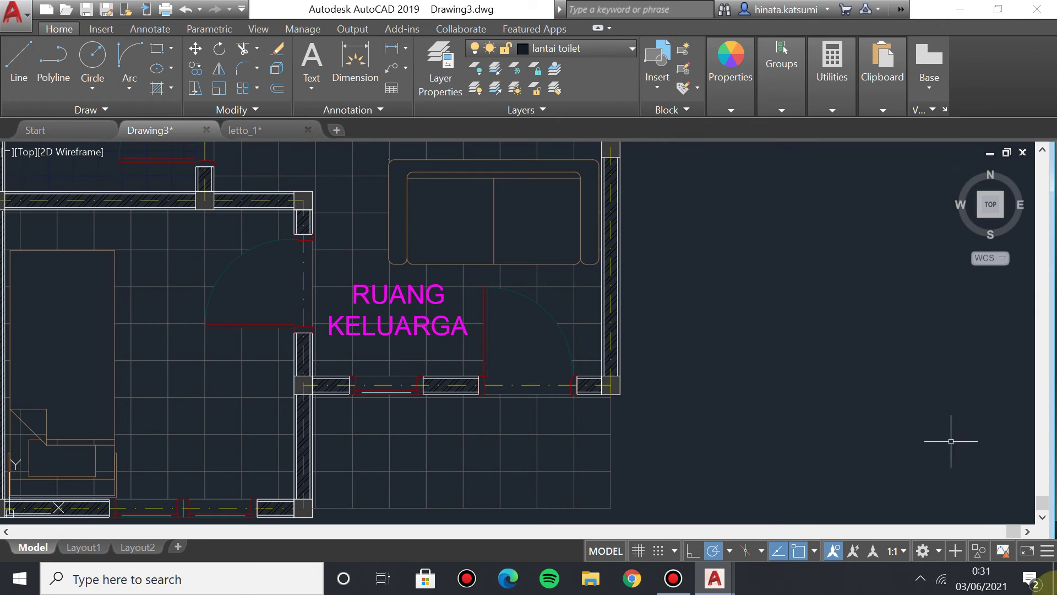
Start a multiline text just below the RUANG KELUARGA label with height 0.10 and magenta colour.
left_click(312, 58)
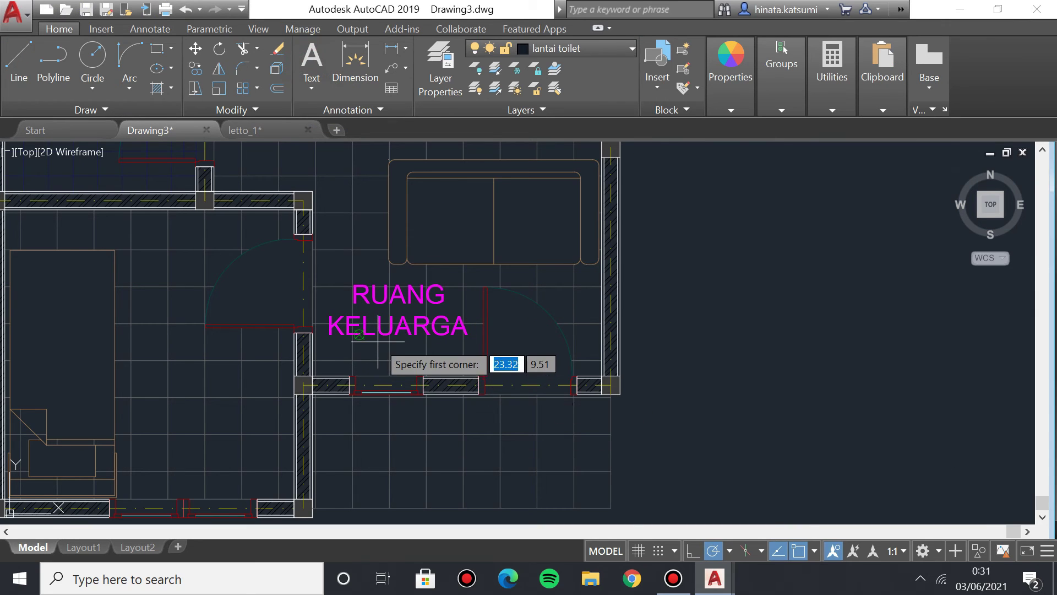
left_click(432, 364)
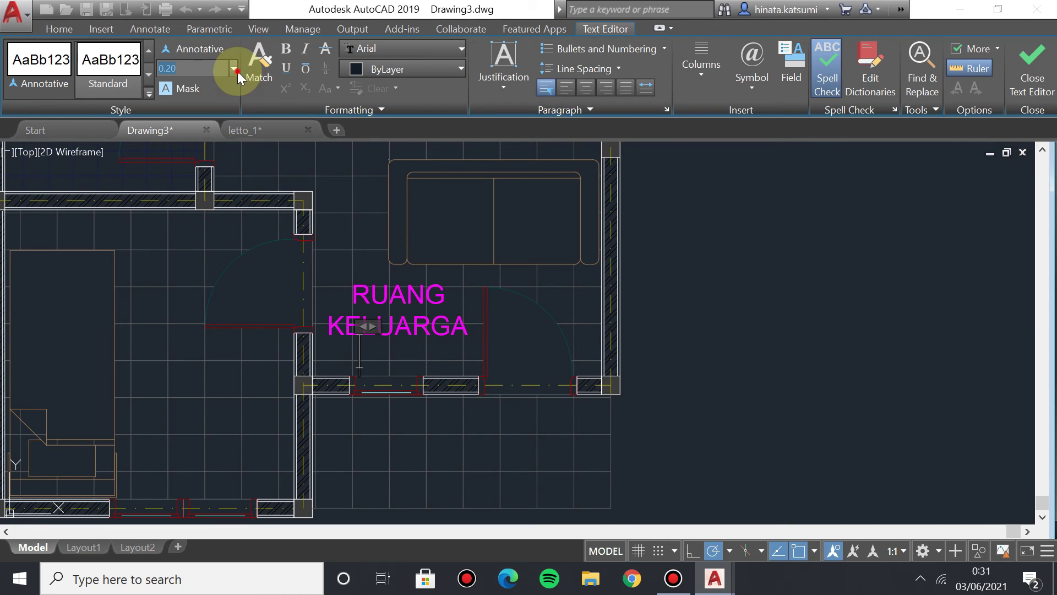
left_click(236, 69)
left_click(200, 88)
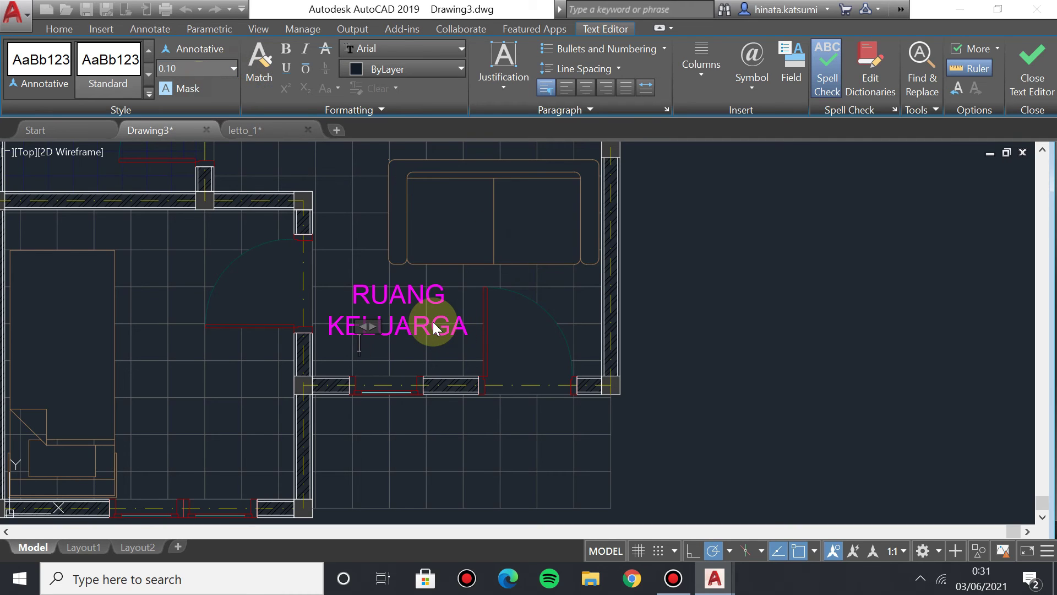
left_click(419, 68)
left_click(438, 240)
Enter 0.00, finish the text and move it centred beneath the RUANG KELUARGA label.
type("0.00")
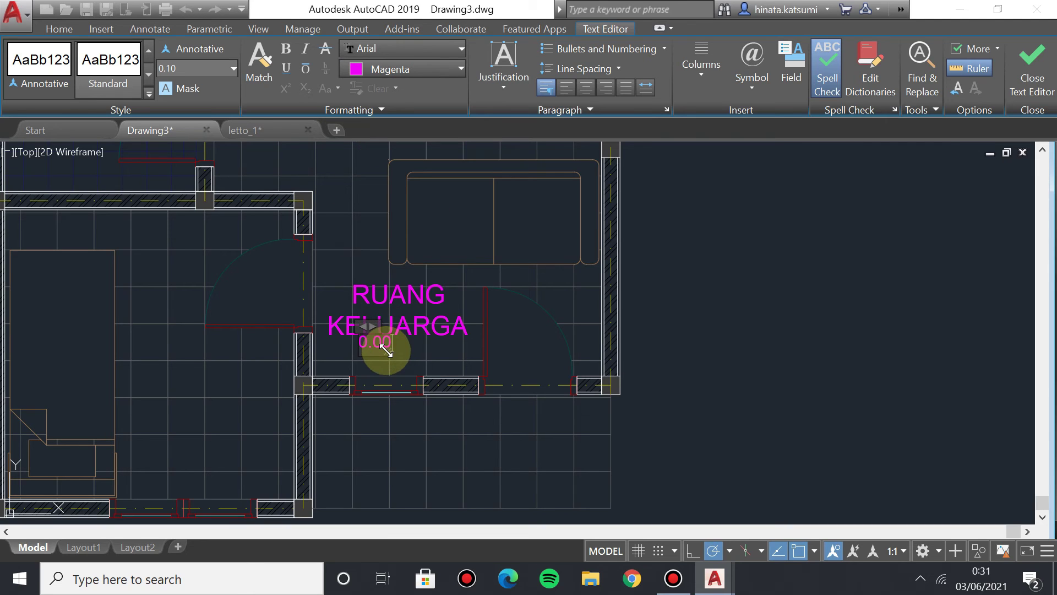
left_click(1032, 64)
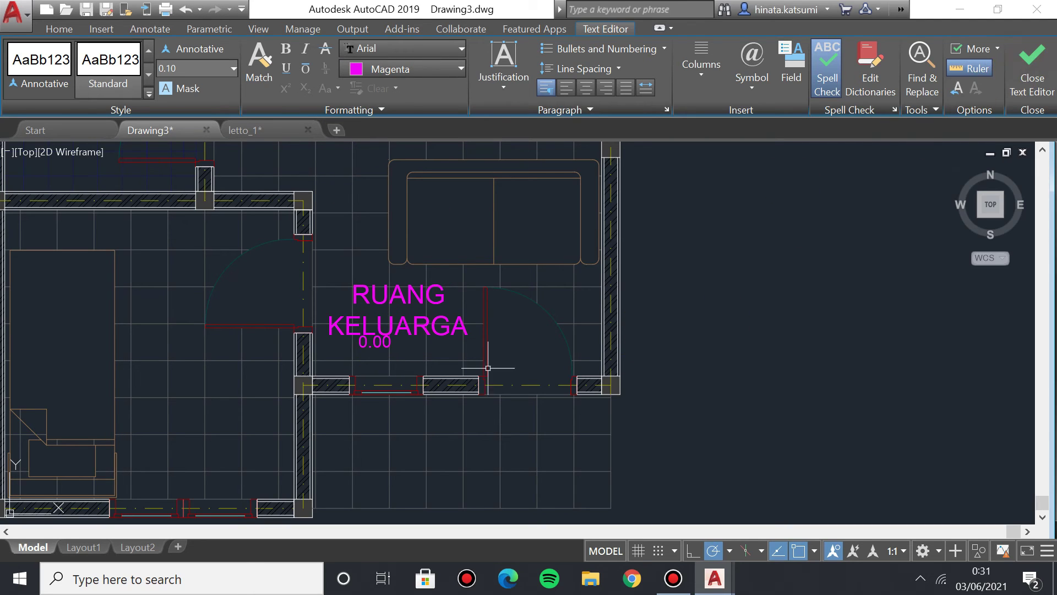
left_click(358, 335)
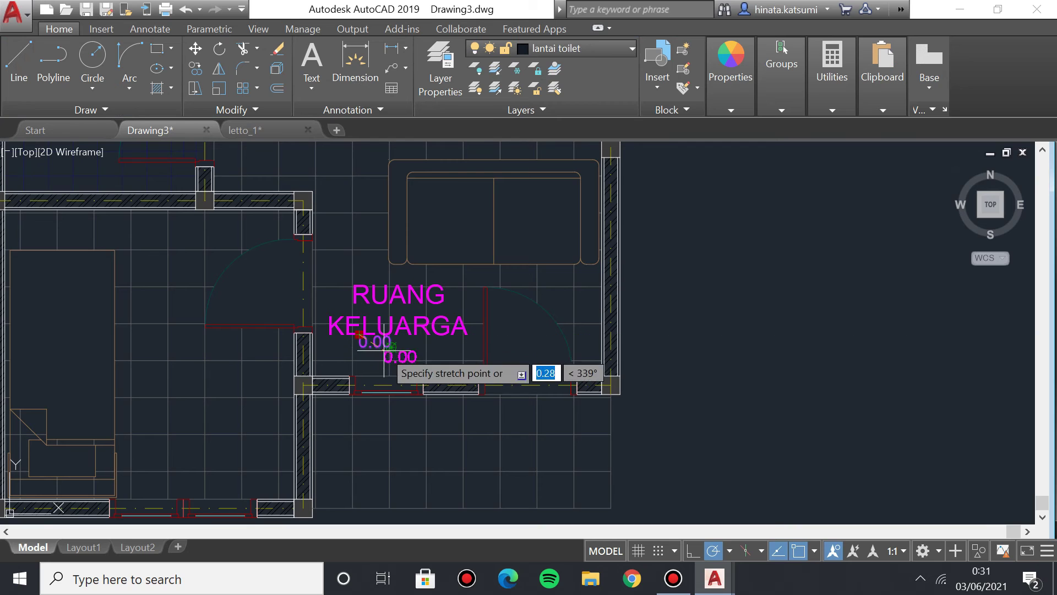
left_click(380, 347)
Start a multiline text in the bedroom beside the bed with height 0.15 and magenta colour.
scroll(366, 313, "down", 3)
mouse_move(307, 314)
middle_mouse_down()
mouse_move(401, 294)
mouse_move(385, 397)
mouse_move(400, 345)
middle_mouse_up()
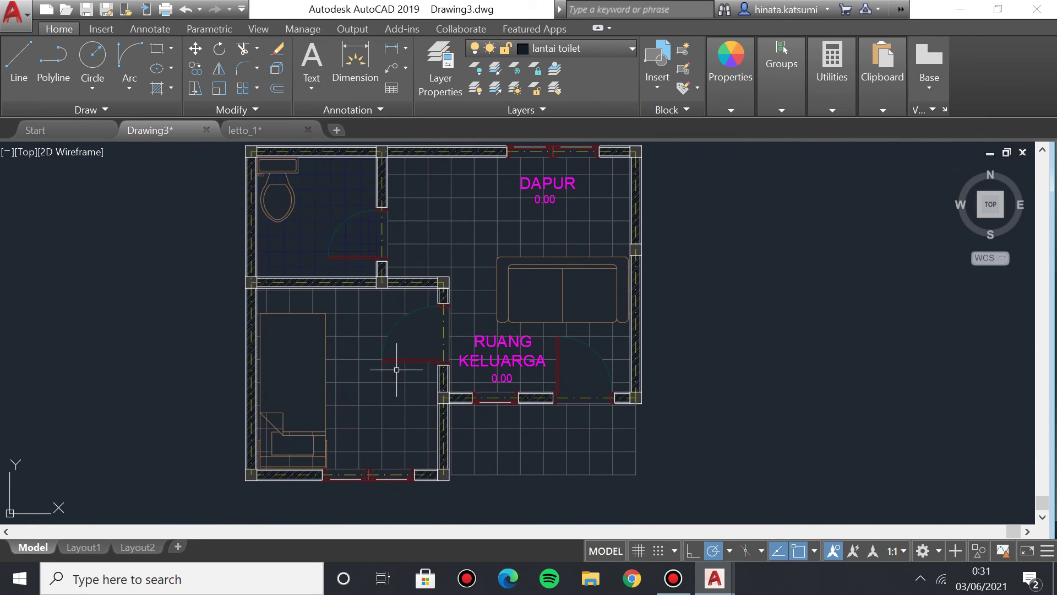
scroll(397, 370, "down", 2)
scroll(401, 329, "up", 5)
left_click(311, 65)
left_click(402, 311)
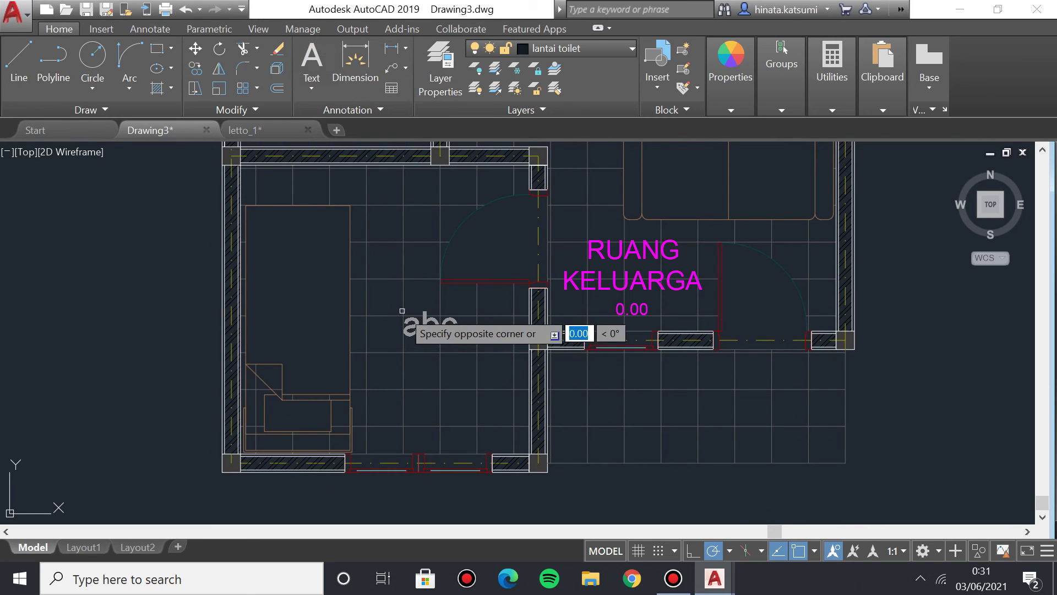
left_click(402, 326)
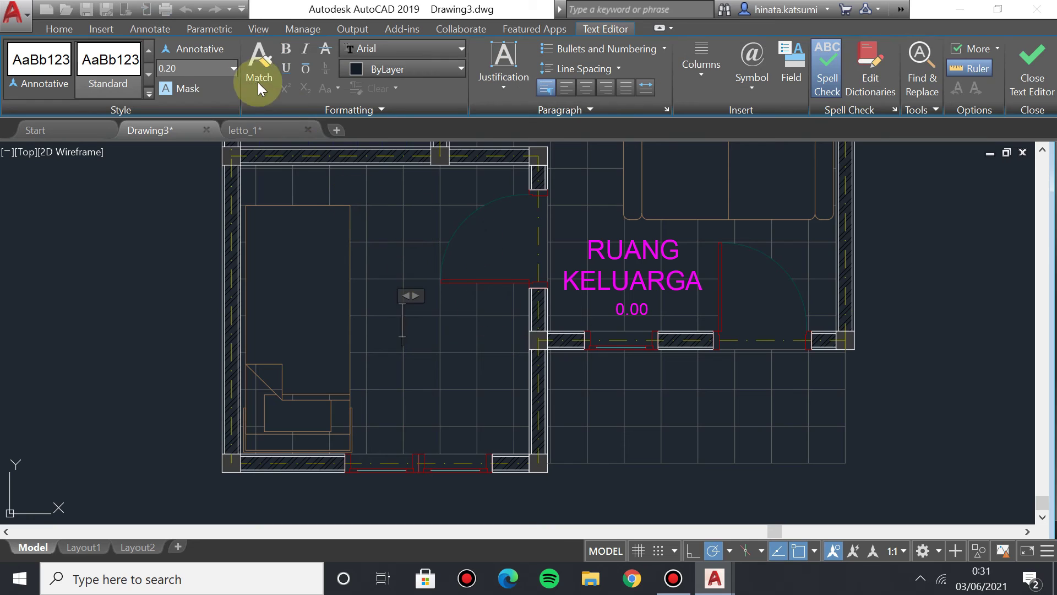
left_click(234, 69)
left_click(209, 129)
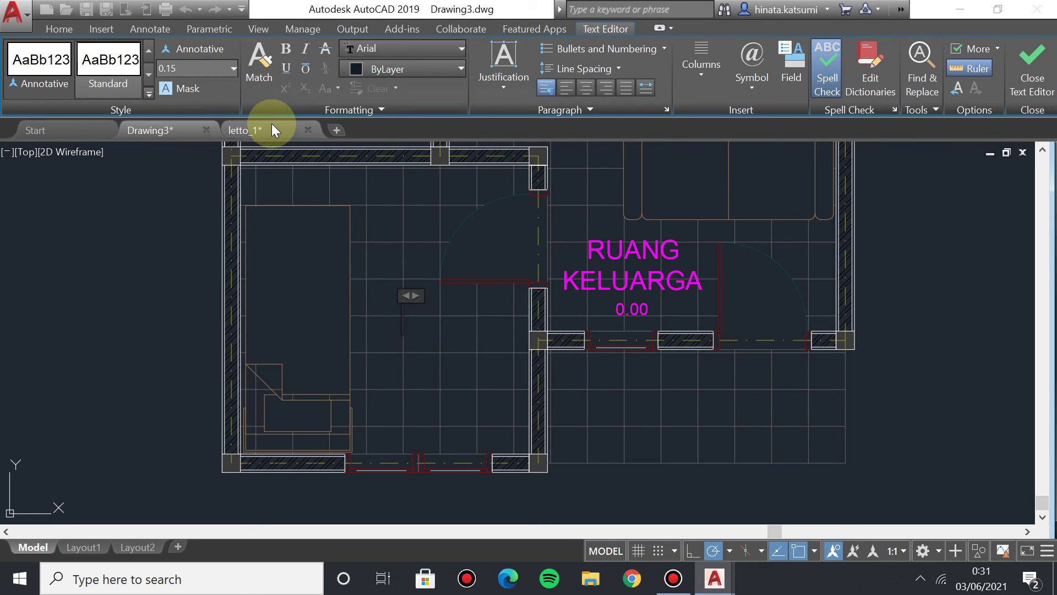
key("Caps_Lock")
left_click(365, 69)
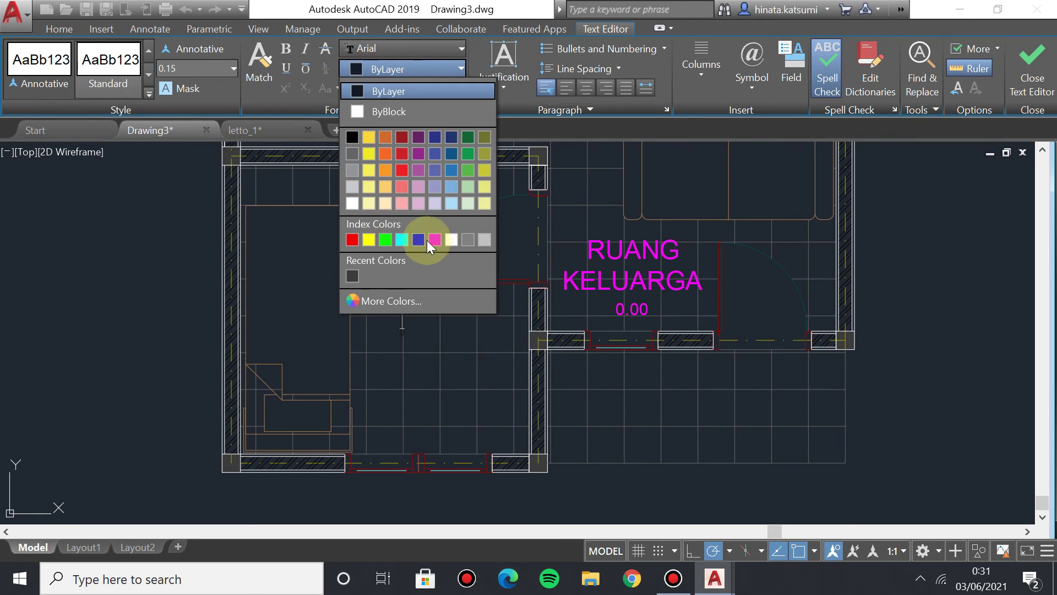
left_click(438, 237)
type("kam")
key("BackSpace")
key("BackSpace")
key("BackSpace")
key("Caps_Lock")
type("KAMR")
key("BackSpace")
key("BackSpace")
key("BackSpace")
key("BackSpace")
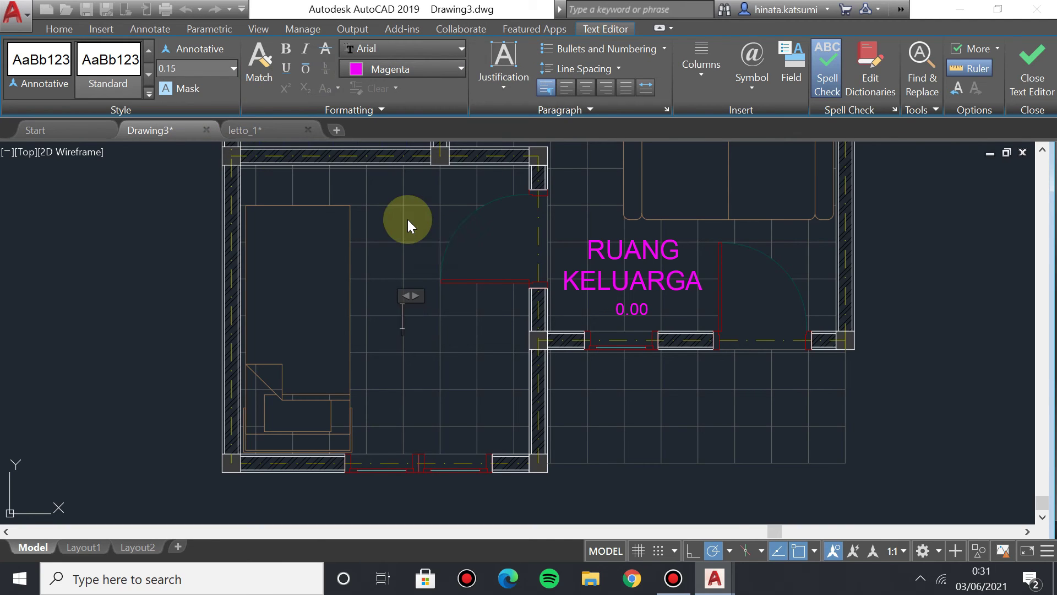
Enter KAMAR TIDUR as centred text in the bedroom, widen its frame and finish the text.
left_click(586, 87)
type("KAMAR")
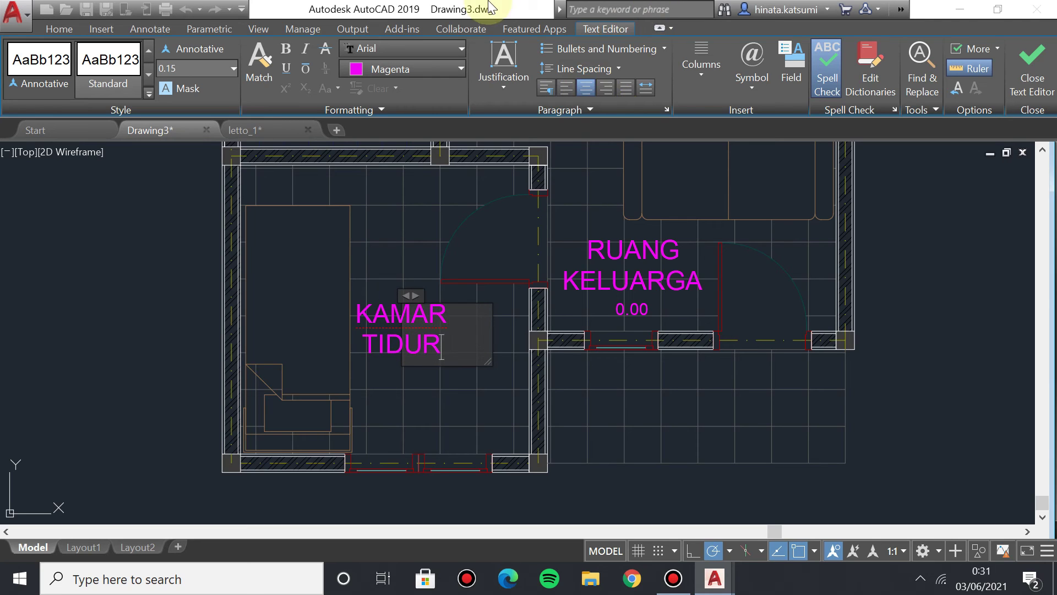
left_click_drag(489, 362, 530, 367)
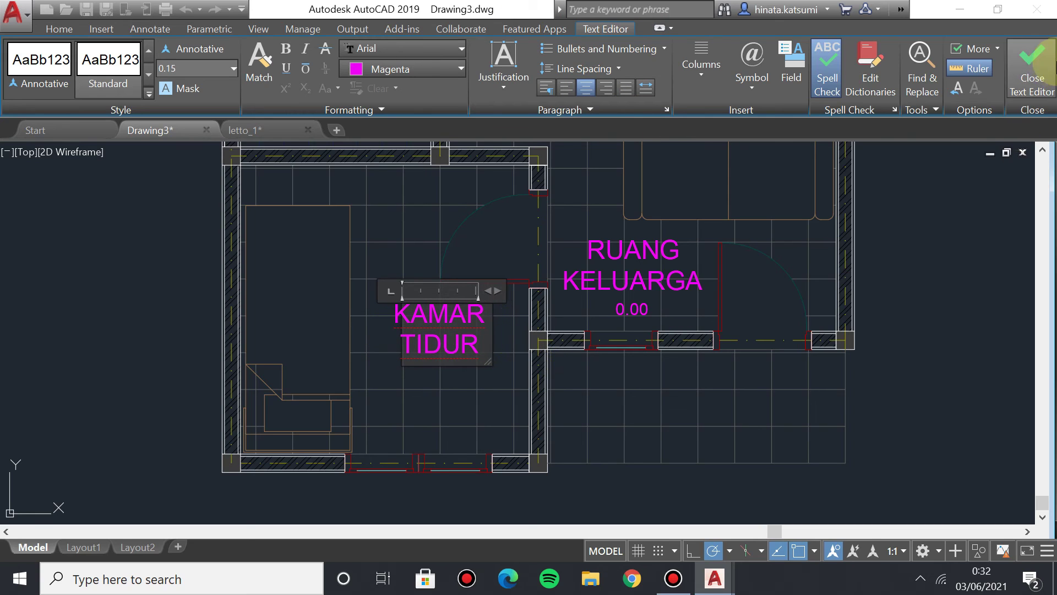
left_click(1032, 69)
Start a multiline text just below the KAMAR TIDUR label with height 0.10 and magenta colour.
left_click(311, 59)
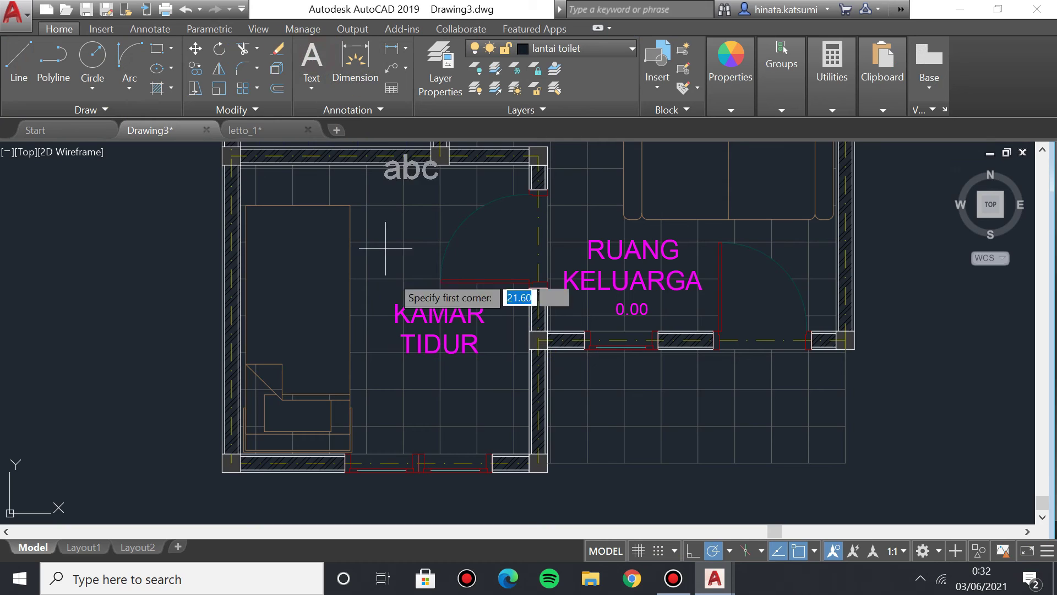
left_click(424, 382)
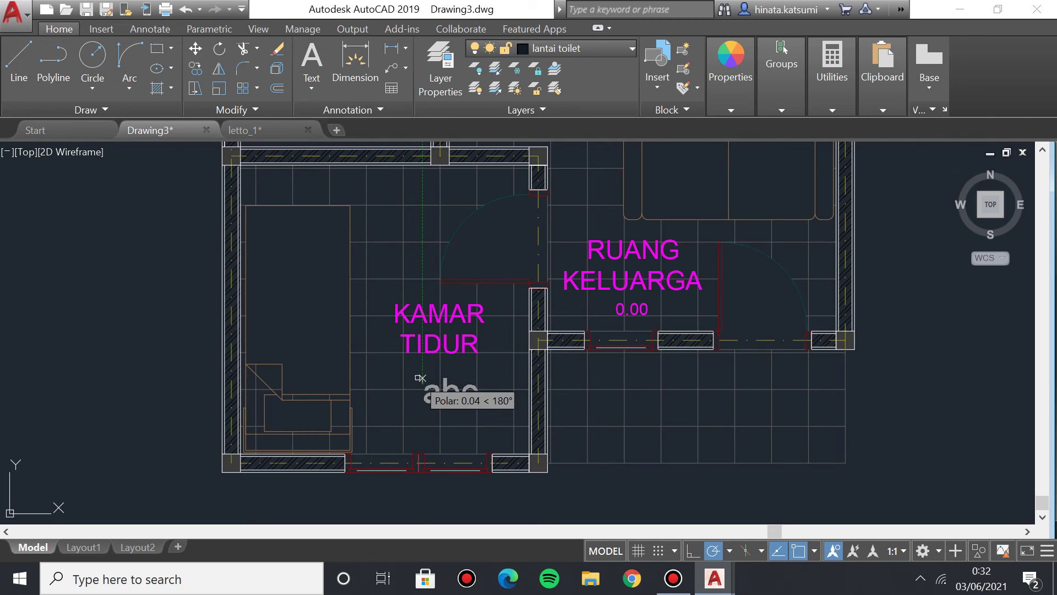
left_click(487, 390)
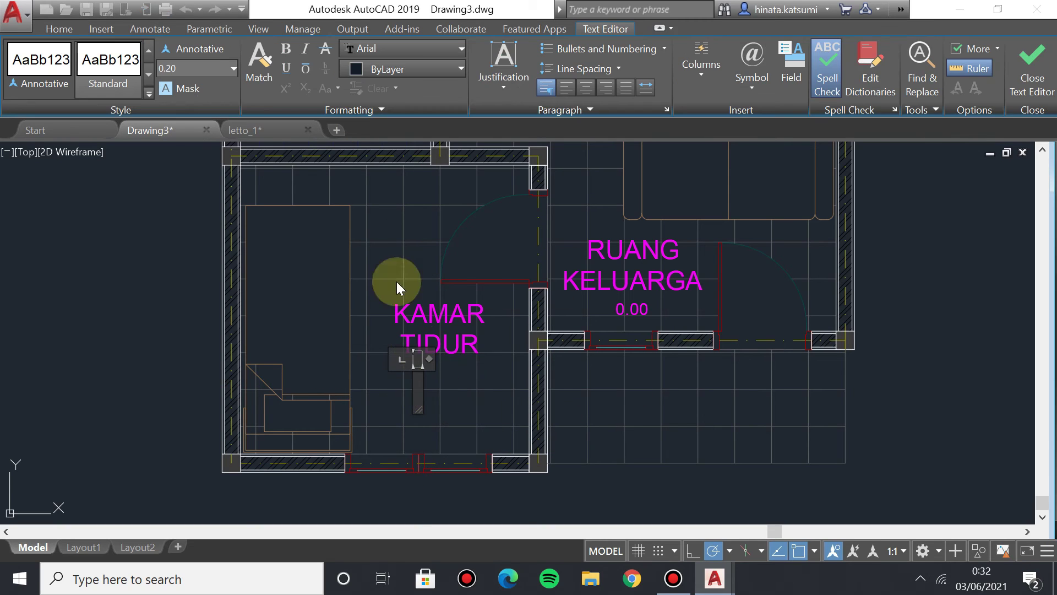
left_click(231, 68)
left_click(175, 89)
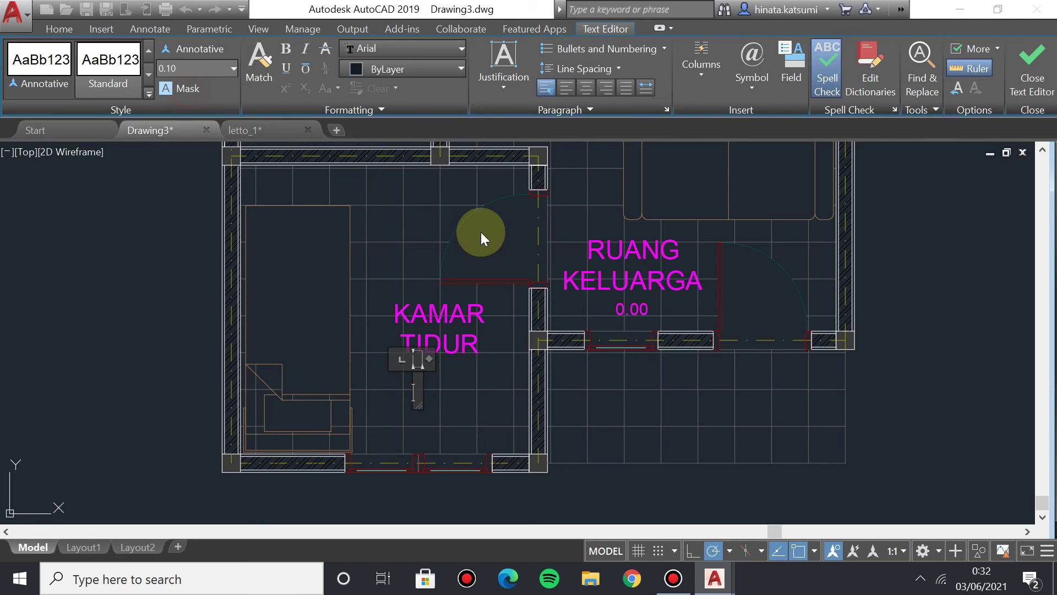
left_click(394, 75)
left_click(441, 240)
Enter 0.00, finish the text and shift it slightly to sit centred beneath the KAMAR TIDUR label.
type("0.")
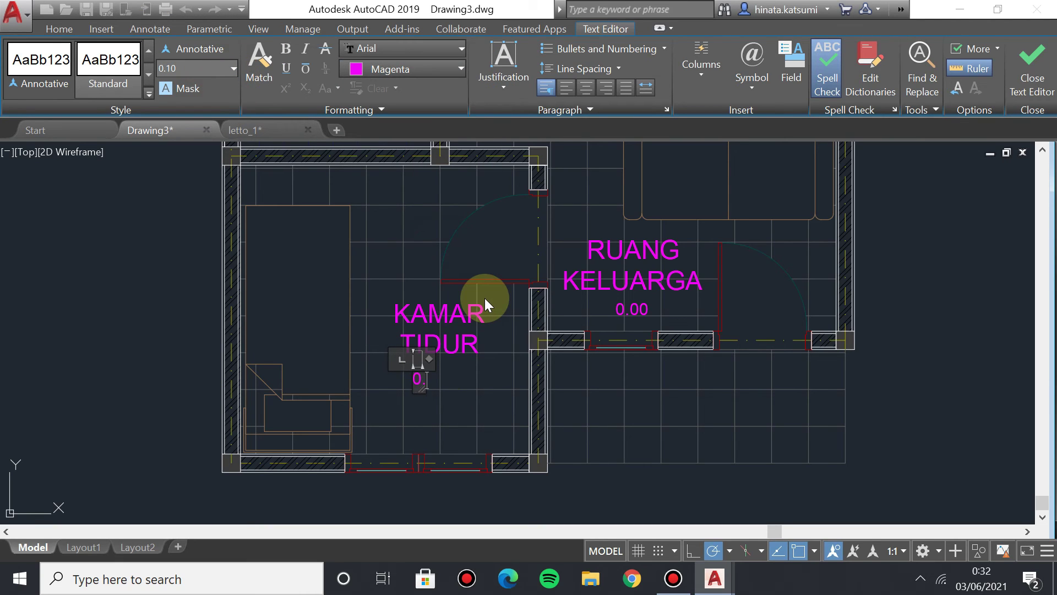
type("00")
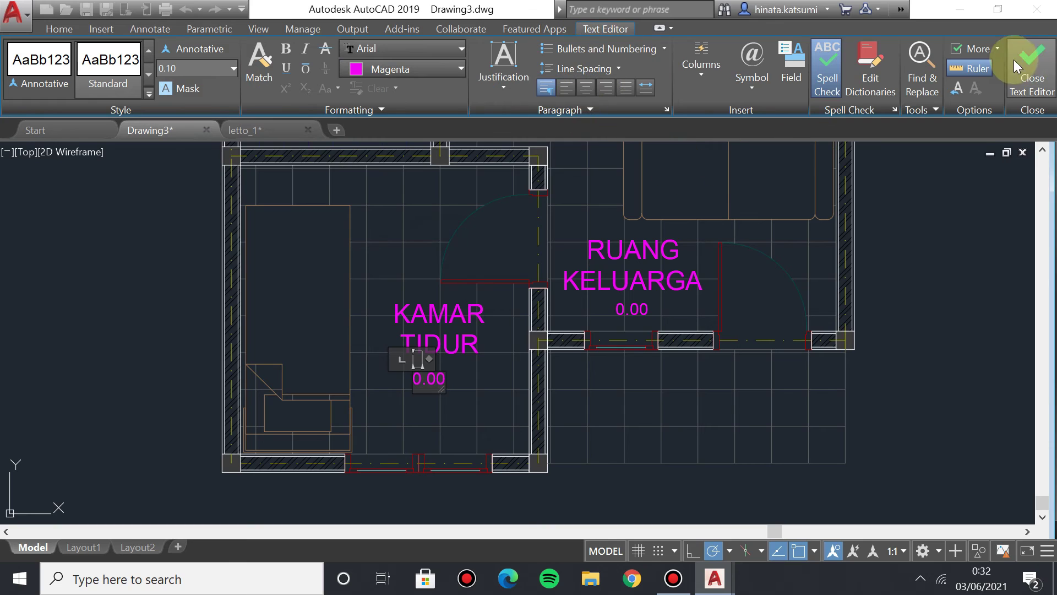
left_click(1032, 69)
left_click(410, 372)
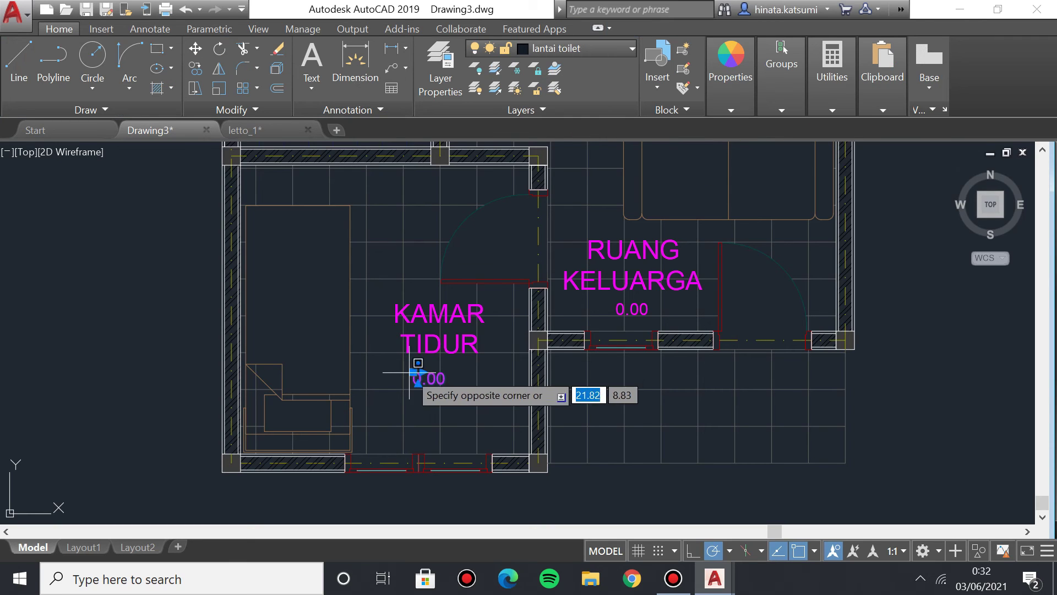
left_click(422, 372)
scroll(418, 377, "up", 4)
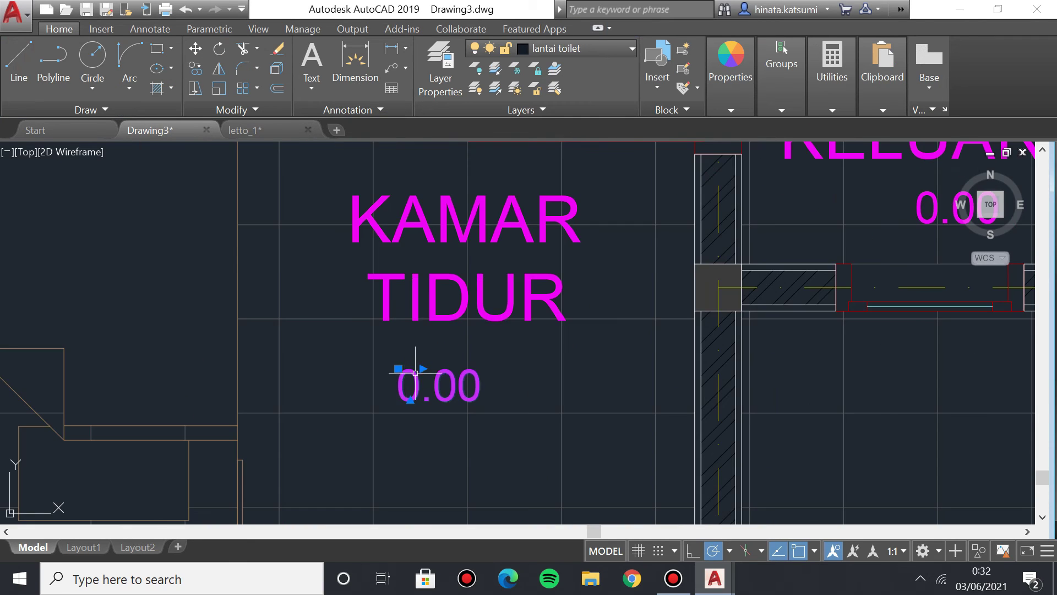
left_click(398, 367)
left_click(432, 370)
scroll(507, 358, "down", 6)
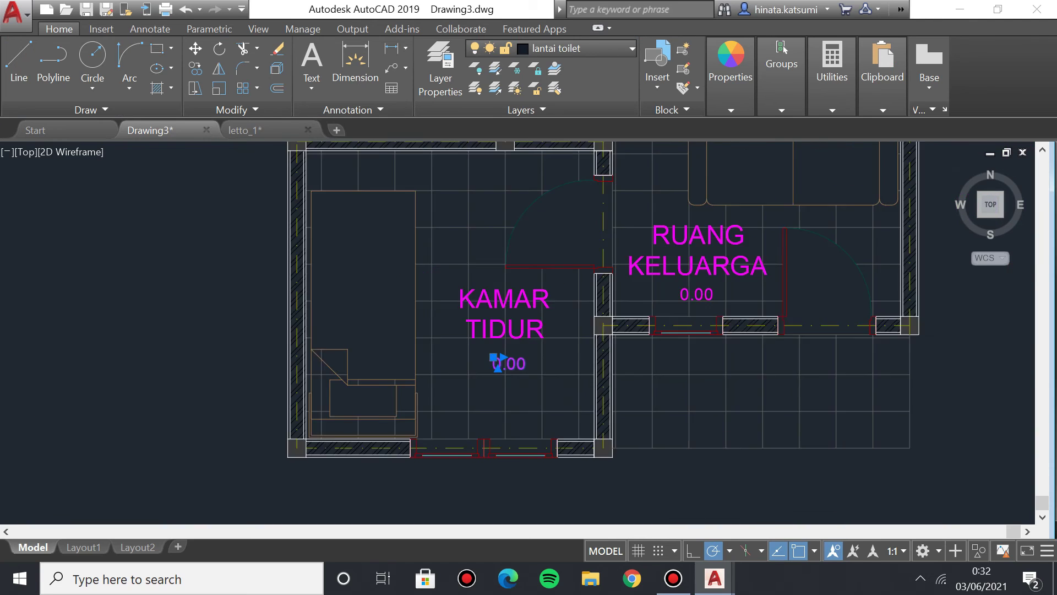
scroll(507, 357, "up", 4)
scroll(474, 450, "down", 5)
scroll(453, 368, "up", 6)
left_click(311, 55)
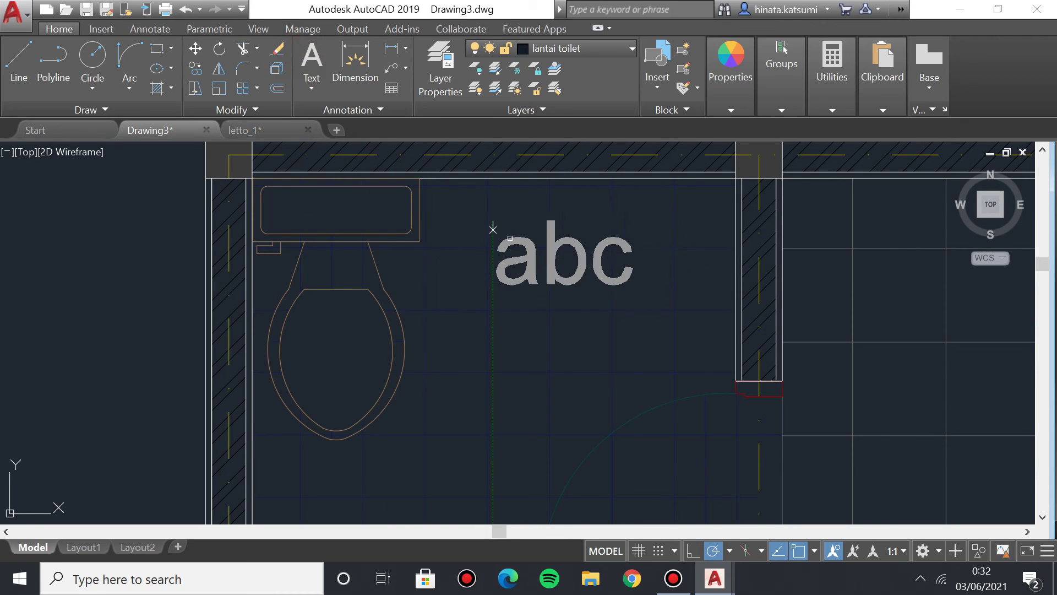
left_click(493, 221)
scroll(495, 224, "down", 2)
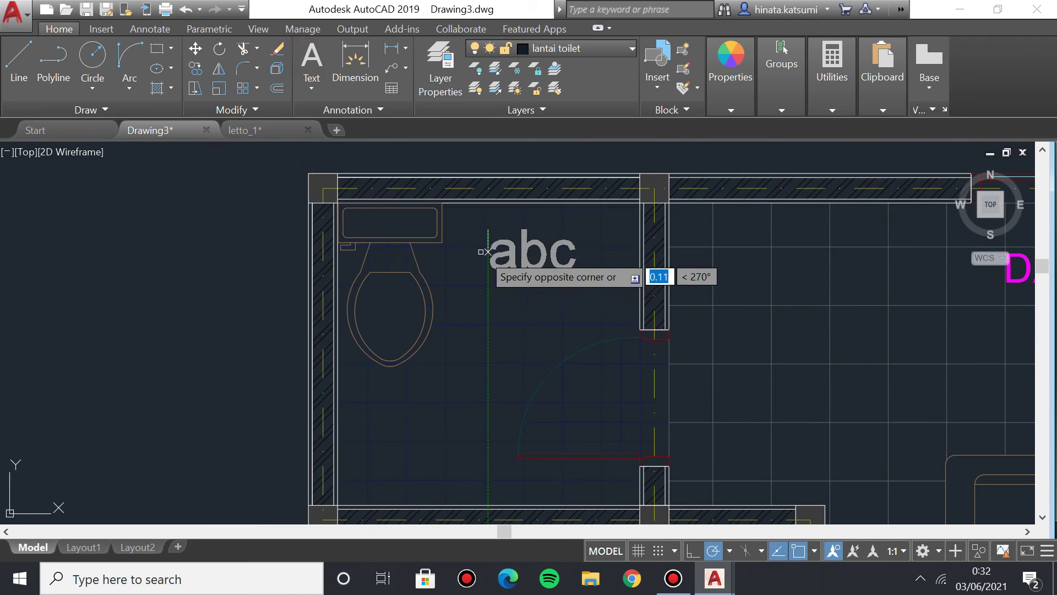
left_click(512, 218)
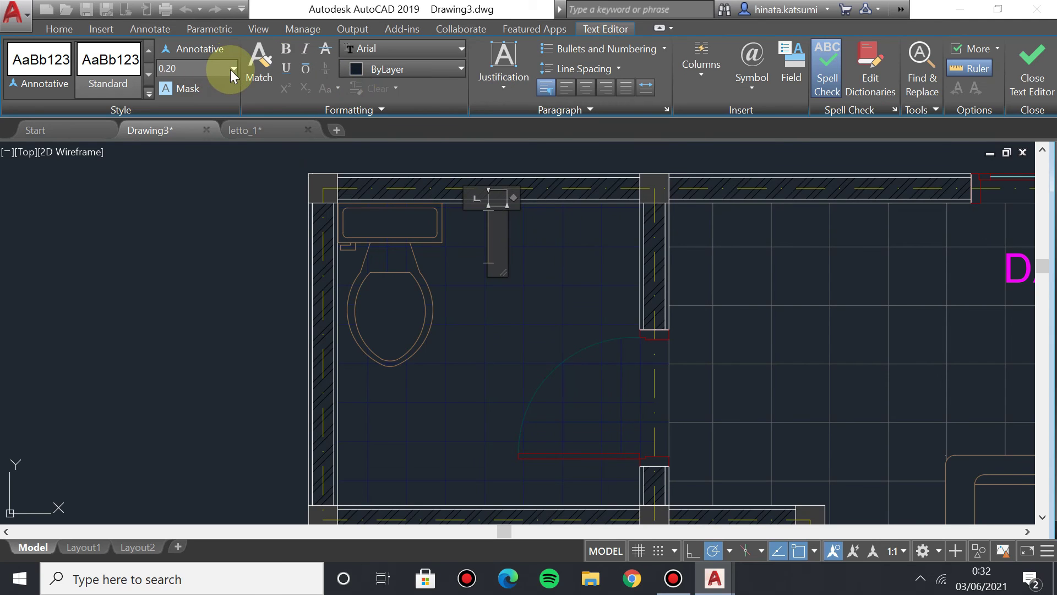
left_click(231, 68)
left_click(199, 144)
left_click(418, 69)
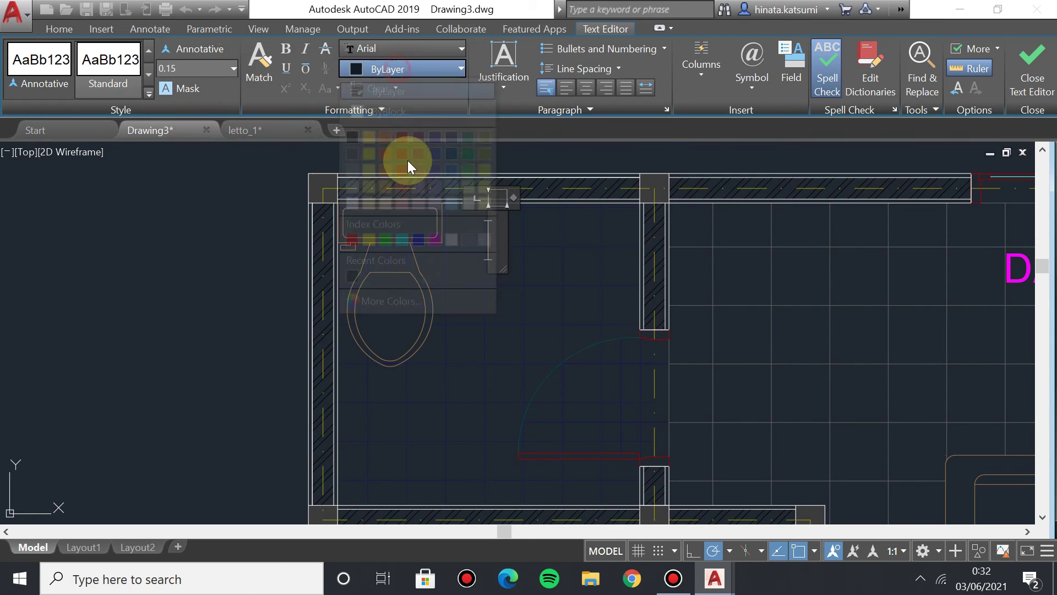
left_click(435, 238)
key("Caps_Lock")
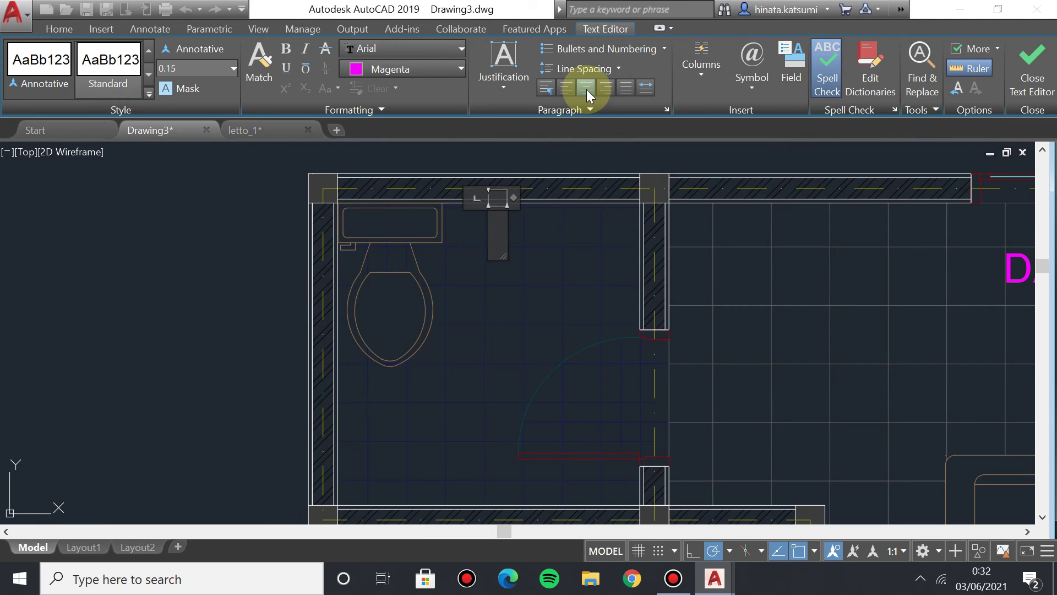
left_click(523, 204)
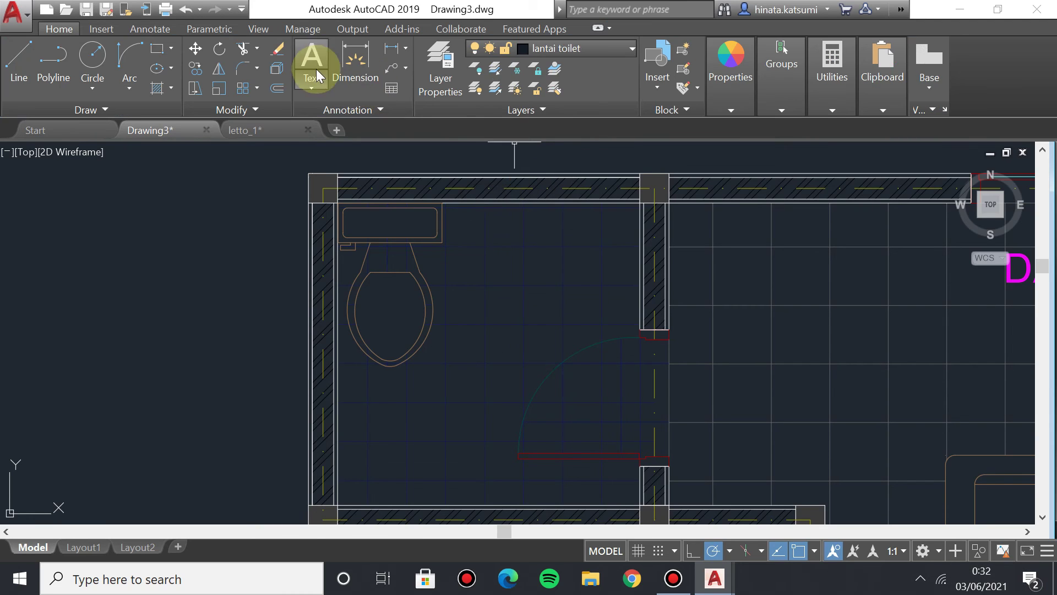
left_click(316, 74)
left_click(467, 231)
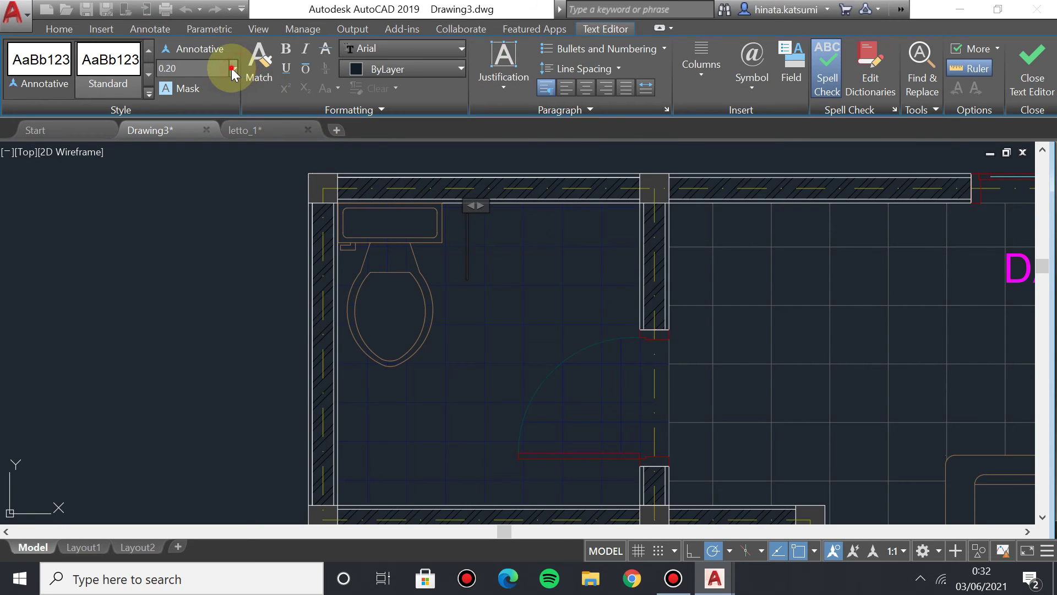
left_click(234, 67)
left_click(213, 127)
left_click(397, 69)
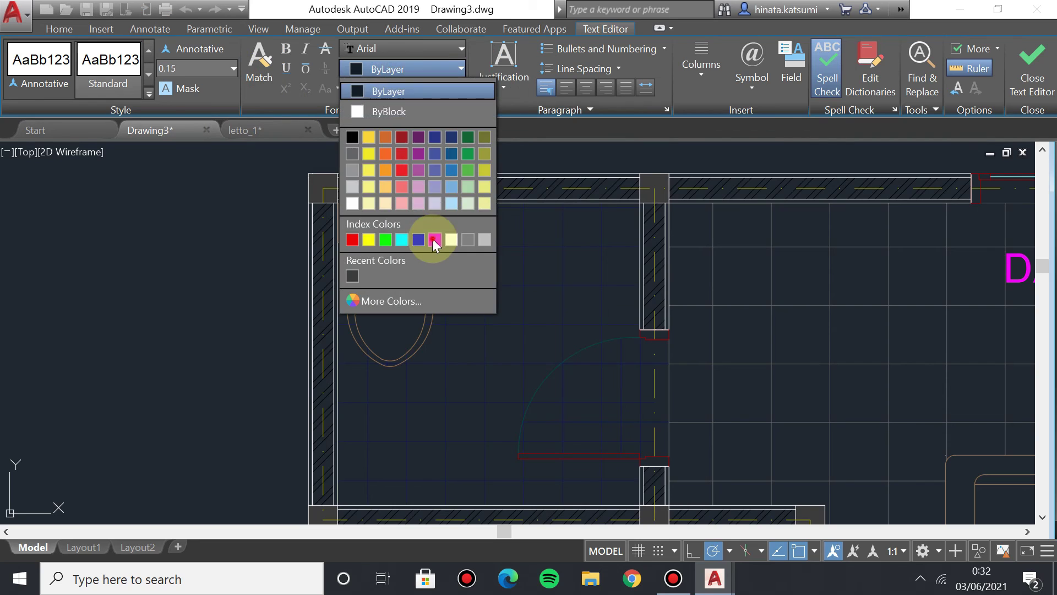
left_click(433, 239)
left_click(582, 84)
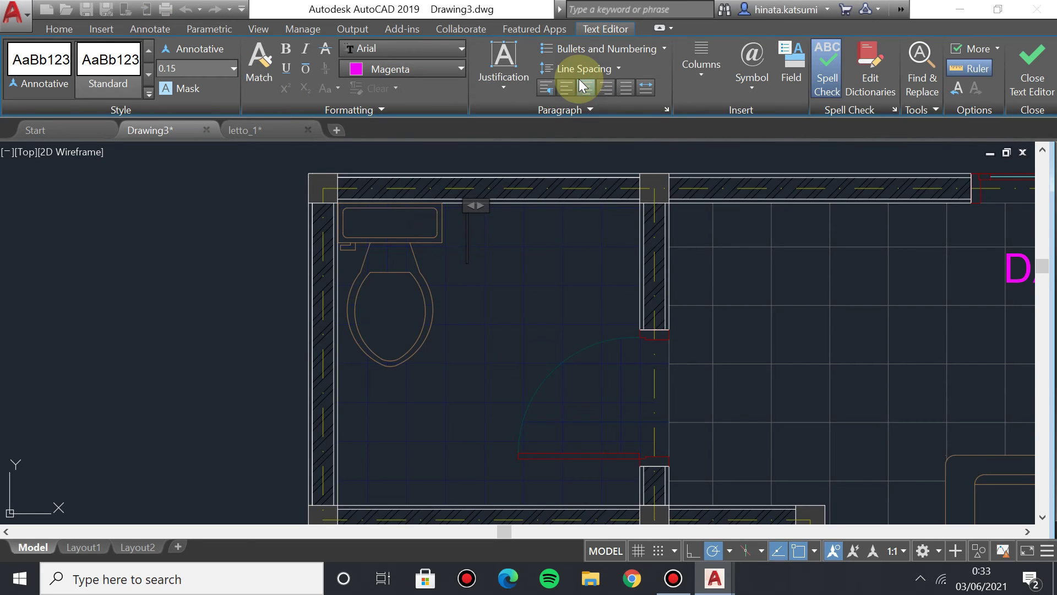
left_click(776, 197)
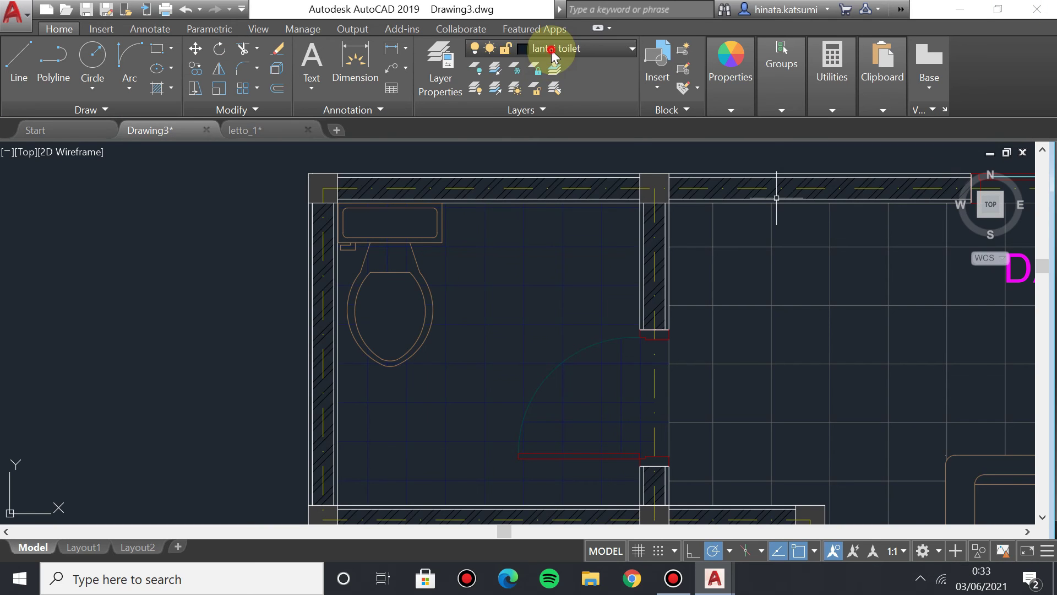
left_click(552, 50)
scroll(595, 308, "down", 2)
scroll(592, 340, "up", 3)
scroll(524, 289, "down", 3)
scroll(479, 220, "up", 2)
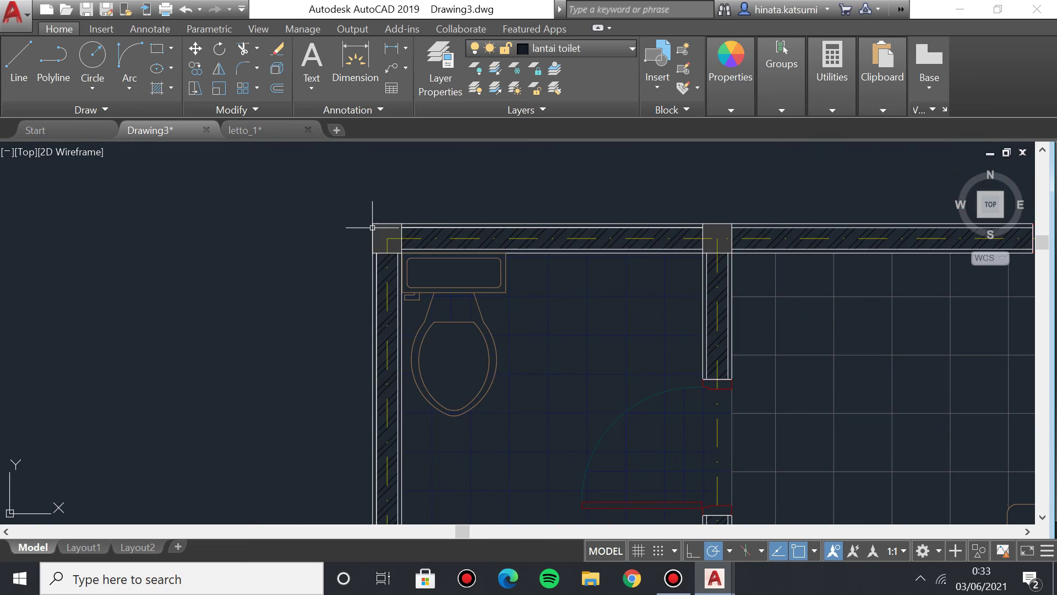
left_click(310, 55)
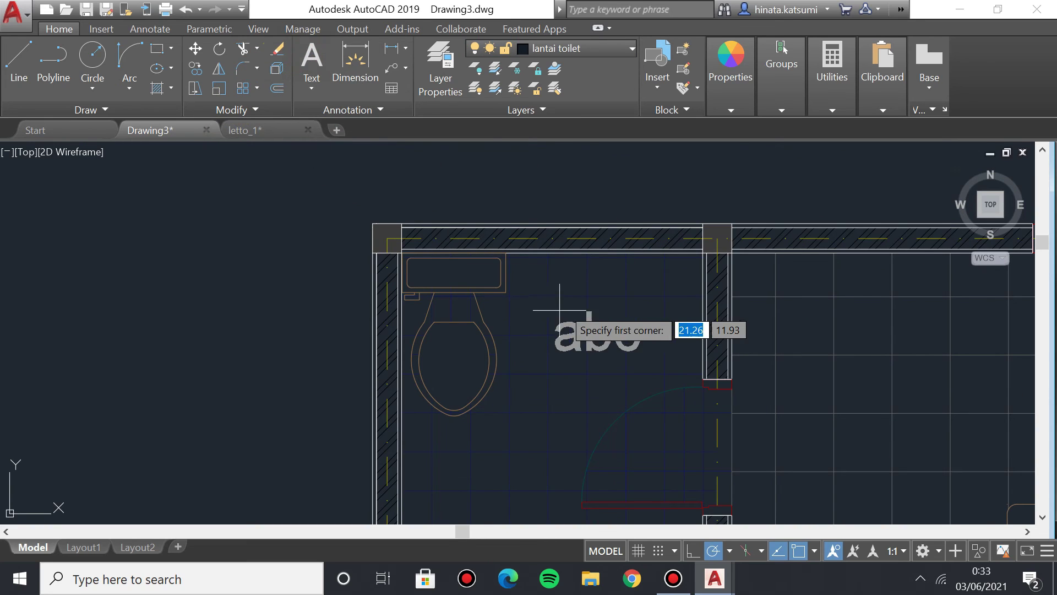
left_click(546, 285)
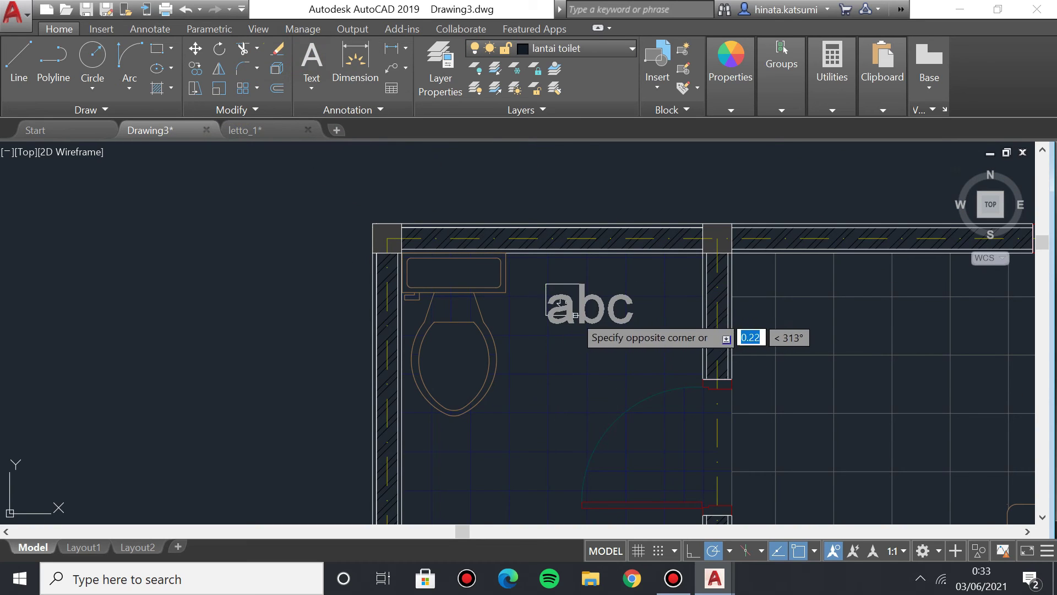
key("Escape")
Start a multiline text in the kitchen between the bathroom wall and the DAPUR label with magenta colour and height 0.15.
middle_click_drag(573, 303, 219, 302)
left_click(310, 55)
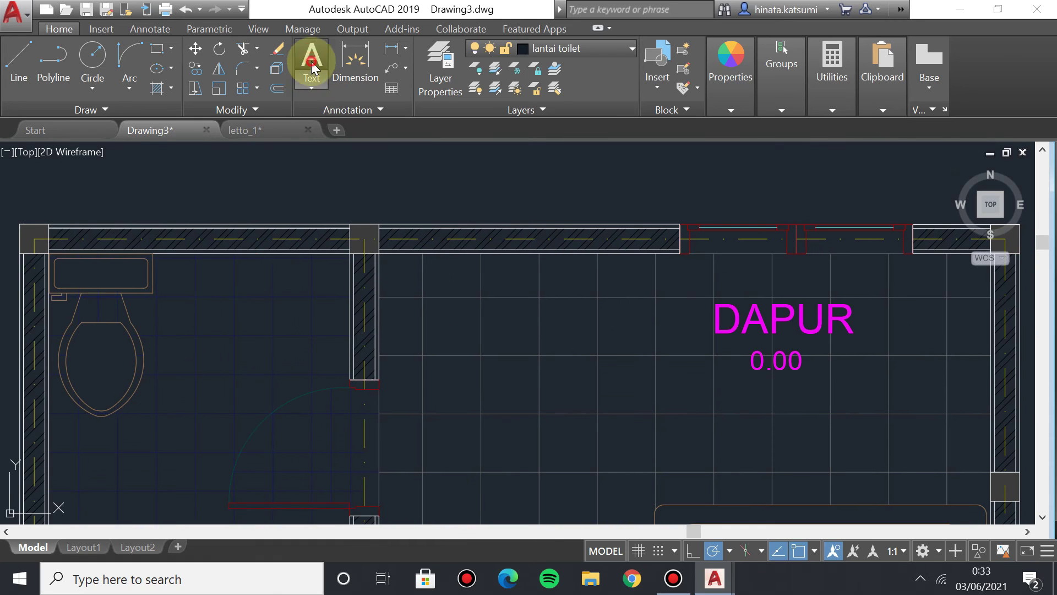
left_click(458, 332)
left_click(523, 383)
left_click(482, 356)
key("Caps_Lock")
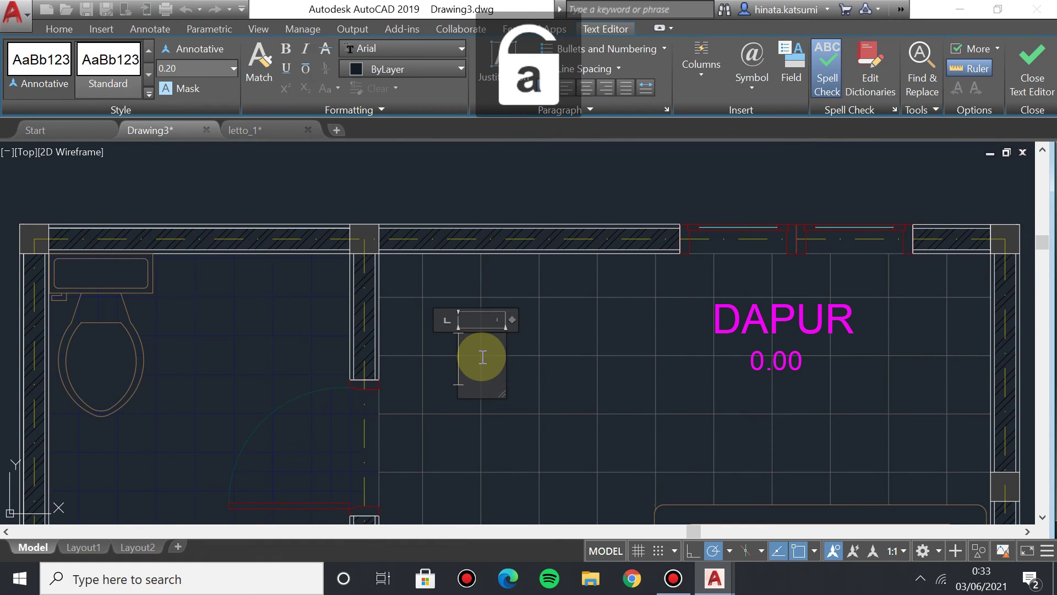
left_click(457, 70)
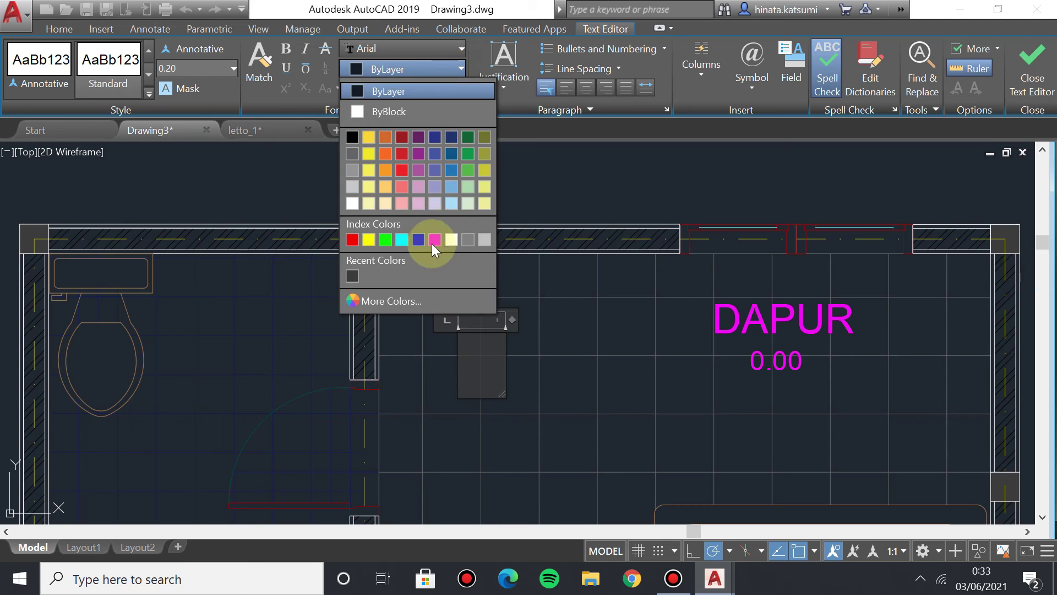
left_click(435, 240)
left_click(227, 71)
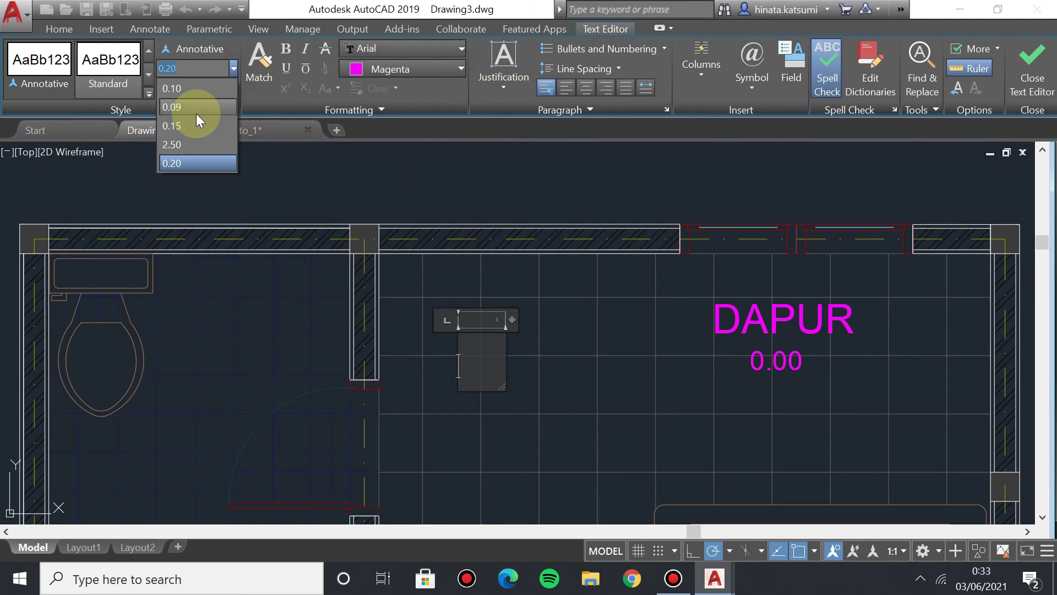
left_click(197, 113)
key("Caps_Lock")
type("TOILET")
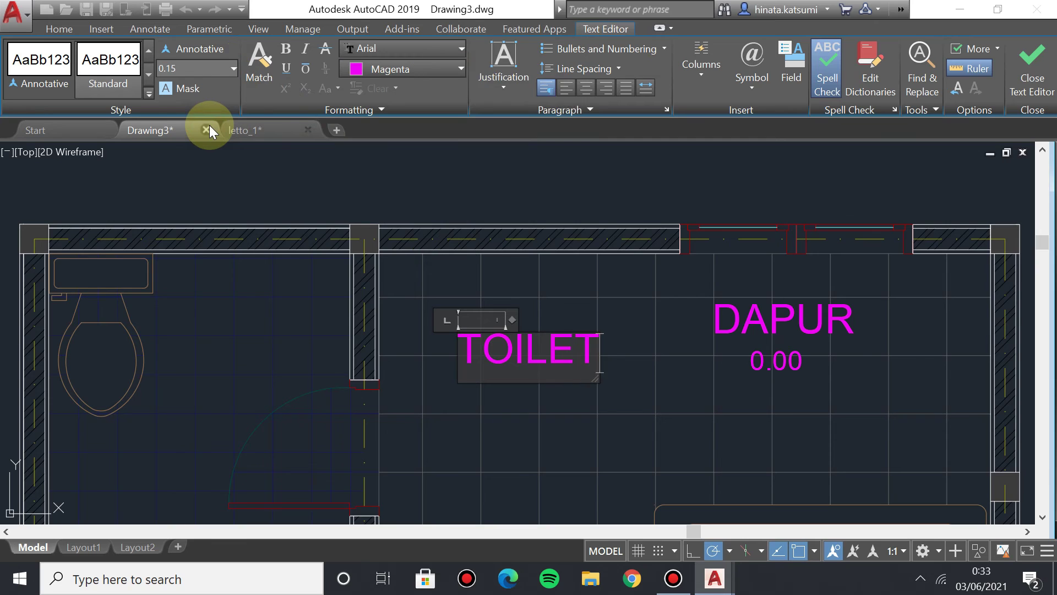
key("Caps_Lock")
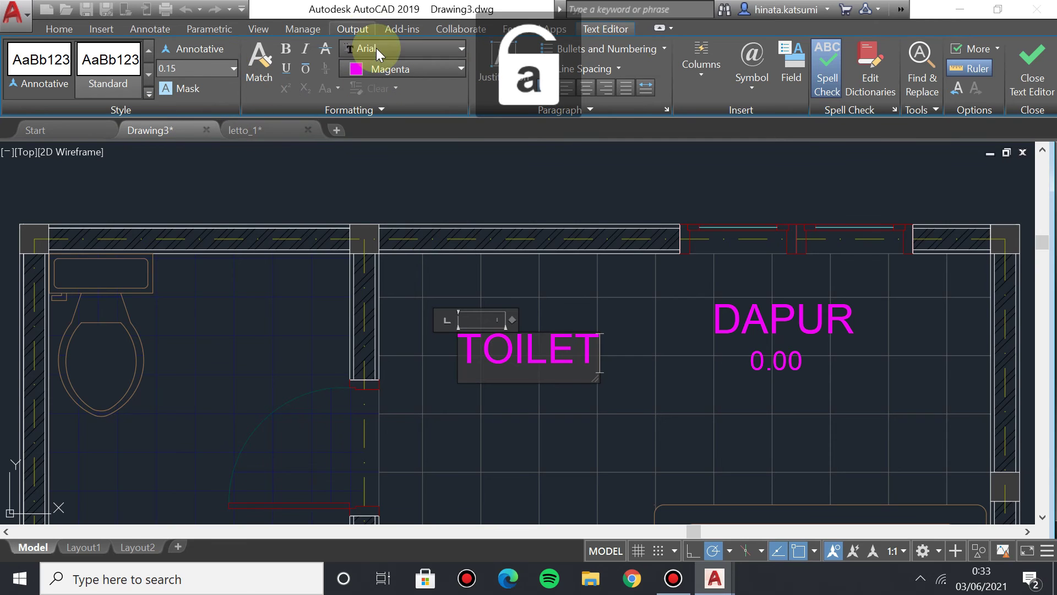
left_click_drag(472, 352, 567, 353)
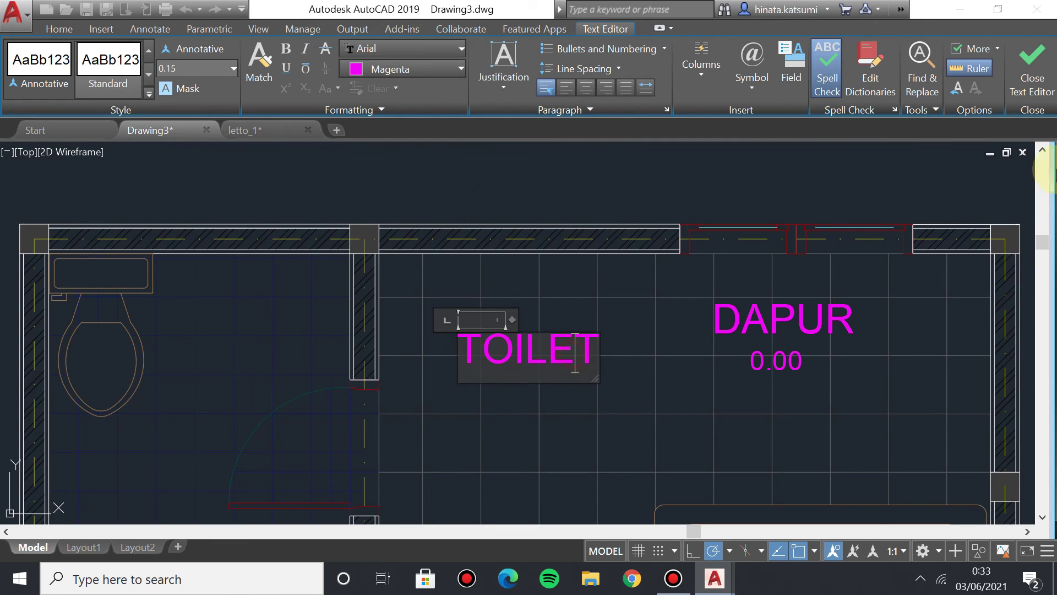
left_click_drag(460, 350, 594, 368)
key("Delete")
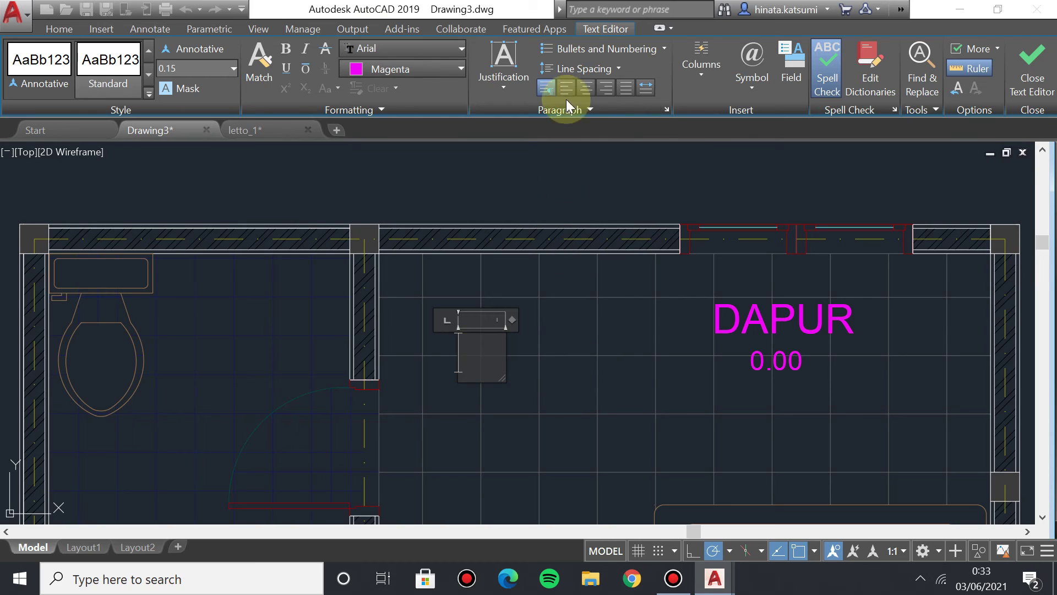
Enter TOILET as centred text, widen its frame to fit the word and finish the text.
key("Caps_Lock")
left_click(585, 88)
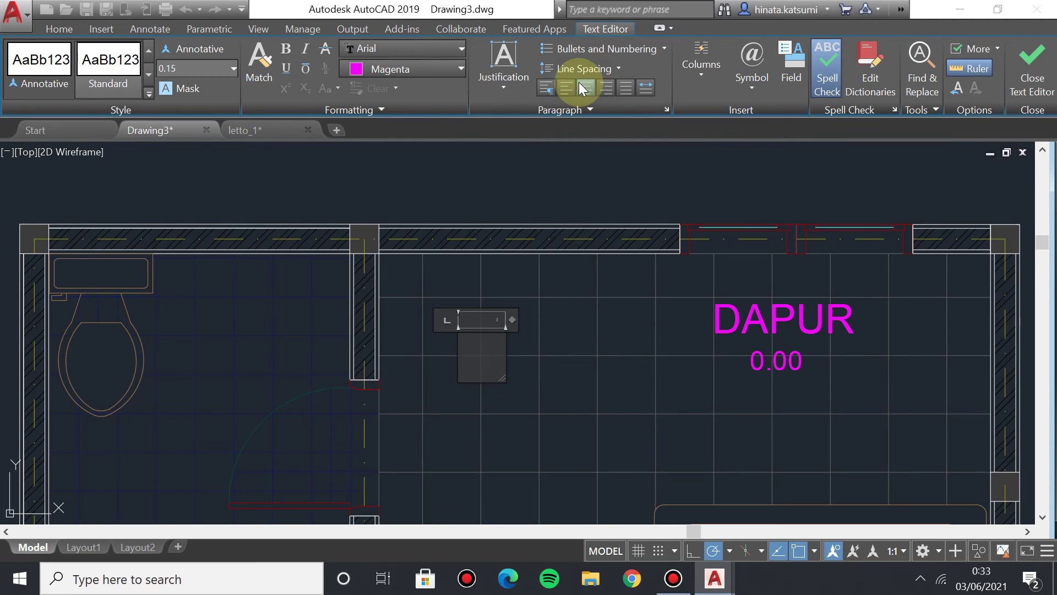
left_click(487, 361)
key("Caps_Lock")
type("t")
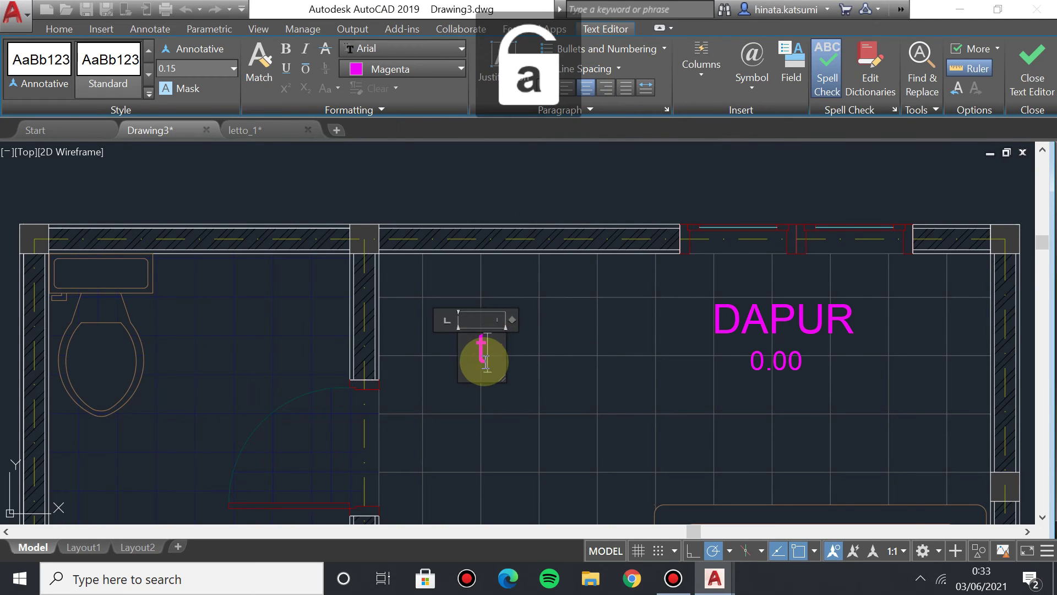
key("BackSpace")
key("Caps_Lock")
type("TOIL")
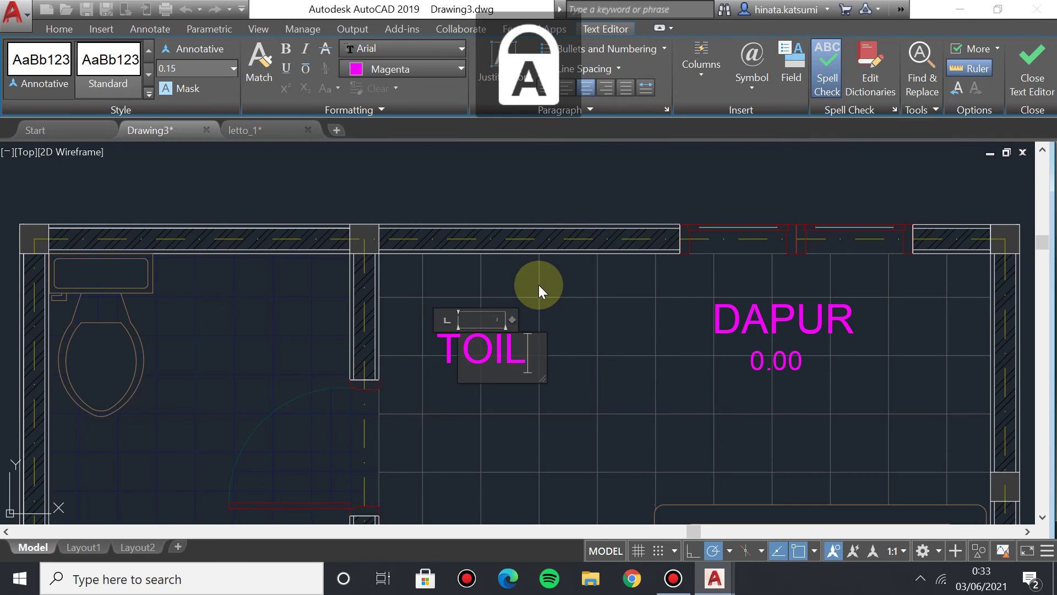
type("ET")
left_click_drag(594, 378, 683, 383)
left_click(1031, 66)
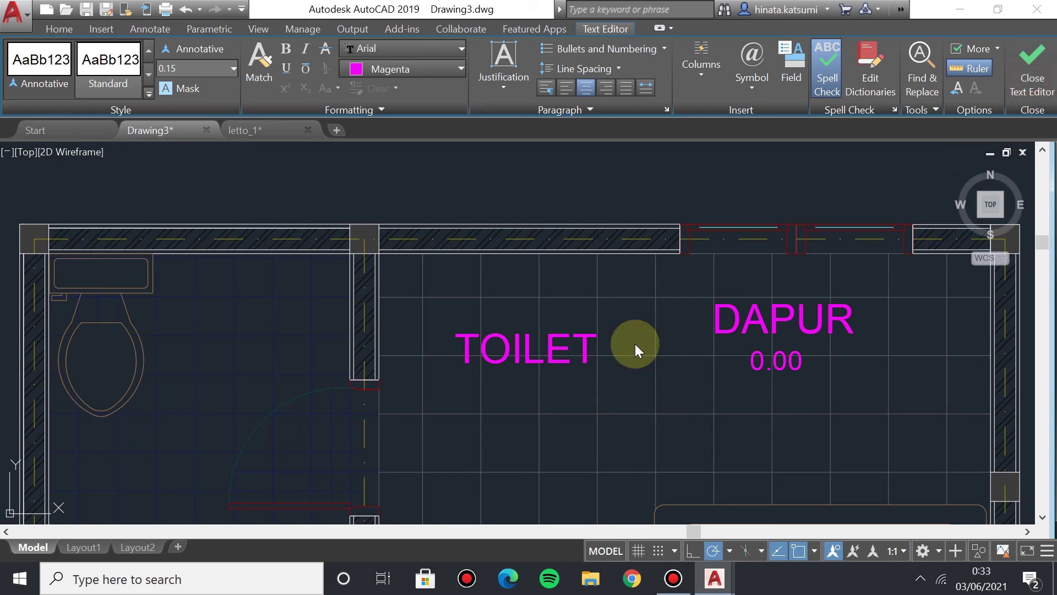
Move the TOILET label from the kitchen into the bathroom, beside the toilet fixture near the upper wall.
left_click(487, 344)
type("MOVE")
key("Return")
key("Caps_Lock")
left_click(461, 329)
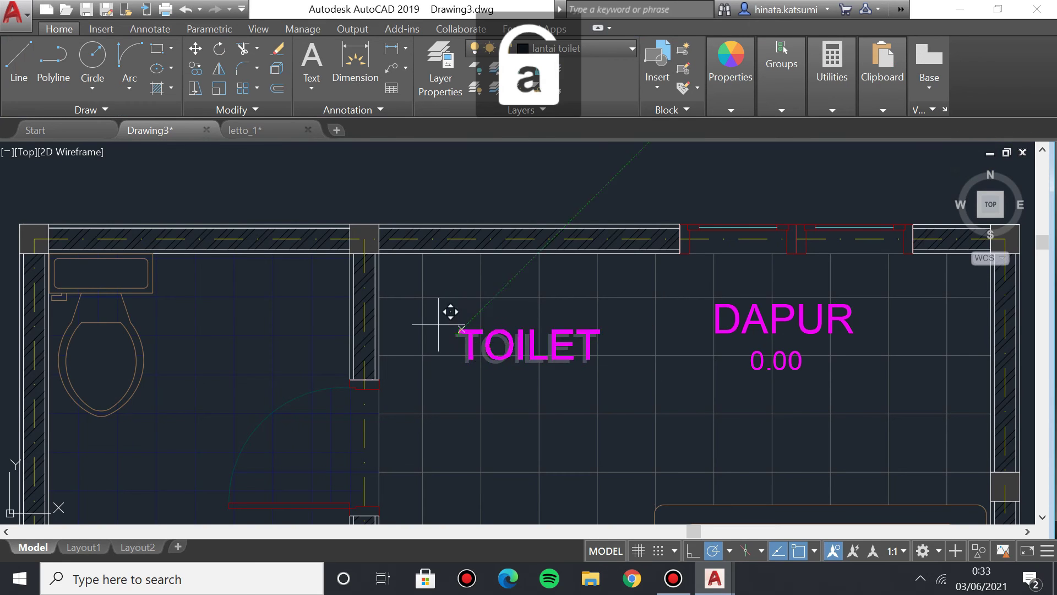
left_click(196, 270)
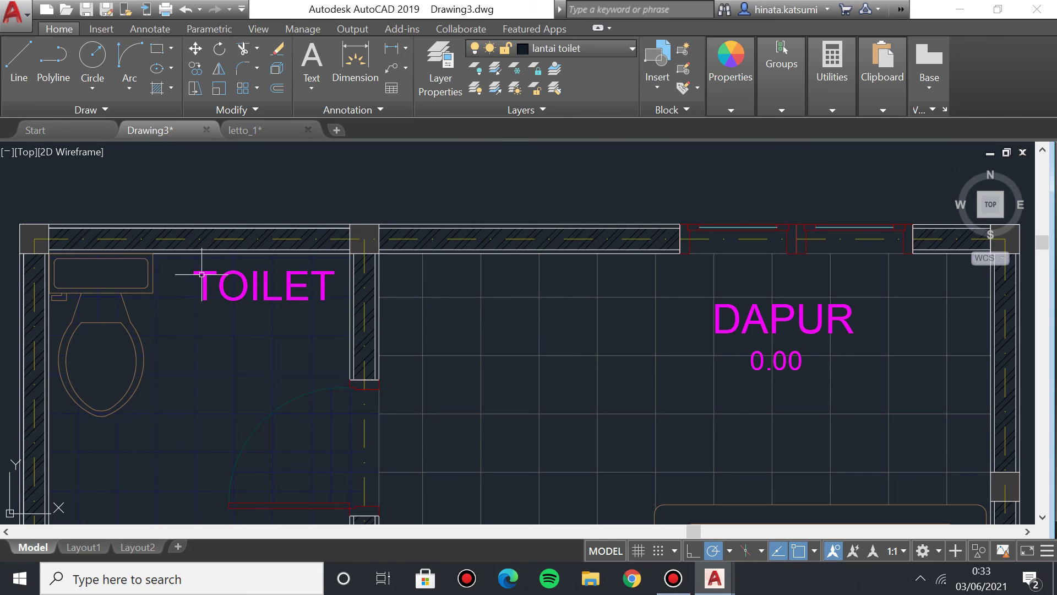
left_click(196, 270)
left_click(181, 269)
key("Escape")
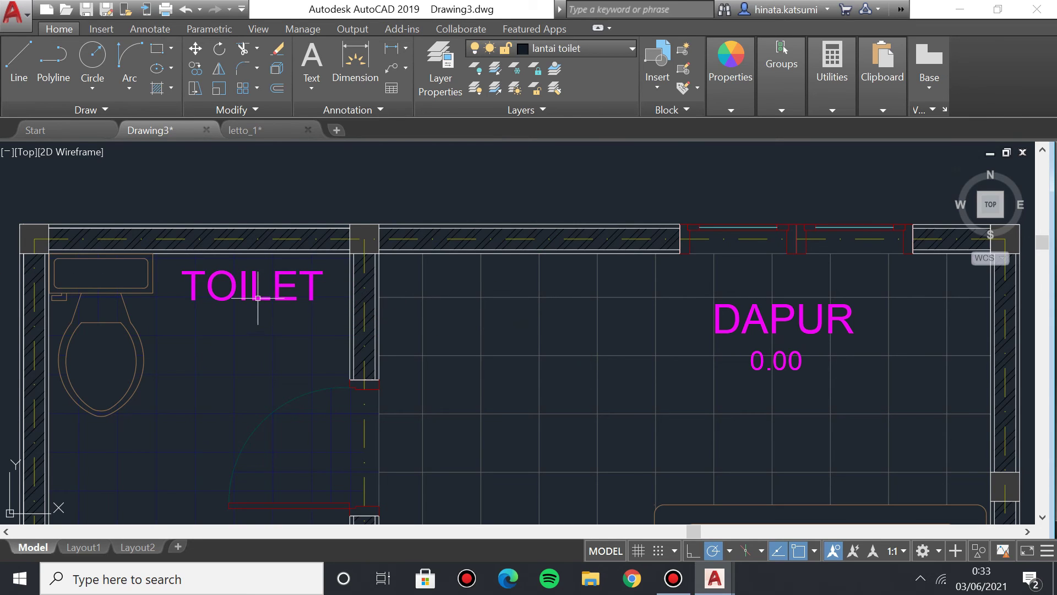
Start a multiline text in the kitchen beside the bathroom wall with a minus sign, height 0.10 and magenta colour.
left_click(309, 56)
left_click(444, 301)
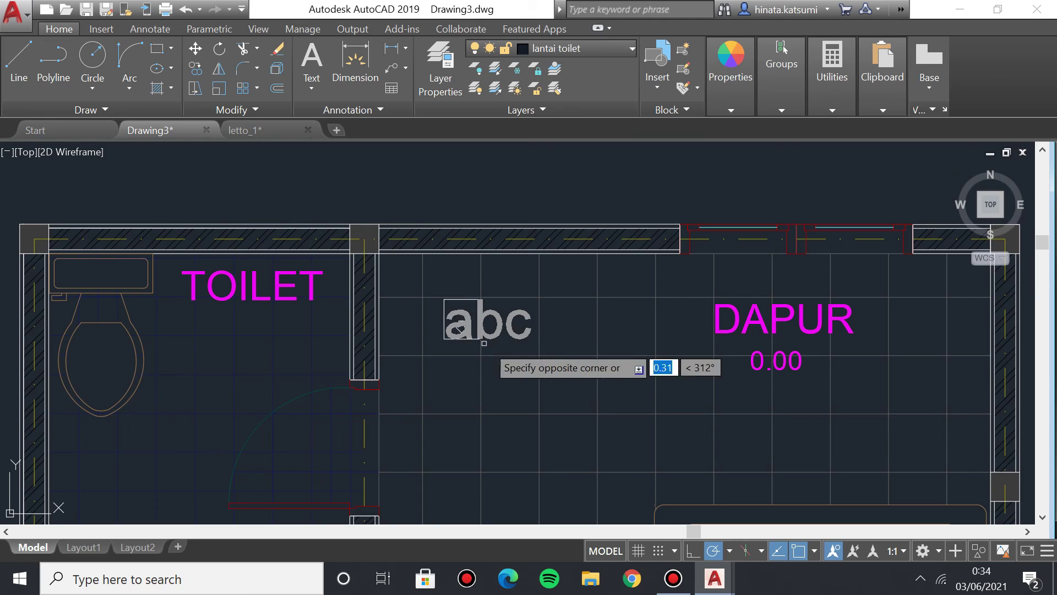
key("Escape")
left_click(460, 324)
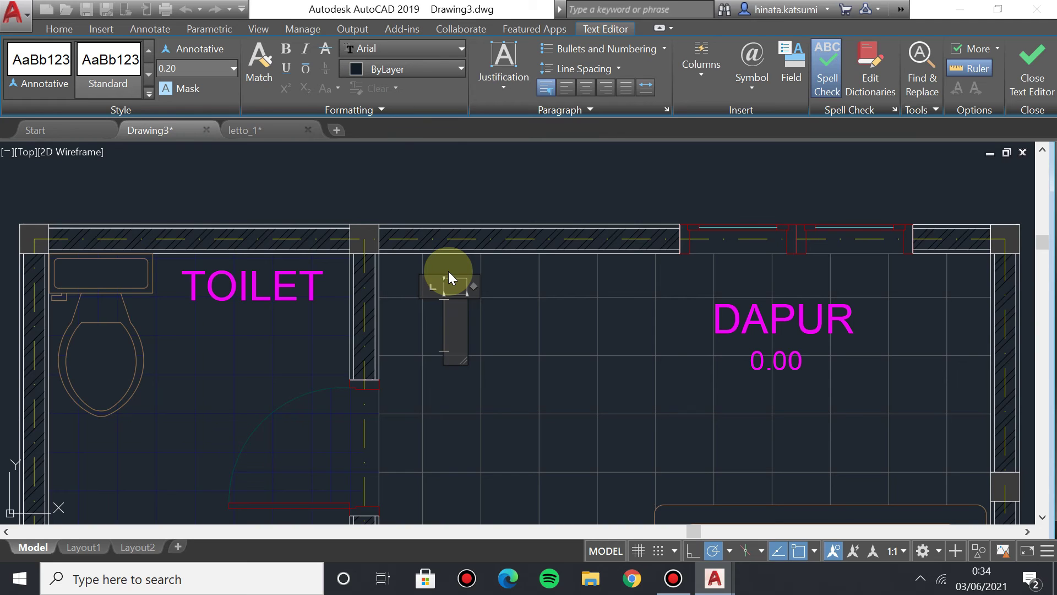
type("-")
left_click(233, 69)
left_click(203, 88)
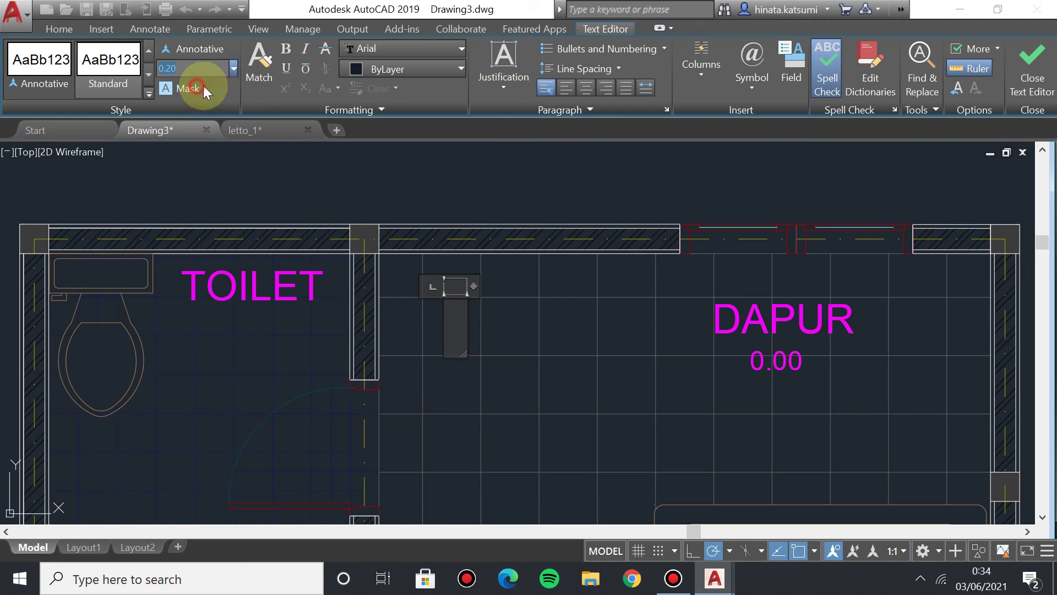
left_click(397, 69)
left_click(434, 242)
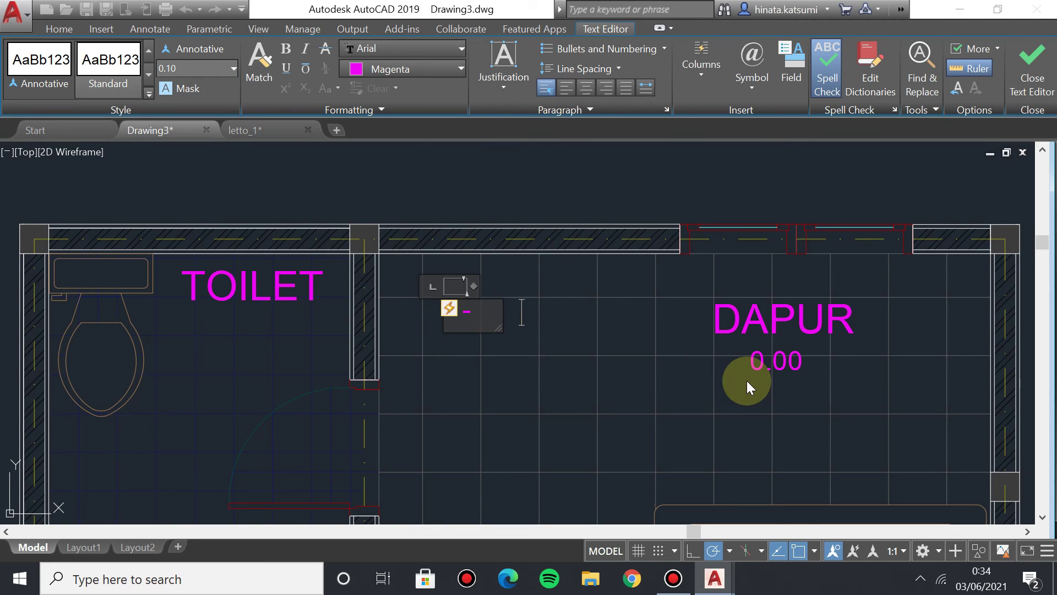
Complete the text as - 0.05, widen its frame to keep it on one line and finish the text.
type("0.05")
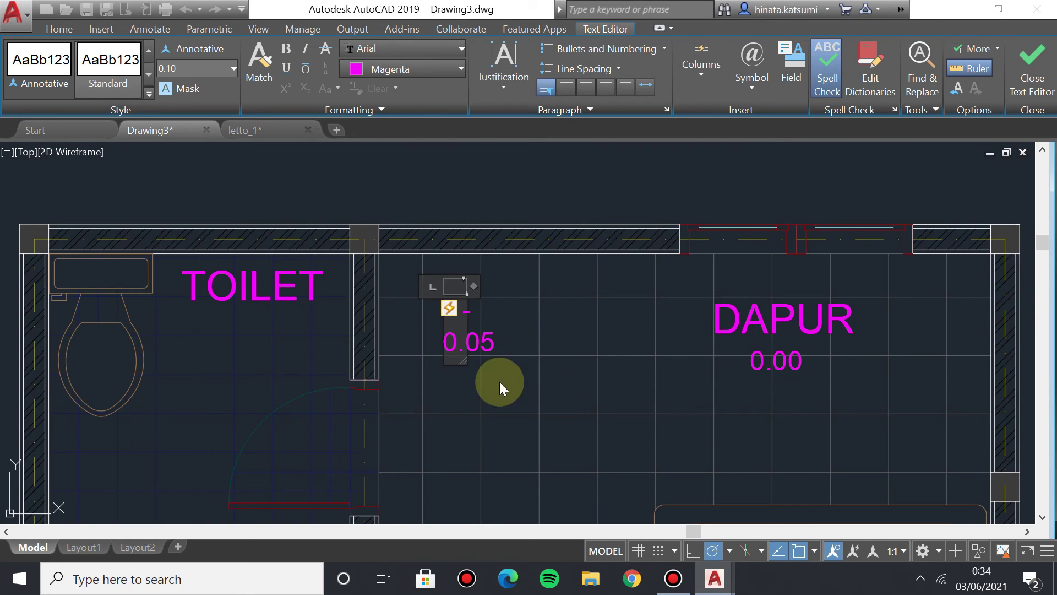
left_click_drag(465, 360, 522, 324)
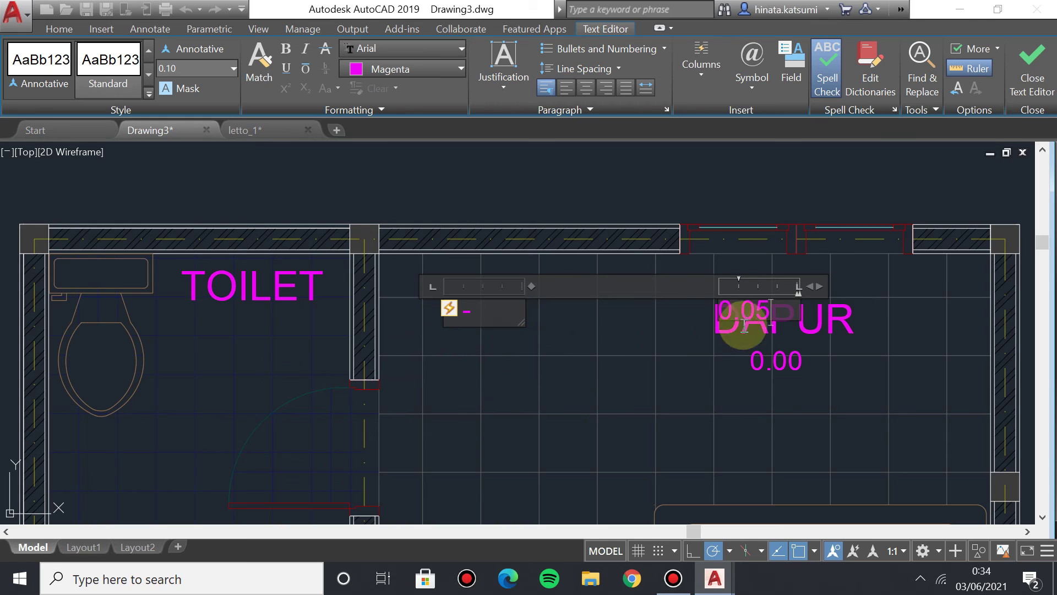
left_click_drag(817, 285, 559, 293)
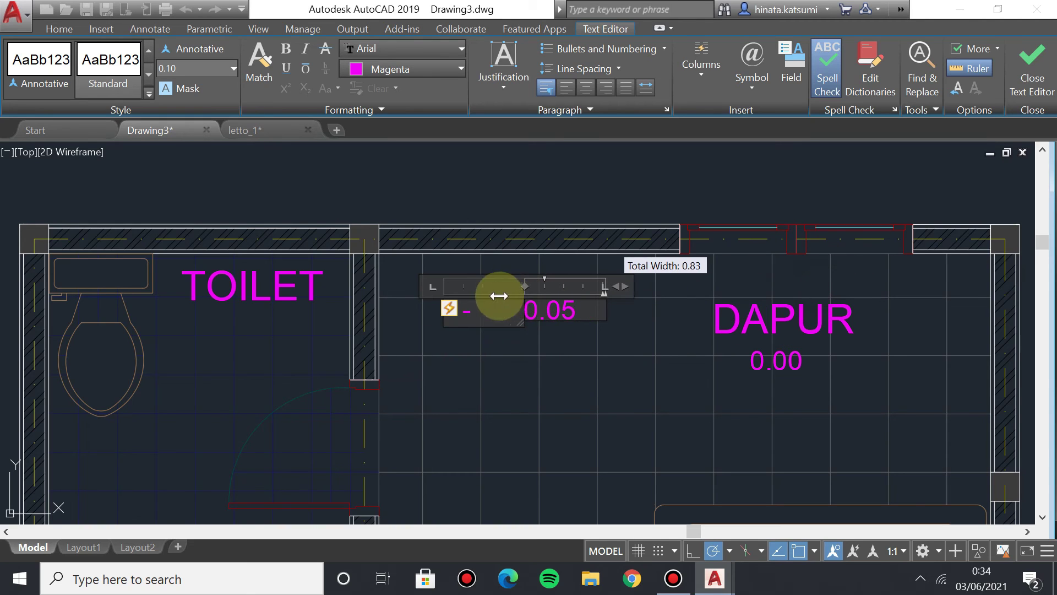
left_click(524, 323)
key("Tab")
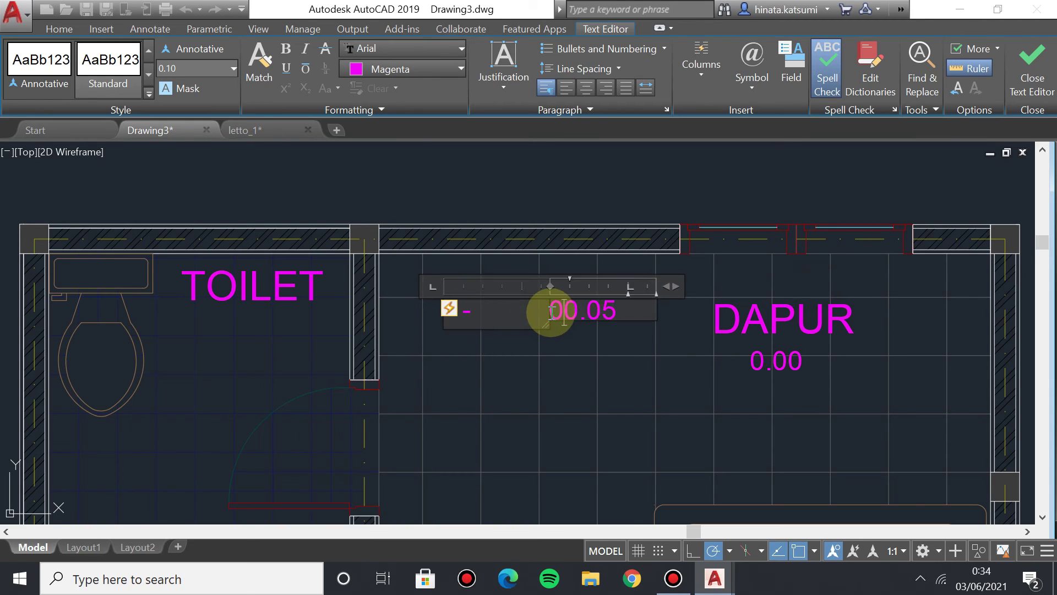
key("BackSpace")
key("BackSpace")
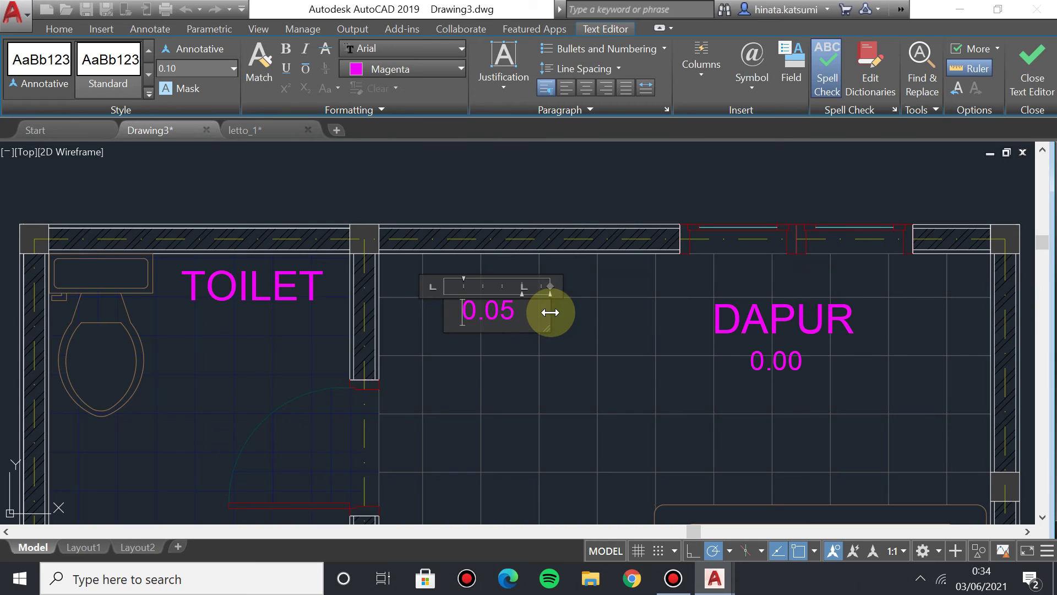
key("Tab")
key("Delete")
left_click(1025, 78)
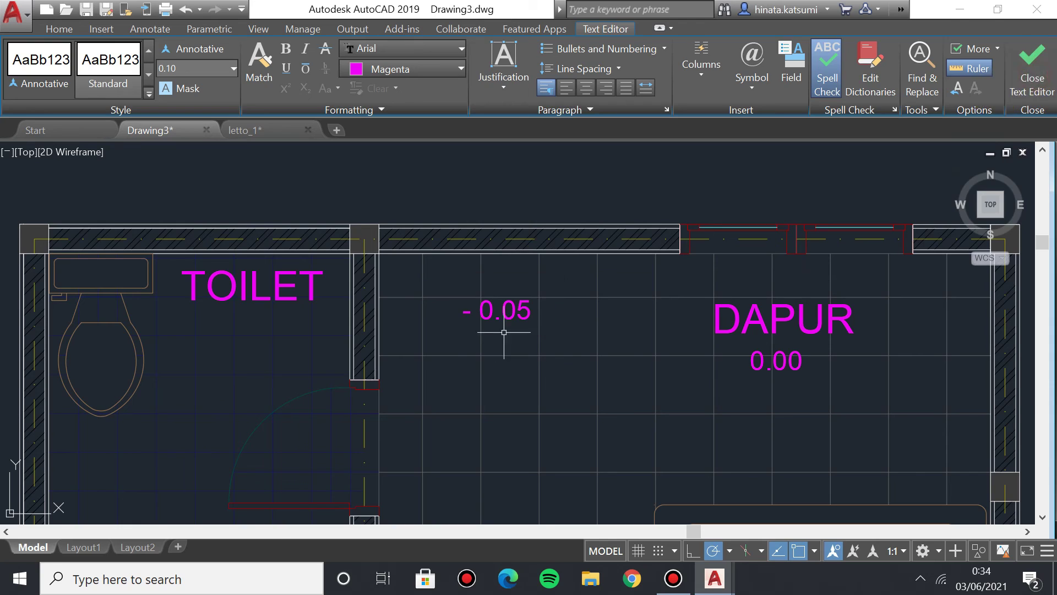
Move the - 0.05 text into the bathroom, centred beneath the TOILET label.
left_click(482, 302)
left_click(490, 312)
left_click(444, 299)
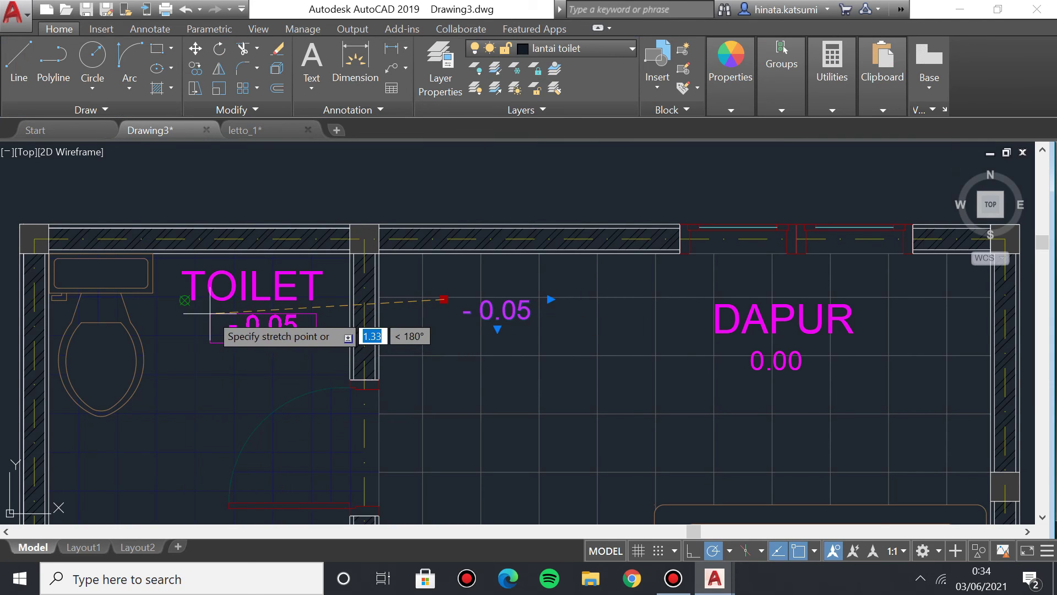
left_click(443, 319)
left_click(443, 318)
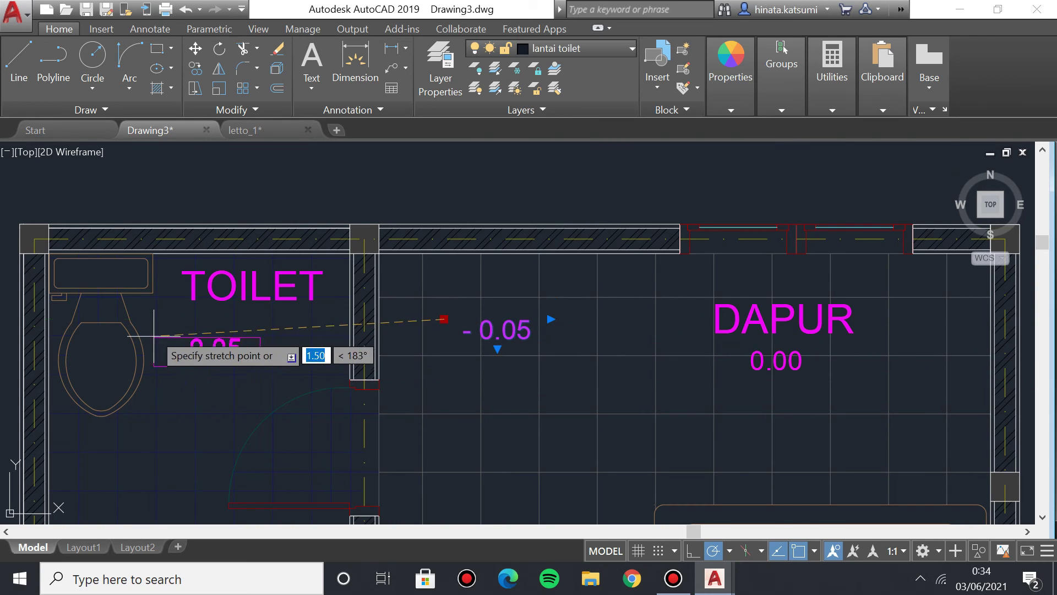
left_click(197, 318)
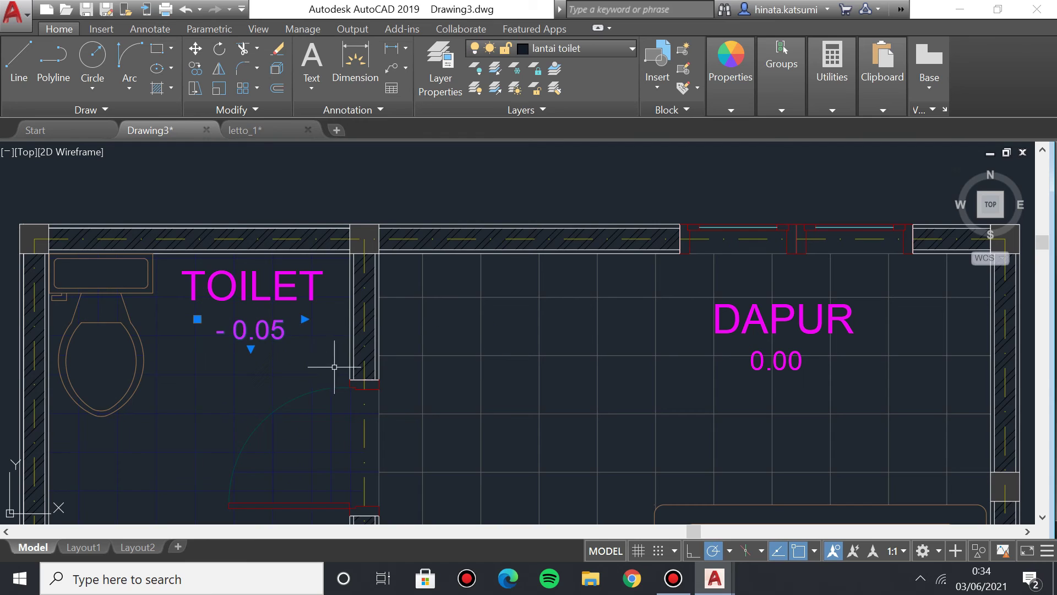
Shift the TOILET label slightly down so it sits closer above the - 0.05 text.
scroll(293, 328, "down", 4)
scroll(308, 276, "up", 3)
middle_click_drag(315, 275, 386, 349)
left_click(344, 318)
left_click(330, 289)
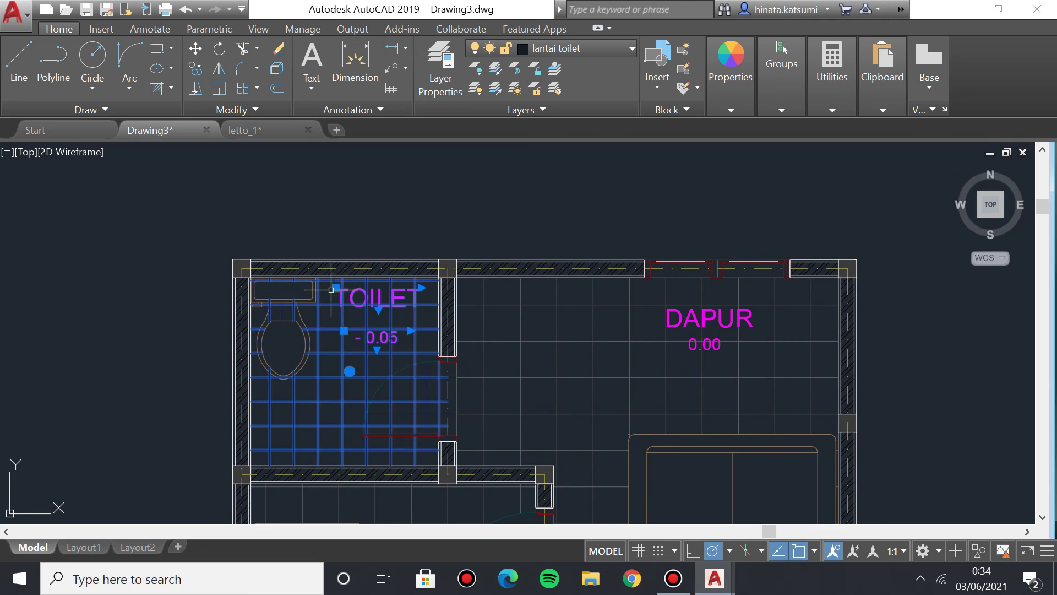
scroll(342, 333, "up", 4)
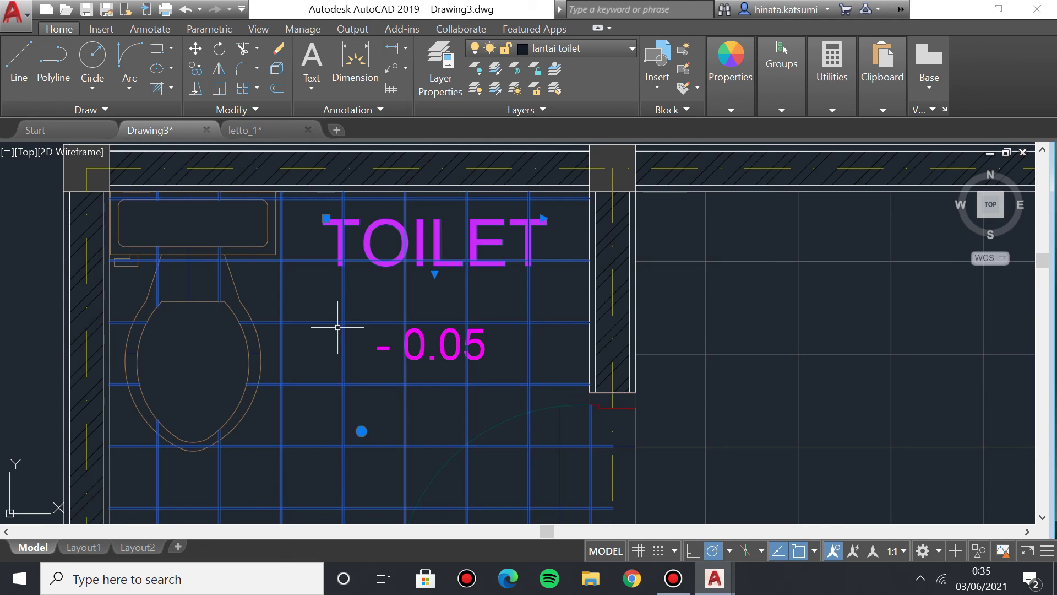
left_click(339, 239, "shift")
left_click(326, 218)
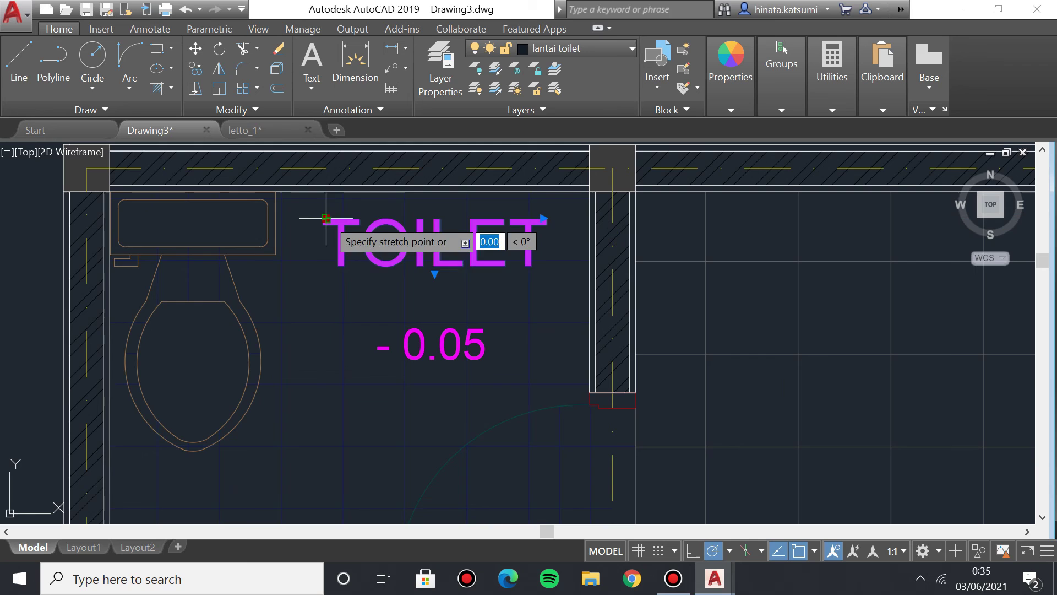
left_click(340, 254)
Start a multiline text on the terrace below the family room wall with height 0.15 and magenta colour.
scroll(541, 316, "down", 5)
middle_click_drag(541, 316, 498, 240)
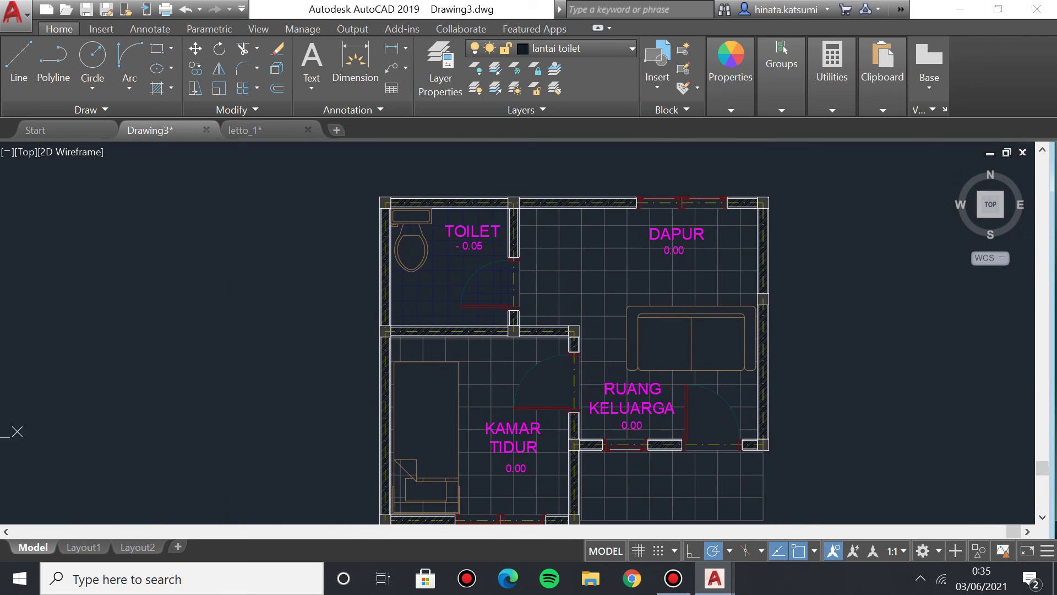
scroll(626, 353, "up", 2)
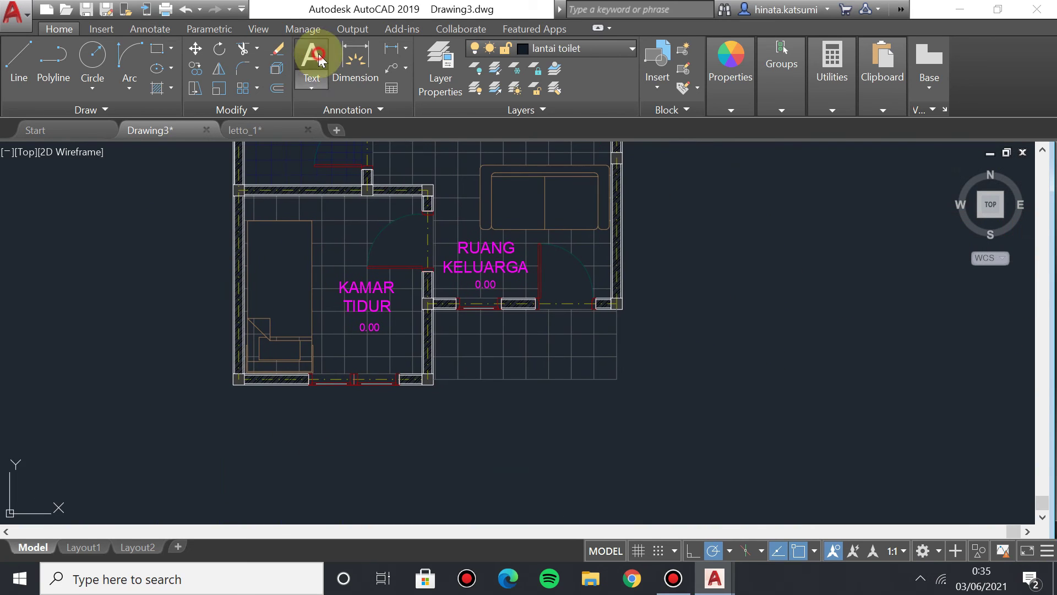
left_click(312, 55)
scroll(556, 319, "up", 3)
left_click(430, 340)
left_click(448, 360)
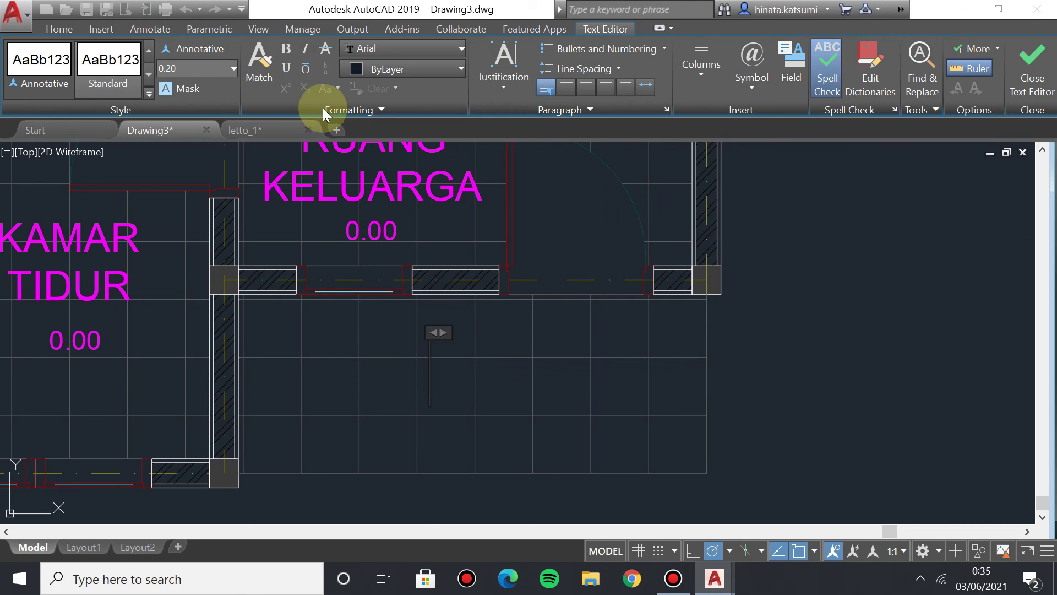
left_click(230, 68)
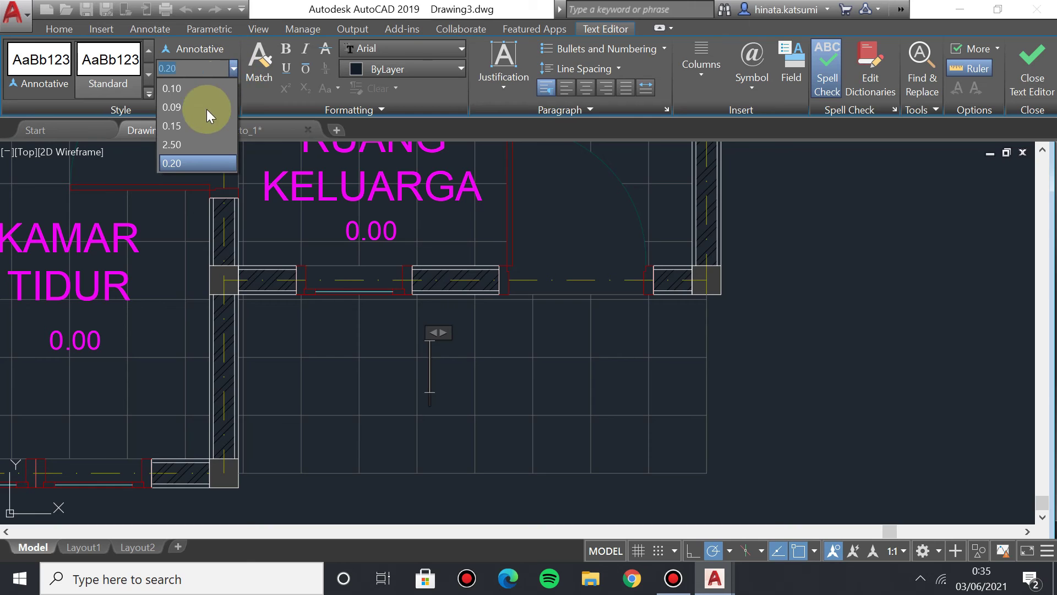
left_click(207, 127)
left_click(403, 69)
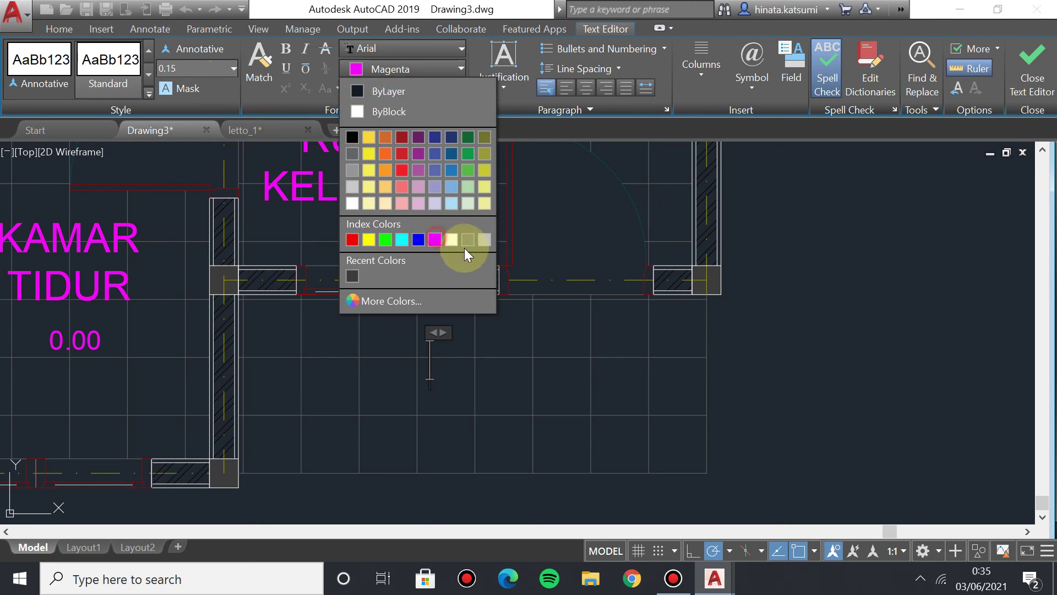
left_click(457, 237)
Enter TERAS, finish the text and shift the label slightly to the left.
key("Caps_Lock")
type("TERAS")
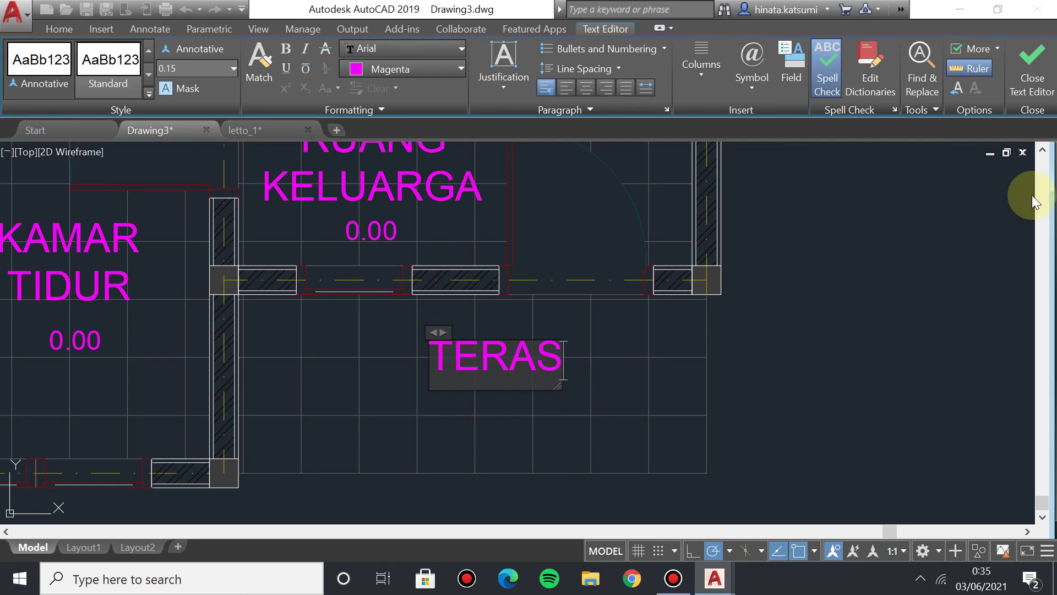
left_click(1032, 63)
left_click(421, 379)
left_click(429, 345)
left_click(431, 343)
left_click(417, 344)
Add a multiline text reading 0.00 just below the TERAS label with height 0.10 and magenta colour.
left_click(312, 58)
left_click(444, 388)
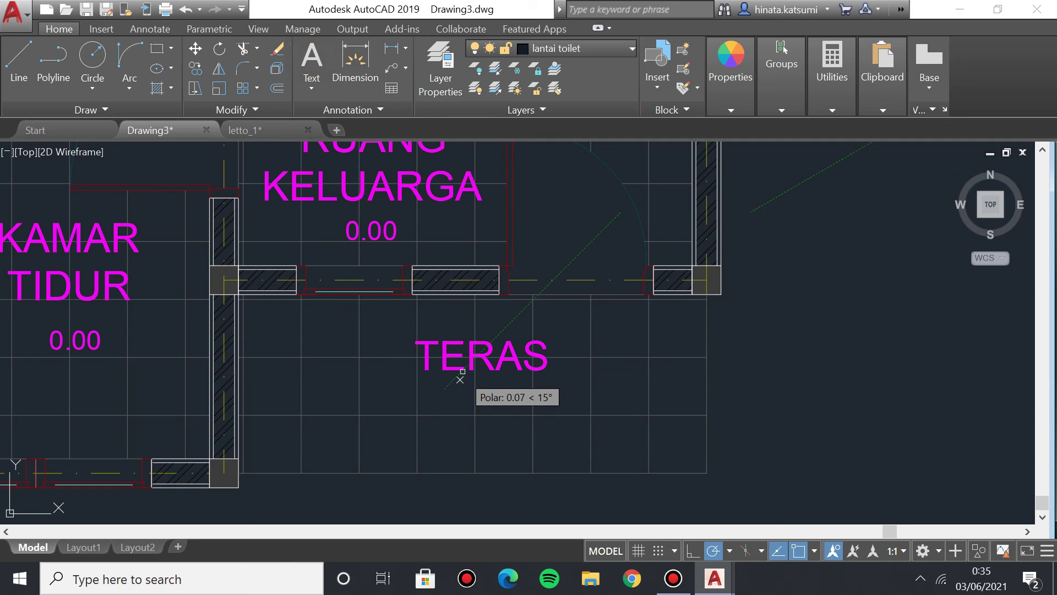
left_click(466, 409)
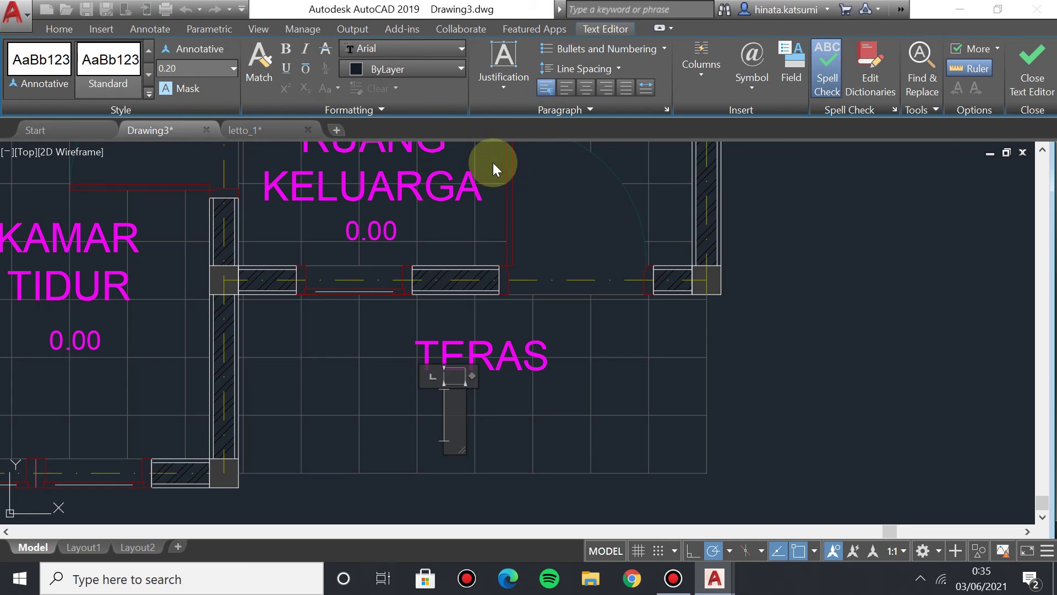
left_click(232, 69)
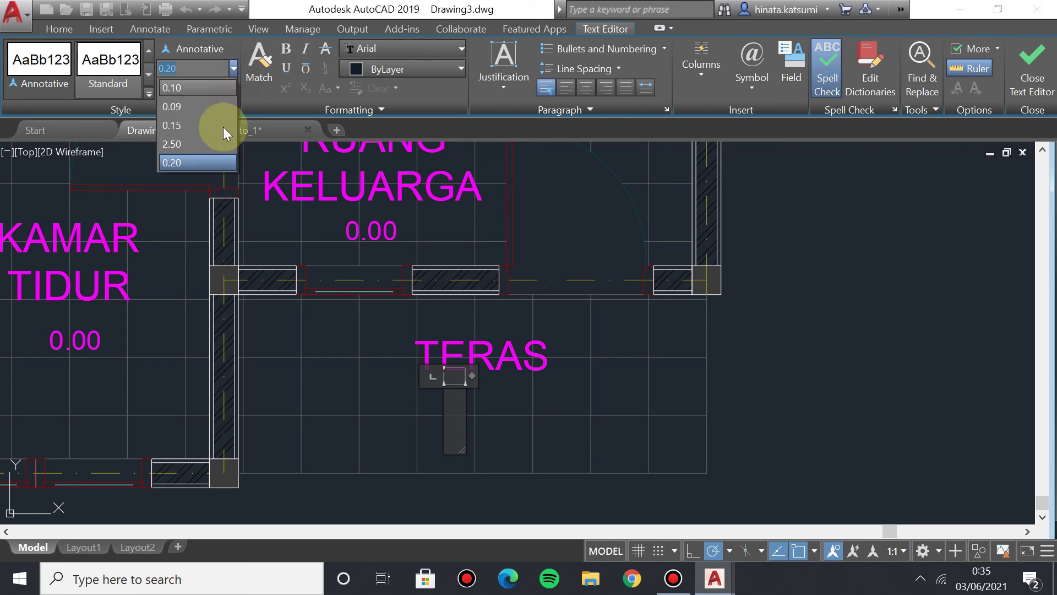
left_click(177, 89)
left_click(431, 70)
left_click(435, 238)
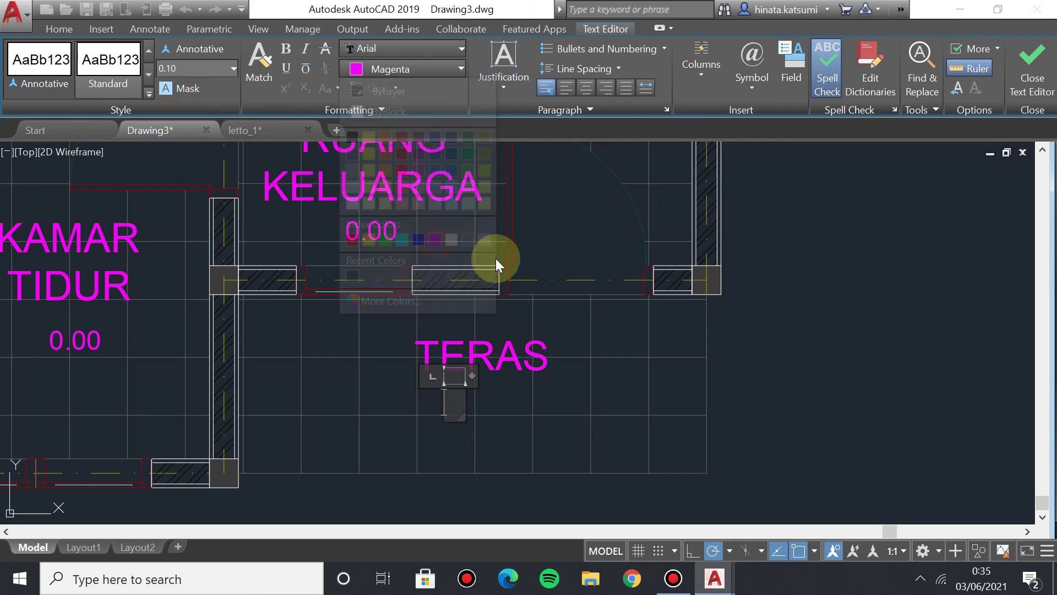
type("0.00")
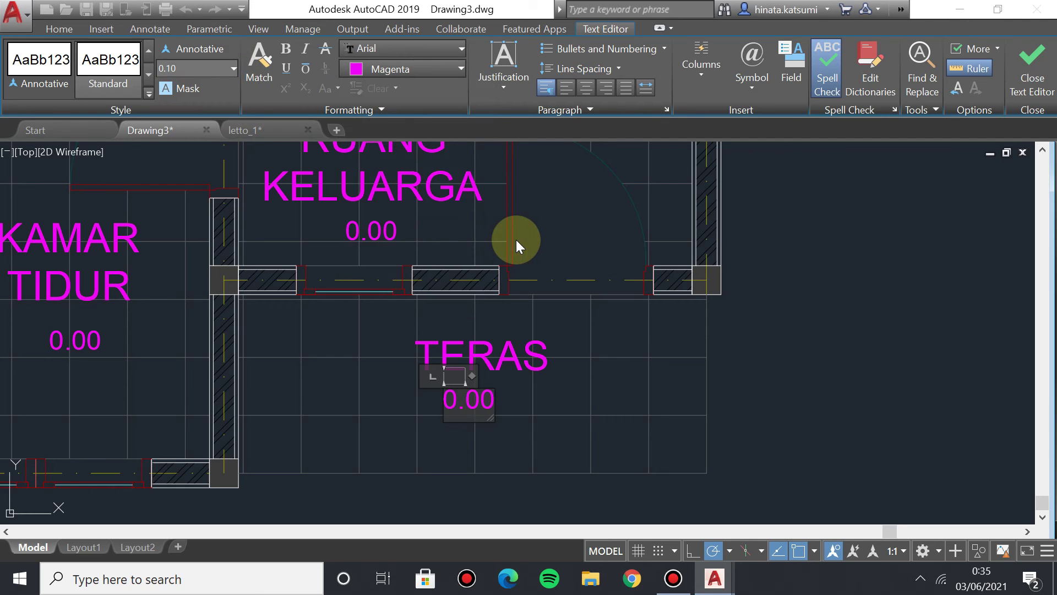
left_click(1031, 61)
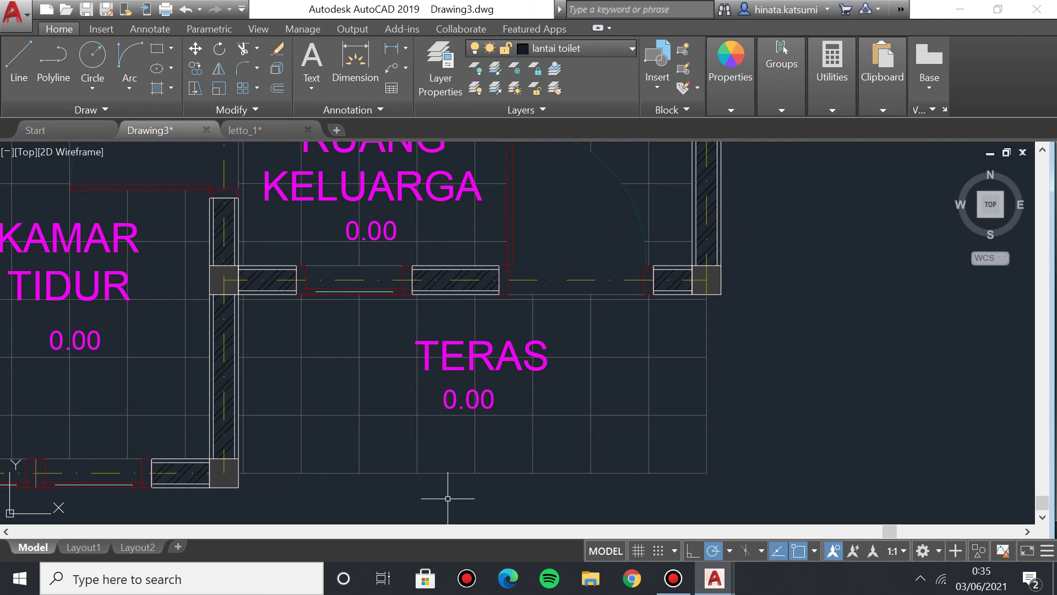
Examine the labelled floor plan and the bed area in the bedroom.
scroll(393, 357, "down", 2)
middle_click_drag(394, 357, 427, 344)
scroll(515, 385, "down", 2)
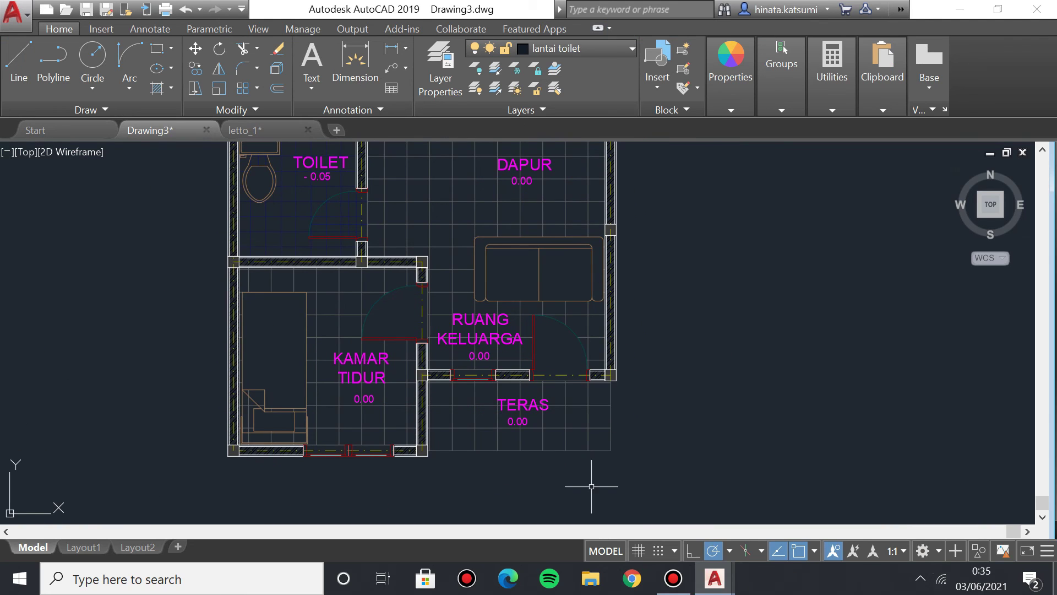
middle_click_drag(237, 314, 245, 299)
left_click(258, 401)
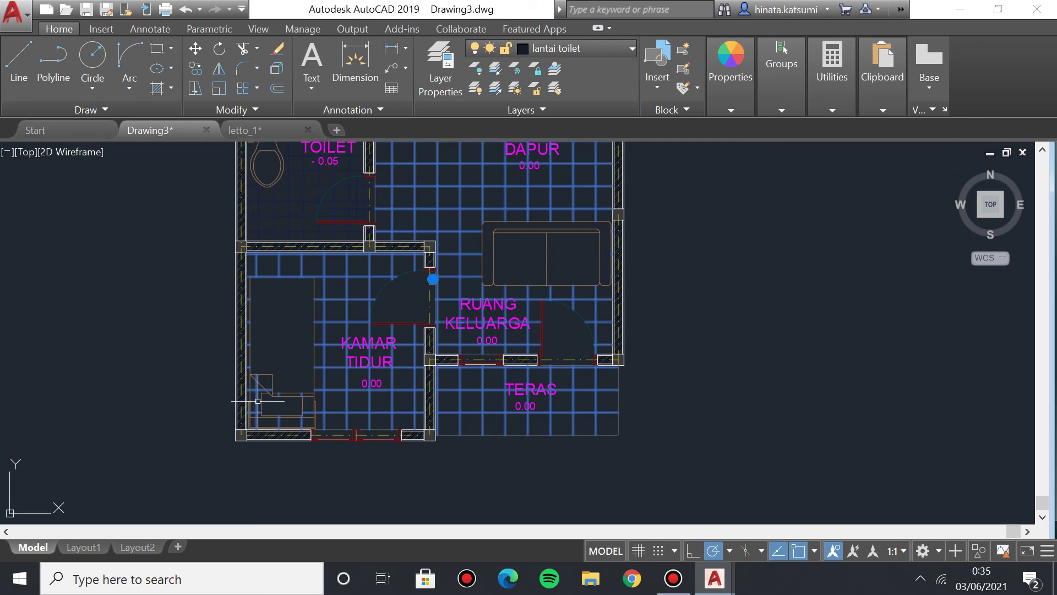
key("Escape")
scroll(277, 374, "up", 2)
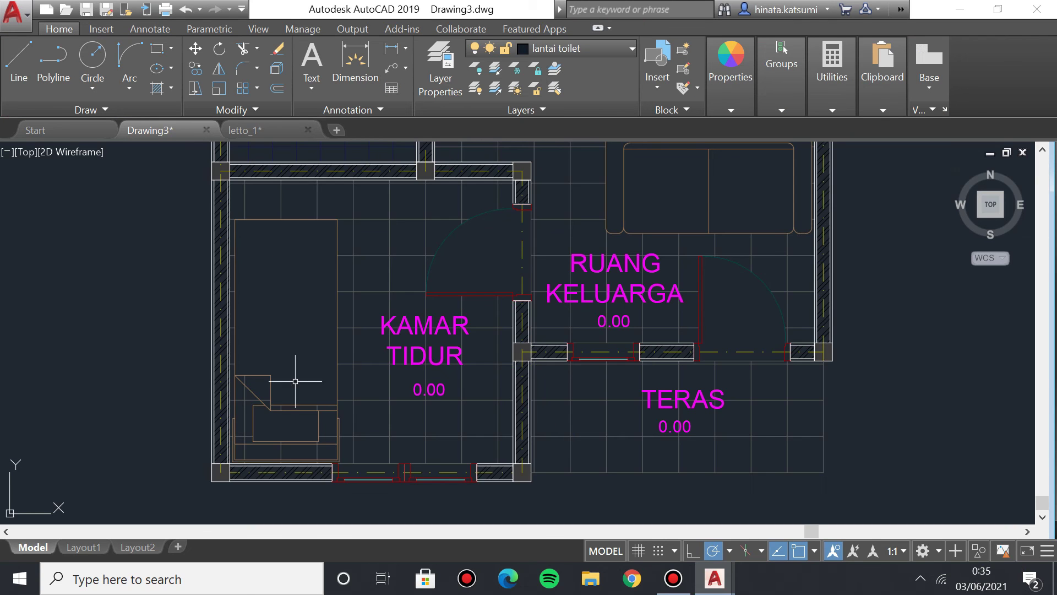
scroll(296, 381, "down", 2)
Create a new layer named ukuran with colour 122, and close the layer manager.
left_click(440, 55)
left_click(170, 78)
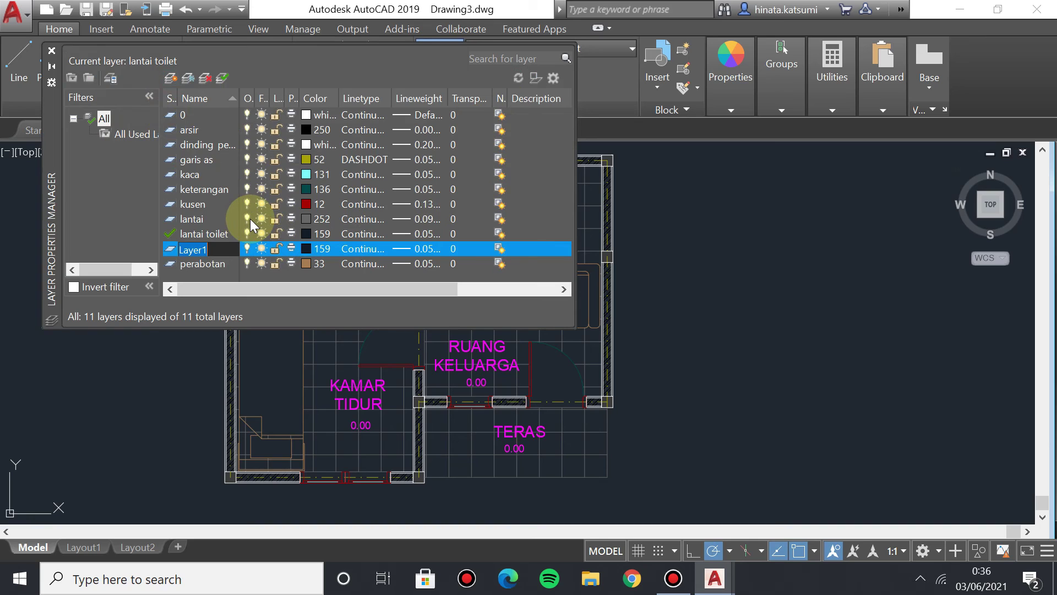
type("ukuran")
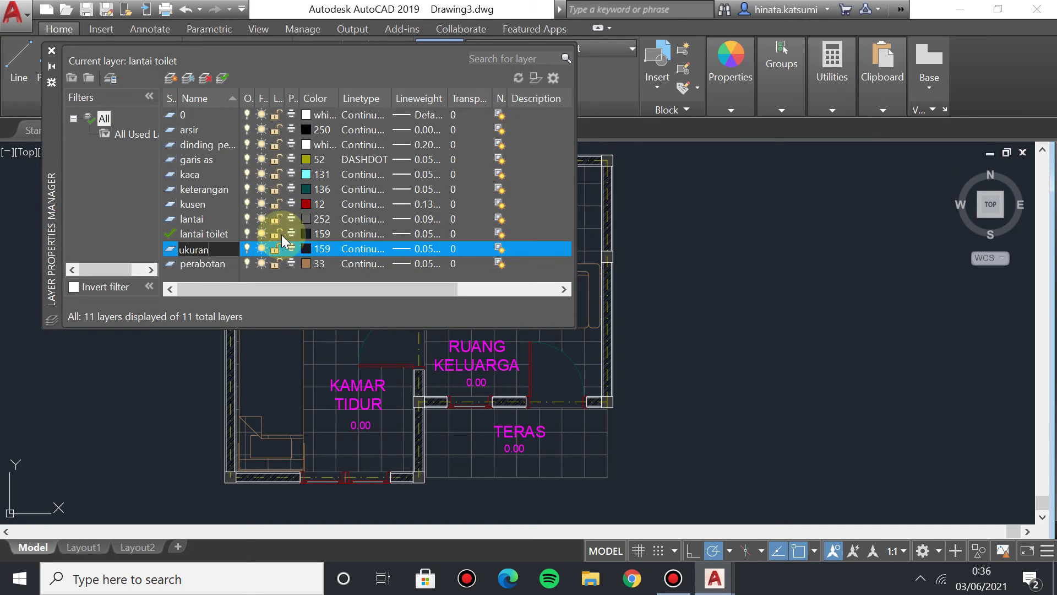
left_click(322, 249)
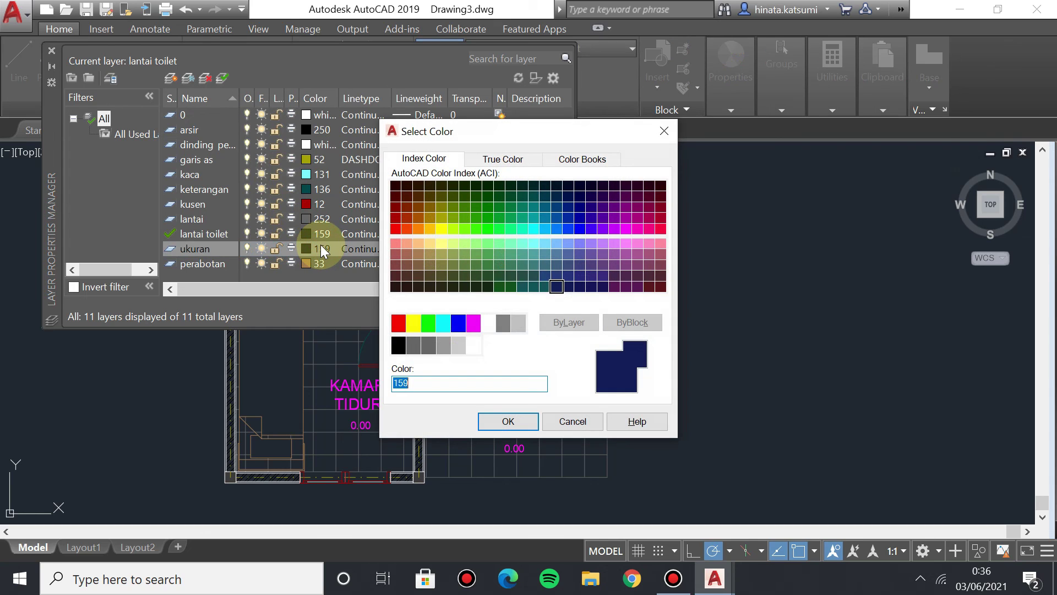
type("122")
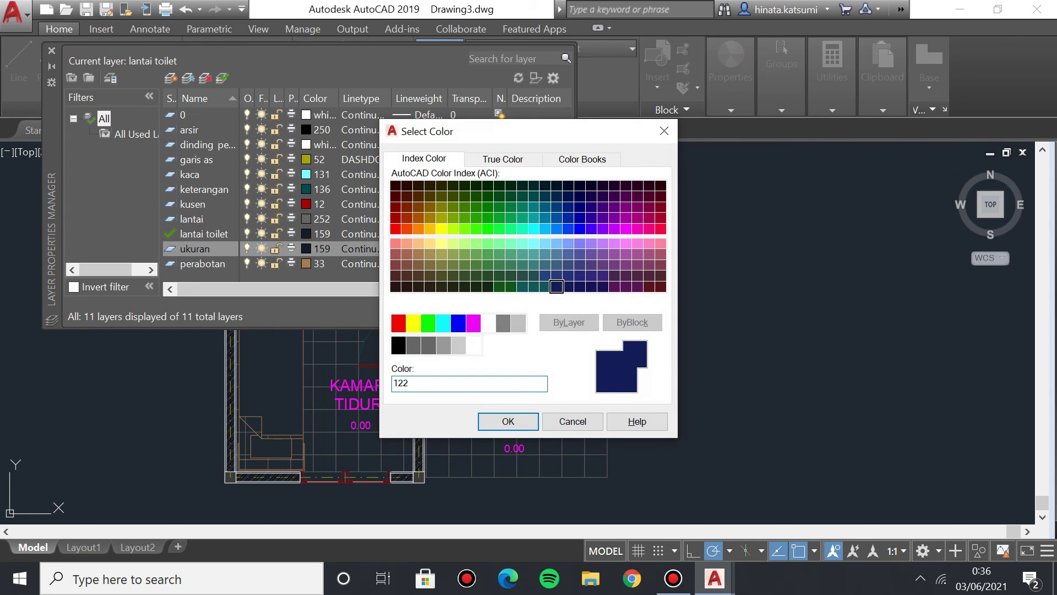
key("Return")
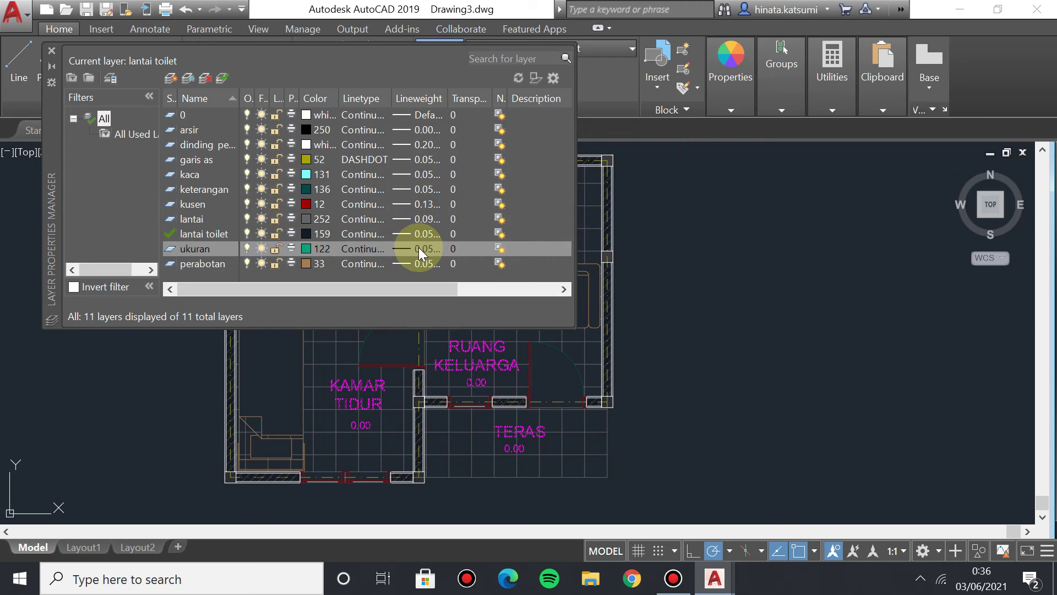
left_click(51, 50)
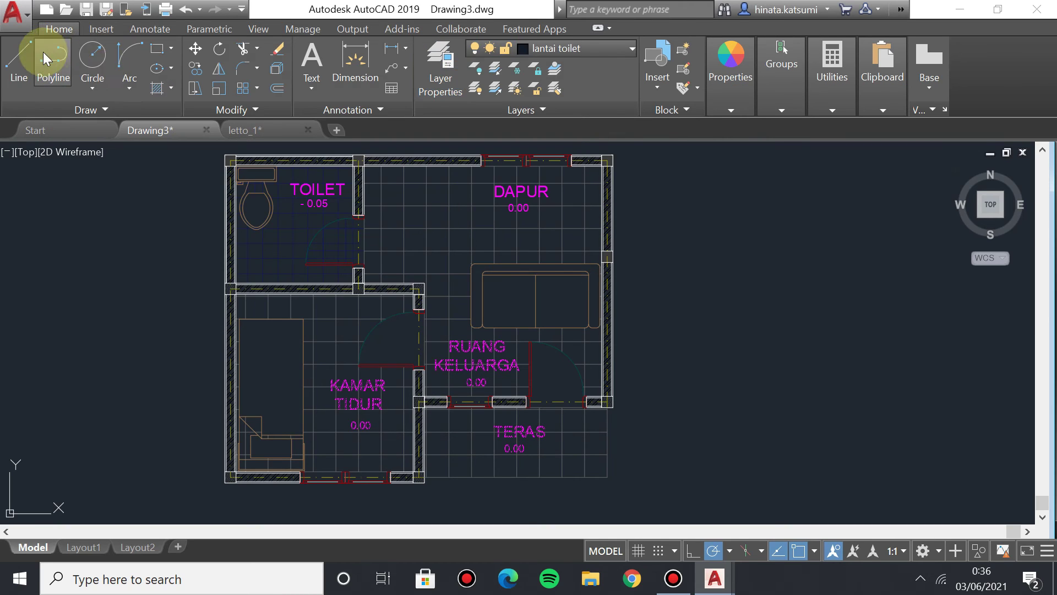
Open the Standard dimension style for modification at its dimension and extension line settings.
scroll(402, 353, "down", 2)
scroll(402, 352, "up", 2)
middle_click_drag(588, 220, 588, 285)
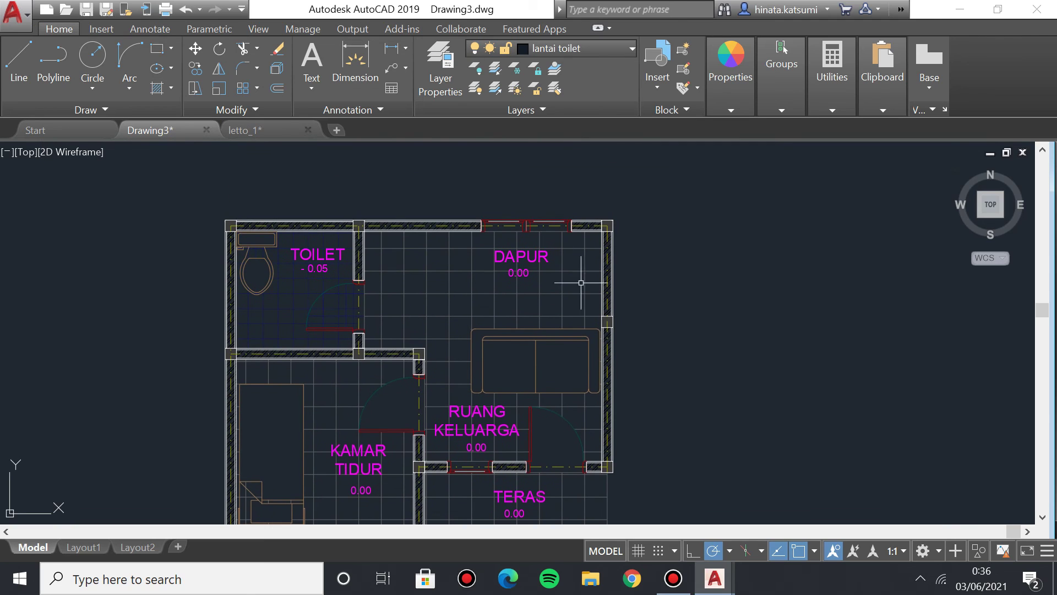
scroll(431, 209, "down", 2)
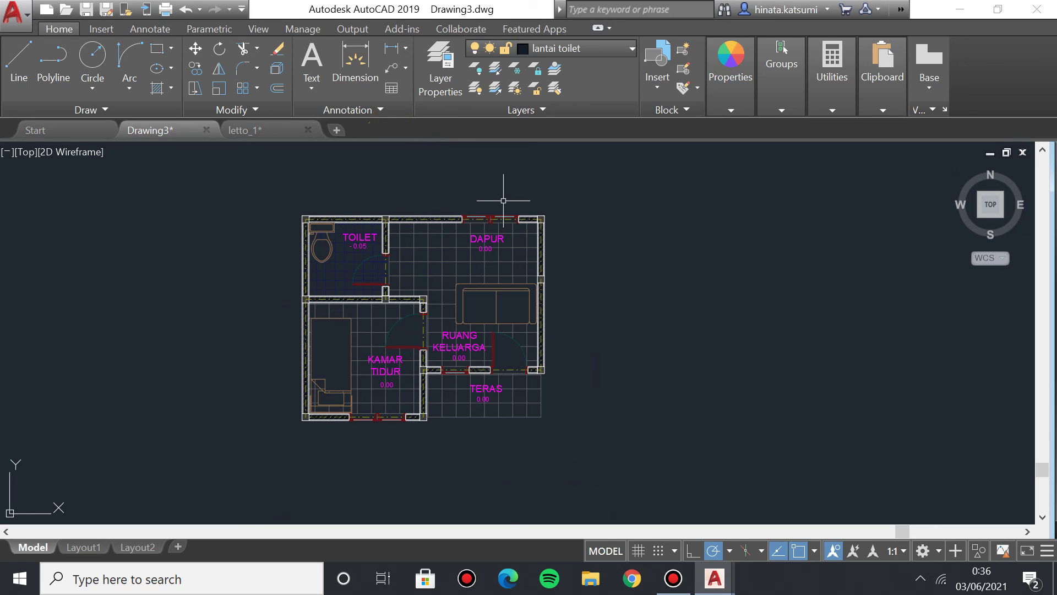
type("D")
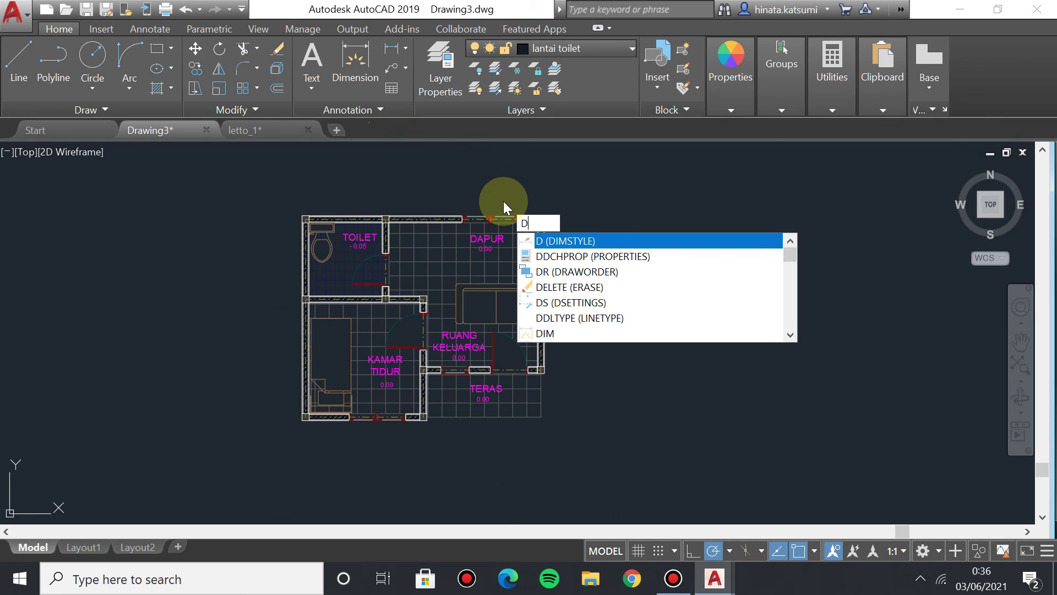
key("Escape")
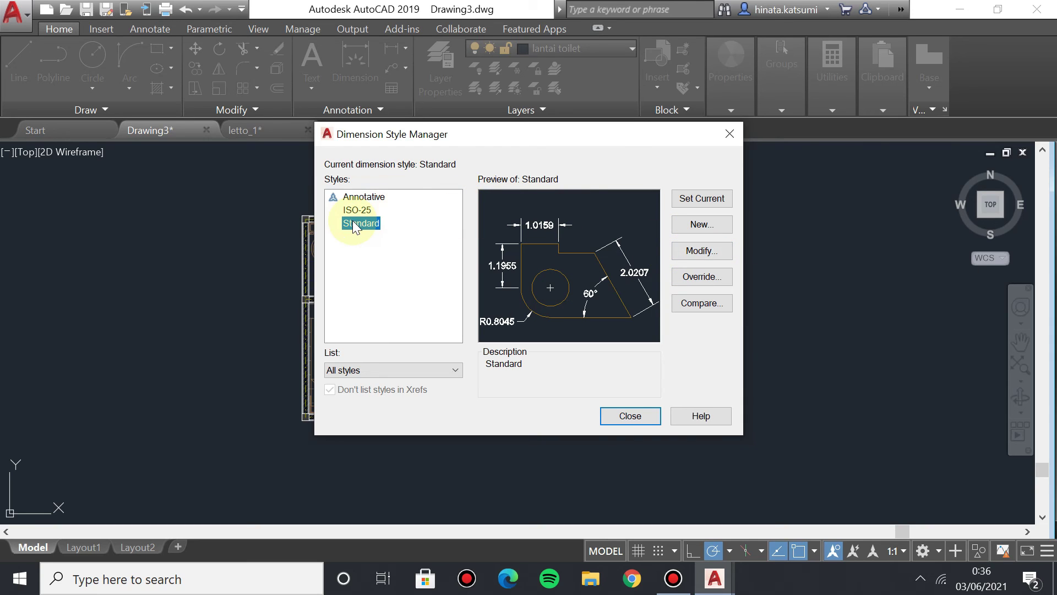
left_click(695, 253)
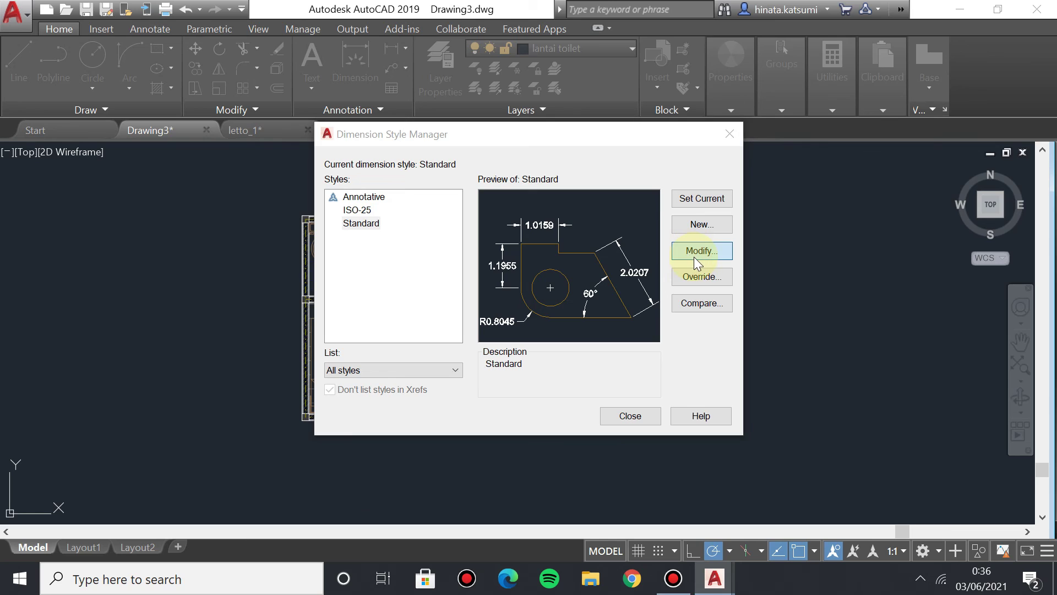
left_click(497, 90)
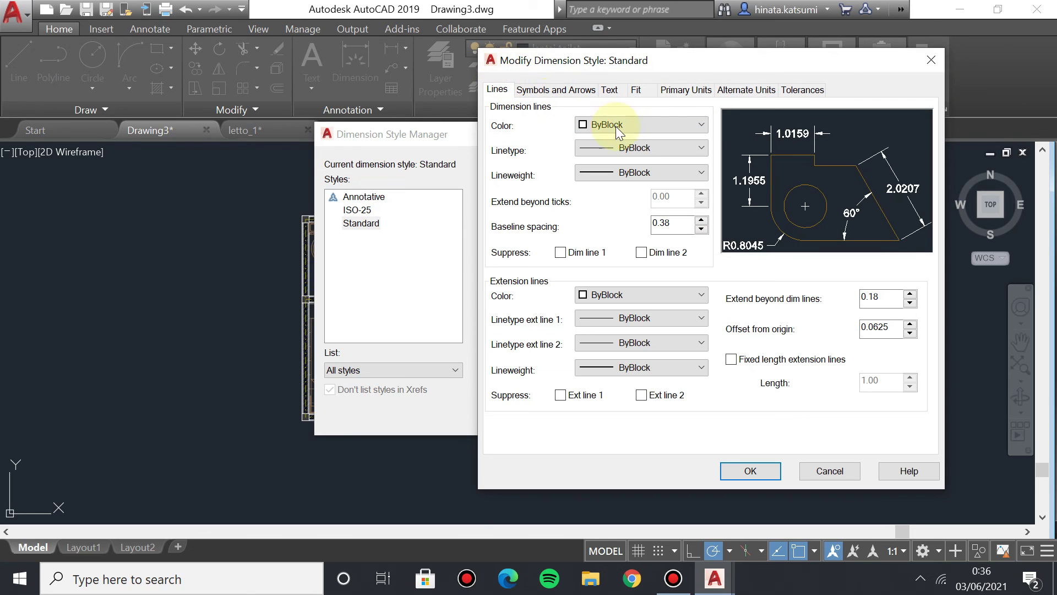
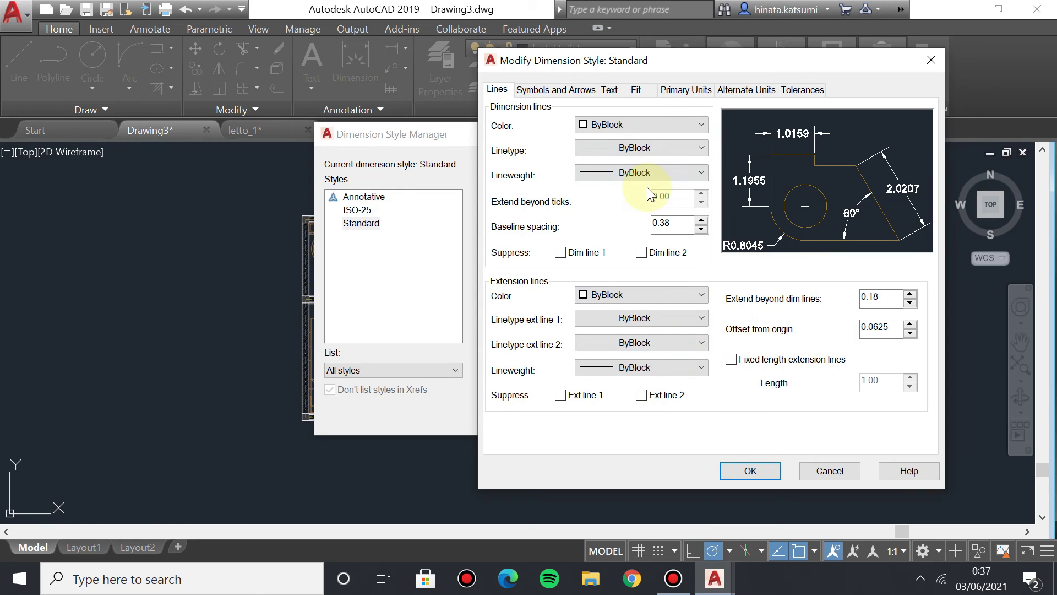
Set the dimension style's baseline spacing to 0.375, extension beyond dimension lines to 0.10 and offset from origin to 0.05.
double_click(668, 222)
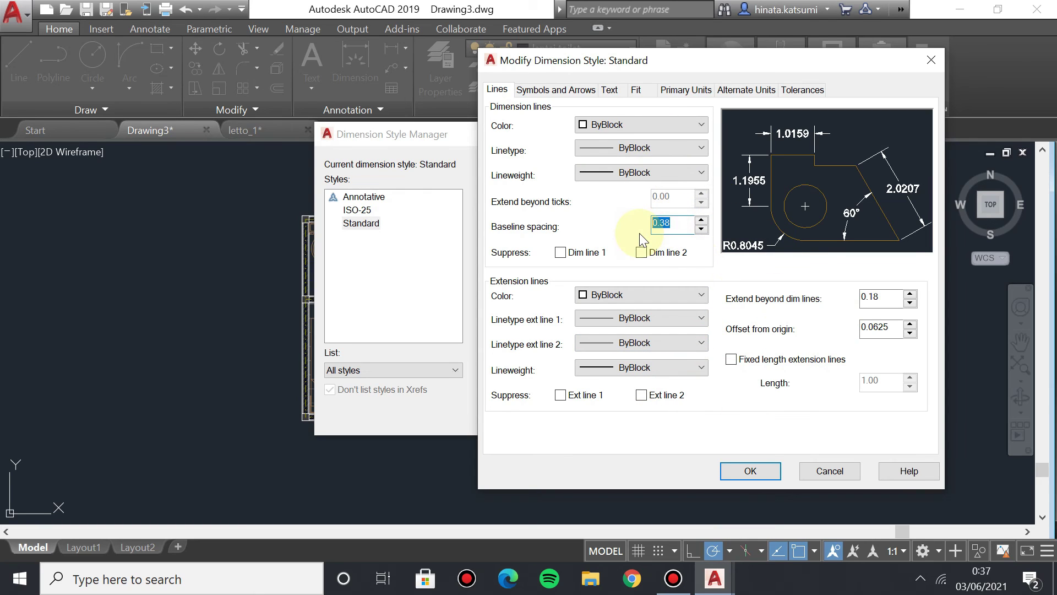
type("0.")
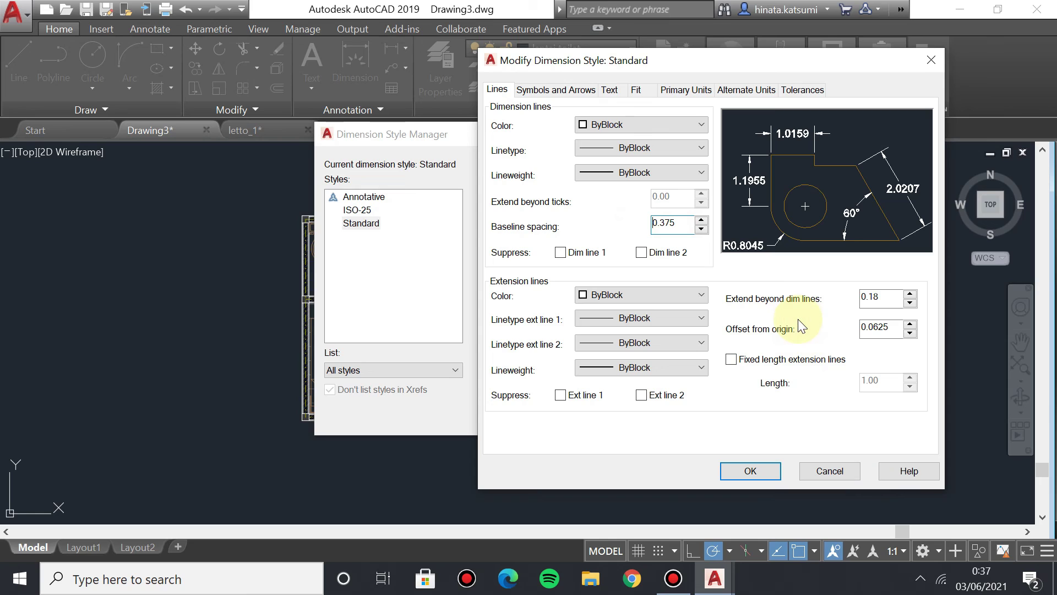
double_click(875, 297)
type("0.")
double_click(876, 326)
type("0.")
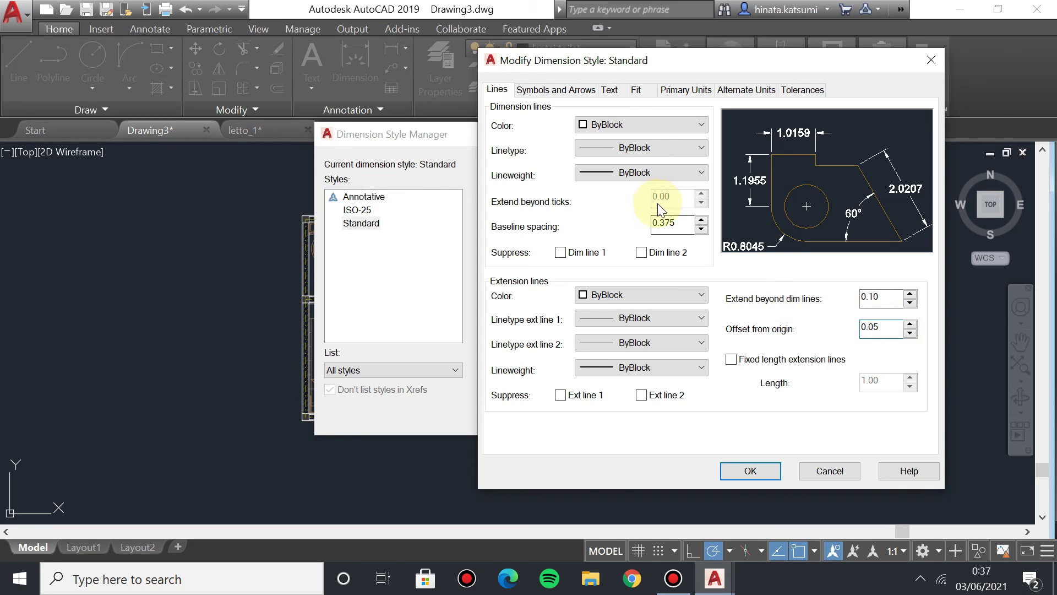
left_click(655, 222)
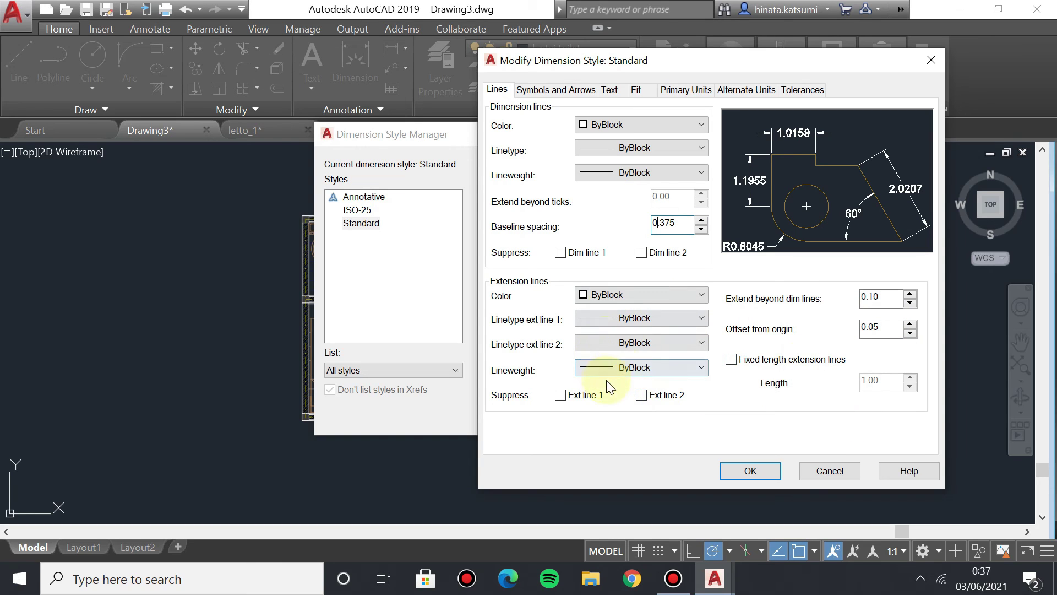
Change the first, second and leader arrowheads to Architectural tick and set the arrow size to 0.10.
left_click(553, 89)
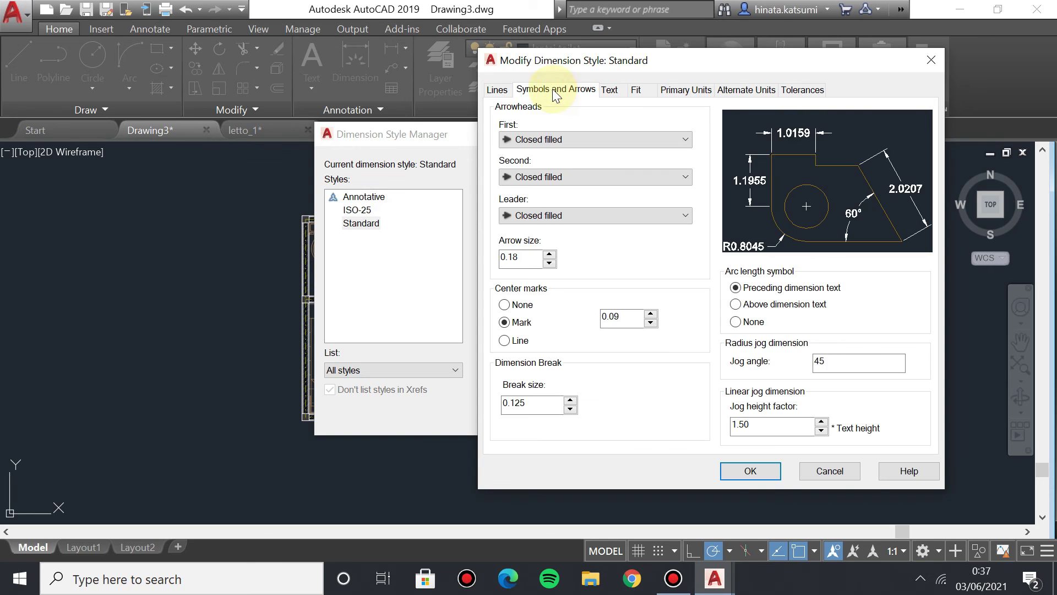
left_click(498, 90)
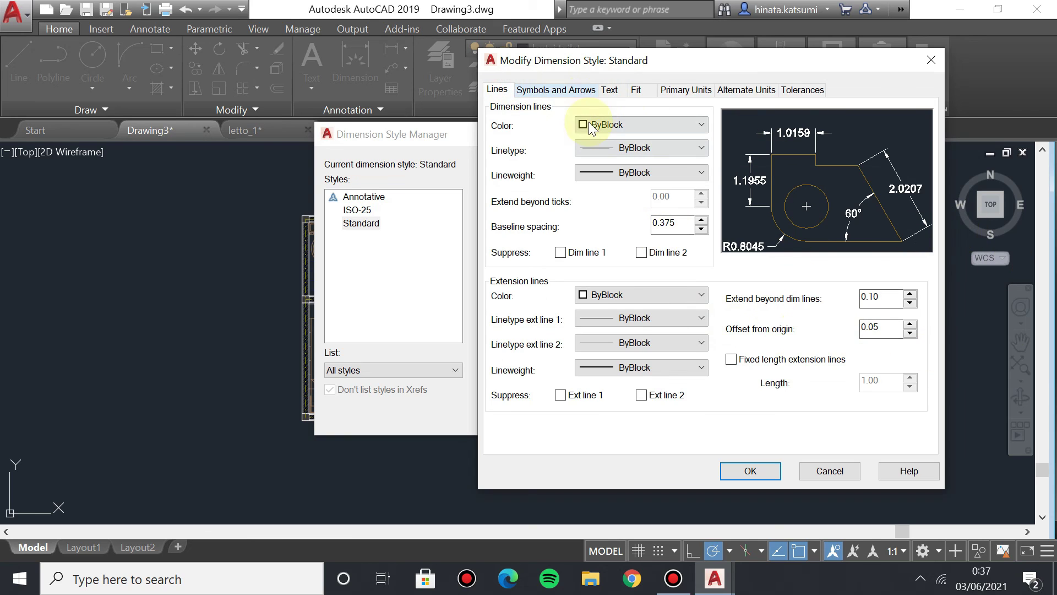
left_click(523, 90)
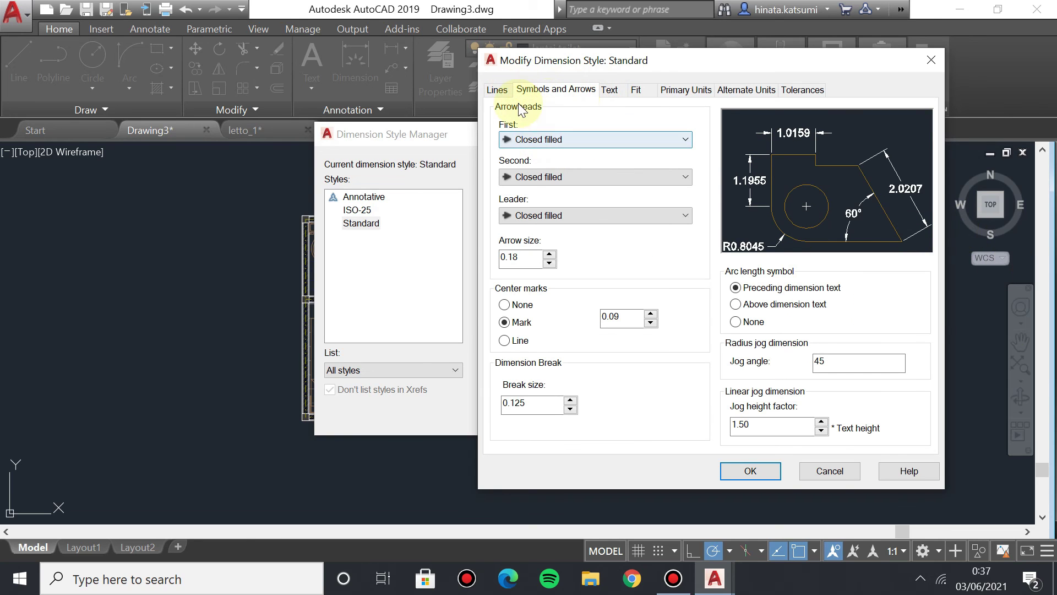
left_click(527, 141)
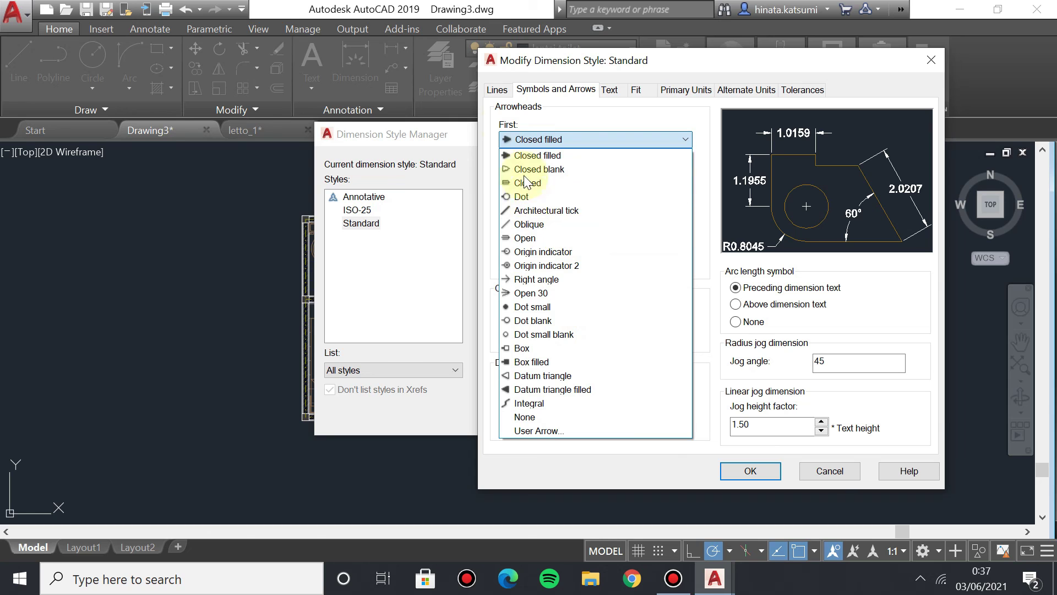
left_click(537, 211)
left_click(521, 214)
left_click(545, 287)
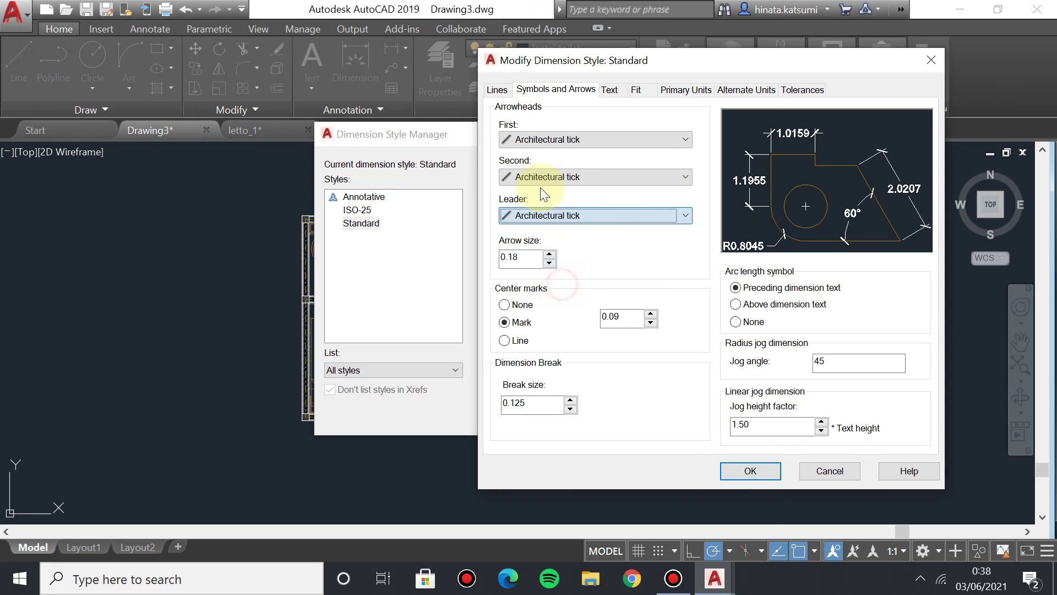
left_click(529, 257)
key("BackSpace")
type("0")
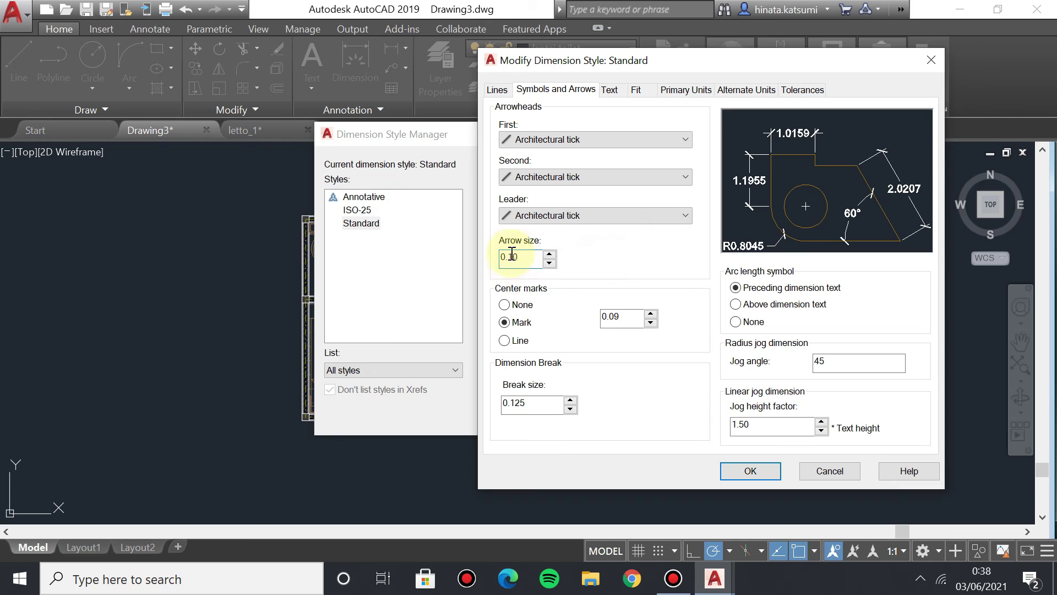
Keep the centre marks as Mark and set their size to 0.025.
left_click(521, 305)
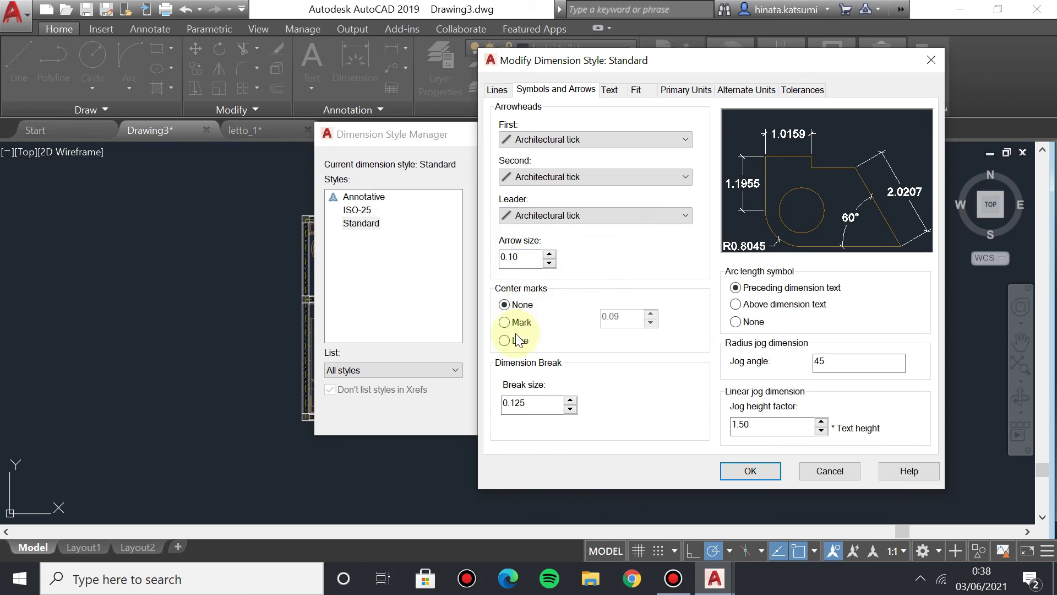
left_click(519, 322)
double_click(620, 318)
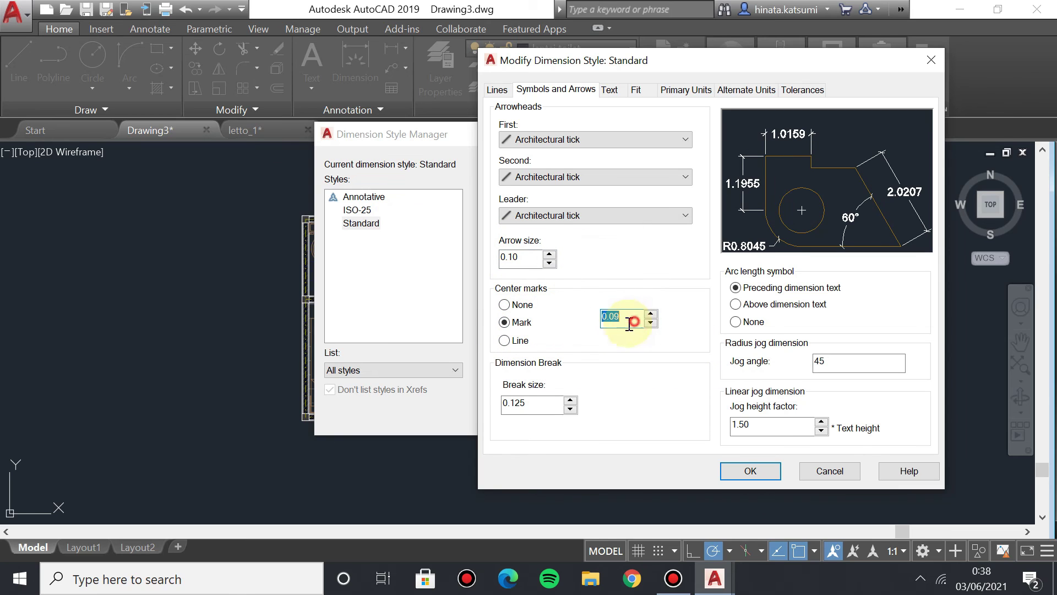
type("0")
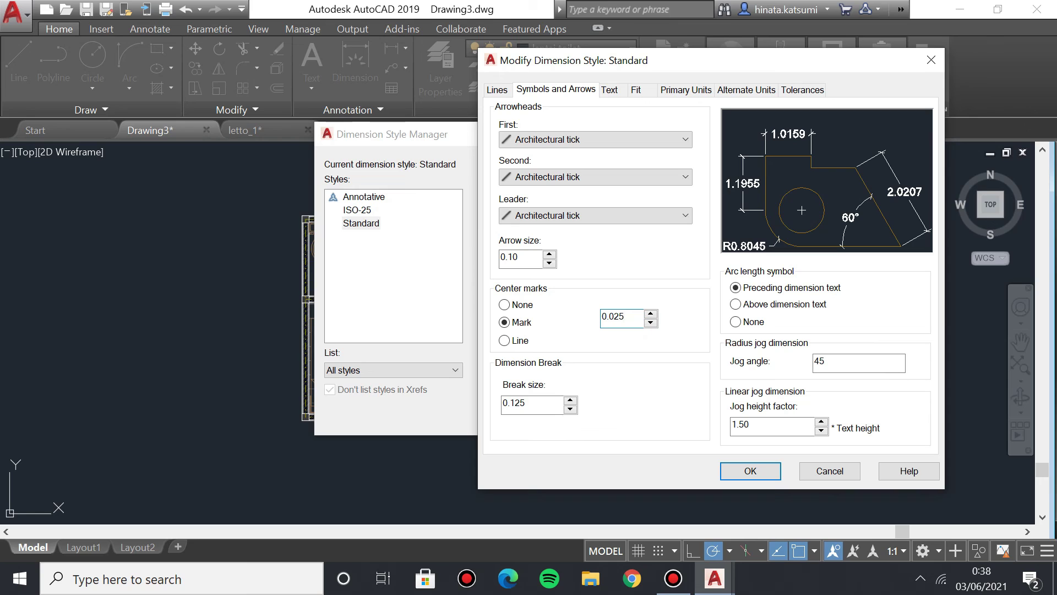
Try a centre mark size of 0.25 and restore it to 0.025.
left_click(530, 402)
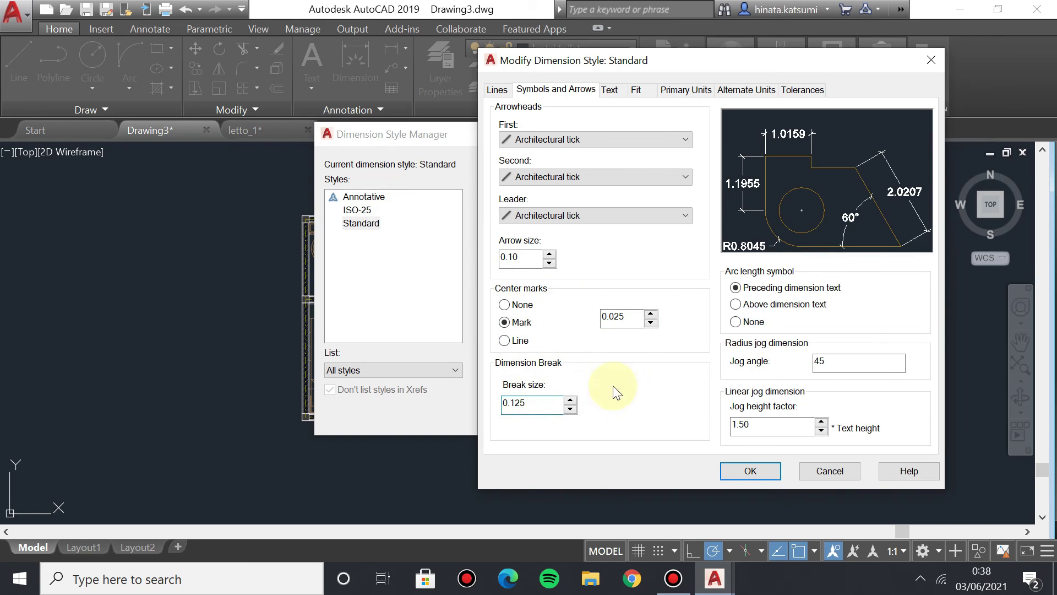
left_click(609, 316)
key("BackSpace")
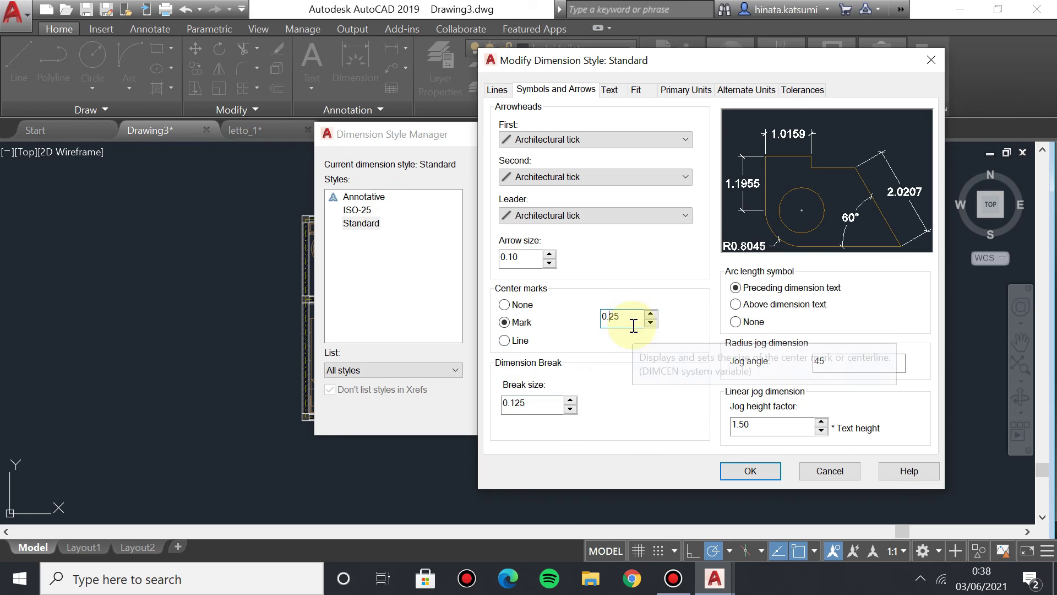
left_click_drag(526, 402, 520, 403)
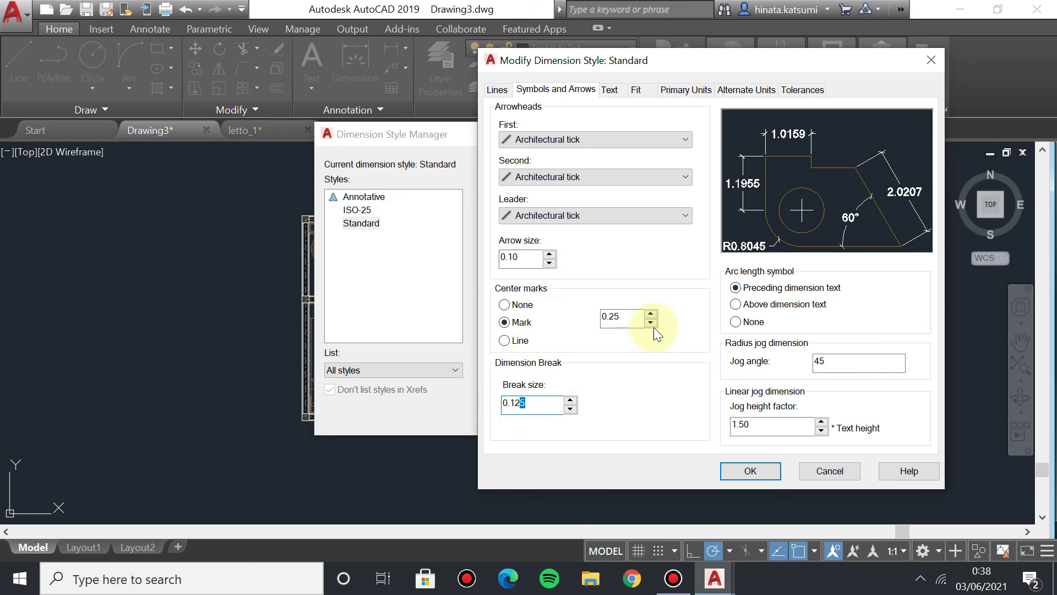
left_click(615, 315)
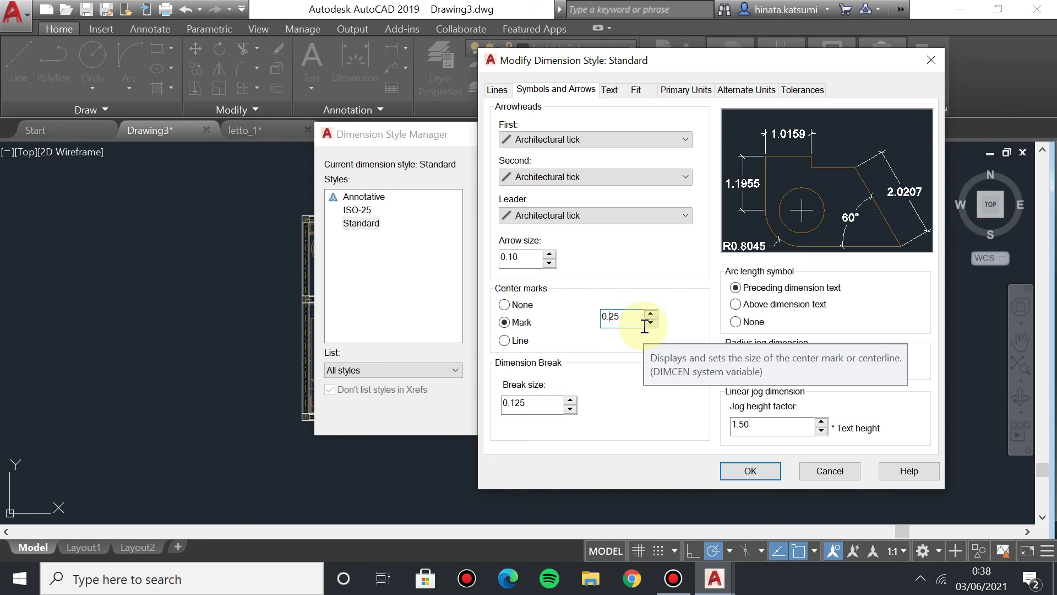
type("0")
Set the dimension break size to 0.05.
left_click(542, 414)
left_click_drag(541, 414, 484, 415)
type("0.0")
left_click(525, 257)
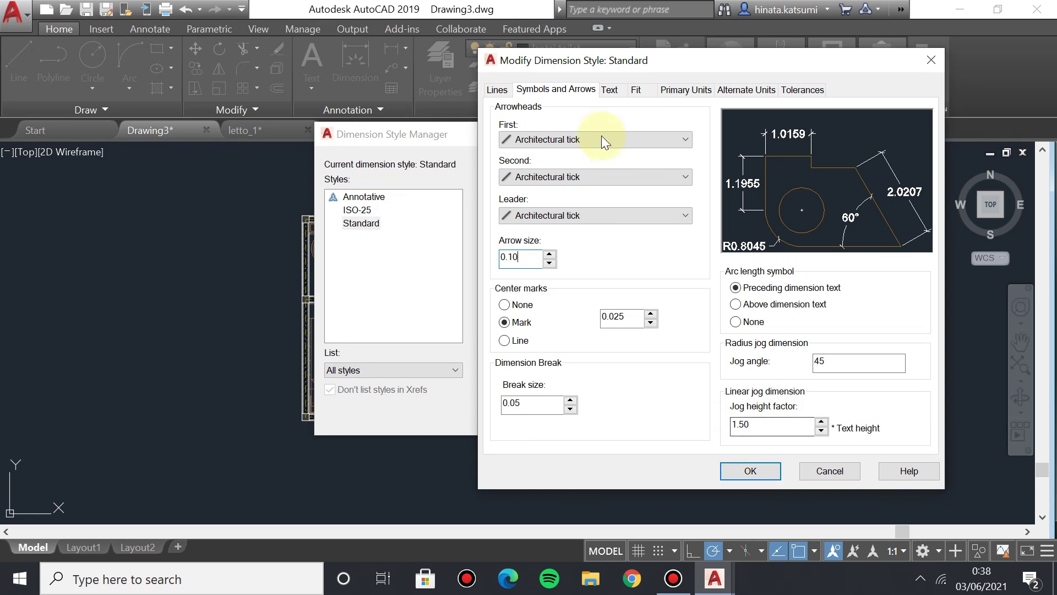
Set the font of the dimension style's Standard text style to Technic.
left_click(609, 89)
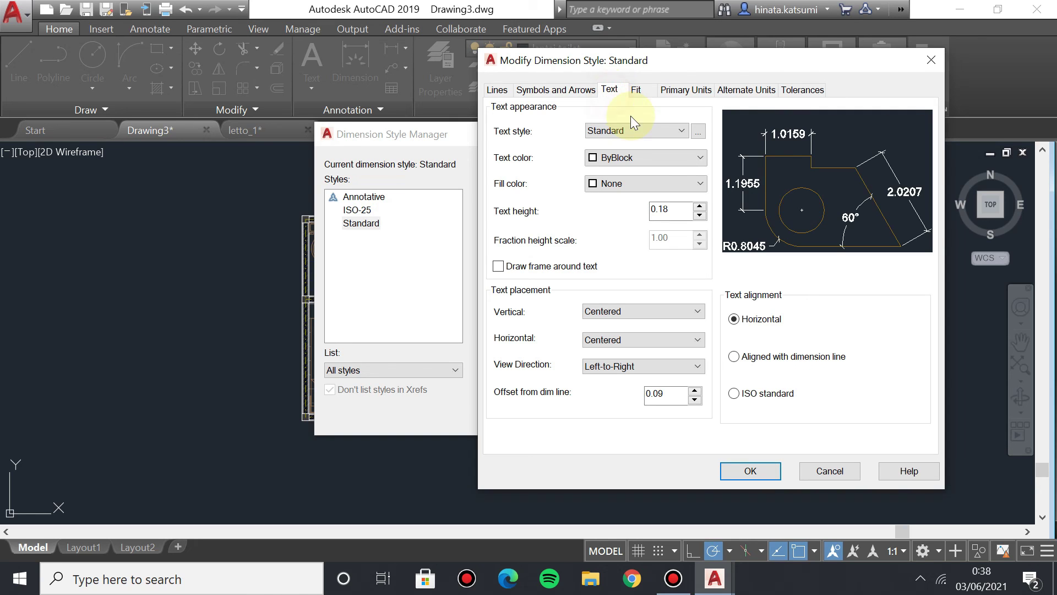
left_click(698, 130)
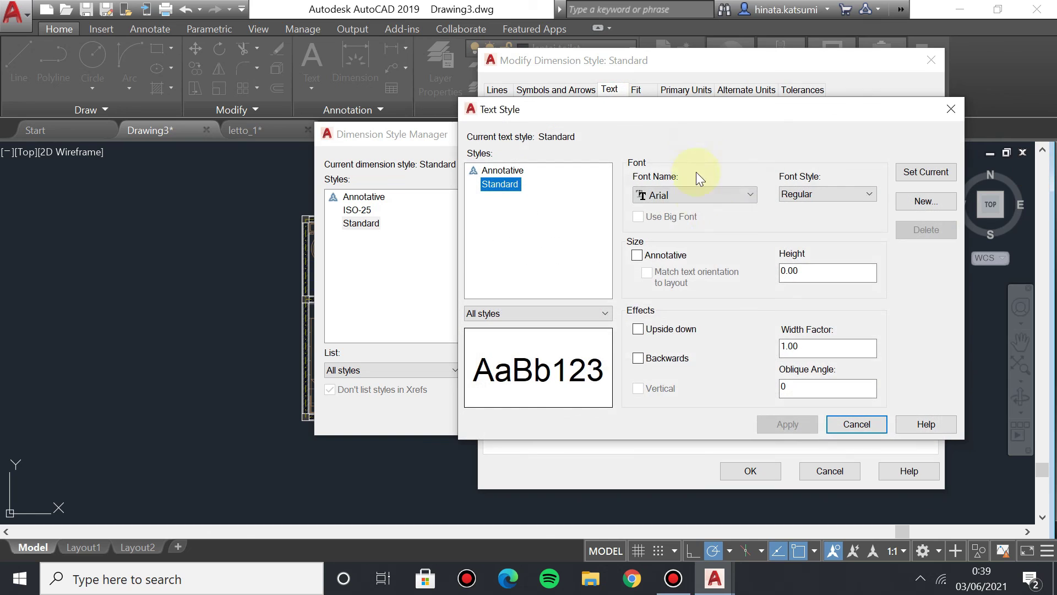
left_click(690, 196)
left_click_drag(807, 266, 810, 407)
left_click(680, 292)
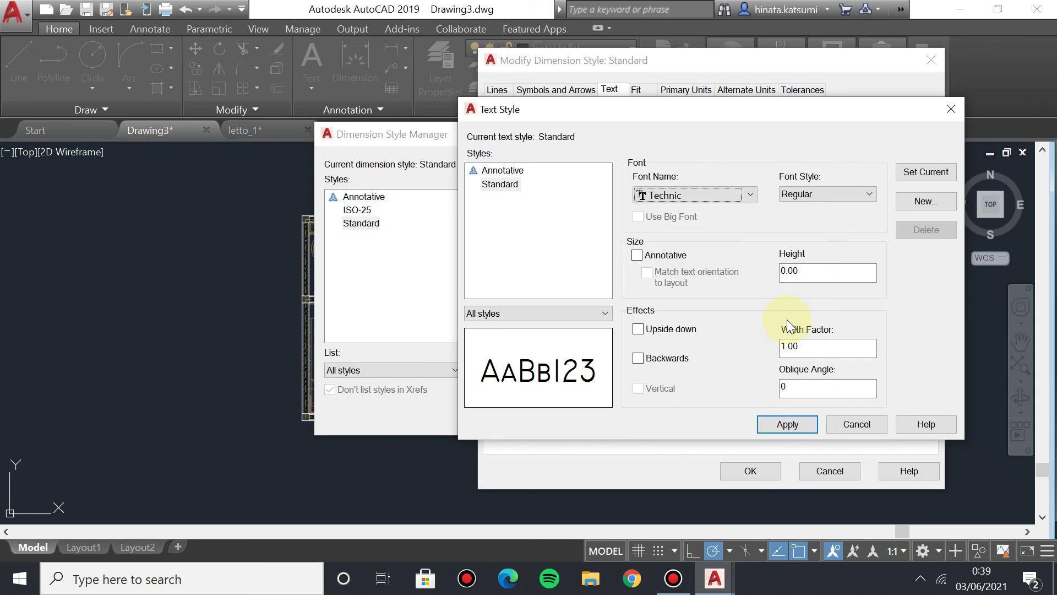
Set the Standard text style's height to 0.15, apply it and return to the dimension style settings.
left_click(826, 271)
double_click(808, 273)
type("0")
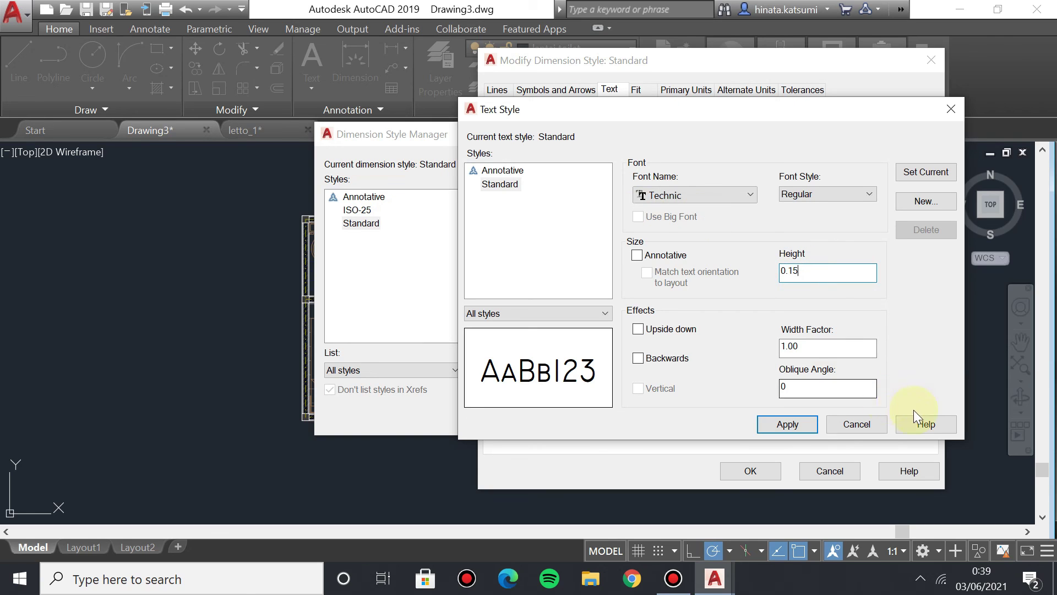
left_click(788, 425)
left_click(848, 425)
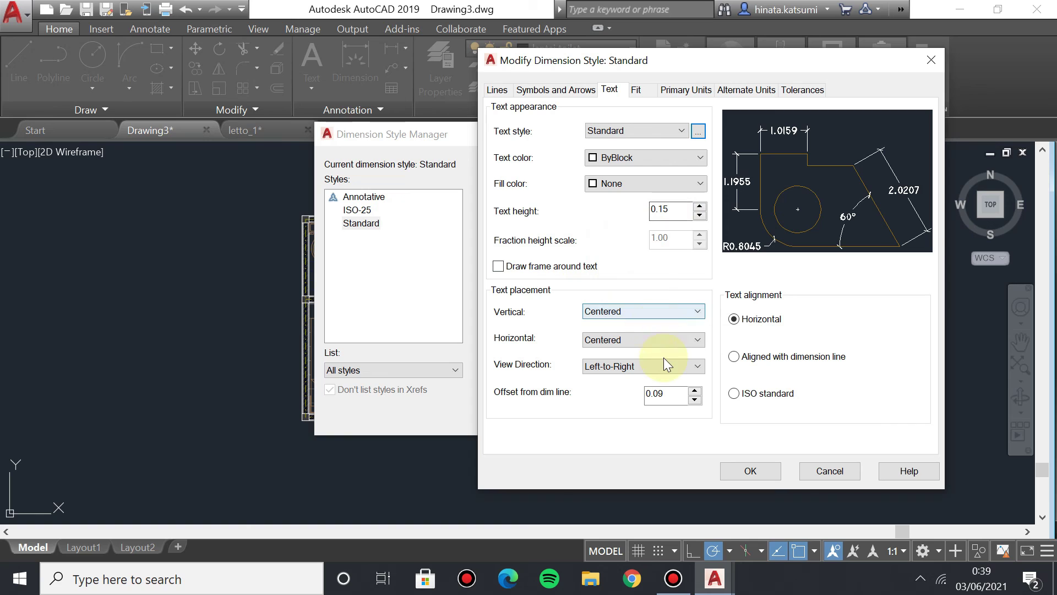
Set the dimension text's offset from the dimension line to 0.05.
left_click_drag(672, 395, 633, 406)
type("0.")
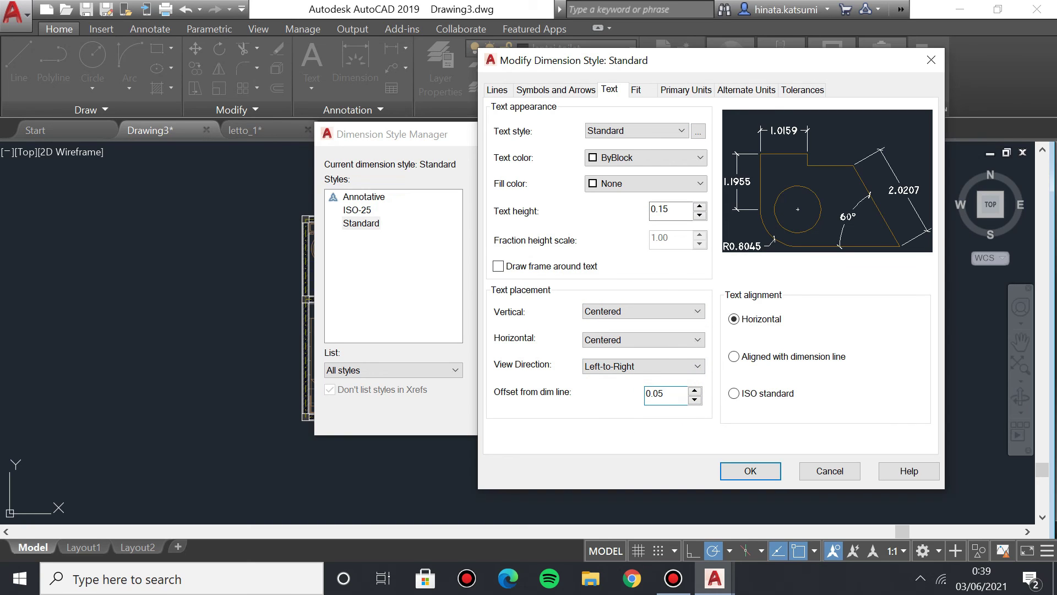
left_click(660, 211)
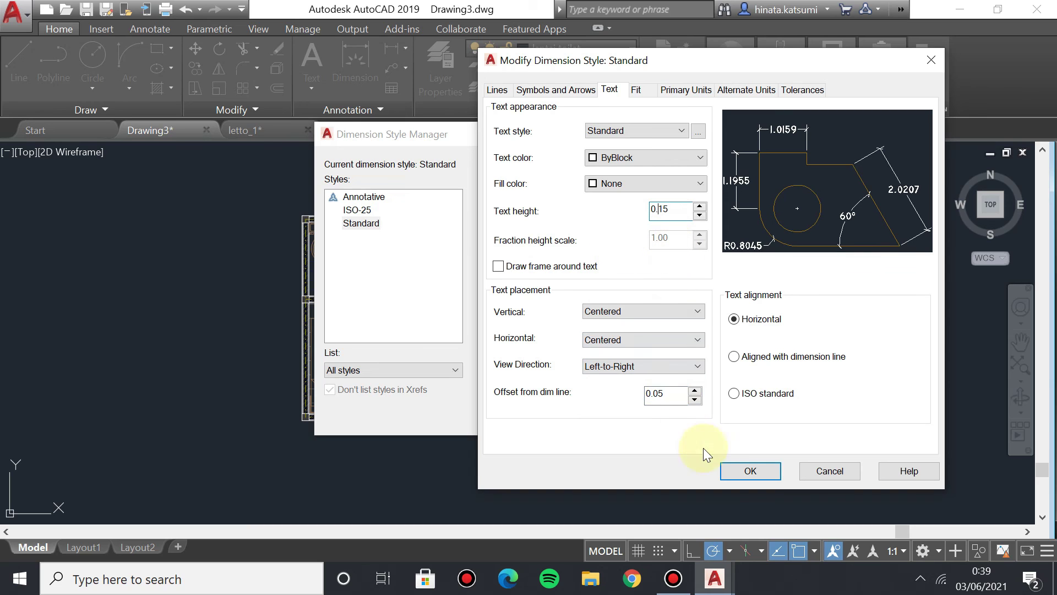
left_click(650, 90)
left_click(685, 91)
left_click(746, 90)
left_click(686, 90)
left_click(787, 98)
left_click(747, 90)
Set the linear dimension precision in the primary units to 0.00, accept the modified Standard style and close the style manager.
left_click(672, 88)
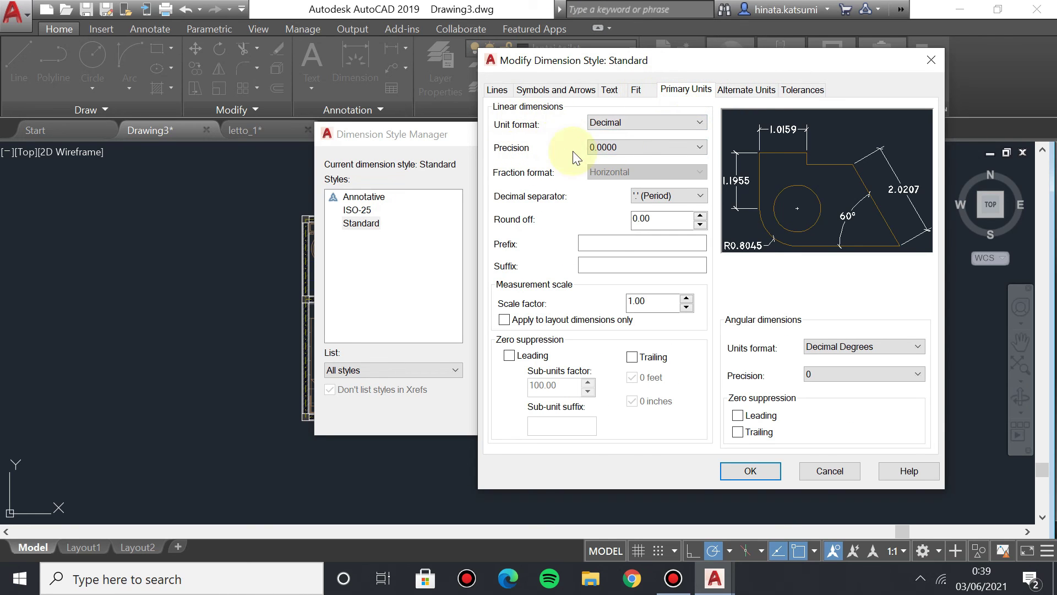
left_click(644, 147)
left_click(600, 177)
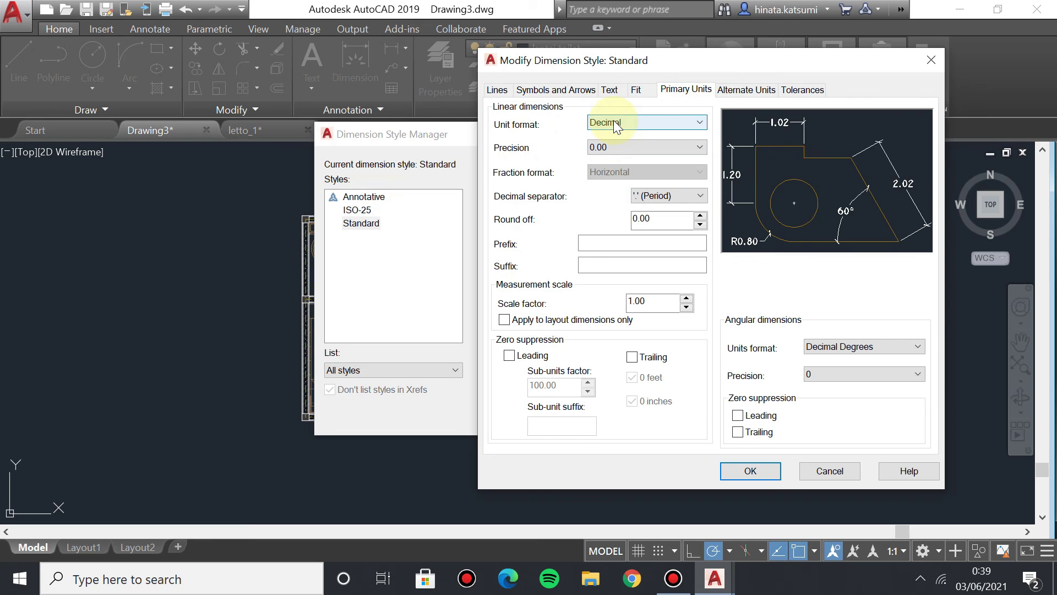
left_click(727, 89)
left_click(683, 90)
left_click(749, 471)
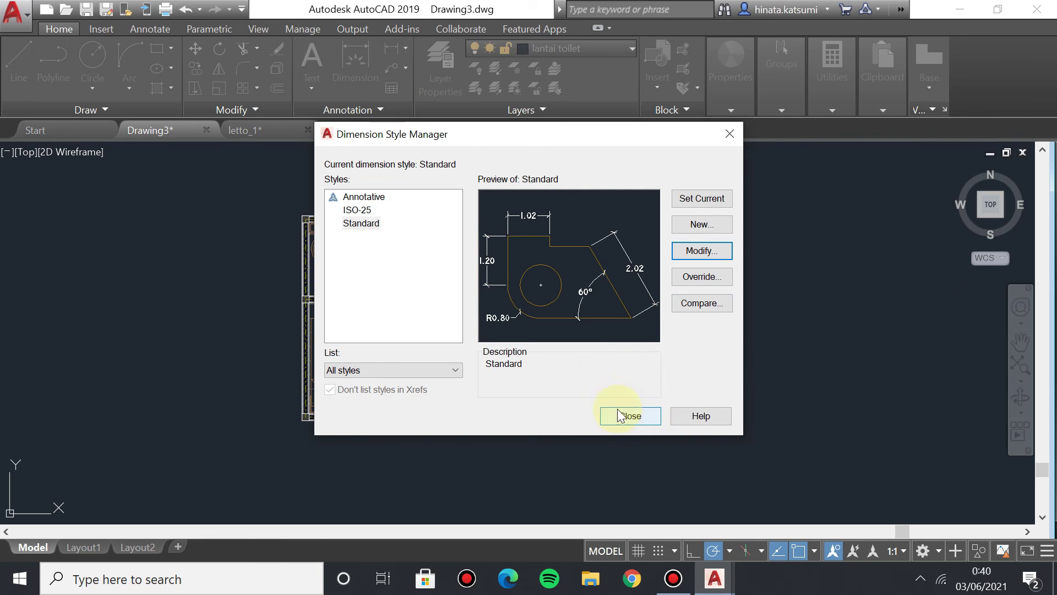
left_click(636, 420)
Make ukuran the current layer.
scroll(420, 300, "up", 3)
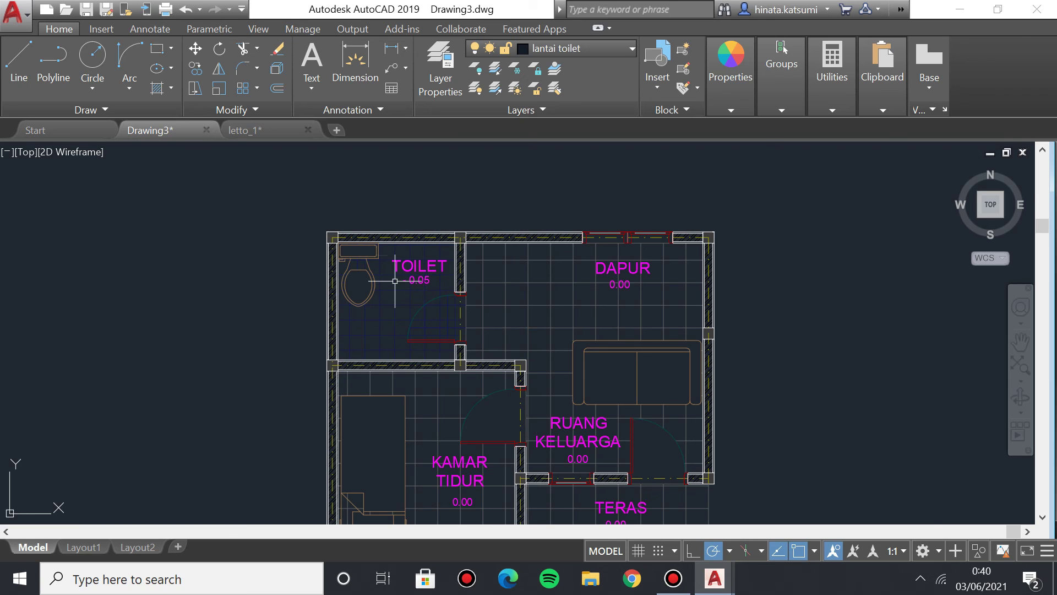
scroll(345, 215, "up", 4)
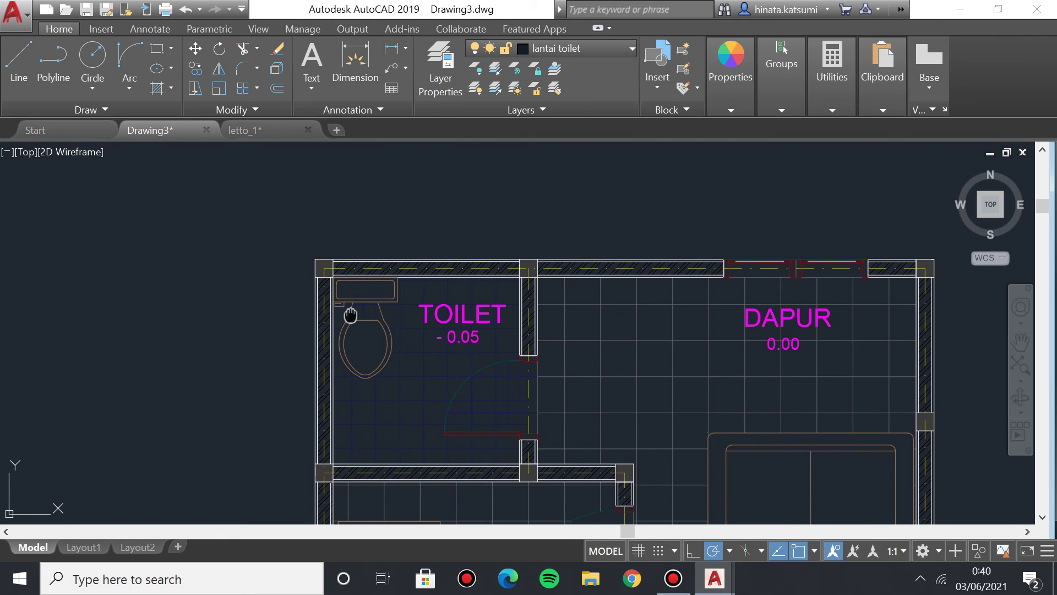
scroll(299, 287, "up", 2)
left_click(566, 48)
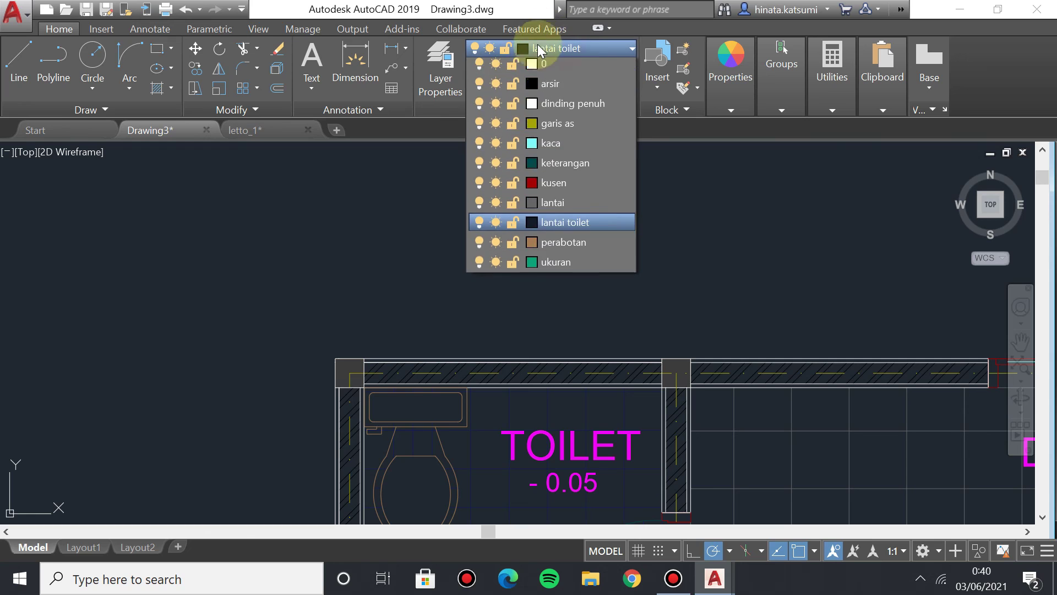
left_click(557, 267)
Draw a 0.30 line straight up from the centre of the column at the toilet's upper-left corner.
scroll(368, 320, "up", 2)
key("l")
key("Return")
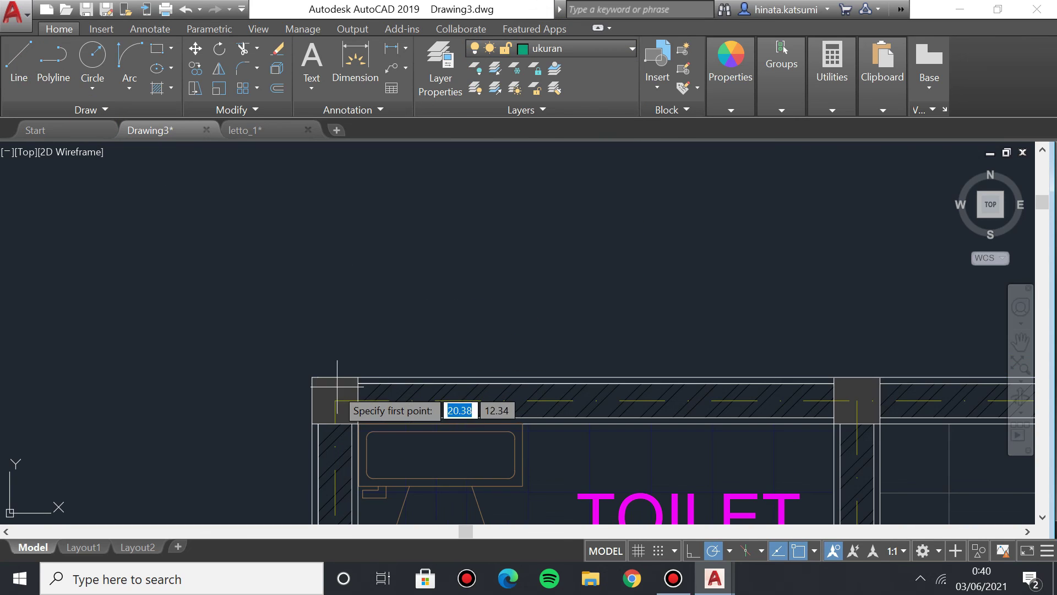
left_click(335, 400)
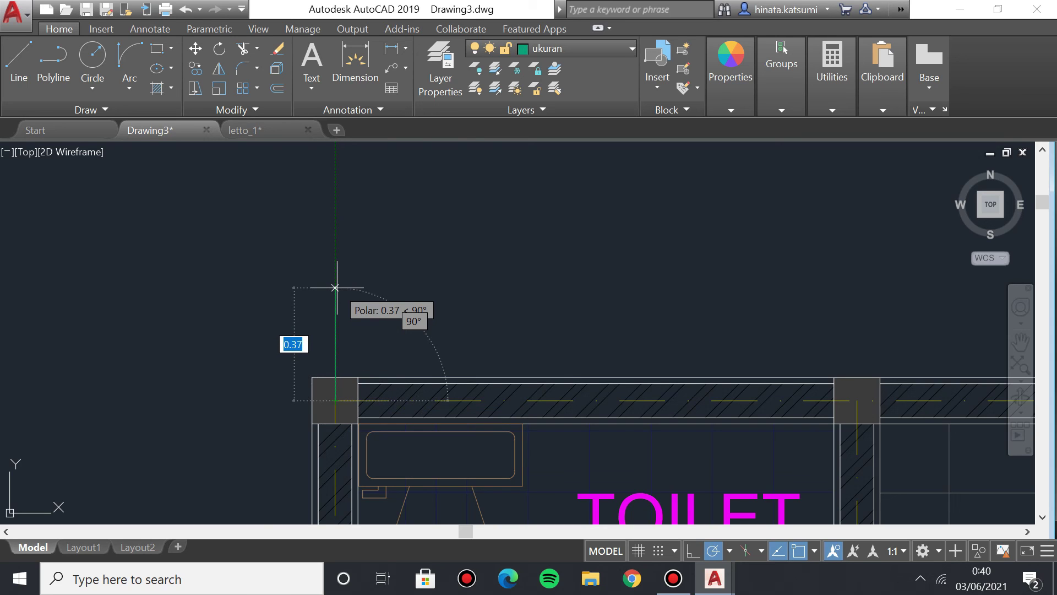
type("0.")
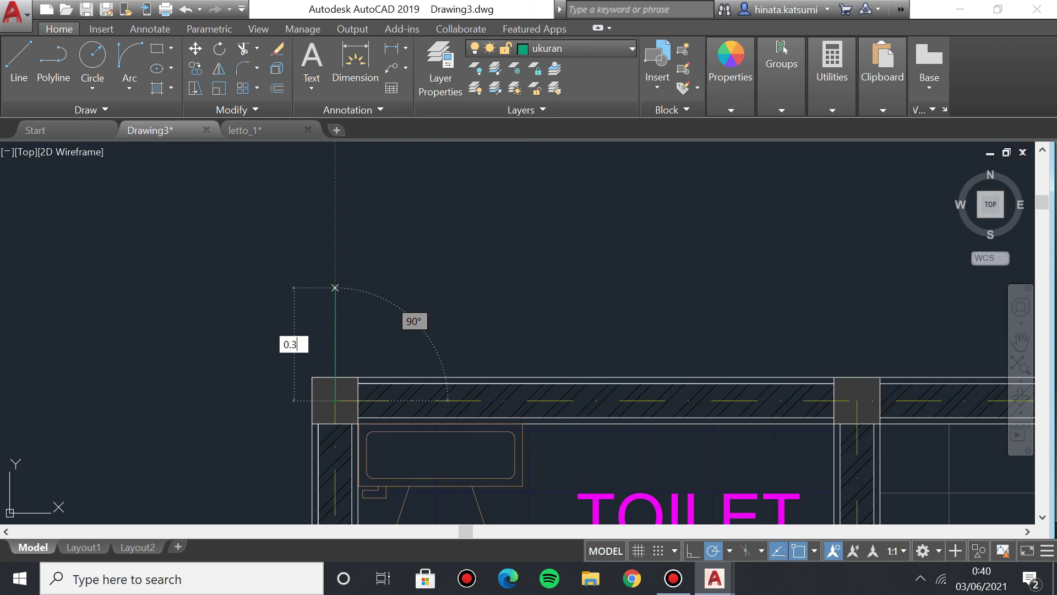
type("30")
key("Return")
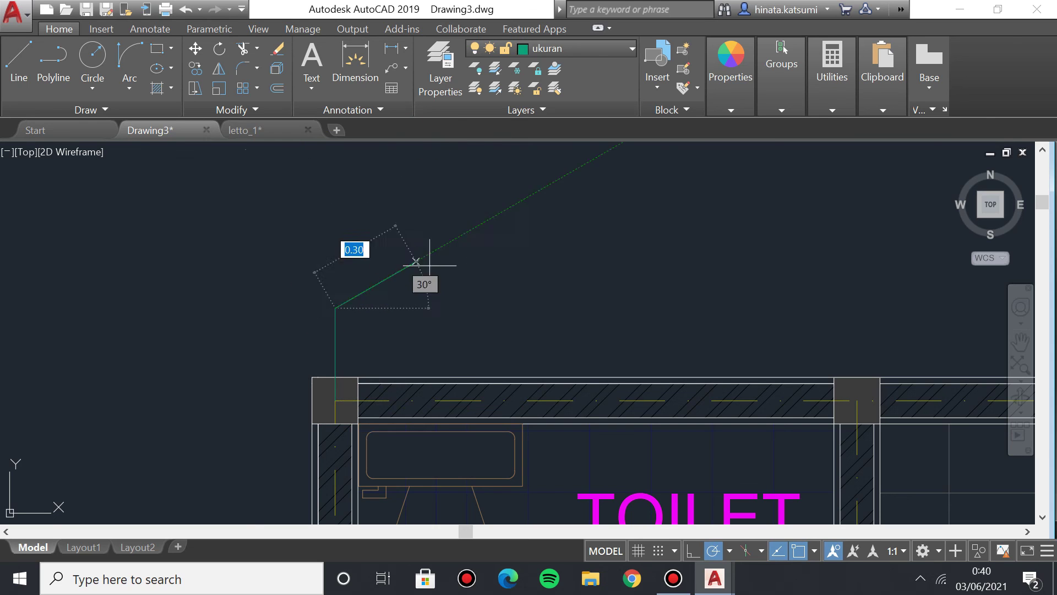
key("Escape")
Turn on Ortho mode and draw a 0.30 line straight up from the centre of the column between TOILET and DAPUR.
middle_click_drag(547, 302, 484, 302)
left_click(29, 65)
left_click(379, 335)
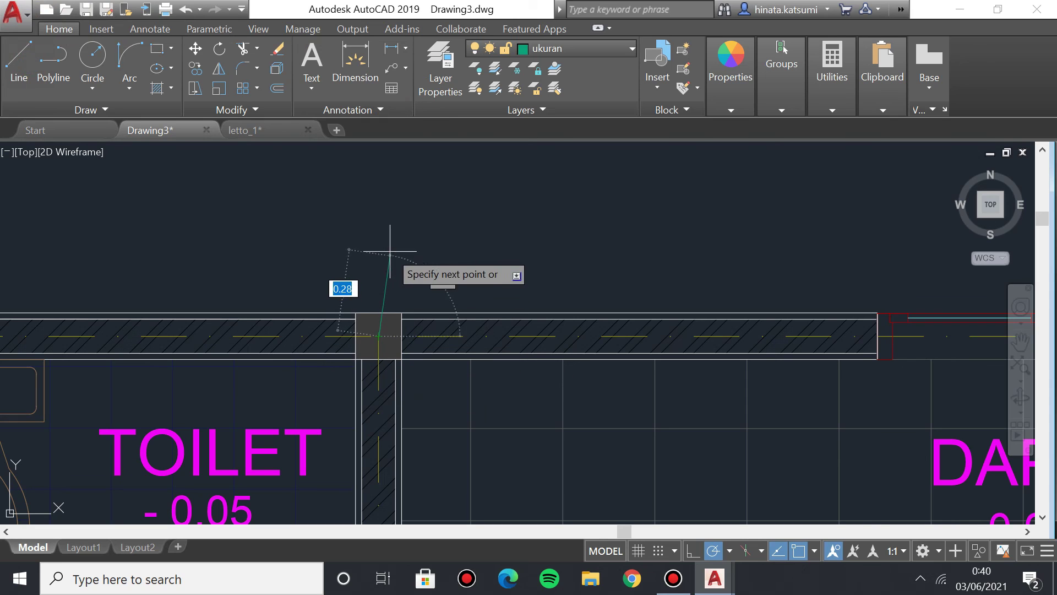
left_click(693, 550)
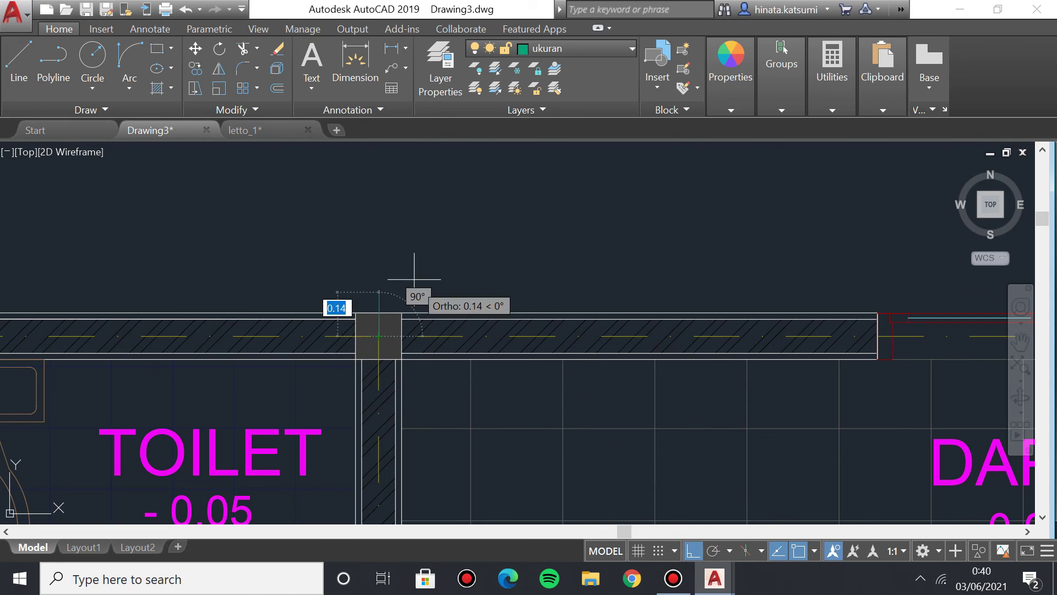
type("0")
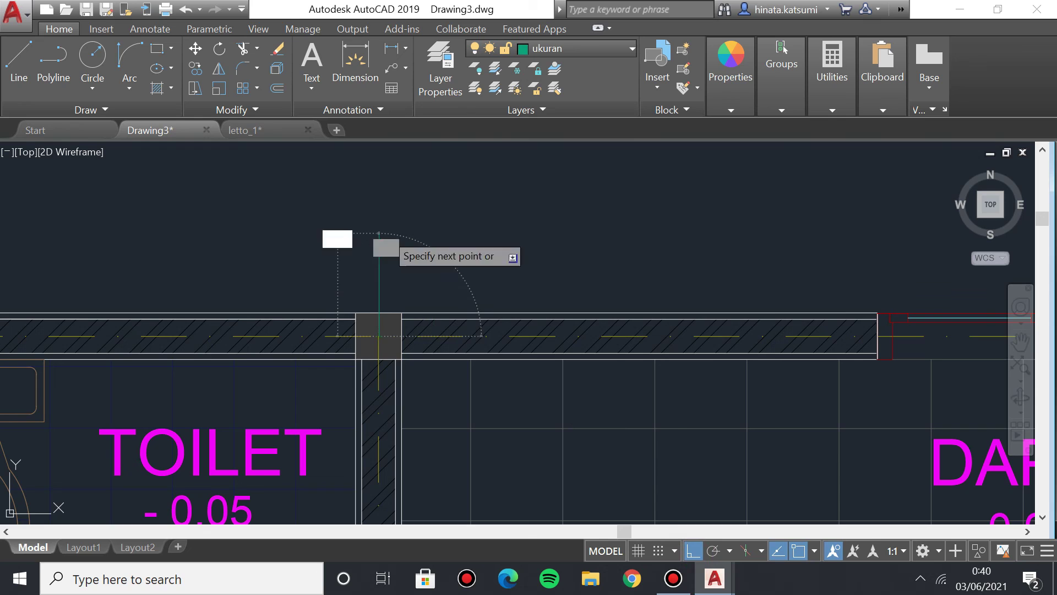
Draw a 0.30 line straight up from the centre of the column at DAPUR's upper-right corner.
scroll(253, 253, "down", 2)
scroll(366, 330, "up", 2)
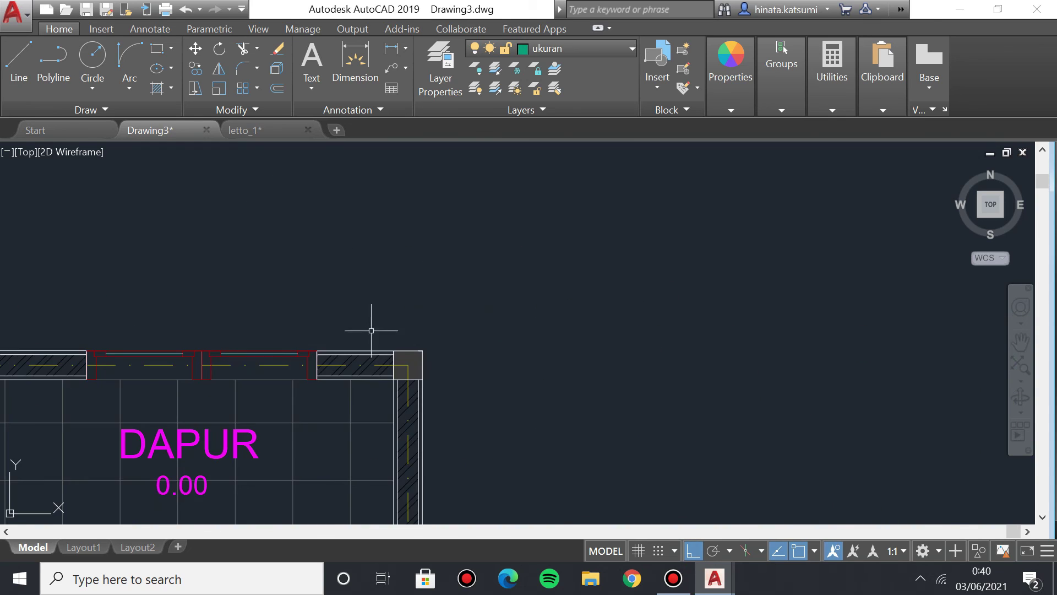
scroll(337, 324, "up", 2)
left_click(21, 60)
left_click(397, 377)
type("0")
key("Return")
key("Escape")
Draw a 0.30 horizontal line outward to the right from the same DAPUR corner column's centre.
left_click(19, 55)
left_click(397, 376)
type("0.30")
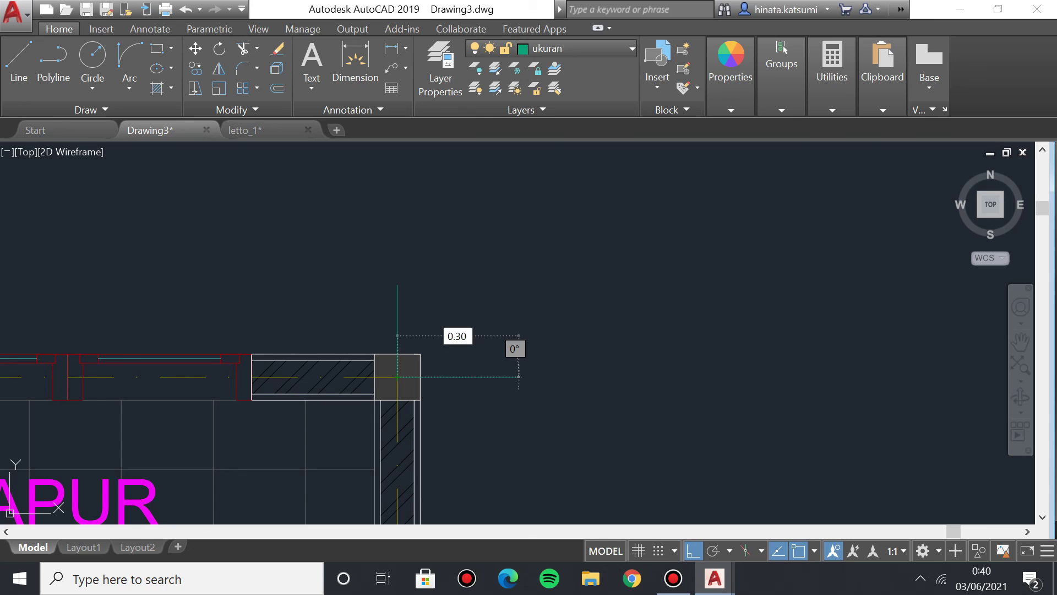
key("Return")
scroll(515, 394, "down", 2)
scroll(545, 413, "up", 2)
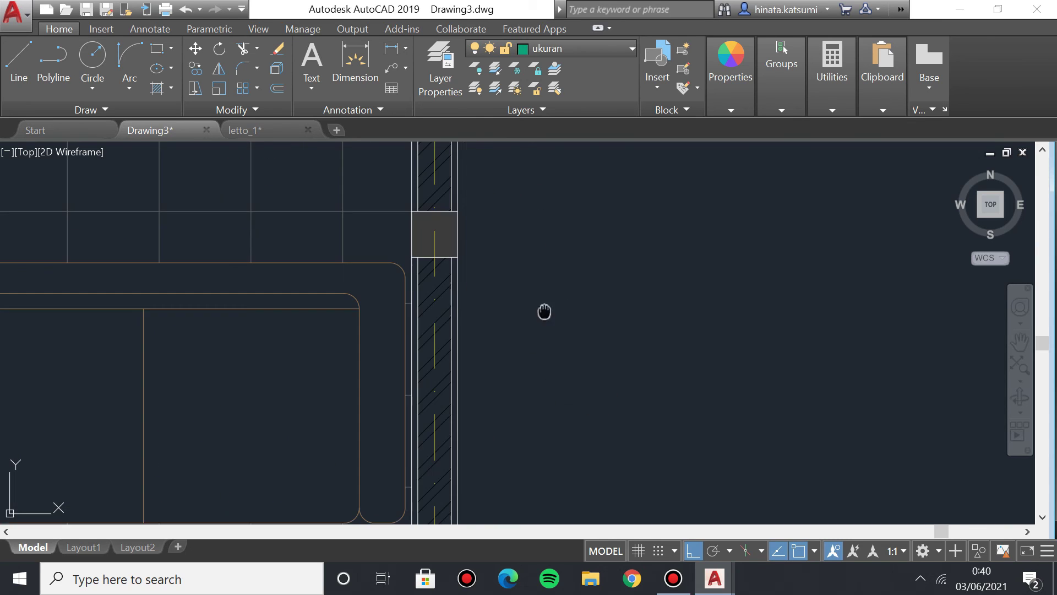
middle_click_drag(540, 305, 559, 449)
left_click(18, 57)
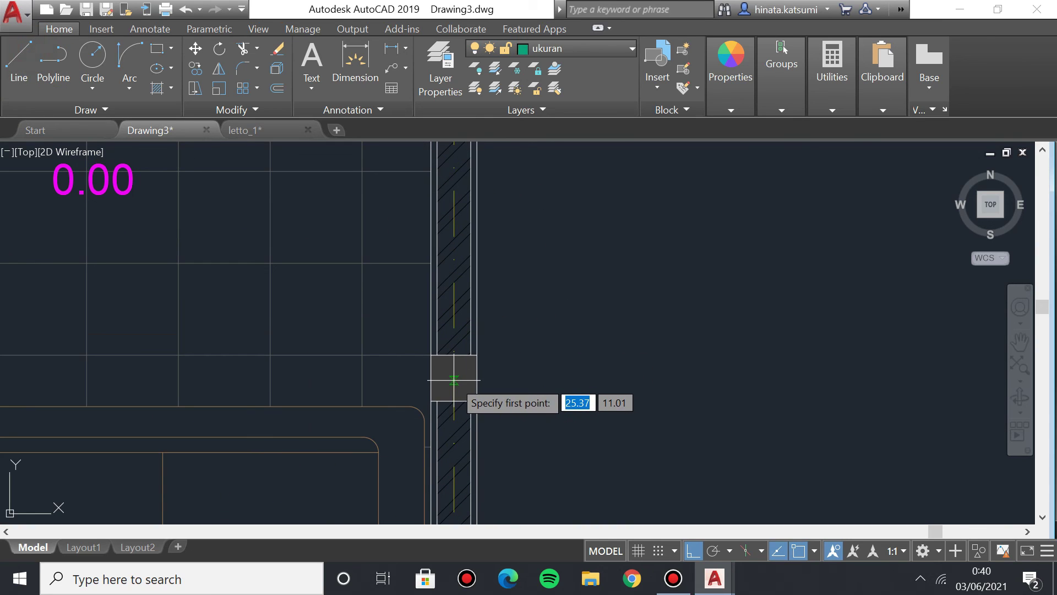
scroll(455, 379, "up", 2)
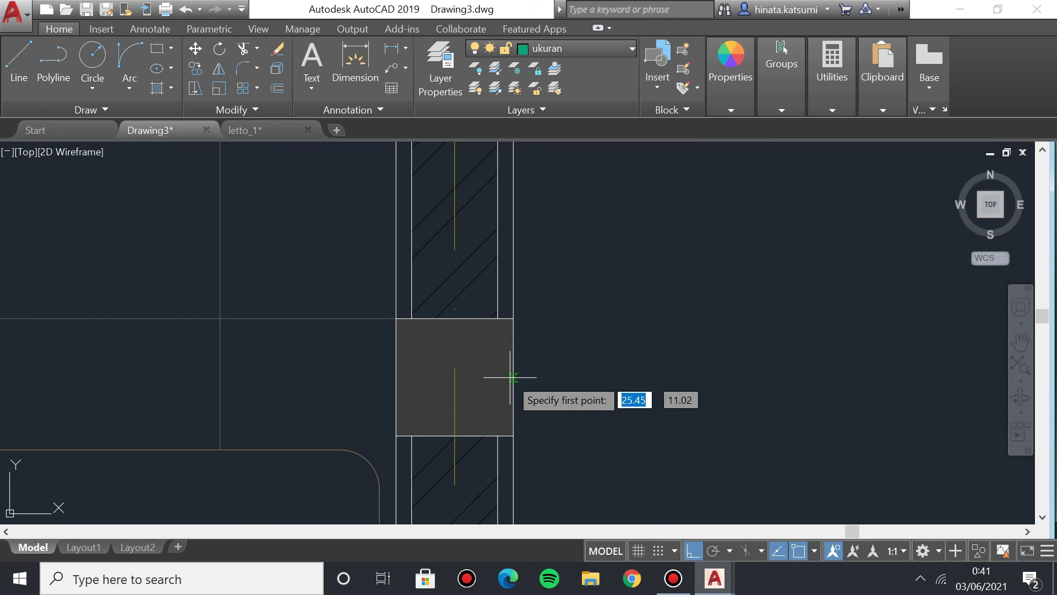
left_click(455, 387)
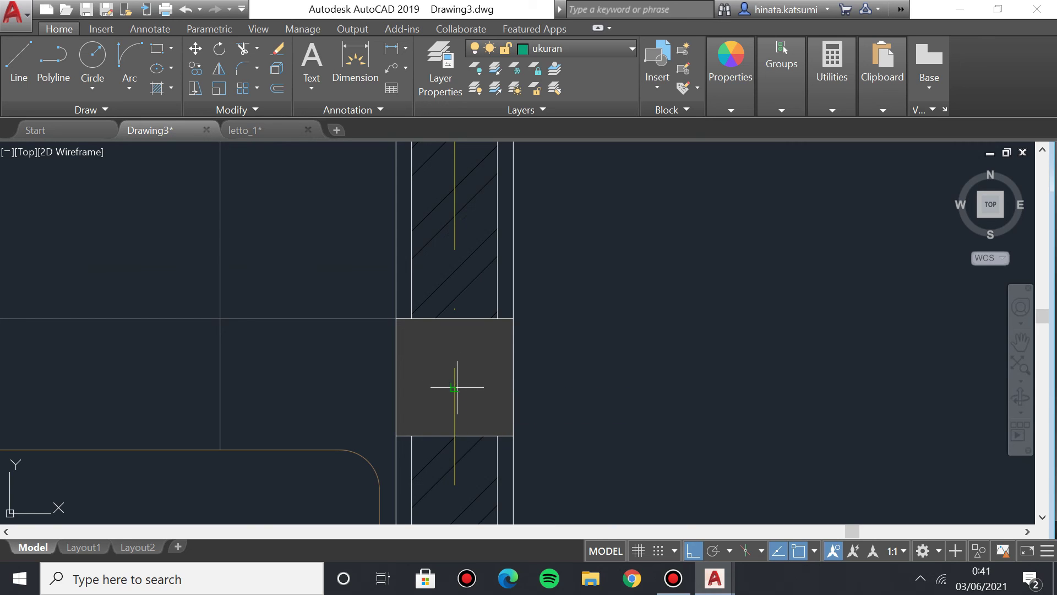
key("Escape")
left_click(28, 51)
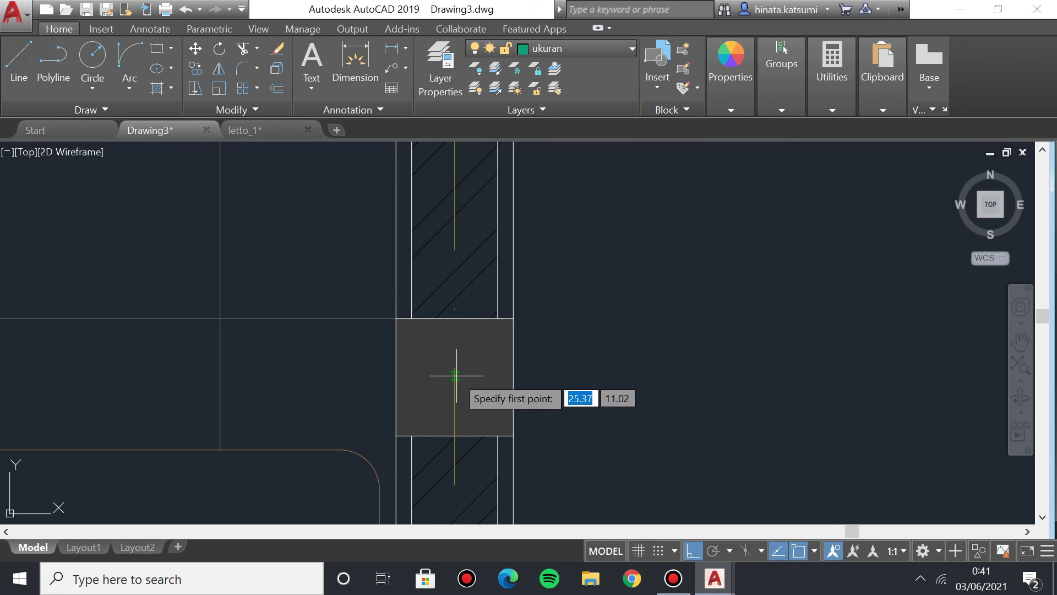
left_click(455, 380)
Draw a 1.2 line straight down the right wall from the centre of DAPUR's upper-right corner column.
scroll(493, 302, "down", 5)
middle_click_drag(494, 302, 469, 437)
scroll(334, 200, "up", 2)
left_click(19, 57)
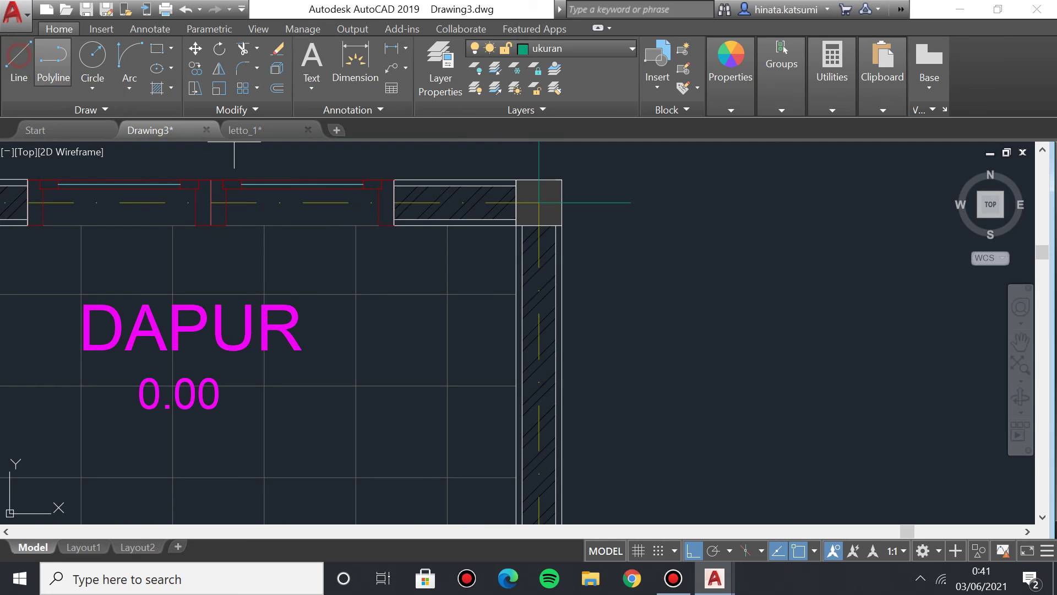
left_click(539, 203)
type("1.2")
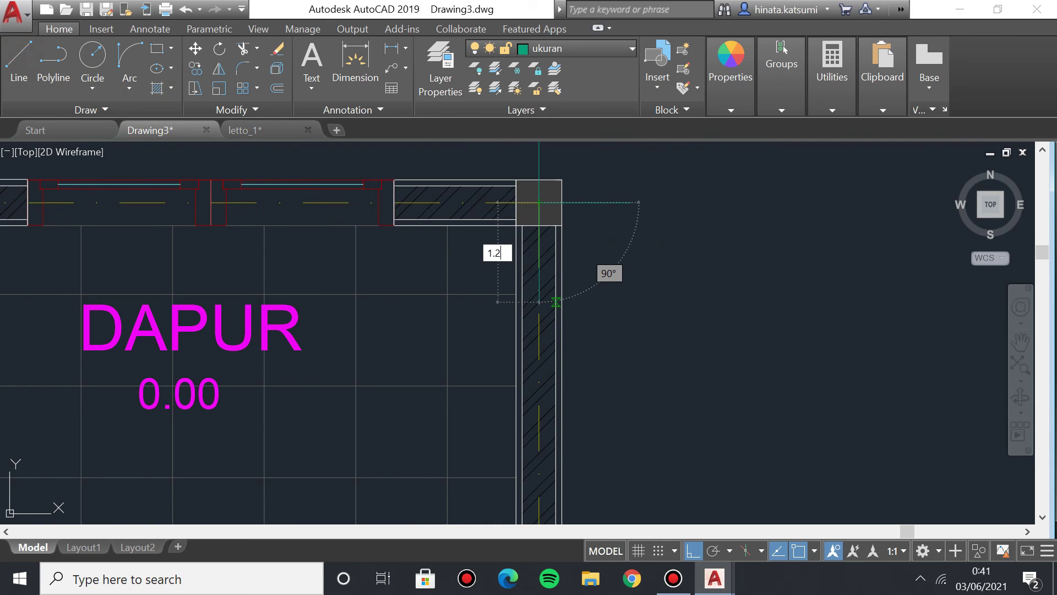
key("Return")
scroll(593, 376, "down", 3)
middle_click_drag(616, 518, 567, 394)
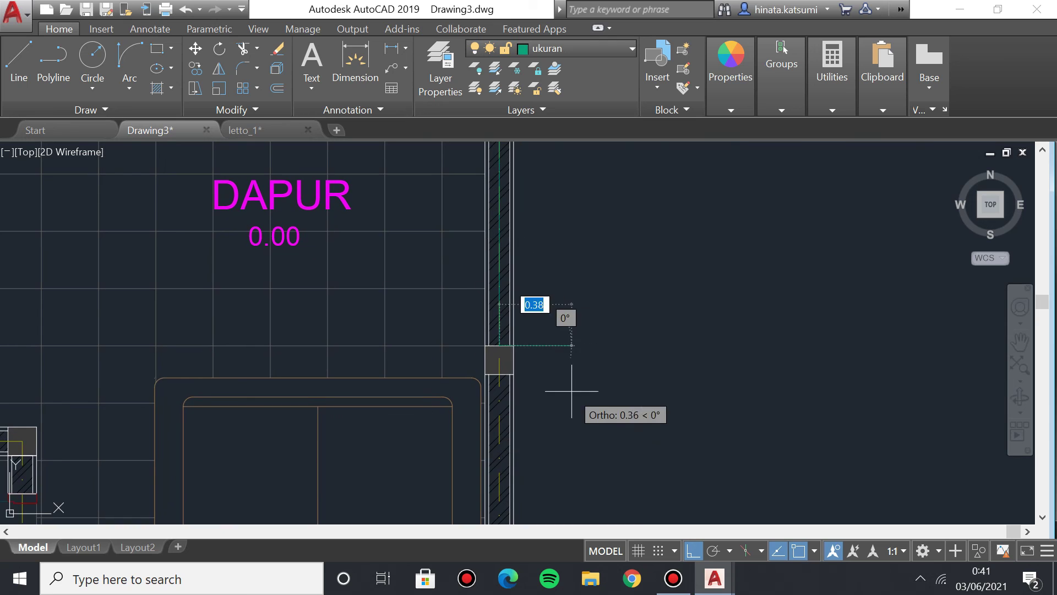
middle_click_drag(557, 333, 540, 429)
left_click(502, 423)
key("Escape")
middle_click_drag(495, 418, 495, 501)
scroll(457, 441, "down", 2)
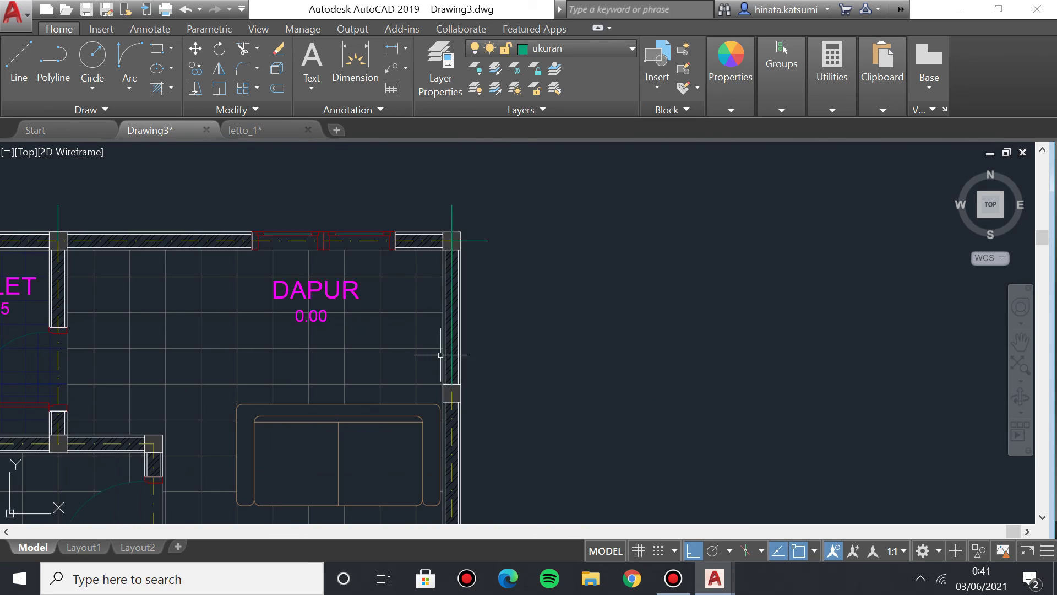
scroll(442, 395, "up", 5)
scroll(467, 402, "up", 2)
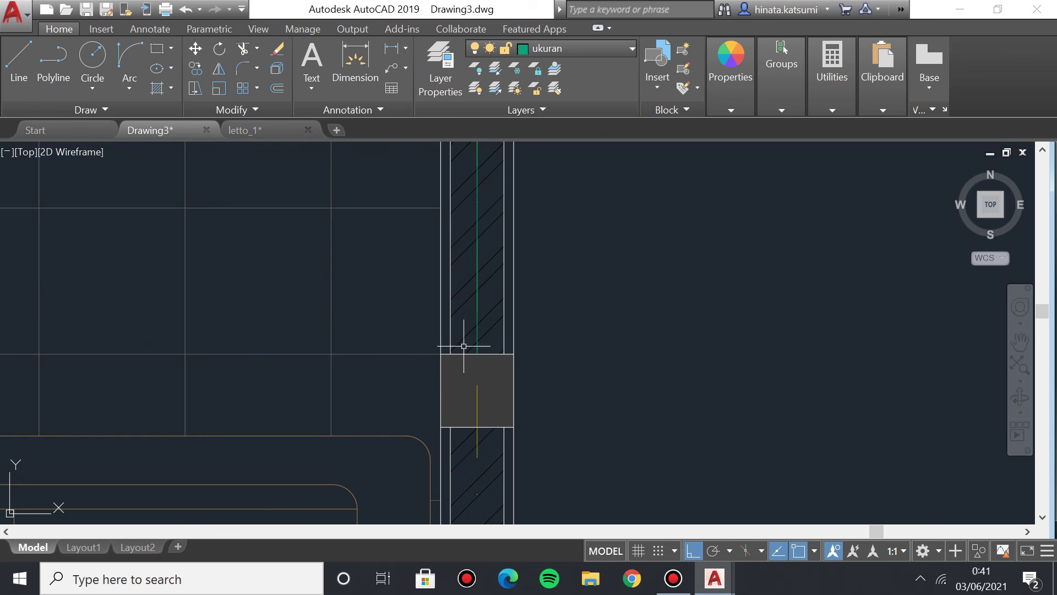
scroll(467, 351, "down", 2)
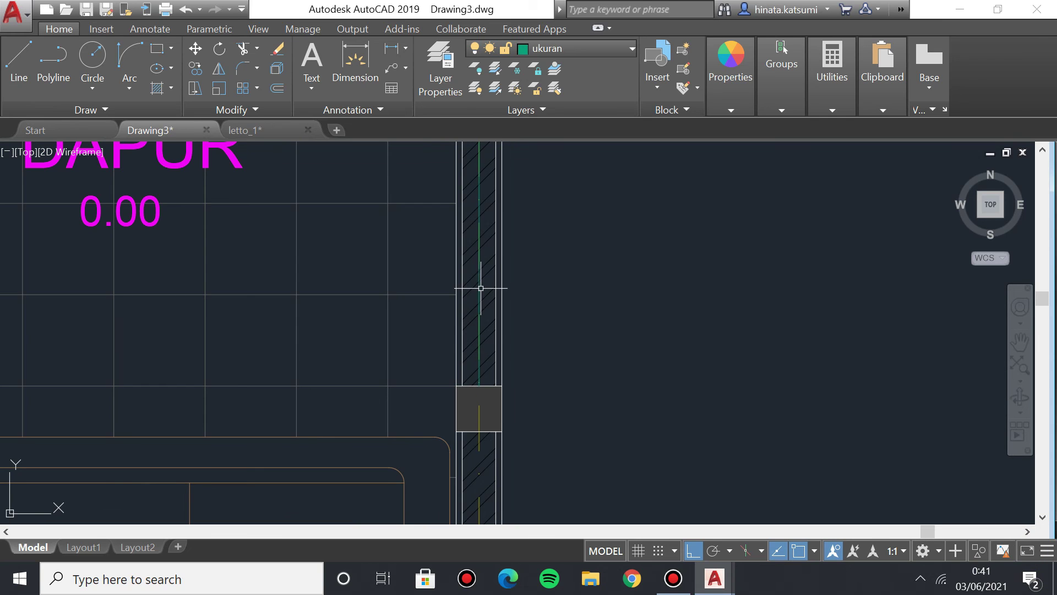
Draw a 0.30 horizontal line outward to the right from the centre of the column at RUANG KELUARGA's lower-right corner.
middle_click_drag(478, 302, 528, 224)
scroll(529, 224, "down", 3)
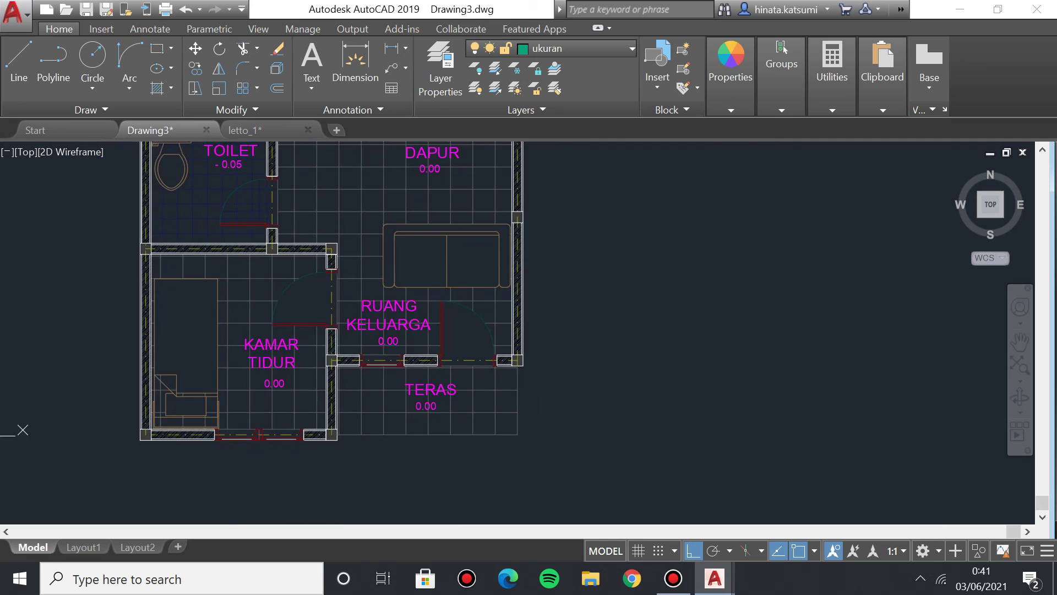
scroll(510, 370, "up", 3)
scroll(510, 371, "up", 1)
left_click(21, 74)
scroll(517, 394, "up", 2)
left_click(513, 370)
type("0.3")
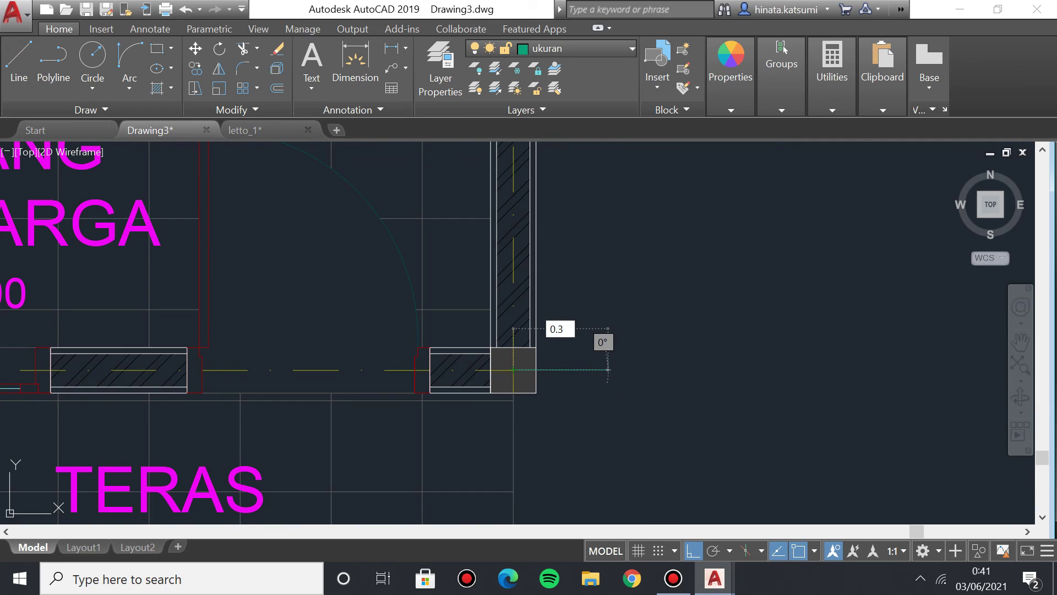
type("0")
key("Return")
key("Return")
Draw a 0.30 line straight down from TERAS's lower-right floor corner.
middle_click_drag(518, 447, 554, 145)
left_click(19, 61)
left_click(549, 372)
type("0.6")
key("Return")
key("Return")
Draw a 0.30 line straight down from the centre of the column at KAMAR TIDUR's lower-right corner.
scroll(99, 260, "down", 2)
middle_click_drag(99, 260, 739, 300)
scroll(739, 301, "up", 5)
left_click(19, 61)
left_click(527, 307)
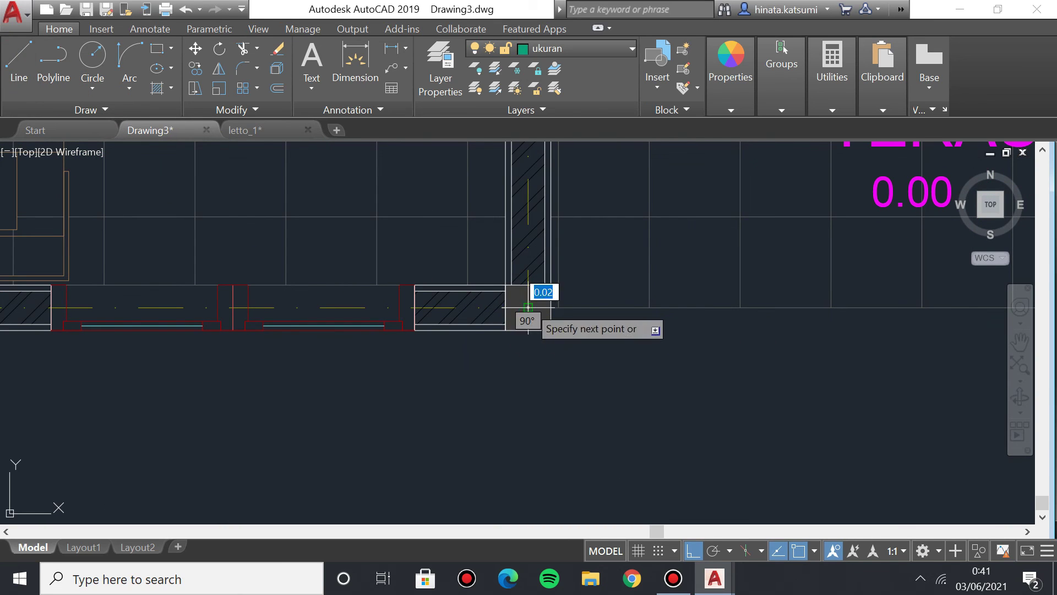
type("0.")
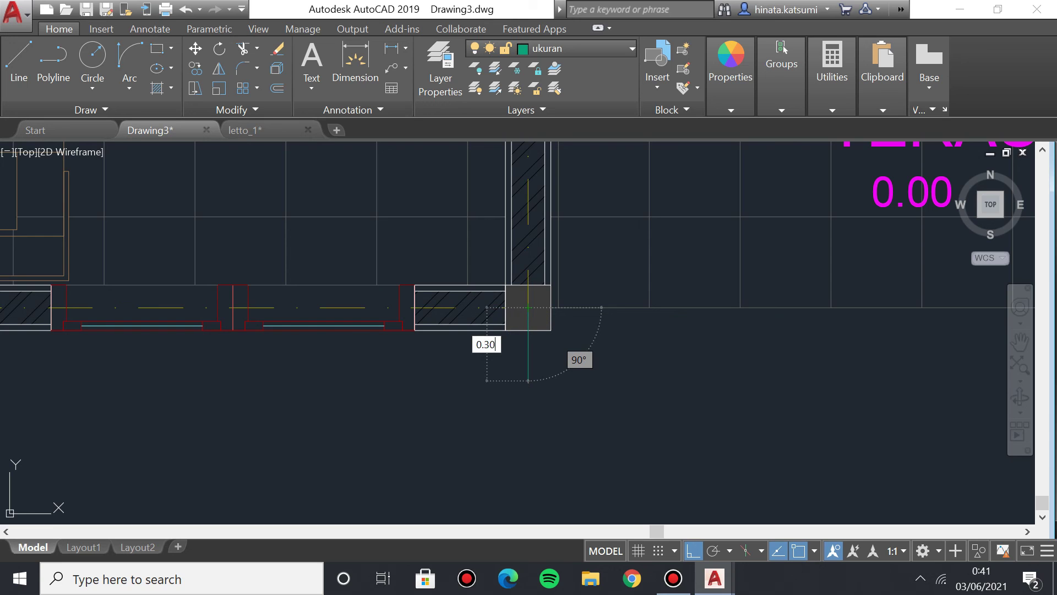
type("30")
key("Return")
Draw a 0.30 line straight down from the centre of the column at KAMAR TIDUR's lower-left corner.
middle_click_drag(272, 336, 802, 295)
left_click(18, 55)
left_click(302, 267)
type("0.30")
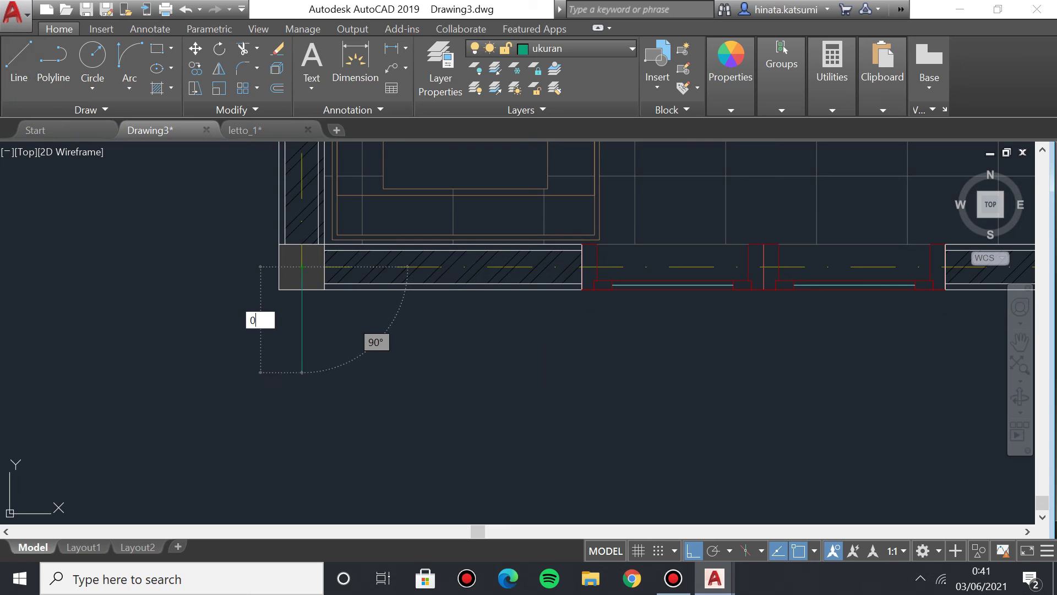
key("Return")
Draw a 0.30 horizontal line outward to the left from the same KAMAR TIDUR lower-left column's centre.
left_click(19, 55)
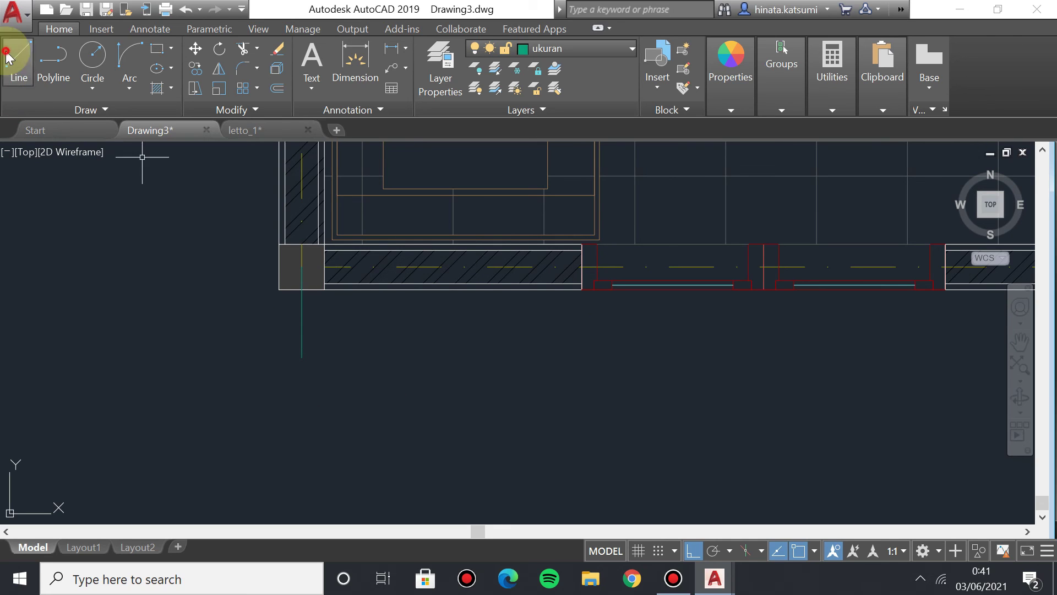
left_click(302, 267)
type("0.35")
key("Return")
Draw a 0.30 horizontal line outward to the left from the centre of the left-wall column between TOILET and KAMAR TIDUR.
scroll(426, 359, "down", 3)
scroll(426, 359, "up", 5)
middle_click_drag(427, 359, 504, 496)
left_click(19, 55)
scroll(338, 267, "up", 3)
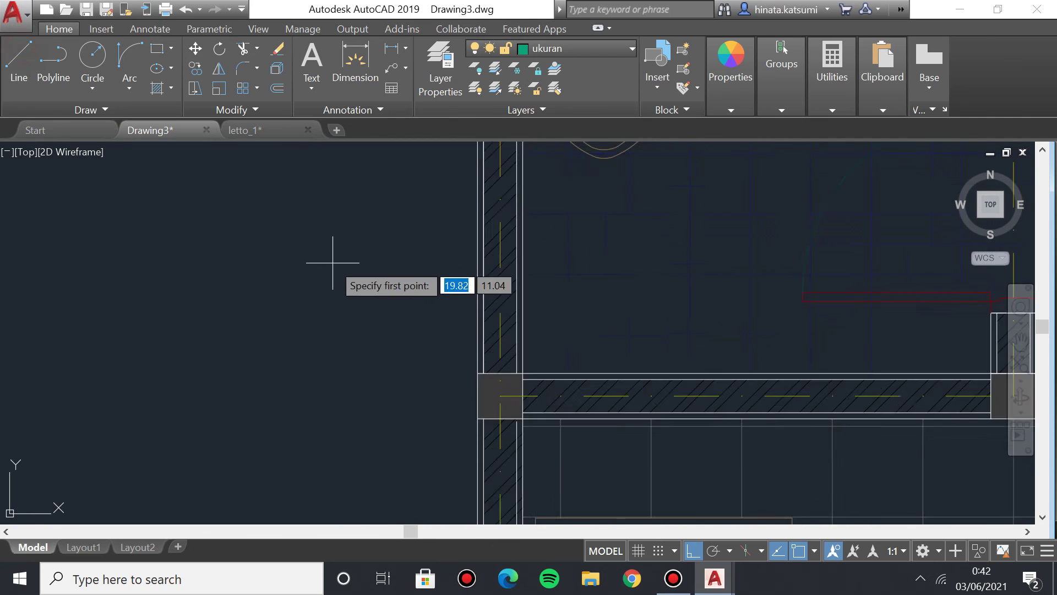
scroll(611, 462, "up", 4)
left_click(606, 478)
type("0.3")
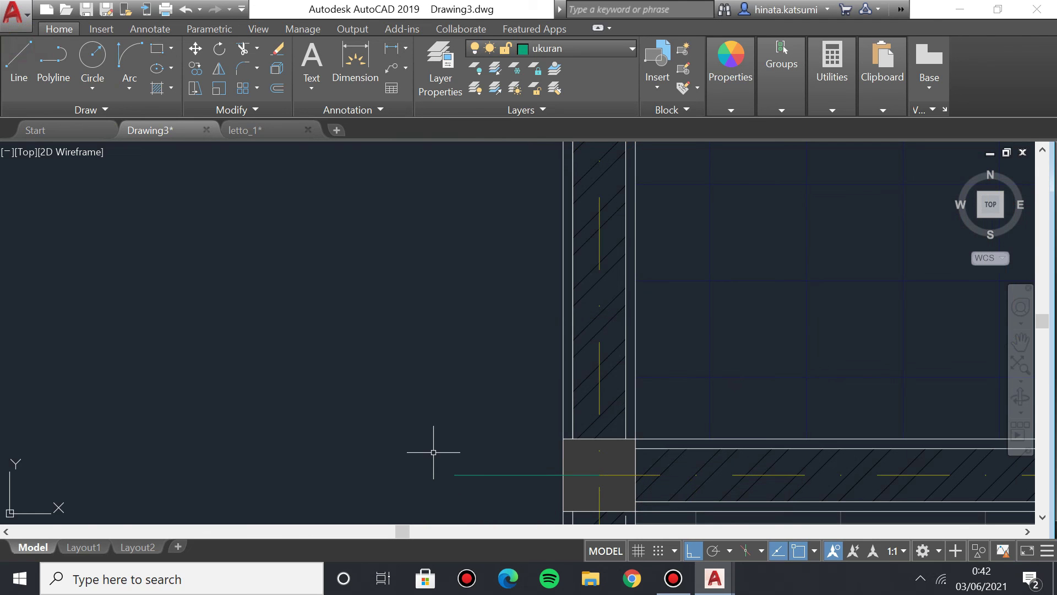
Try to draw a 1.20 line straight down the right wall from the centre of DAPUR's upper-right corner column.
scroll(433, 452, "down", 5)
mouse_move(547, 300)
middle_mouse_down()
mouse_move(366, 293)
mouse_move(415, 384)
mouse_move(412, 317)
middle_mouse_up()
left_click(19, 55)
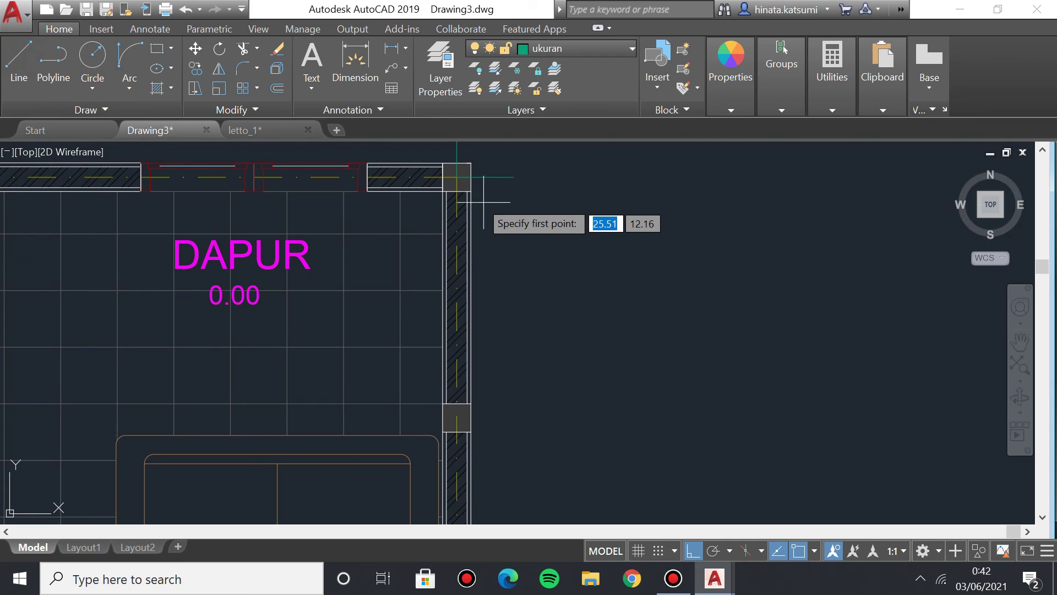
left_click(457, 177)
type("1.20")
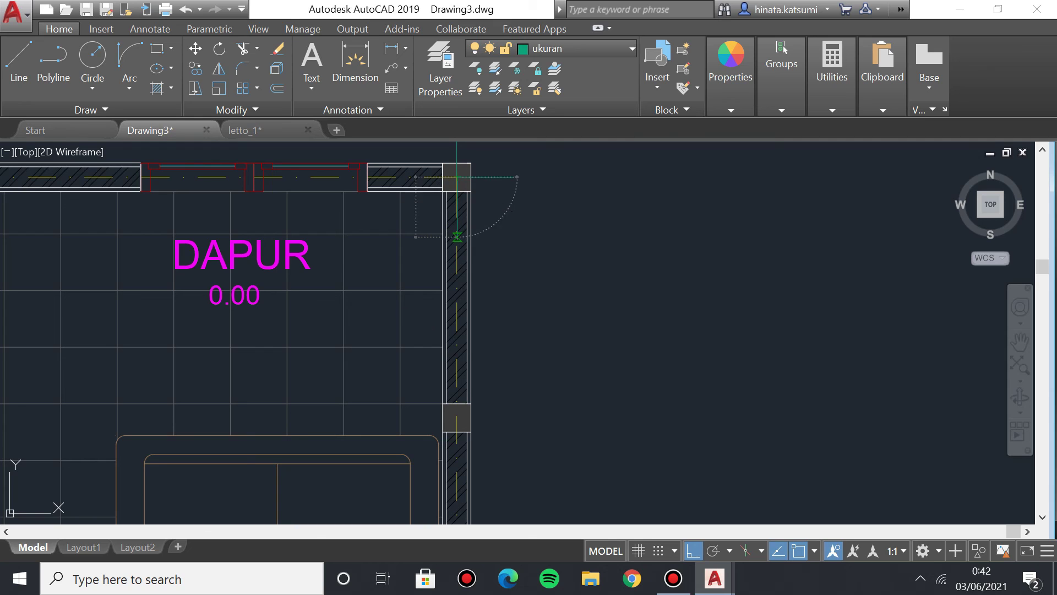
key("Return")
scroll(440, 394, "up", 4)
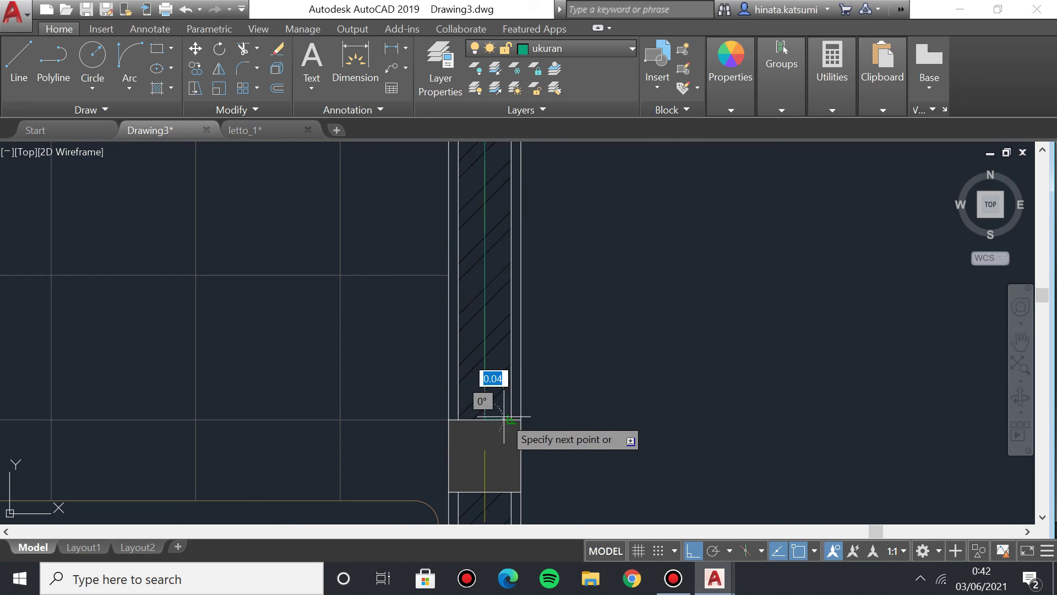
key("Escape")
middle_click_drag(444, 427, 442, 363)
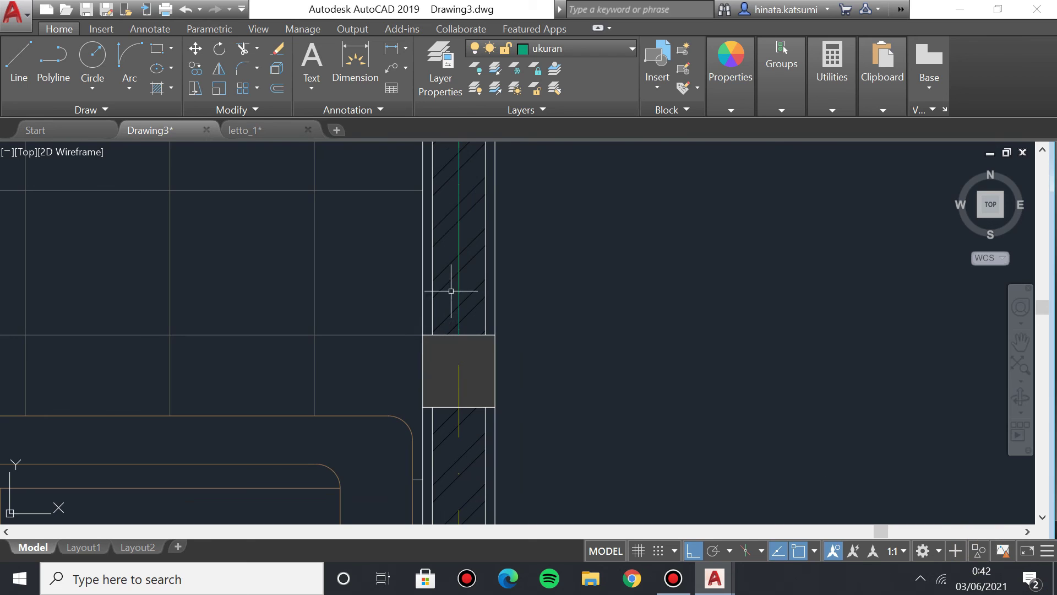
scroll(451, 291, "down", 4)
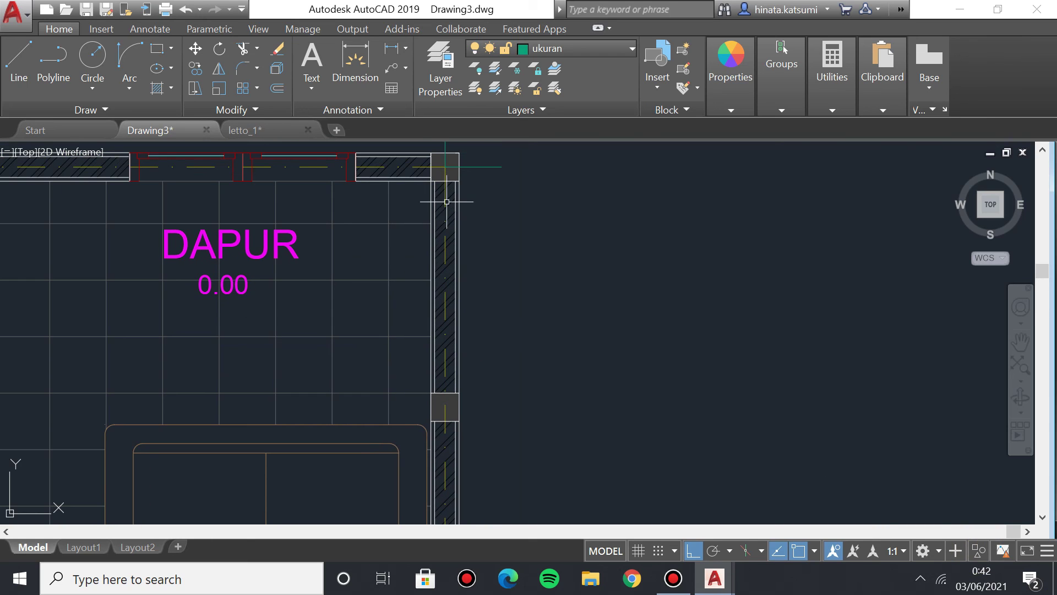
Draw a connected line from DAPUR's upper-right column centre down to the next right-wall column's centre, continuing 0.30 outward to the right.
left_click(18, 60)
left_click(445, 166)
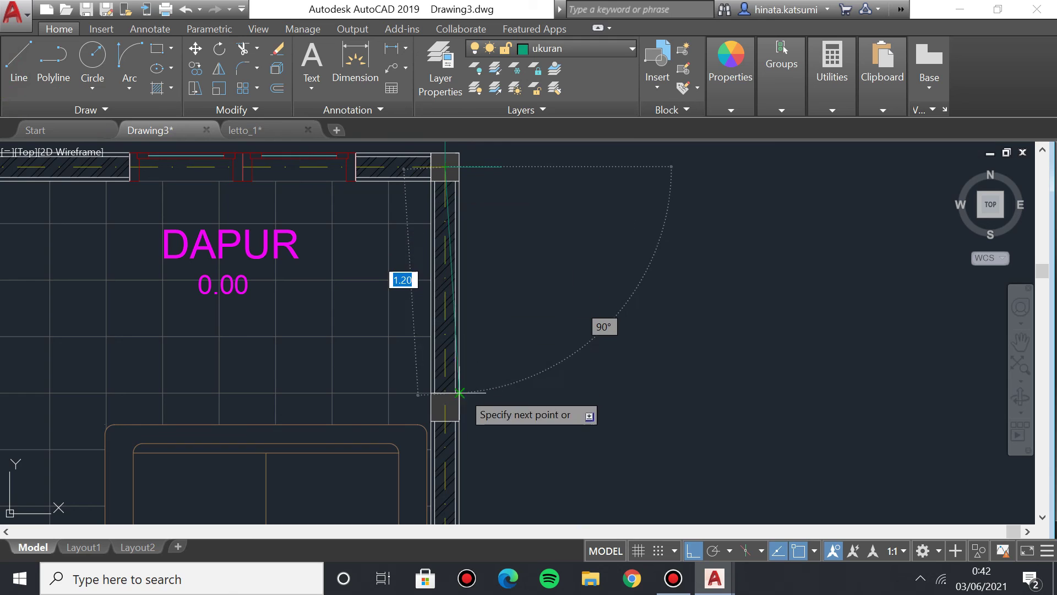
scroll(441, 400, "up", 4)
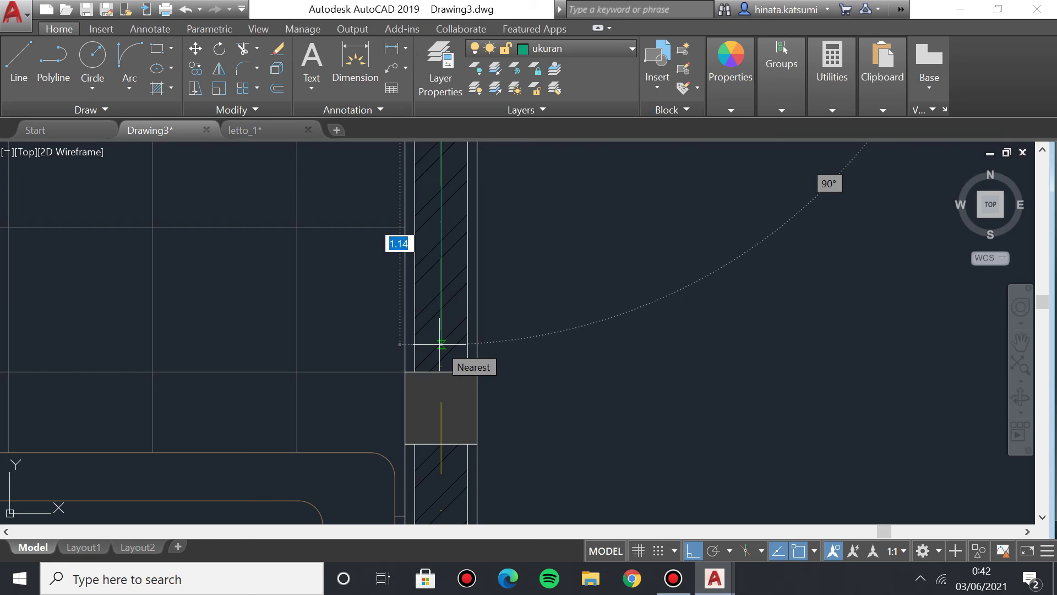
scroll(414, 334, "down", 2)
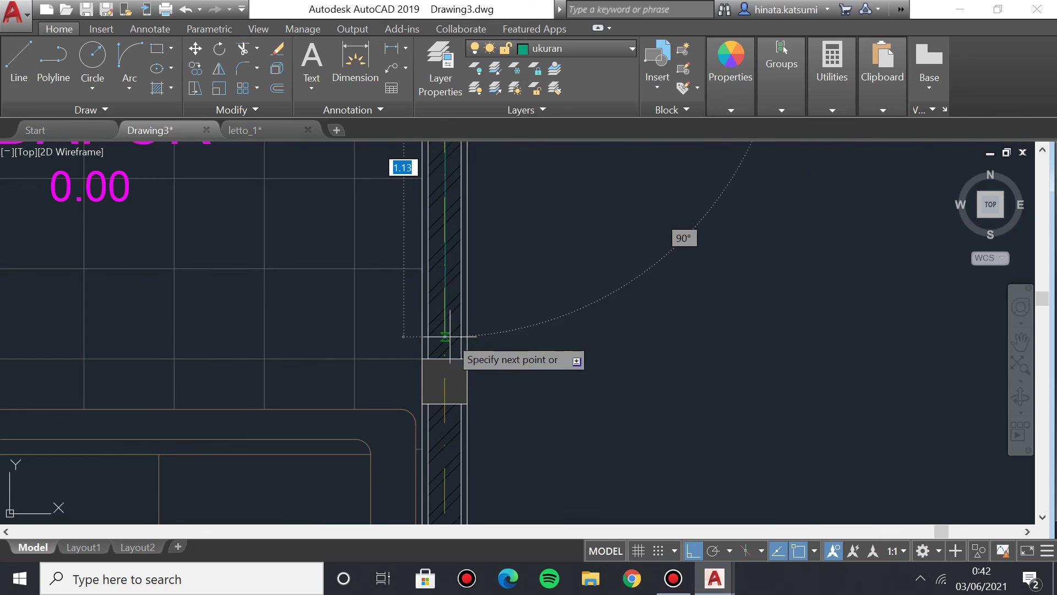
middle_click_drag(440, 294, 467, 379)
middle_click_drag(437, 321, 439, 344)
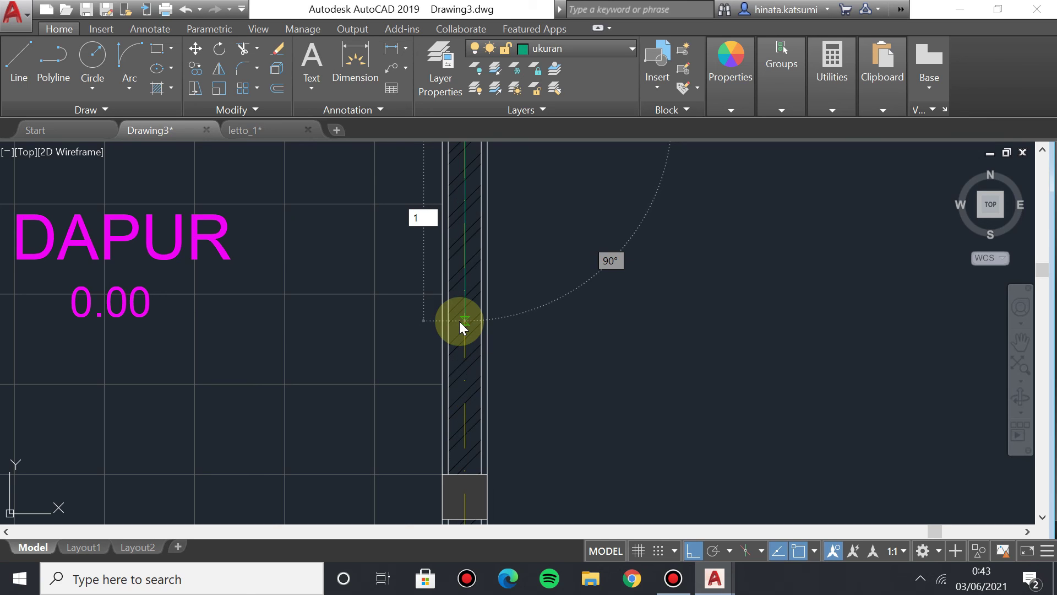
key("BackSpace")
type("1")
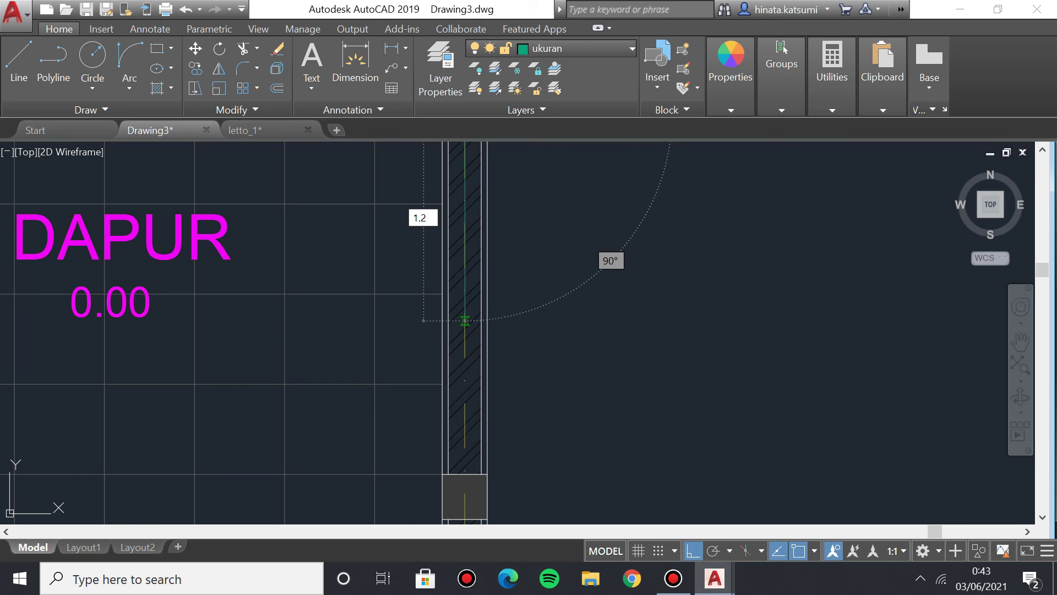
key("Return")
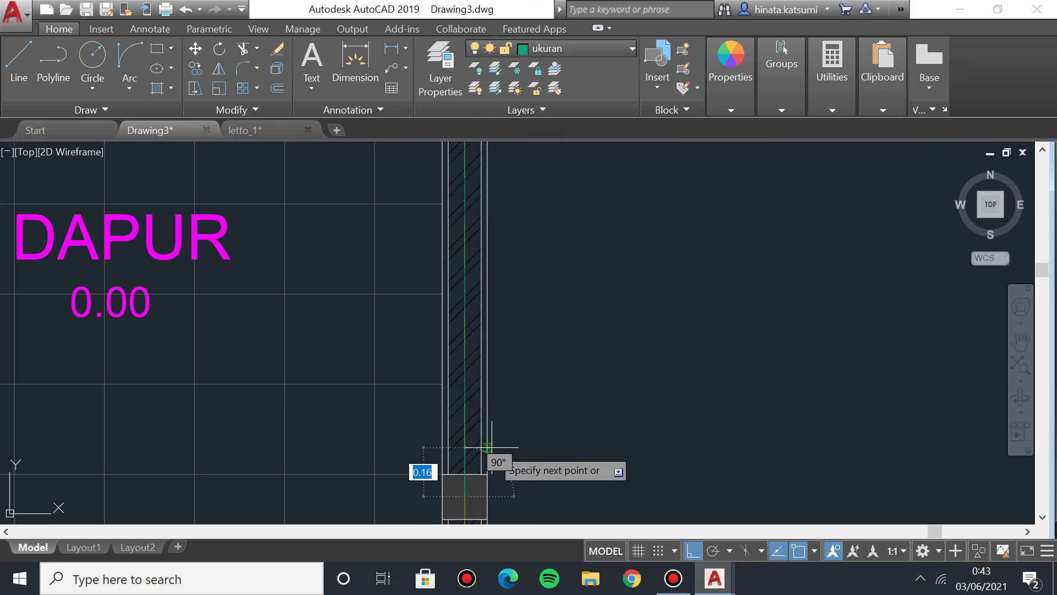
middle_click_drag(567, 489, 527, 436)
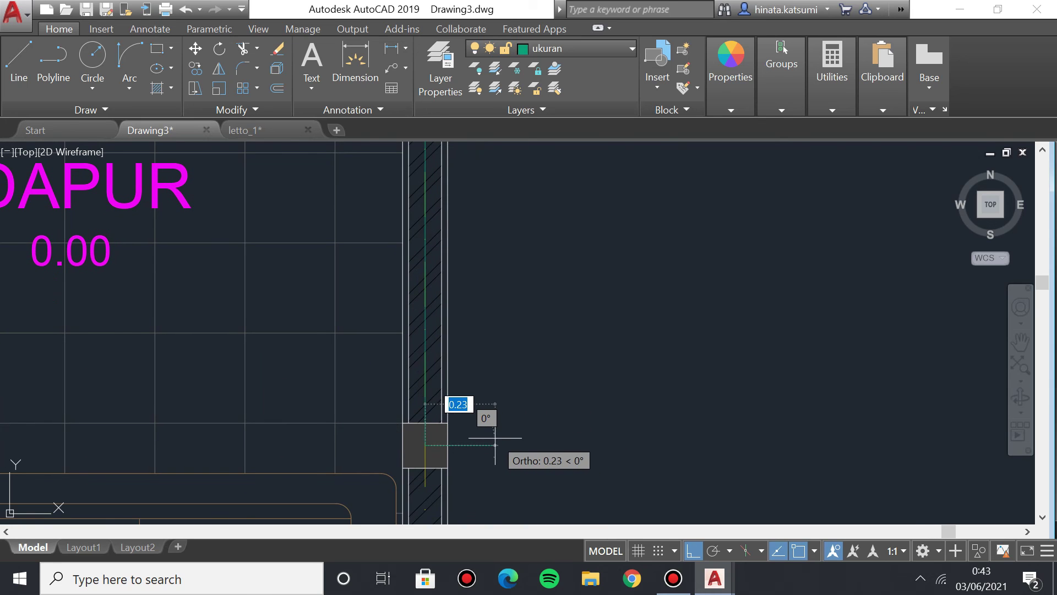
type("0.30")
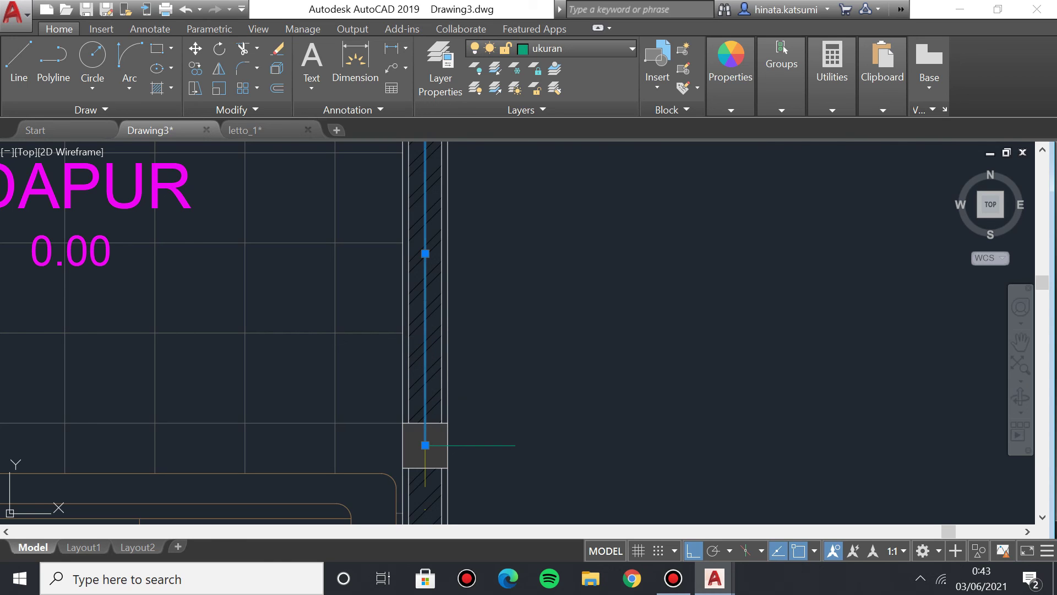
Dimension the span between the lower ends of KAMAR TIDUR's two bottom guide lines, placing the dimension line 0.10 below them.
scroll(365, 267, "down", 6)
scroll(359, 378, "up", 2)
scroll(385, 271, "up", 2)
left_click(351, 62)
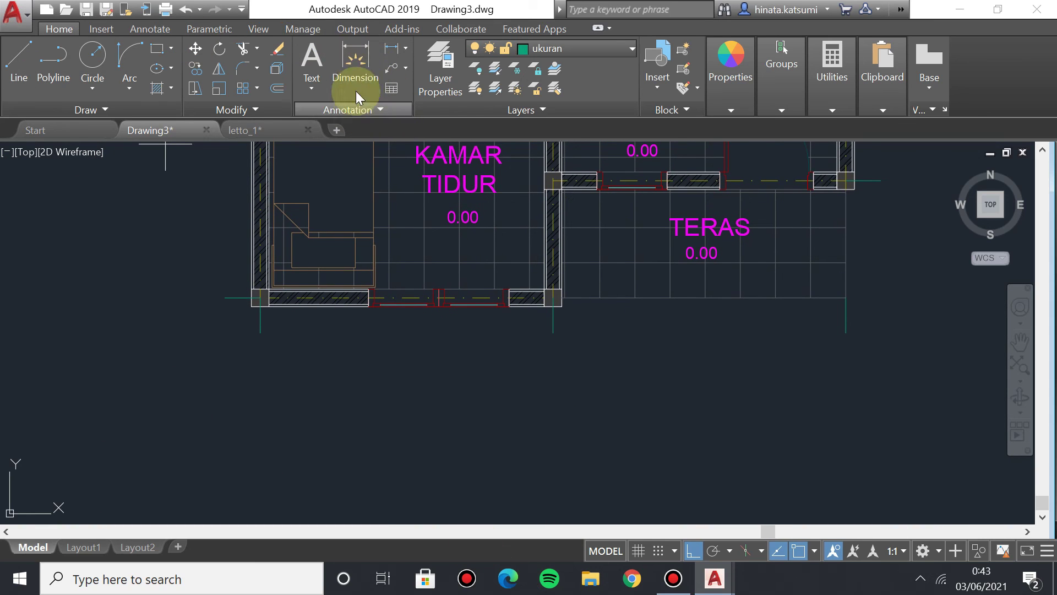
left_click(354, 62)
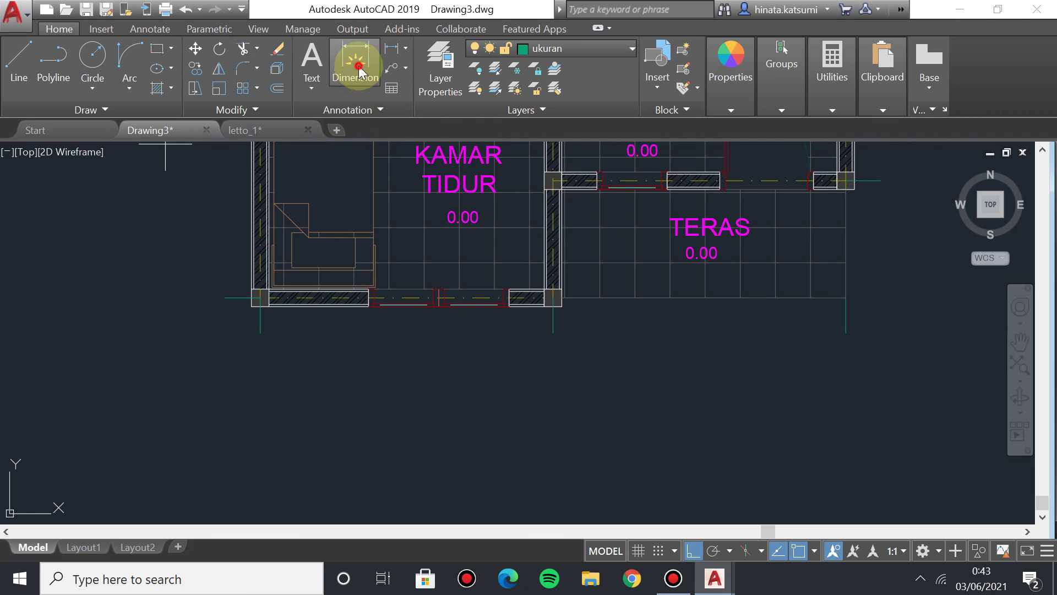
left_click(258, 332)
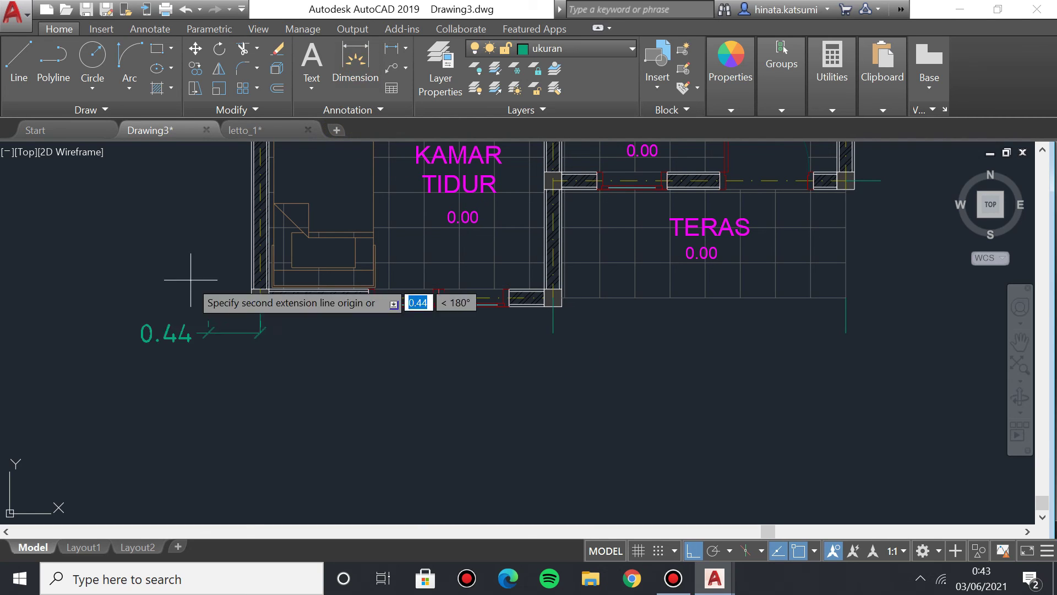
left_click(553, 333)
type("0.")
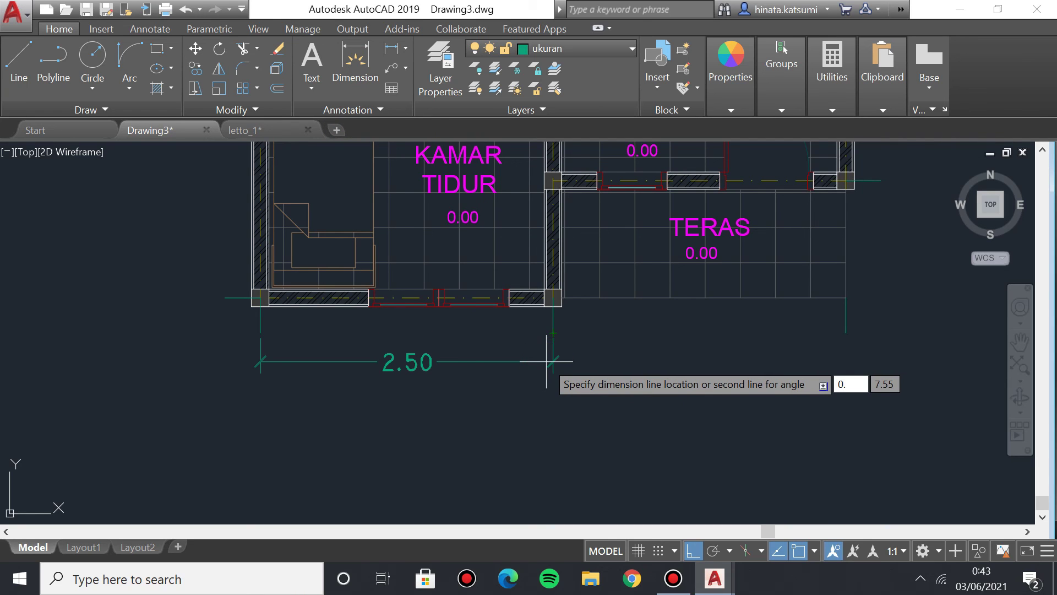
type("10")
key("Return")
Dimension the TERAS width from KAMAR TIDUR's lower-right guide line to the TERAS corner guide line, in line with the first dimension.
scroll(552, 365, "up", 5)
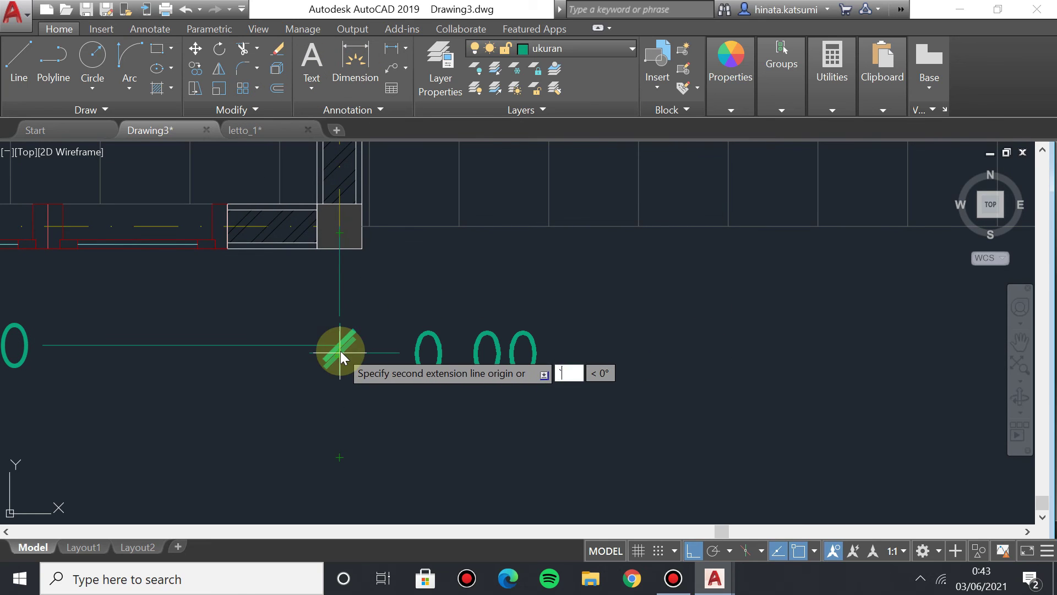
left_click(357, 66)
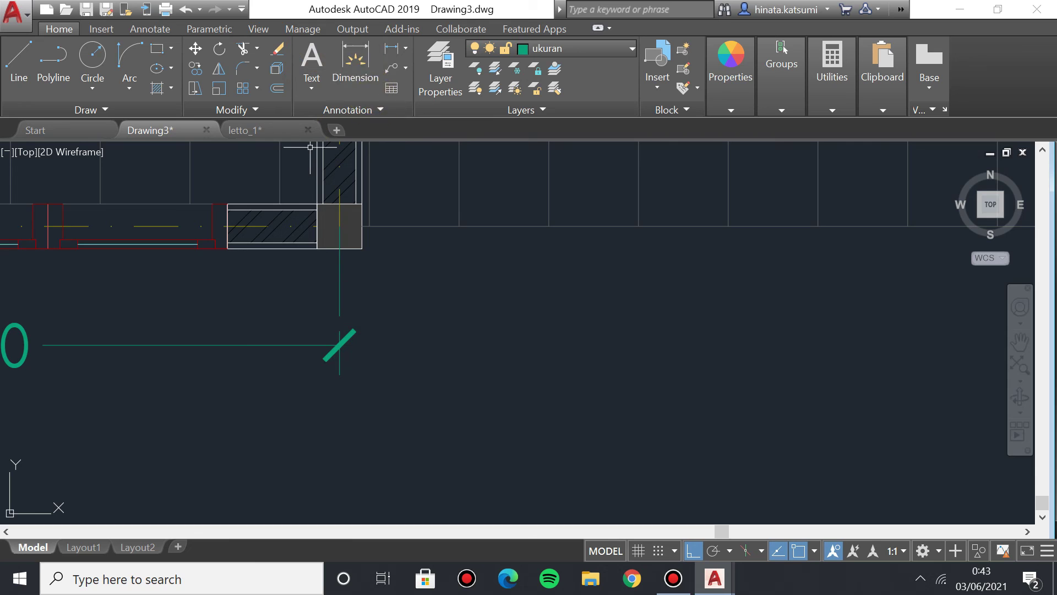
left_click(339, 345)
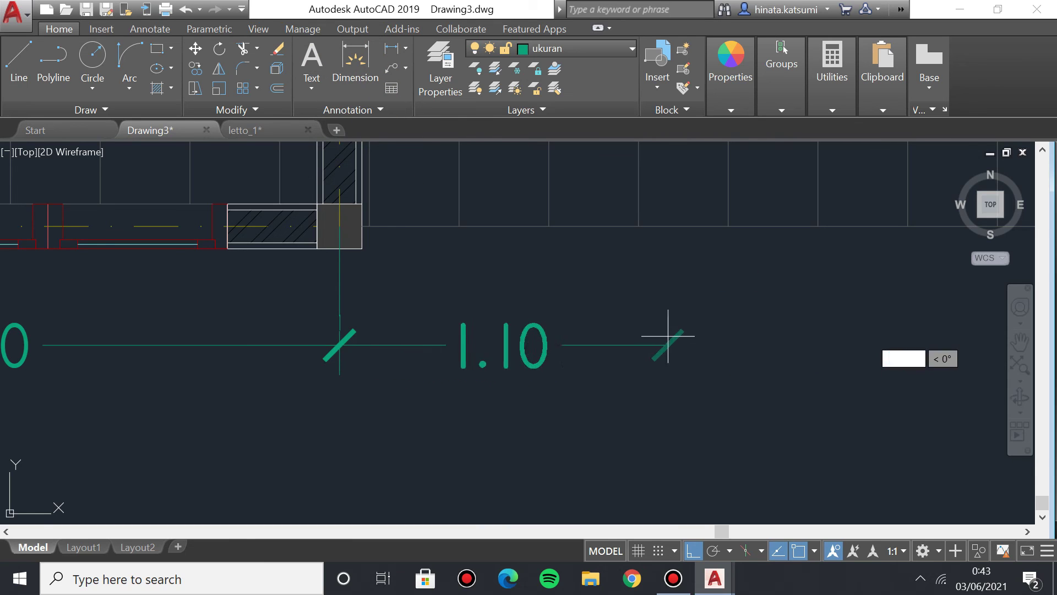
middle_click_drag(668, 335, 267, 377)
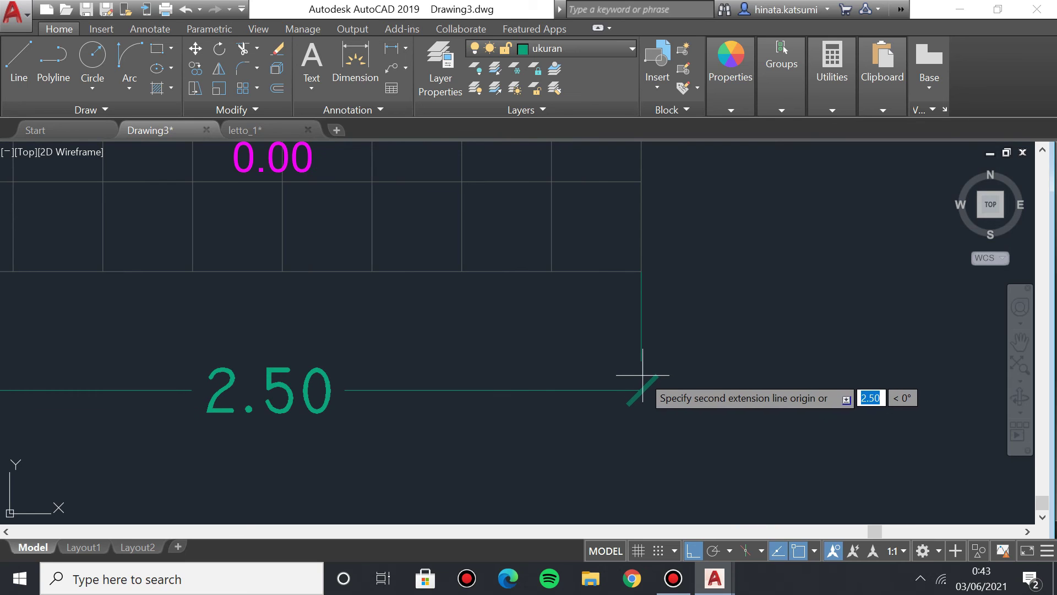
left_click(642, 375)
middle_click_drag(338, 382, 720, 406)
left_click(697, 414)
Try to draw a 0.375 line straight up from TERAS's lower-right corner.
scroll(651, 418, "down", 1)
scroll(373, 330, "down", 4)
middle_click_drag(373, 330, 377, 358)
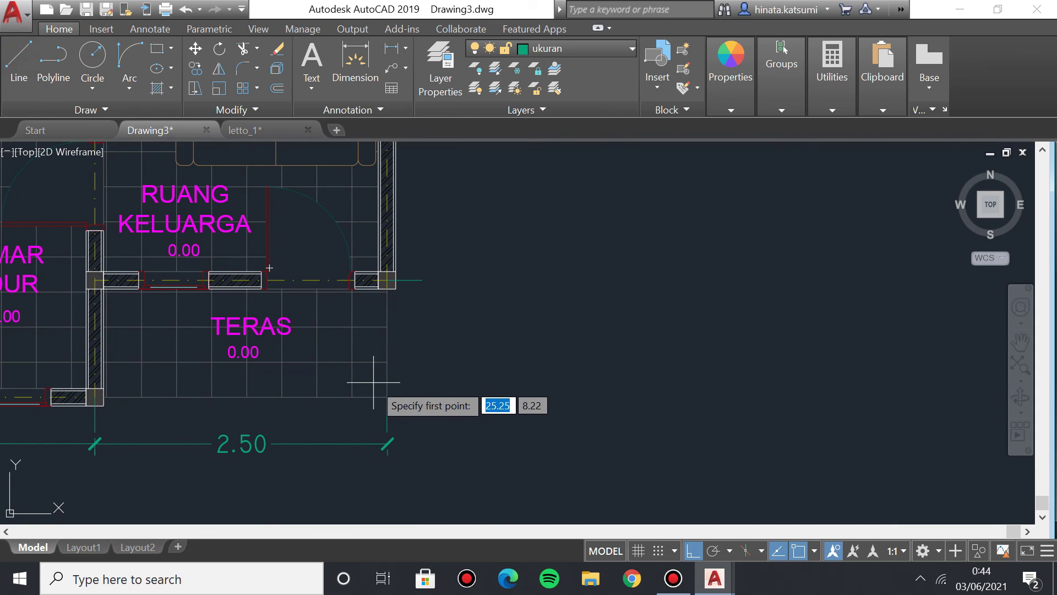
scroll(374, 385, "up", 3)
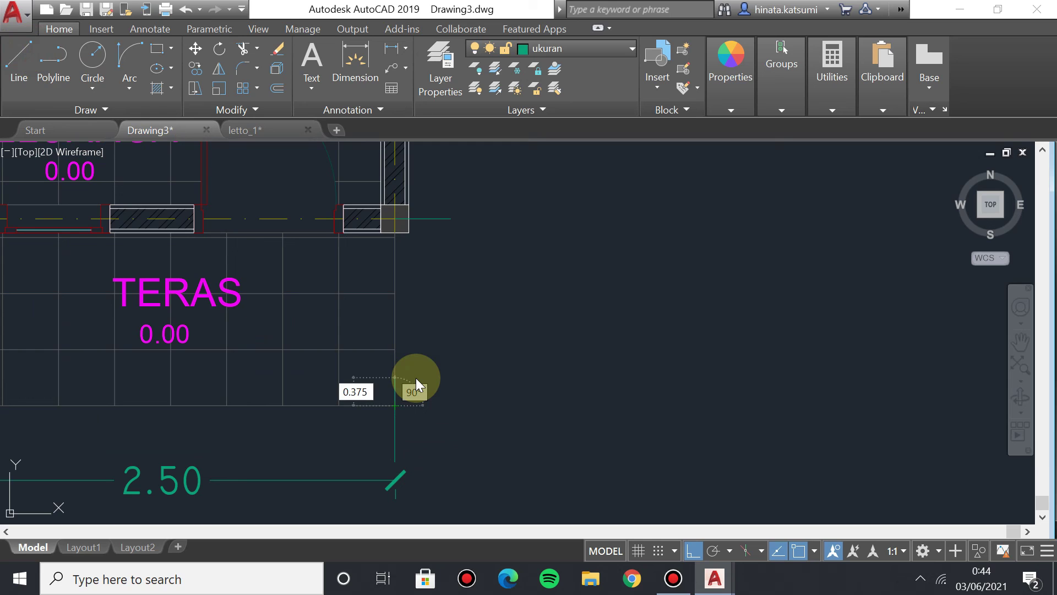
key("Return")
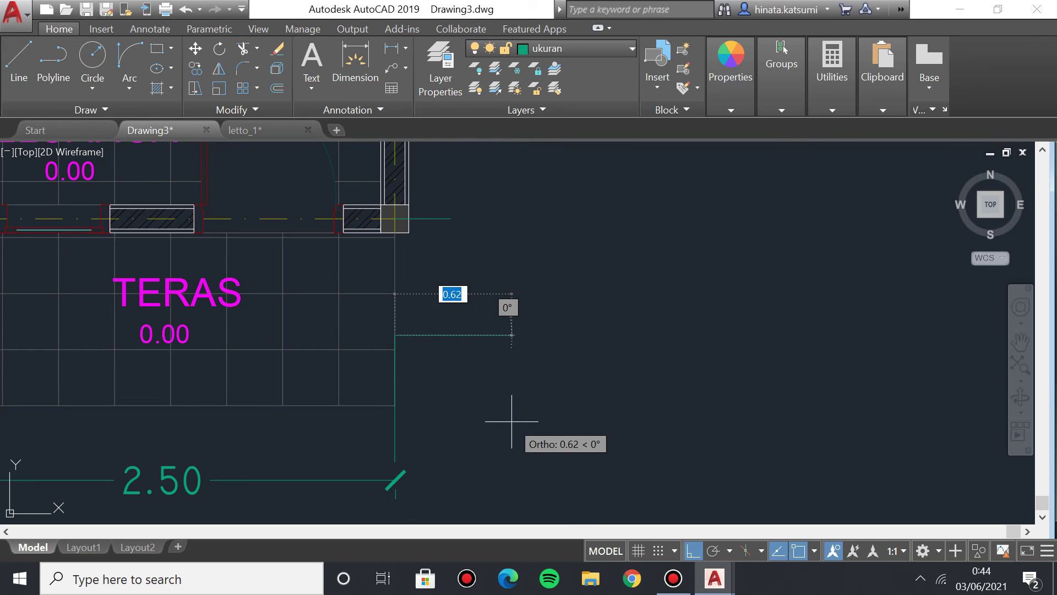
left_click(186, 10)
key("ctrl+y")
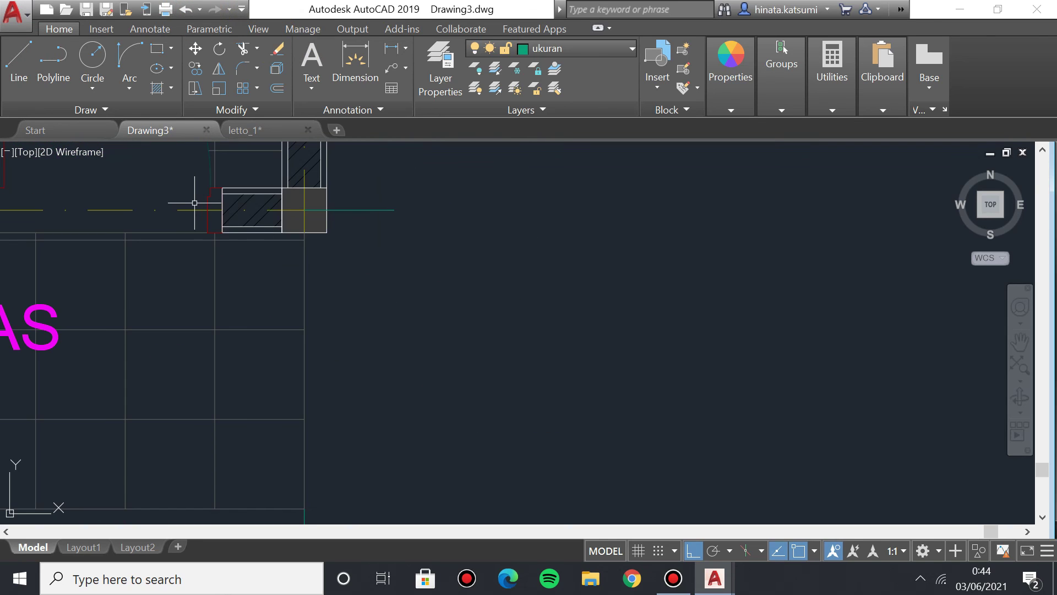
Draw a horizontal guide line rightward from TERAS's lower-right corner, ending in line with the guide line above it.
middle_click_drag(391, 235, 413, 168)
middle_click_drag(458, 312, 523, 286)
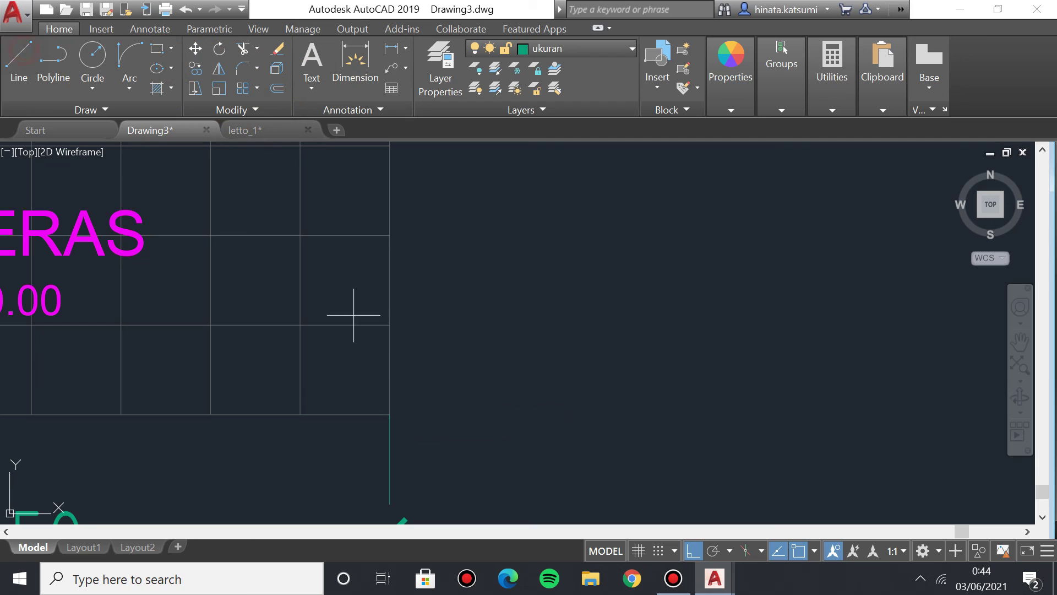
type("0.37")
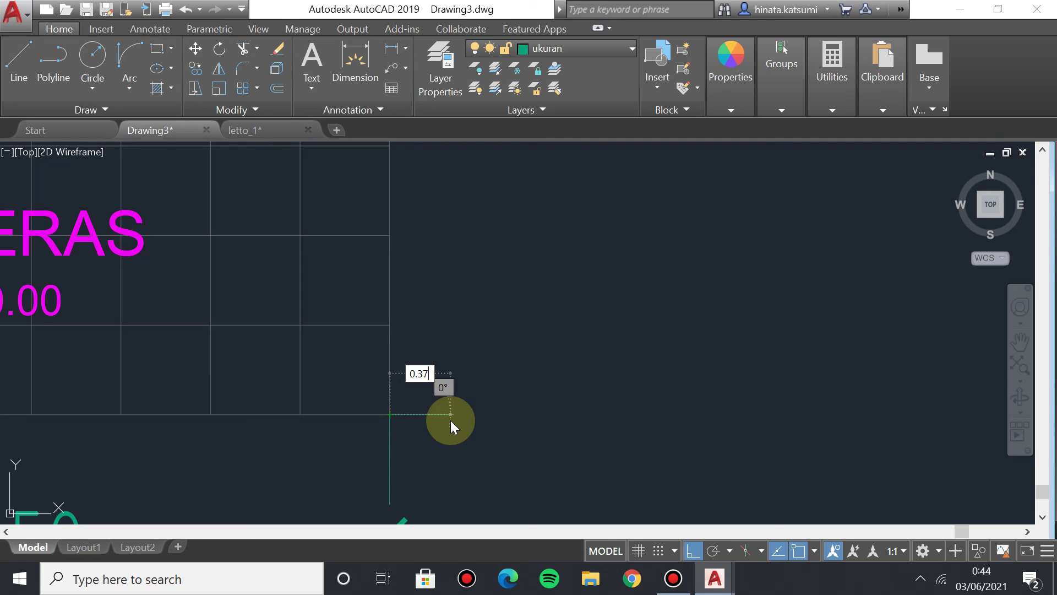
key("BackSpace")
type("75")
key("Return")
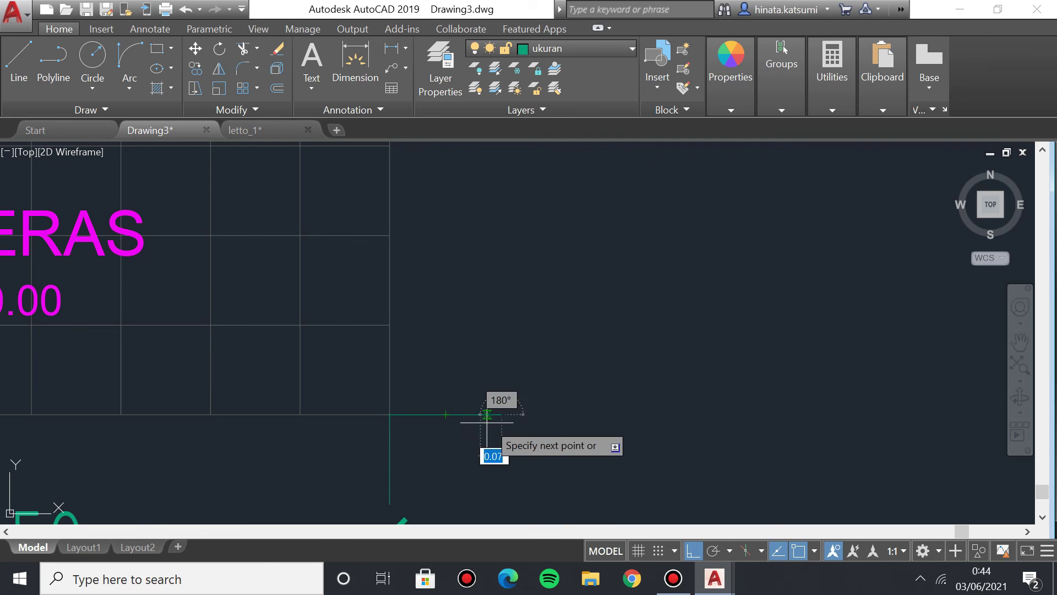
scroll(447, 304, "down", 2)
middle_click_drag(446, 304, 448, 356)
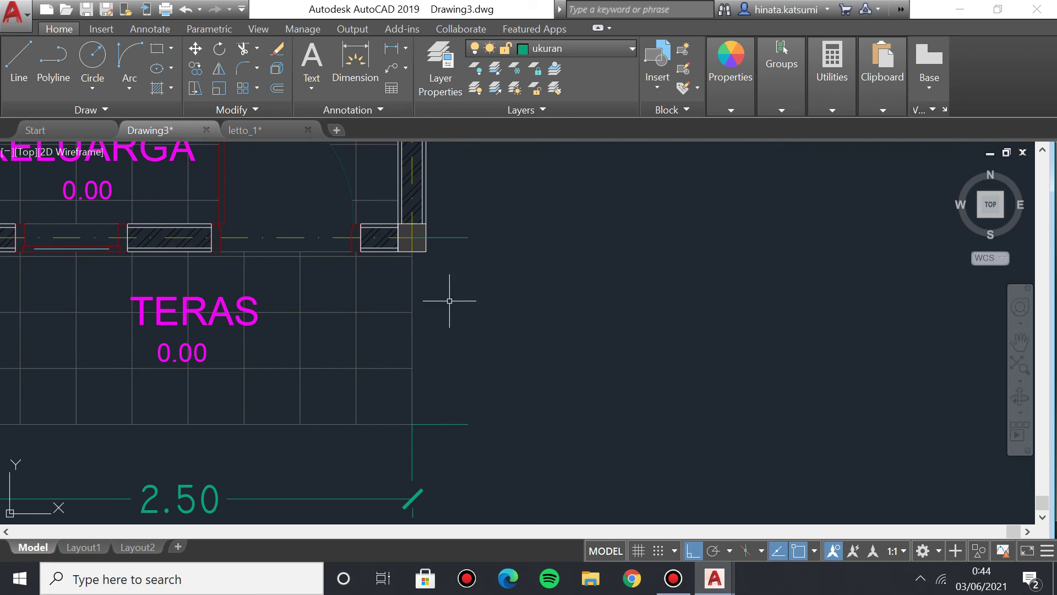
Dimension the TERAS depth between the outer ends of its upper and lower right-hand guide lines, placing the dimension line just outside them.
scroll(449, 301, "down", 2)
scroll(212, 231, "up", 2)
middle_click_drag(301, 360, 330, 185)
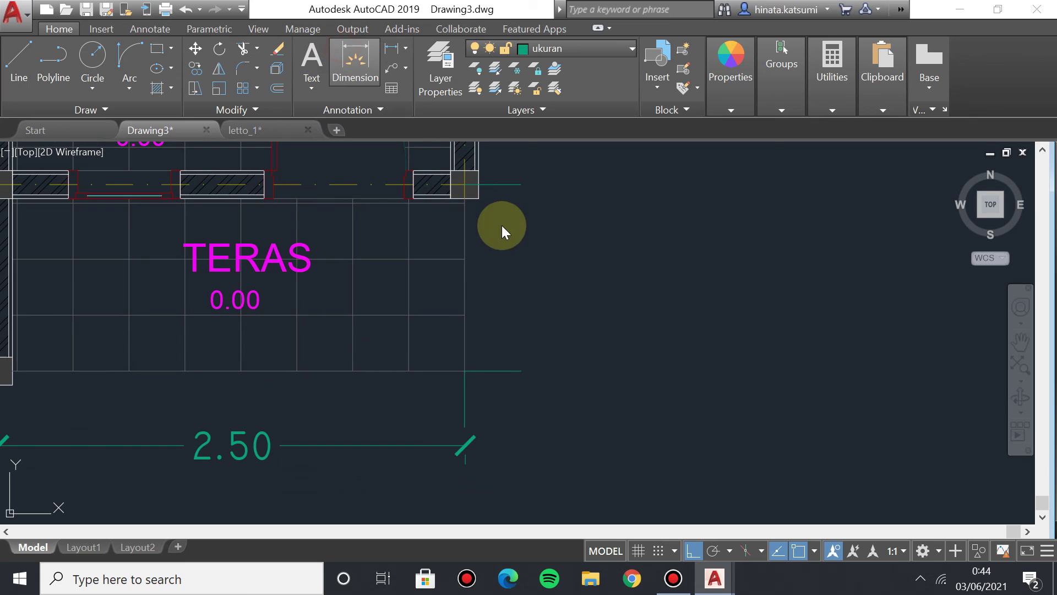
middle_click_drag(533, 311, 389, 409)
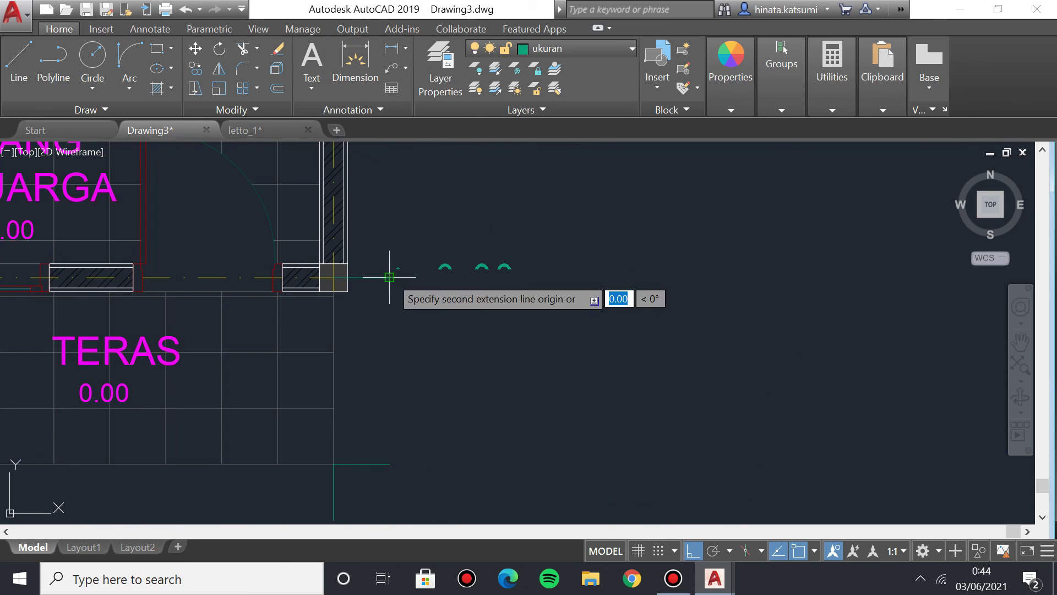
left_click(389, 464)
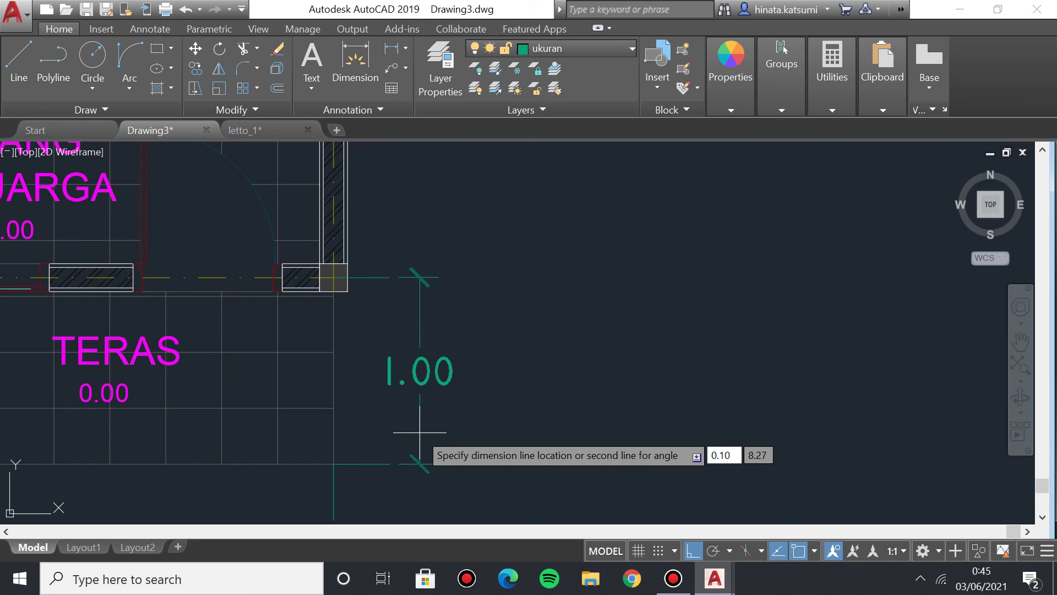
left_click(402, 432)
scroll(434, 440, "down", 2)
mouse_move(435, 440)
middle_mouse_down()
mouse_move(465, 441)
mouse_move(469, 402)
middle_mouse_up()
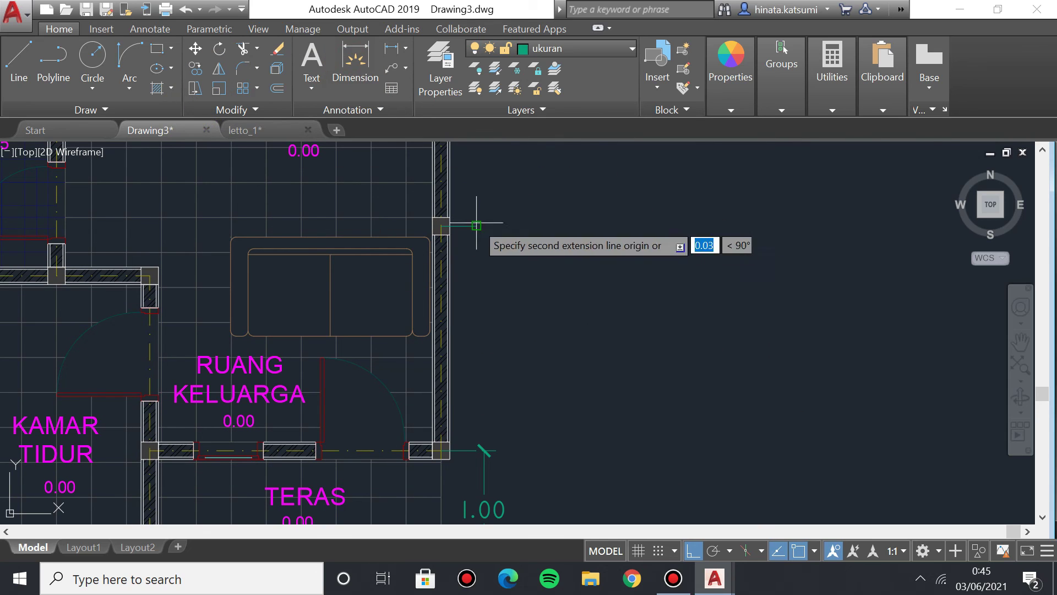
scroll(477, 435, "up", 2)
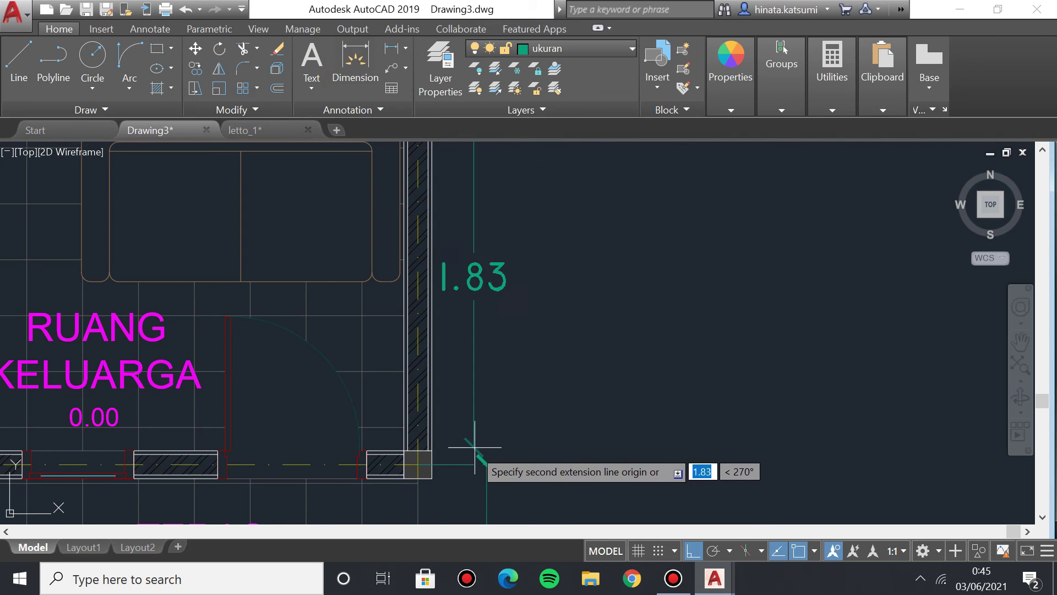
middle_click_drag(501, 425, 479, 437)
Dimension RUANG KELUARGA's right side from TERAS's upper guide line to the next column's guide line, in line with the TERAS depth dimension.
left_click(355, 65)
left_click(462, 476)
middle_click_drag(469, 265, 469, 324)
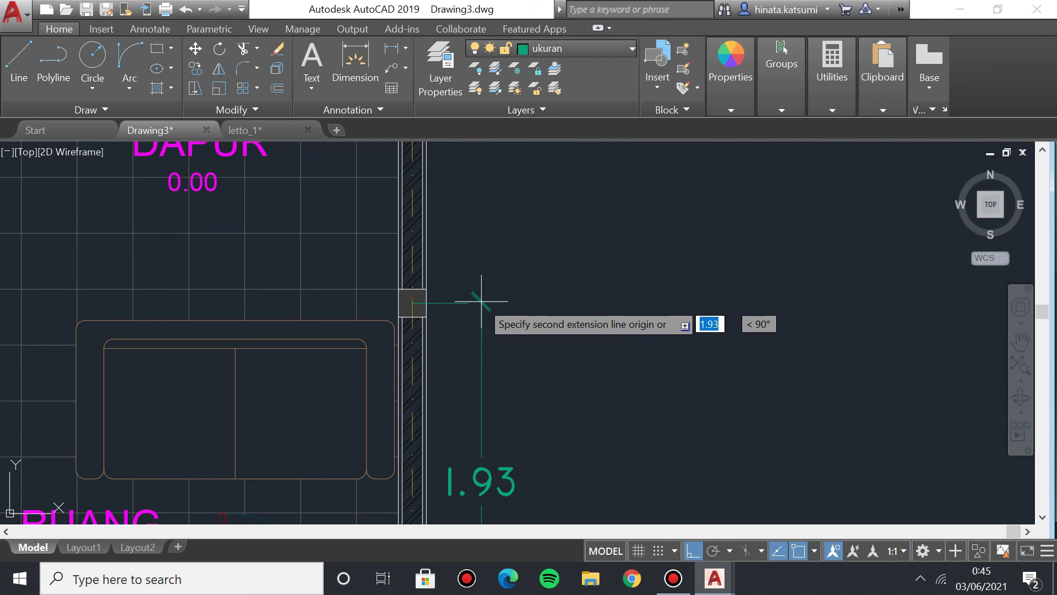
mouse_move(484, 313)
middle_mouse_down()
mouse_move(487, 124)
mouse_move(470, 248)
middle_mouse_up()
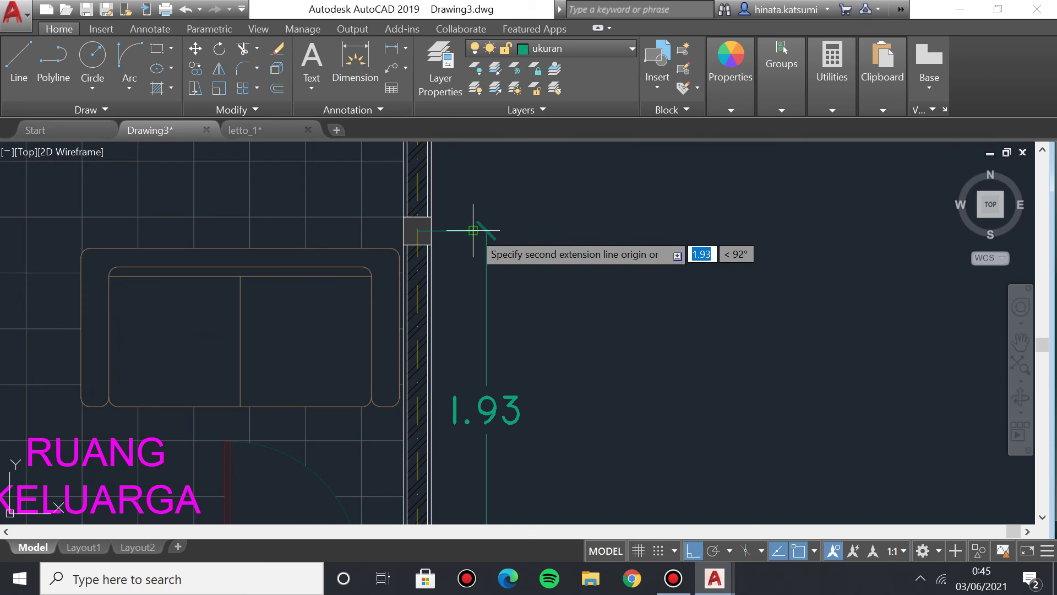
scroll(473, 230, "up", 5)
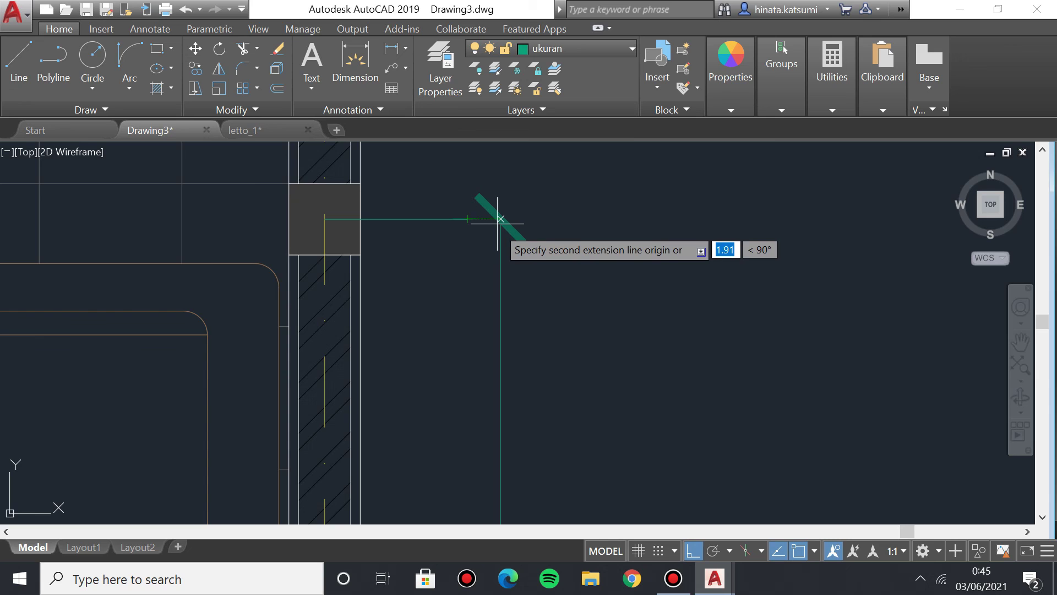
scroll(501, 242, "down", 2)
mouse_move(567, 224)
middle_mouse_down()
mouse_move(617, 222)
mouse_move(507, 303)
mouse_move(447, 290)
middle_mouse_up()
scroll(507, 302, "up", 2)
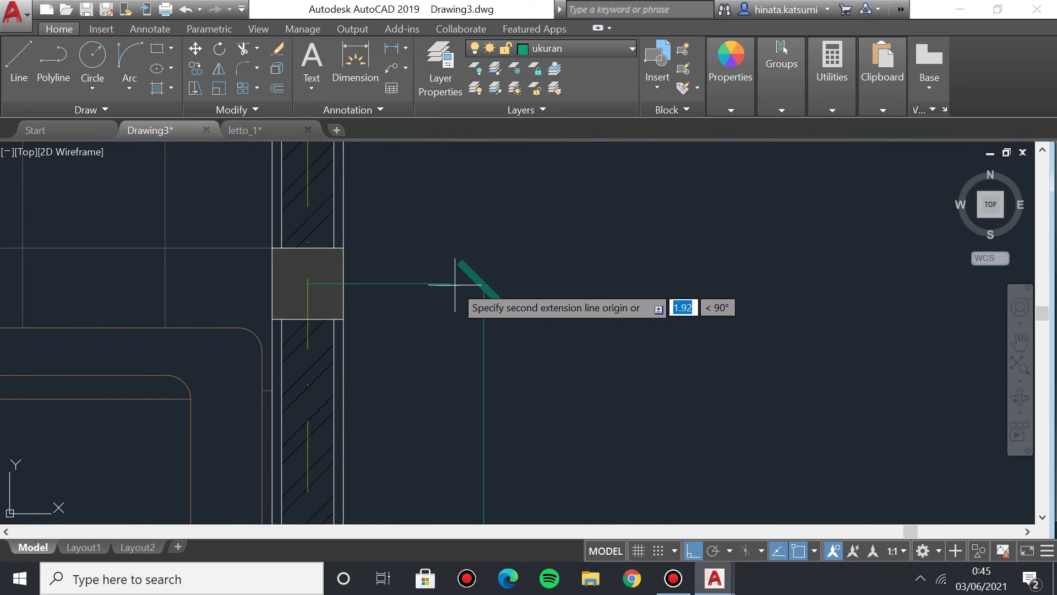
left_click(450, 283)
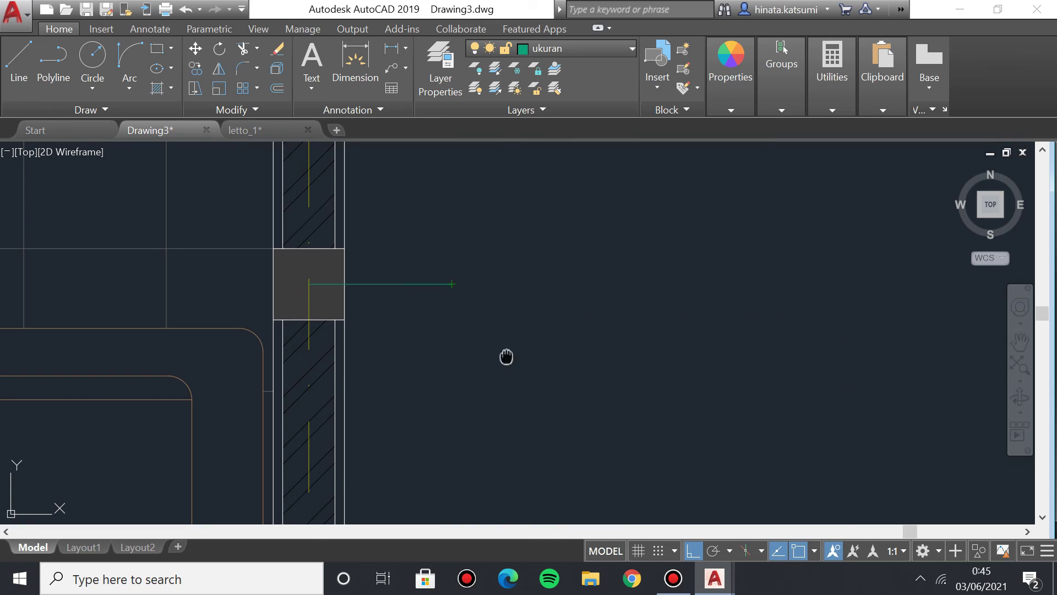
middle_click_drag(505, 357, 534, 338)
scroll(605, 418, "down", 2)
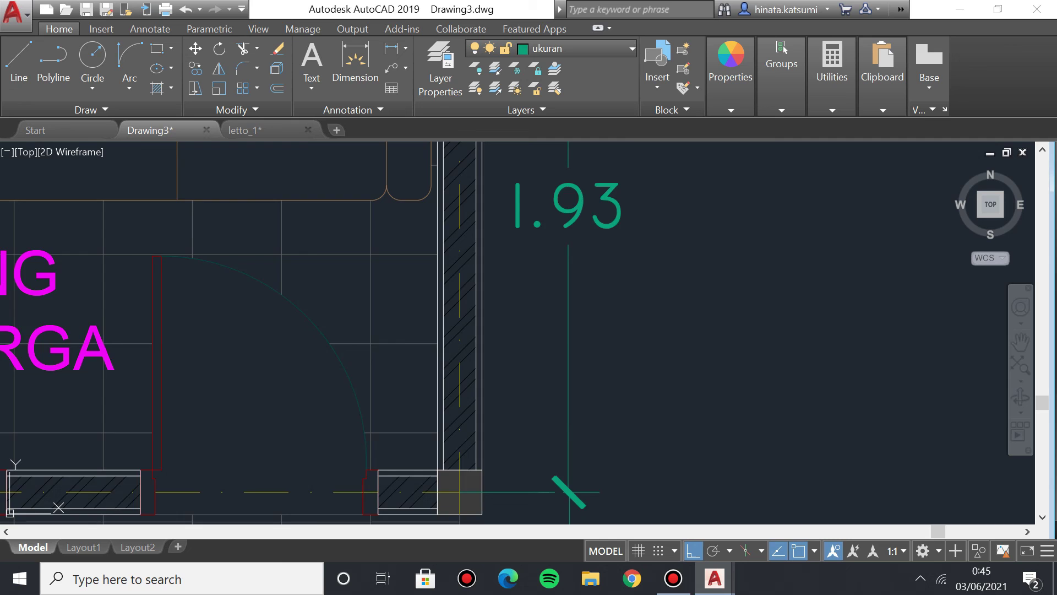
Try to dimension DAPUR's right side from the upper end of the RUANG KELUARGA dimension to the upper-right corner guide line.
middle_click_drag(568, 410, 503, 495)
scroll(502, 495, "down", 2)
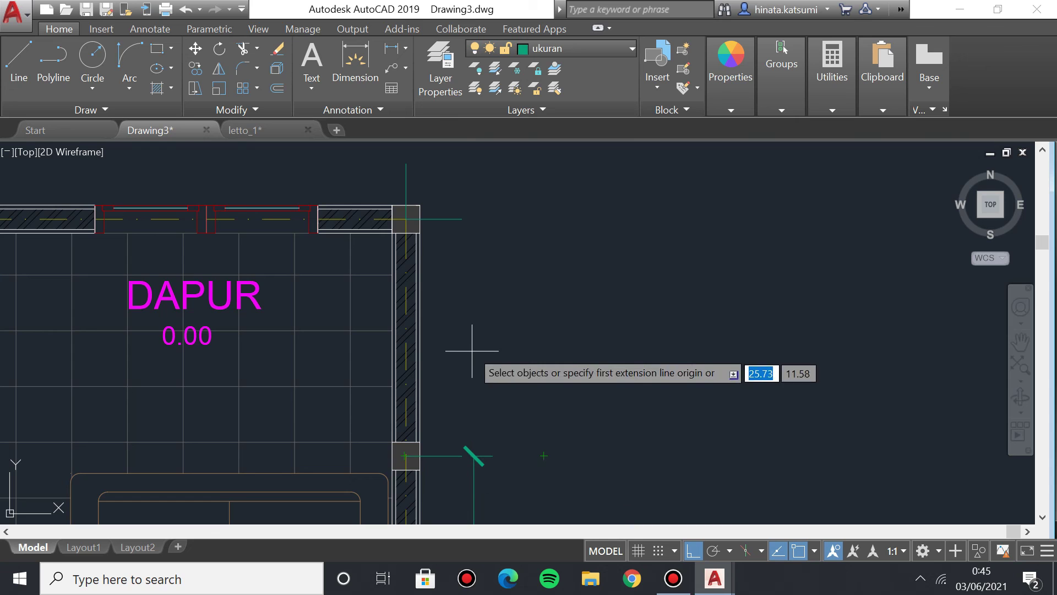
scroll(471, 456, "up", 4)
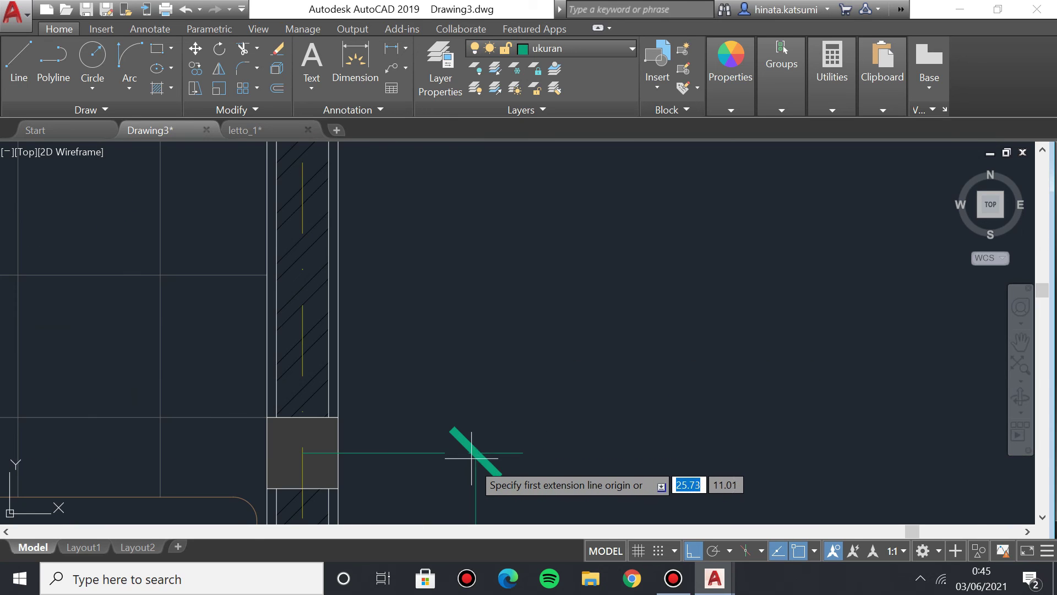
left_click(476, 456)
middle_click_drag(473, 386, 495, 352)
scroll(471, 347, "down", 2)
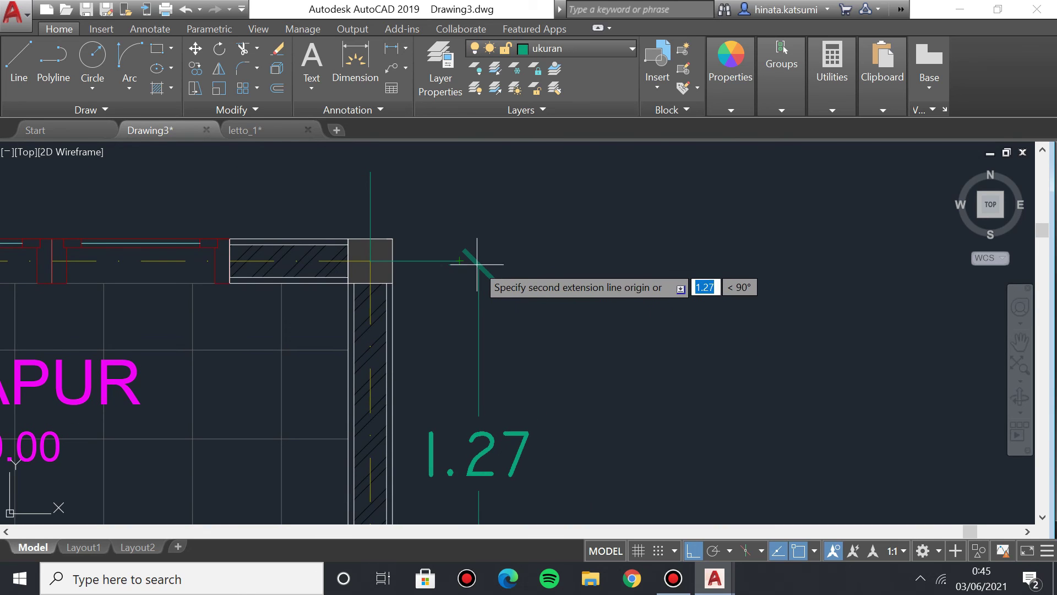
scroll(476, 260, "up", 2)
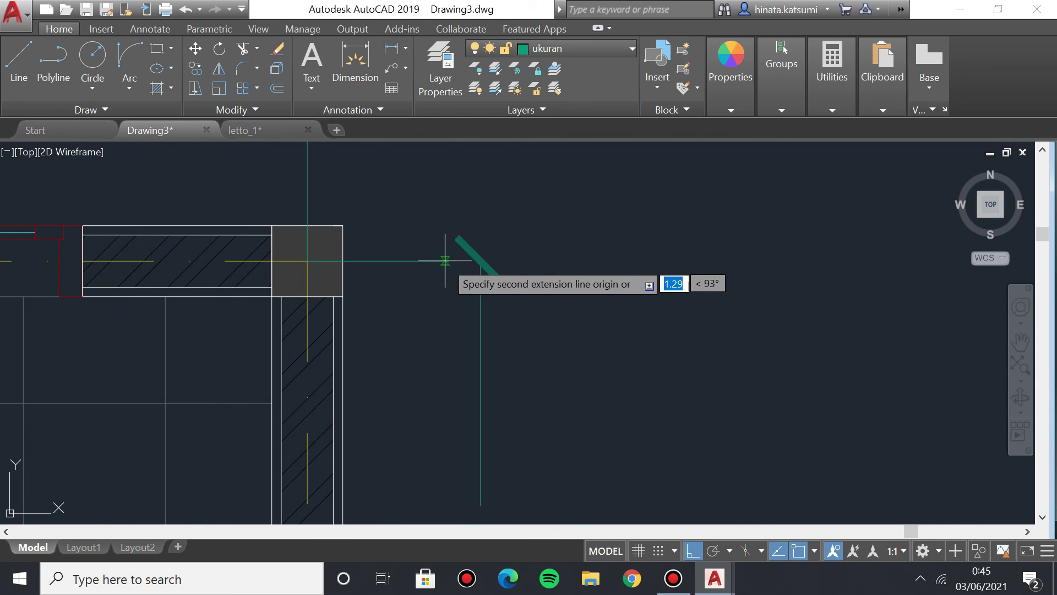
scroll(445, 260, "down", 3)
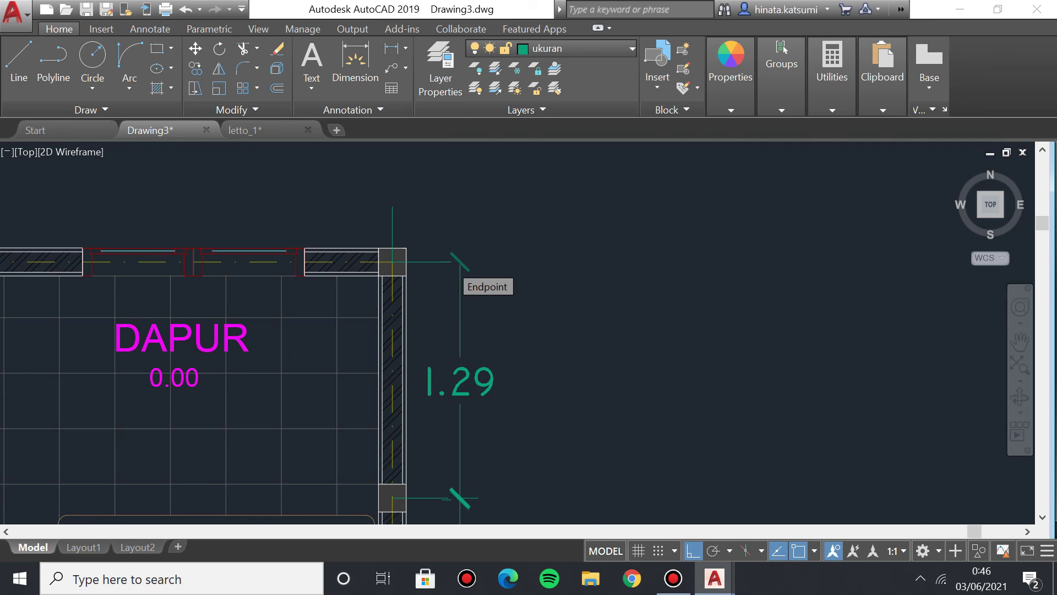
scroll(448, 261, "up", 4)
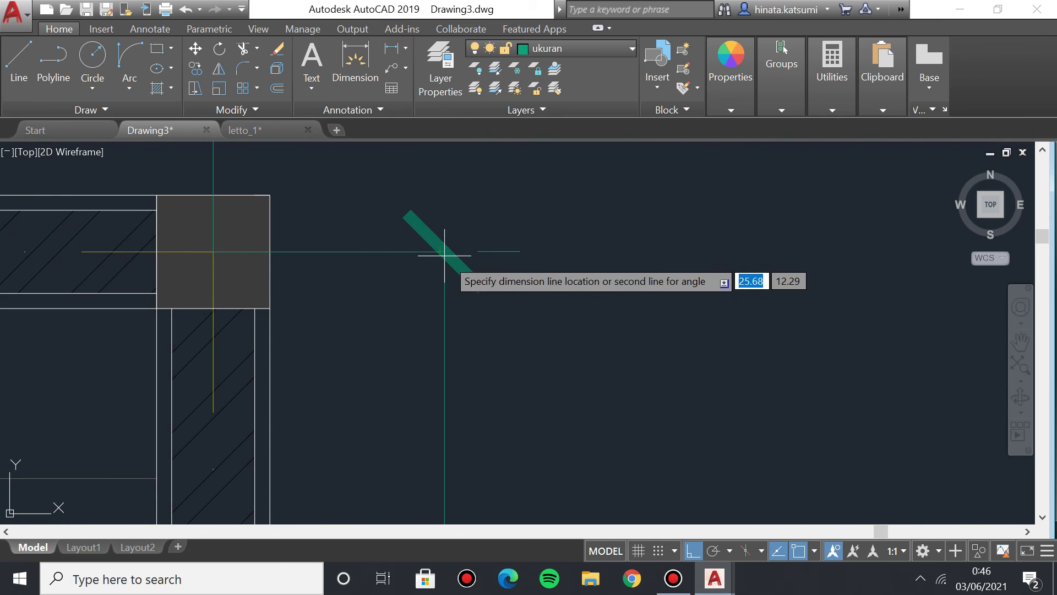
scroll(439, 252, "down", 3)
mouse_move(463, 147)
middle_mouse_down()
mouse_move(481, 169)
mouse_move(487, 134)
middle_mouse_up()
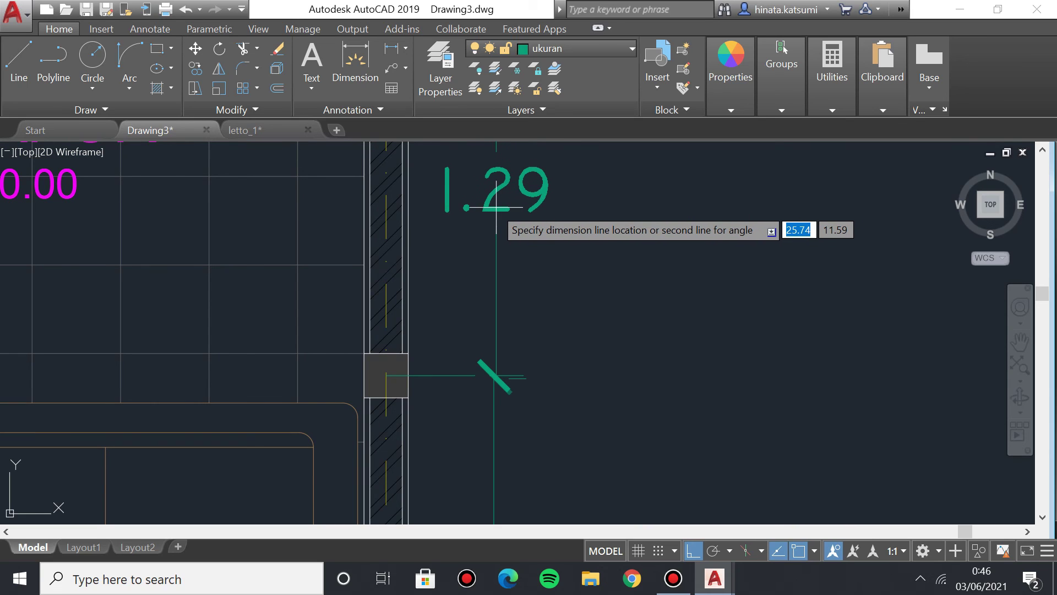
scroll(492, 237, "up", 2)
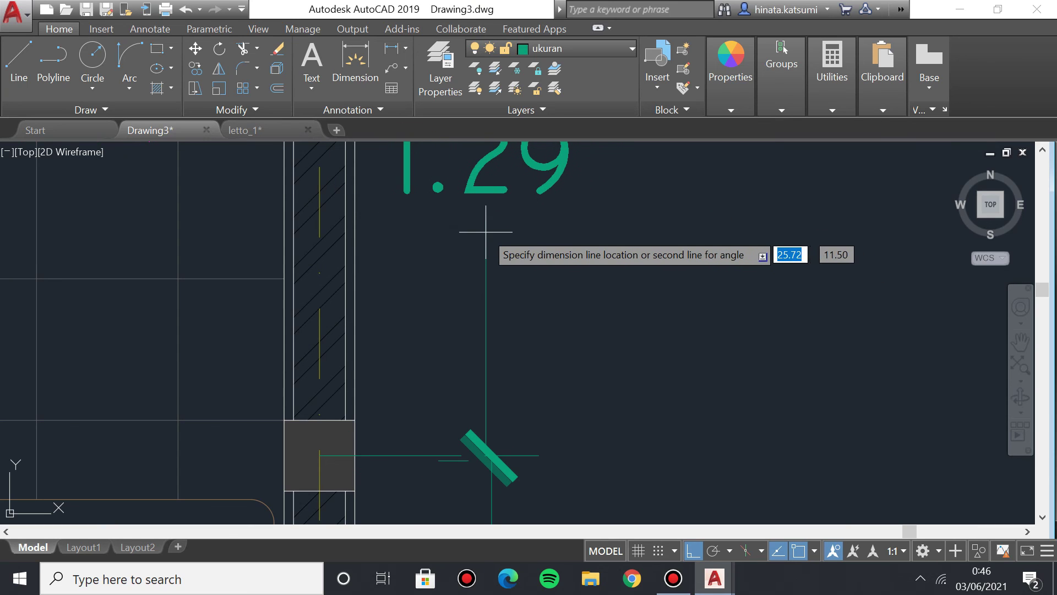
scroll(464, 375, "down", 4)
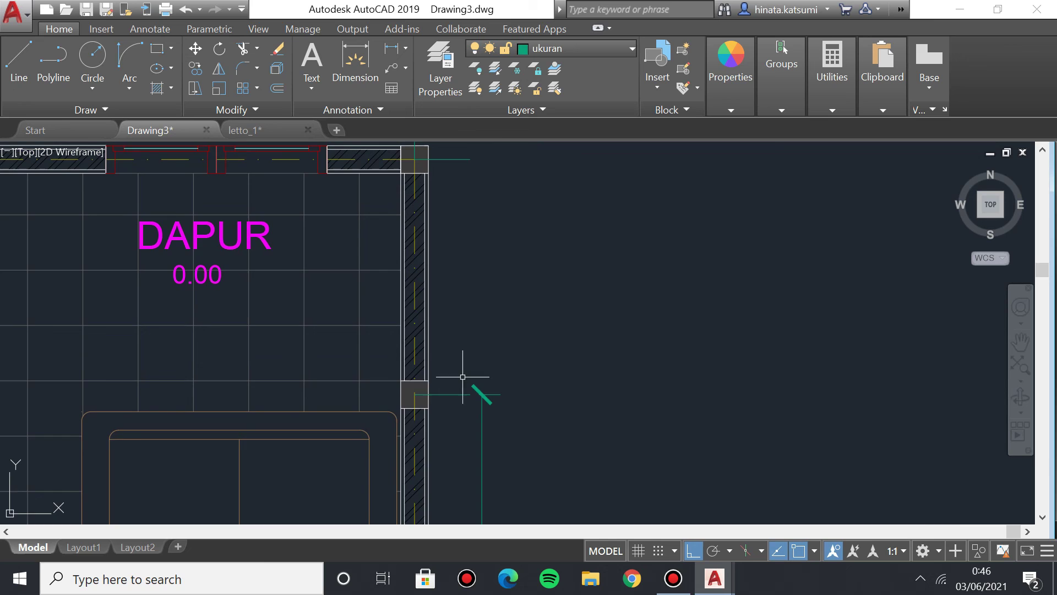
Check the distance from DAPUR's upper-right column centre down to the next right-wall column's centre with a temporary line.
scroll(420, 318, "up", 2)
left_click(22, 61)
scroll(335, 253, "down", 2)
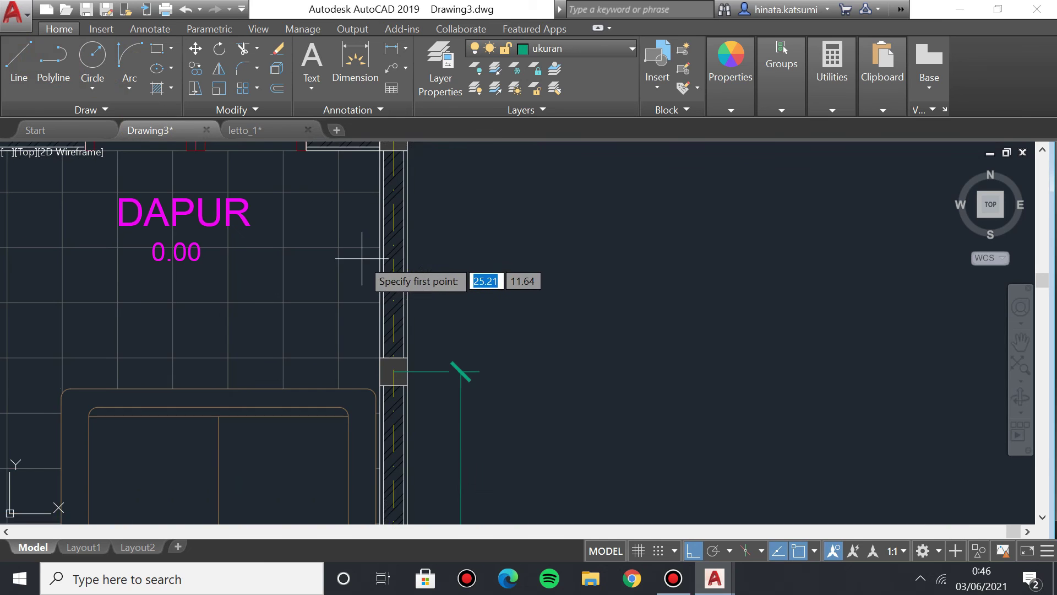
middle_click_drag(366, 258, 367, 308)
left_click(393, 180)
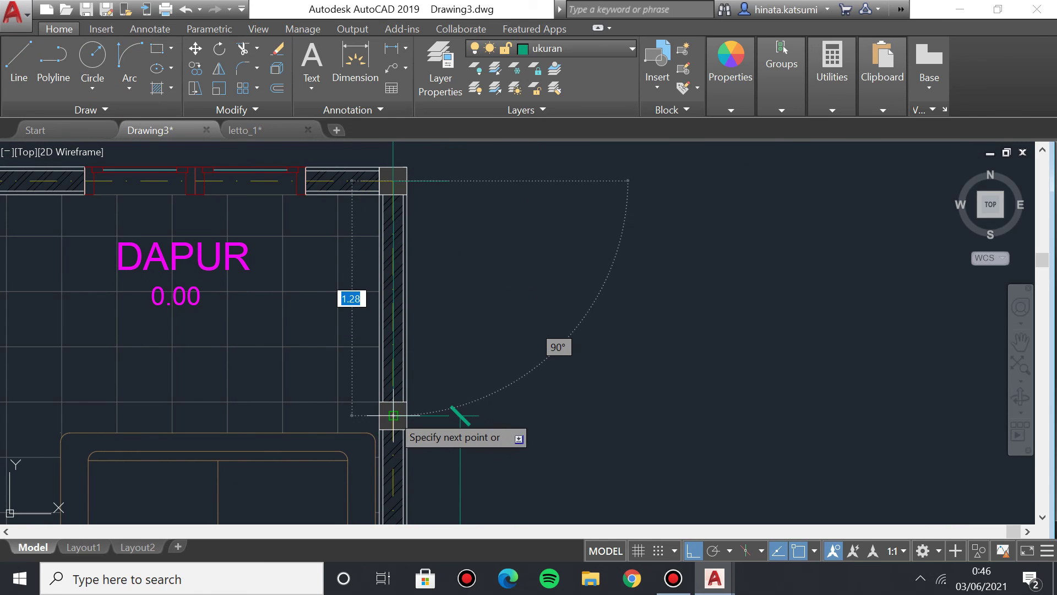
scroll(392, 414, "up", 4)
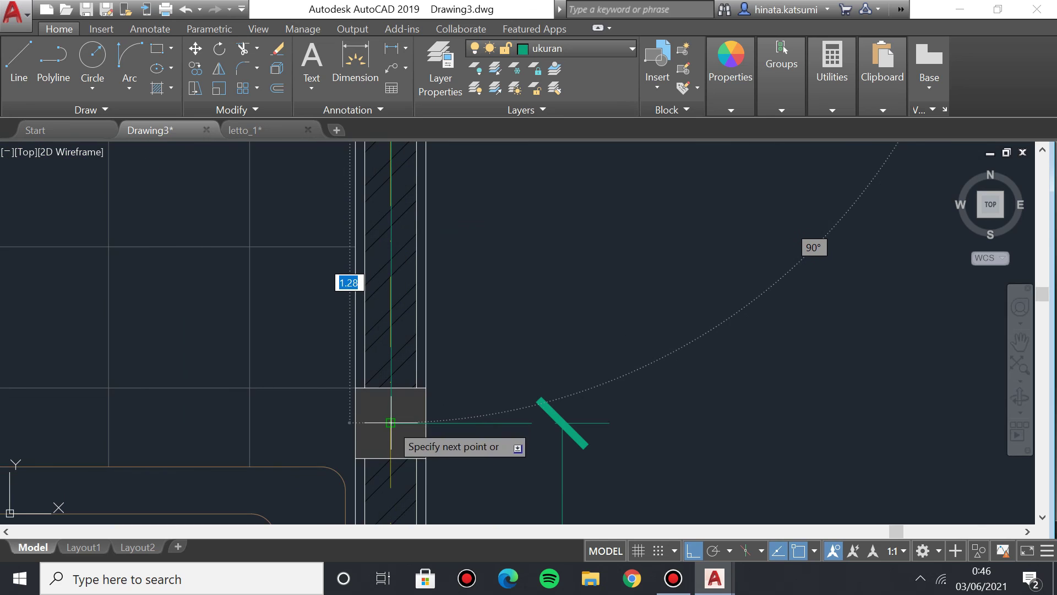
scroll(380, 432, "down", 3)
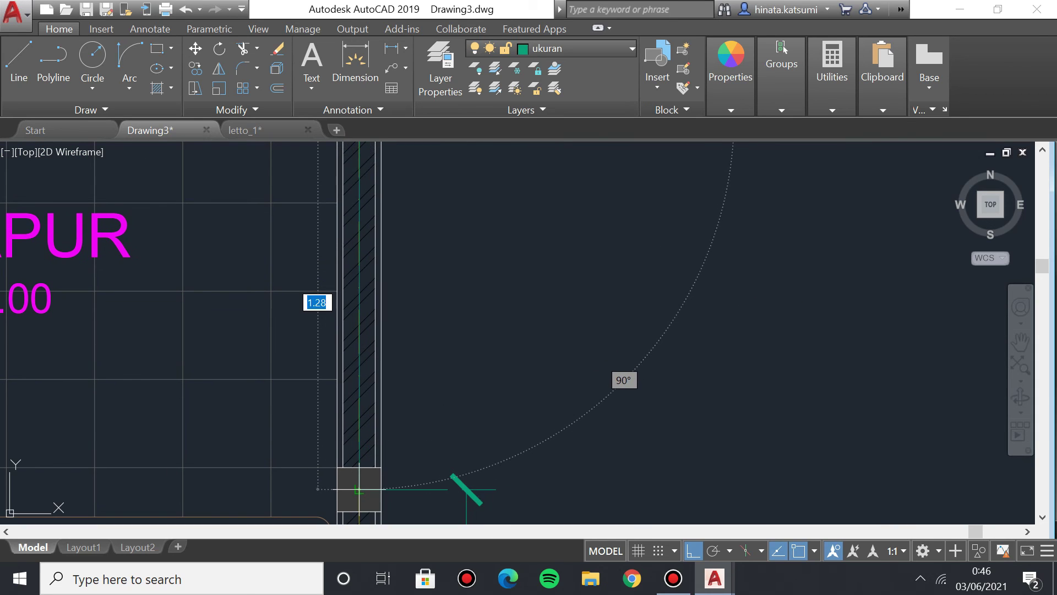
scroll(402, 362, "down", 3)
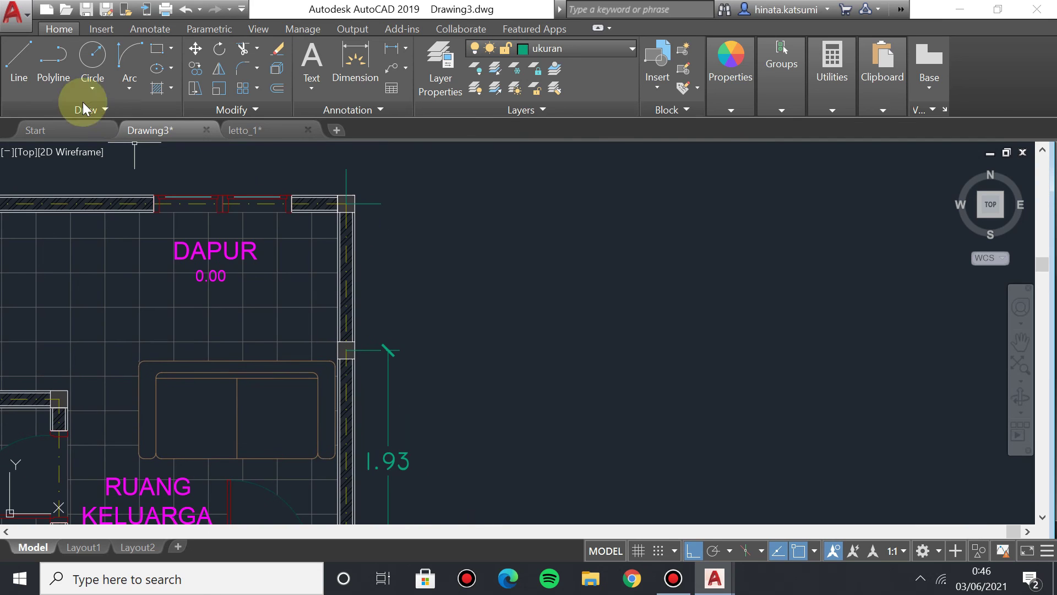
left_click(25, 55)
Dimension DAPUR's right side between the outer ends of the two column guide lines, in line with the dimension below.
left_click(355, 61)
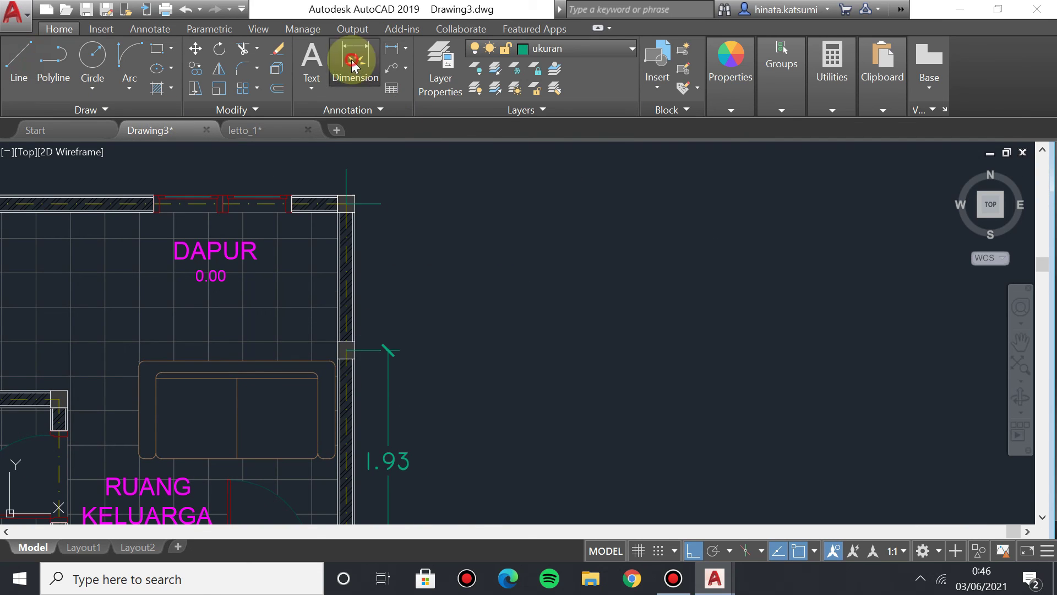
middle_click_drag(378, 305, 393, 347)
scroll(393, 353, "up", 2)
left_click(403, 410)
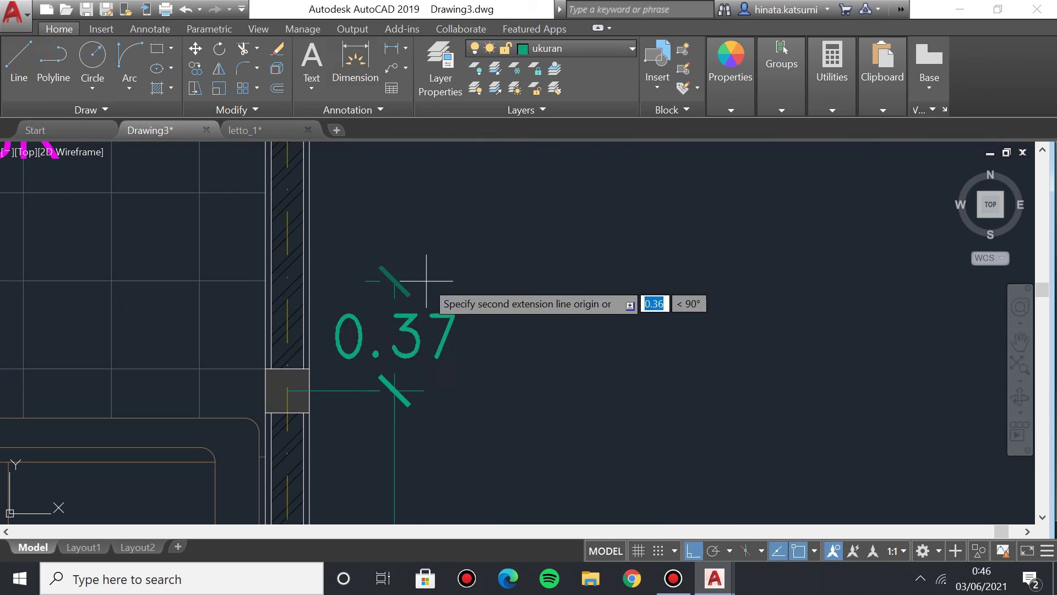
scroll(432, 323, "up", 3)
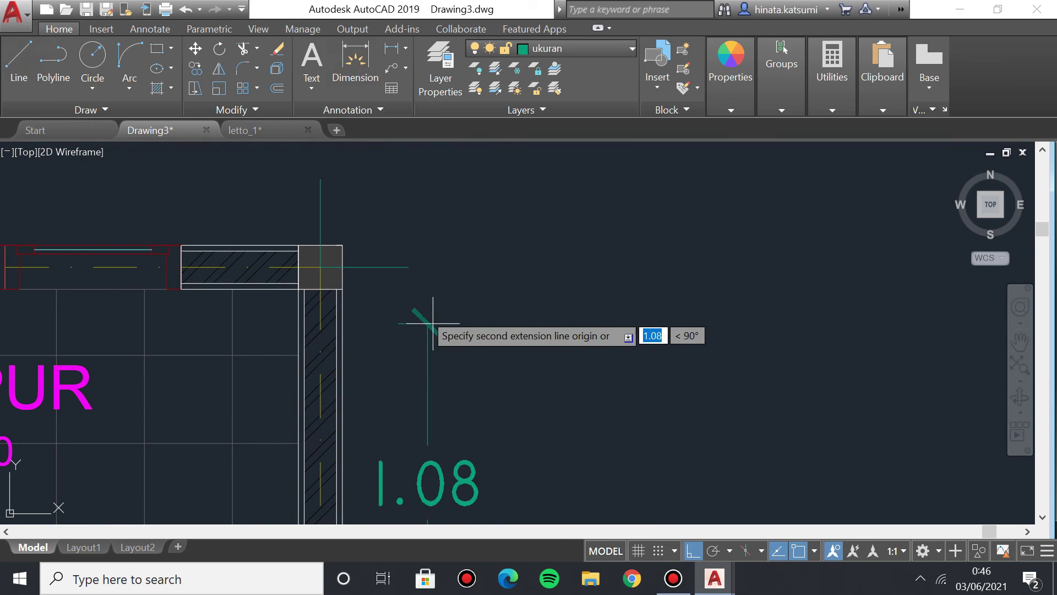
left_click(404, 265)
middle_click_drag(448, 326, 548, 431)
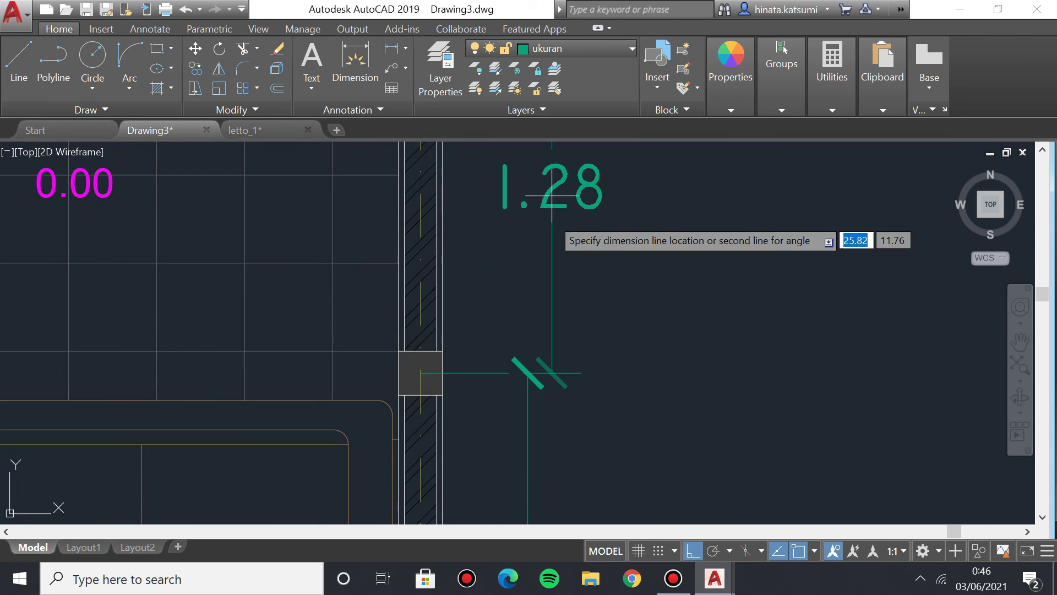
left_click(524, 228)
mouse_move(399, 169)
middle_mouse_down()
mouse_move(598, 407)
mouse_move(590, 365)
middle_mouse_up()
scroll(537, 333, "down", 2)
scroll(590, 358, "down", 3)
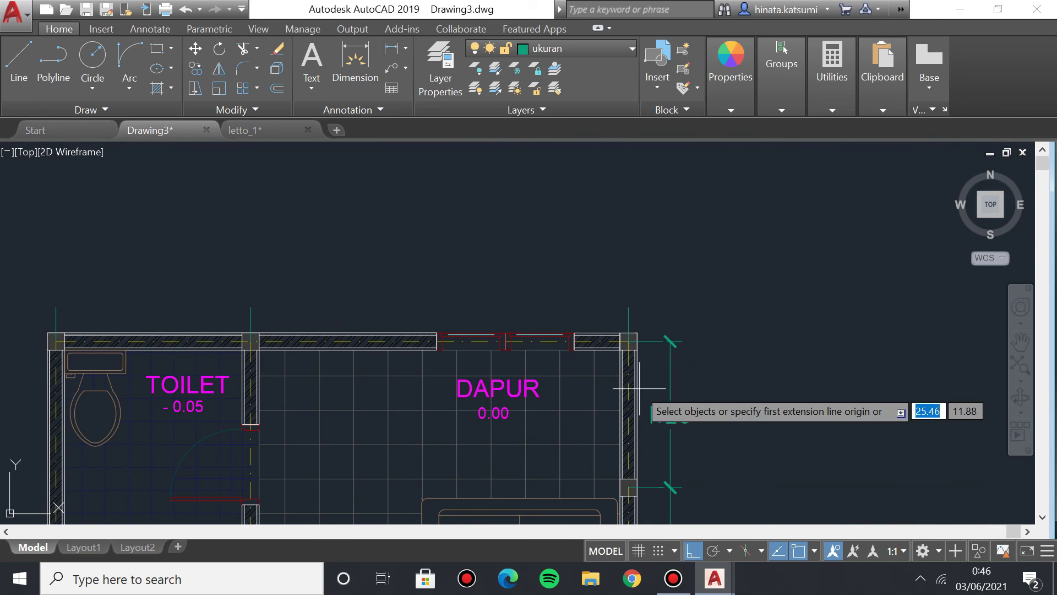
mouse_move(543, 350)
middle_mouse_down()
mouse_move(564, 391)
mouse_move(594, 400)
middle_mouse_up()
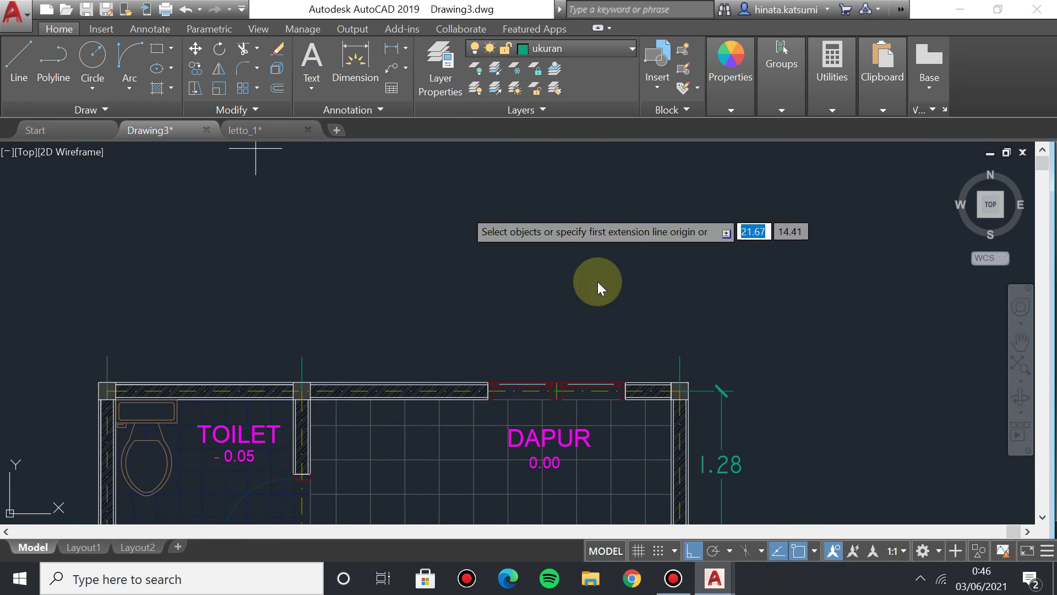
Dimension DAPUR's upper side between the guide lines above its upper-right column and the column shared with TOILET.
middle_click_drag(593, 357, 526, 301)
middle_click_drag(489, 363, 536, 411)
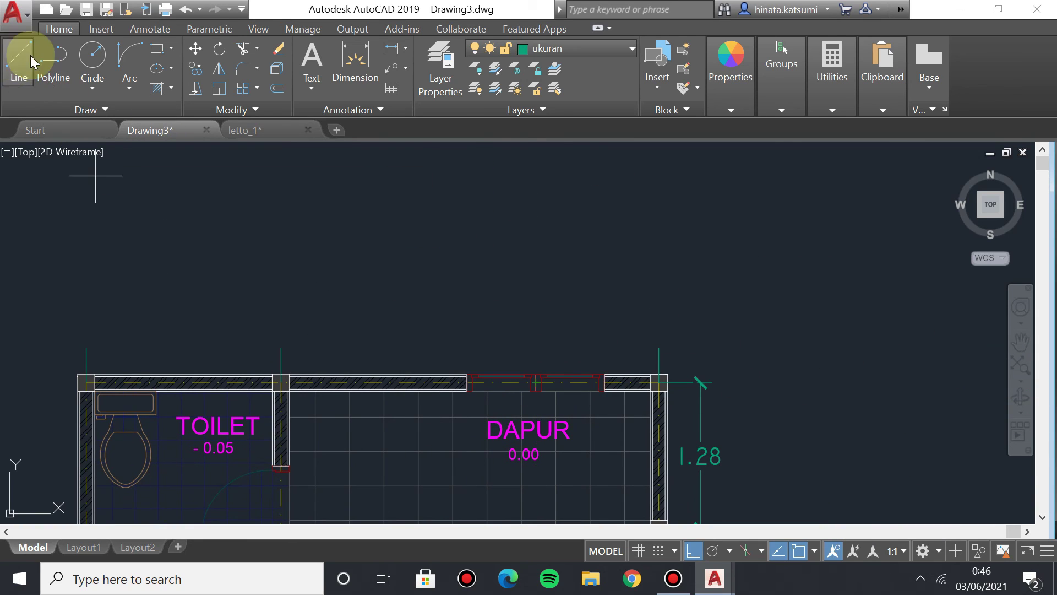
left_click(355, 60)
left_click(659, 348)
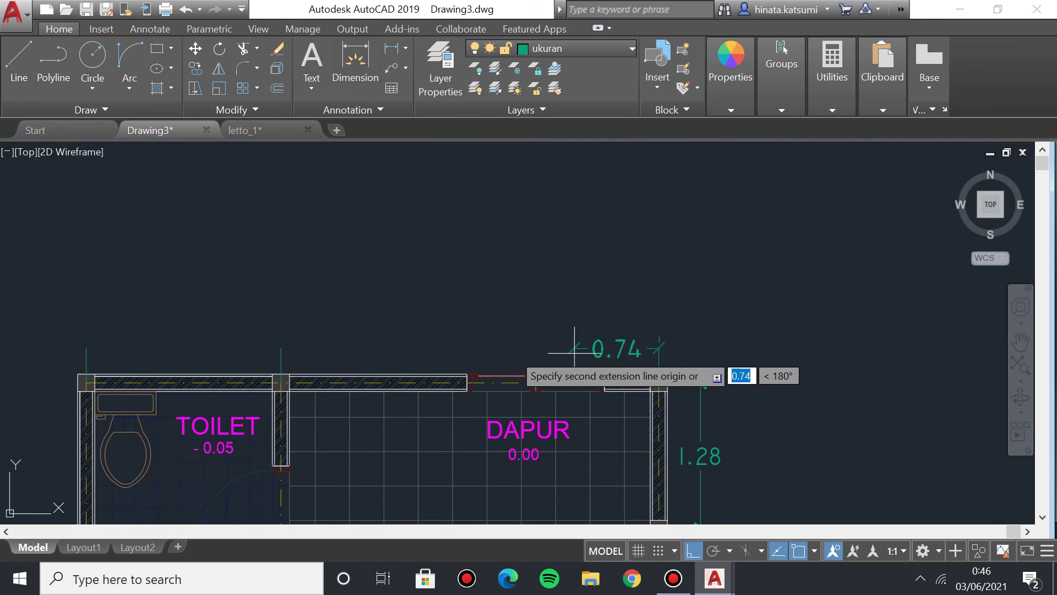
left_click(280, 352)
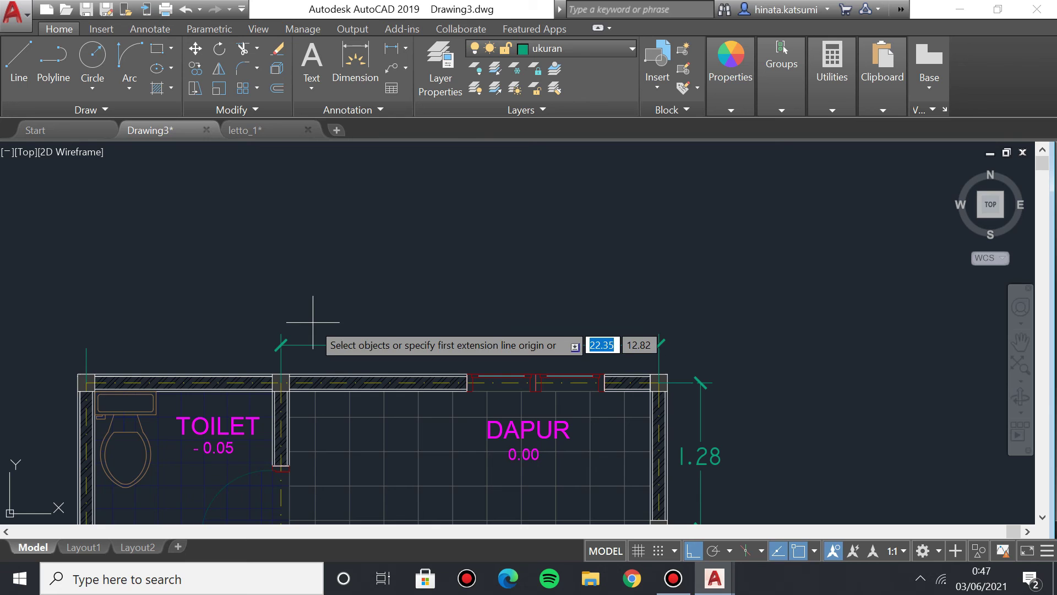
Dimension TOILET's upper side between its two column guide lines, in line with the DAPUR dimension.
middle_click_drag(189, 288, 392, 271)
scroll(392, 271, "up", 3)
left_click(347, 69)
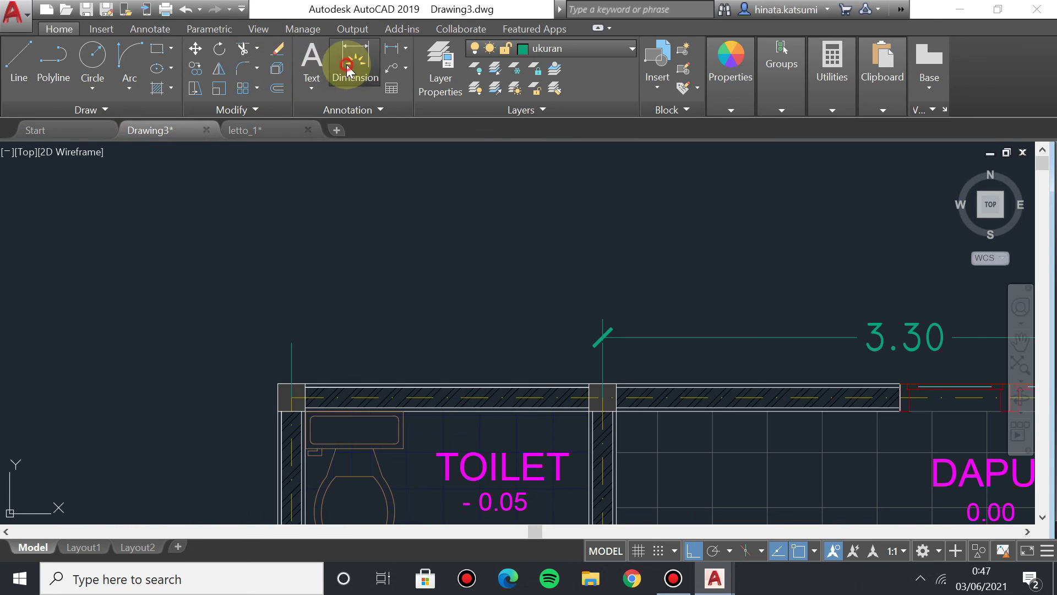
scroll(594, 385, "up", 4)
left_click(606, 288)
middle_click_drag(67, 324, 481, 346)
left_click(235, 322)
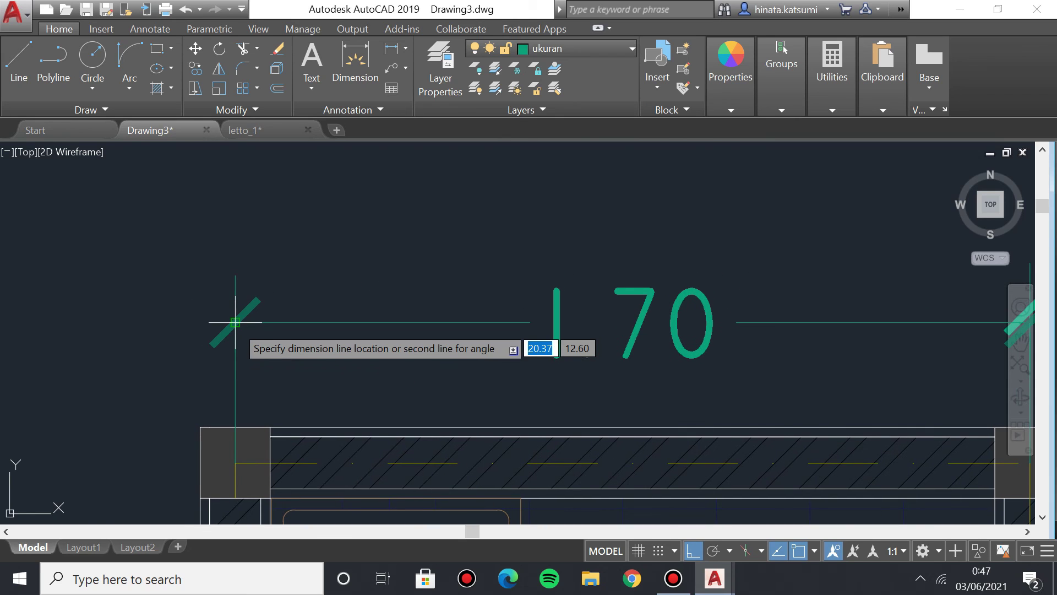
middle_click_drag(224, 317, 89, 318)
left_click(158, 309)
Draw a short horizontal guide line outward to the left from the centre of TOILET's upper-left column.
scroll(495, 165, "down", 3)
mouse_move(294, 411)
middle_mouse_down()
mouse_move(410, 301)
mouse_move(418, 327)
middle_mouse_up()
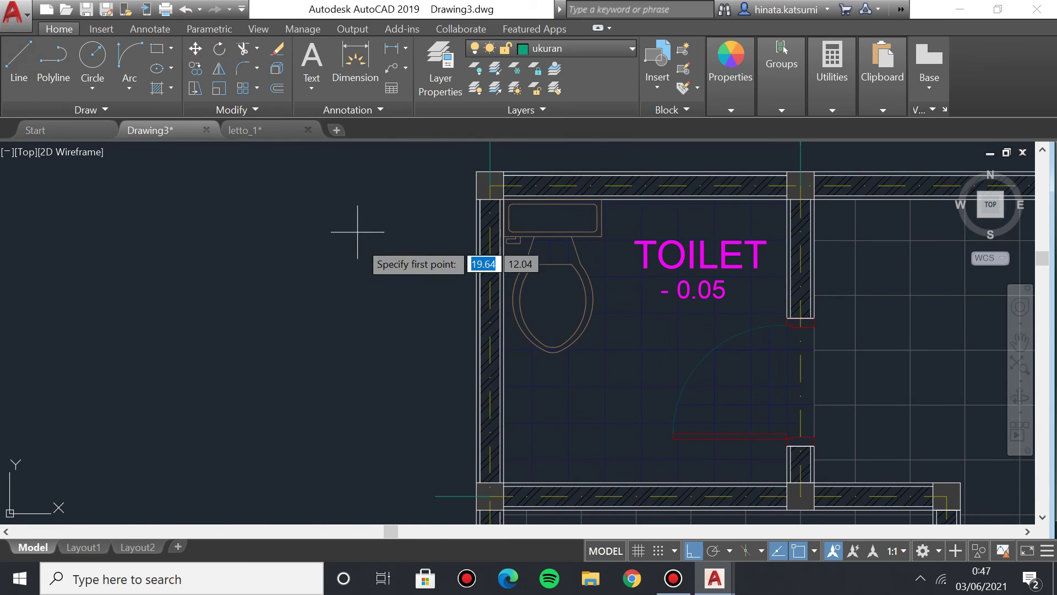
middle_click_drag(359, 229, 368, 334)
left_click(500, 292)
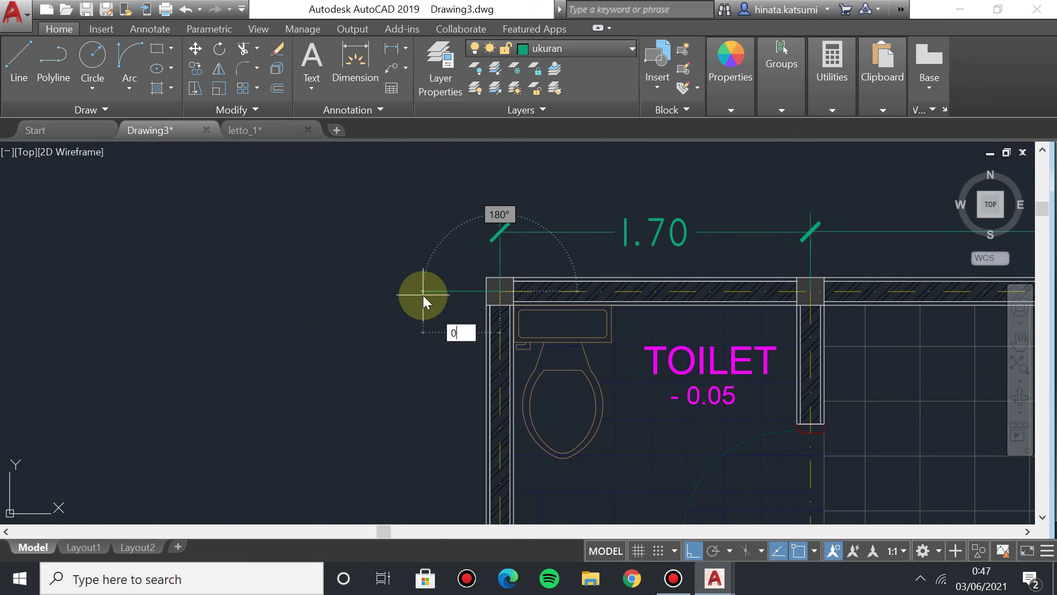
middle_click_drag(428, 301, 446, 224)
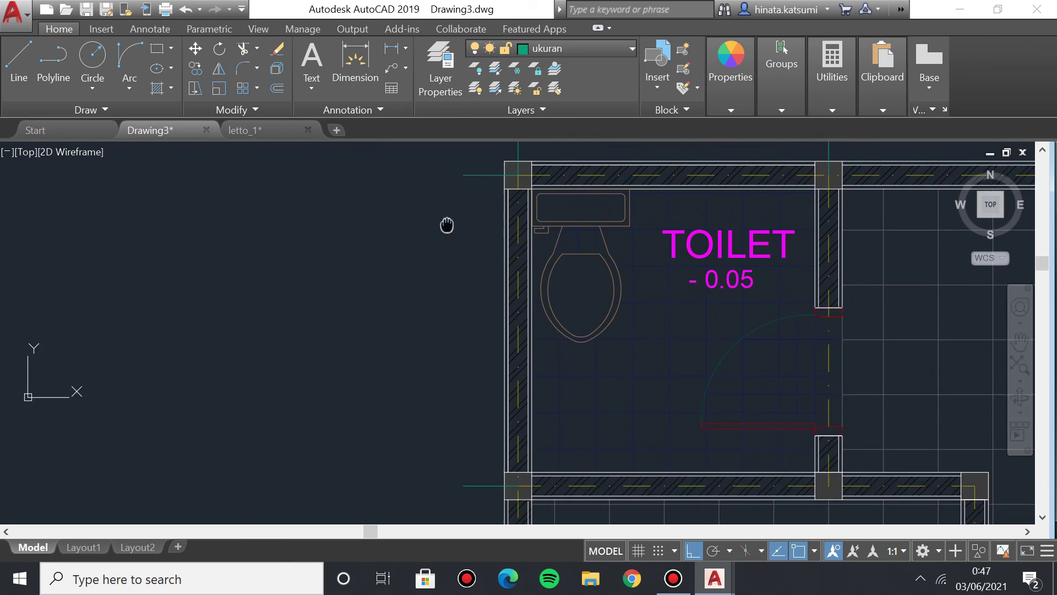
Dimension TOILET's left side between the outer ends of its upper and lower column guide lines.
scroll(413, 224, "down", 2)
left_click(366, 67)
left_click(456, 186)
left_click(457, 374)
left_click(412, 365)
left_click(412, 363)
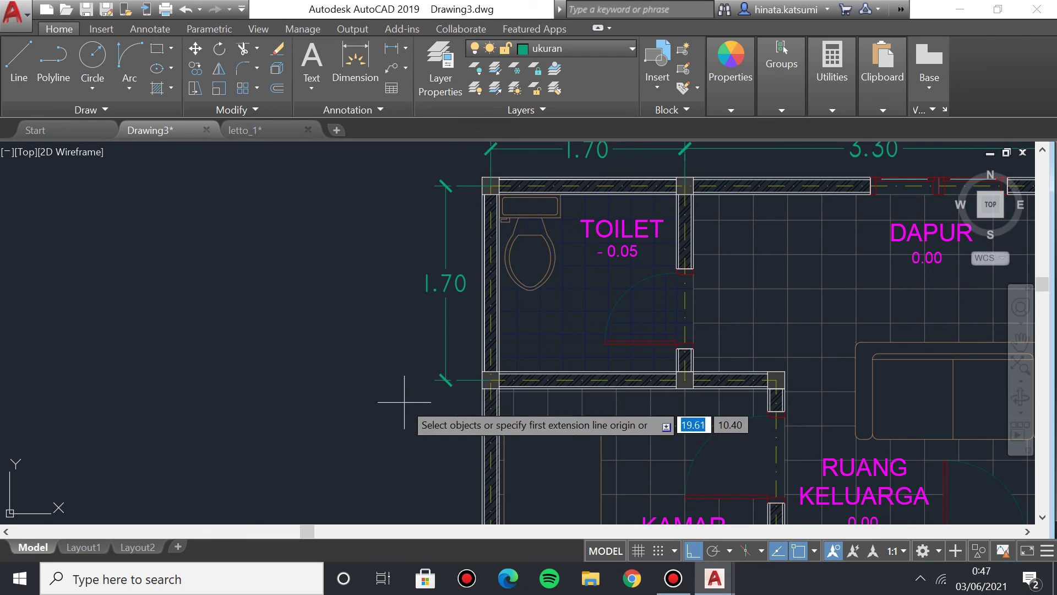
Try to dimension KAMAR TIDUR's left side from the TOILET dimension's lower end to the lower-left guide line, and undo it.
scroll(389, 389, "down", 2)
middle_click_drag(389, 389, 412, 209)
scroll(472, 219, "up", 2)
left_click(471, 219)
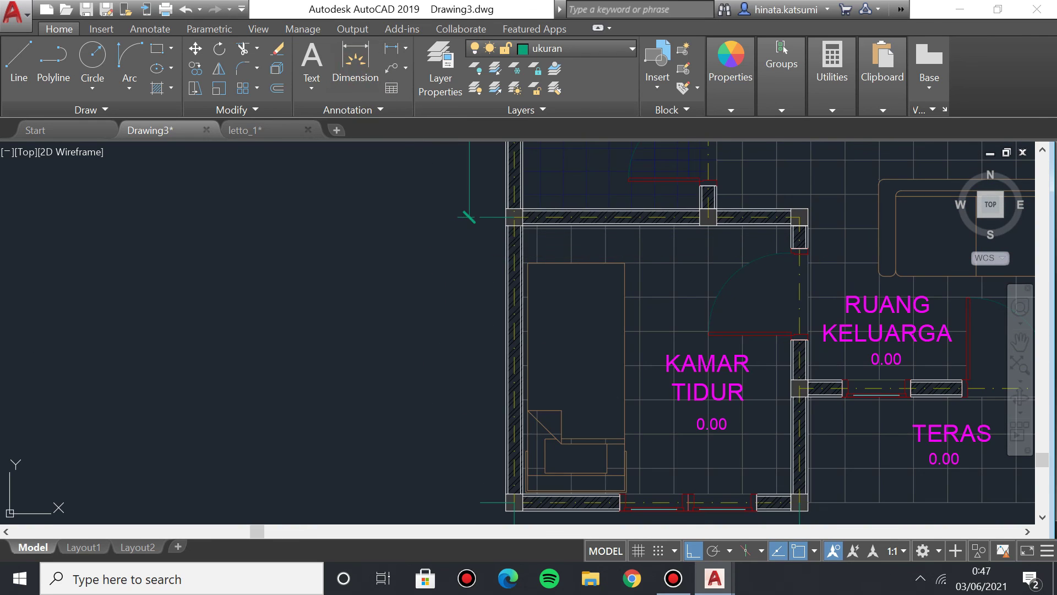
middle_click_drag(468, 427, 481, 383)
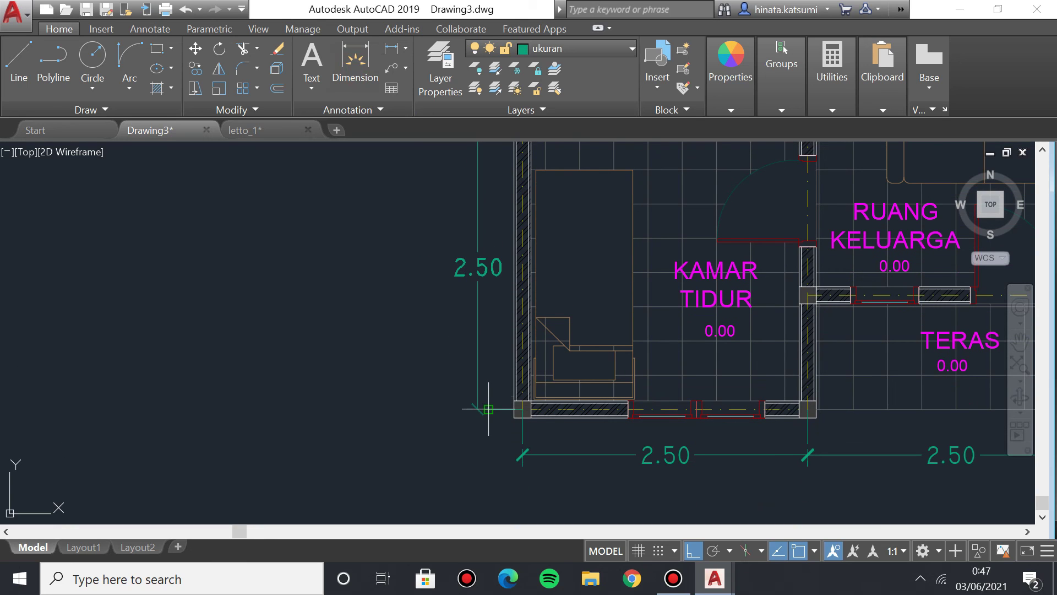
left_click(488, 409)
middle_click_drag(465, 363, 452, 463)
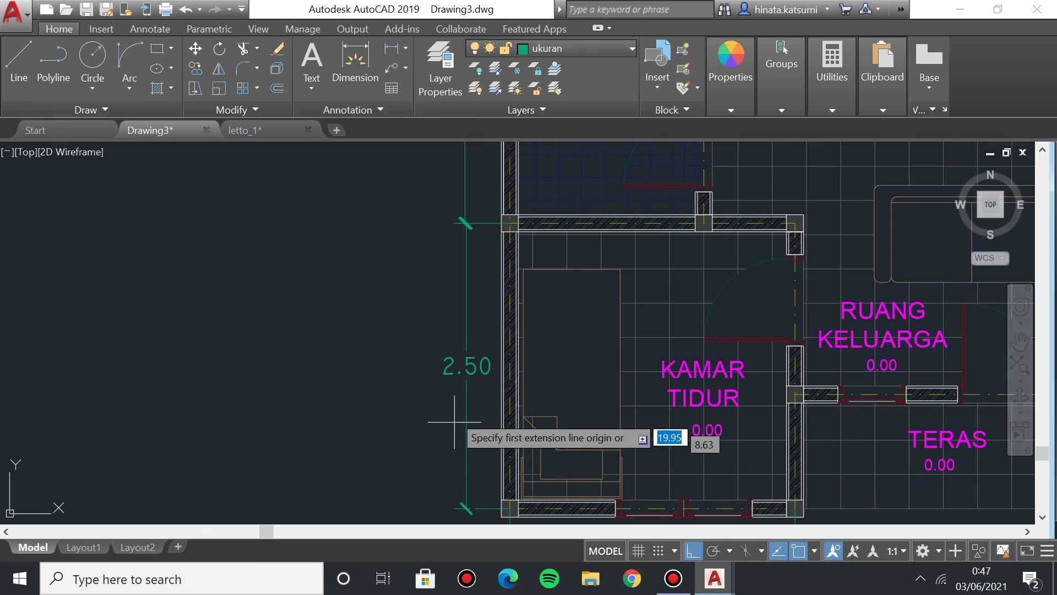
left_click(467, 464)
scroll(457, 352, "up", 4)
middle_click_drag(440, 148, 362, 375)
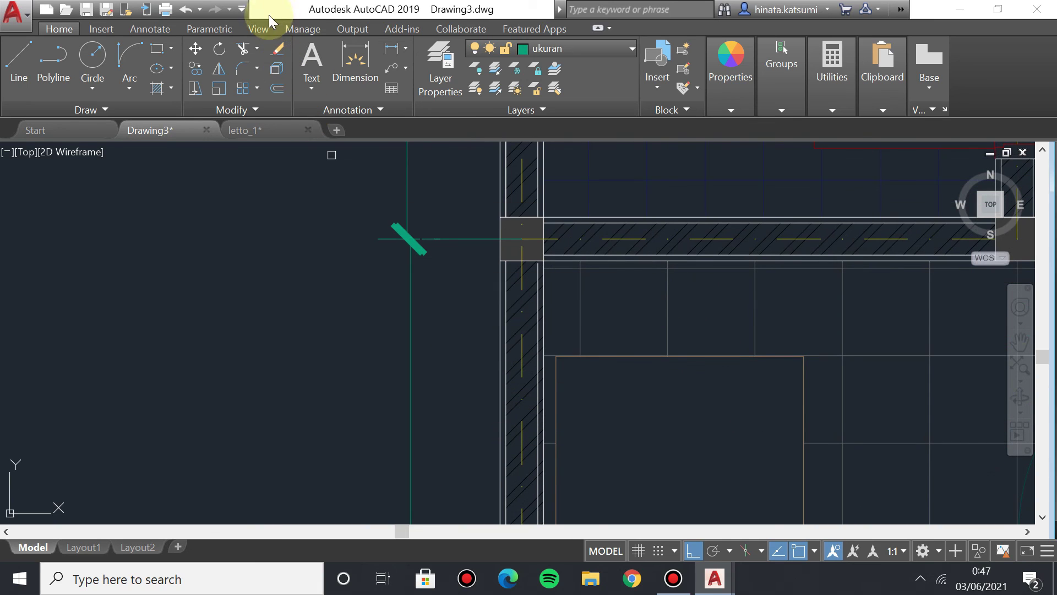
left_click(188, 10)
Dimension KAMAR TIDUR's left side between its upper and lower column guide lines, aligned with the TOILET dimension above.
left_click(352, 72)
scroll(498, 243, "up", 5)
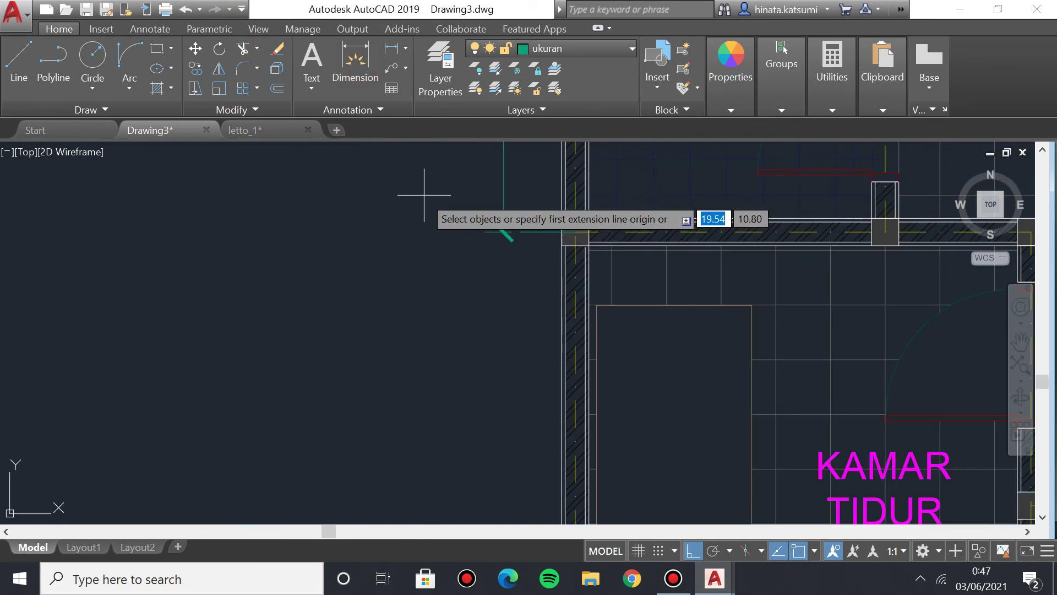
left_click(564, 247)
middle_click_drag(508, 390, 461, 126)
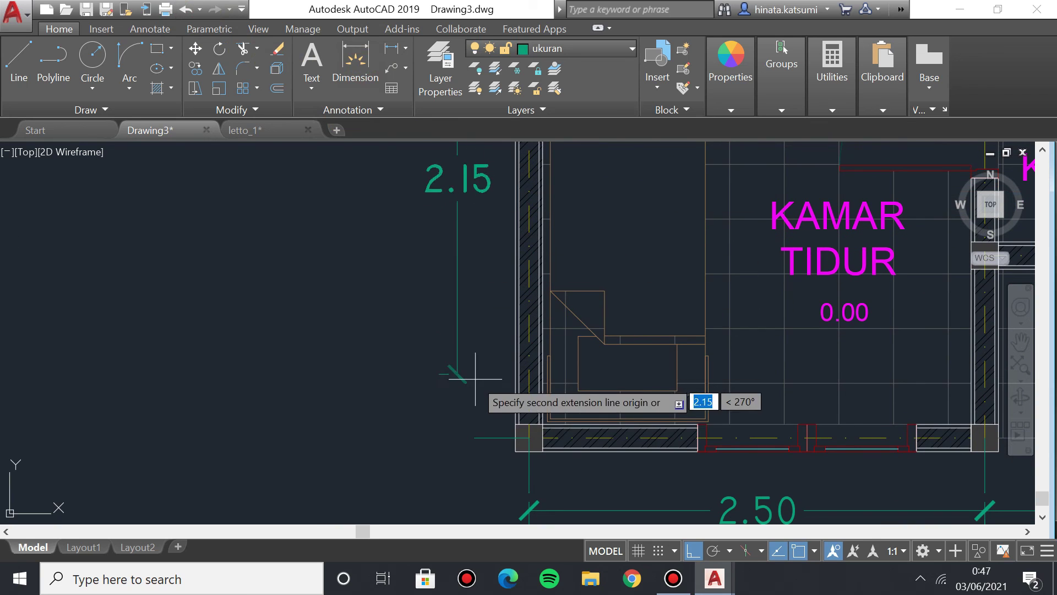
left_click(472, 435)
scroll(441, 458, "up", 2)
mouse_move(441, 458)
middle_mouse_down()
mouse_move(358, 297)
mouse_move(402, 447)
middle_mouse_up()
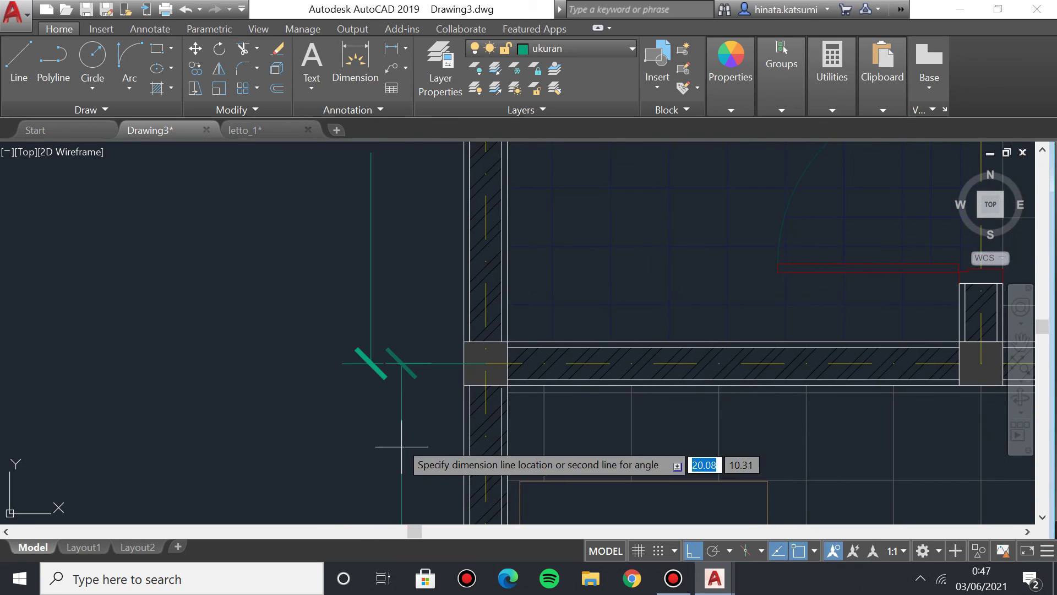
left_click(374, 434)
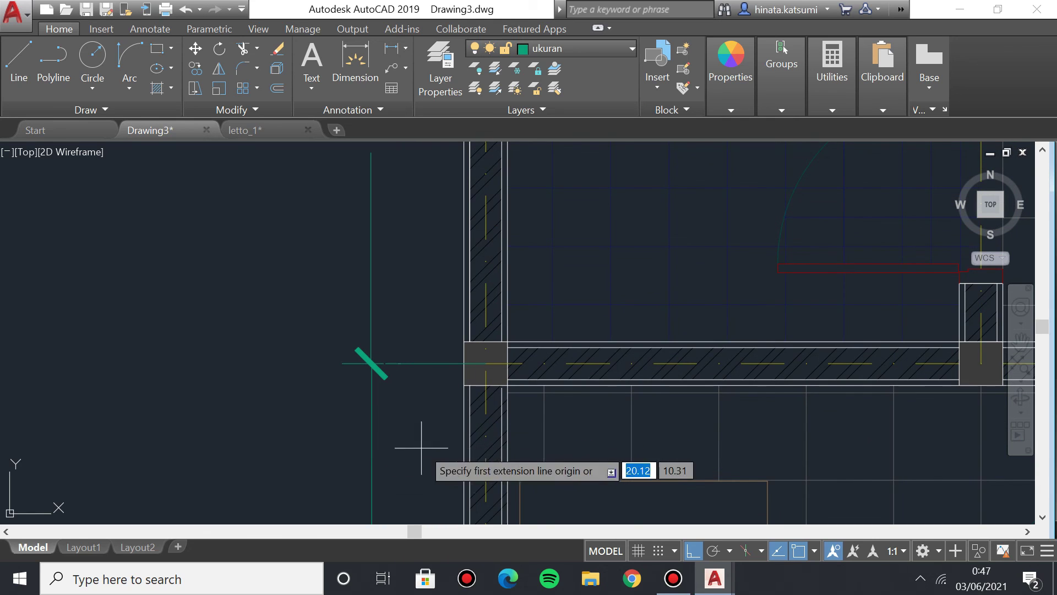
Leave the Dimension command and shorten the horizontal guide line at TOILET's upper-left column to the column's outer edge.
scroll(412, 446, "down", 8)
scroll(399, 392, "up", 5)
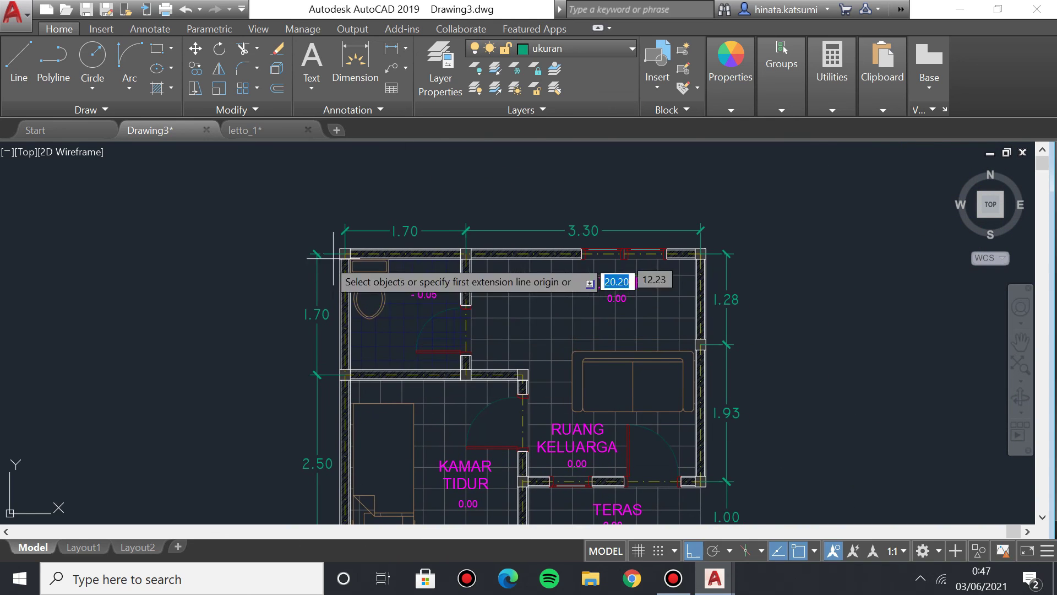
scroll(490, 352, "up", 8)
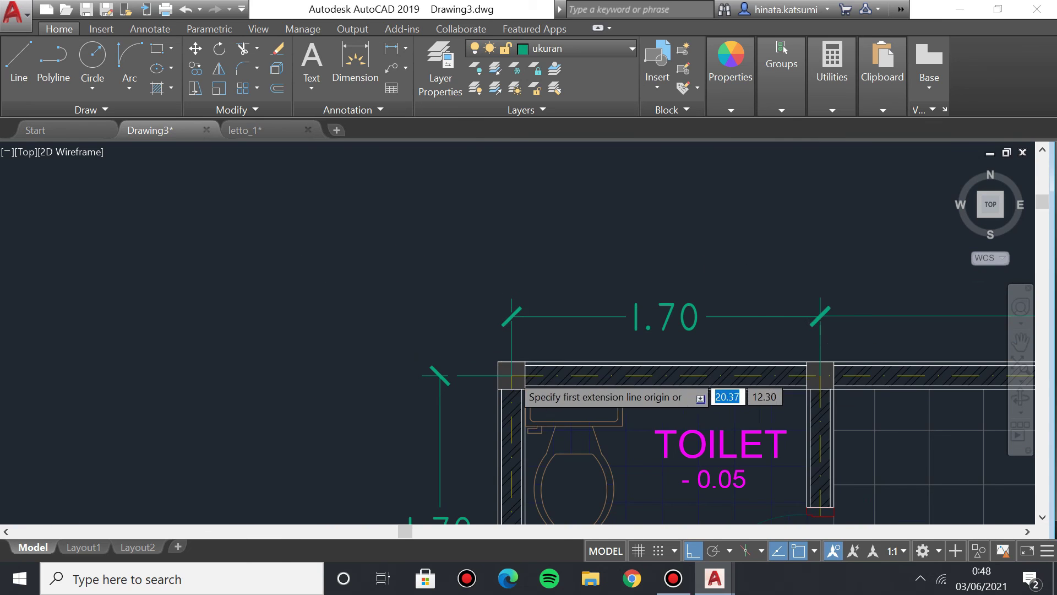
left_click(511, 376)
key("Escape")
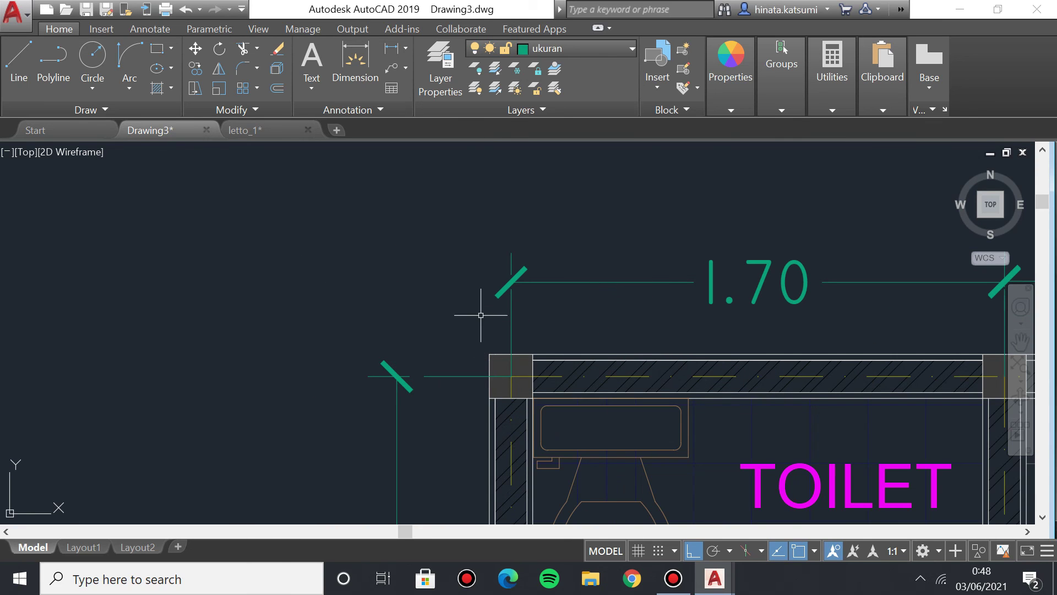
left_click(449, 378)
left_click(464, 378)
Try to shorten the vertical guide line at TOILET's upper-left column with the wall centre line also selected.
left_click(511, 376)
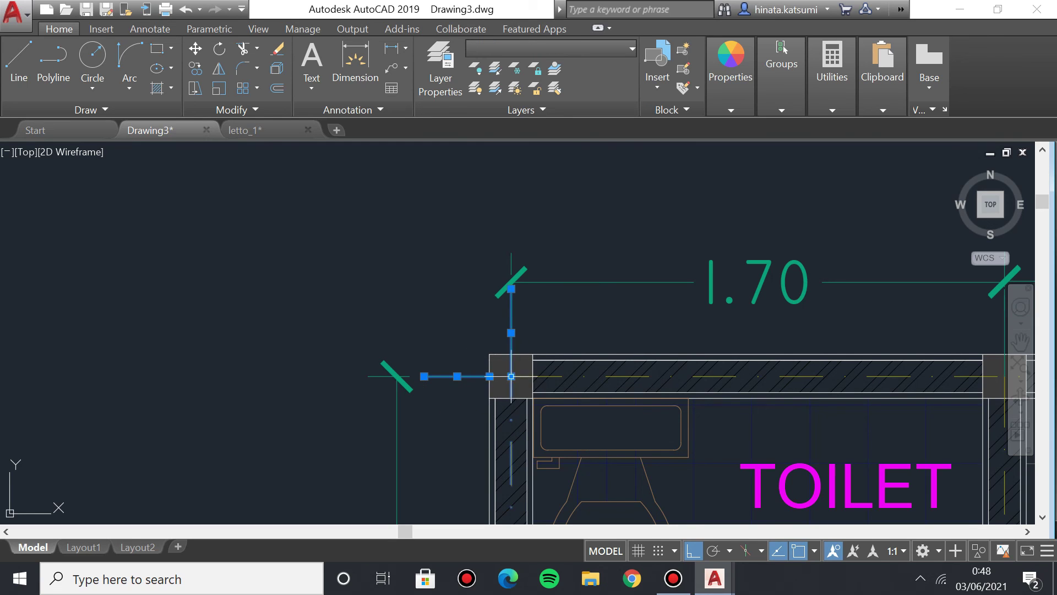
left_click(512, 352)
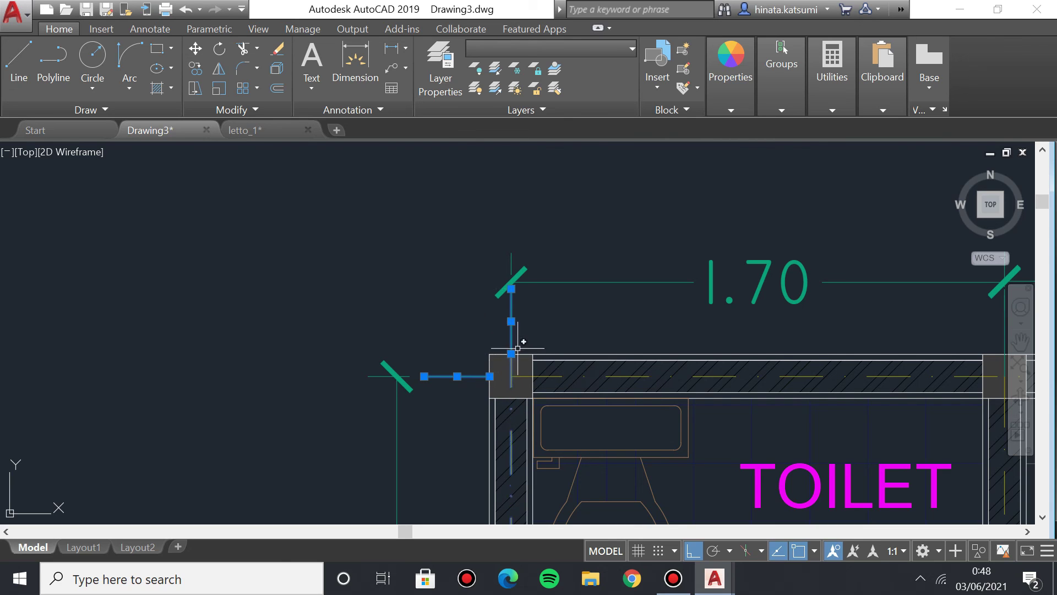
key("Escape")
scroll(497, 416, "up", 2)
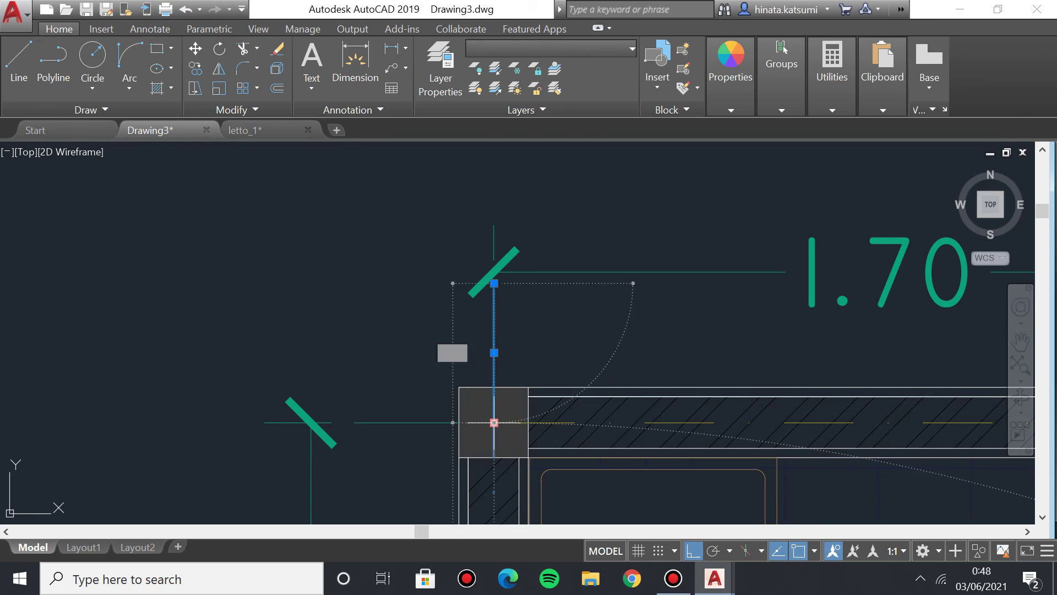
key("Escape")
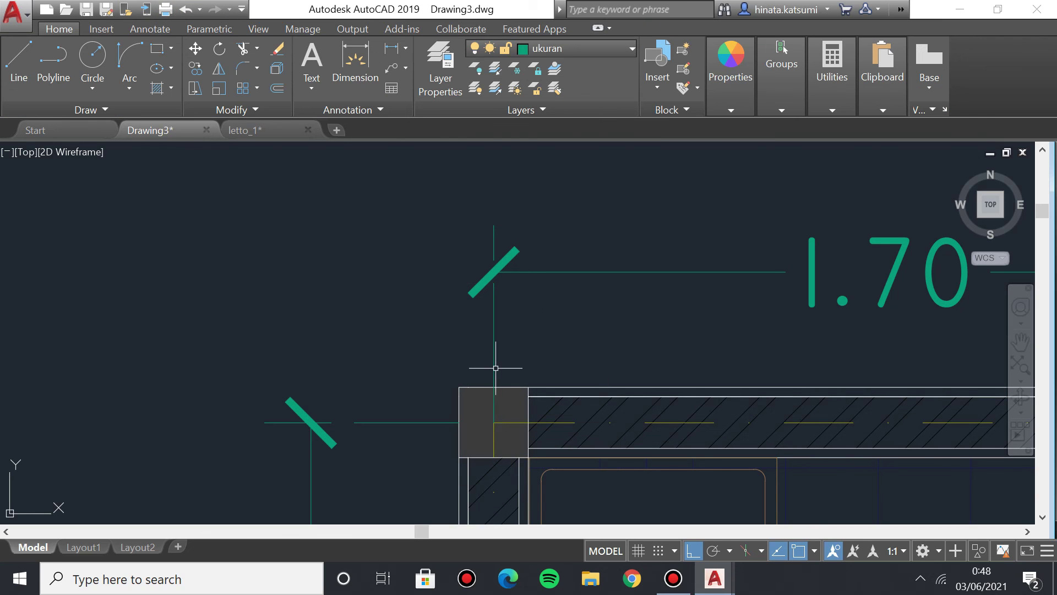
Shorten the vertical guide line above TOILET's upper-left column so it starts at the column's upper edge.
left_click(494, 422)
left_click(493, 392)
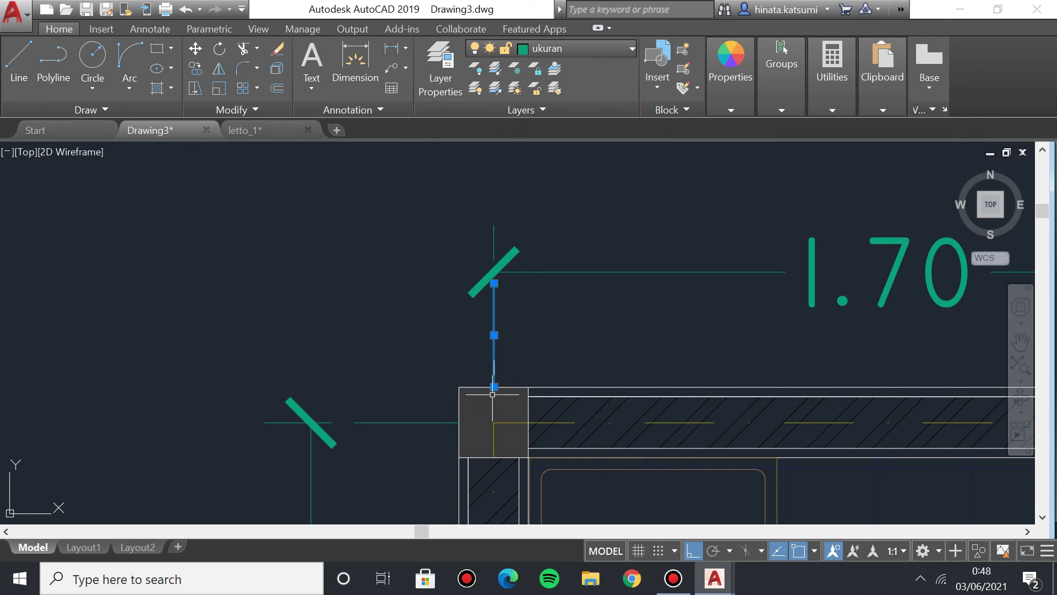
key("Escape")
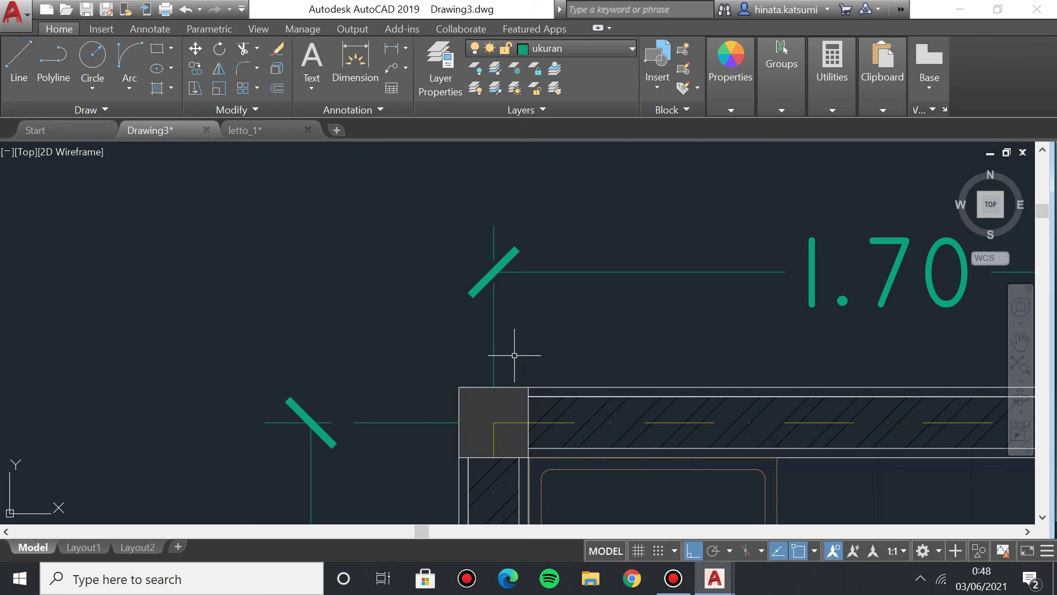
Shorten the guide line above the column between TOILET and DAPUR to the column's upper edge.
scroll(429, 422, "down", 3)
scroll(326, 306, "up", 3)
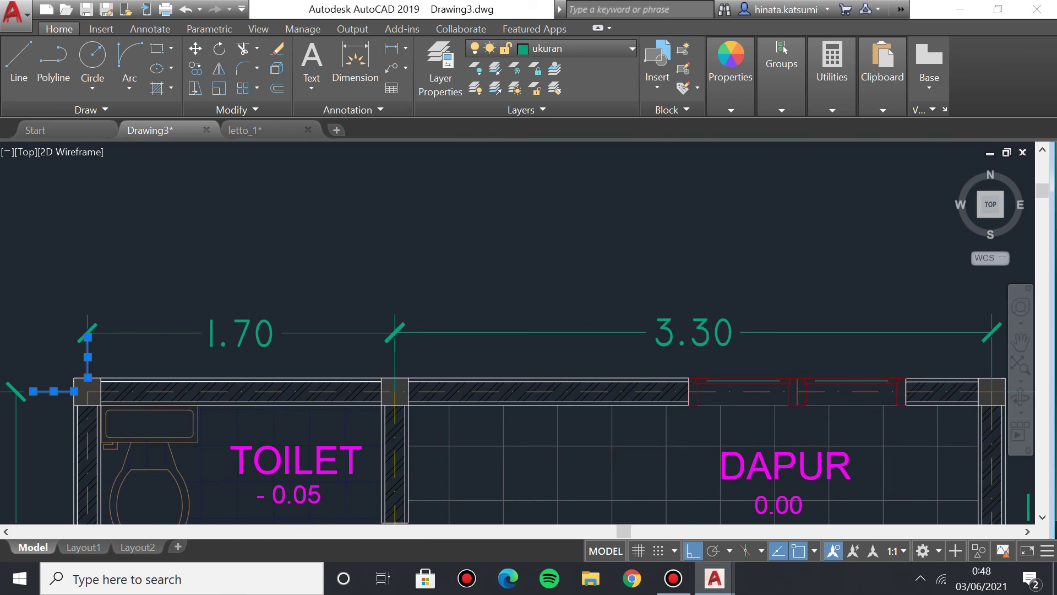
scroll(394, 346, "up", 2)
scroll(404, 411, "up", 2)
left_click(406, 407)
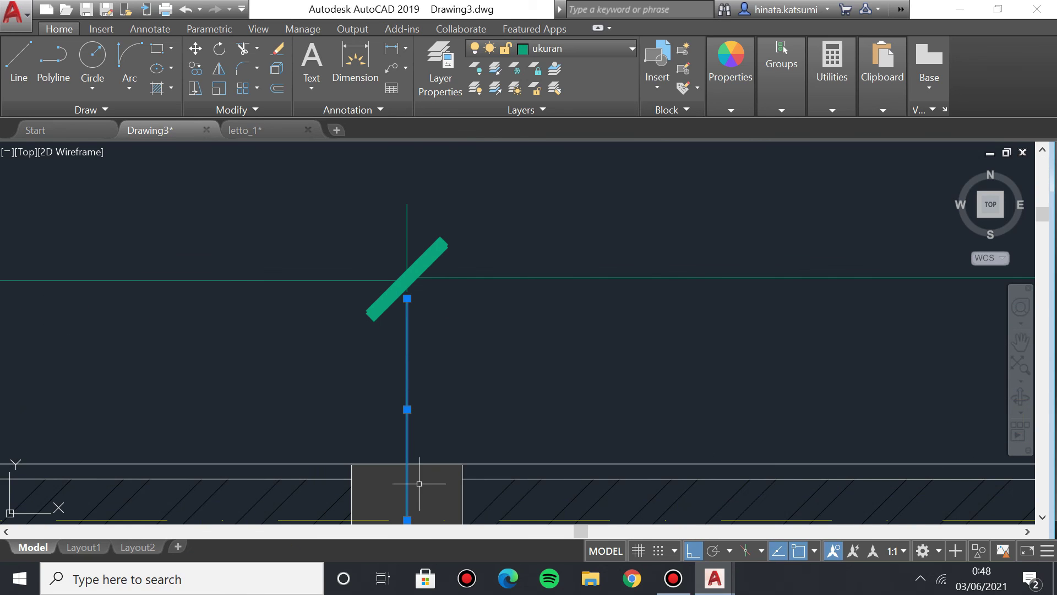
middle_click_drag(406, 458, 403, 396)
left_click(404, 458)
left_click(404, 402)
Shorten the vertical and horizontal guide lines at DAPUR's upper-right column to the column's outer edges.
scroll(90, 338, "down", 3)
middle_click_drag(90, 337, 461, 351)
scroll(564, 370, "up", 4)
middle_click_drag(858, 407, 518, 416)
left_click(446, 387)
left_click(454, 358)
left_click(445, 387)
left_click(480, 388)
Shorten the guide line at the right-wall column below DAPUR to the column's outer edge.
middle_click_drag(483, 425, 432, 222)
scroll(431, 222, "down", 3)
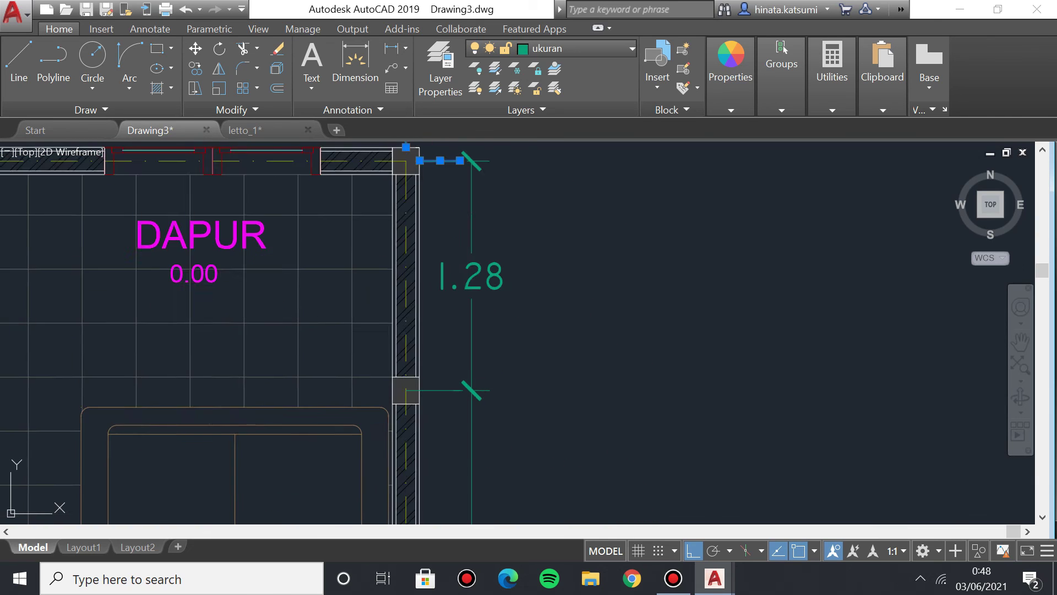
scroll(463, 388, "up", 4)
middle_click_drag(349, 382, 384, 376)
left_click(368, 375)
left_click(402, 375)
Shorten the guide line at RUANG KELUARGA's lower-right column to the column's right edge.
scroll(441, 376, "down", 4)
middle_click_drag(441, 376, 463, 225)
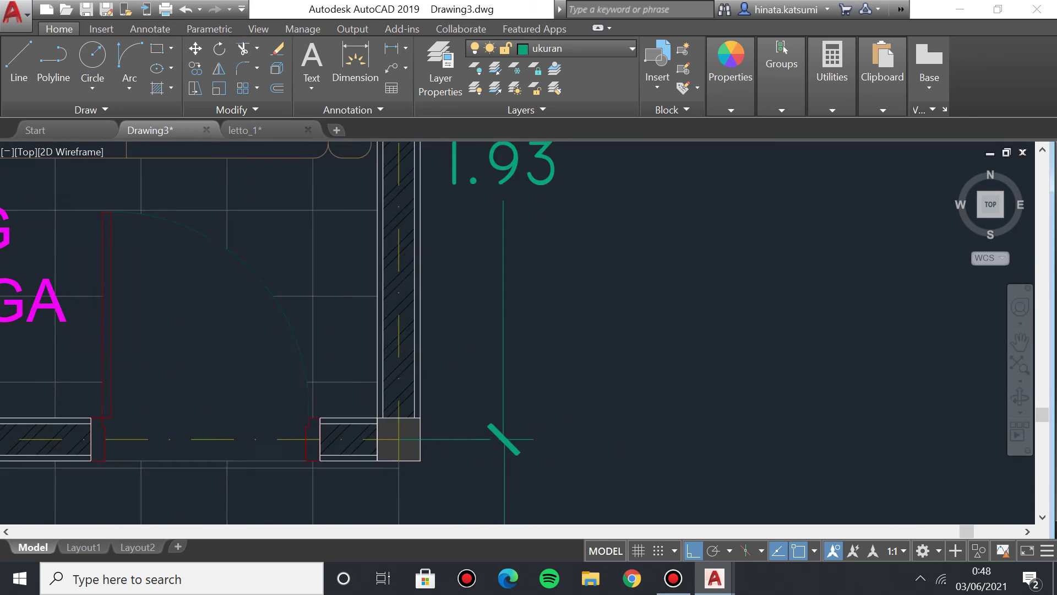
scroll(453, 356, "up", 5)
left_click(427, 356)
left_click(404, 362)
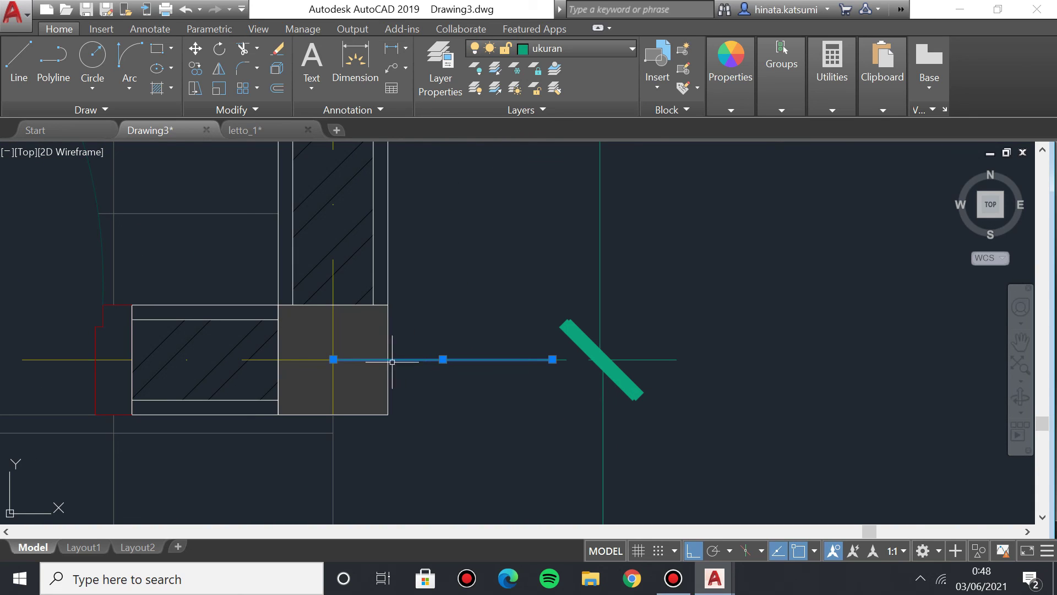
left_click(333, 359)
left_click(388, 358)
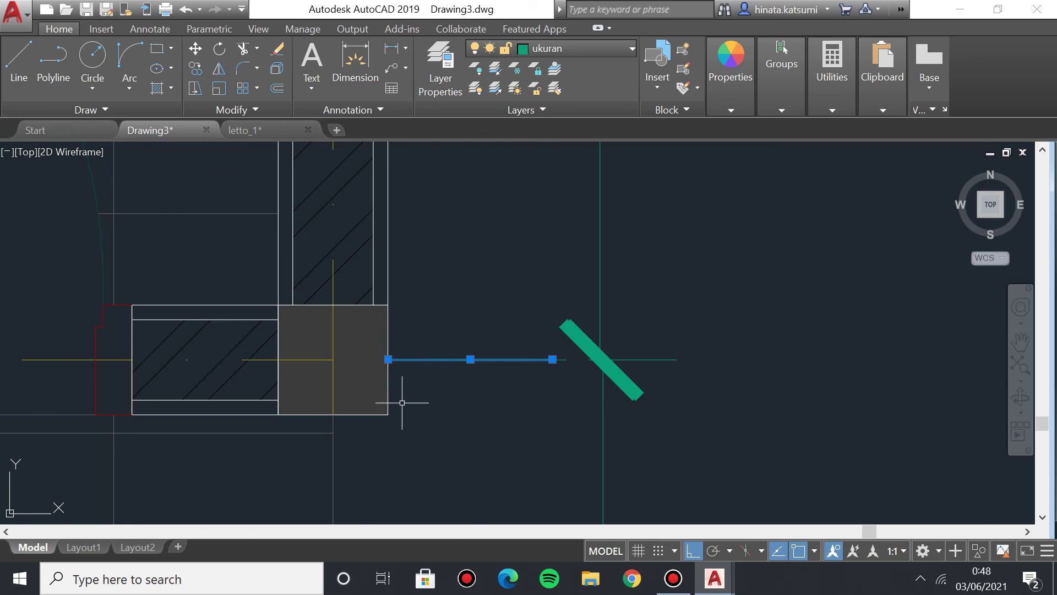
Shorten the vertical guide line below the column between KAMAR TIDUR and TERAS to the column's lower edge.
scroll(406, 402, "down", 4)
middle_click_drag(406, 401, 428, 213)
middle_click_drag(425, 443, 540, 292)
scroll(565, 367, "up", 3)
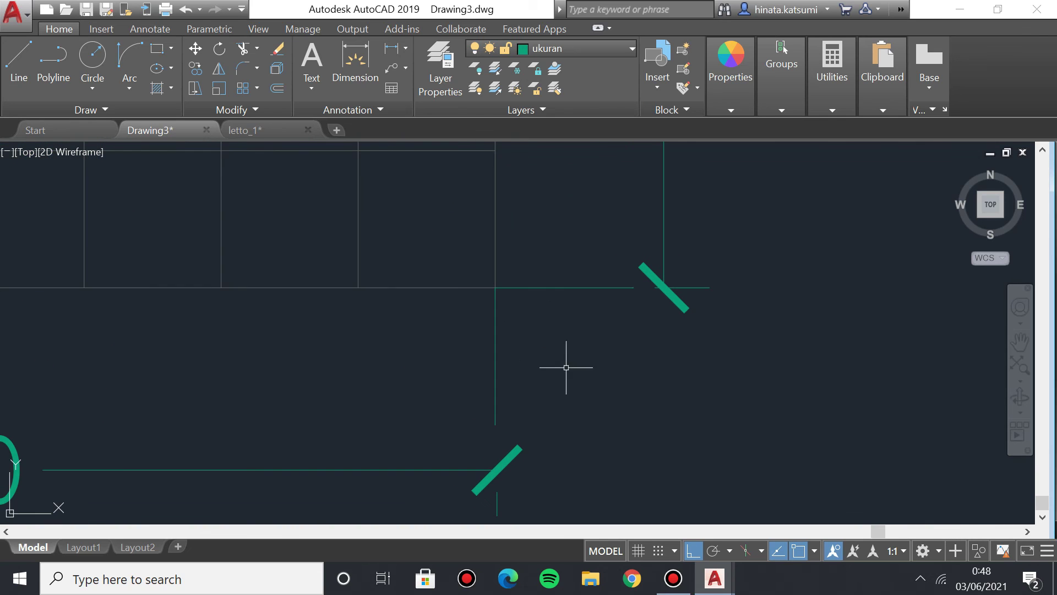
scroll(460, 333, "down", 3)
scroll(413, 271, "up", 5)
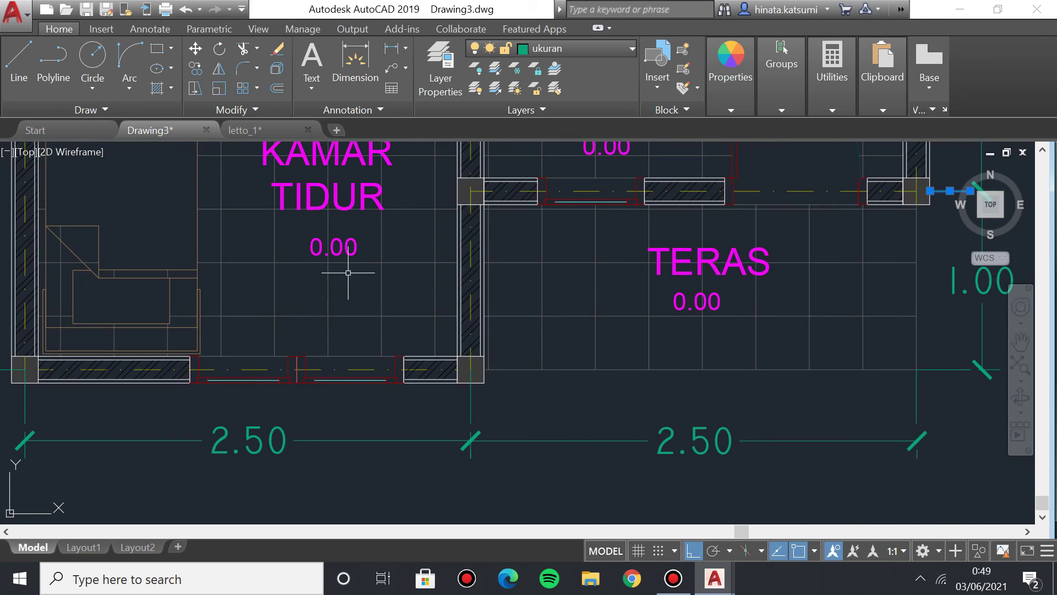
middle_click_drag(422, 434, 459, 289)
left_click(449, 287)
left_click(450, 279)
left_click(451, 333)
scroll(176, 330, "down", 2)
scroll(187, 325, "down", 5)
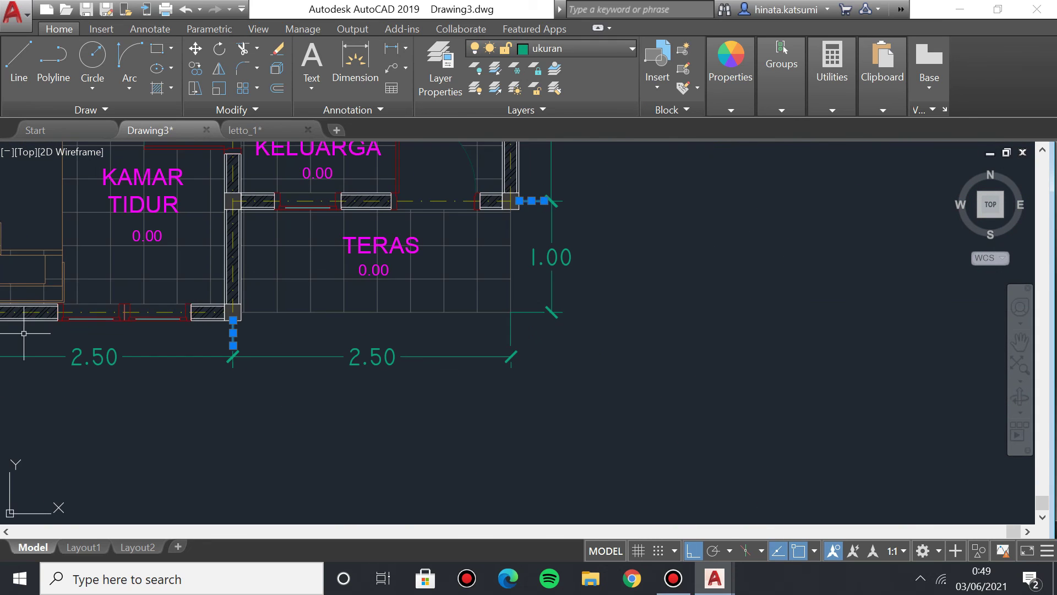
Shorten the vertical and horizontal guide lines at KAMAR TIDUR's lower-left column to the column's outer edges.
scroll(176, 353, "up", 5)
scroll(110, 347, "up", 4)
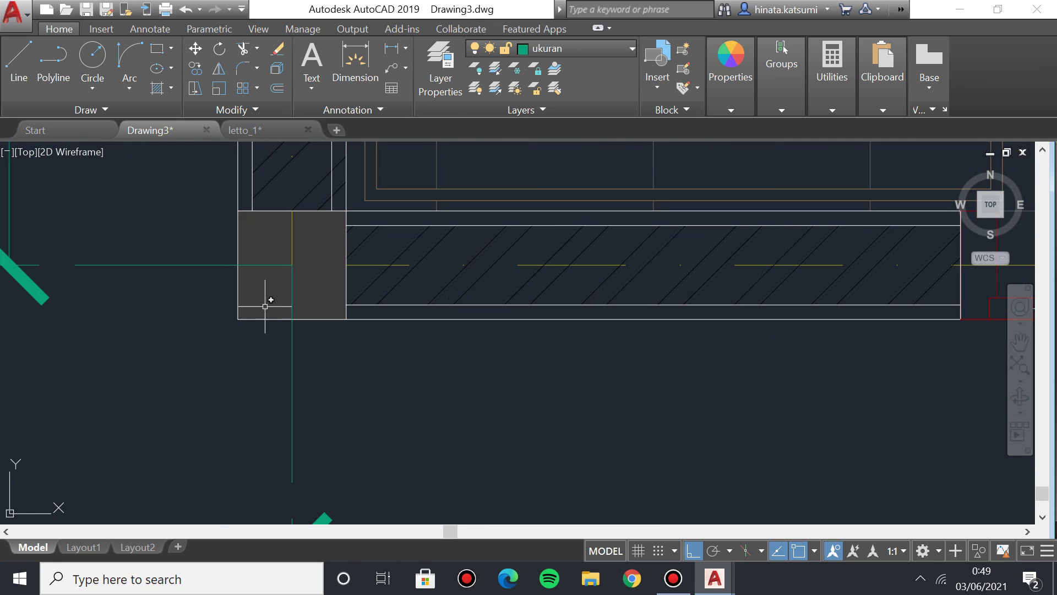
left_click(288, 266)
left_click(292, 265)
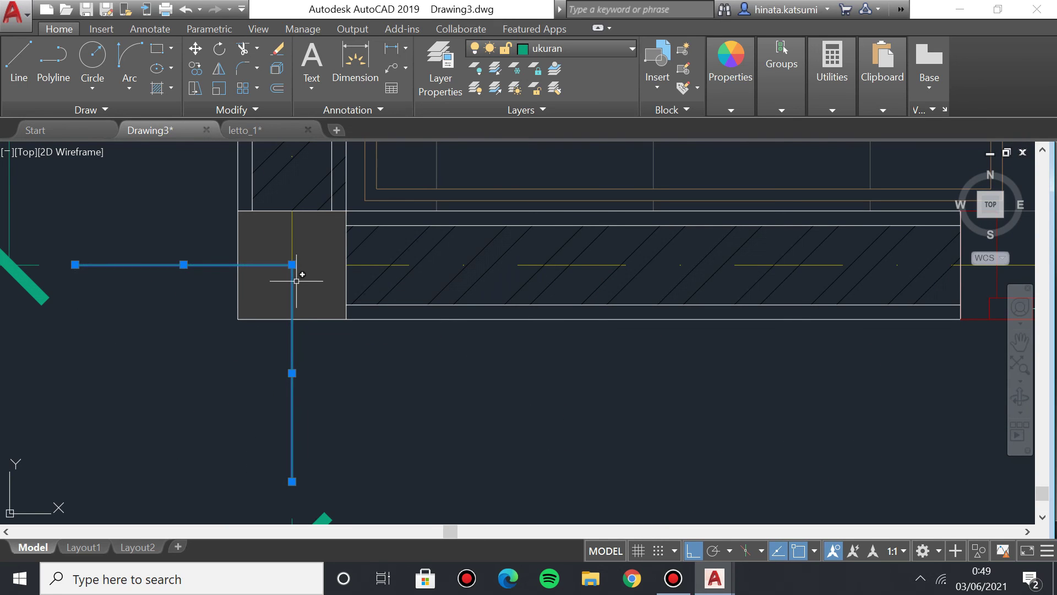
left_click(291, 265)
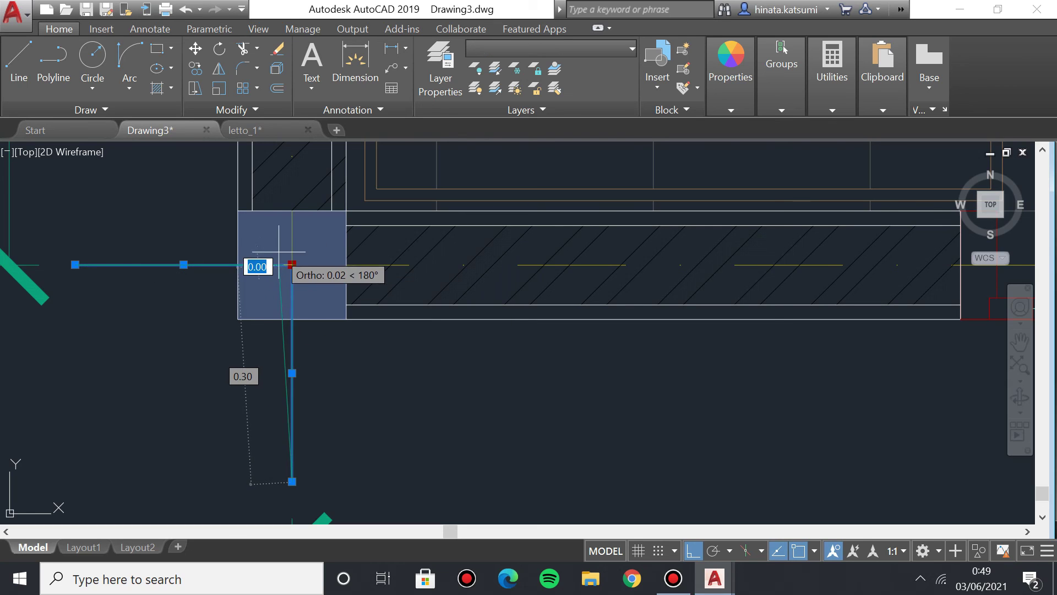
left_click(292, 265)
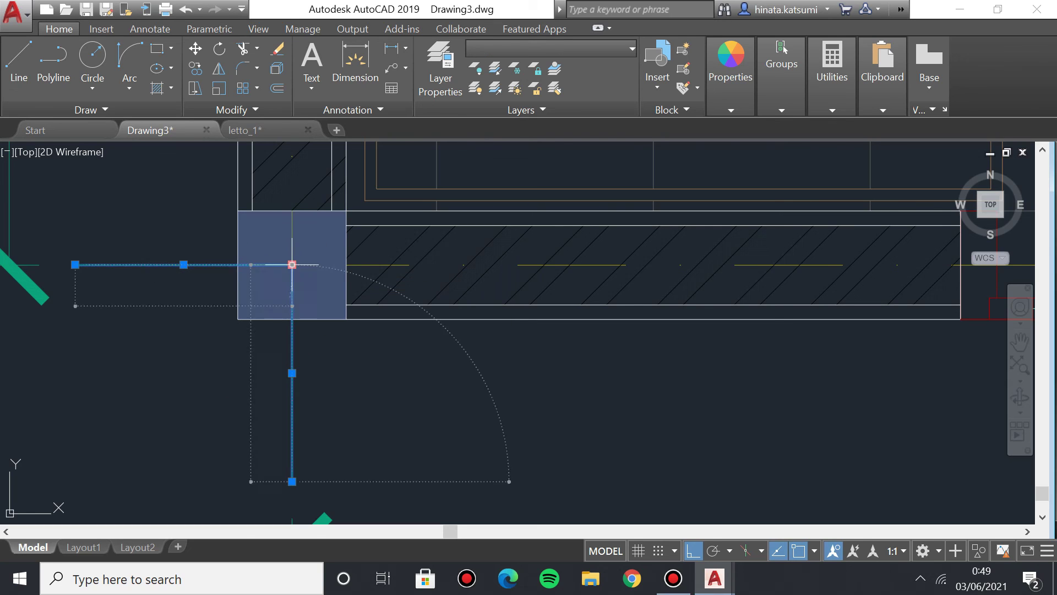
key("Escape")
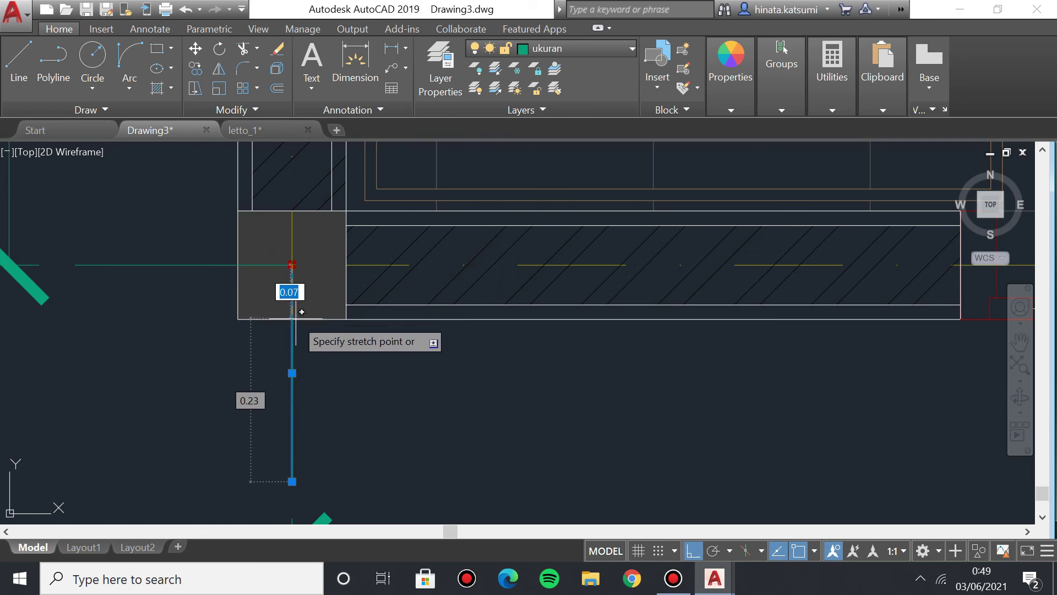
left_click(295, 300)
left_click(283, 266)
left_click(292, 265)
Shorten the horizontal guide lines at the left-wall column below TOILET and at TOILET's upper-left column to the columns' left edges.
scroll(283, 324, "down", 5)
scroll(299, 445, "down", 5)
scroll(303, 275, "up", 8)
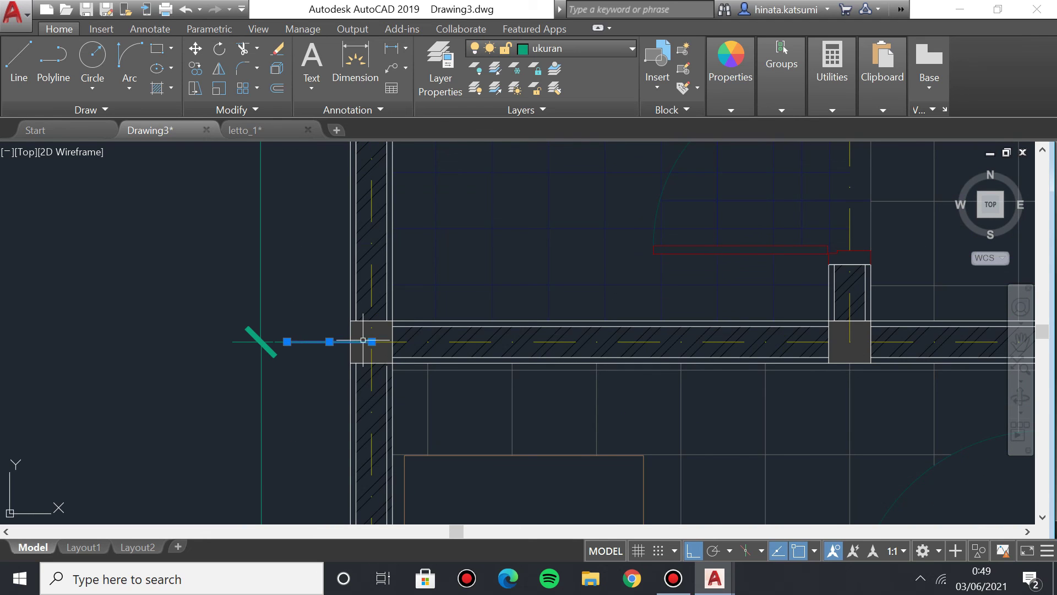
scroll(352, 331, "down", 6)
scroll(292, 385, "up", 5)
scroll(287, 300, "down", 1)
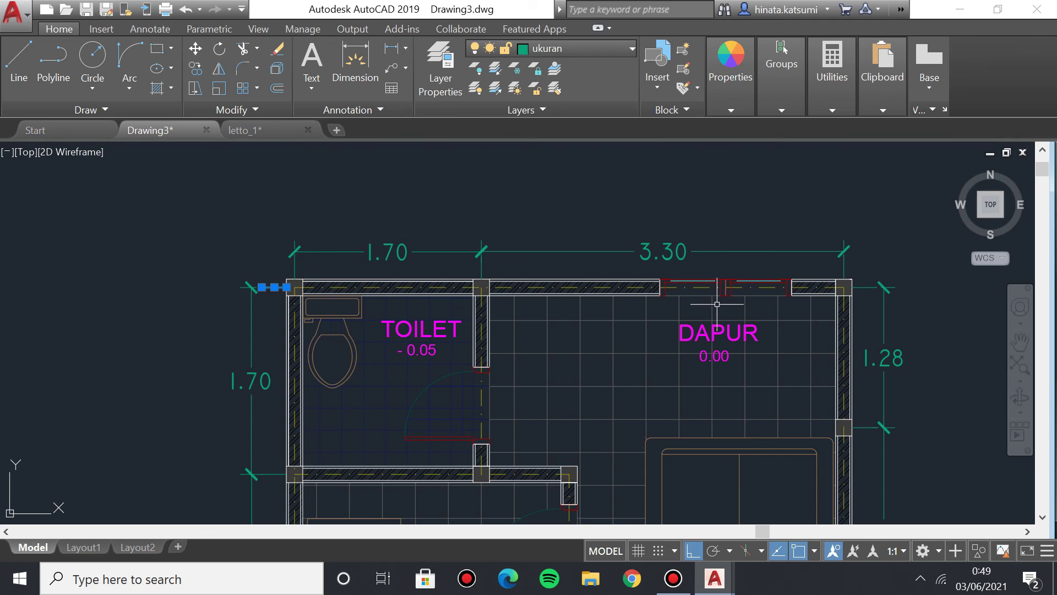
Check the guide lines around the TOILET and DAPUR upper columns against the columns' outer edges, leaving nothing selected.
middle_click_drag(749, 289, 648, 256)
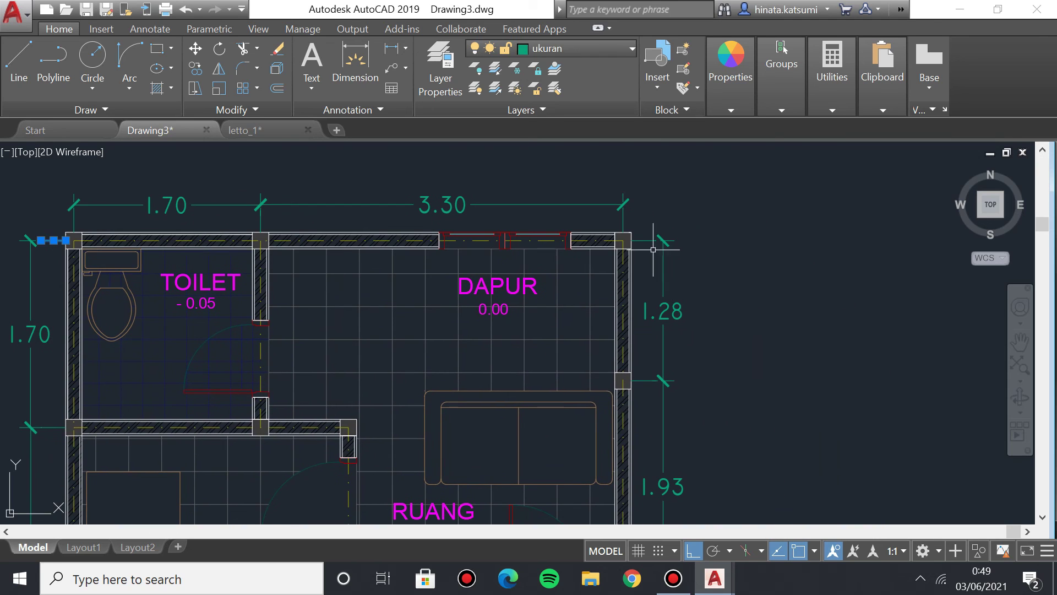
left_click(644, 240)
middle_click_drag(94, 294, 255, 254)
middle_click_drag(215, 353, 205, 393)
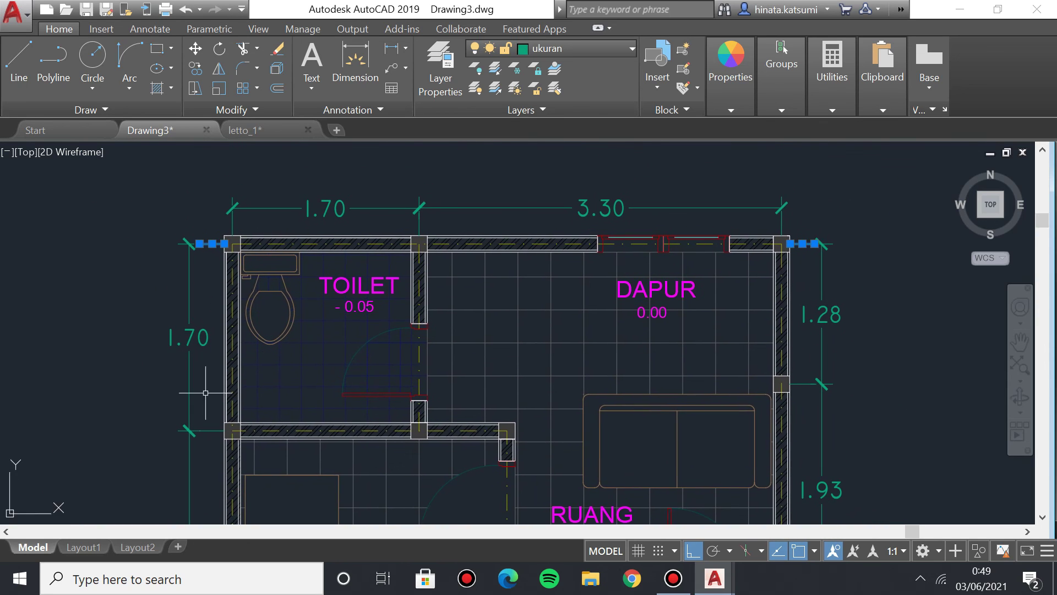
scroll(207, 394, "up", 2)
middle_click_drag(310, 165, 273, 389)
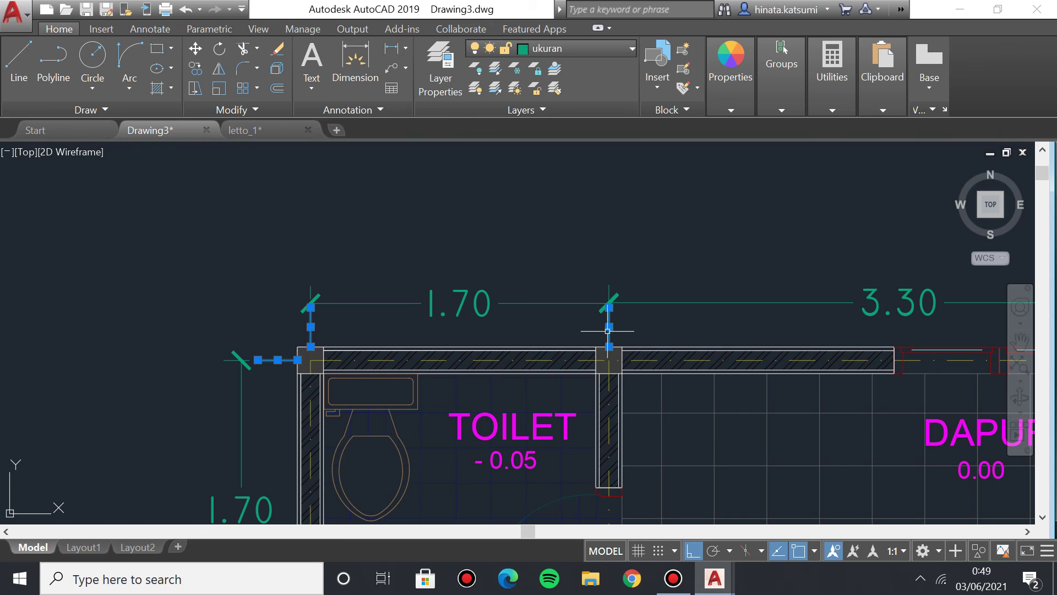
scroll(608, 331, "down", 3)
scroll(446, 401, "down", 2)
scroll(446, 400, "up", 3)
scroll(401, 370, "down", 1)
scroll(388, 377, "up", 1)
key("Escape")
scroll(385, 272, "down", 2)
Review the dimensioned floor plan as a whole together with its list of layers.
left_click(590, 50)
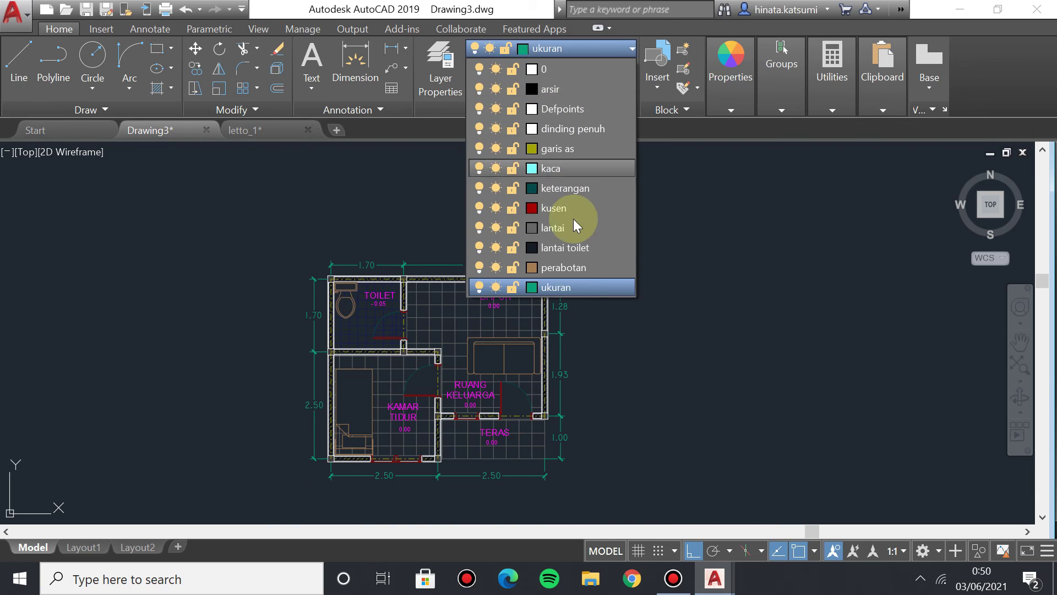
left_click(319, 281)
scroll(446, 321, "up", 2)
middle_click_drag(526, 344, 460, 248)
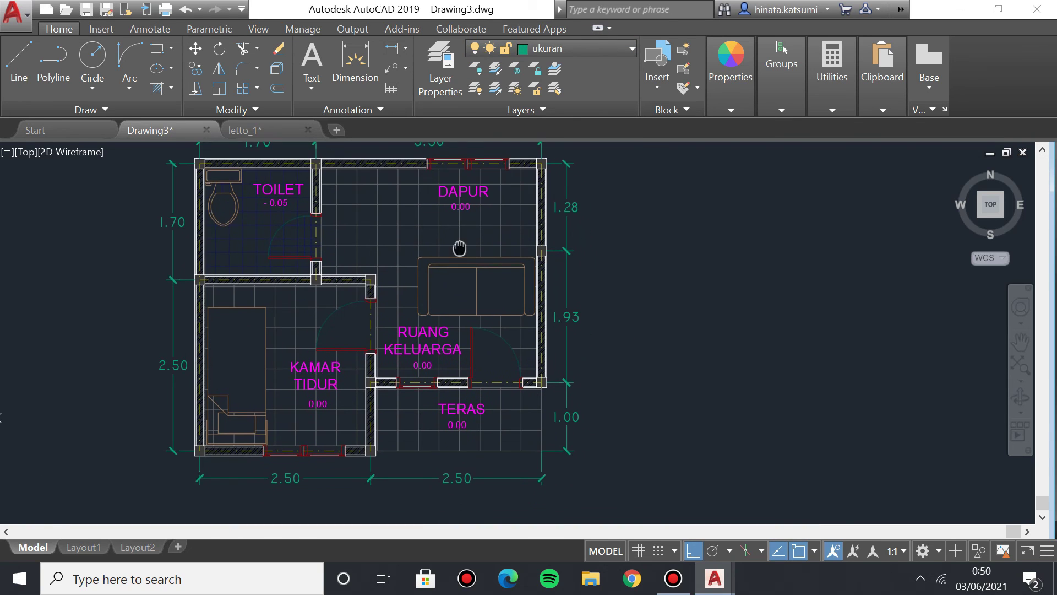
middle_click_drag(301, 304, 354, 322)
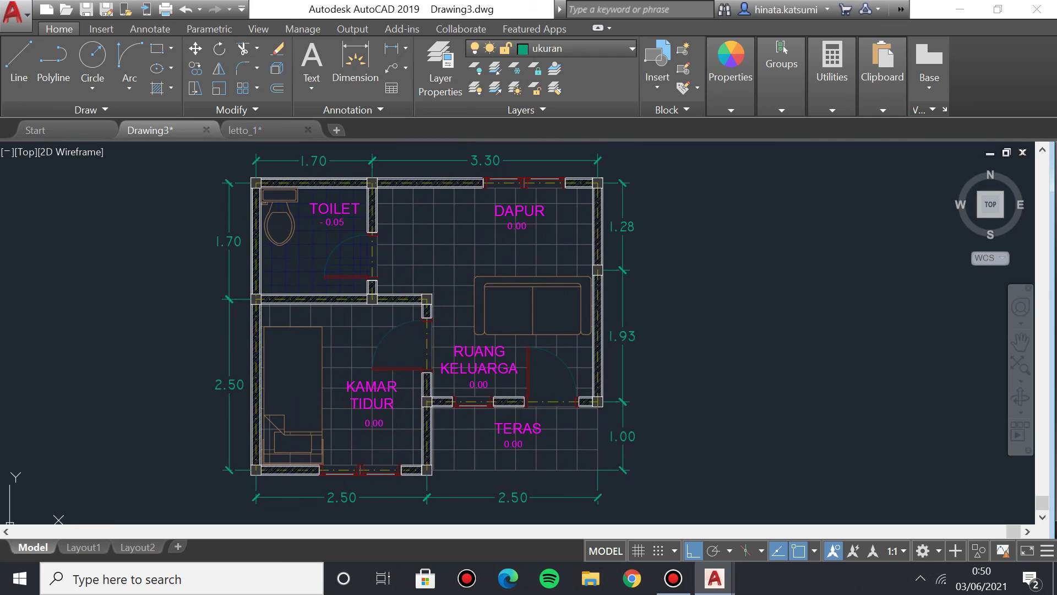
middle_click_drag(292, 340, 322, 345)
scroll(316, 269, "down", 3)
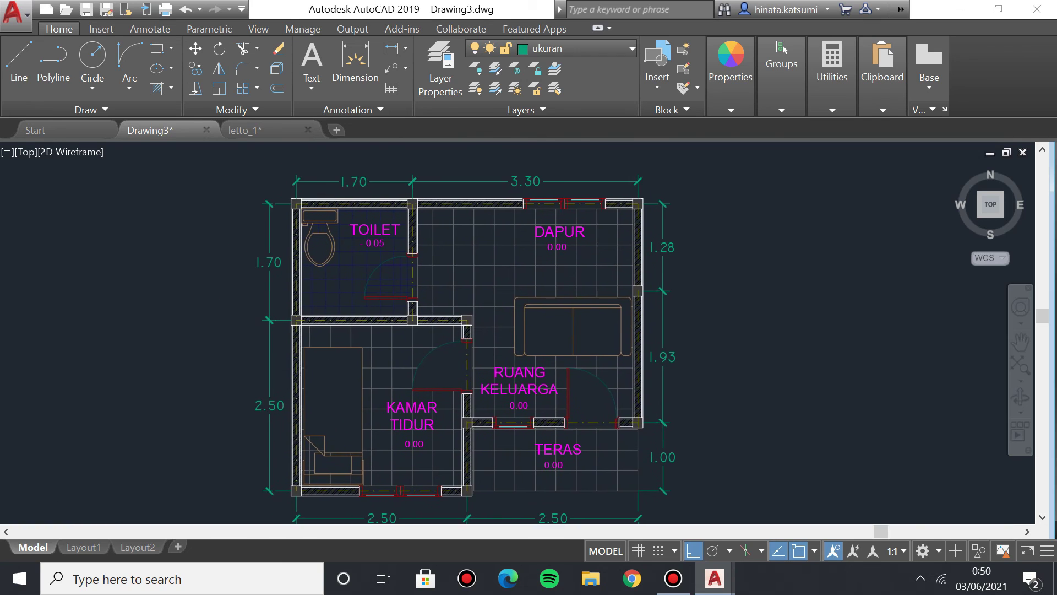
scroll(367, 376, "up", 2)
middle_click_drag(424, 309, 364, 339)
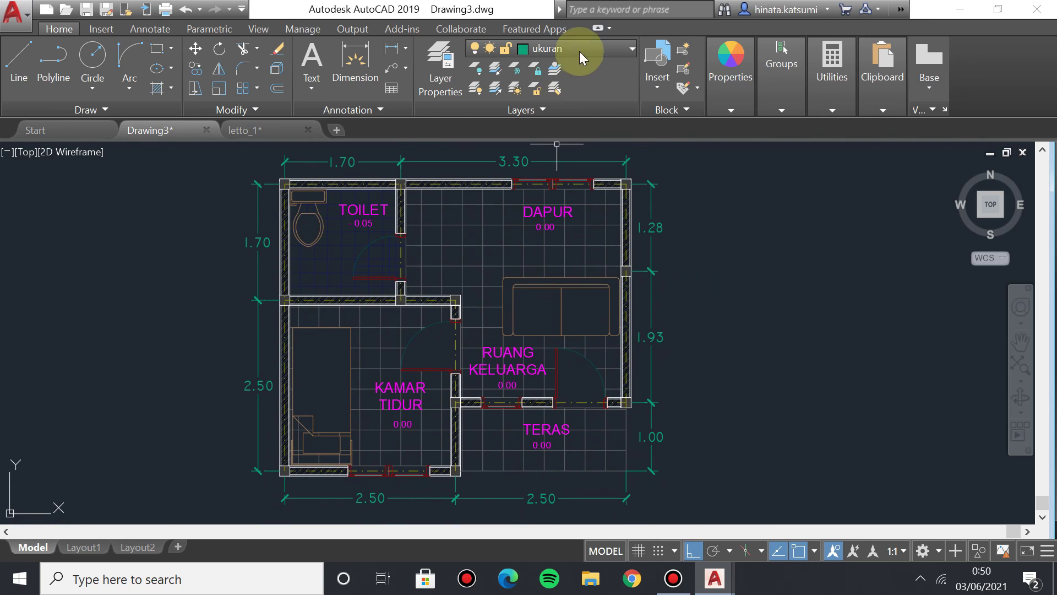
left_click(579, 51)
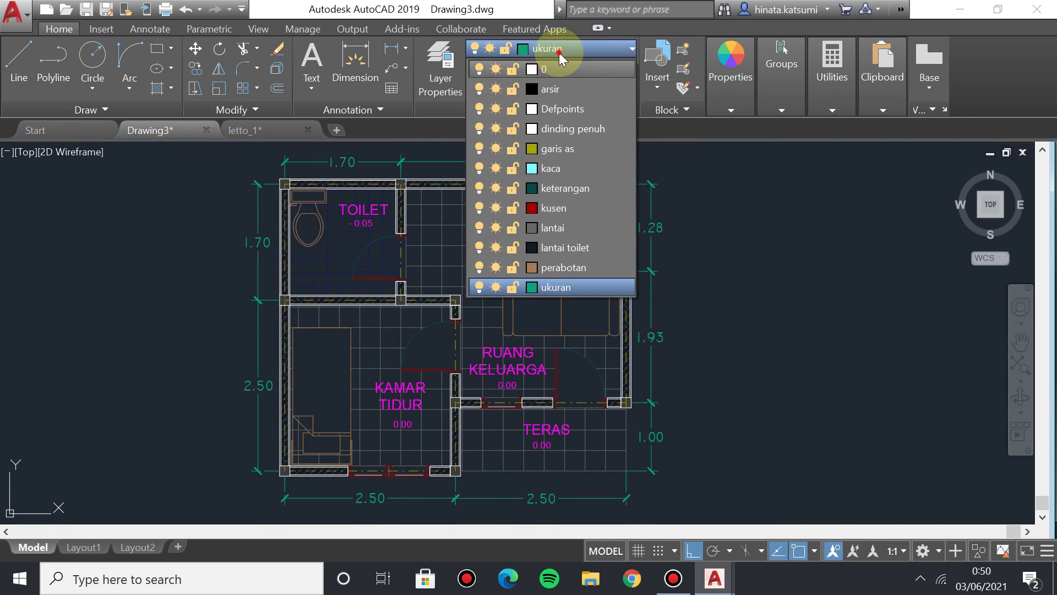
scroll(438, 249, "down", 2)
scroll(438, 249, "up", 2)
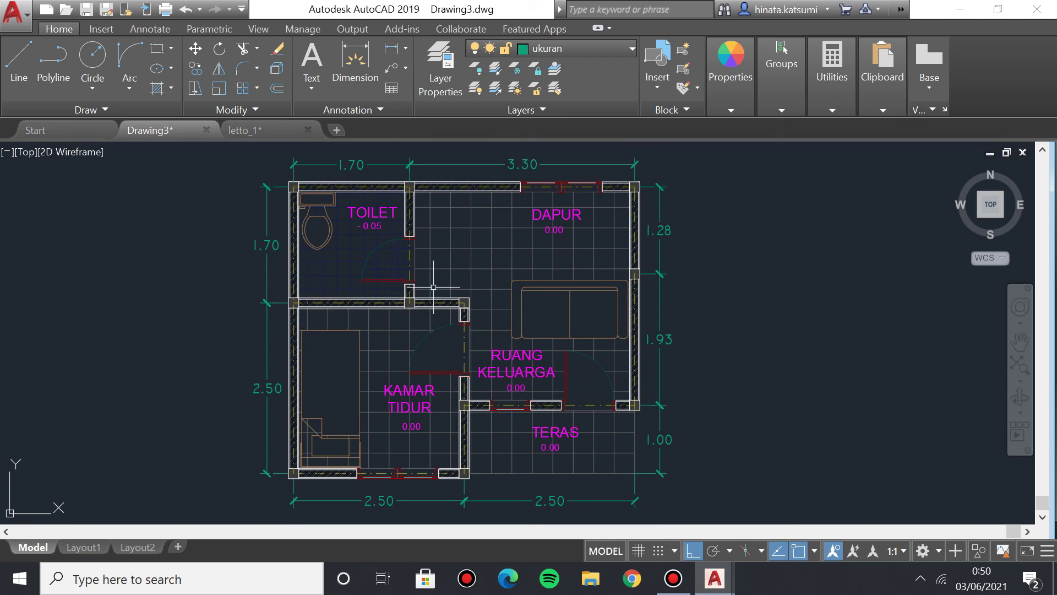